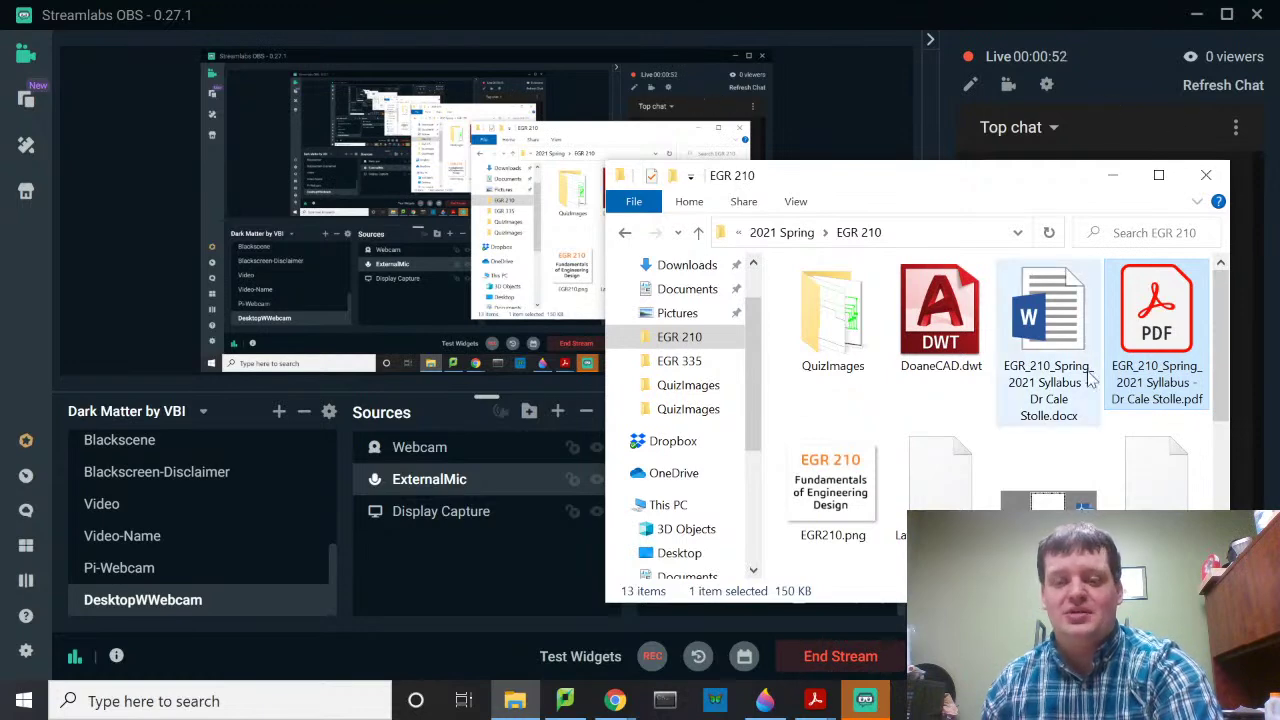
Step: Scroll the EGR 210 folder to PlaygroundPark.dwg and launch it in AutoCAD 2021
scroll(1010, 385, down, 3)
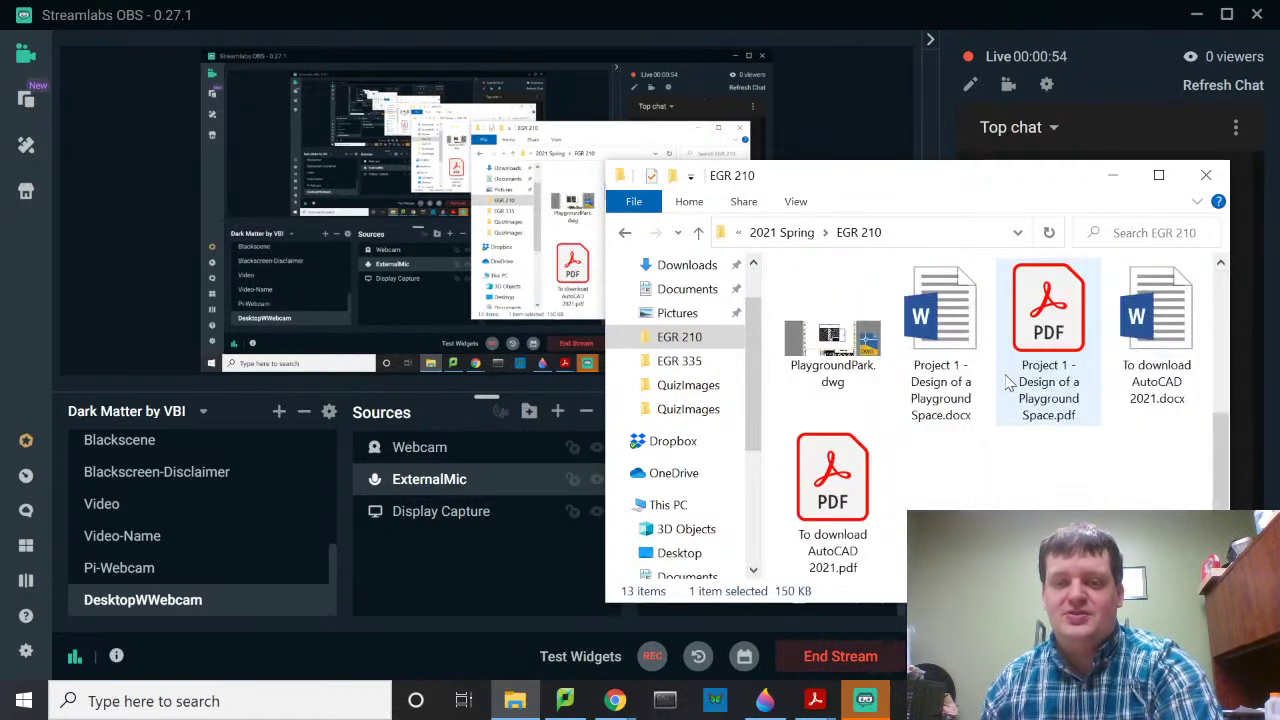
click(826, 366)
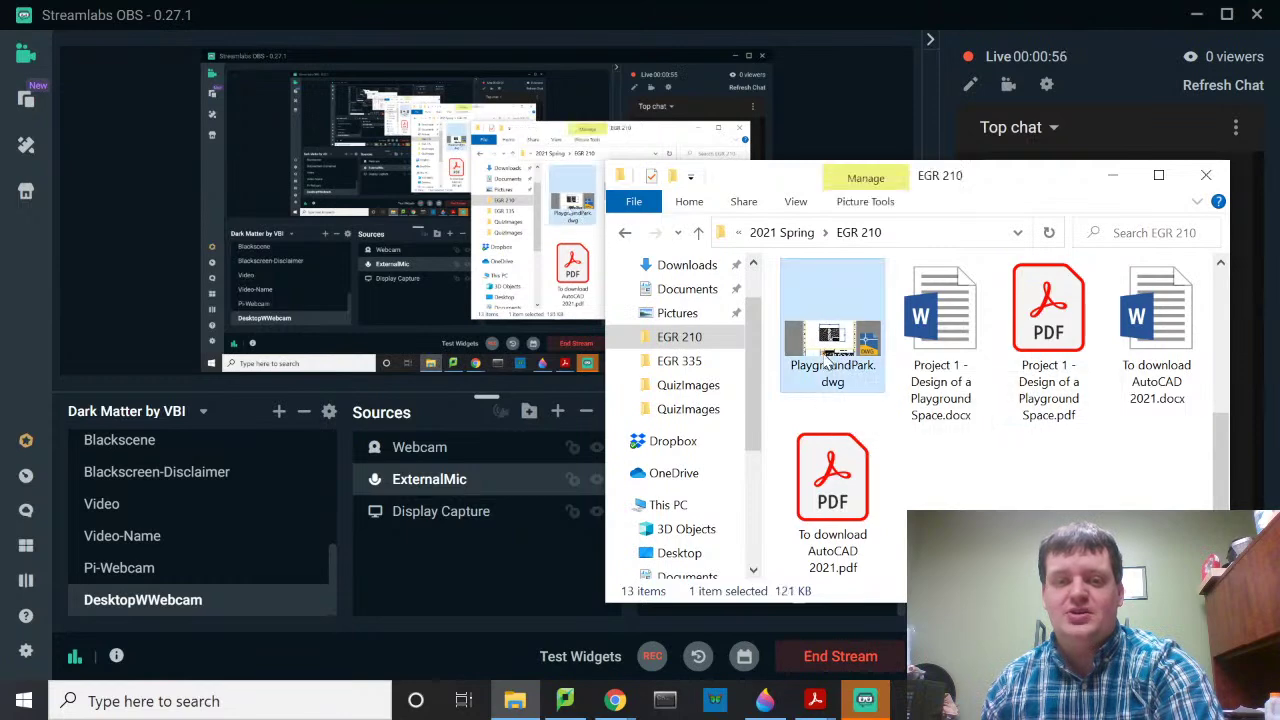
double_click(826, 352)
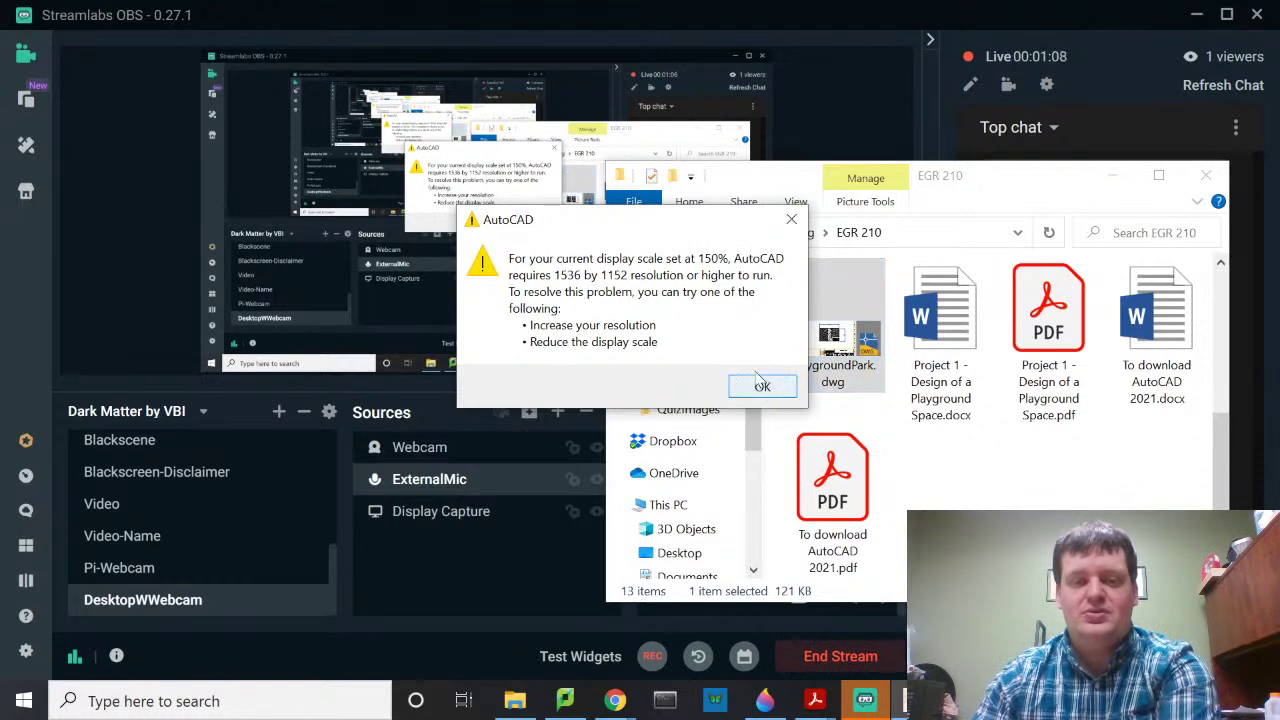
Step: Dismiss the 1536 by 1152 display-scale warning so PlaygroundPark.dwg loads on ENG-SHEET
click(762, 386)
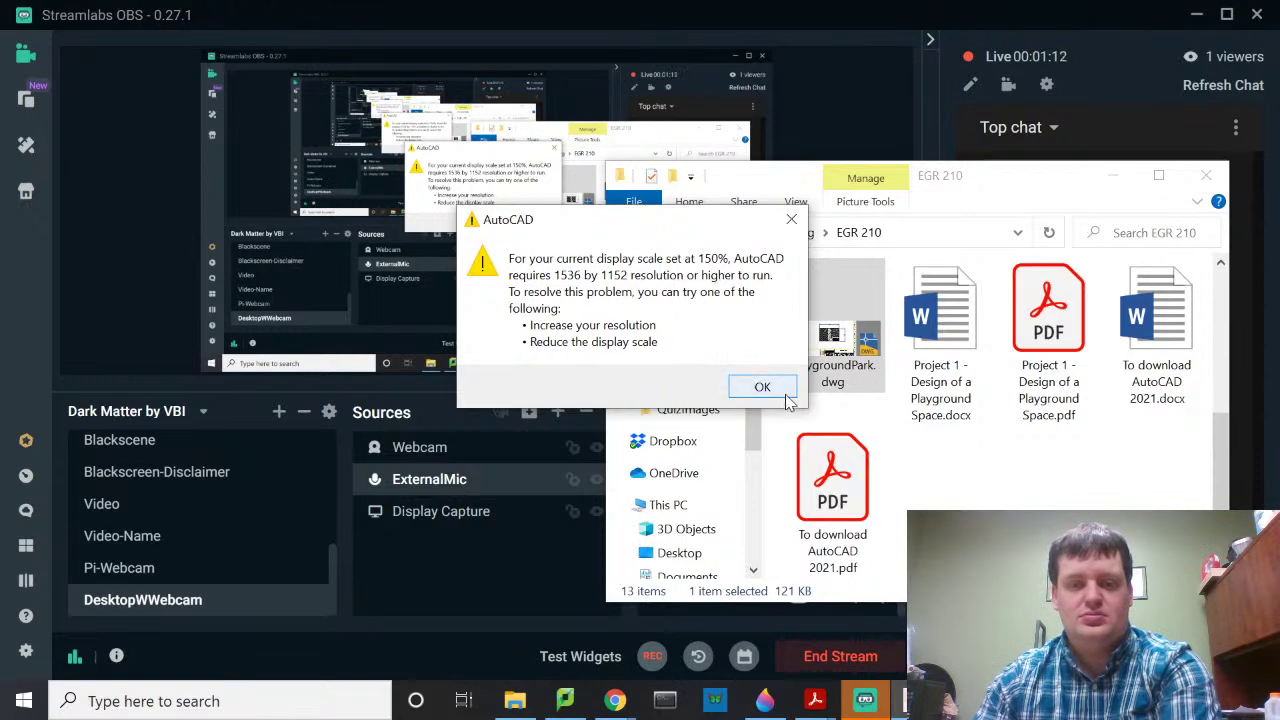
click(762, 388)
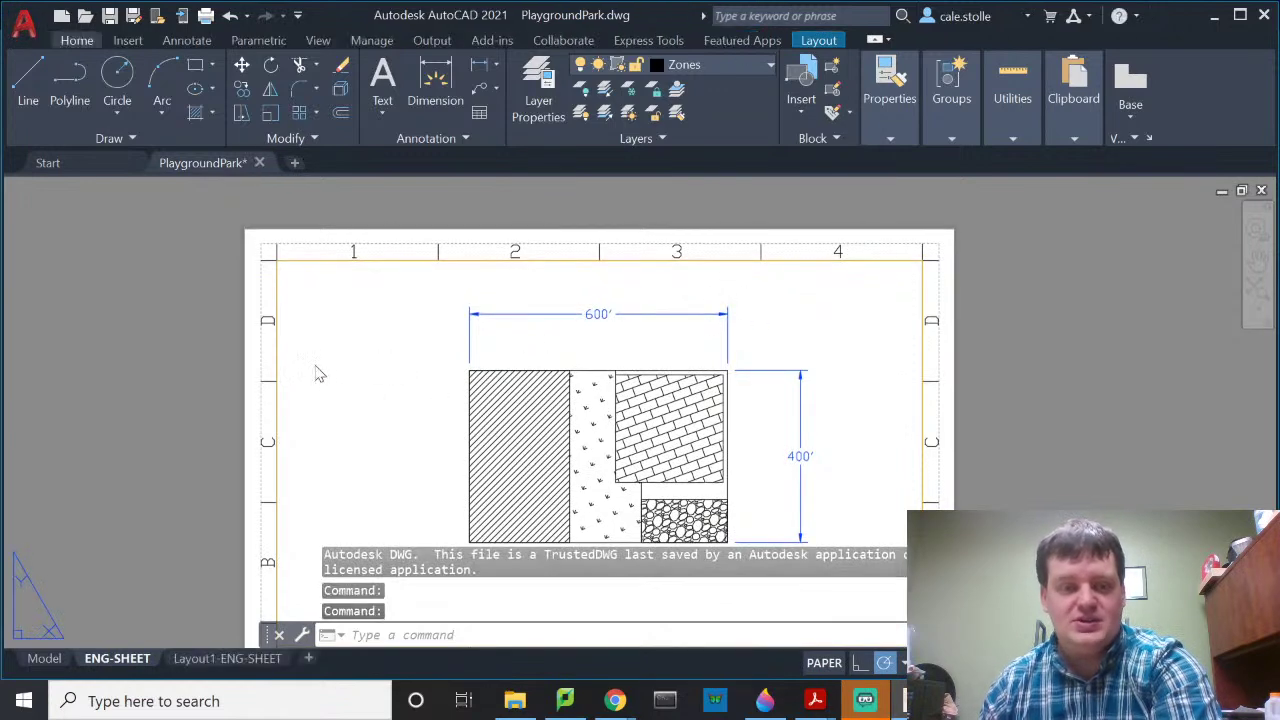
Step: Pan to check the sheet's title block, then switch to Model space
middle_drag(433, 418, 434, 394)
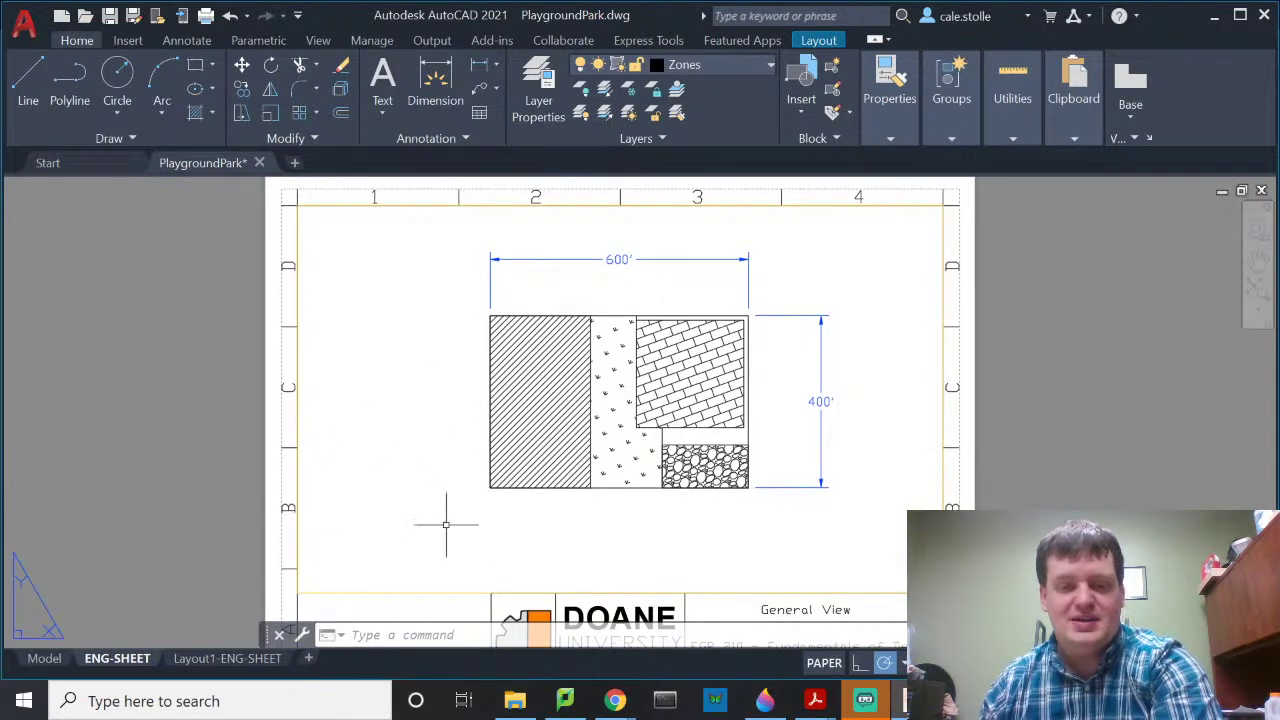
middle_drag(410, 528, 351, 449)
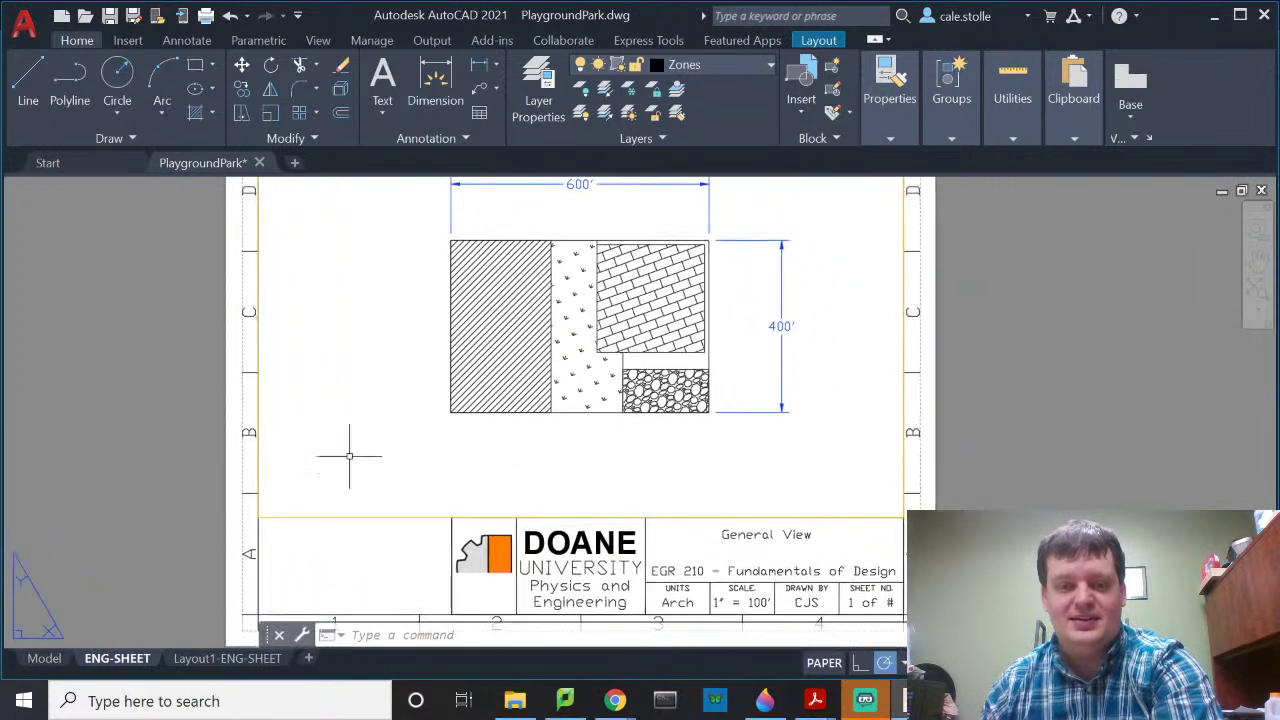
click(31, 668)
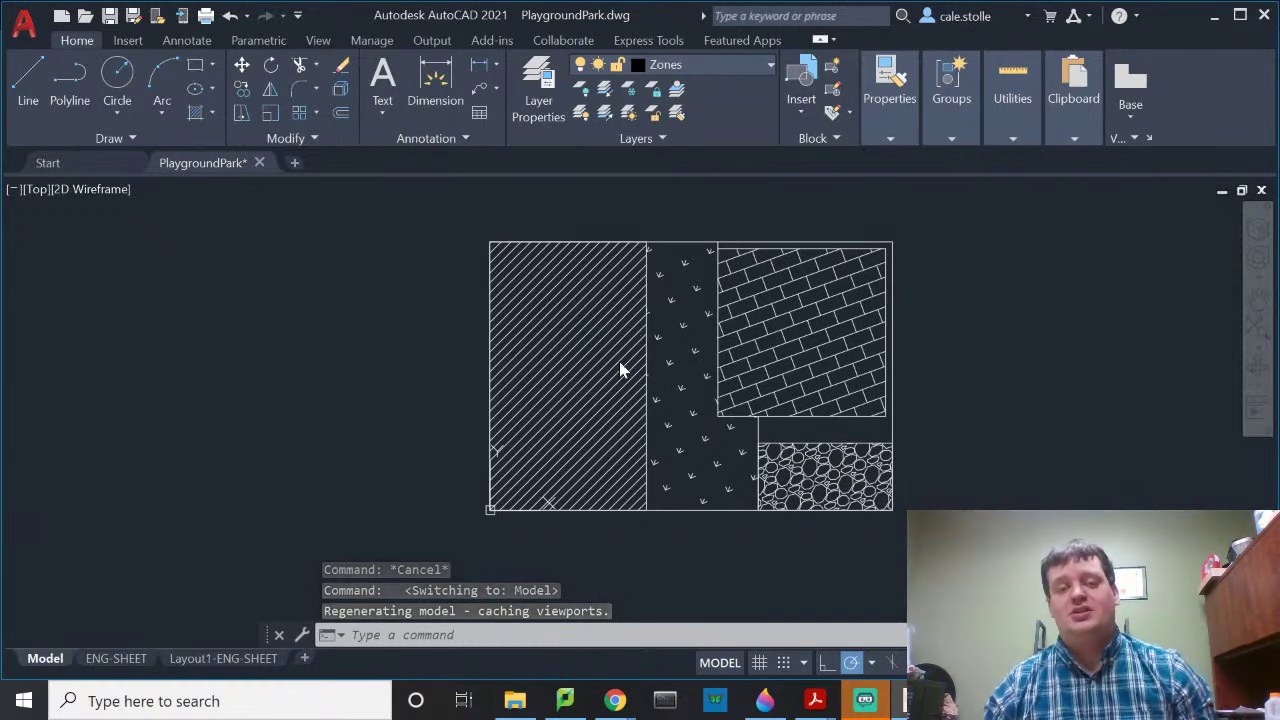
Step: Zoom in and inspect the brick zone's boundary and its brick hatch by selecting each
scroll(662, 360, up, 2)
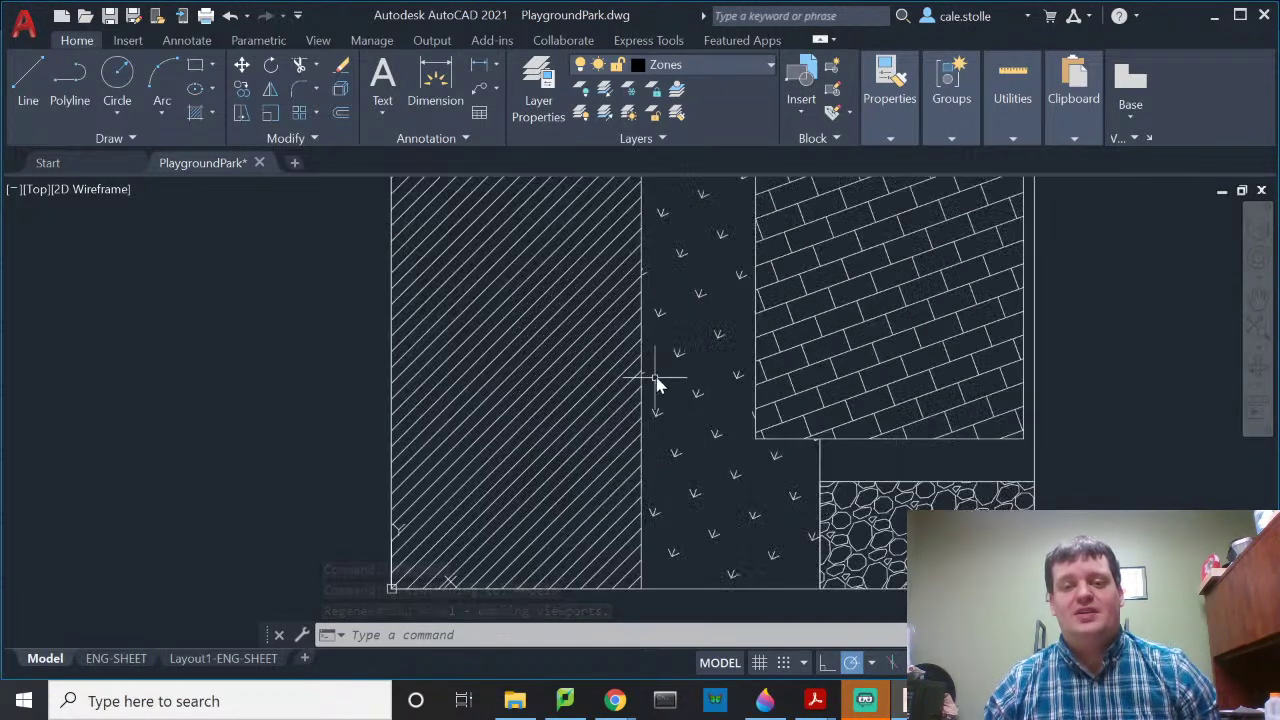
mouse_move(690, 381)
middle_down()
mouse_move(694, 391)
mouse_move(606, 420)
mouse_move(621, 388)
middle_up()
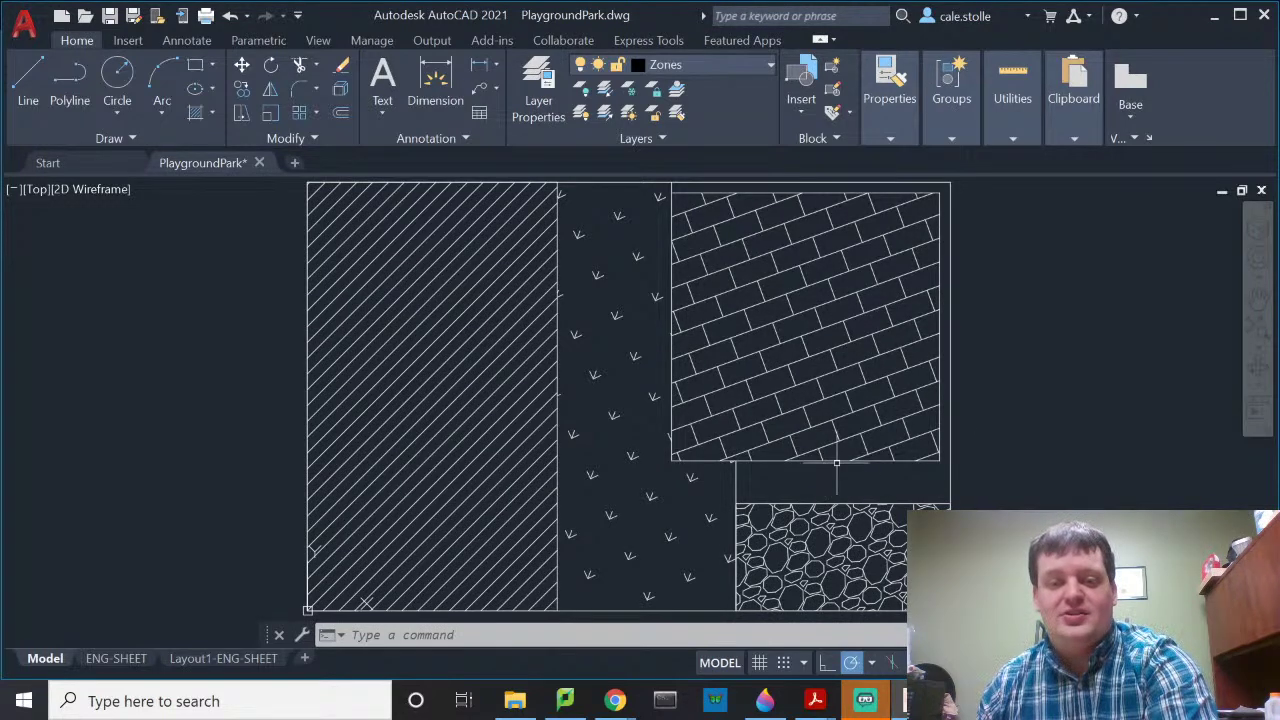
click(836, 415)
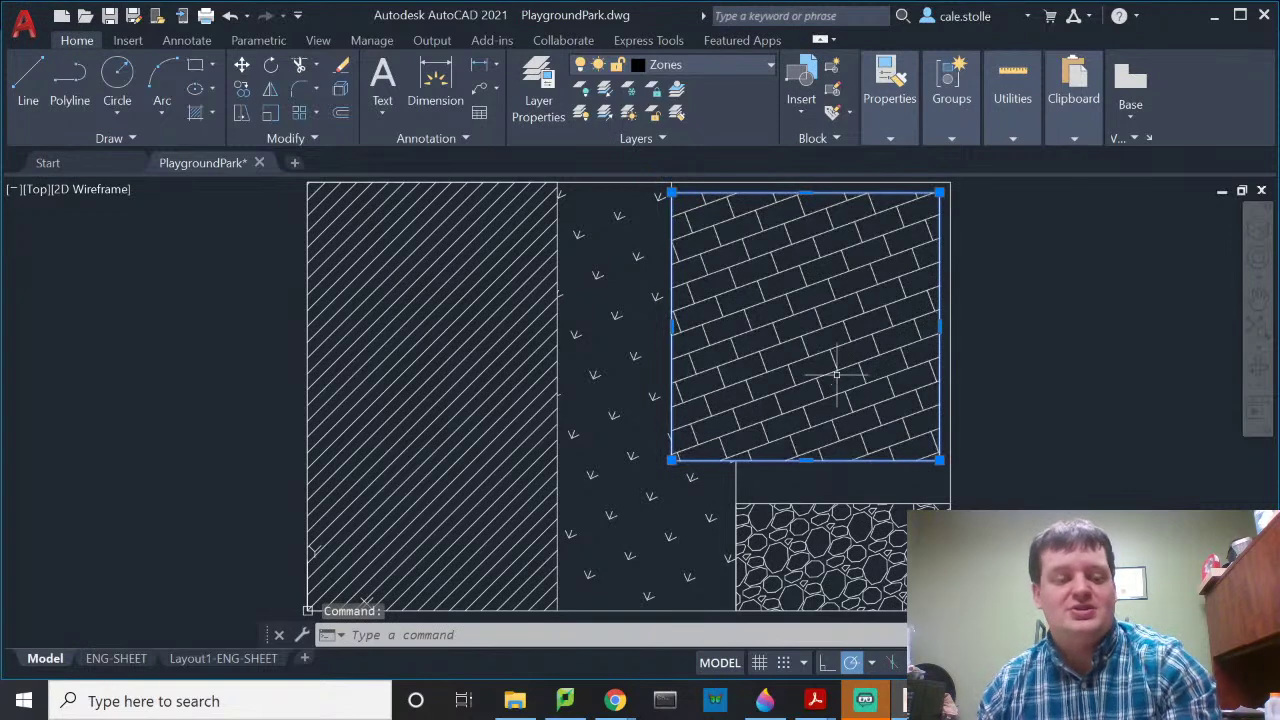
key(Escape)
click(749, 310)
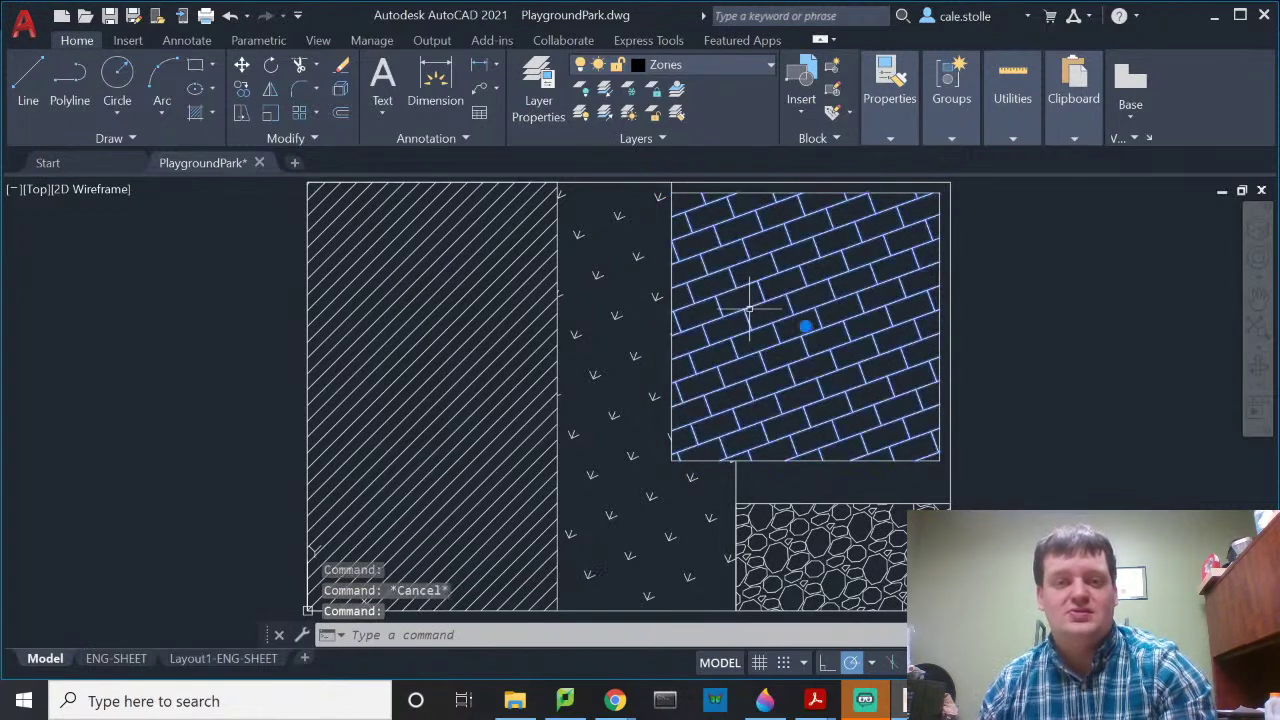
key(Escape)
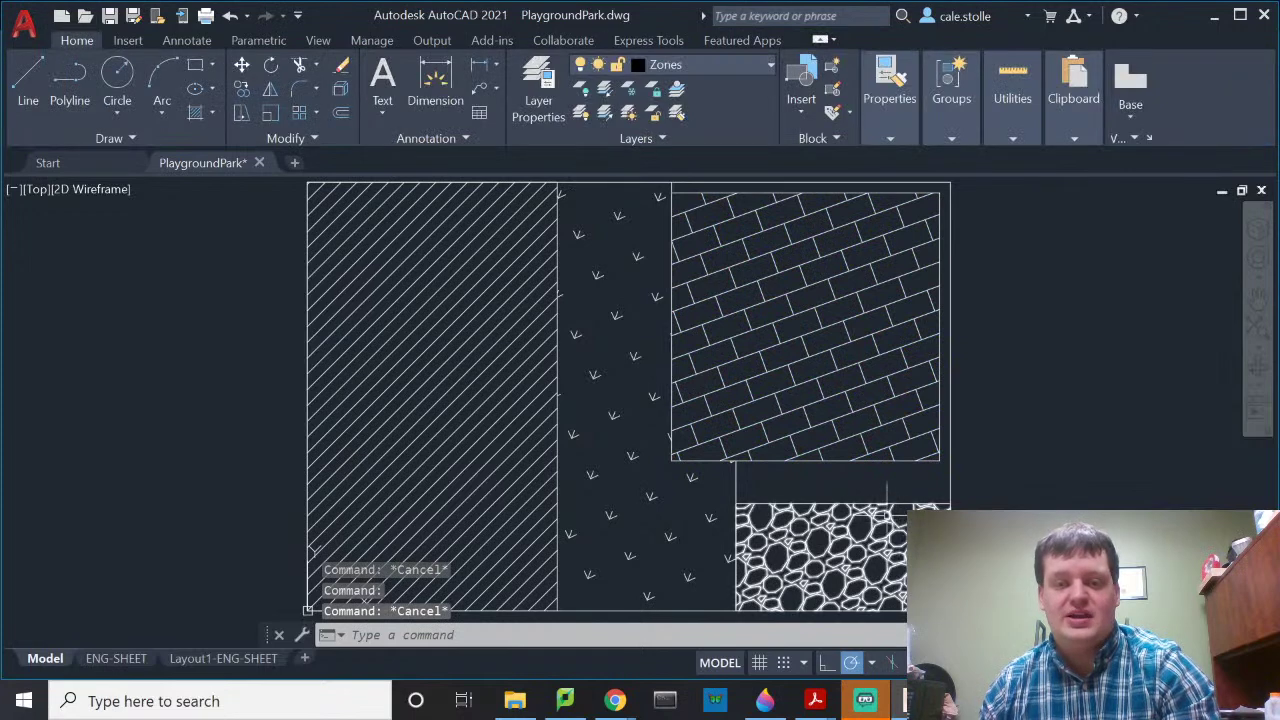
Step: Crossing-select the zone hatches including the stone hatch, then list the layers Boundaries through Zones
click(913, 483)
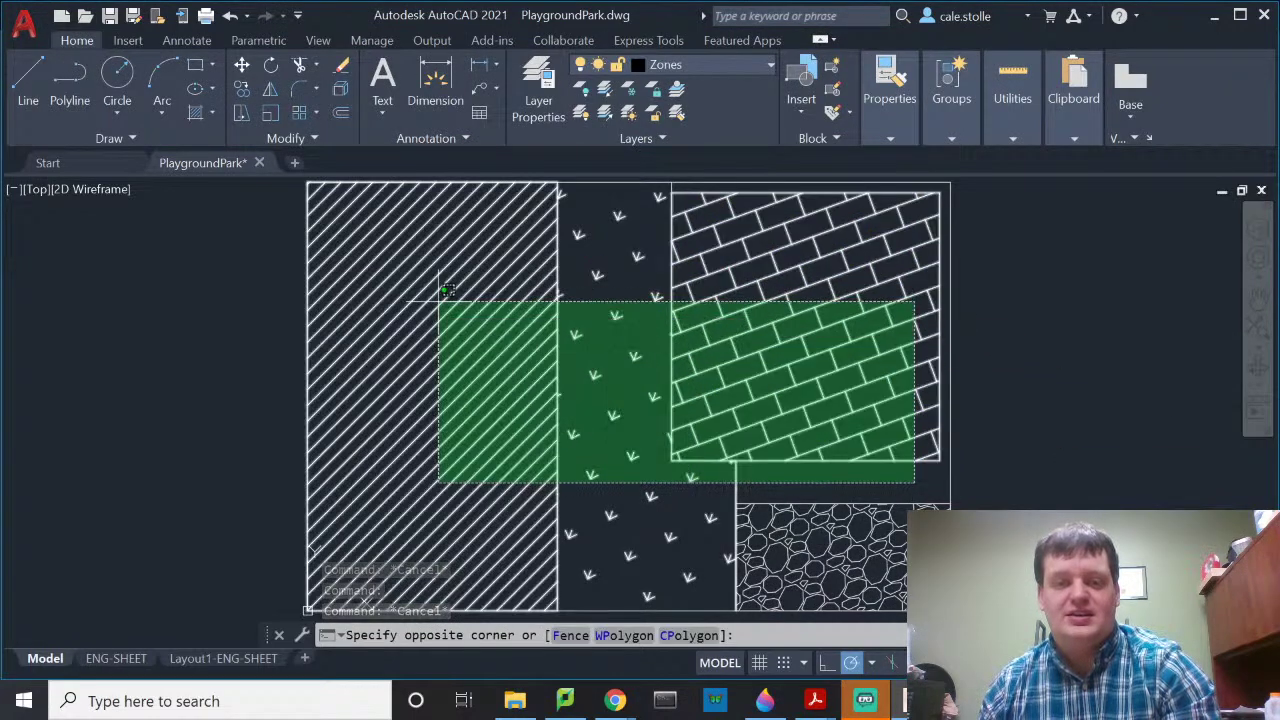
click(446, 290)
click(880, 458)
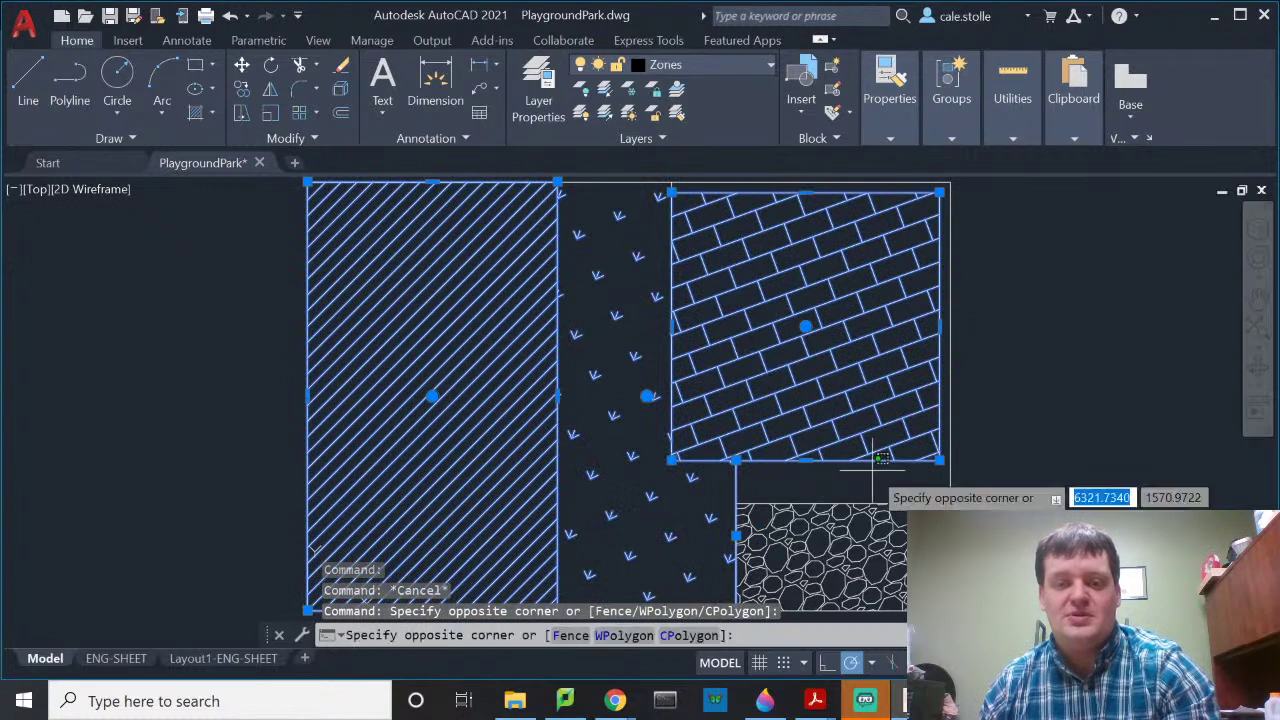
click(726, 570)
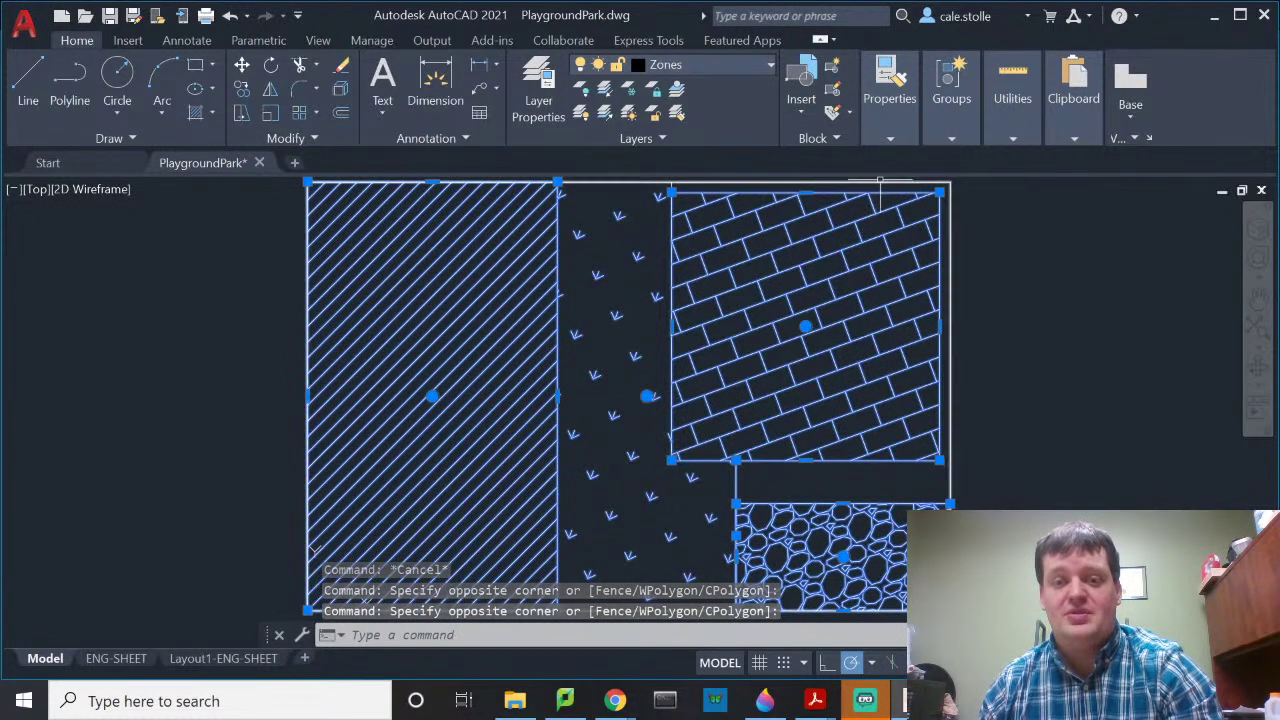
key(Escape)
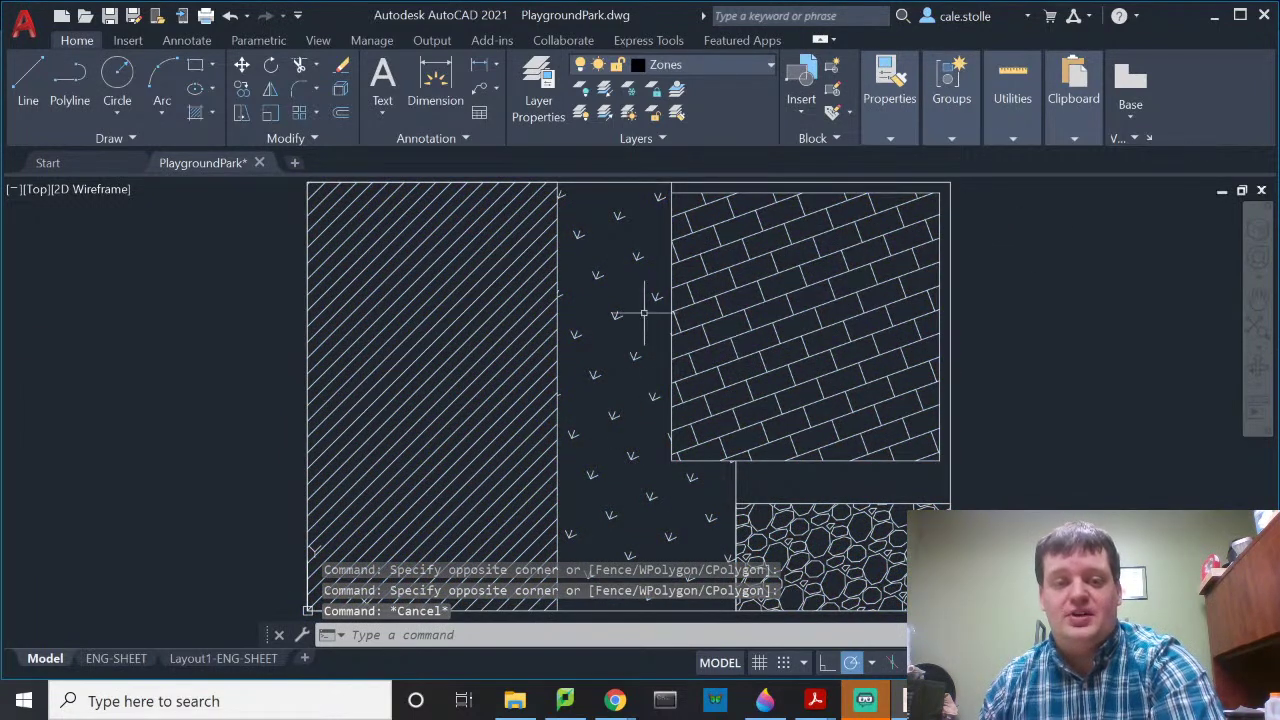
click(769, 65)
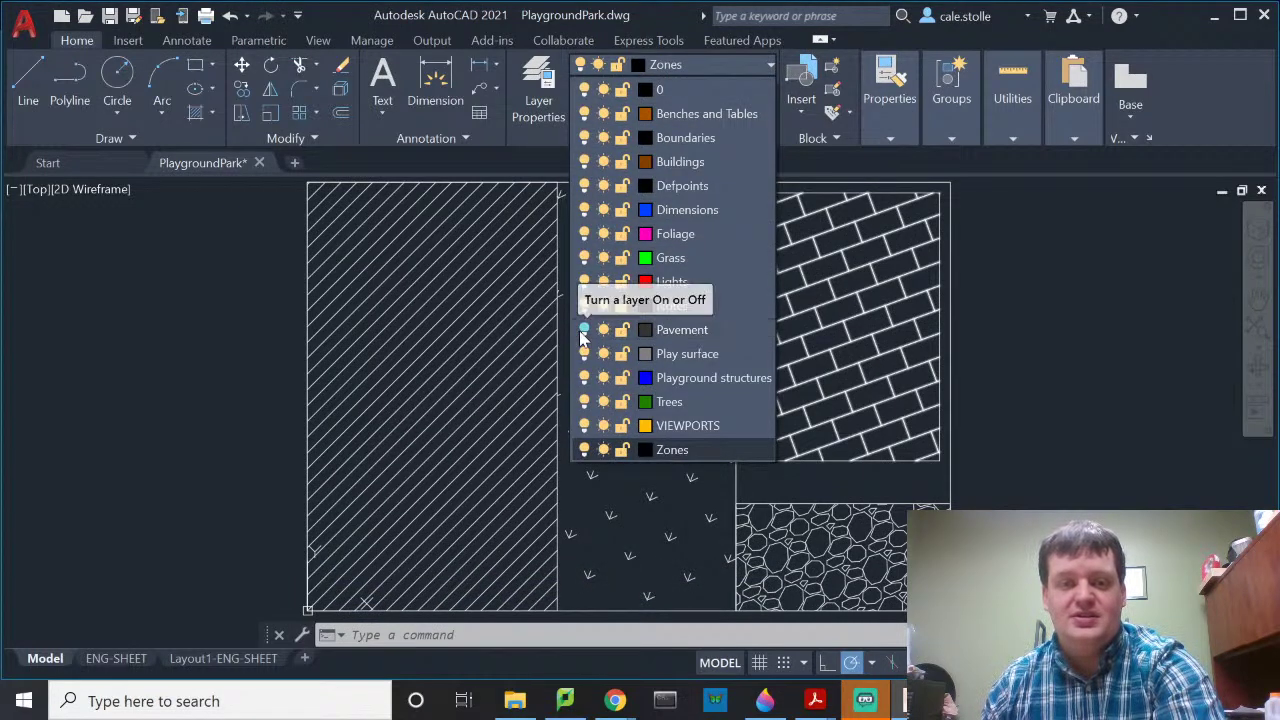
Step: Turn on Pavement and make it current, then toggle the Zones layer off and back on
click(583, 333)
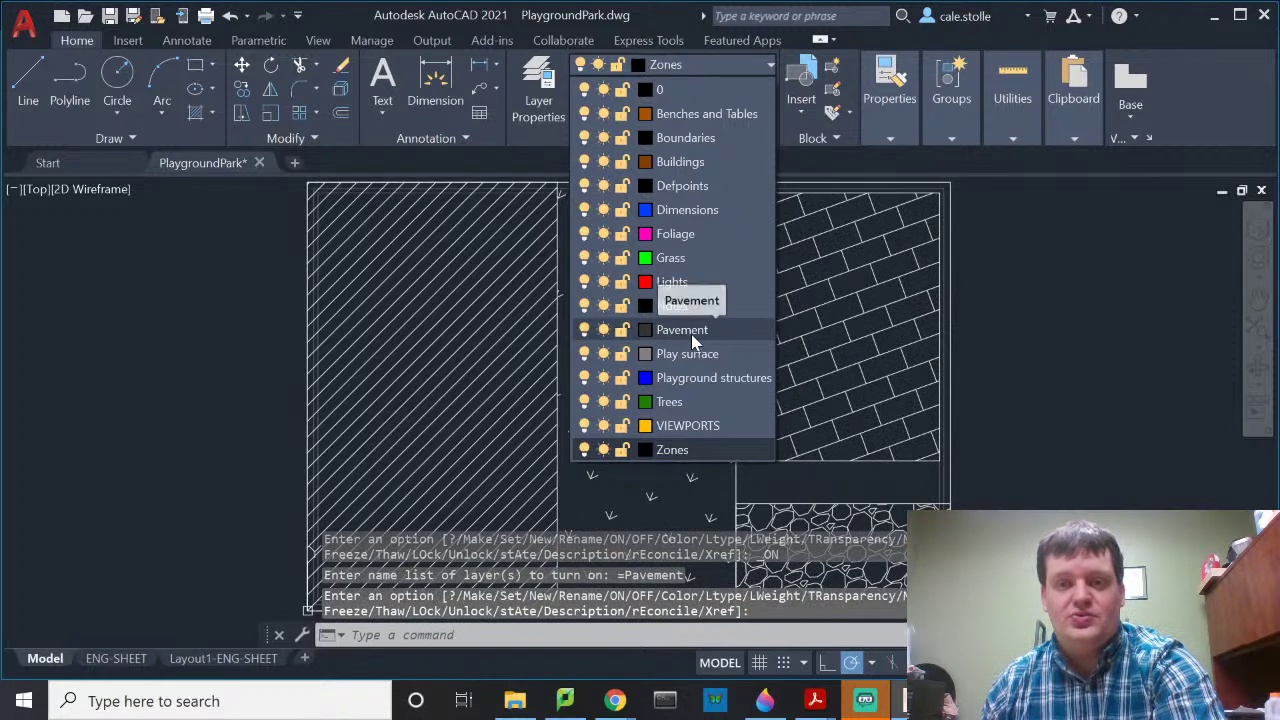
click(694, 337)
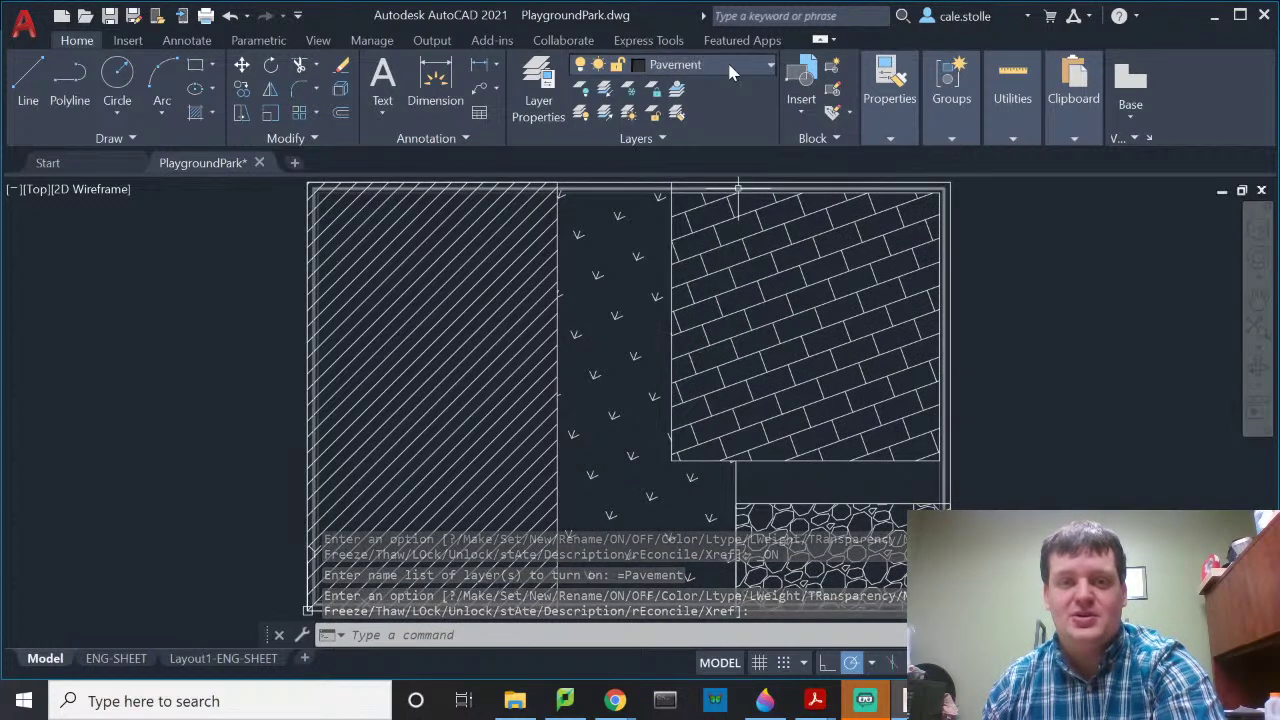
click(698, 64)
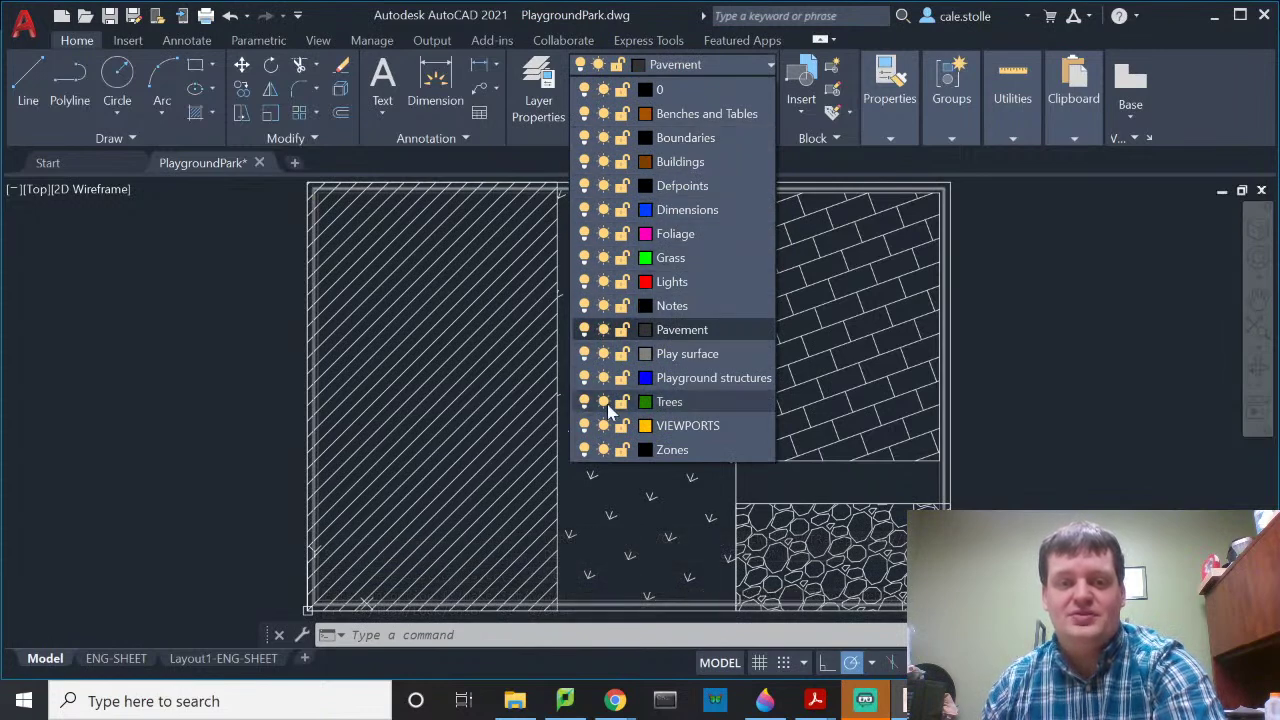
click(585, 450)
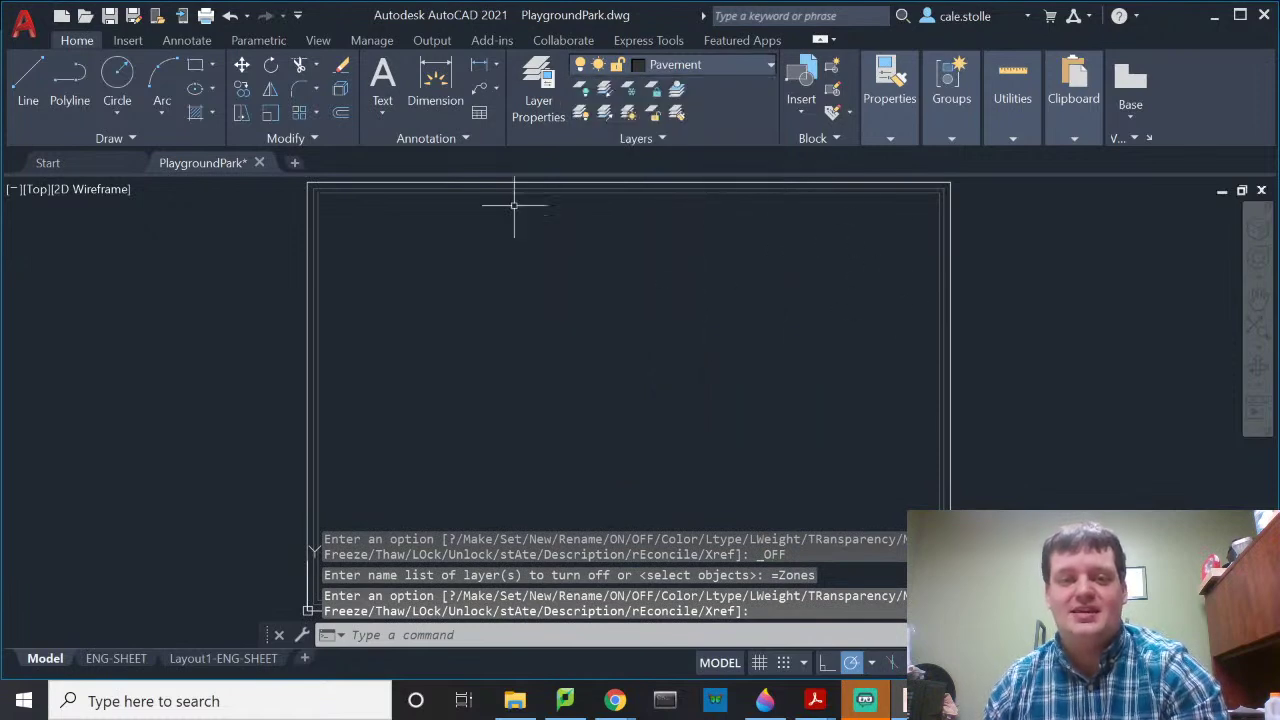
click(725, 72)
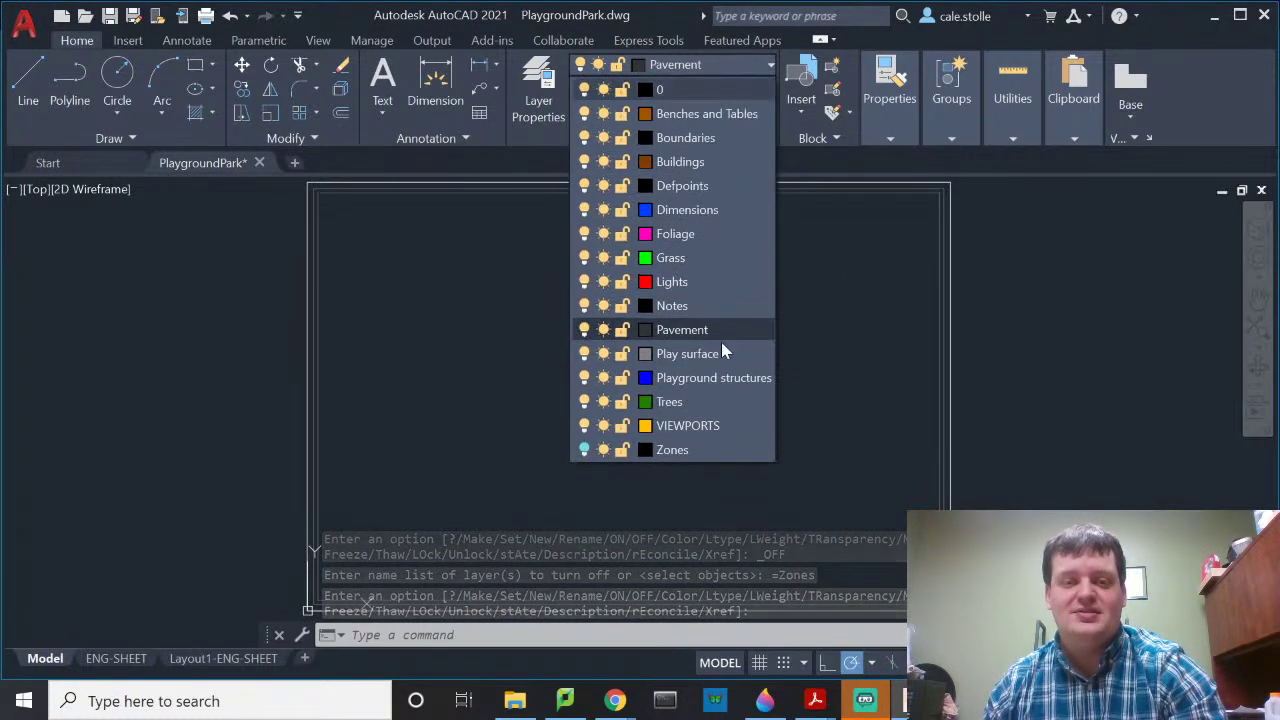
click(583, 451)
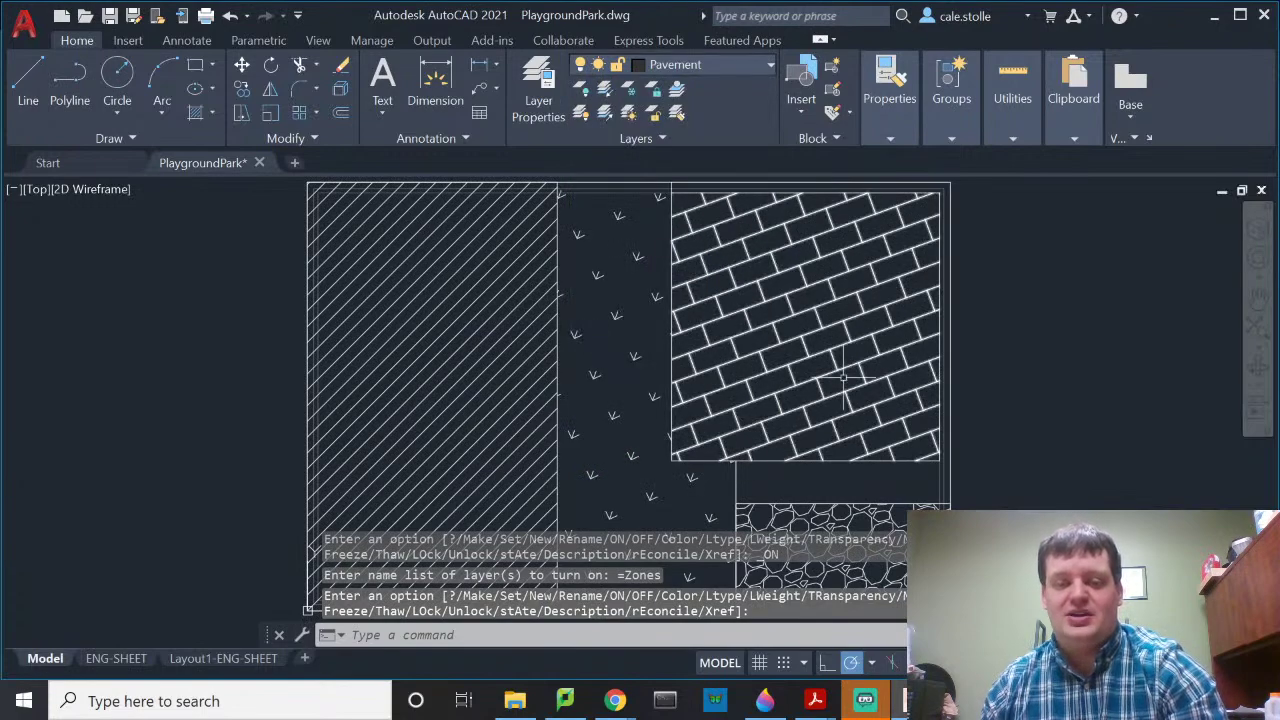
middle_drag(822, 440, 822, 295)
scroll(935, 460, up, 4)
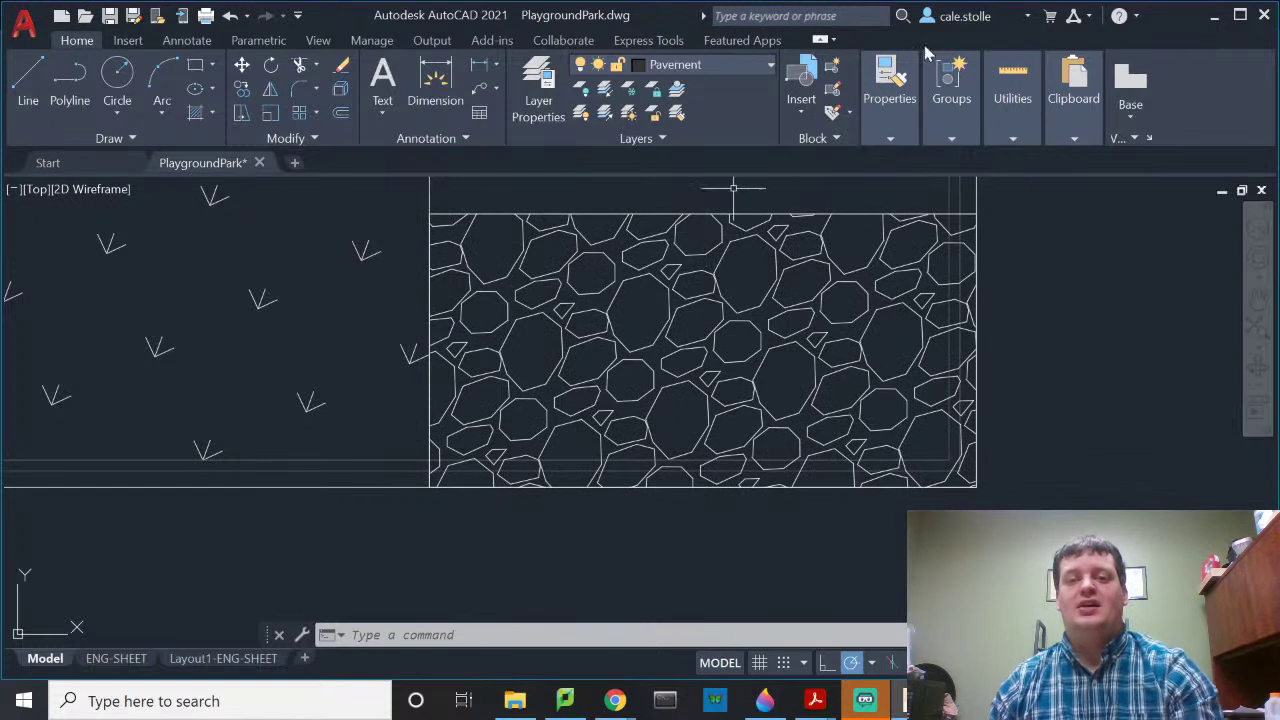
Step: Draw lines along the gravel area's top and left edges, from top-right to bottom-left corner
mouse_move(897, 95)
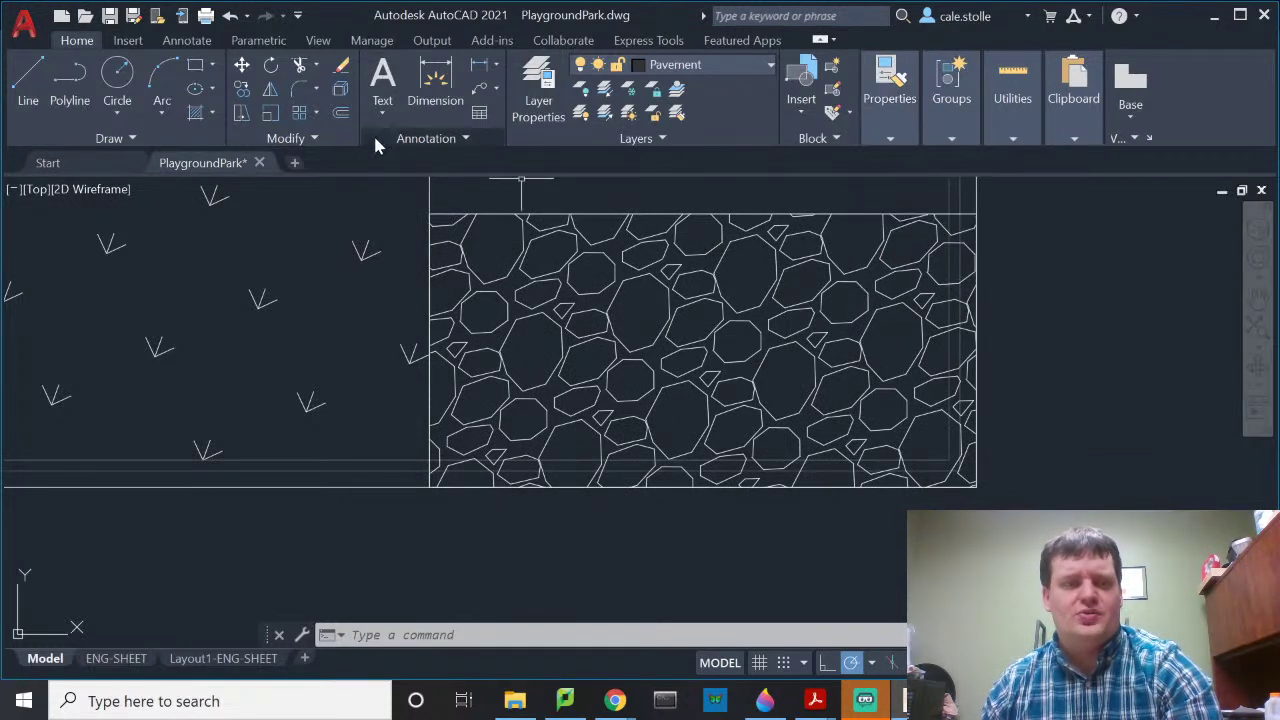
text(l)
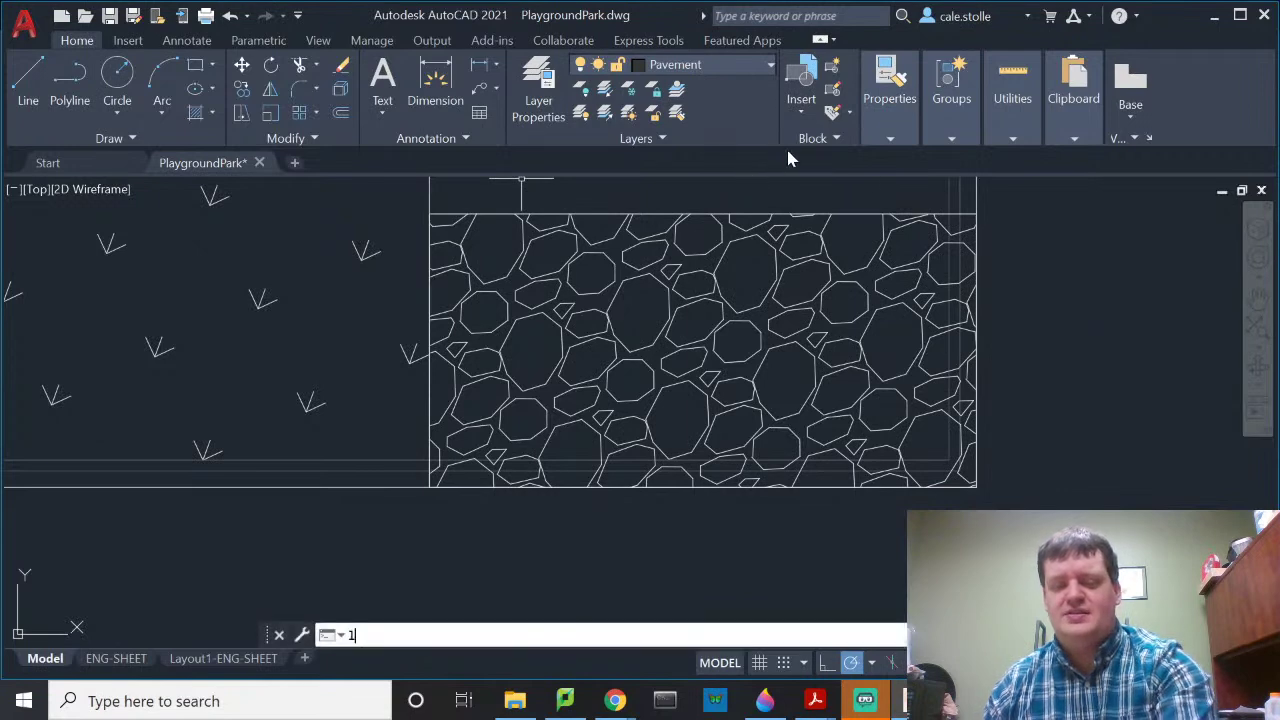
key(Return)
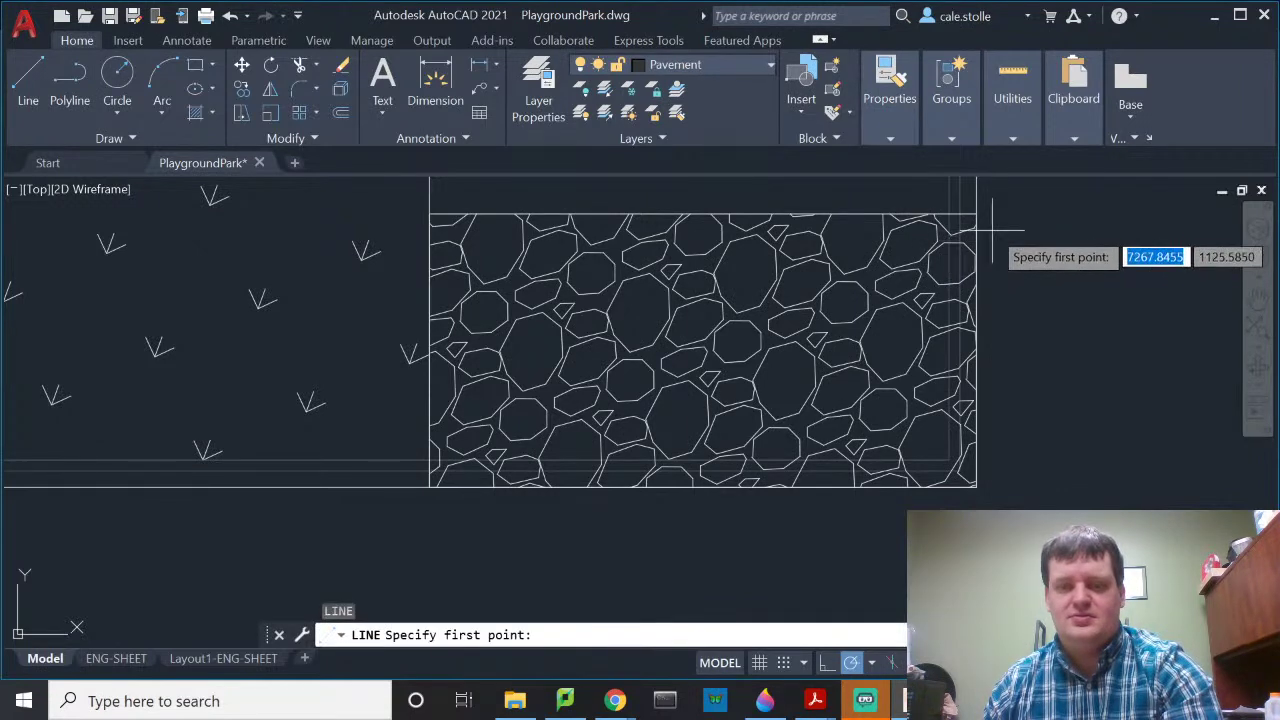
click(976, 214)
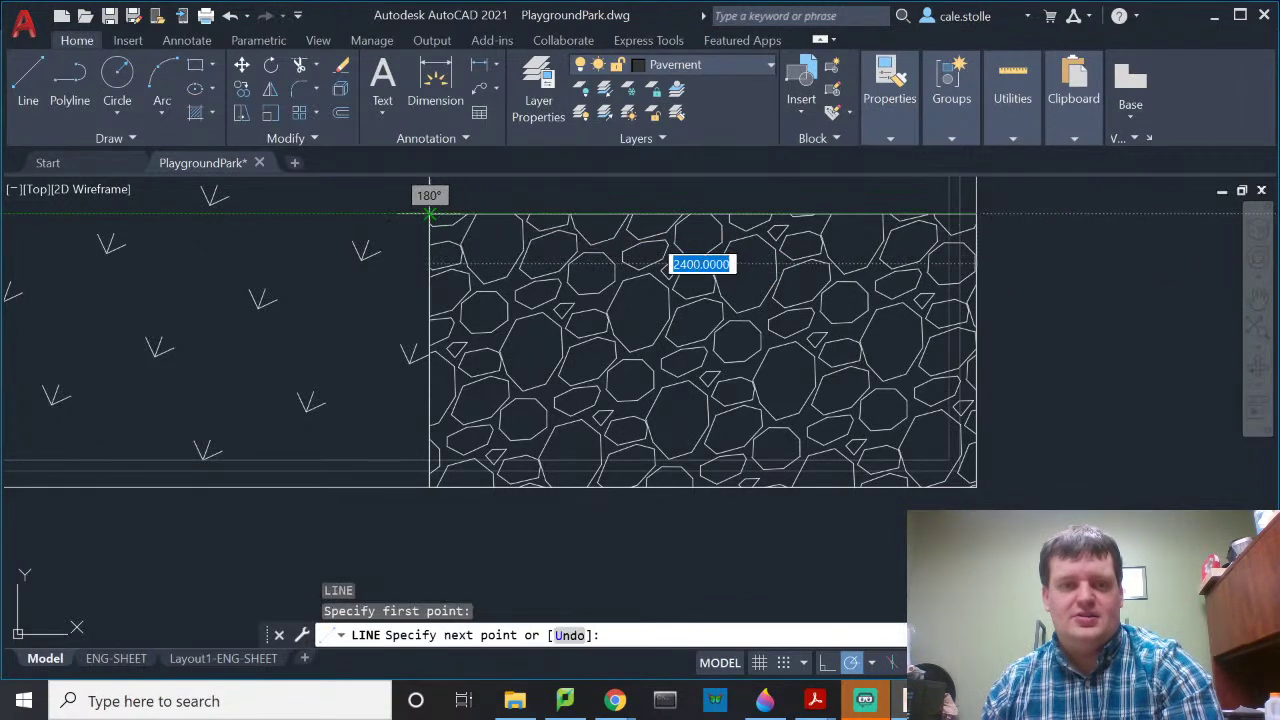
click(430, 214)
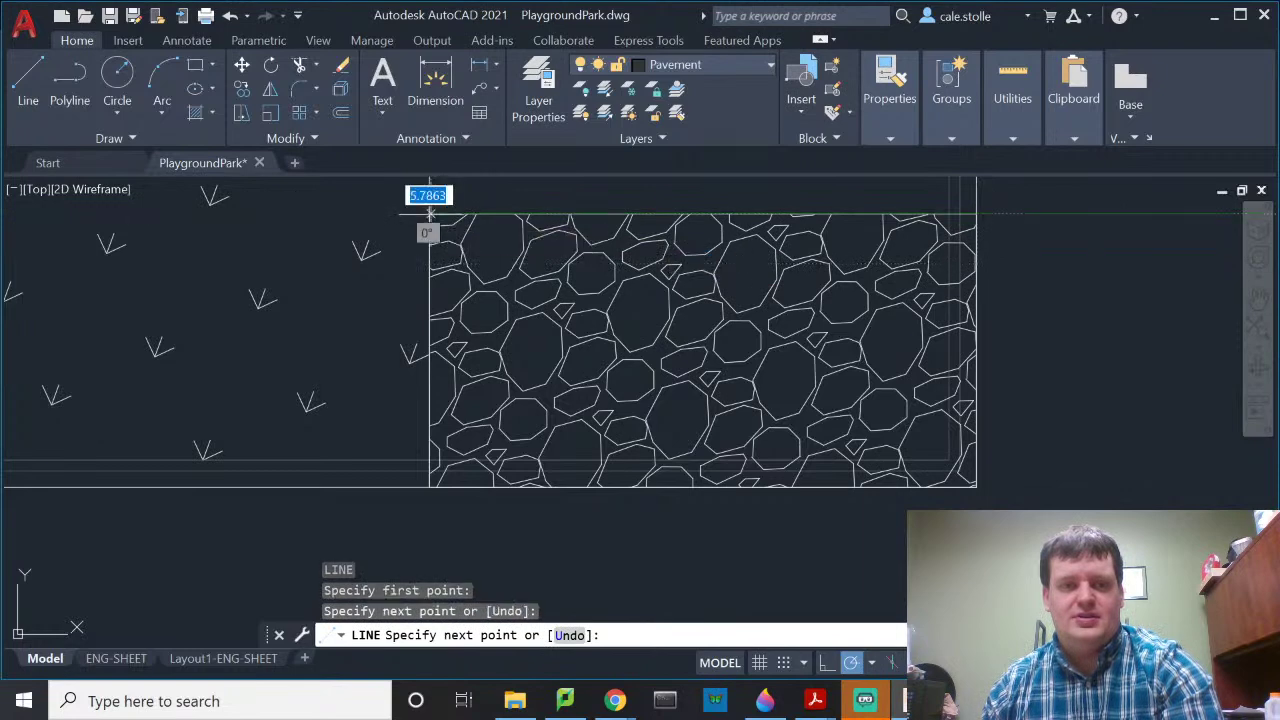
click(430, 487)
key(Escape)
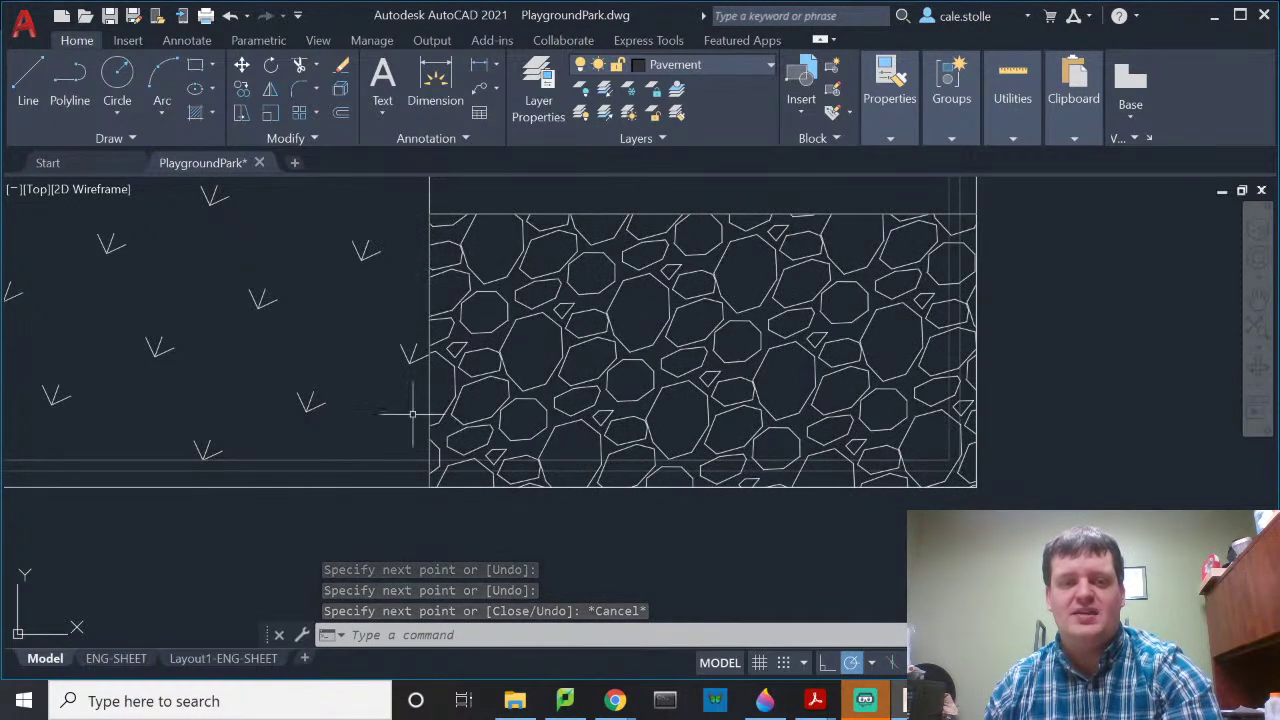
middle_drag(477, 428, 681, 536)
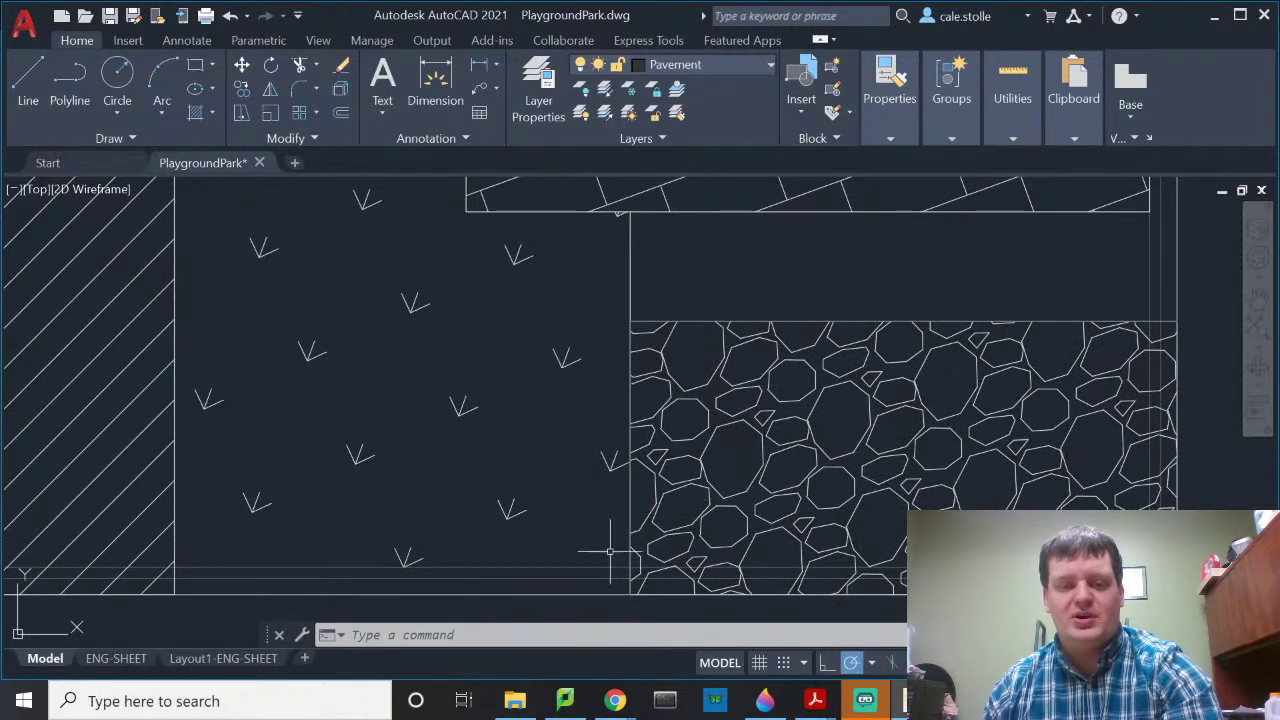
Step: Zoom and pan around the stone pavement hatch to examine the unhatched strip along its top edge
scroll(766, 434, up, 5)
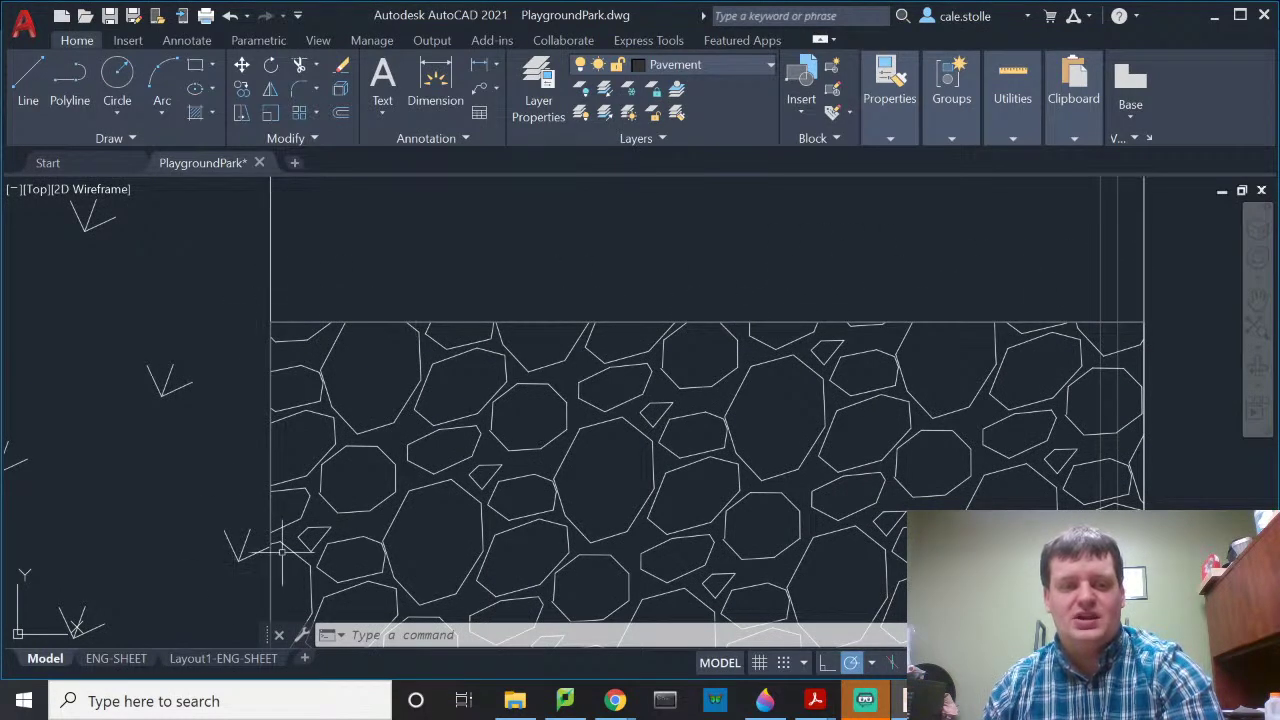
middle_drag(283, 553, 313, 420)
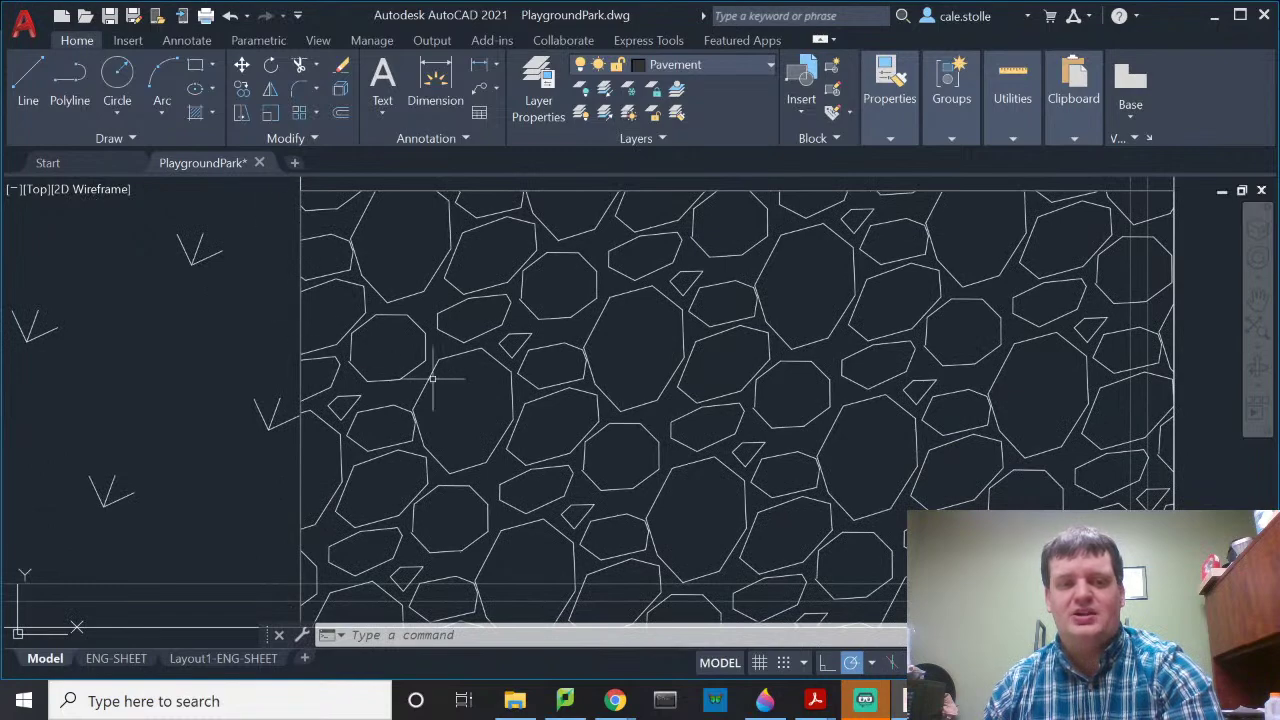
scroll(294, 360, down, 2)
scroll(374, 360, up, 2)
scroll(391, 359, down, 3)
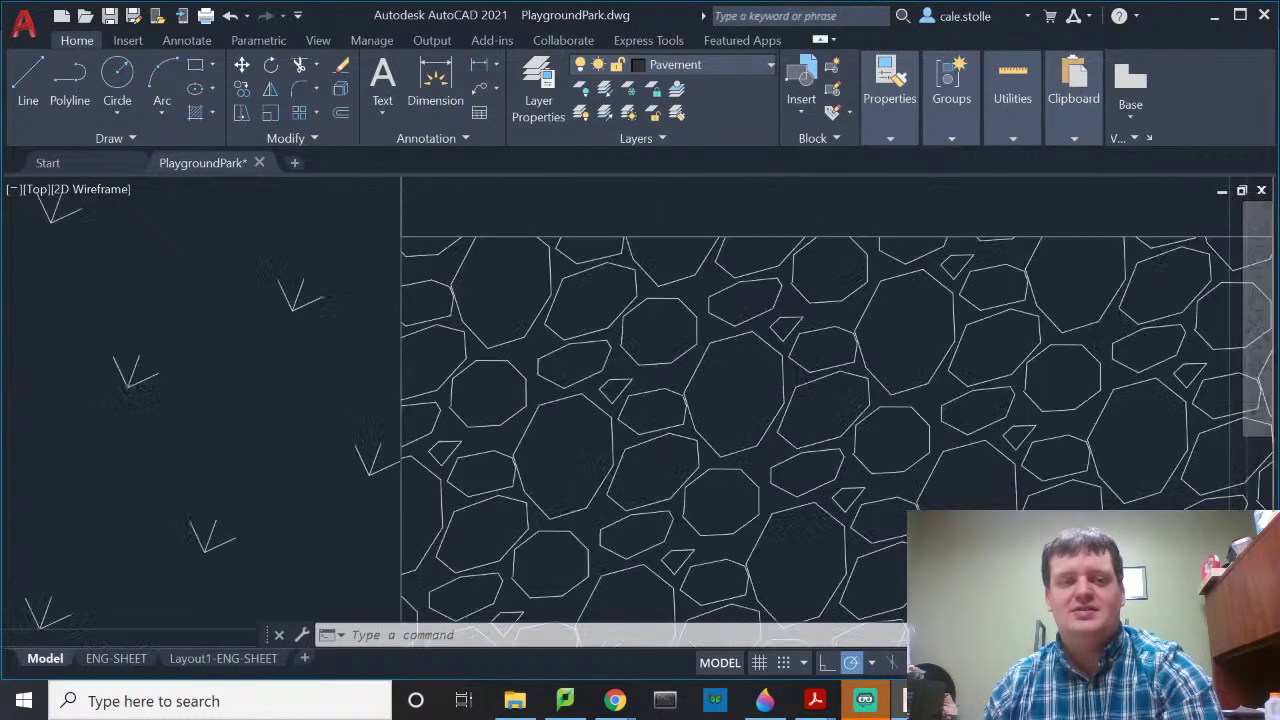
middle_drag(391, 359, 420, 360)
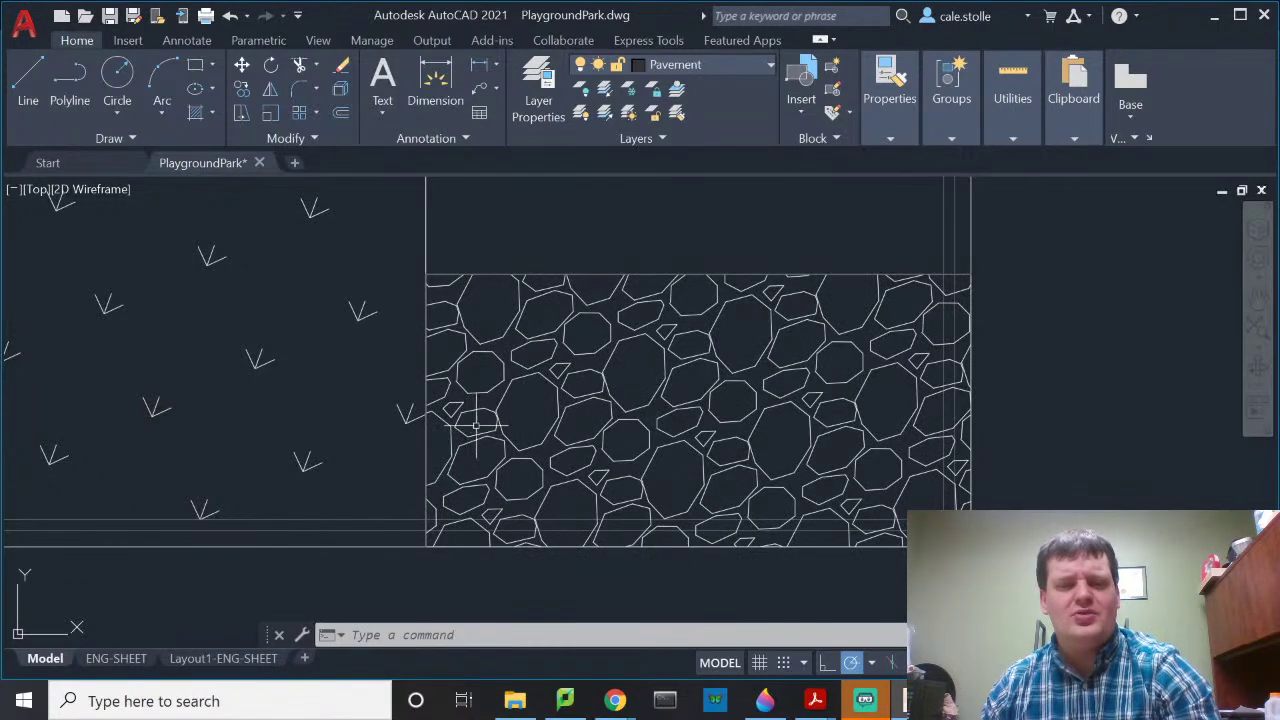
scroll(369, 378, down, 4)
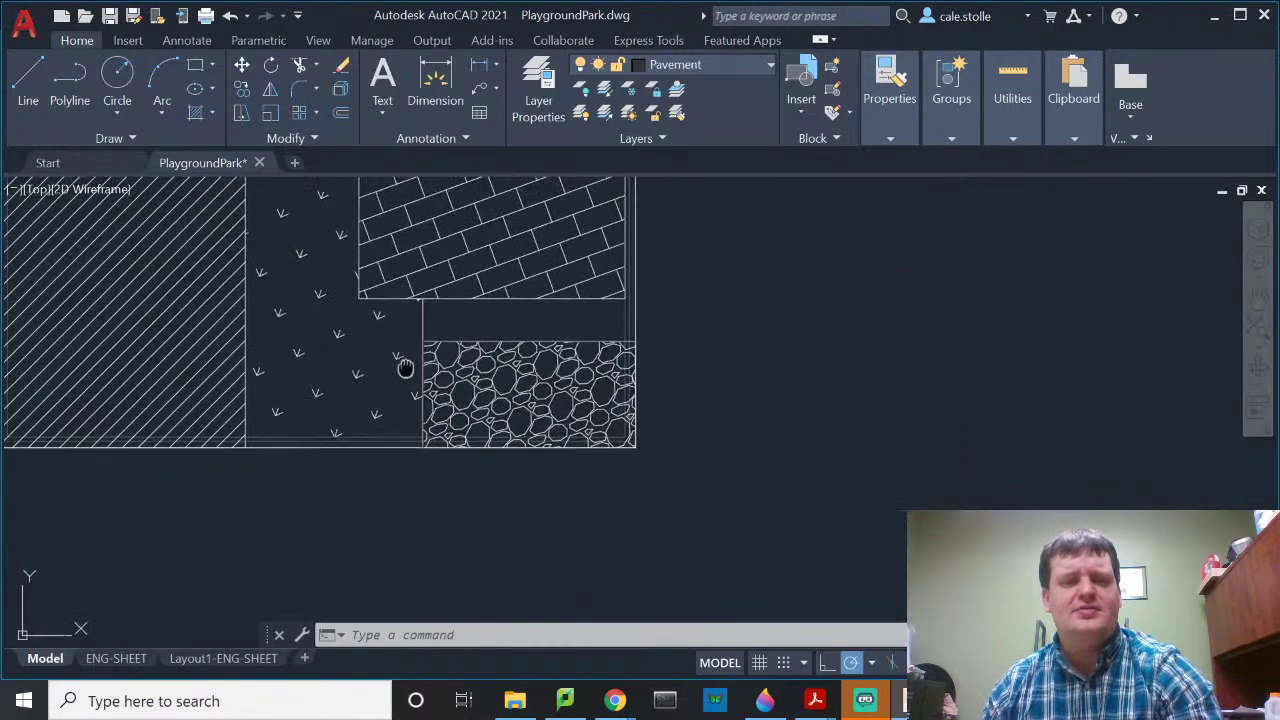
mouse_move(406, 366)
middle_down()
mouse_move(622, 518)
mouse_move(694, 531)
mouse_move(571, 486)
middle_up()
scroll(691, 443, up, 5)
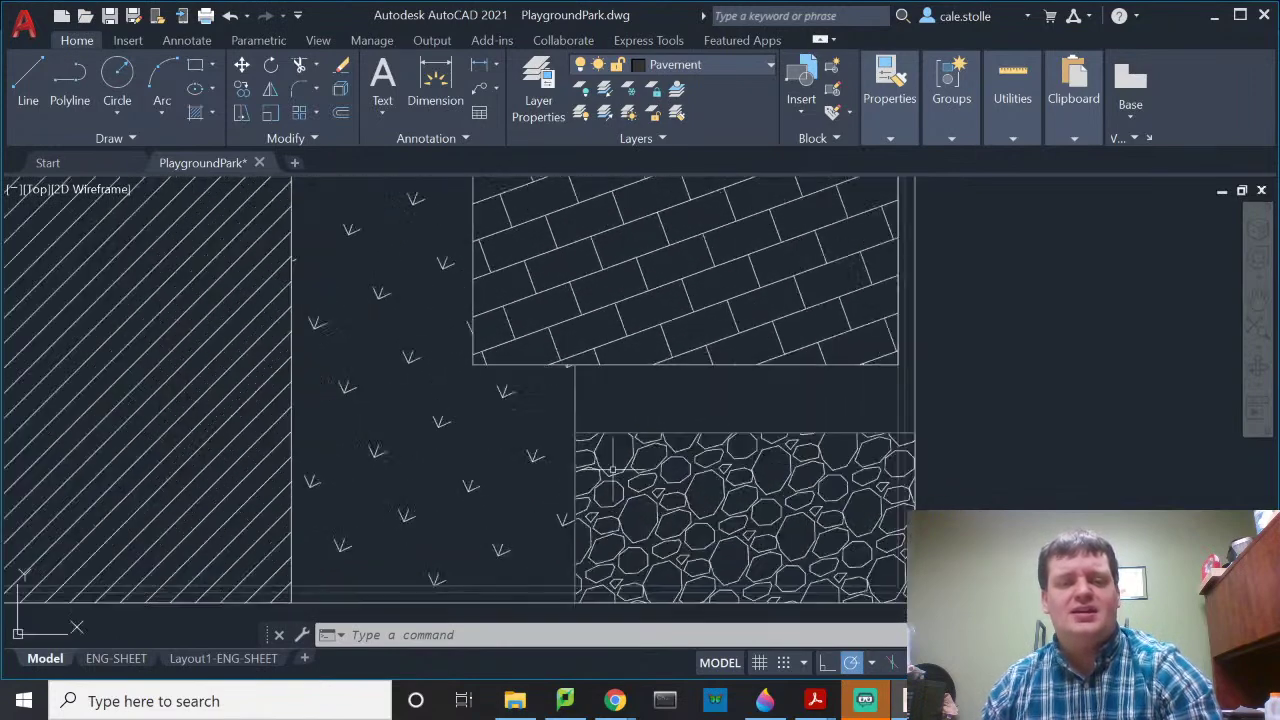
scroll(665, 380, down, 3)
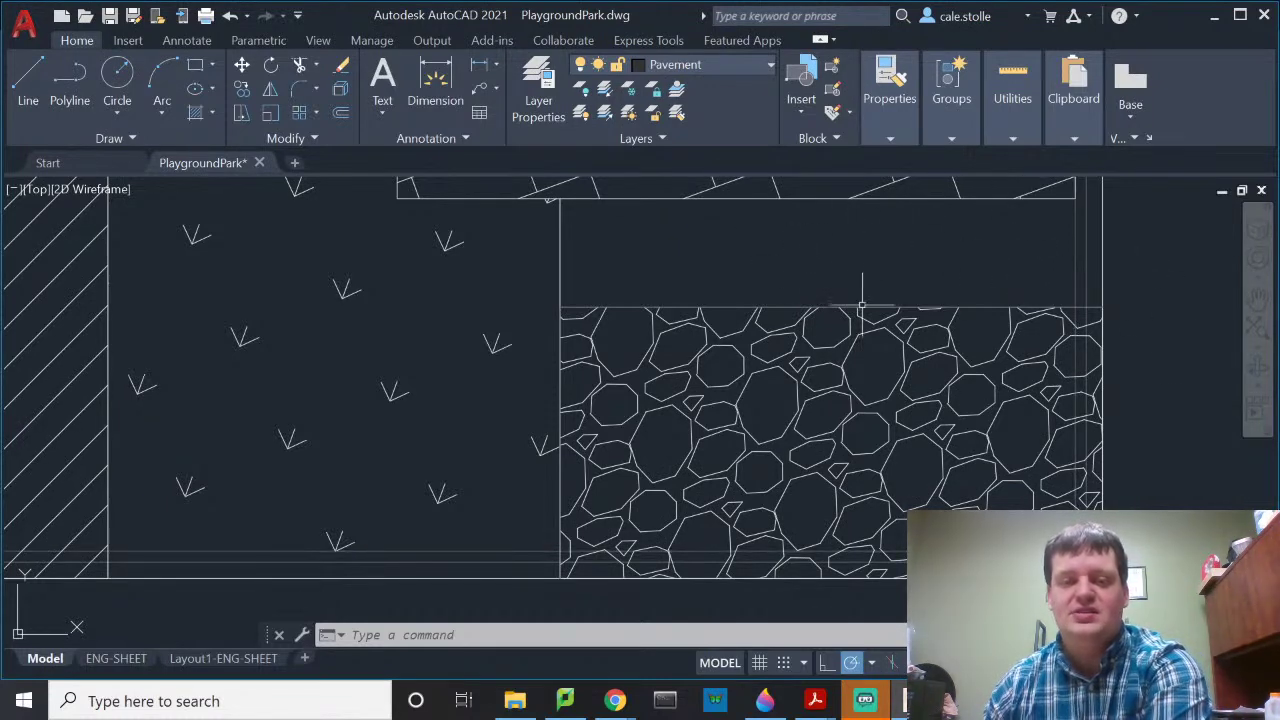
mouse_move(806, 317)
middle_down()
mouse_move(763, 284)
mouse_move(735, 283)
middle_up()
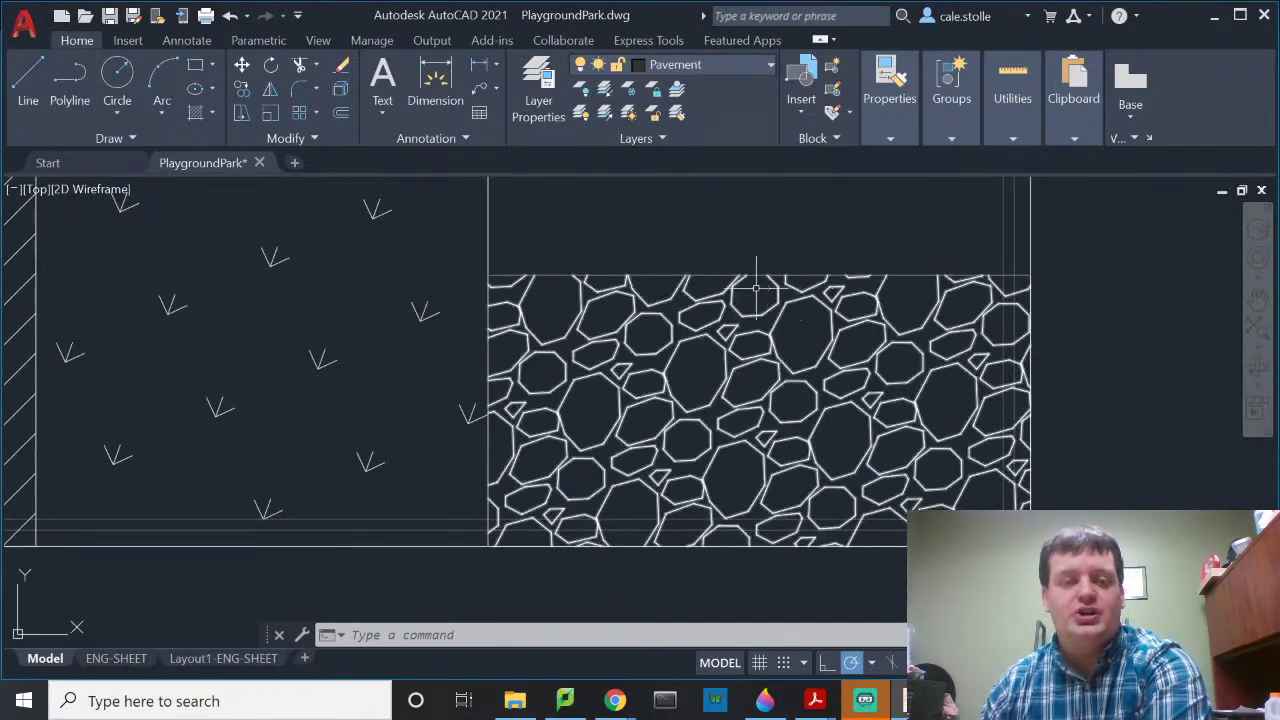
scroll(790, 280, up, 2)
mouse_move(814, 271)
middle_down()
mouse_move(769, 296)
mouse_move(779, 300)
middle_up()
Step: Bring Chrome forward and load maps.google.com in a new tab
mouse_move(627, 706)
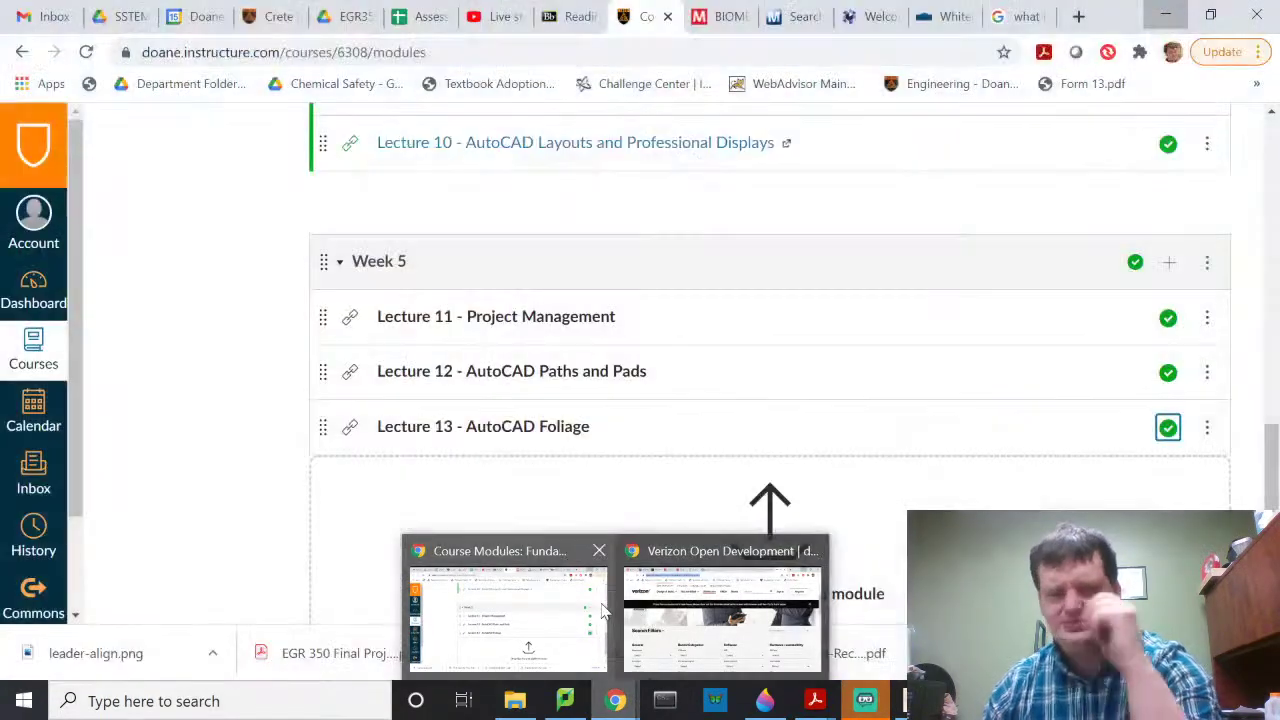
click(508, 615)
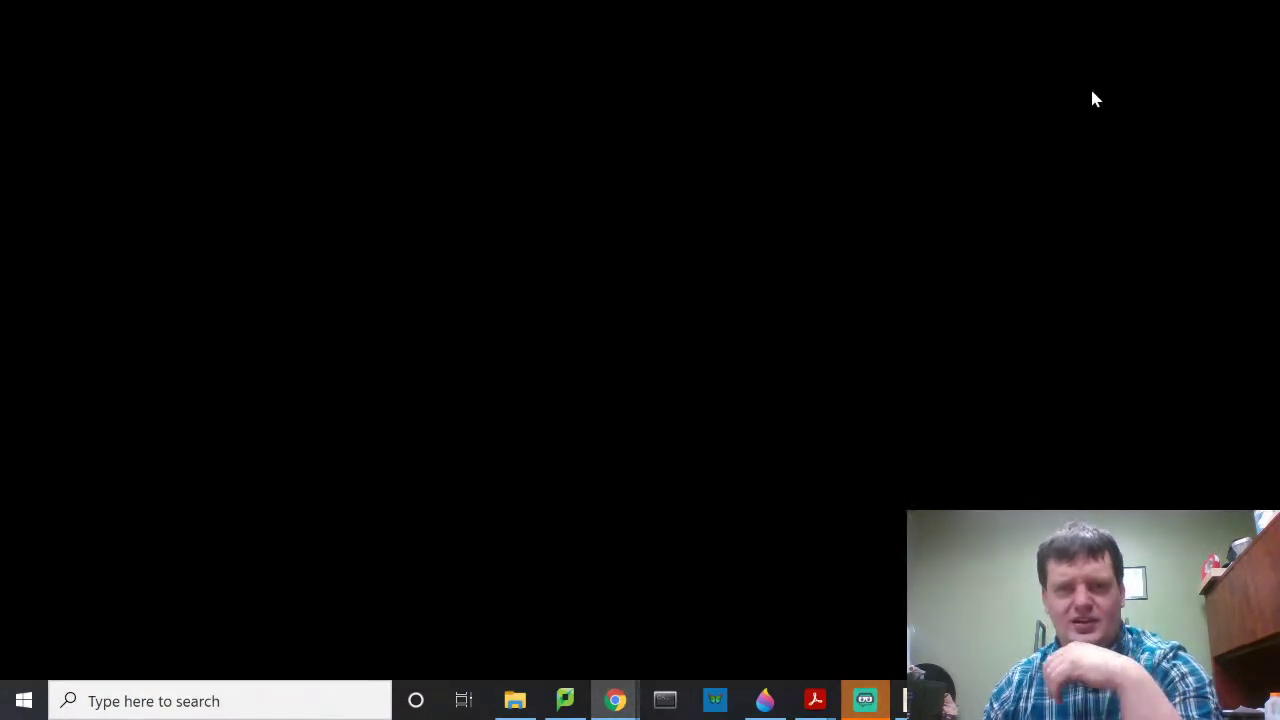
click(1078, 16)
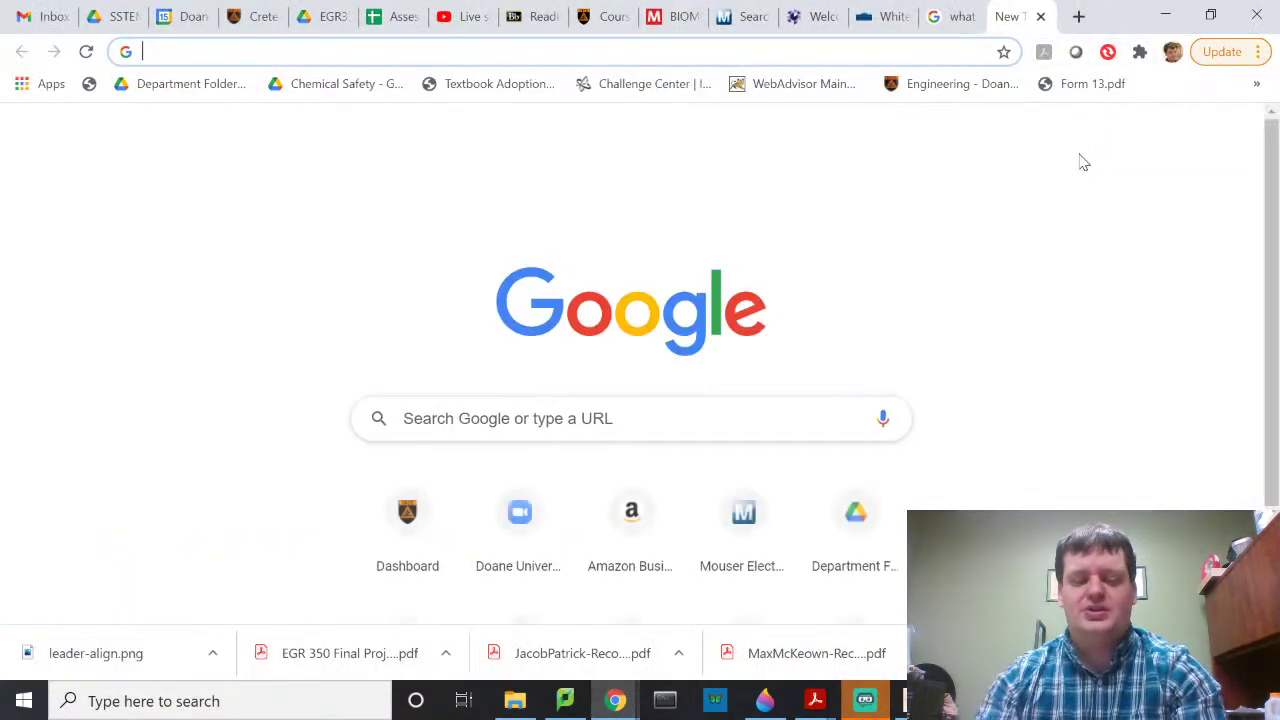
text(maps.go)
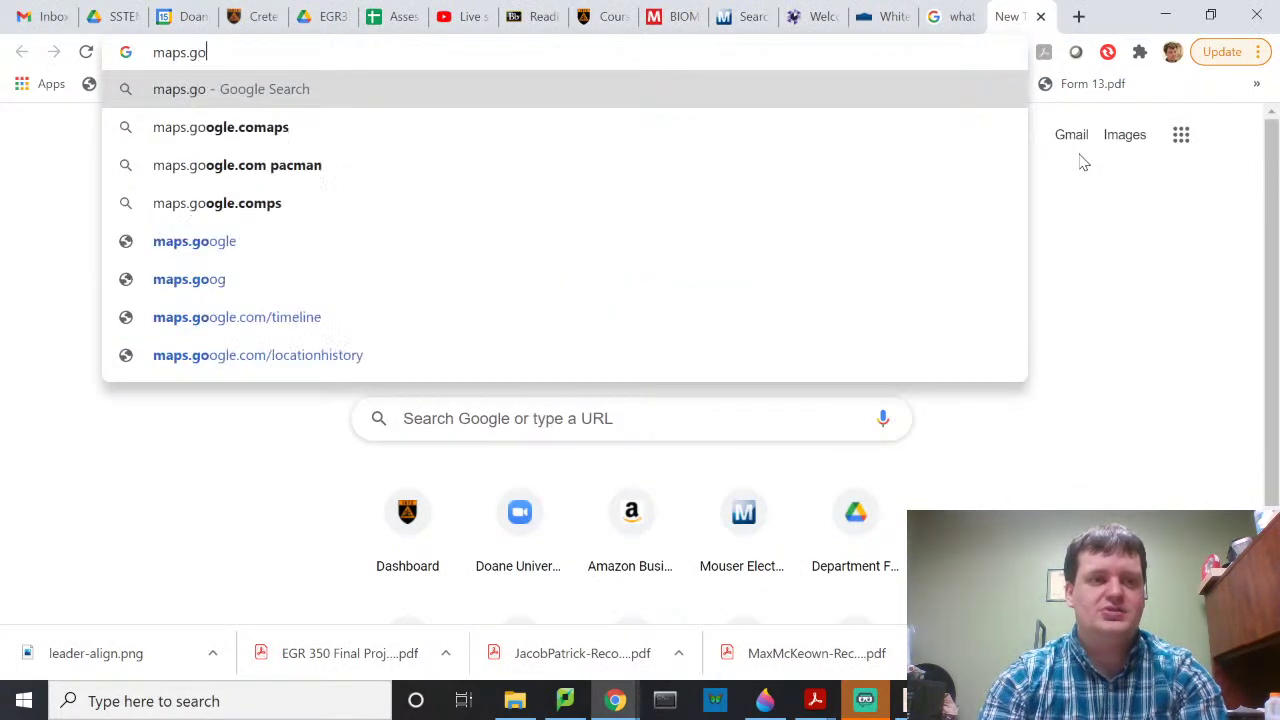
text(ogle.com)
key(Return)
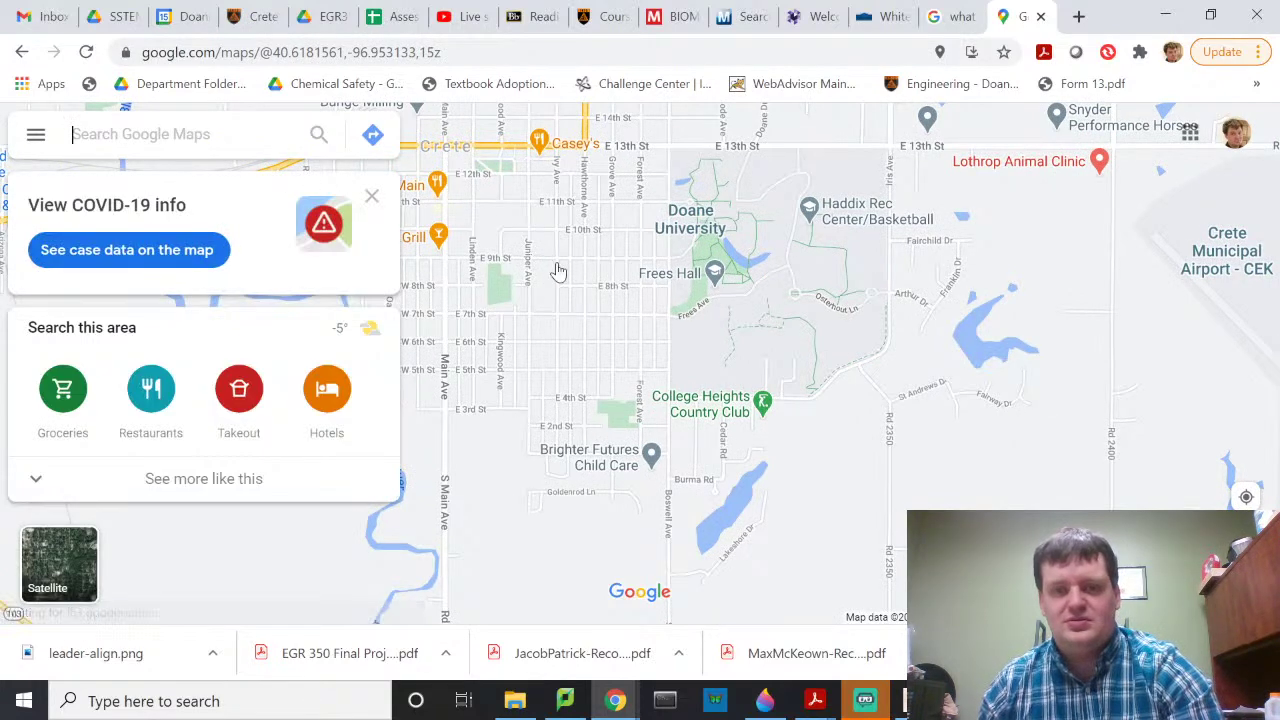
Step: Move the map from Crete to Holmes Lake in Lincoln and switch to Satellite view
scroll(732, 279, down, 2)
scroll(810, 243, down, 3)
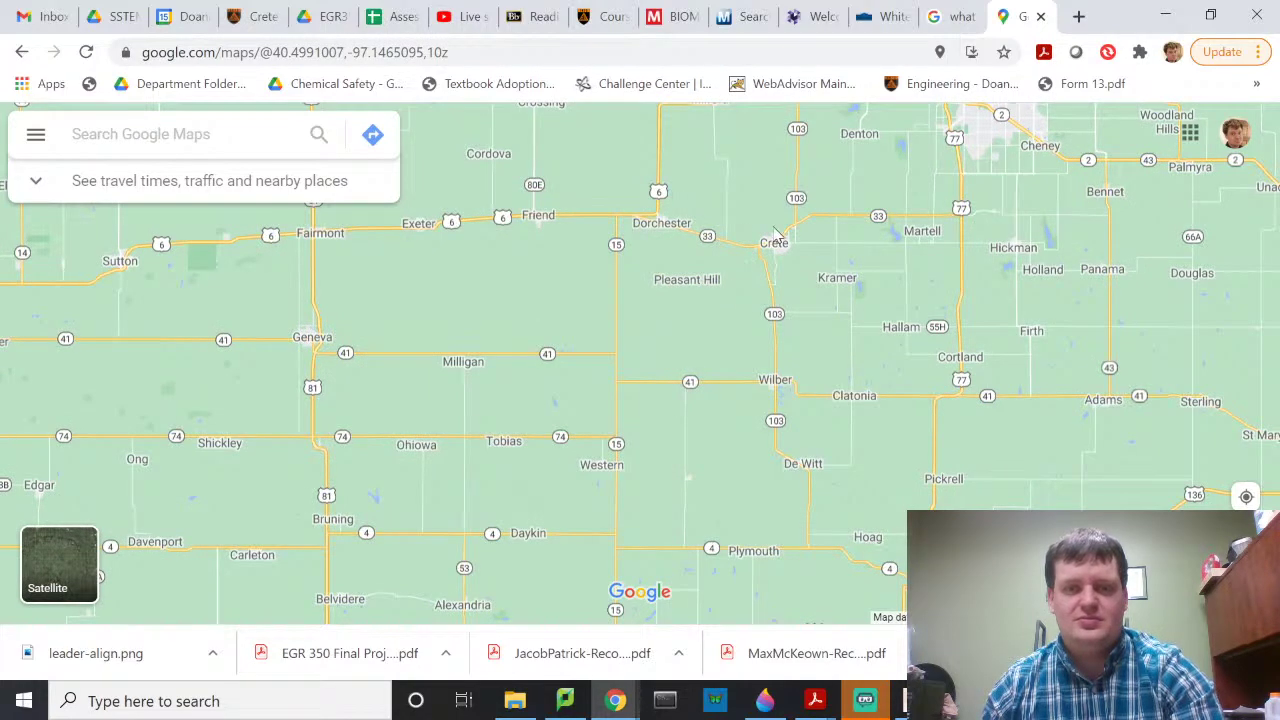
drag(940, 105, 670, 254)
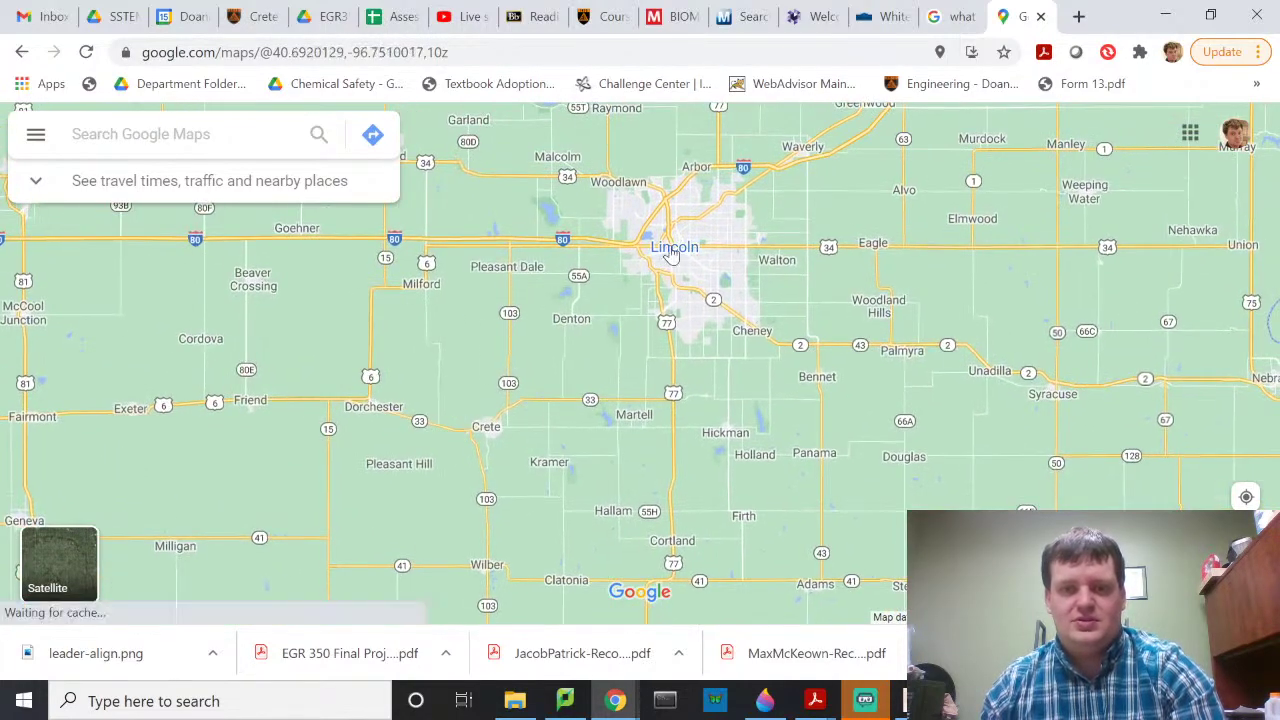
scroll(672, 256, up, 4)
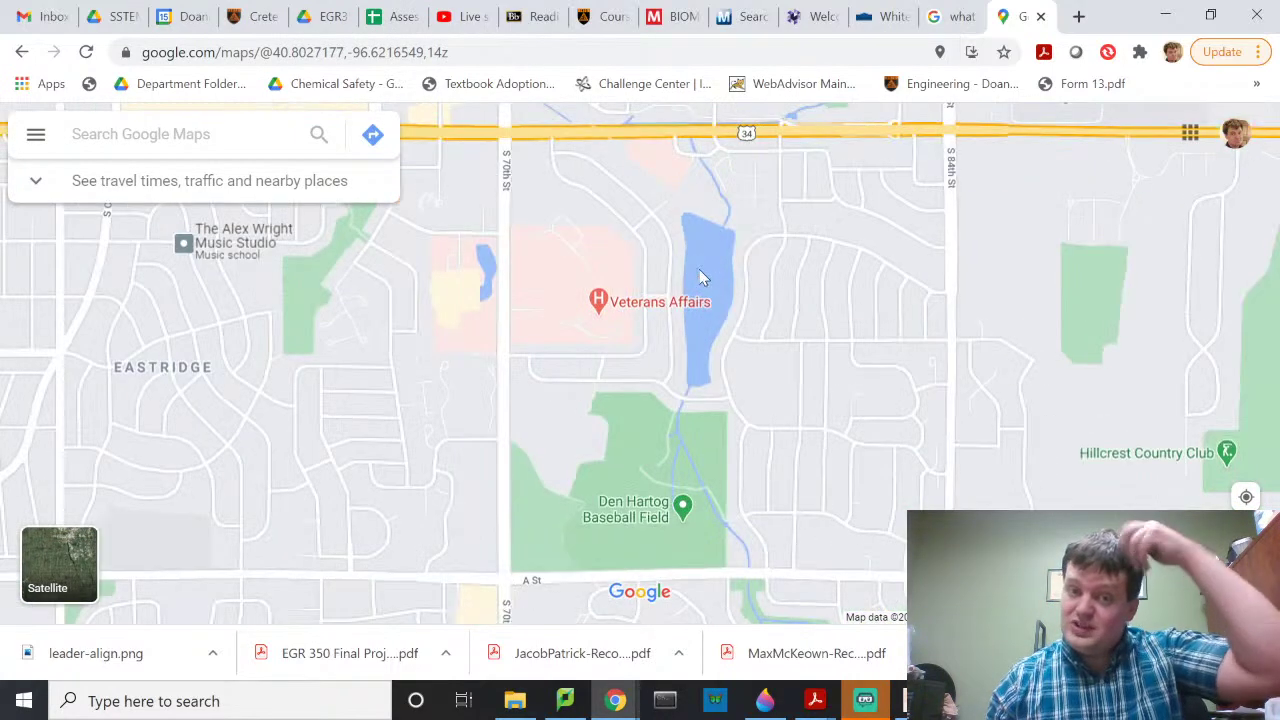
scroll(701, 280, up, 1)
scroll(703, 291, down, 2)
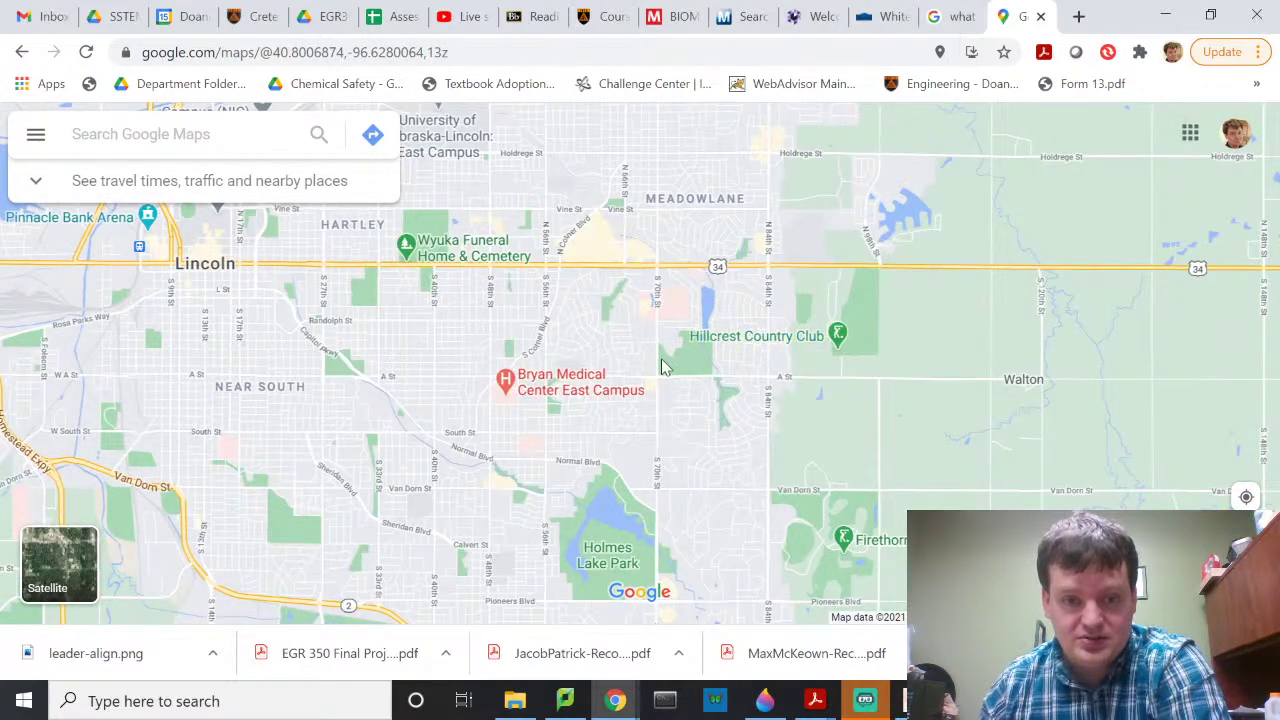
drag(661, 367, 695, 271)
scroll(648, 413, up, 3)
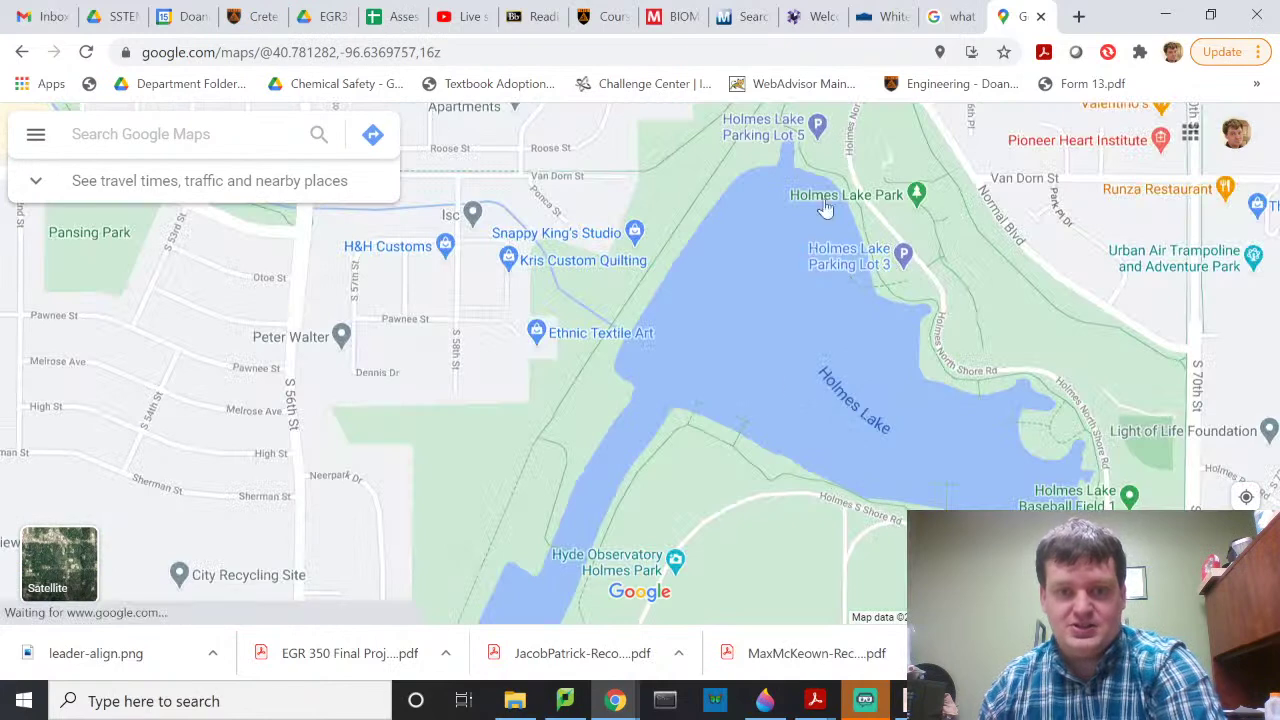
scroll(855, 367, down, 2)
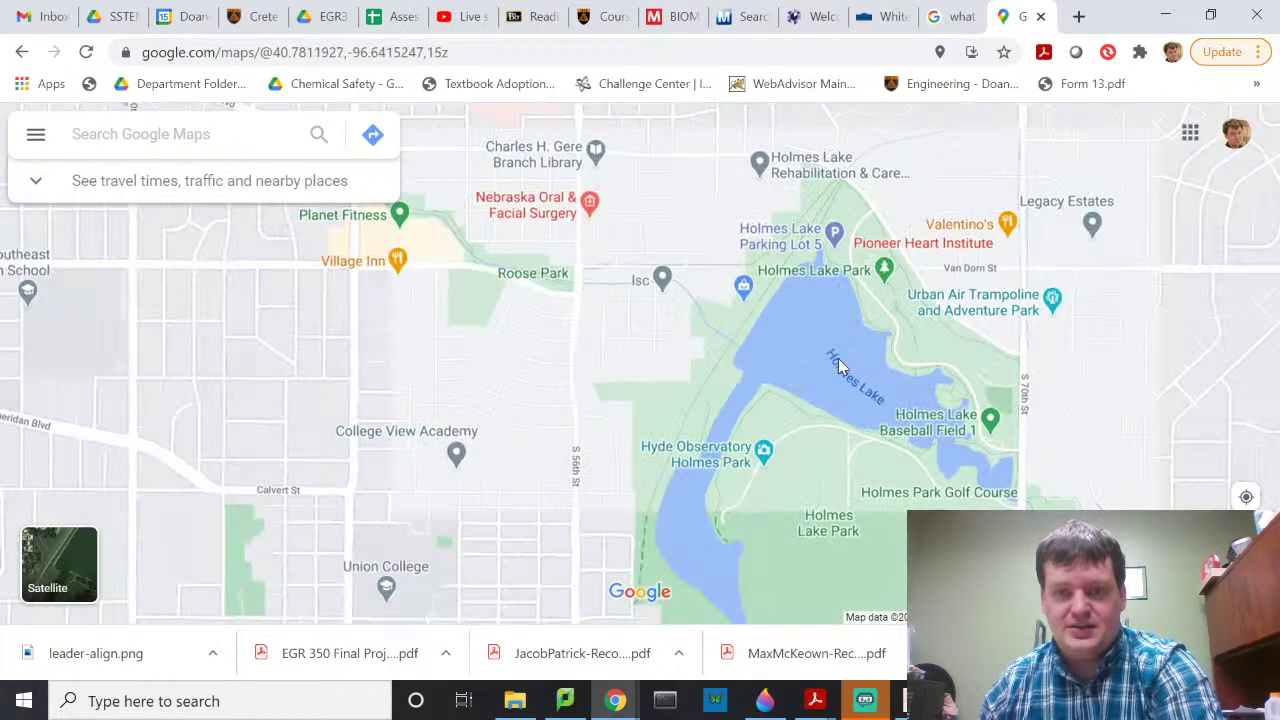
drag(838, 358, 702, 308)
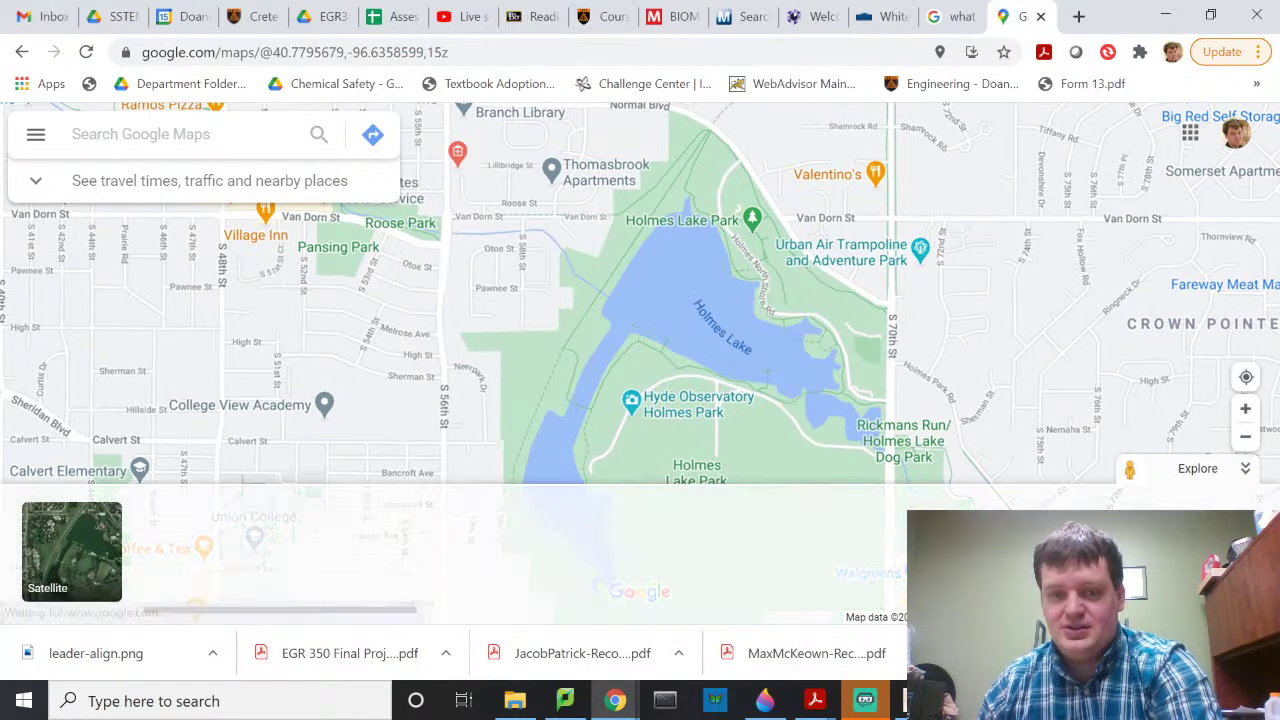
click(62, 560)
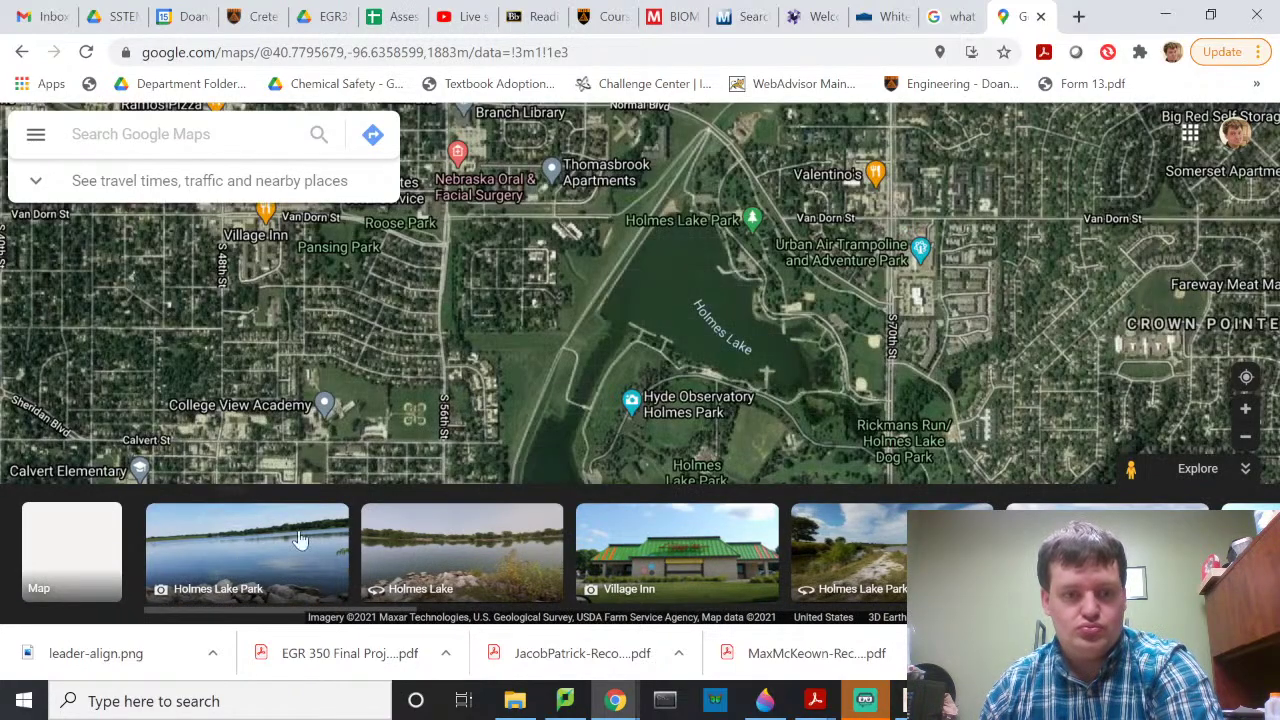
scroll(700, 220, up, 4)
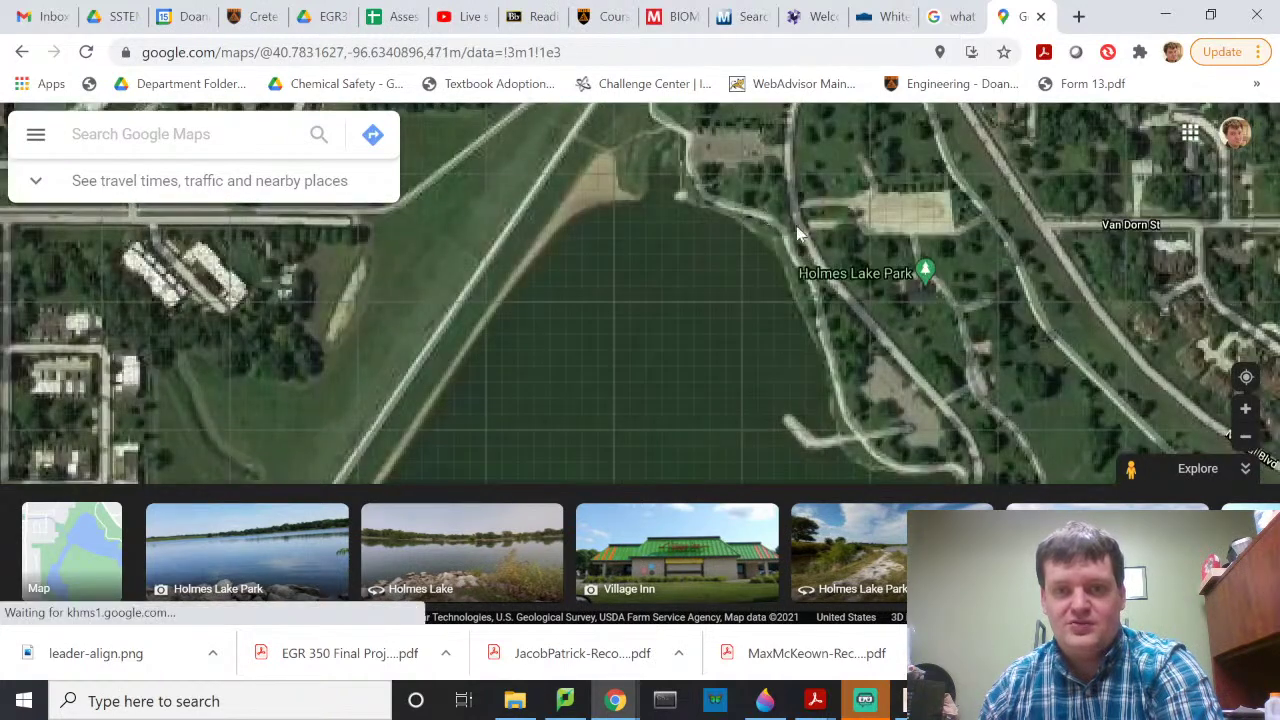
scroll(809, 314, up, 4)
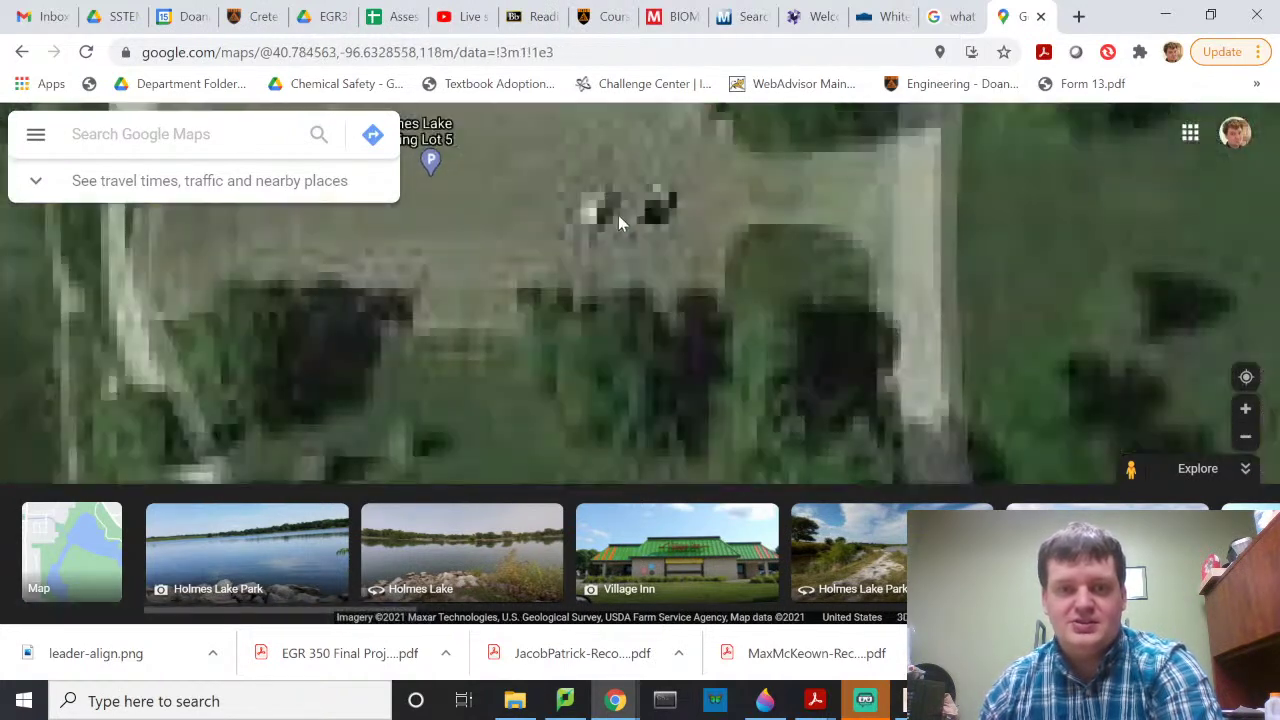
drag(557, 263, 834, 385)
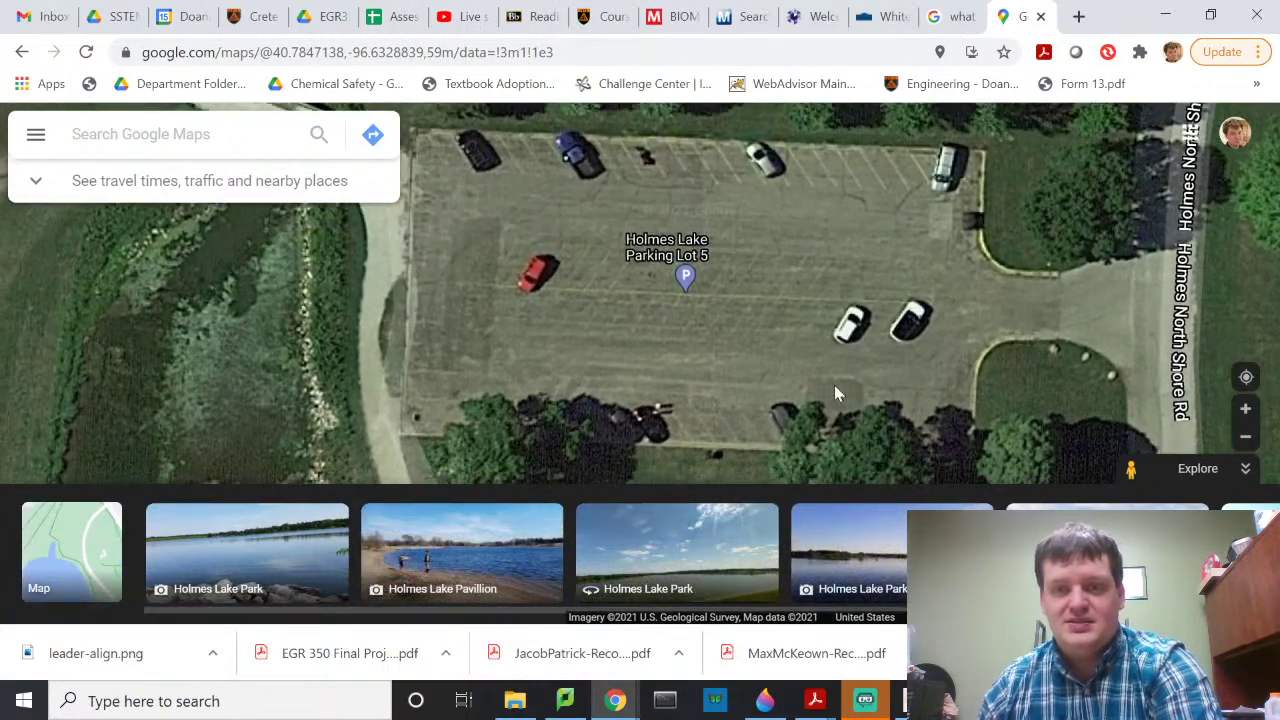
drag(667, 345, 850, 372)
drag(569, 281, 611, 318)
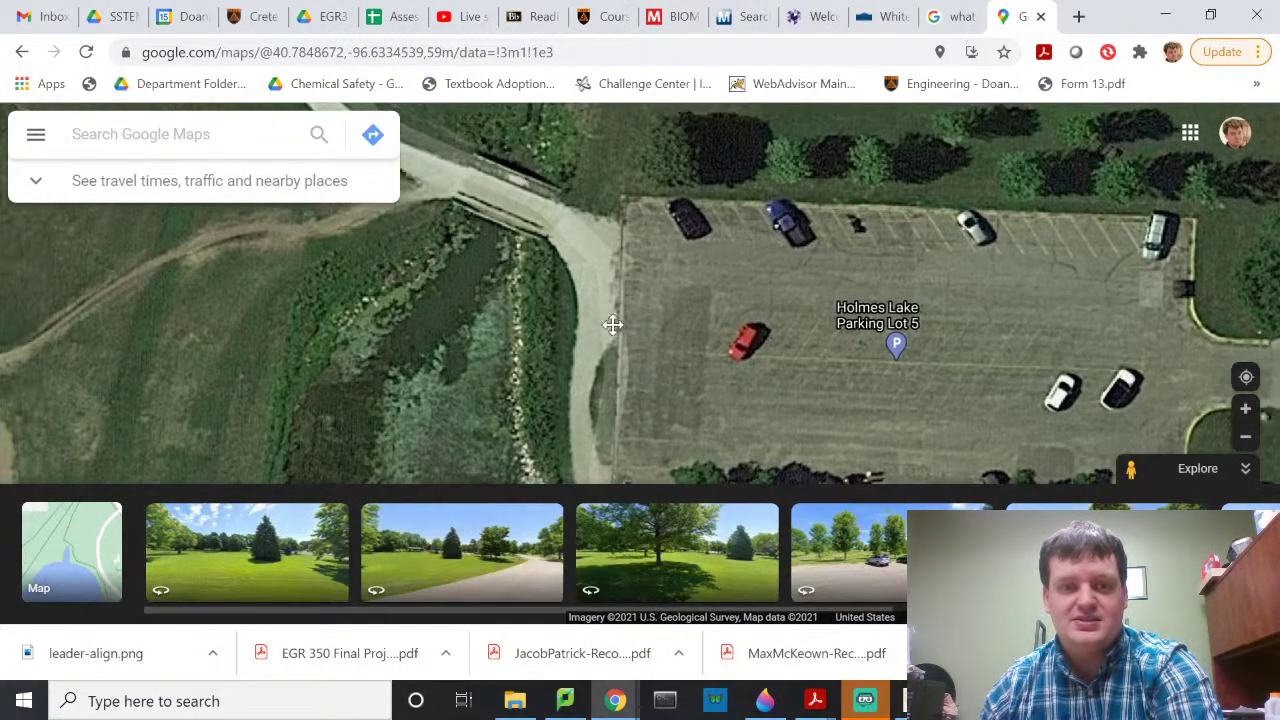
mouse_move(1145, 320)
mouse_down()
mouse_move(949, 214)
mouse_move(740, 177)
mouse_move(735, 200)
mouse_up()
drag(928, 400, 880, 200)
drag(938, 391, 880, 244)
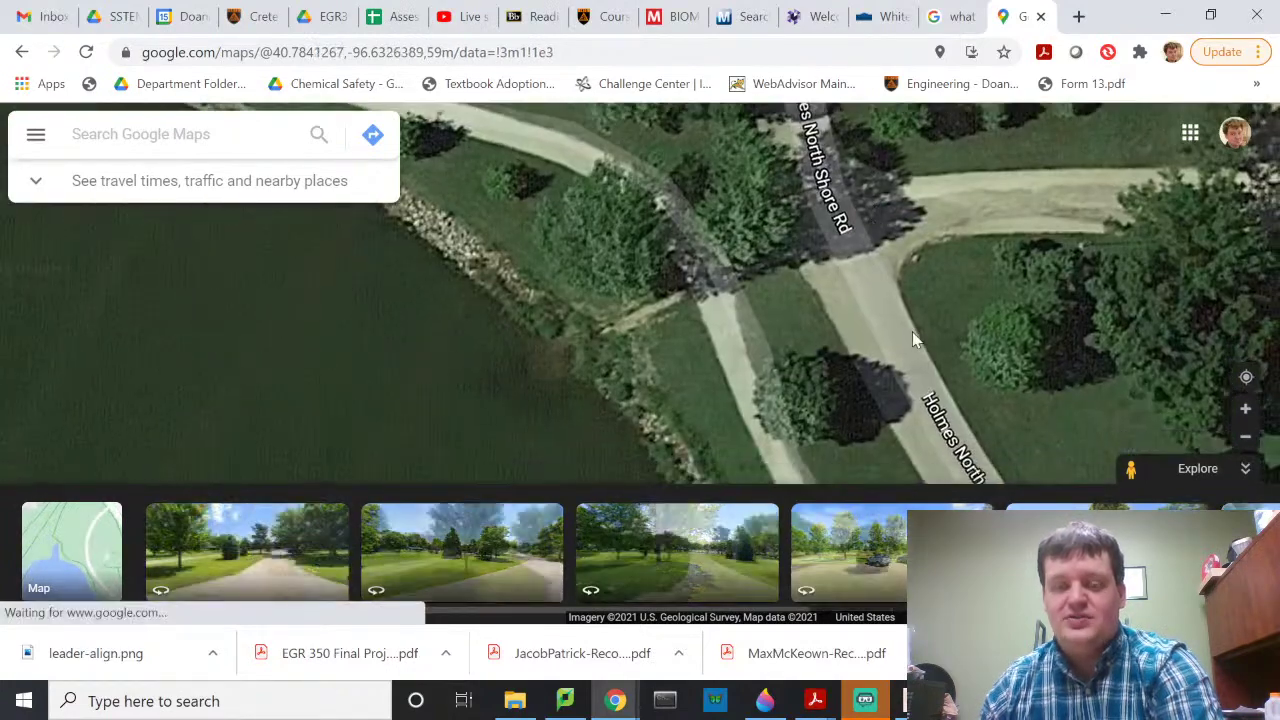
drag(912, 331, 767, 199)
drag(911, 435, 631, 186)
drag(915, 378, 739, 262)
scroll(739, 262, down, 2)
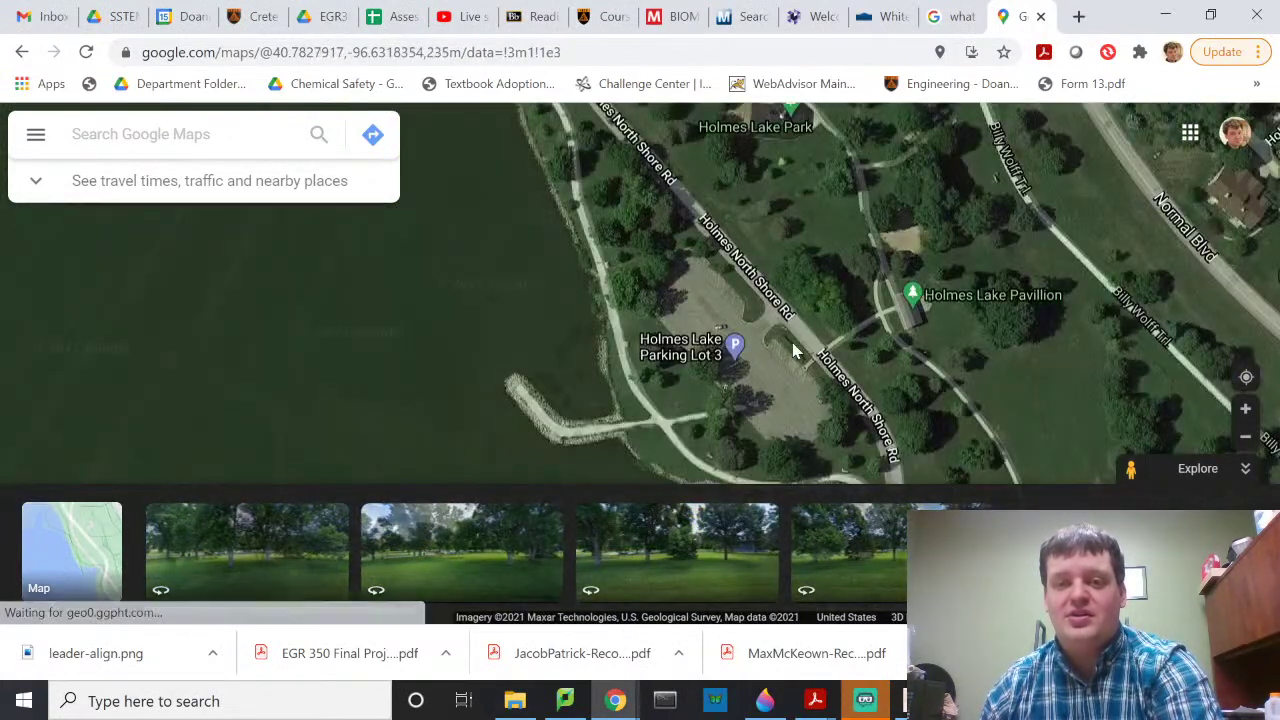
drag(800, 343, 793, 275)
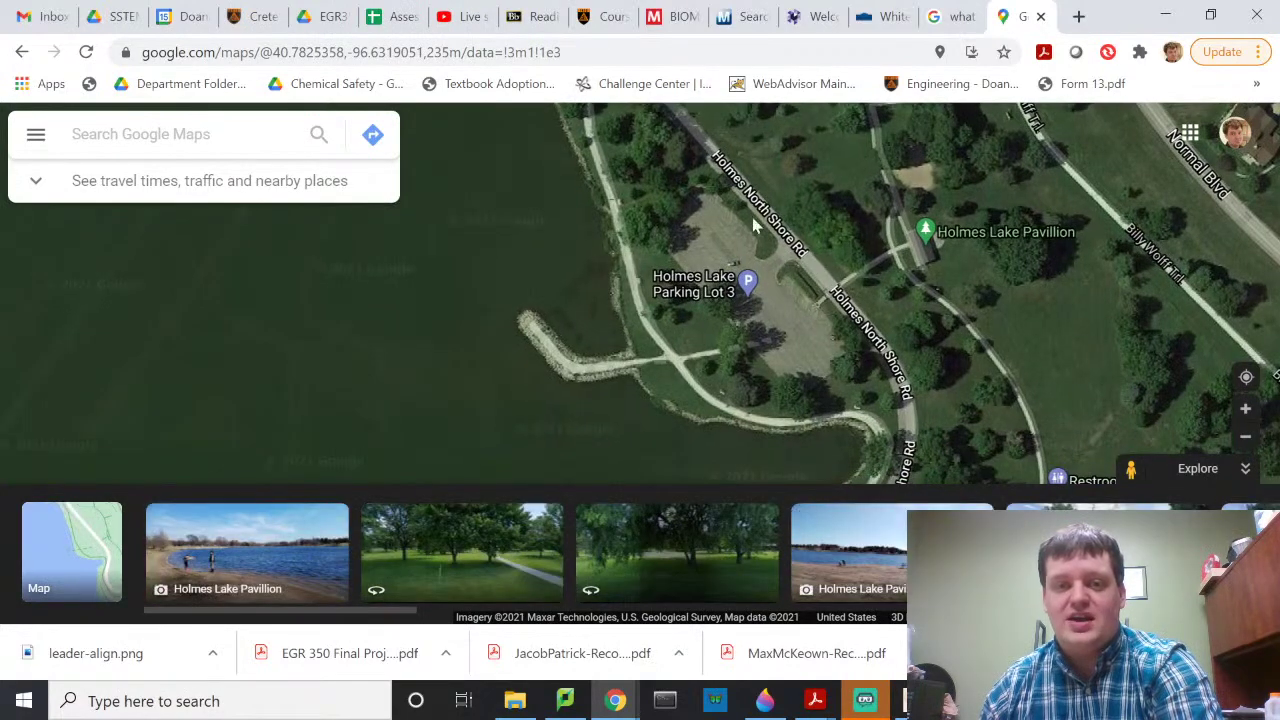
scroll(645, 305, down, 2)
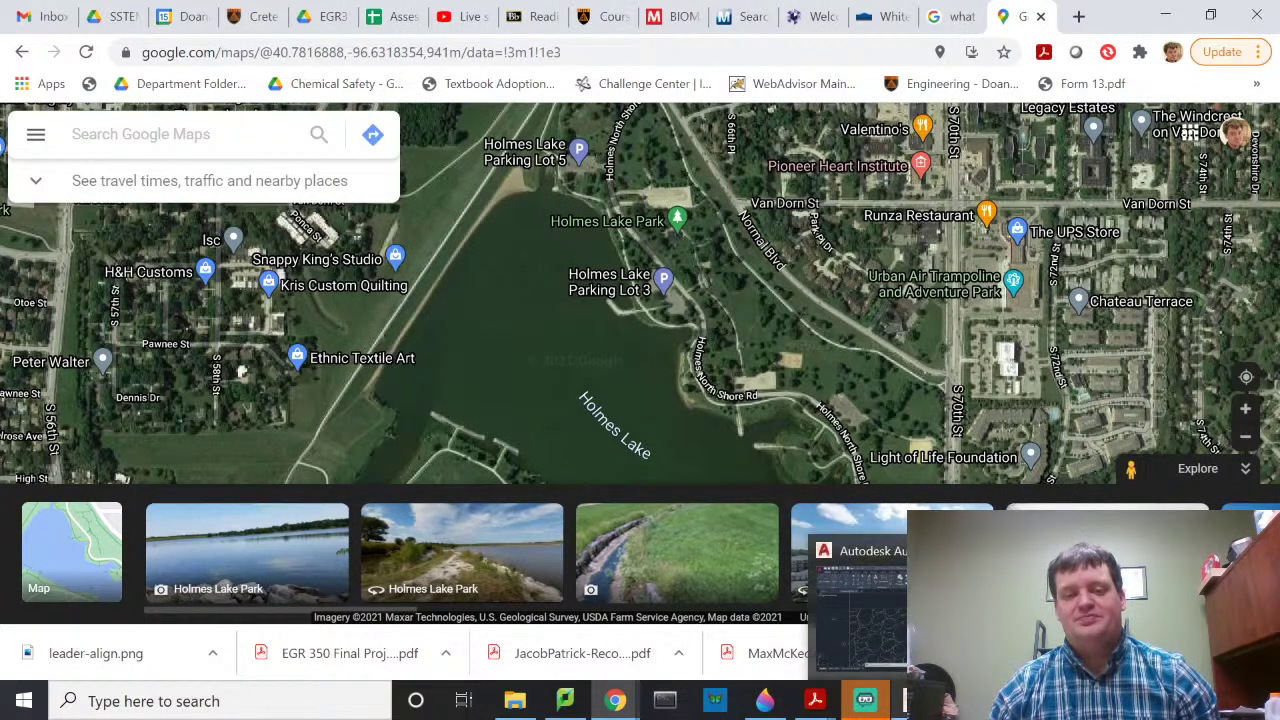
Step: Return to AutoCAD and zoom onto the cobblestone hatch's top-left corner beside the grass strip
click(800, 535)
scroll(660, 460, down, 3)
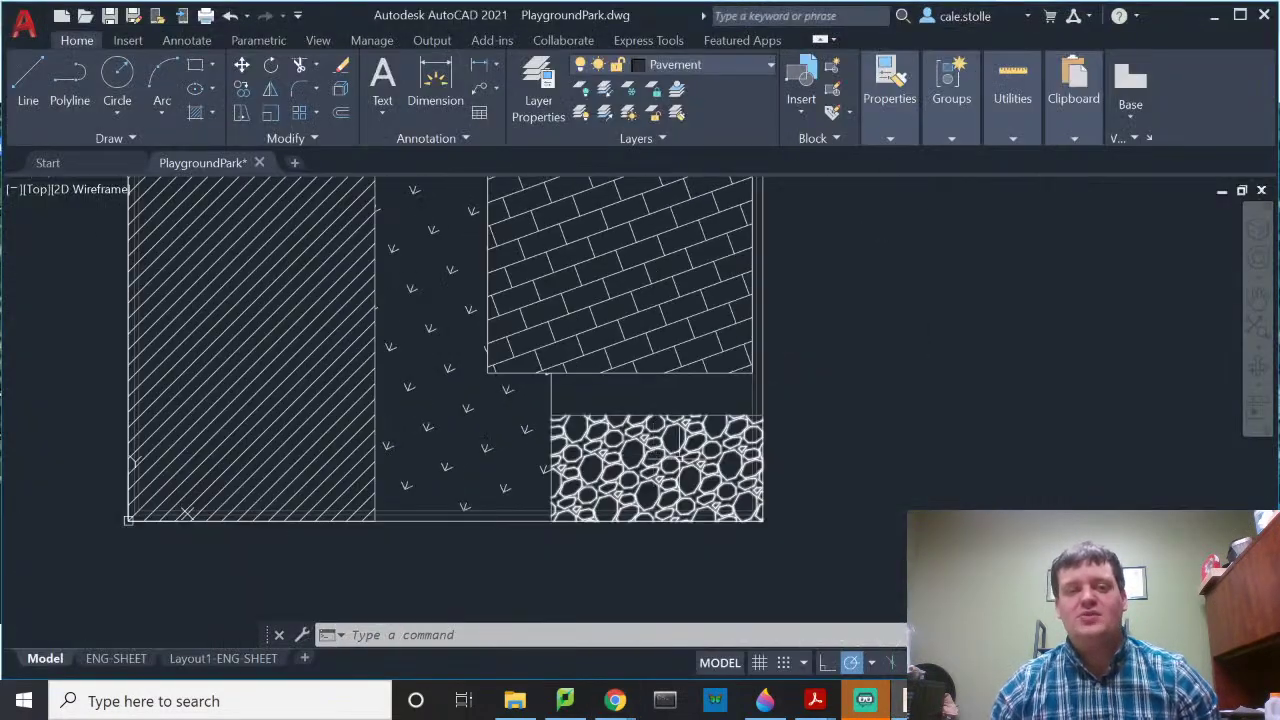
middle_drag(548, 456, 733, 497)
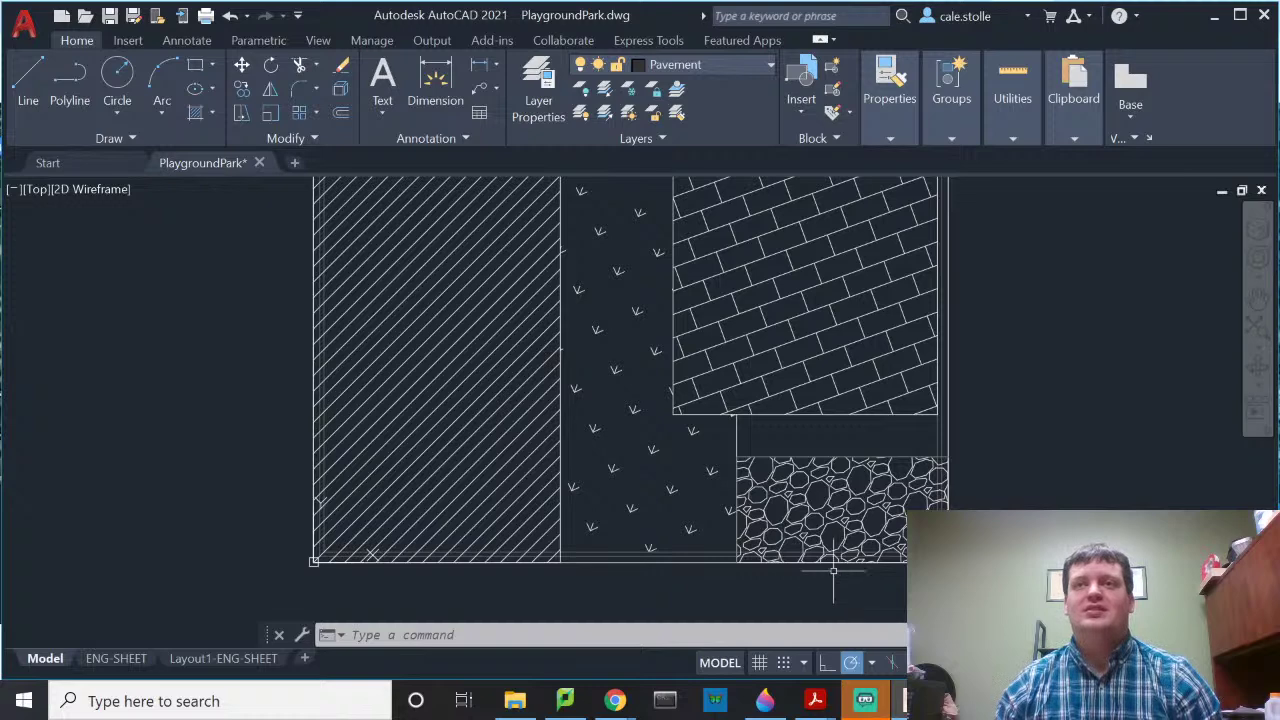
mouse_move(857, 563)
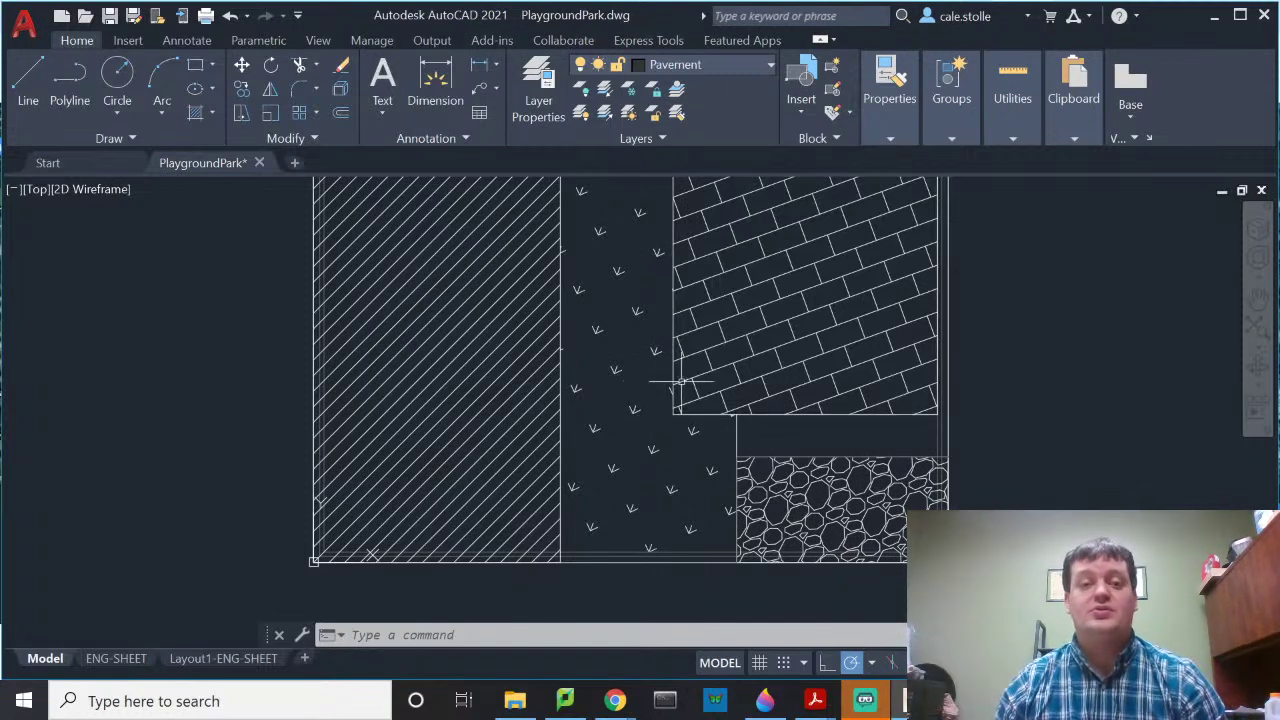
middle_drag(657, 463, 755, 518)
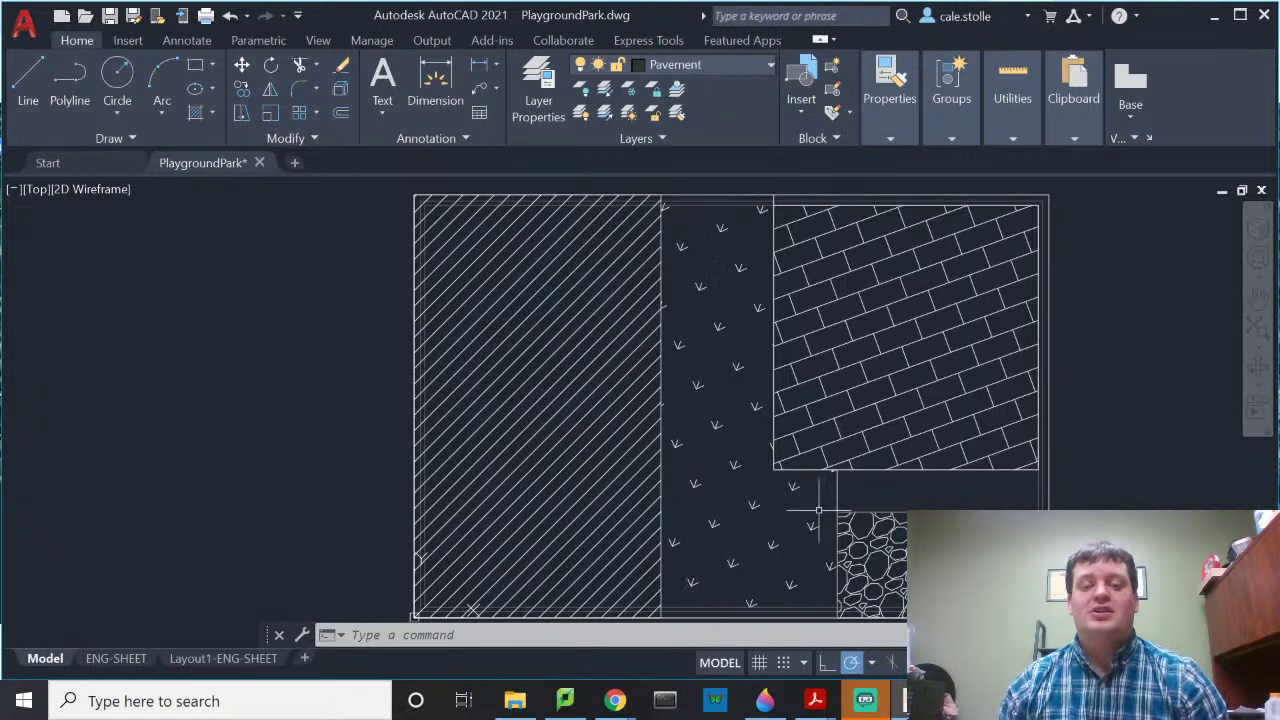
mouse_move(630, 270)
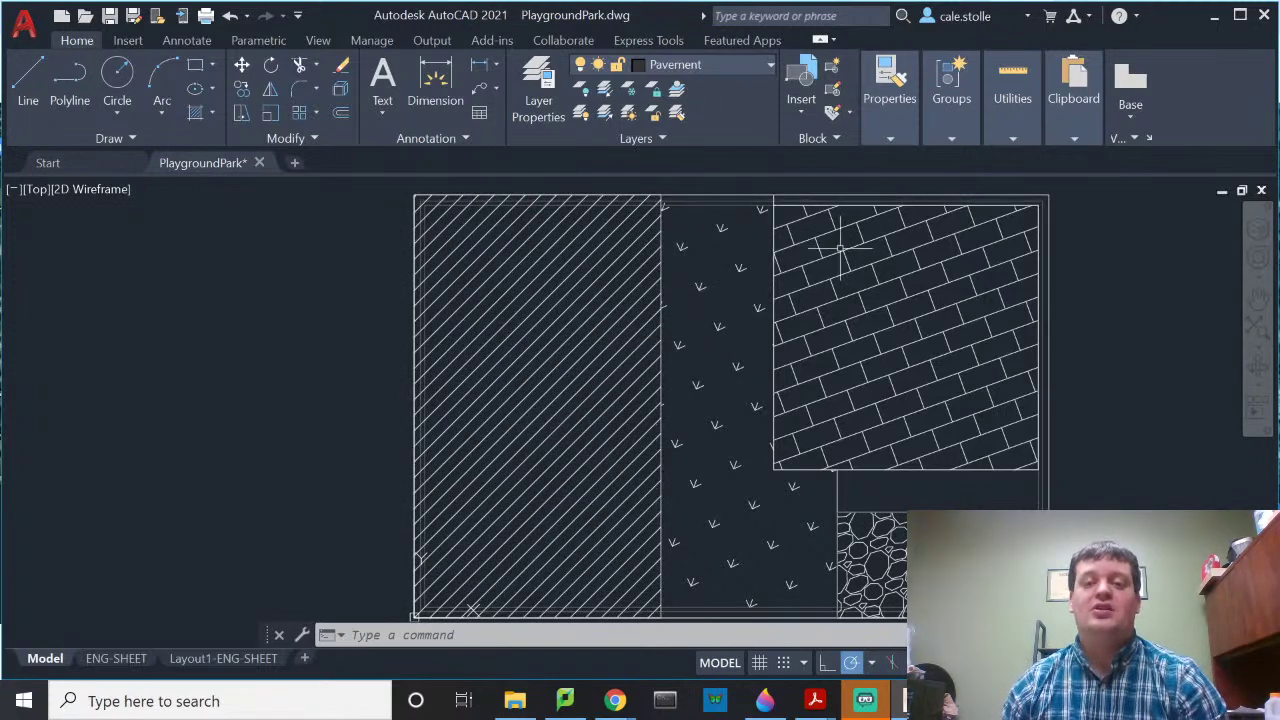
middle_drag(728, 335, 650, 268)
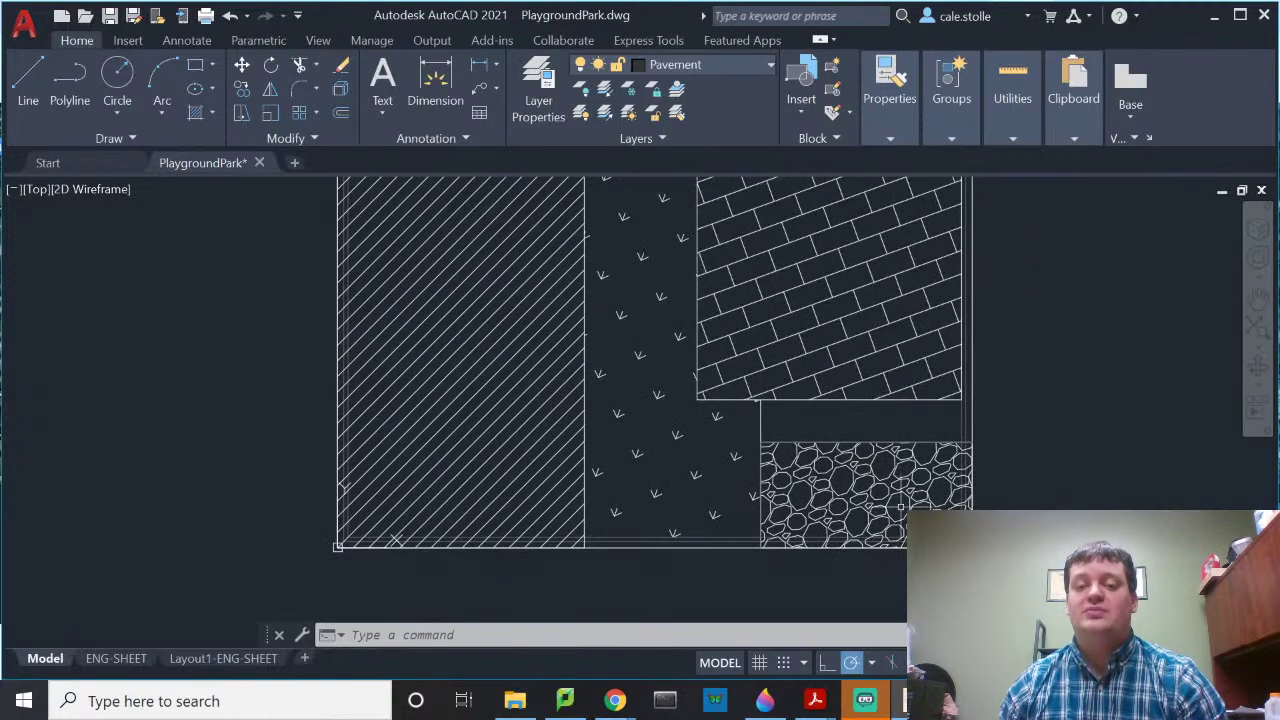
scroll(859, 492, up, 4)
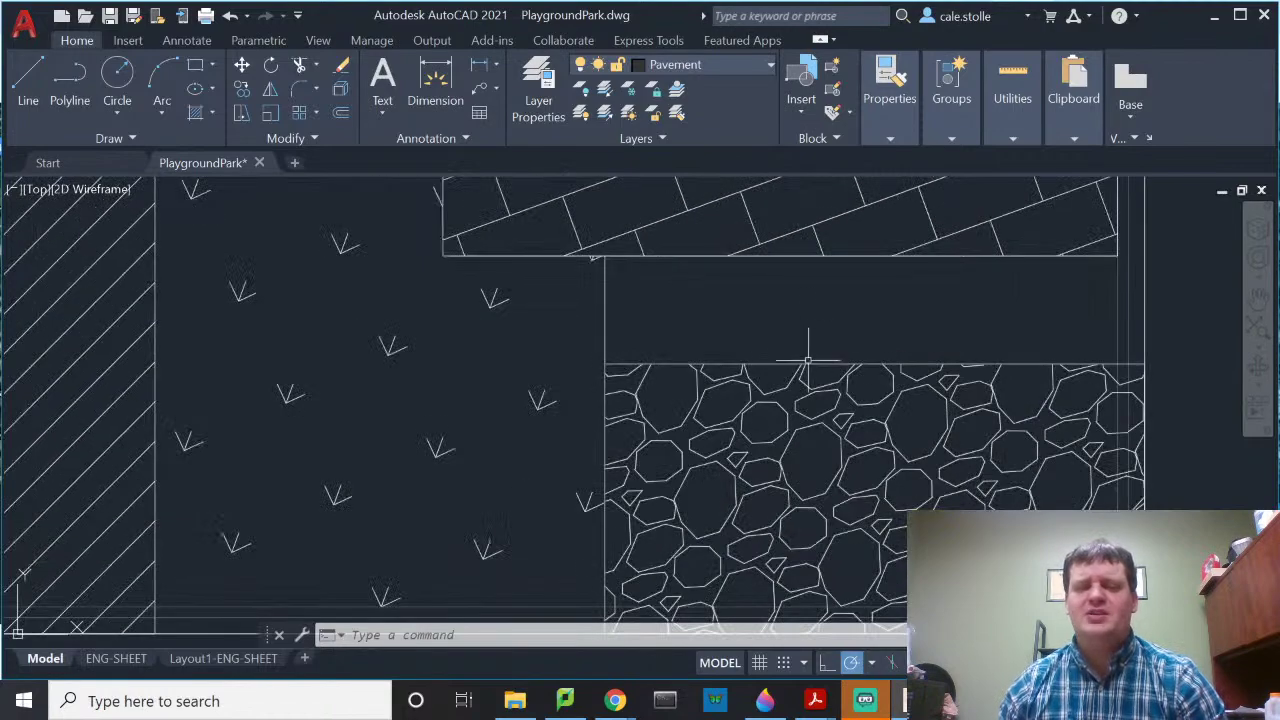
middle_drag(808, 357, 735, 346)
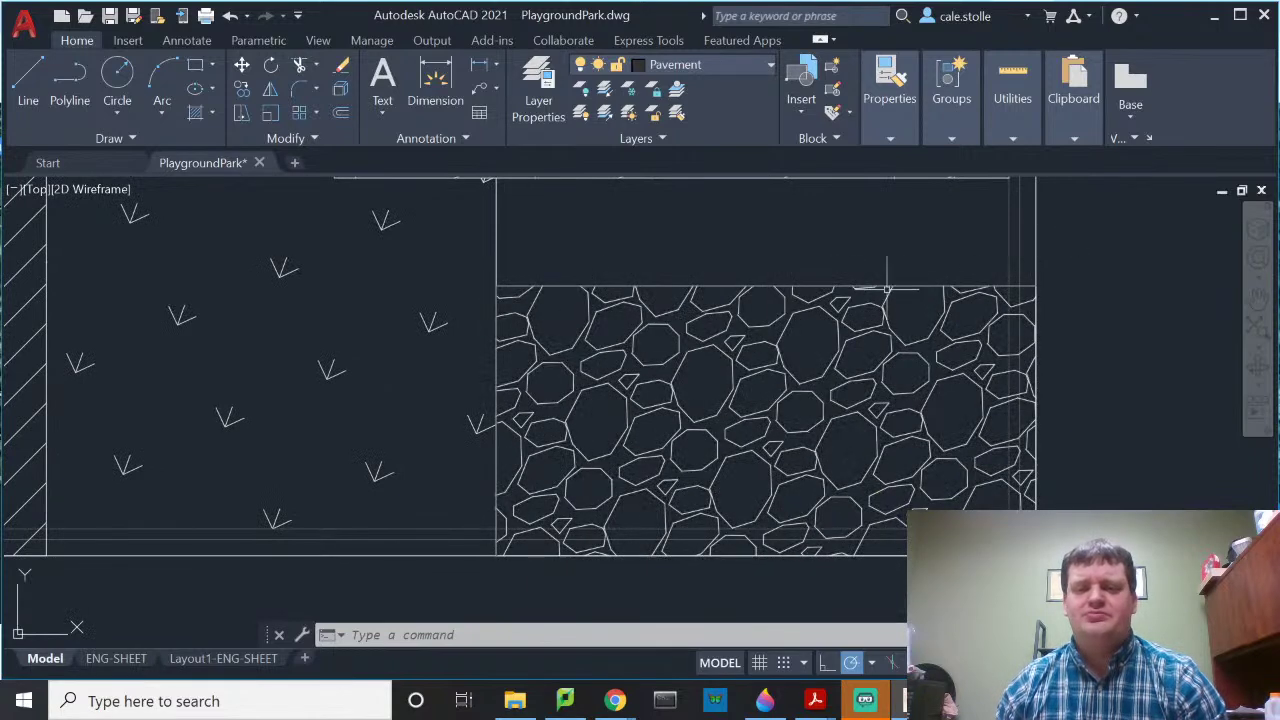
Step: Offset the cobblestone area's top and left edges 144 units outward
click(935, 286)
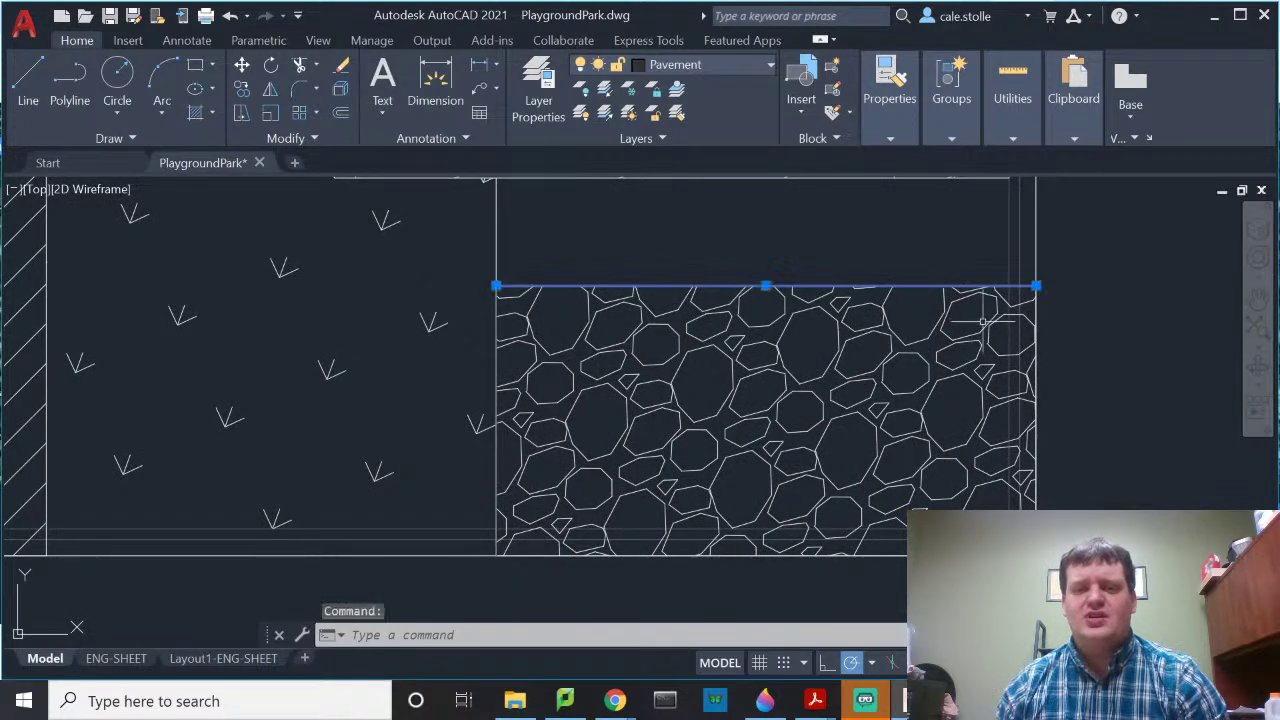
text(OFFSET)
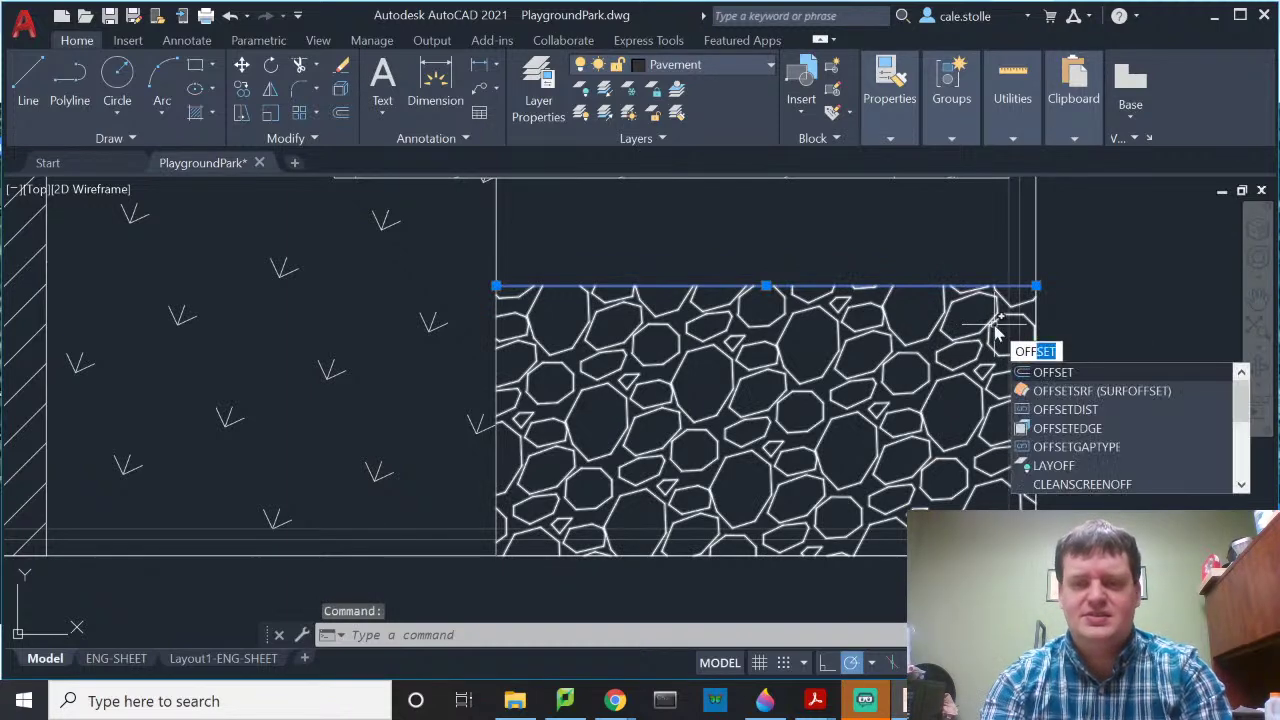
key(Return)
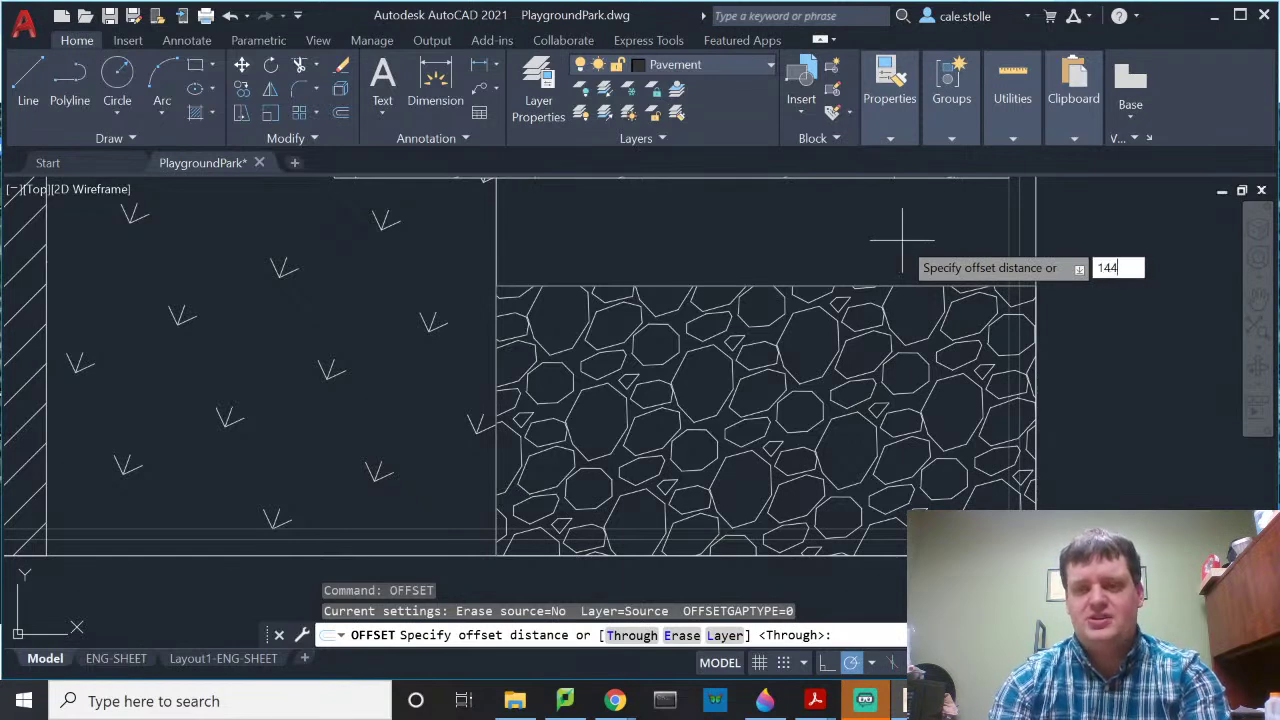
key(Return)
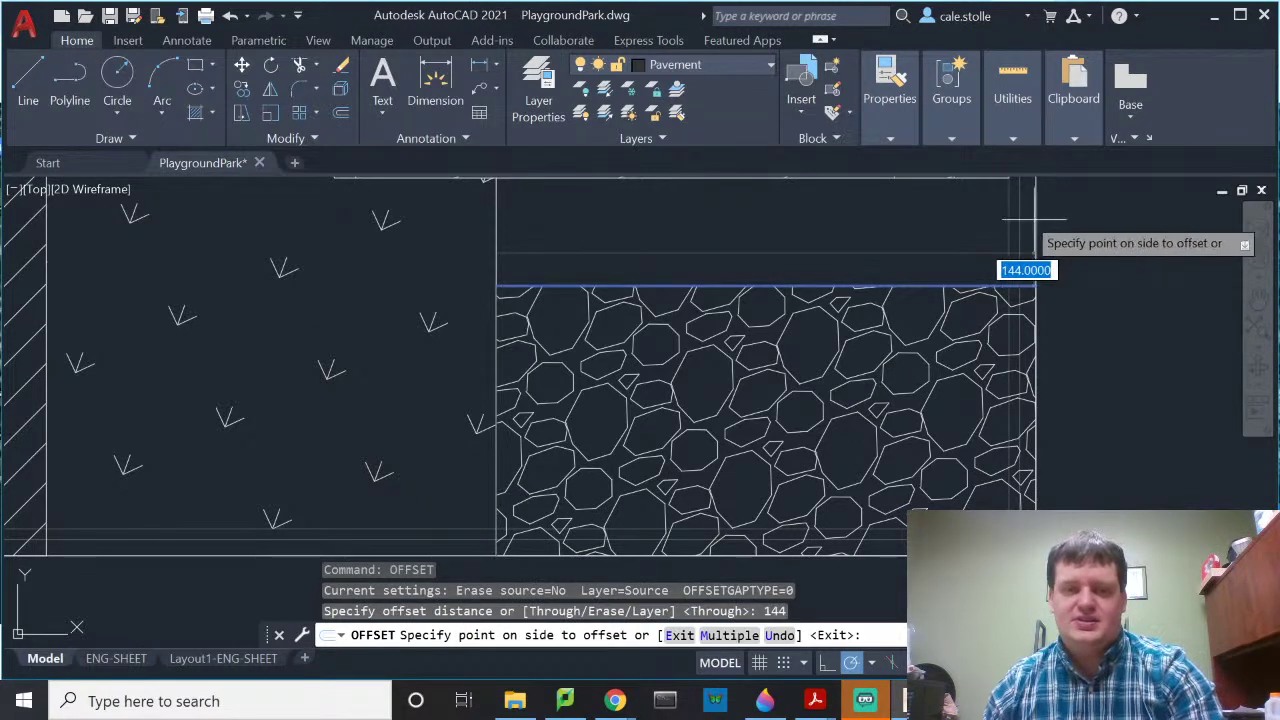
click(873, 205)
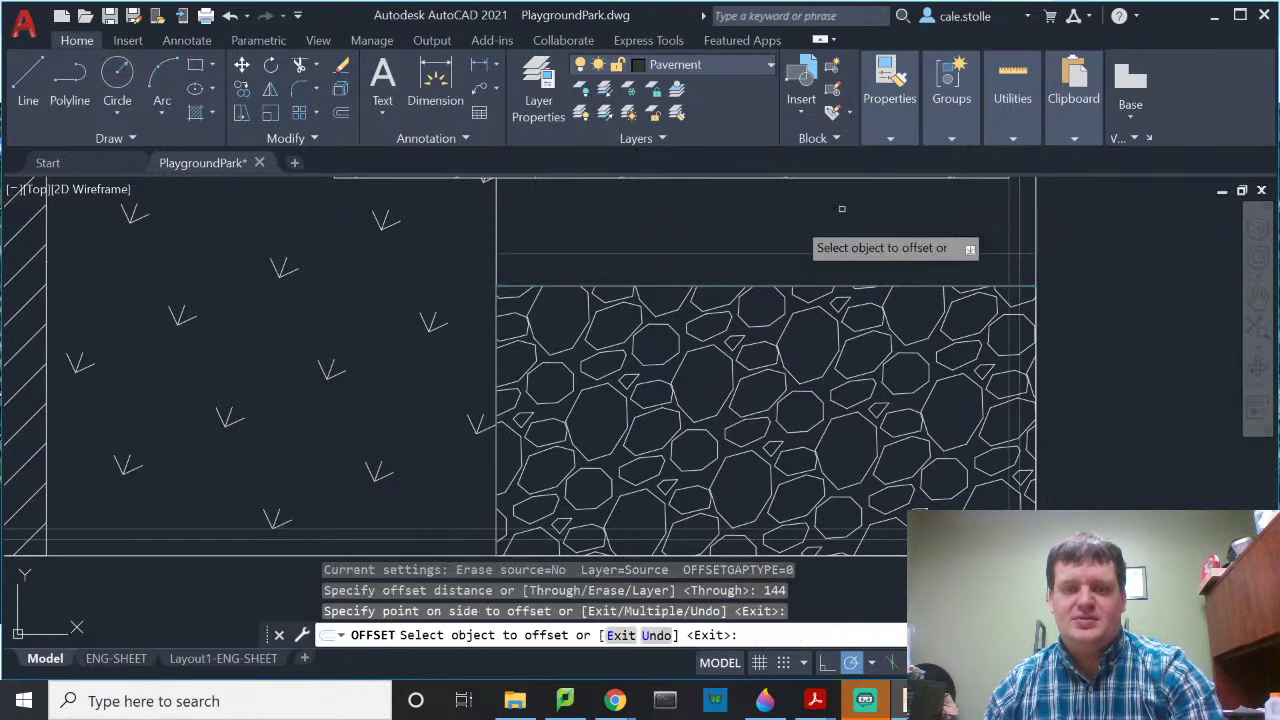
click(496, 349)
click(457, 338)
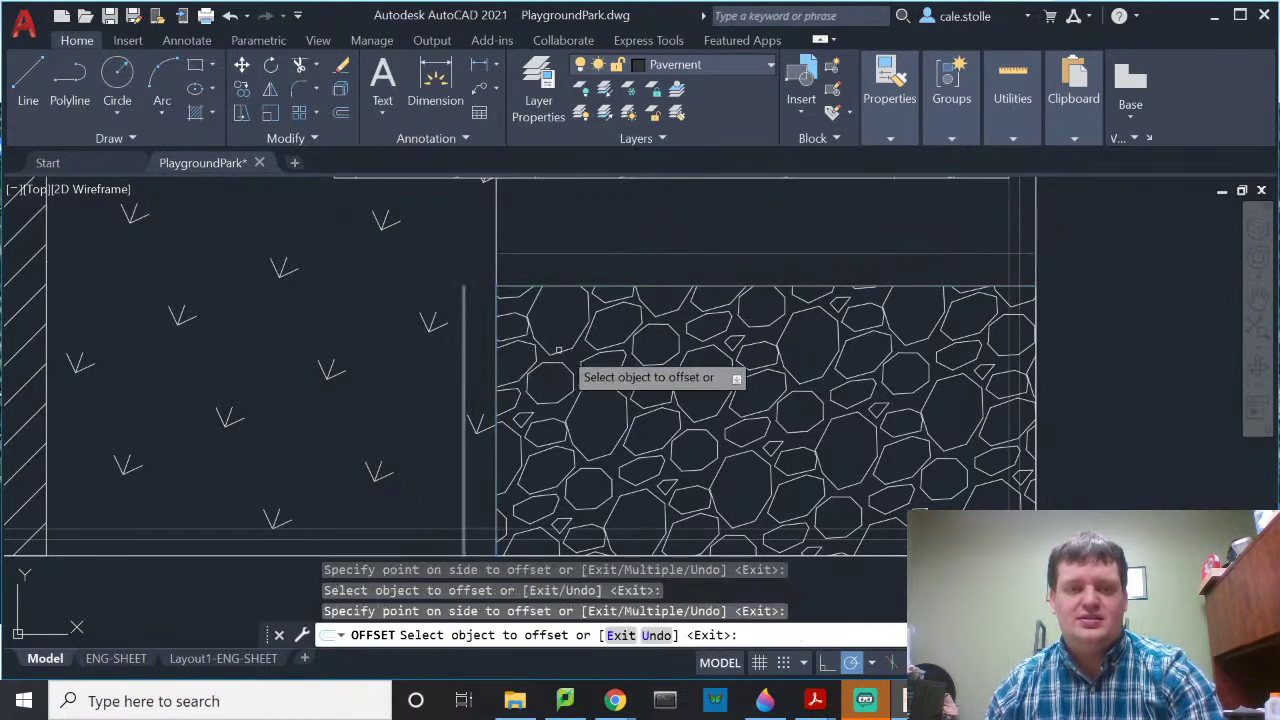
key(Escape)
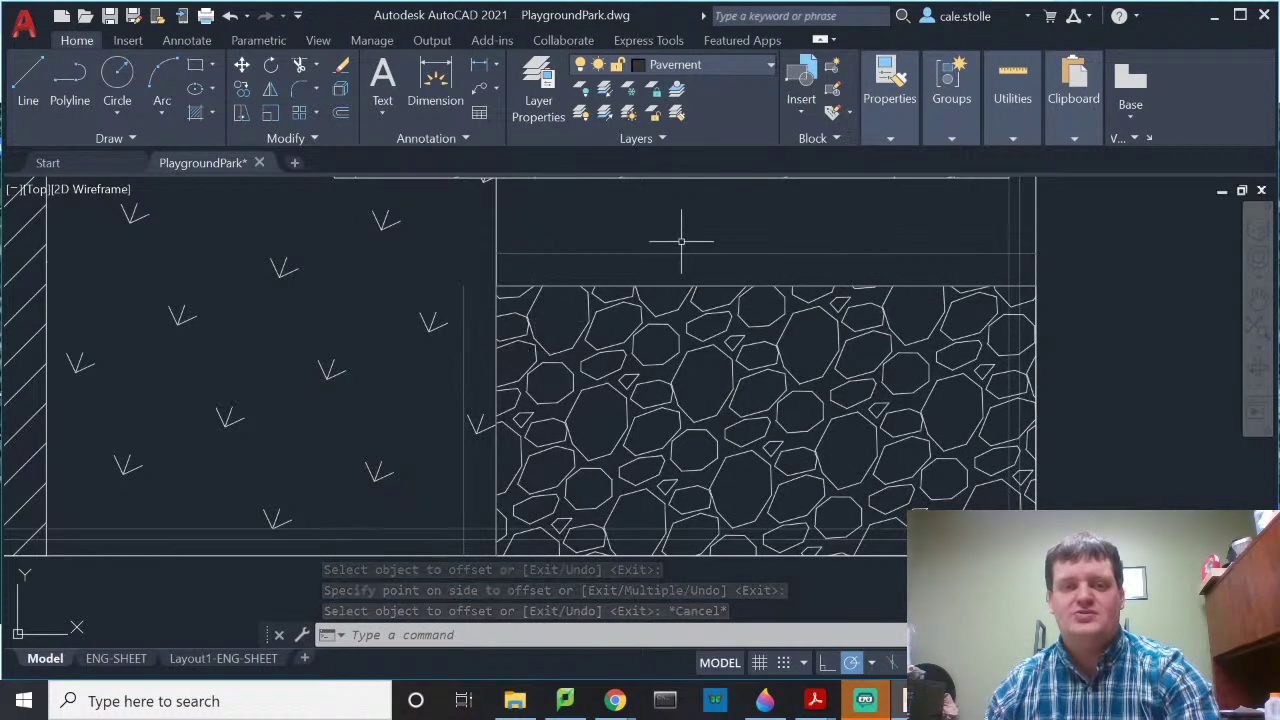
Step: Extend the new horizontal line leftward and the new vertical line upward so they cross
click(550, 253)
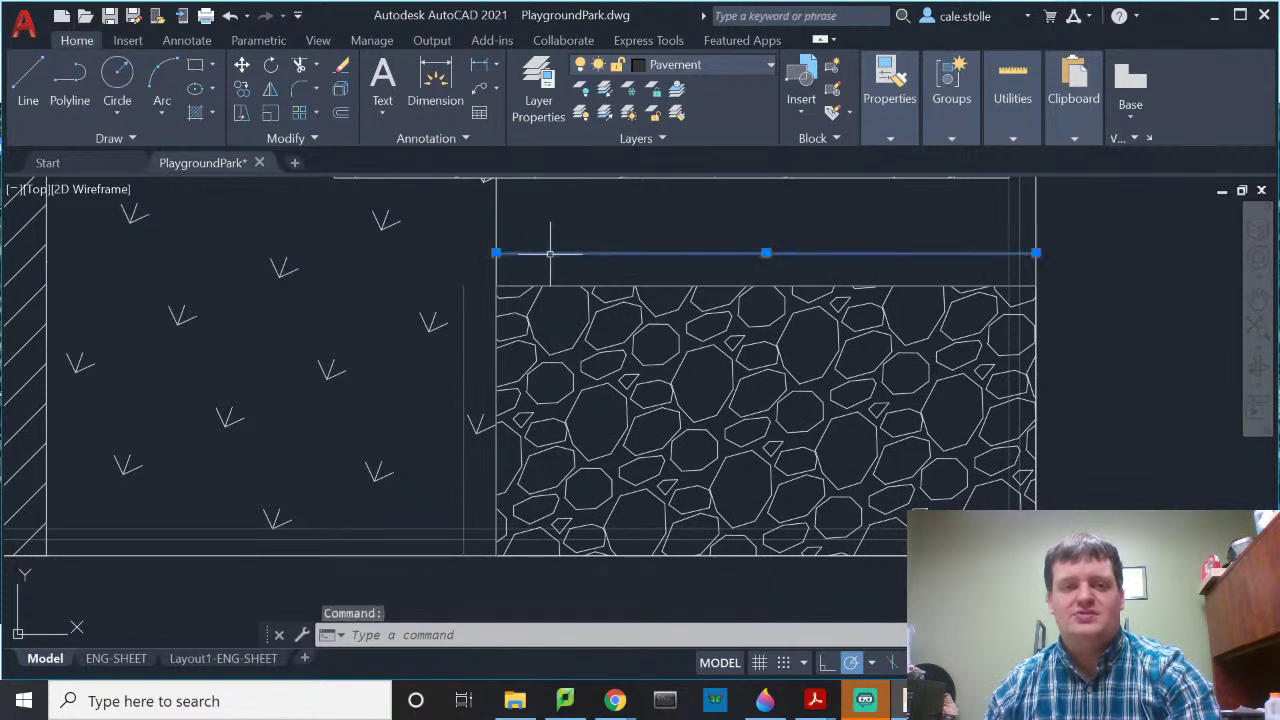
click(463, 310)
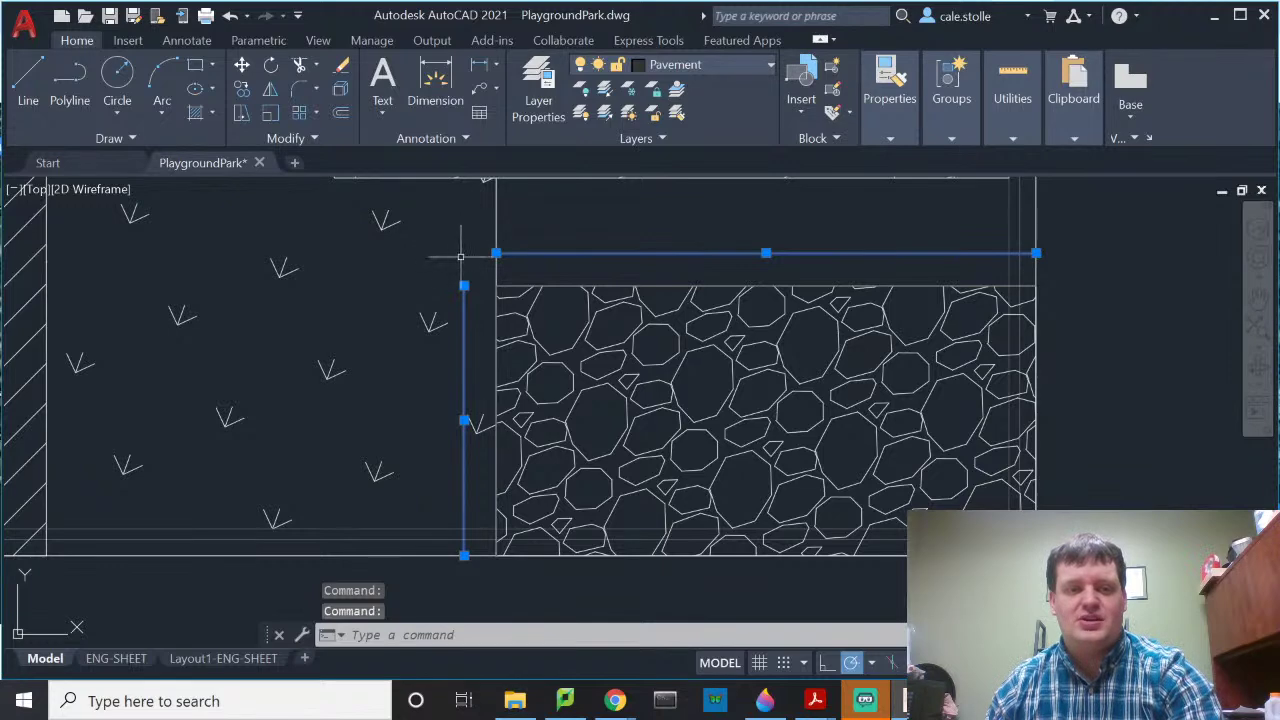
click(496, 253)
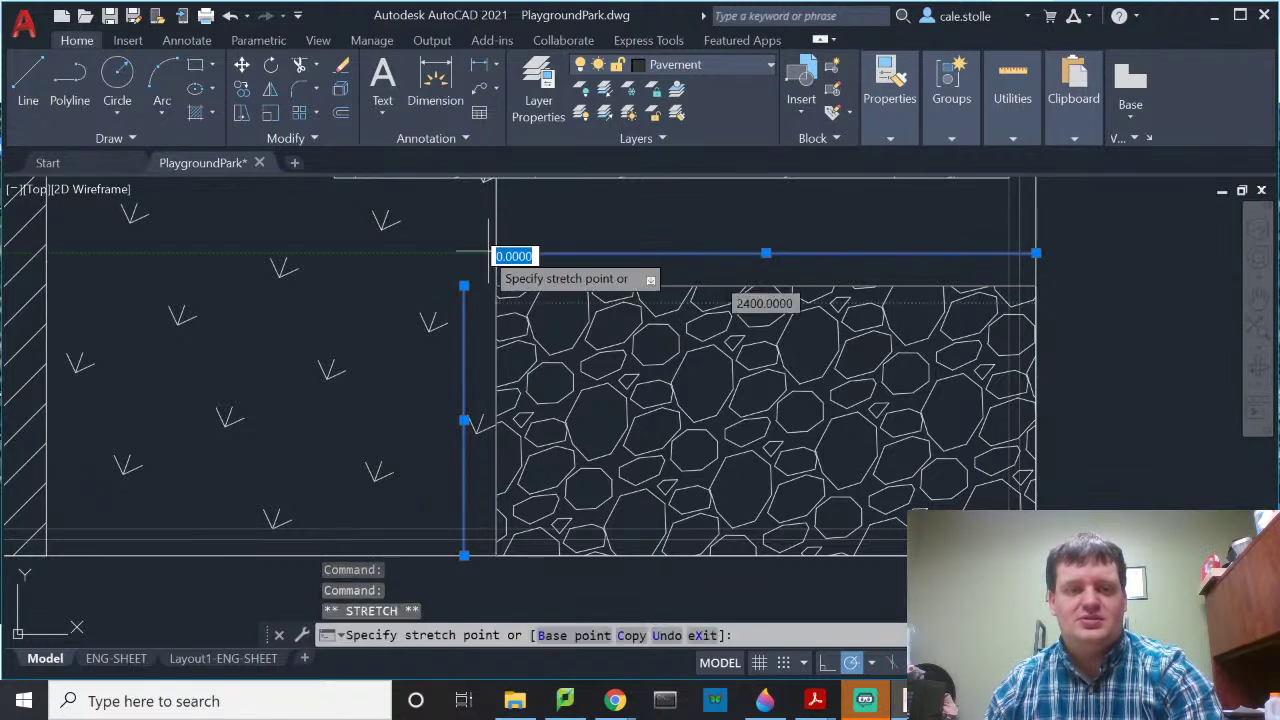
click(426, 253)
key(Escape)
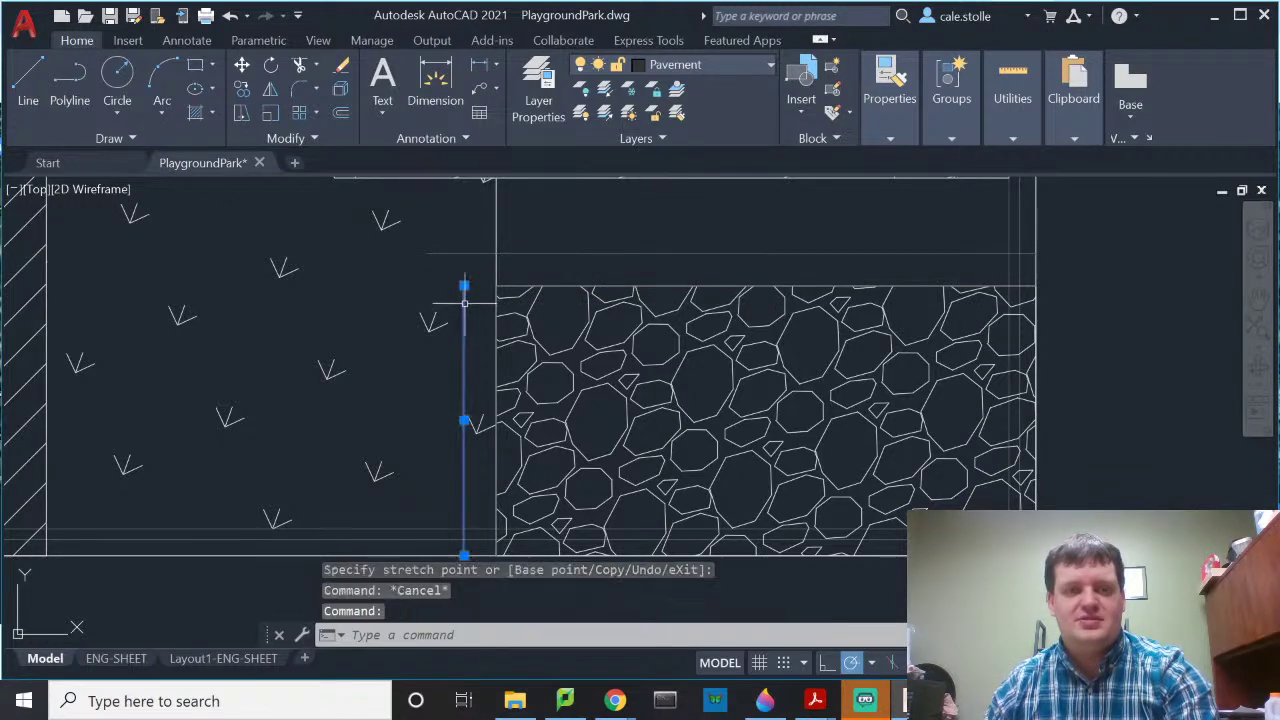
click(464, 288)
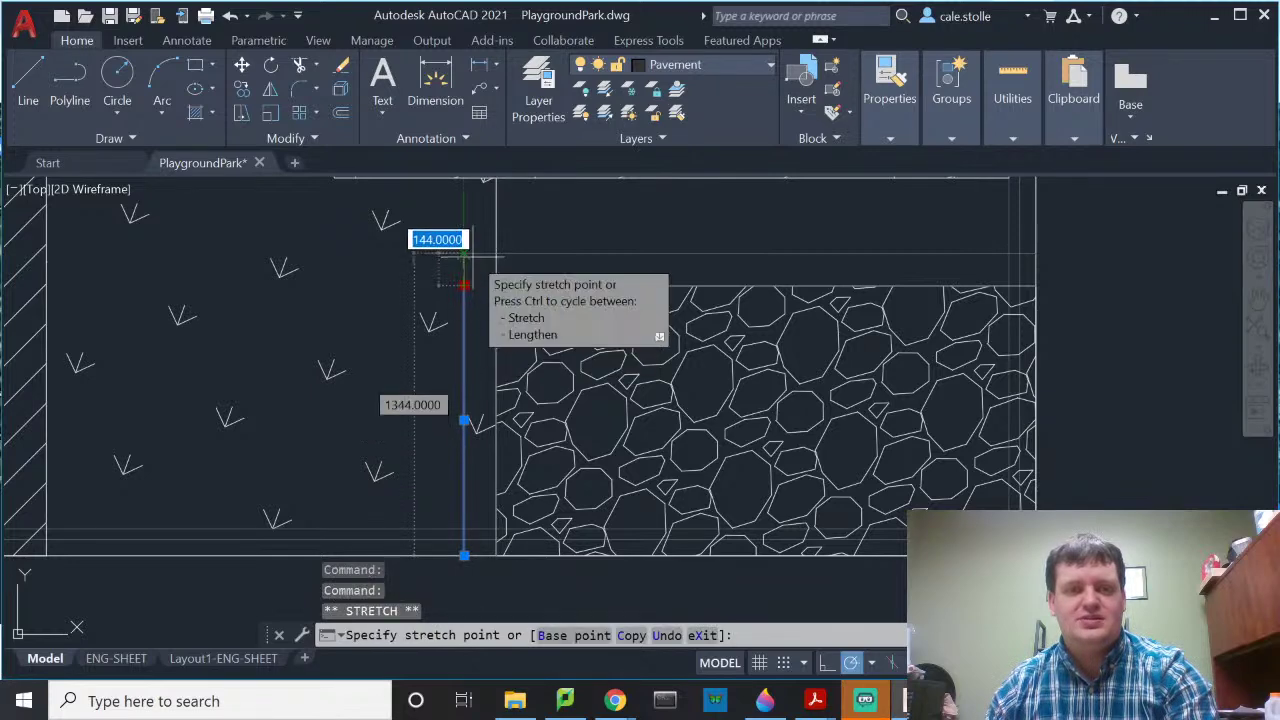
click(464, 252)
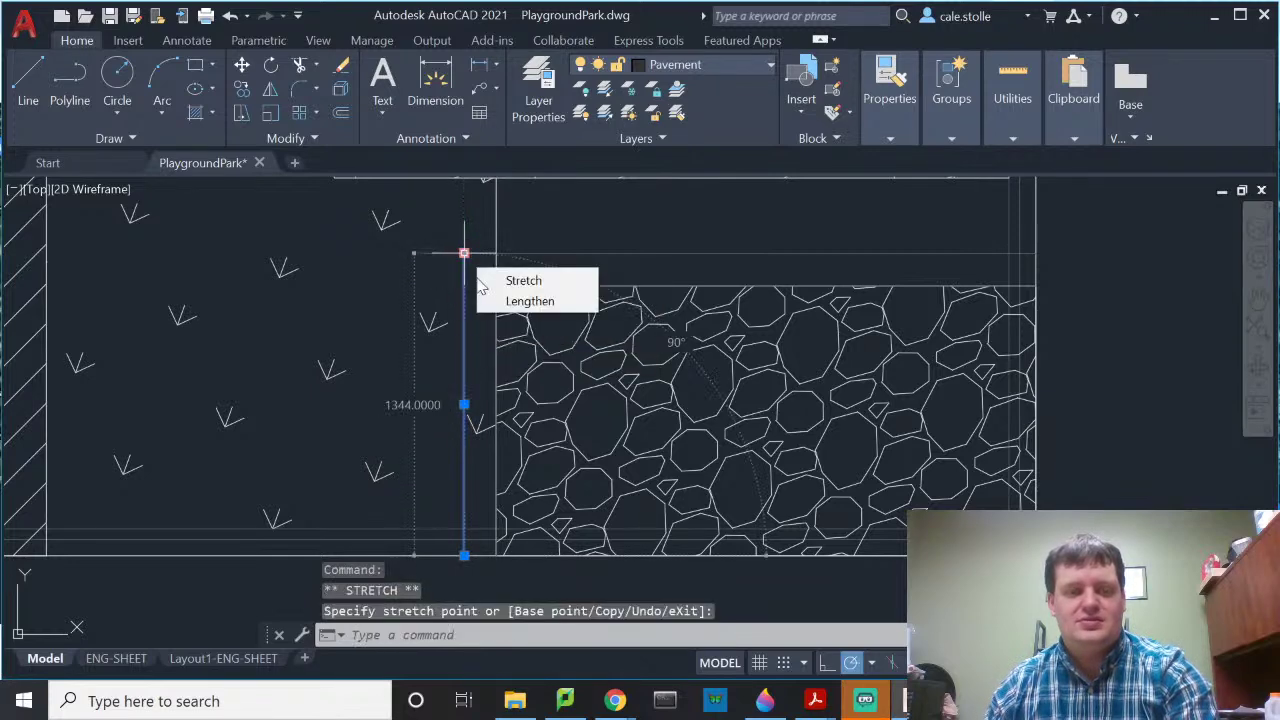
Step: Pull the horizontal line's left end back onto the corner intersection for a clean corner
scroll(458, 245, up, 10)
click(289, 383)
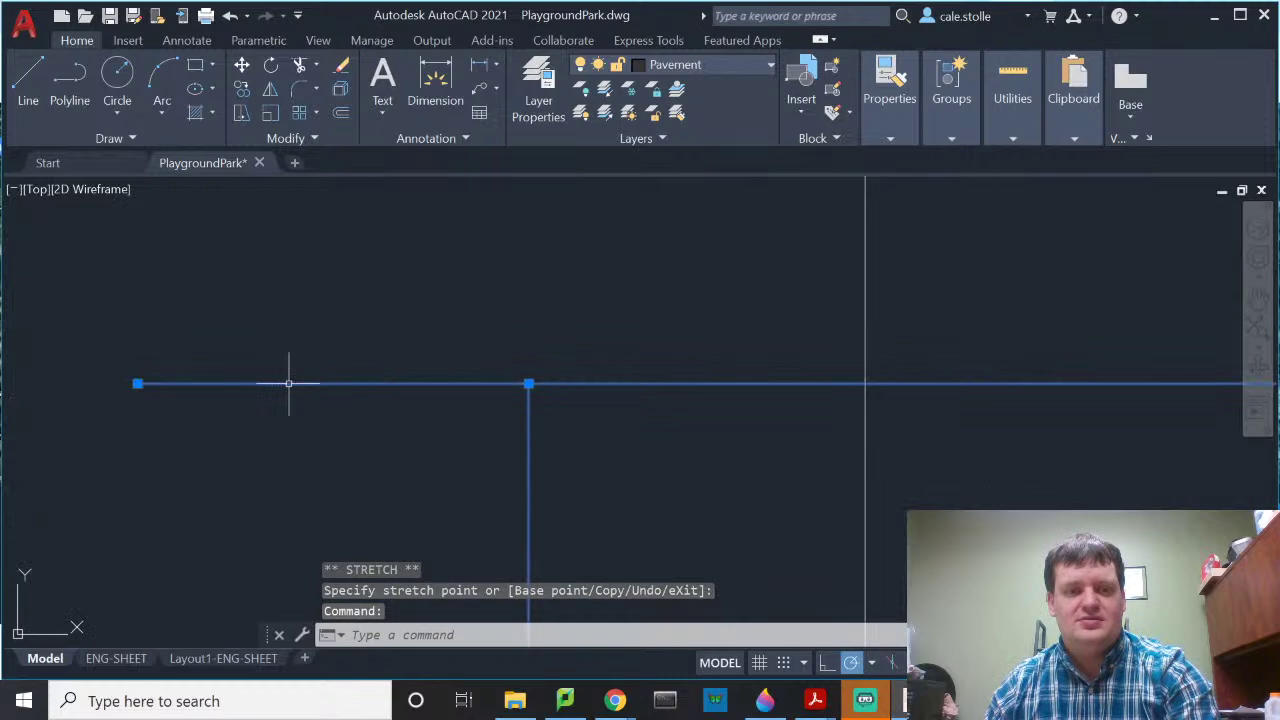
click(137, 383)
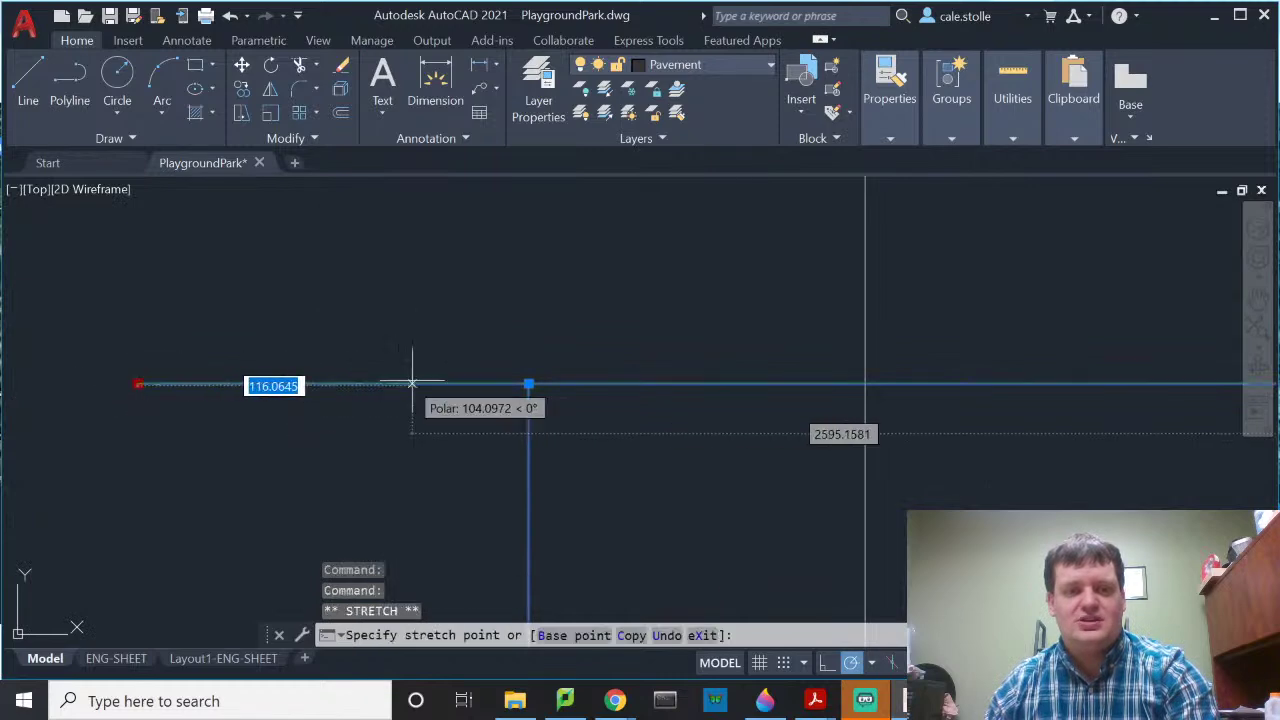
click(529, 383)
key(Escape)
scroll(706, 400, down, 5)
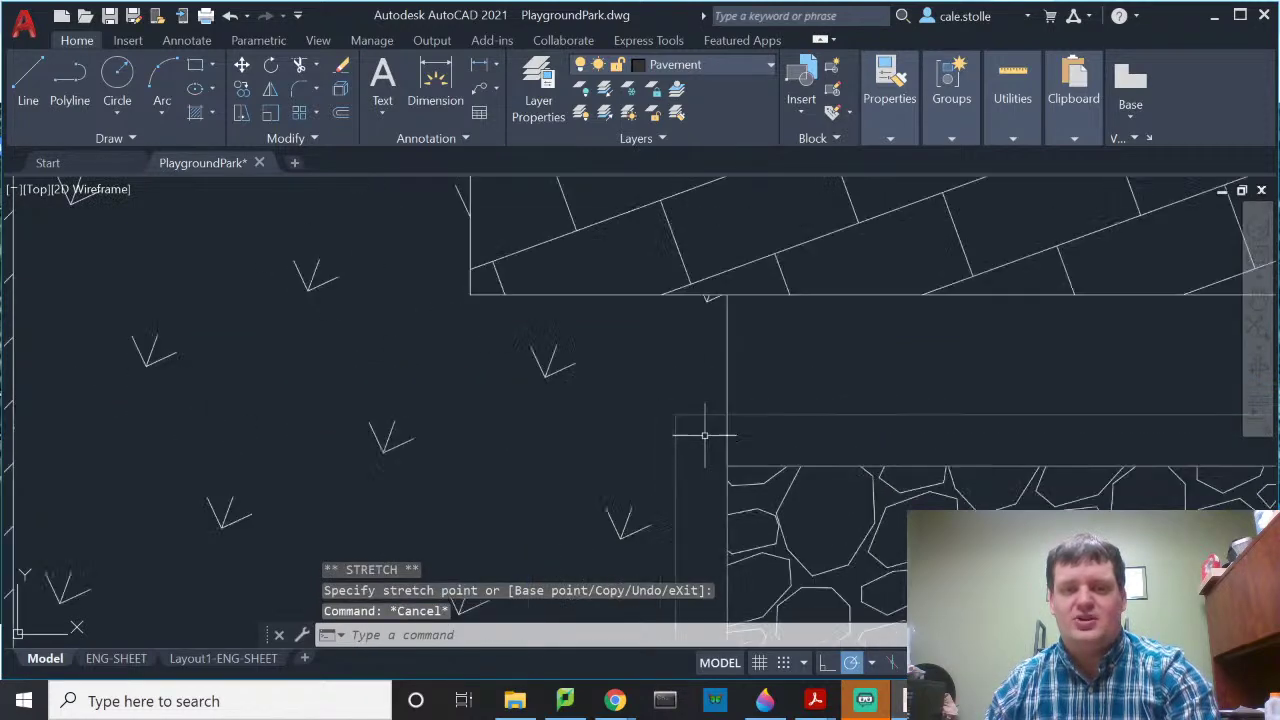
middle_drag(743, 451, 559, 342)
scroll(642, 342, down, 3)
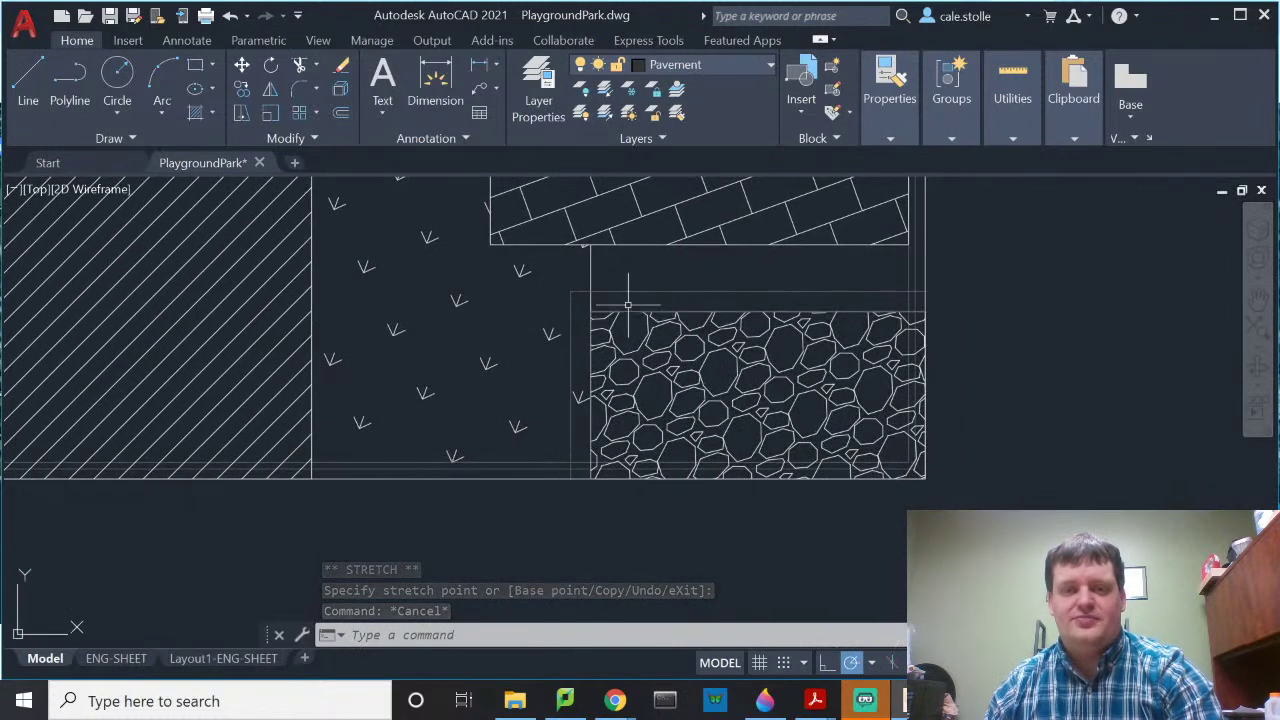
scroll(611, 286, up, 2)
click(628, 262)
Step: Offset the new horizontal and vertical lines a further 48 units outward
click(621, 292)
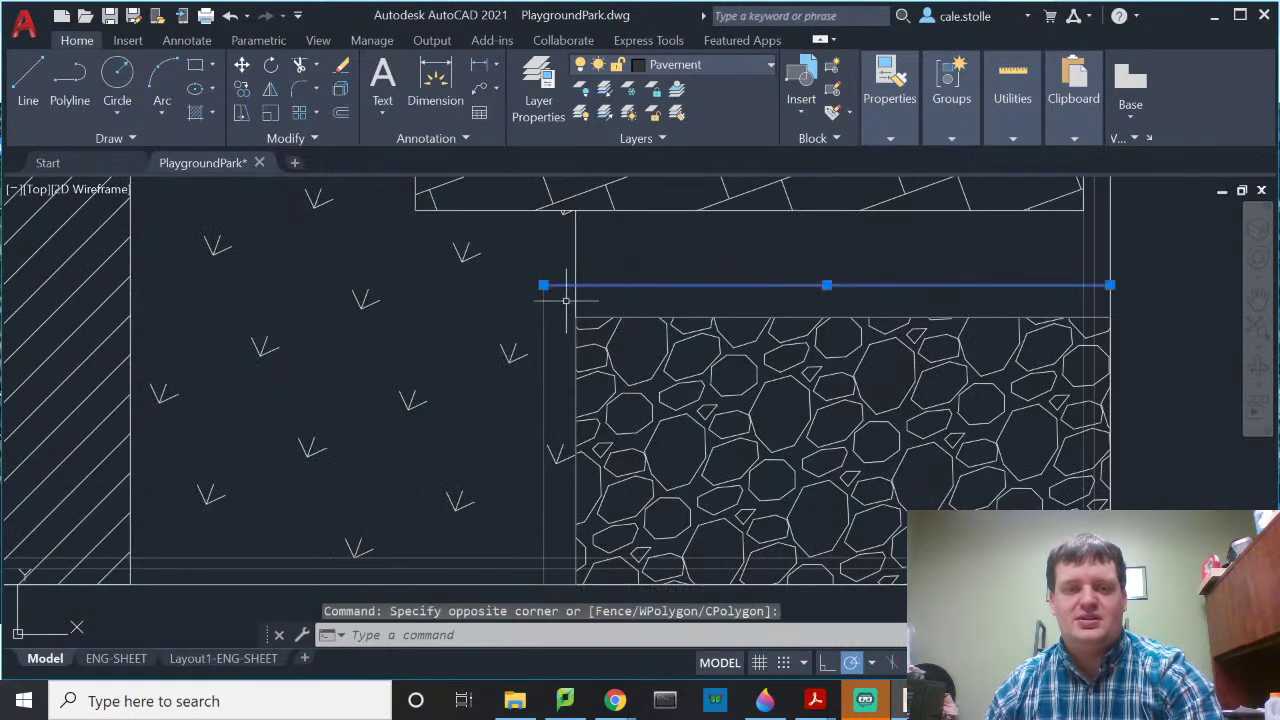
click(563, 340)
click(538, 345)
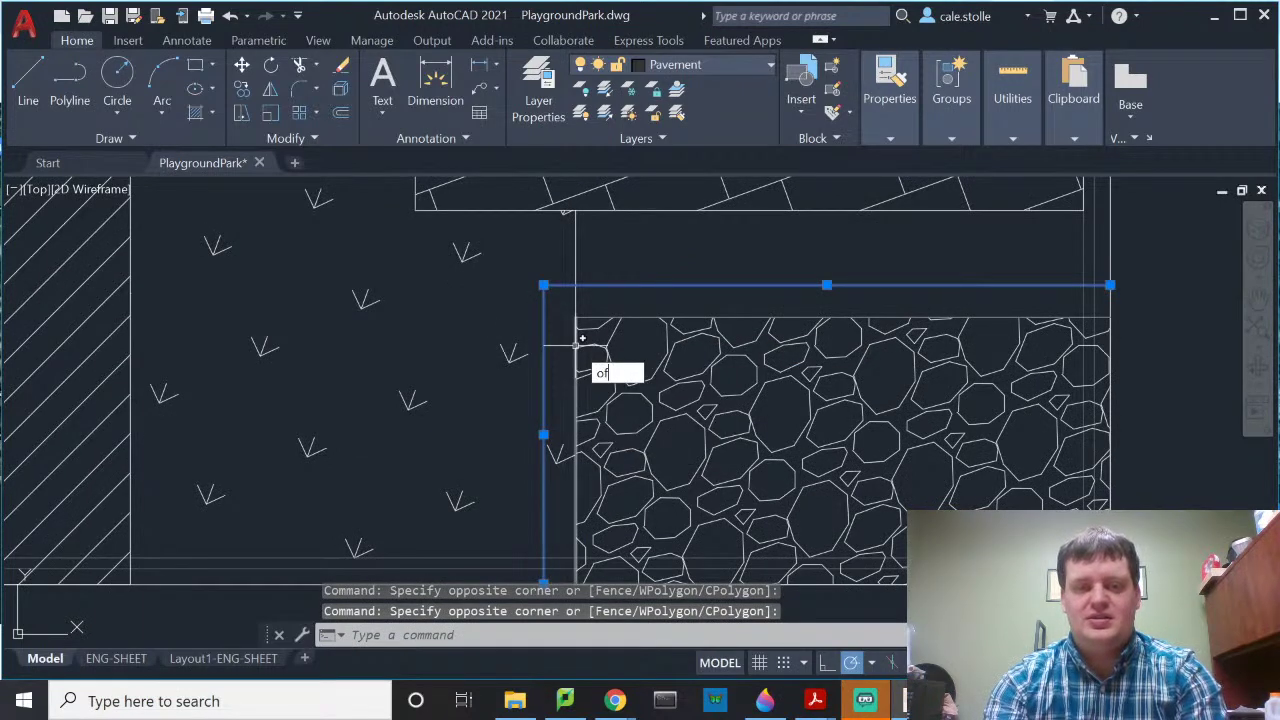
key(Return)
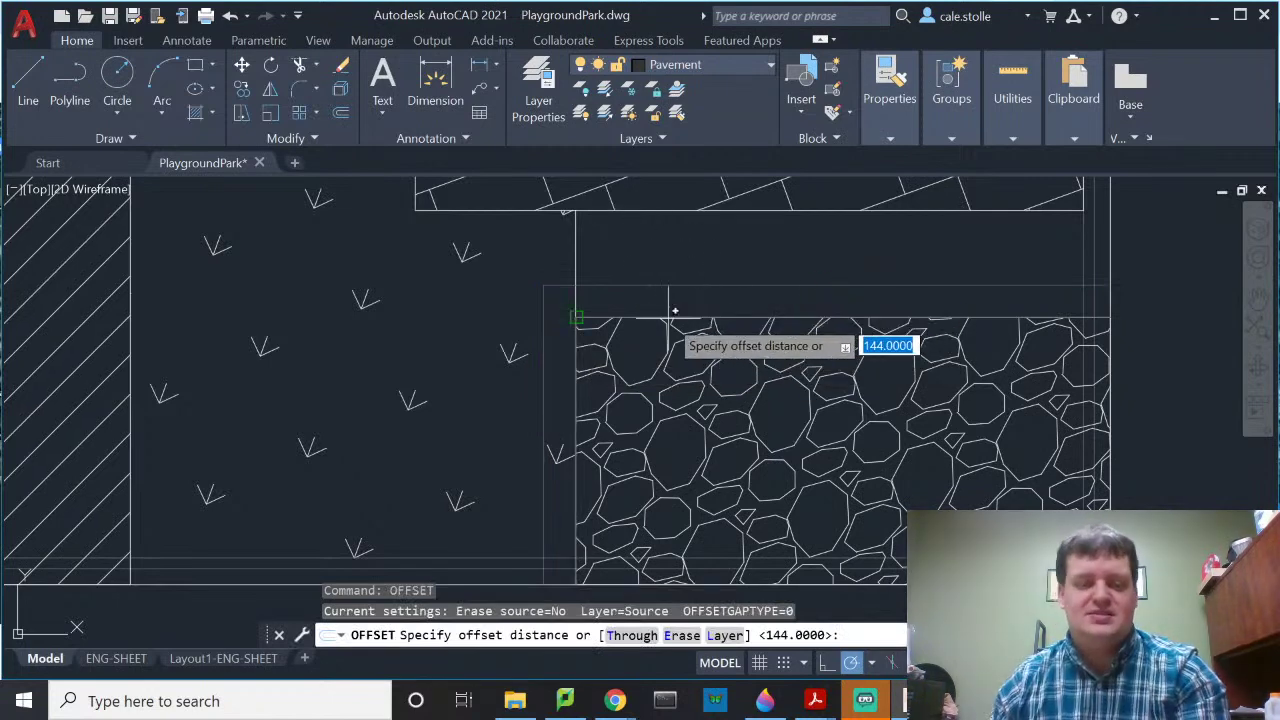
key(Return)
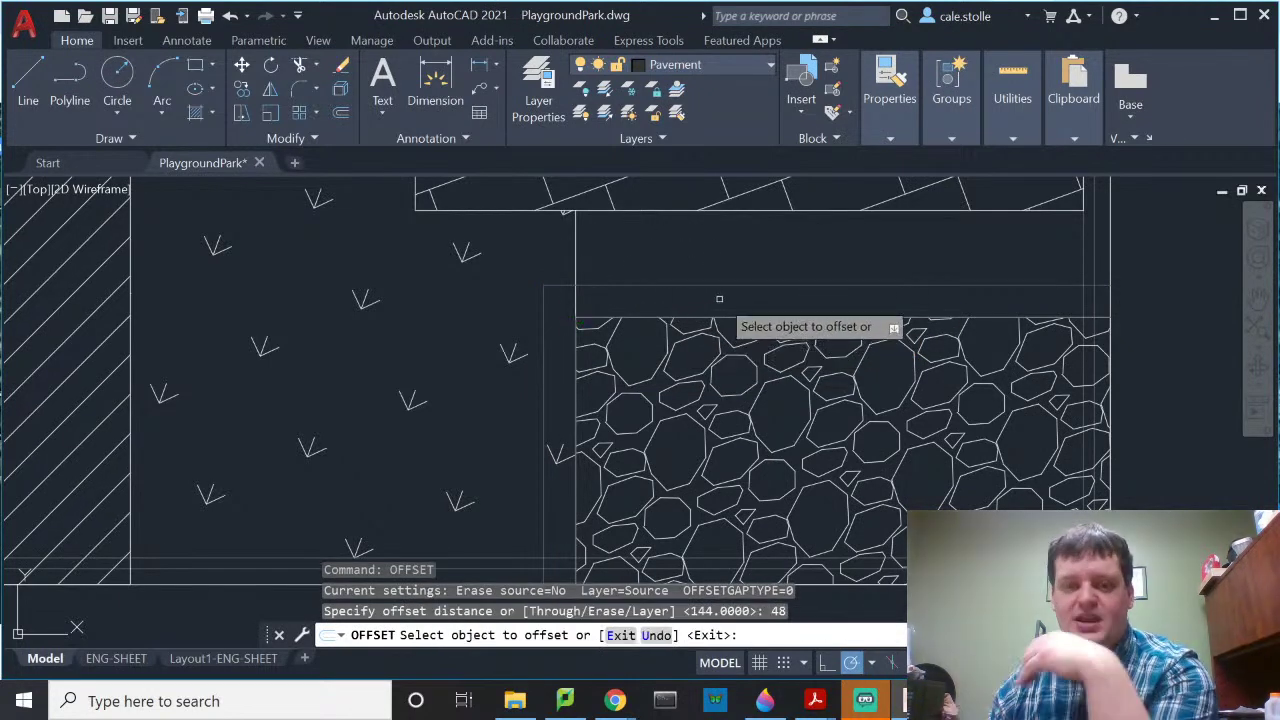
click(718, 287)
click(720, 255)
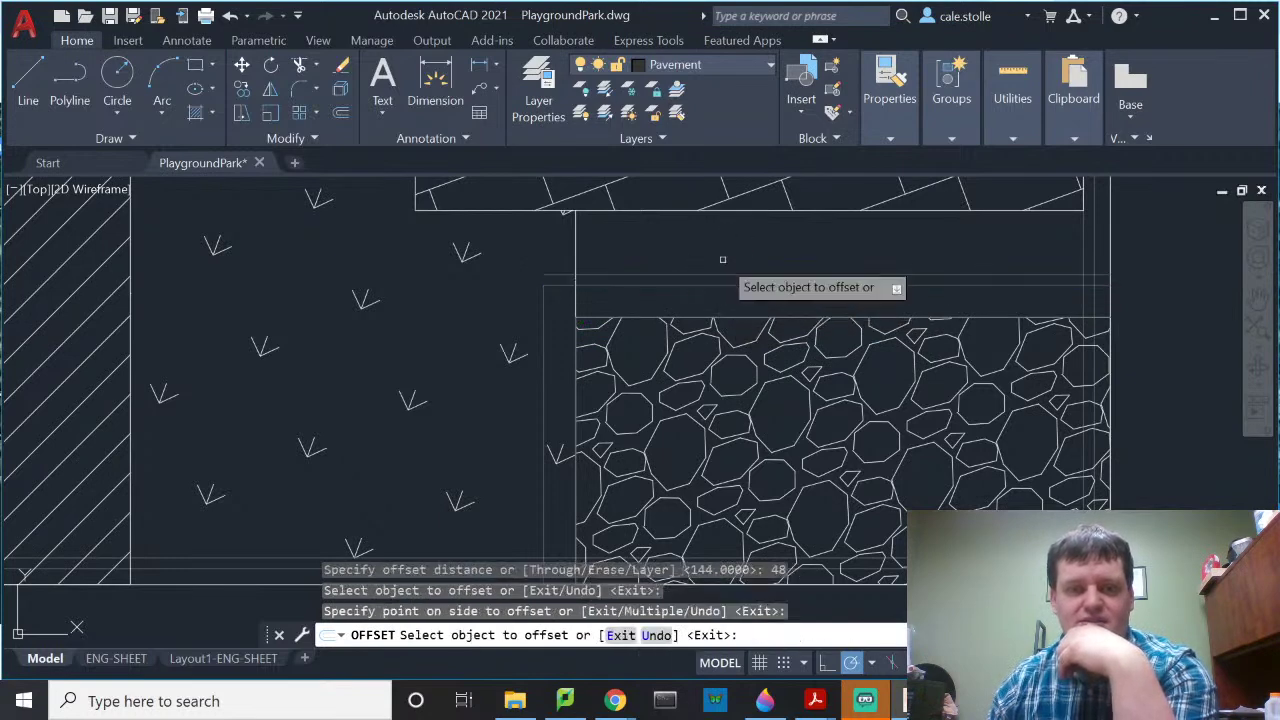
click(544, 320)
click(524, 322)
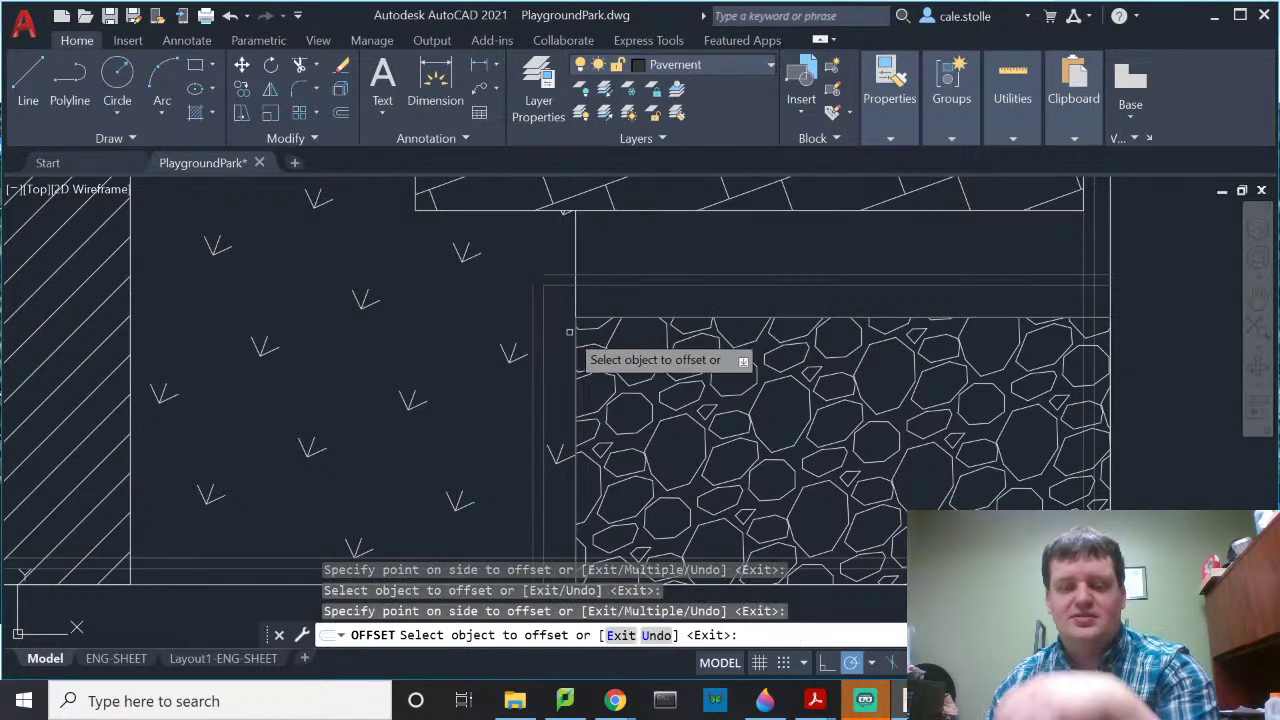
key(Escape)
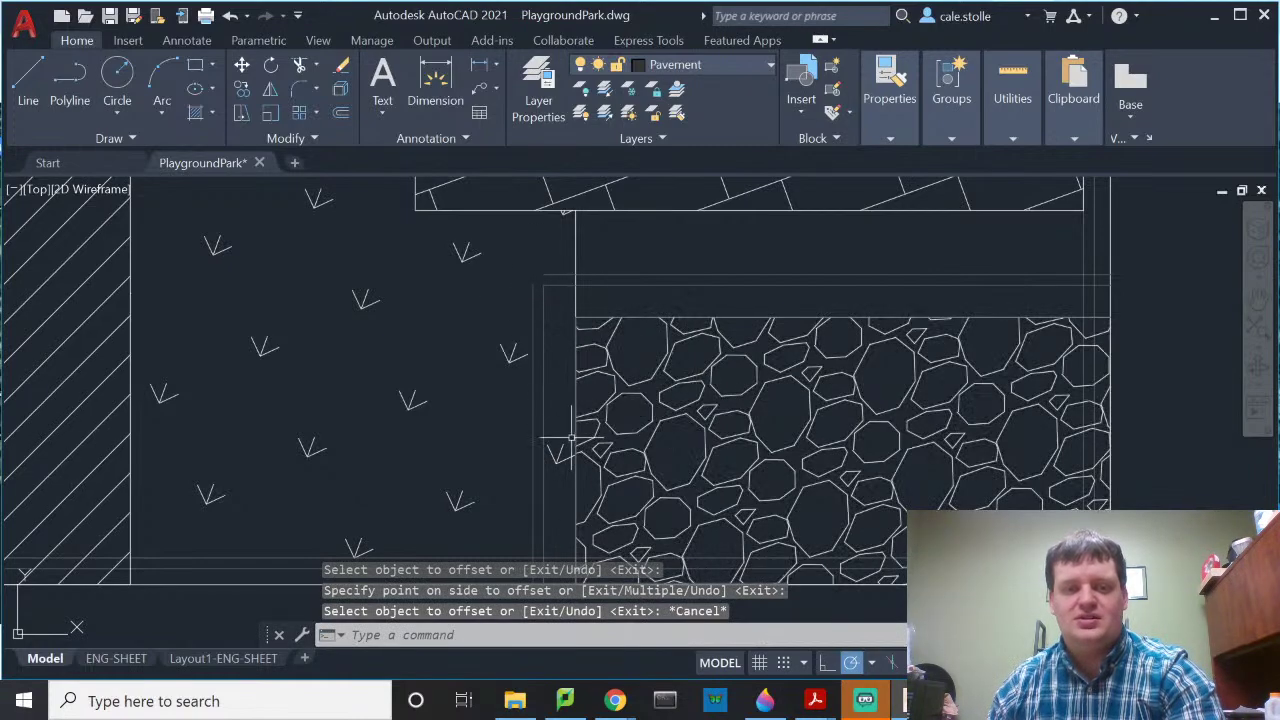
Step: Erase the outer vertical and horizontal edge lines at the pavement's top-left
mouse_move(578, 404)
middle_down()
mouse_move(615, 345)
mouse_move(617, 377)
middle_up()
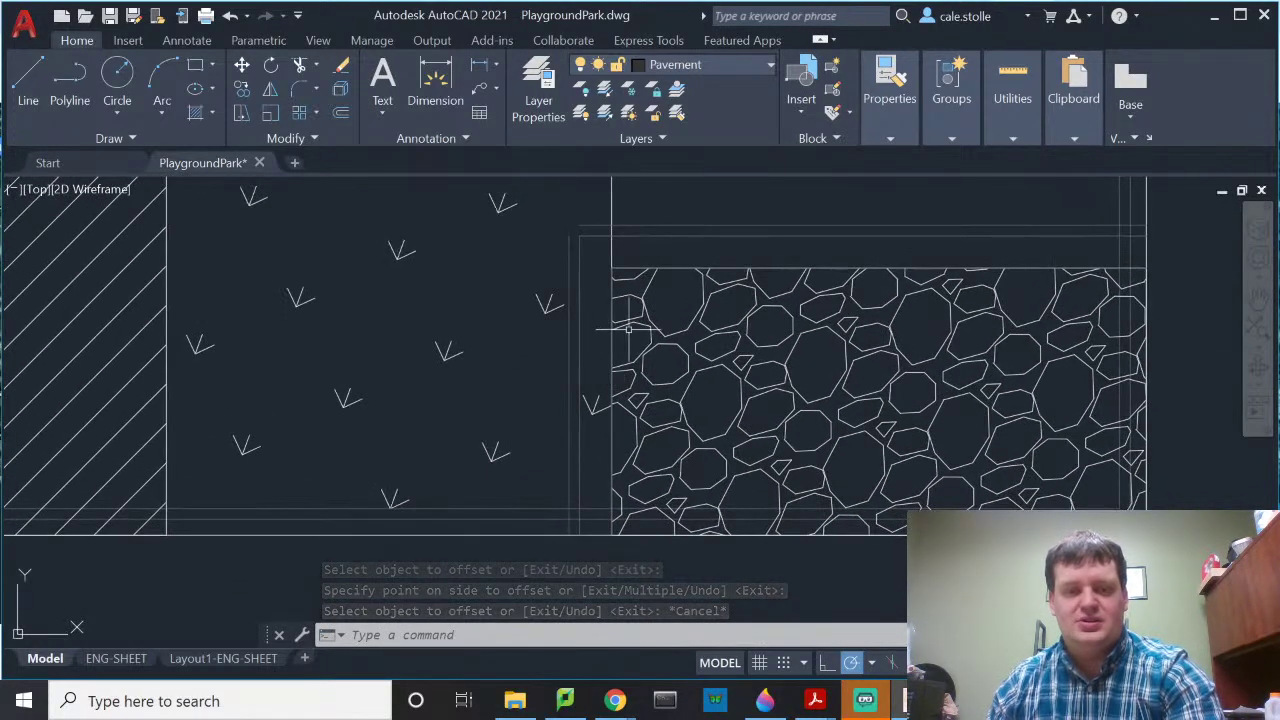
click(570, 278)
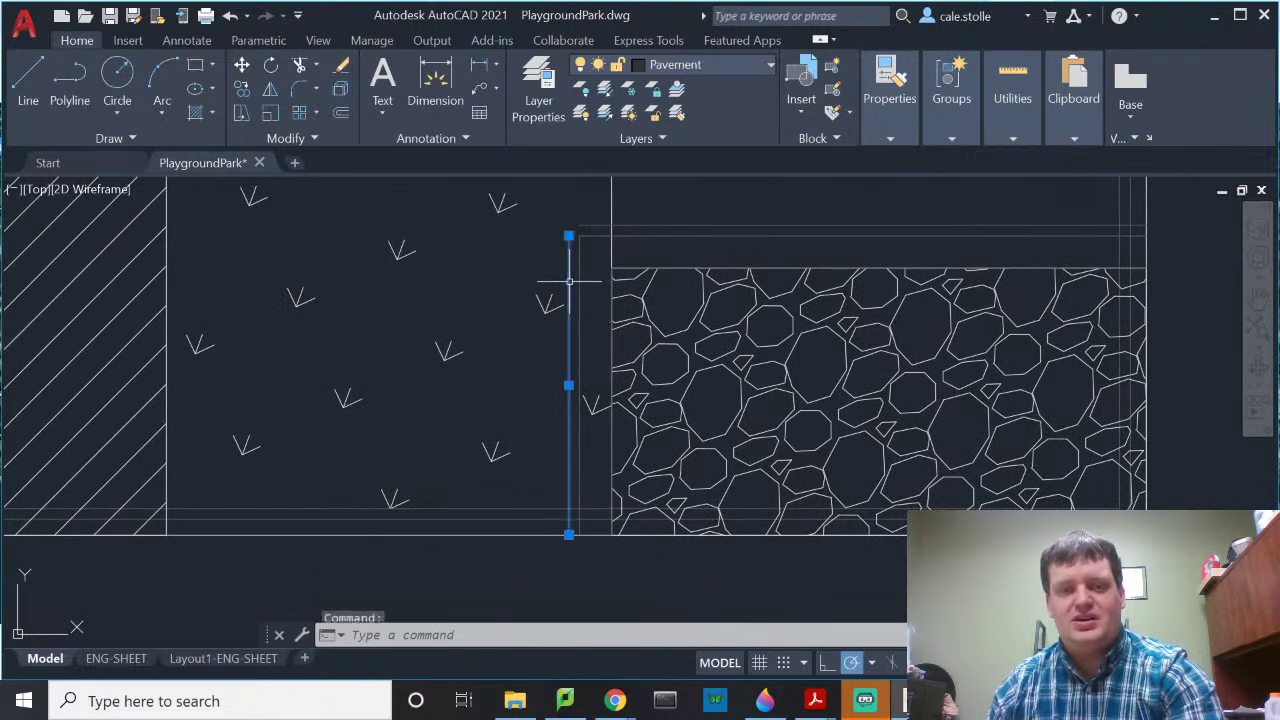
click(735, 225)
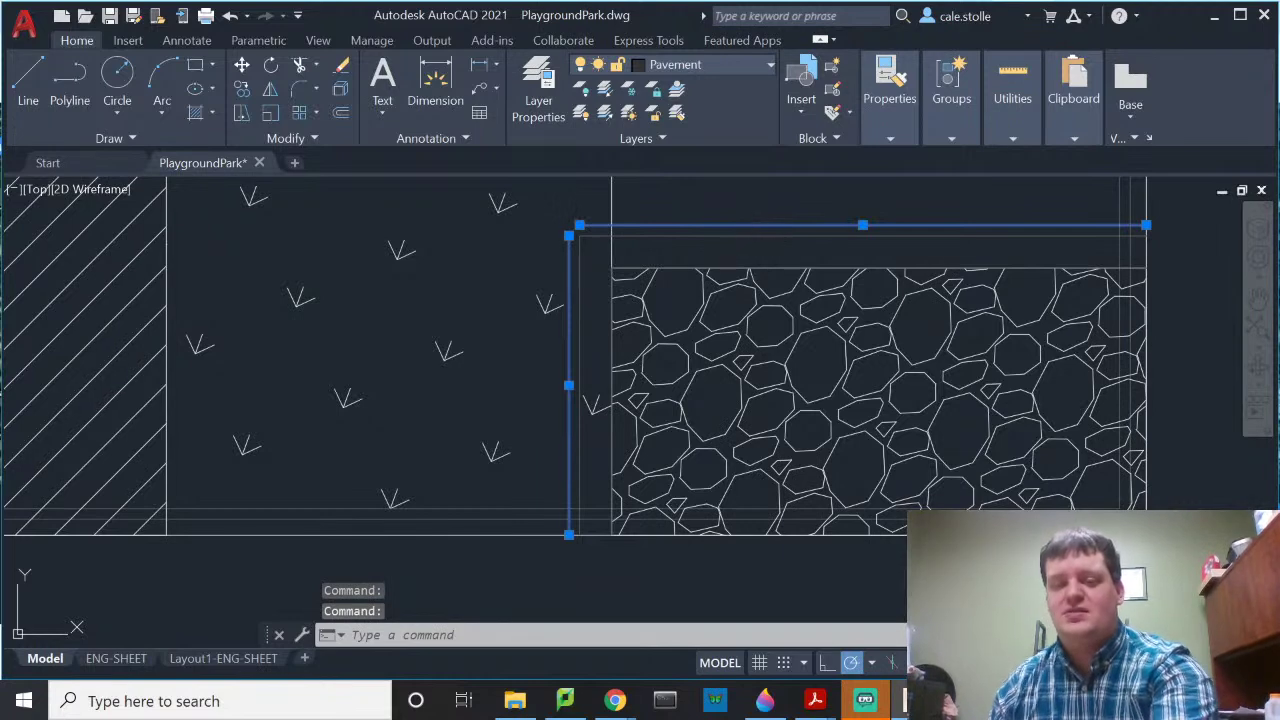
key(Delete)
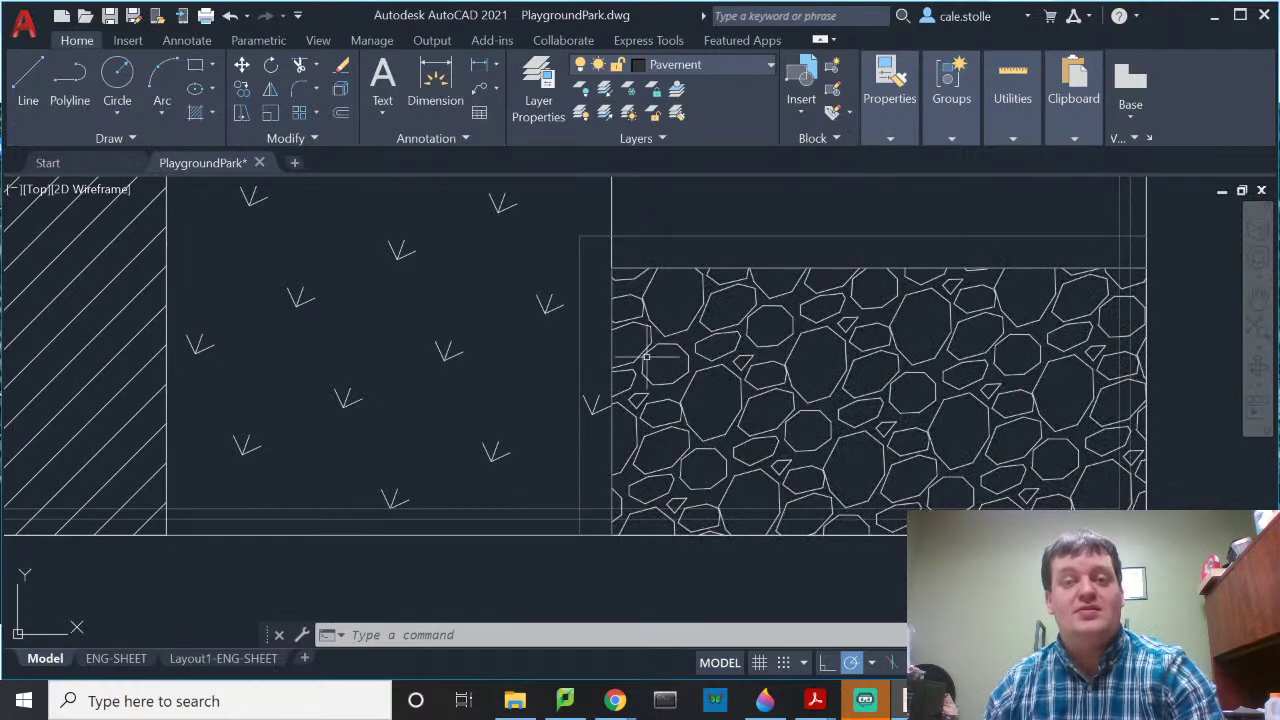
Step: Offset the pavement's top and left edges 72 units outward
scroll(680, 330, up, 6)
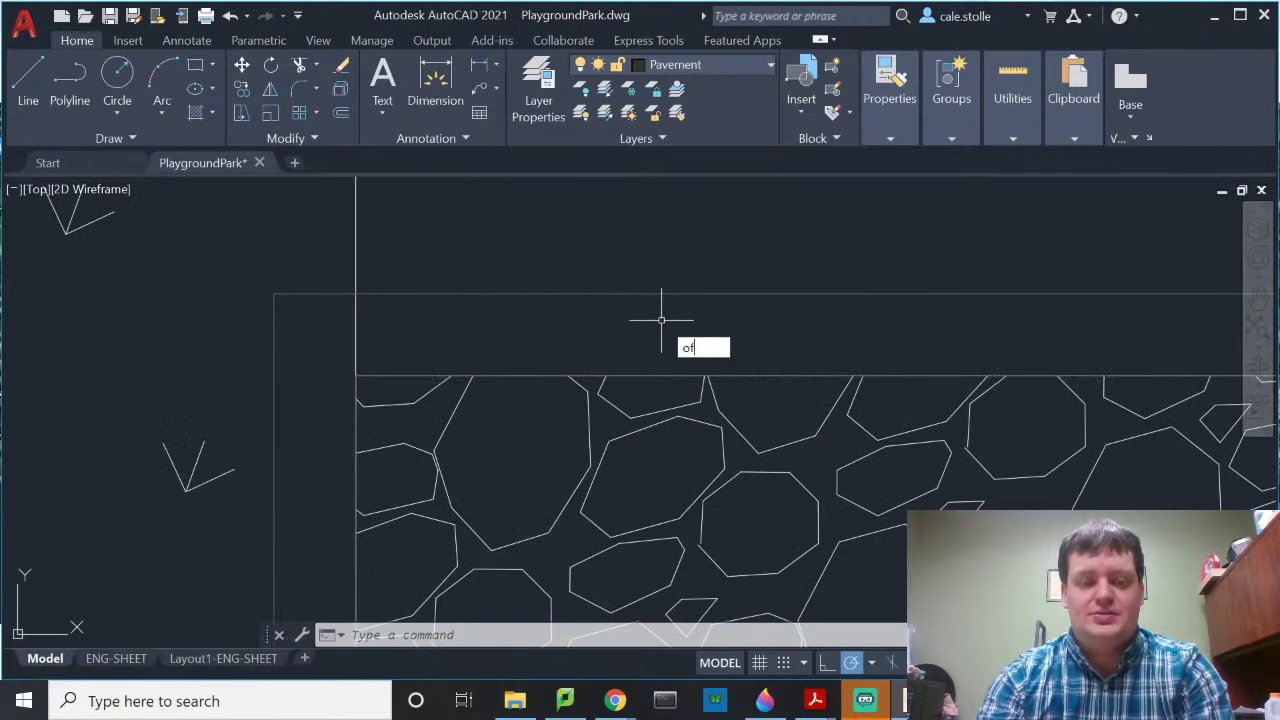
key(Return)
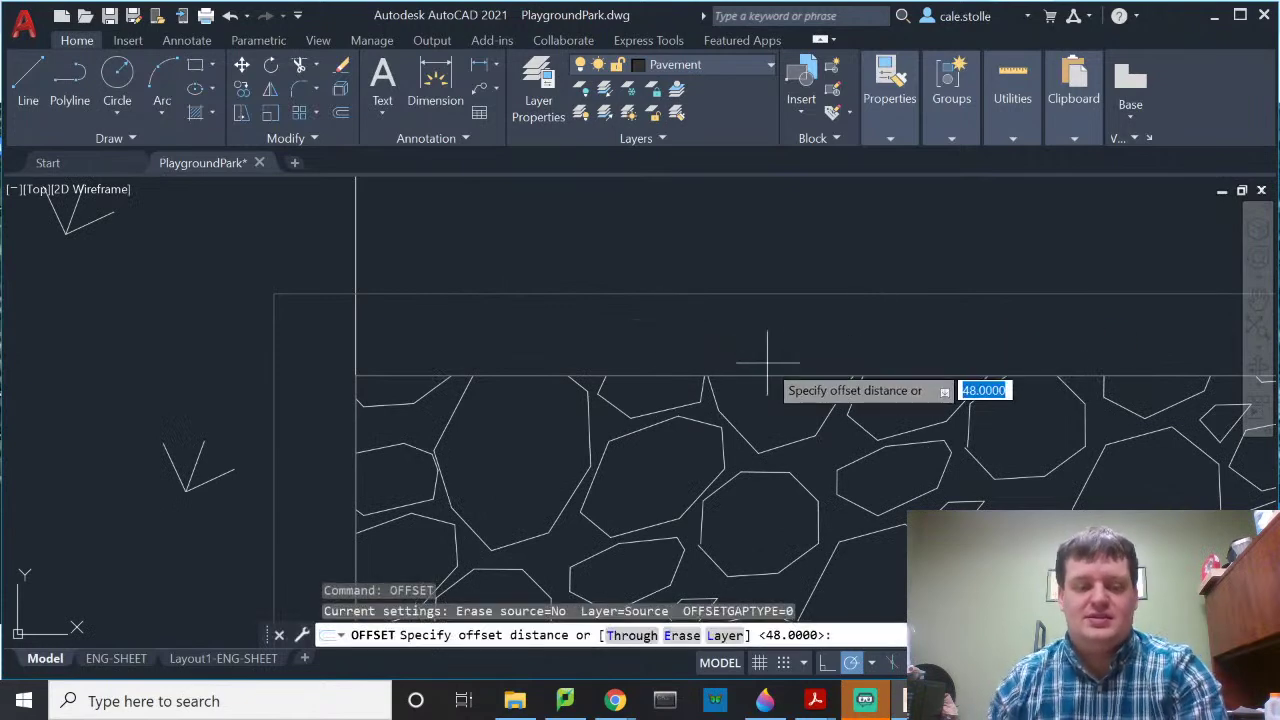
text(72)
key(Return)
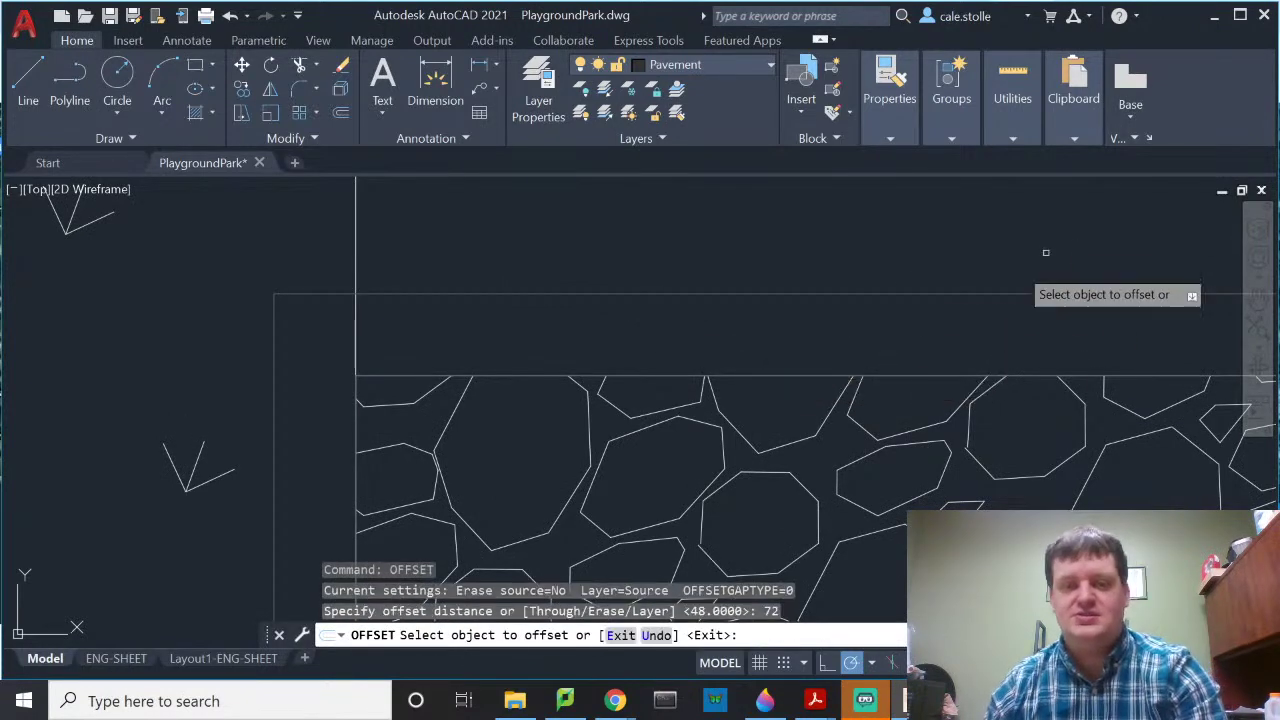
click(862, 294)
click(862, 285)
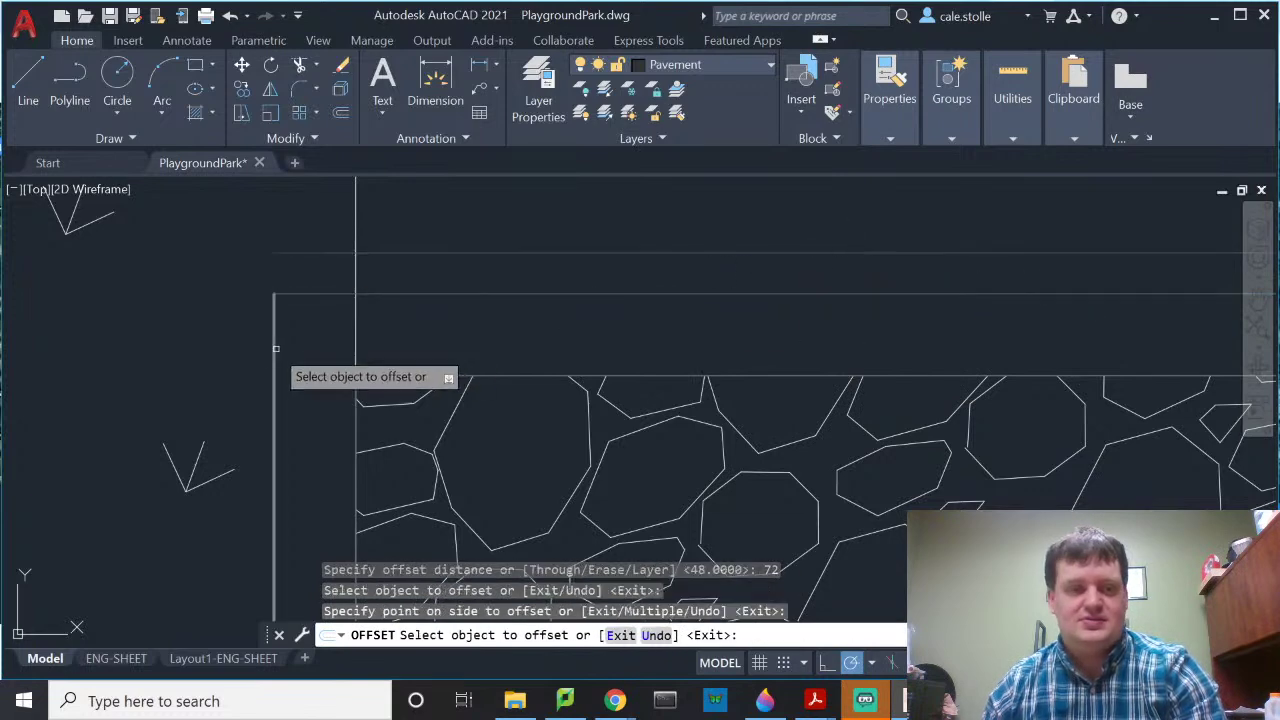
click(274, 320)
click(231, 337)
key(Escape)
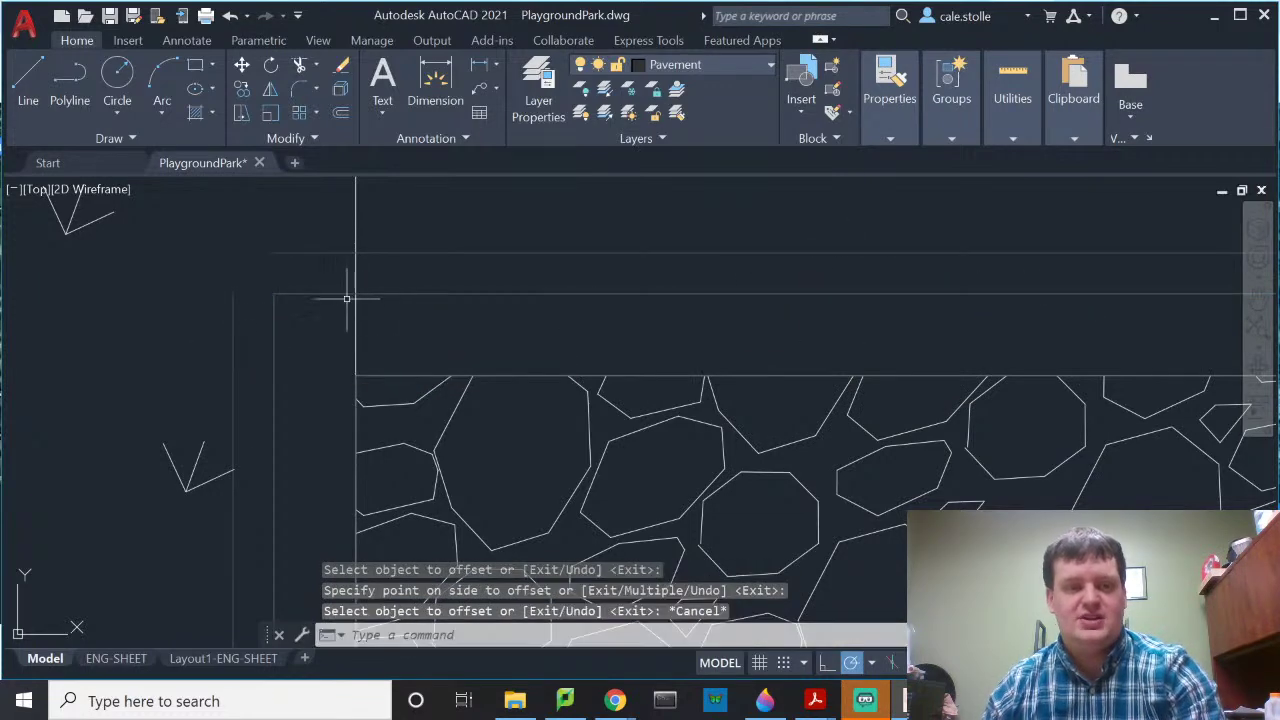
Step: Extend the new vertical line's top end up to the new horizontal line
click(283, 253)
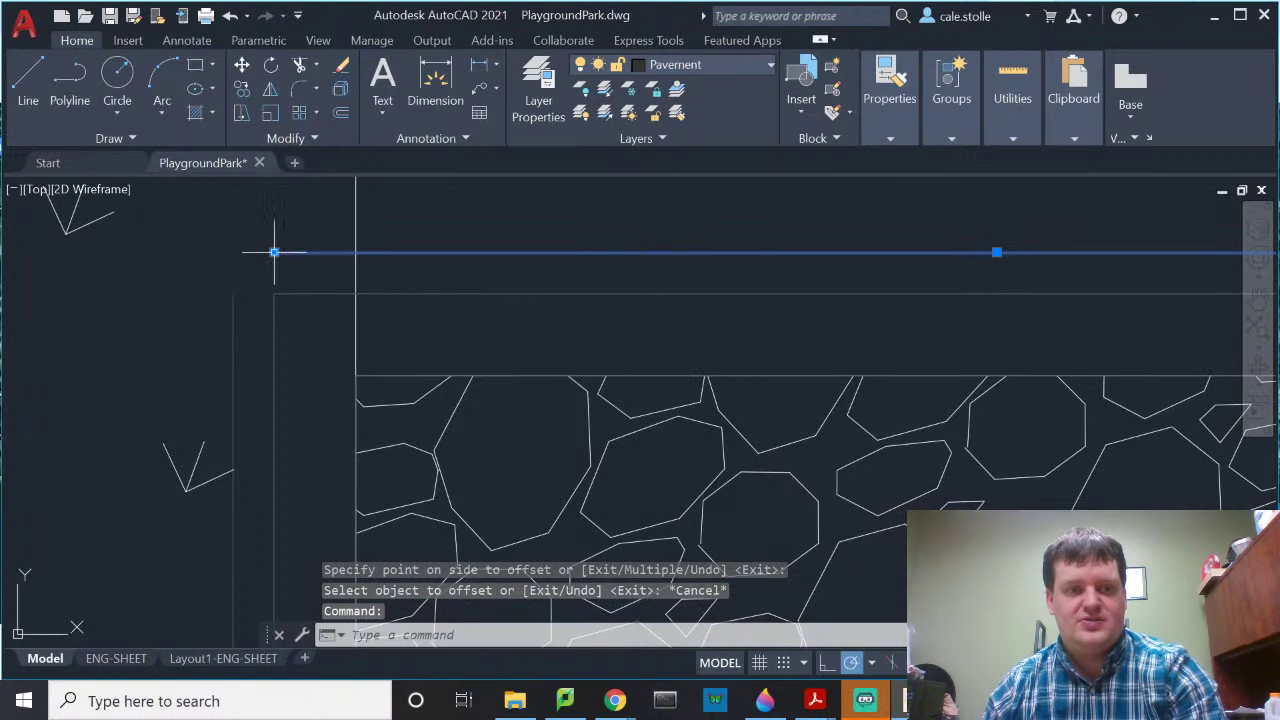
click(274, 252)
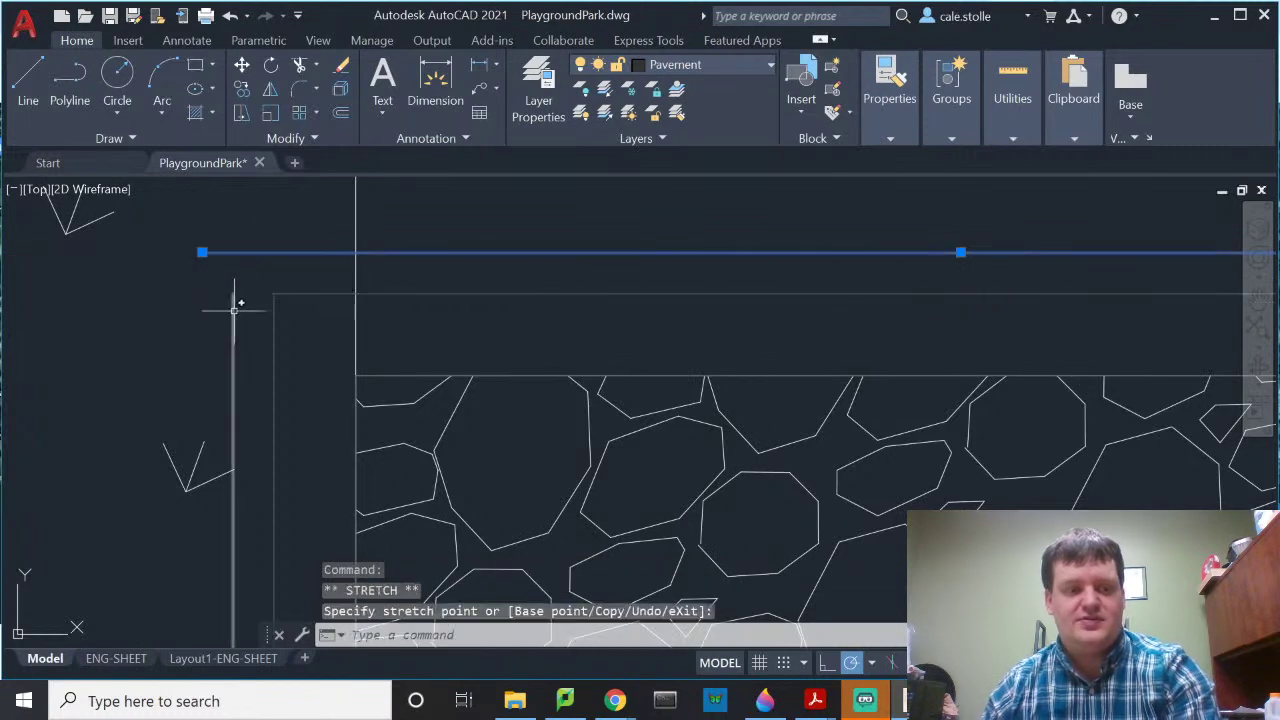
key(Escape)
click(233, 293)
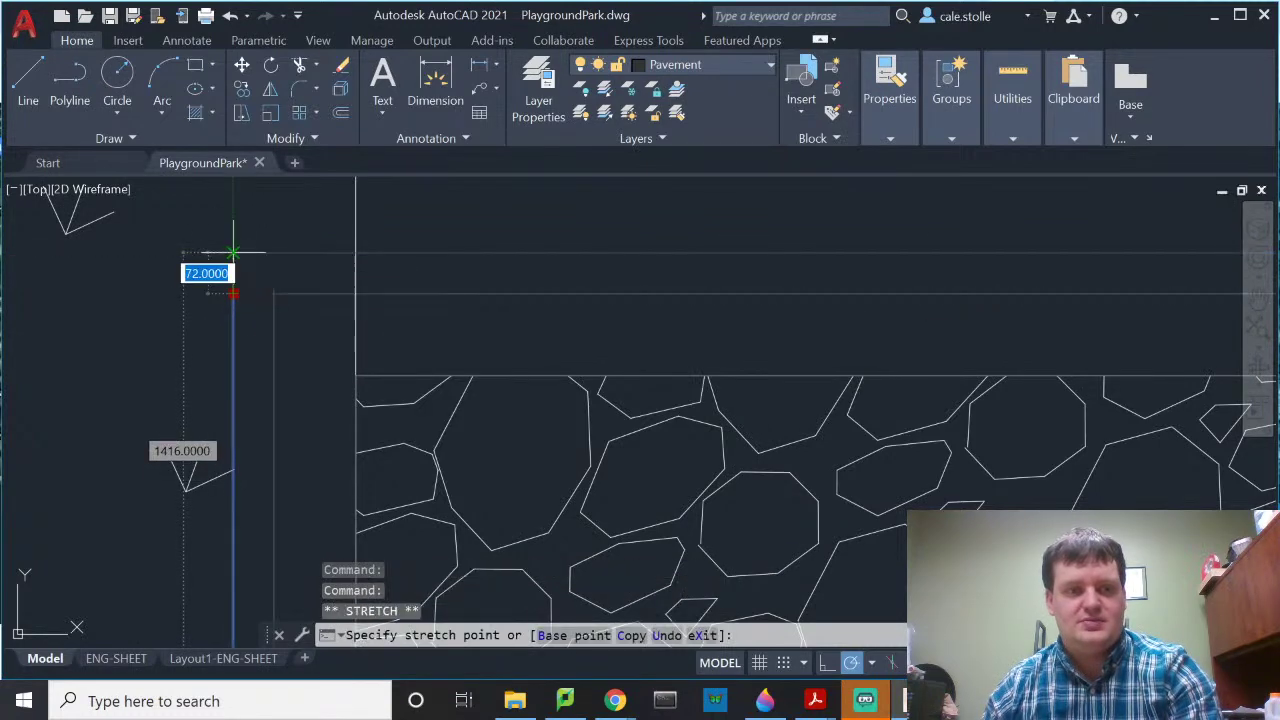
click(234, 253)
key(Escape)
click(229, 262)
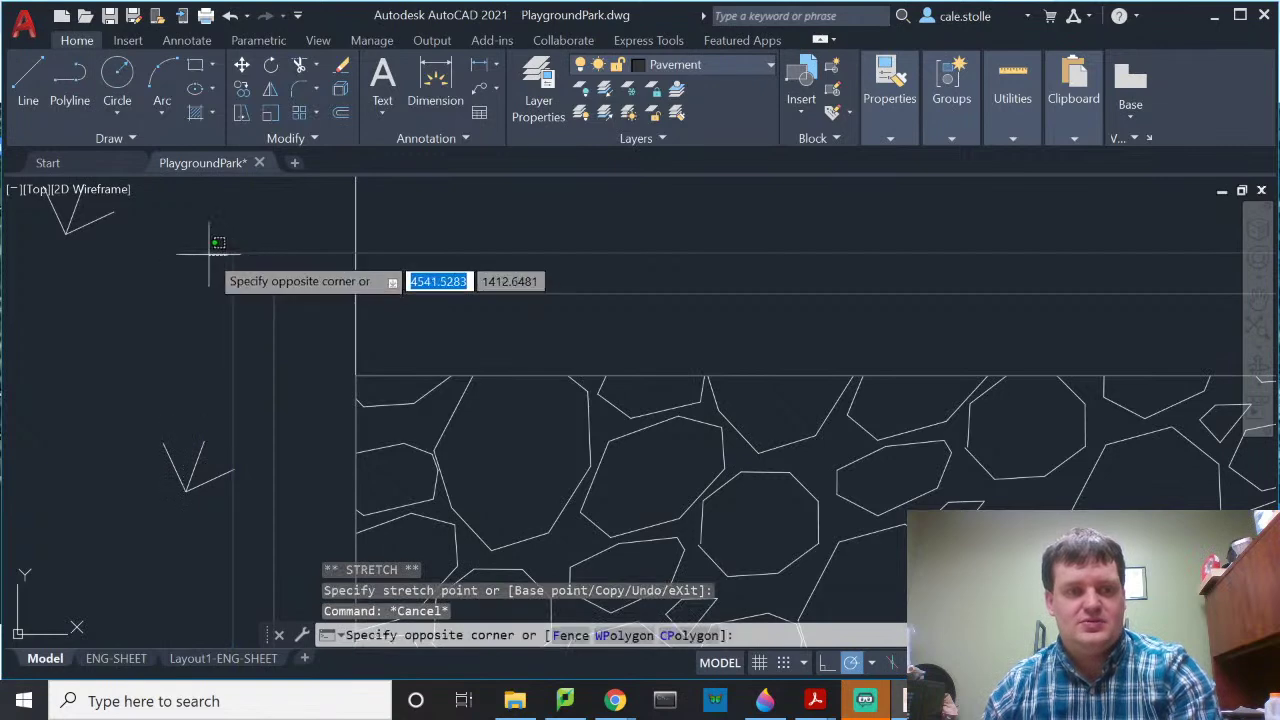
click(210, 248)
click(202, 252)
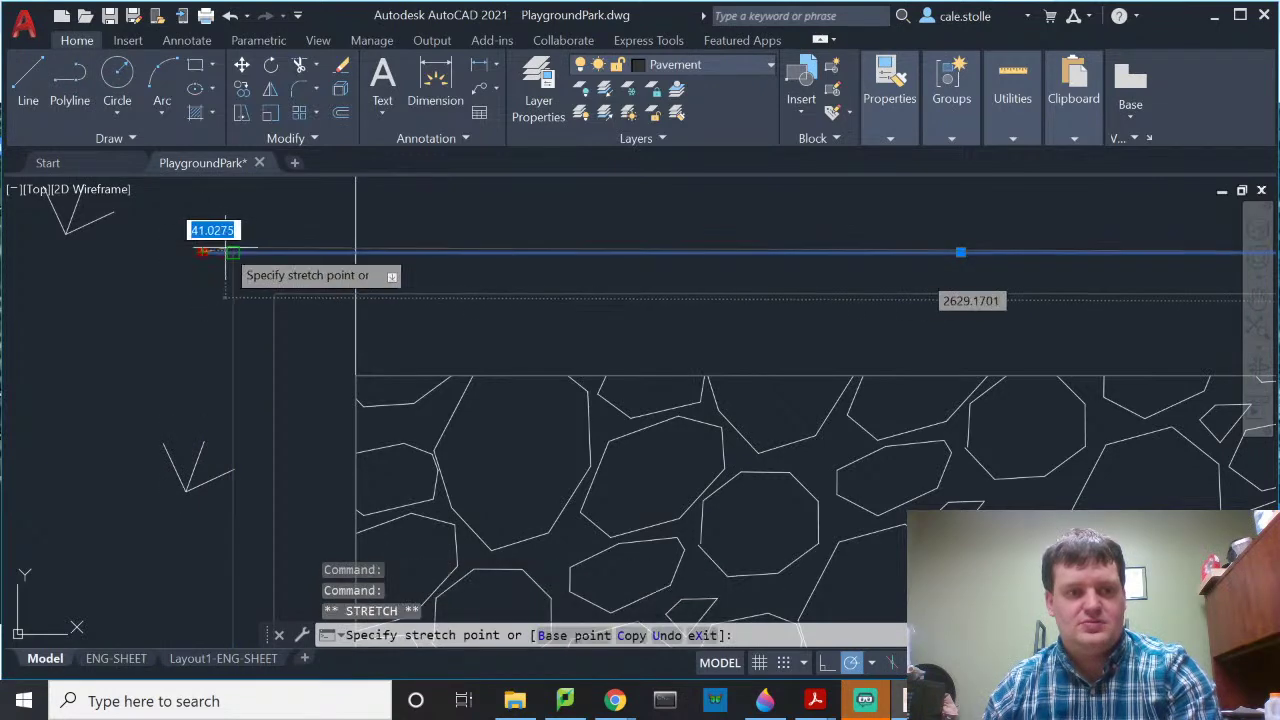
key(Escape)
scroll(428, 288, down, 5)
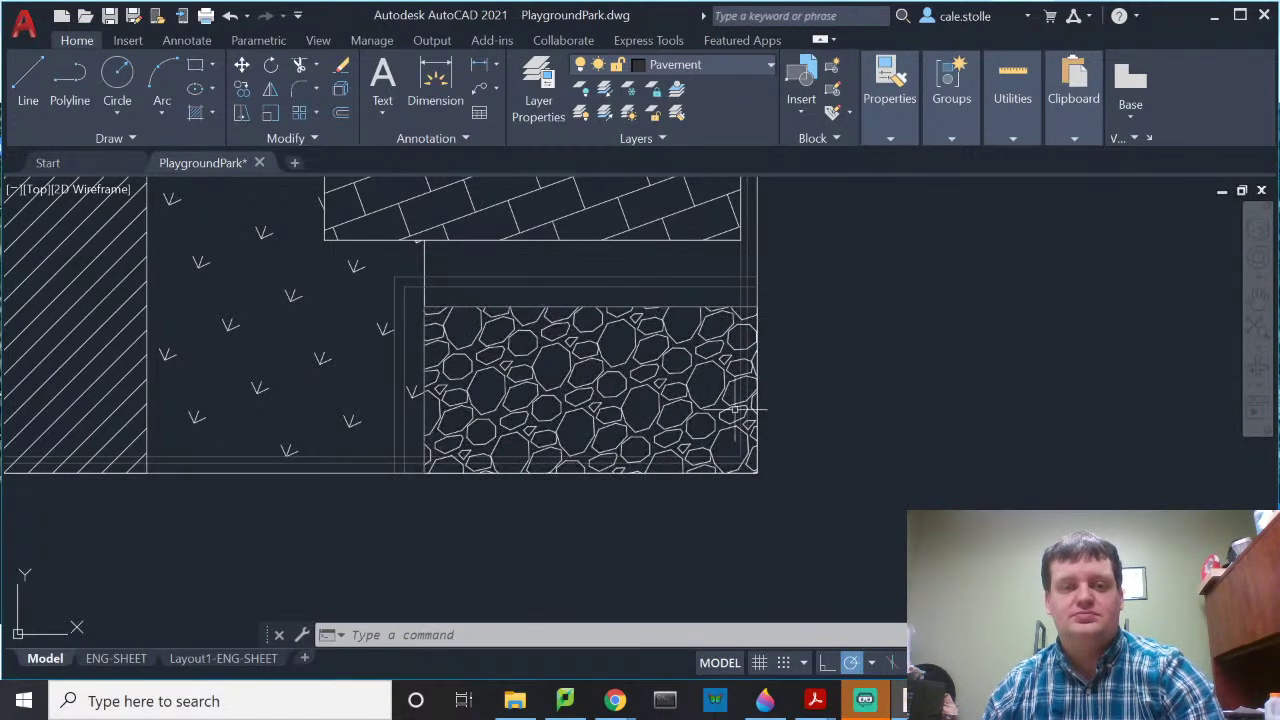
scroll(617, 313, up, 4)
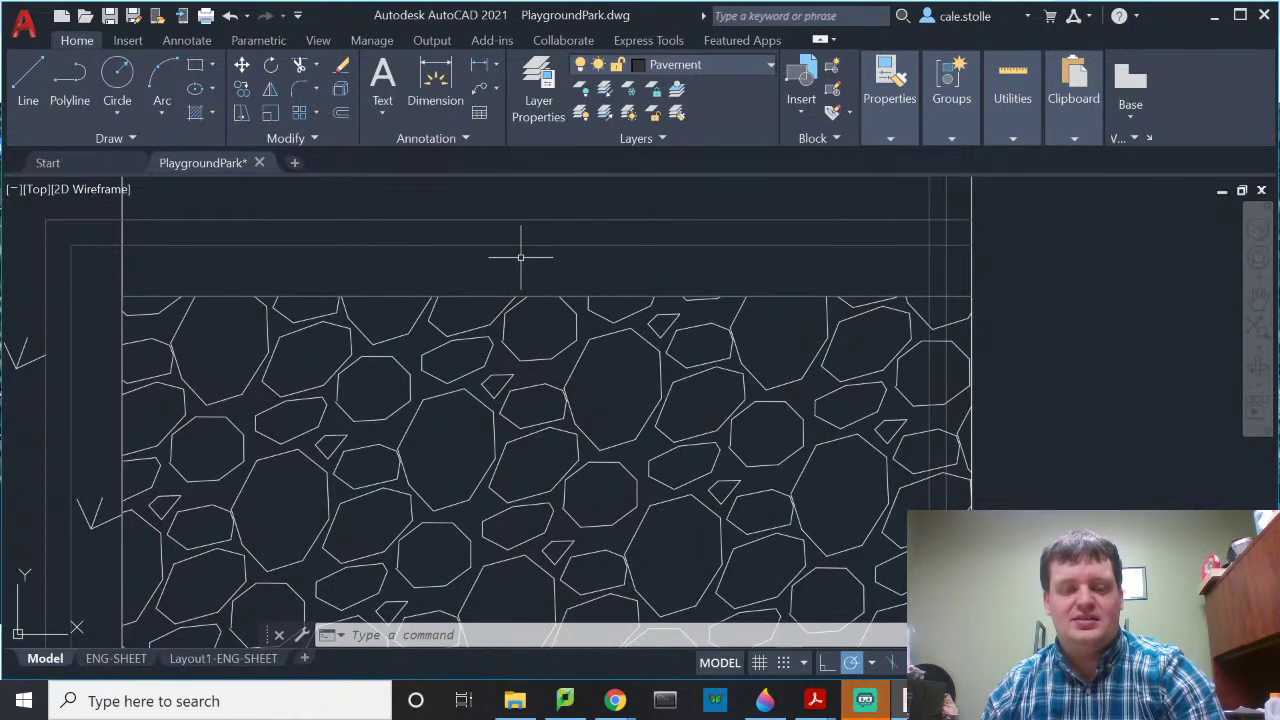
text(l)
key(Return)
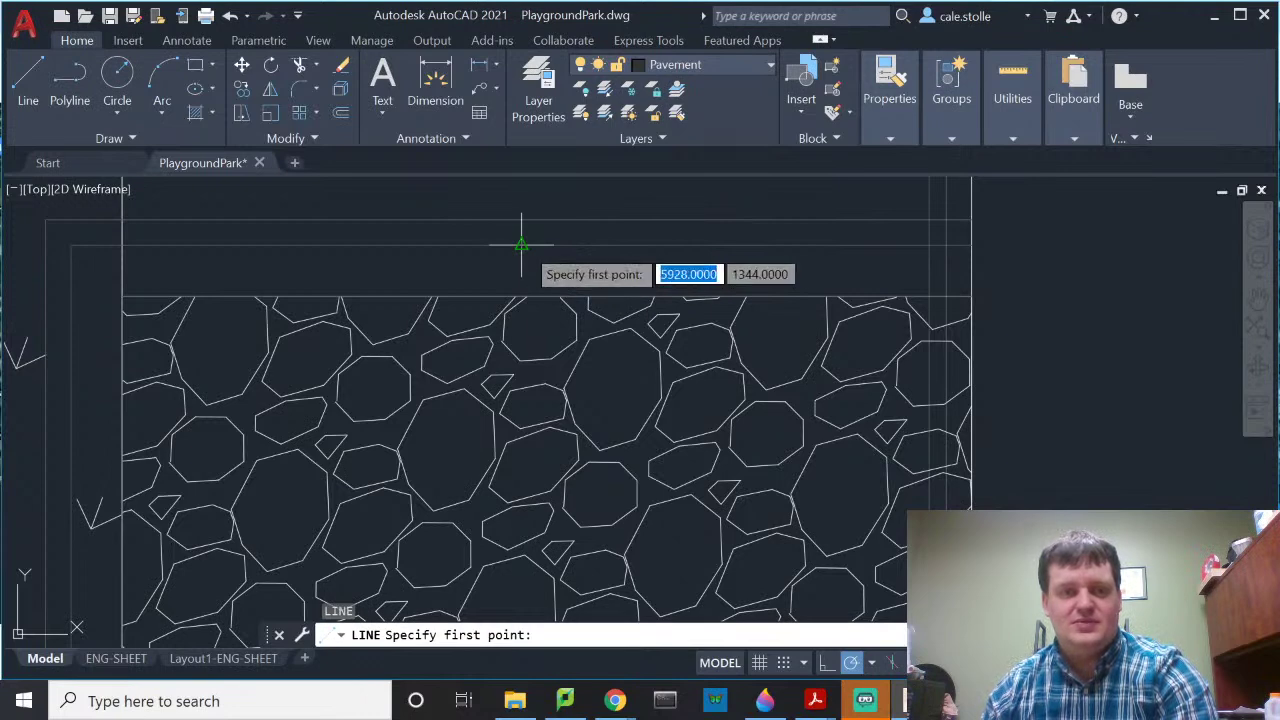
key(Escape)
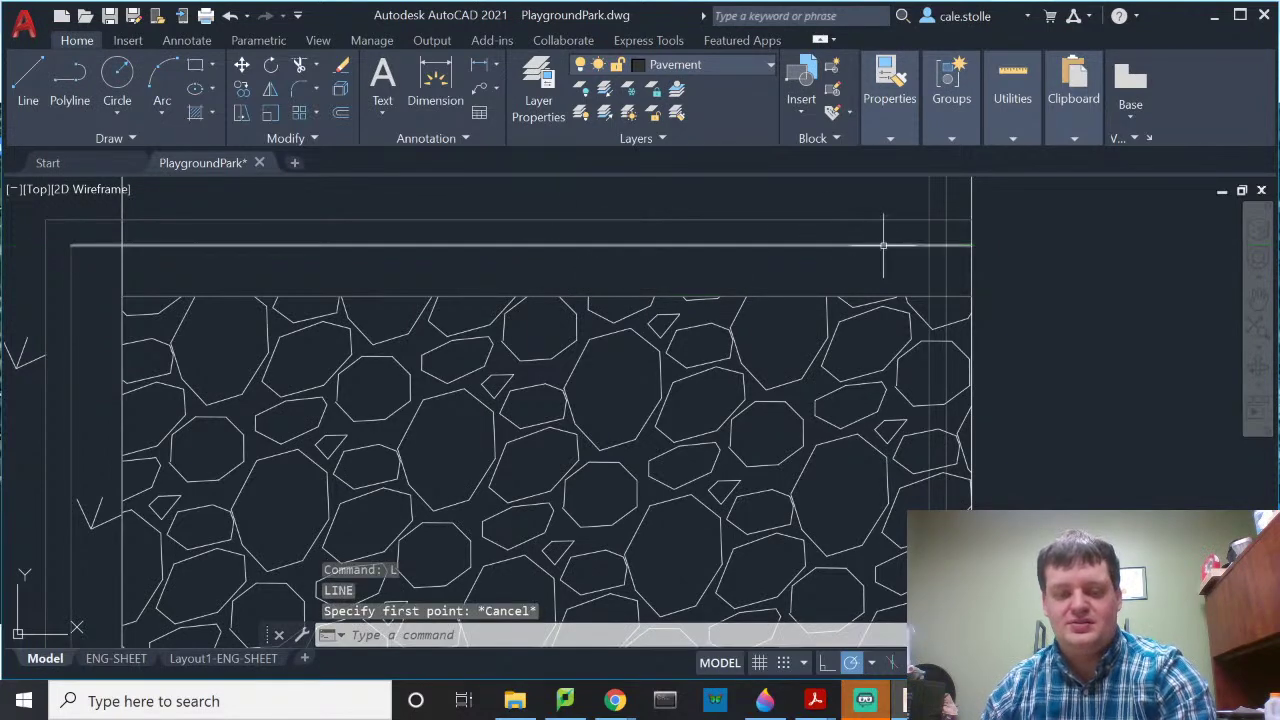
text(l)
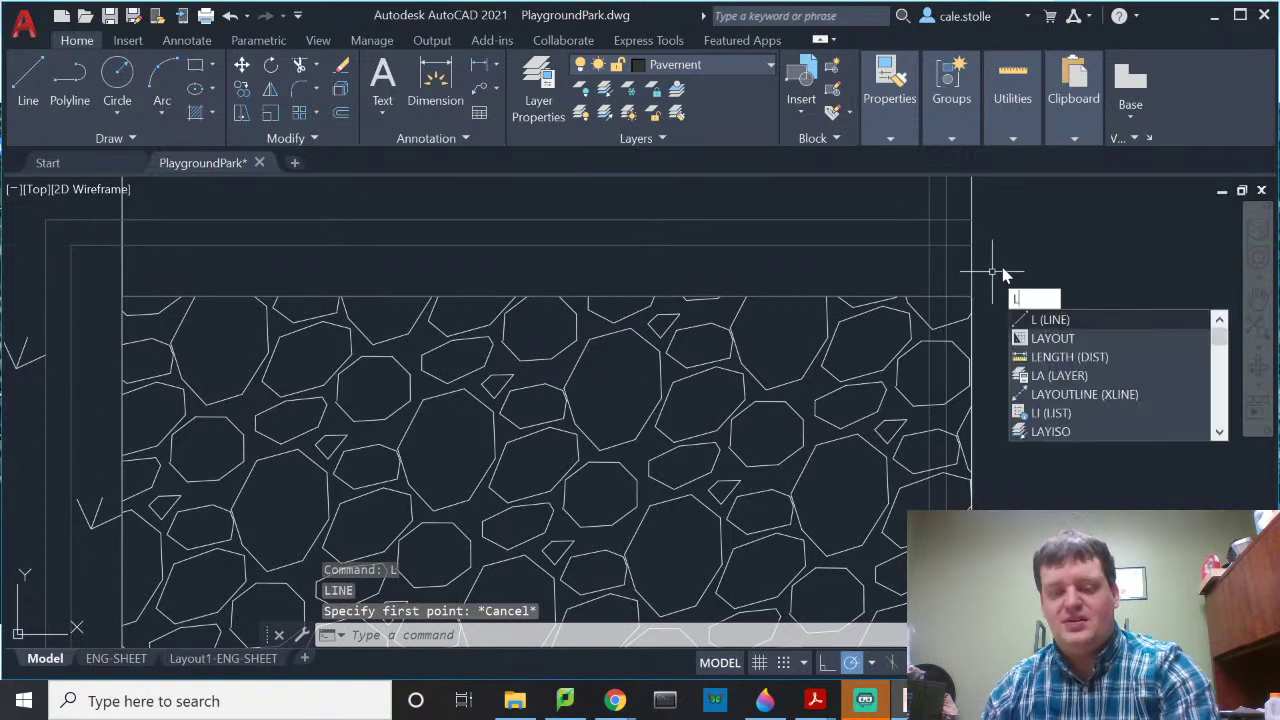
key(Return)
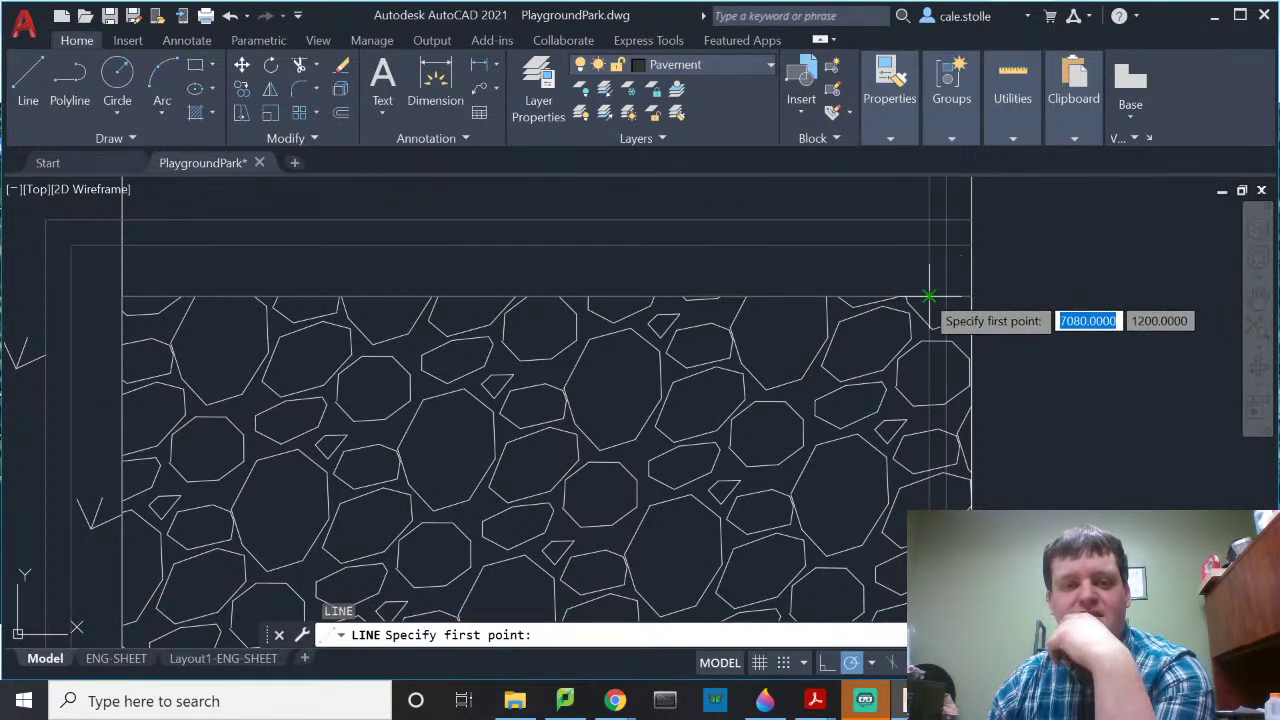
key(Escape)
key(Escape)
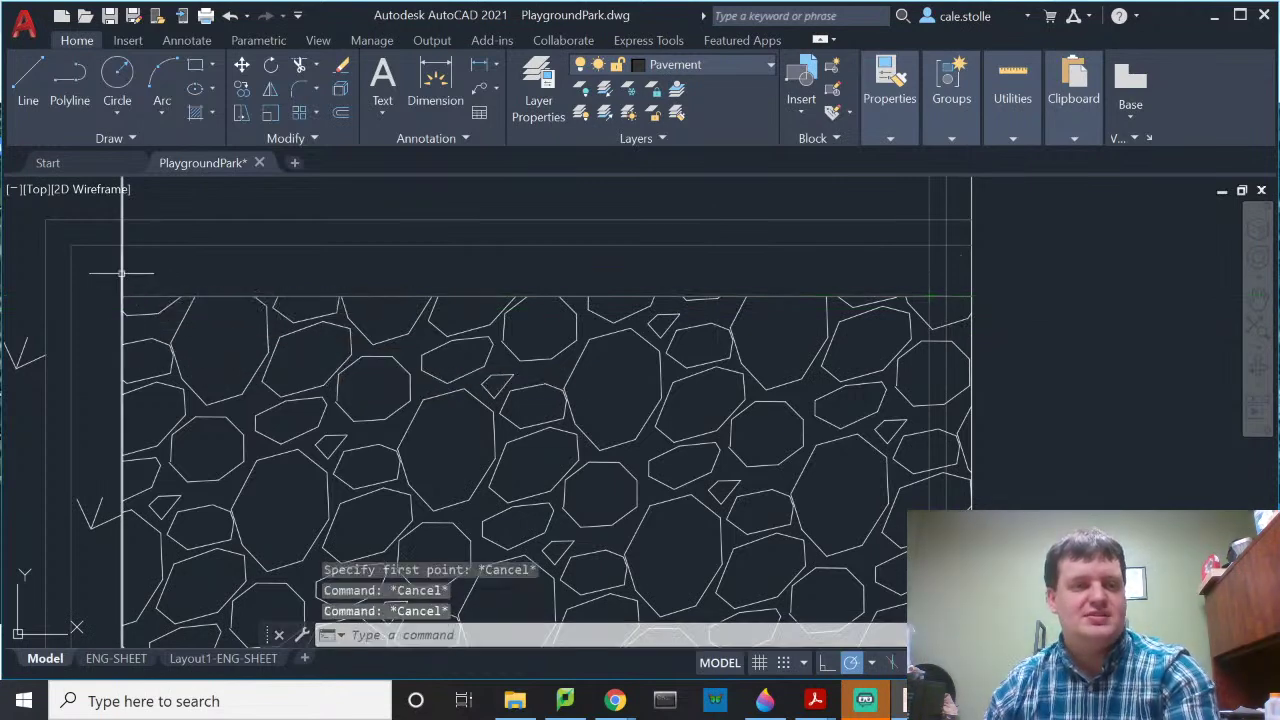
Step: Place a linear dimension between the parallel edge lines, trying continue mode
click(165, 40)
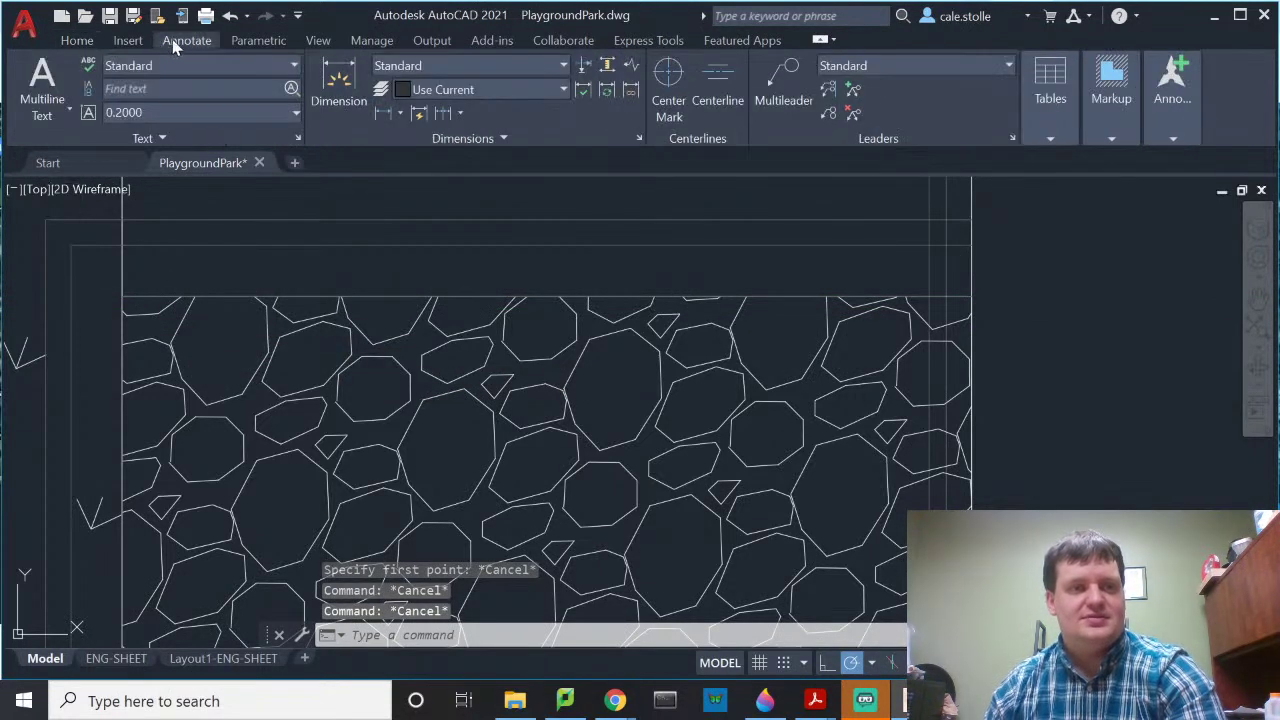
click(339, 85)
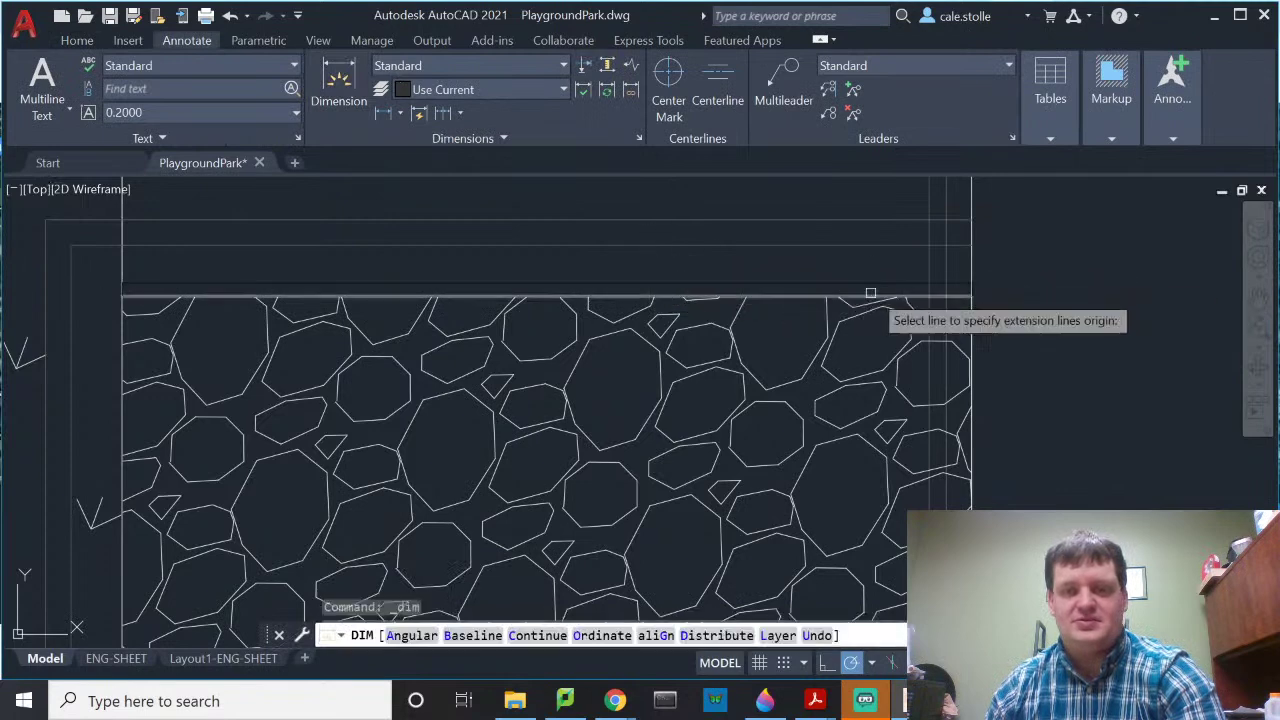
click(931, 276)
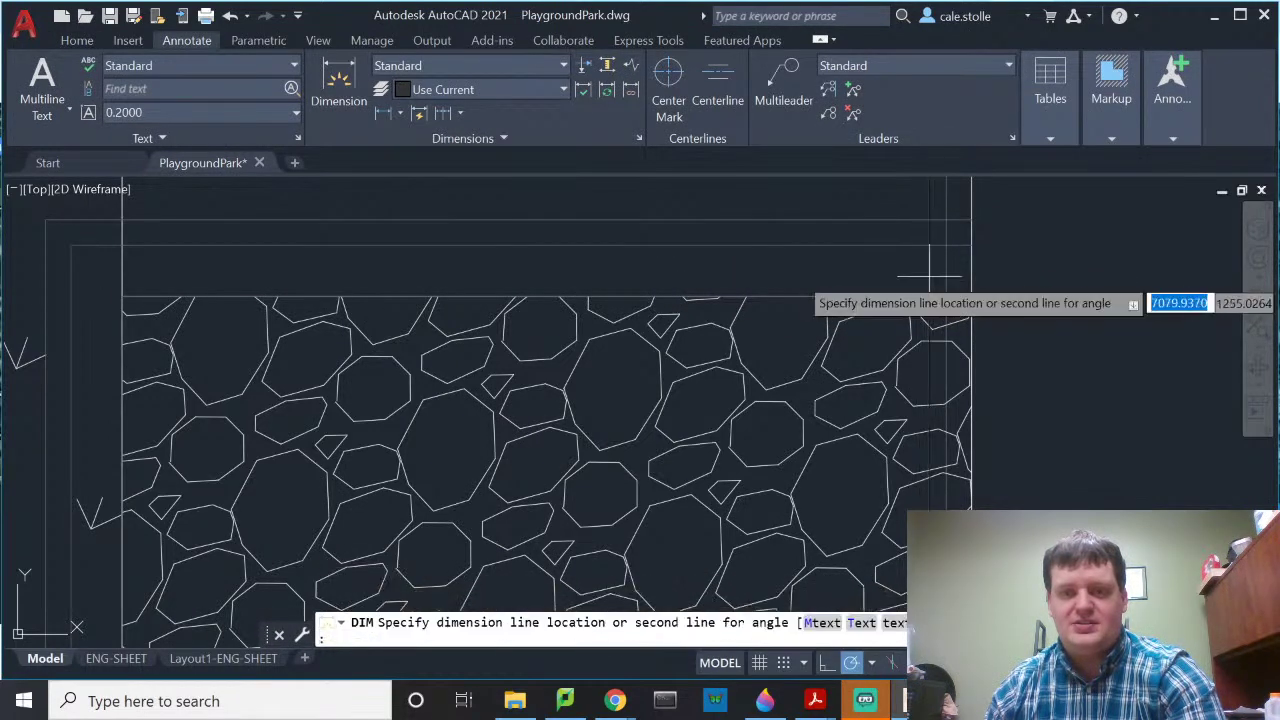
click(128, 270)
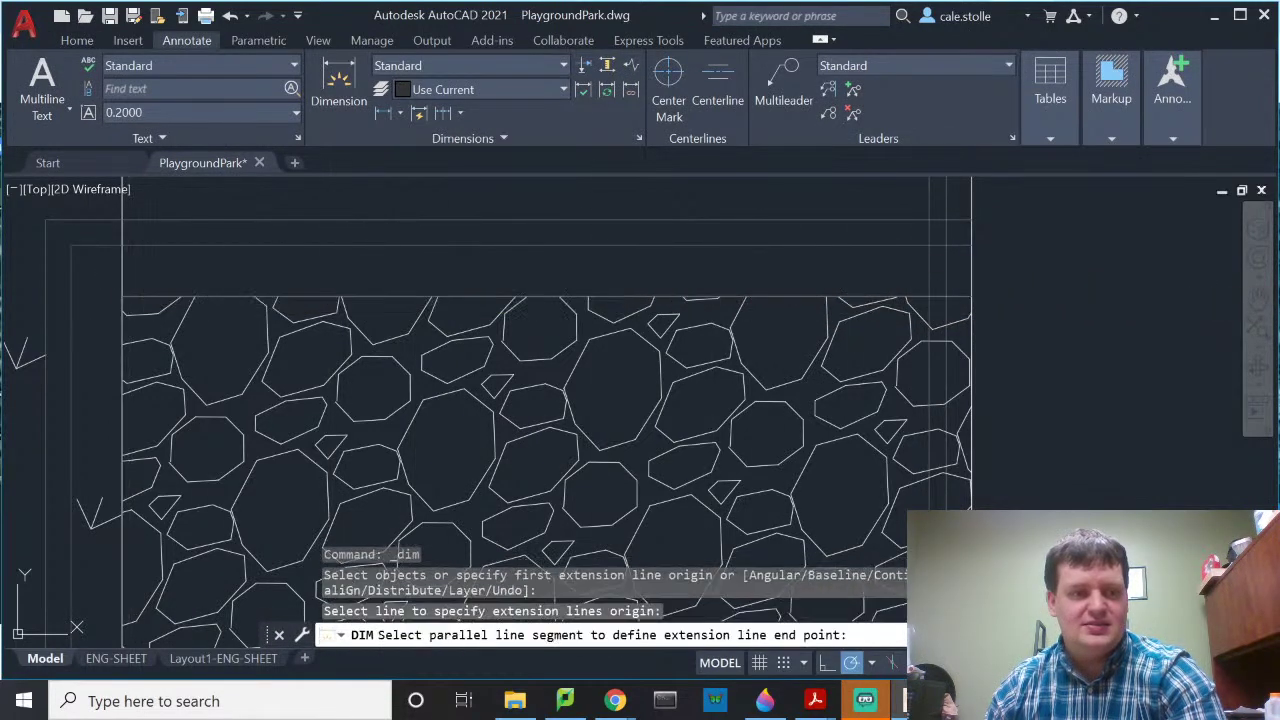
click(121, 272)
click(309, 268)
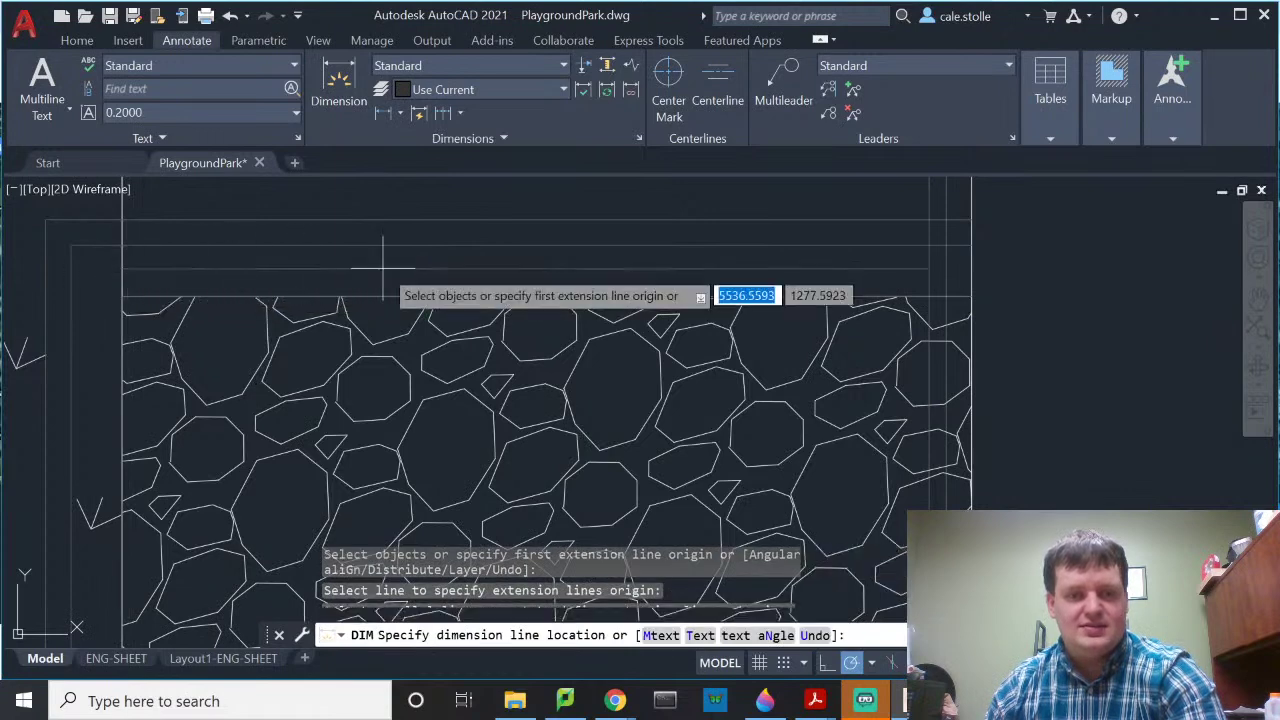
text(c)
key(Return)
key(Escape)
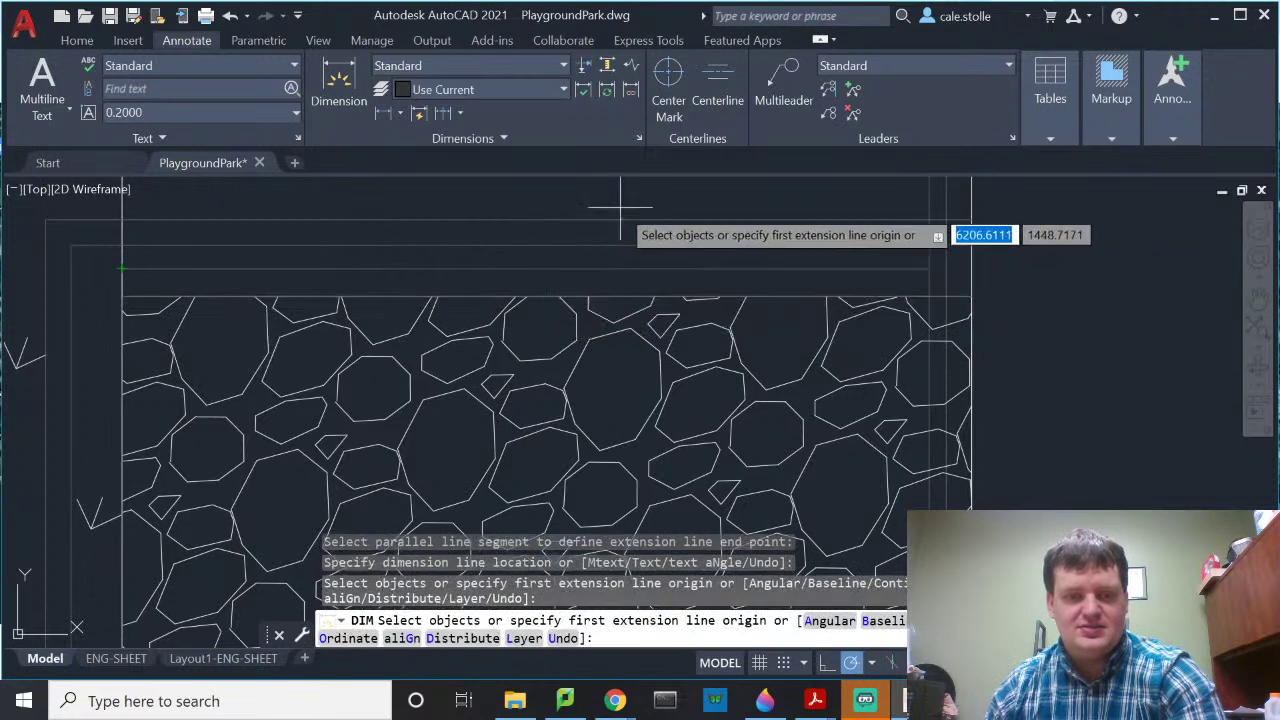
key(Return)
key(Escape)
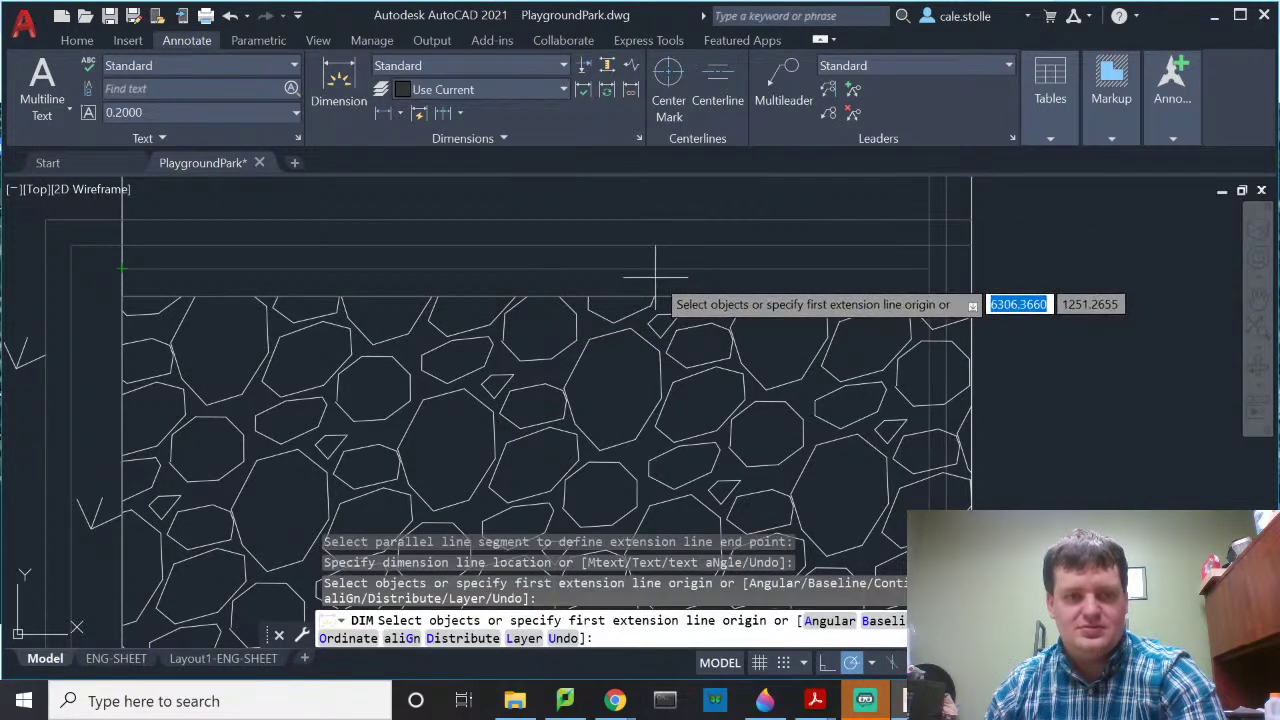
text(c)
key(Return)
key(Escape)
key(Escape)
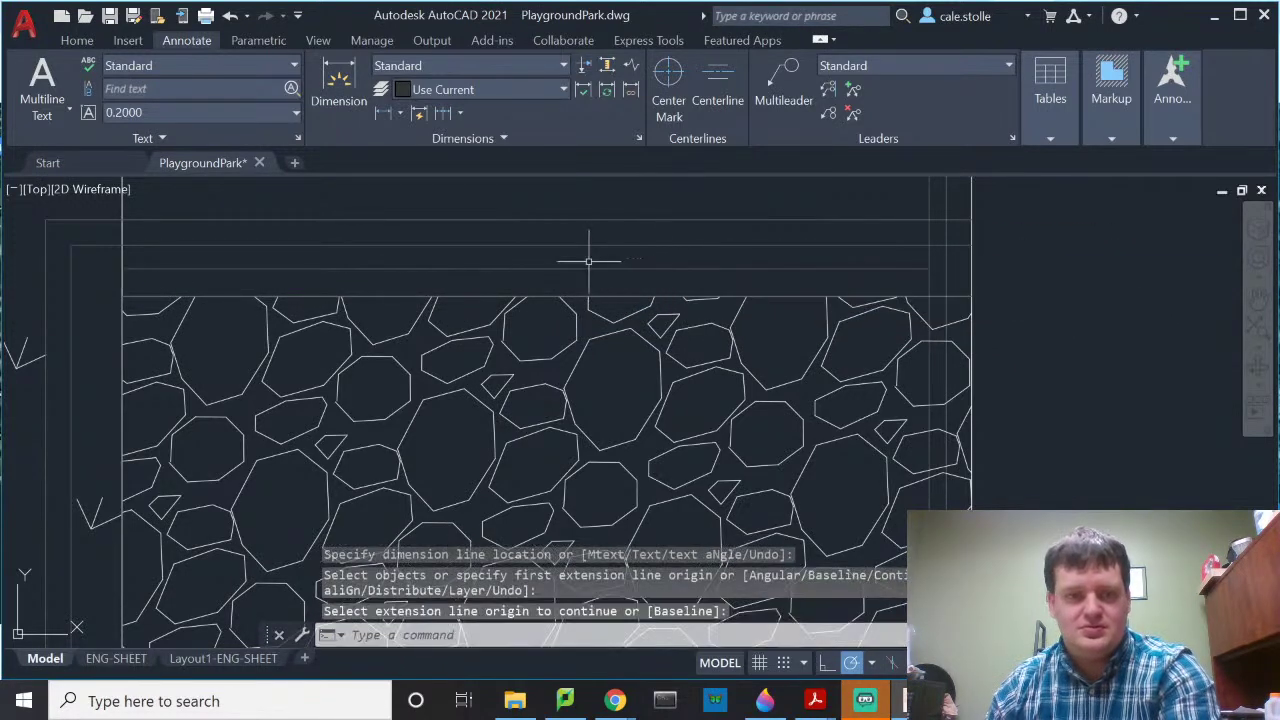
Step: Erase the old 190' dimension line
scroll(550, 262, up, 5)
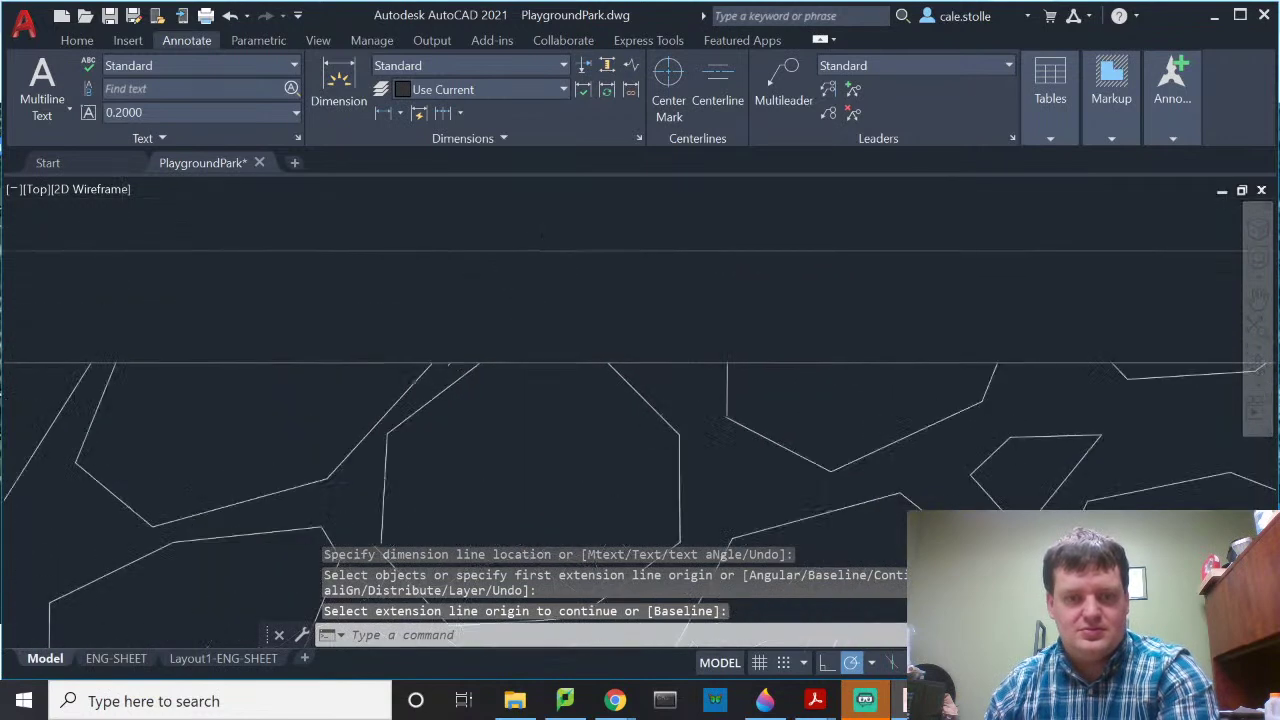
scroll(557, 229, up, 2)
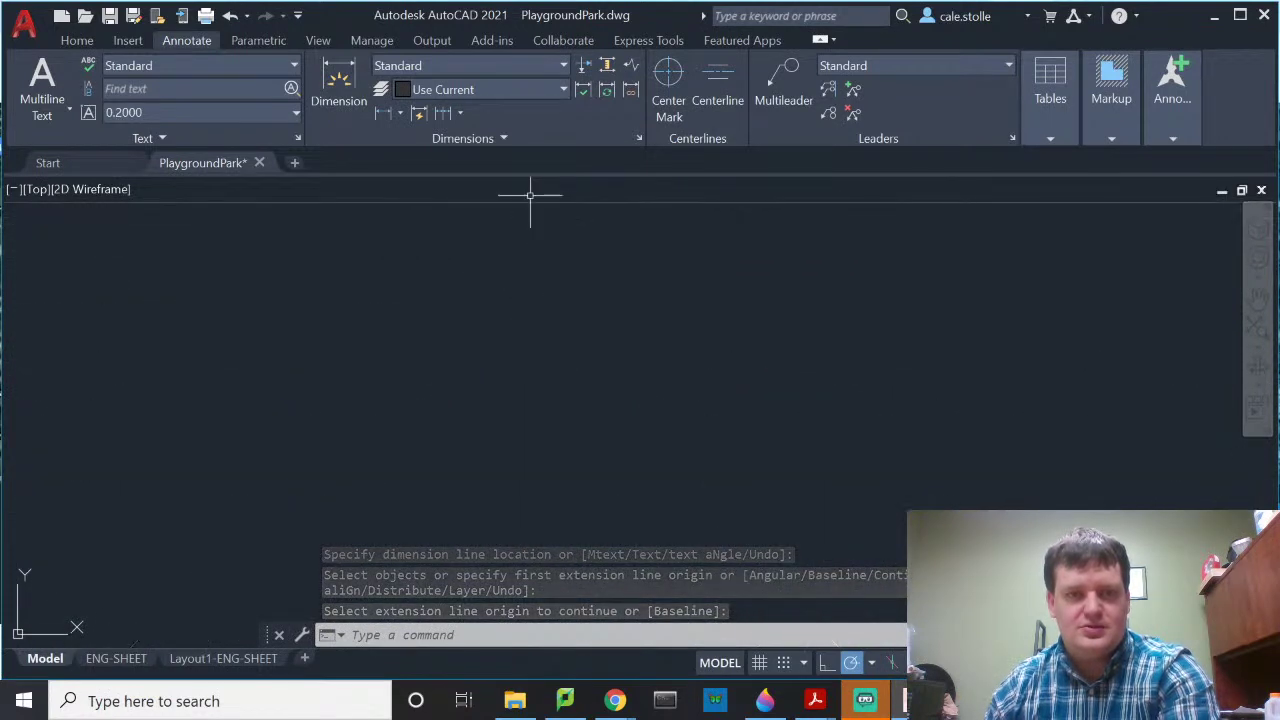
scroll(528, 197, up, 2)
scroll(528, 200, up, 2)
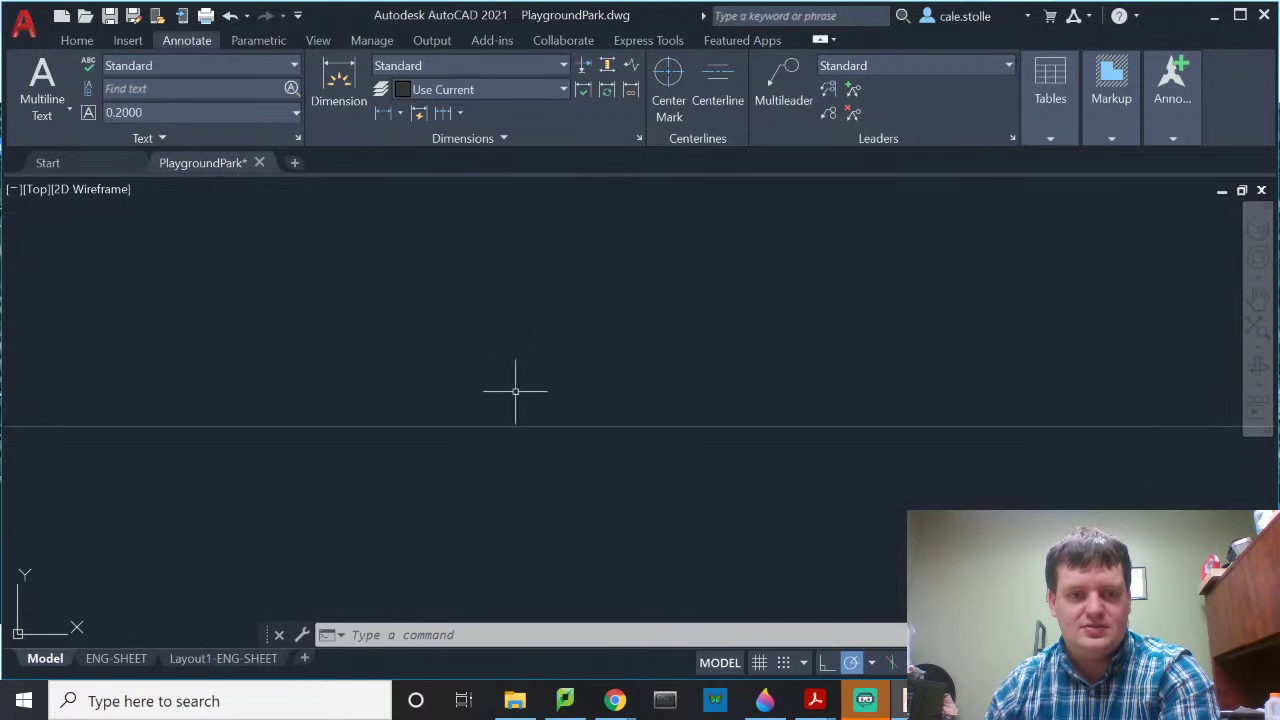
scroll(540, 374, down, 5)
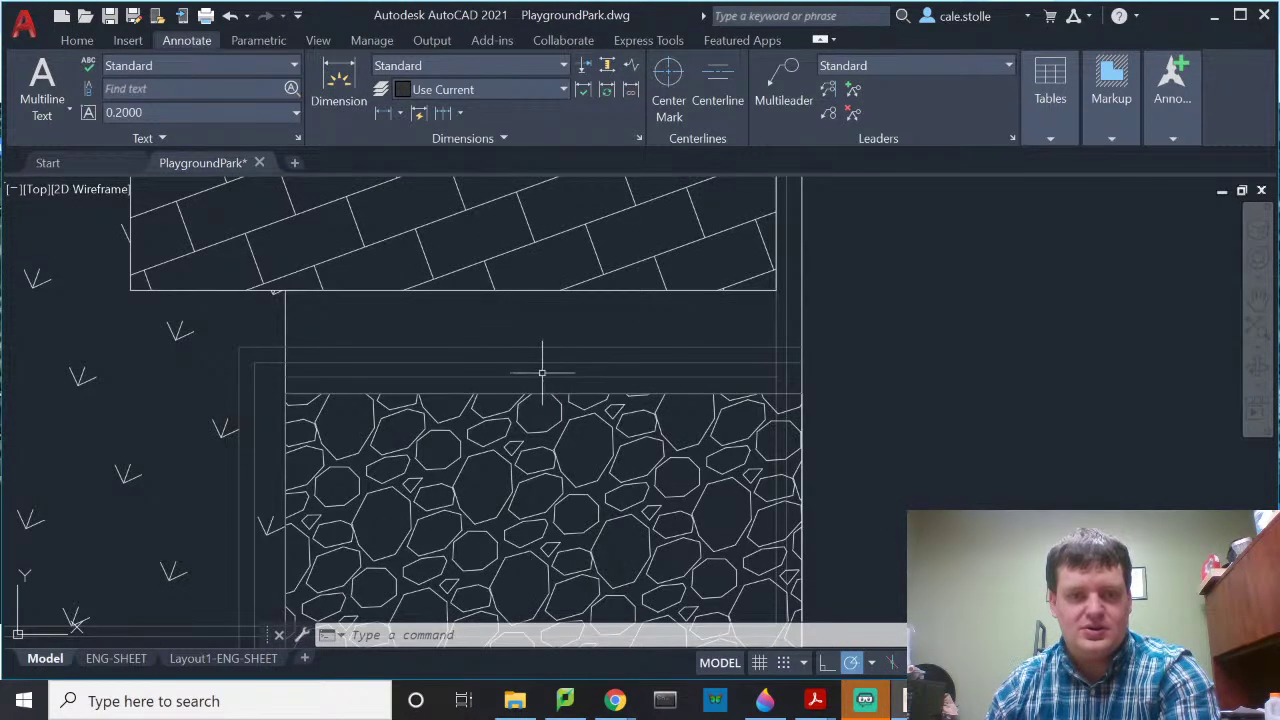
scroll(540, 376, up, 5)
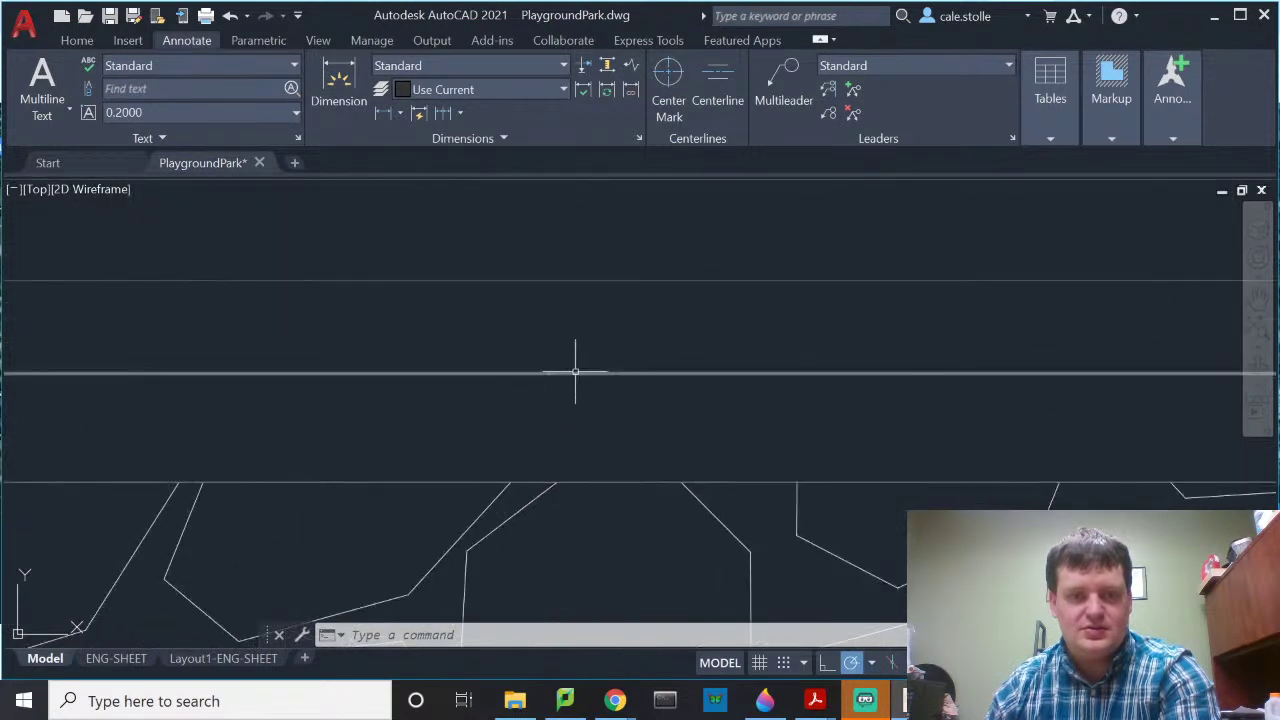
scroll(538, 375, up, 3)
scroll(330, 377, up, 4)
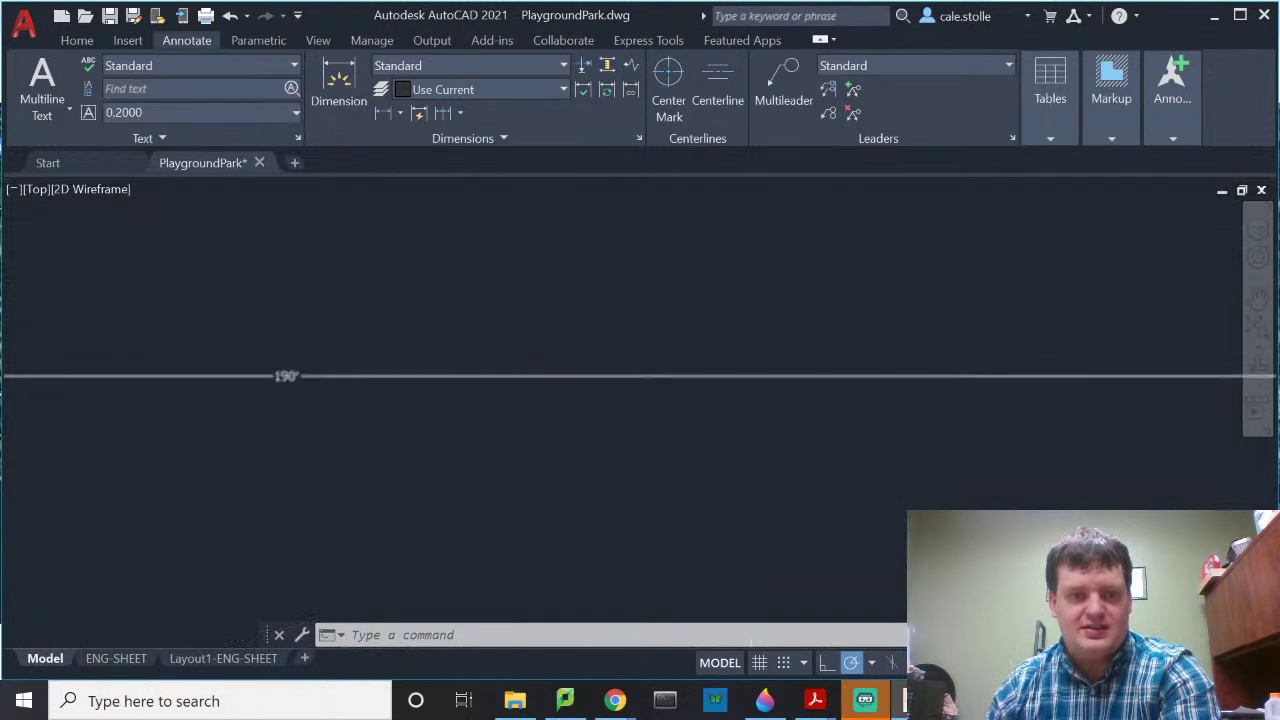
click(206, 366)
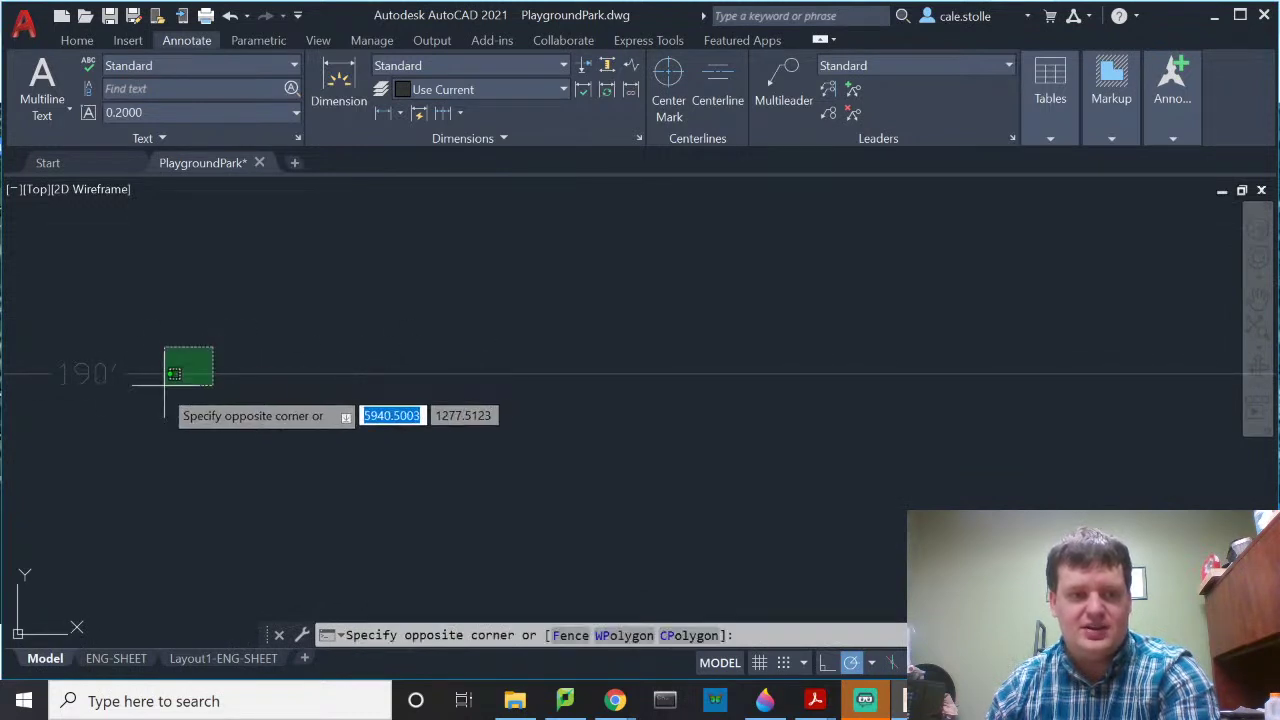
click(165, 390)
key(Delete)
Step: Check the ENG-SHEET layout, then return to Model space
scroll(420, 320, down, 5)
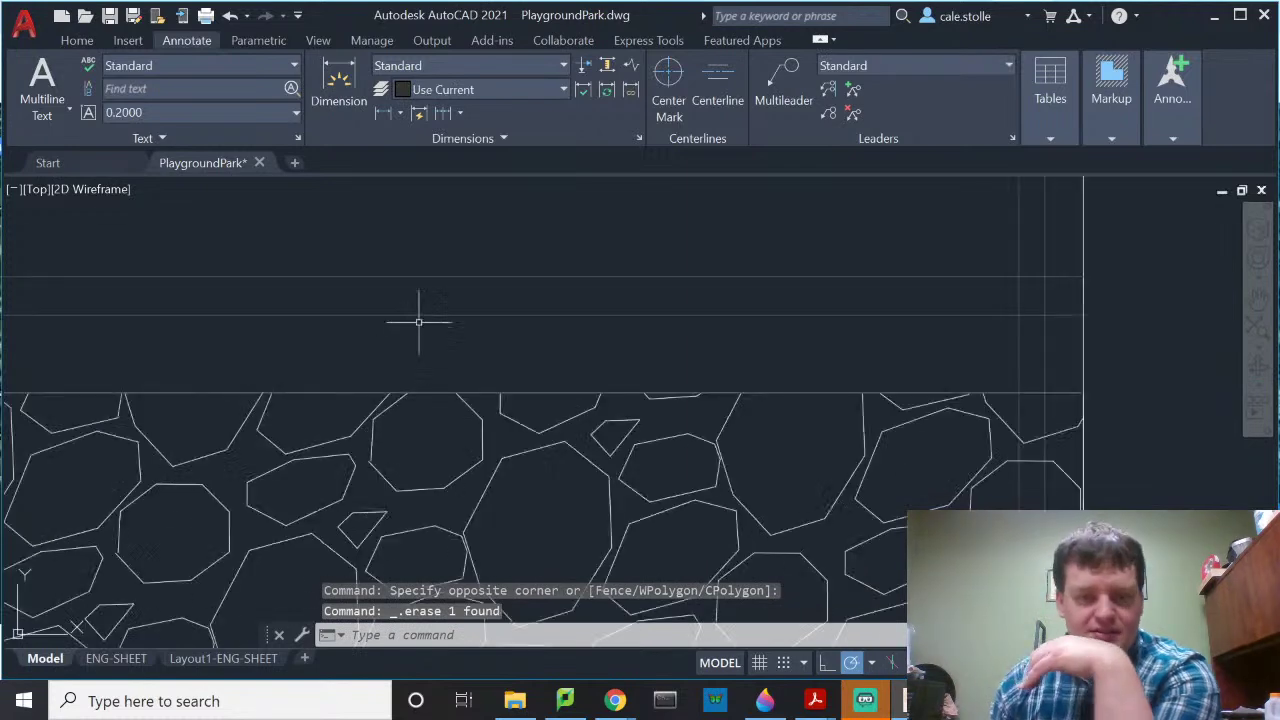
click(116, 658)
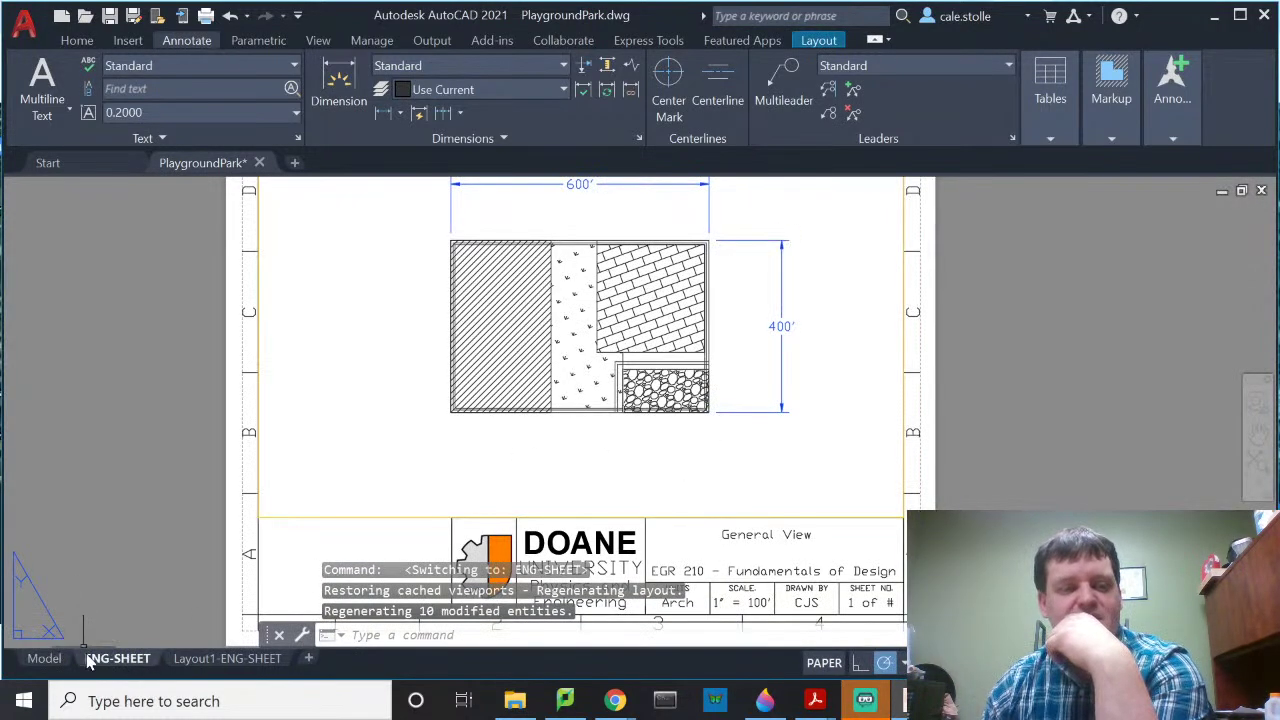
click(44, 658)
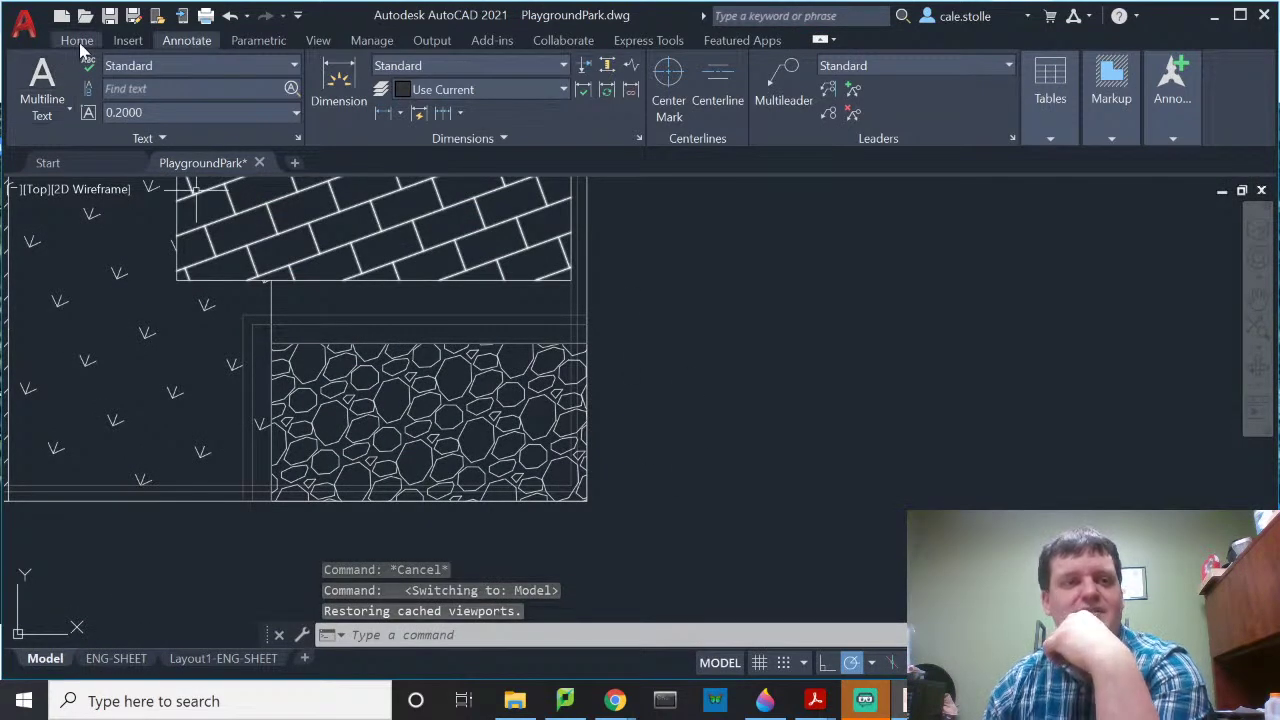
Step: Start a new DRAFTING dimension style, then abandon that first attempt
click(638, 139)
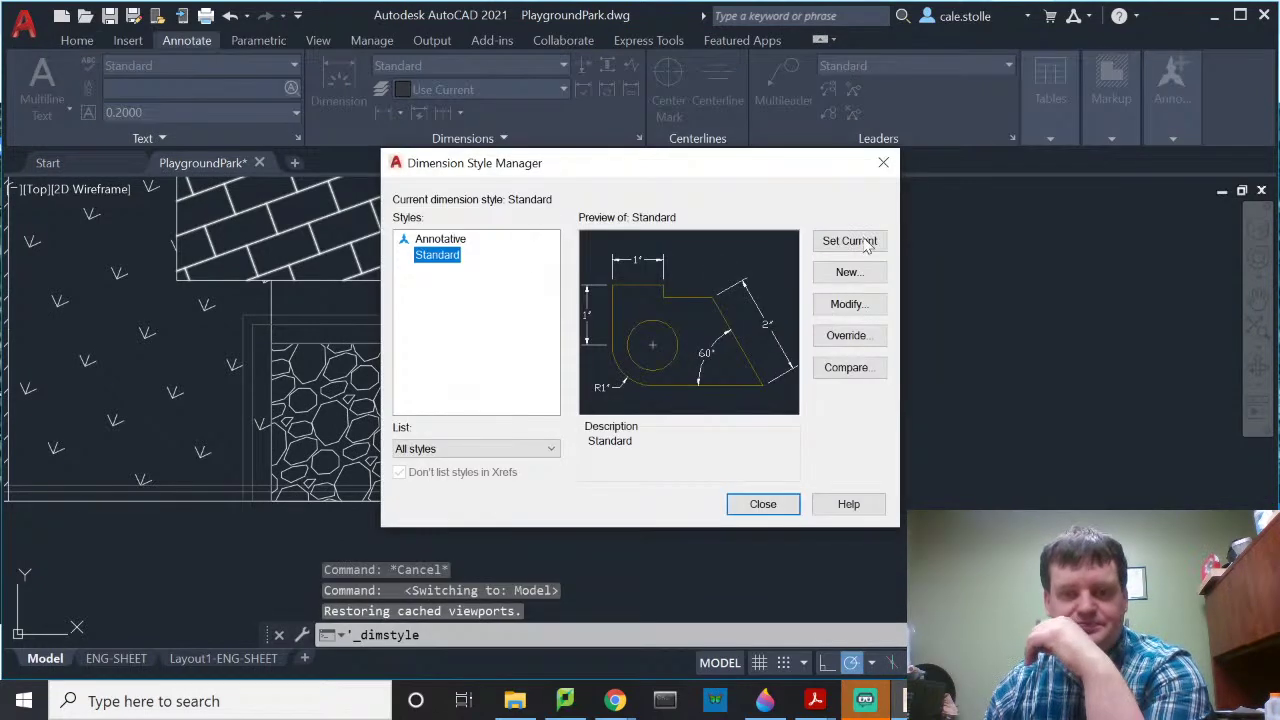
click(848, 272)
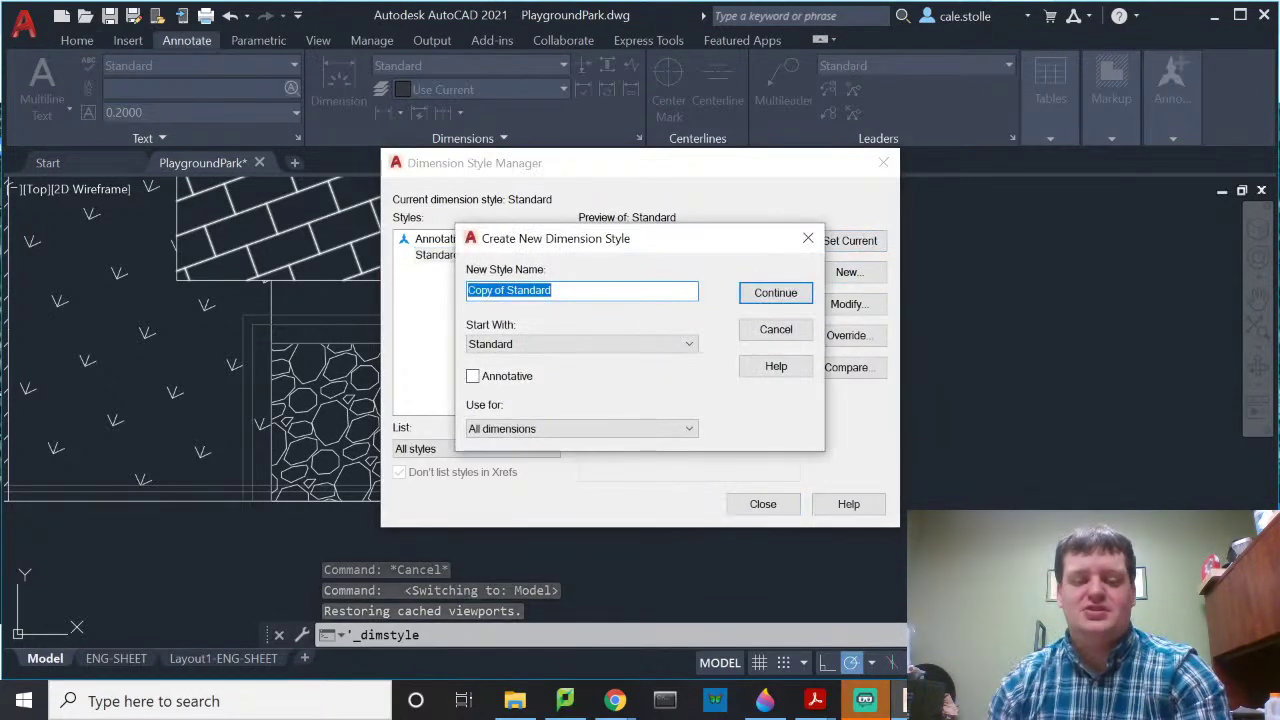
text(DRAFTING)
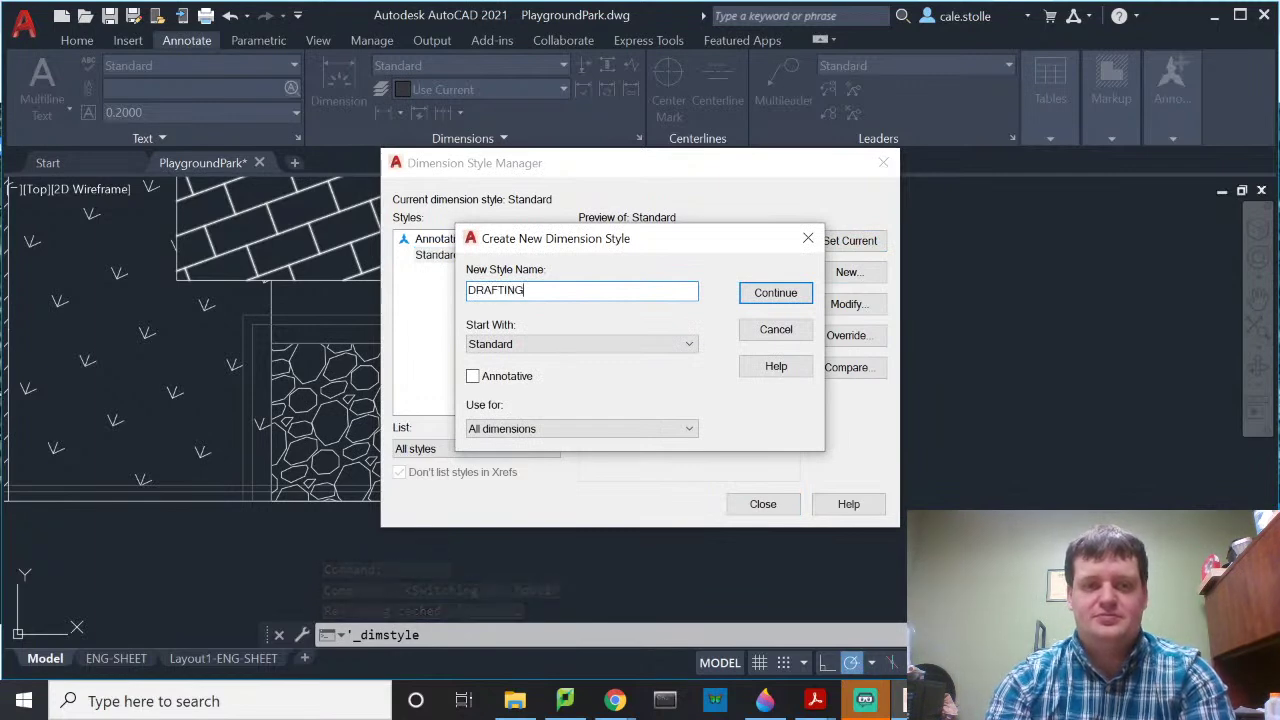
key(Return)
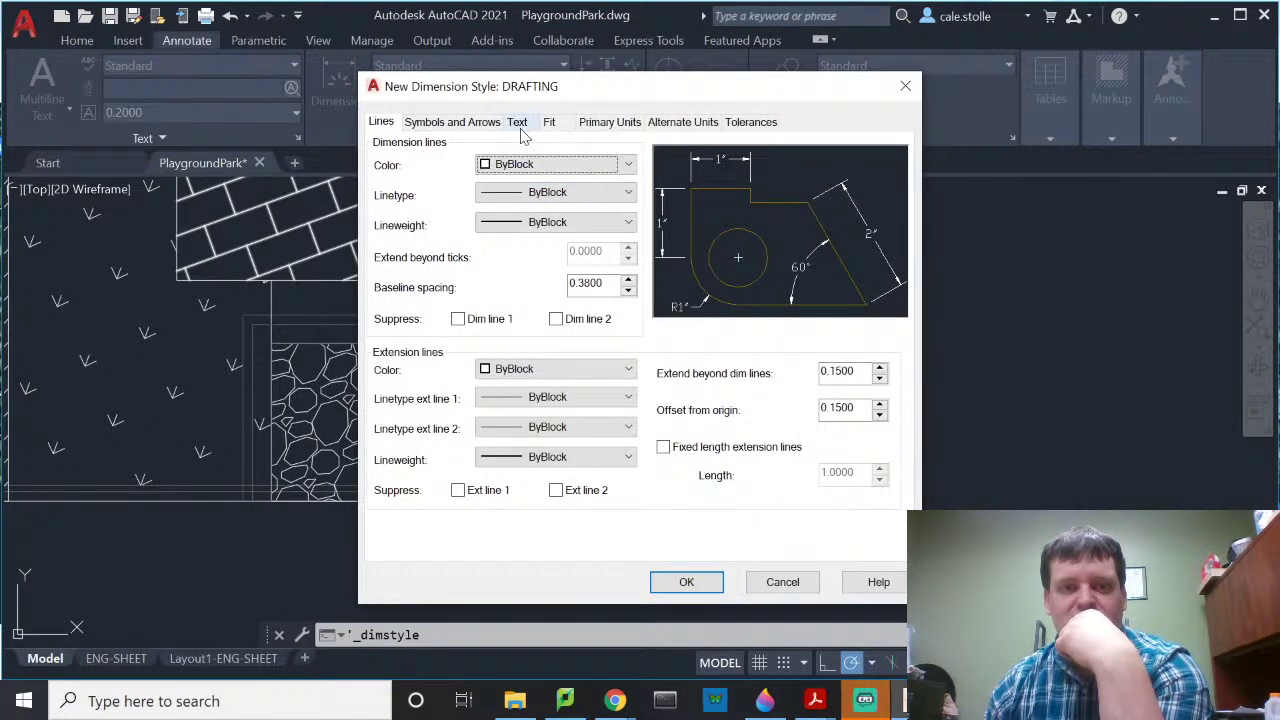
click(785, 581)
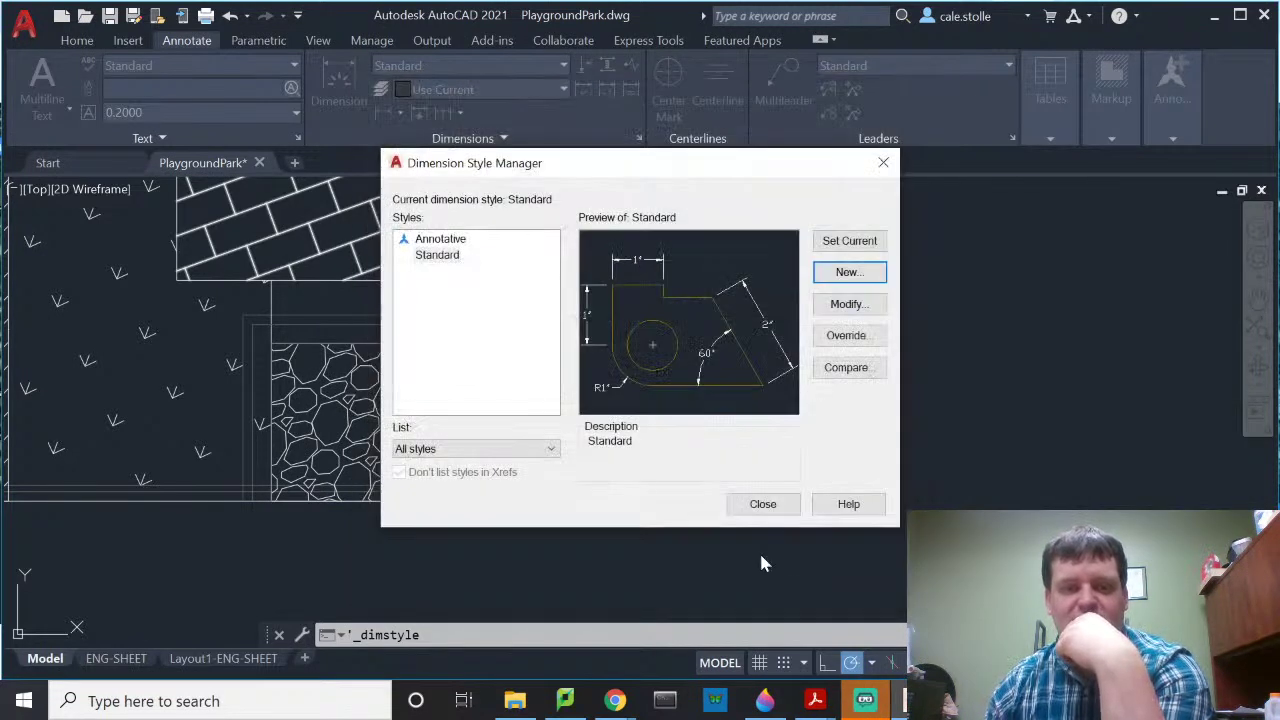
right_click(448, 258)
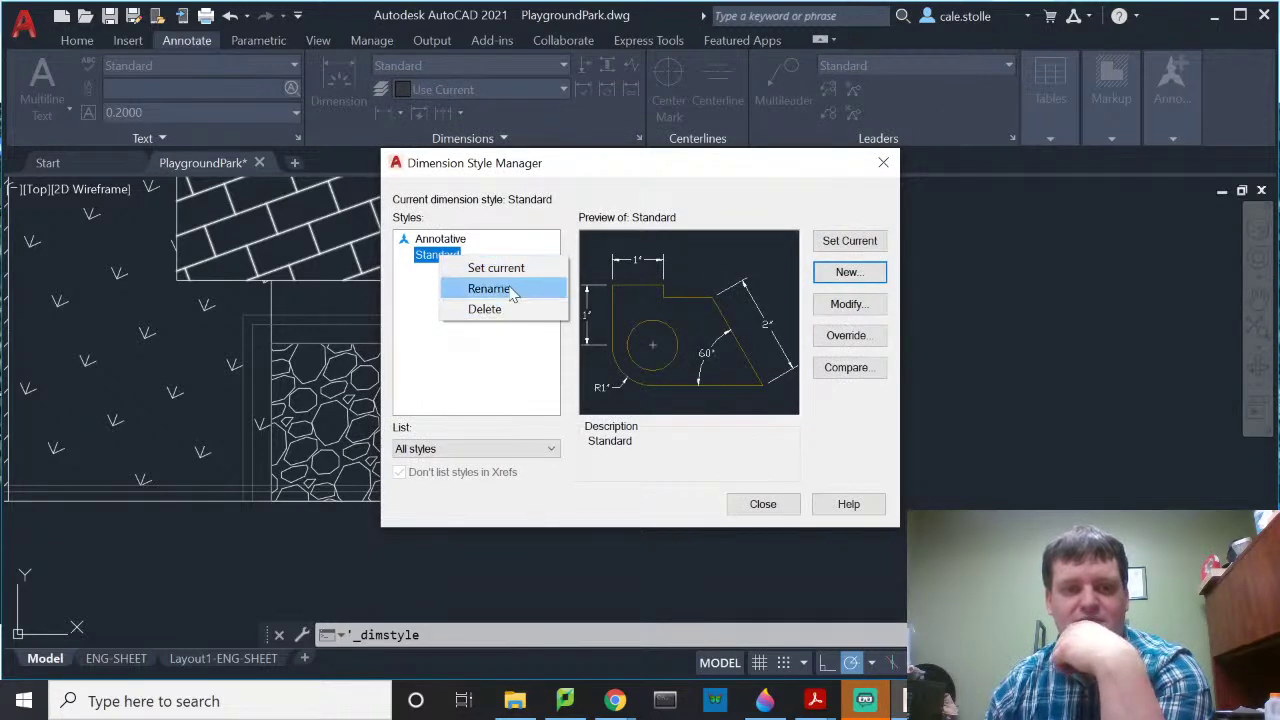
click(450, 362)
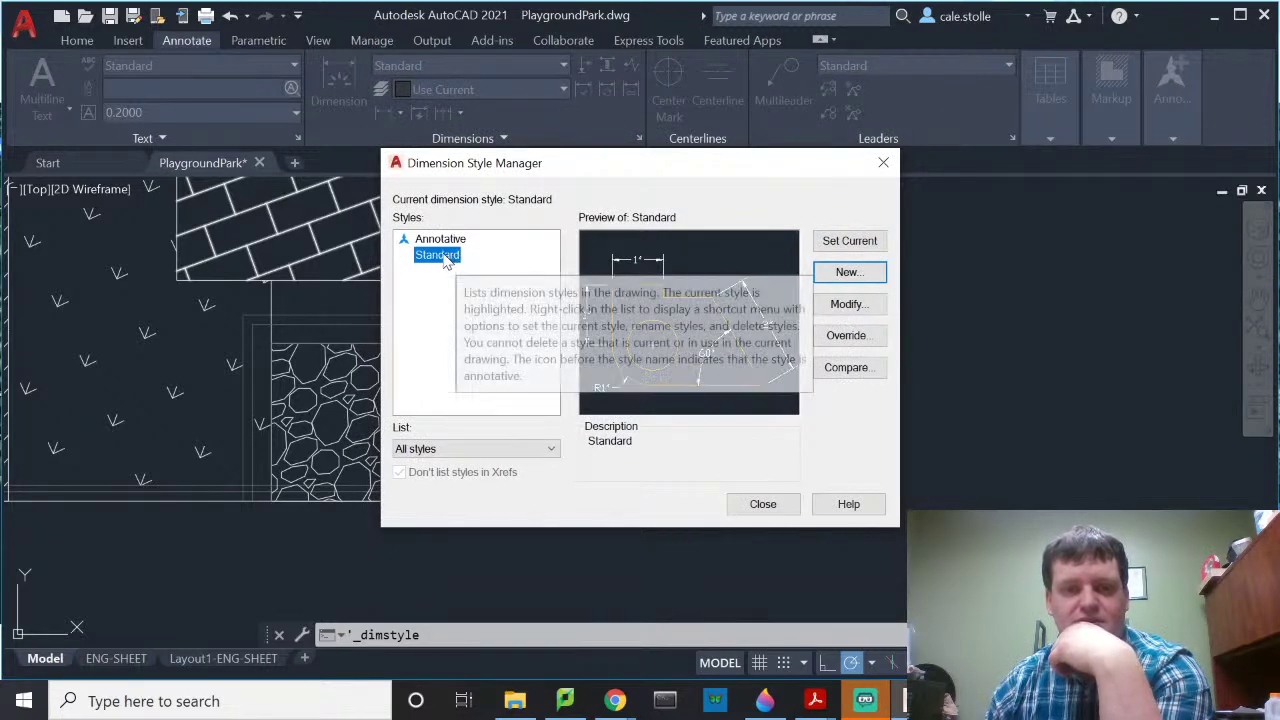
Step: Create the DRAFTING style again with Fit overall scale 300 and close the manager
click(866, 276)
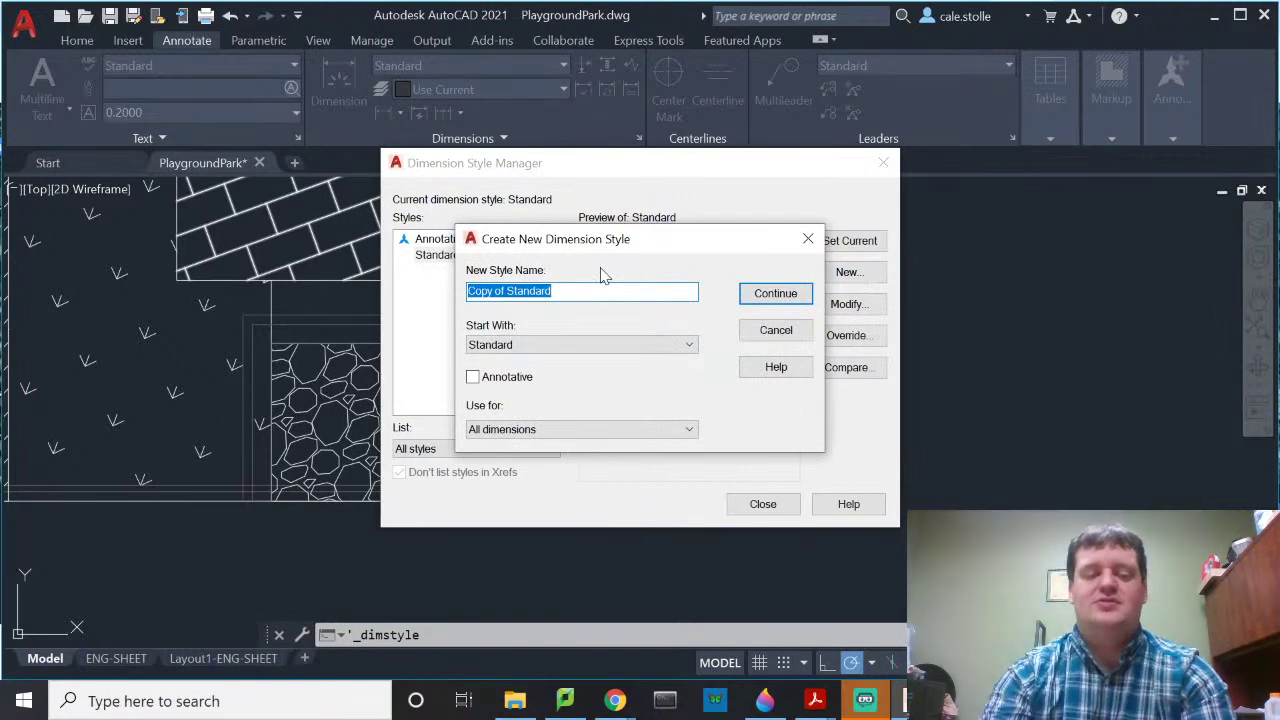
text(Draf)
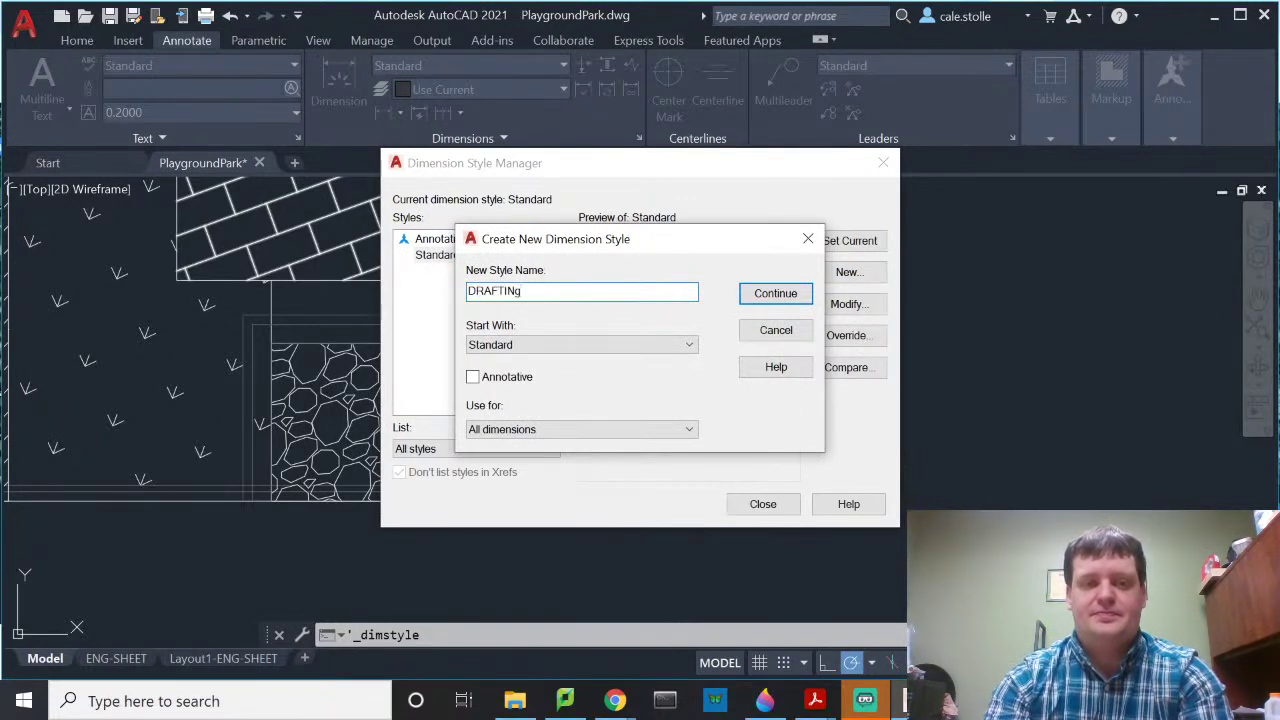
key(Escape)
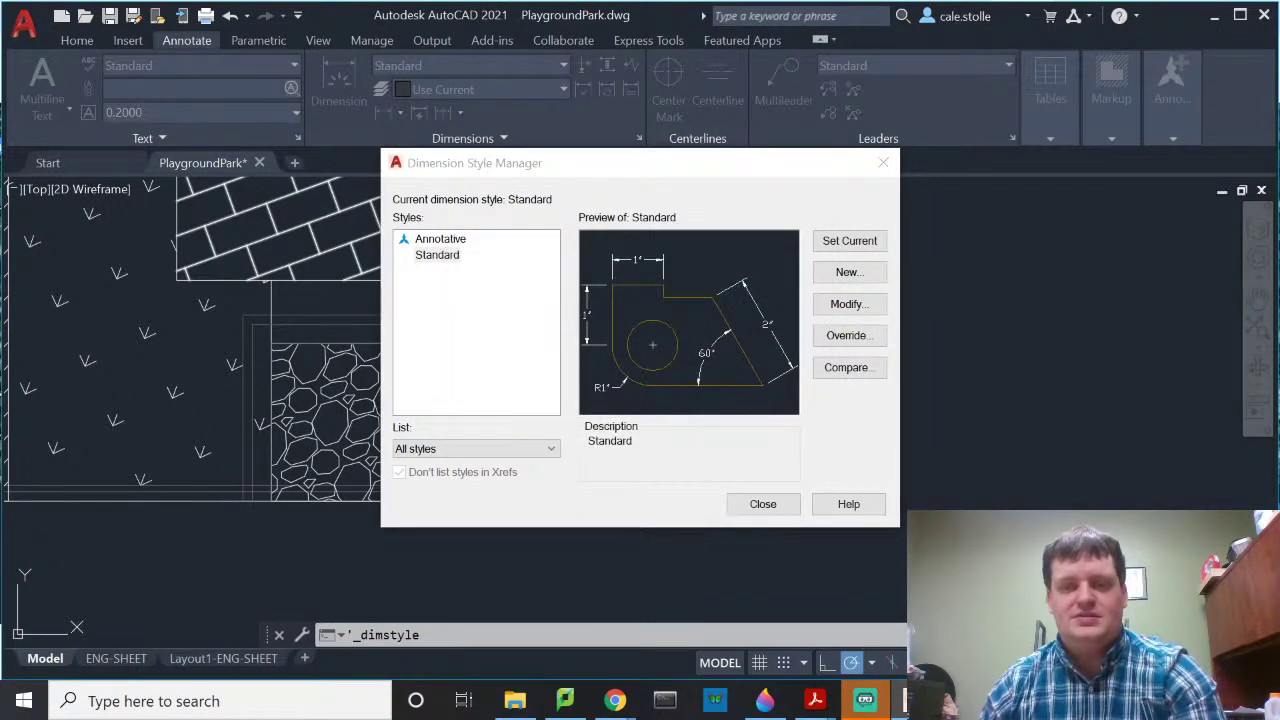
click(551, 122)
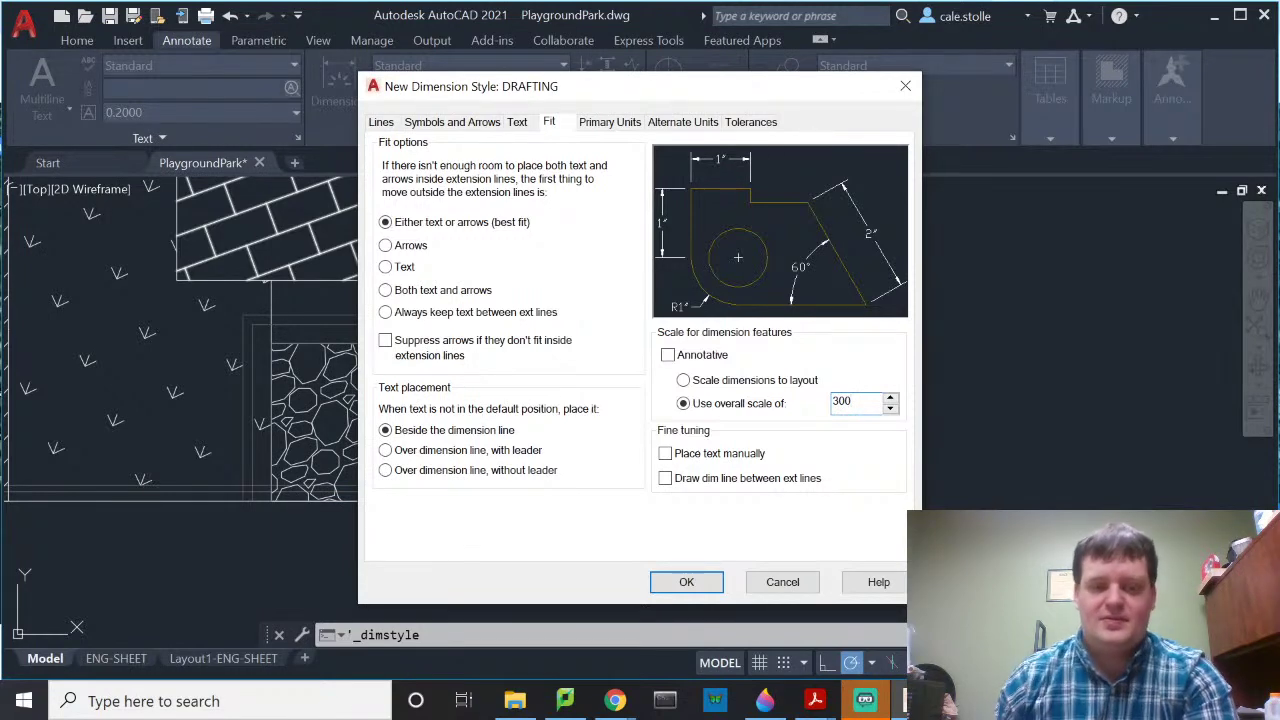
click(686, 582)
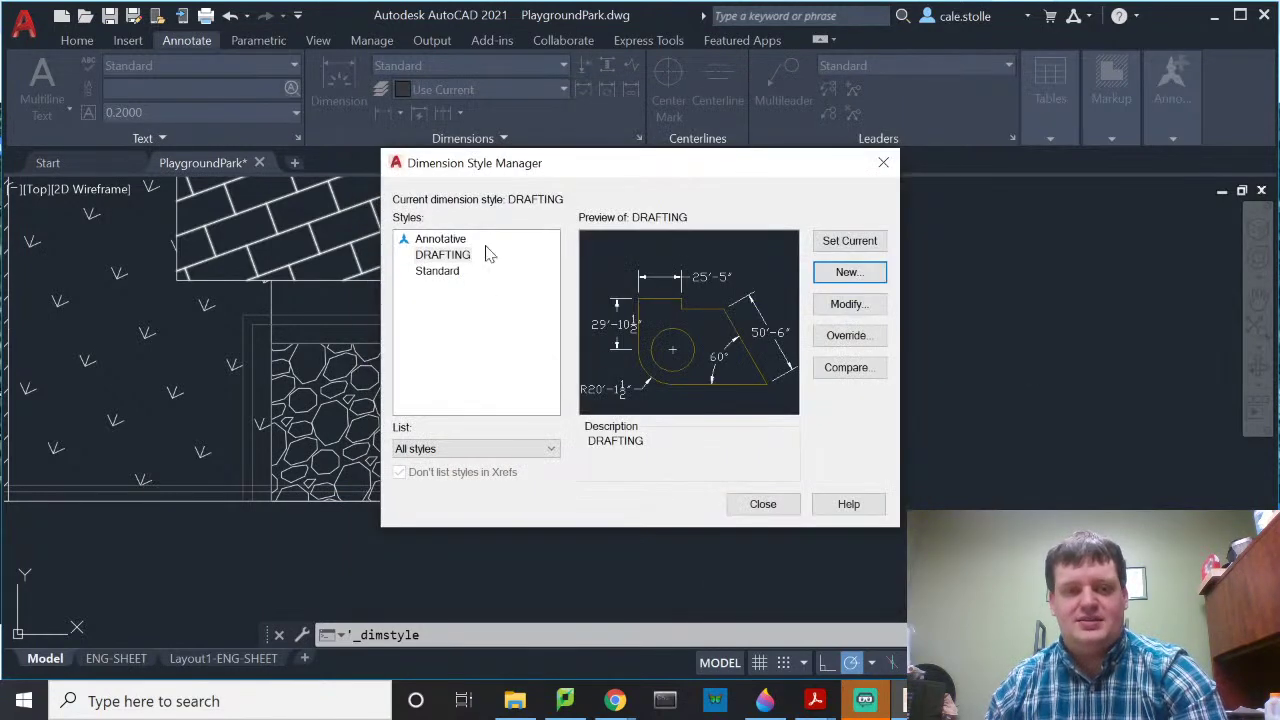
click(763, 504)
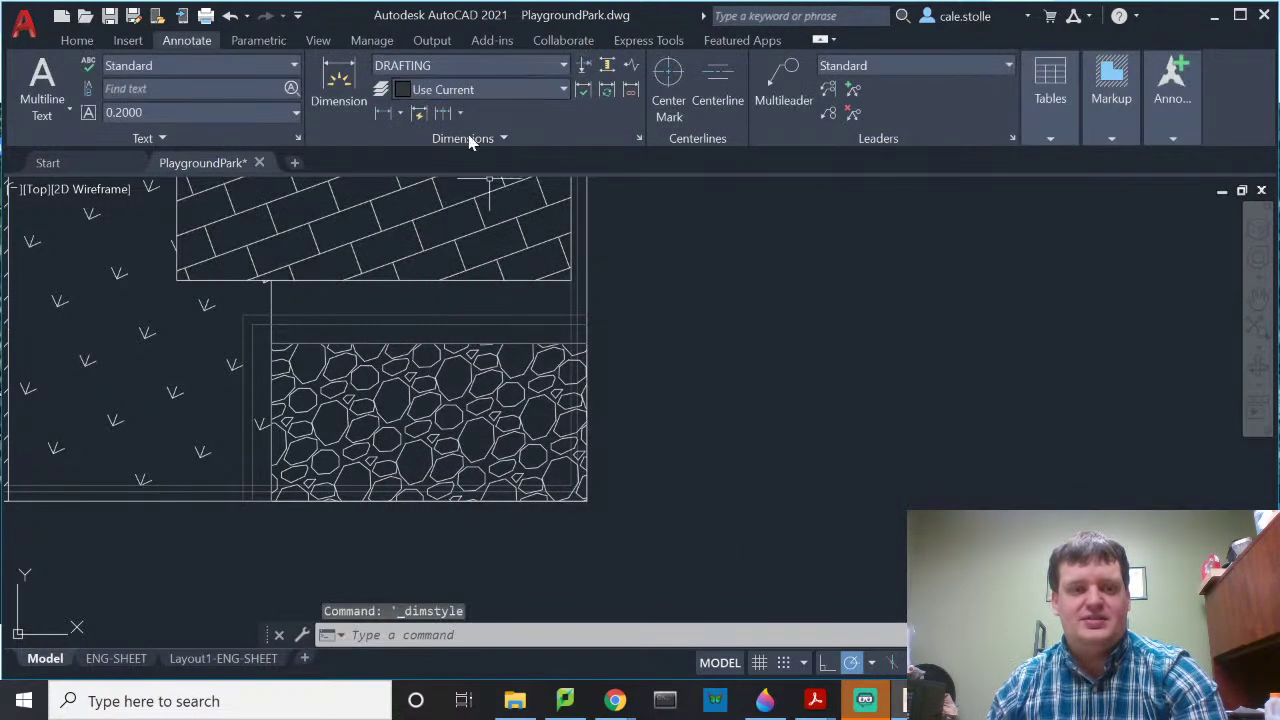
Step: Dimension the 190' gap between the brick and stone-paved edges
click(330, 72)
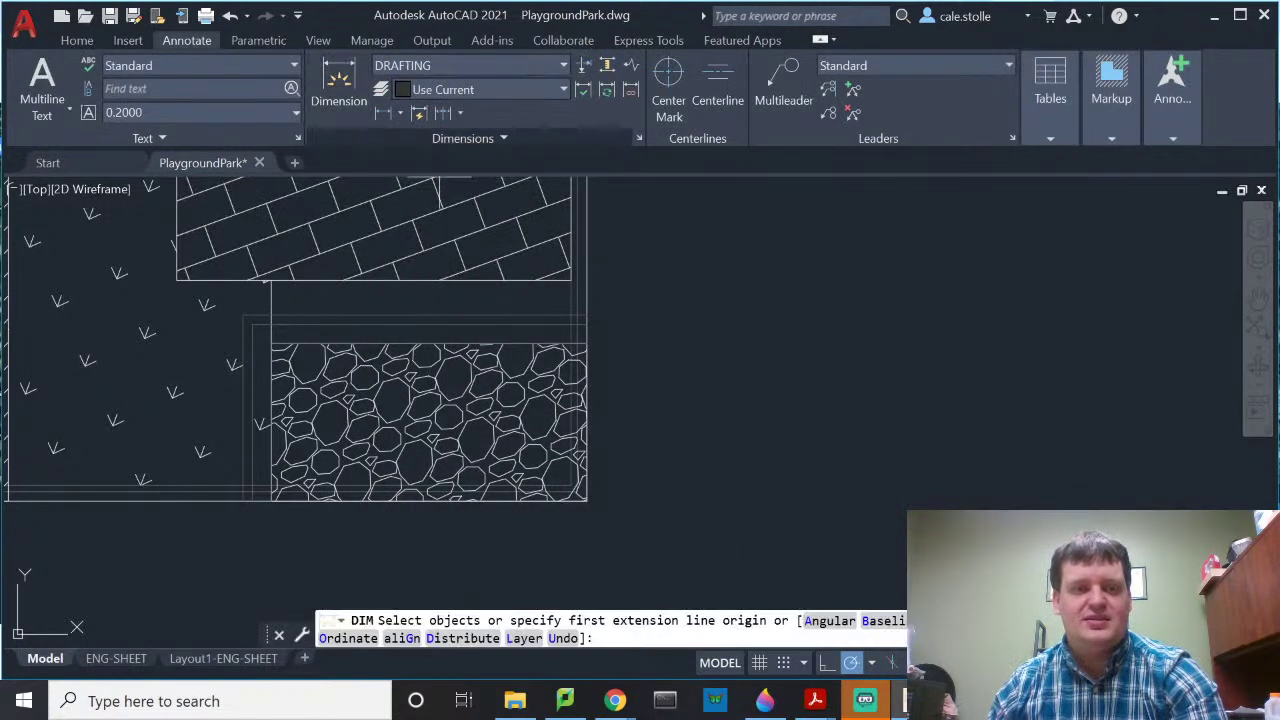
click(266, 292)
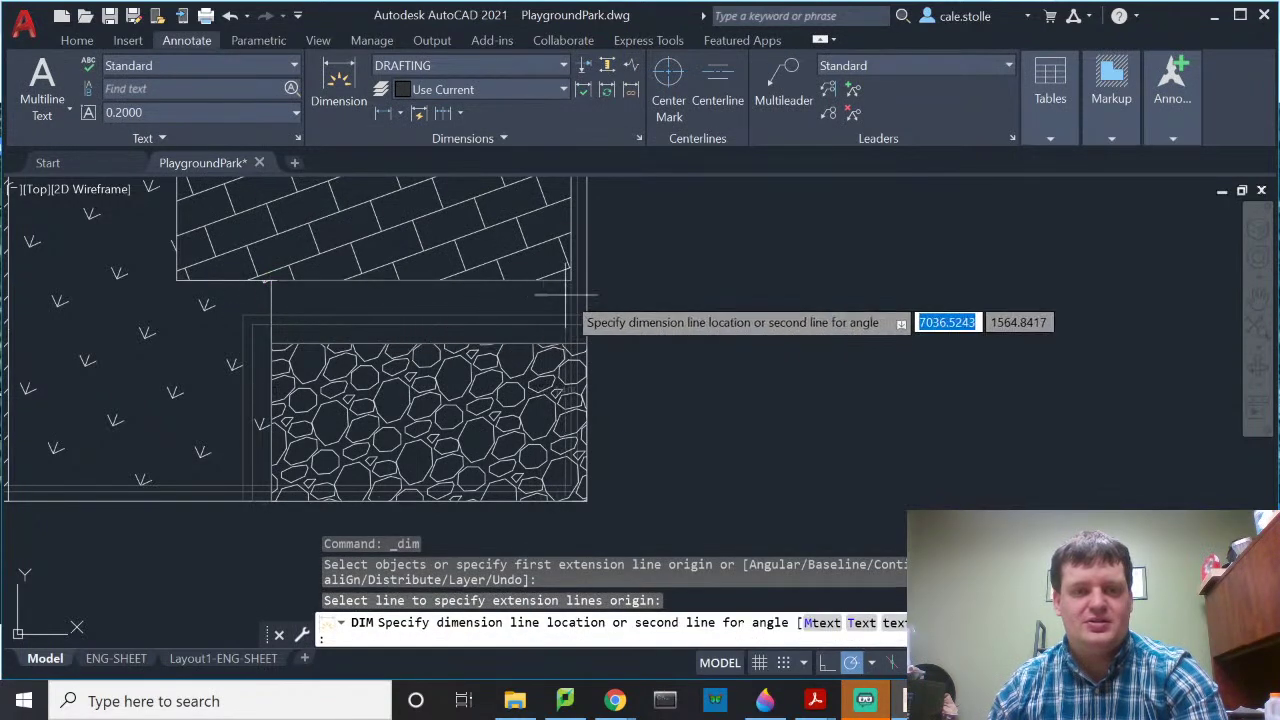
click(572, 292)
click(537, 296)
click(497, 298)
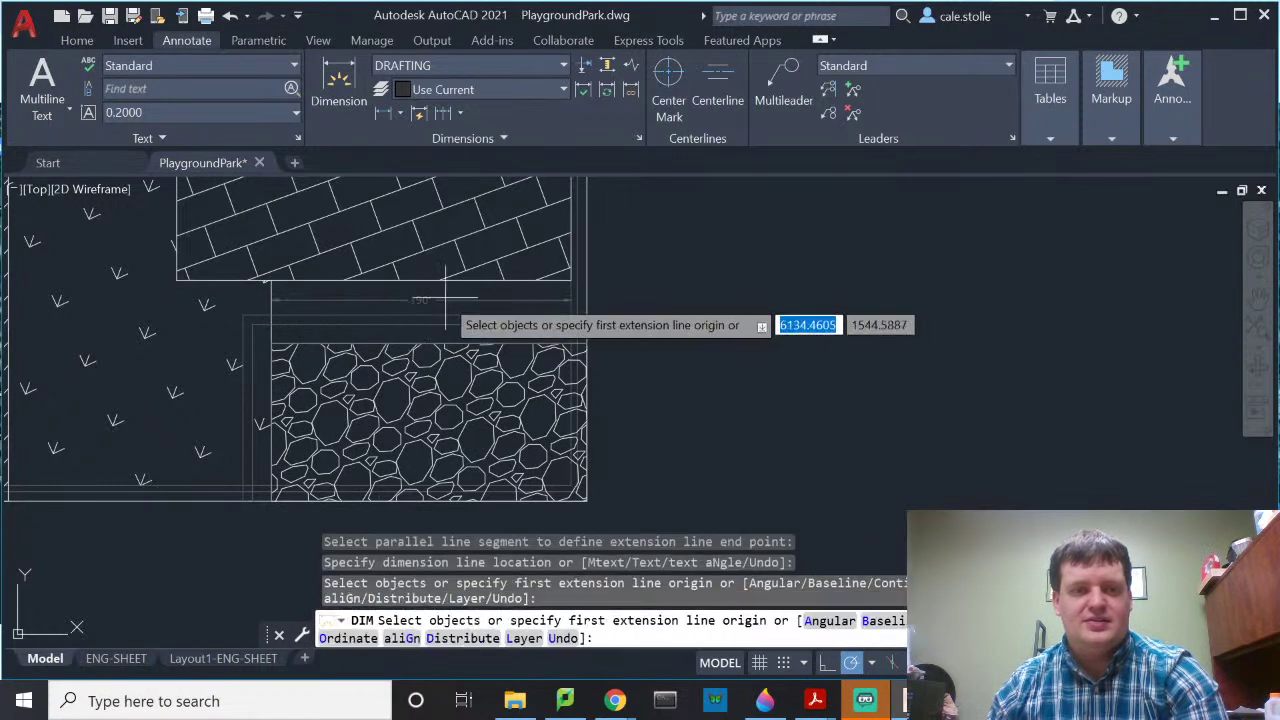
click(364, 299)
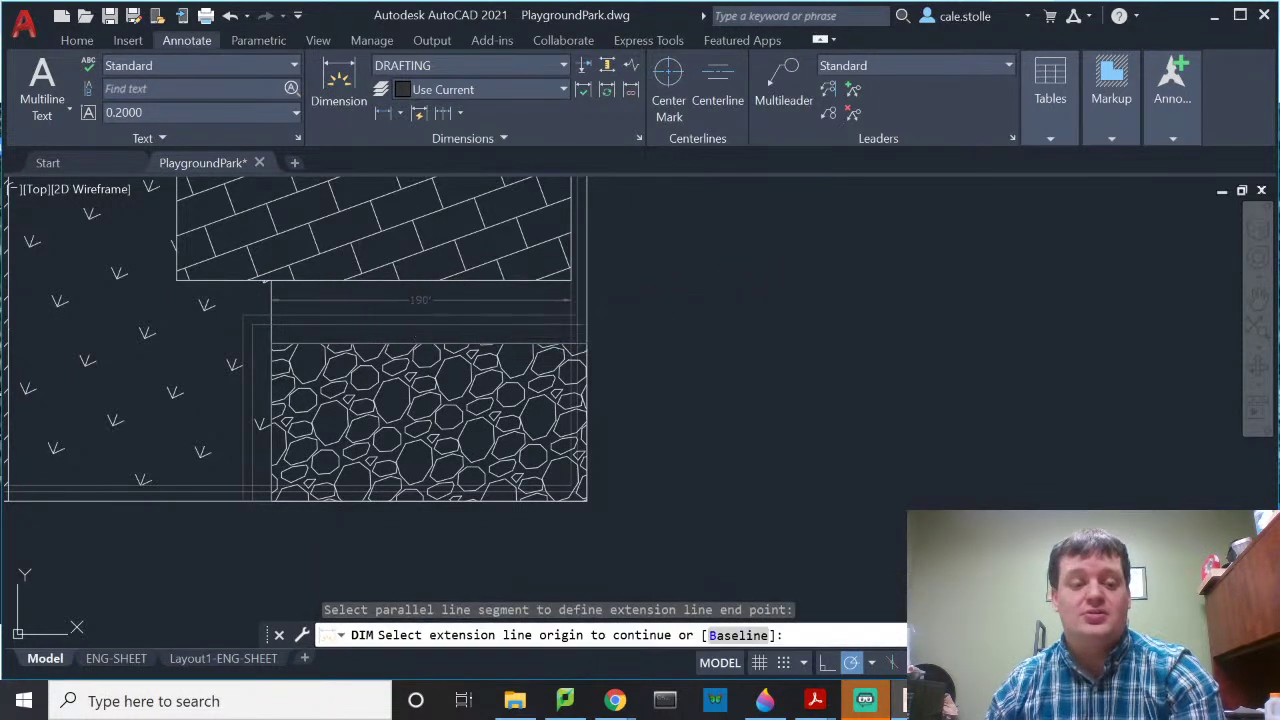
key(Escape)
key(Escape)
Step: Pan and zoom to inspect the whole 190' dimension, selecting it briefly
scroll(421, 297, up, 2)
scroll(421, 297, up, 2)
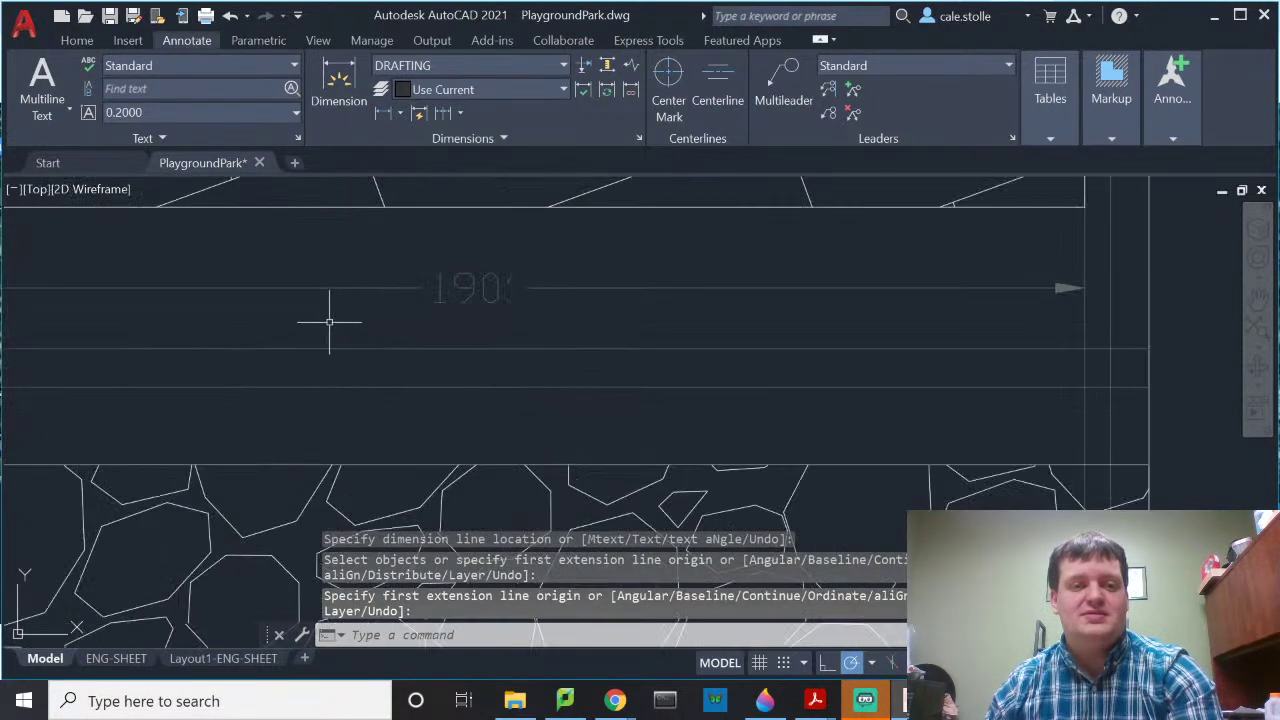
middle_drag(334, 320, 563, 340)
scroll(625, 321, down, 1)
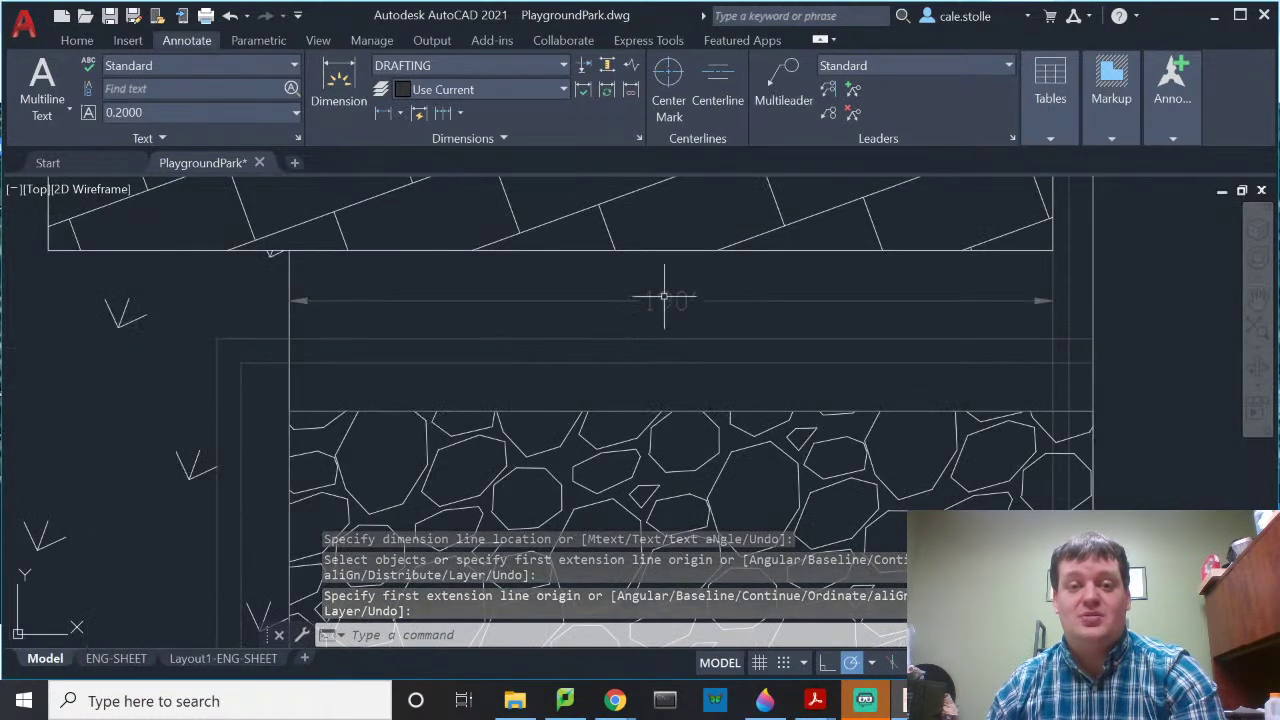
click(735, 310)
click(700, 281)
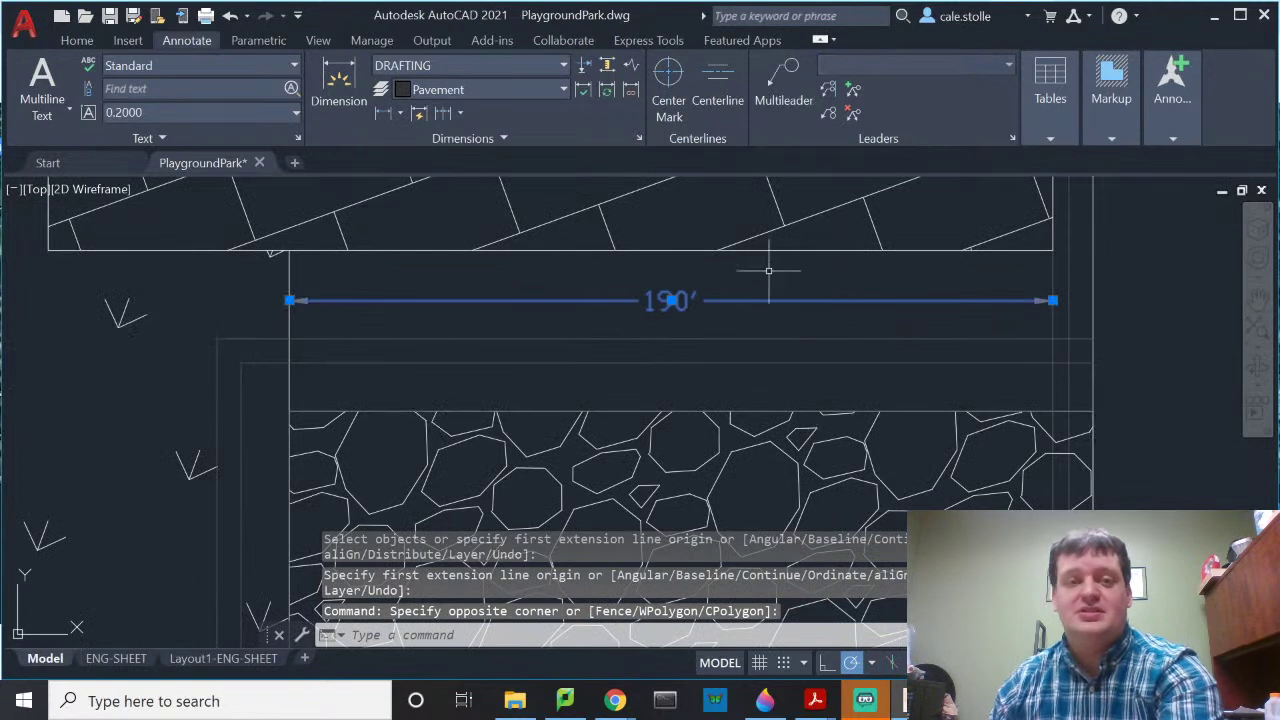
key(Escape)
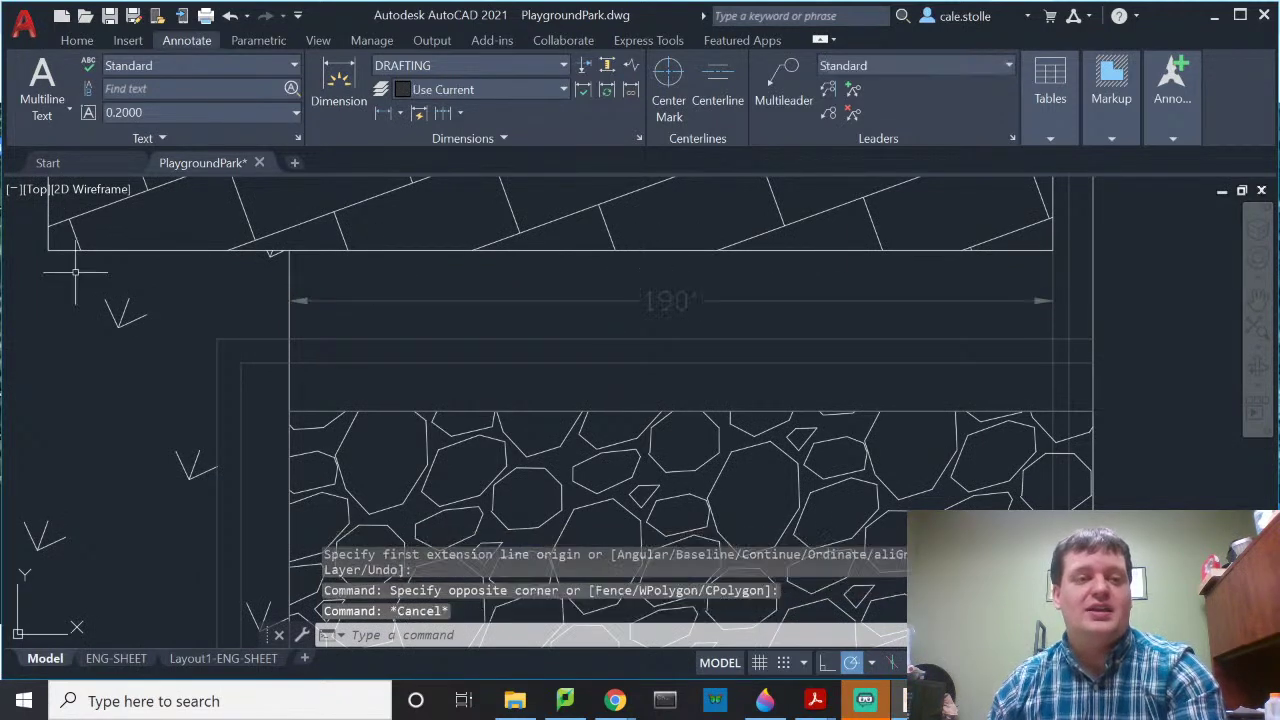
click(74, 42)
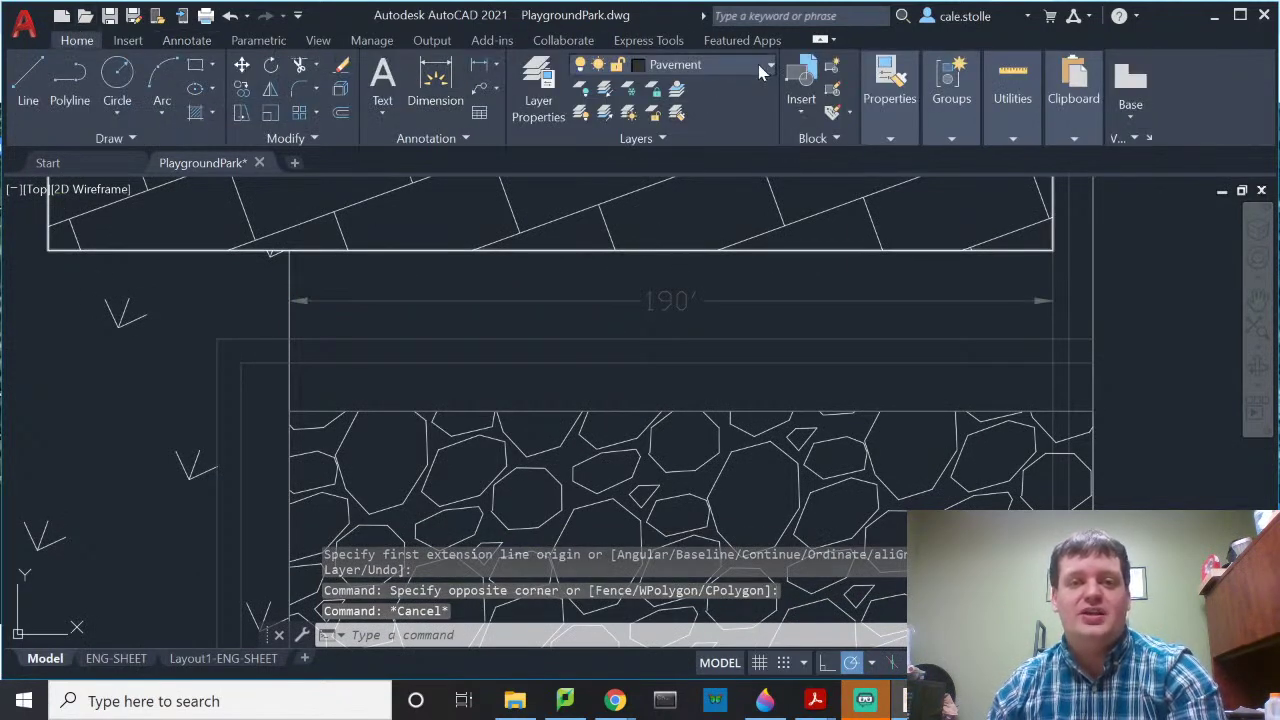
Step: Create a CONSTRUCTION layer with colour 40 and close the Layer Properties Manager
click(537, 91)
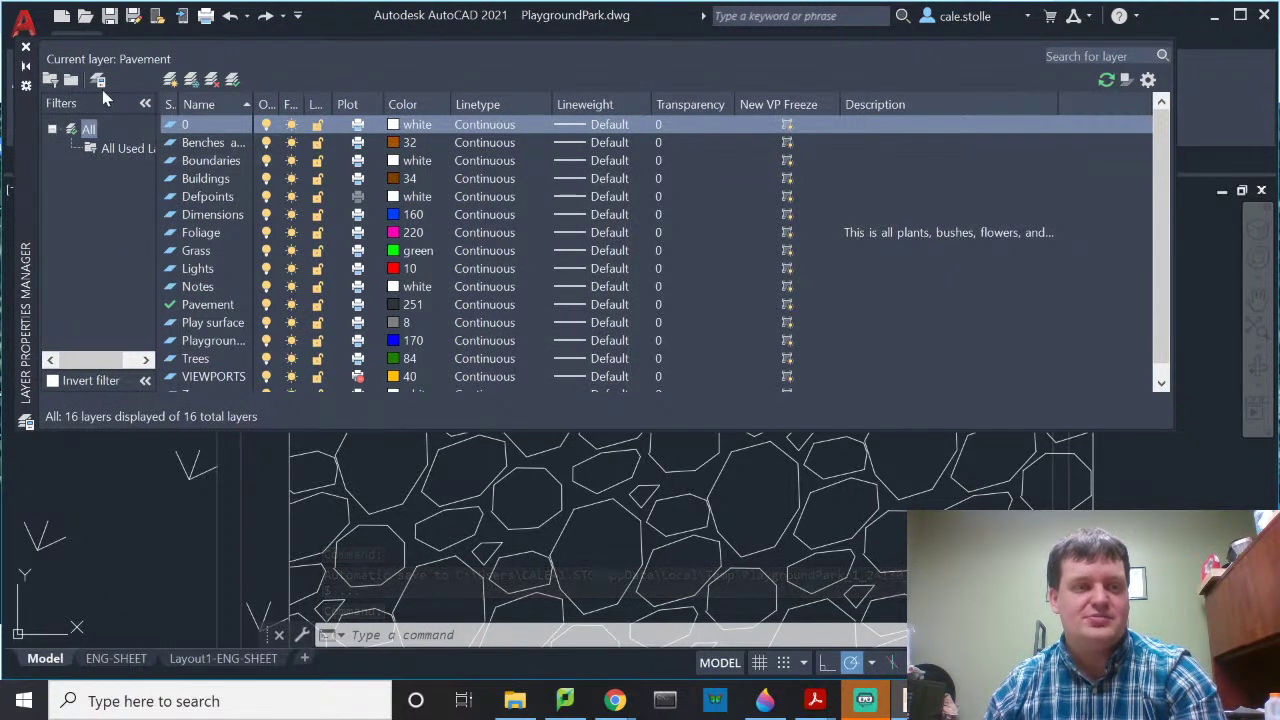
click(171, 80)
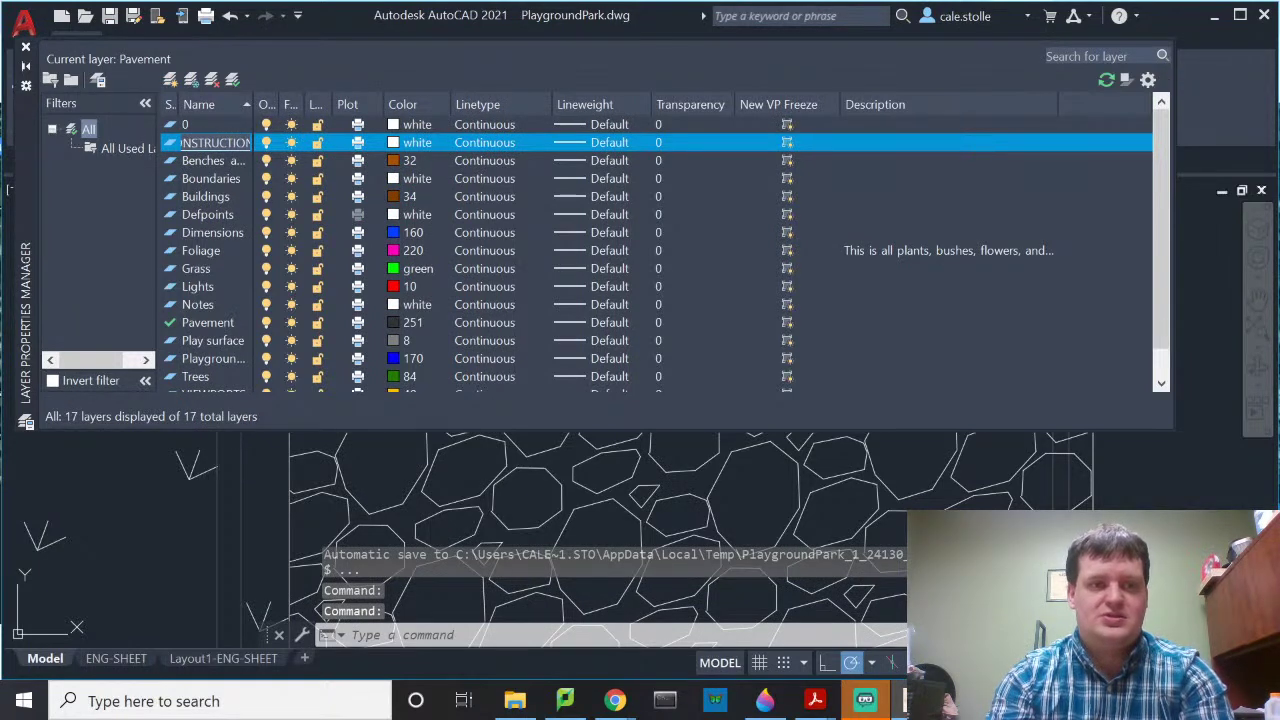
key(Return)
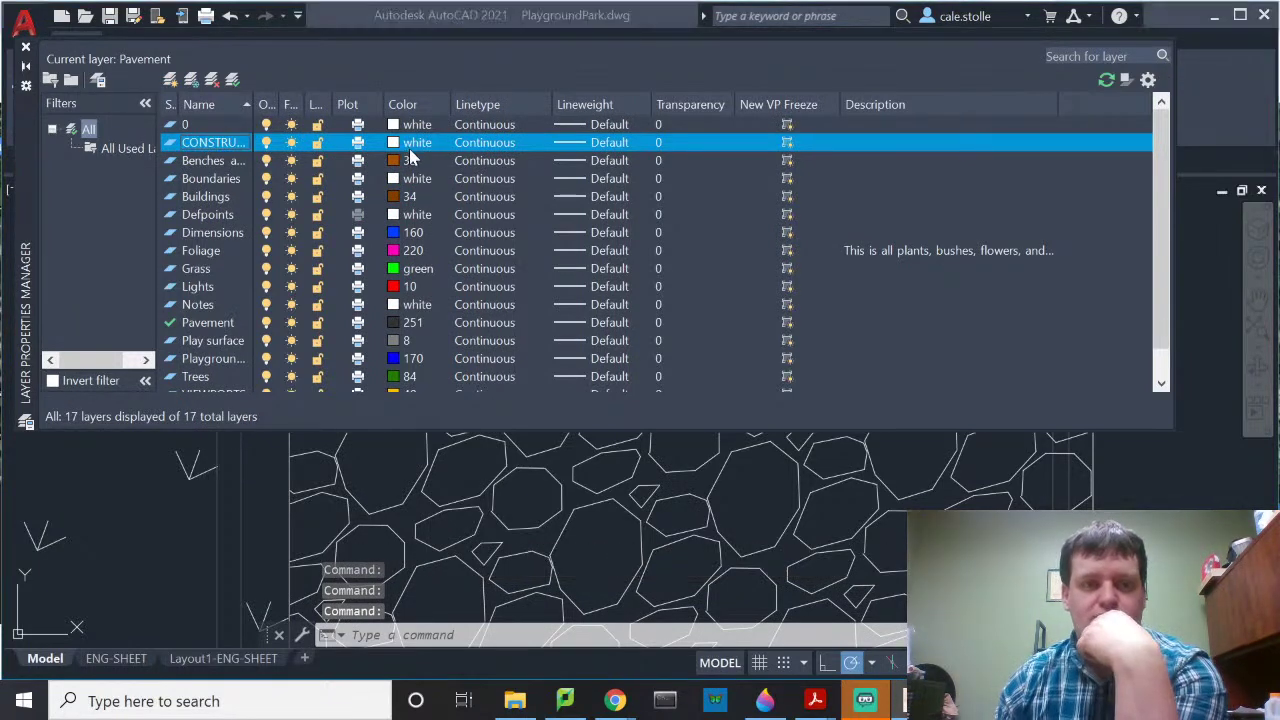
click(405, 143)
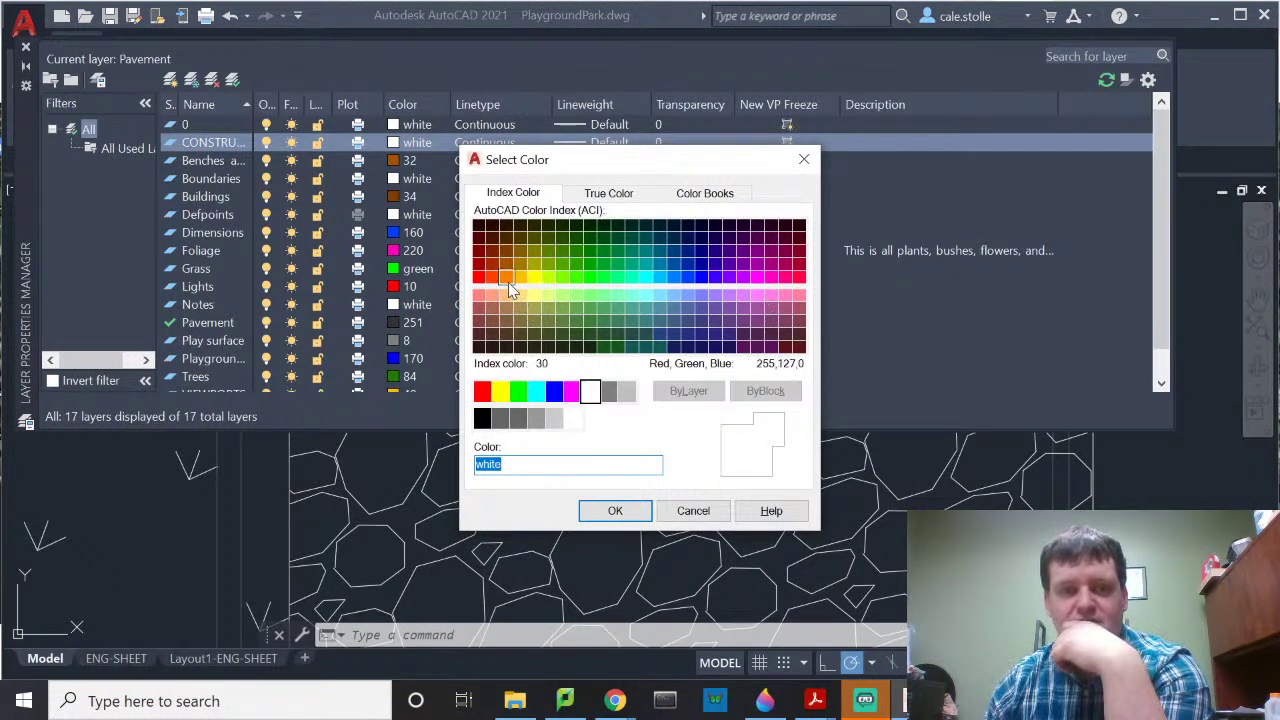
click(517, 276)
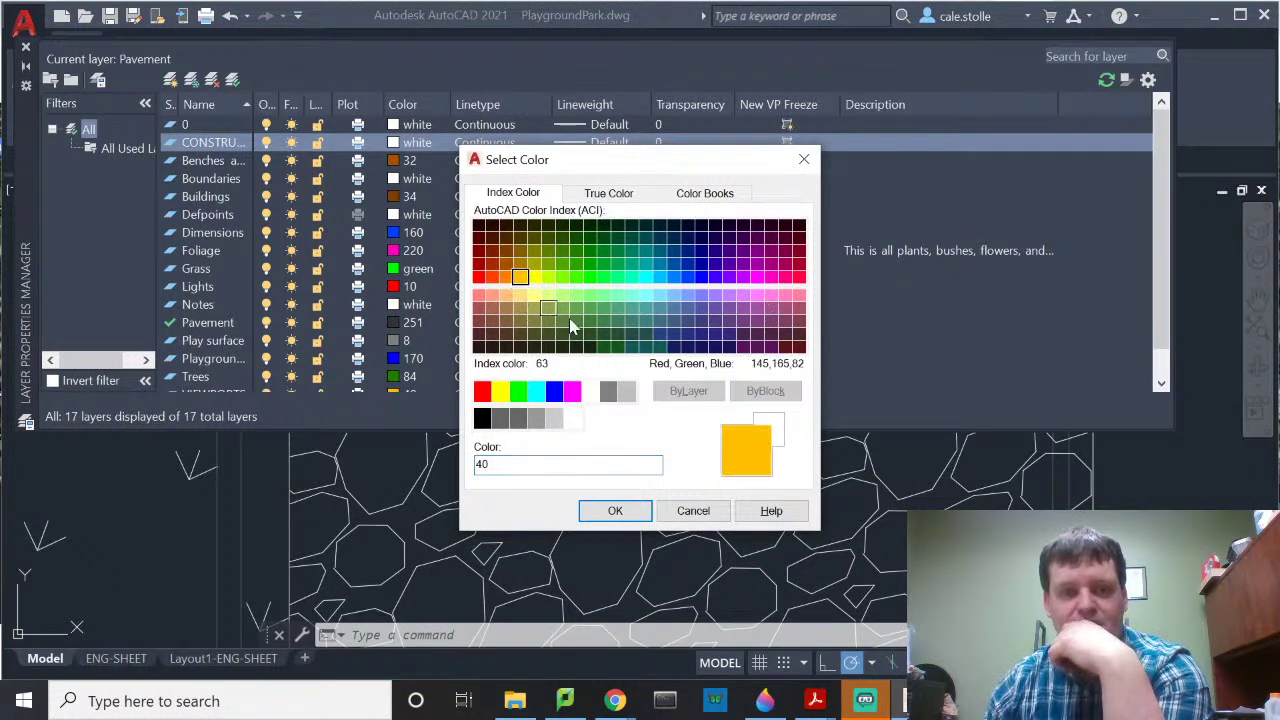
click(615, 511)
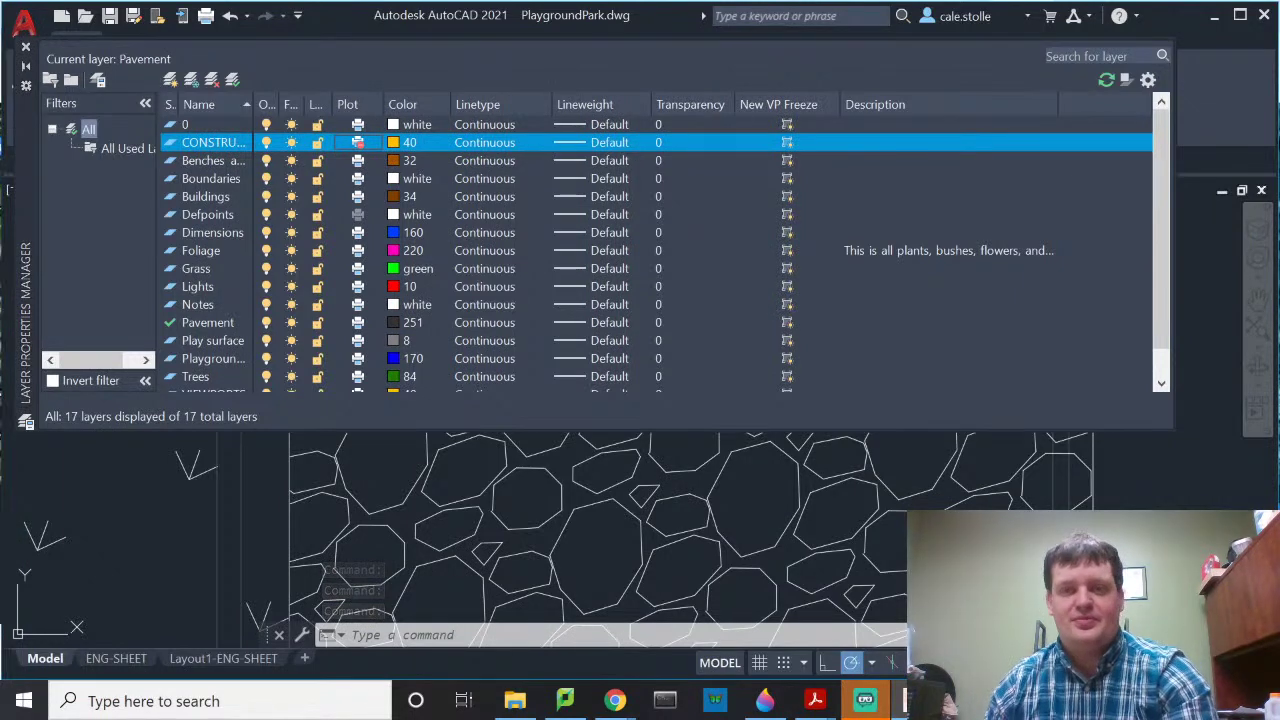
click(26, 47)
Step: Put the 190' dimension on the CONSTRUCTION layer so it shows in colour 40
click(595, 292)
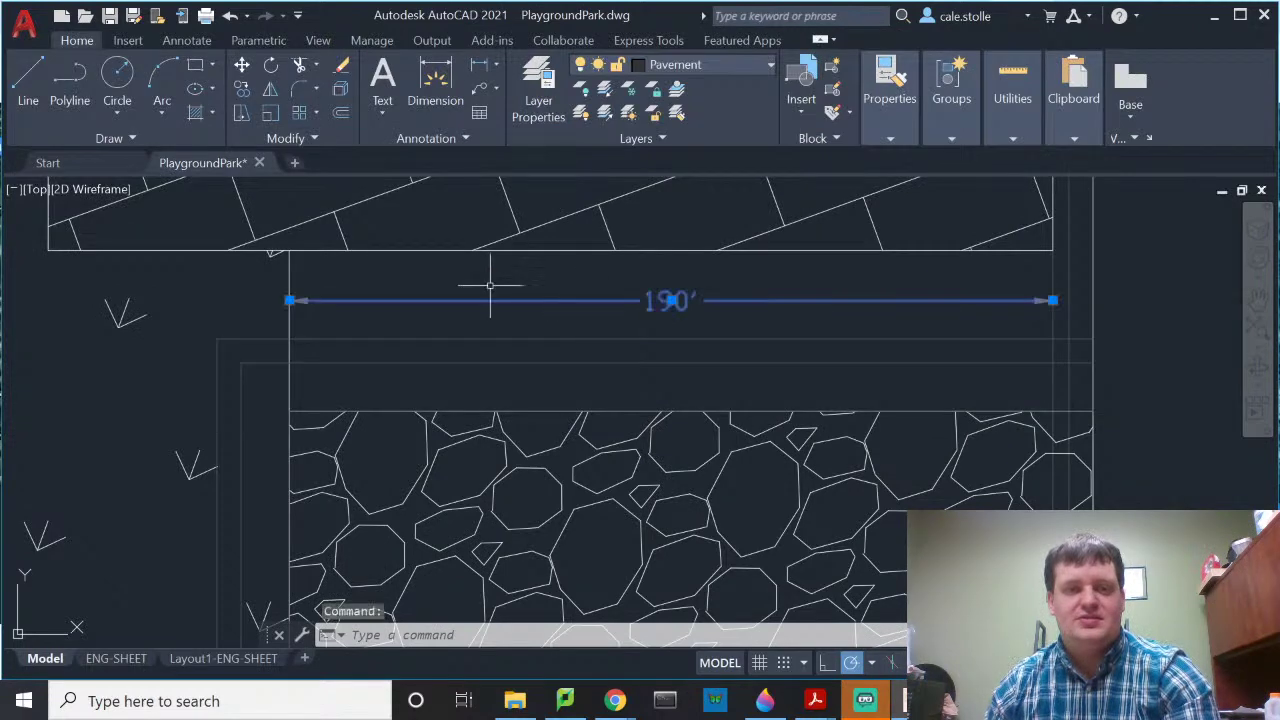
click(665, 65)
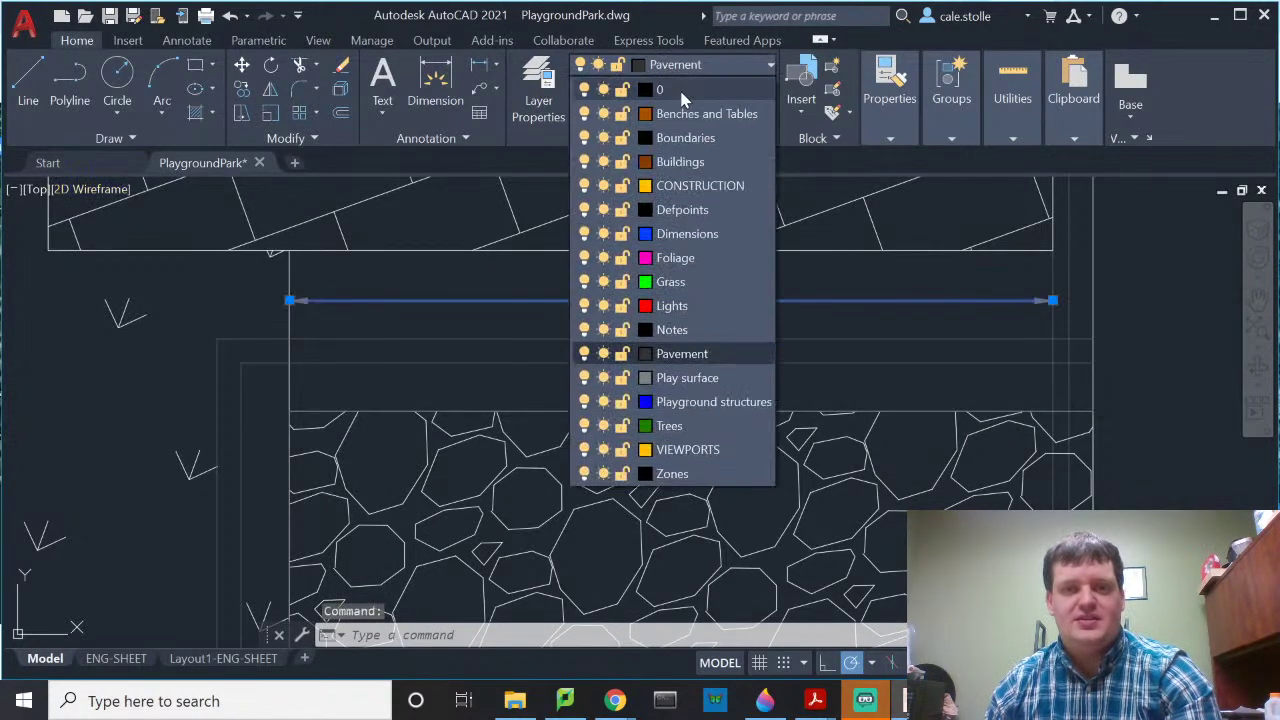
click(698, 190)
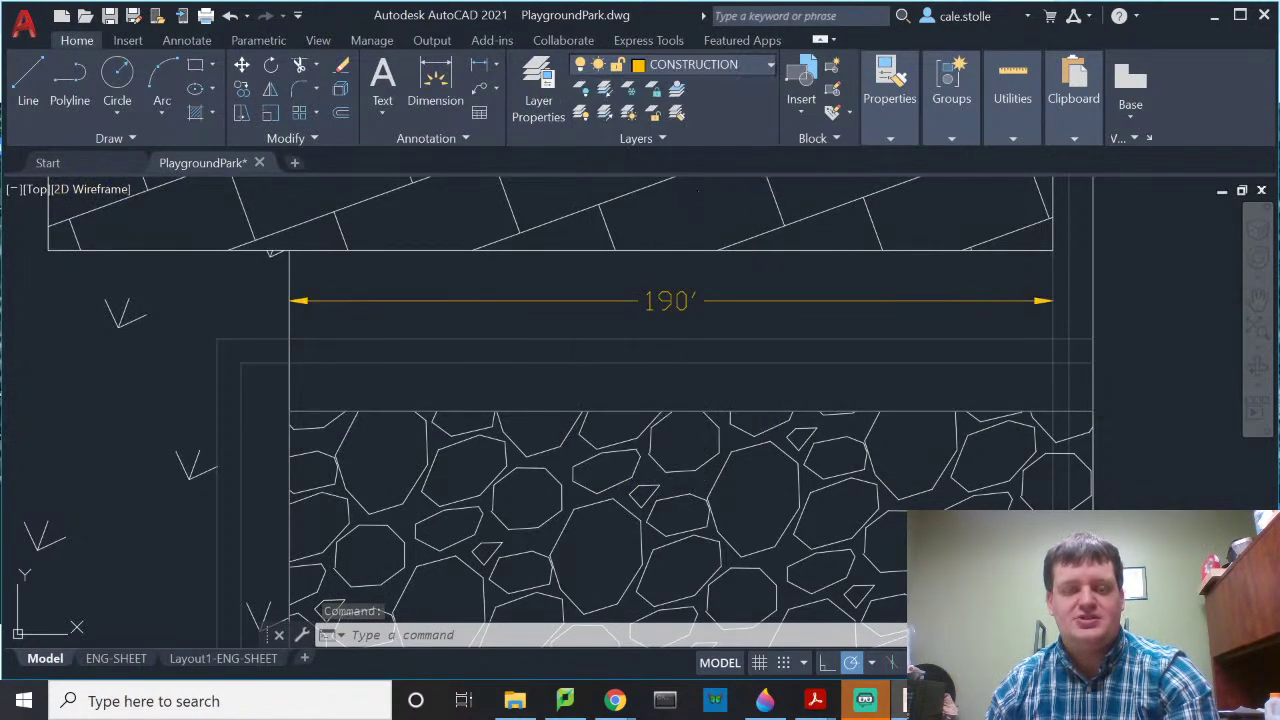
key(Escape)
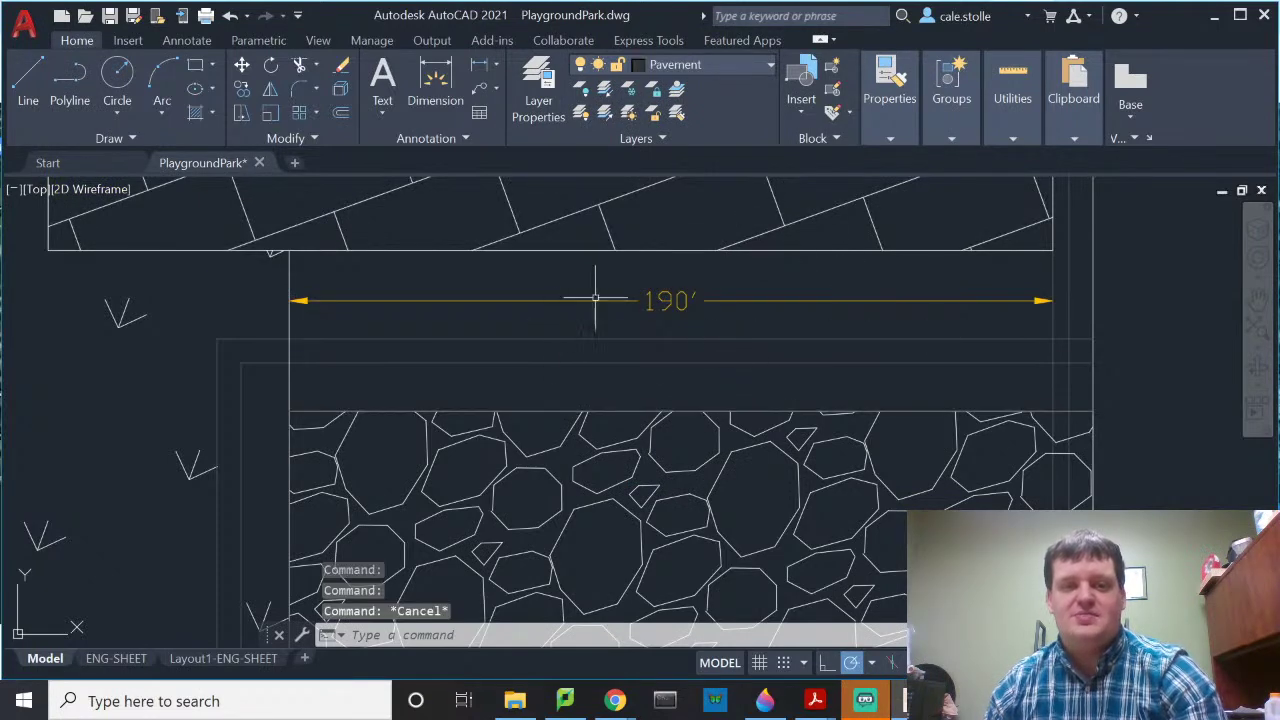
scroll(800, 330, down, 6)
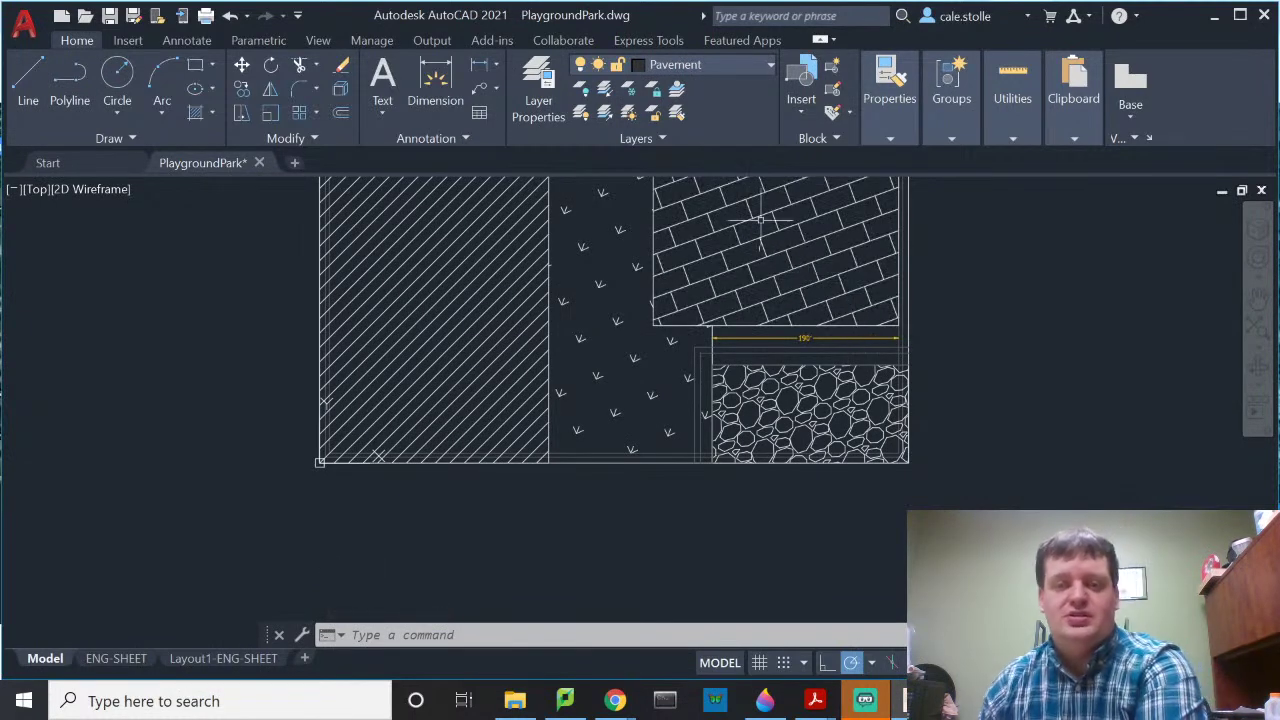
scroll(873, 265, up, 4)
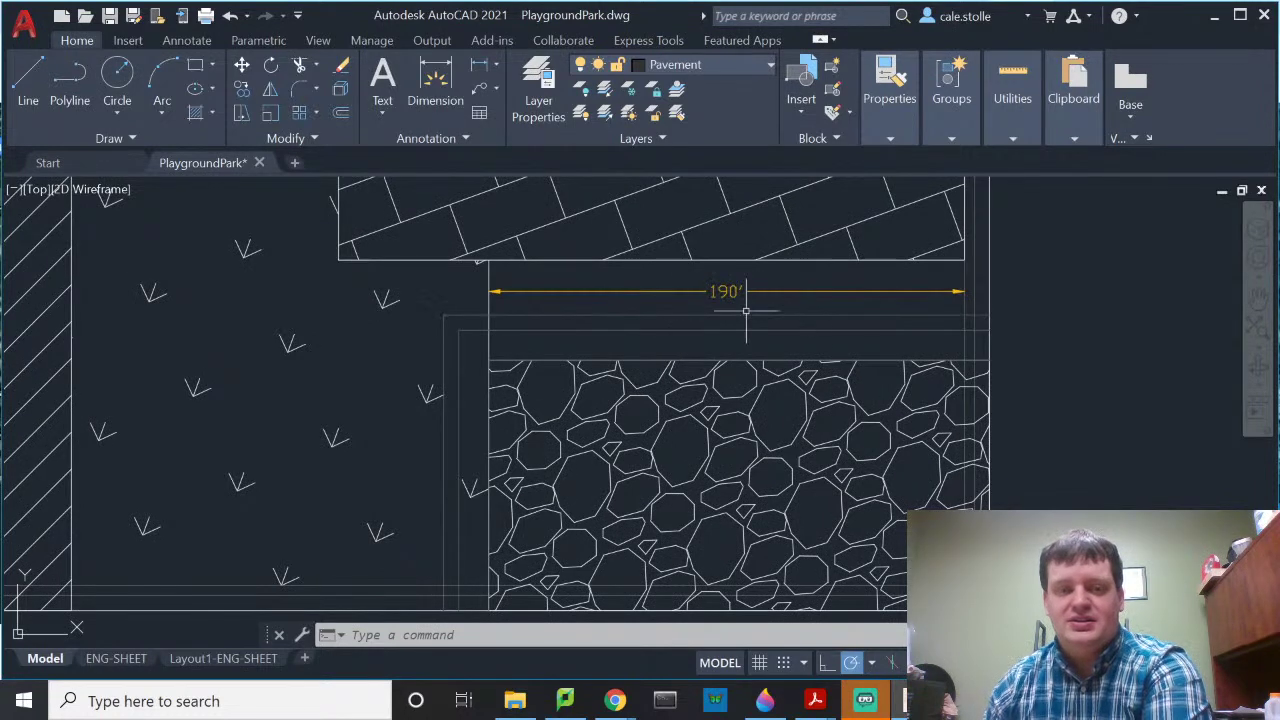
scroll(745, 311, up, 2)
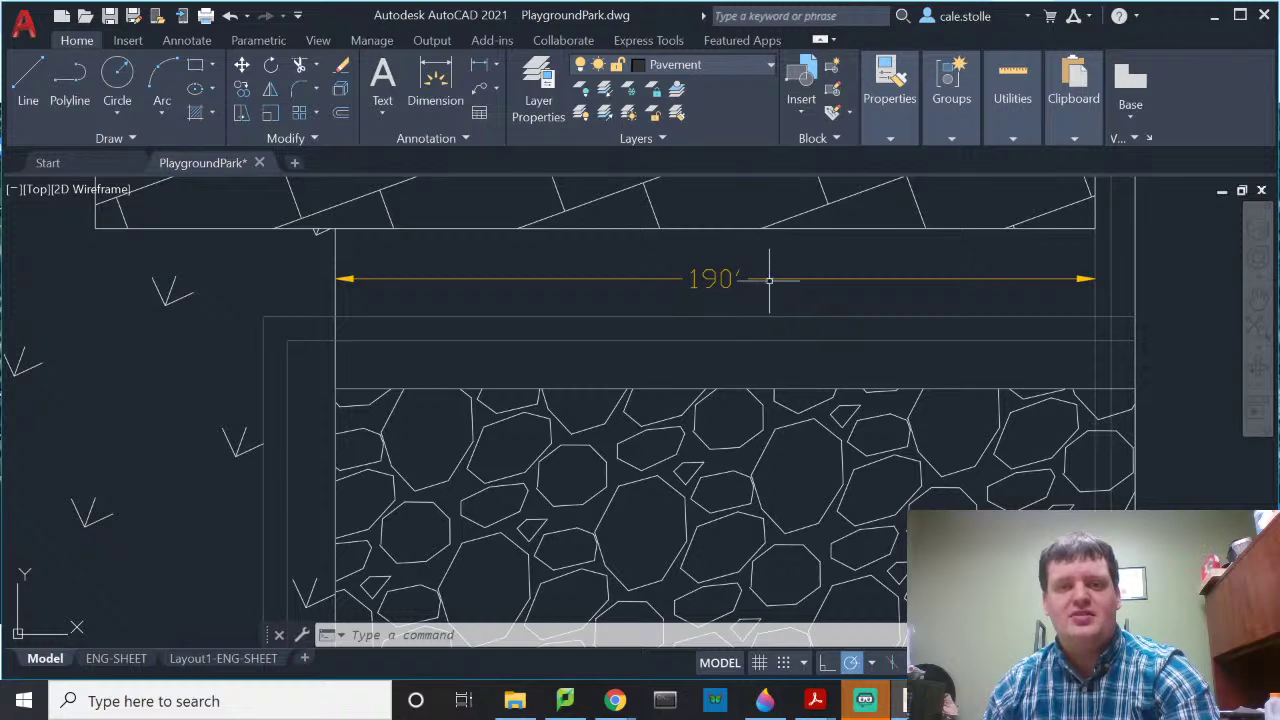
scroll(900, 314, up, 2)
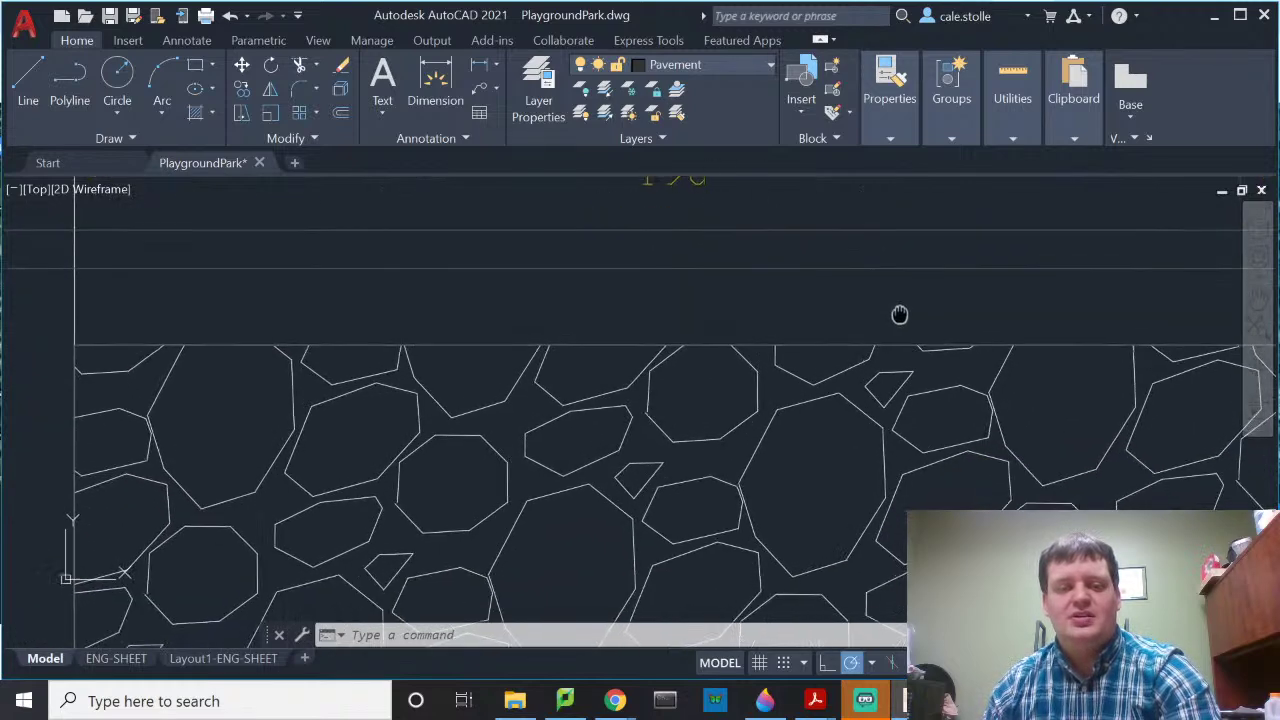
scroll(857, 290, down, 6)
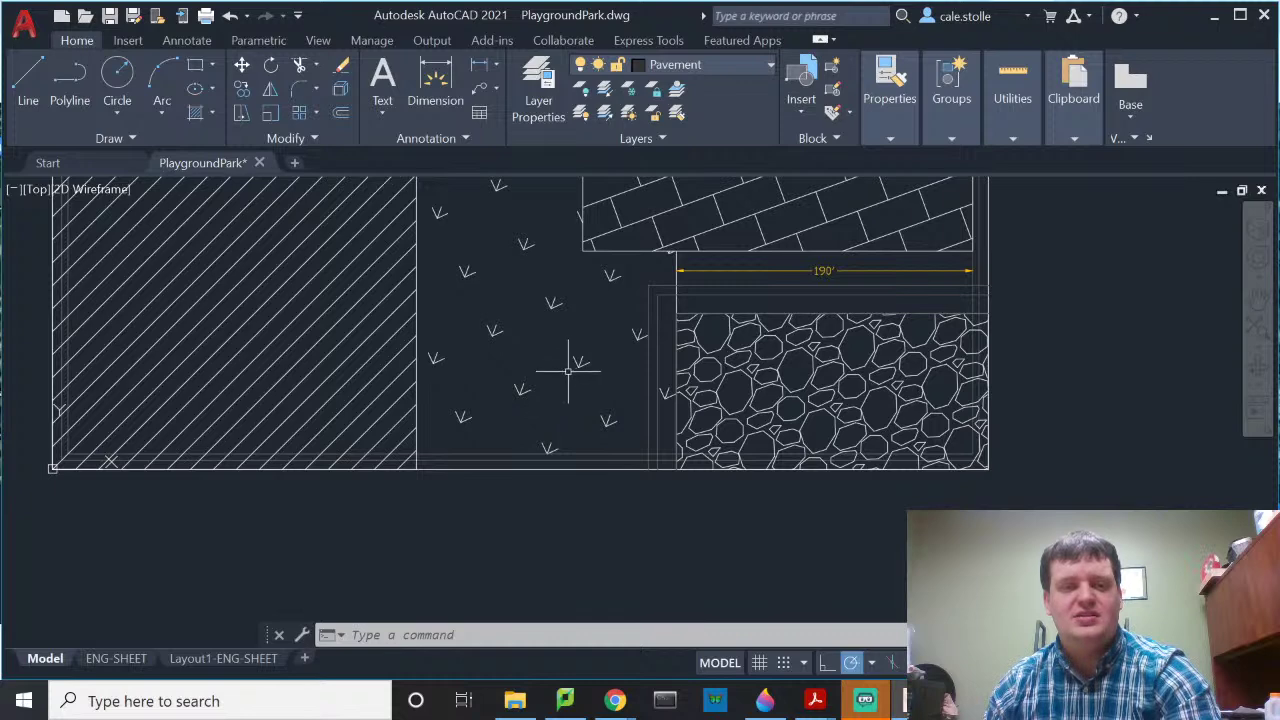
scroll(567, 370, down, 3)
scroll(600, 420, up, 2)
mouse_move(600, 420)
middle_down()
mouse_move(680, 486)
mouse_move(722, 480)
middle_up()
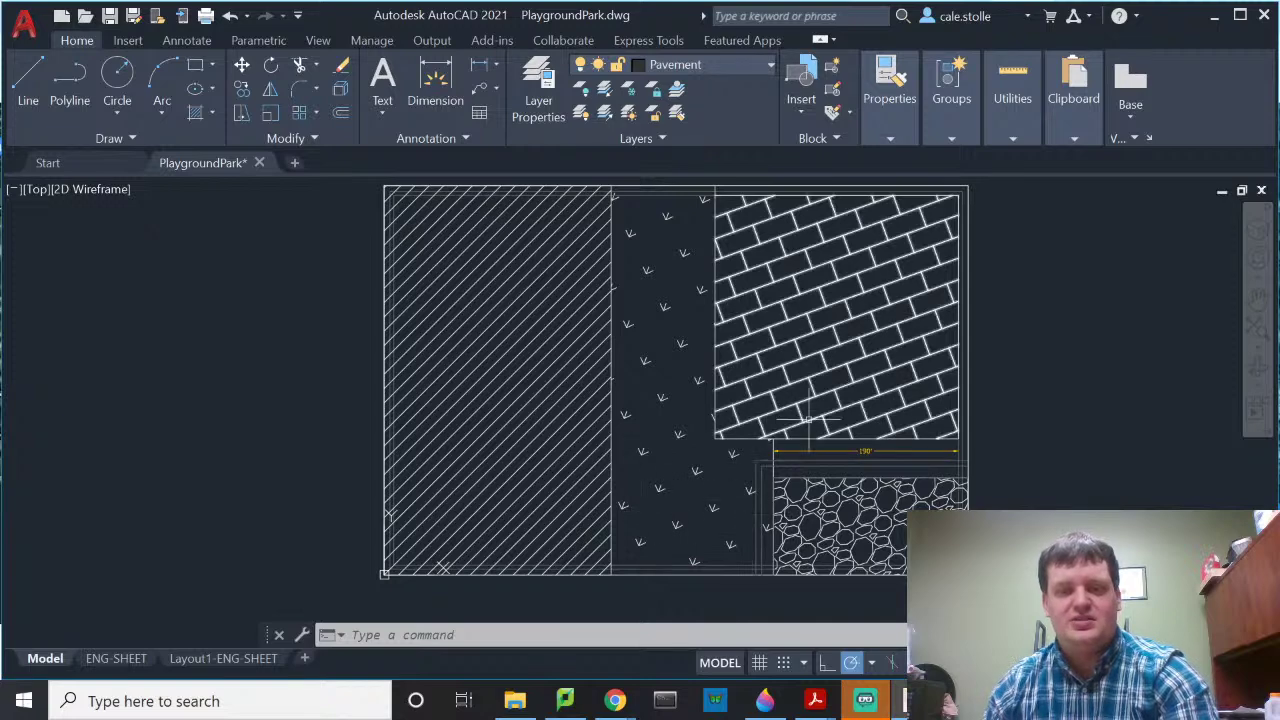
middle_drag(710, 432, 500, 386)
scroll(540, 390, up, 4)
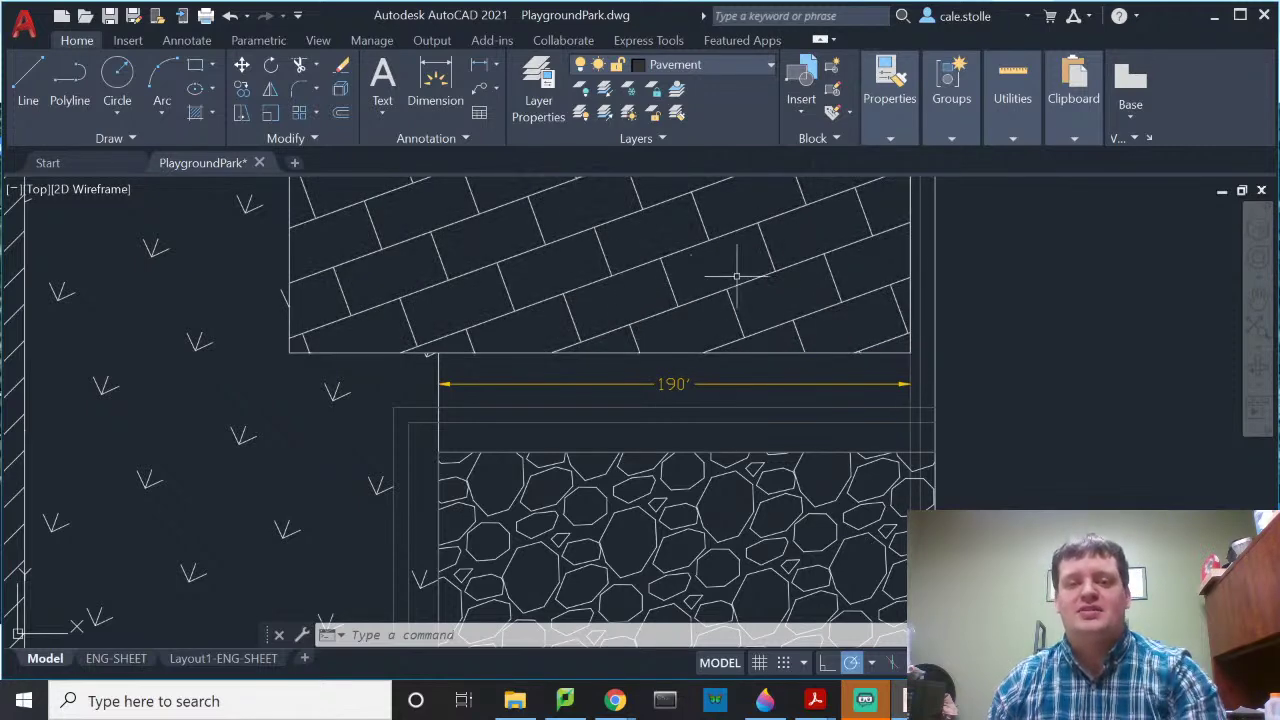
middle_drag(650, 383, 657, 464)
scroll(737, 460, up, 4)
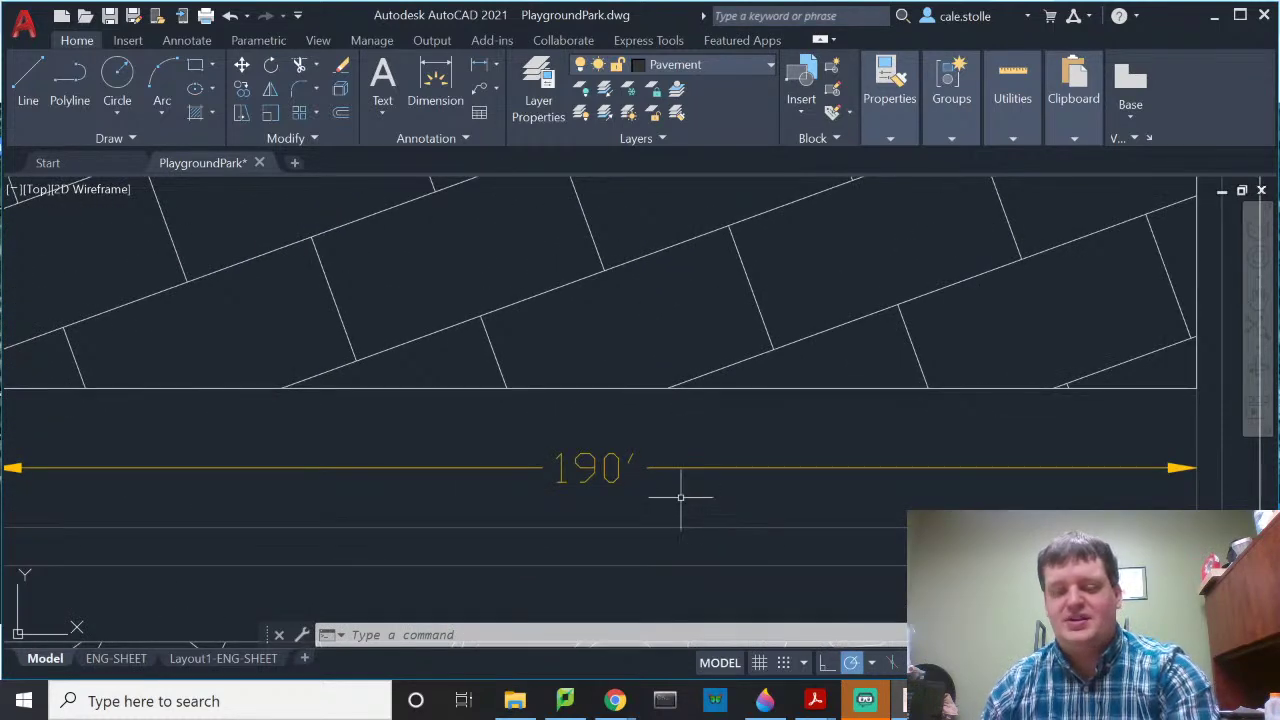
Step: Draw a line 480 units in from the strip's right end up to its upper edge
text(l)
key(Return)
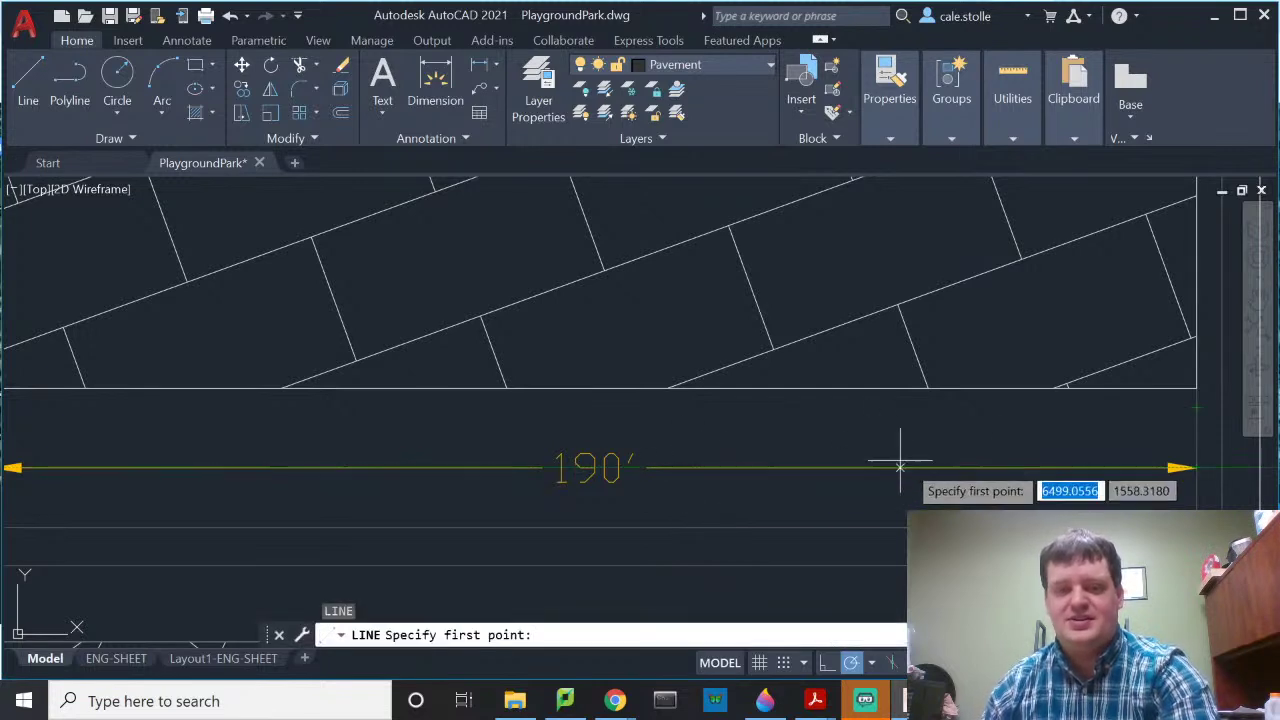
click(1197, 408)
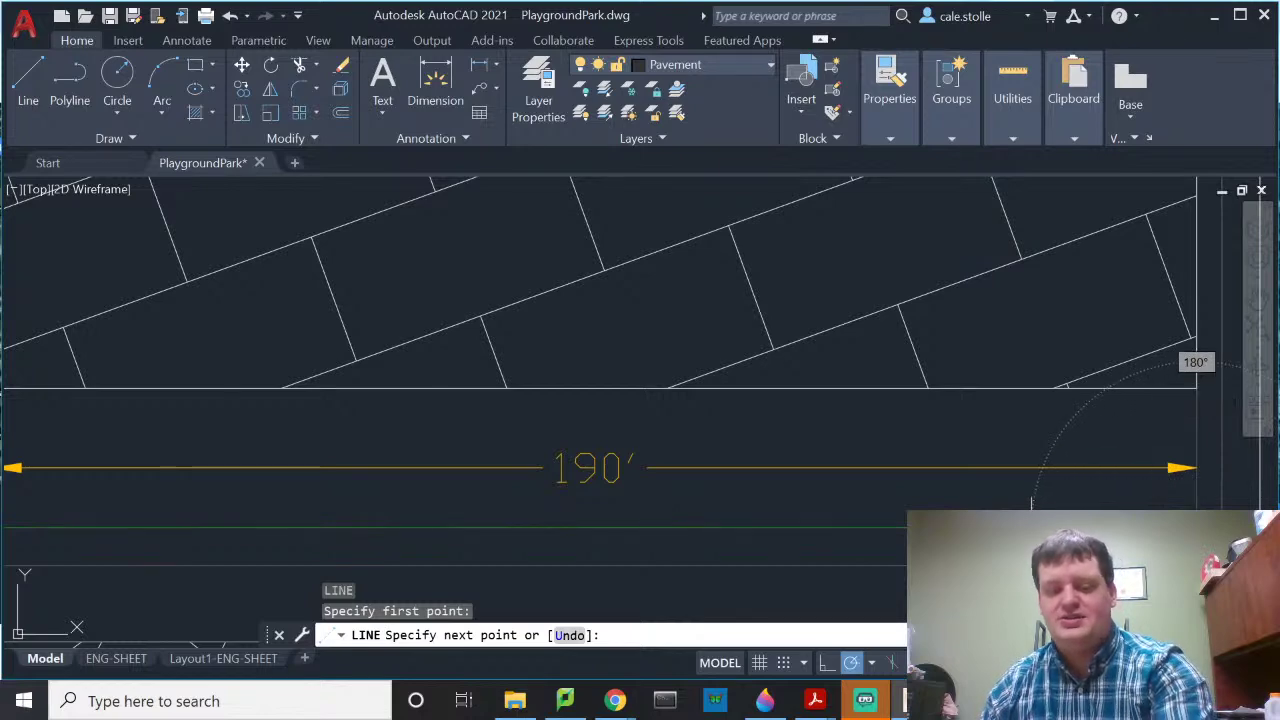
text(480)
key(Return)
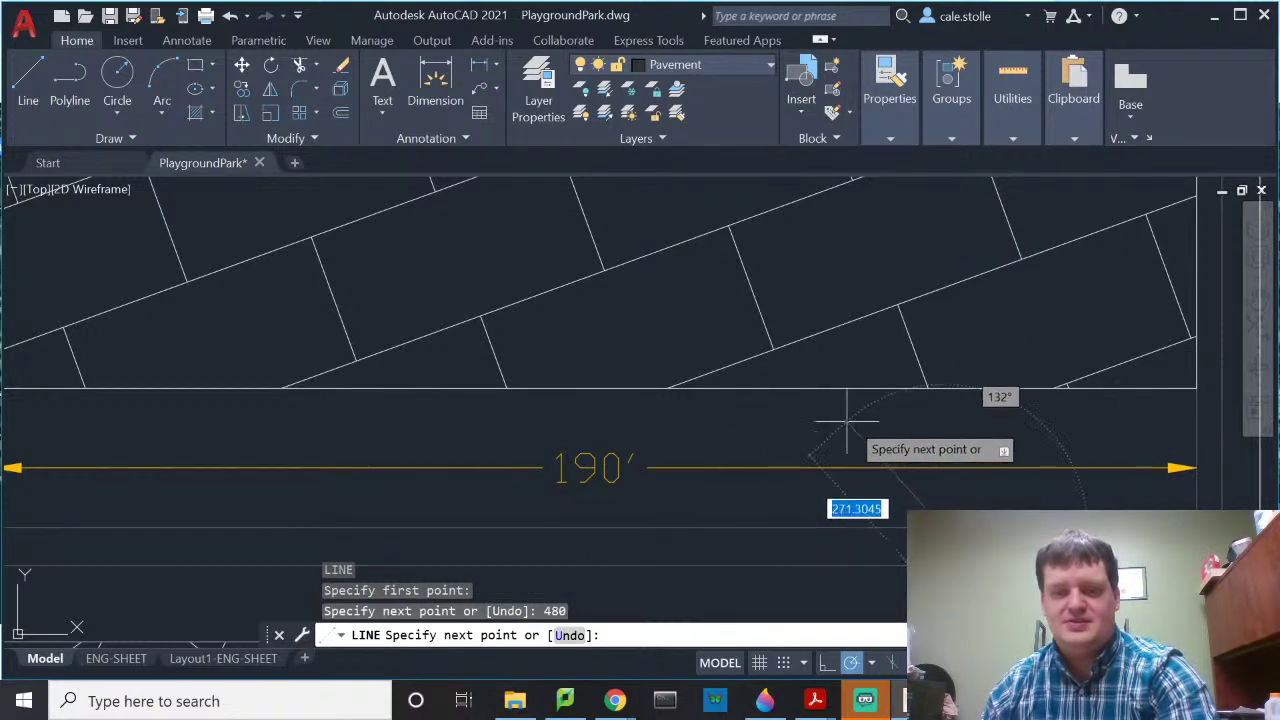
click(943, 387)
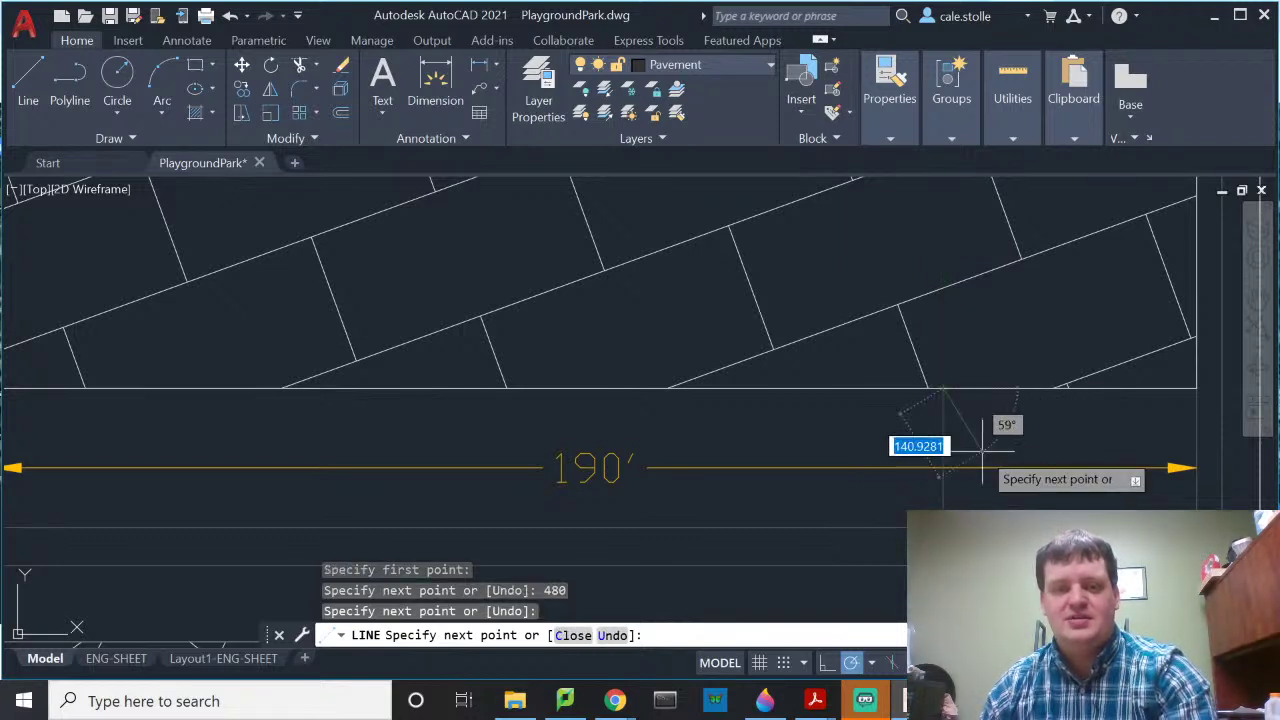
key(Escape)
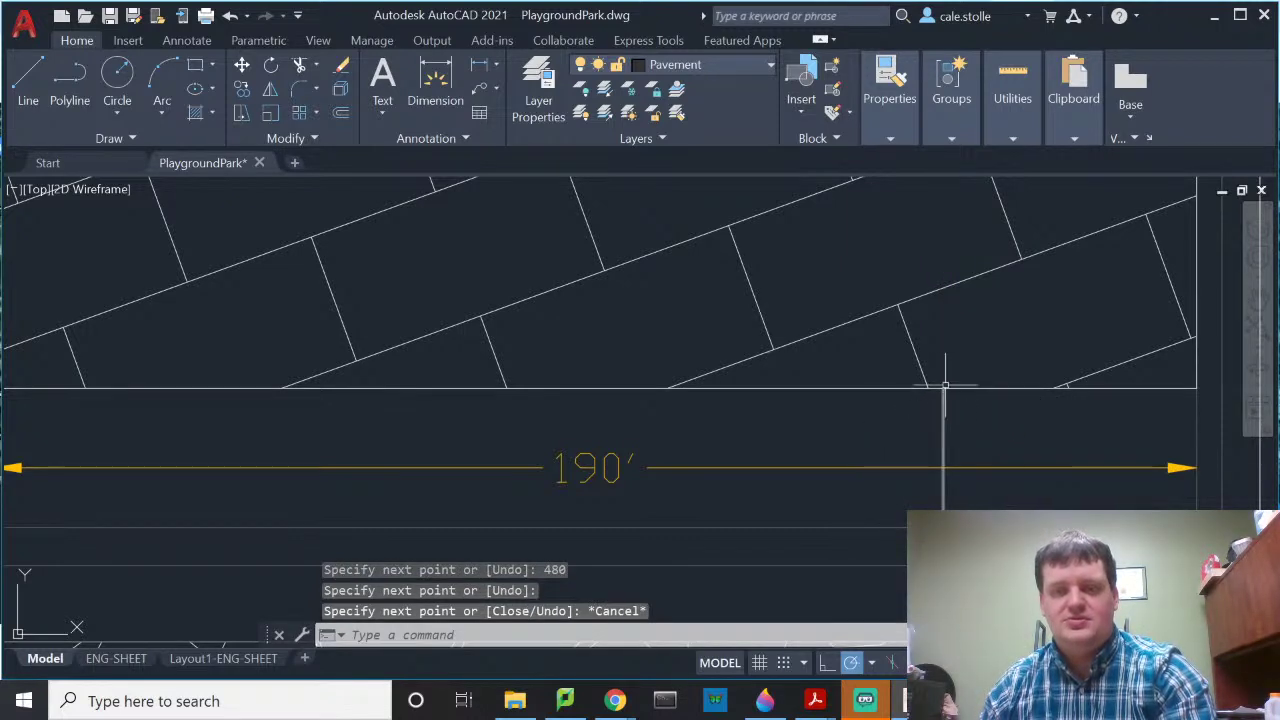
click(944, 441)
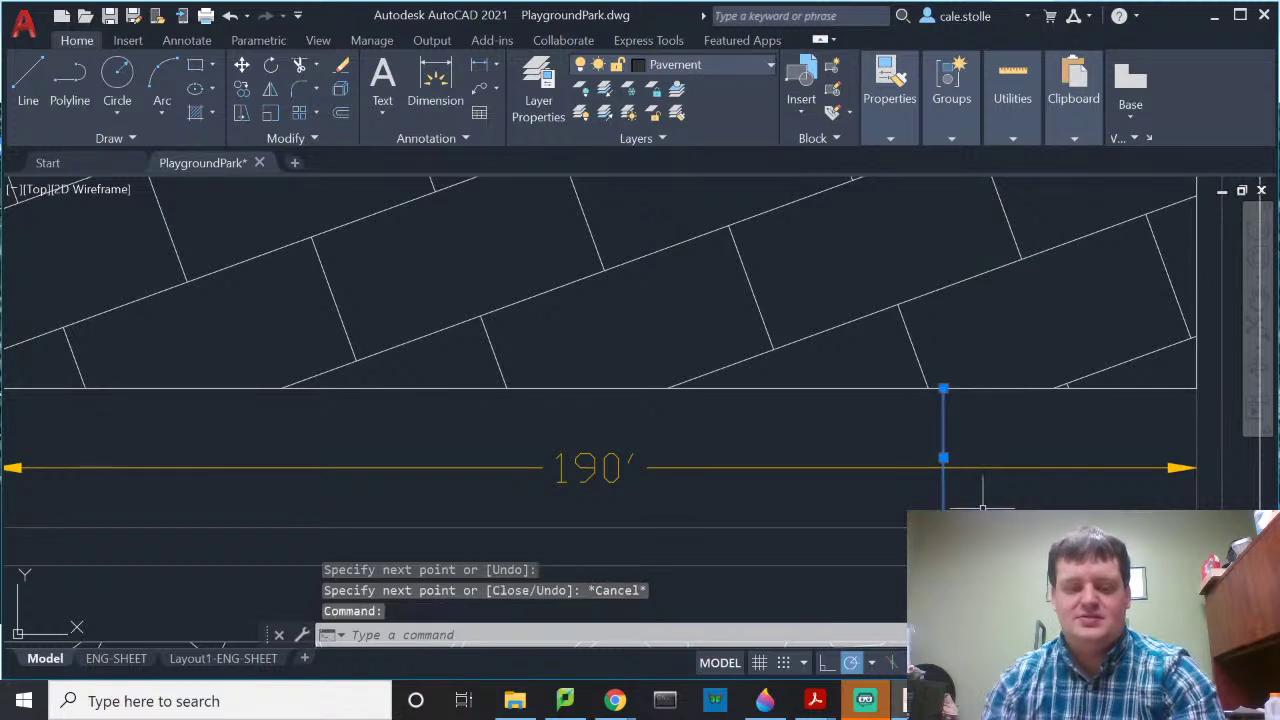
Step: Offset the new vertical line 72 units to its left, then start the LINE command
text(o)
key(Return)
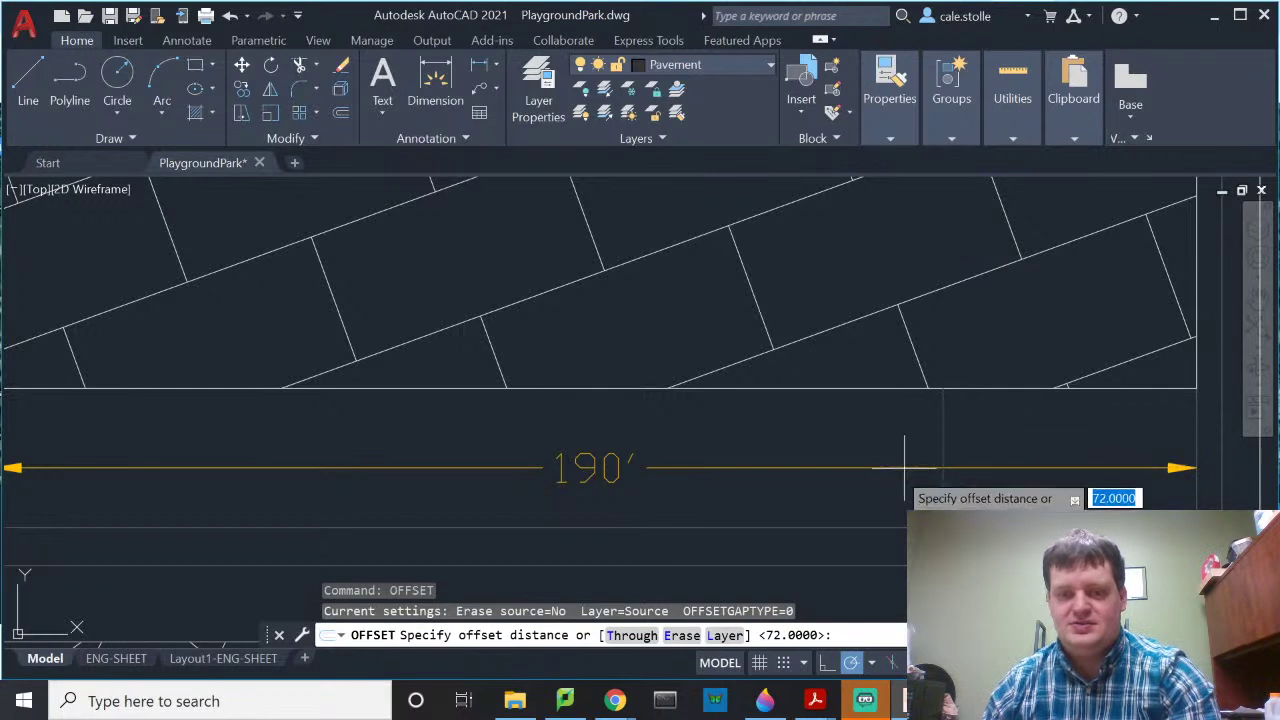
key(Return)
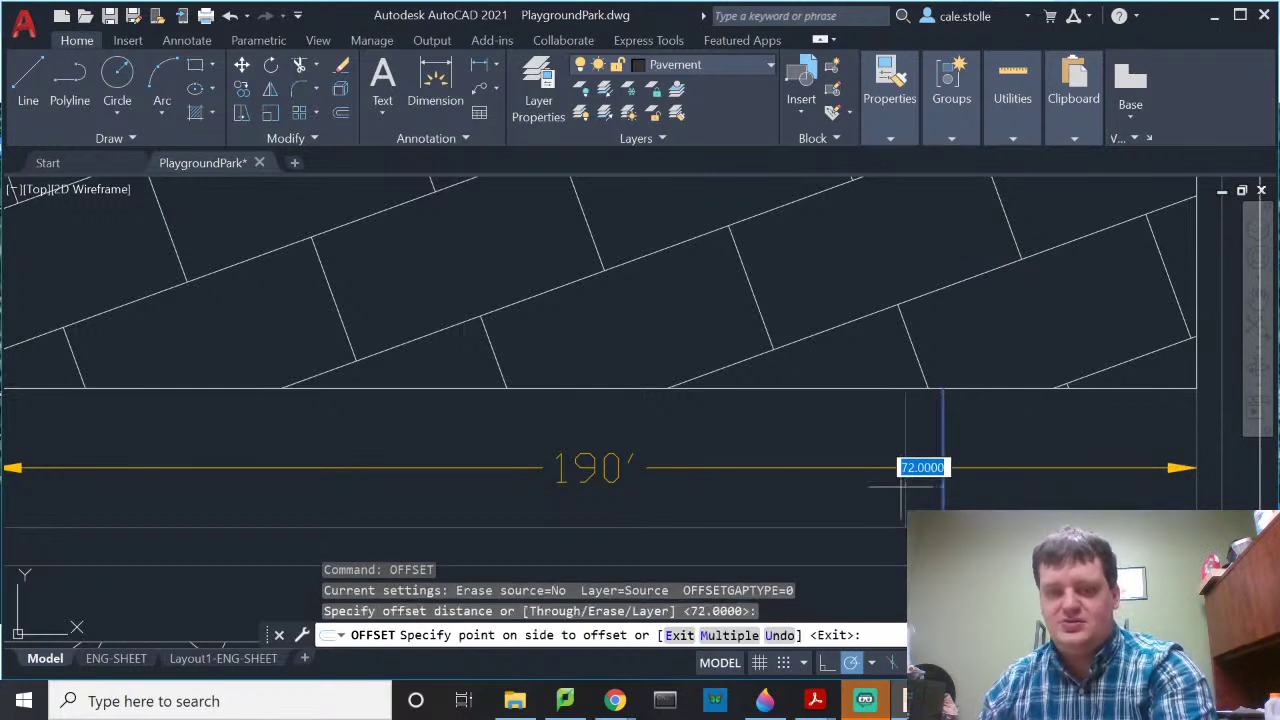
click(913, 485)
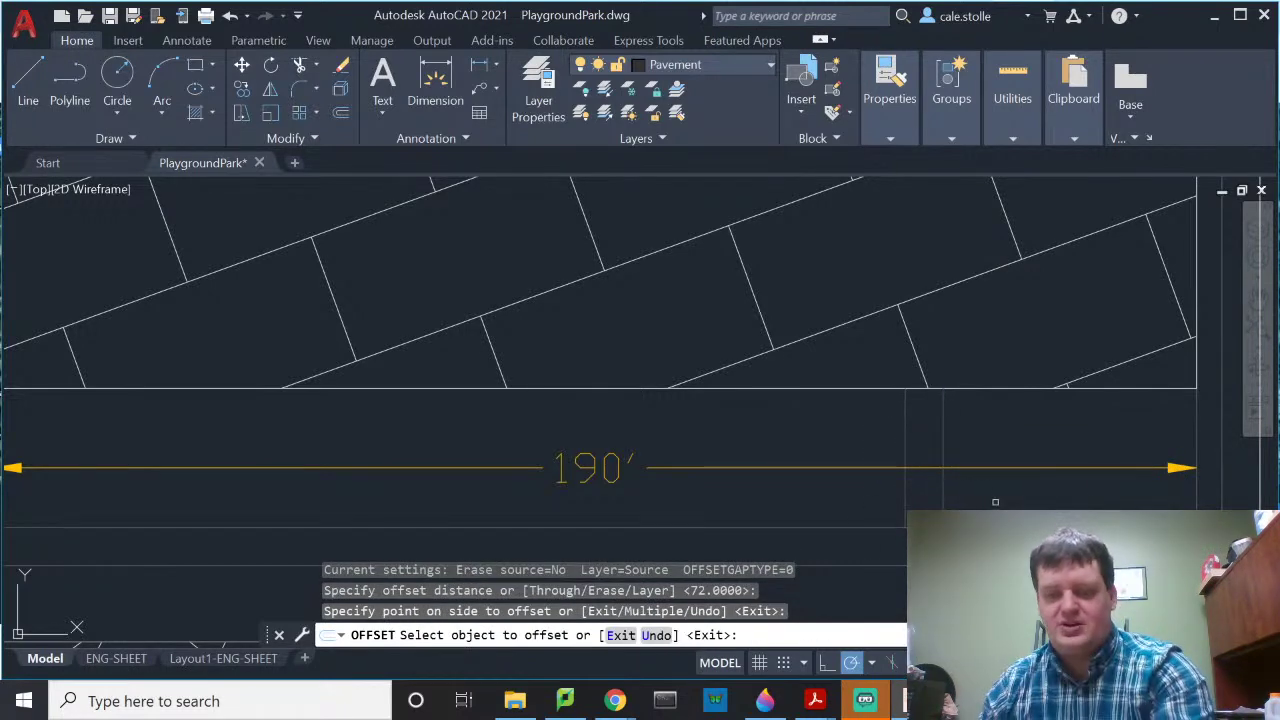
key(Return)
scroll(995, 502, down, 1)
scroll(894, 449, up, 5)
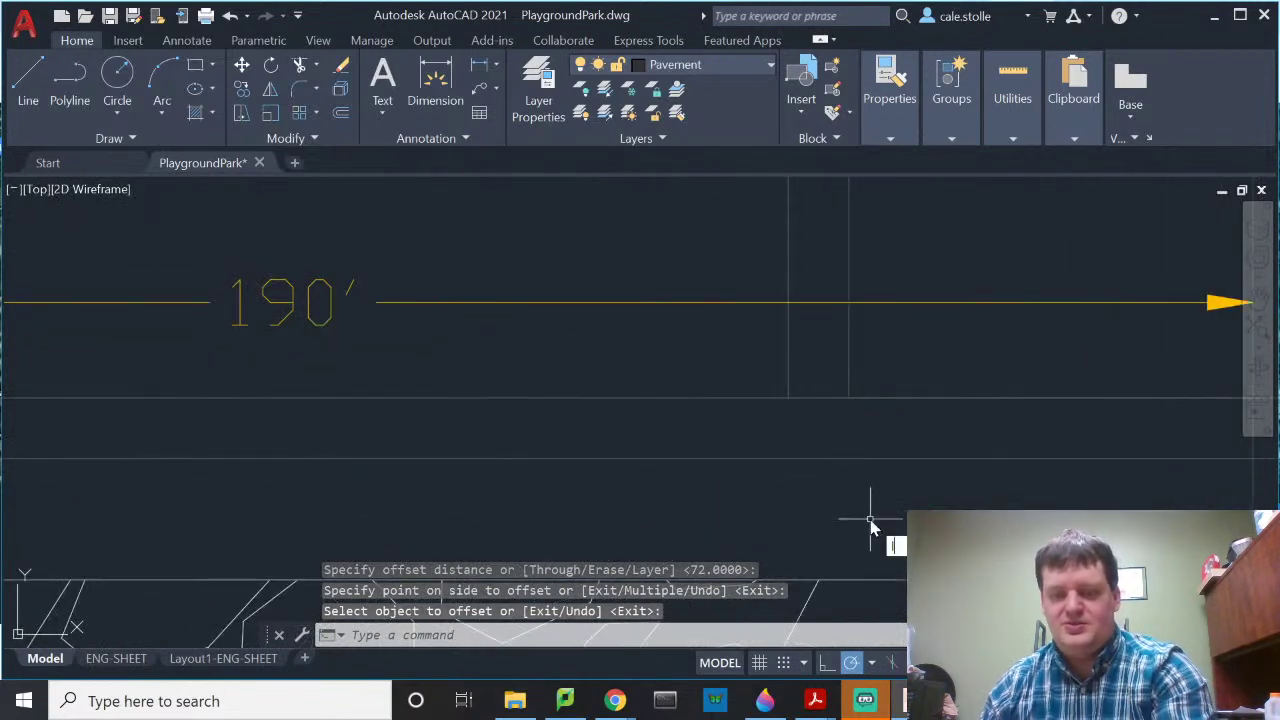
text(l)
key(Return)
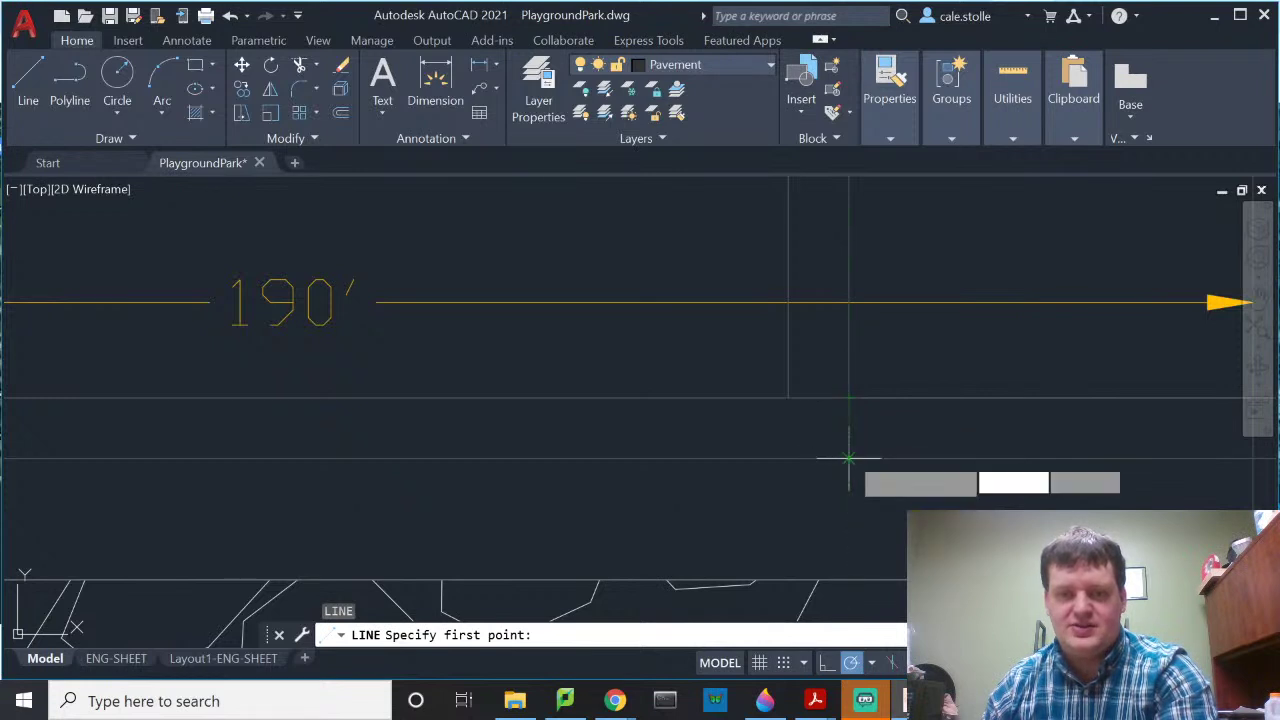
Step: Draw two vertical lines down from the lower pavement edge to the next edge
click(848, 397)
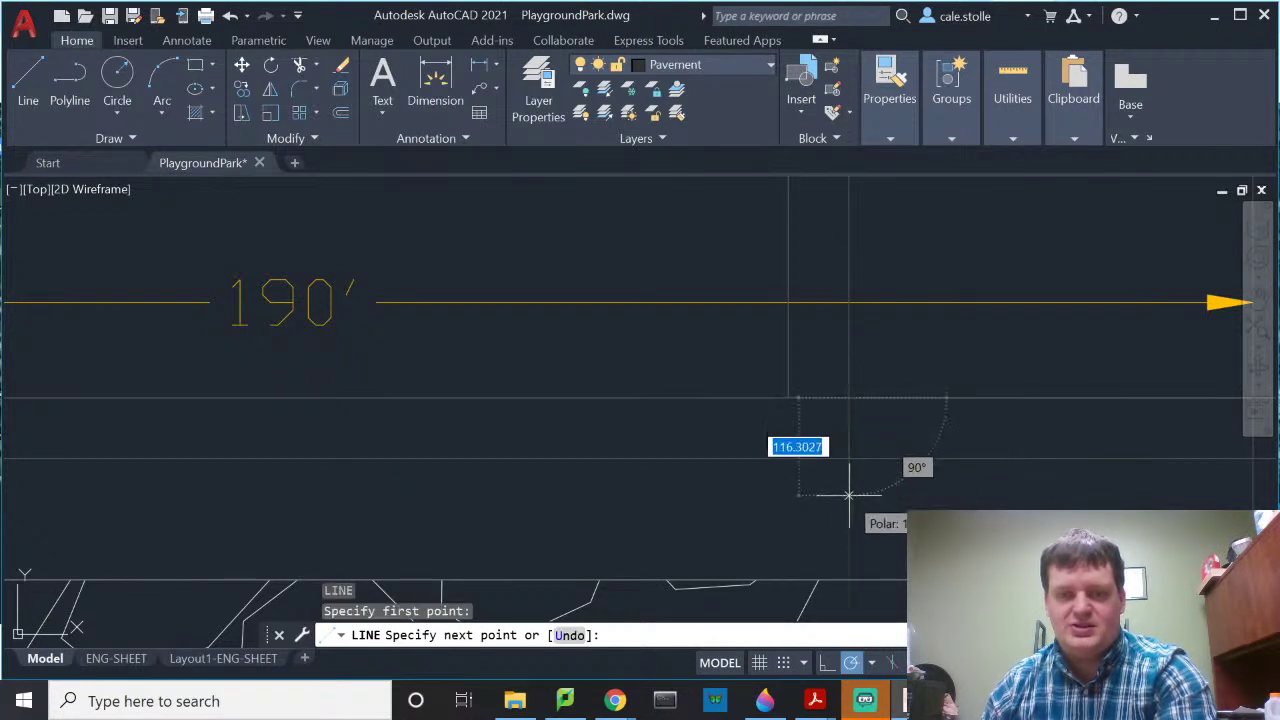
click(848, 580)
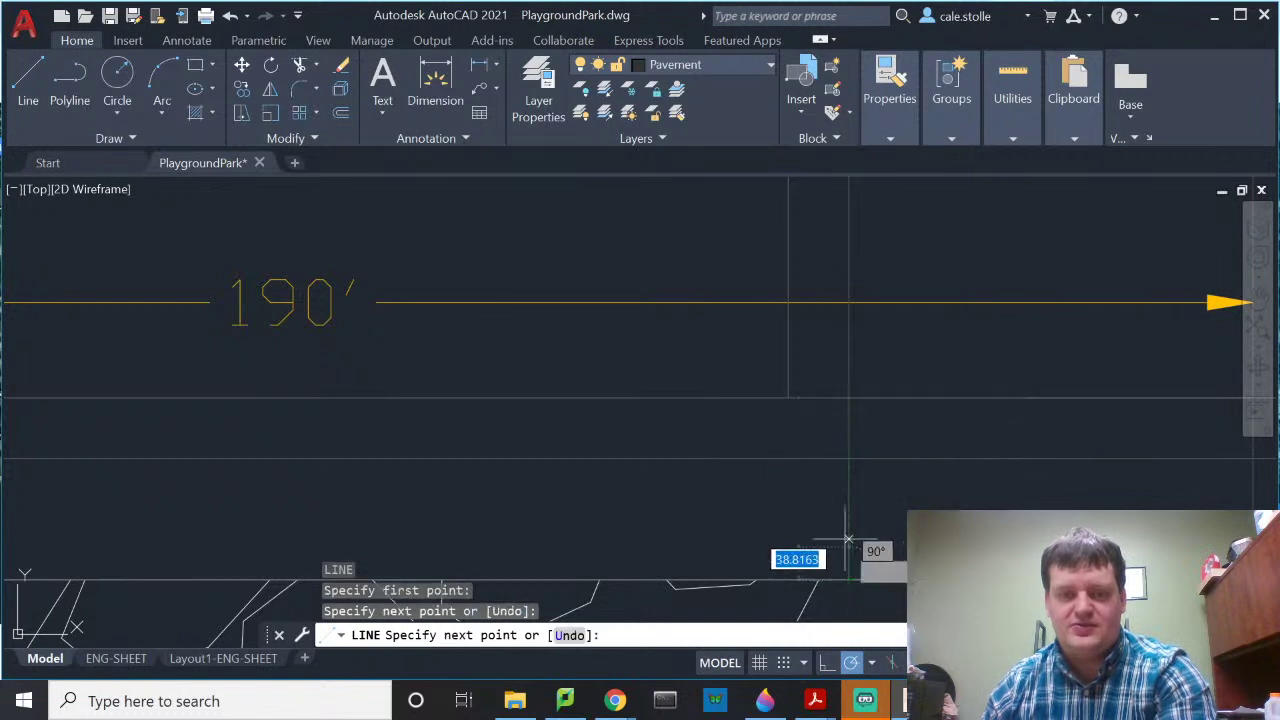
key(Return)
key(Return)
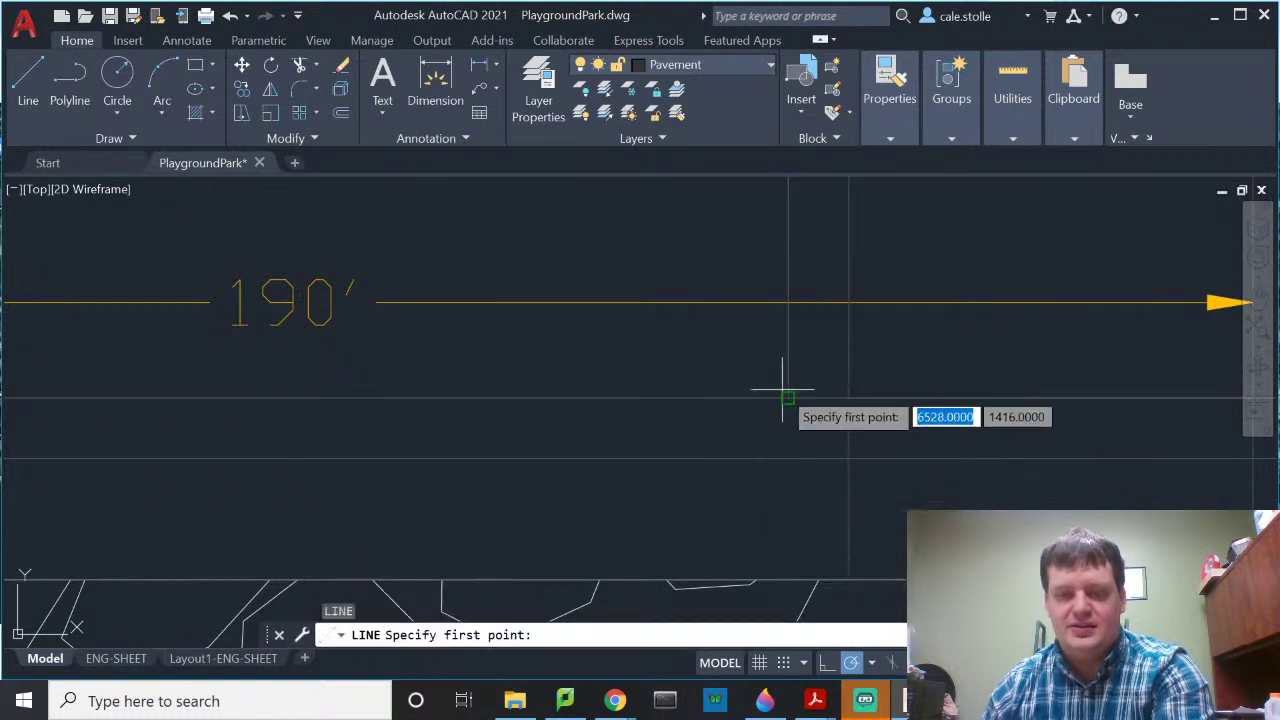
click(788, 397)
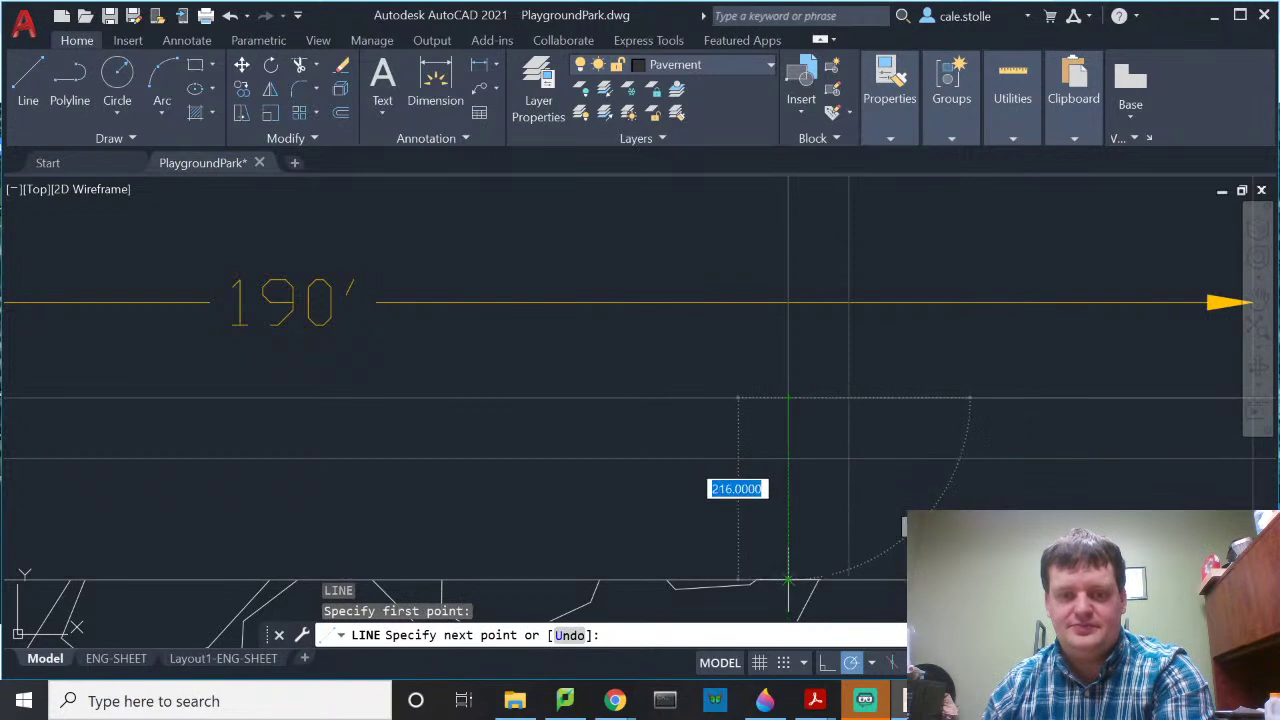
click(788, 579)
key(Return)
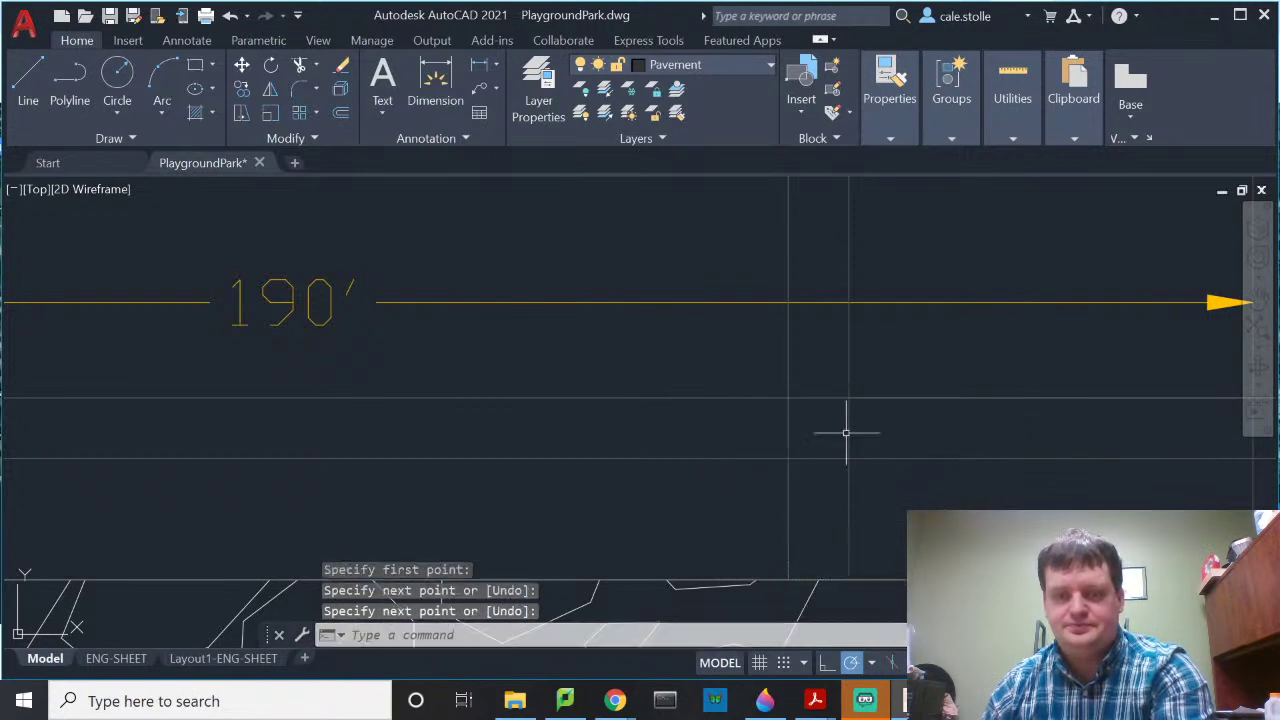
Step: Stretch the top ends of both new vertical lines down by 72 units
click(788, 420)
click(788, 397)
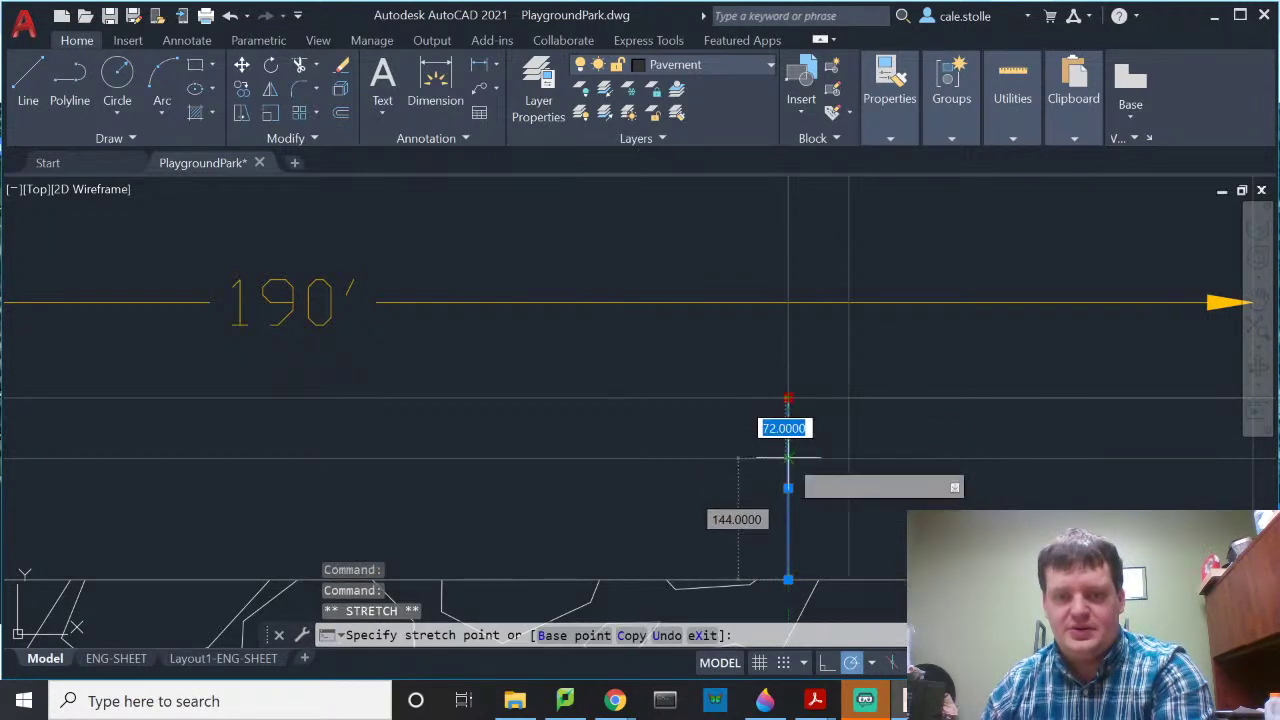
click(790, 458)
click(848, 429)
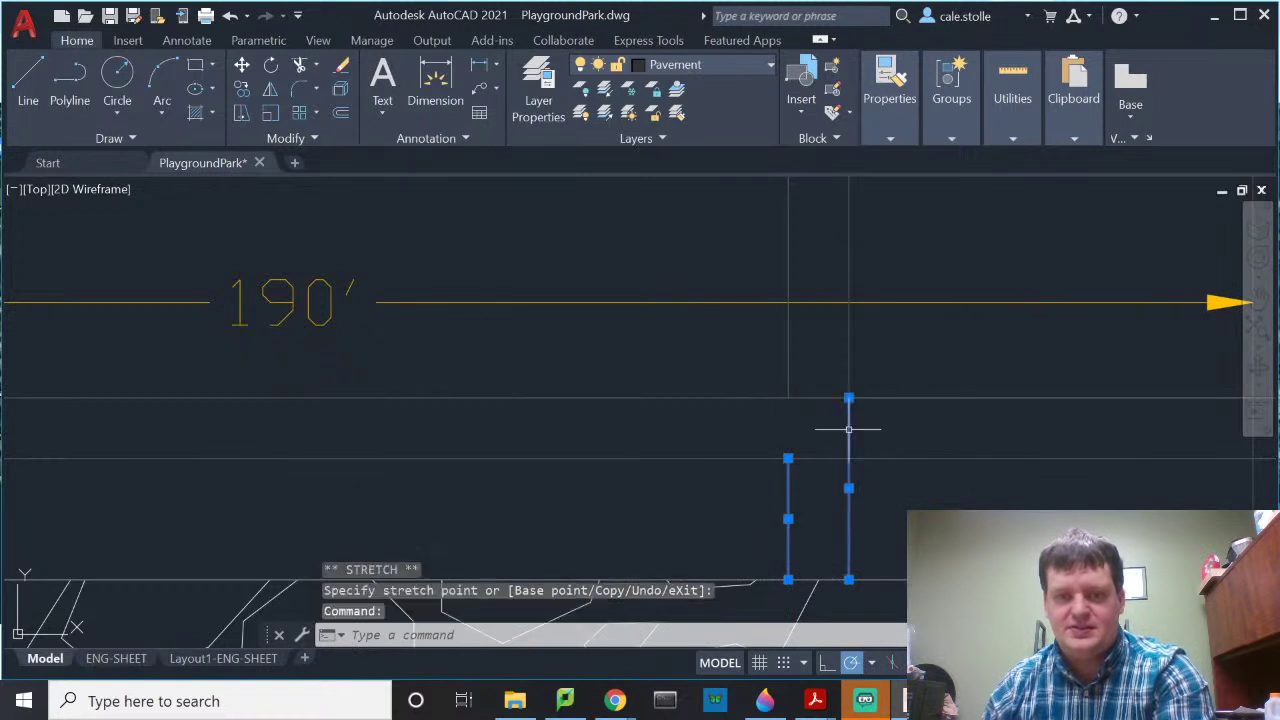
click(848, 397)
click(857, 456)
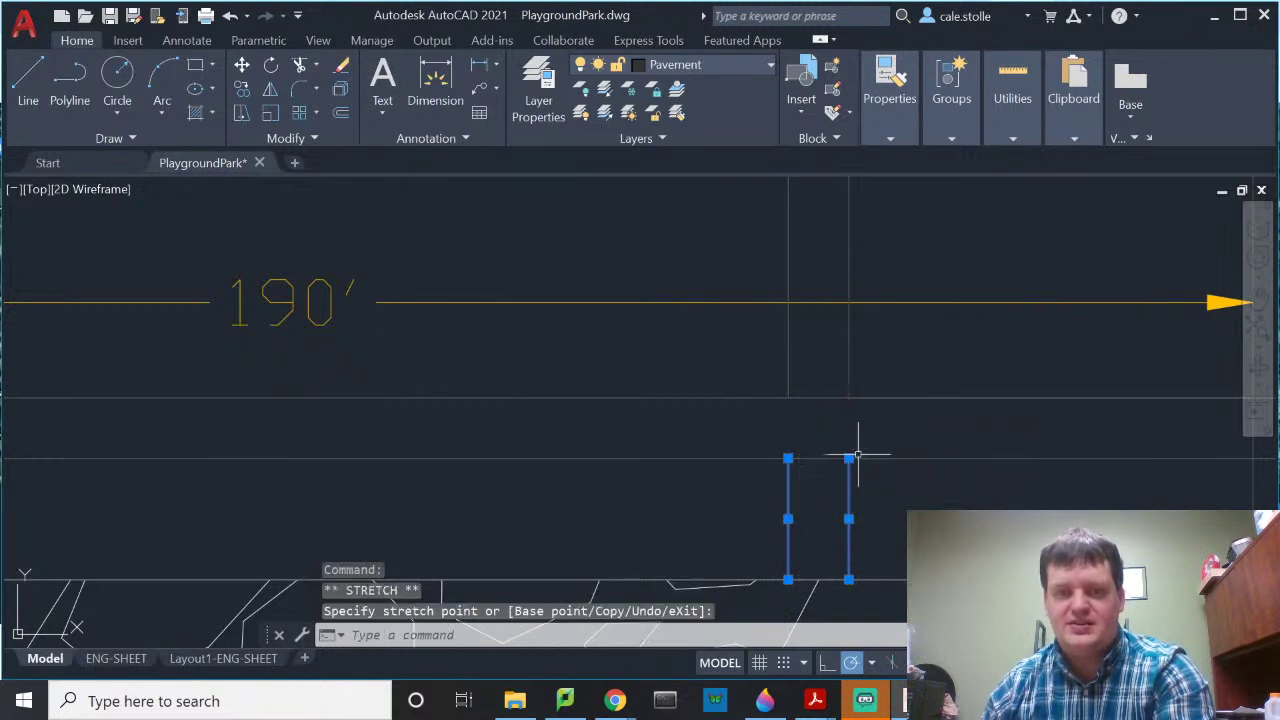
key(Escape)
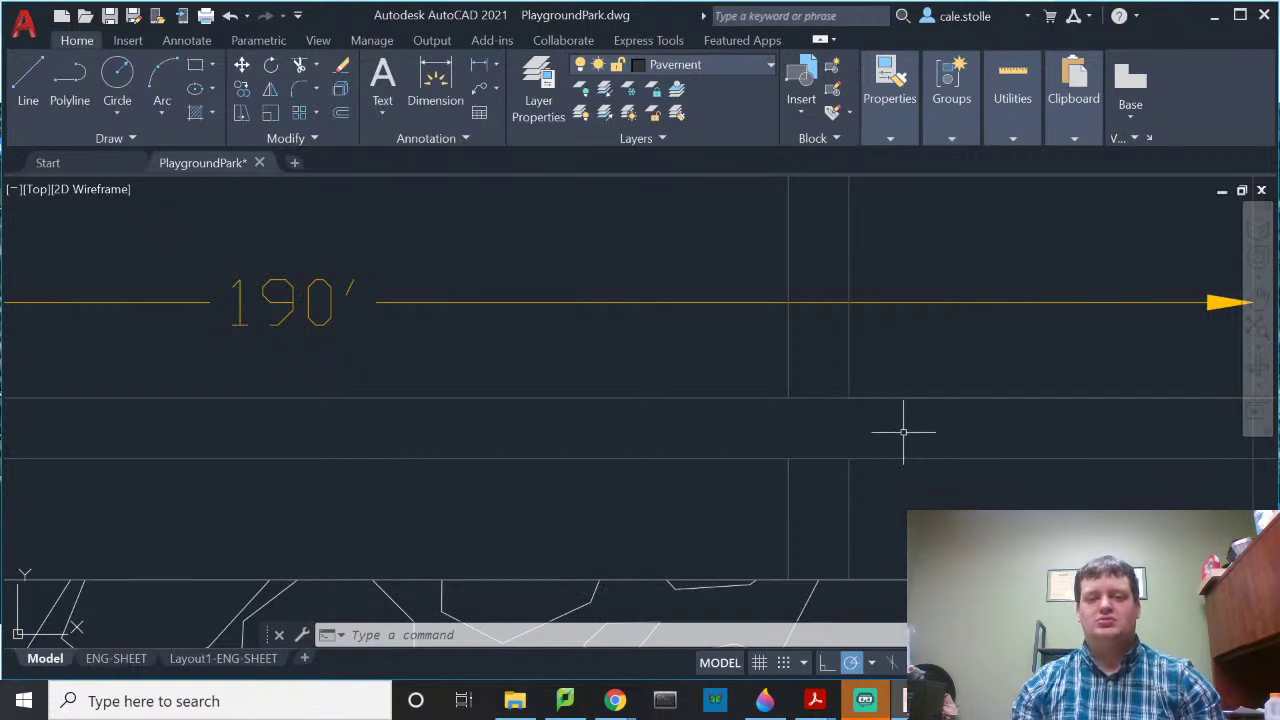
Step: Trim the upper and lower pavement edge pieces lying inside the path opening
text(t)
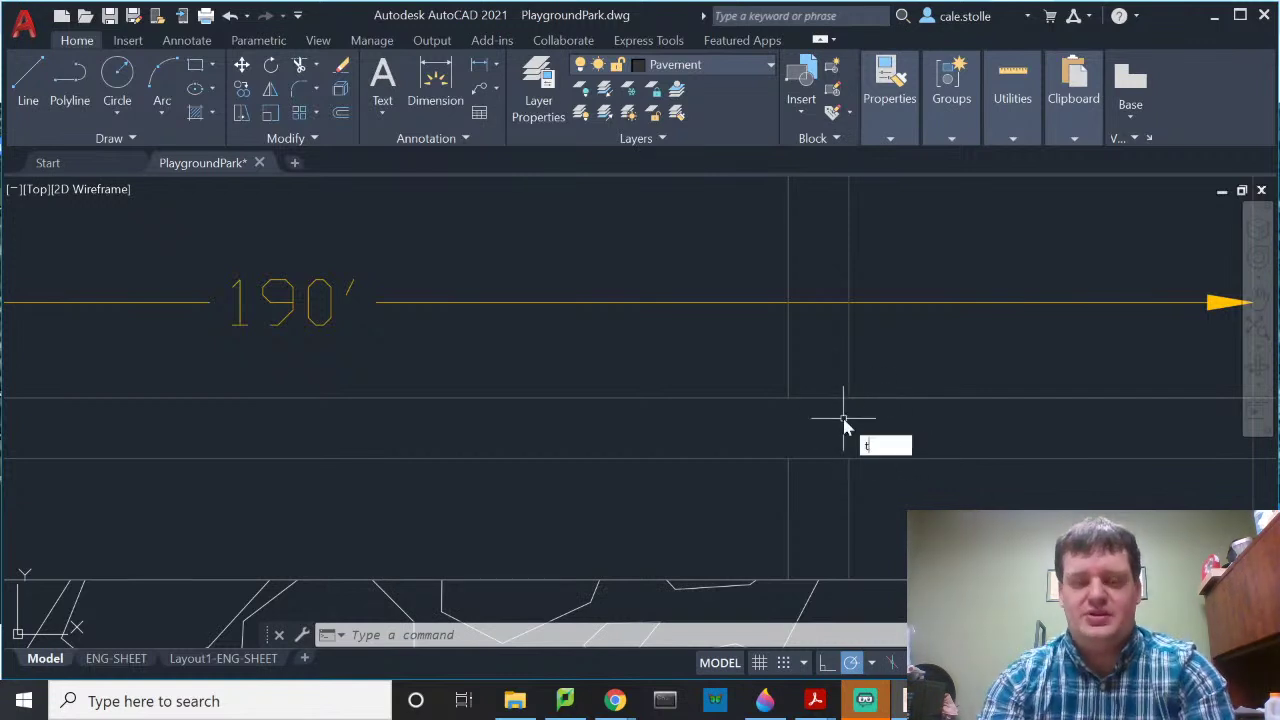
text(rim)
key(Return)
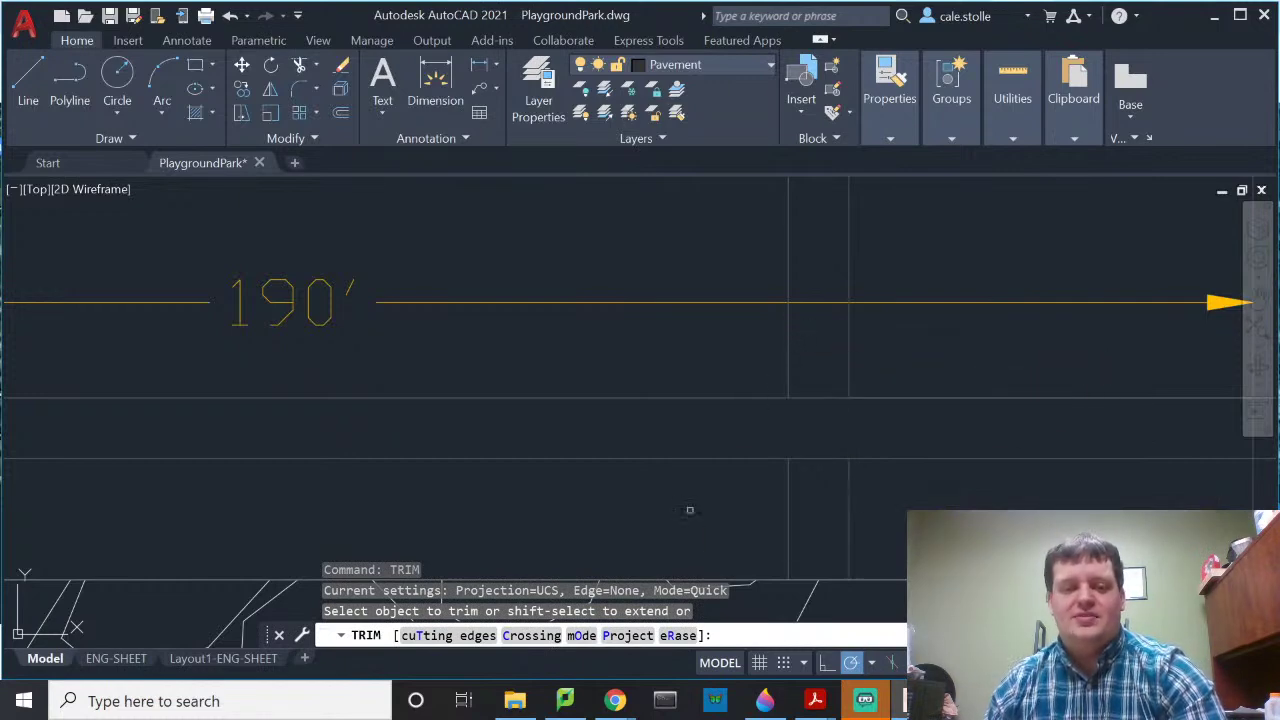
click(698, 345)
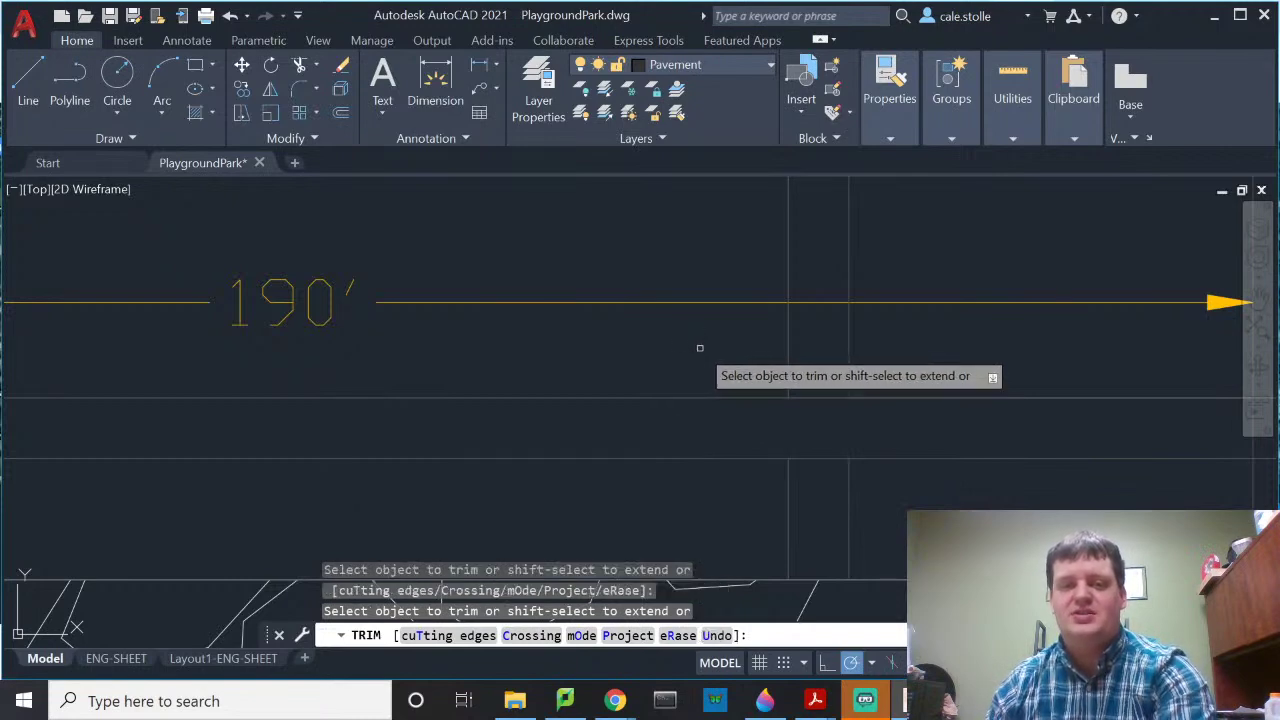
click(823, 397)
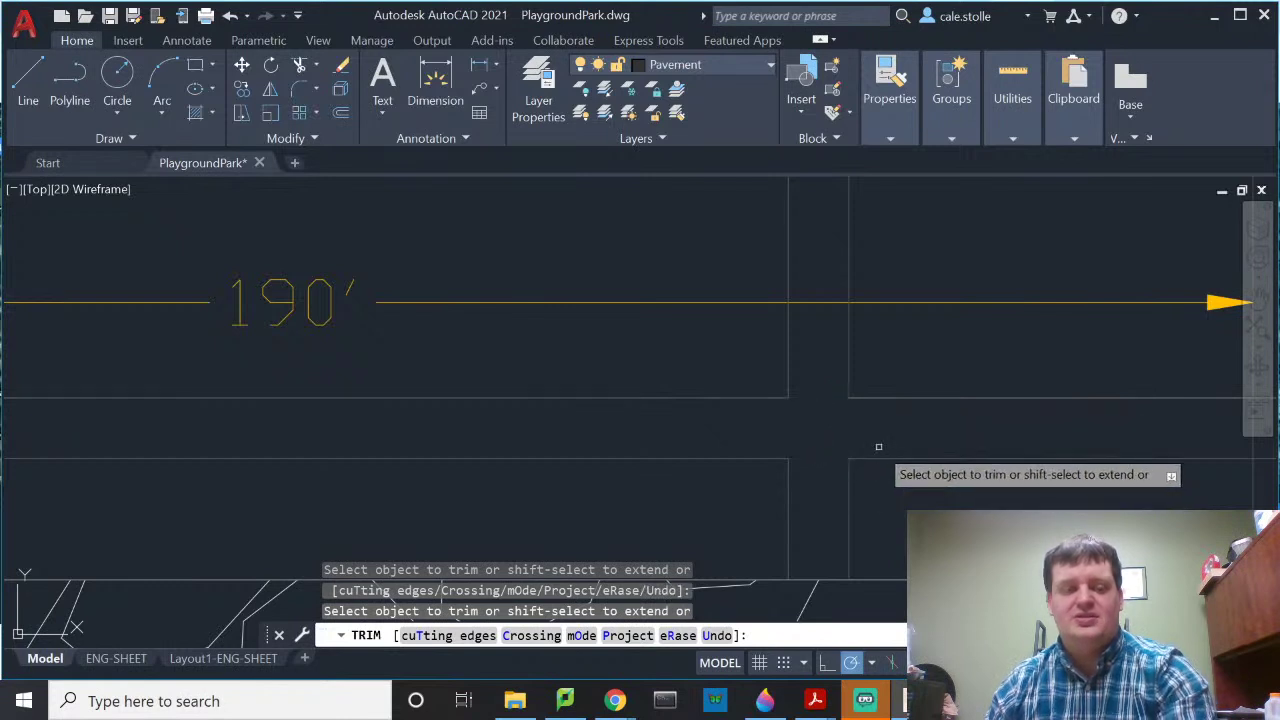
key(Escape)
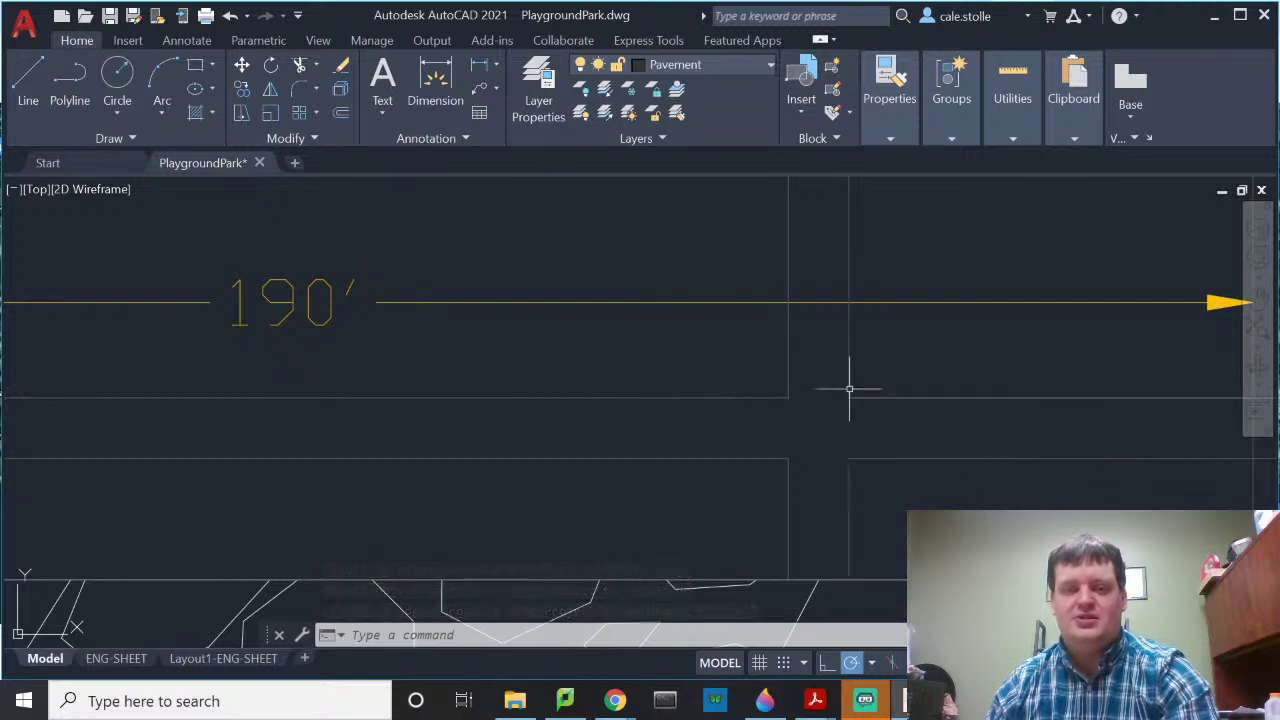
scroll(851, 420, down, 3)
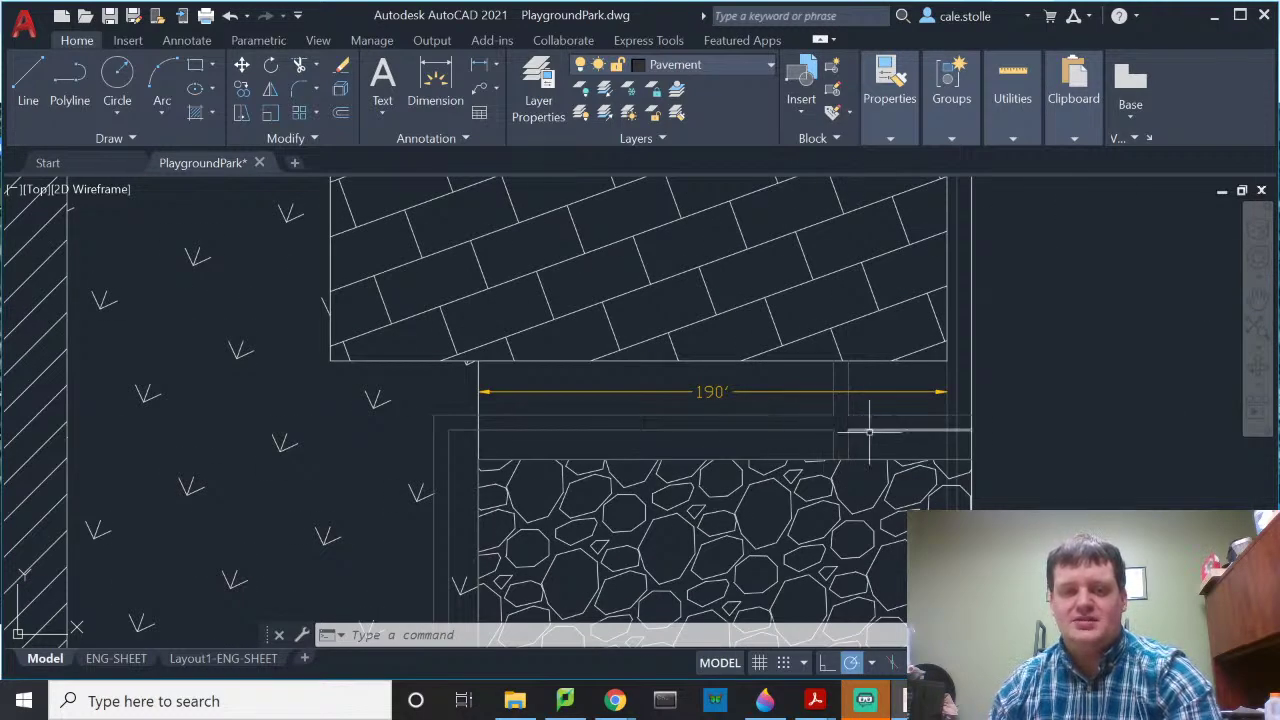
scroll(840, 428, up, 5)
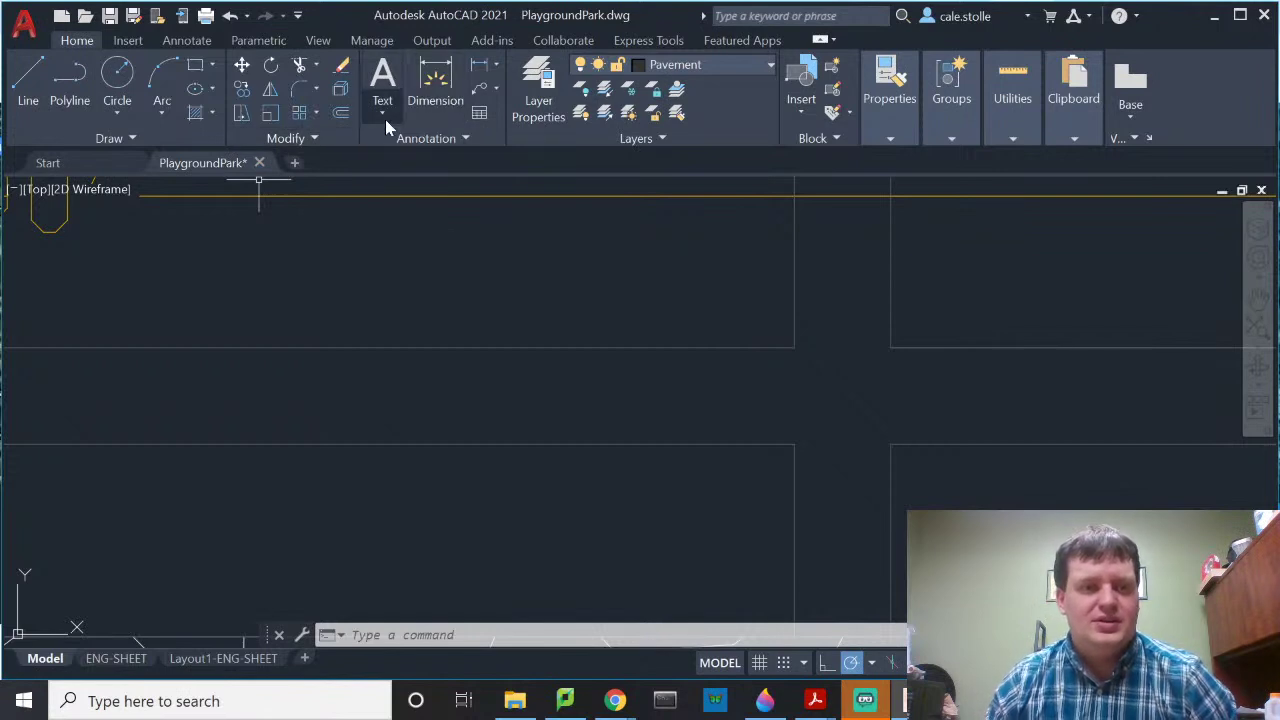
Step: Fillet the left pavement edge and left path line with a 72-unit radius
click(298, 90)
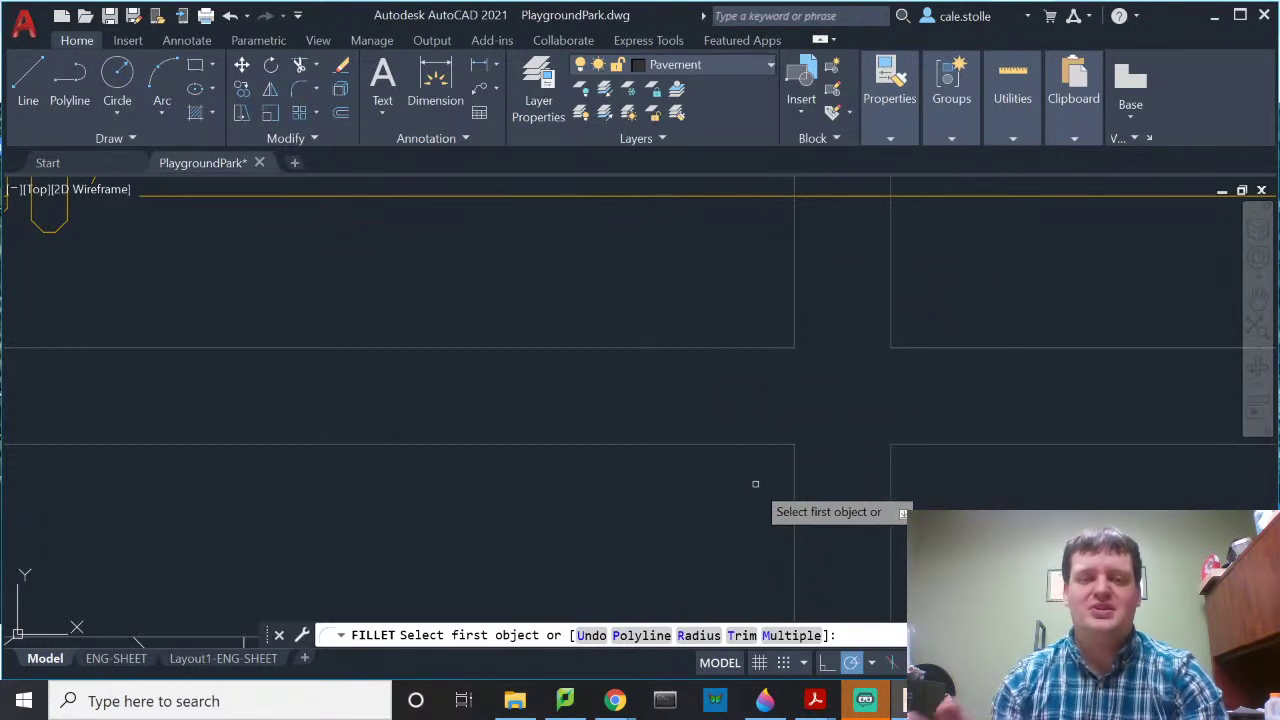
text(r)
key(Return)
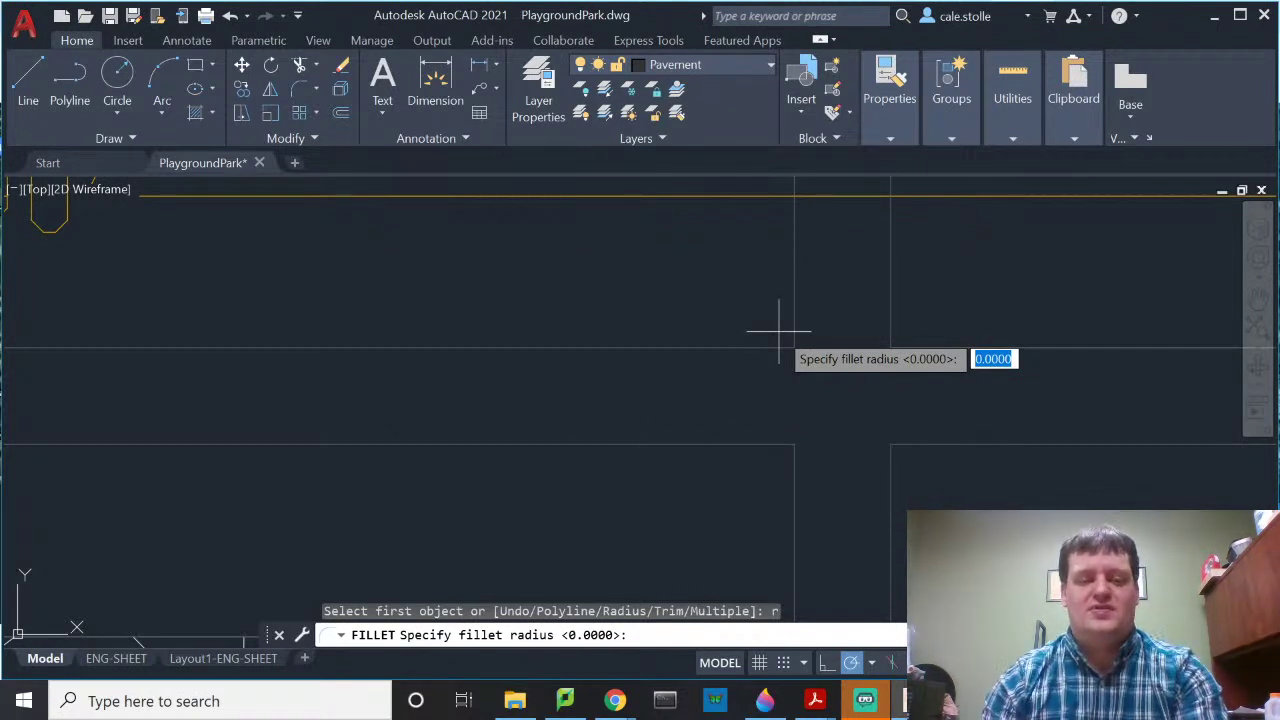
text(72)
key(Return)
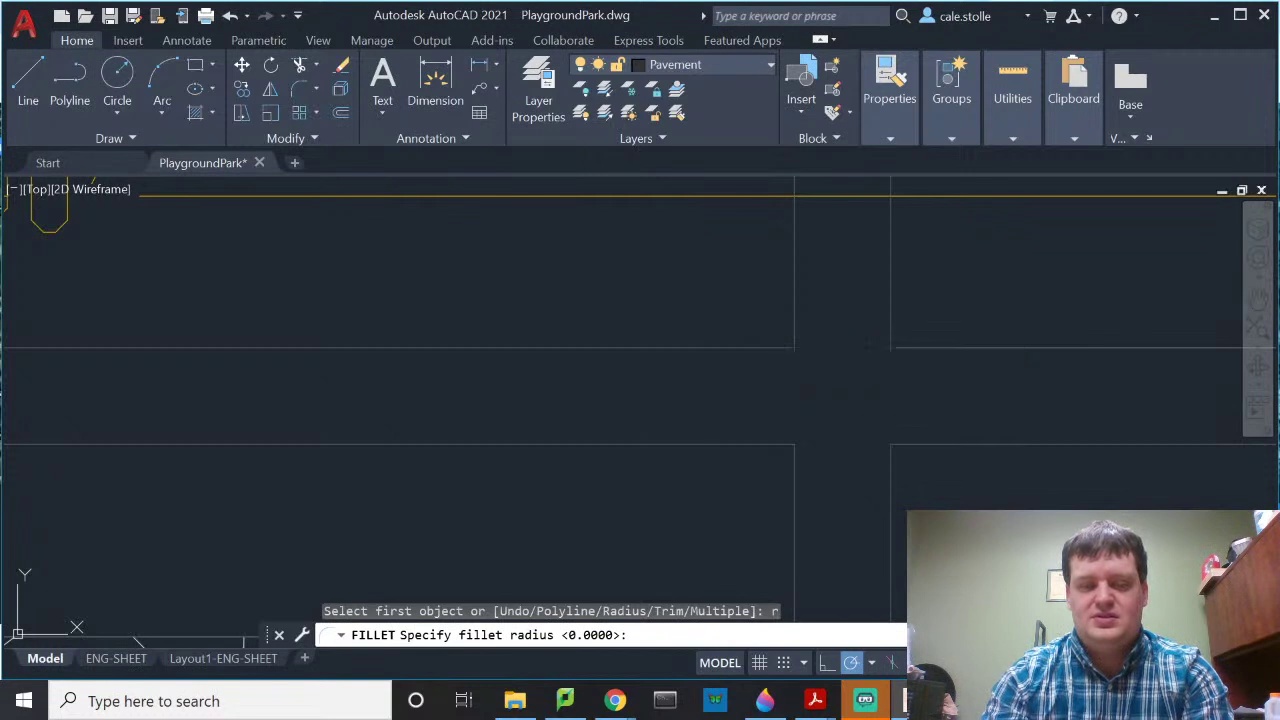
click(760, 348)
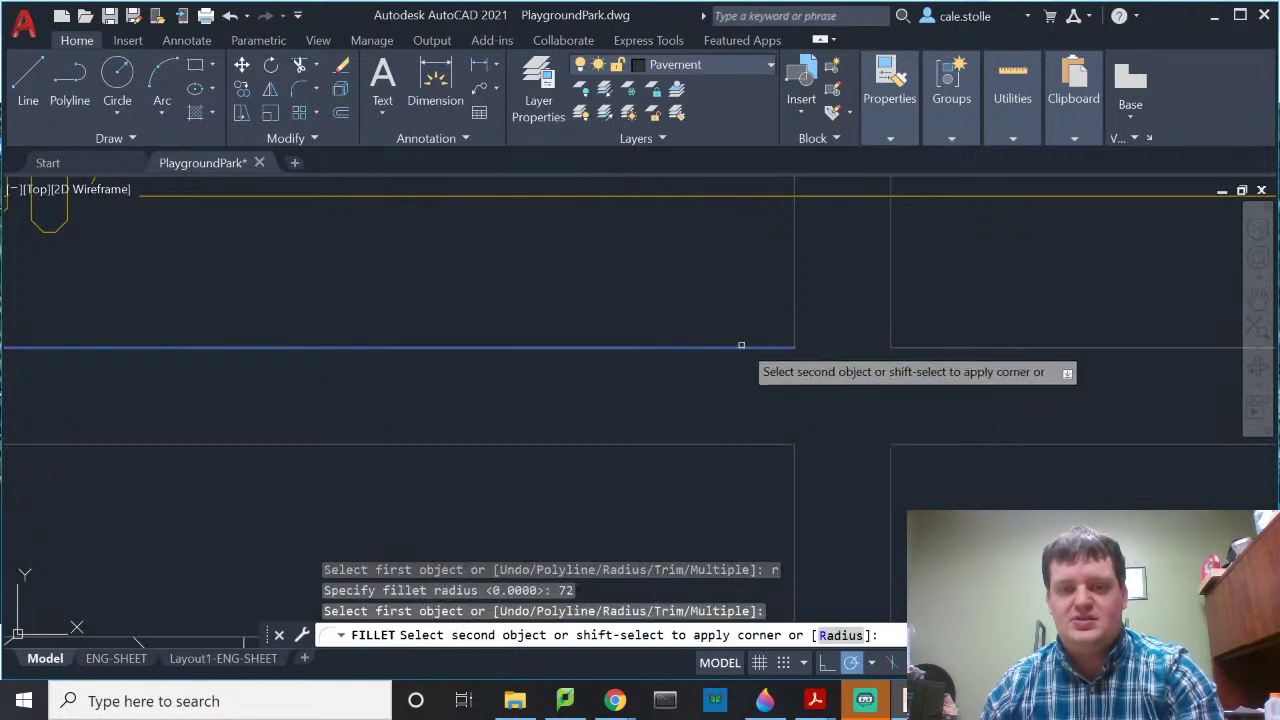
click(793, 290)
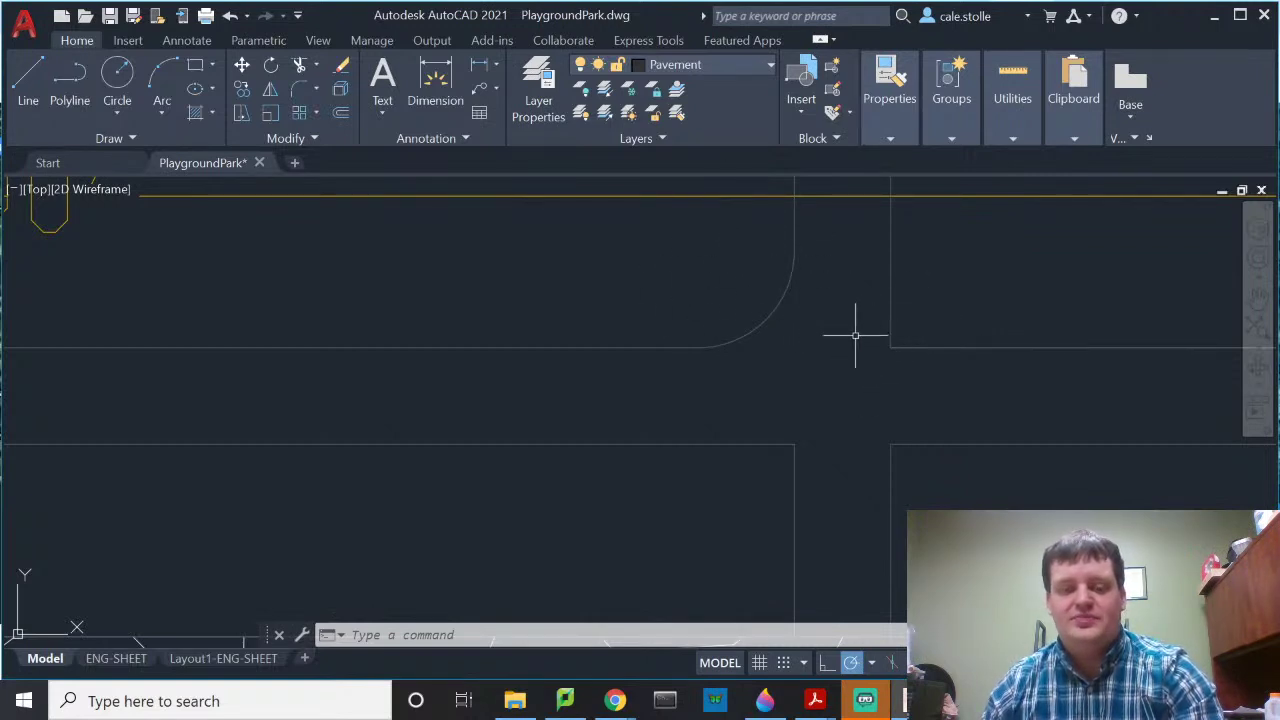
Step: Fillet the right path line with the pavement edge at the upper-right corner
text(f)
key(Return)
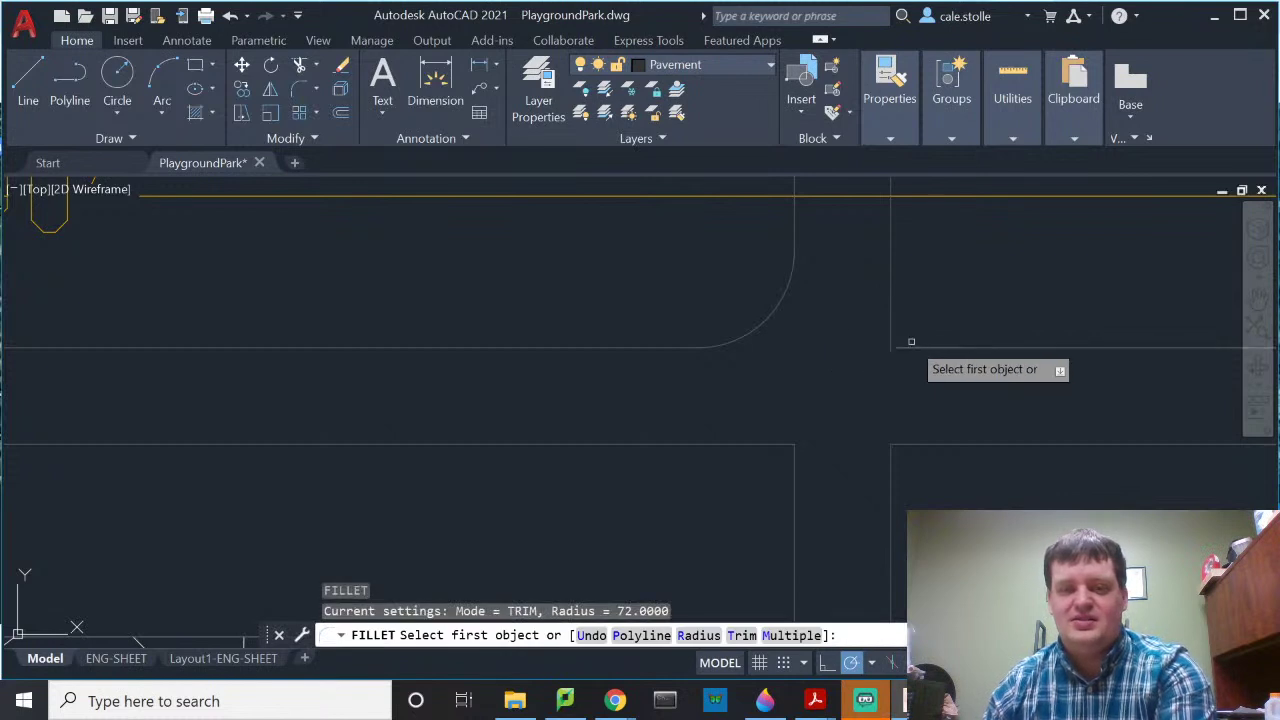
click(905, 335)
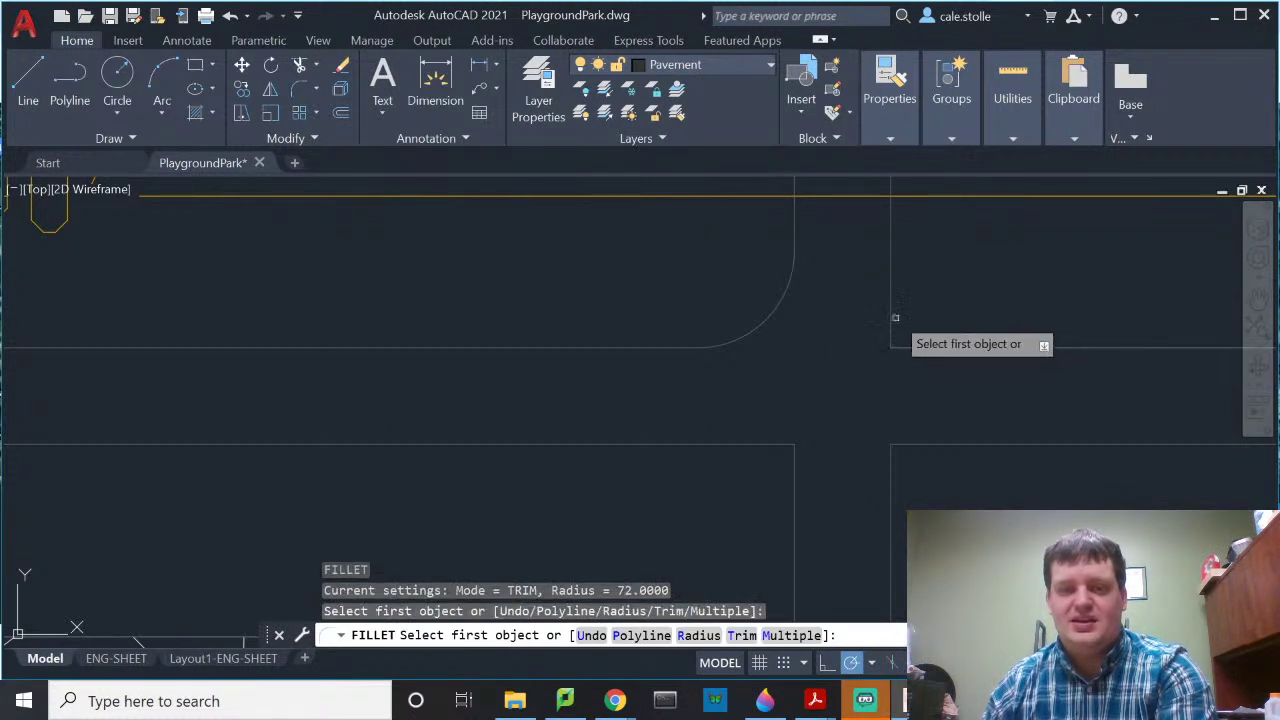
click(891, 320)
click(938, 345)
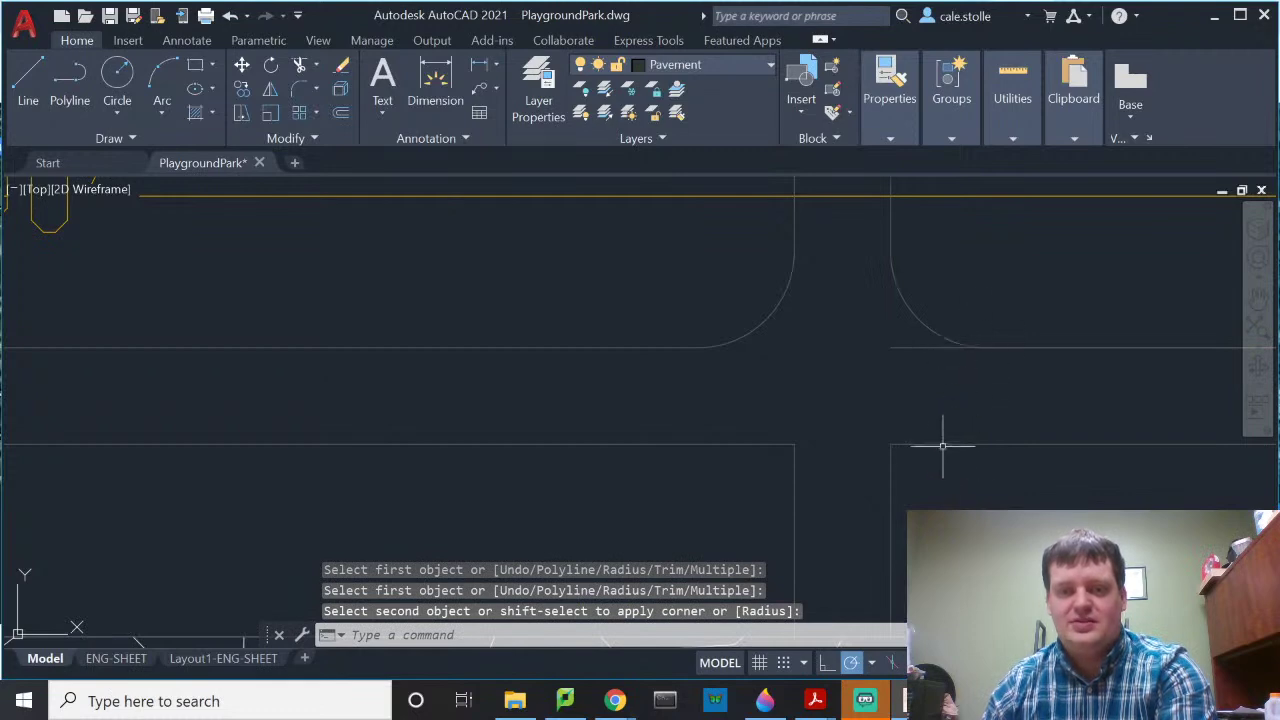
Step: Fillet the lower-right and lower-left corners of the opening using FILLET Multiple
text(f)
key(Return)
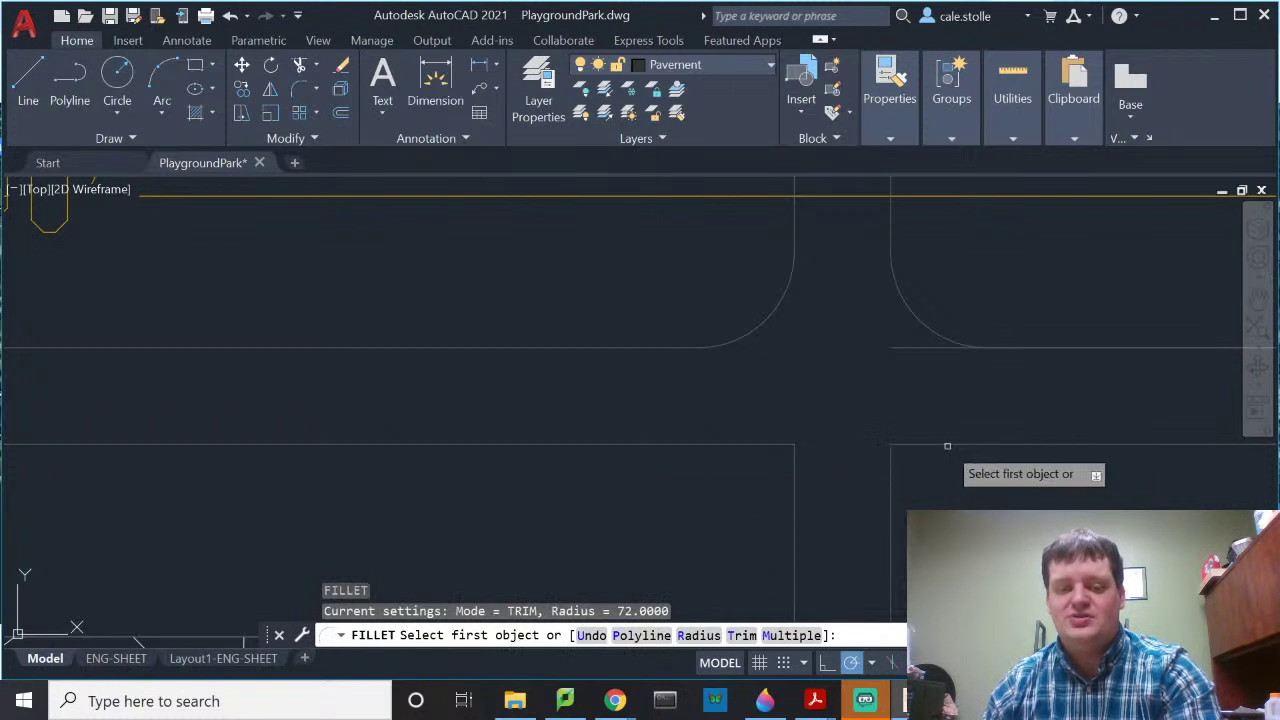
text(m)
key(Return)
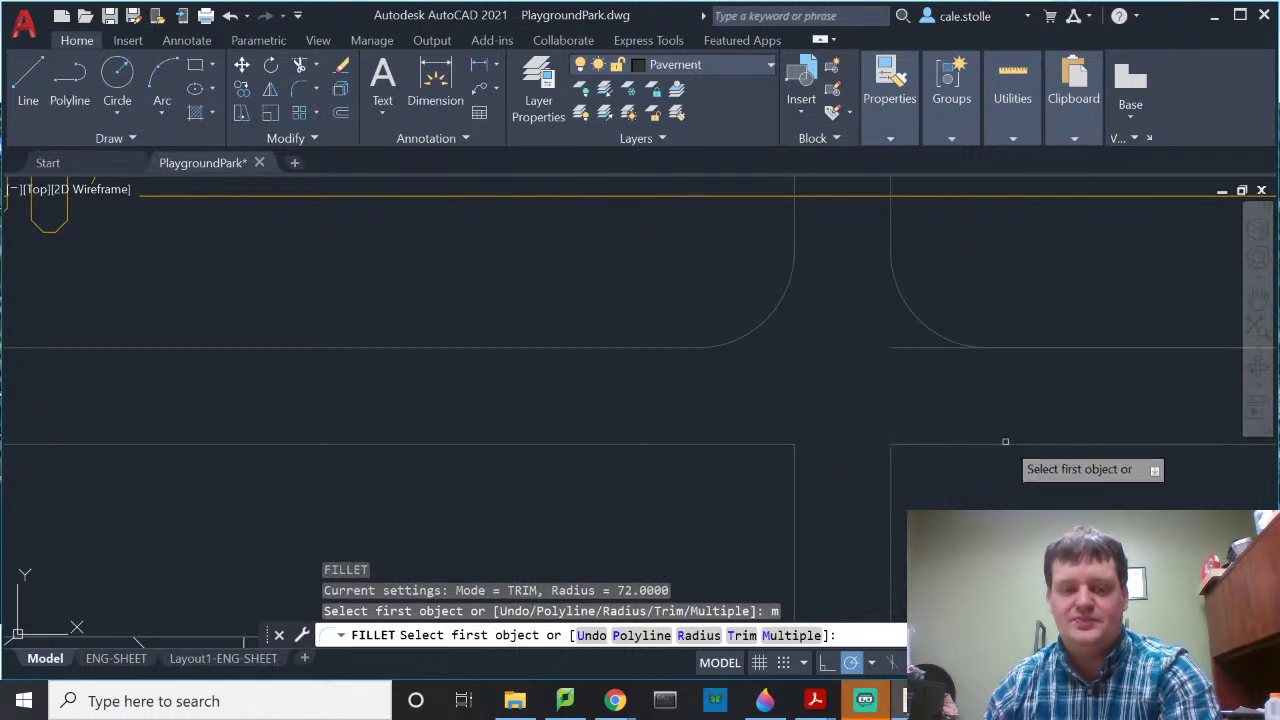
click(987, 441)
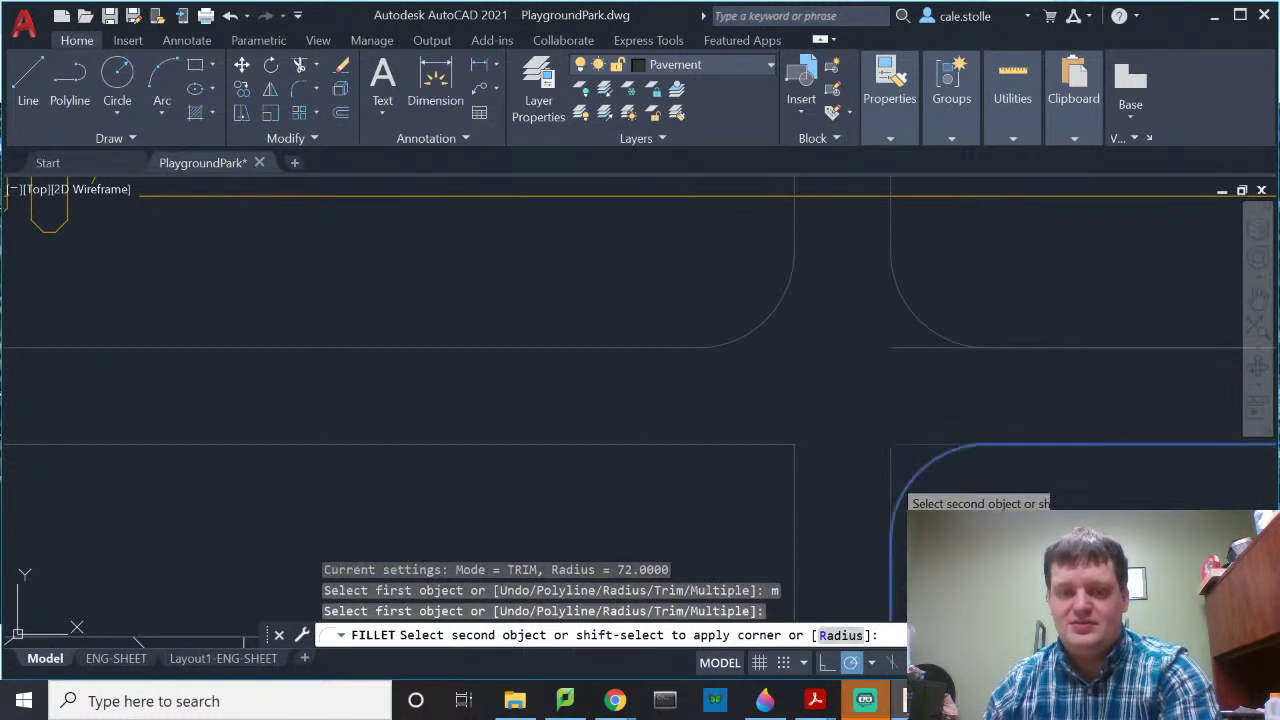
click(891, 479)
click(795, 479)
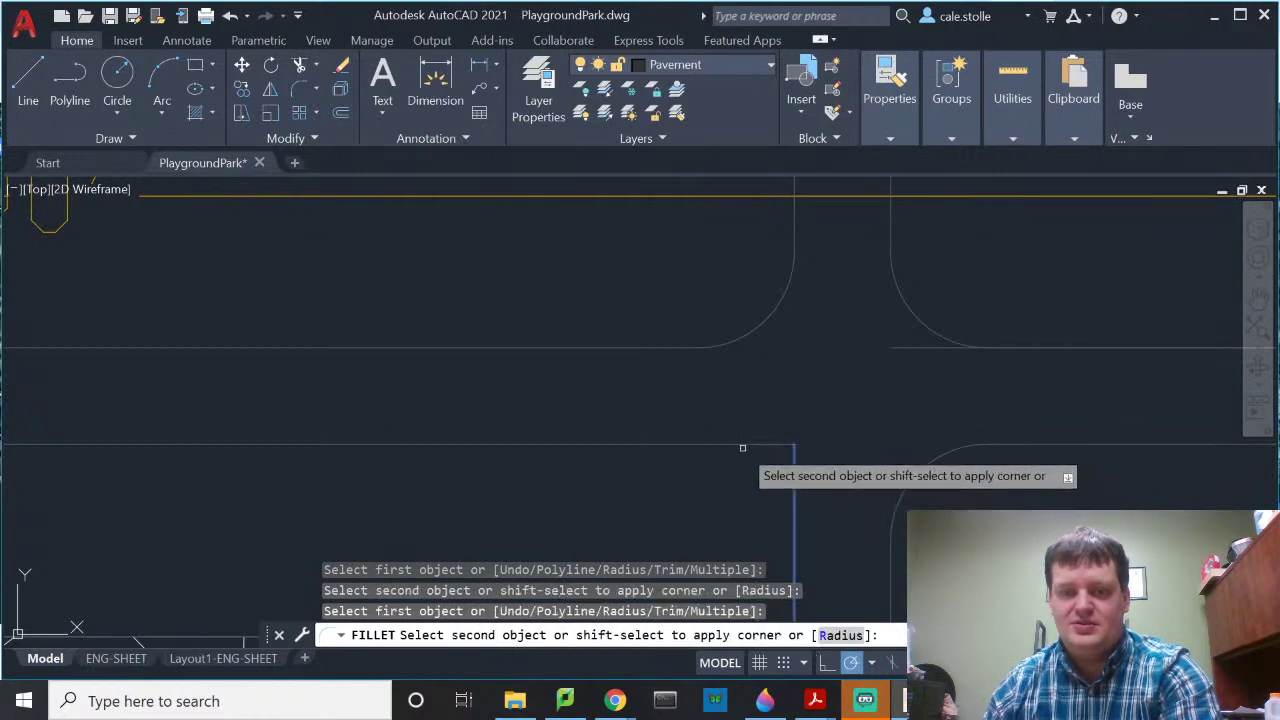
click(745, 445)
key(Return)
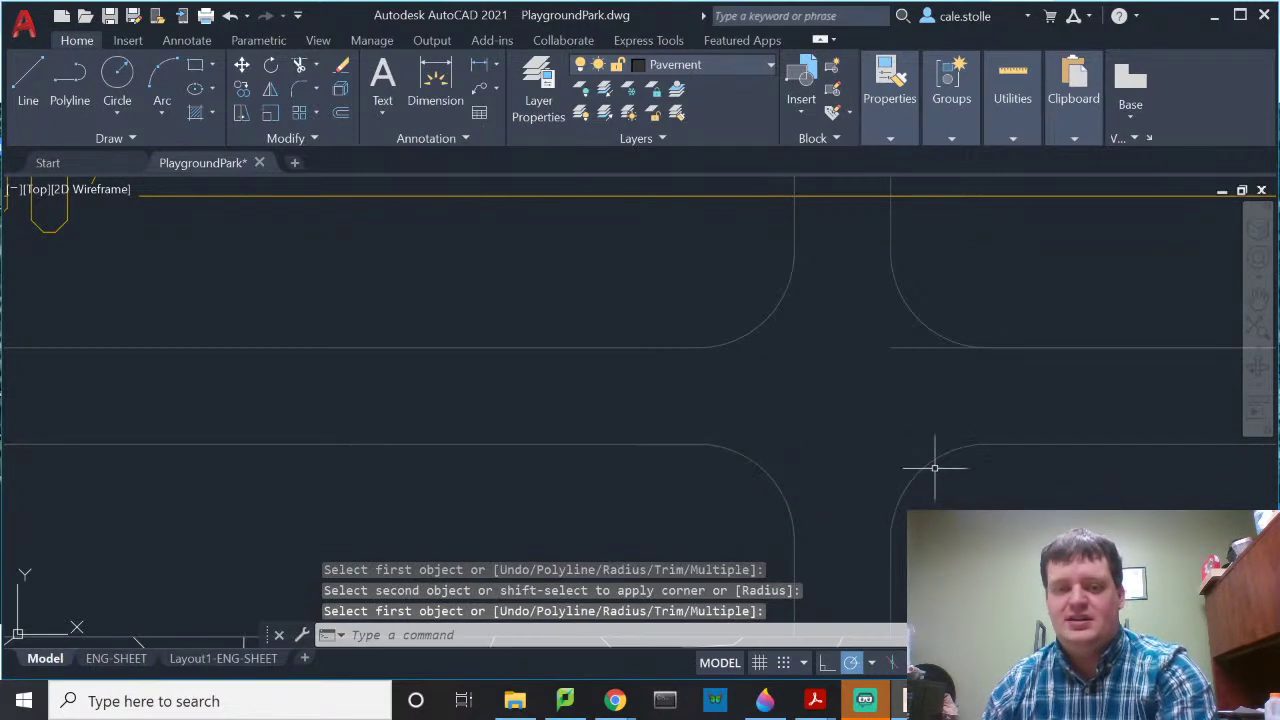
Step: Delete the leftover edge line to the right of the opening
click(909, 348)
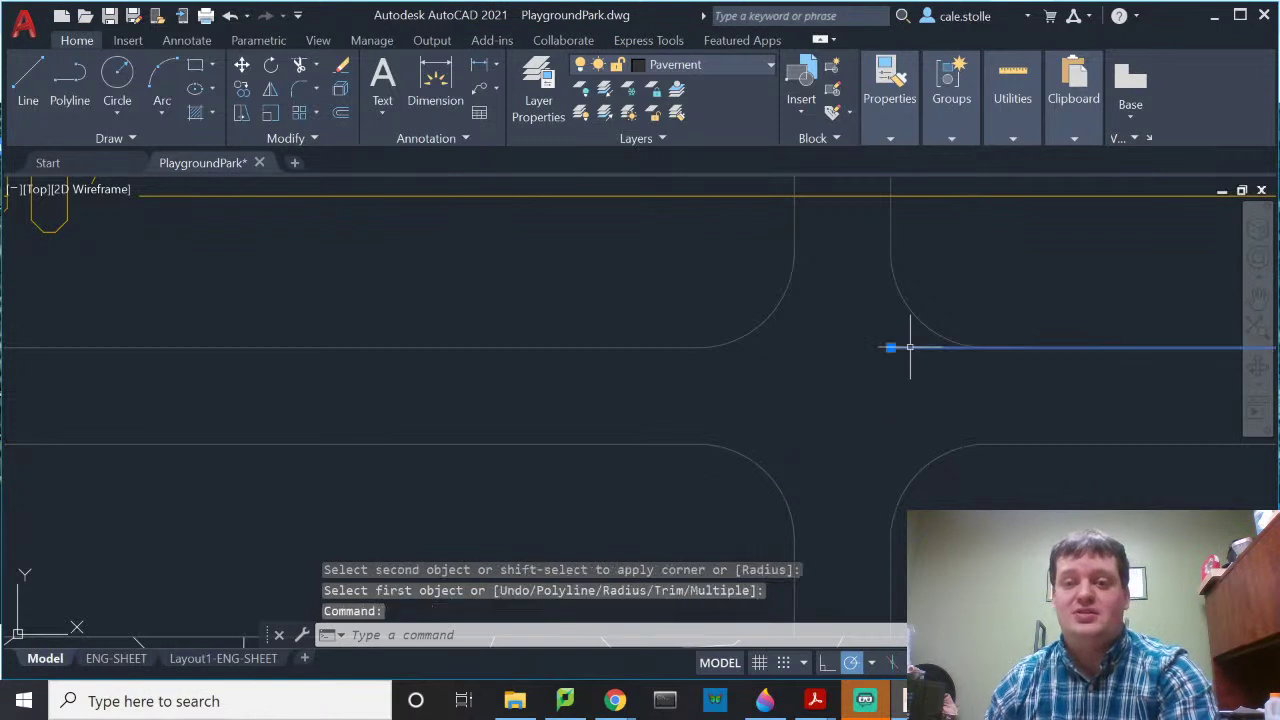
scroll(1060, 395, down, 2)
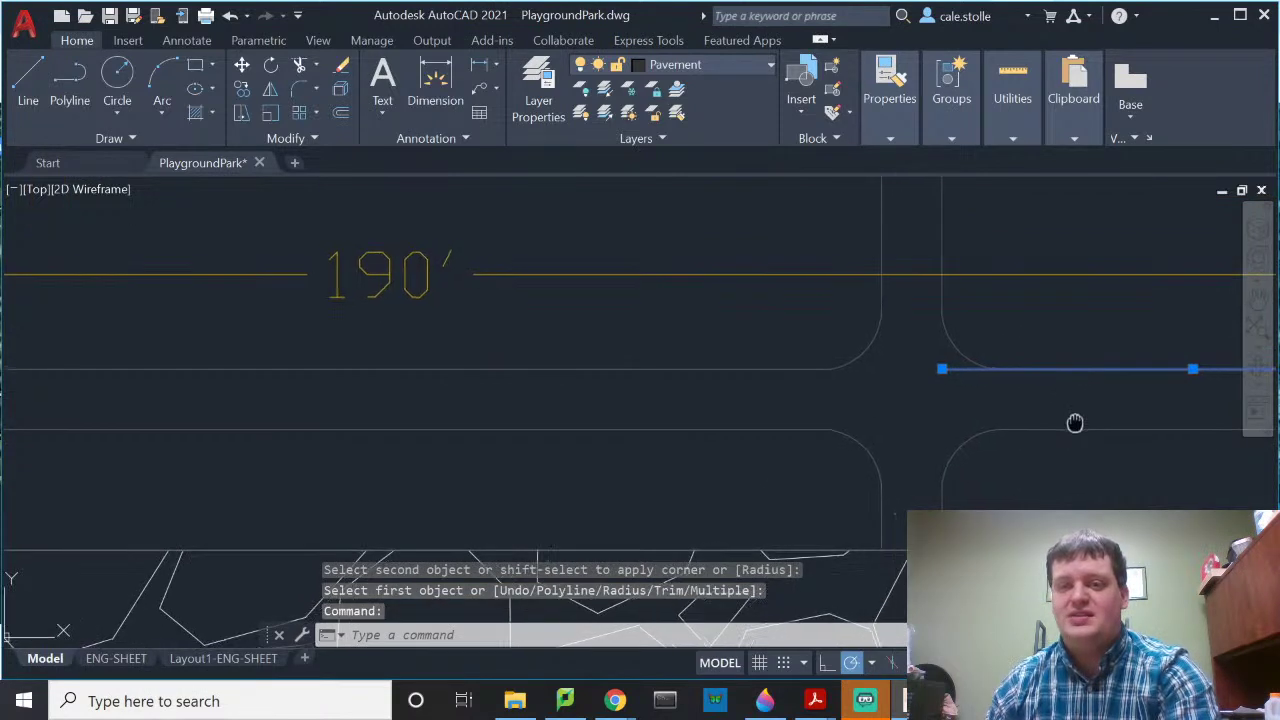
middle_drag(1074, 423, 814, 434)
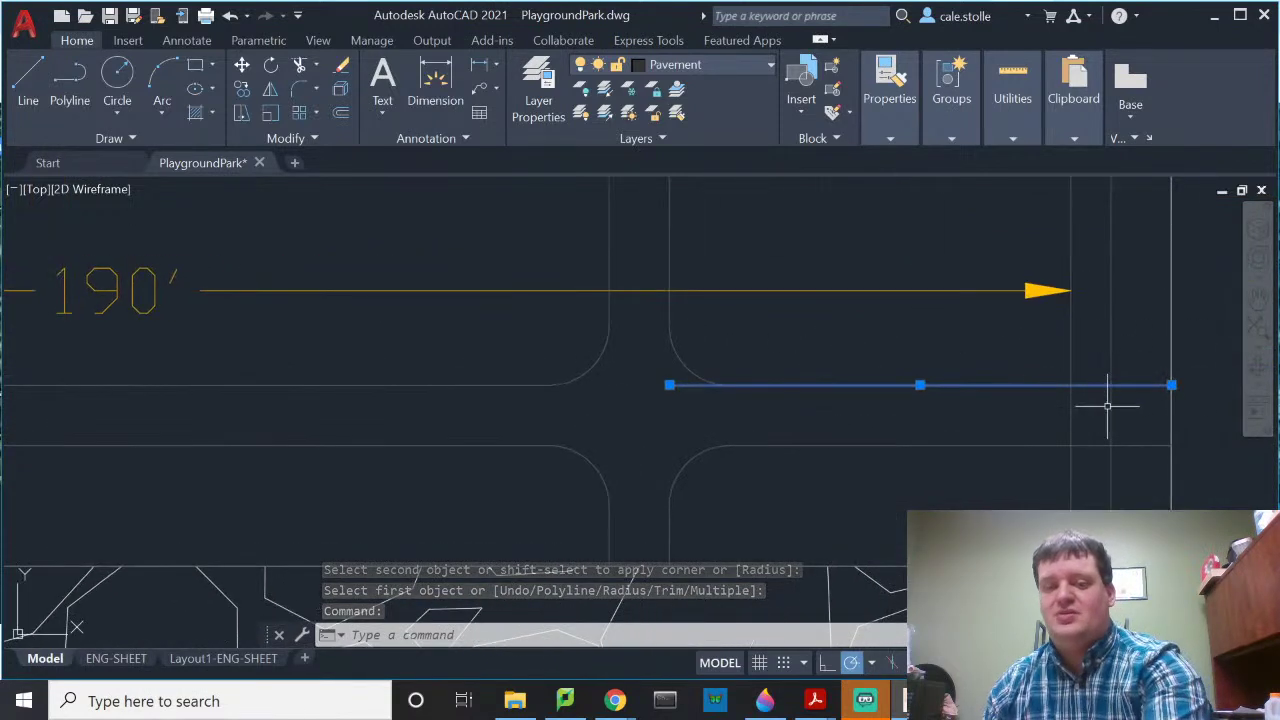
key(Delete)
scroll(784, 391, down, 2)
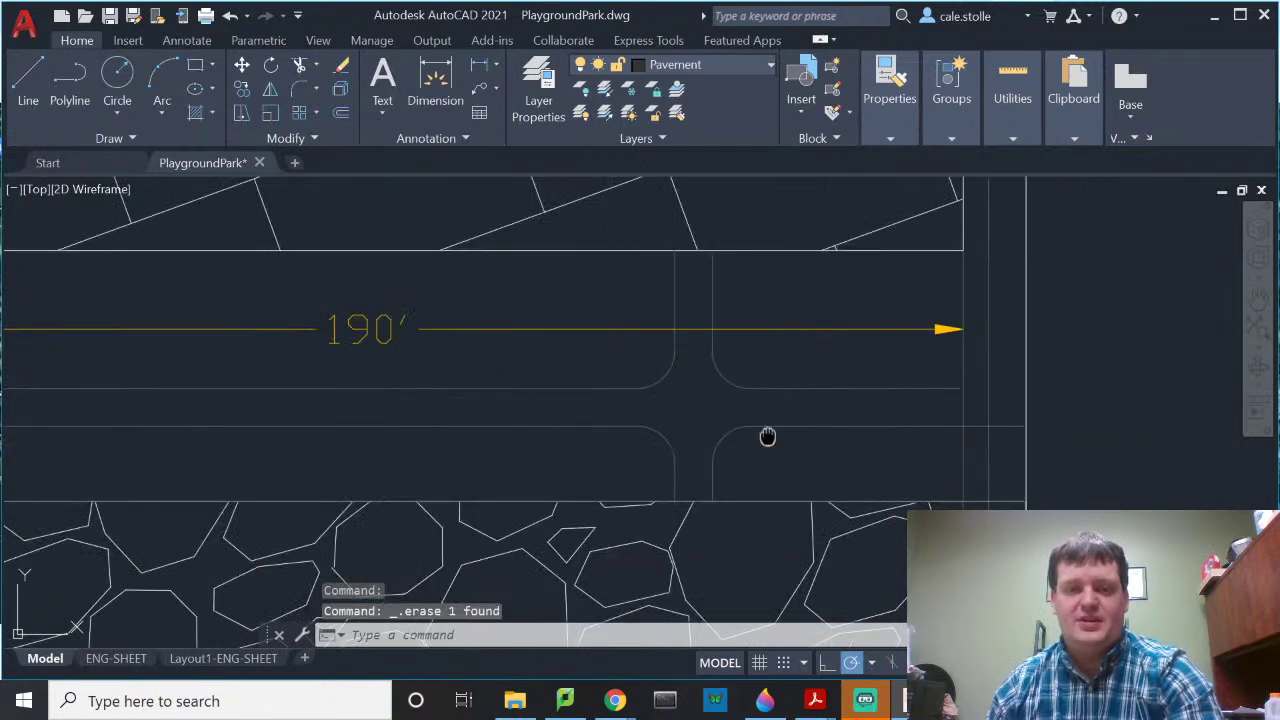
Step: Recentre on the path opening and fillet its left corner with FILLET Multiple
middle_drag(767, 436, 950, 398)
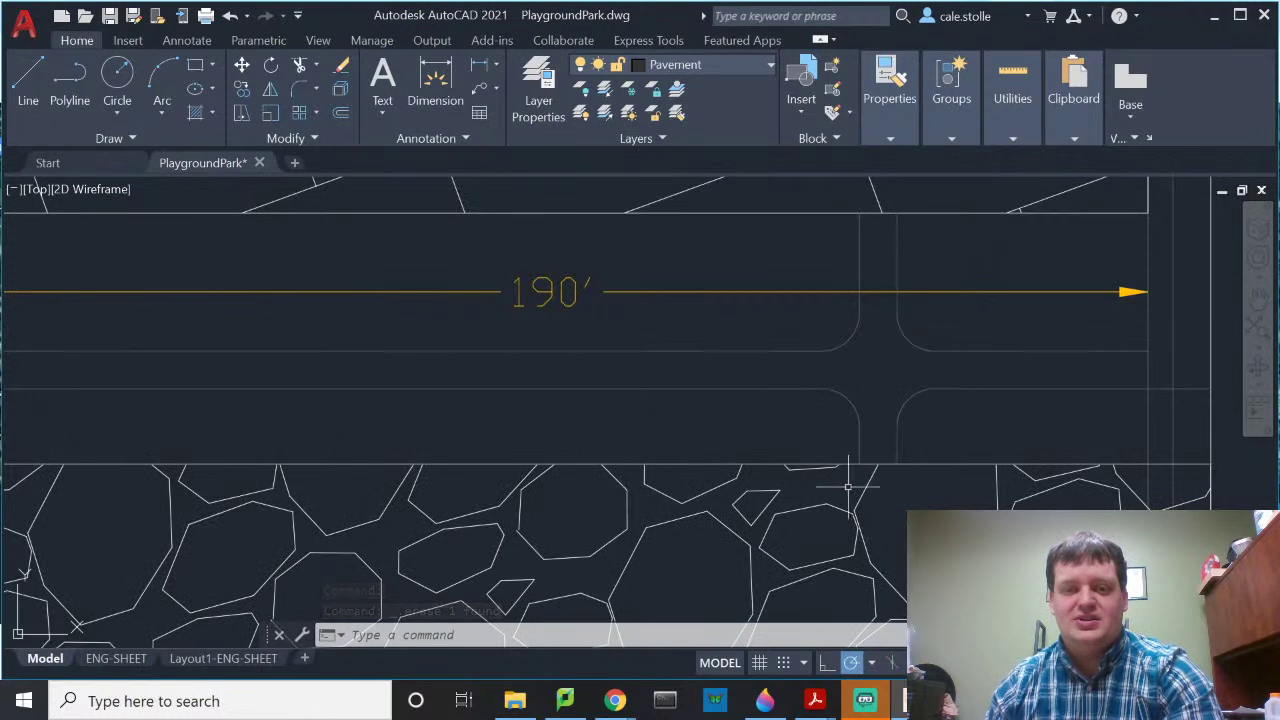
scroll(900, 410, up, 3)
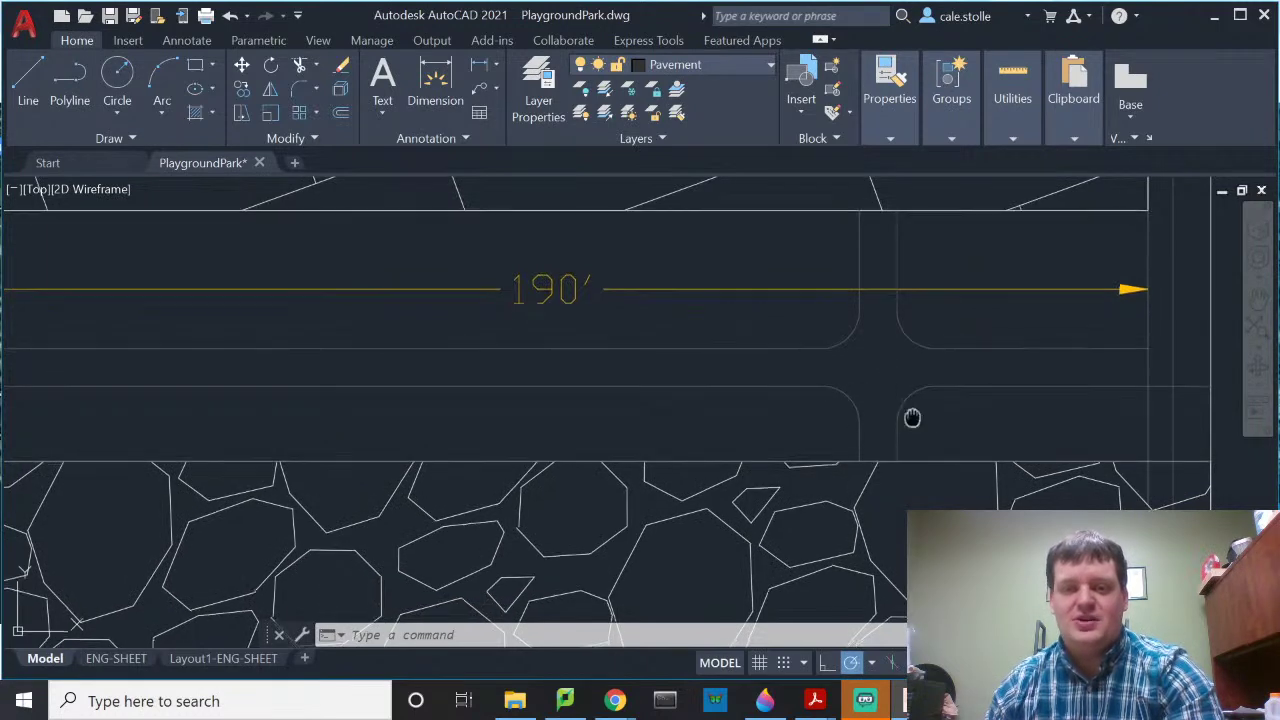
scroll(857, 366, up, 2)
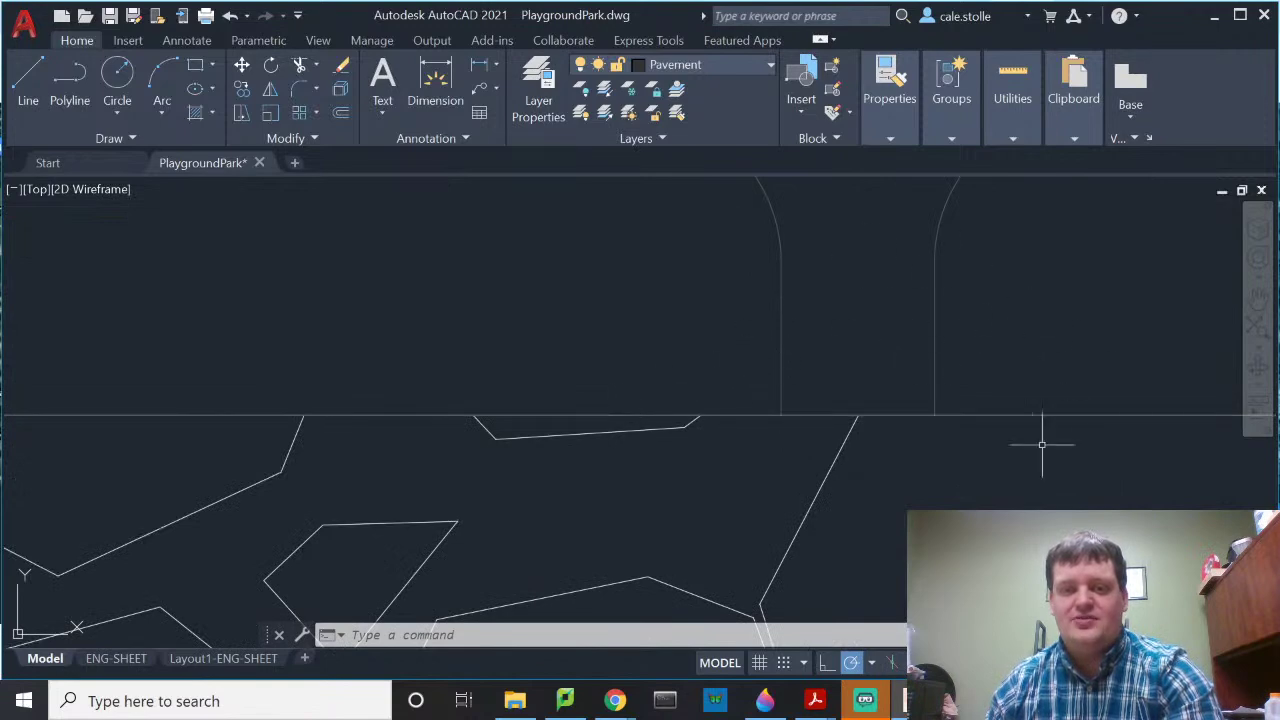
scroll(914, 337, down, 2)
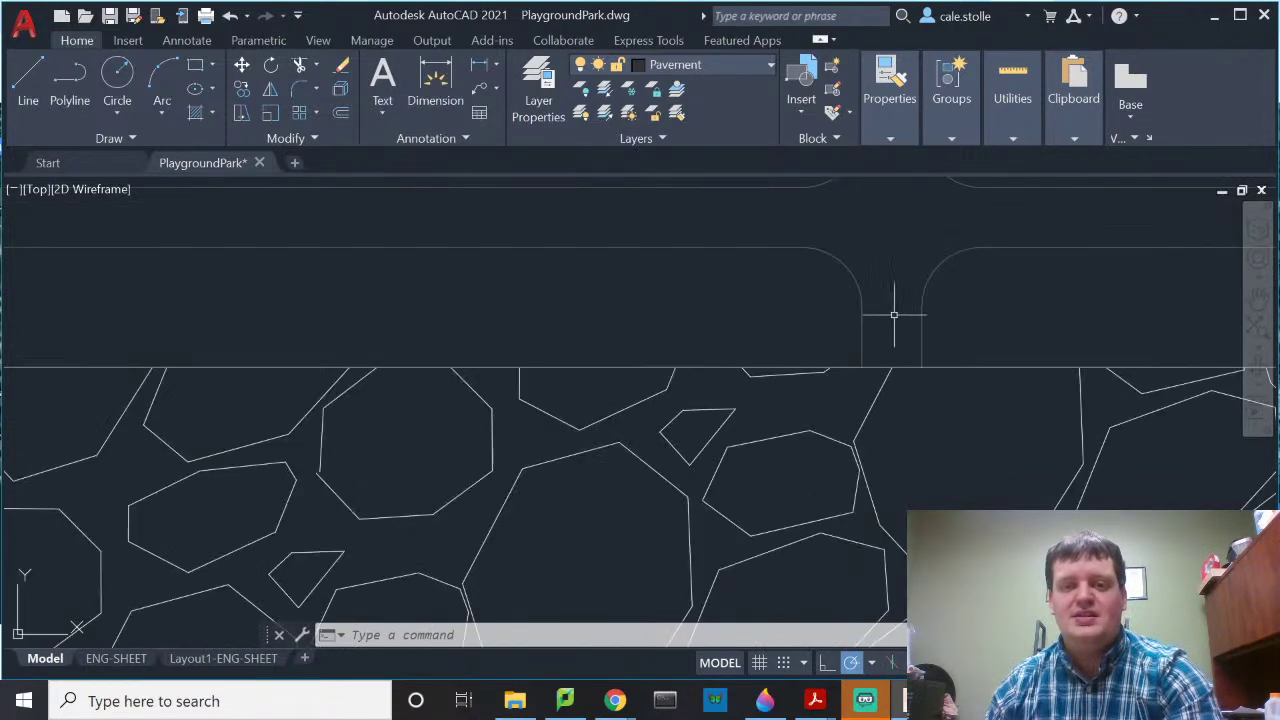
scroll(892, 318, up, 1)
text(fillet)
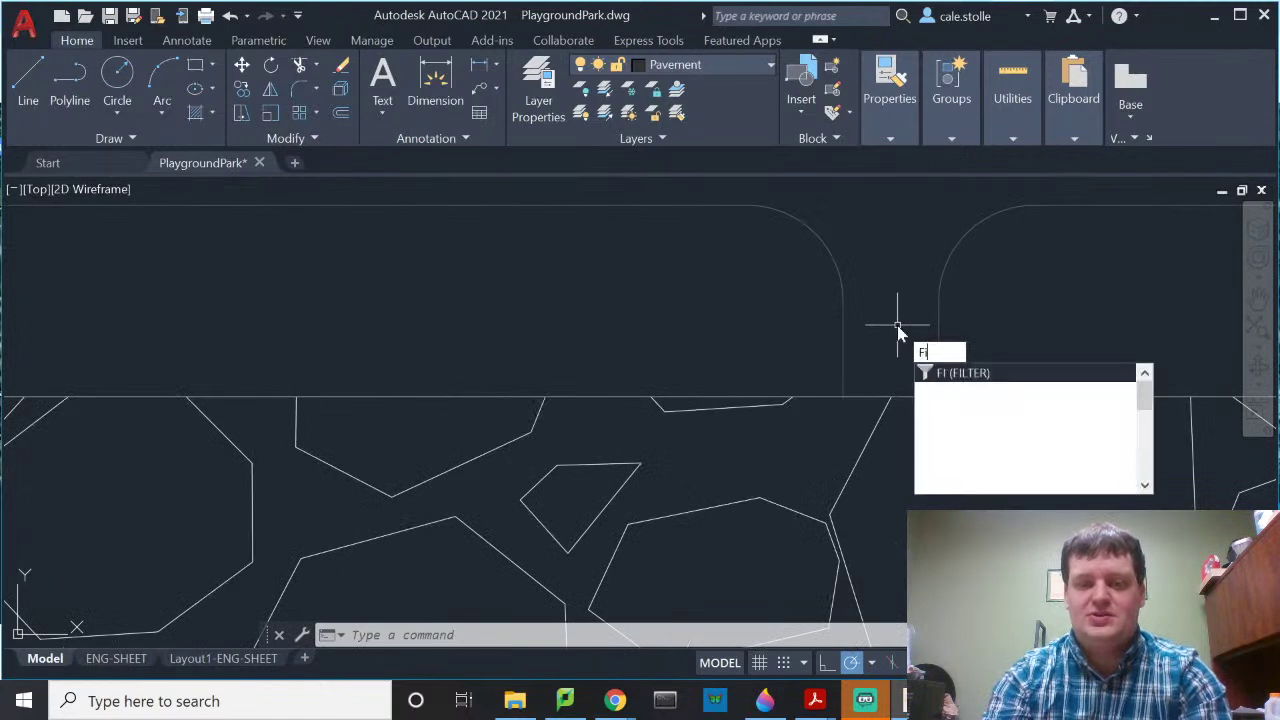
key(Return)
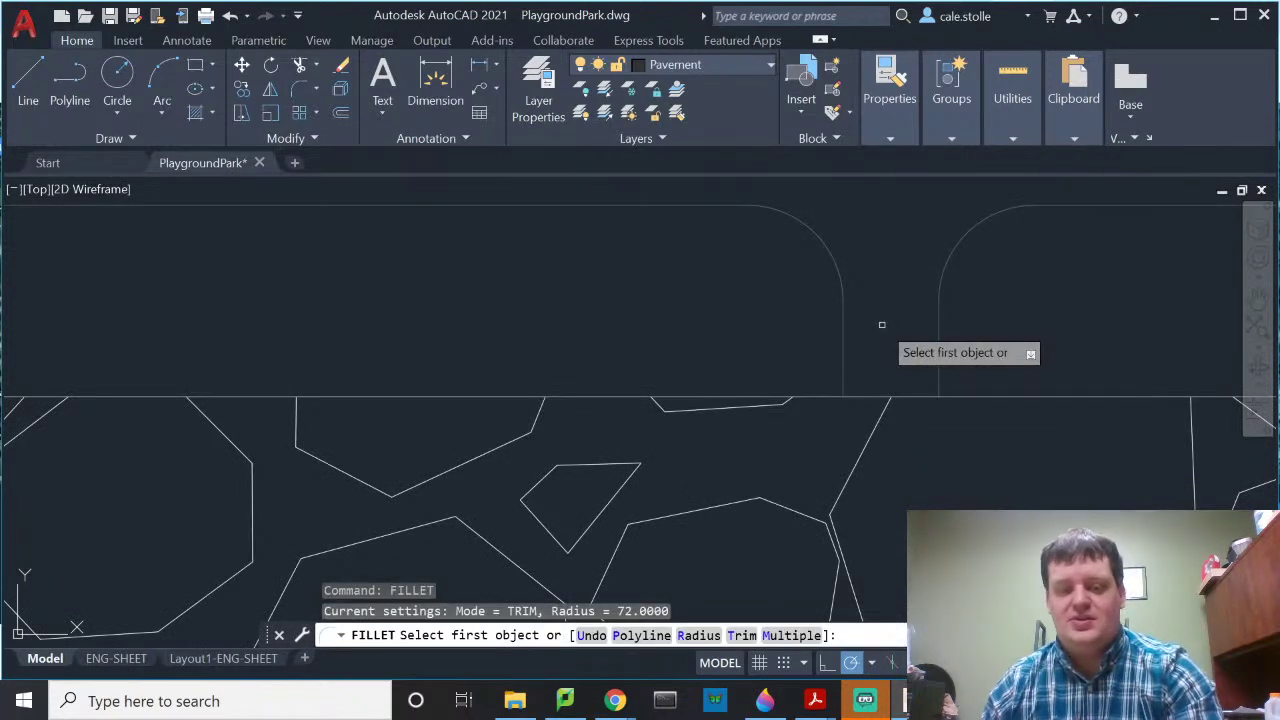
text(m)
key(Return)
click(843, 372)
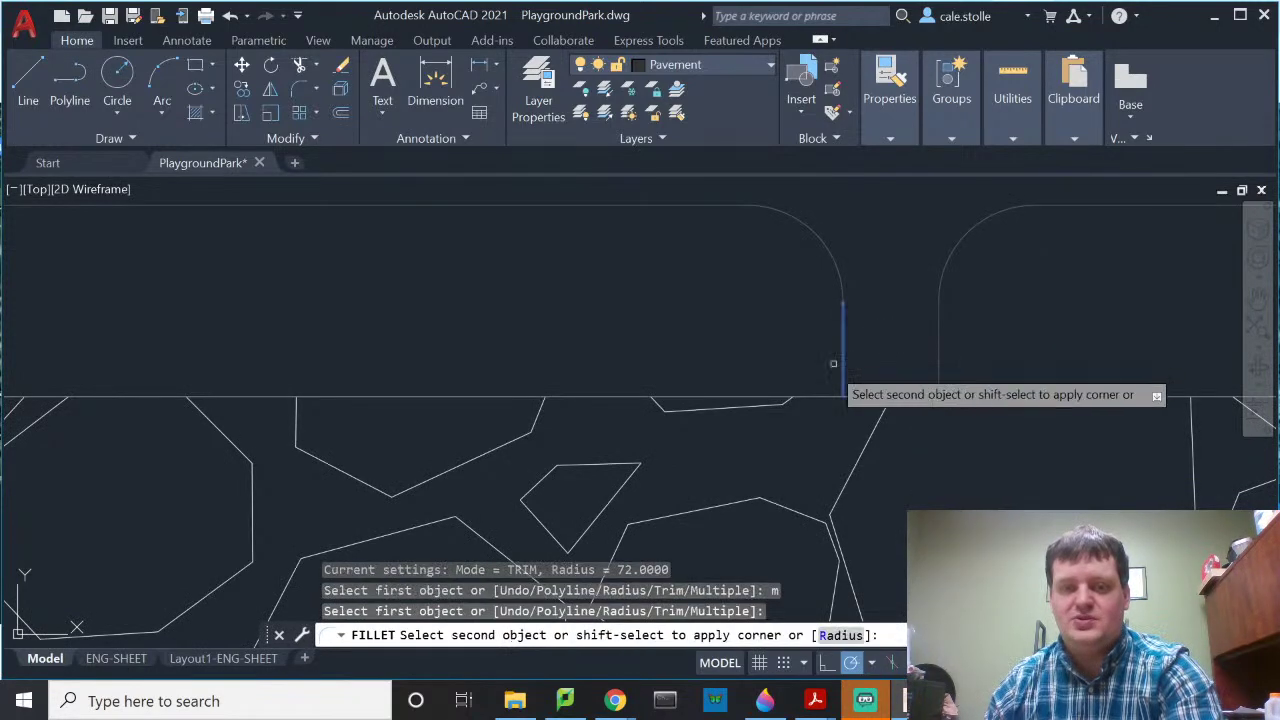
click(820, 398)
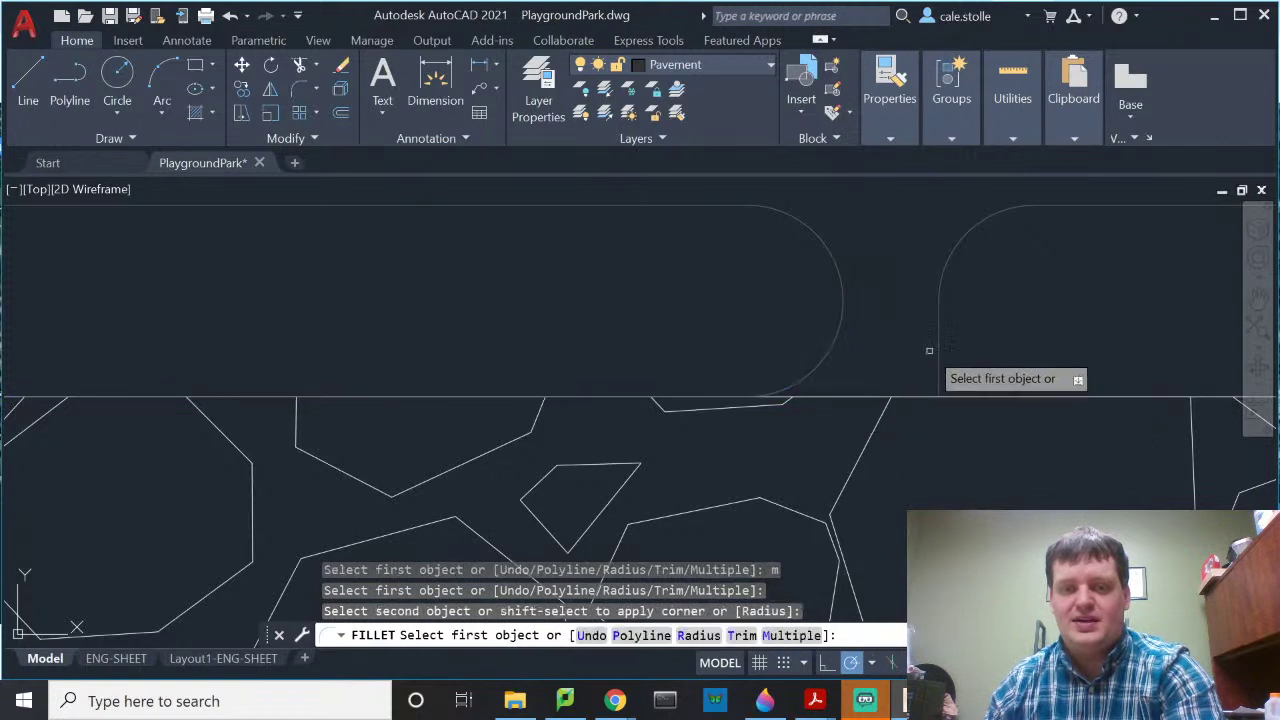
Step: Fillet the opening's right corner, then select the rounded outline to check its layer
click(938, 345)
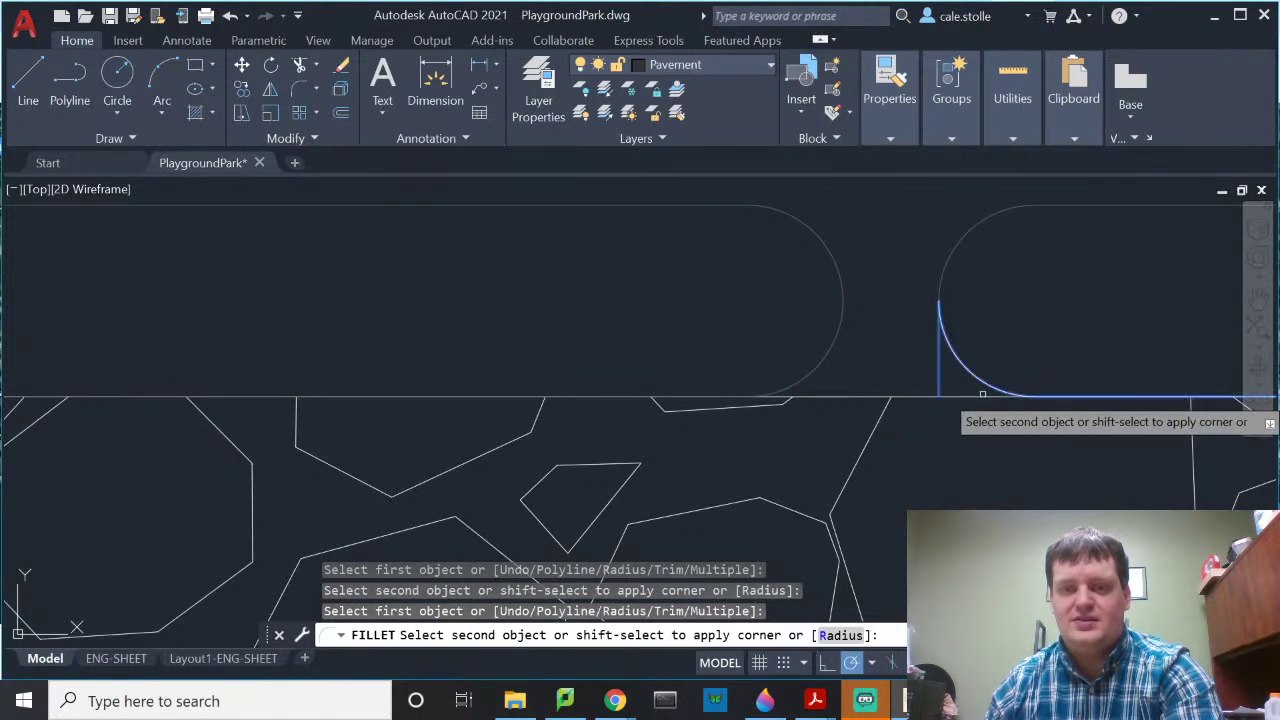
click(982, 397)
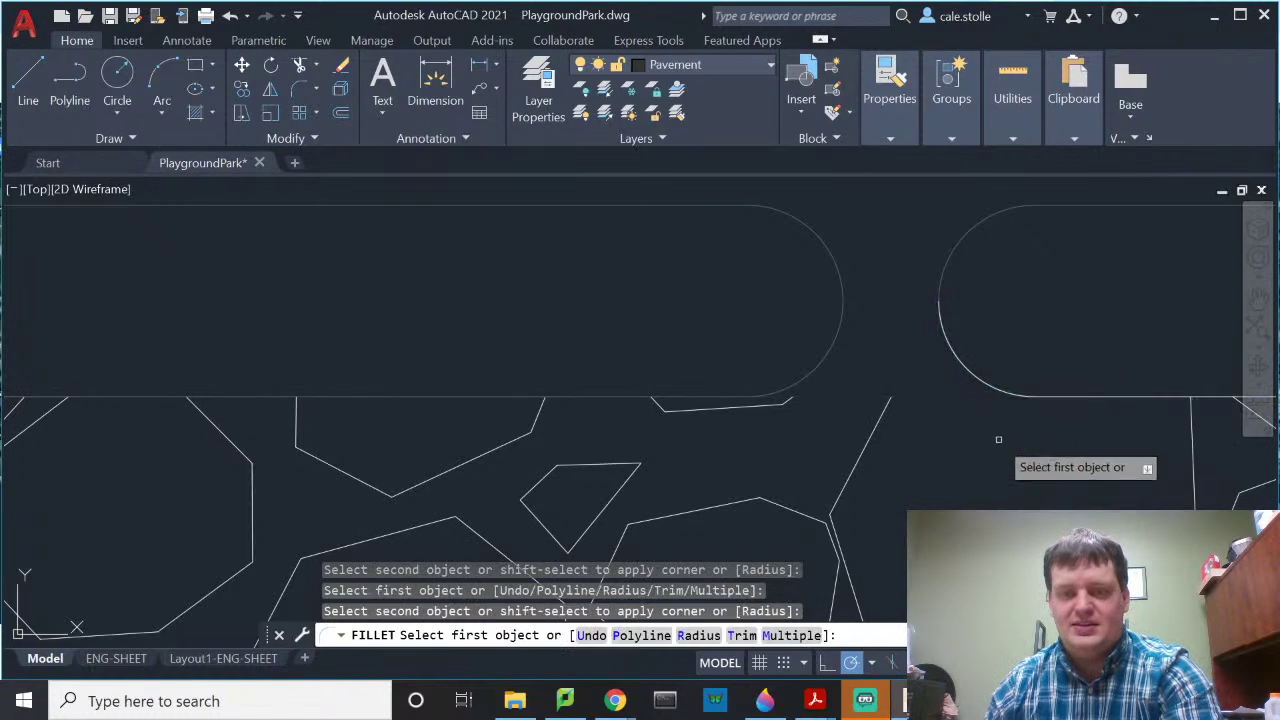
key(Escape)
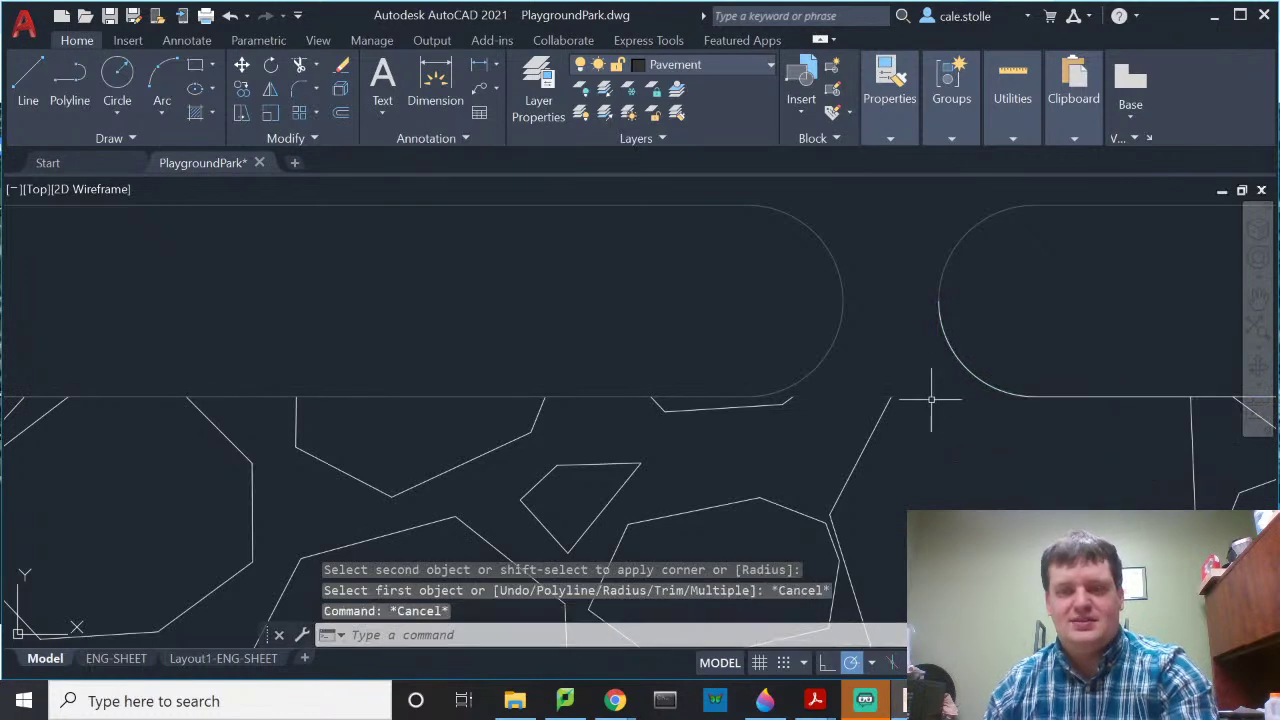
click(981, 381)
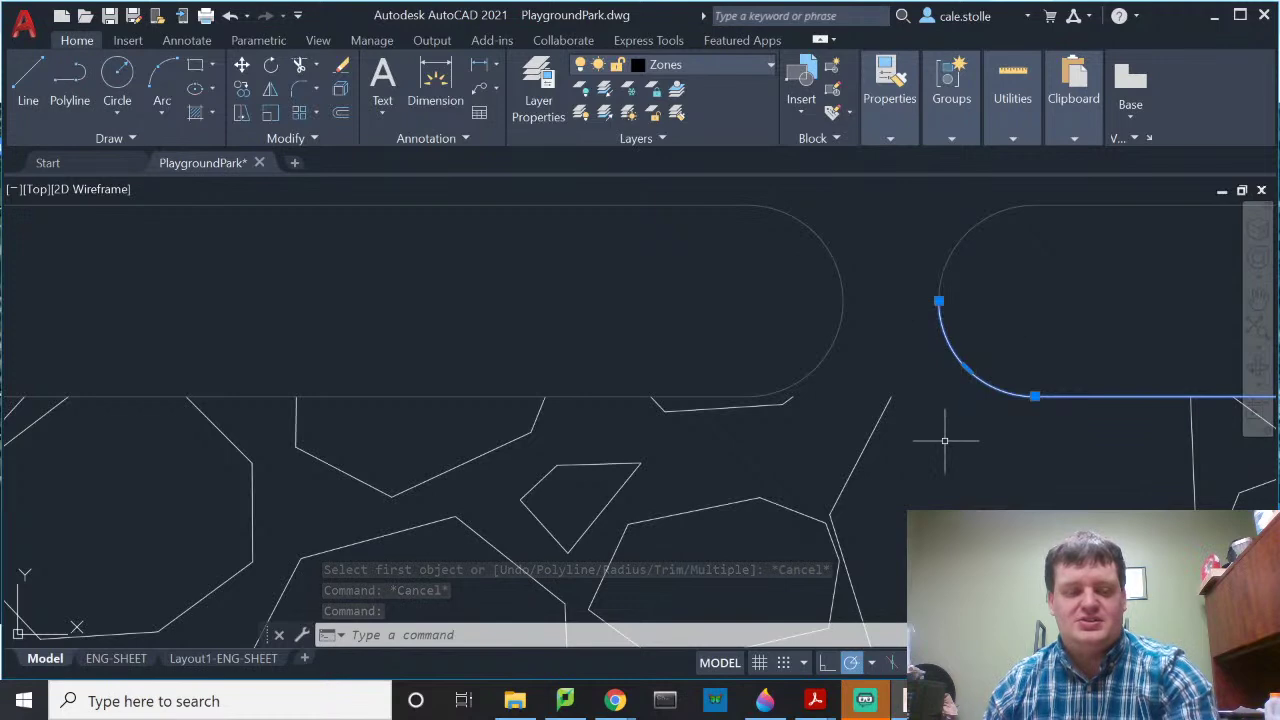
Step: Undo the fillet that was applied to the Zones outline
key(Escape)
scroll(929, 407, down, 3)
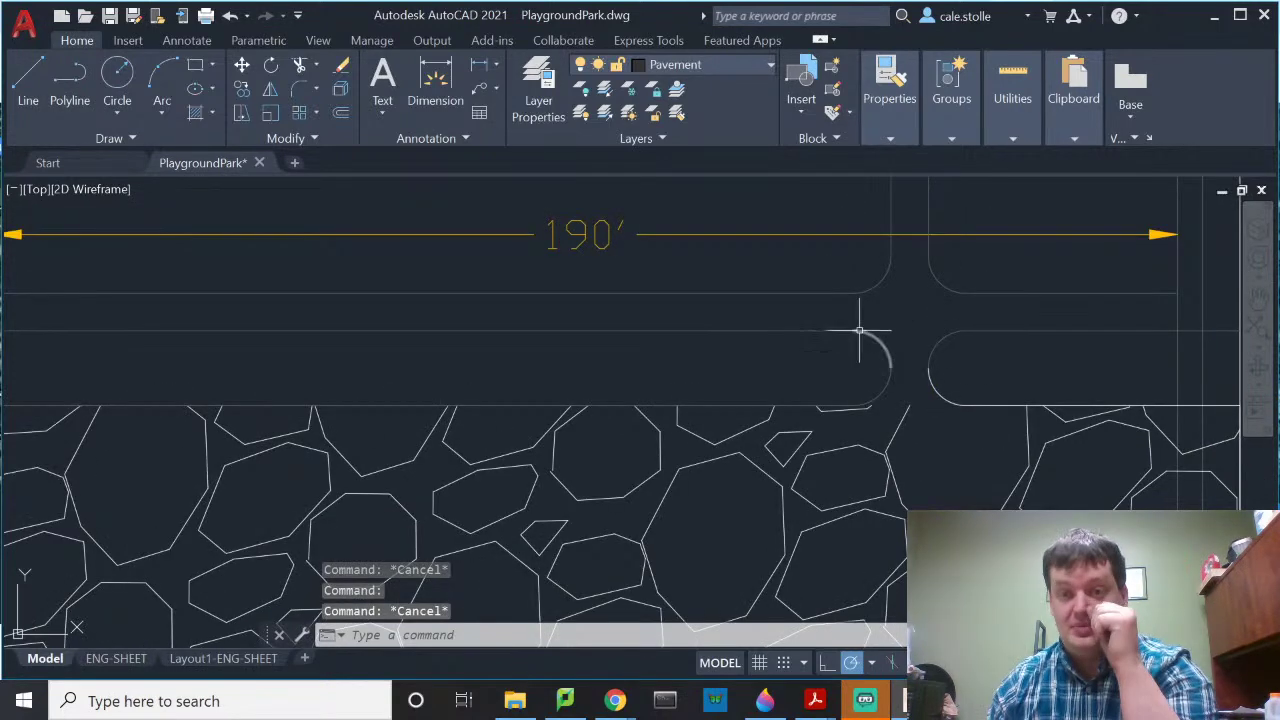
scroll(503, 508, down, 4)
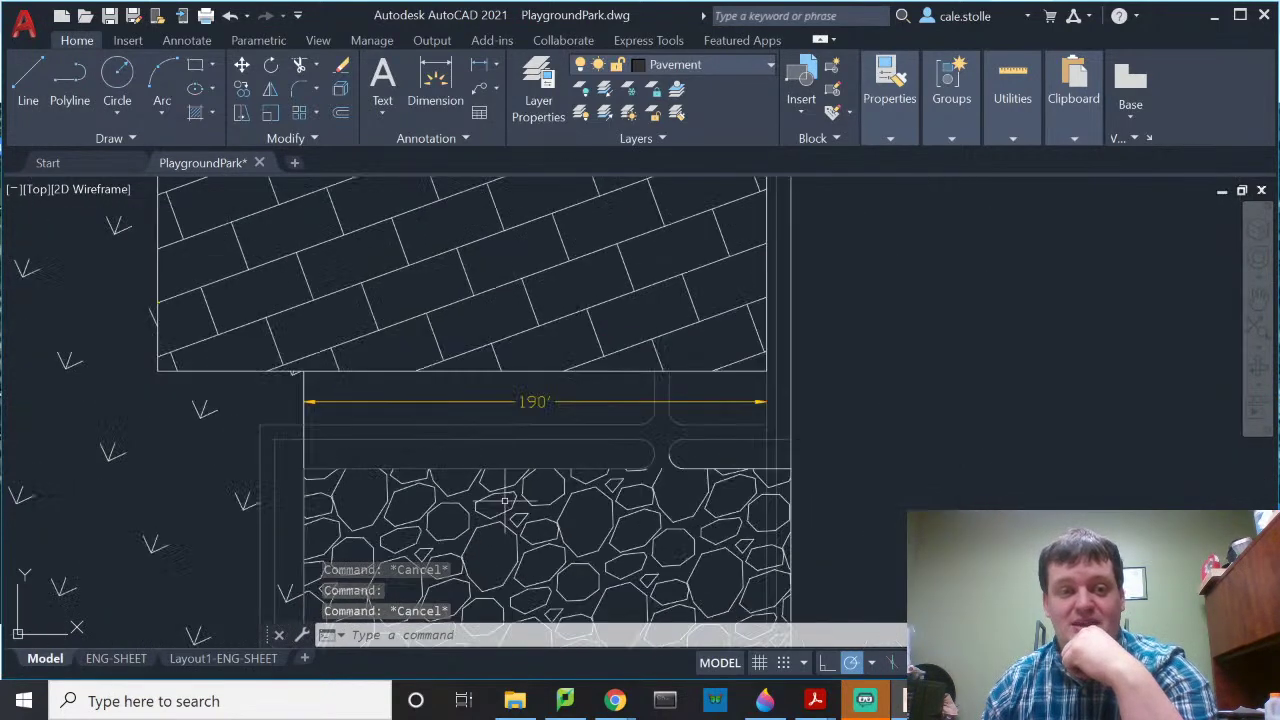
mouse_move(563, 491)
middle_down()
mouse_move(660, 366)
mouse_move(609, 400)
mouse_move(597, 394)
middle_up()
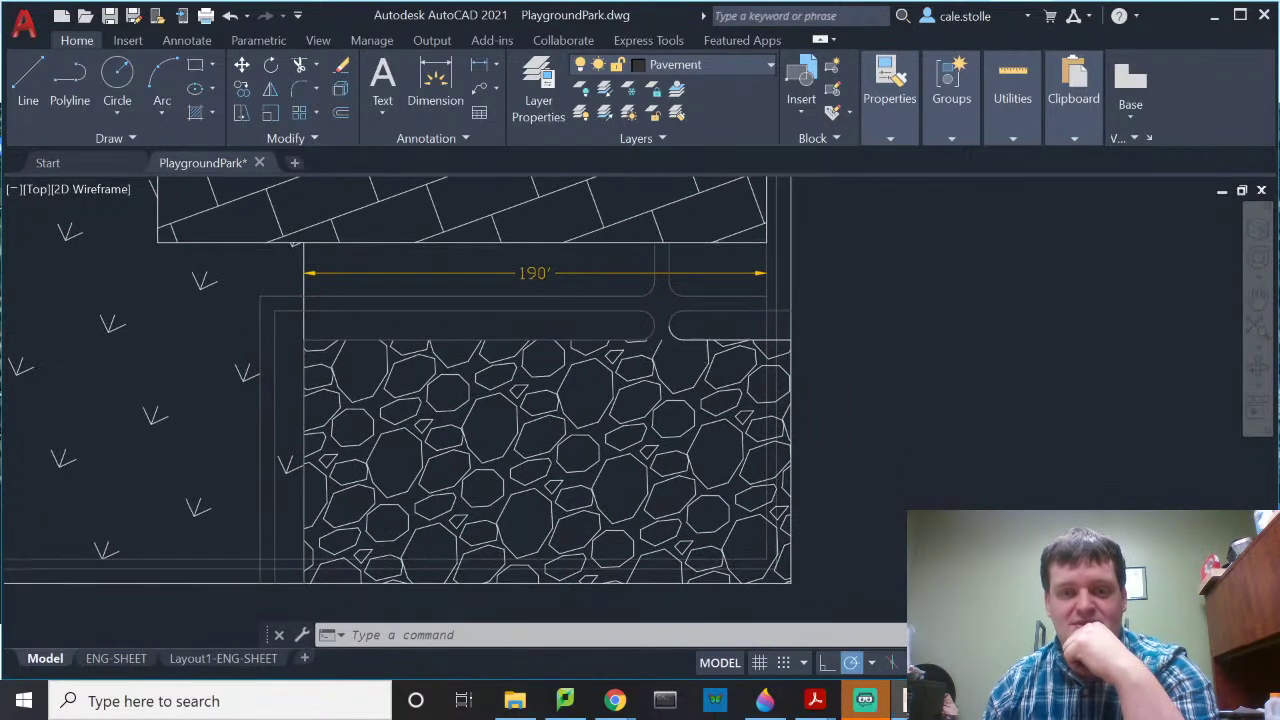
scroll(677, 357, up, 4)
mouse_move(677, 357)
middle_down()
mouse_move(656, 380)
mouse_move(734, 434)
middle_up()
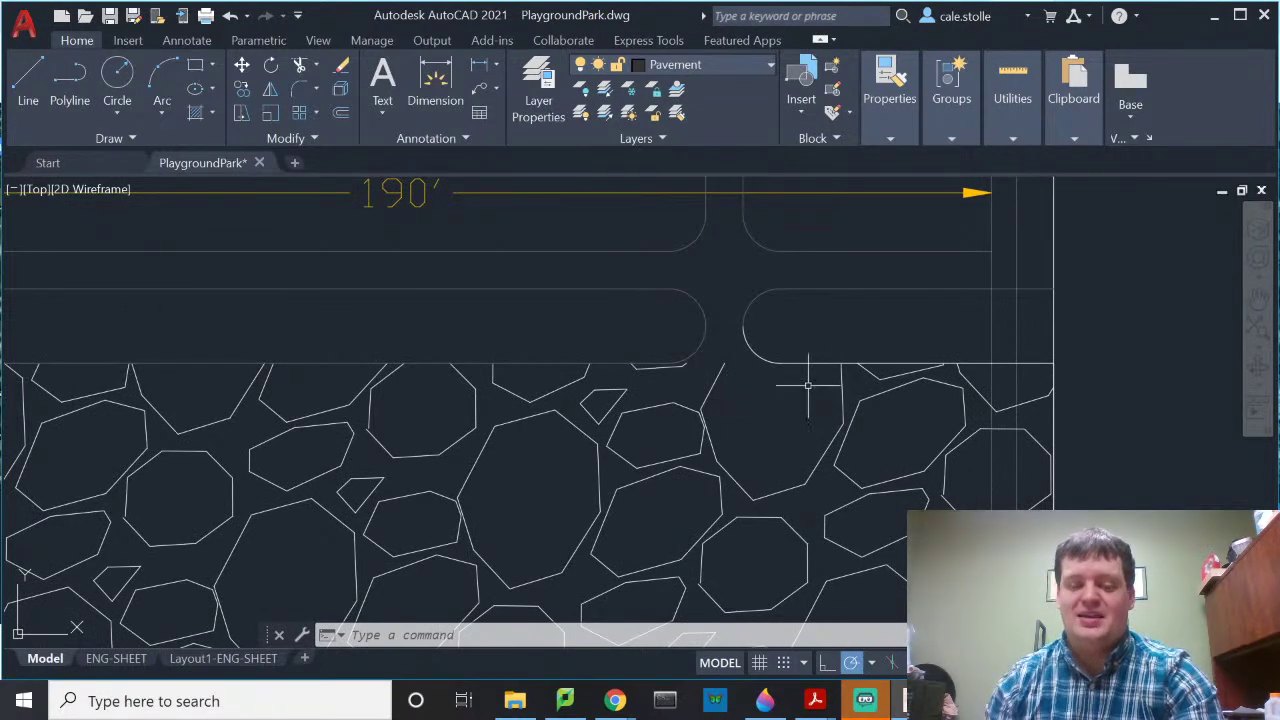
key(Return)
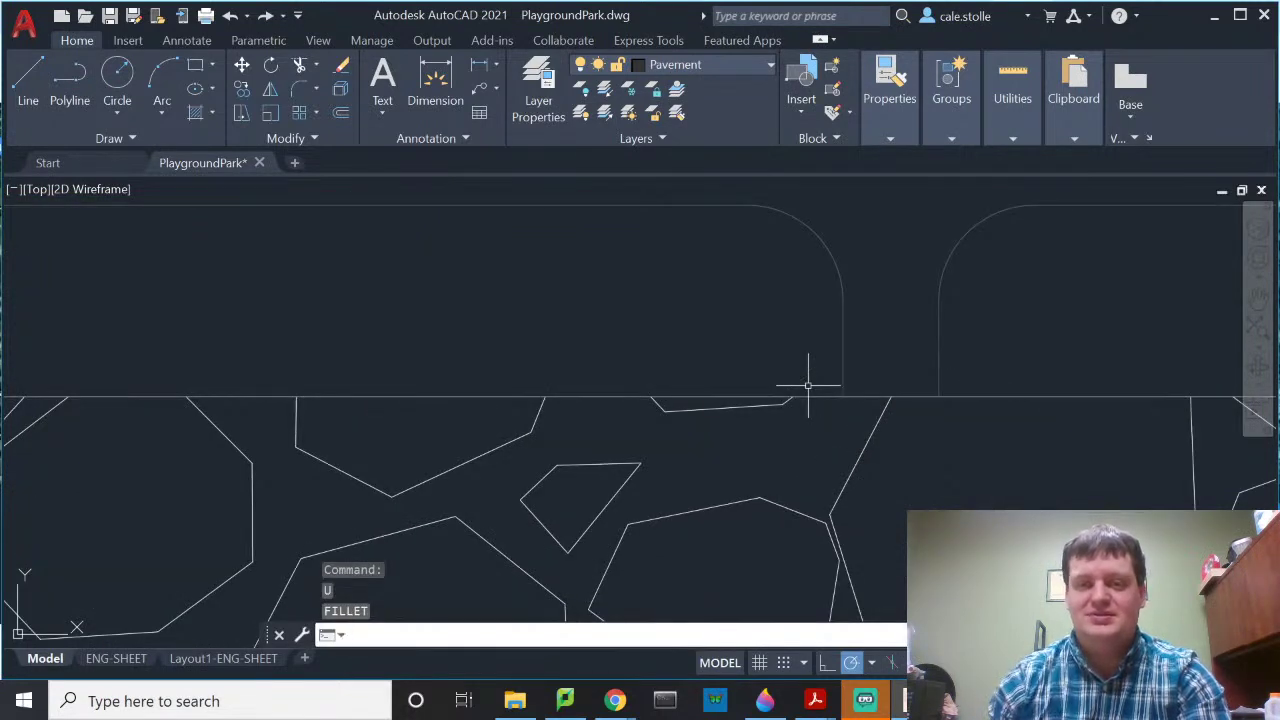
Step: Turn off the Zones layer and recentre the view on the path opening
click(733, 67)
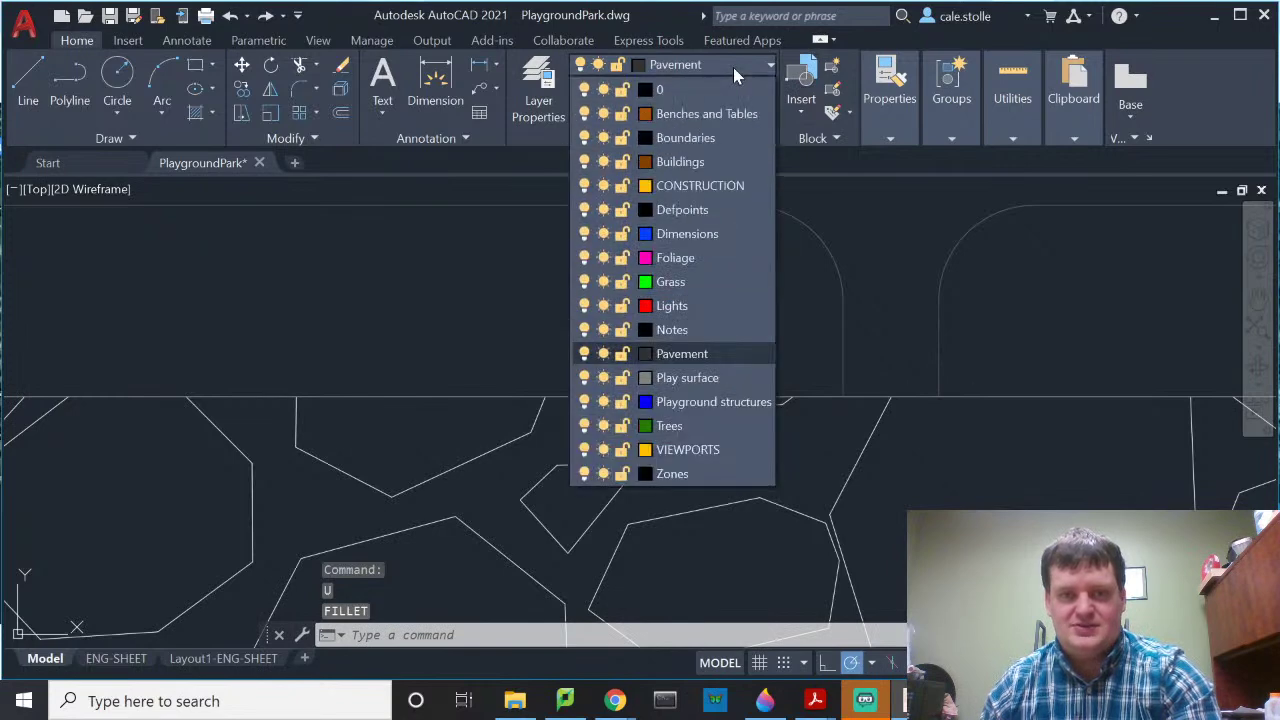
click(585, 474)
click(890, 388)
scroll(923, 363, down, 3)
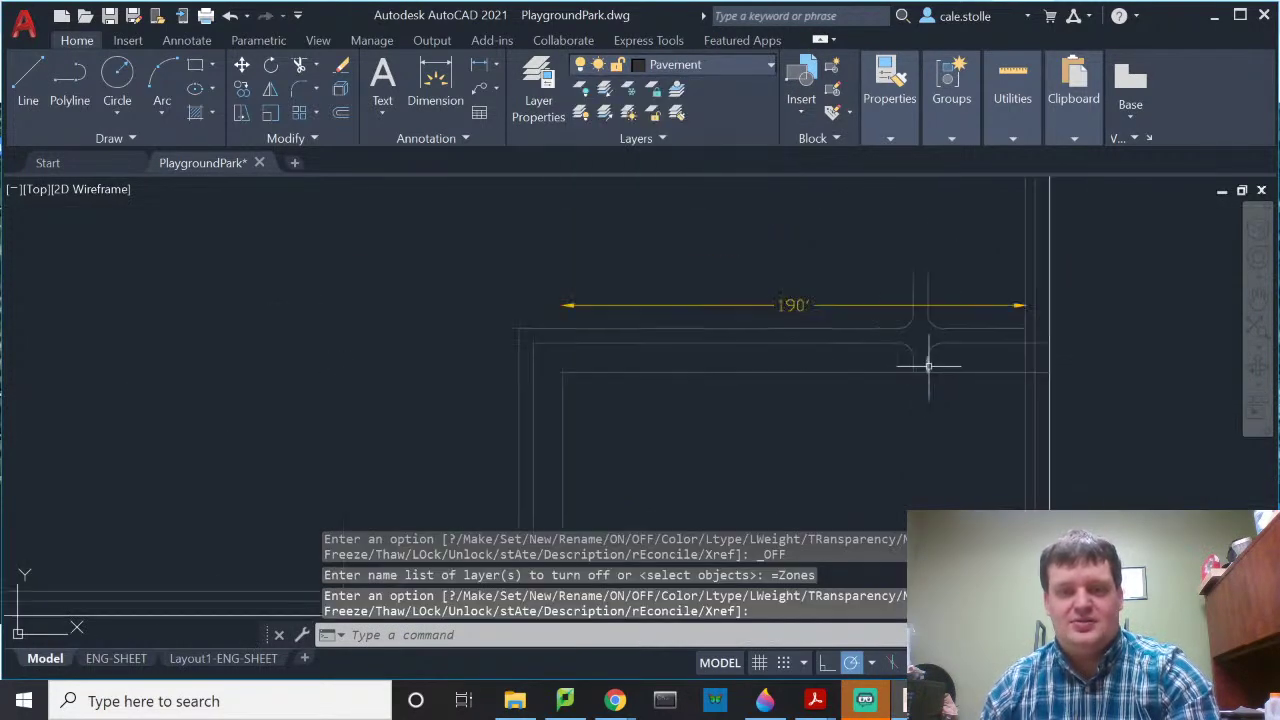
mouse_move(973, 455)
middle_down()
mouse_move(829, 331)
mouse_move(763, 366)
mouse_move(769, 392)
middle_up()
scroll(771, 320, up, 5)
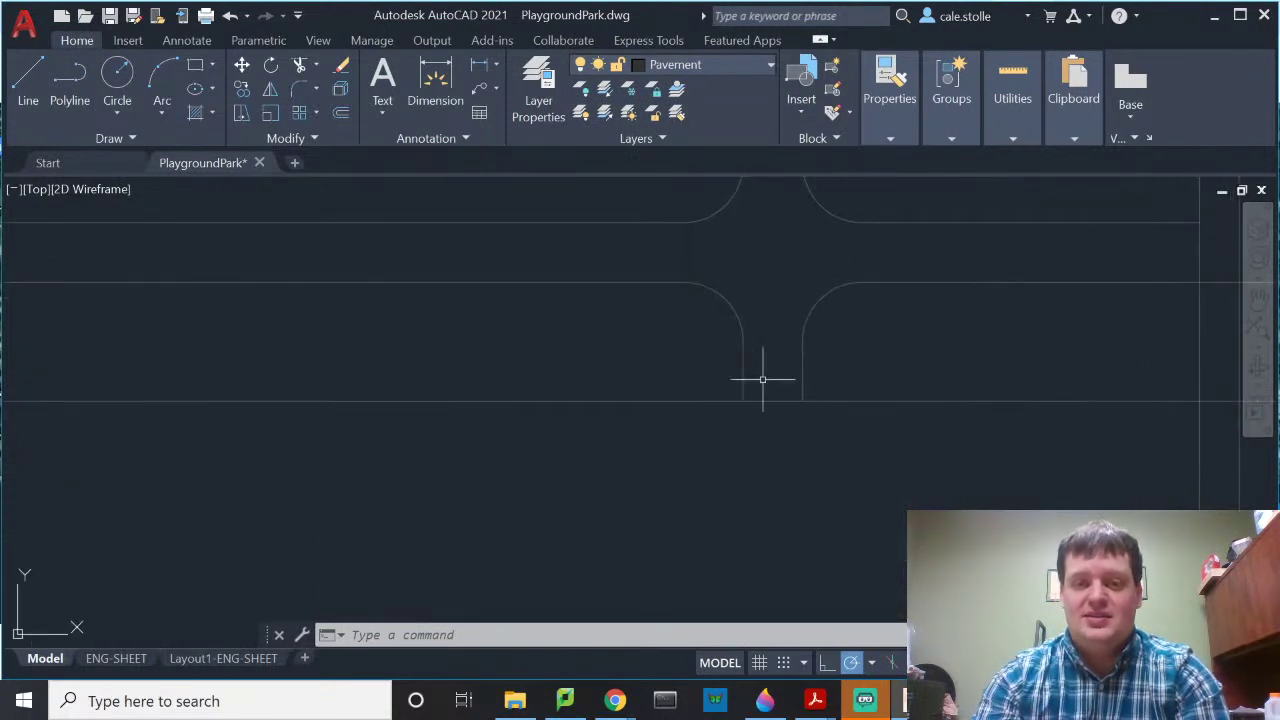
Step: Trim the edge segment crossing the bottom of the path opening
key(Return)
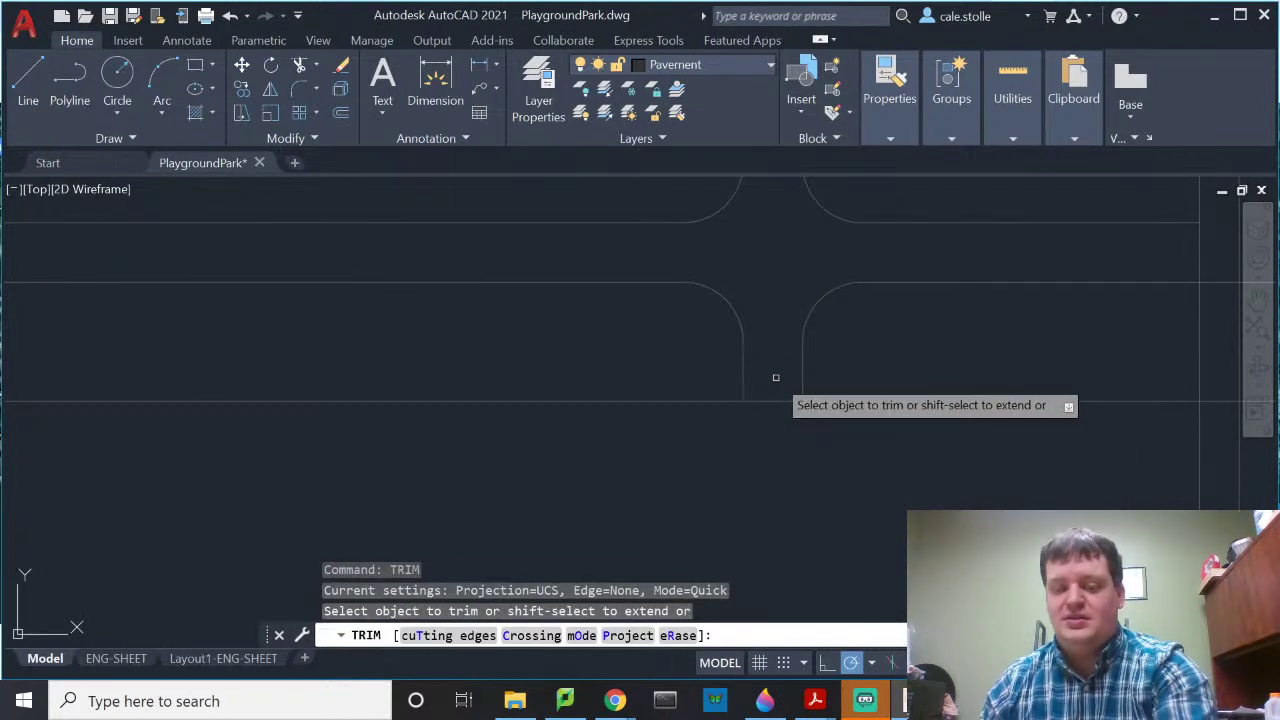
click(776, 398)
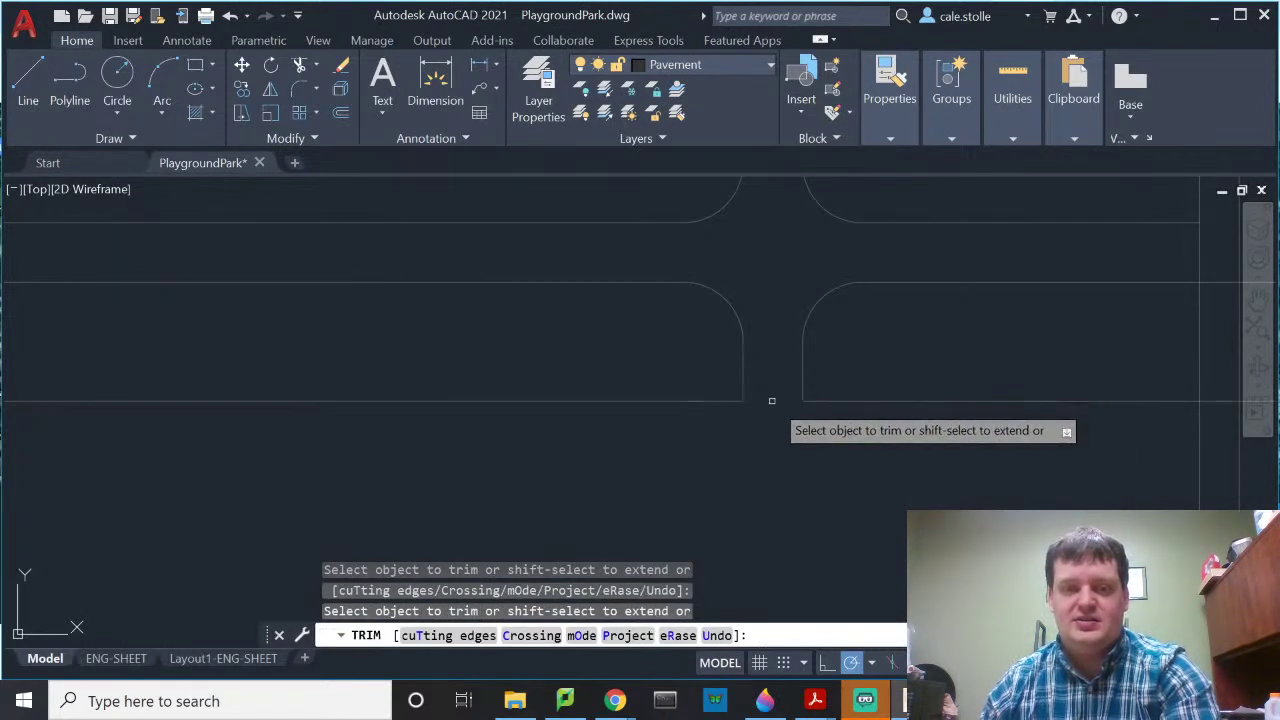
key(Return)
scroll(800, 357, down, 3)
scroll(707, 412, down, 2)
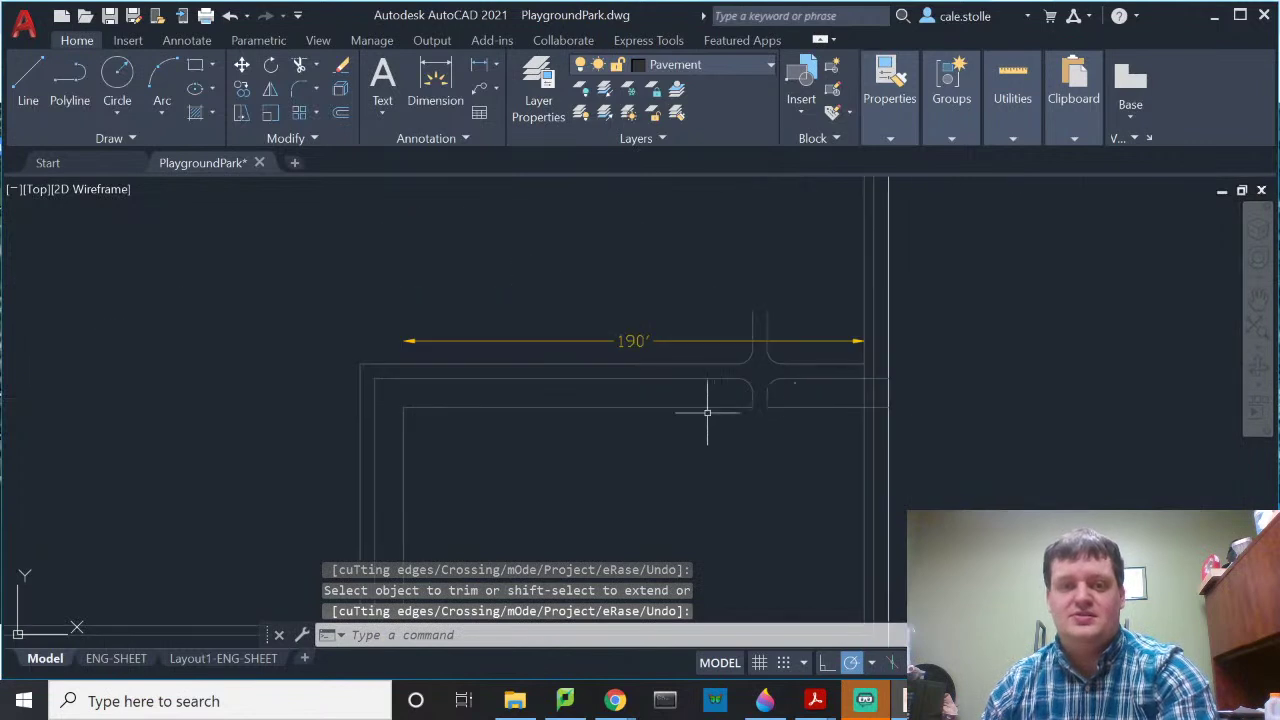
mouse_move(815, 425)
middle_down()
mouse_move(748, 383)
mouse_move(740, 286)
mouse_move(763, 325)
middle_up()
scroll(763, 325, up, 6)
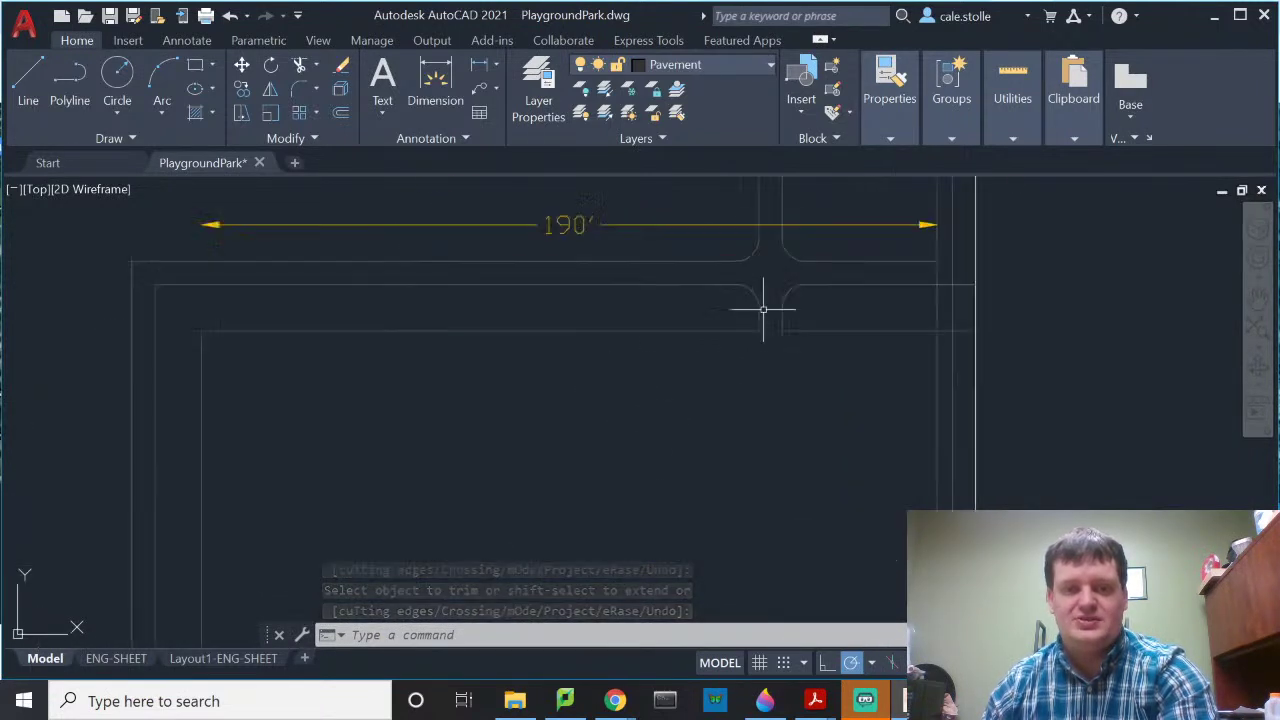
scroll(763, 373, down, 2)
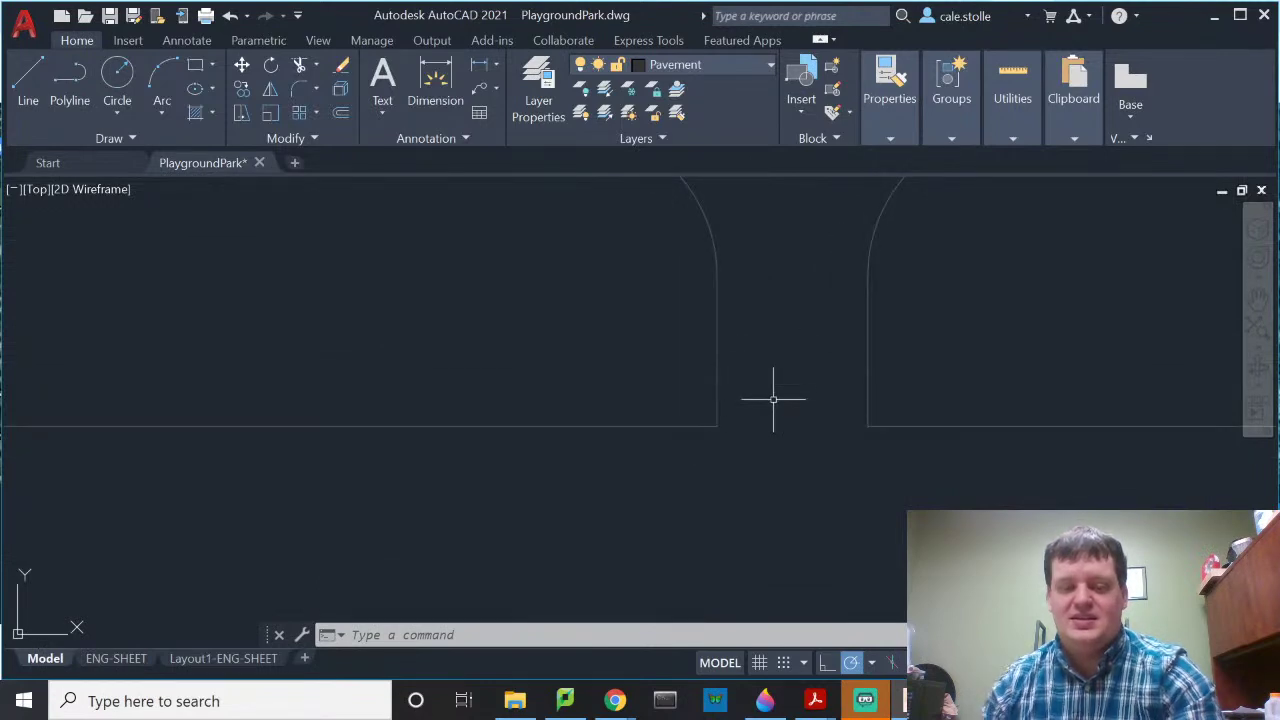
Step: Fillet the left and right vertical lines with the lower pavement edge at 72 units
text(t)
key(Return)
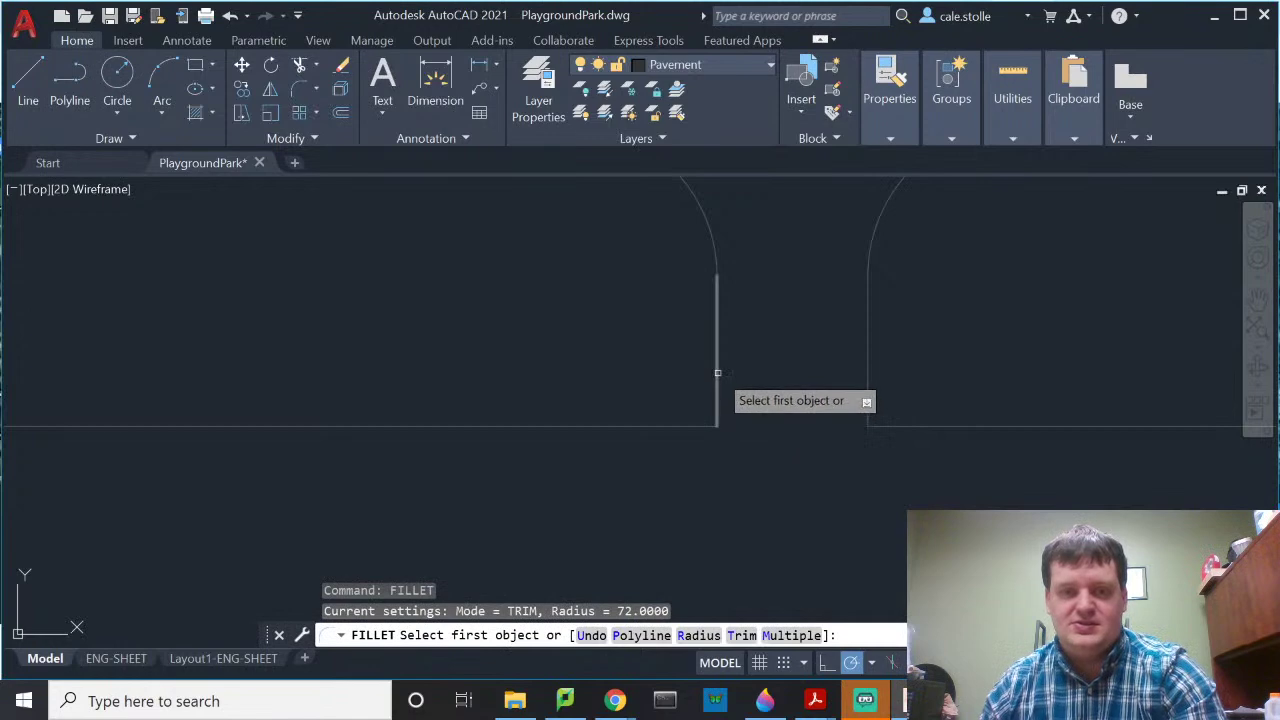
click(716, 375)
click(678, 424)
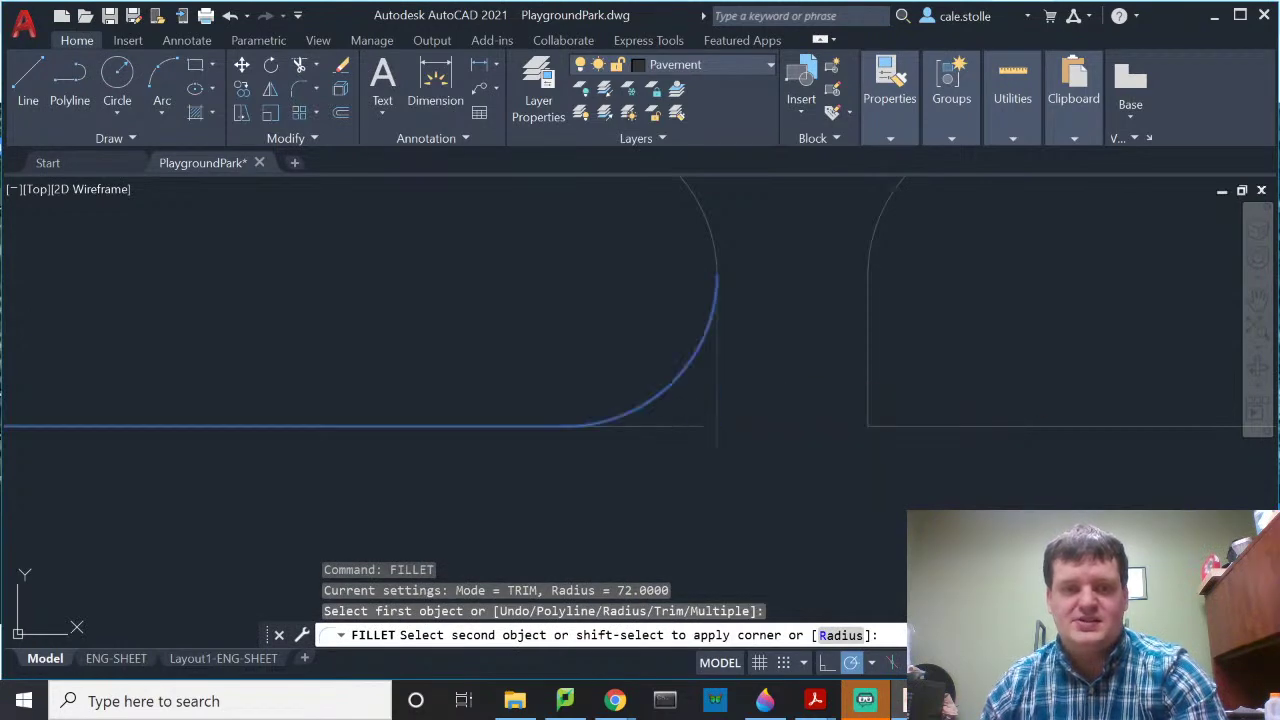
key(Return)
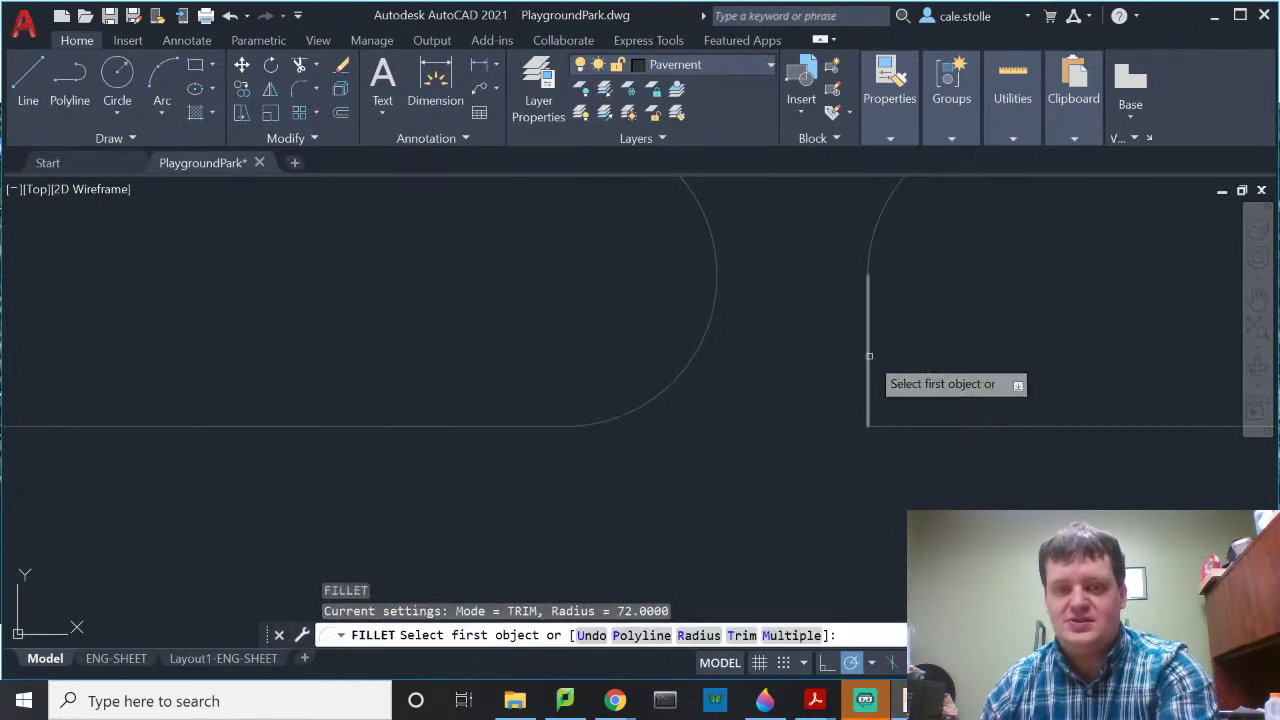
click(868, 375)
click(945, 426)
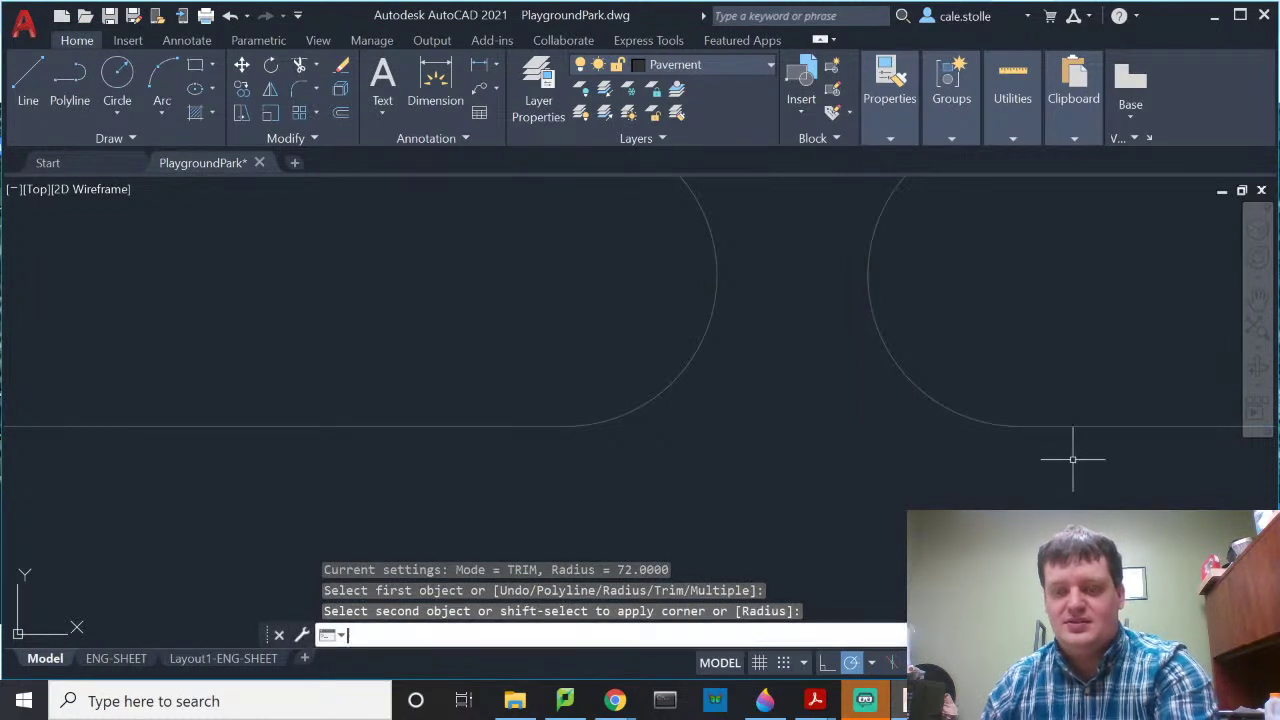
Step: Cancel the fillet command and pan out to frame the whole park plan
key(Return)
scroll(1000, 394, down, 3)
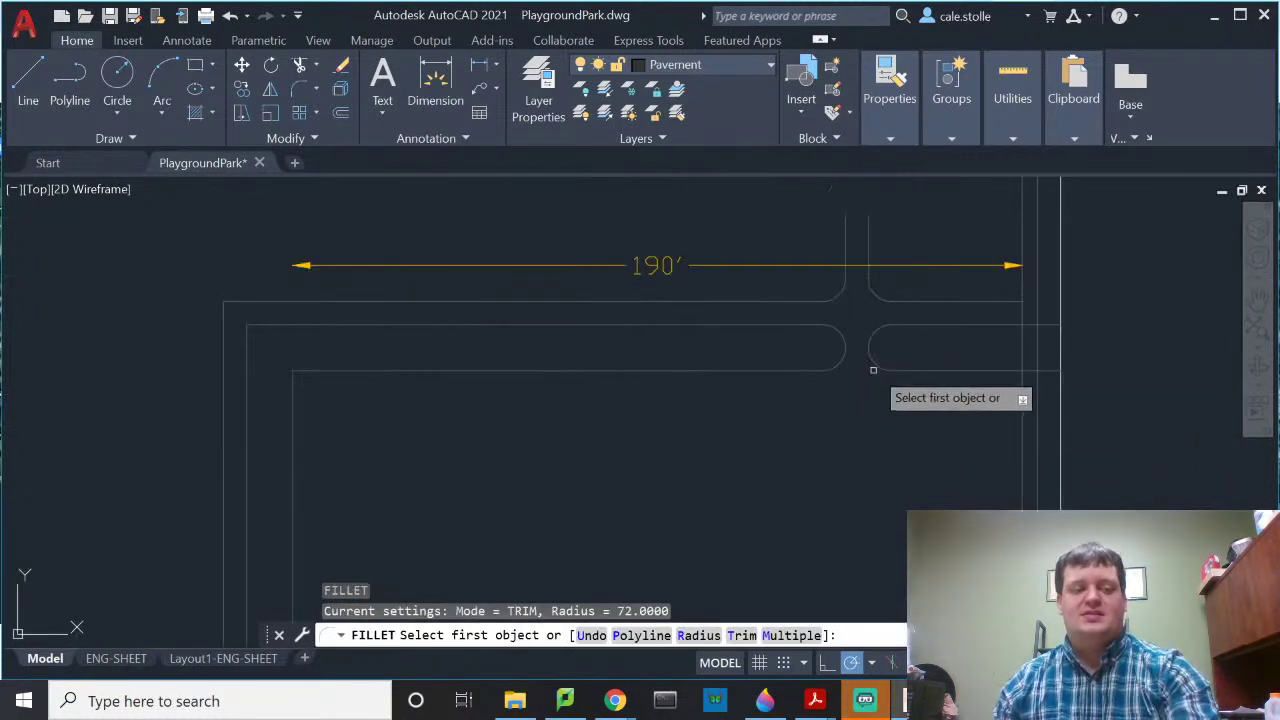
key(Escape)
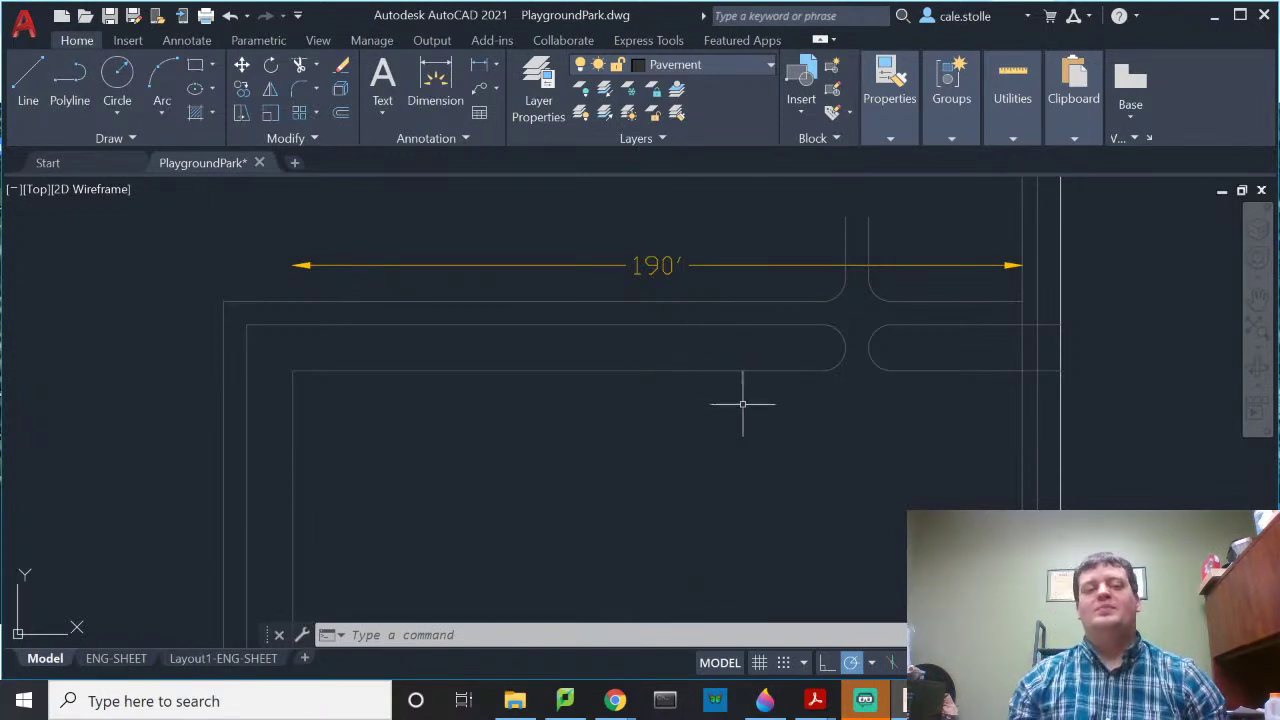
scroll(752, 411, down, 4)
middle_drag(829, 489, 983, 483)
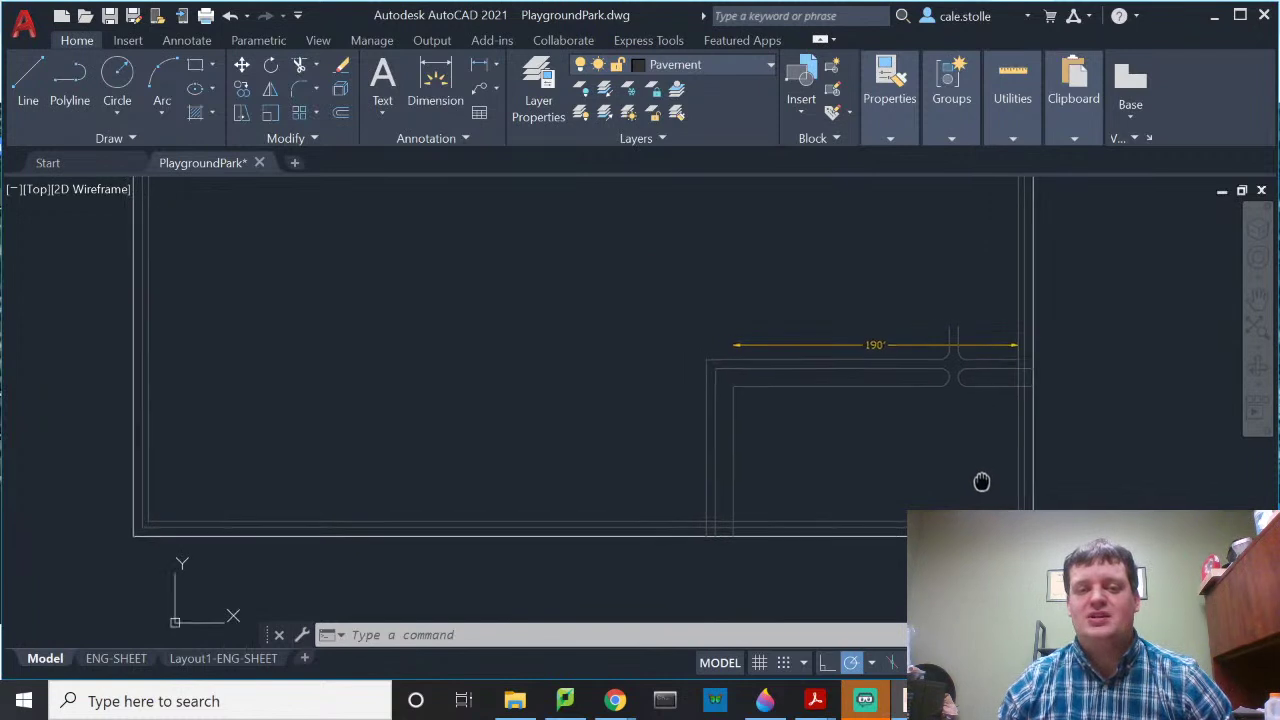
middle_drag(942, 375, 897, 366)
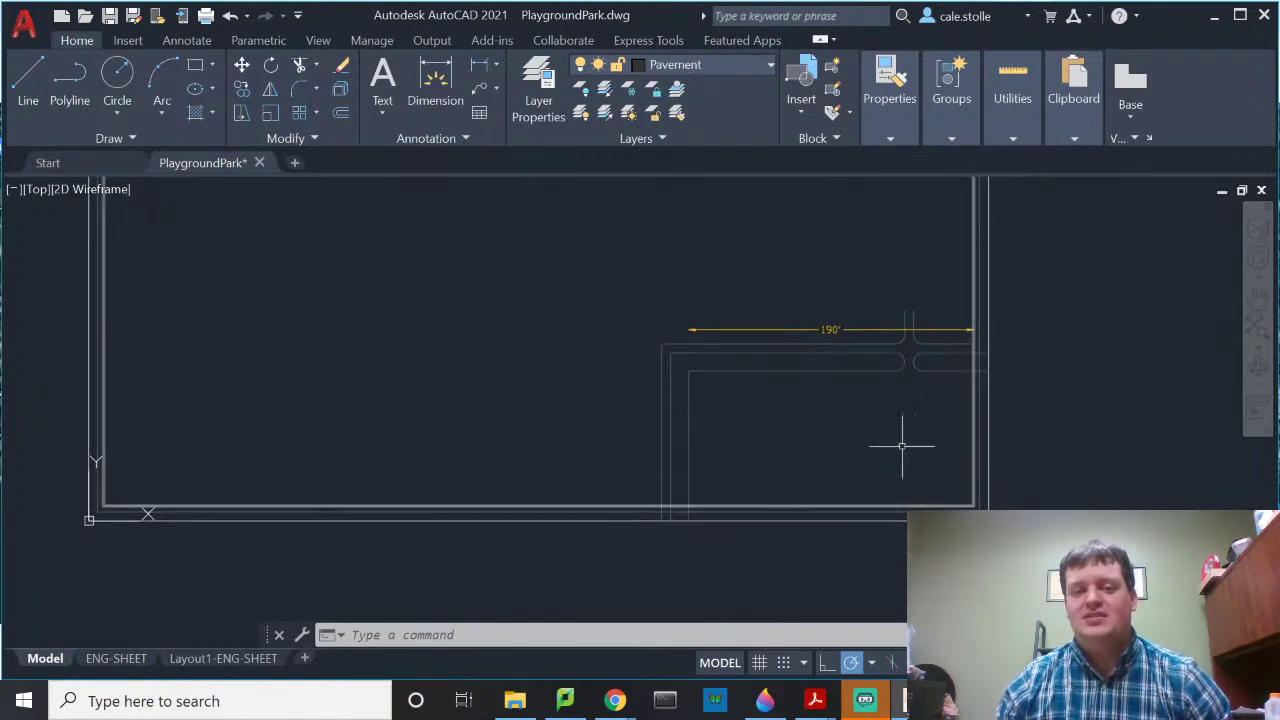
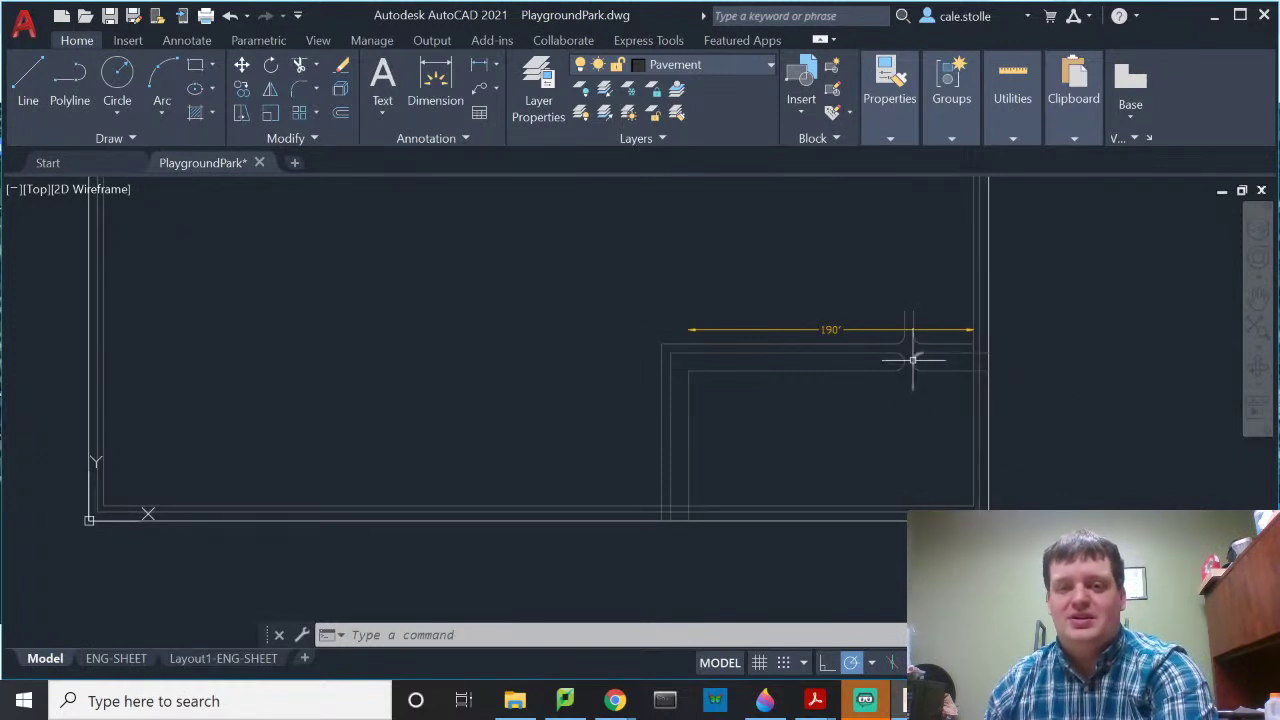
Step: Fillet the upper-left corner's vertical and horizontal sidewalk lines with radius 72
scroll(941, 357, up, 6)
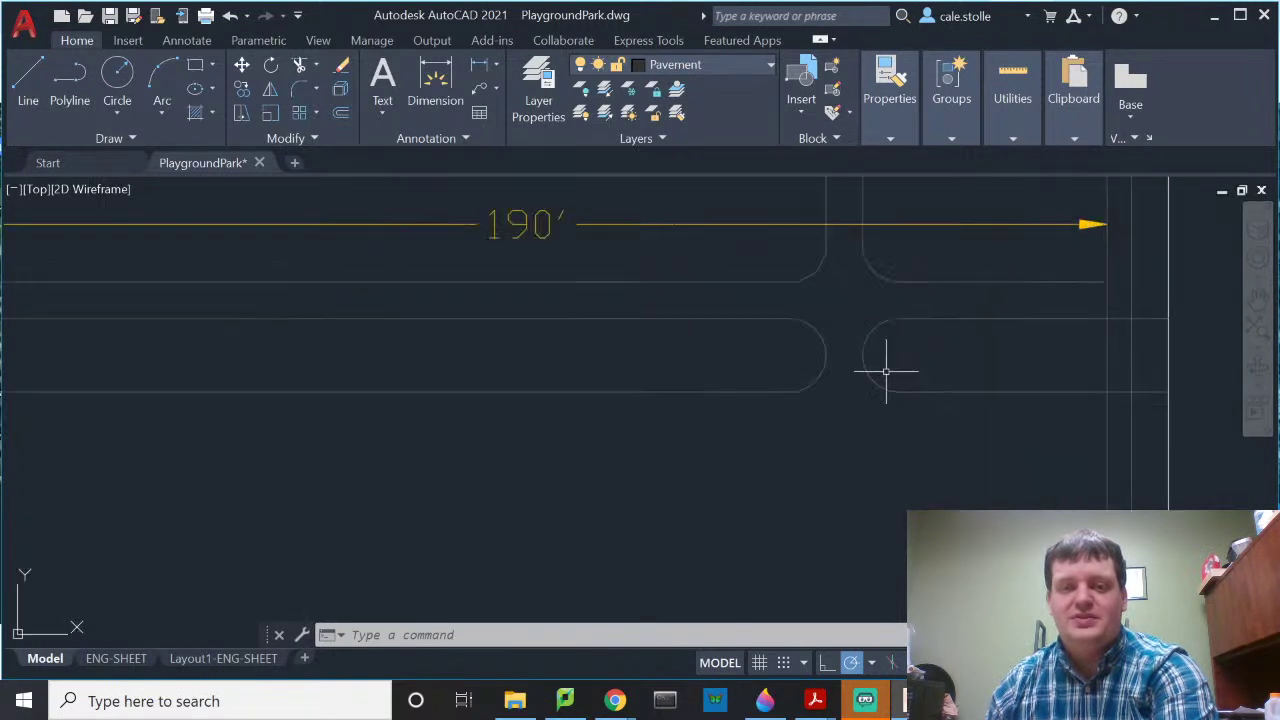
scroll(775, 352, down, 2)
middle_drag(786, 371, 961, 447)
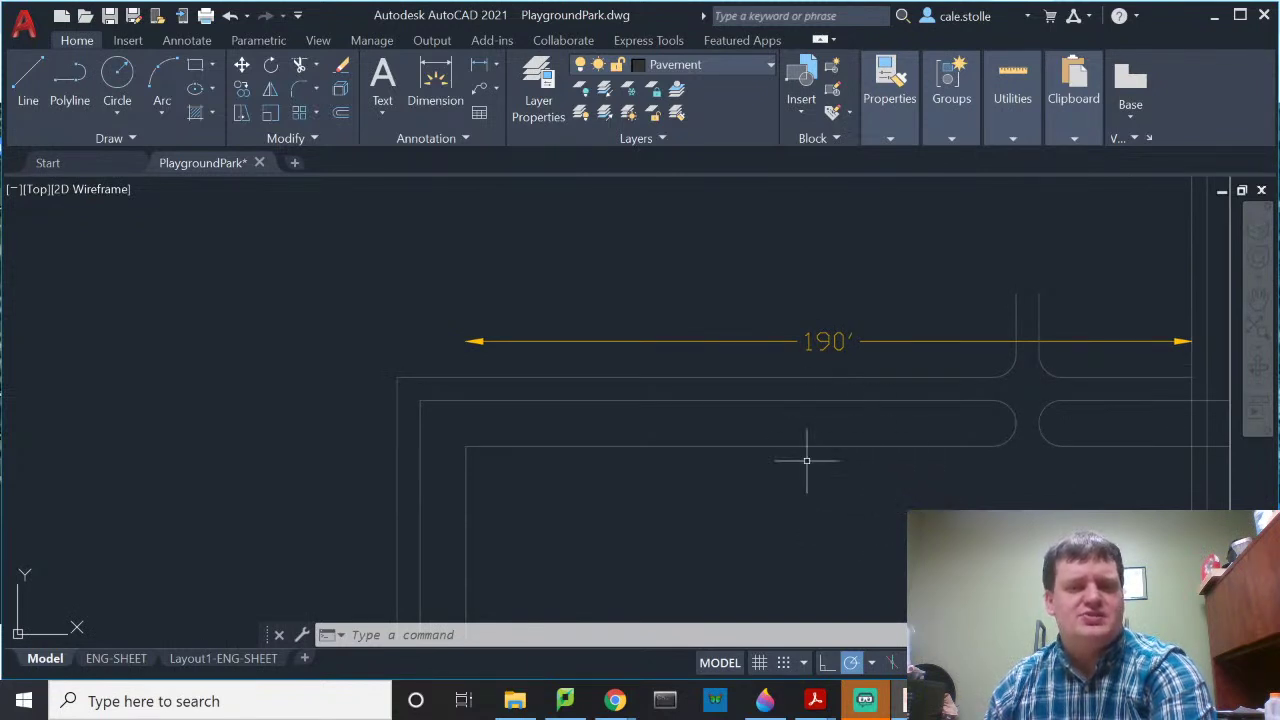
middle_drag(825, 438, 629, 363)
scroll(200, 320, up, 3)
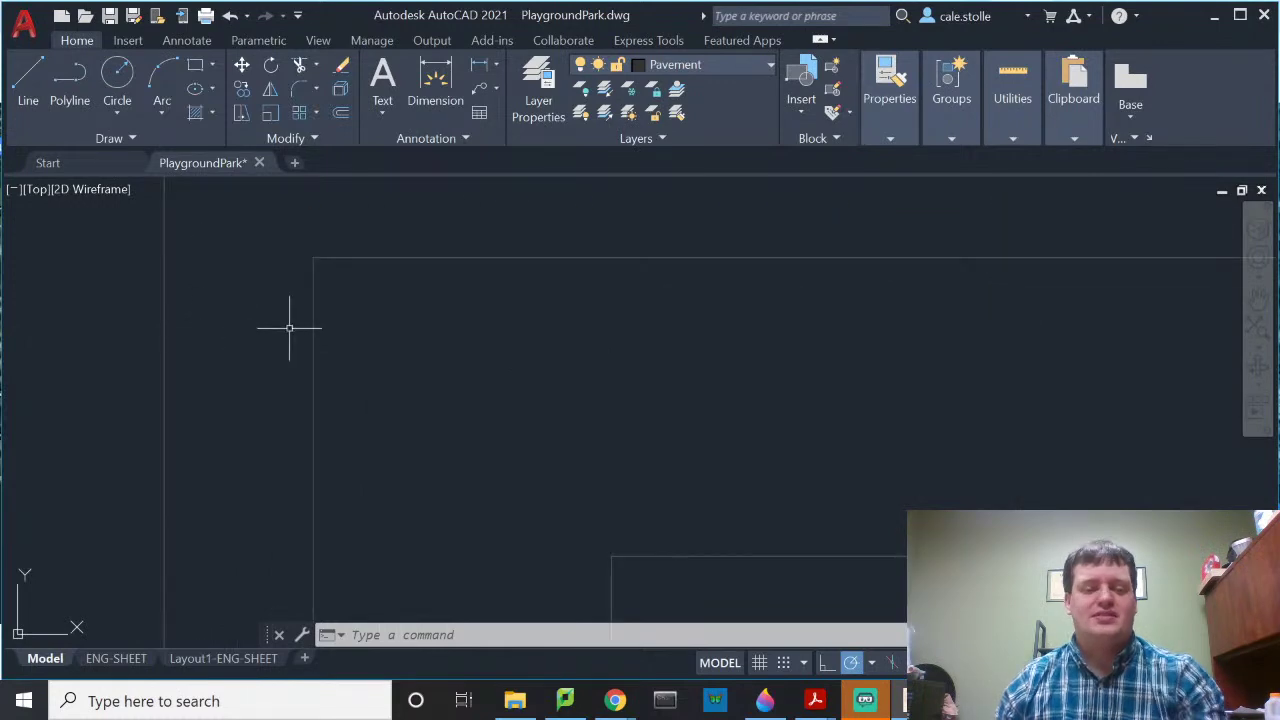
text(et)
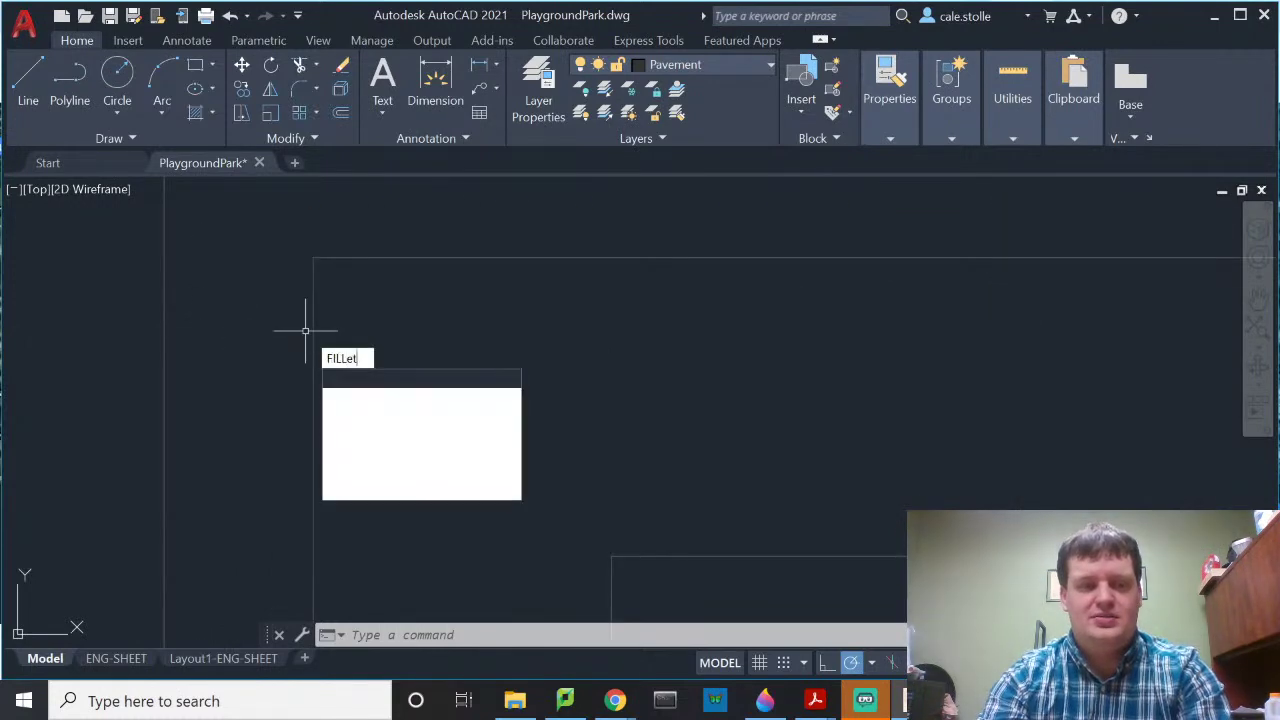
key(Return)
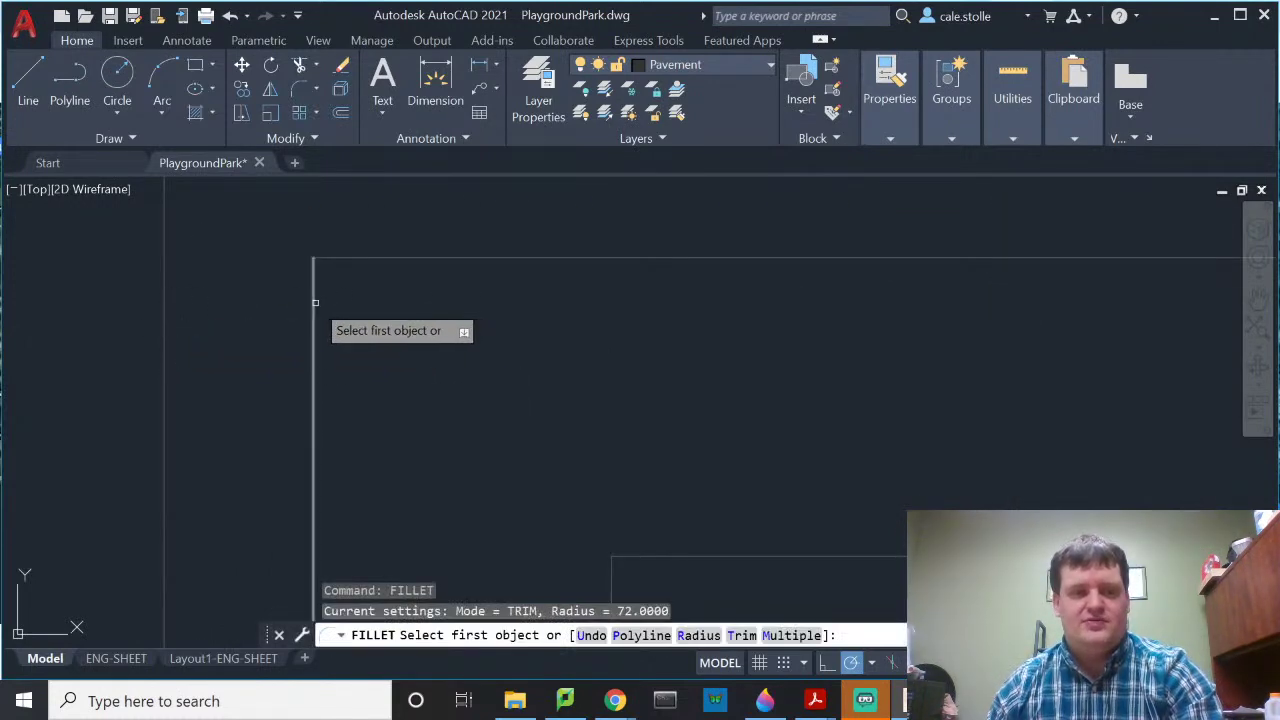
click(315, 300)
click(359, 258)
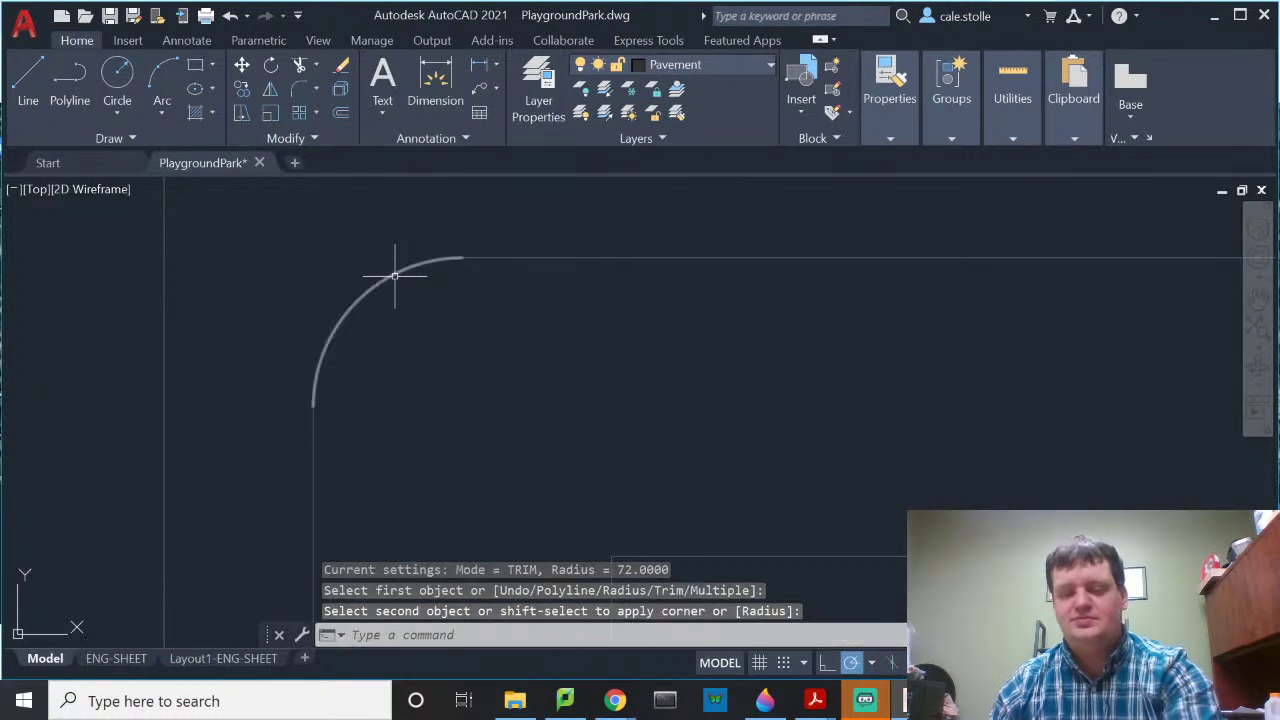
key(Return)
key(Escape)
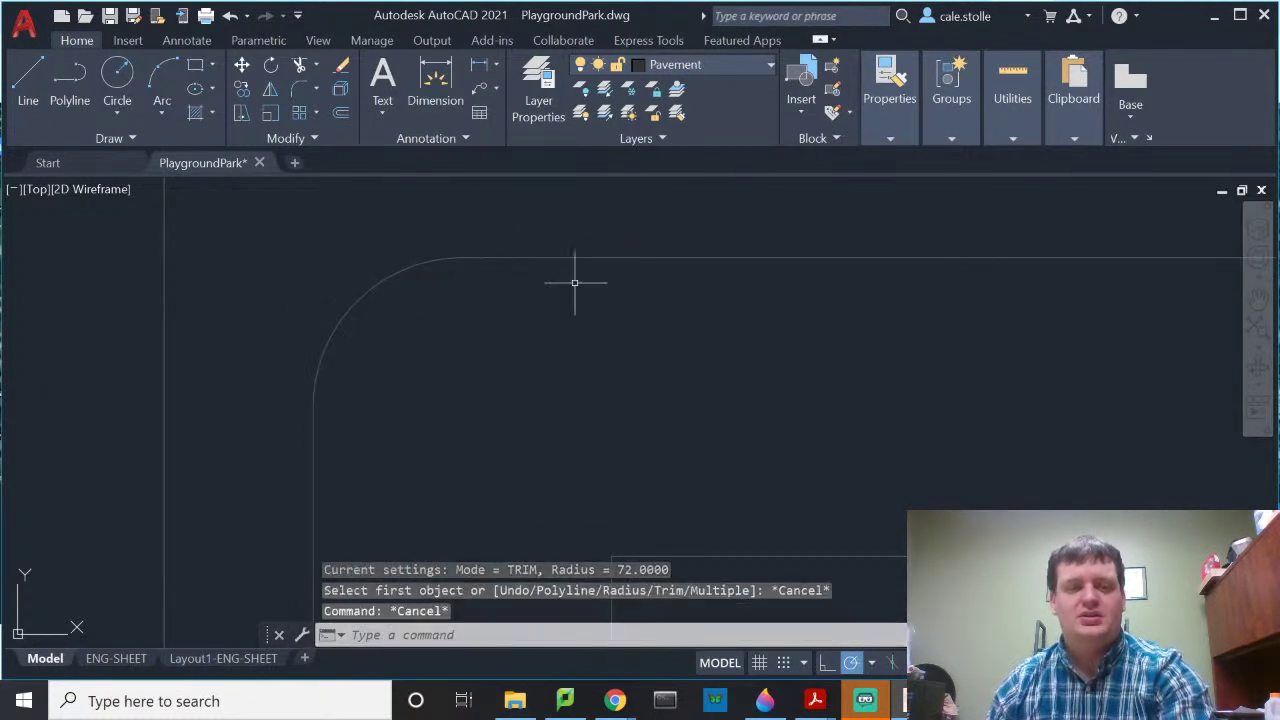
Step: Pan and zoom across the plan to inspect the rounded path ends and right-side perimeter lines
scroll(586, 309, down, 4)
middle_drag(710, 255, 458, 250)
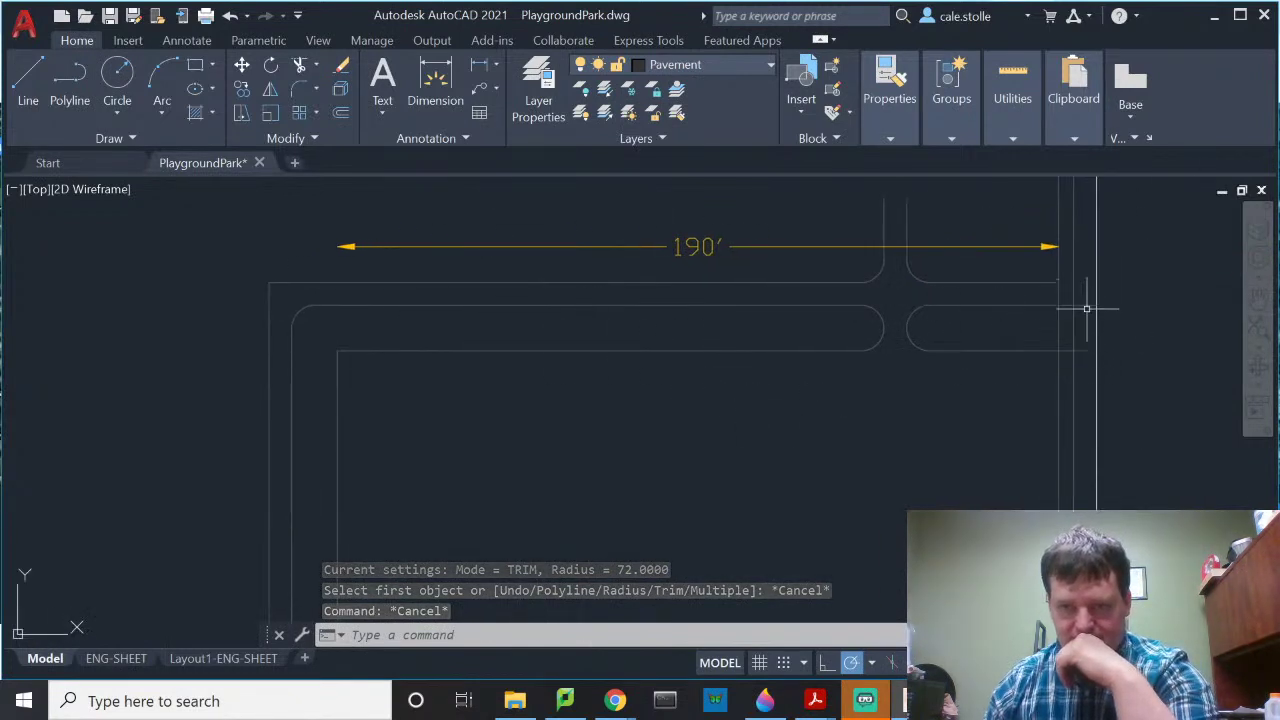
scroll(1108, 350, up, 2)
middle_drag(1093, 362, 902, 290)
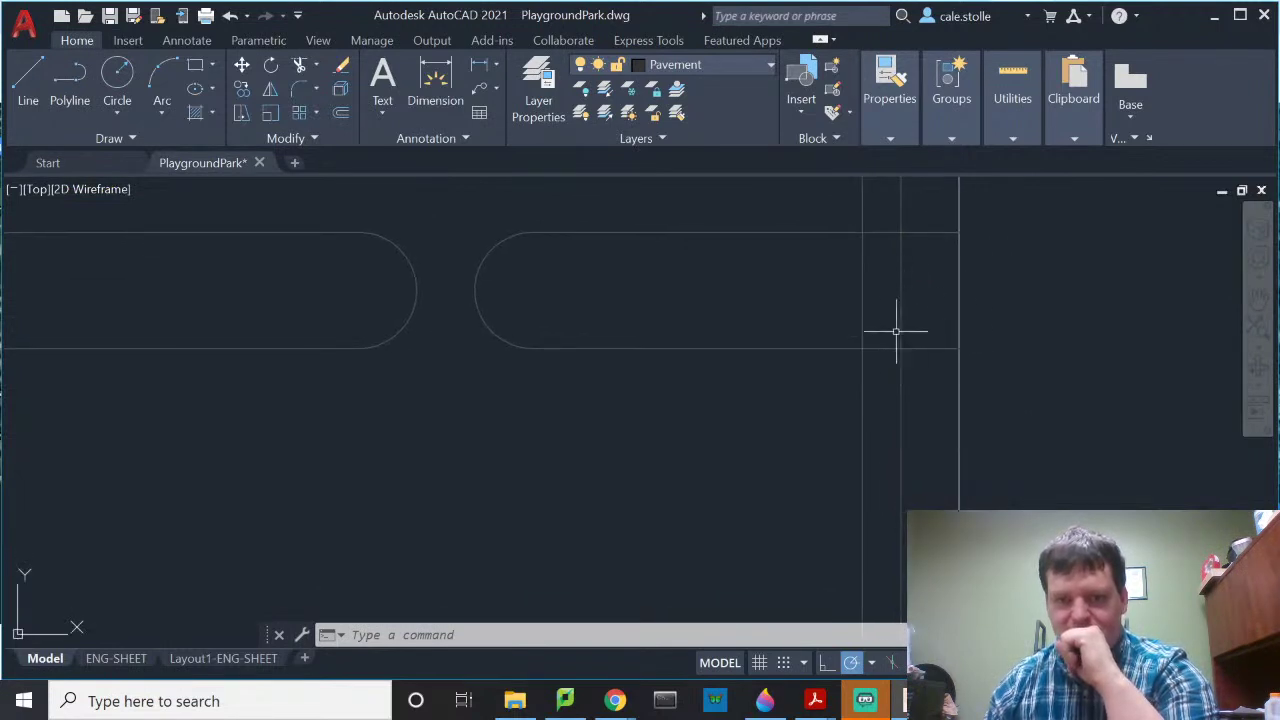
scroll(896, 331, down, 4)
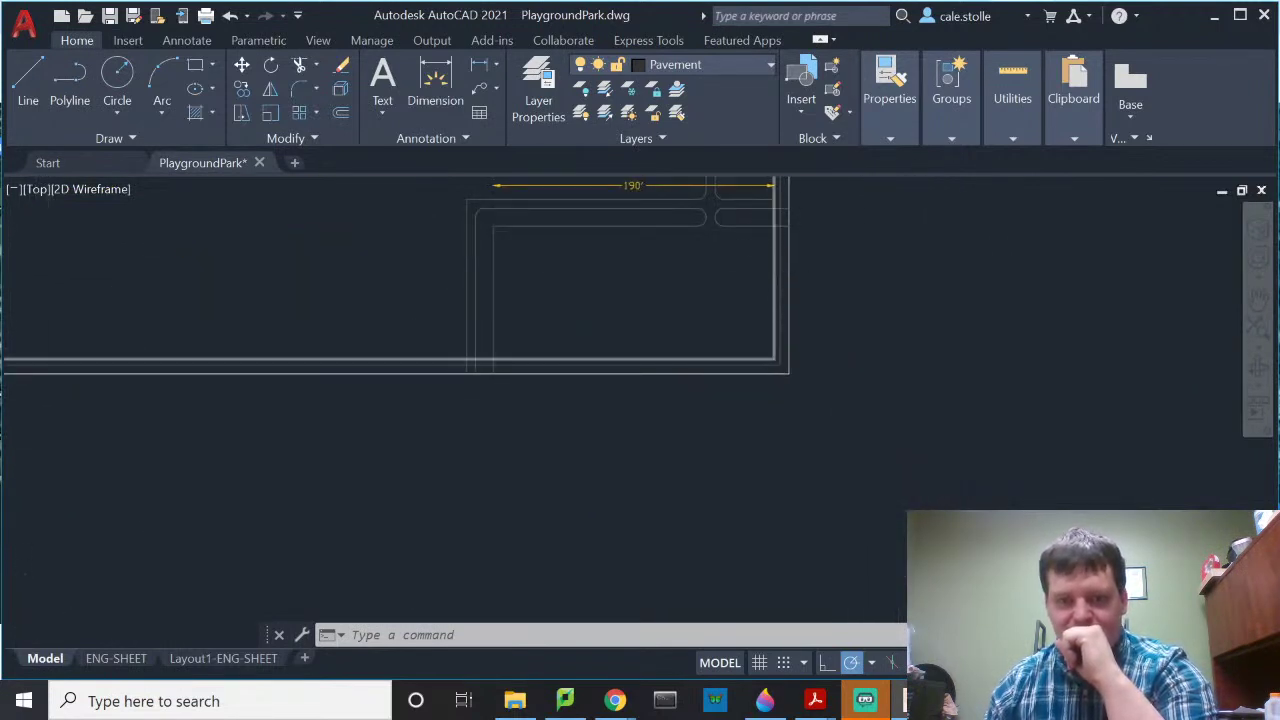
scroll(812, 285, up, 4)
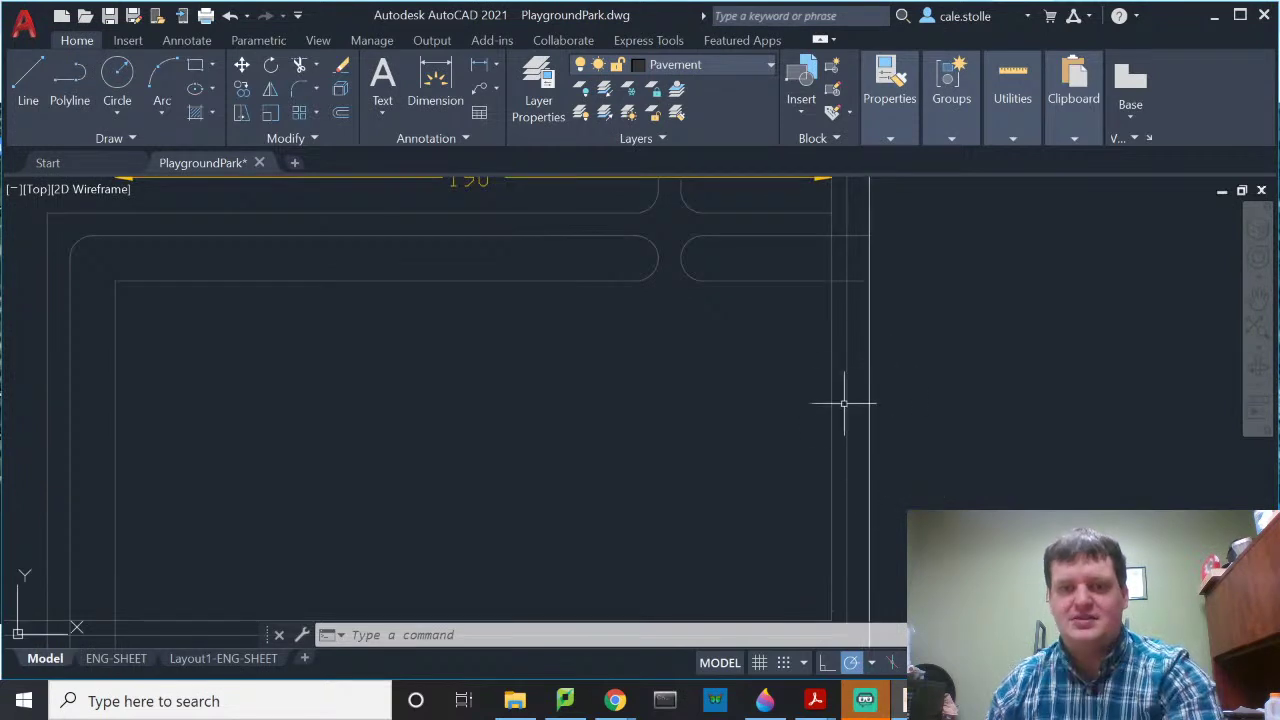
scroll(844, 405, up, 2)
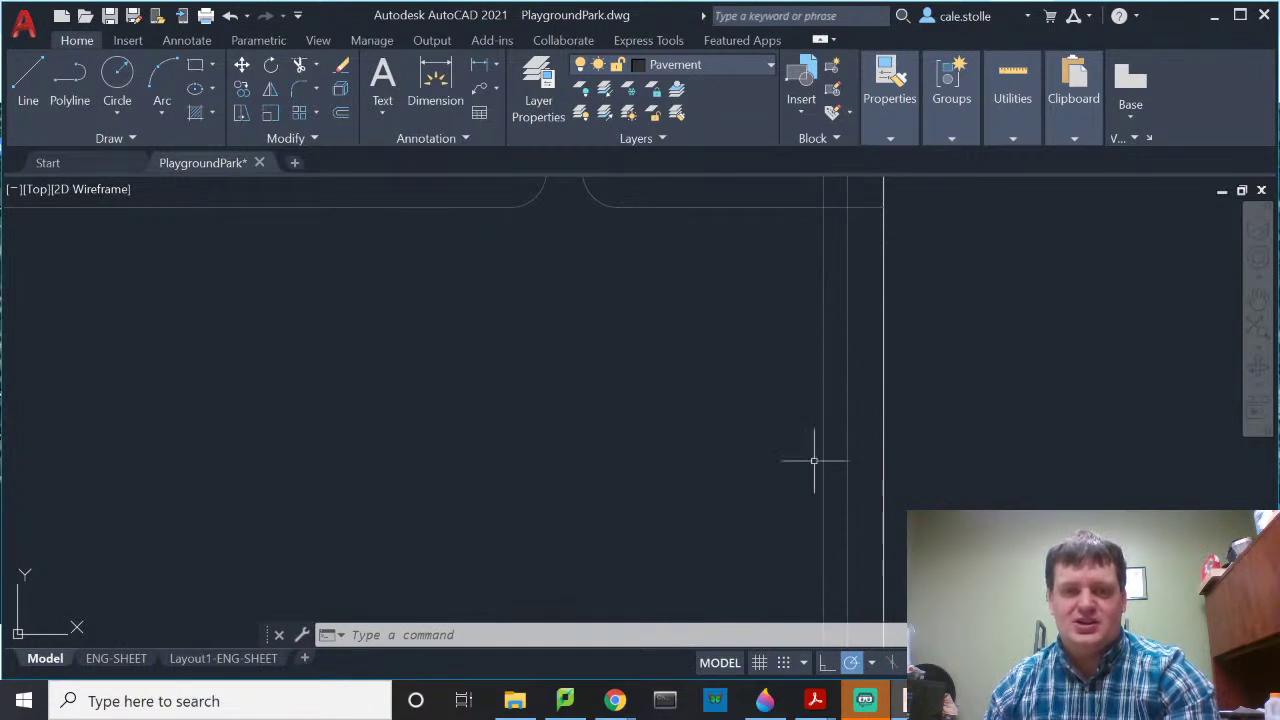
middle_drag(757, 406, 951, 186)
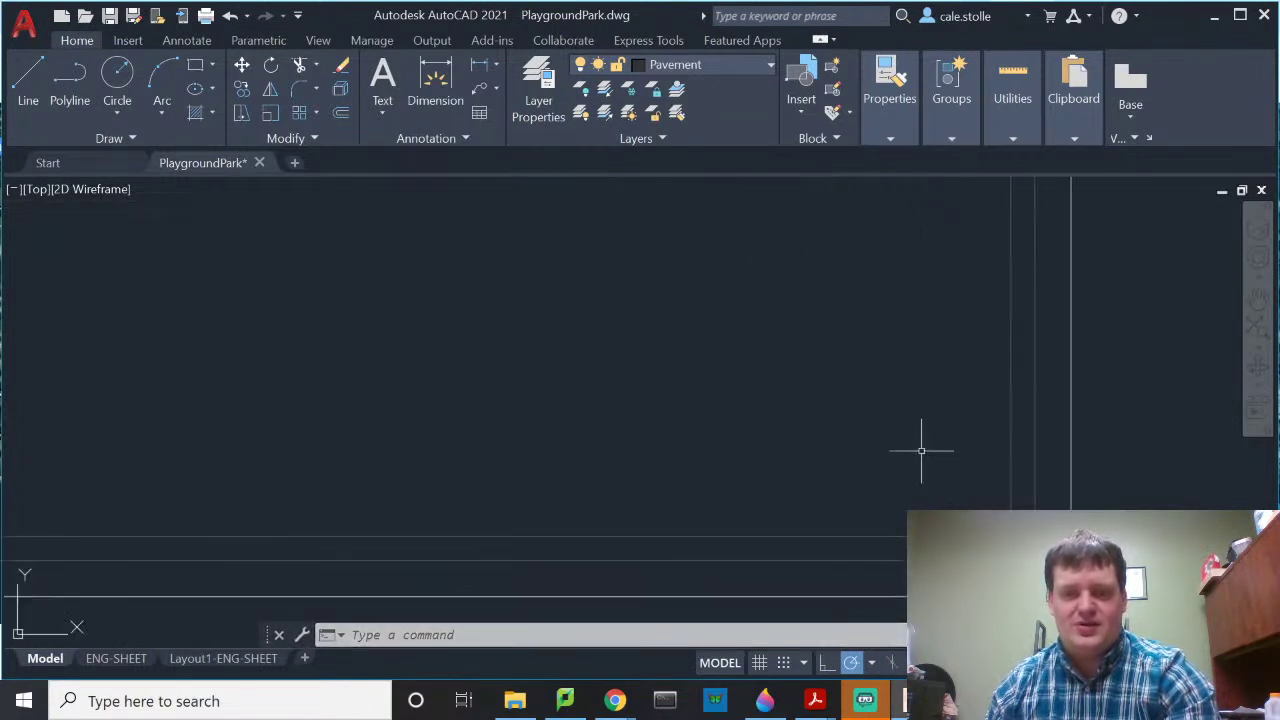
mouse_move(921, 451)
middle_down()
mouse_move(1174, 371)
mouse_move(417, 406)
mouse_move(726, 433)
middle_up()
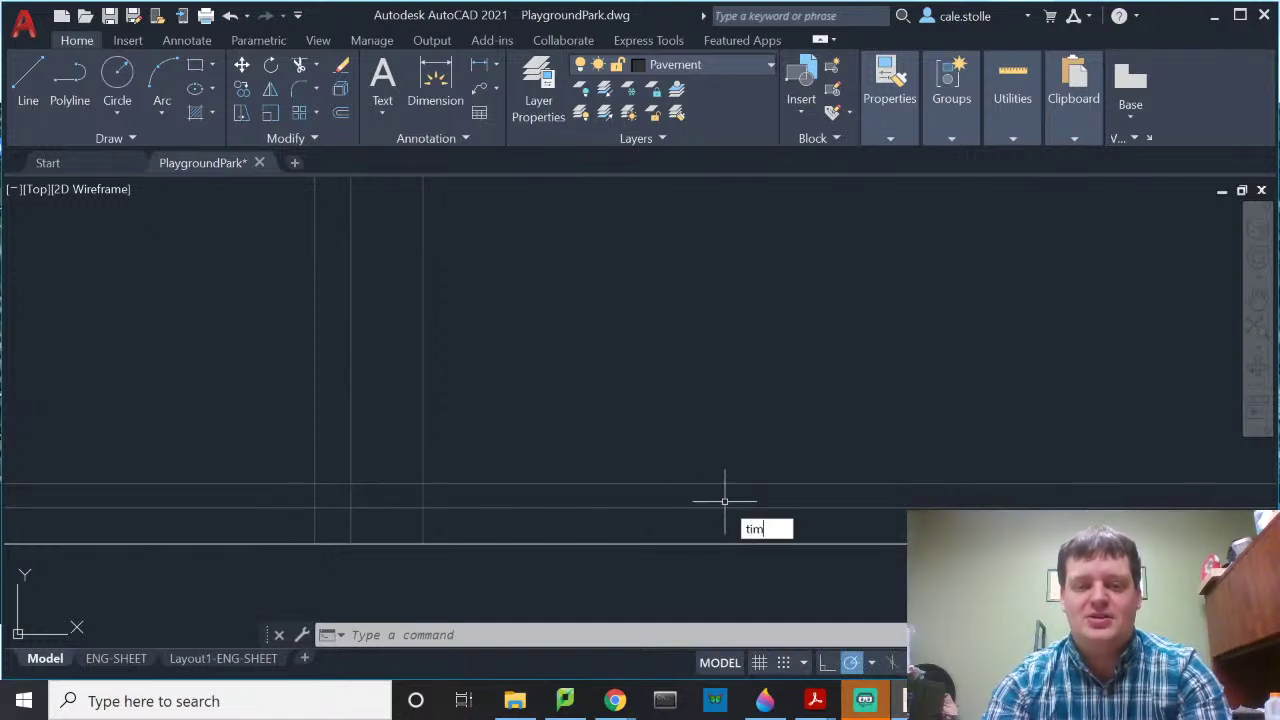
Step: Trim both overhanging pieces of the horizontal line past the perimeter
key(BackSpace)
key(BackSpace)
text(r)
key(Return)
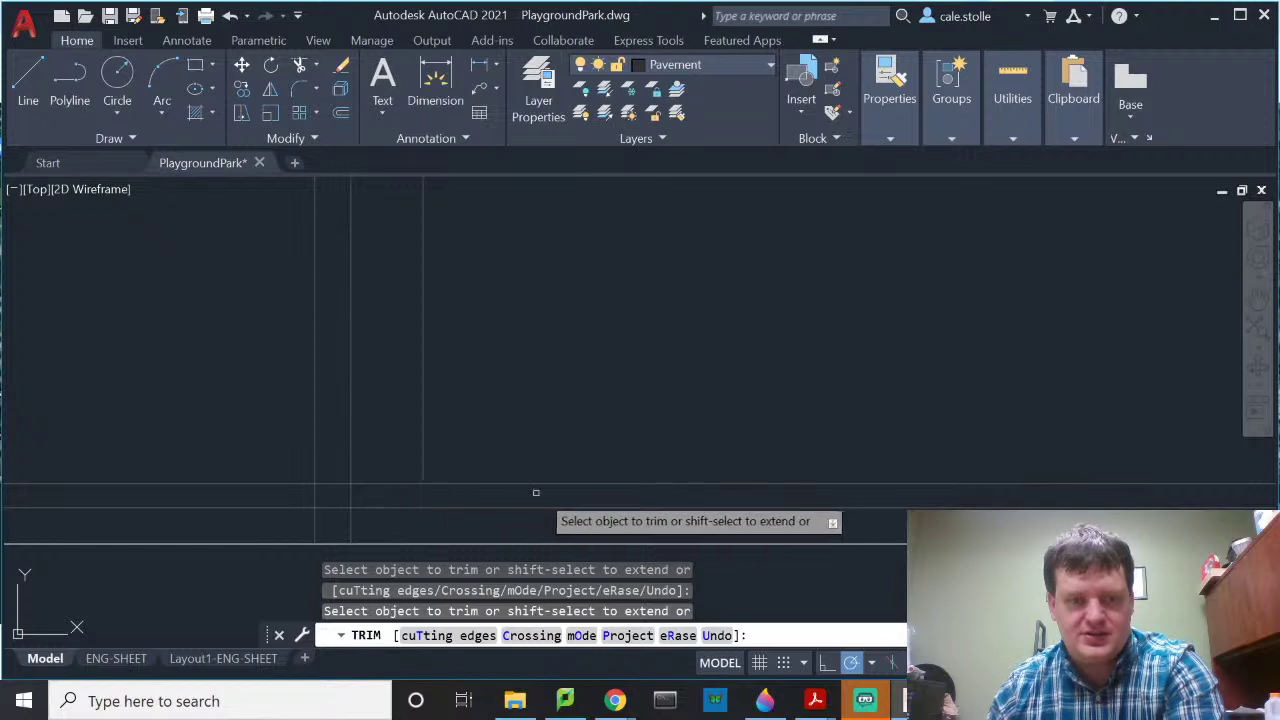
mouse_move(549, 457)
middle_down()
mouse_move(651, 486)
mouse_move(440, 460)
middle_up()
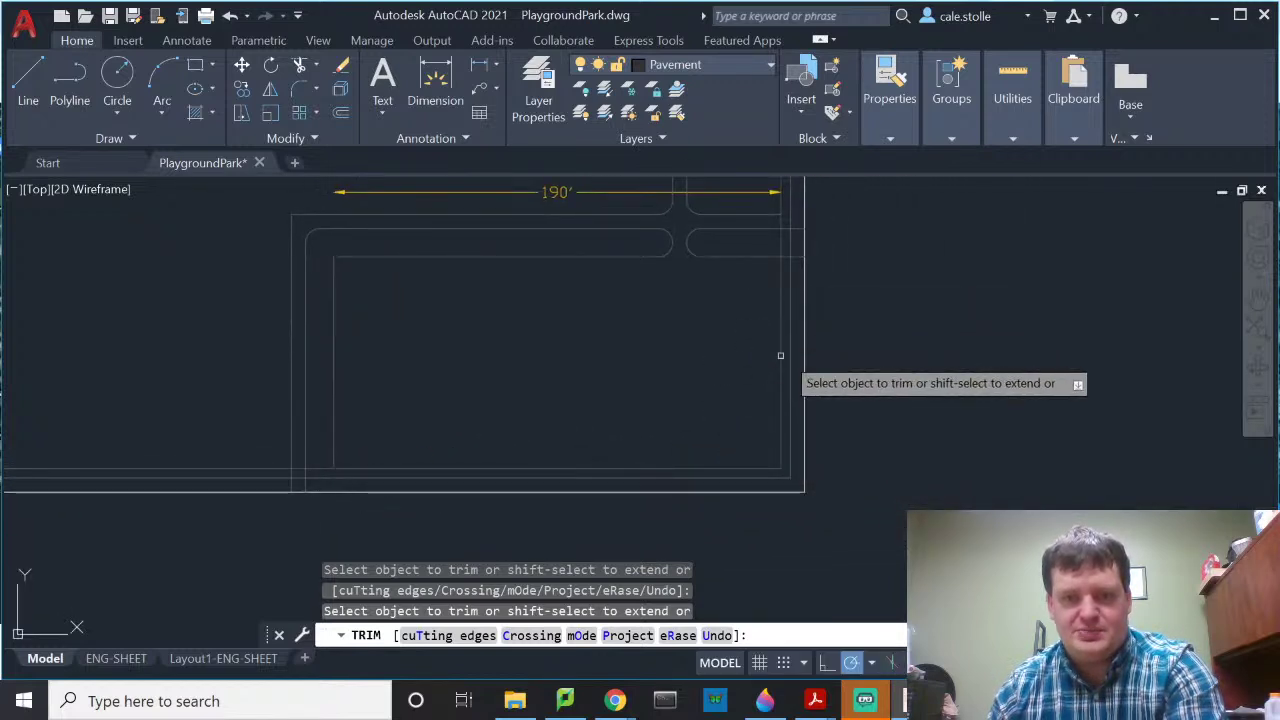
scroll(798, 262, up, 5)
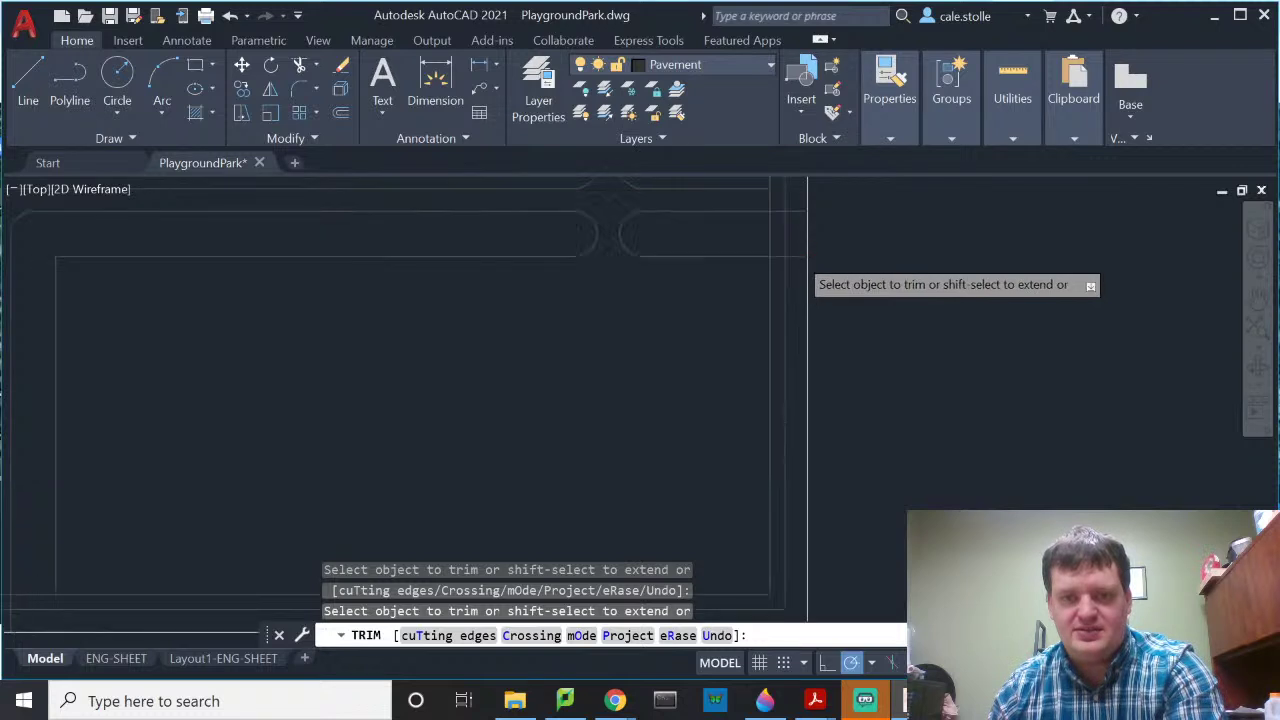
click(799, 253)
click(749, 252)
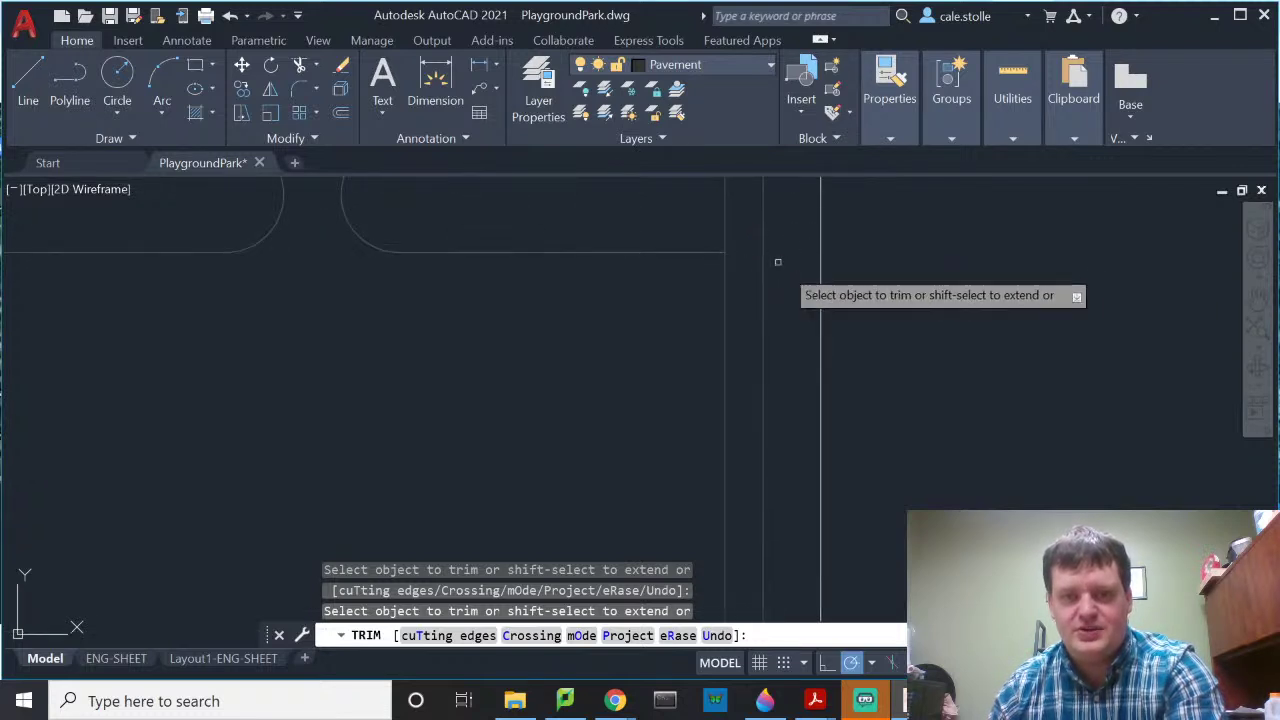
key(Return)
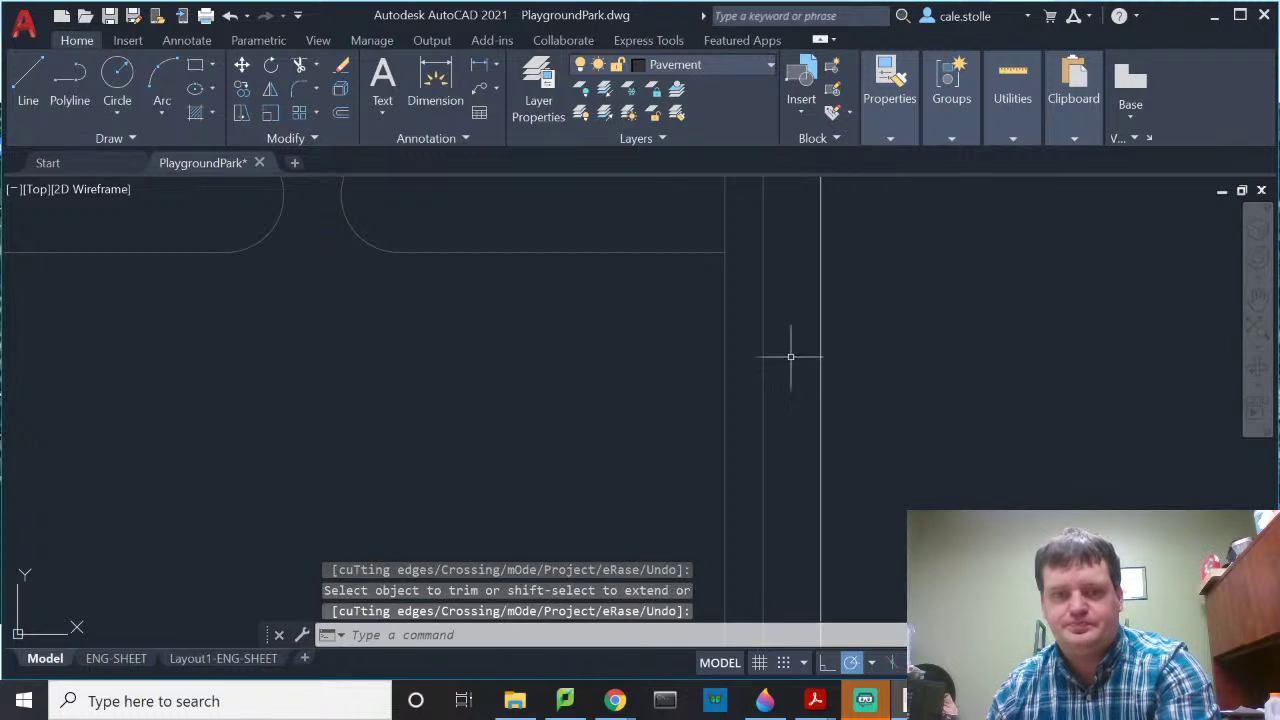
Step: Trim the line piece lying between the two perimeter lines
scroll(790, 356, down, 4)
middle_drag(757, 337, 769, 414)
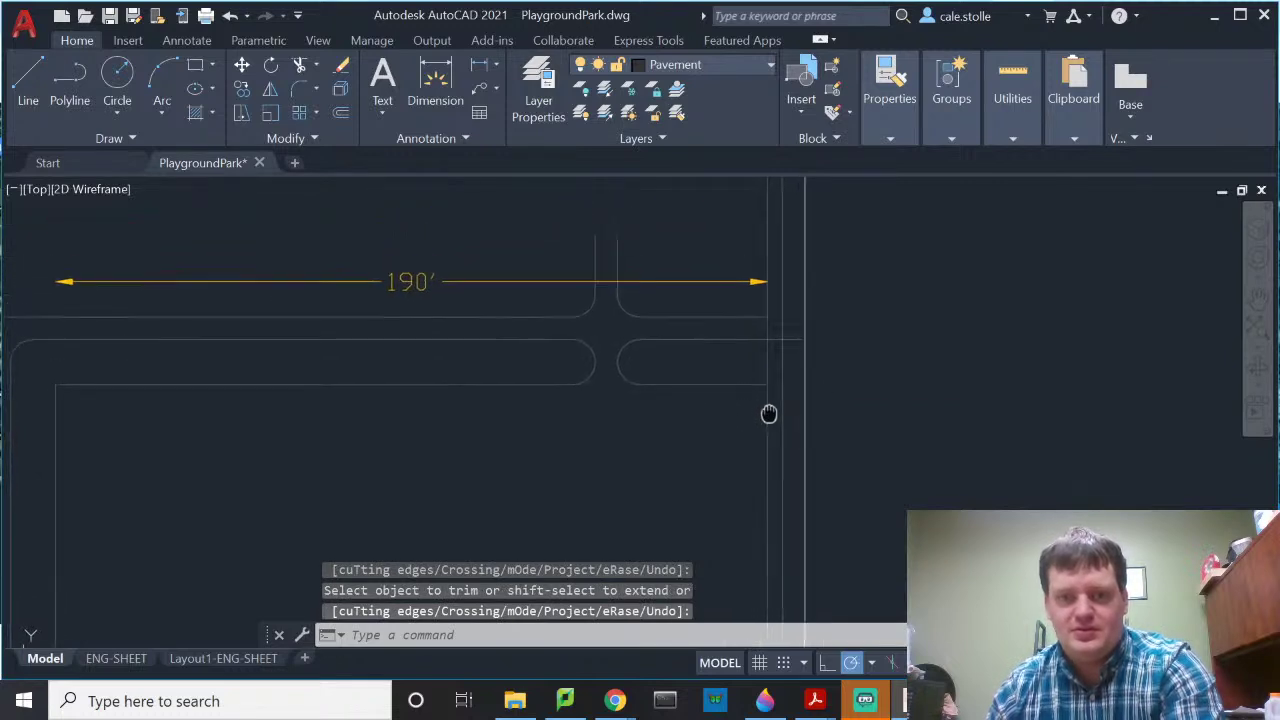
scroll(766, 337, up, 4)
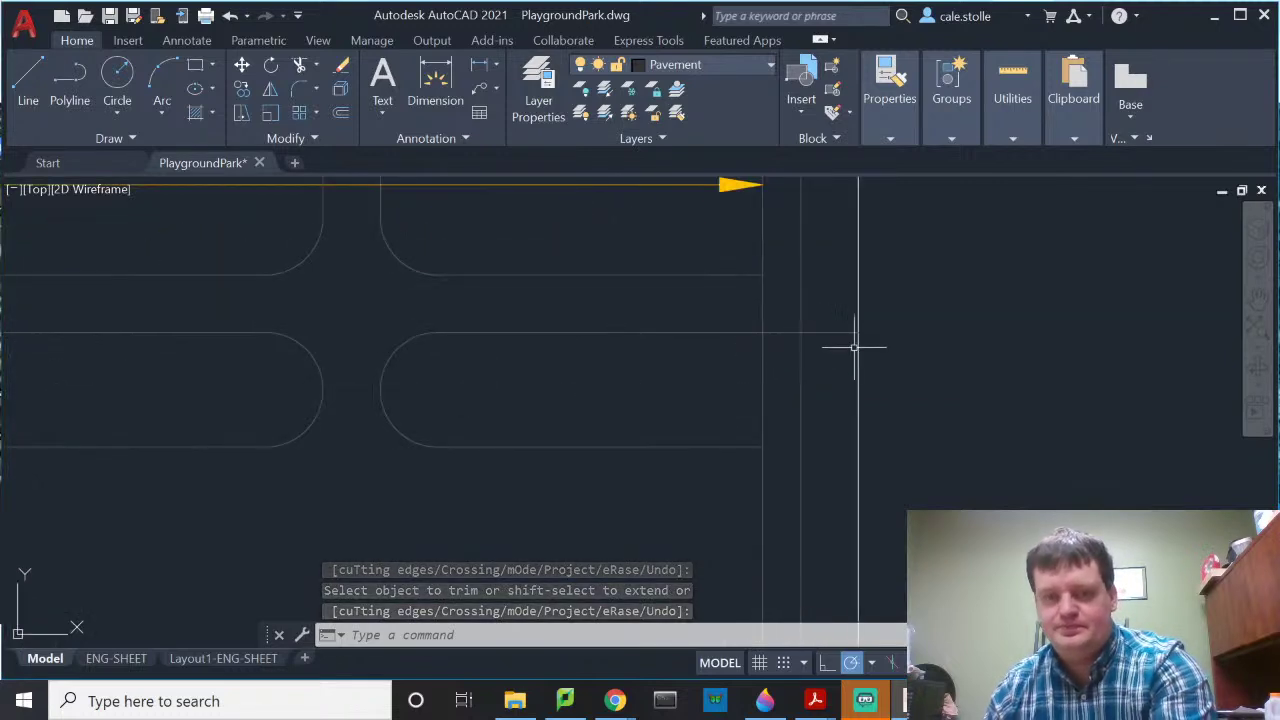
key(Return)
click(829, 332)
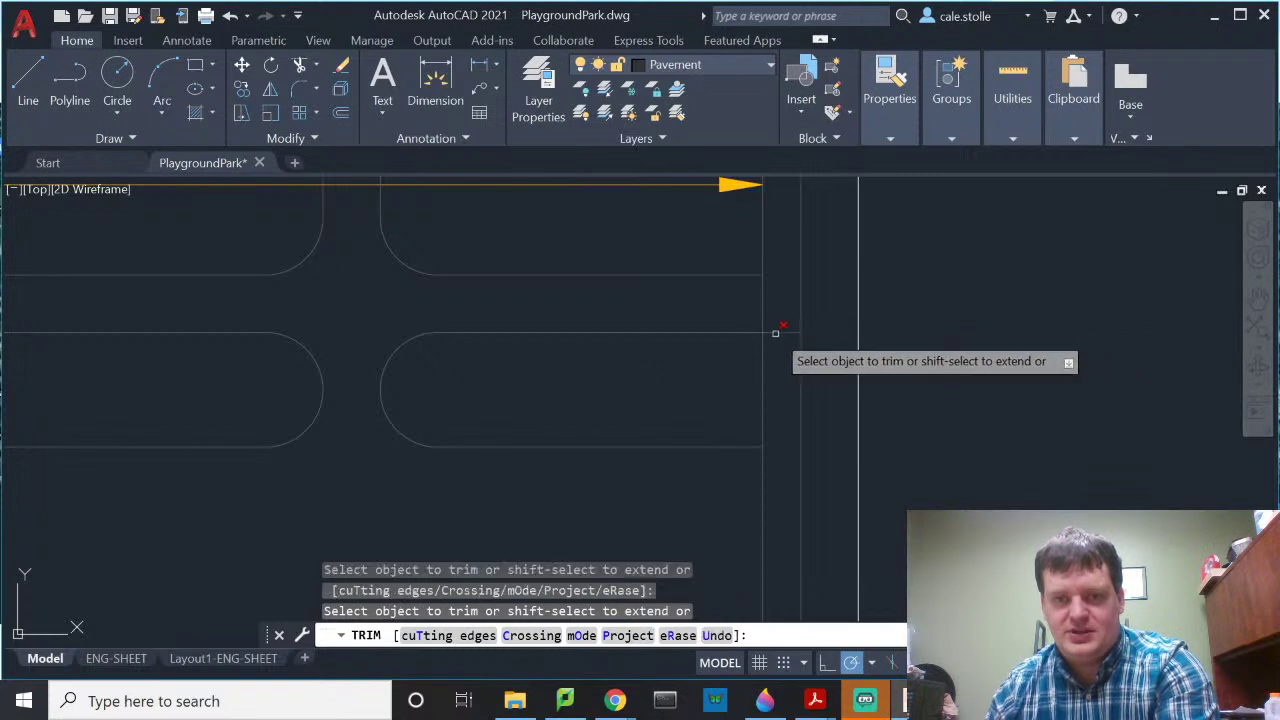
key(Return)
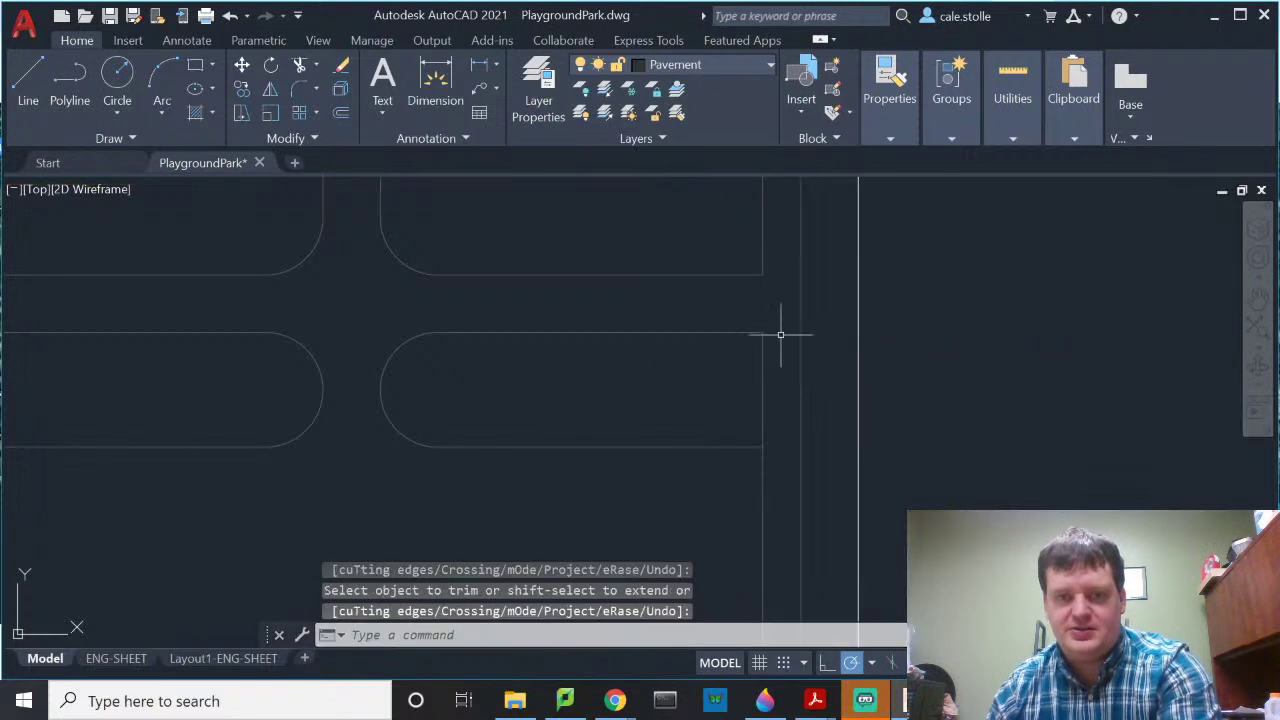
scroll(780, 335, down, 4)
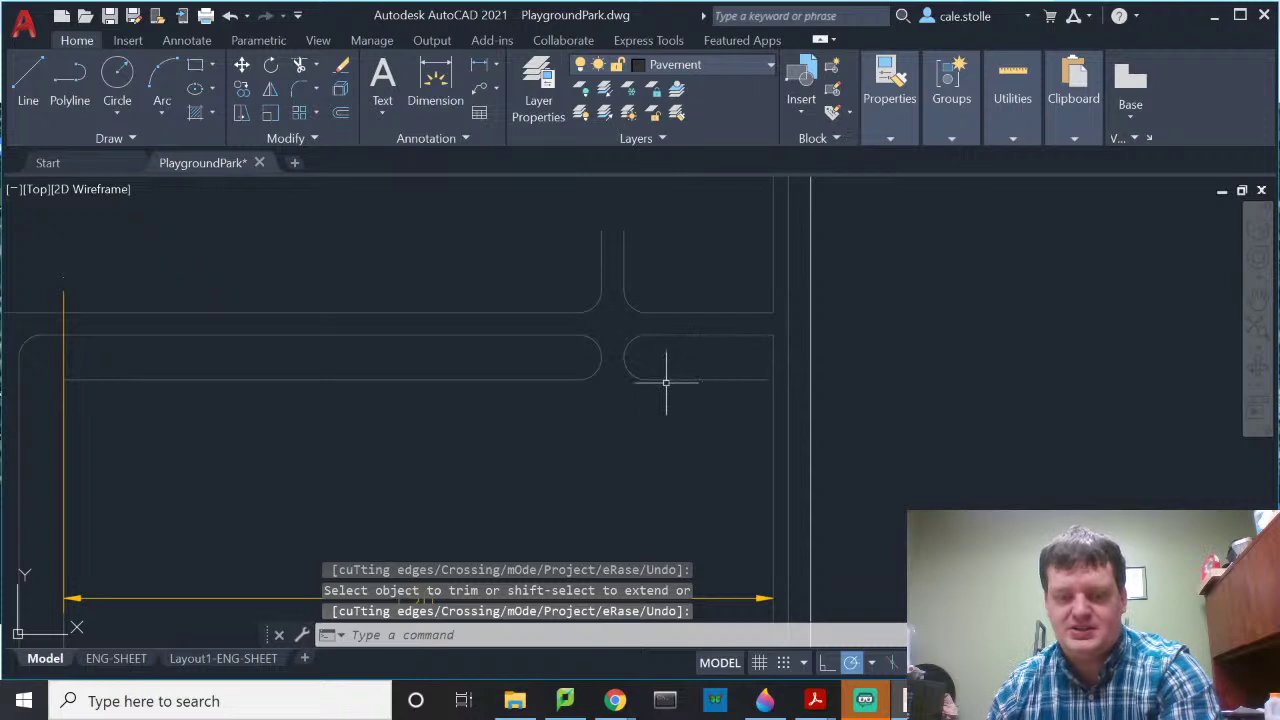
text(l)
key(Return)
scroll(668, 380, up, 6)
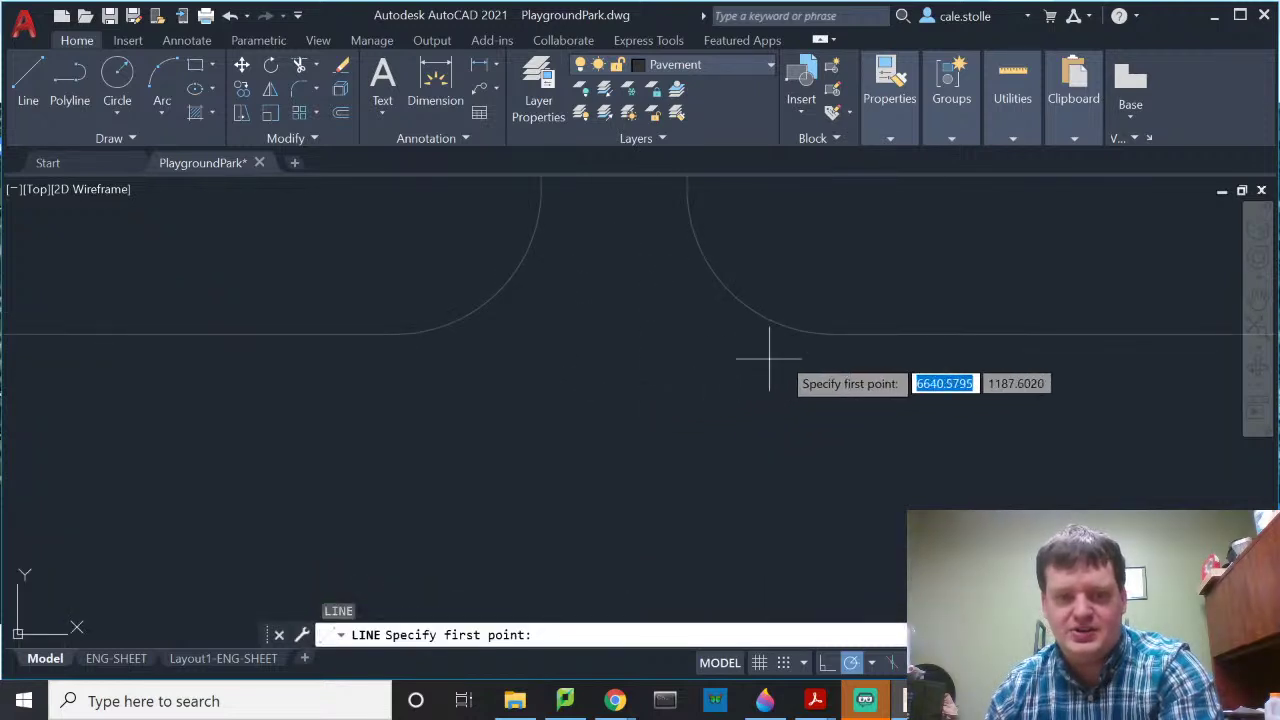
Step: Draw a straight line joining the right curve's endpoint to the left curve's endpoint
click(831, 334)
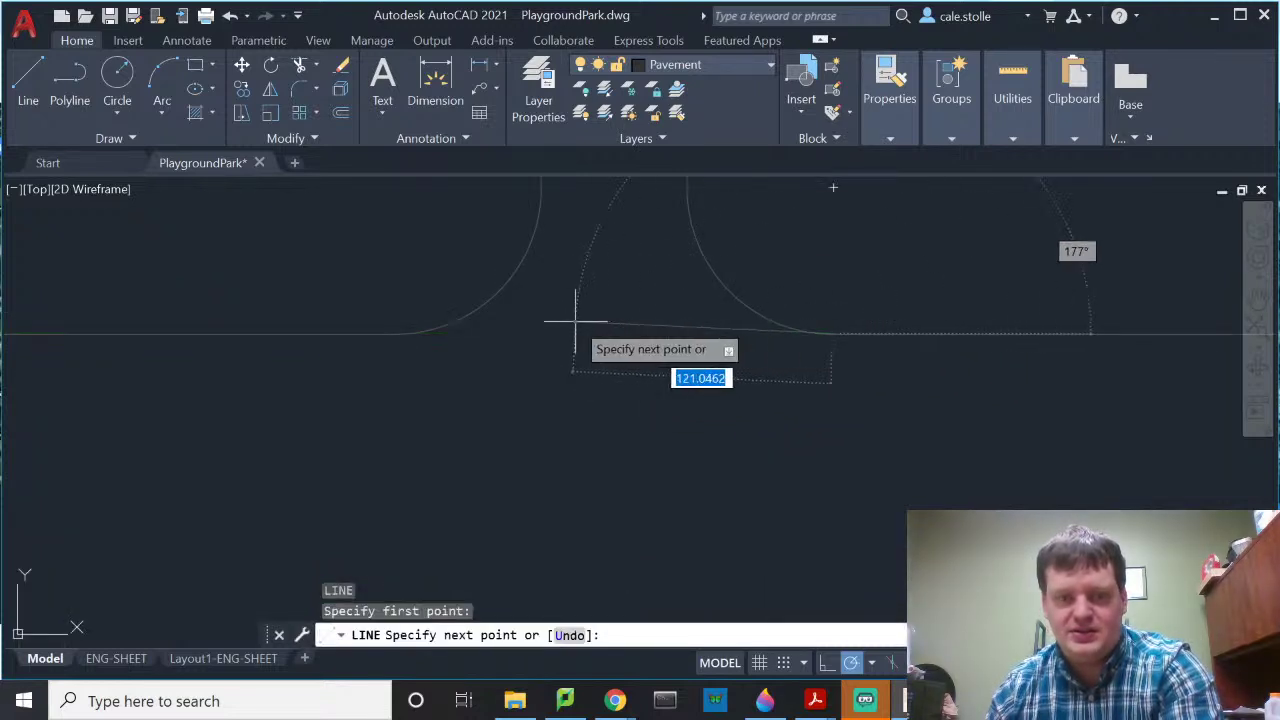
click(390, 333)
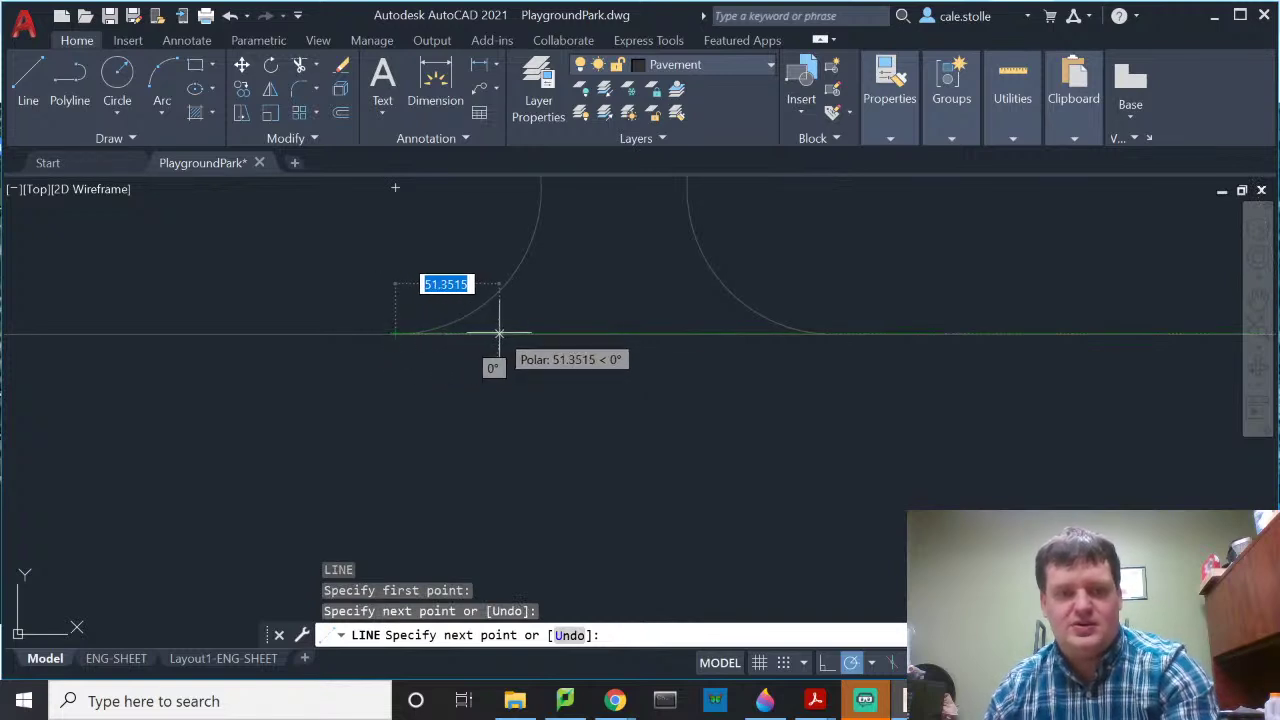
key(Escape)
Step: Erase the 190' dimension from the plan
scroll(651, 337, down, 5)
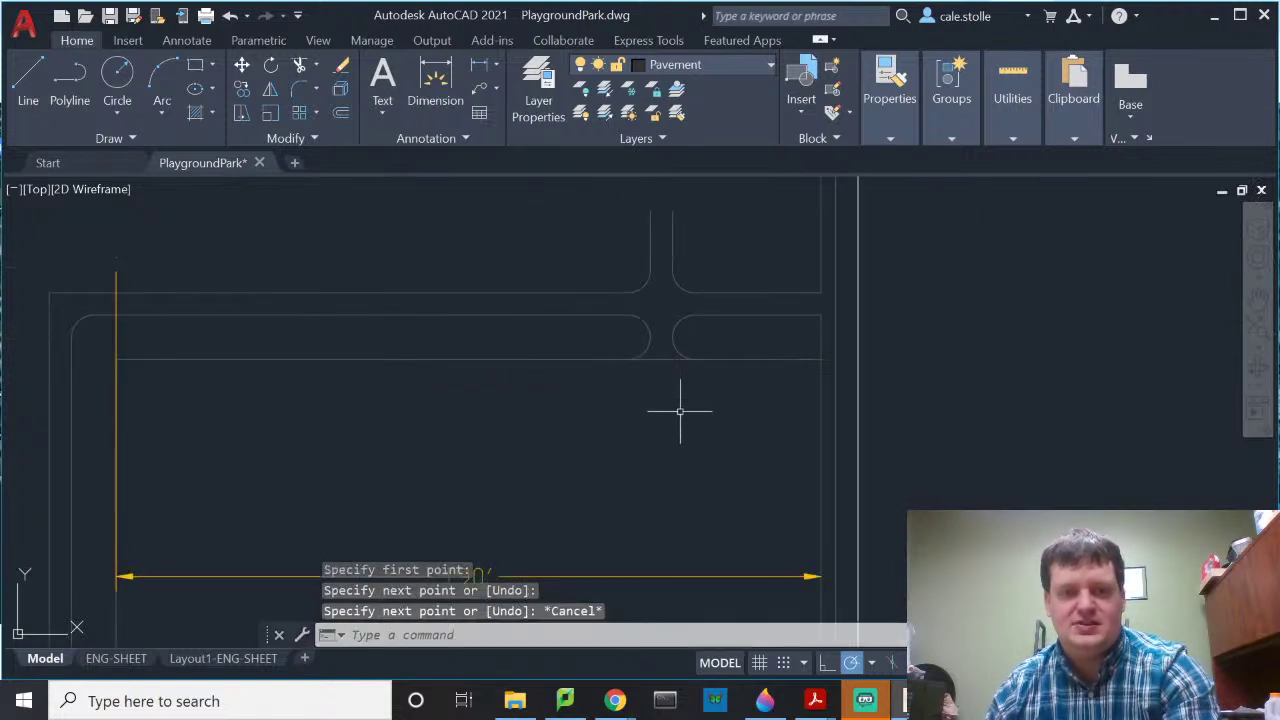
mouse_move(680, 409)
middle_down()
mouse_move(763, 304)
mouse_move(790, 297)
middle_up()
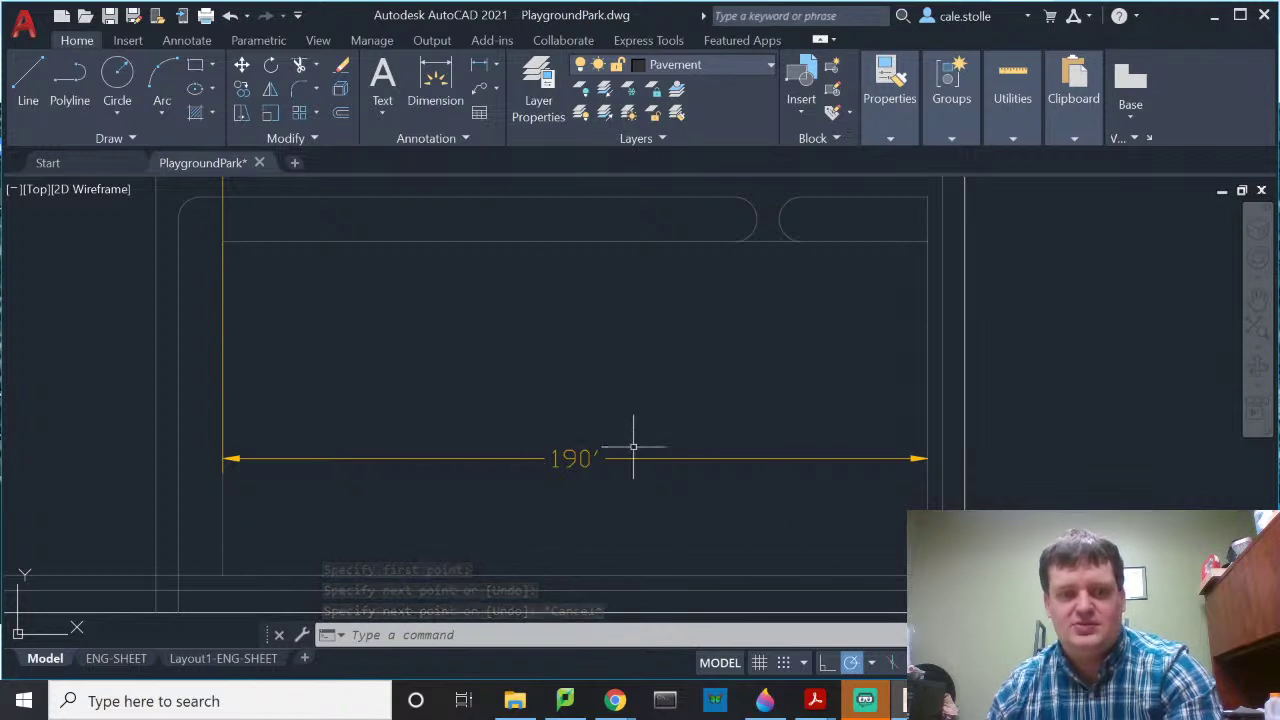
scroll(666, 371, down, 4)
scroll(664, 377, up, 2)
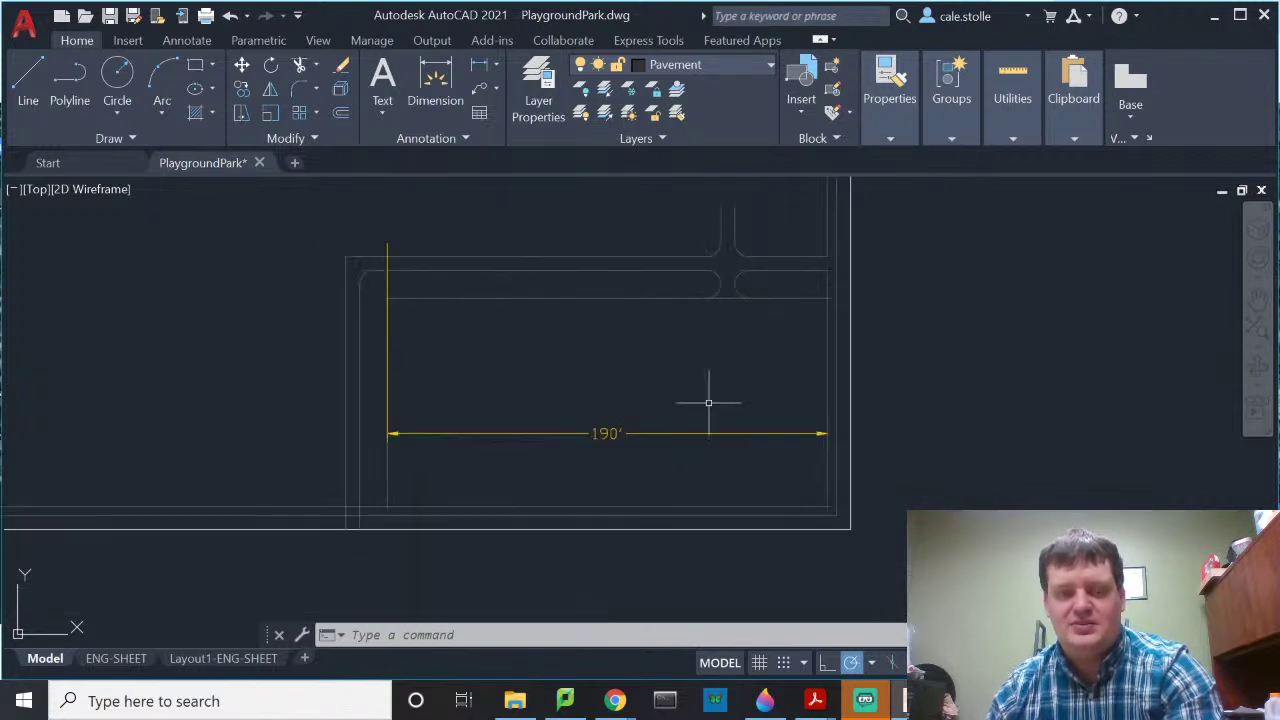
click(733, 433)
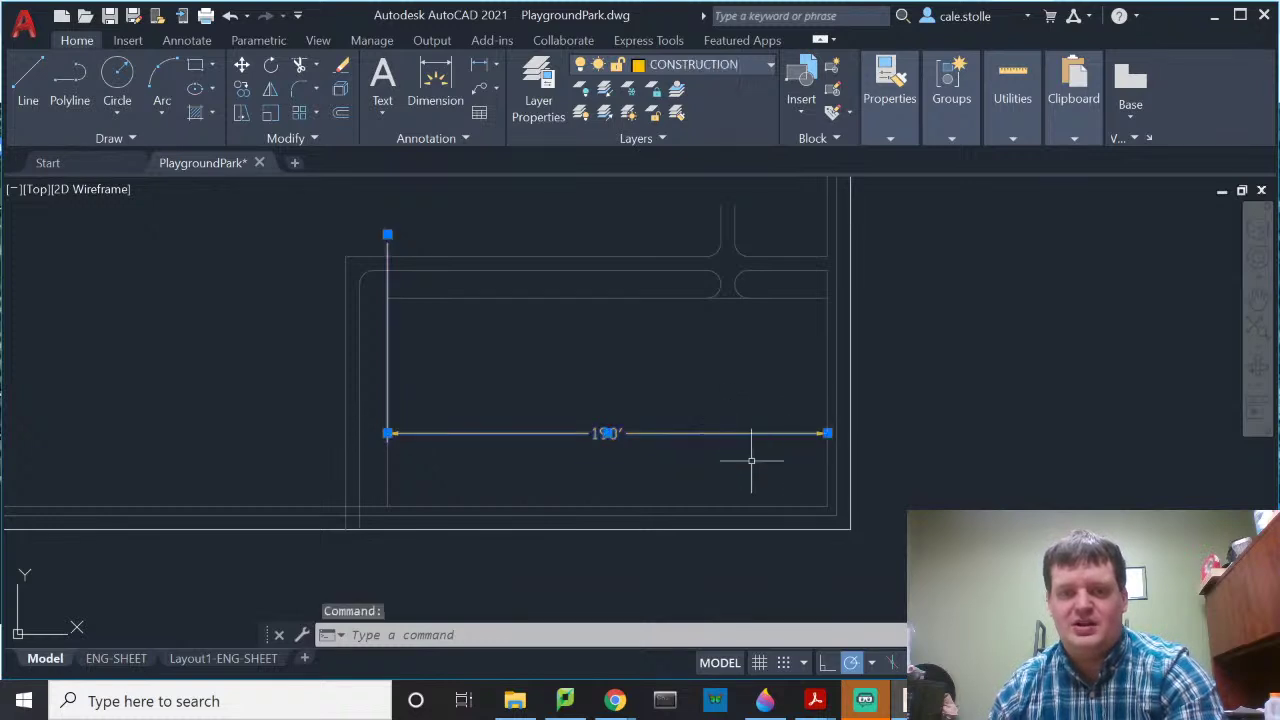
key(Delete)
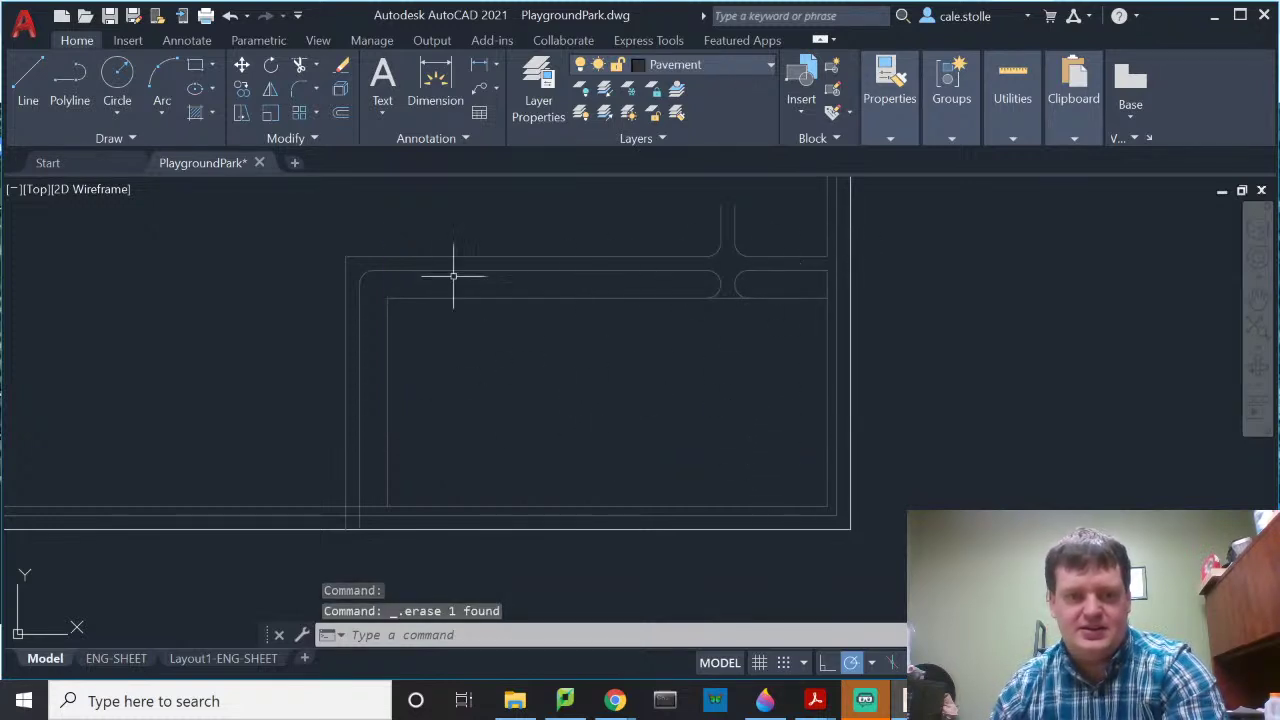
scroll(350, 527, up, 5)
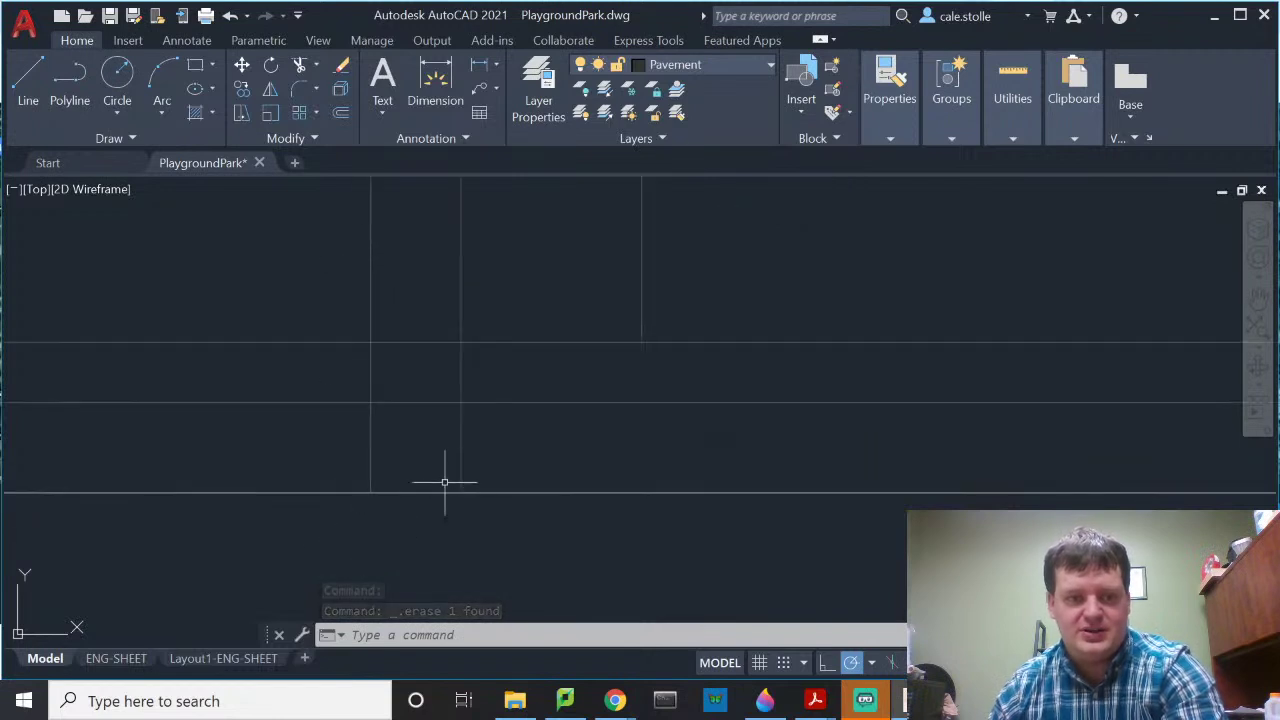
Step: Trim the overlapping path line ends and the horizontal piece between the two verticals
key(Return)
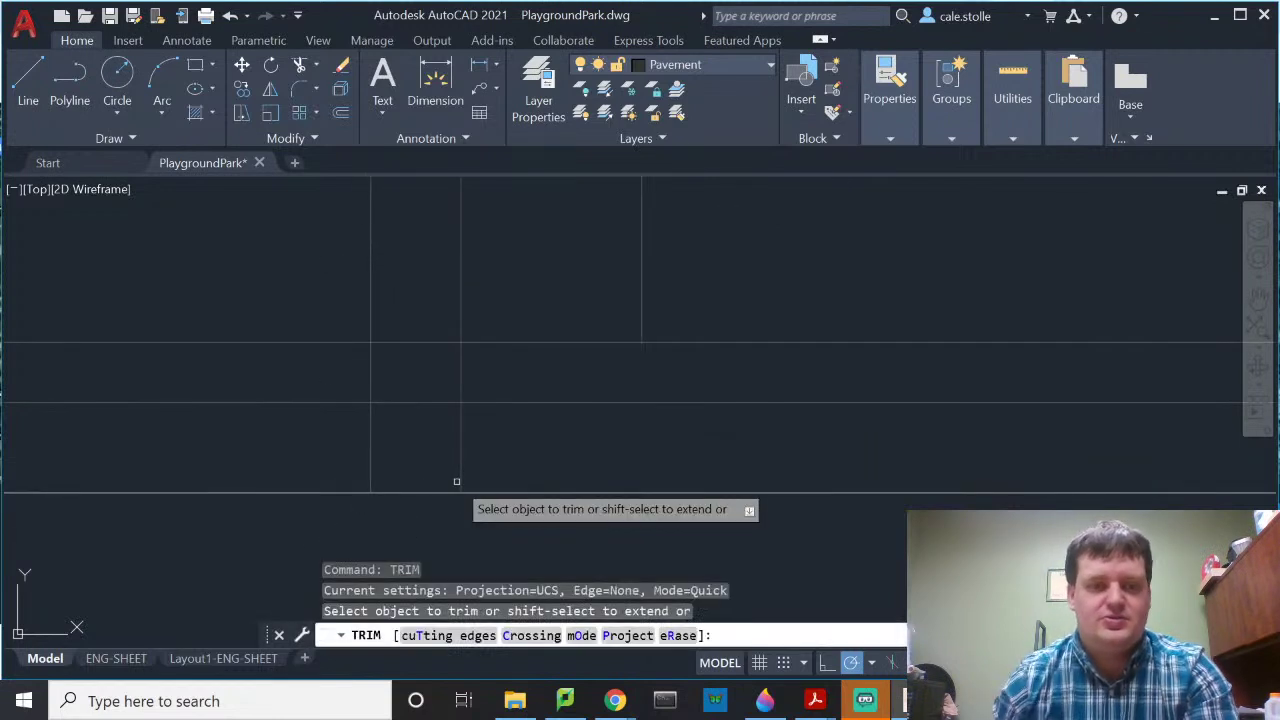
click(370, 427)
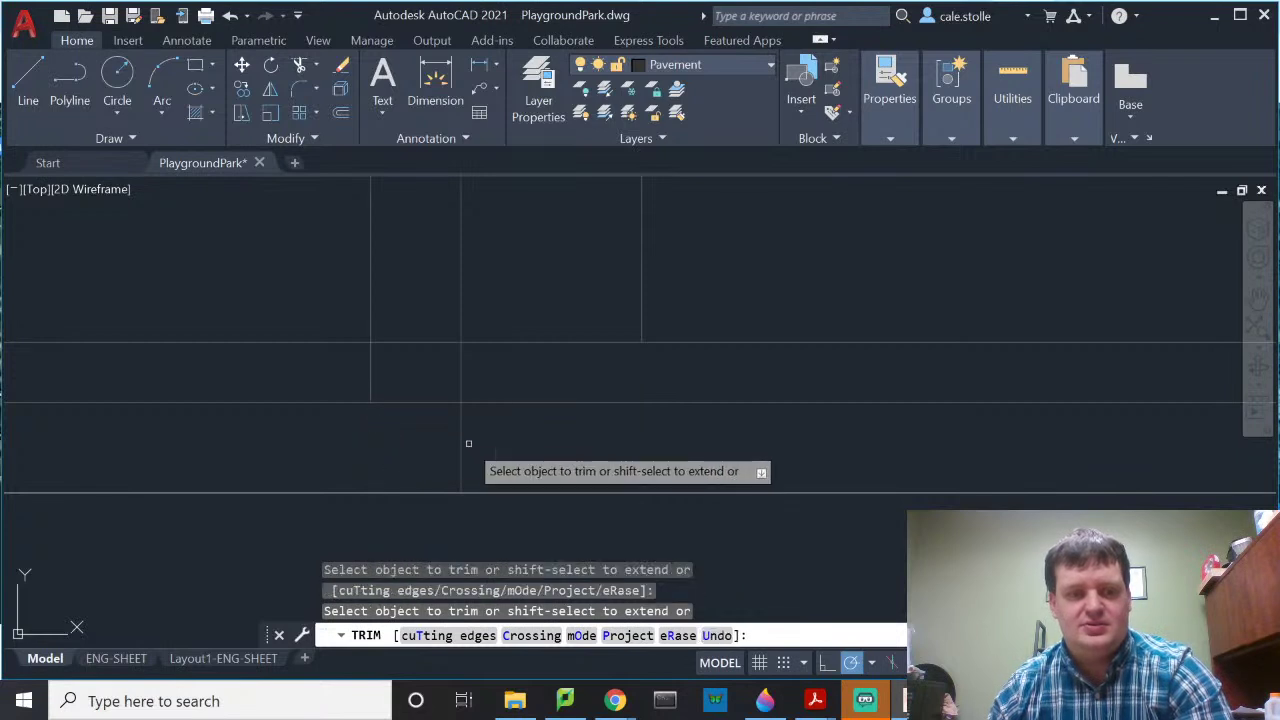
click(460, 443)
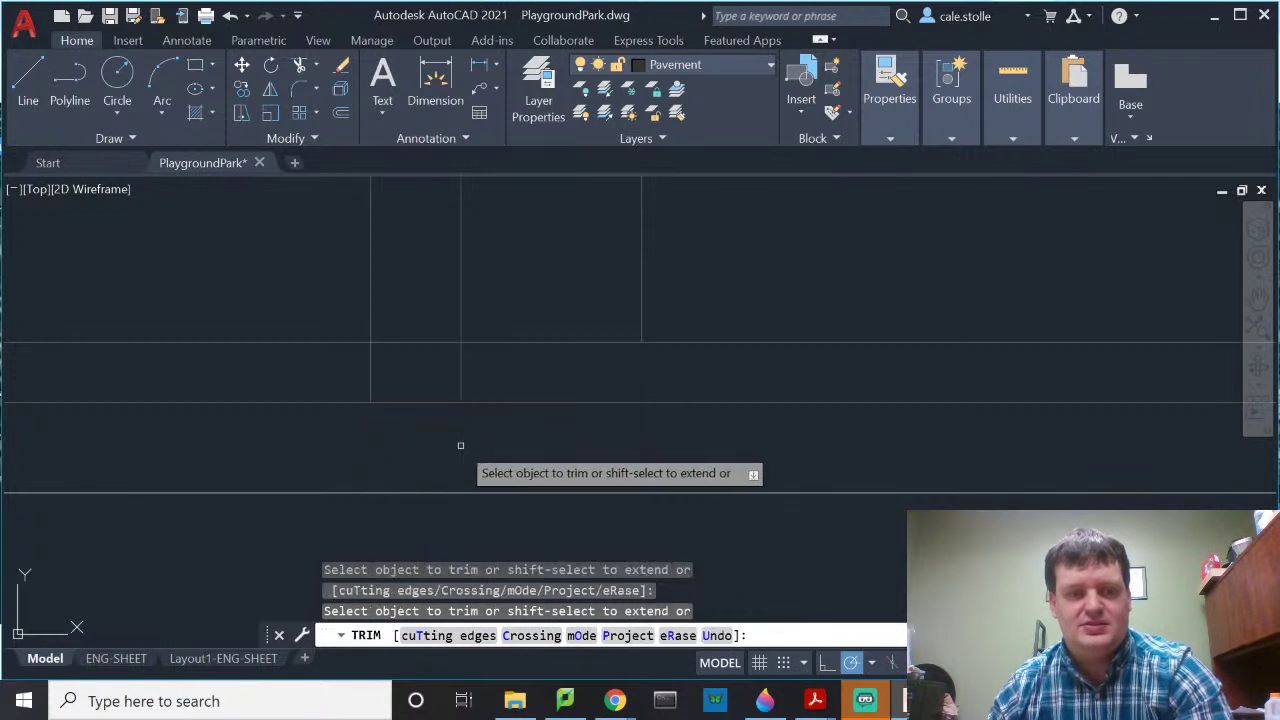
click(429, 342)
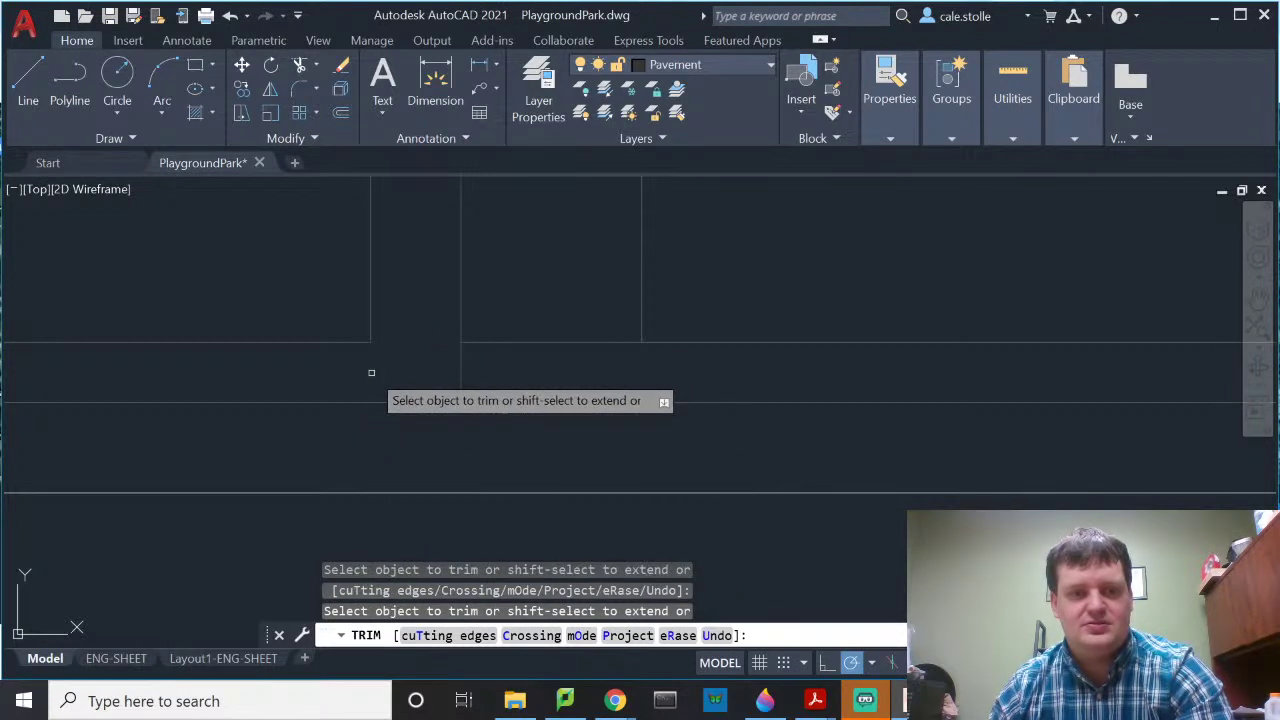
click(460, 378)
key(Return)
Step: Fillet the vertical path line with the top line at radius 72
scroll(602, 417, down, 5)
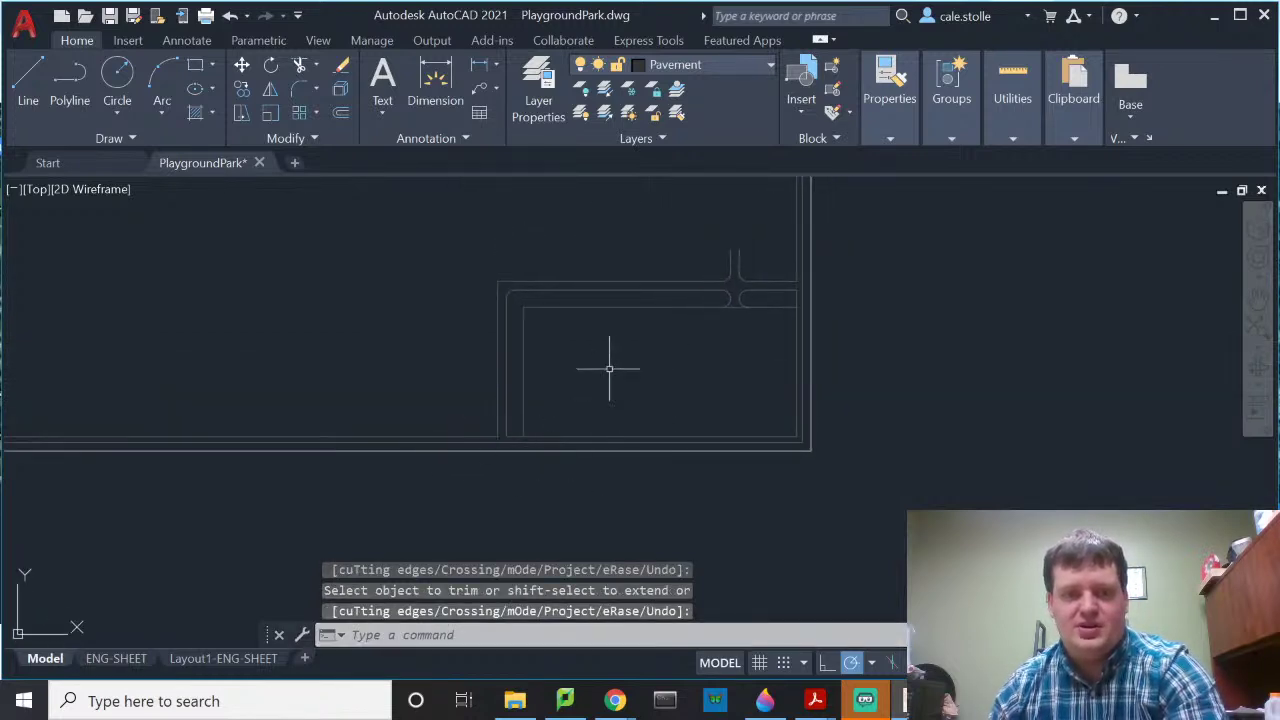
scroll(771, 306, up, 4)
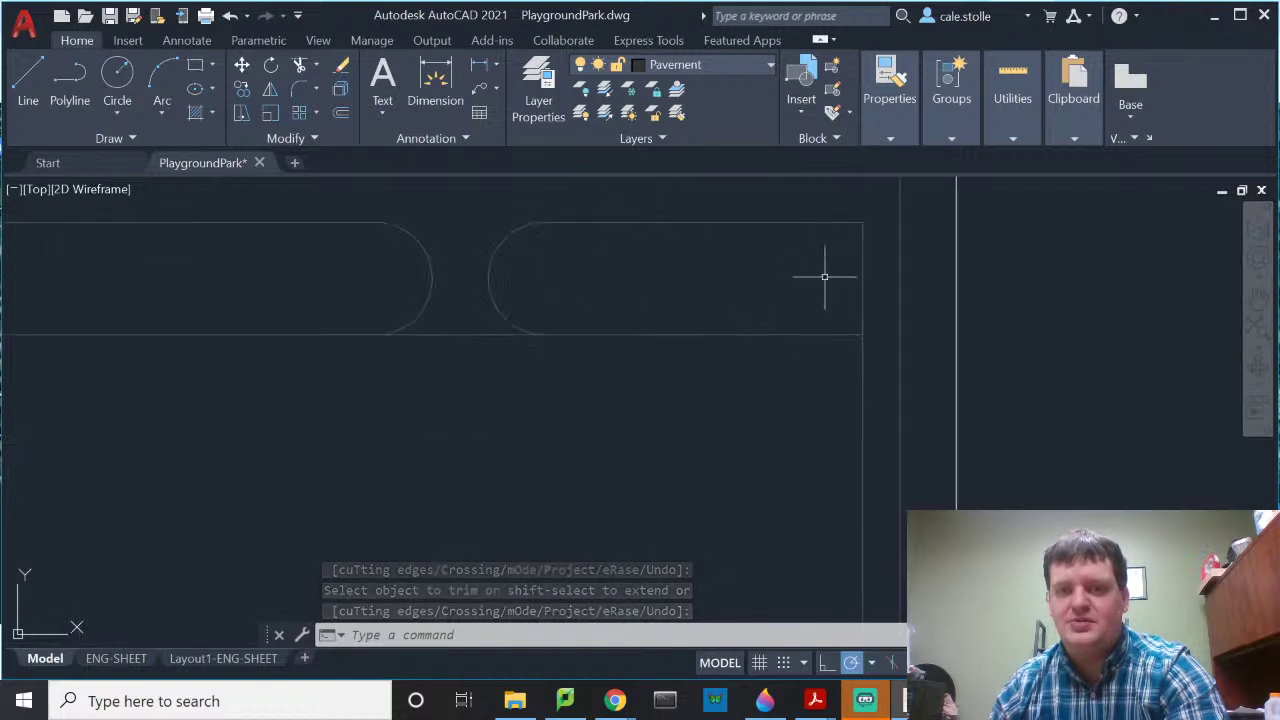
middle_drag(824, 277, 787, 411)
text(fil)
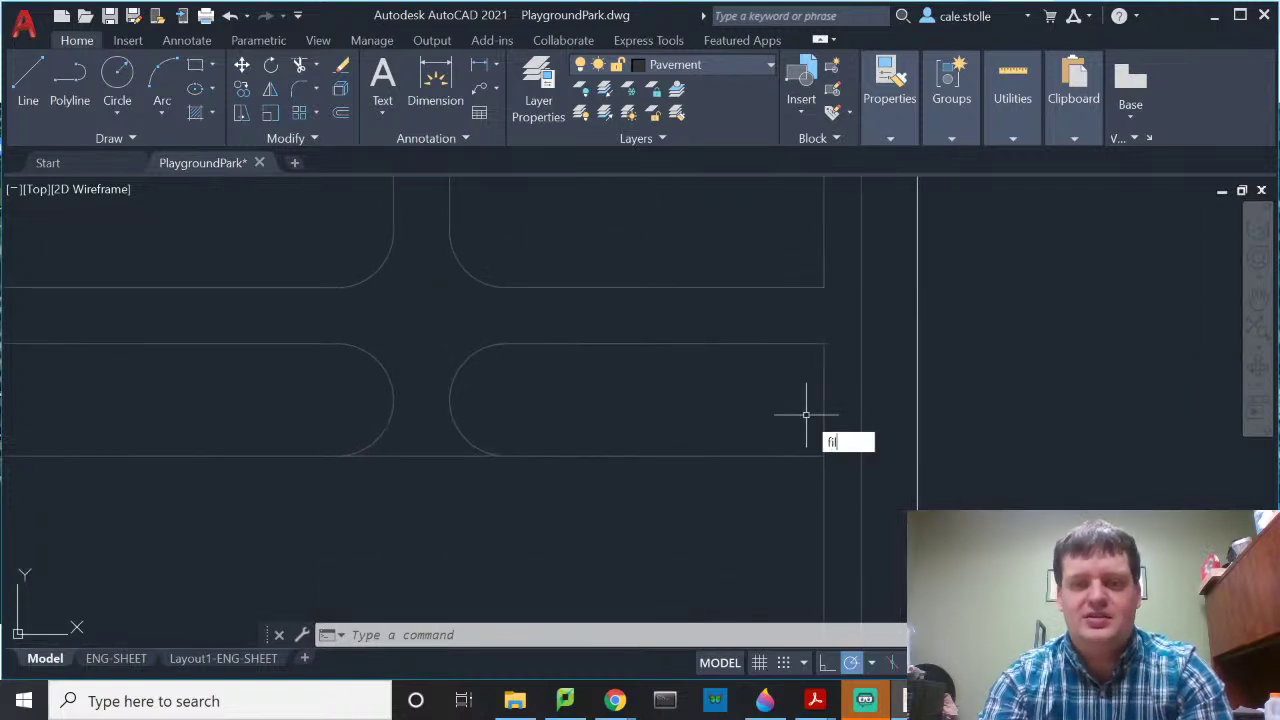
key(Return)
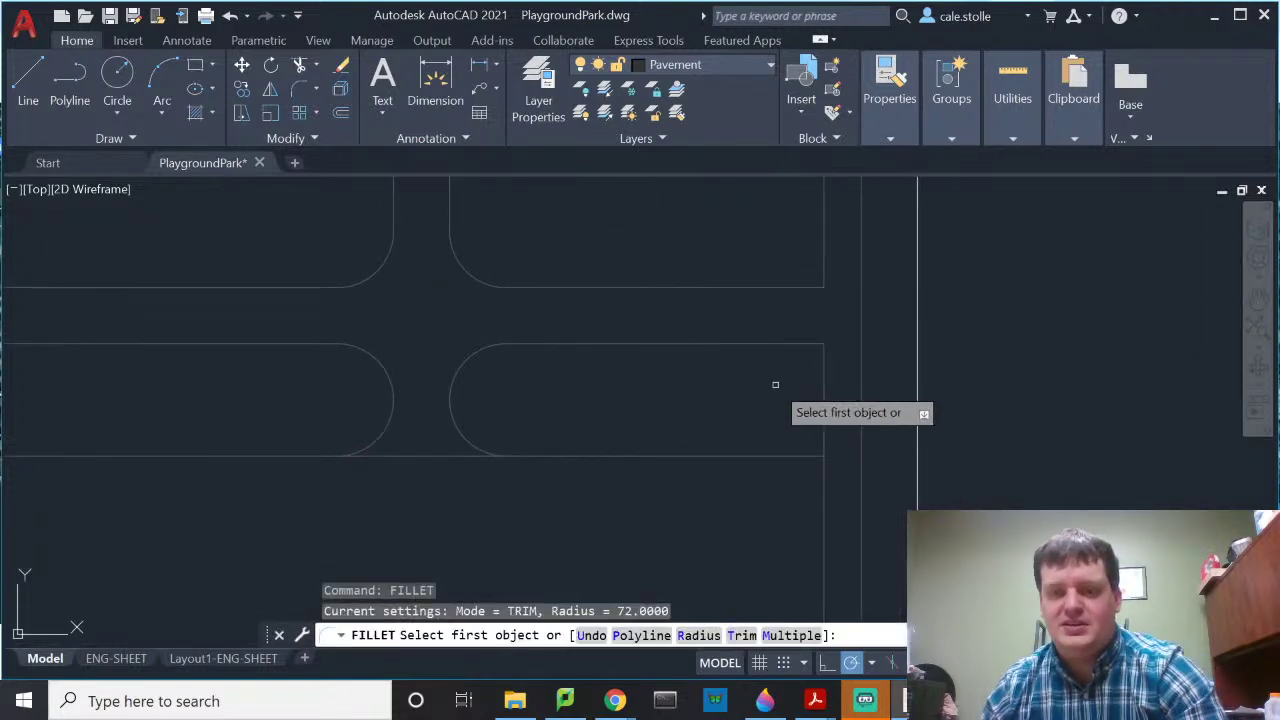
click(824, 358)
click(790, 345)
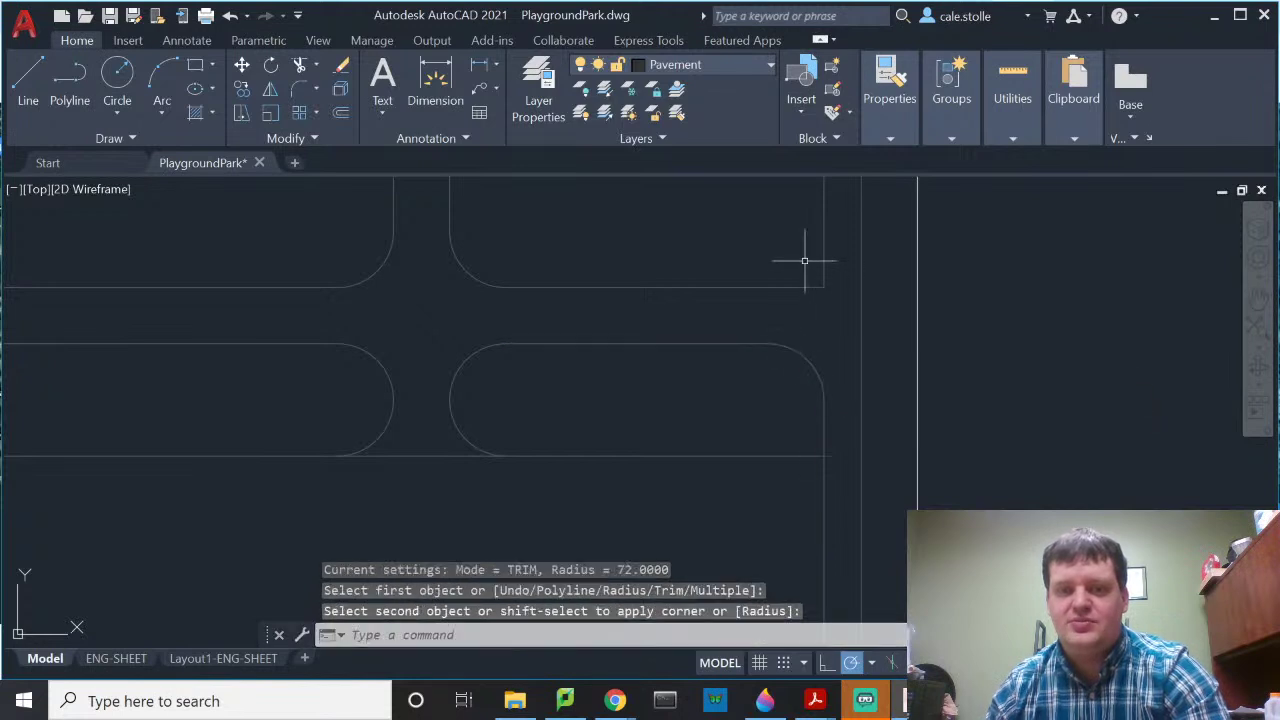
Step: Round three more corners in Multiple fillet mode, including the left vertical with the bottom line
key(Return)
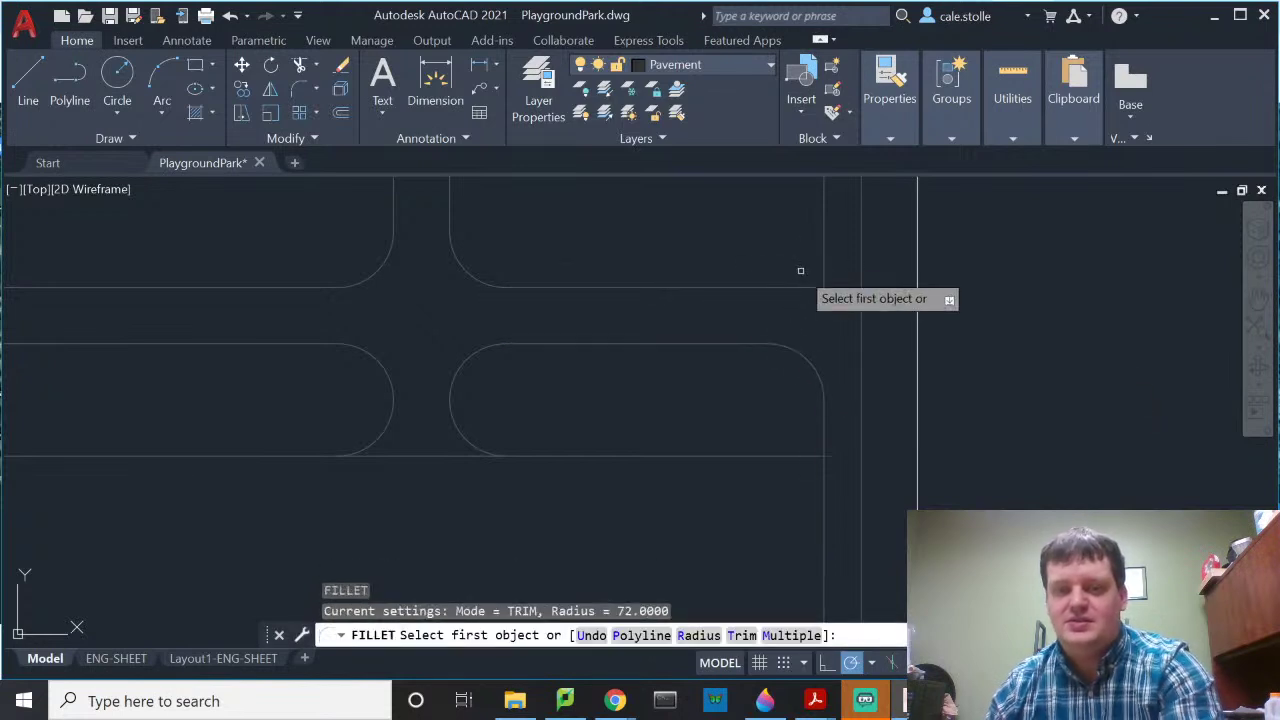
text(m)
key(Return)
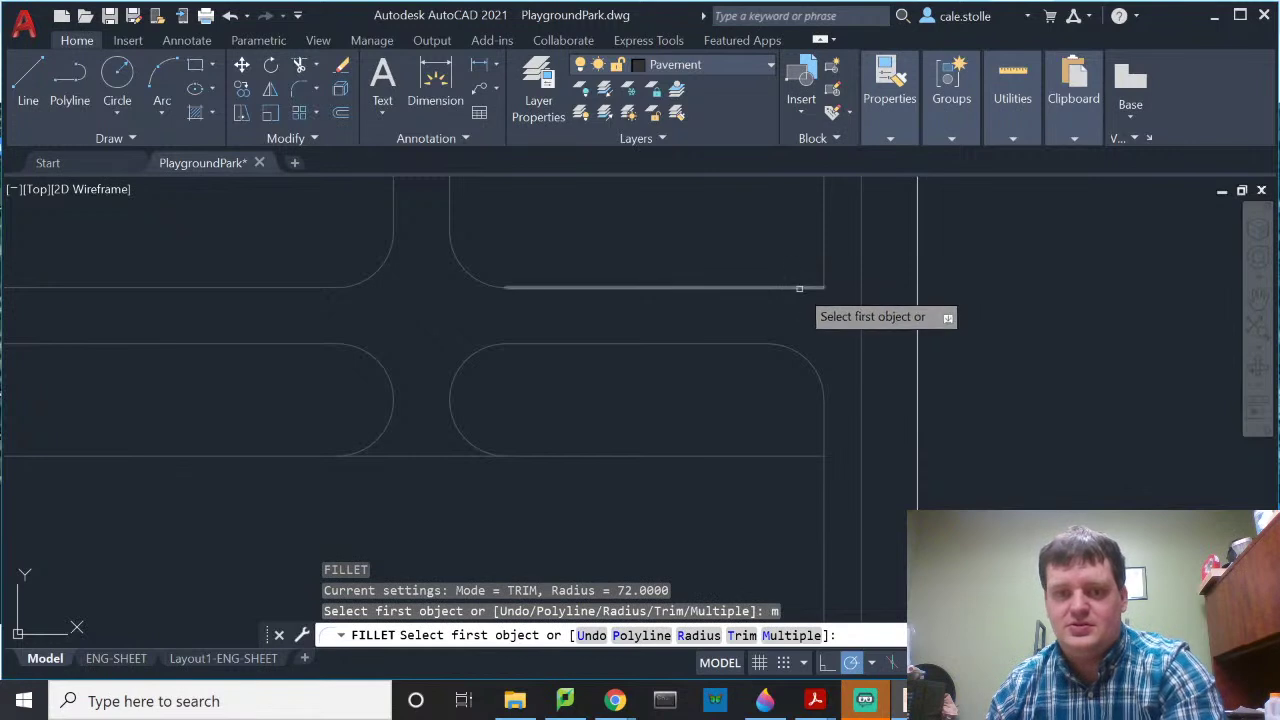
click(800, 288)
click(823, 264)
scroll(720, 335, down, 5)
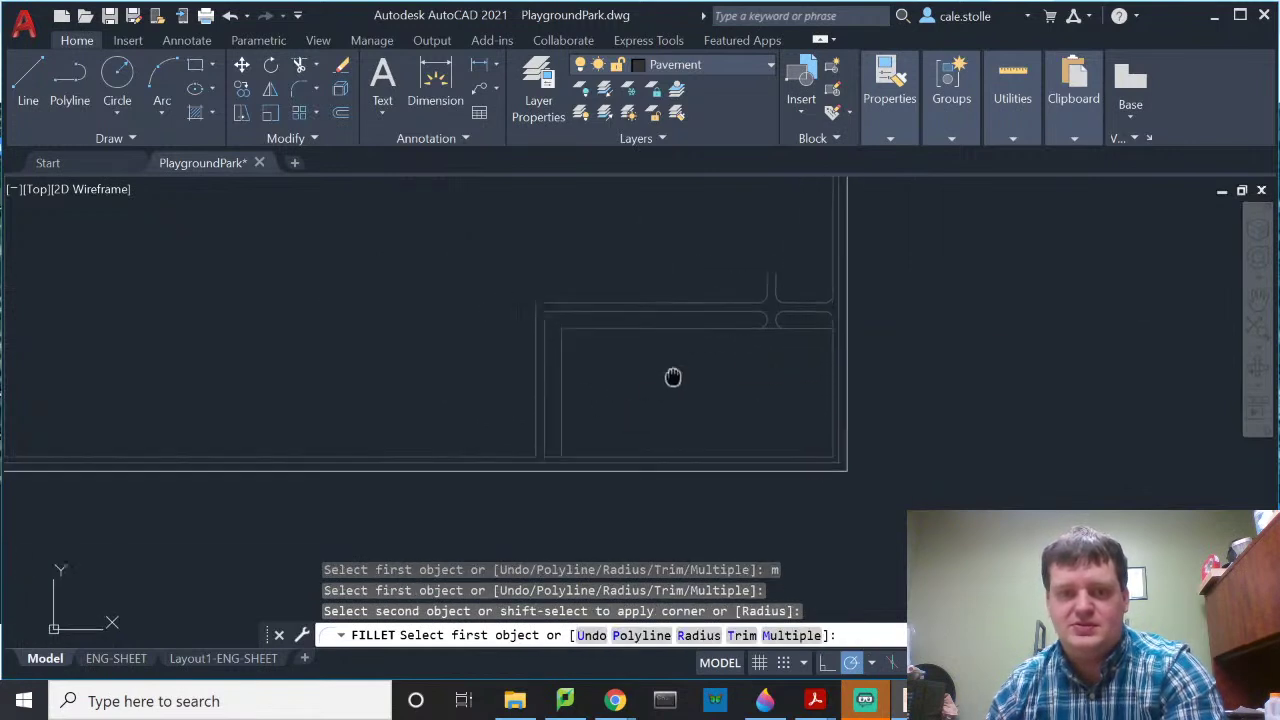
scroll(700, 460, up, 5)
click(666, 503)
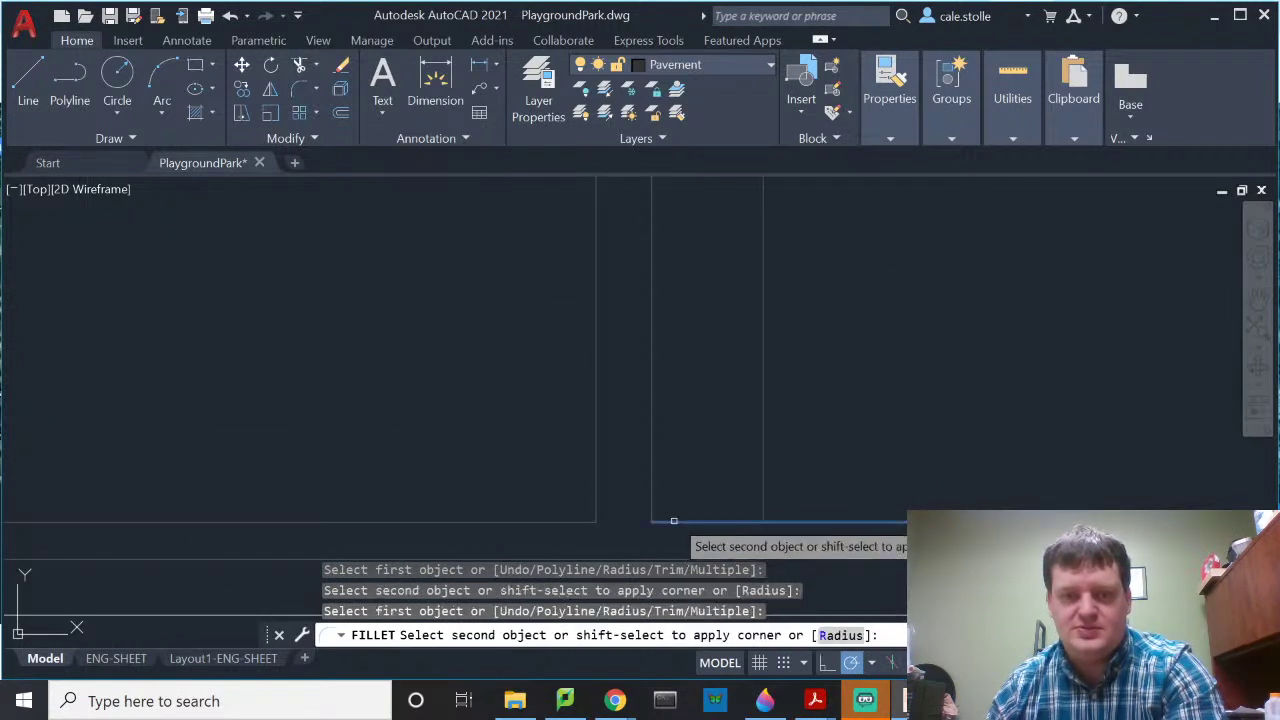
click(653, 492)
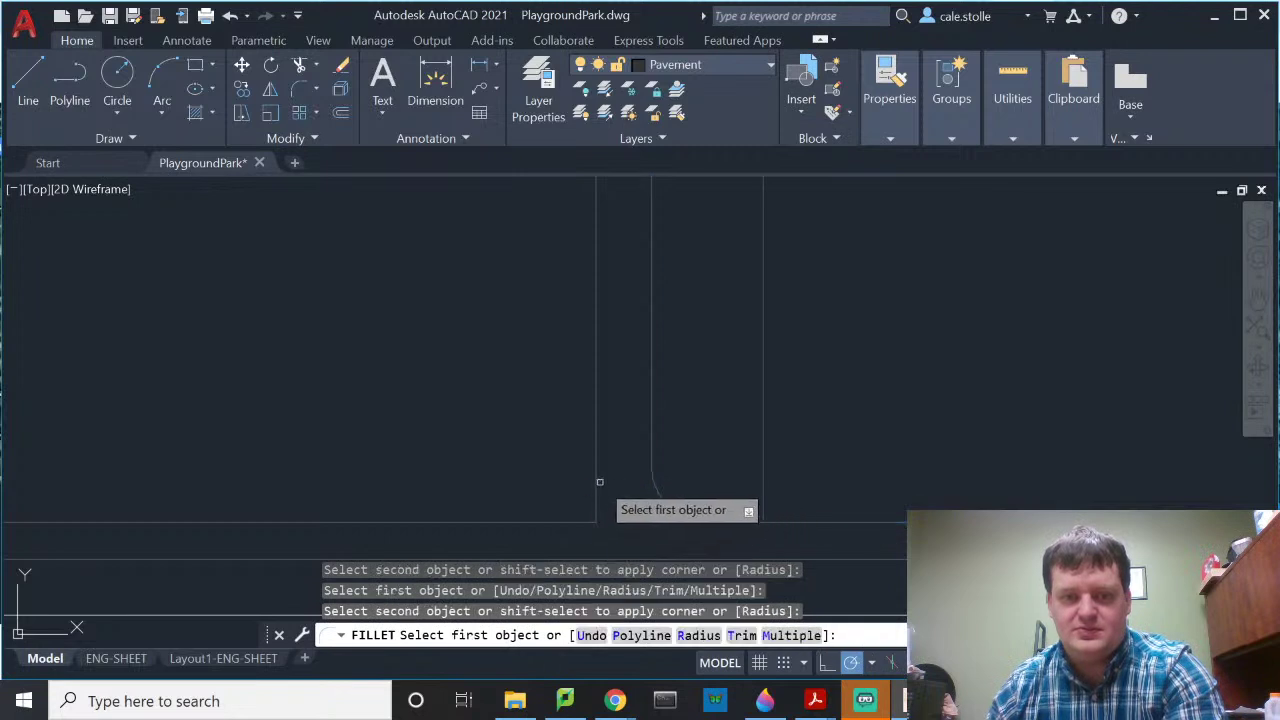
click(598, 484)
click(565, 521)
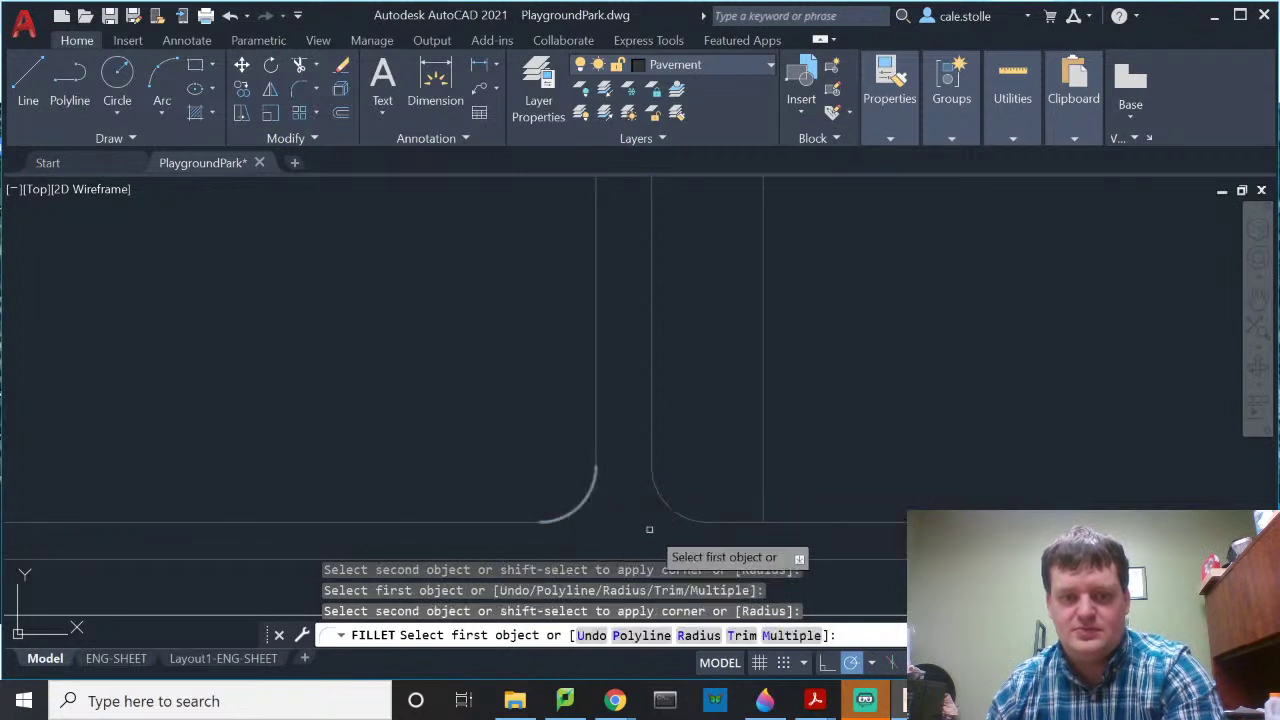
key(Return)
scroll(850, 447, down, 6)
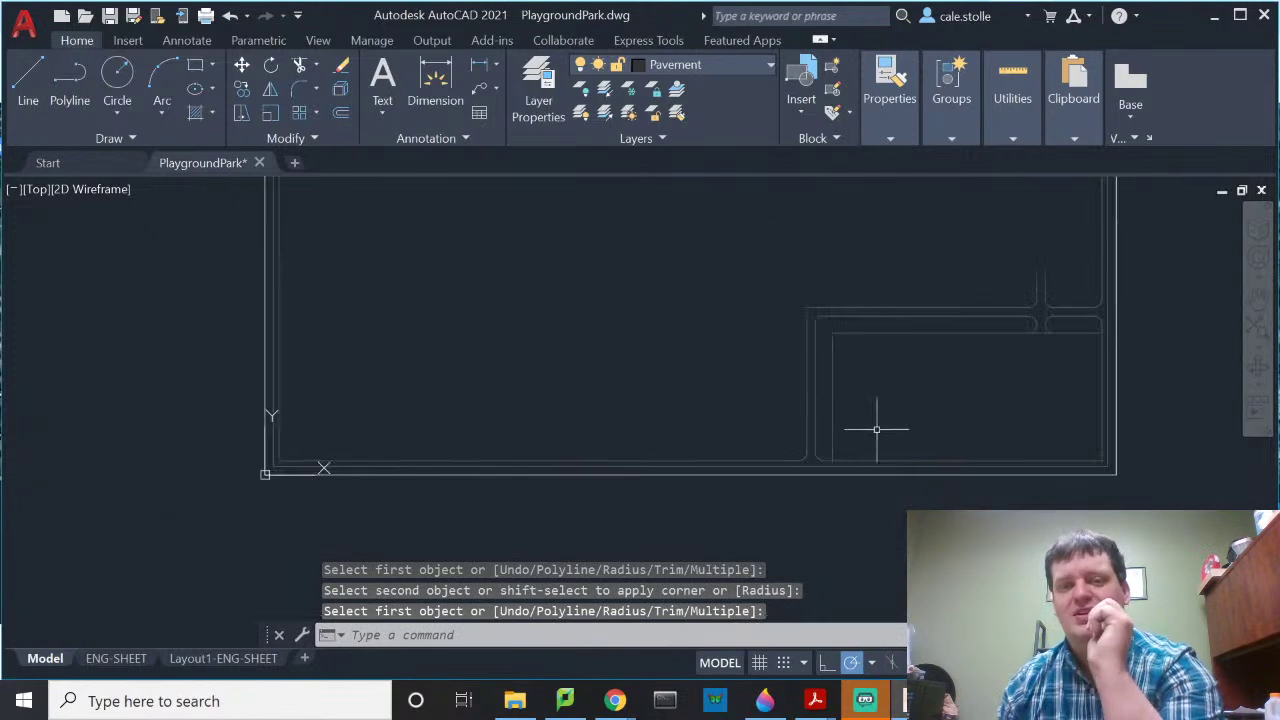
middle_drag(881, 419, 676, 427)
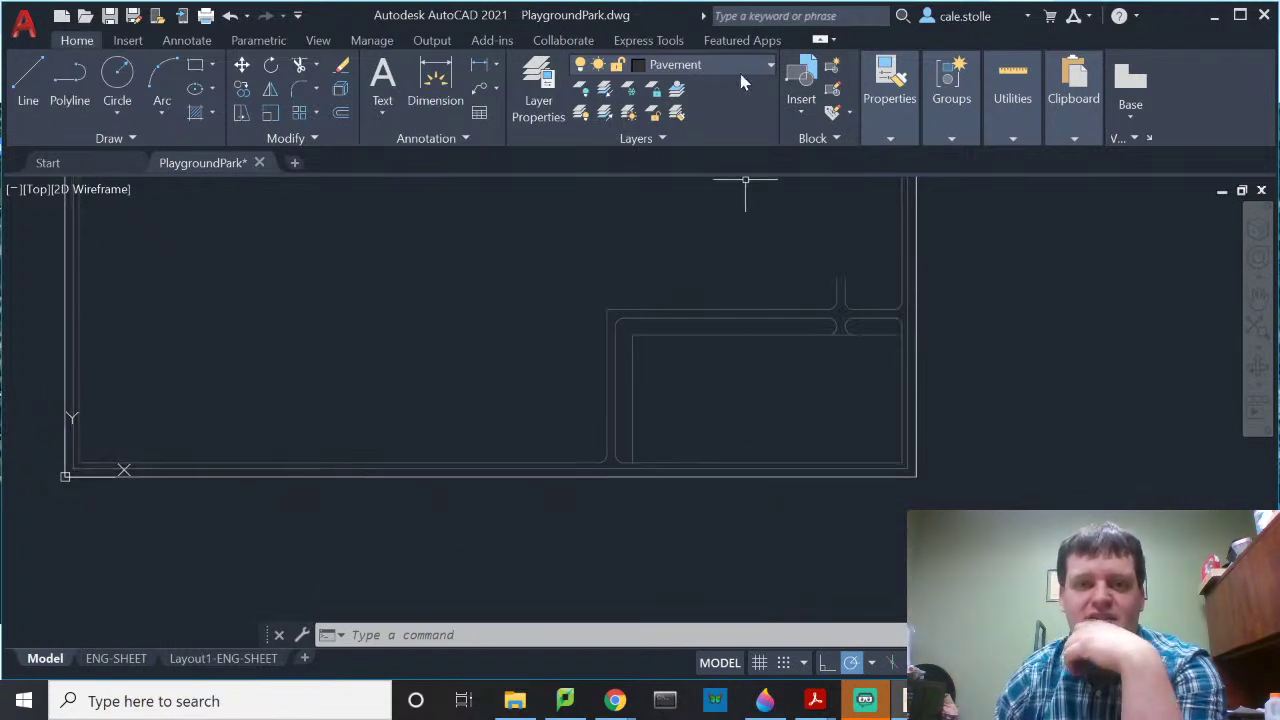
Step: Rename the Pavement layer to Pavement-Sidewalk in Layer Properties
click(538, 82)
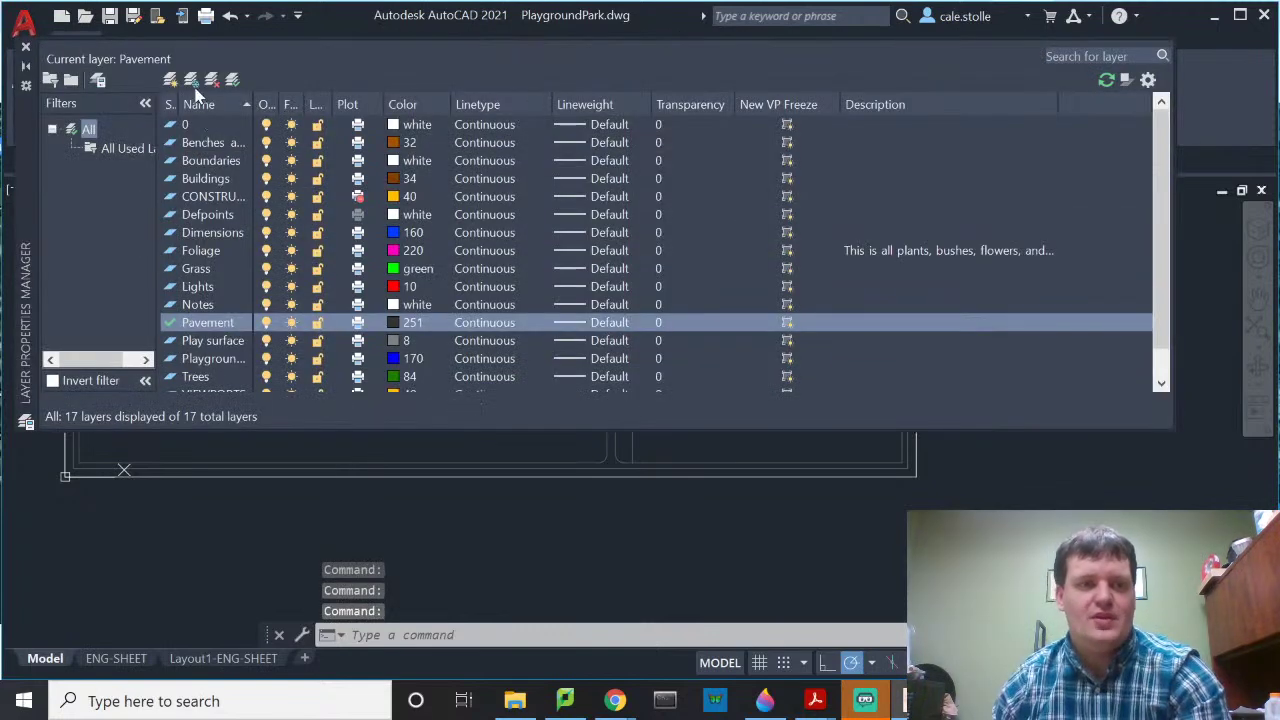
click(222, 326)
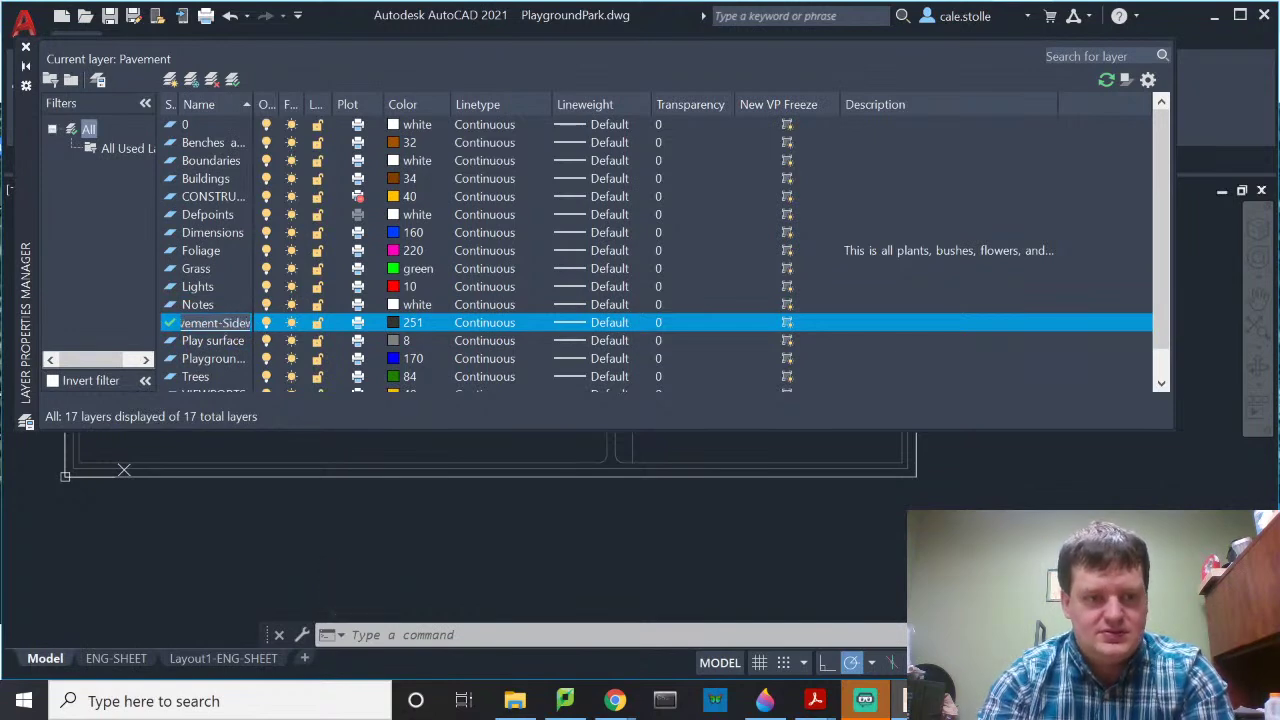
key(Return)
key(Return)
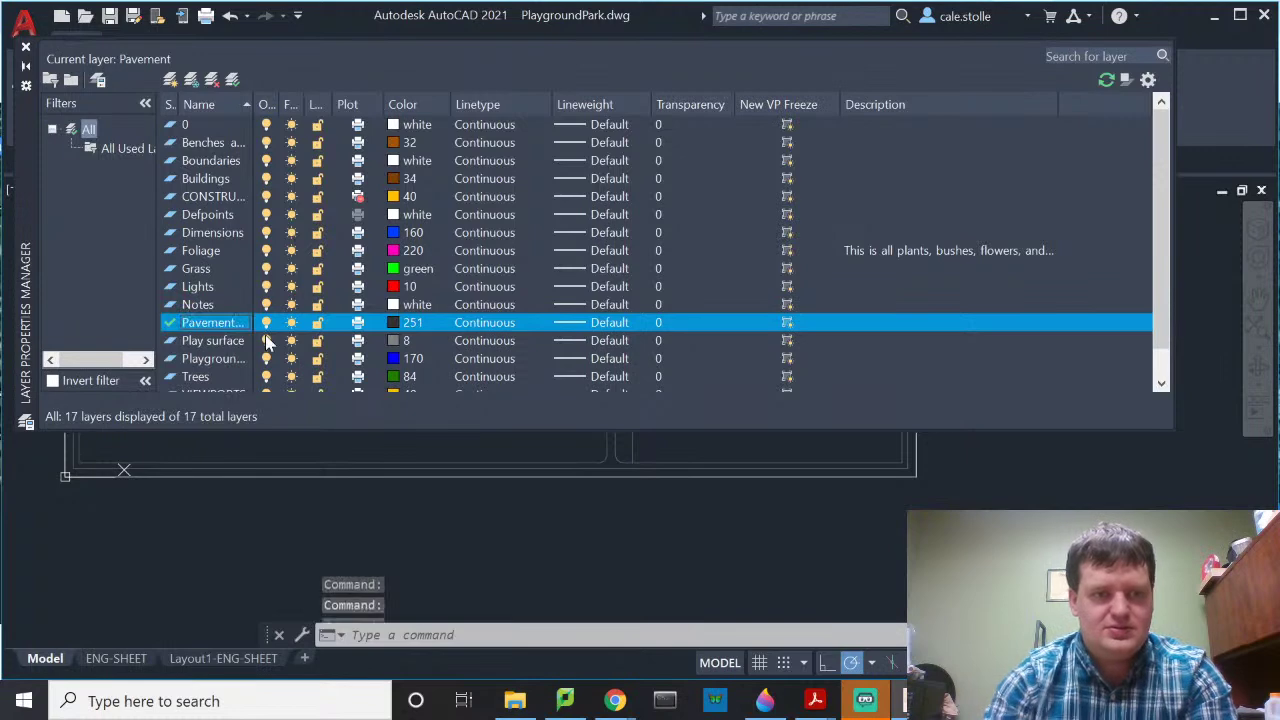
double_click(254, 113)
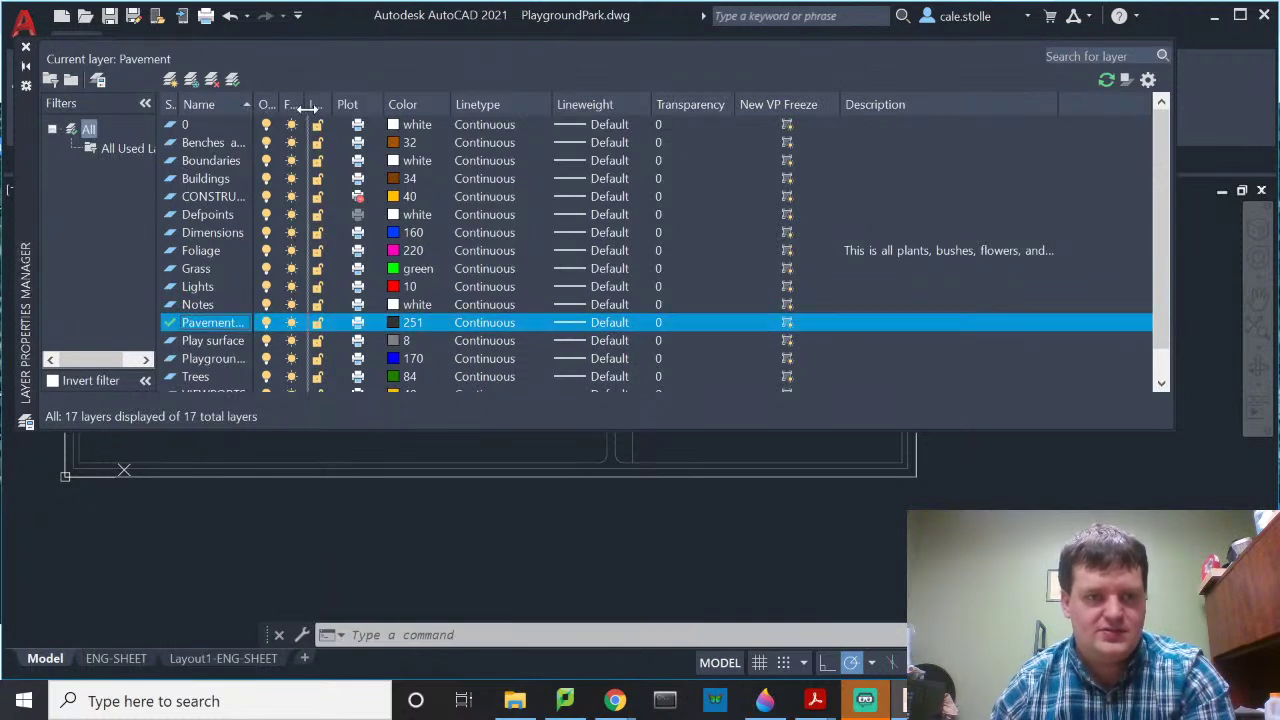
Step: Add a new layer named Pavement-ParkingLot and close the palette
click(172, 80)
text(Pav)
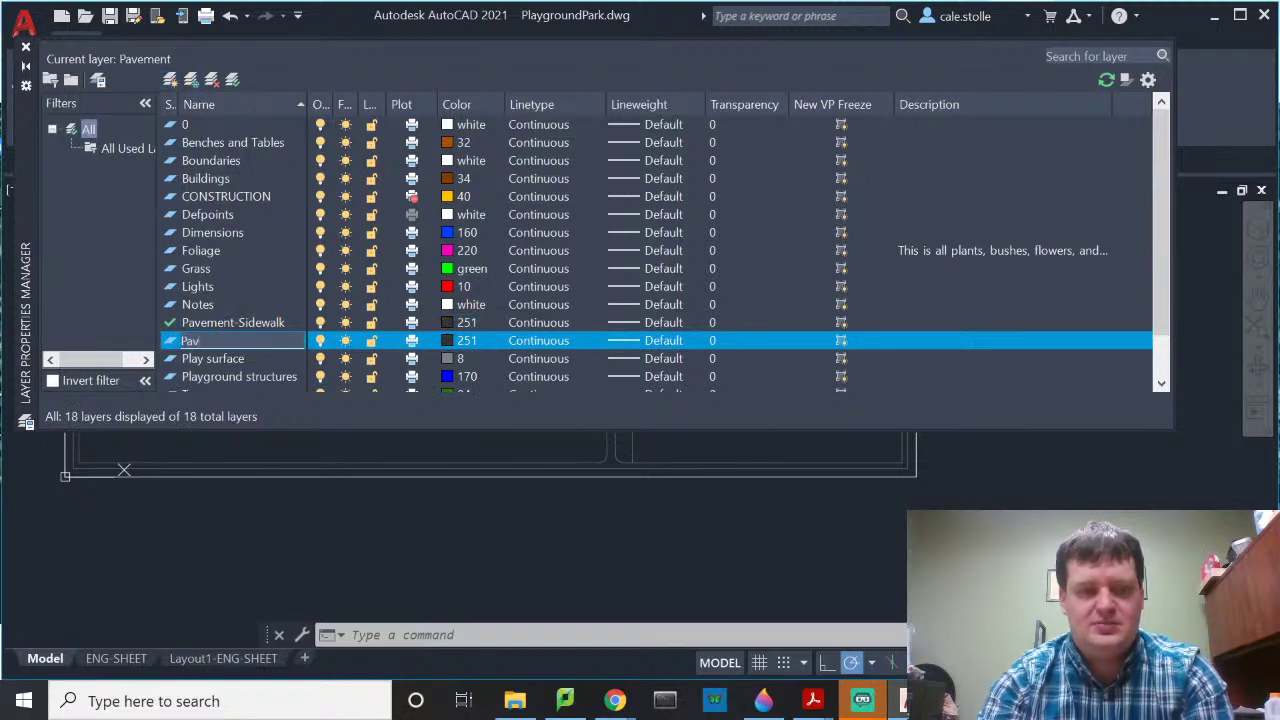
text(ement)
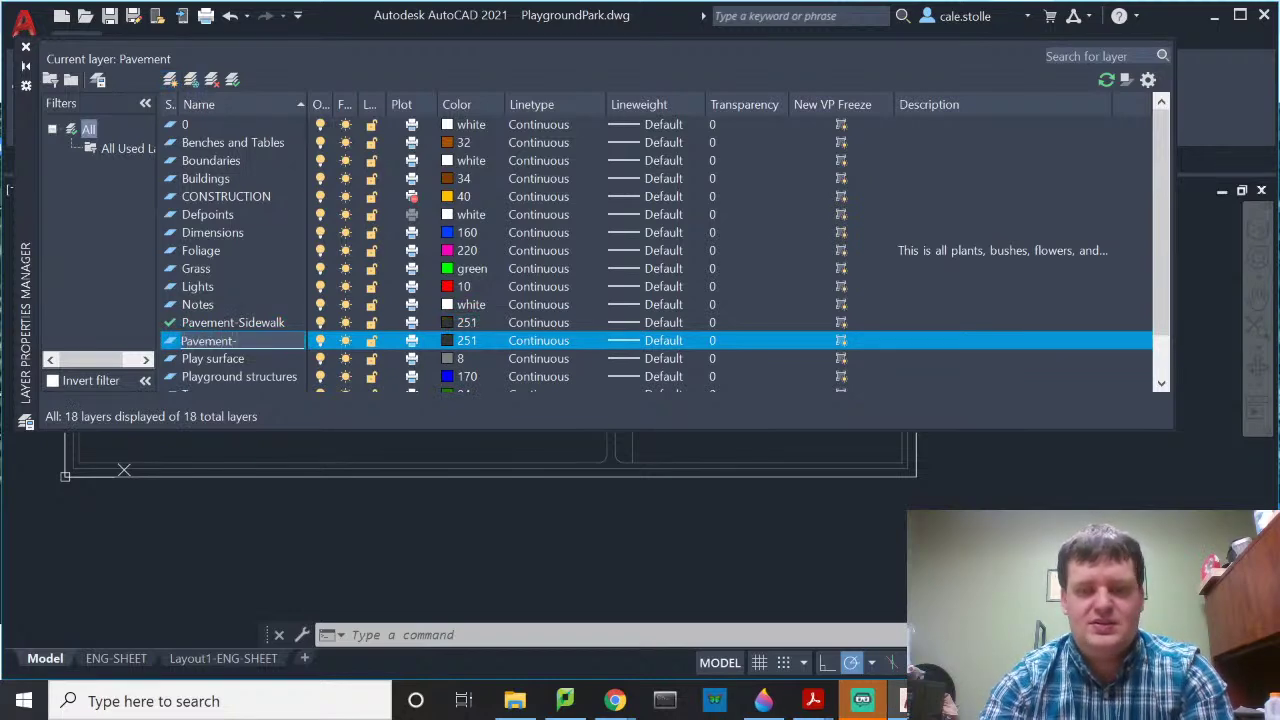
text(-Par)
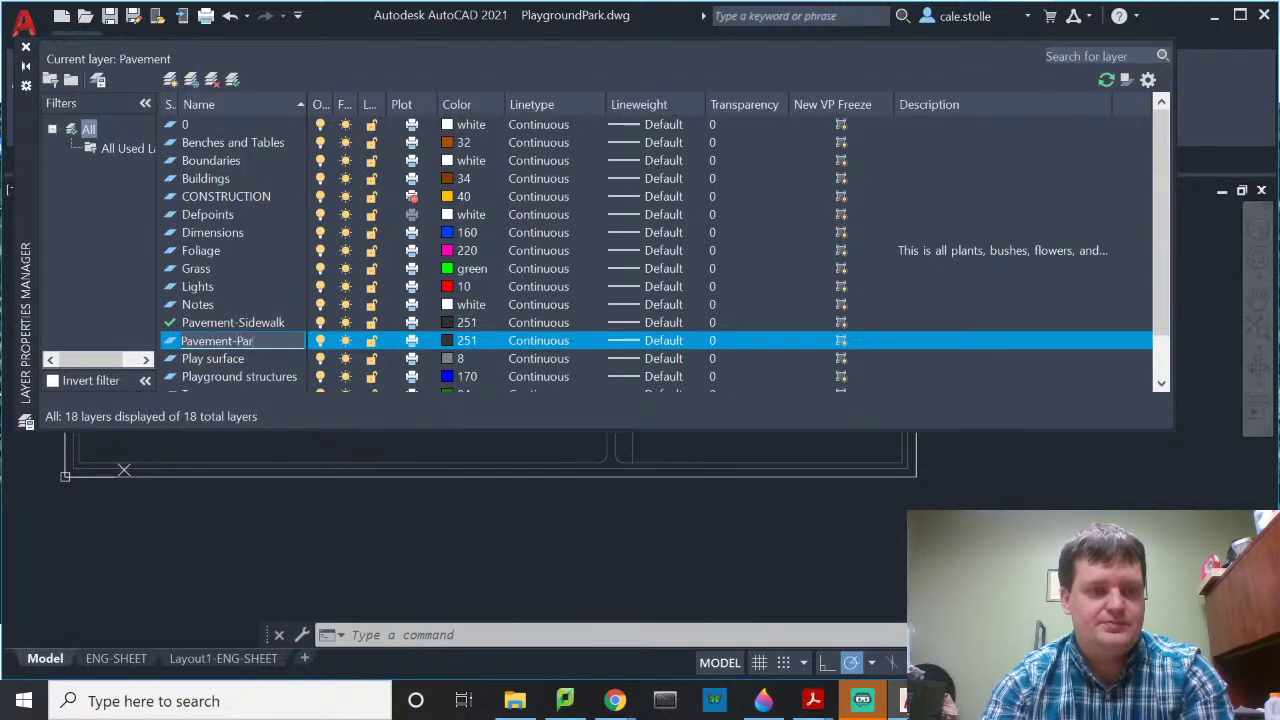
text(kingLot)
key(Return)
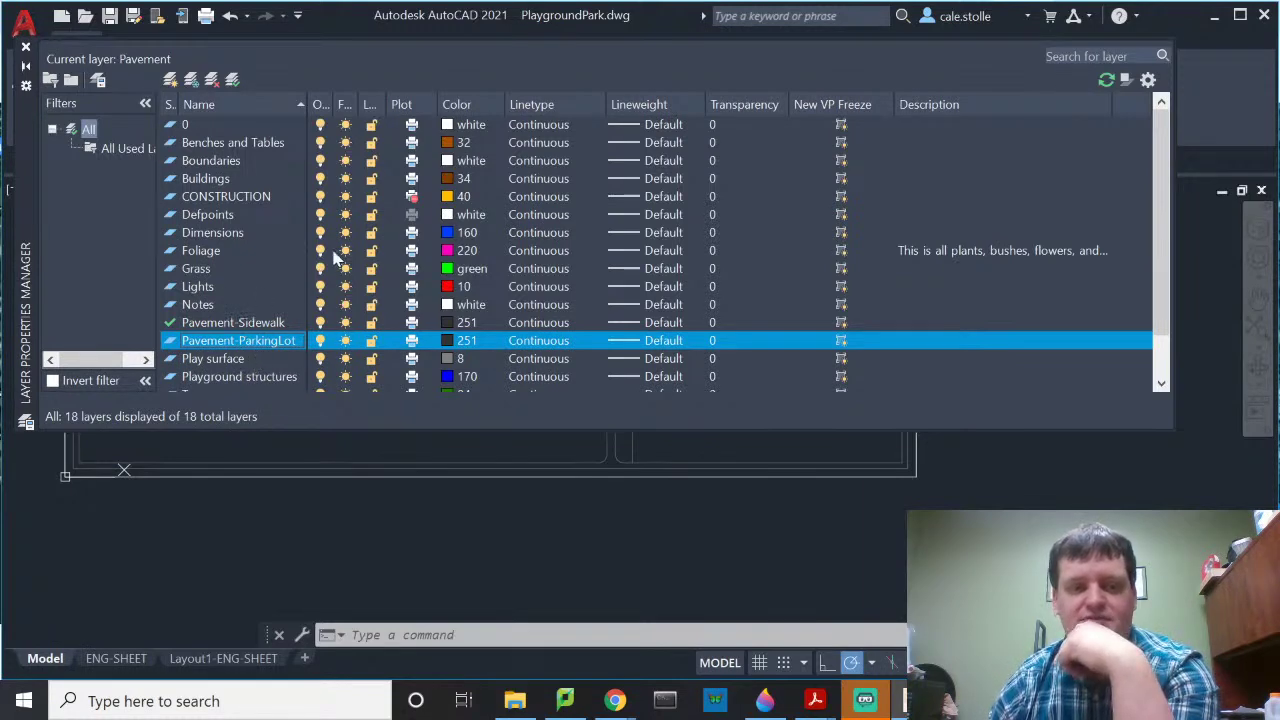
click(26, 47)
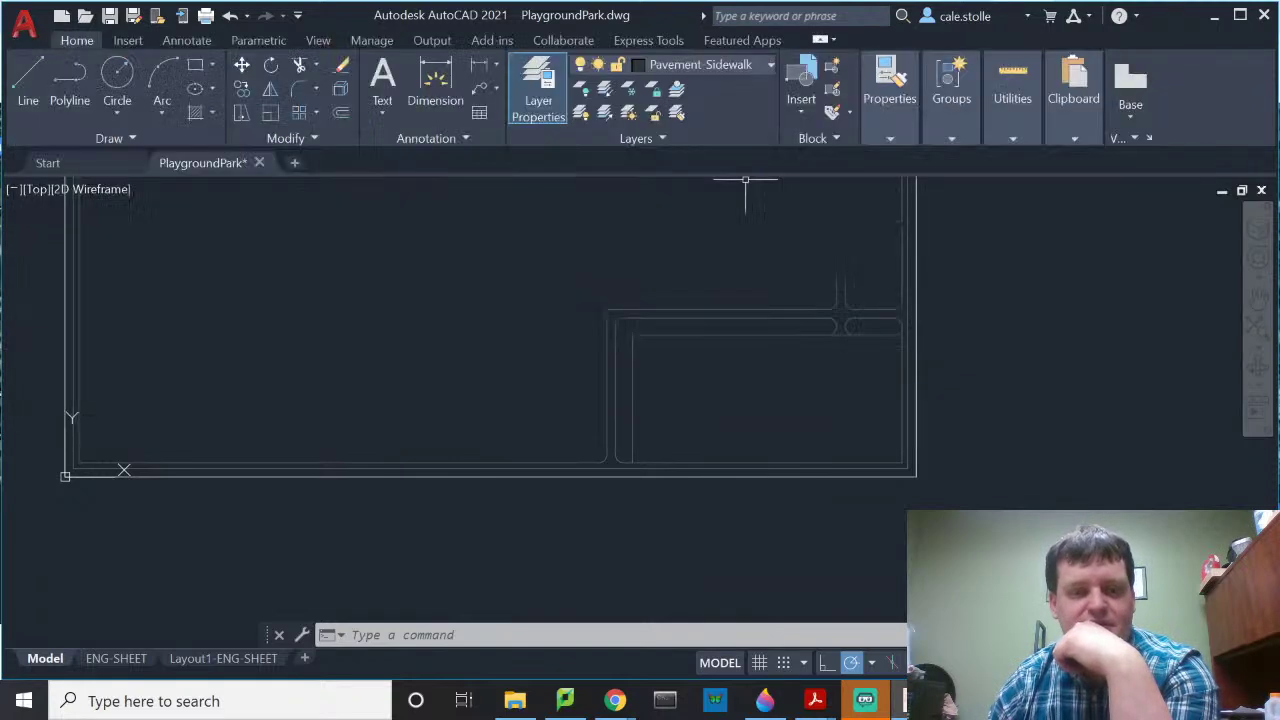
Step: Select the L-shaped inner boundary segments and move them onto the Pavement-ParkingLot layer
click(835, 322)
click(638, 347)
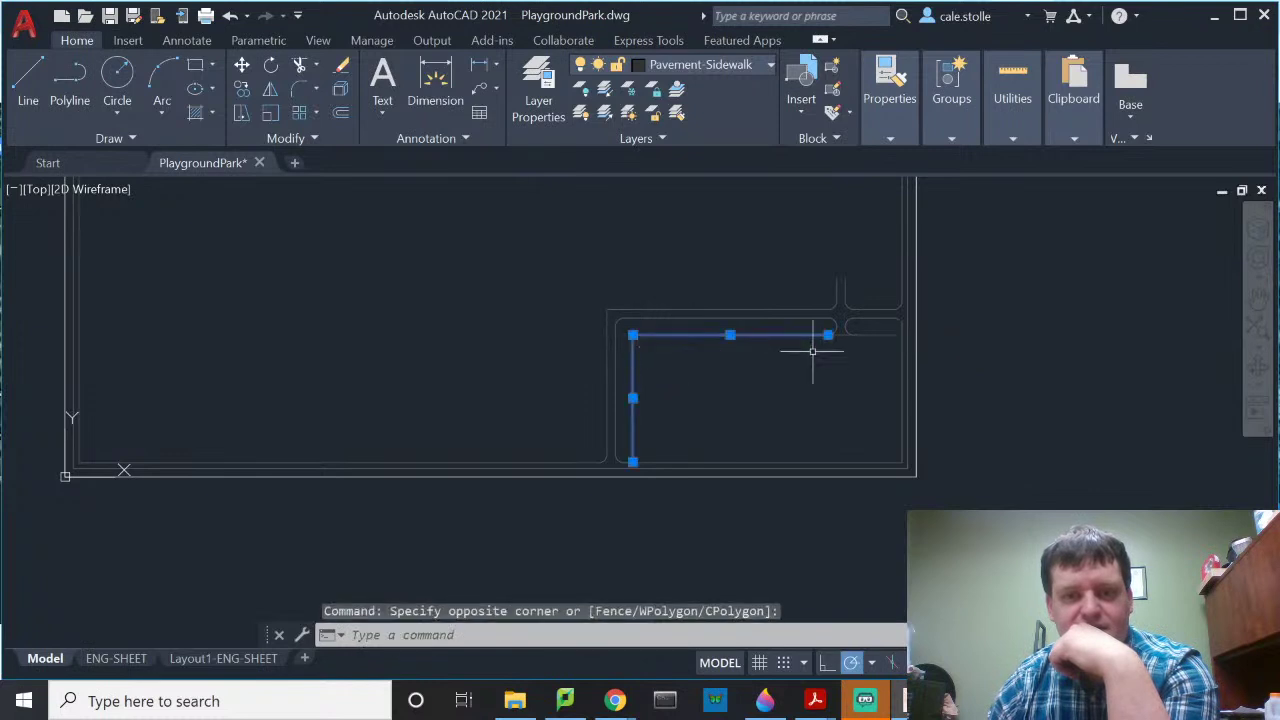
scroll(842, 340, up, 5)
click(809, 287)
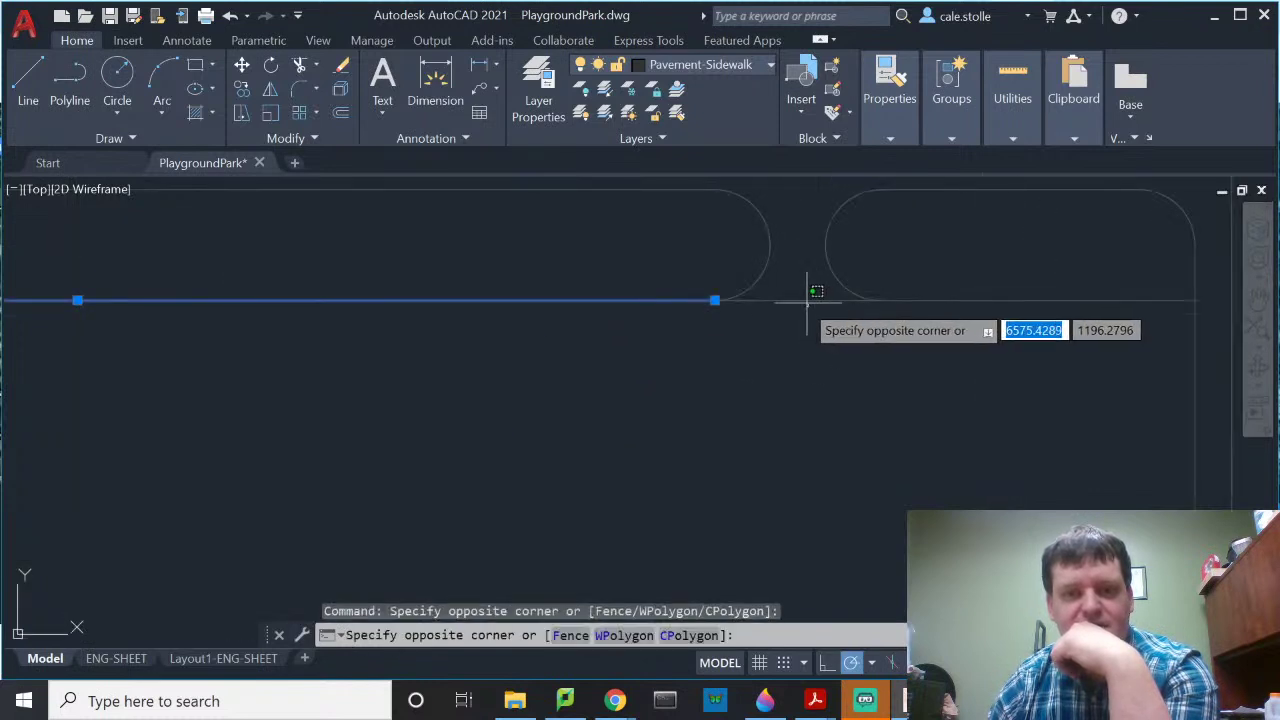
click(910, 296)
click(930, 300)
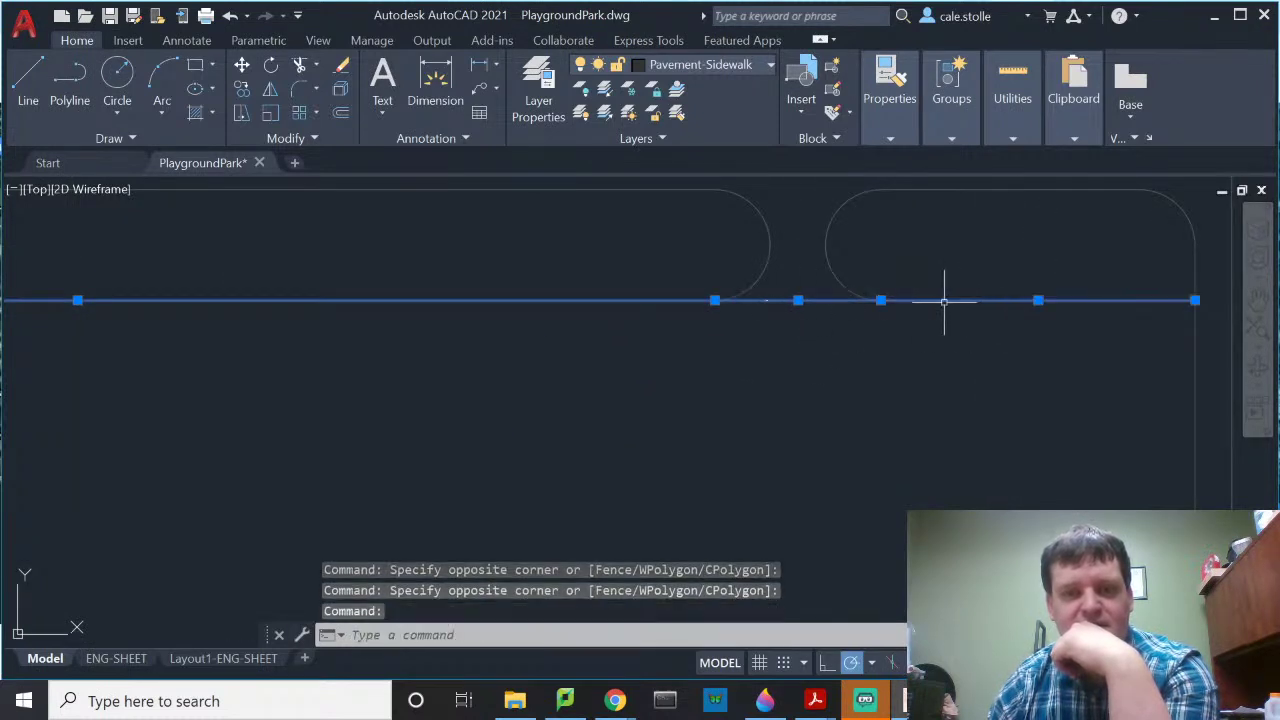
scroll(714, 380, down, 5)
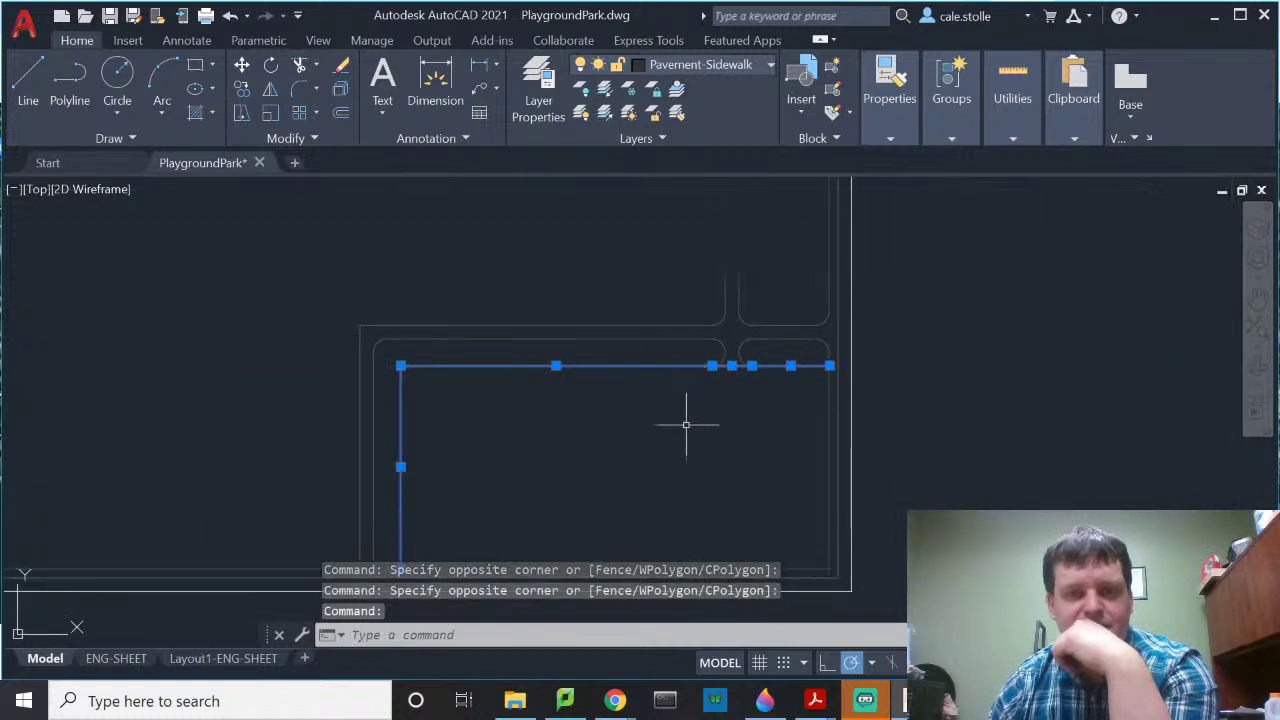
middle_drag(689, 423, 714, 339)
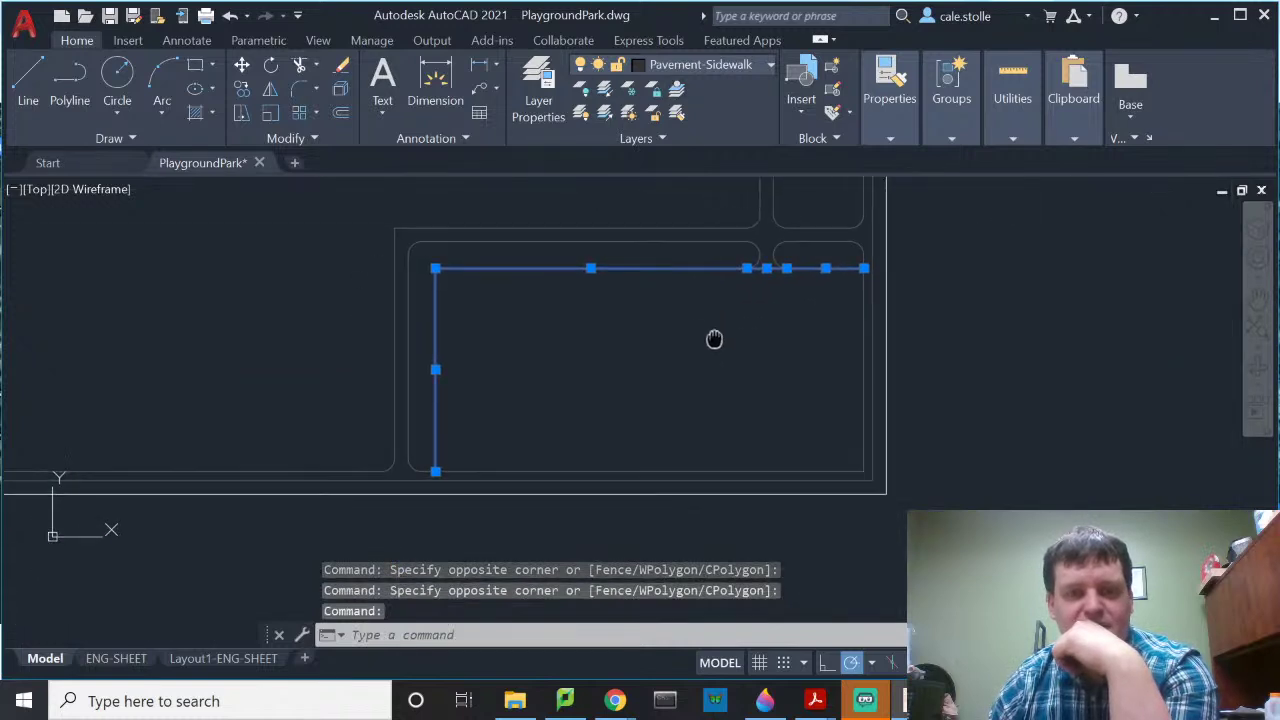
click(718, 68)
click(723, 349)
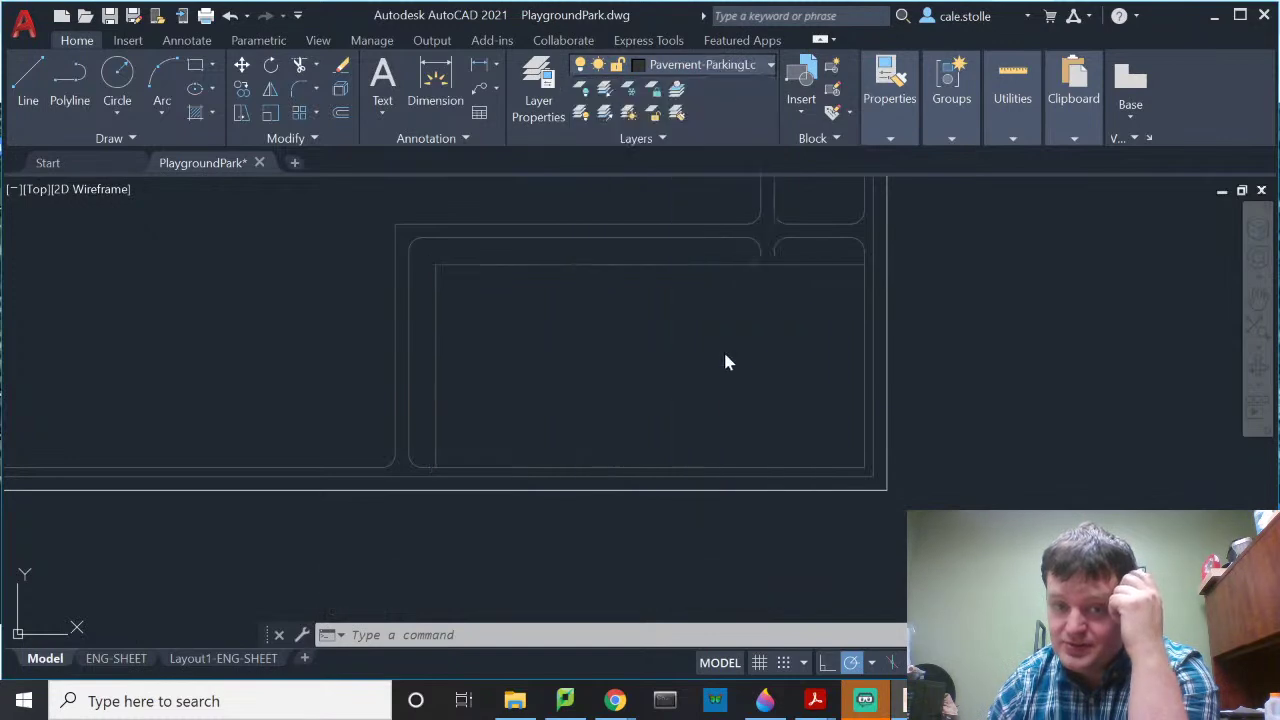
Step: Make Pavement-ParkingLot the current layer
key(Escape)
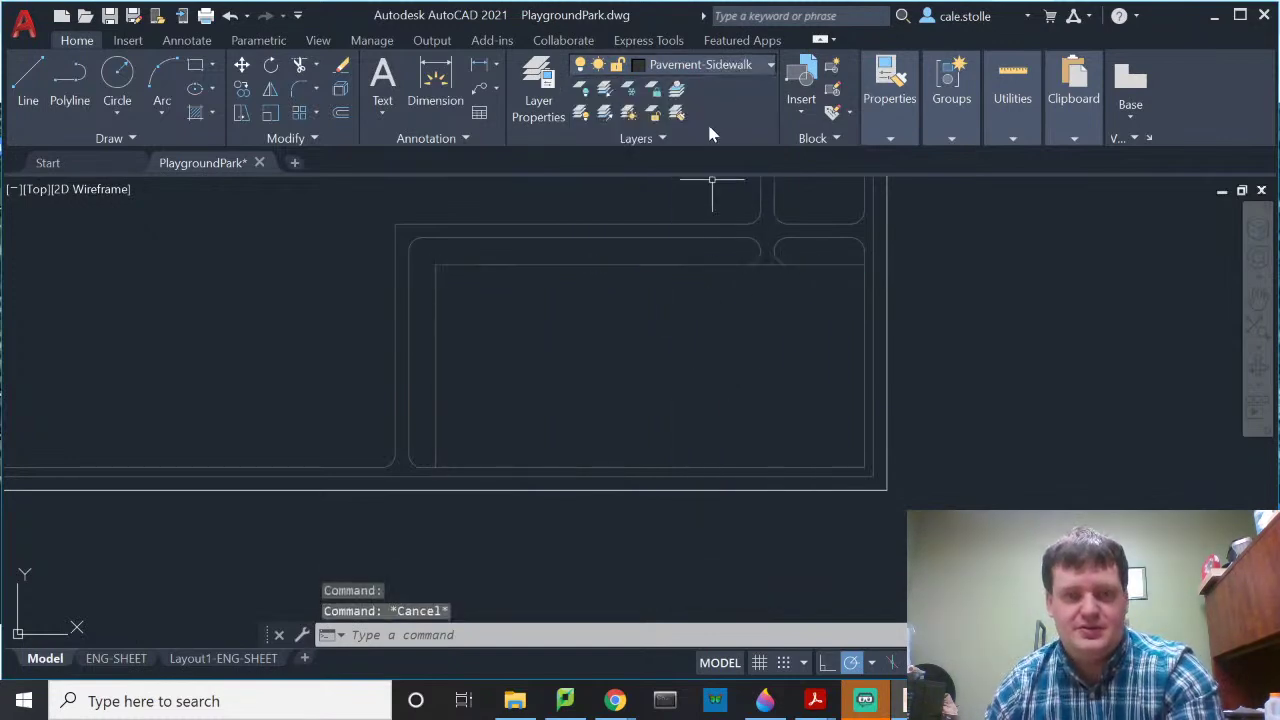
click(714, 66)
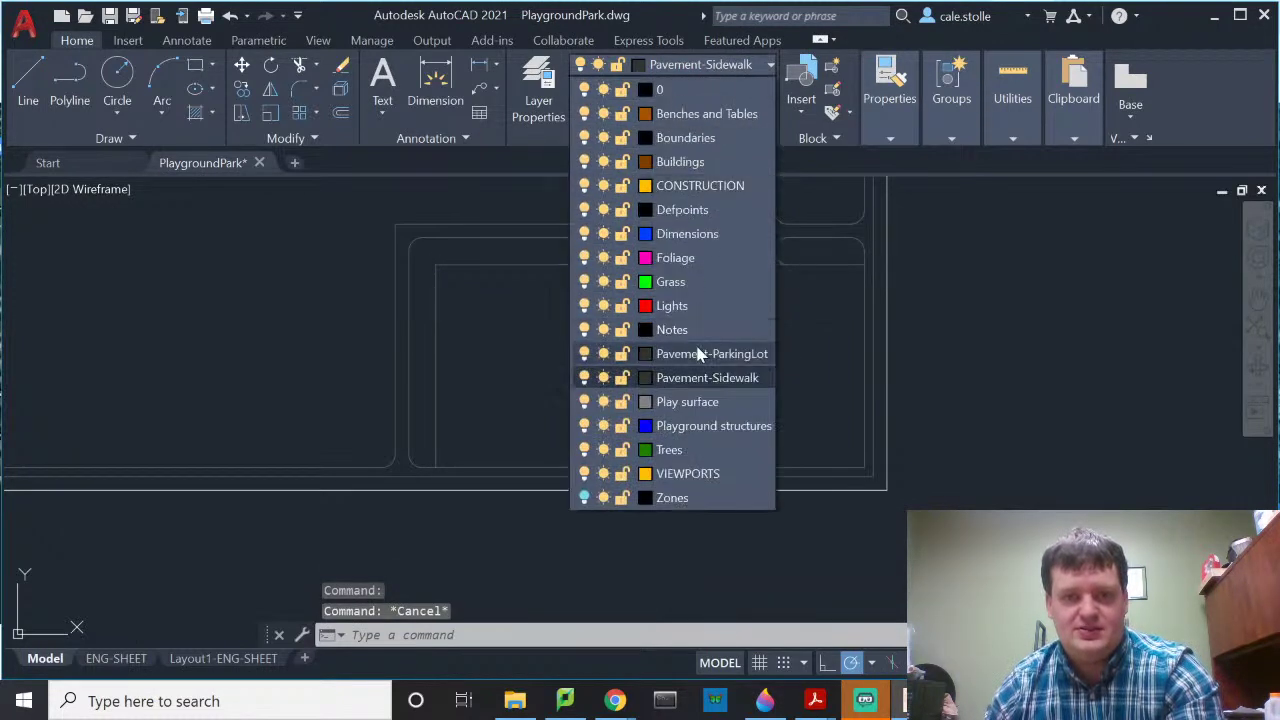
click(701, 356)
Step: Draw the bottom and right edges that close the inner parking-lot rectangle
text(l)
key(Return)
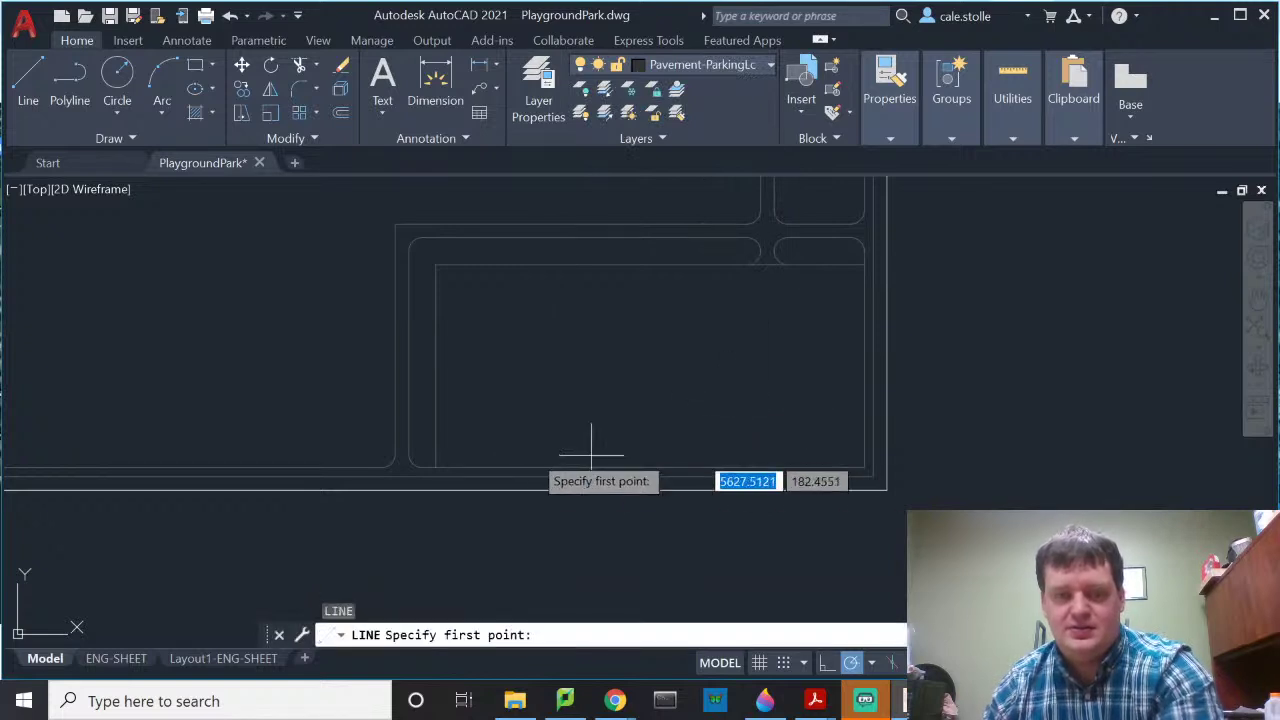
click(440, 467)
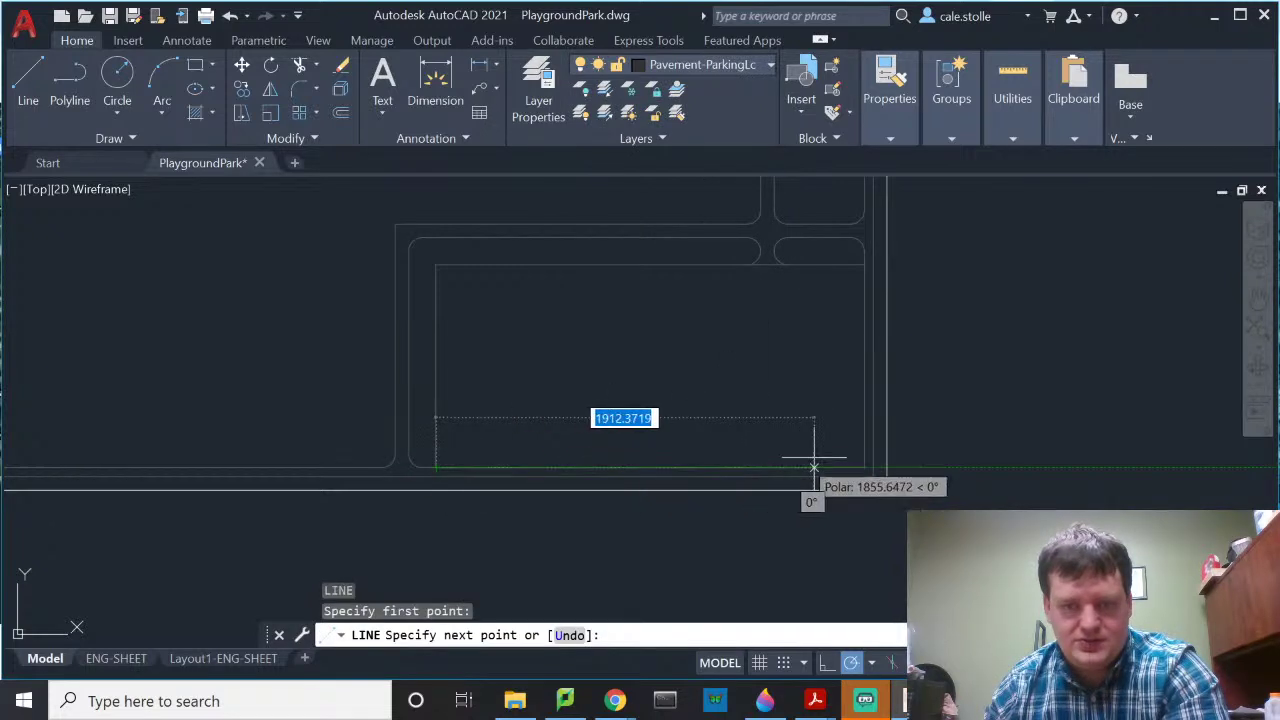
click(865, 467)
click(864, 266)
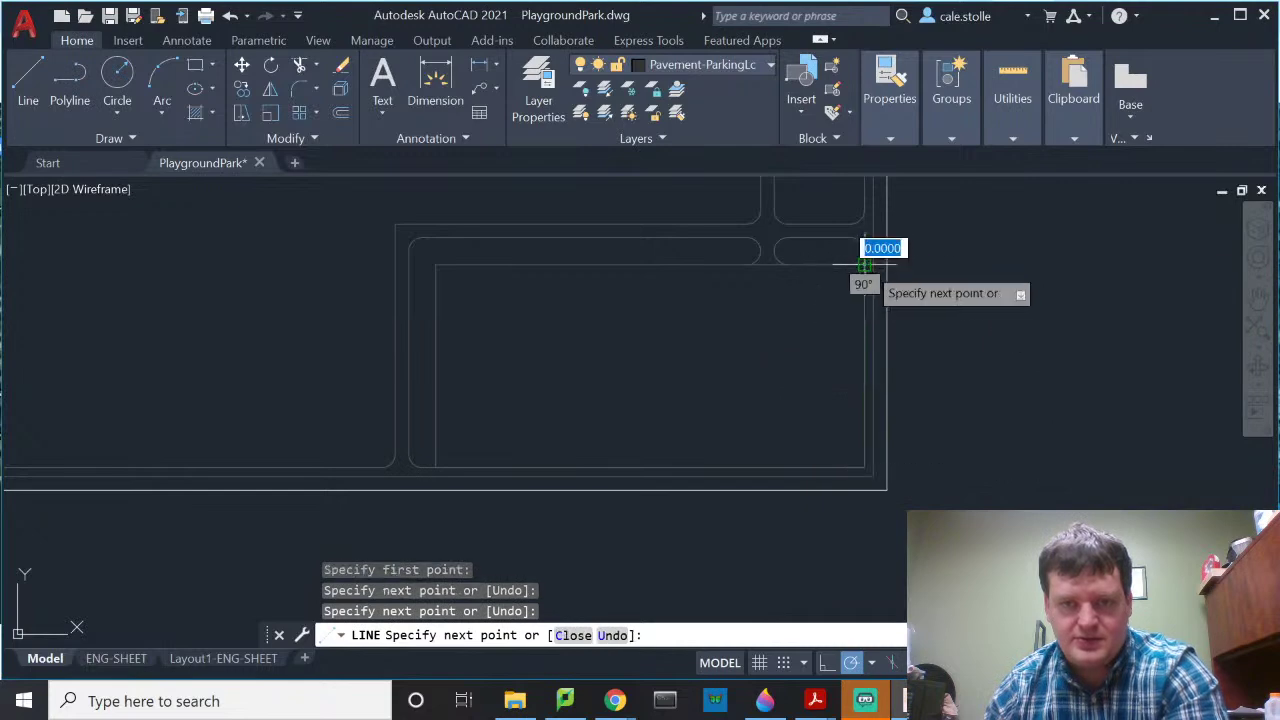
key(Escape)
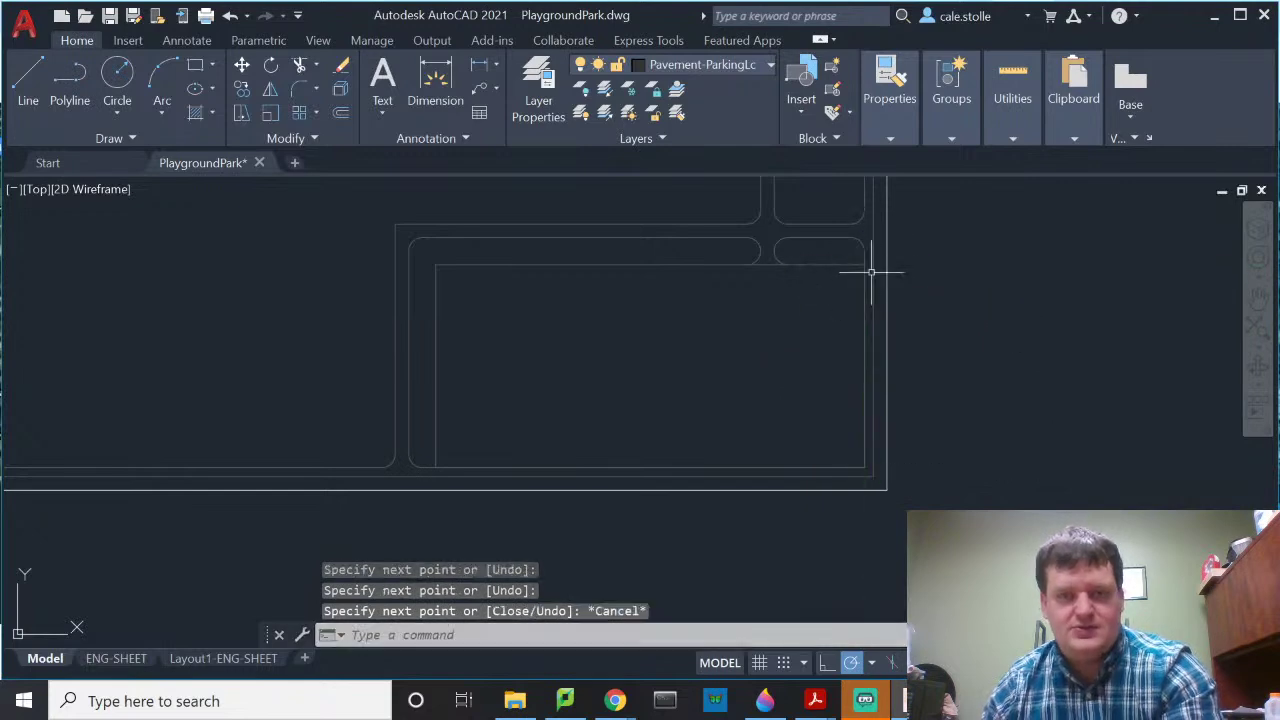
Step: Turn Pavement-ParkingLot off while keeping Pavement-Sidewalk visible
click(770, 64)
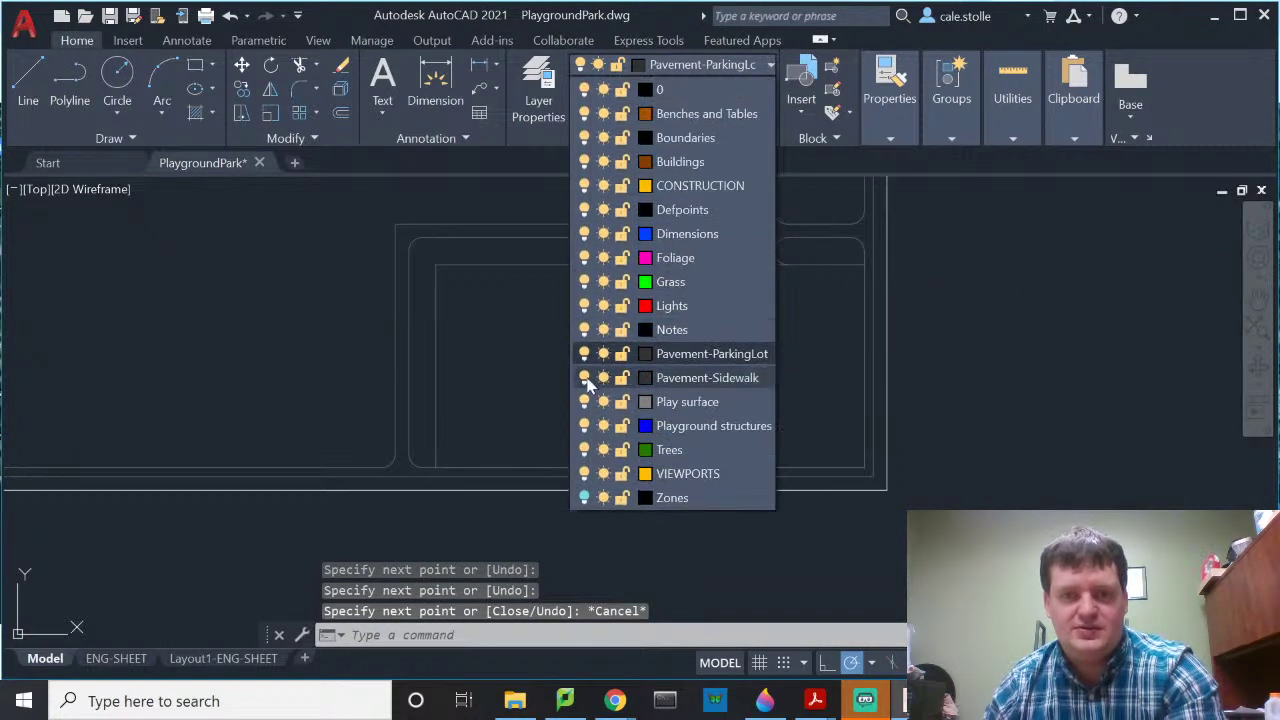
click(588, 385)
click(890, 300)
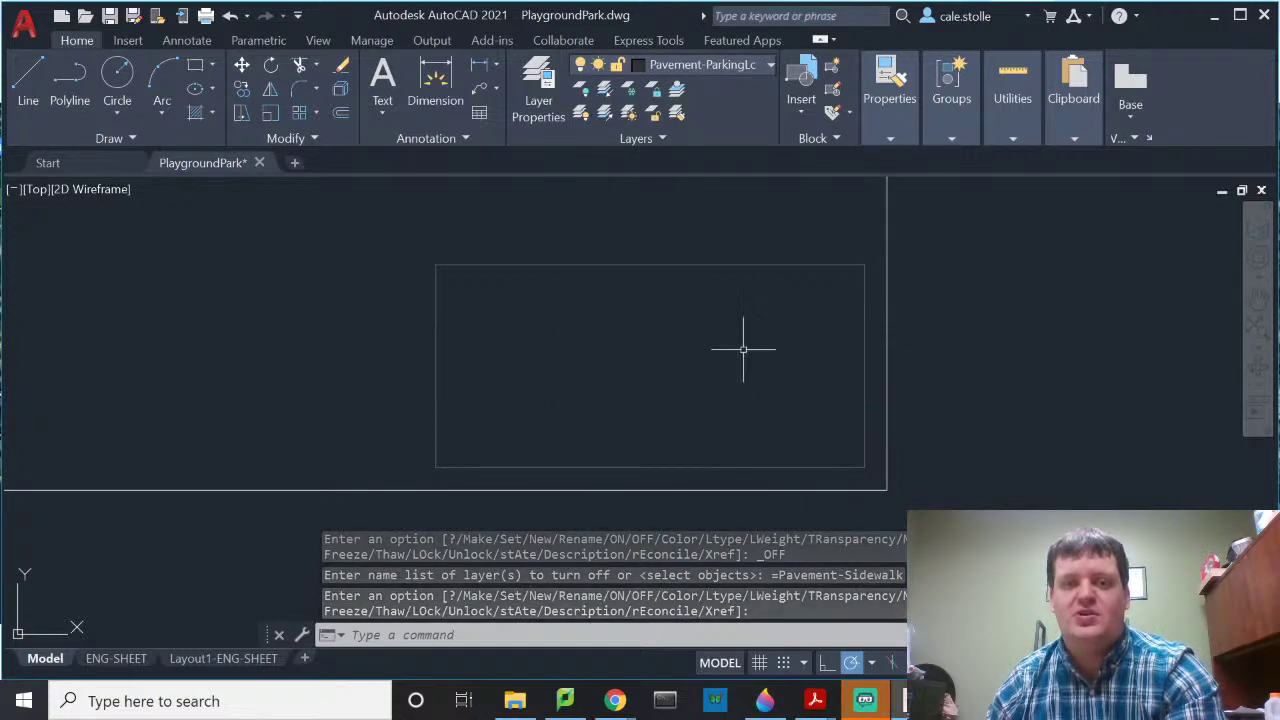
click(727, 68)
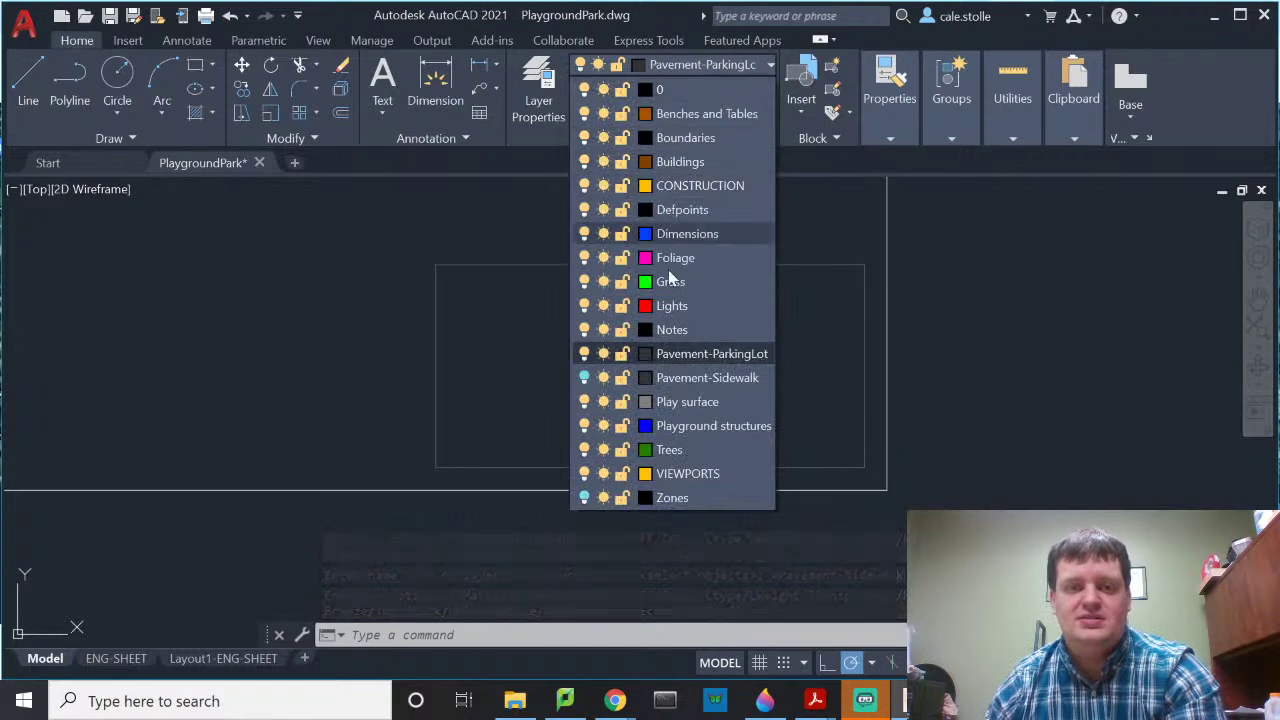
click(582, 353)
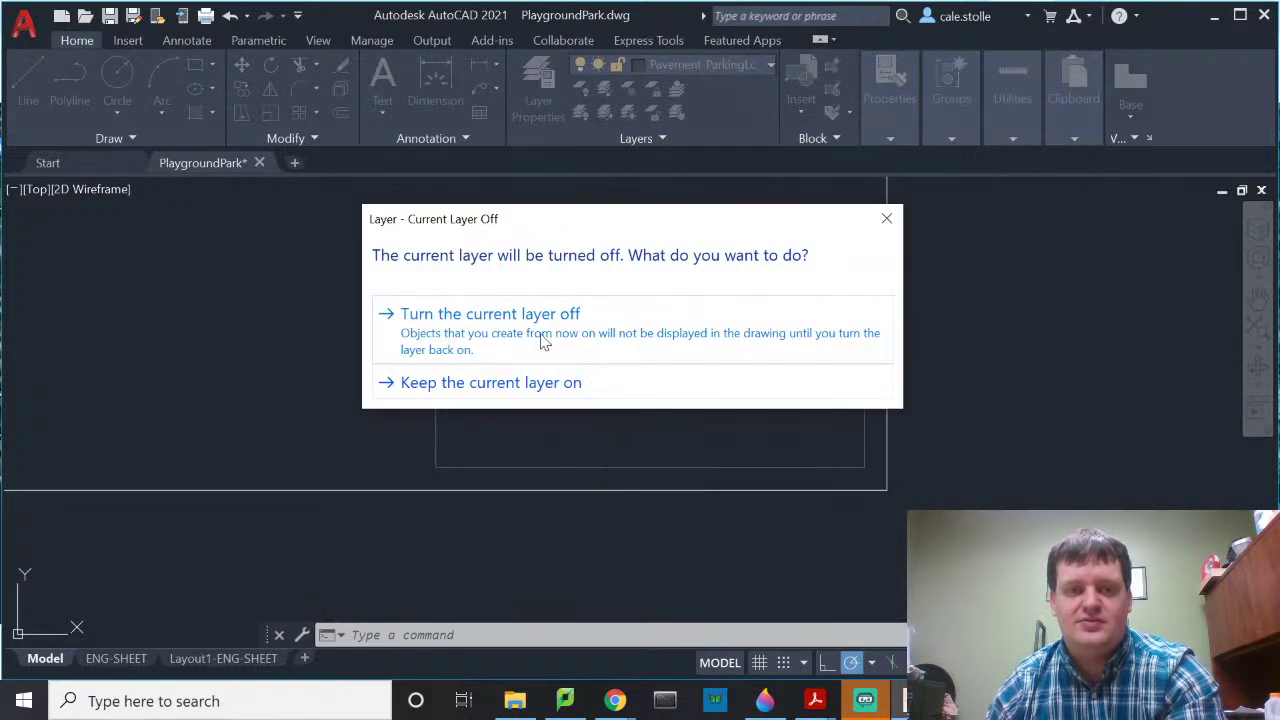
click(577, 333)
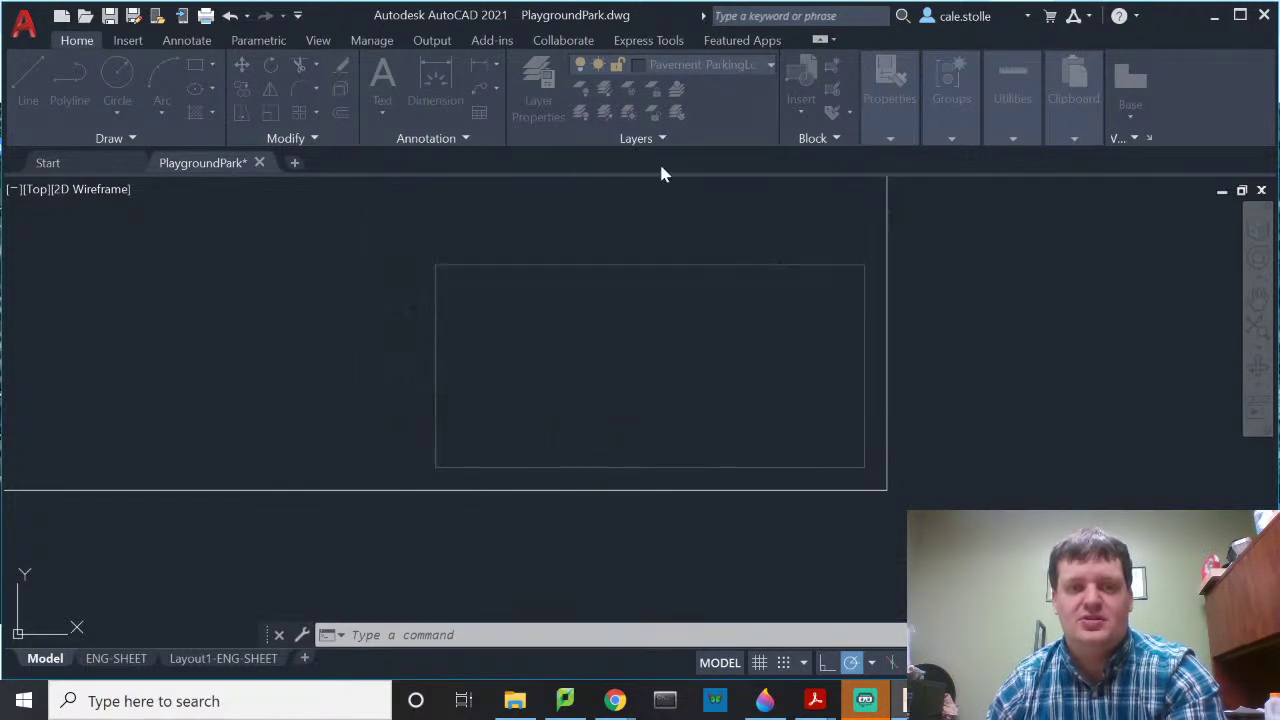
click(705, 66)
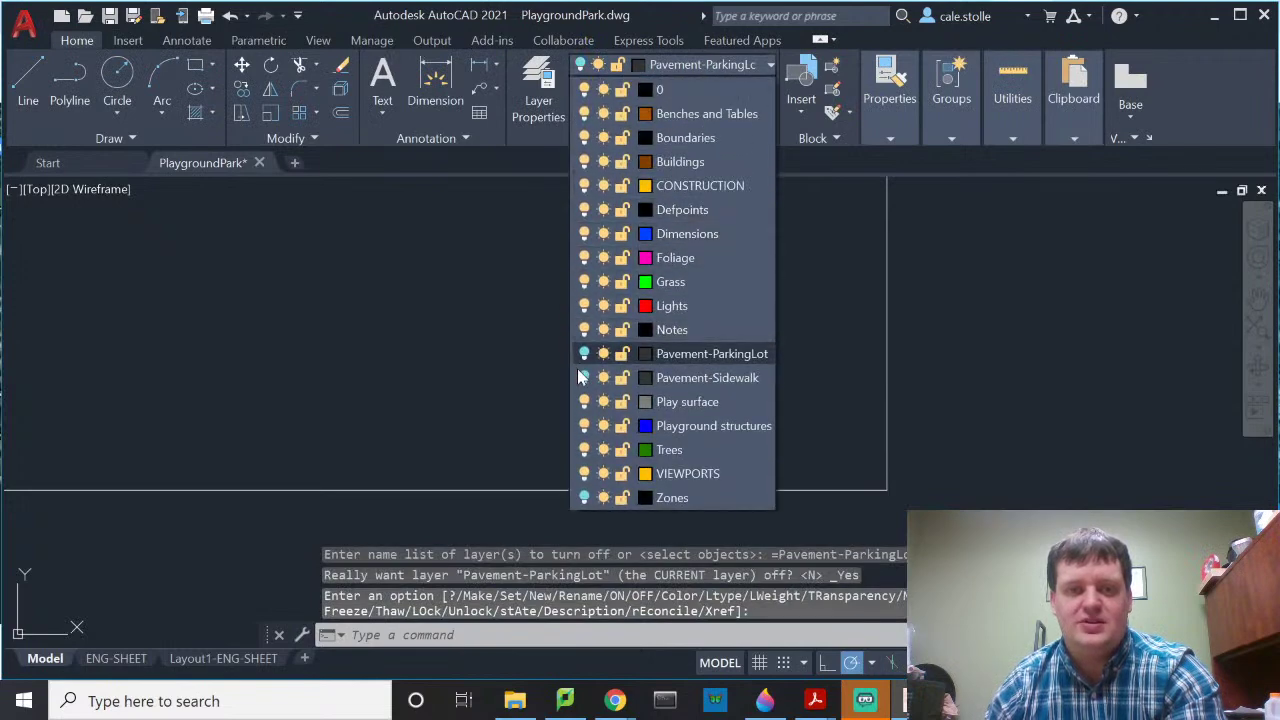
click(881, 362)
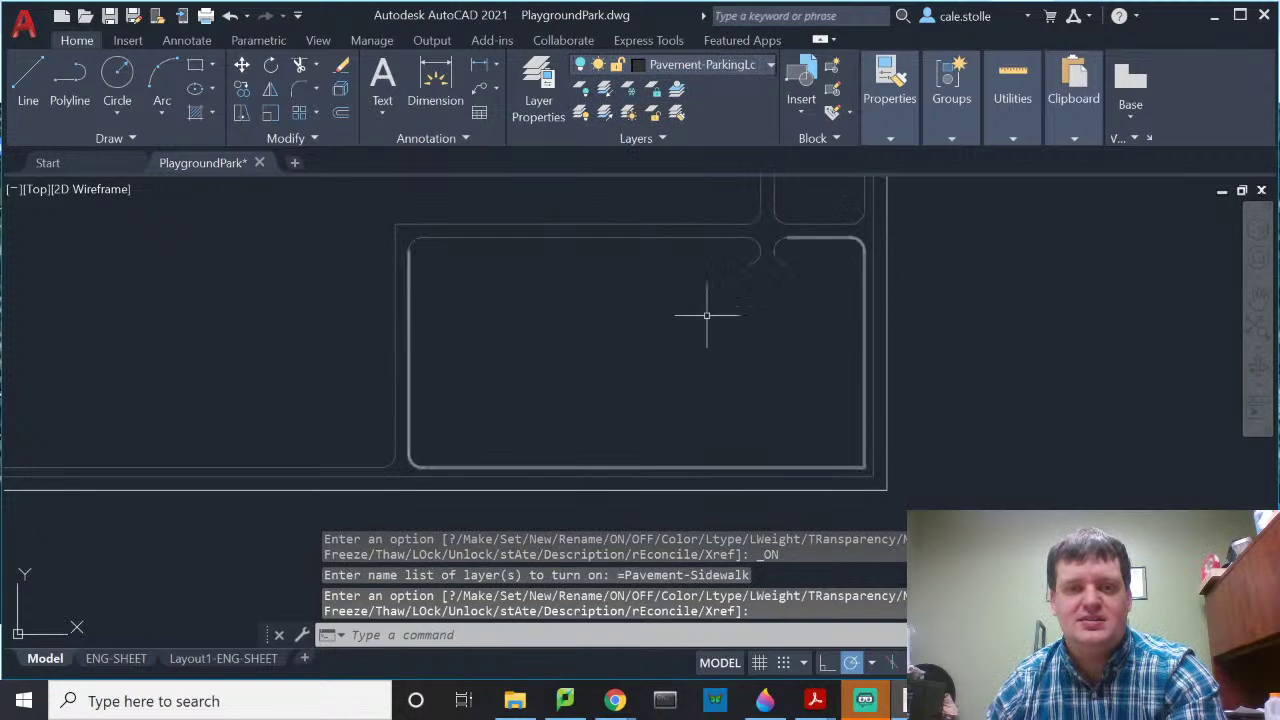
click(699, 62)
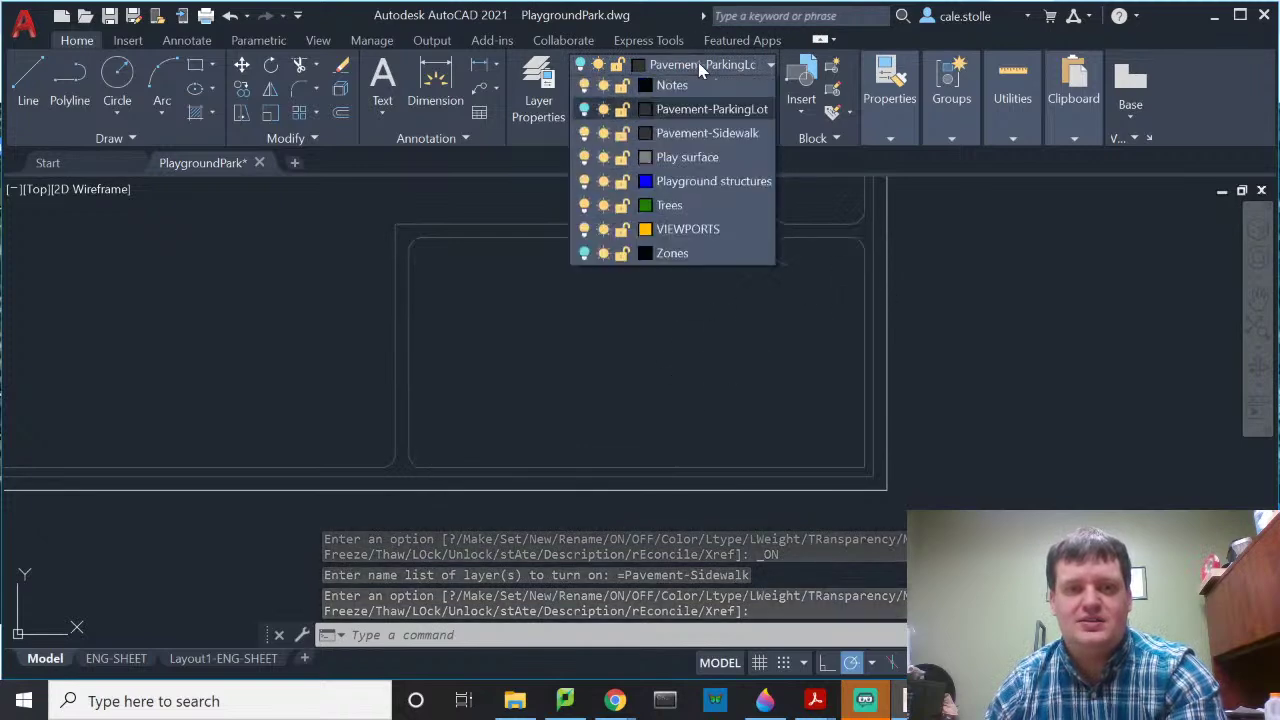
Step: With Pavement-Sidewalk current, draw a short line joining the two rounded curb ends
click(699, 378)
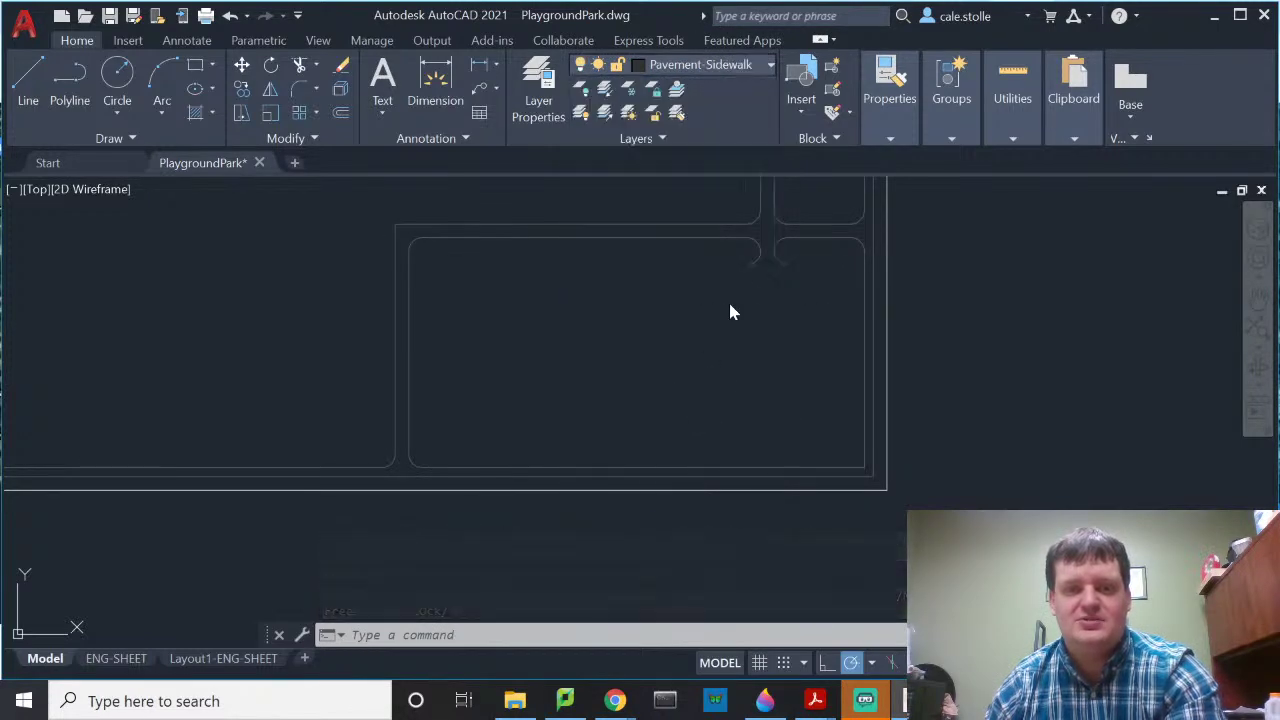
scroll(768, 300, up, 6)
key(l)
key(Return)
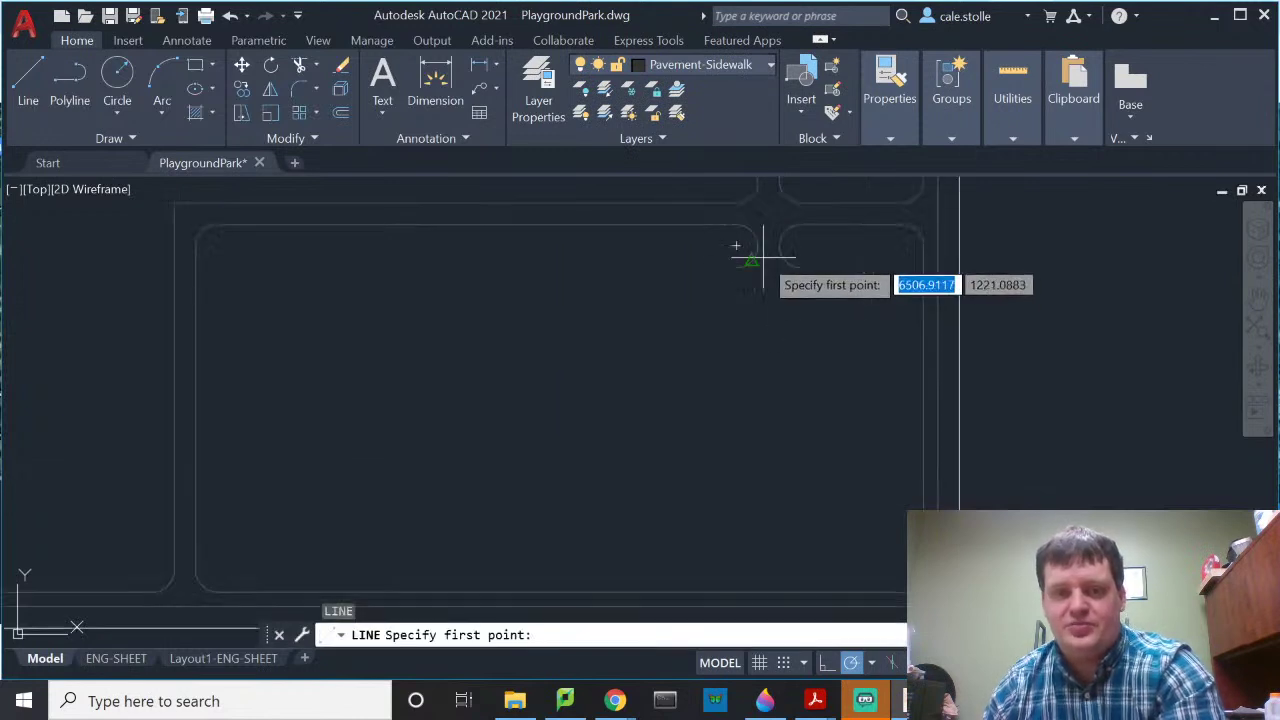
click(859, 283)
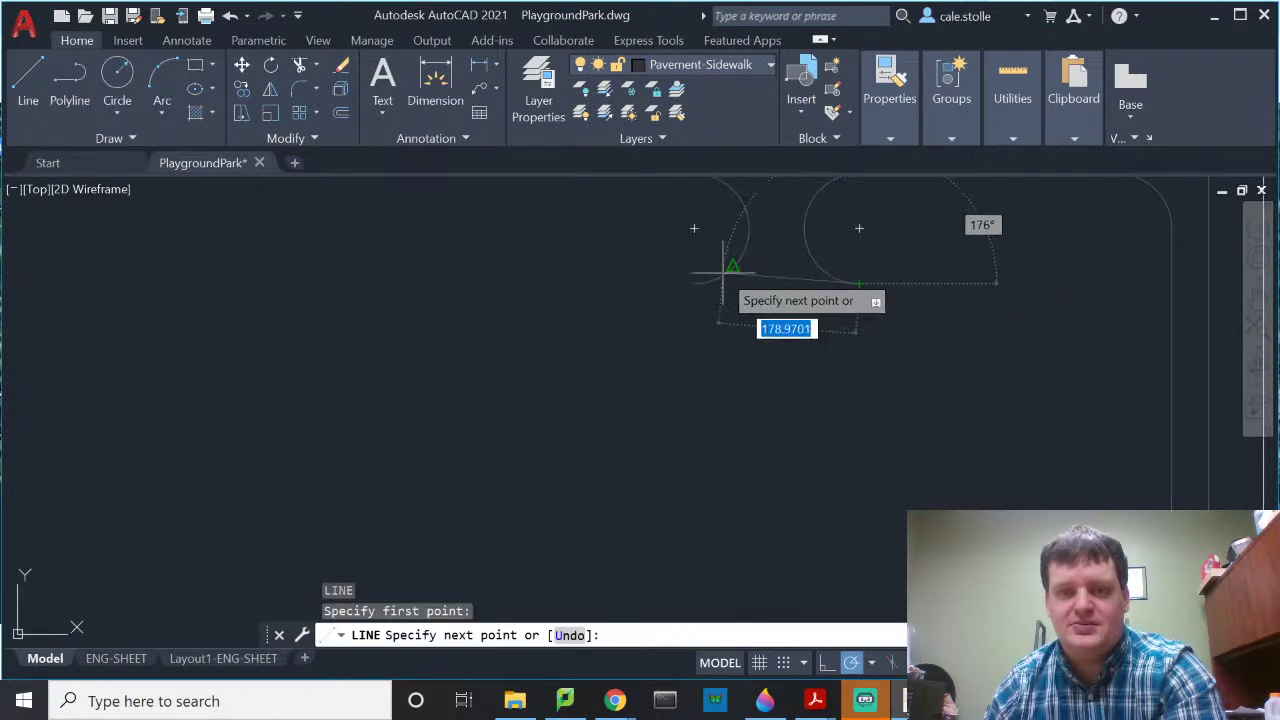
click(694, 283)
key(Escape)
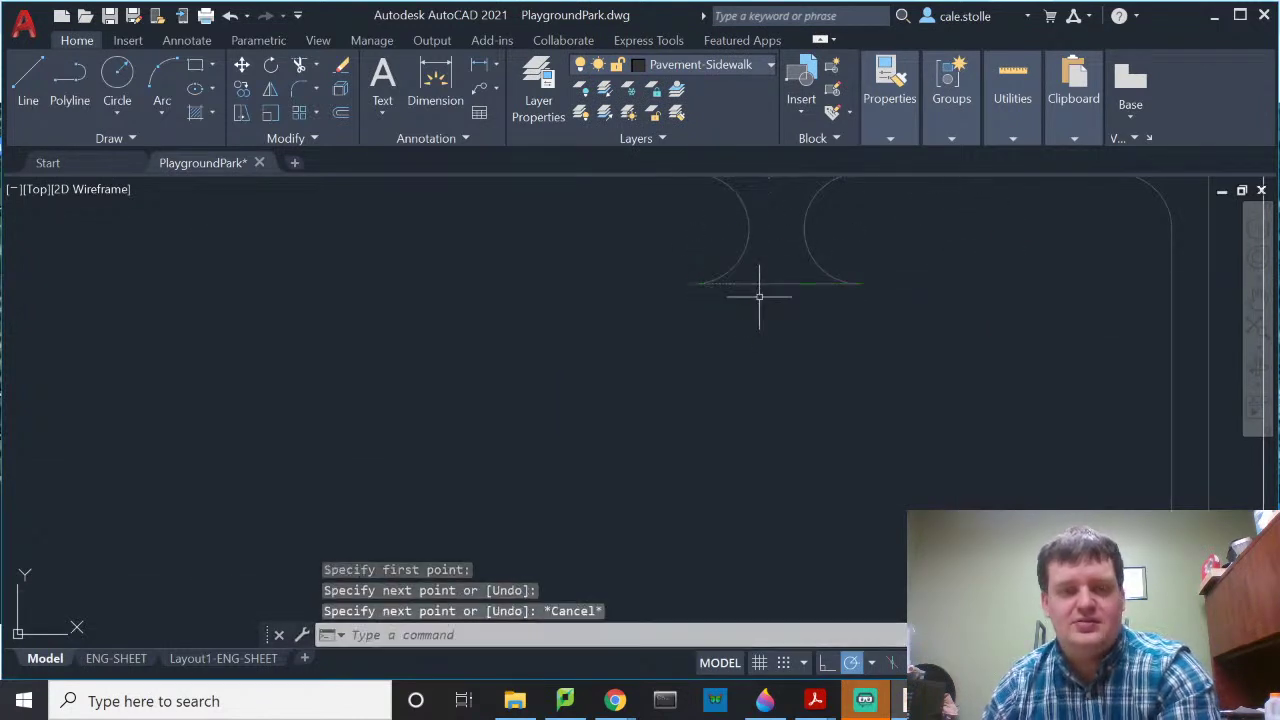
Step: Zoom and pan to review the whole park boundary and the sidewalk junction
scroll(759, 293, down, 2)
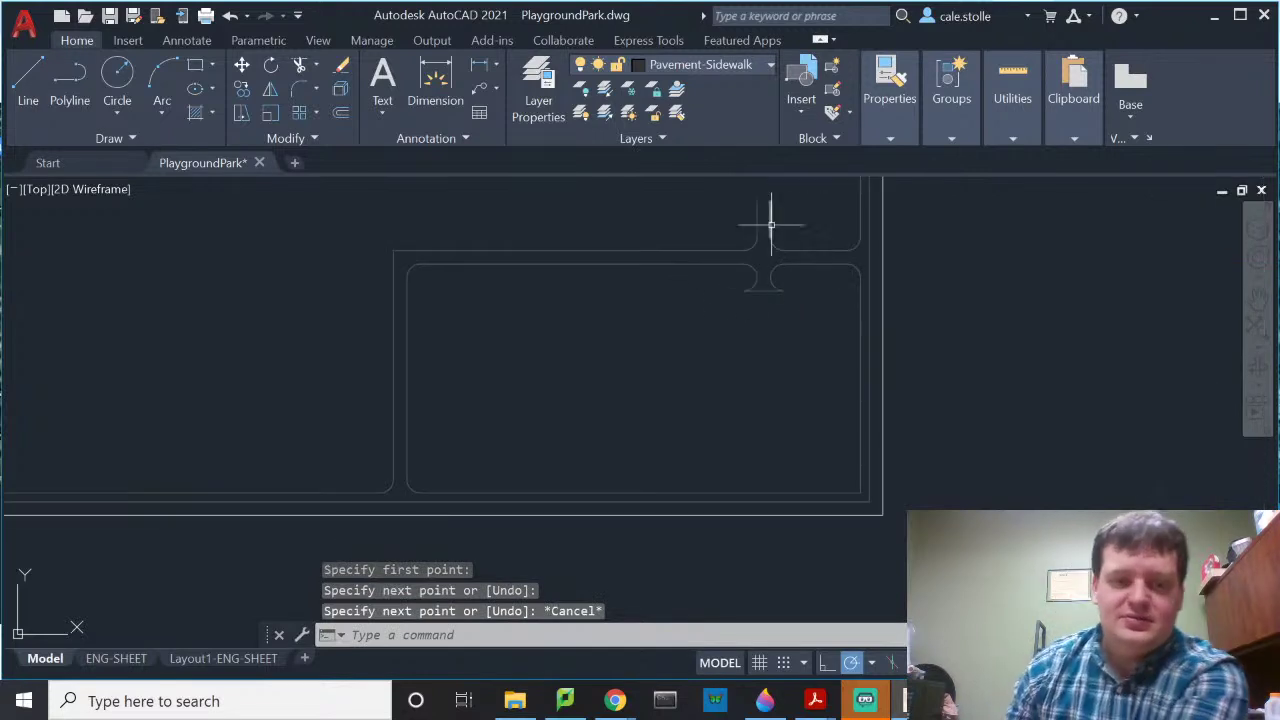
scroll(752, 385, down, 4)
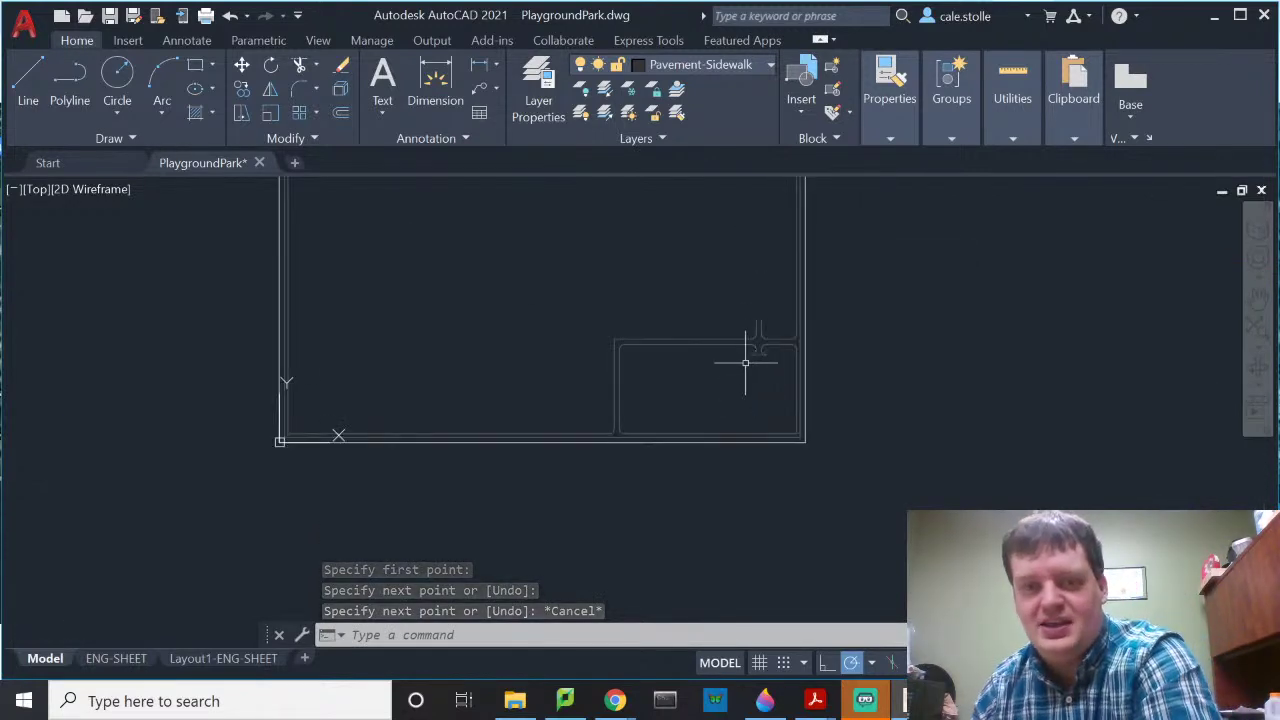
mouse_move(745, 362)
middle_down()
mouse_move(709, 394)
mouse_move(766, 454)
mouse_move(876, 453)
middle_up()
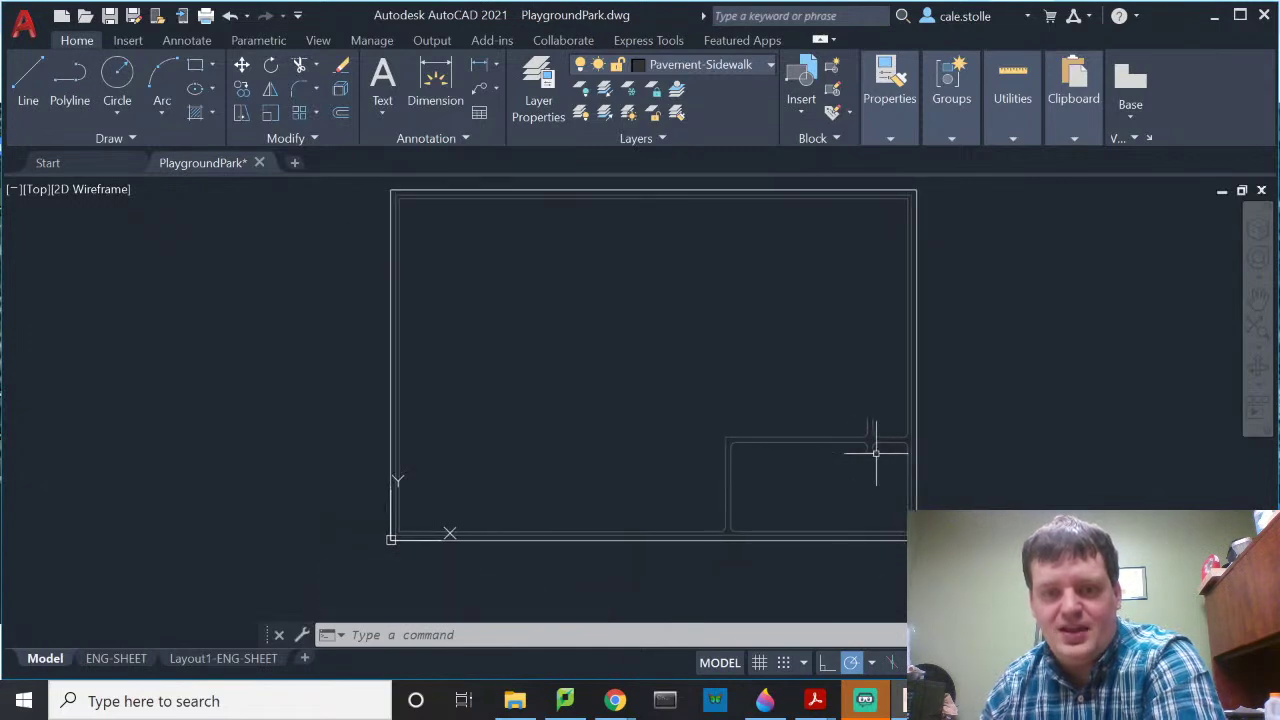
scroll(859, 448, up, 4)
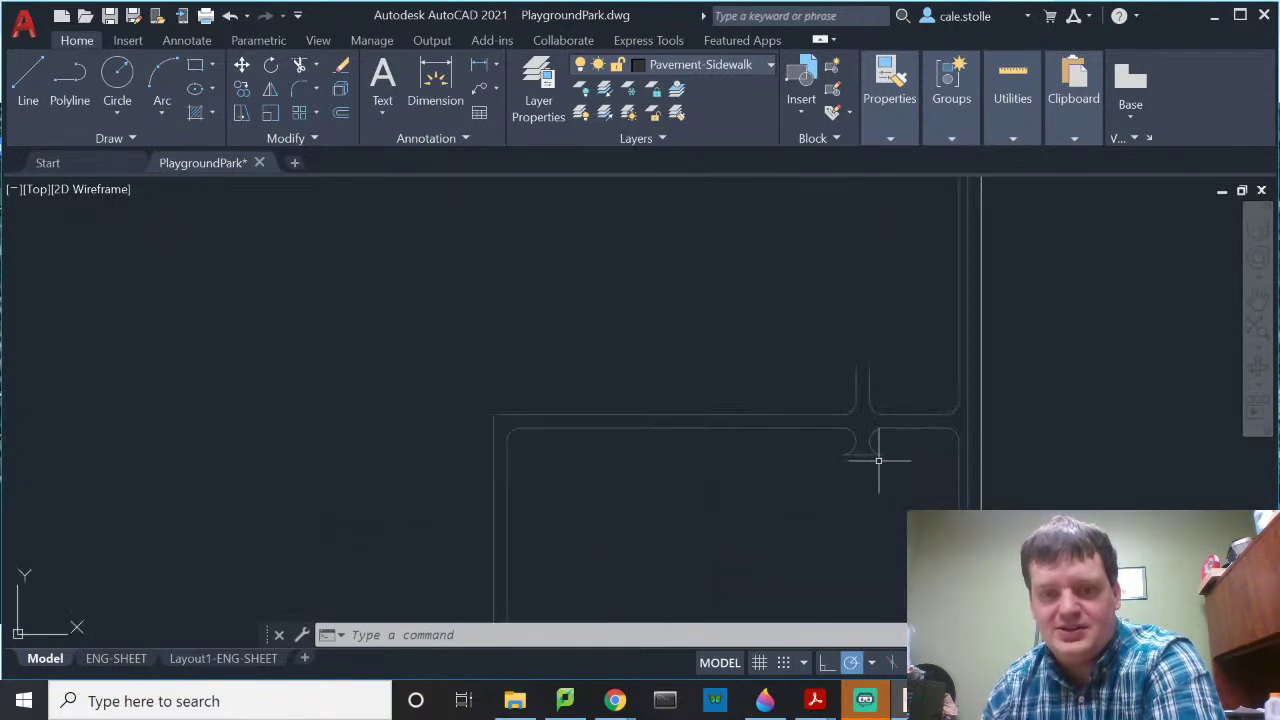
middle_drag(803, 489, 843, 394)
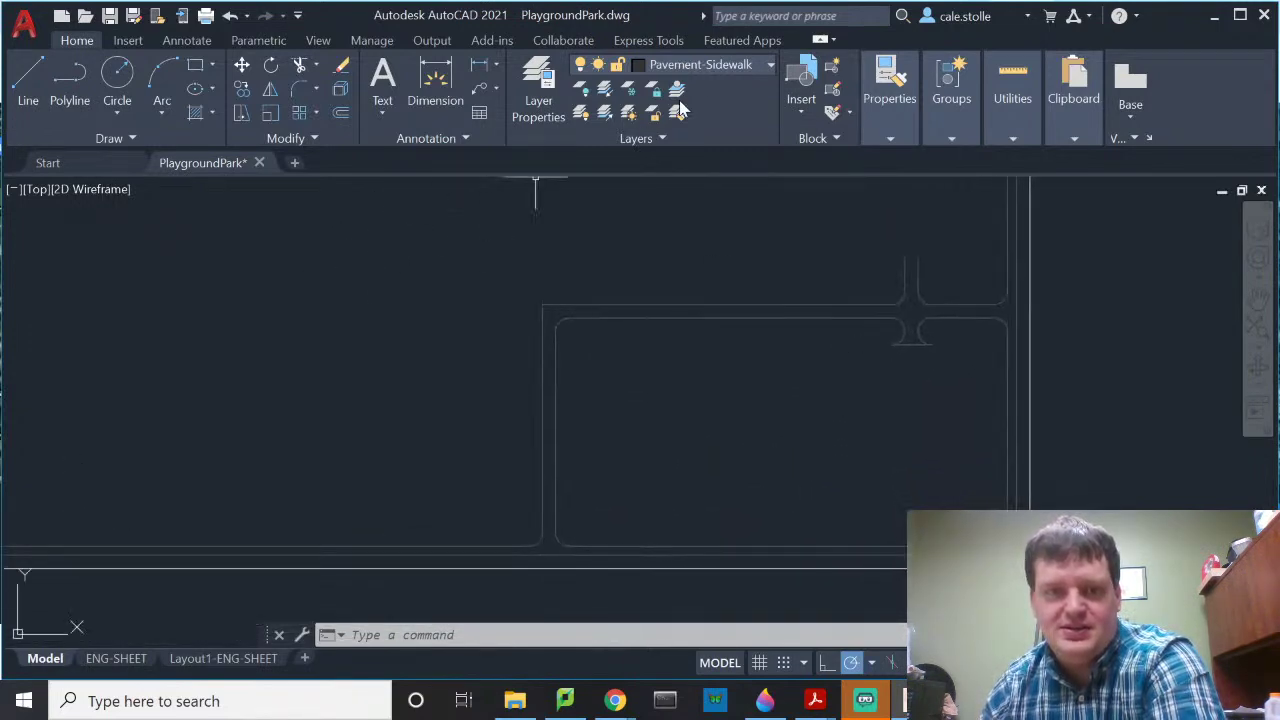
click(733, 66)
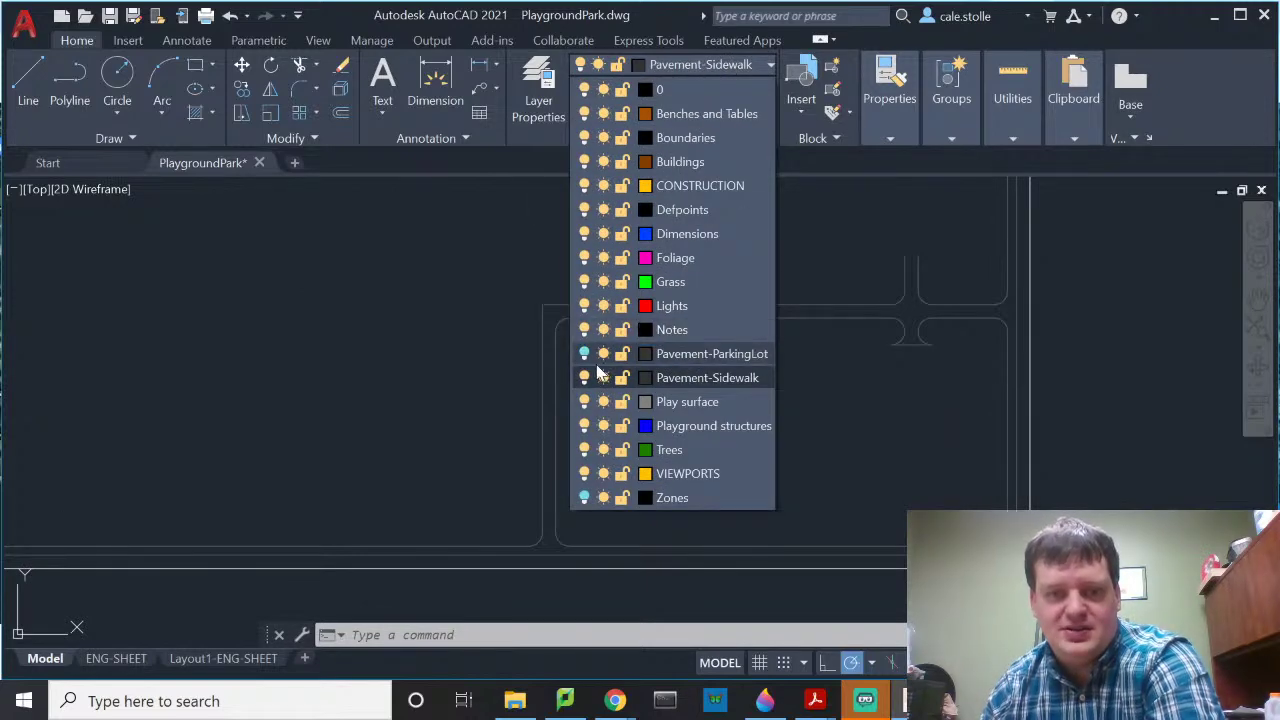
Step: Switch Pavement-ParkingLot back on and zoom into the parking-lot rectangle near the sidewalk junction
click(584, 354)
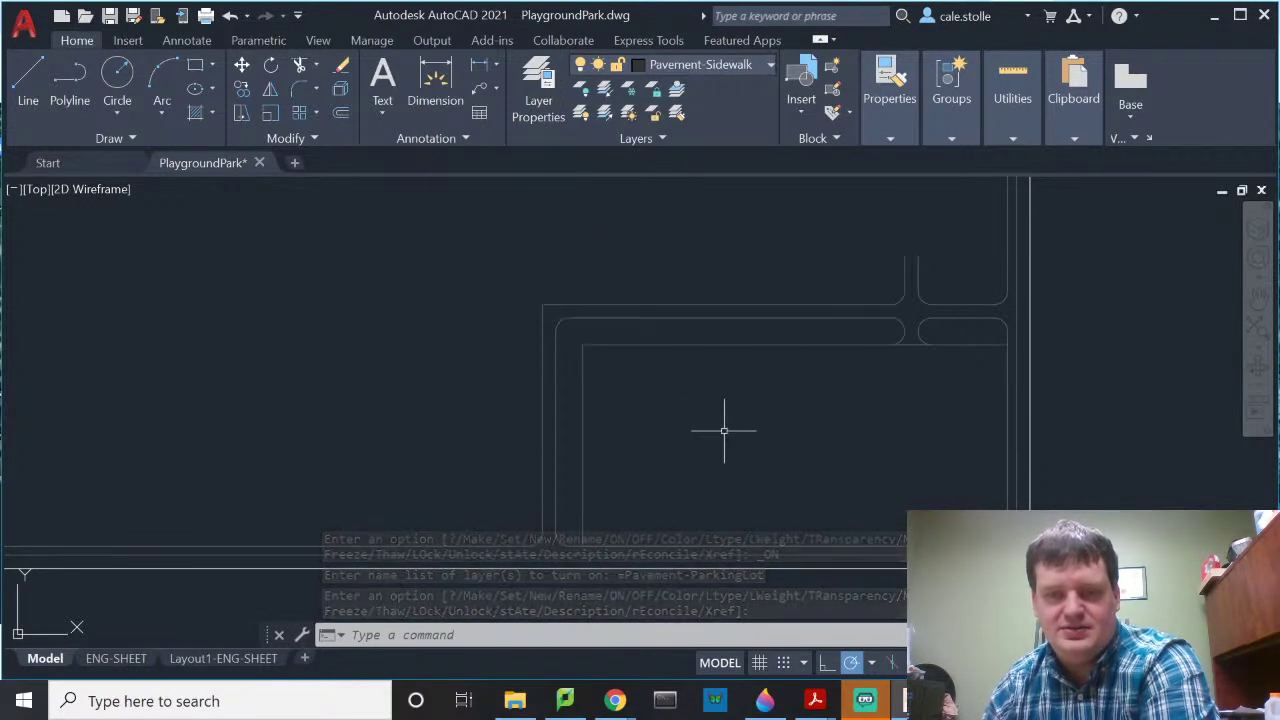
mouse_move(723, 429)
middle_down()
mouse_move(720, 360)
mouse_move(691, 354)
middle_up()
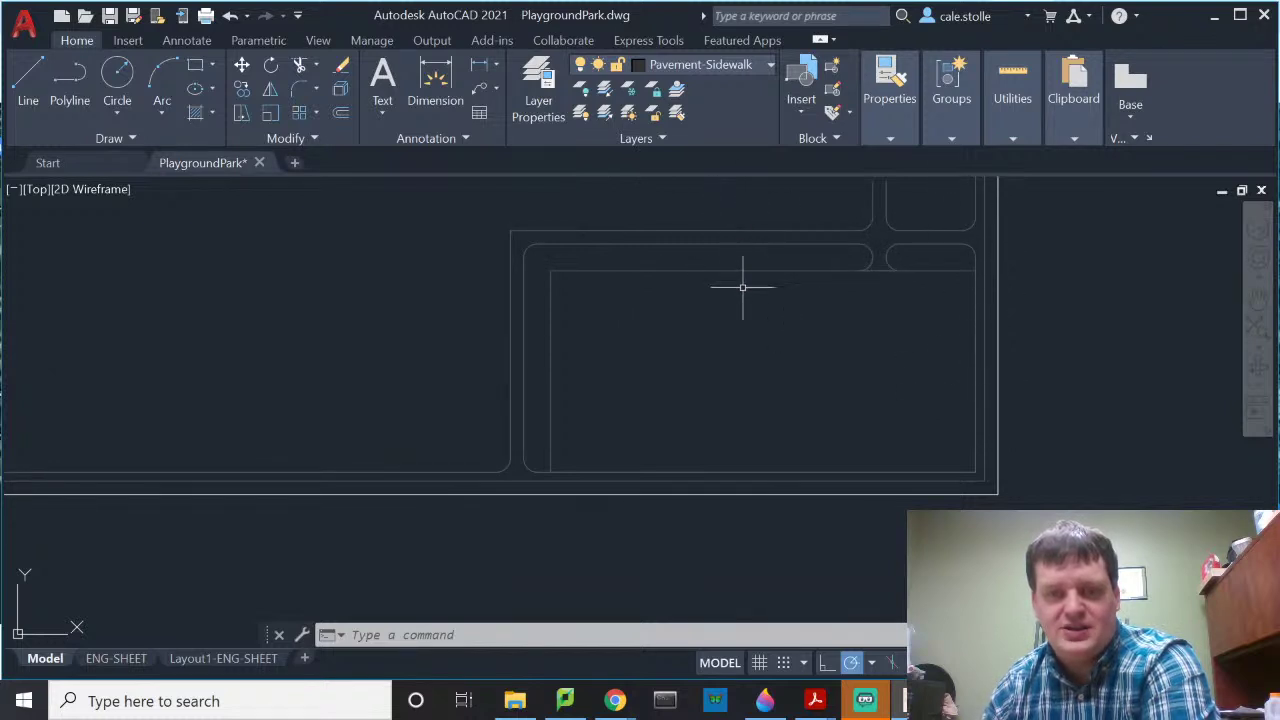
mouse_move(704, 339)
middle_down()
mouse_move(806, 457)
mouse_move(812, 486)
middle_up()
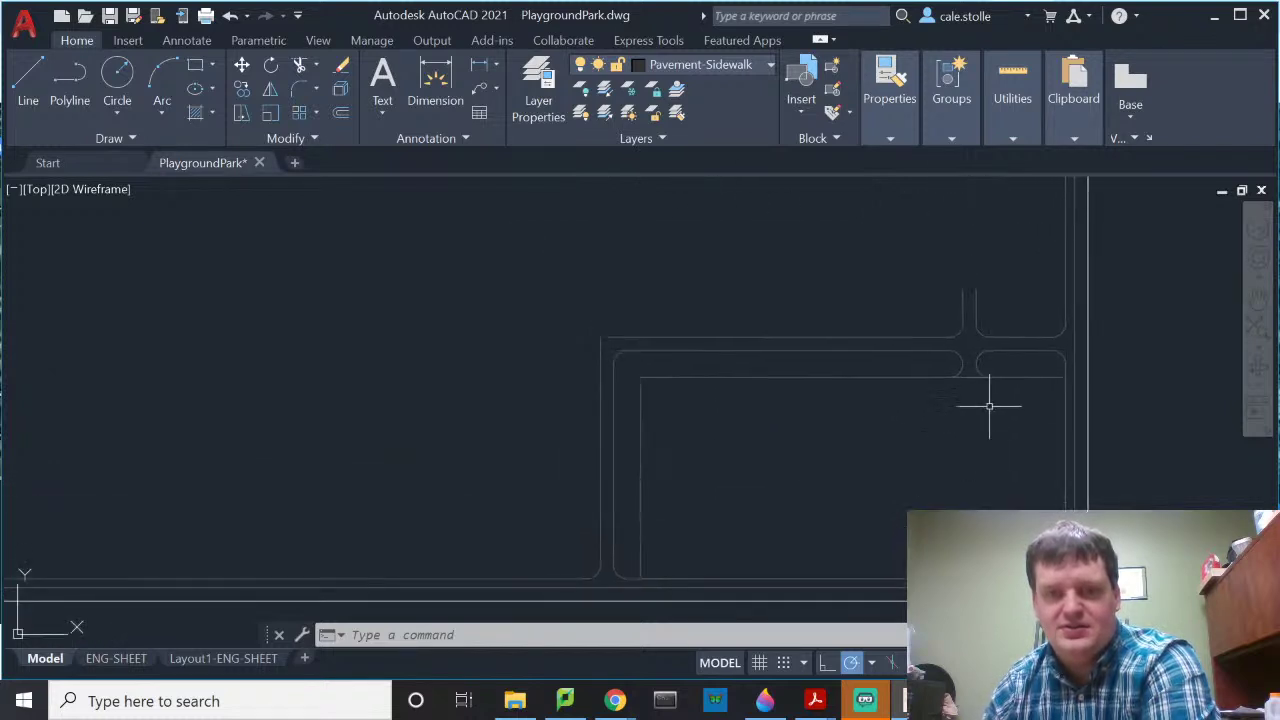
scroll(993, 367, up, 5)
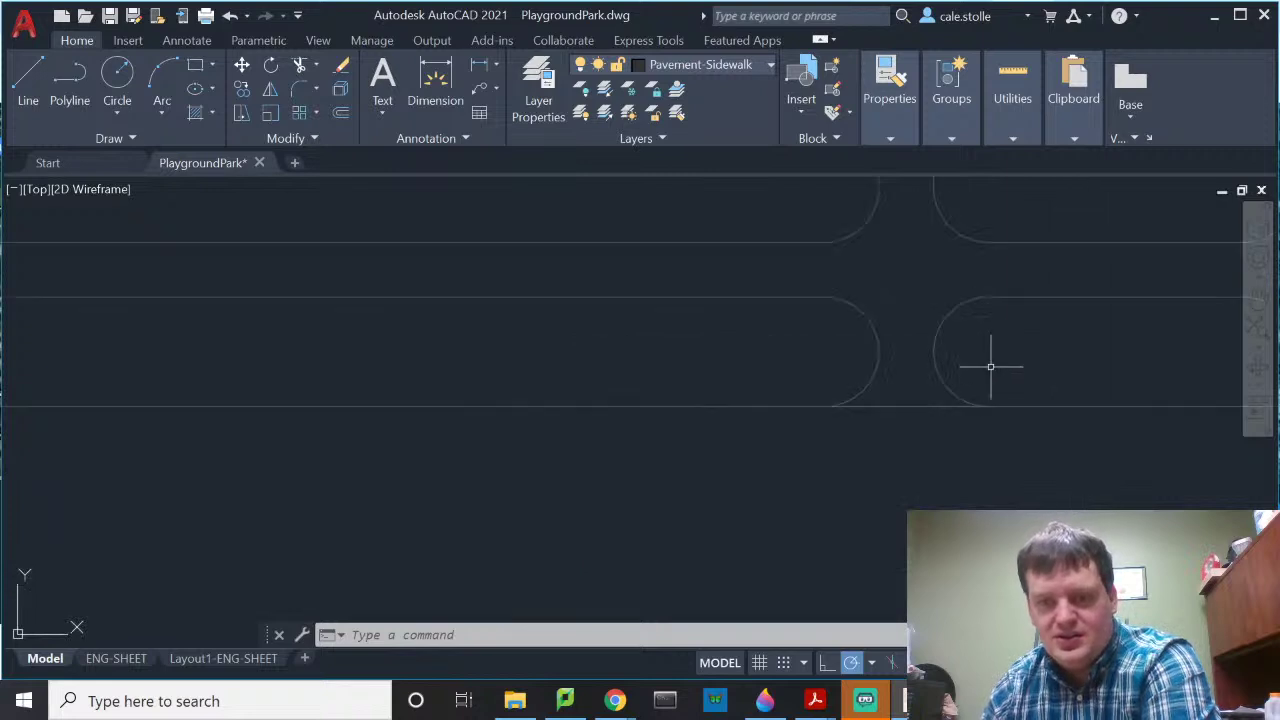
Step: Hide the Pavement-ParkingLot layer and select the curb arcs and lines at the entrance
click(690, 66)
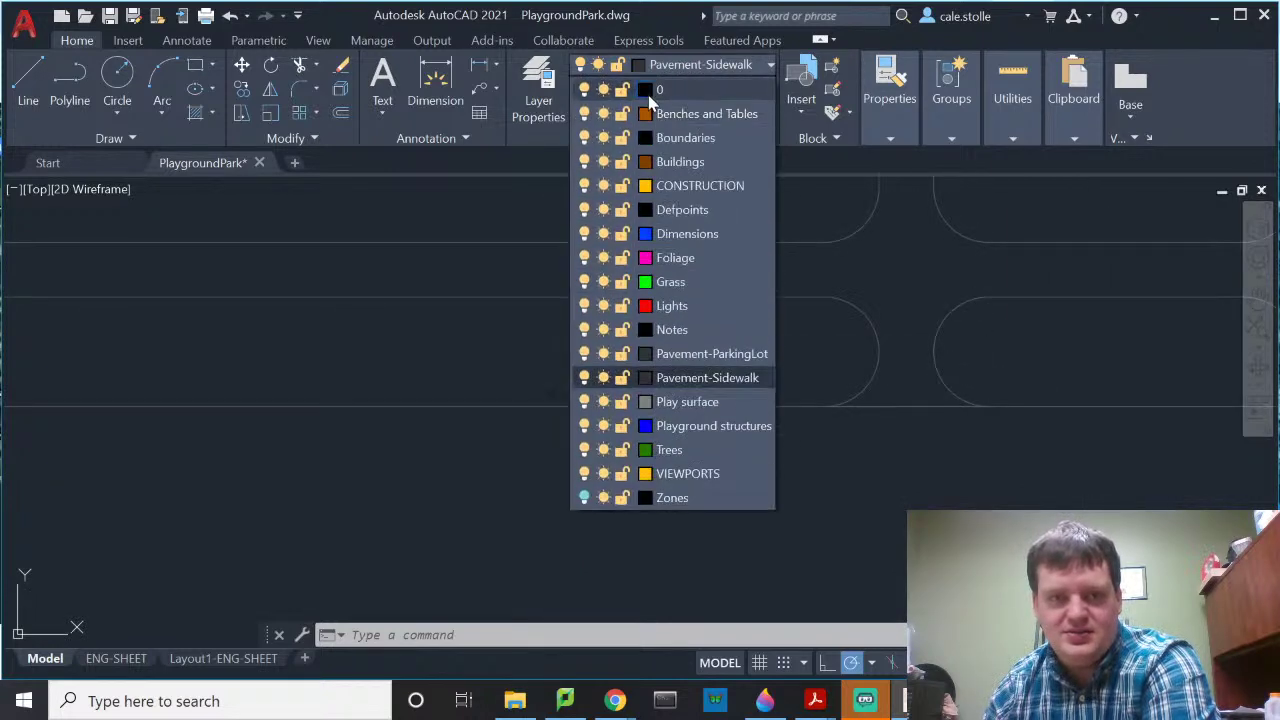
click(584, 354)
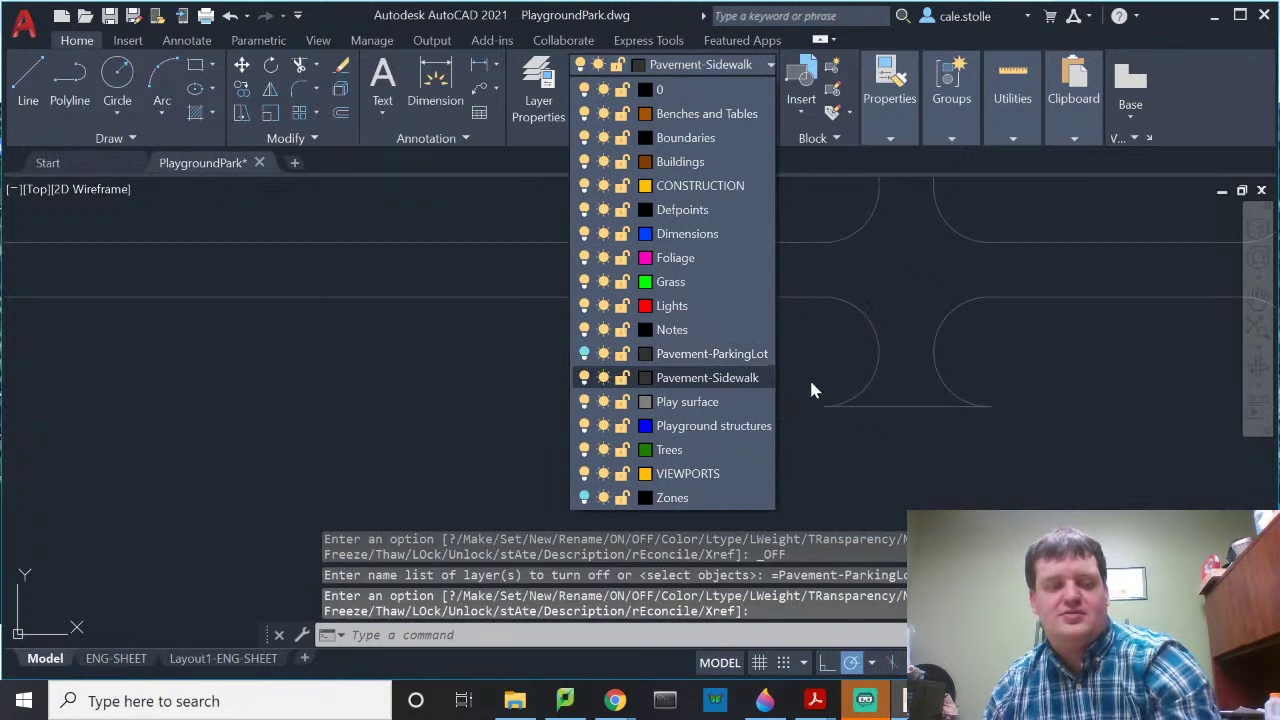
click(1014, 449)
click(810, 328)
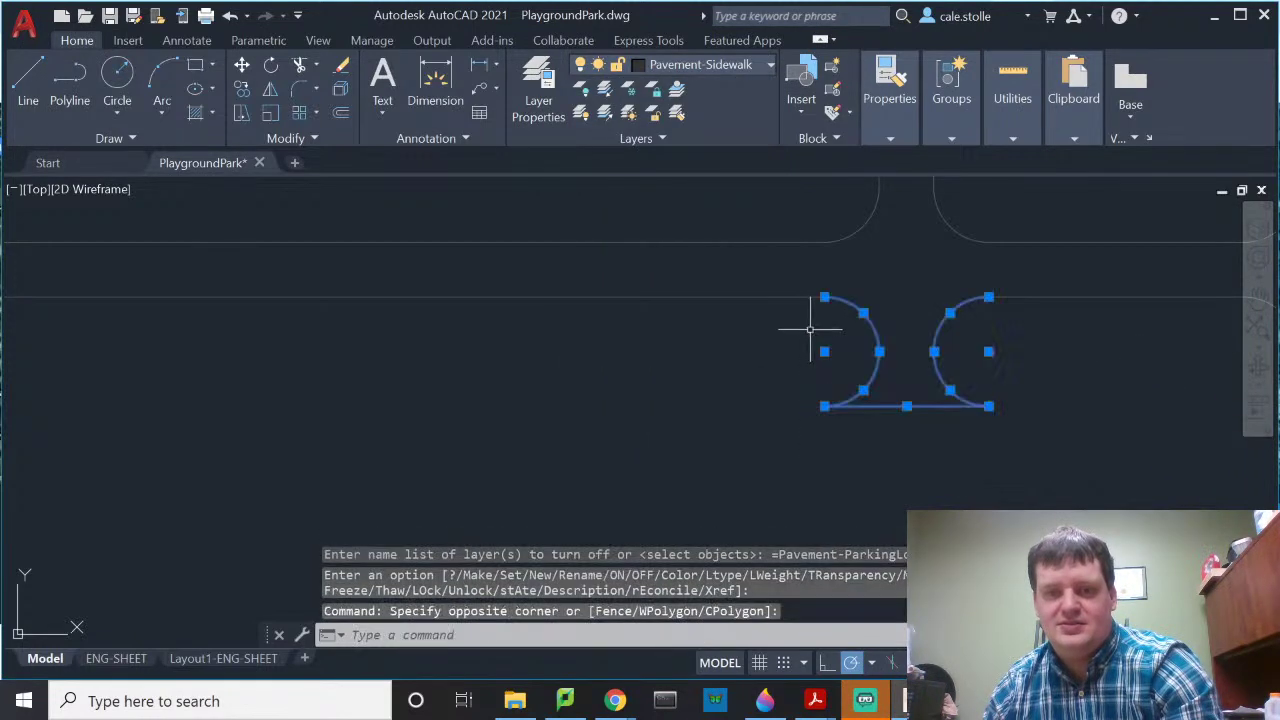
scroll(971, 327, down, 3)
click(978, 284)
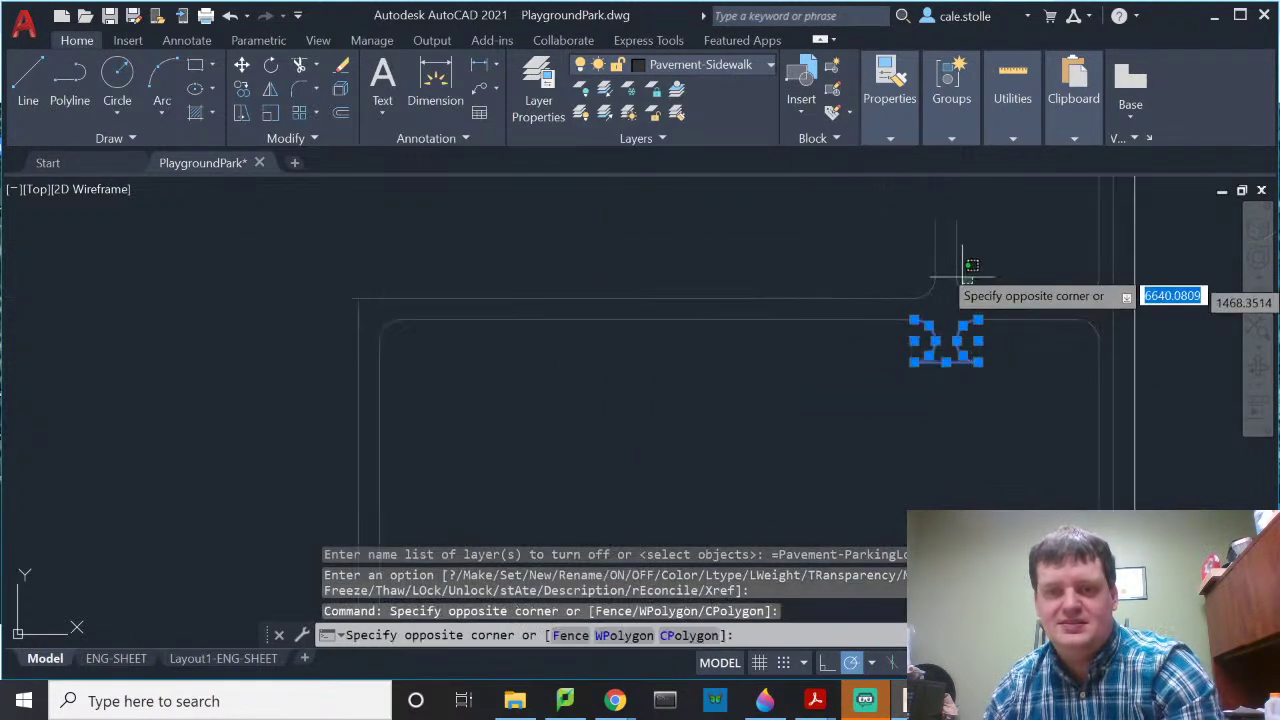
click(888, 209)
Step: Move the selected curb pieces 480 units to the left
text(m)
key(Return)
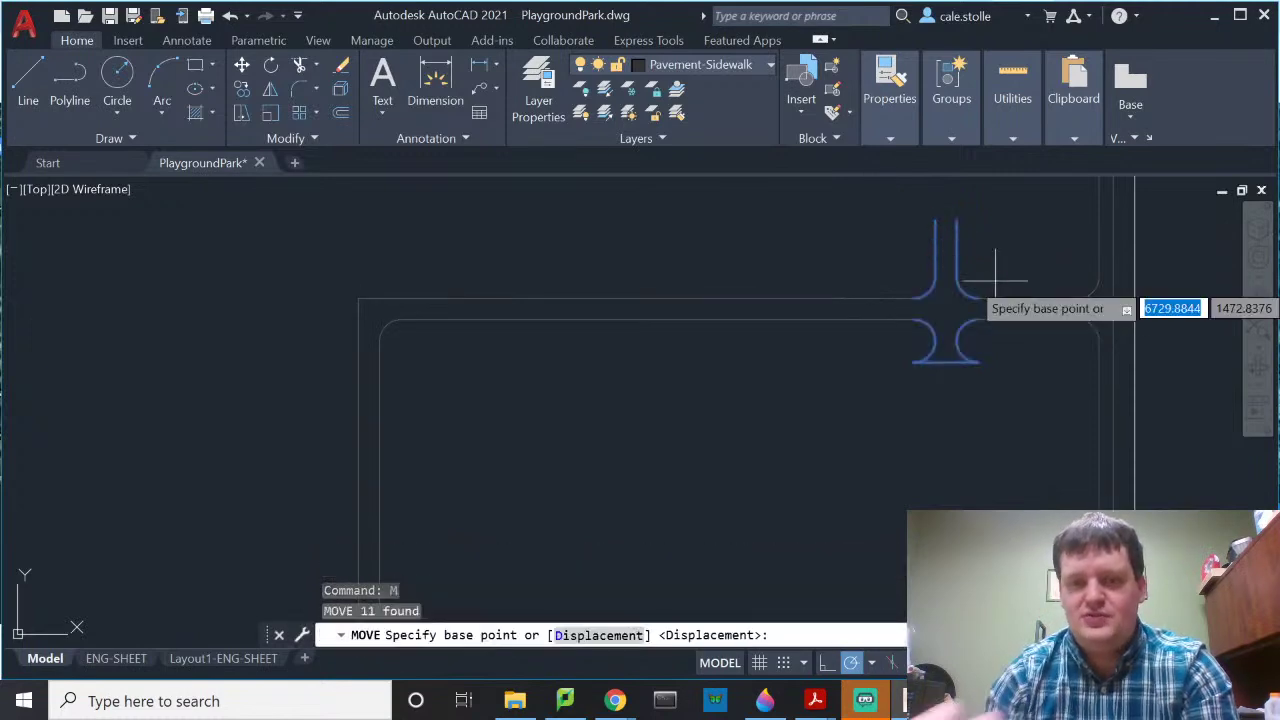
click(790, 260)
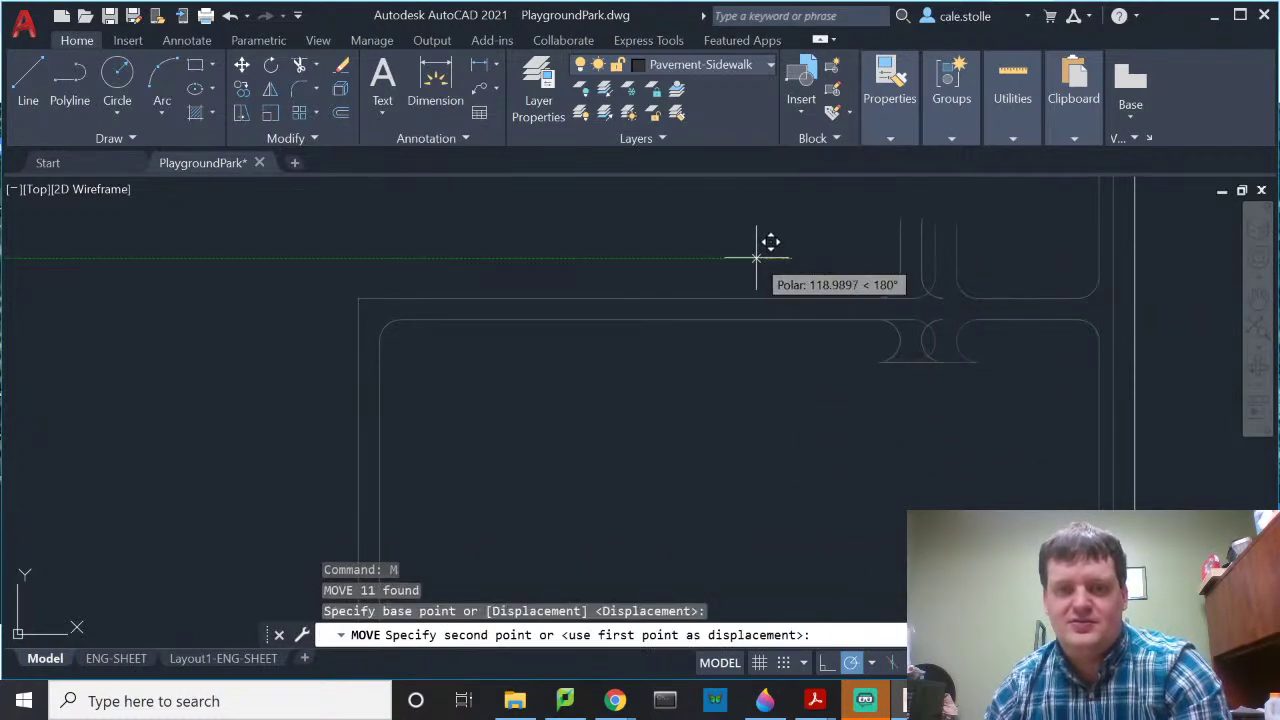
text(480)
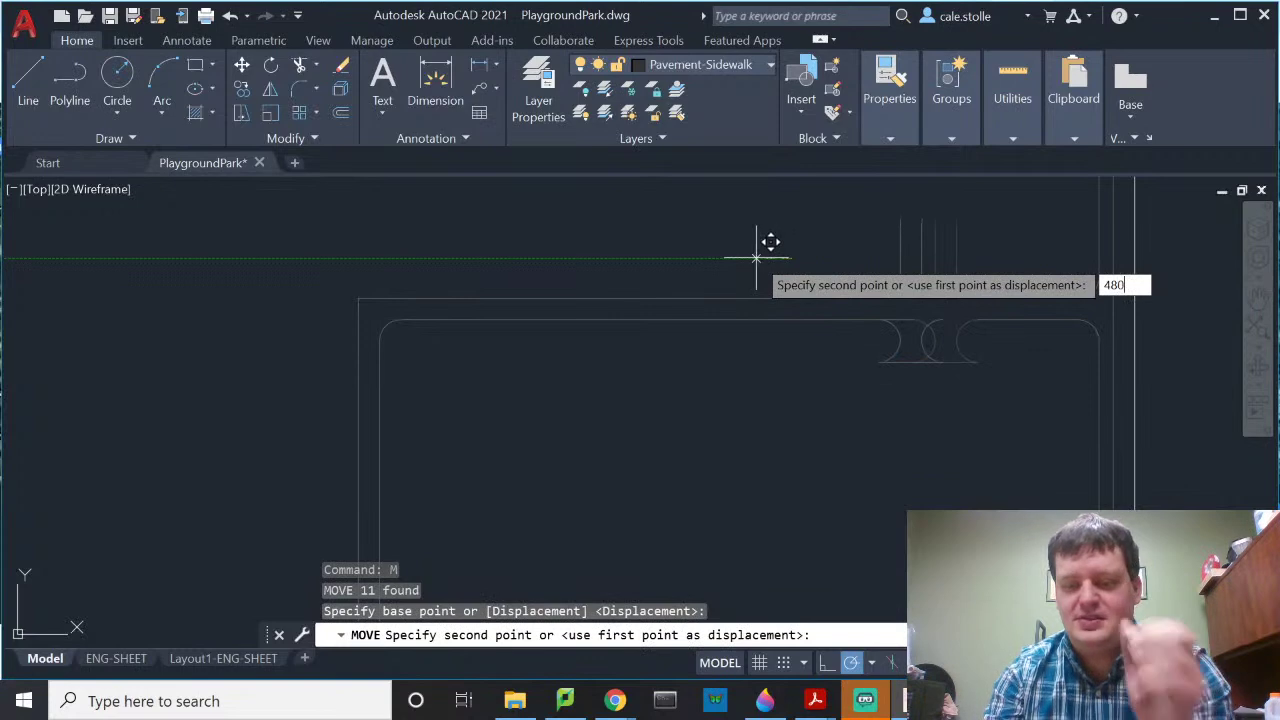
key(Return)
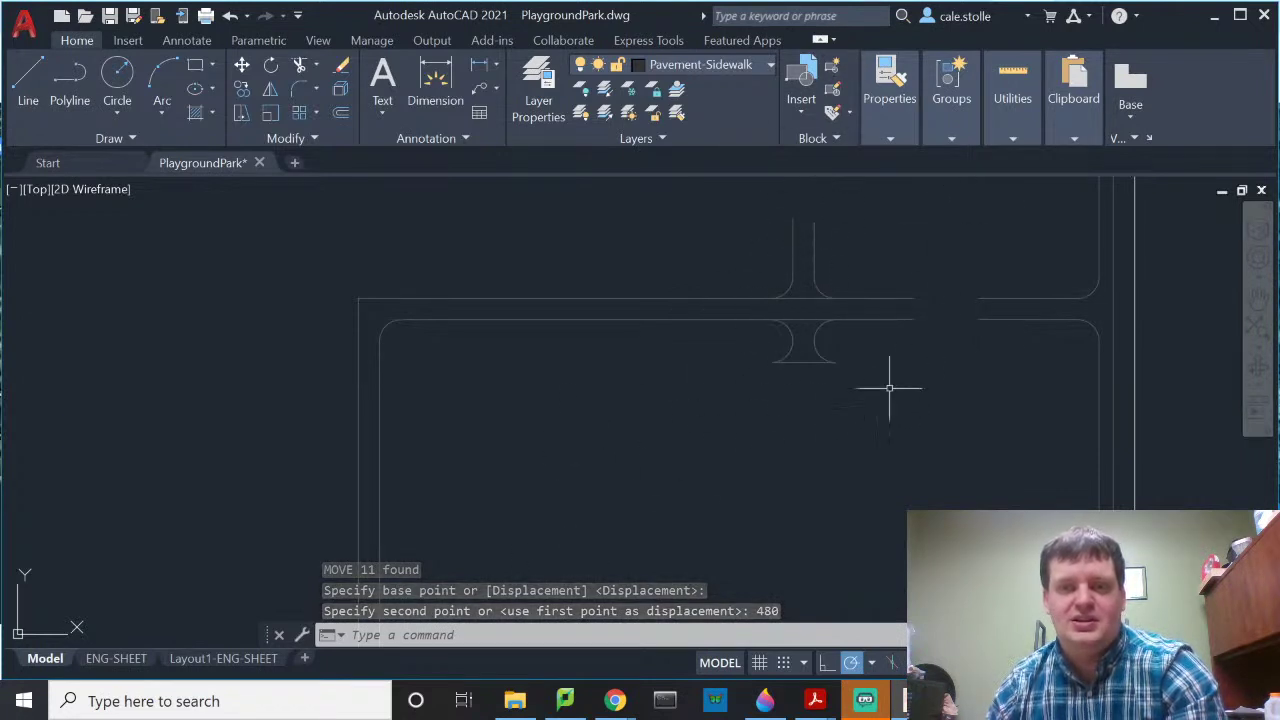
mouse_move(851, 306)
middle_down()
mouse_move(837, 463)
mouse_move(840, 390)
middle_up()
scroll(849, 357, up, 4)
Step: Shorten the lower and upper left sidewalk lines so they end at the curb arcs
click(865, 348)
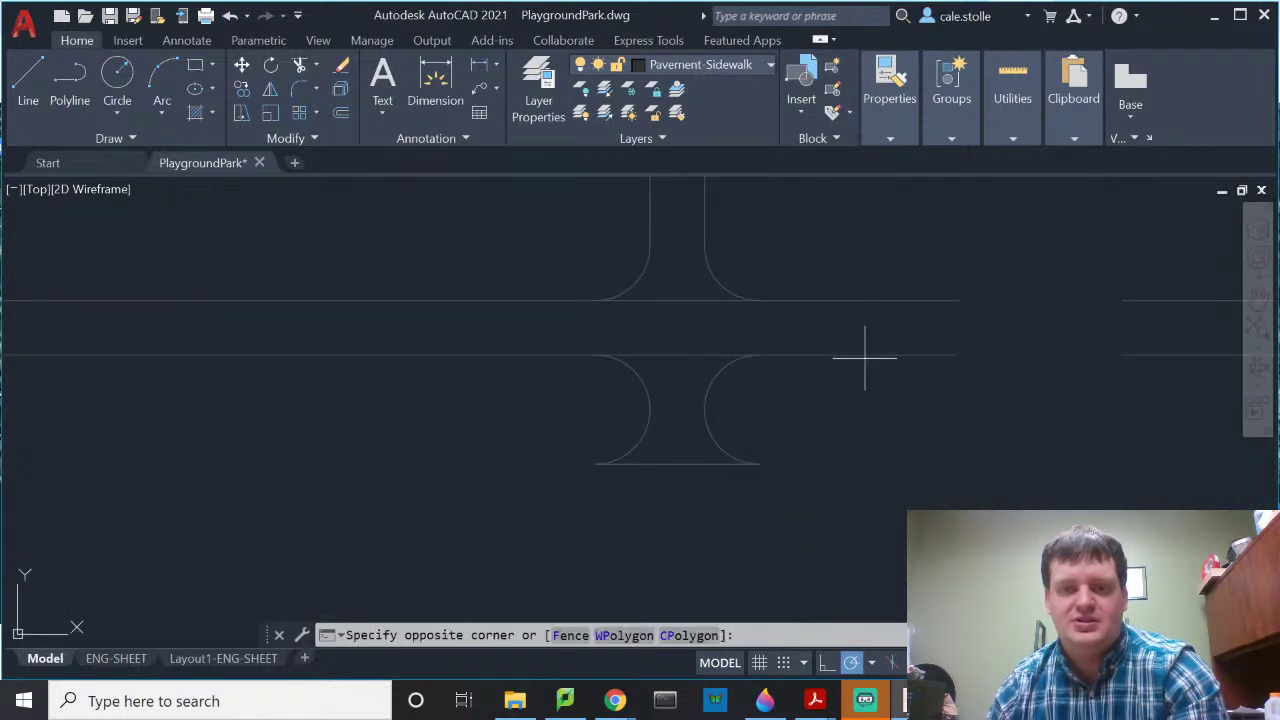
click(862, 355)
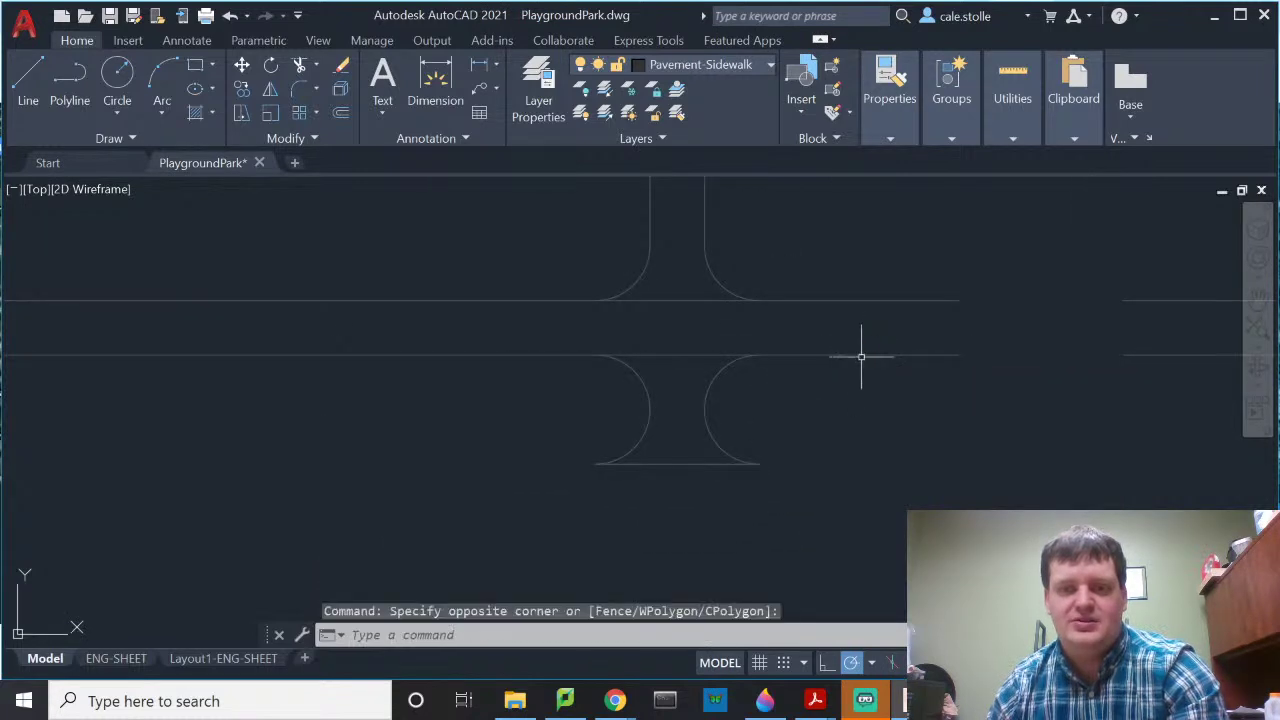
click(958, 354)
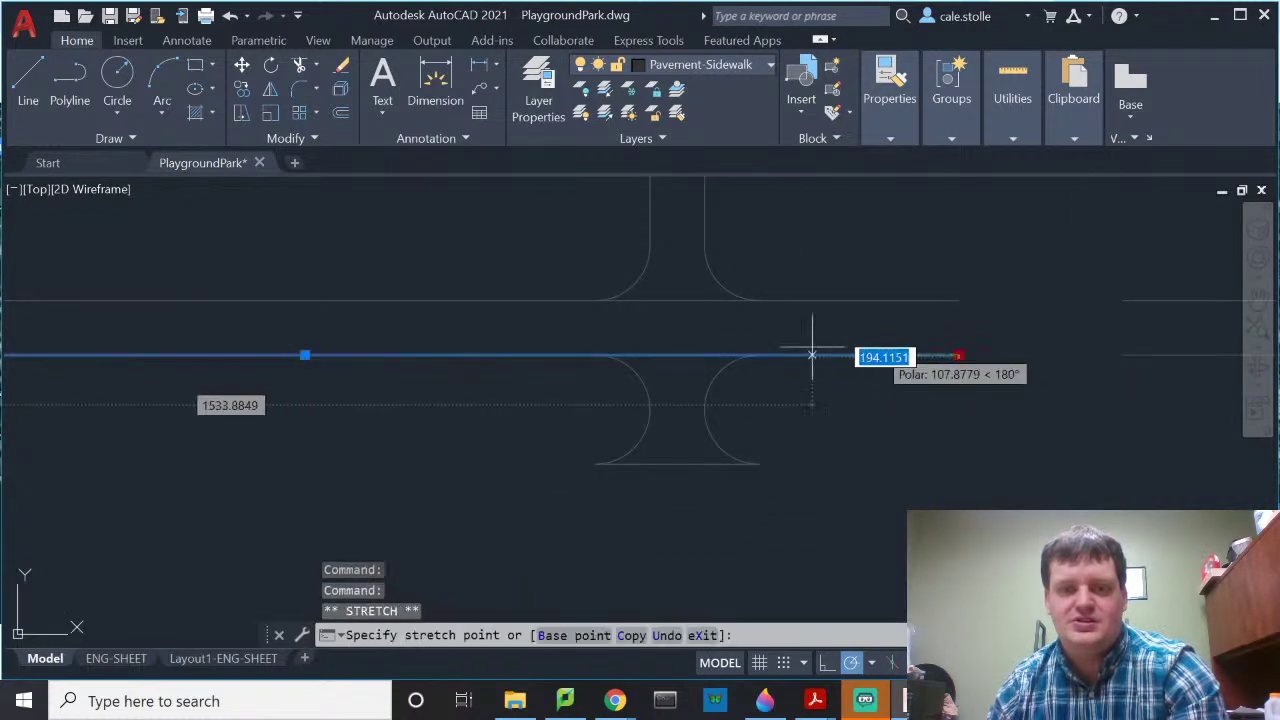
click(595, 355)
click(918, 300)
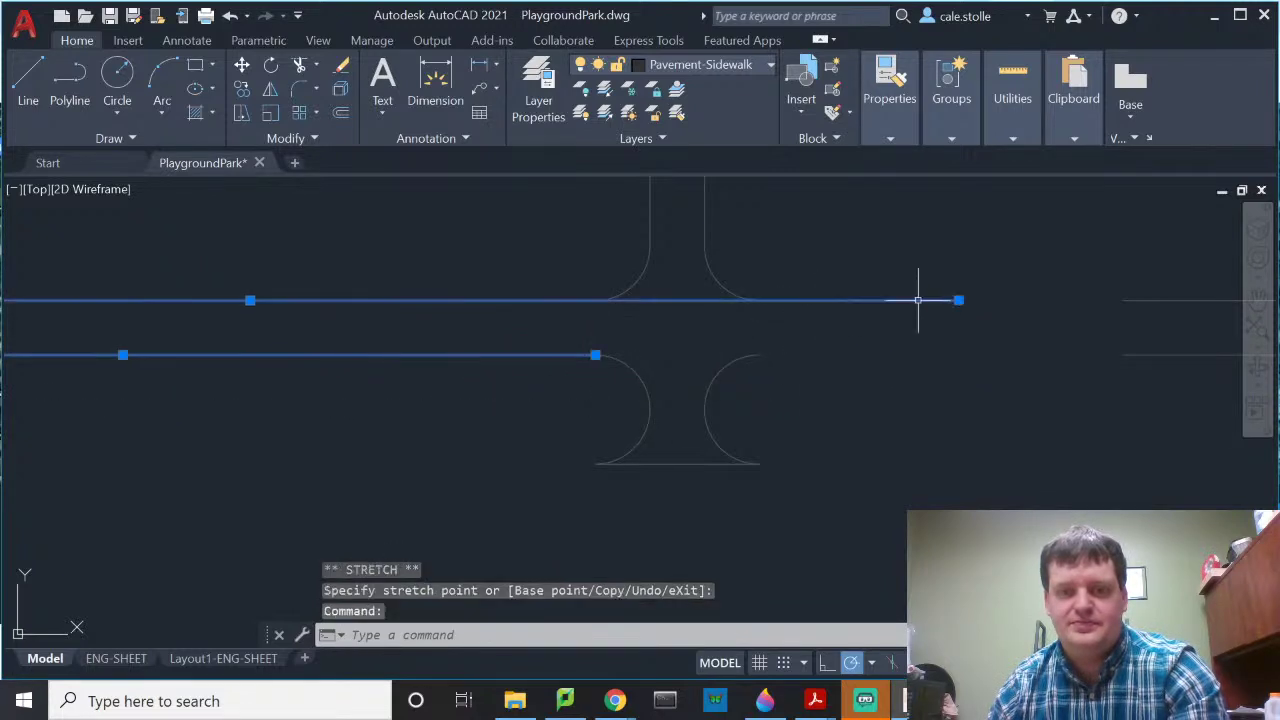
click(958, 300)
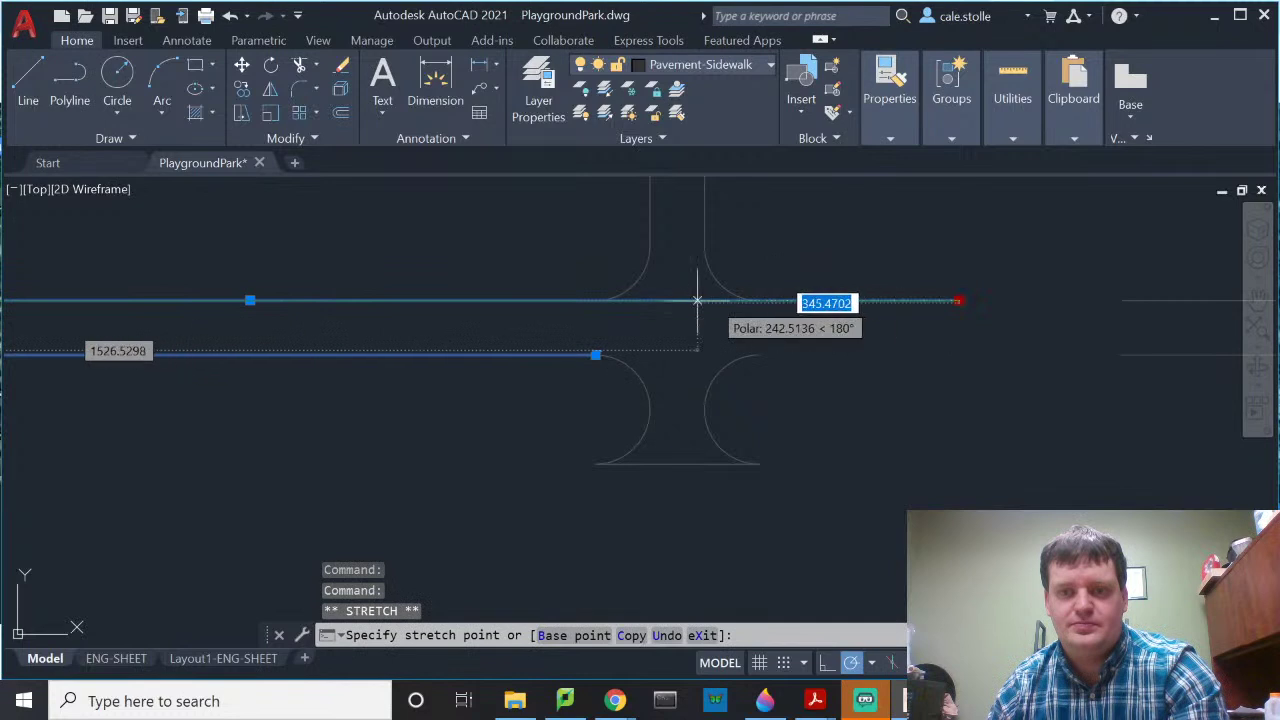
click(590, 299)
scroll(950, 320, up, 3)
scroll(1066, 308, down, 2)
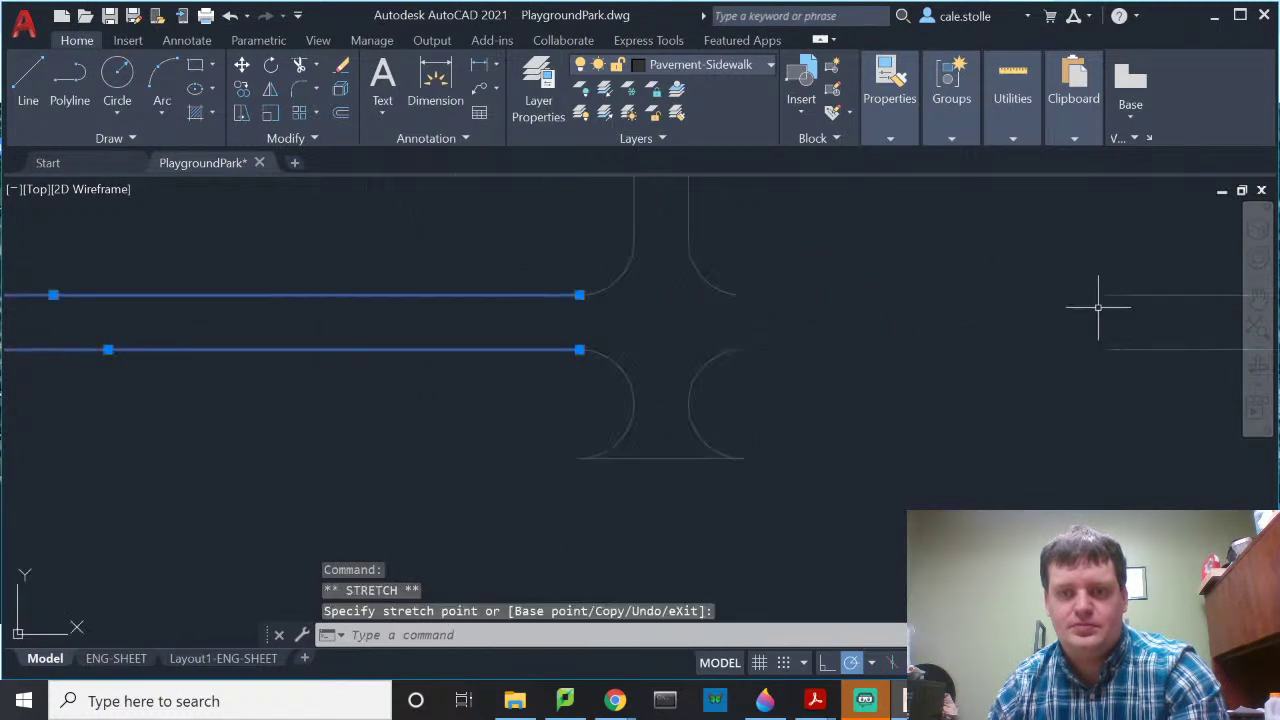
Step: Stretch the upper and lower right sidewalk lines' left ends onto the right curb arcs
click(1144, 297)
click(1109, 294)
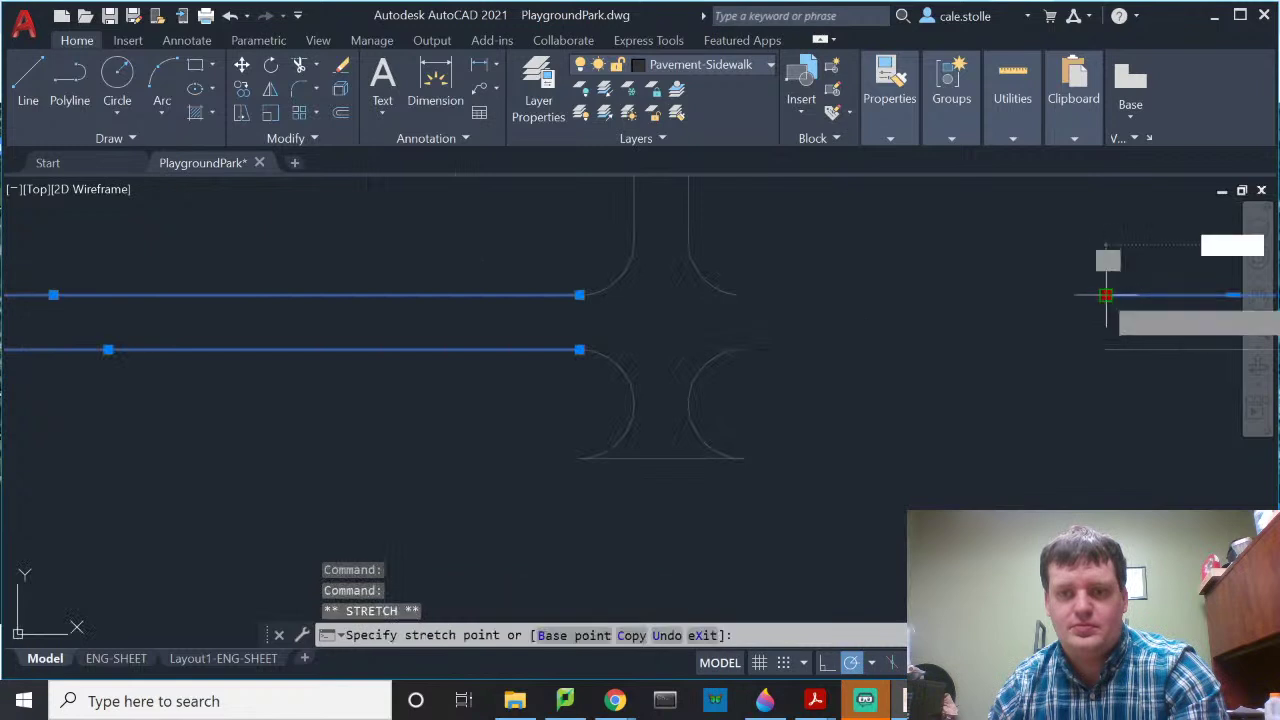
click(742, 295)
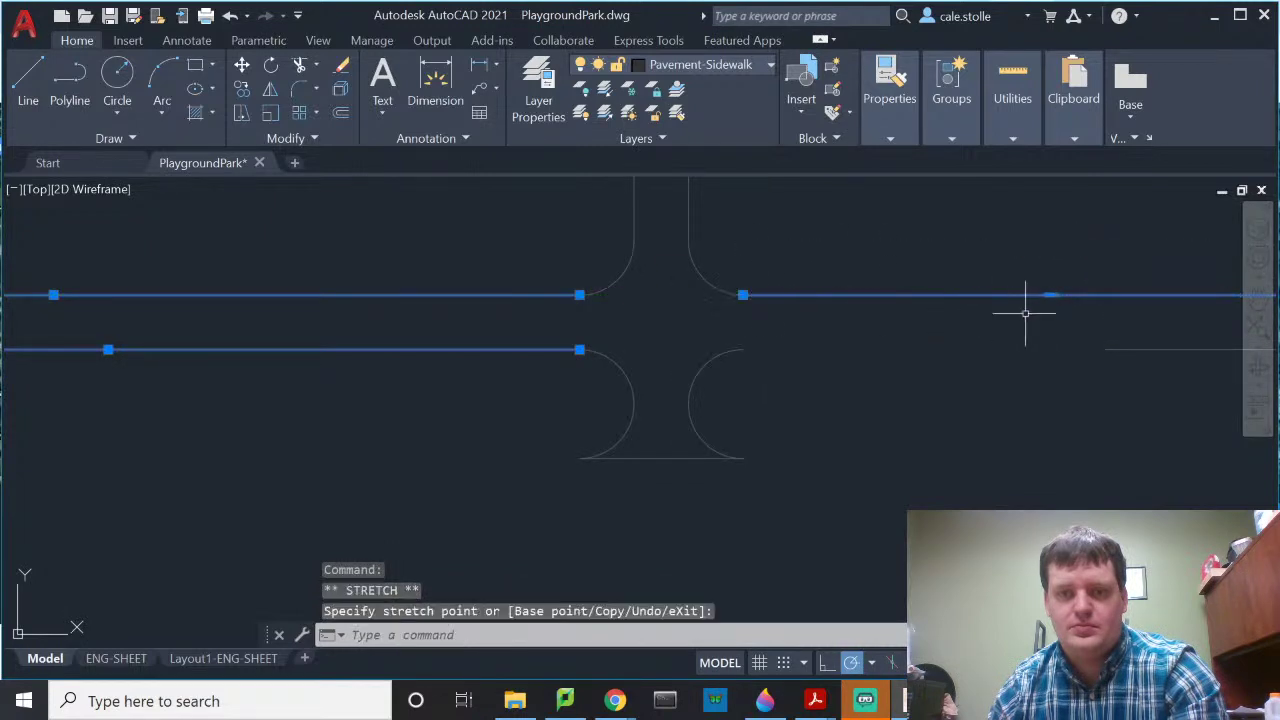
click(1134, 349)
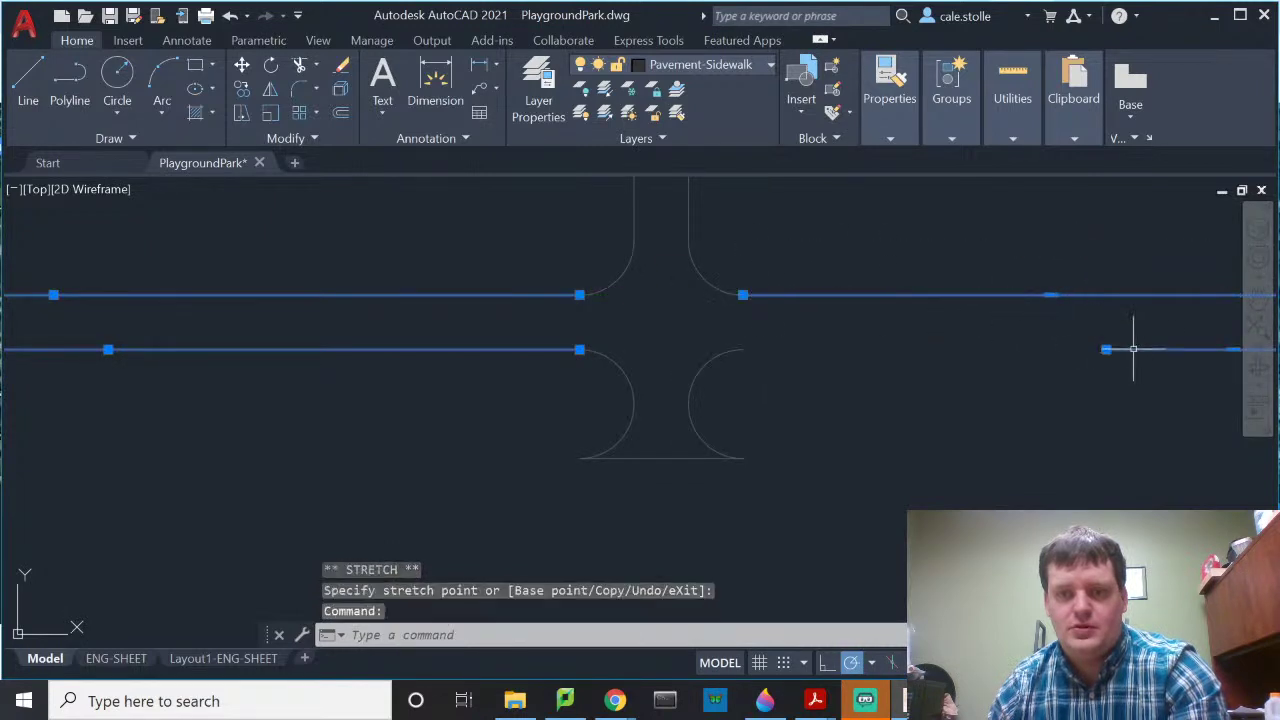
click(1106, 349)
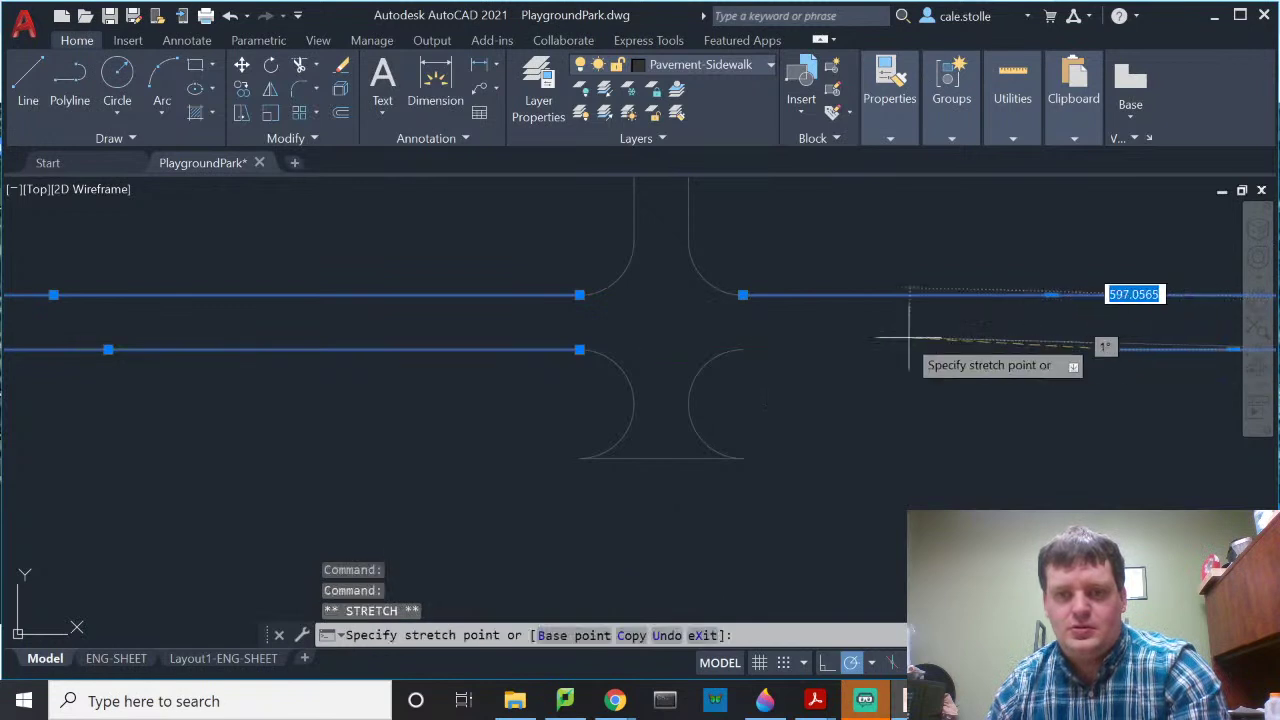
click(742, 349)
key(Escape)
scroll(812, 385, down, 3)
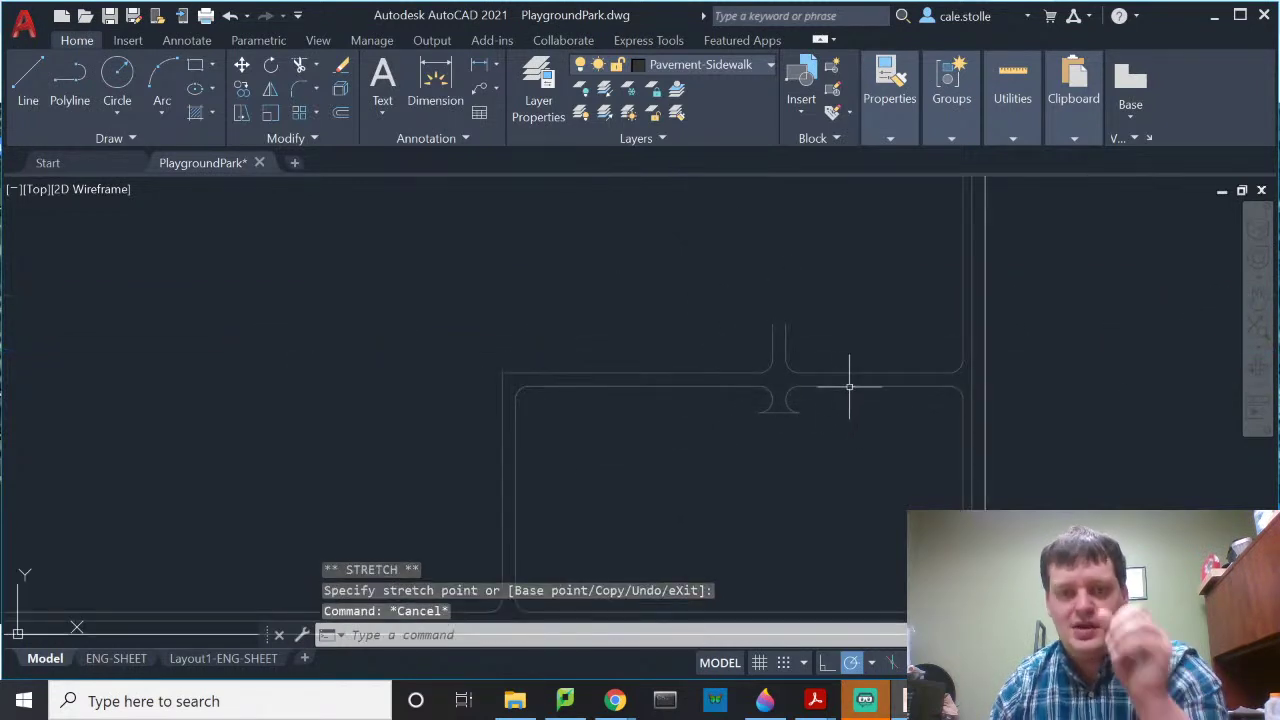
Step: Turn on the Zones layer and pan across the diagonal, grass and brick hatch zones
scroll(894, 394, down, 3)
mouse_move(880, 400)
middle_down()
mouse_move(849, 417)
mouse_move(895, 393)
mouse_move(863, 420)
mouse_move(872, 456)
middle_up()
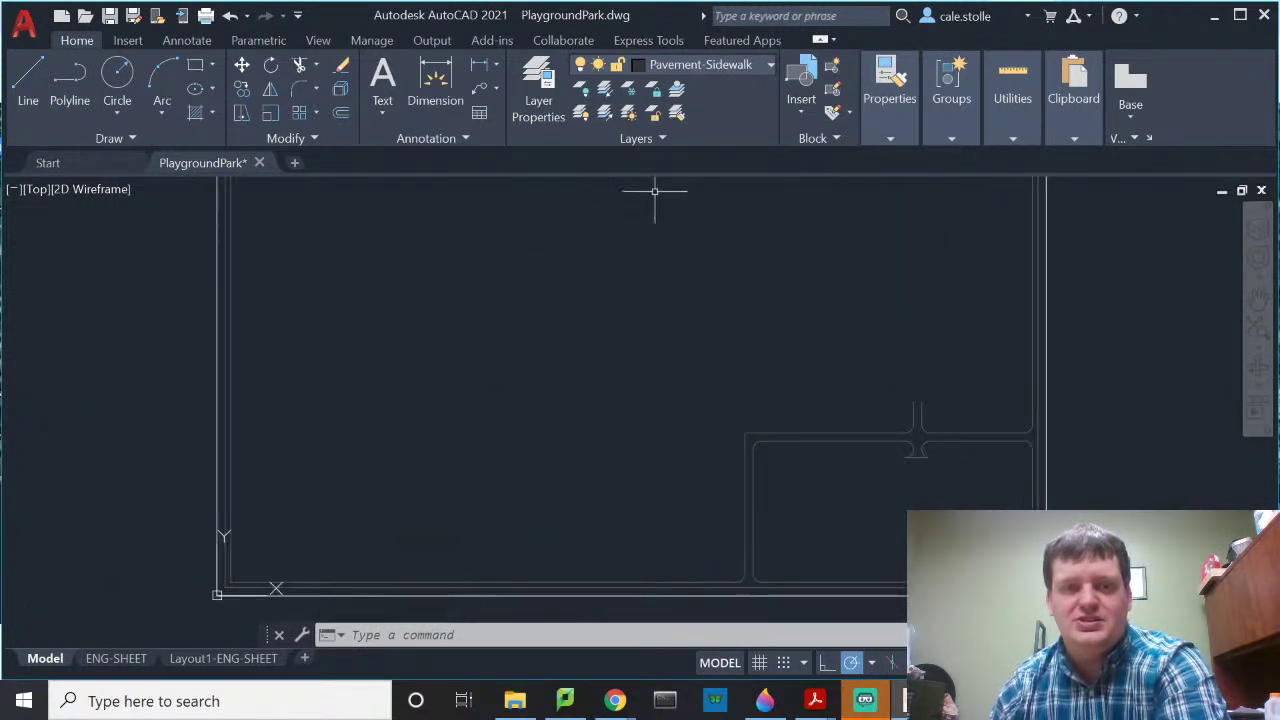
click(725, 64)
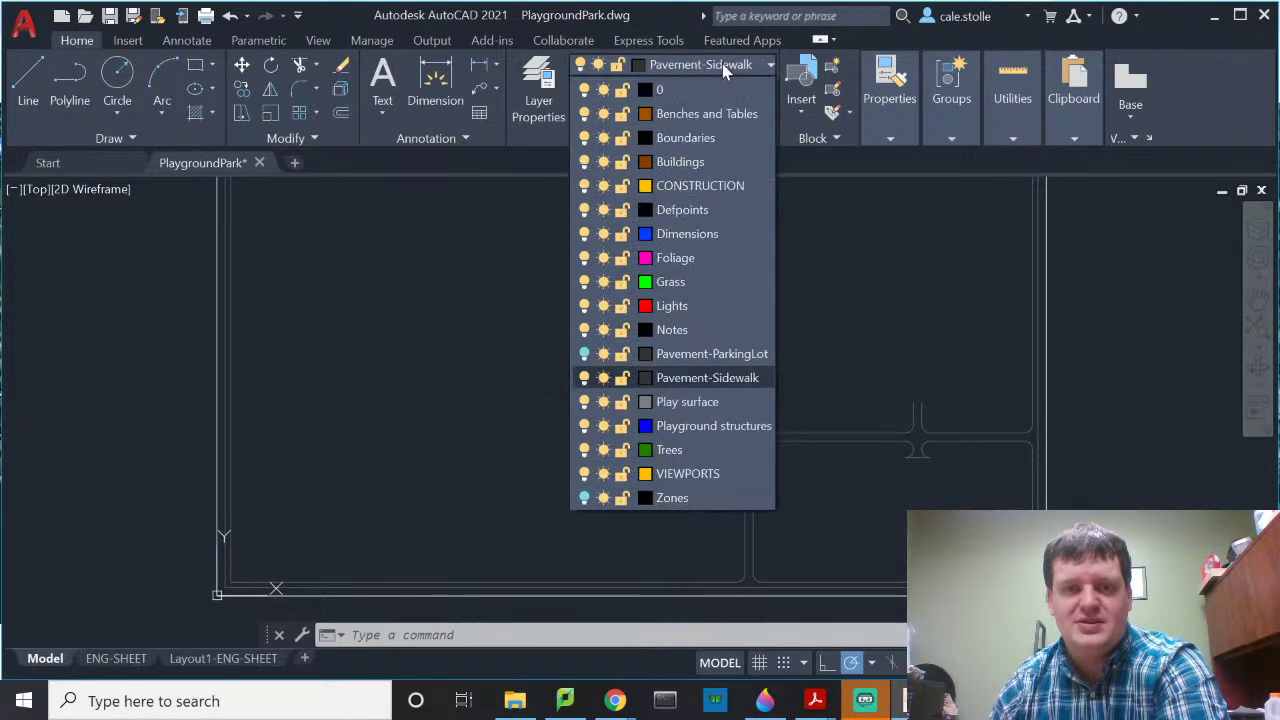
click(584, 497)
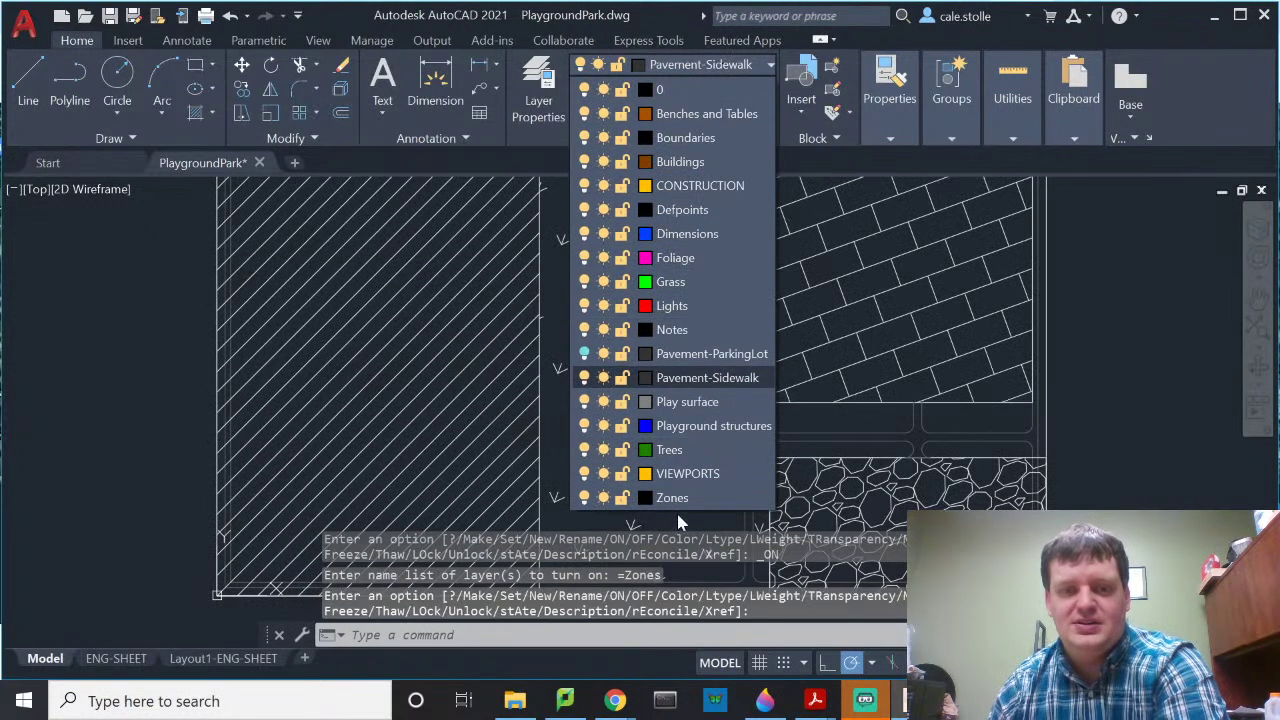
click(886, 400)
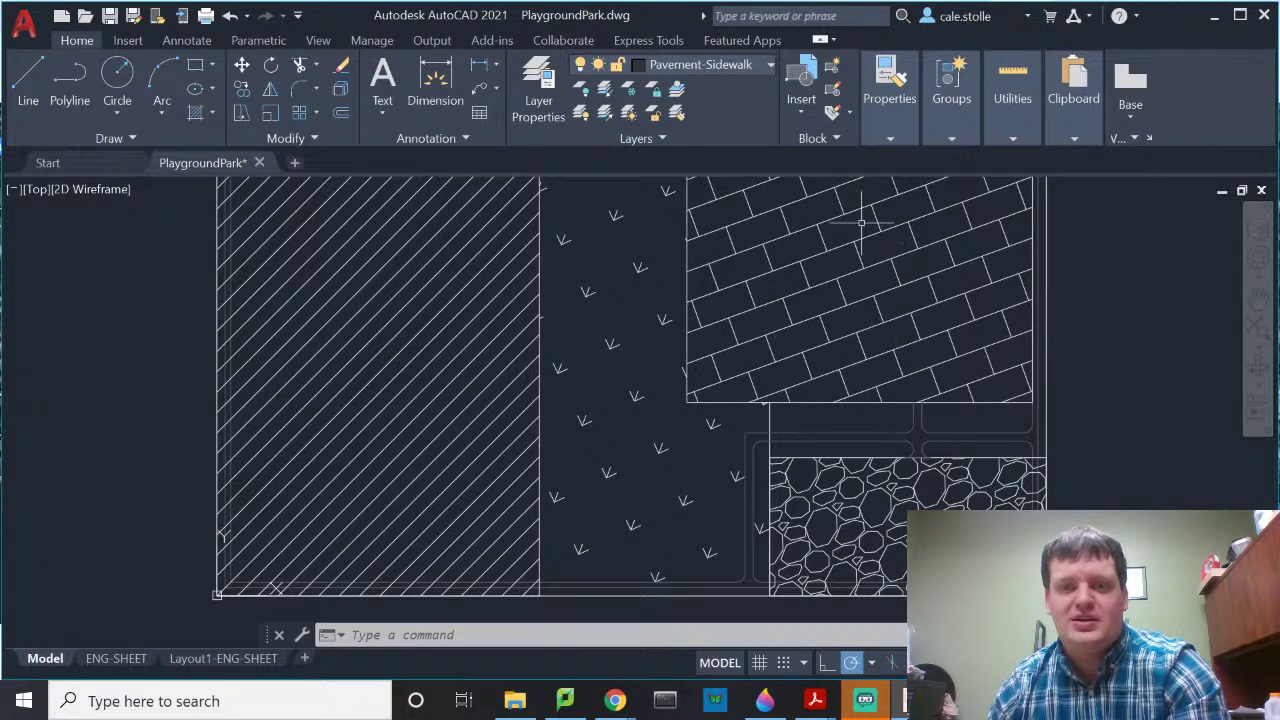
middle_drag(837, 258, 885, 360)
middle_drag(913, 433, 944, 463)
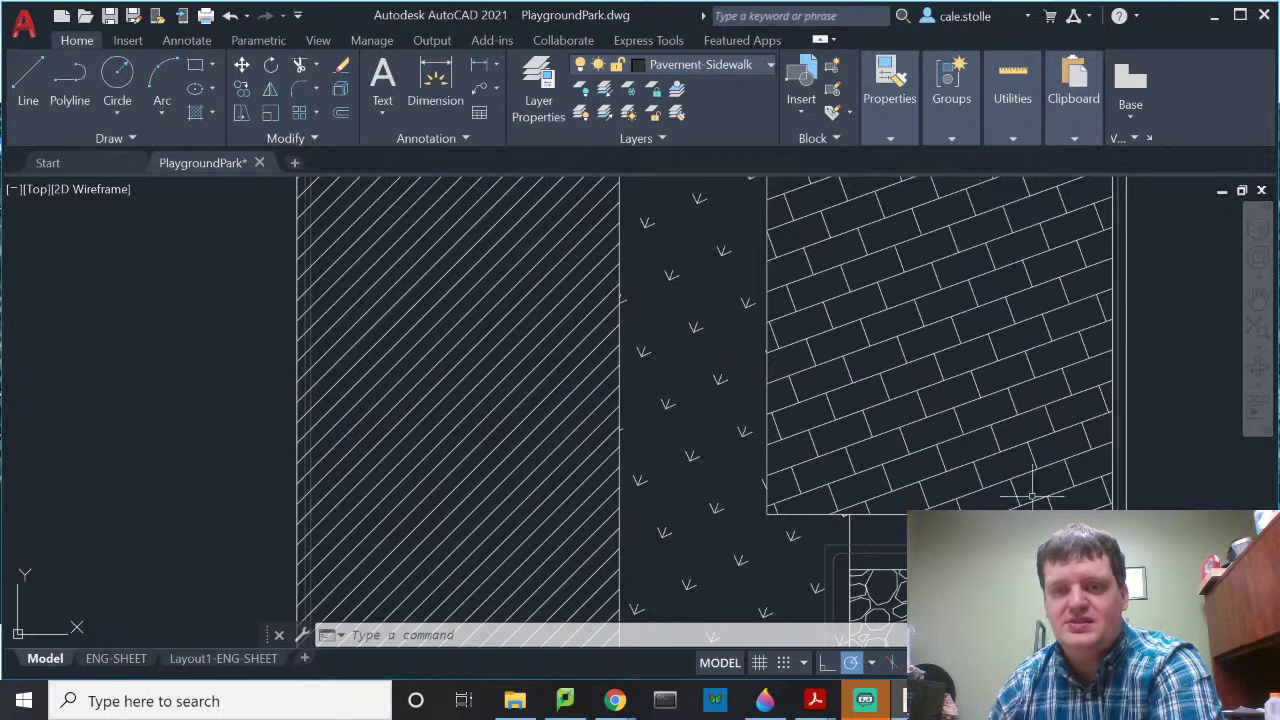
middle_drag(948, 448, 873, 490)
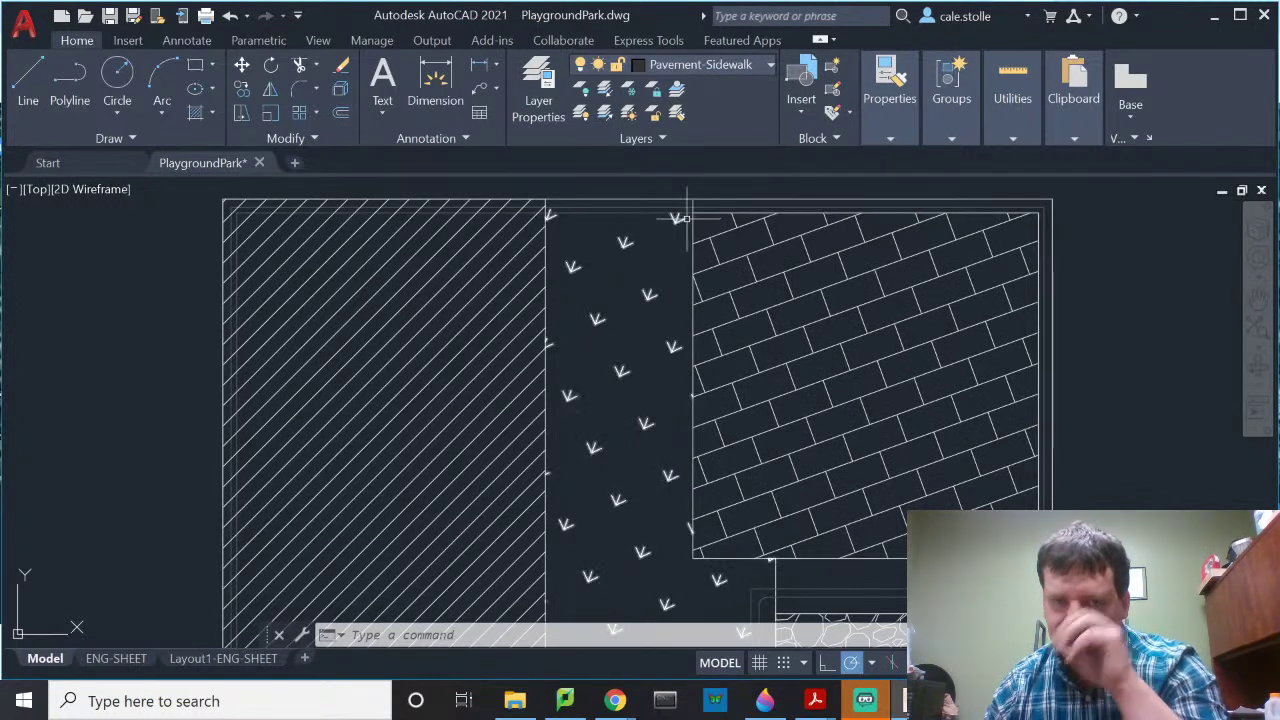
scroll(693, 210, up, 4)
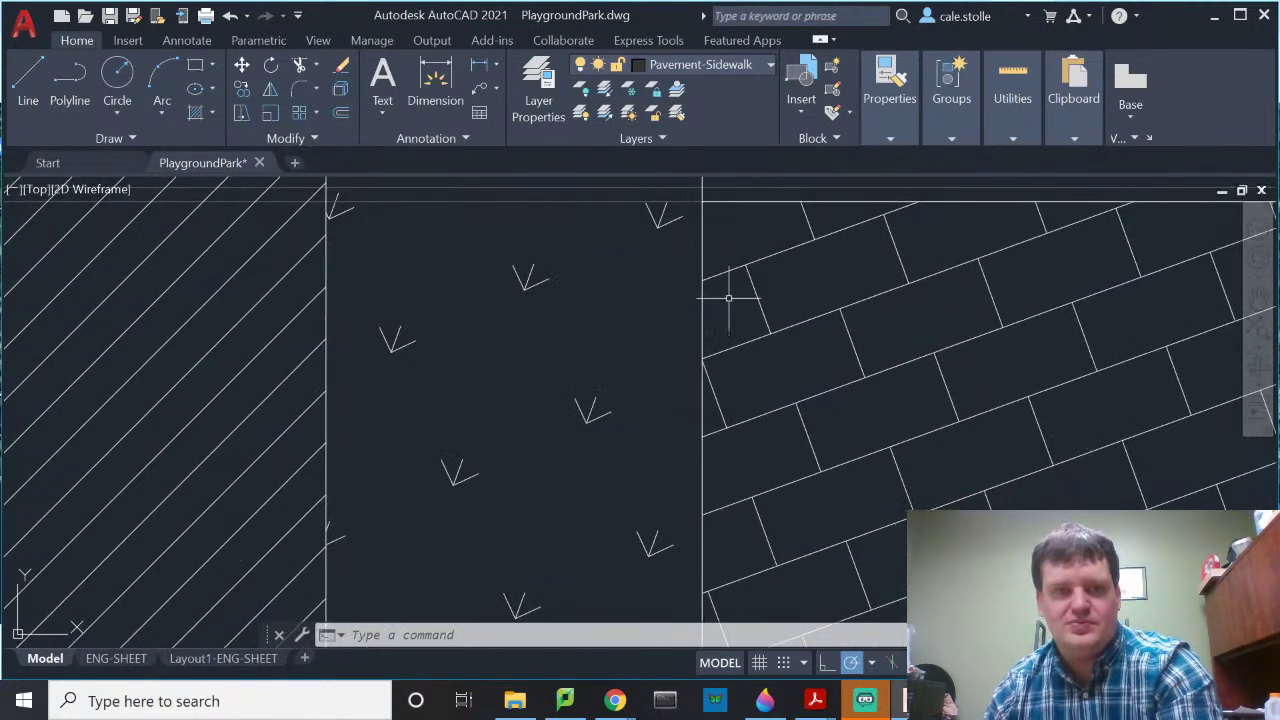
click(705, 64)
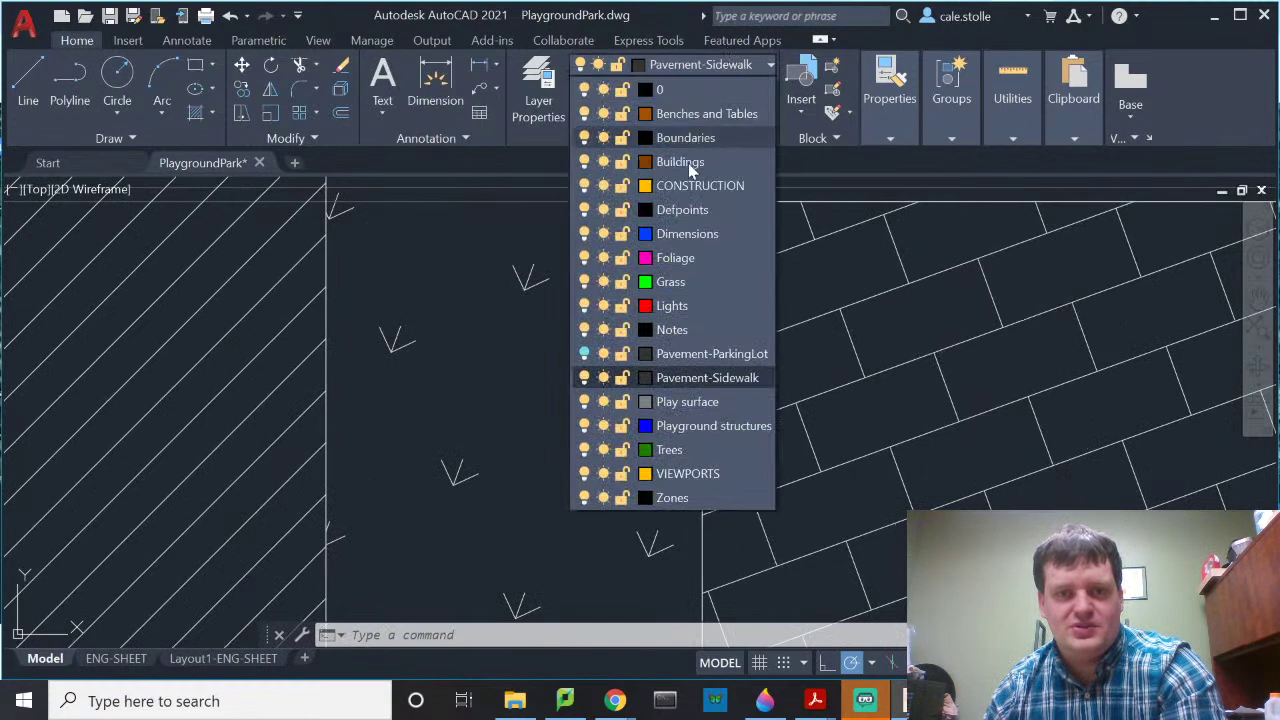
Step: Make CONSTRUCTION current and draw a vertical line down the grass–brick boundary
click(688, 183)
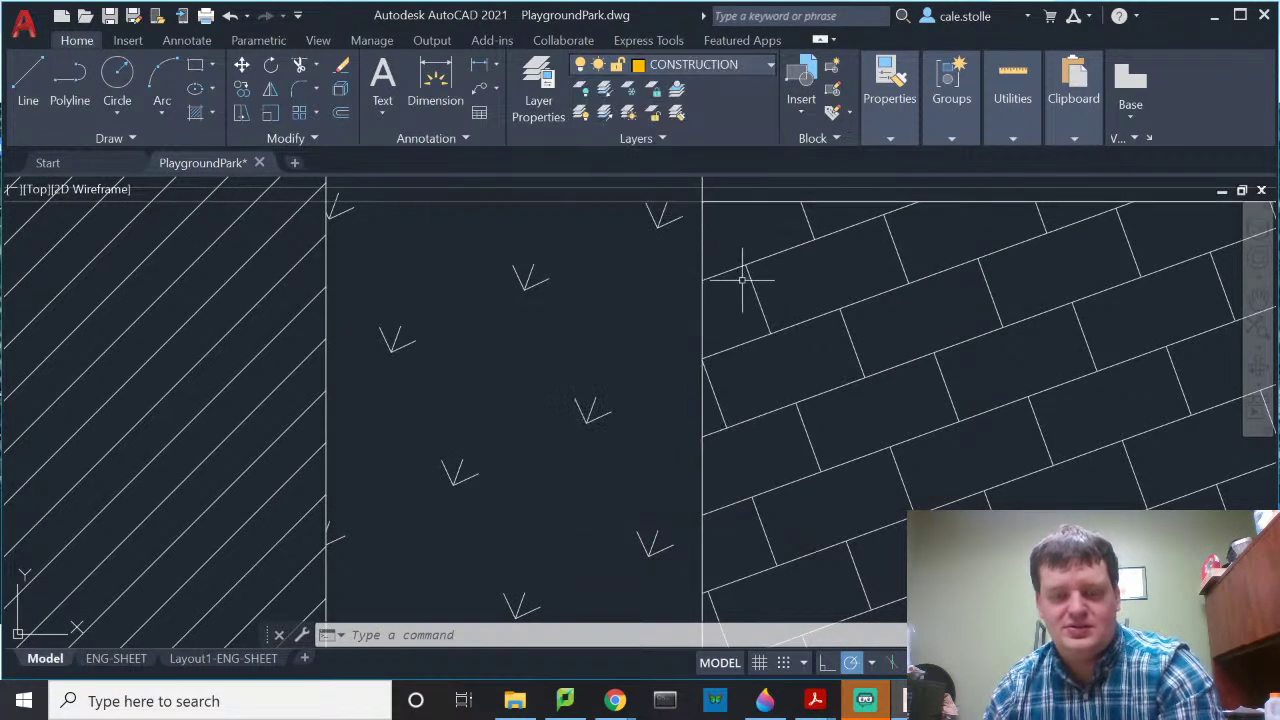
text(l)
key(Return)
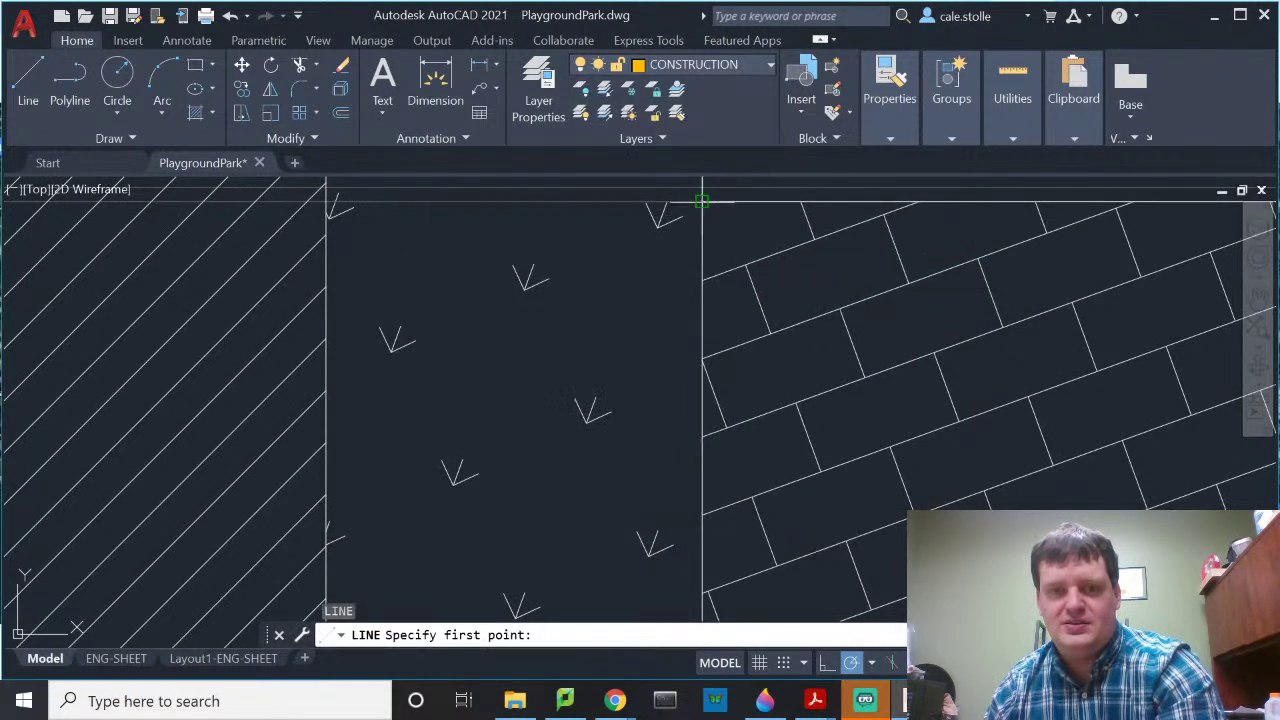
click(702, 200)
click(702, 318)
key(Return)
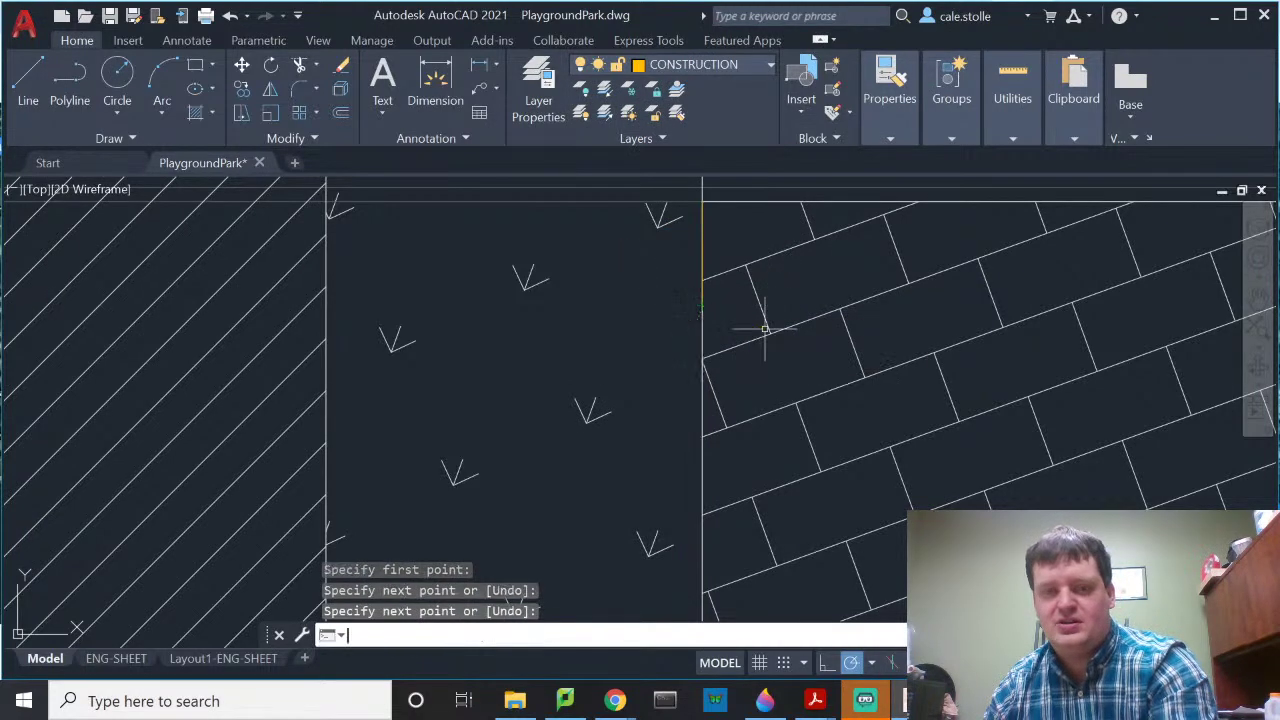
scroll(770, 330, down, 3)
middle_drag(774, 343, 628, 200)
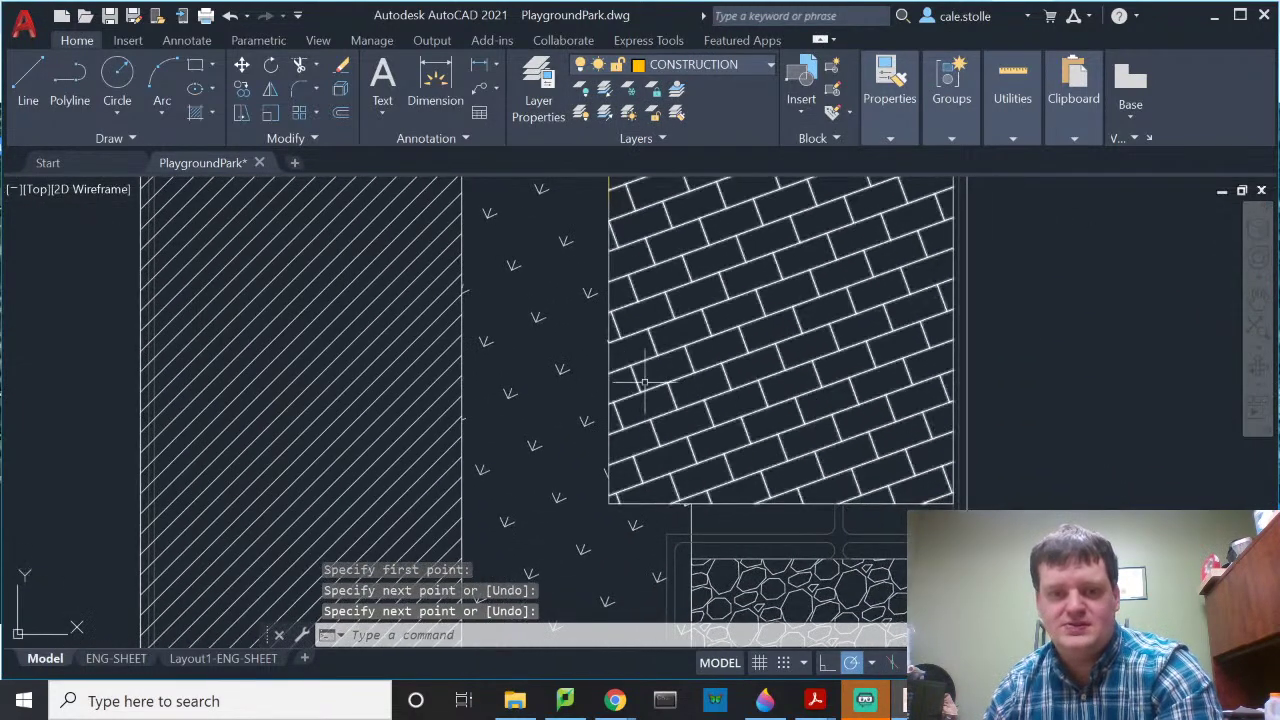
mouse_move(640, 383)
middle_down()
mouse_move(697, 337)
mouse_move(674, 457)
middle_up()
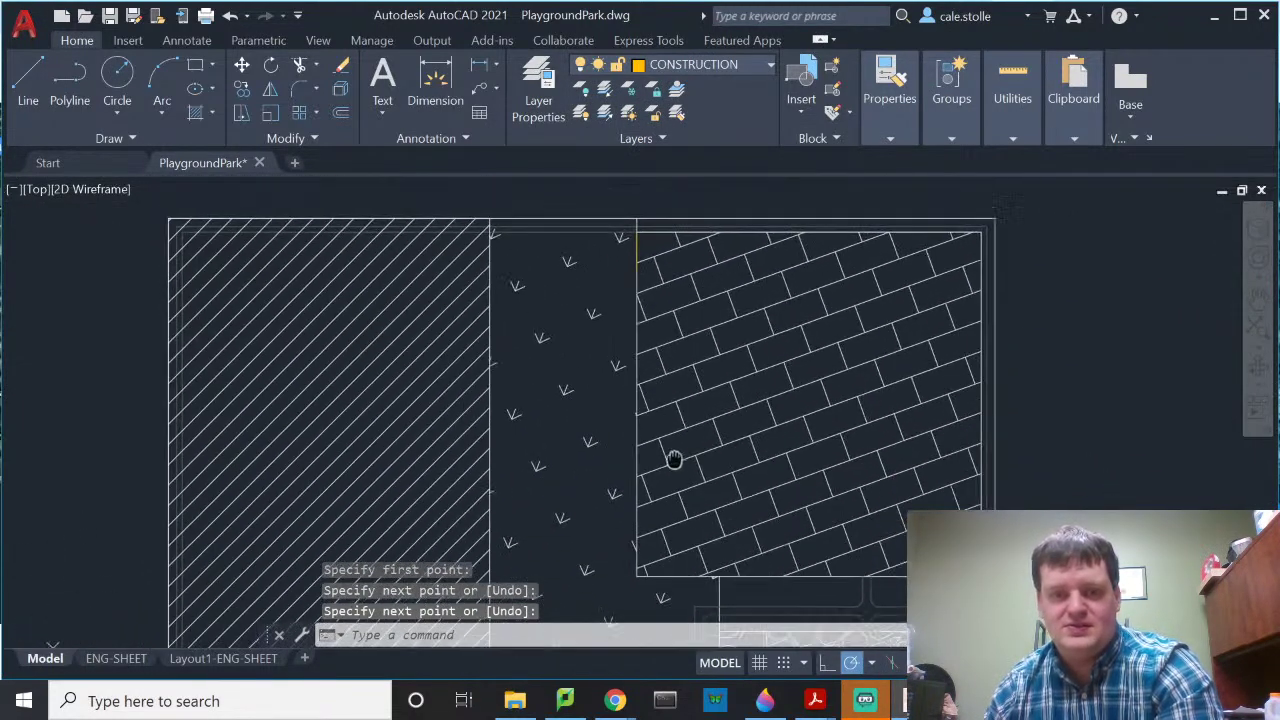
click(750, 65)
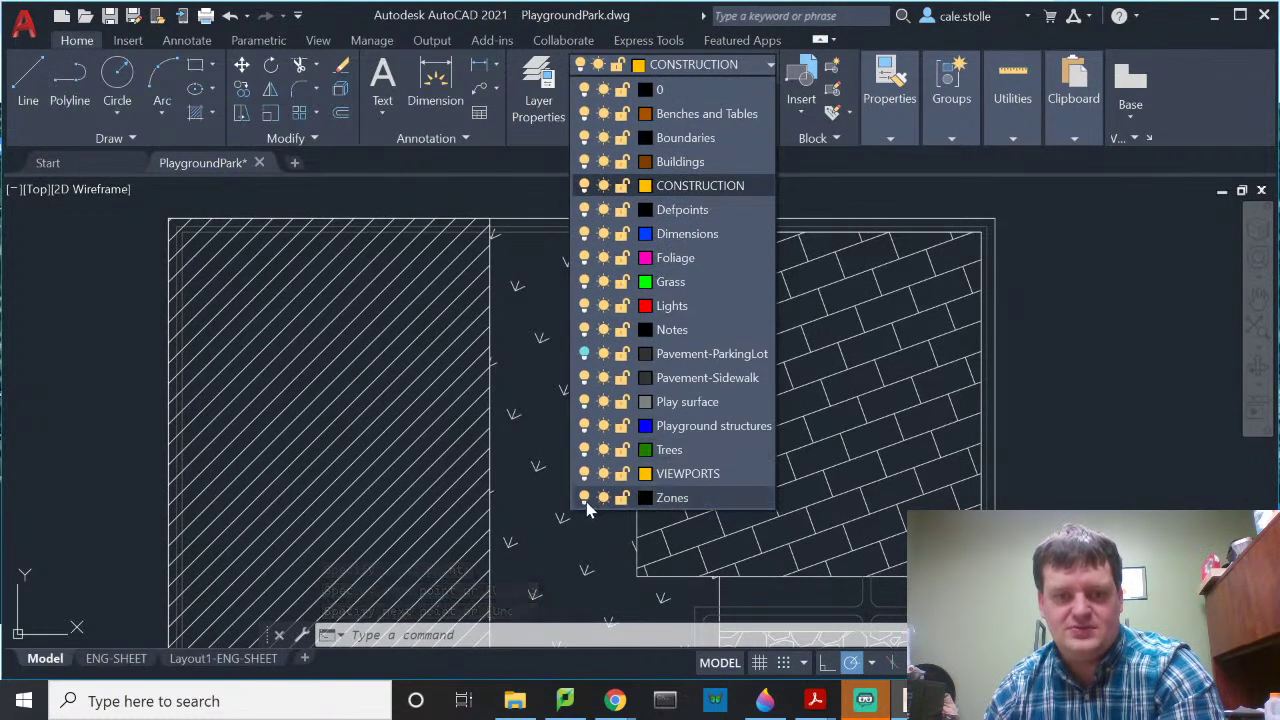
click(584, 497)
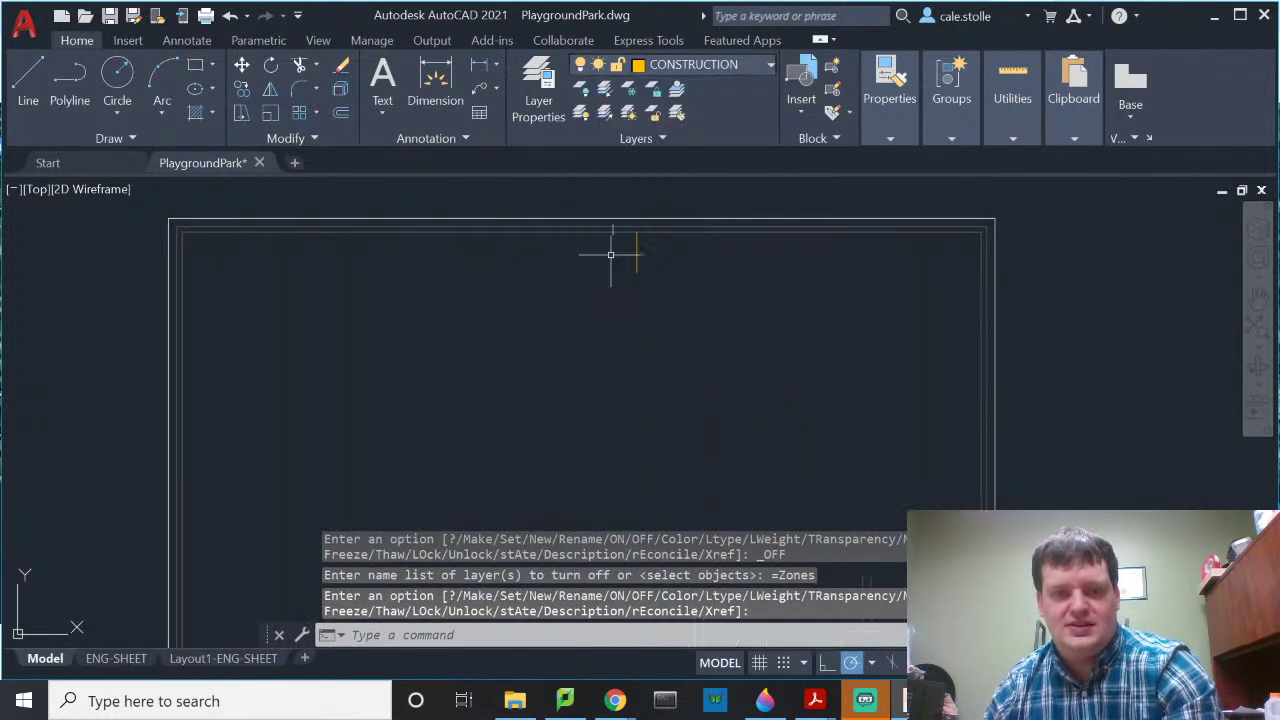
scroll(734, 270, up, 3)
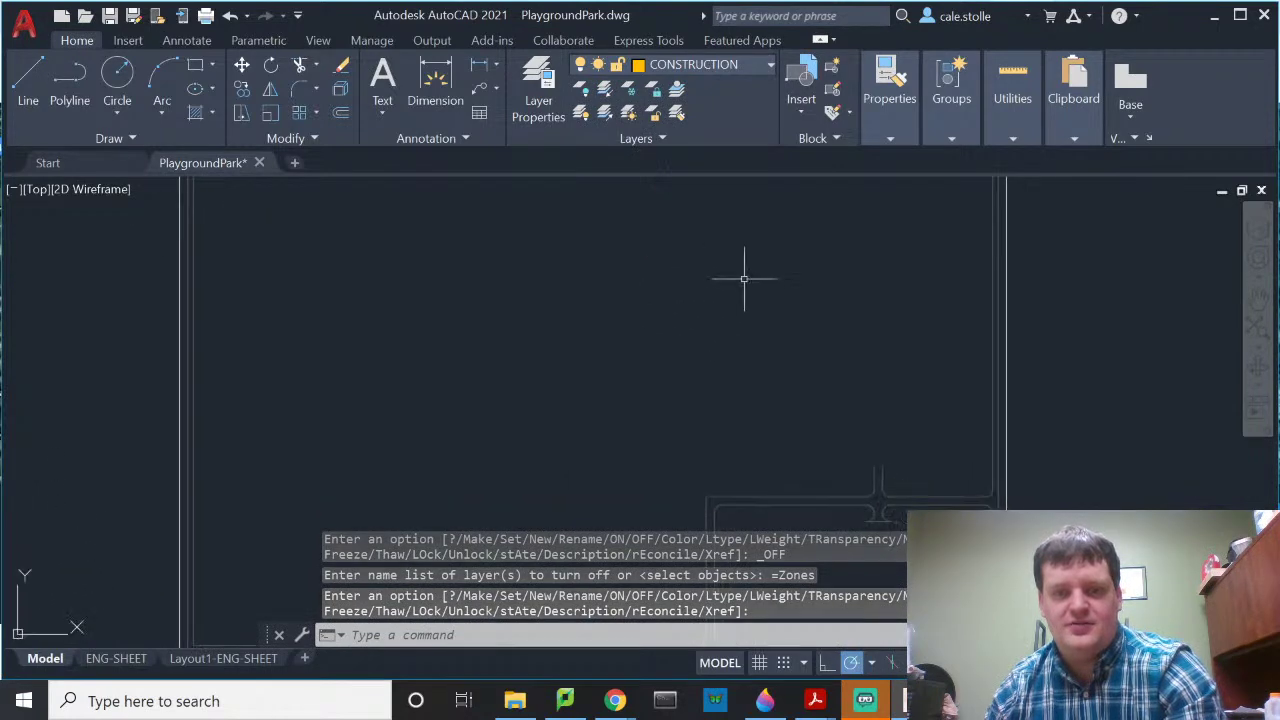
scroll(797, 313, down, 3)
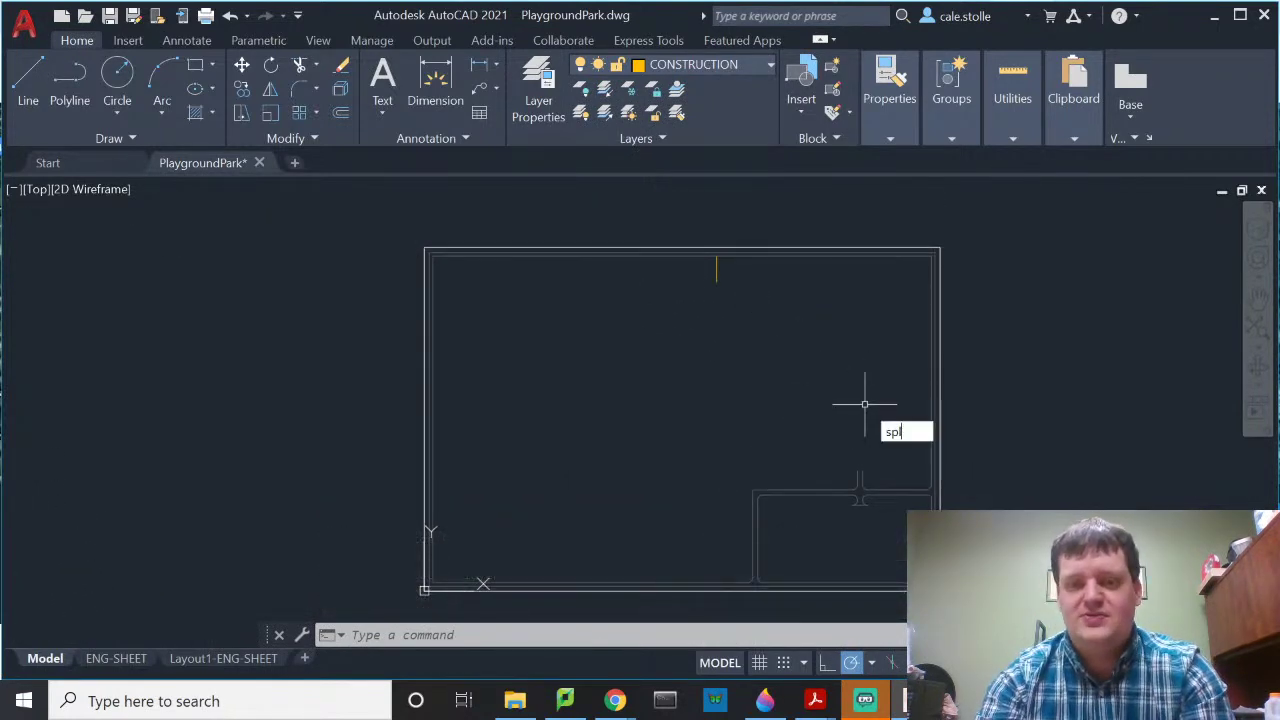
key(Return)
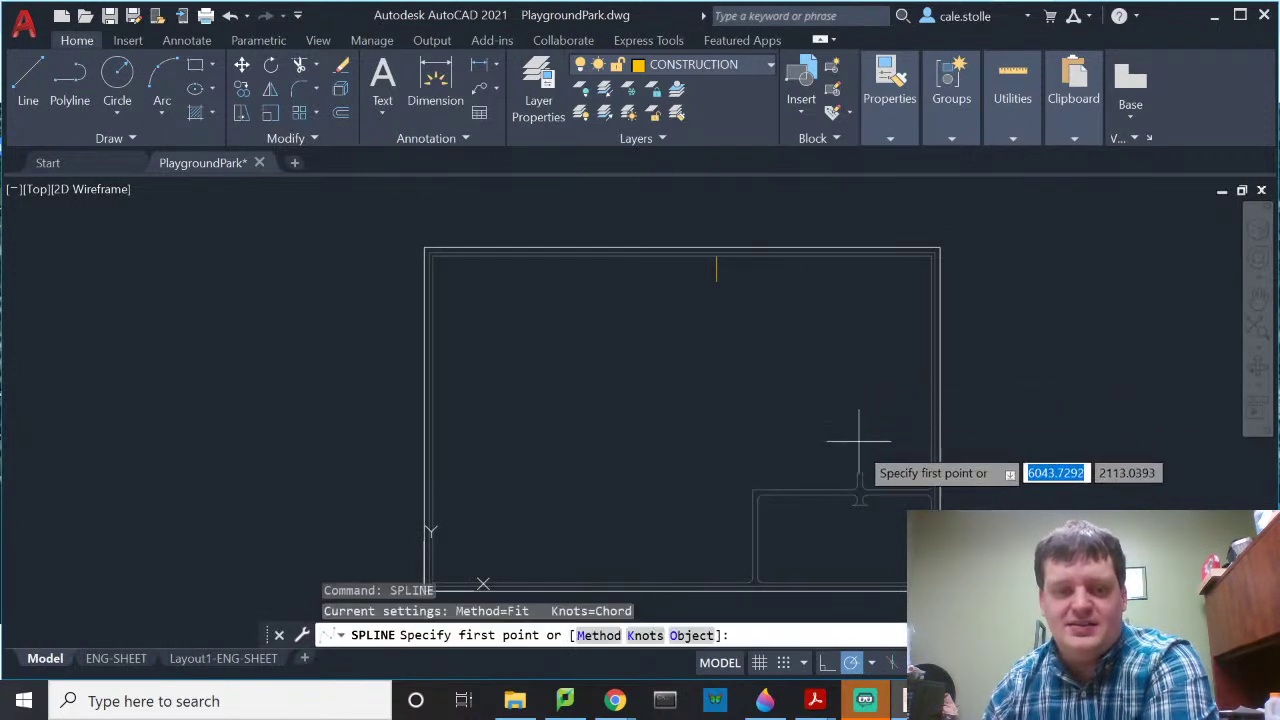
scroll(857, 470, up, 3)
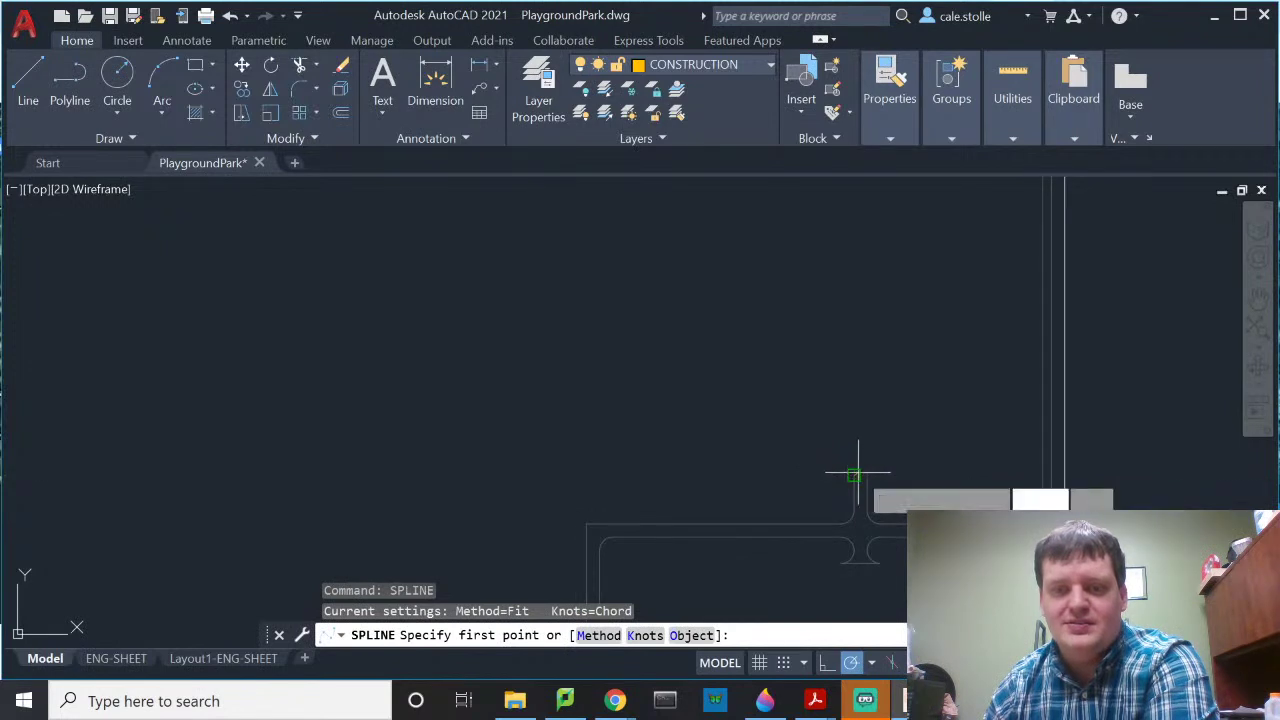
click(860, 473)
scroll(805, 350, down, 3)
middle_drag(805, 350, 823, 374)
click(826, 372)
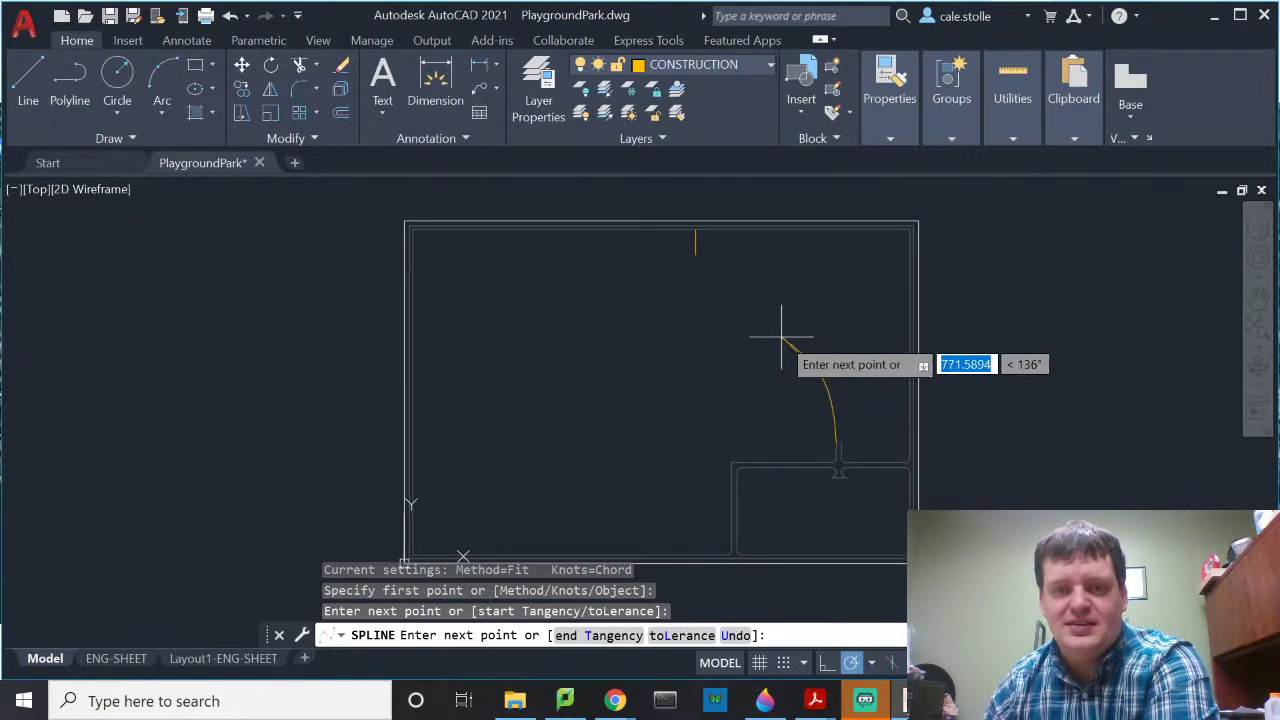
click(801, 331)
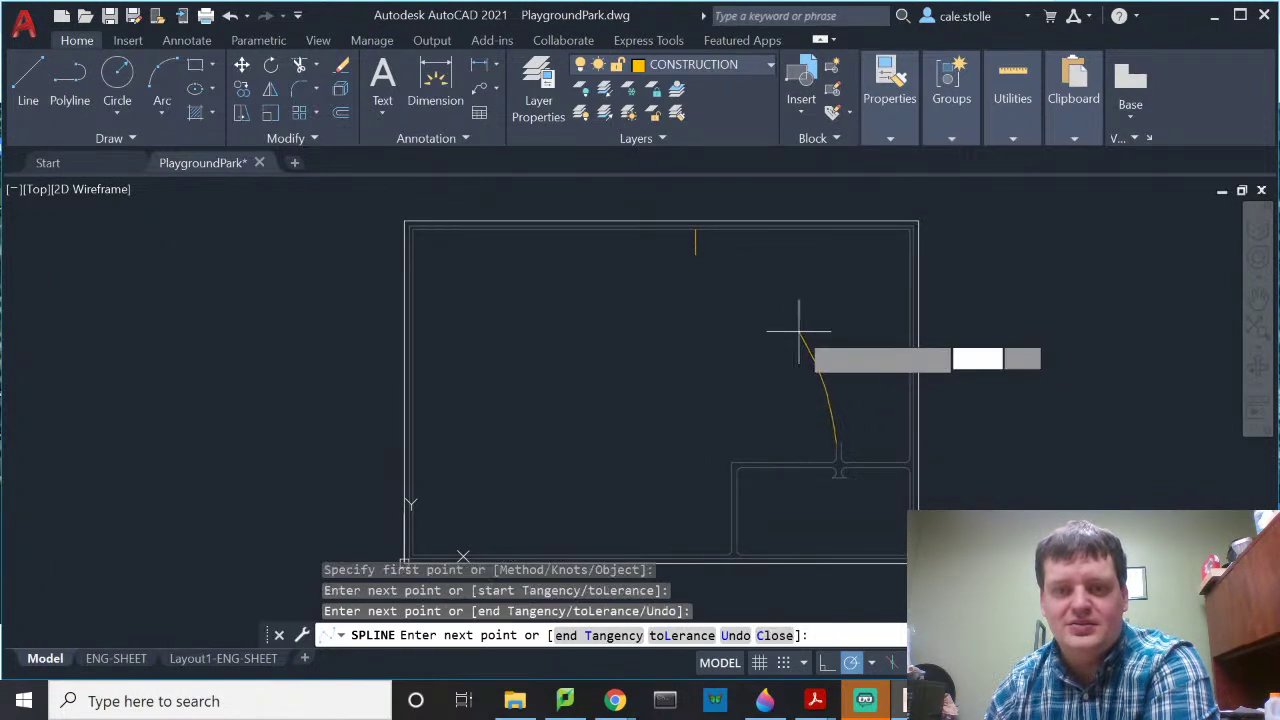
click(772, 266)
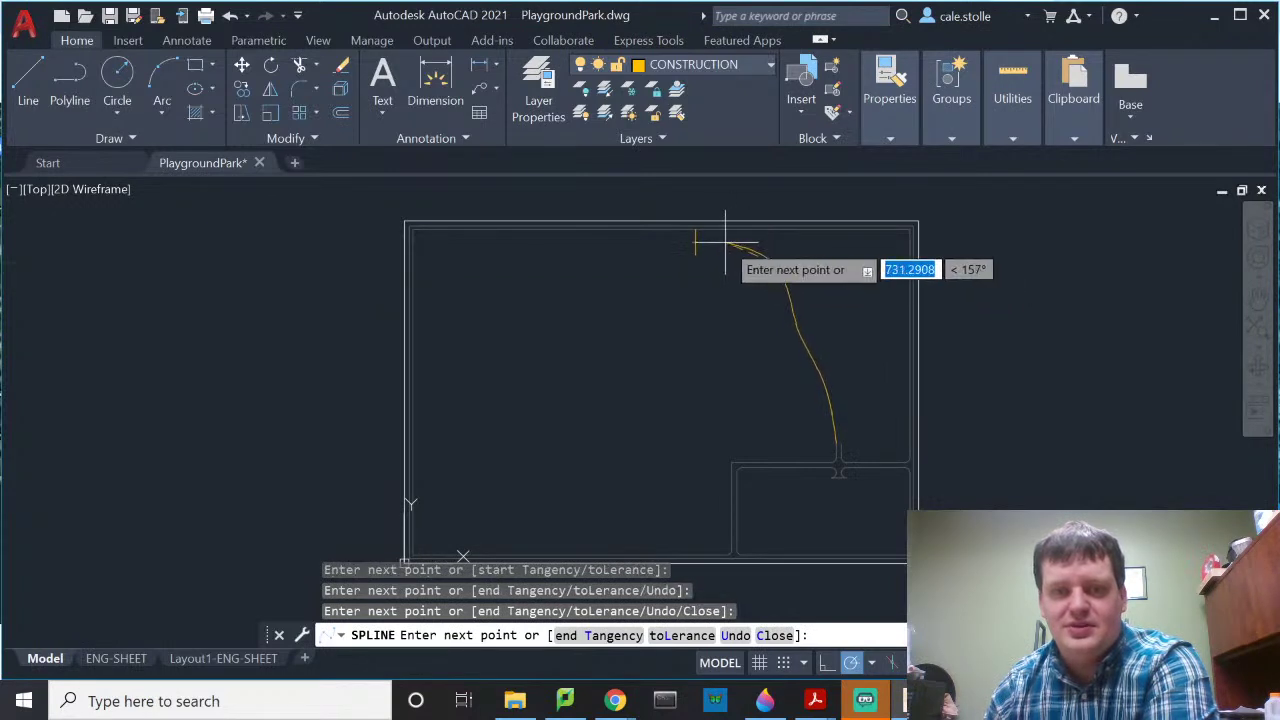
scroll(725, 242, up, 5)
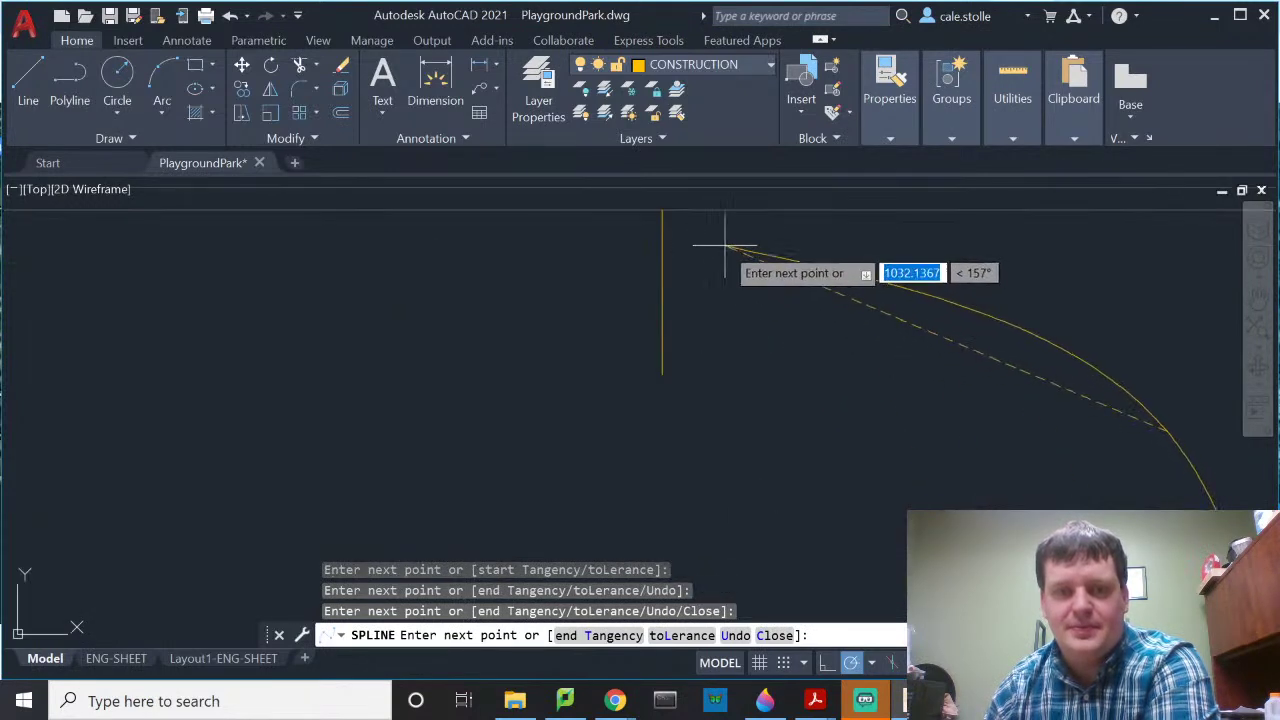
click(663, 209)
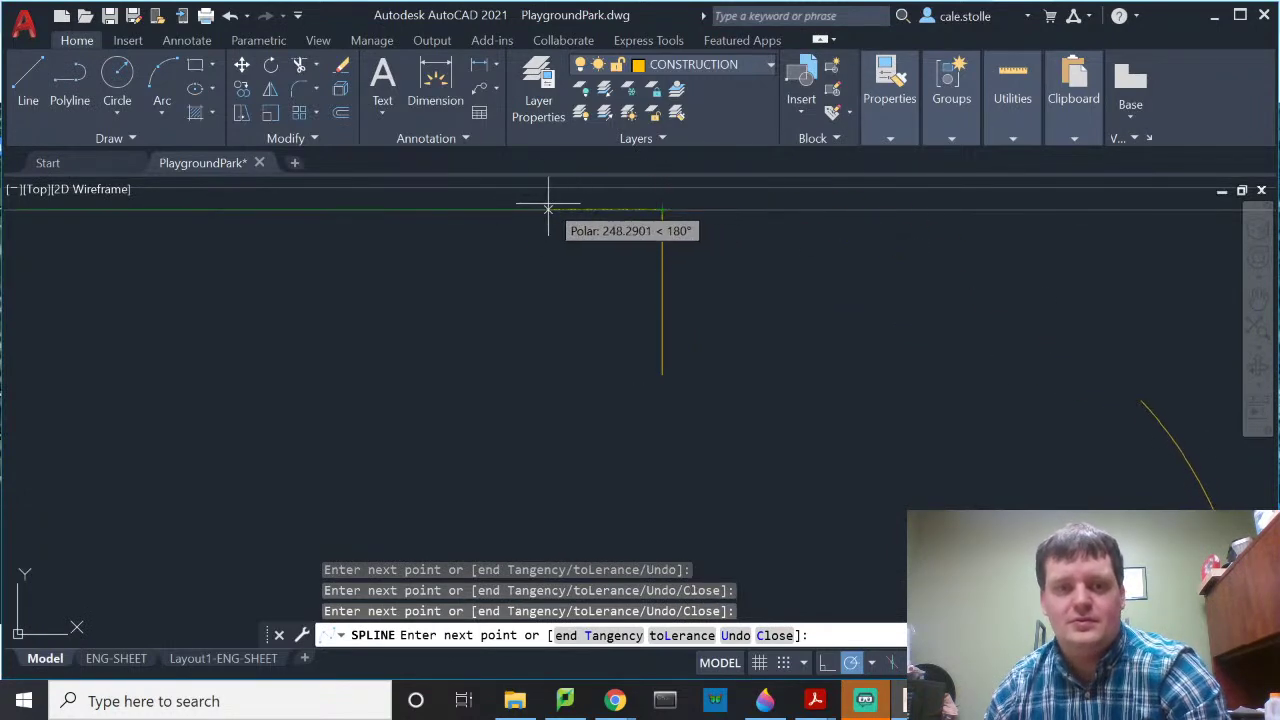
key(Escape)
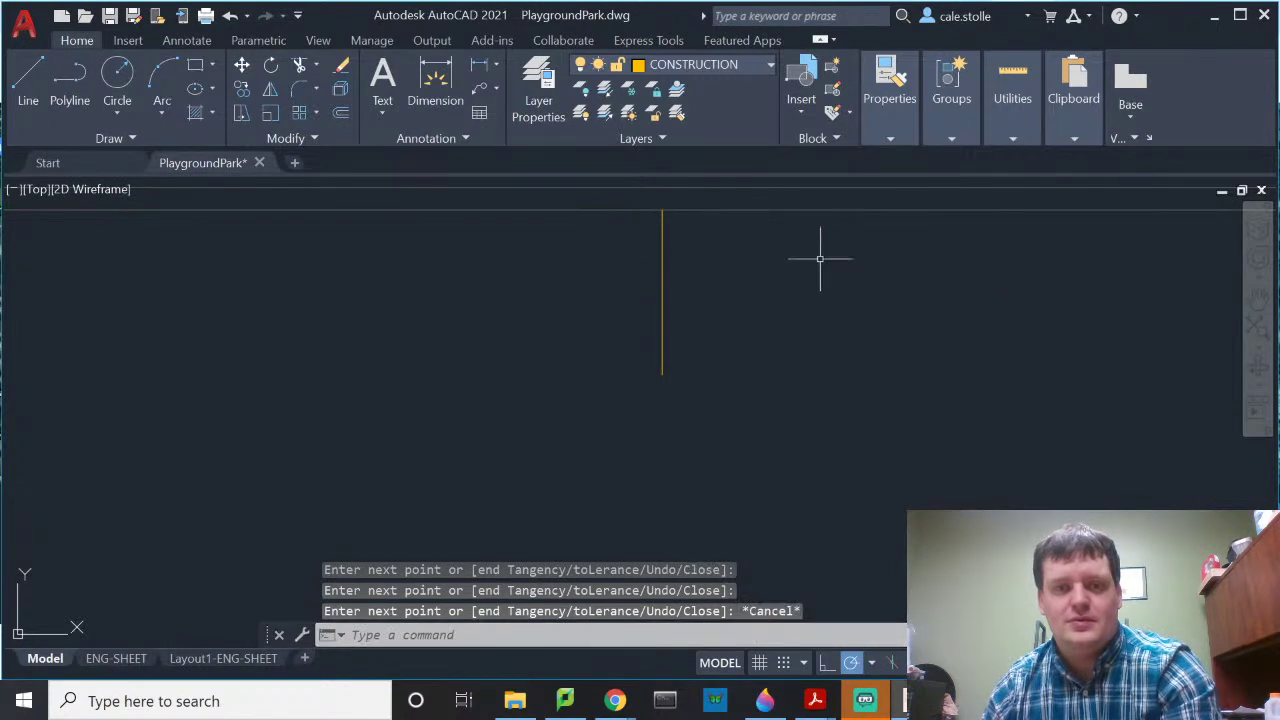
scroll(799, 289, down, 5)
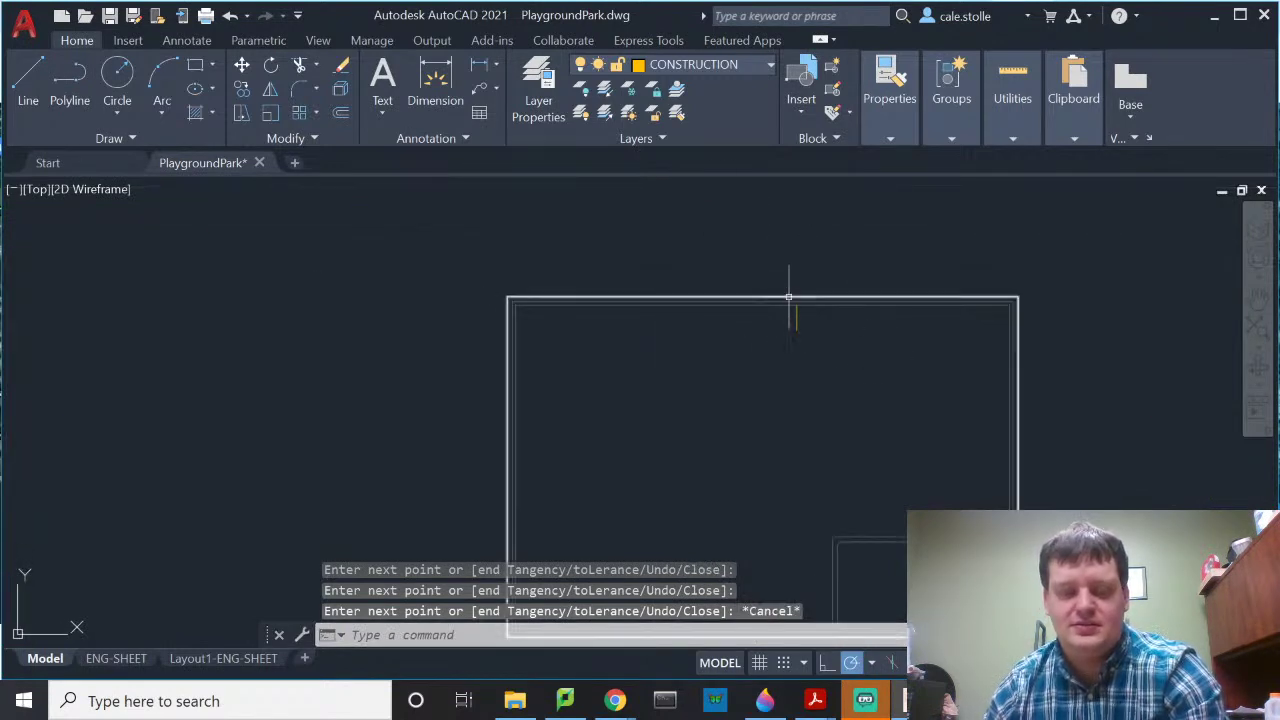
text(spline)
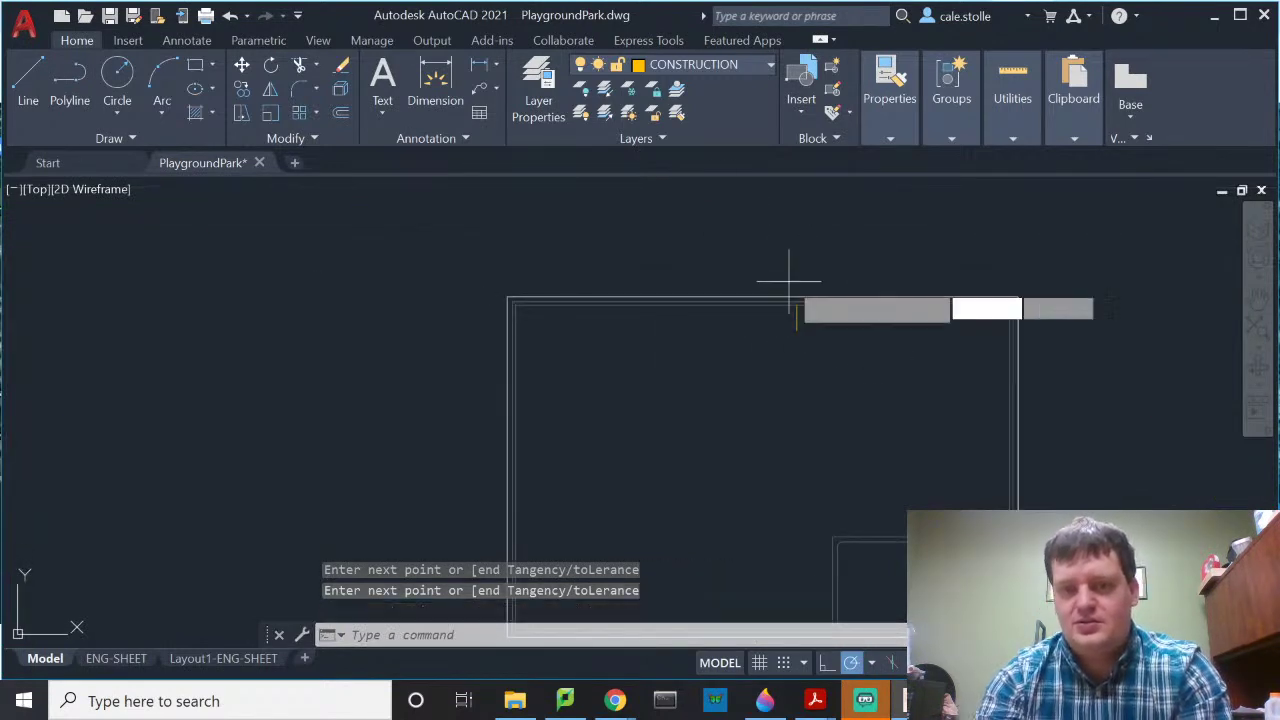
Step: Draw a spline through fit points from the notch up to the vertical line's top endpoint
key(Return)
scroll(955, 505, up, 2)
scroll(930, 505, down, 3)
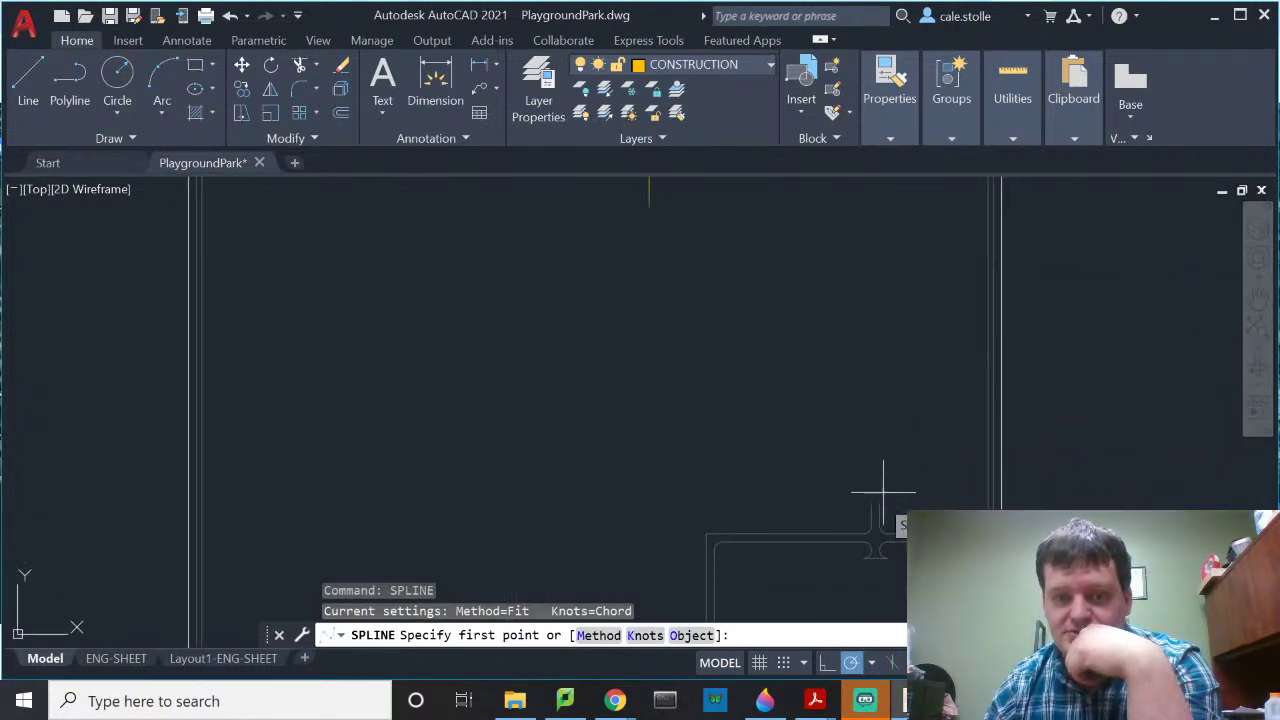
click(871, 503)
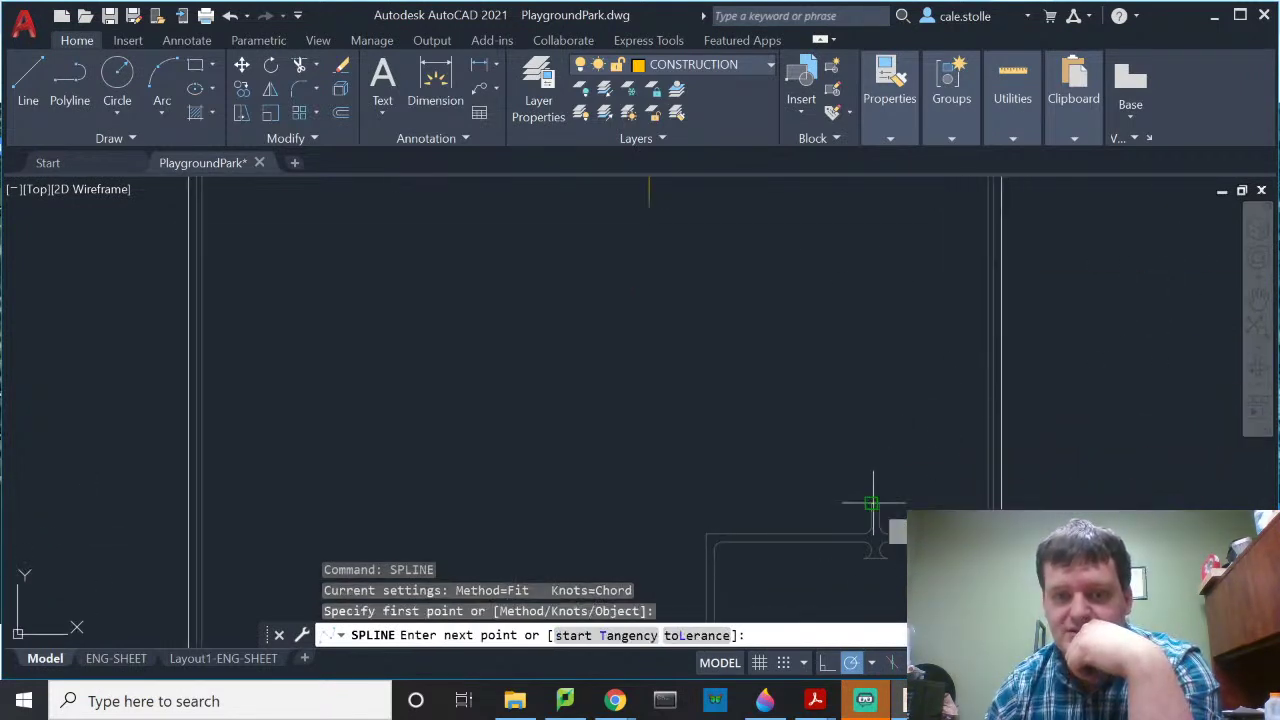
click(867, 410)
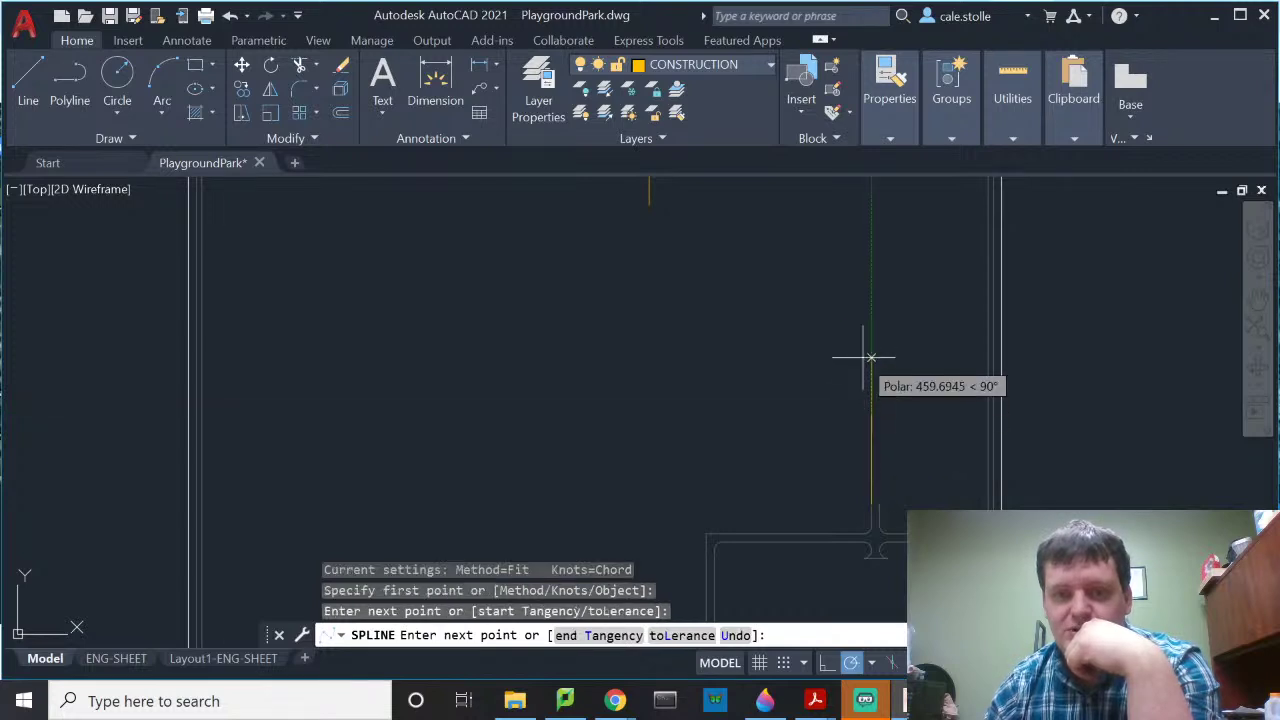
click(838, 316)
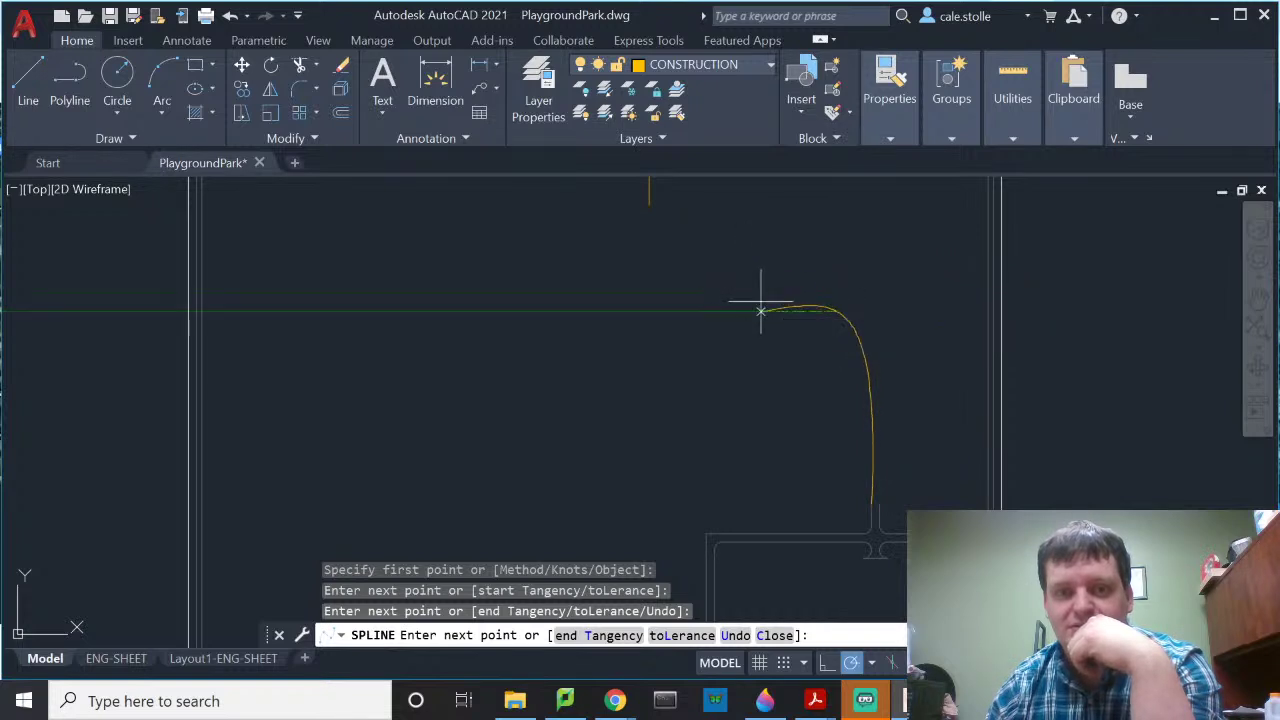
click(825, 240)
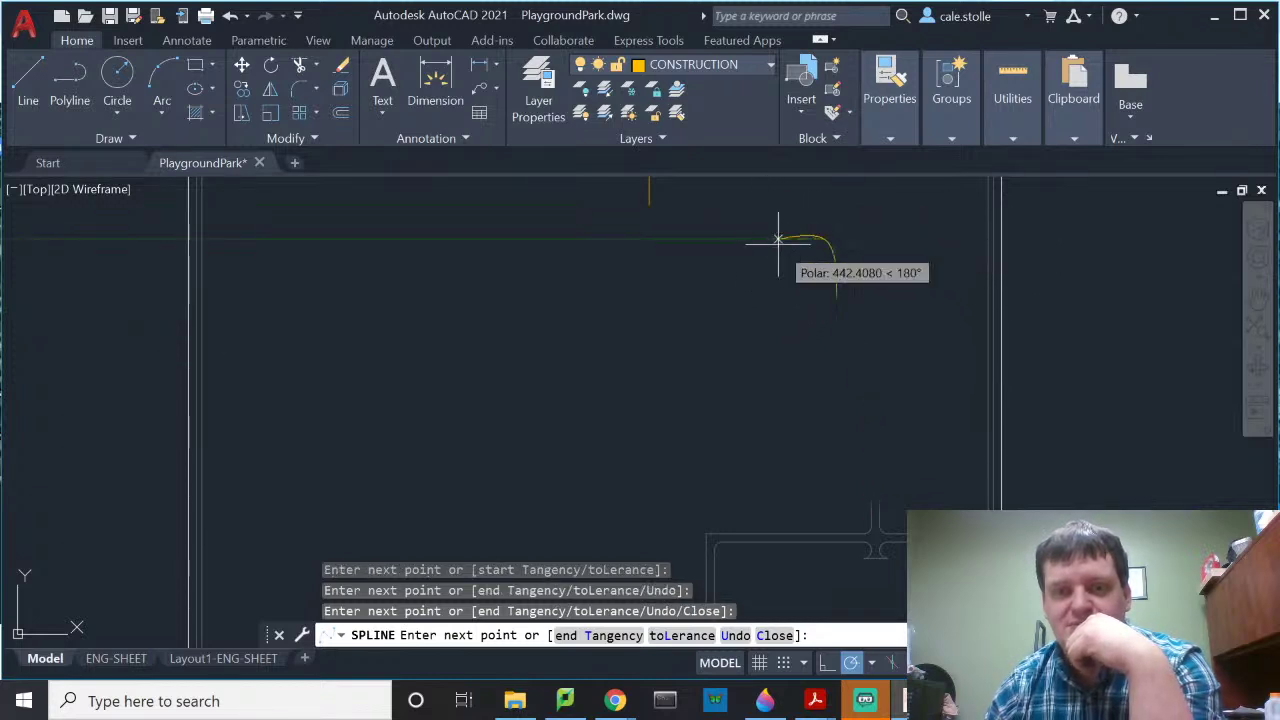
scroll(778, 250, up, 5)
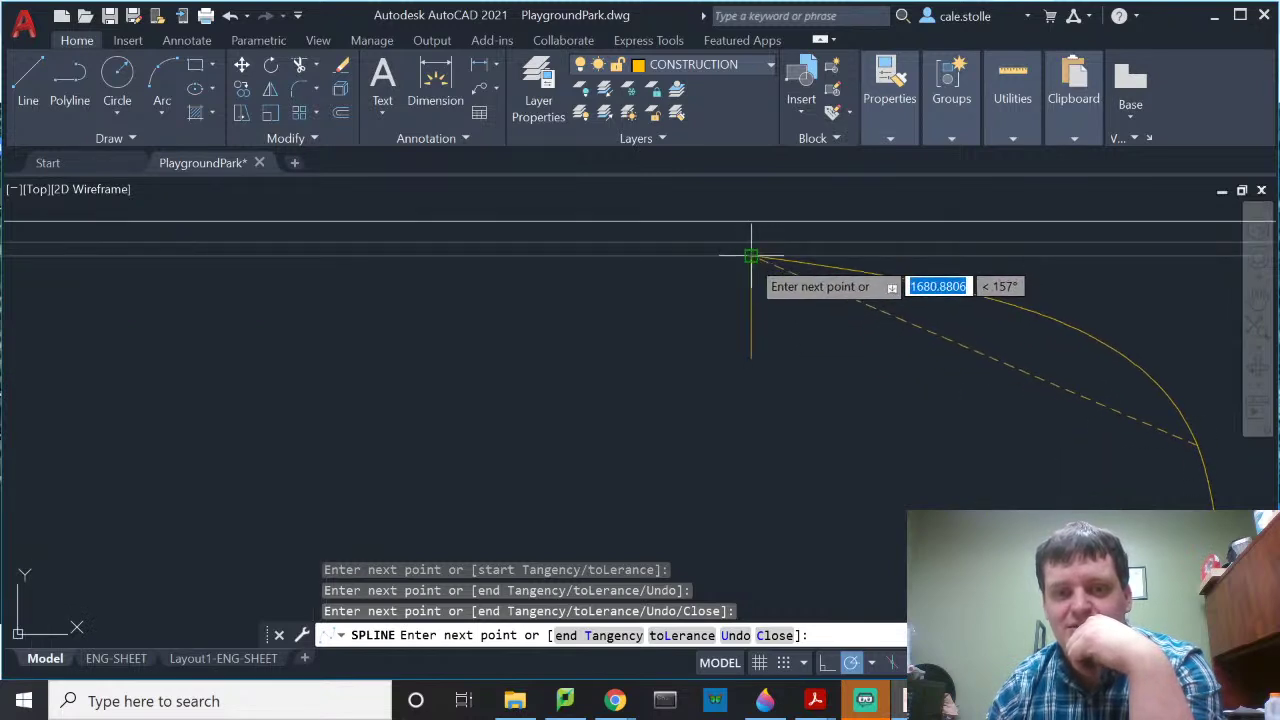
click(752, 258)
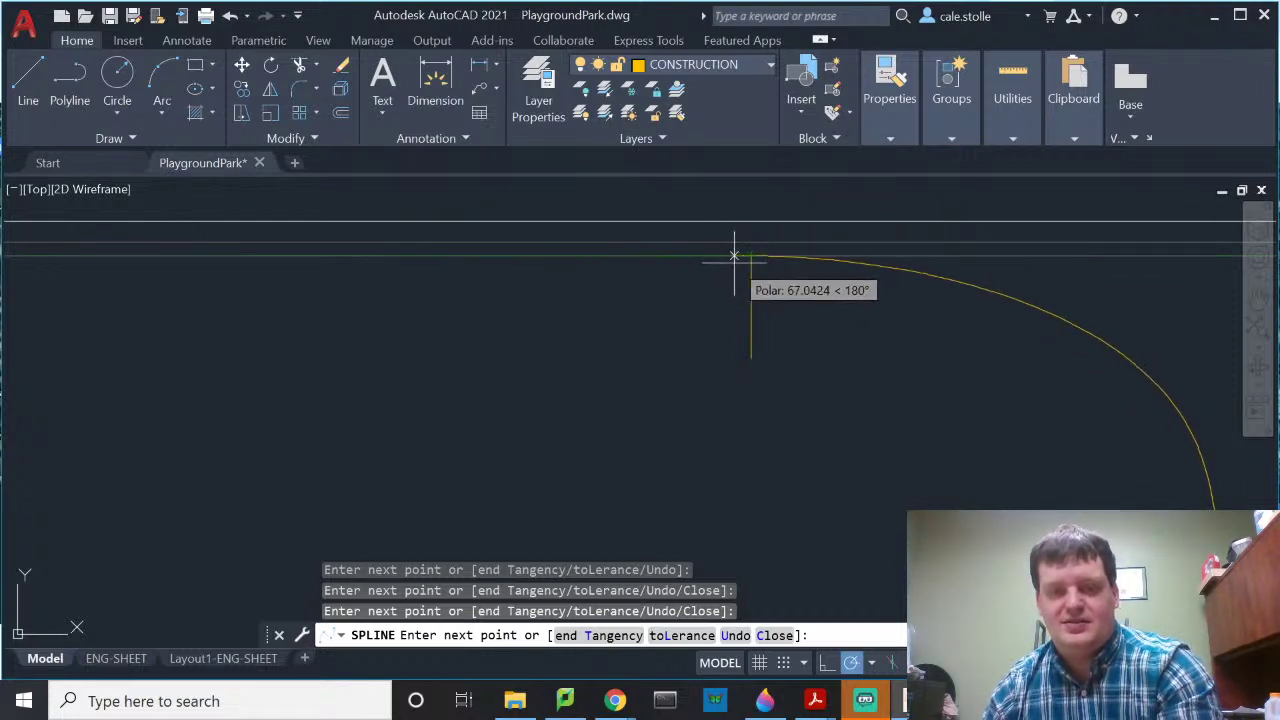
key(Return)
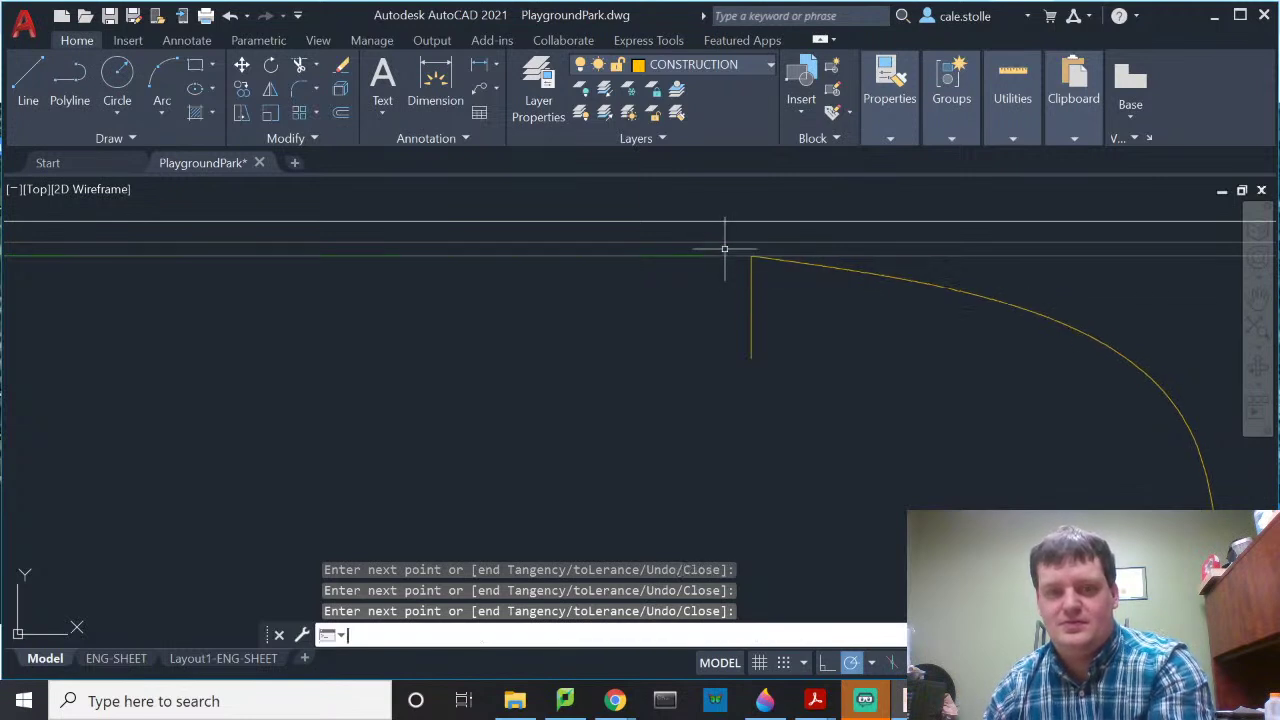
Step: Zoom out to the sheet border and select the new spline path
scroll(981, 391, down, 3)
middle_drag(994, 414, 880, 334)
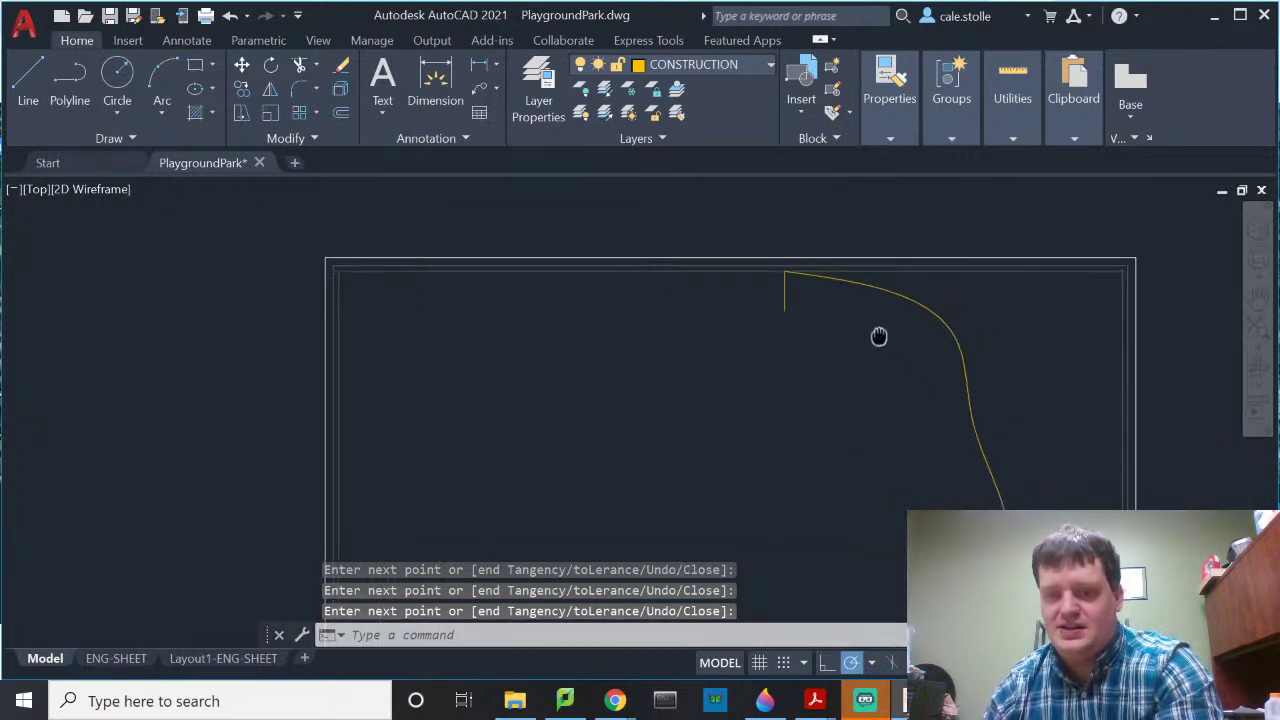
click(988, 462)
mouse_move(1044, 463)
middle_down()
mouse_move(917, 343)
mouse_move(919, 416)
middle_up()
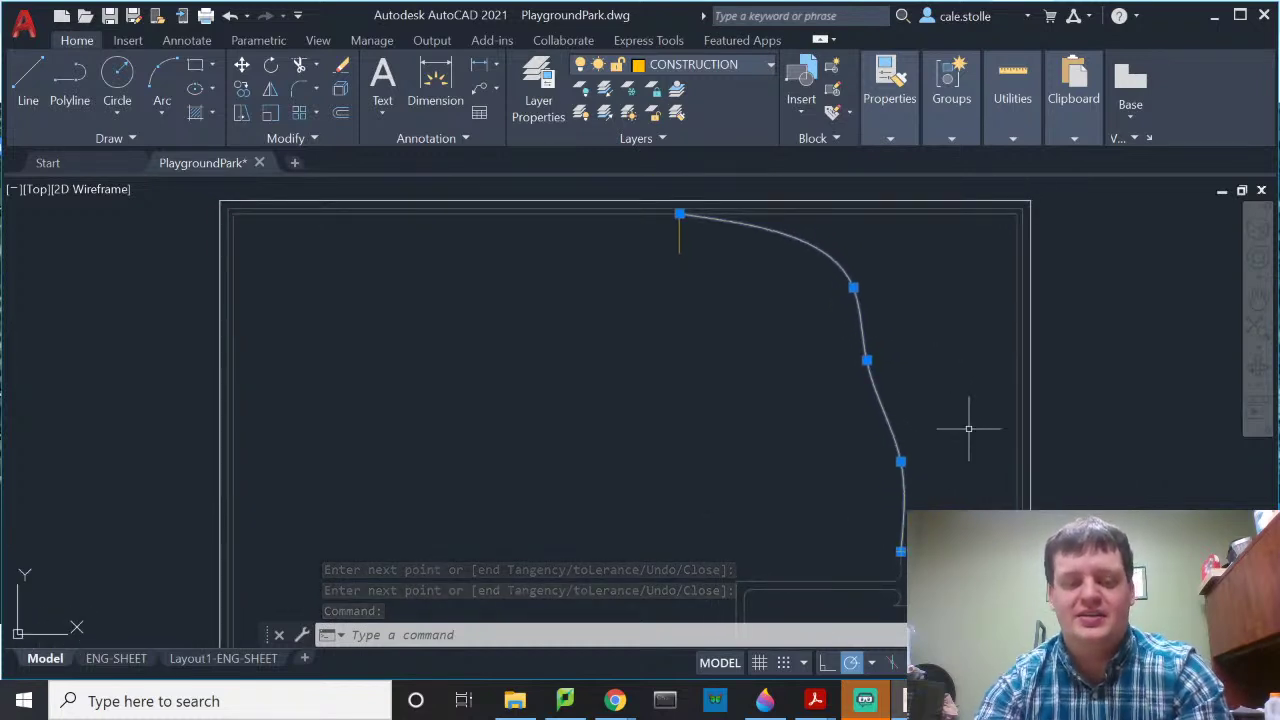
Step: Offset the spline path 72 units to the outer side
text(offs)
key(Return)
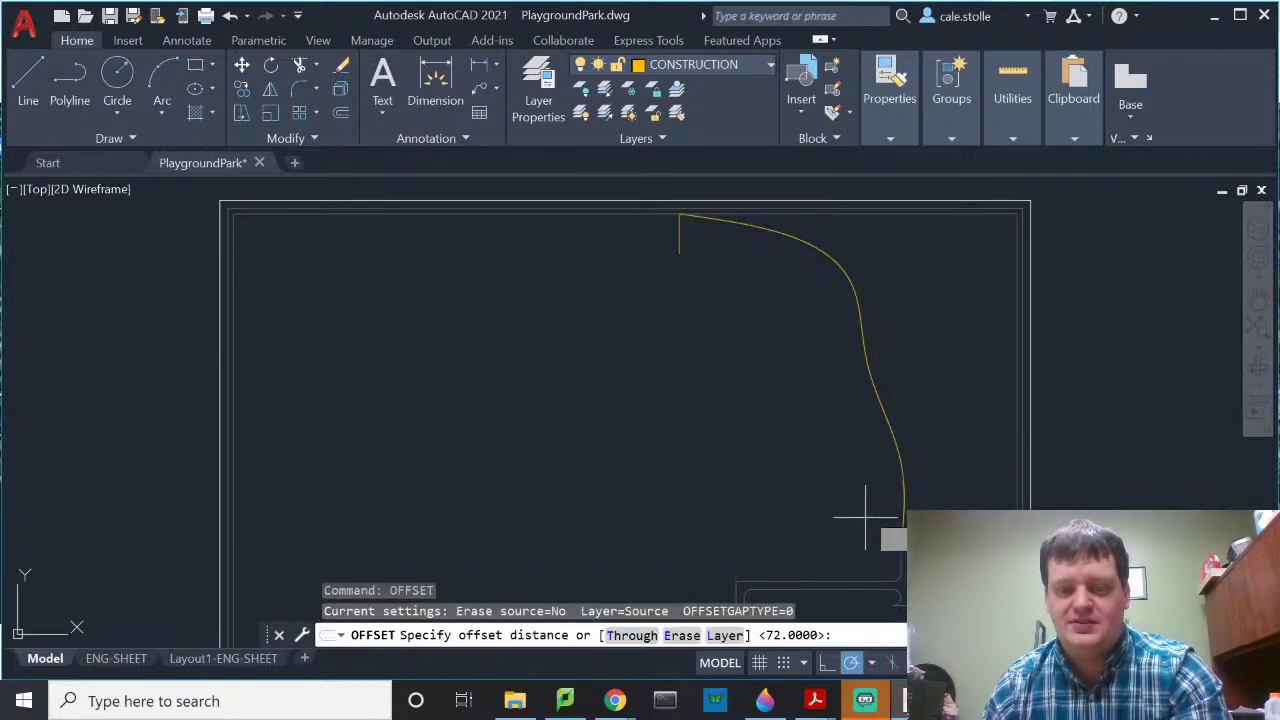
key(Return)
click(888, 434)
click(950, 438)
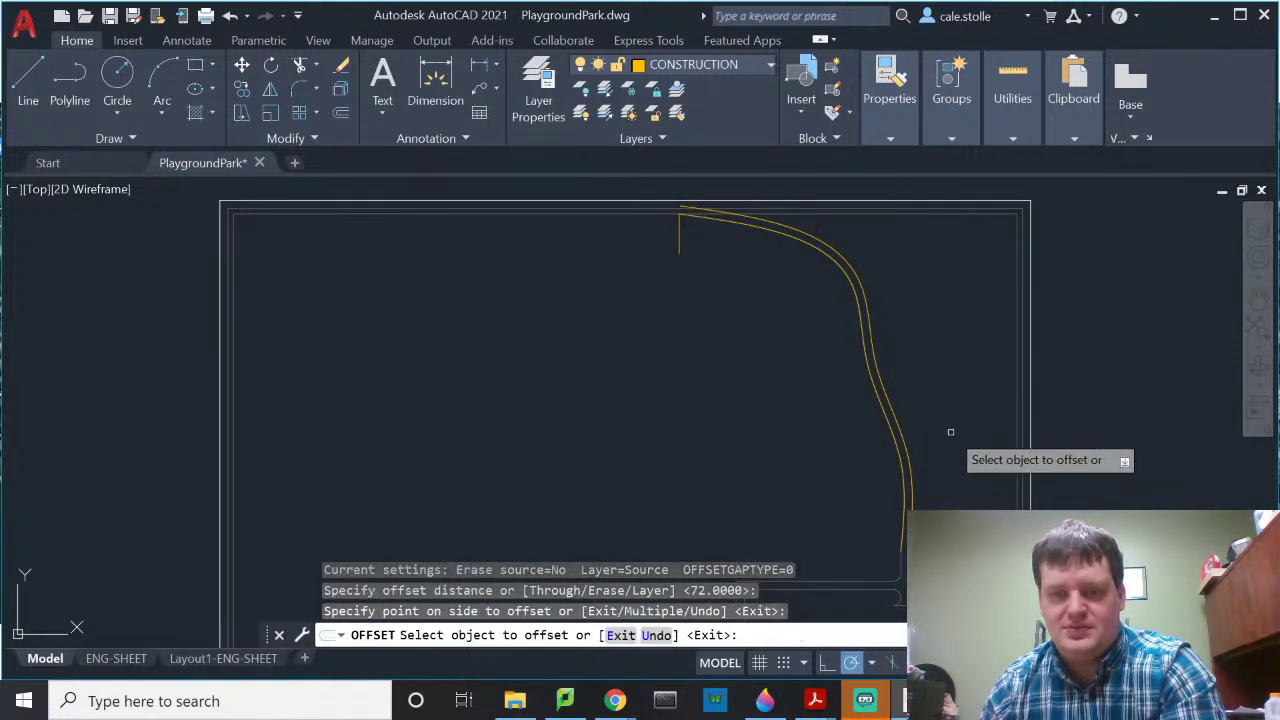
key(Escape)
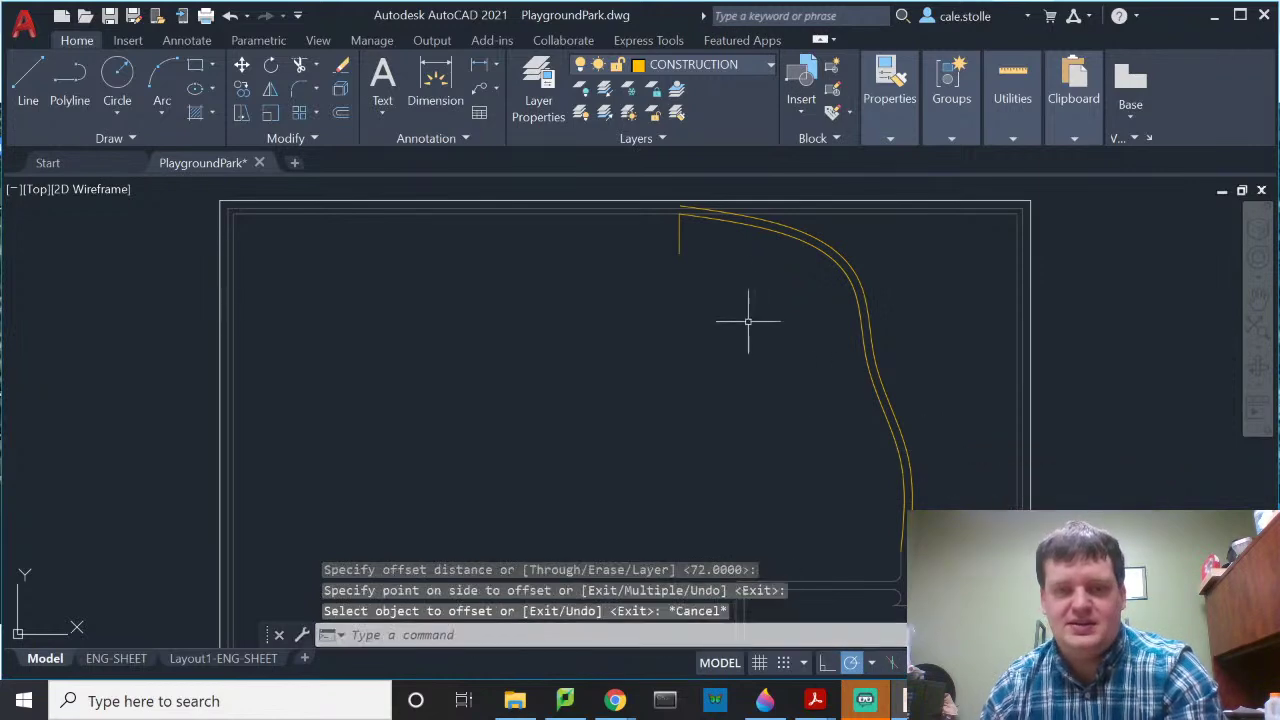
Step: Put the spline and its offset copy on the Pavement-Sidewalk layer
middle_drag(872, 391, 872, 341)
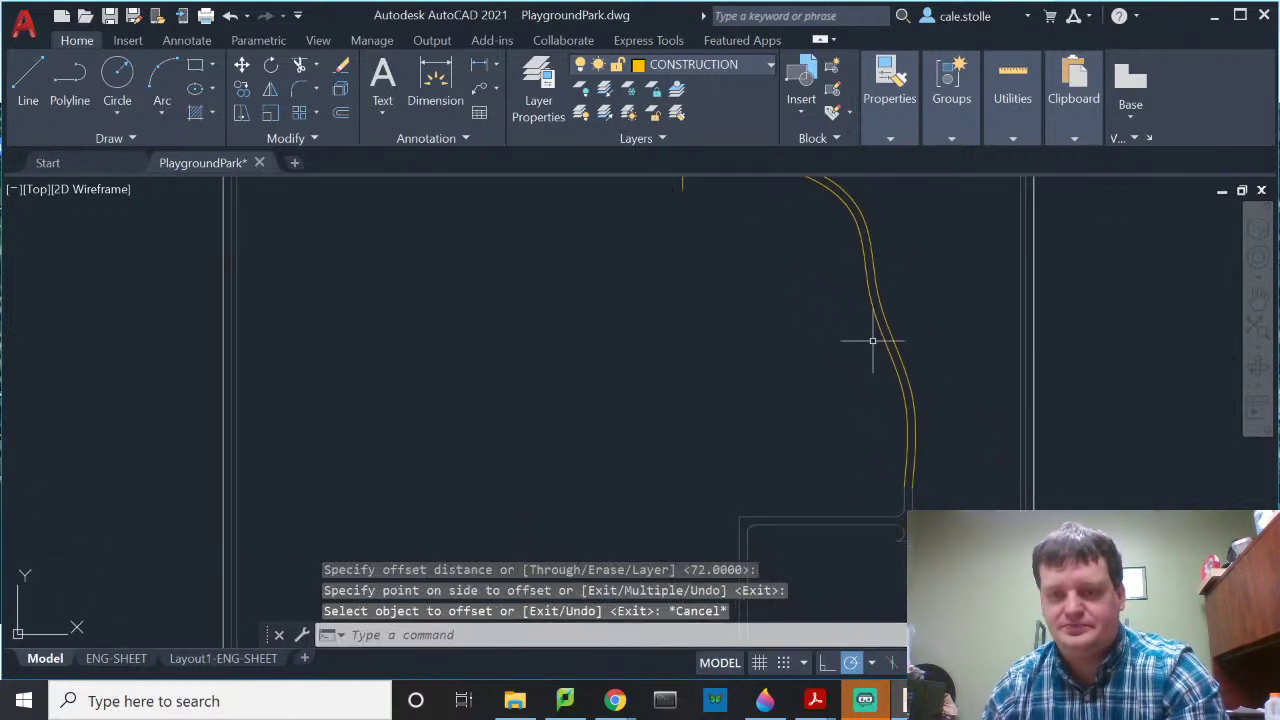
click(955, 418)
click(668, 182)
click(681, 74)
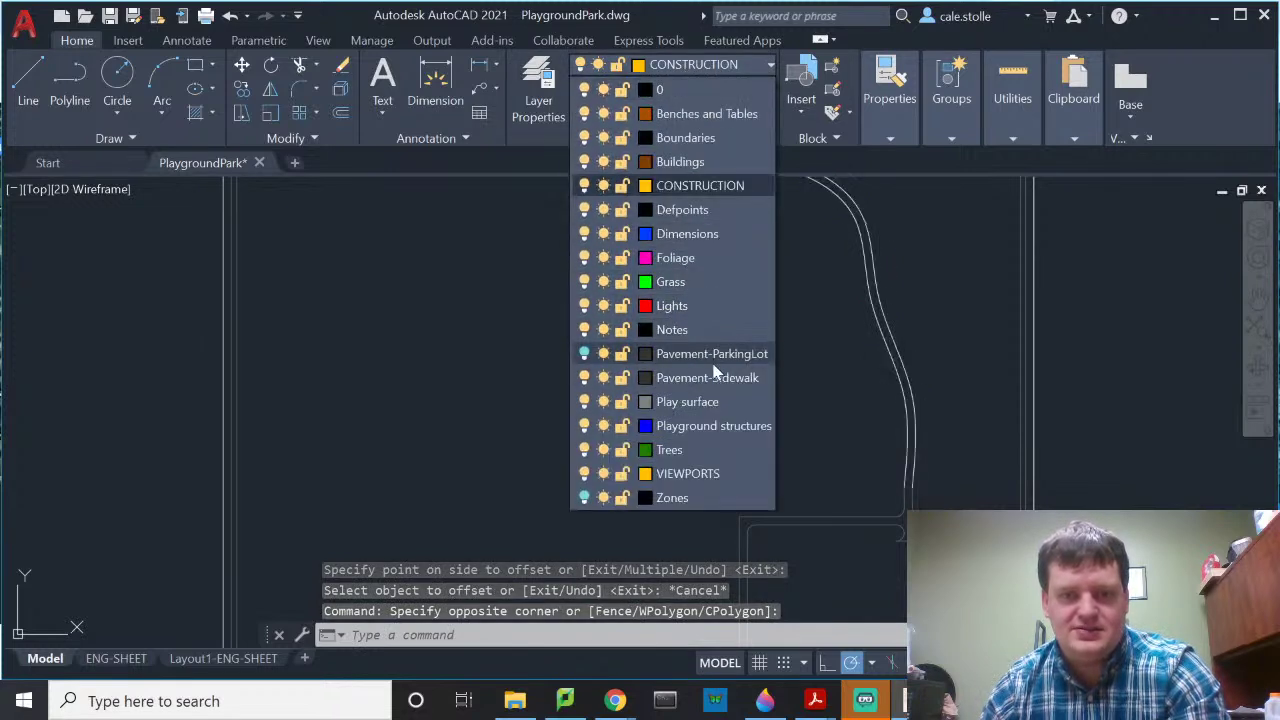
click(752, 377)
key(Escape)
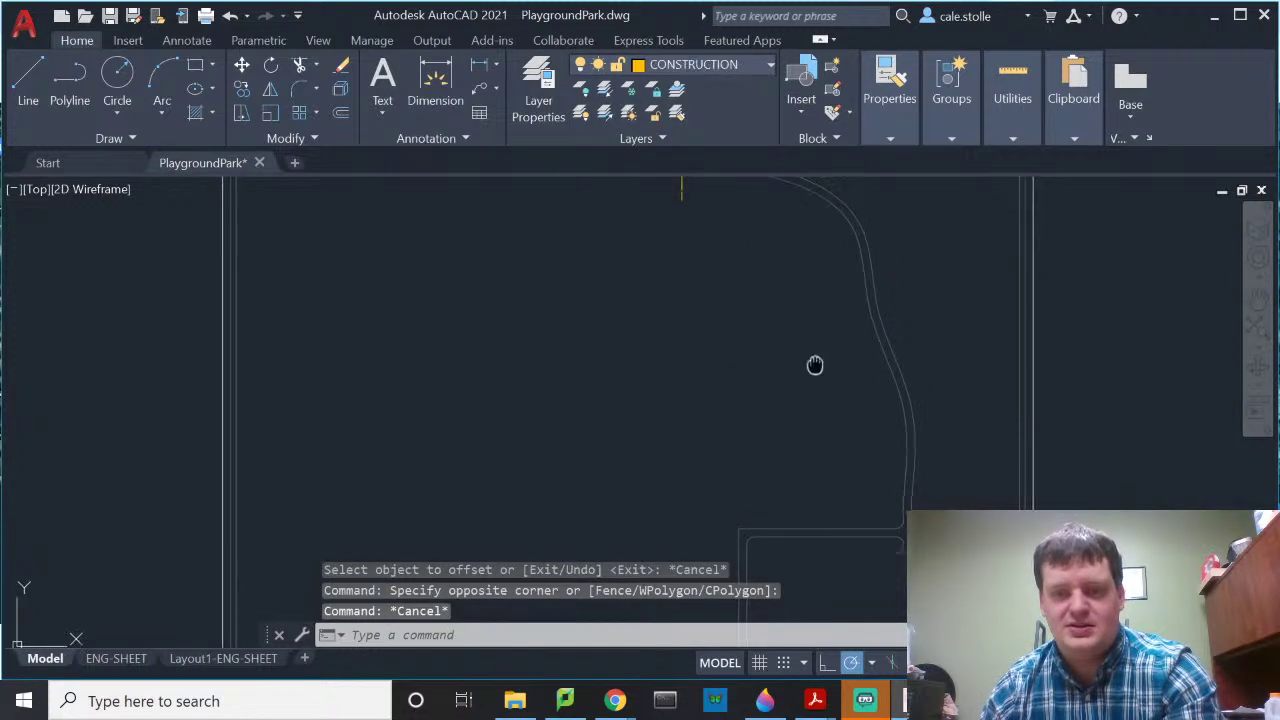
Step: Erase the orange vertical construction line
middle_drag(814, 363, 905, 483)
scroll(755, 297, up, 5)
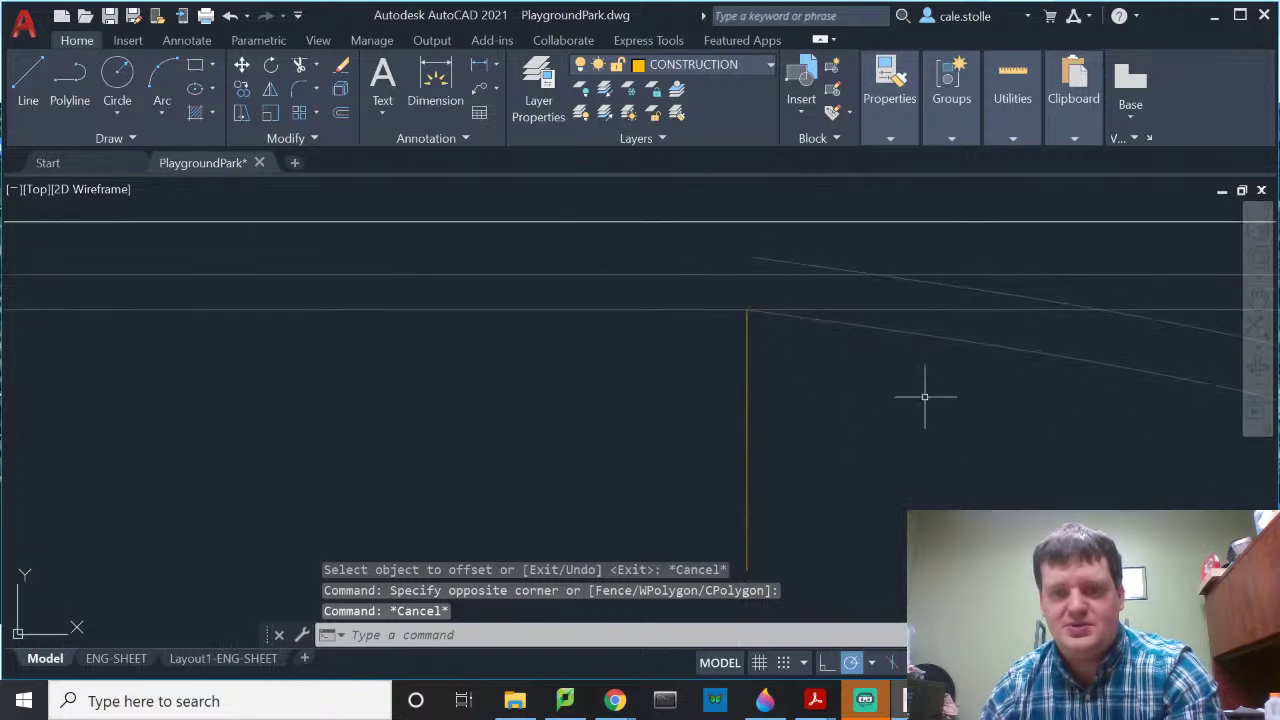
mouse_move(926, 391)
middle_down()
mouse_move(703, 369)
mouse_move(804, 297)
middle_up()
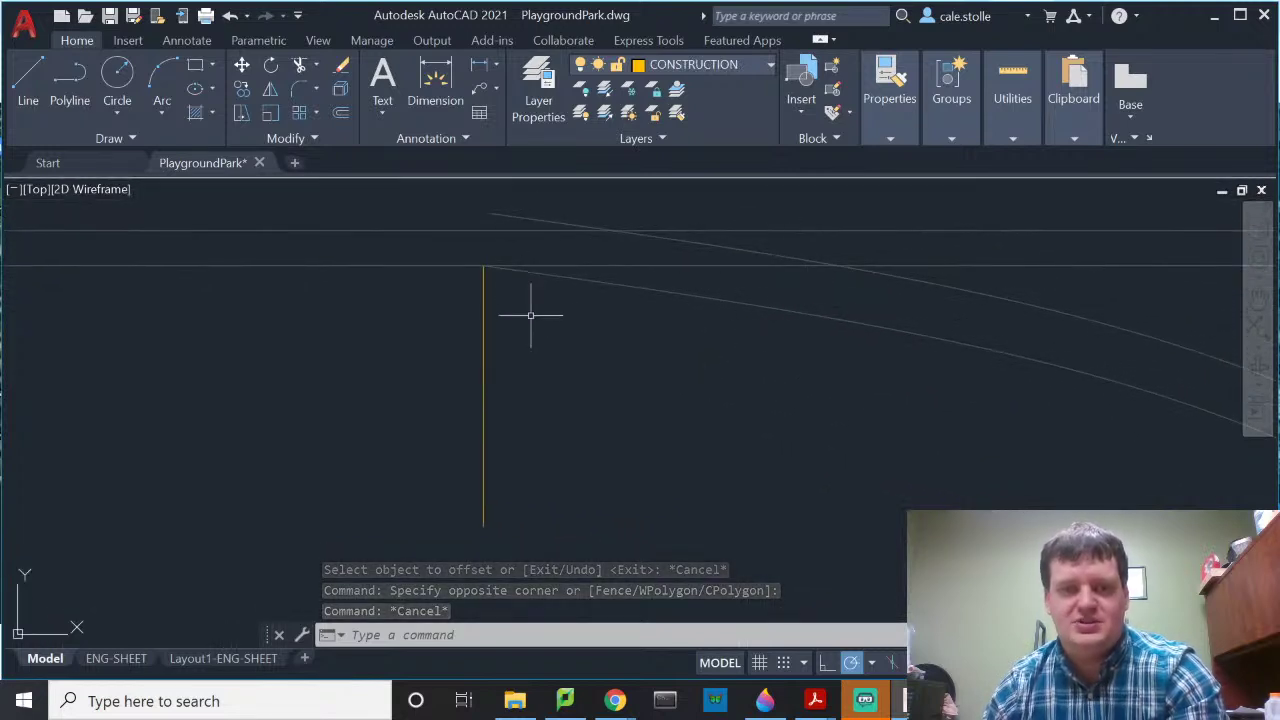
click(498, 300)
click(466, 320)
key(Delete)
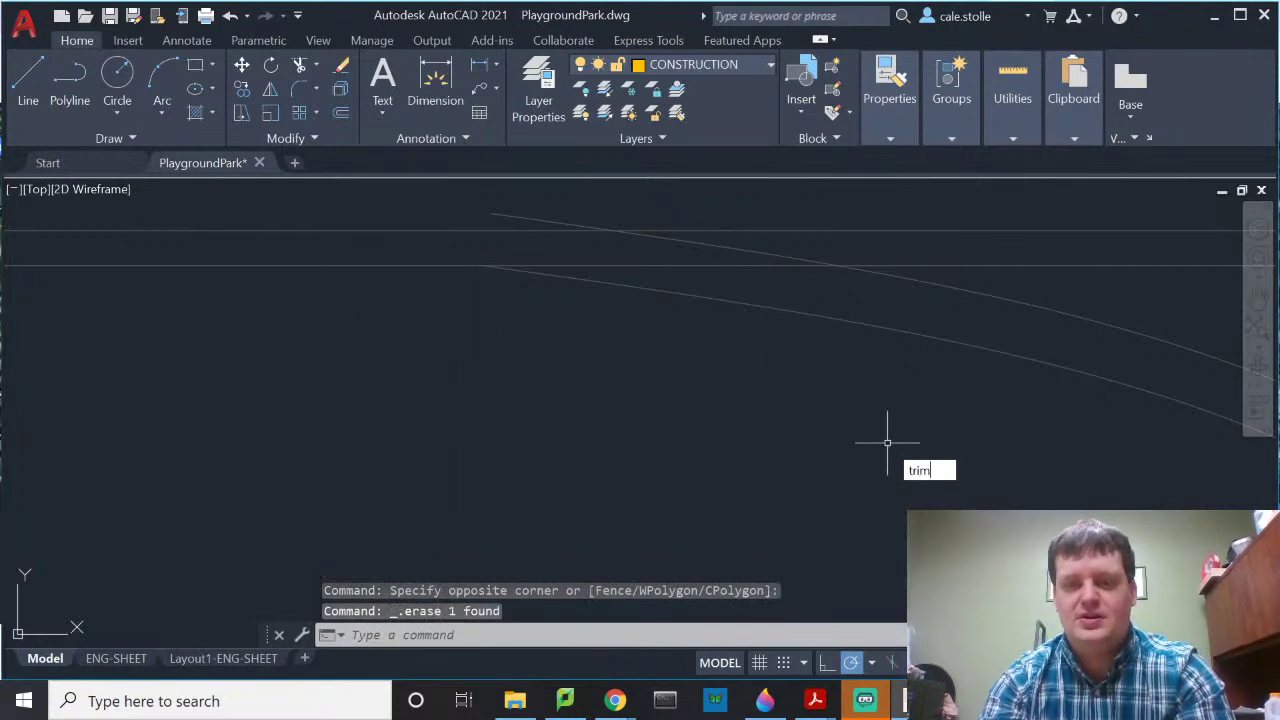
Step: Trim the top boundary line pieces between the curved sidewalk ends
text(trim)
key(Return)
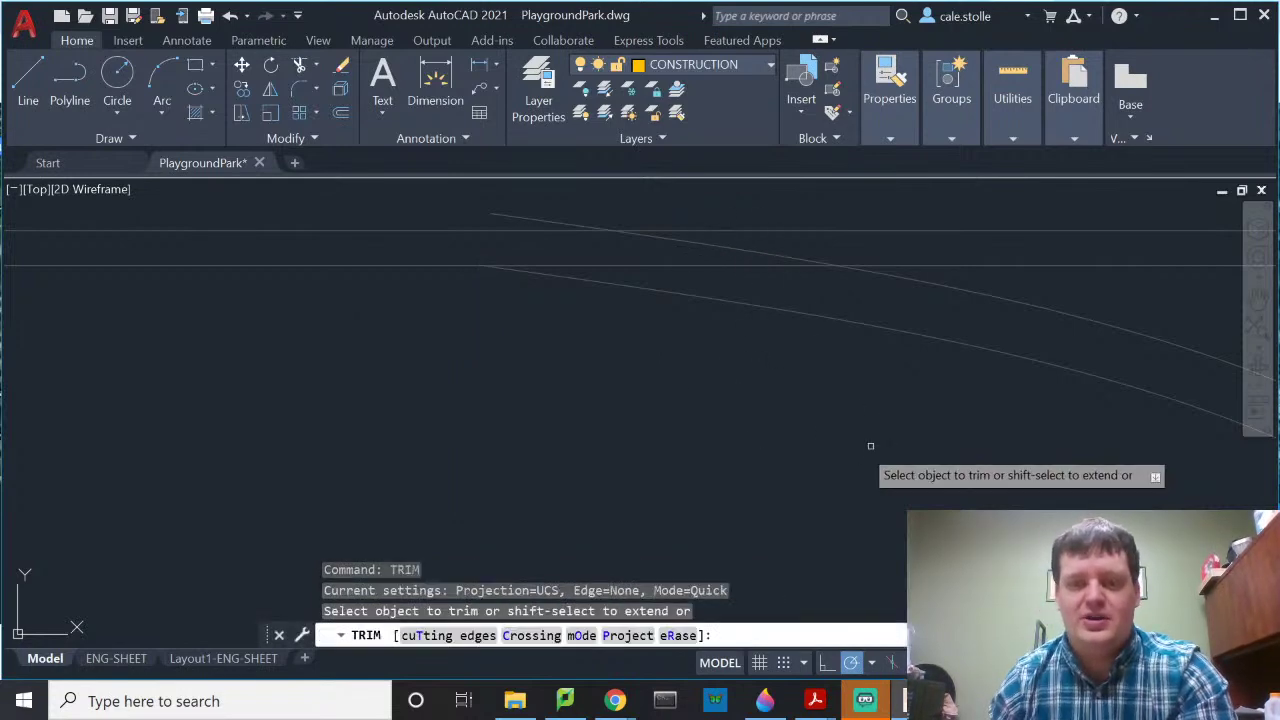
click(747, 249)
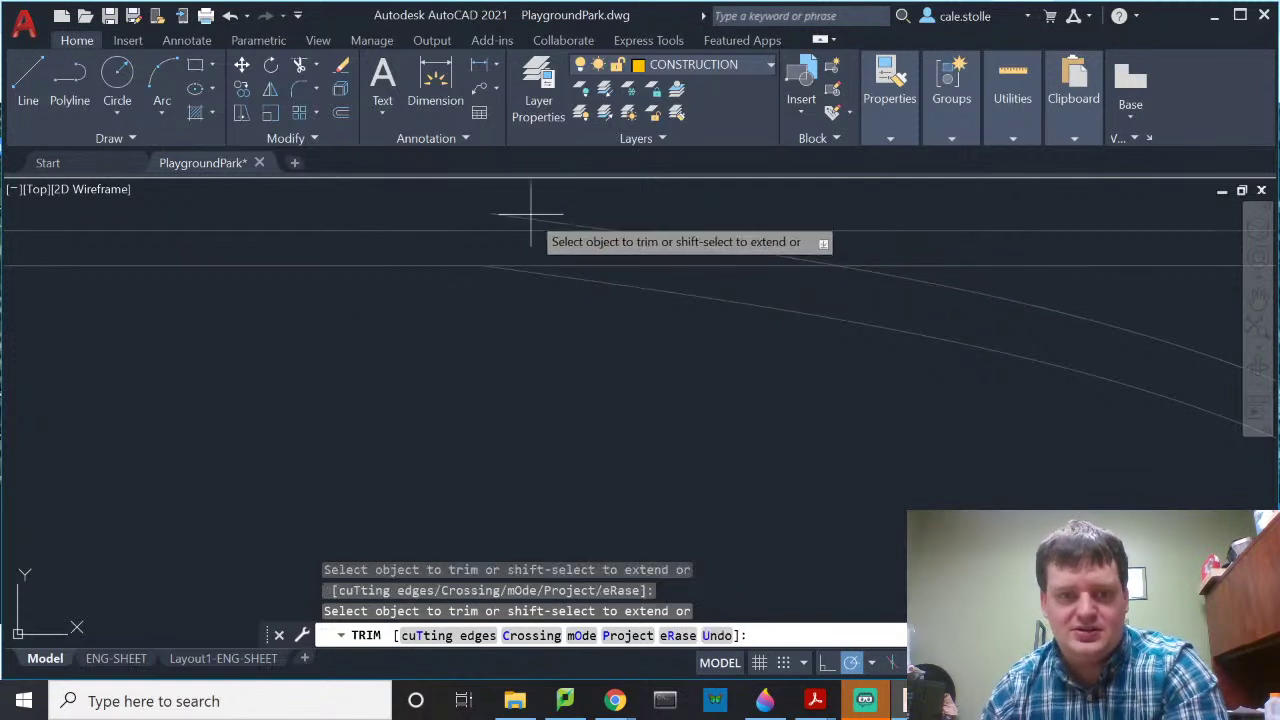
drag(530, 213, 566, 223)
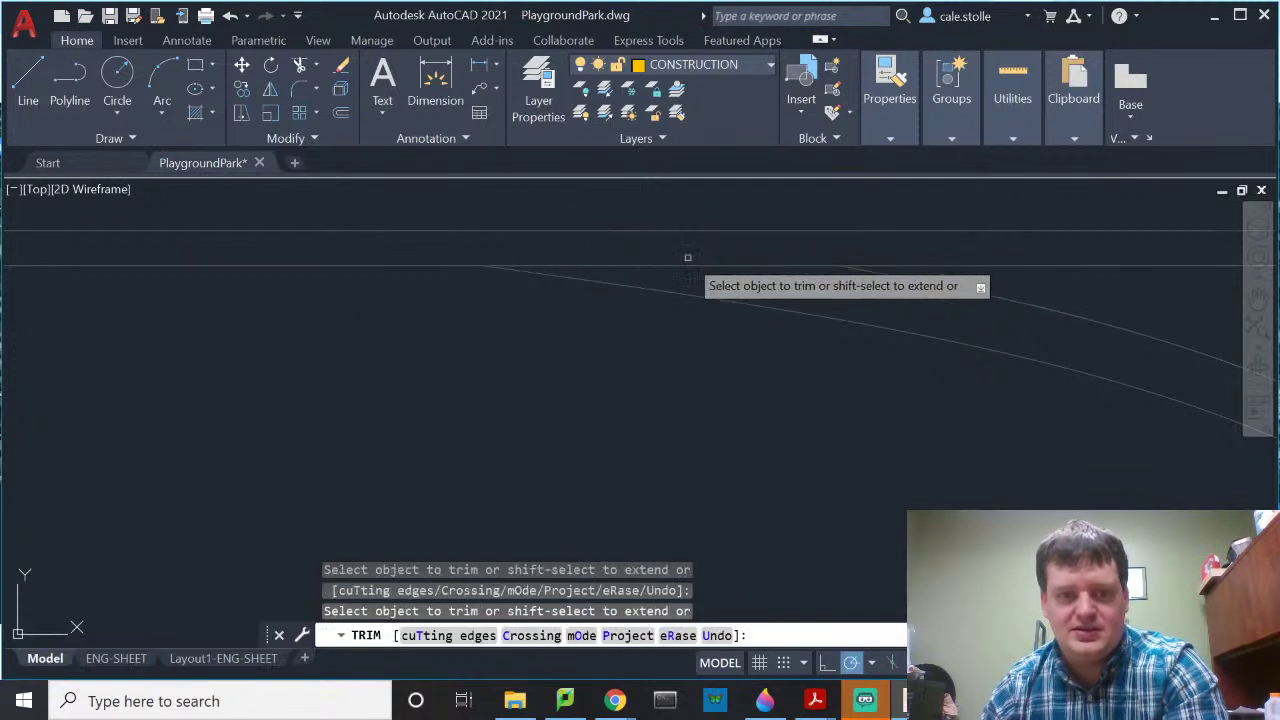
click(693, 263)
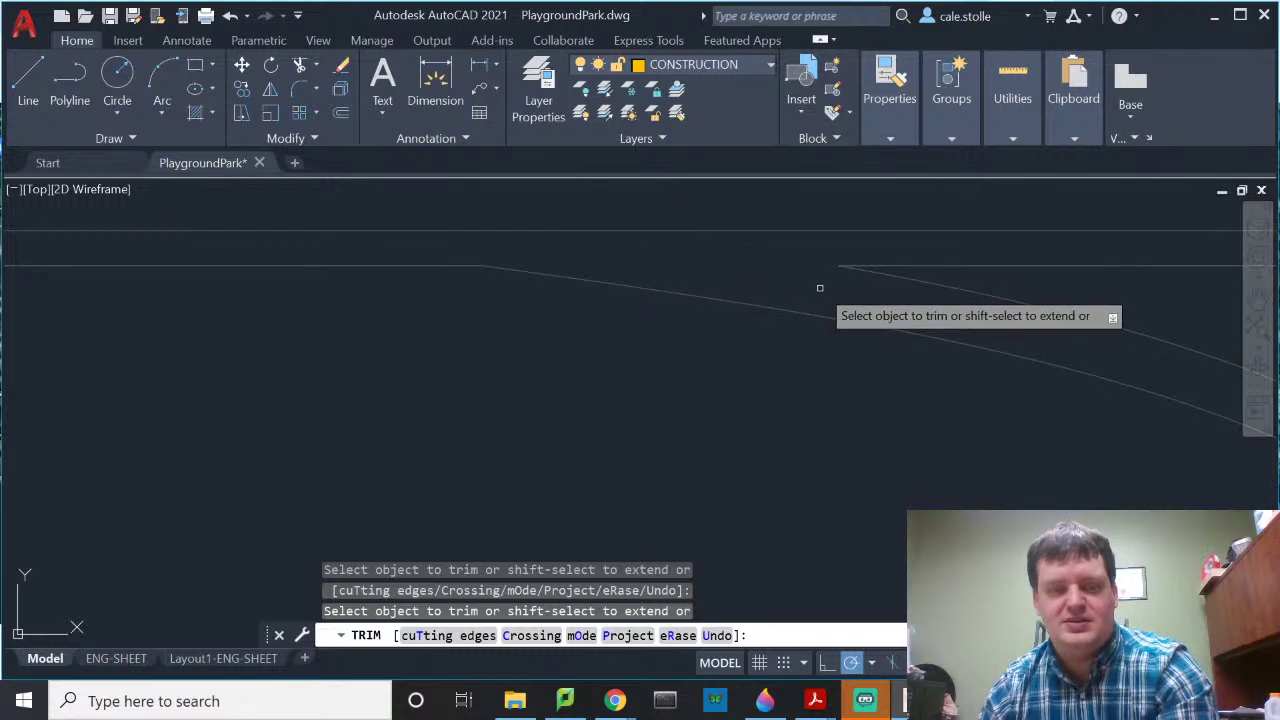
key(Escape)
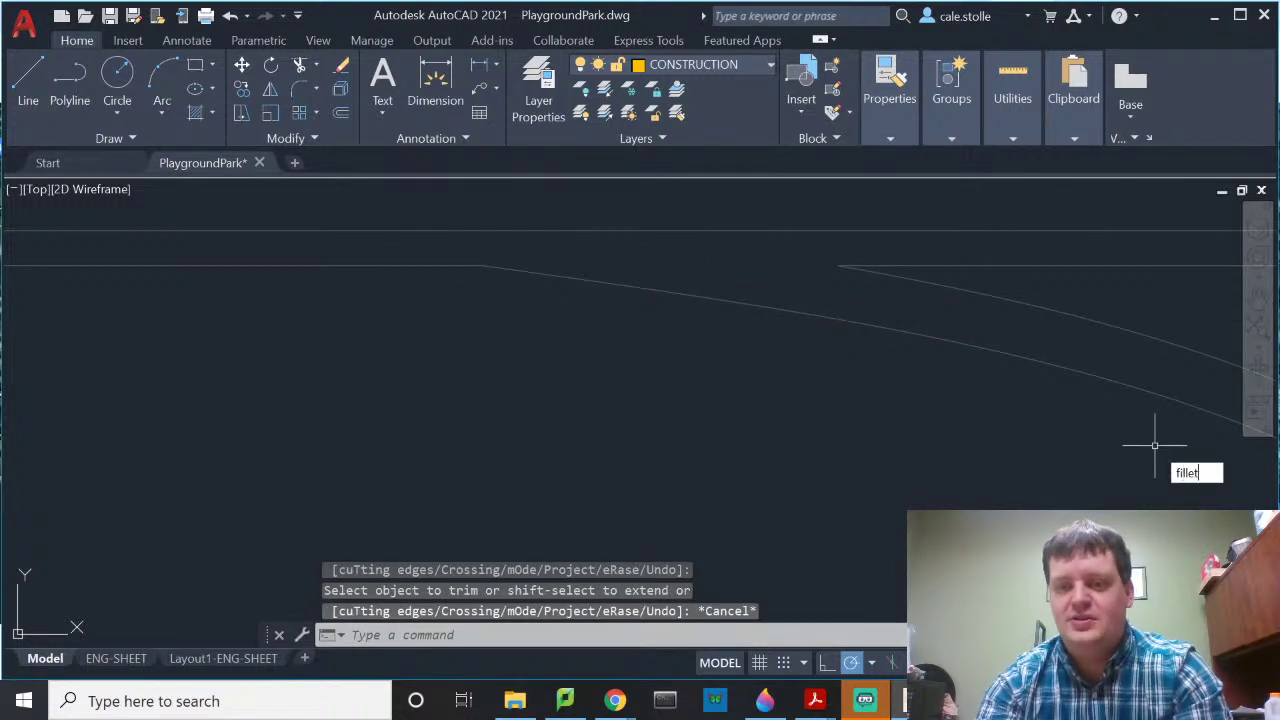
Step: Attempt a fillet between the upper curve and the horizontal line
key(Return)
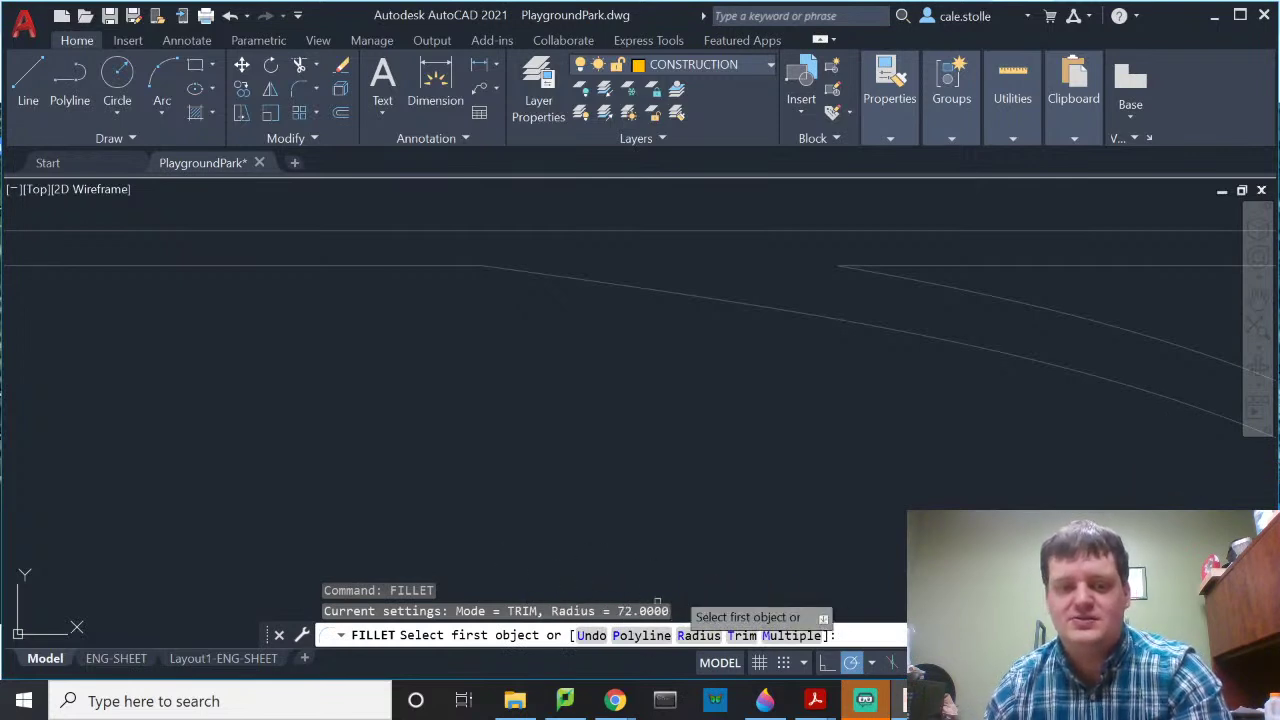
click(1005, 304)
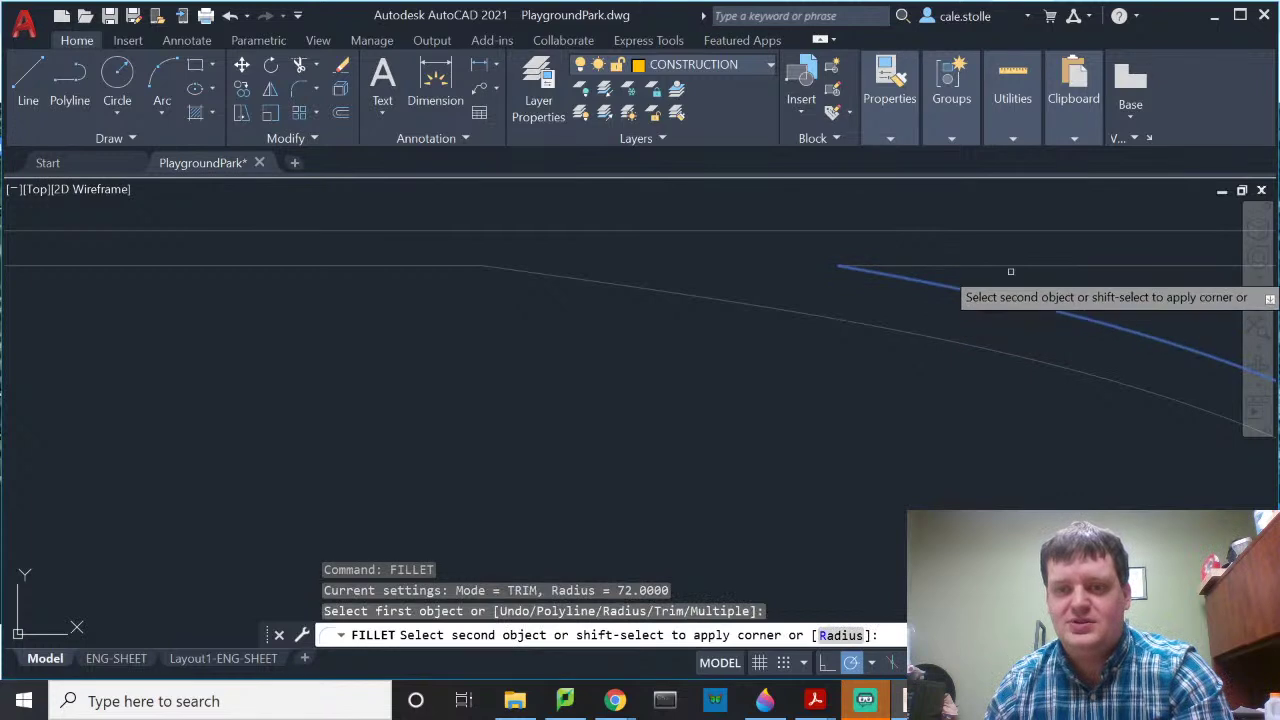
click(1010, 271)
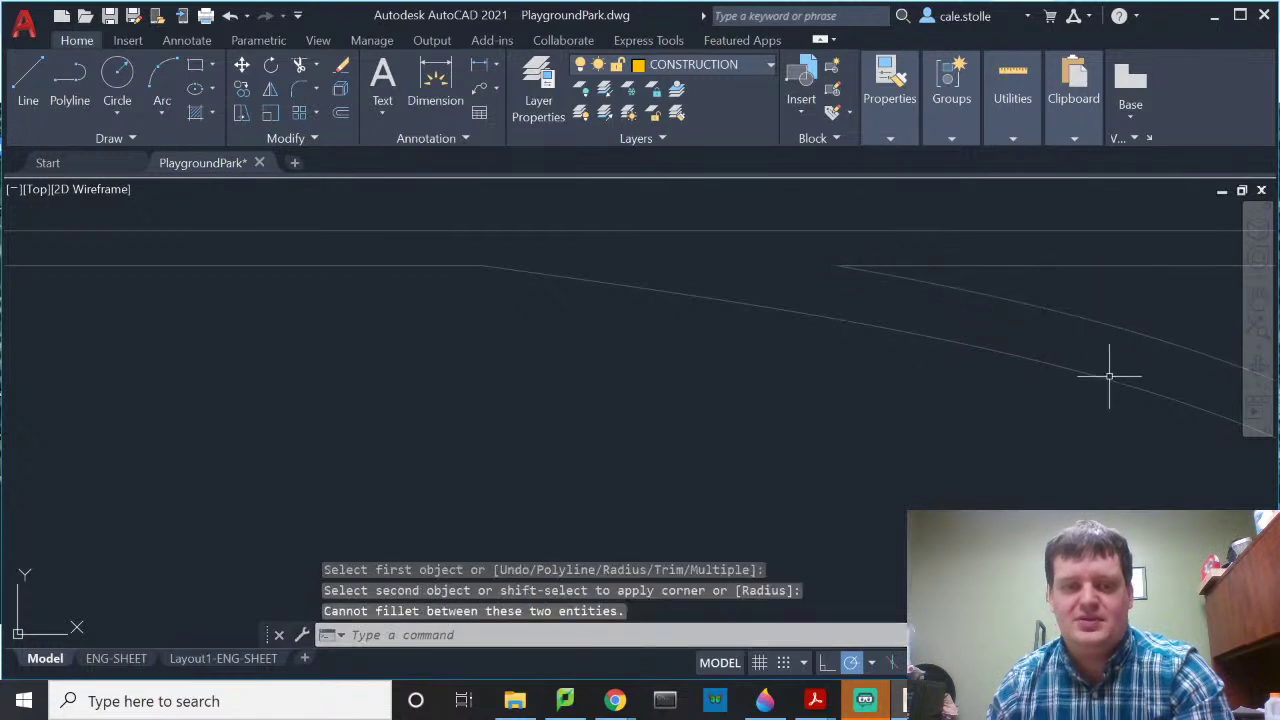
middle_drag(1093, 428, 766, 383)
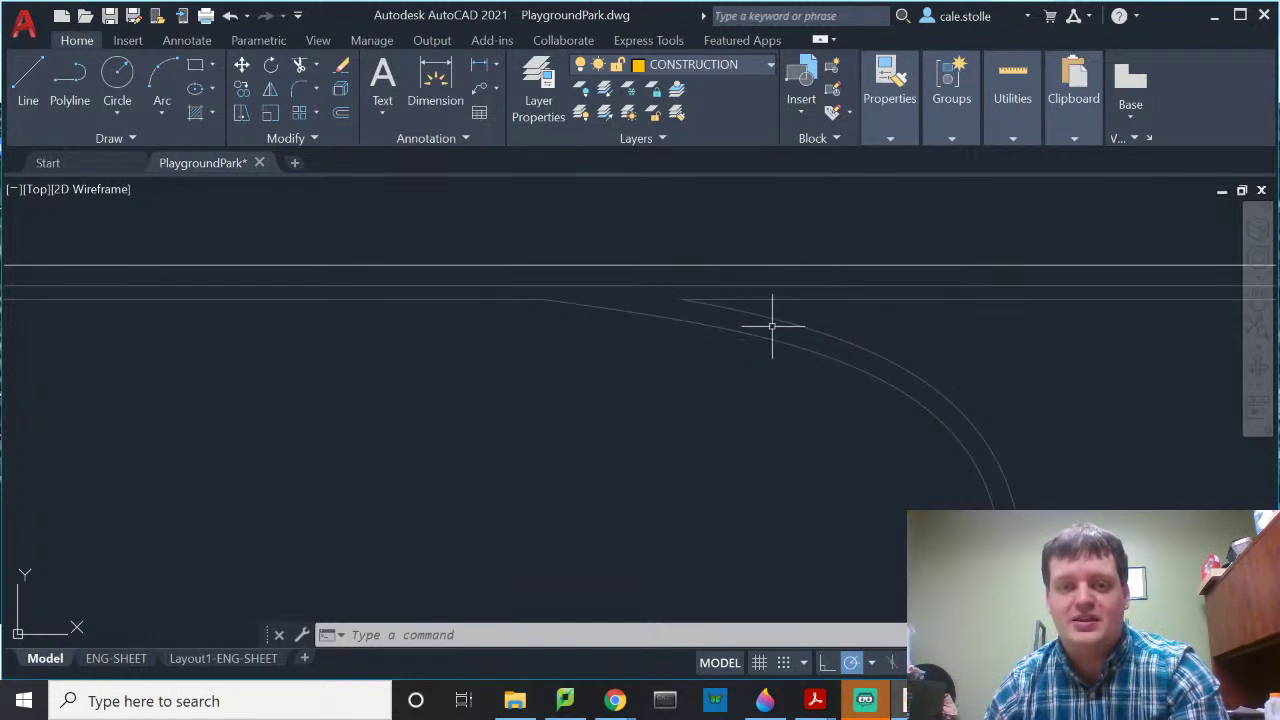
scroll(772, 326, up, 2)
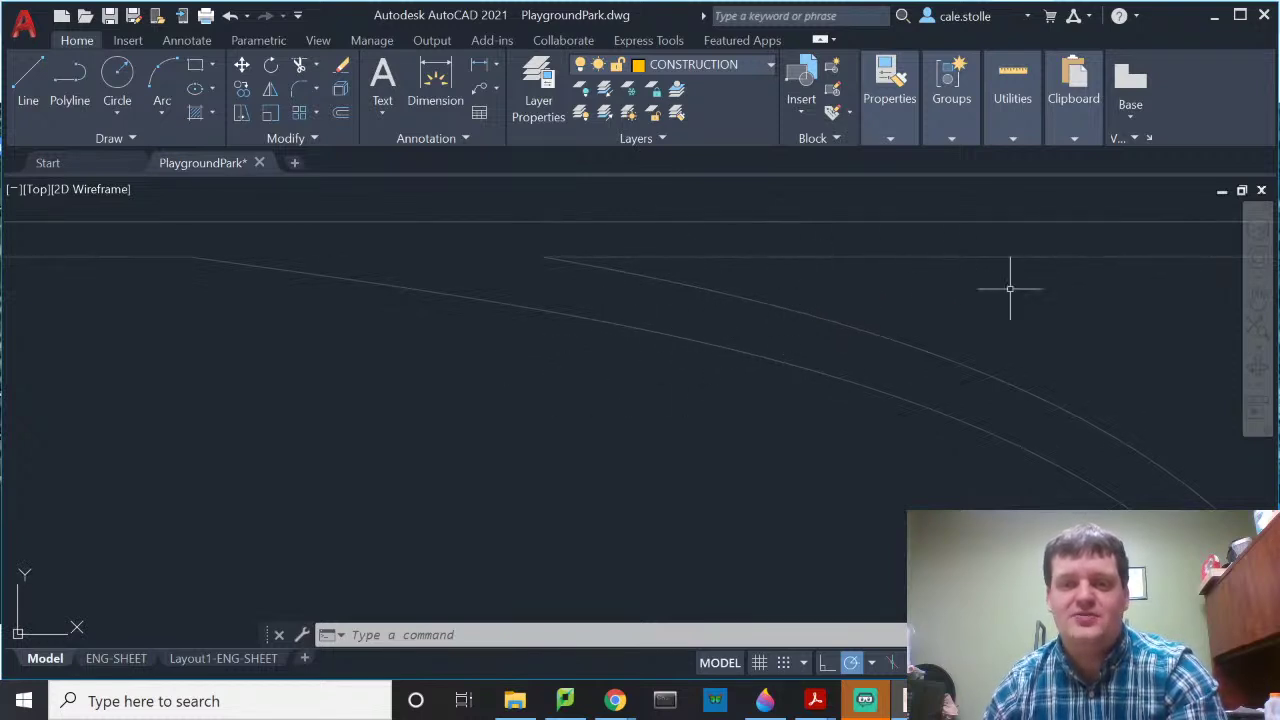
scroll(846, 303, down, 4)
middle_drag(960, 323, 821, 303)
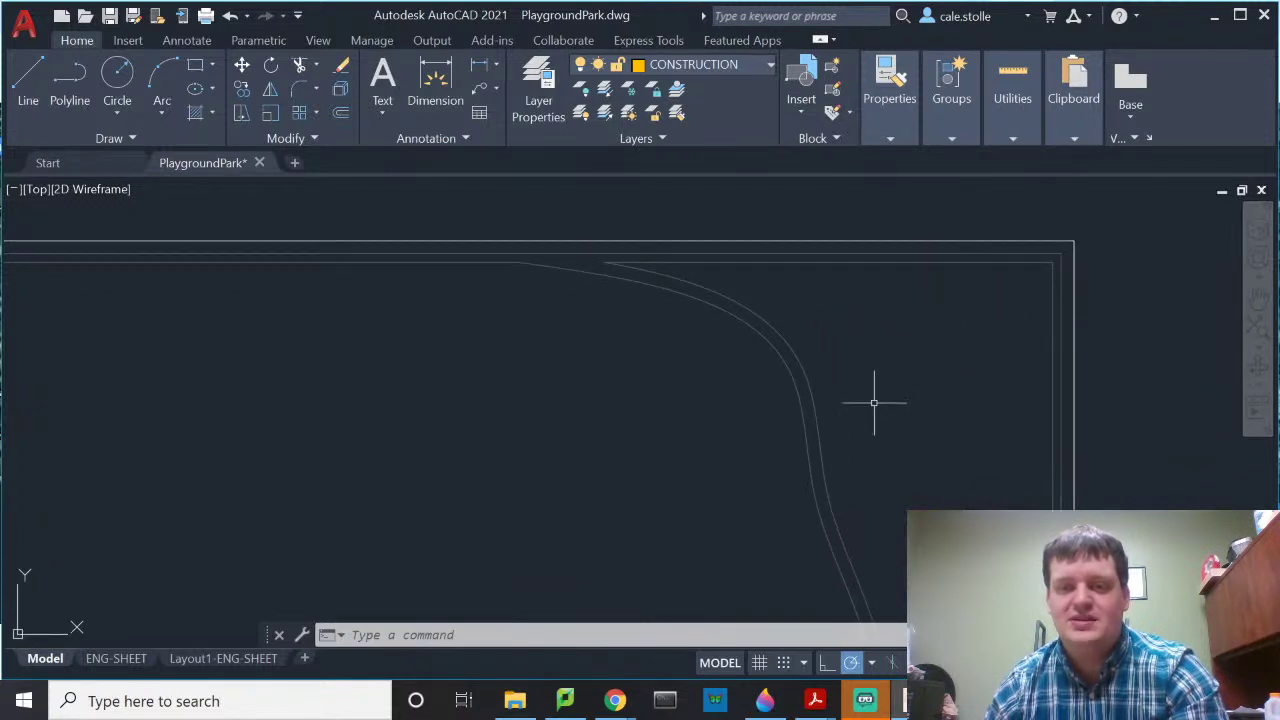
scroll(941, 360, down, 3)
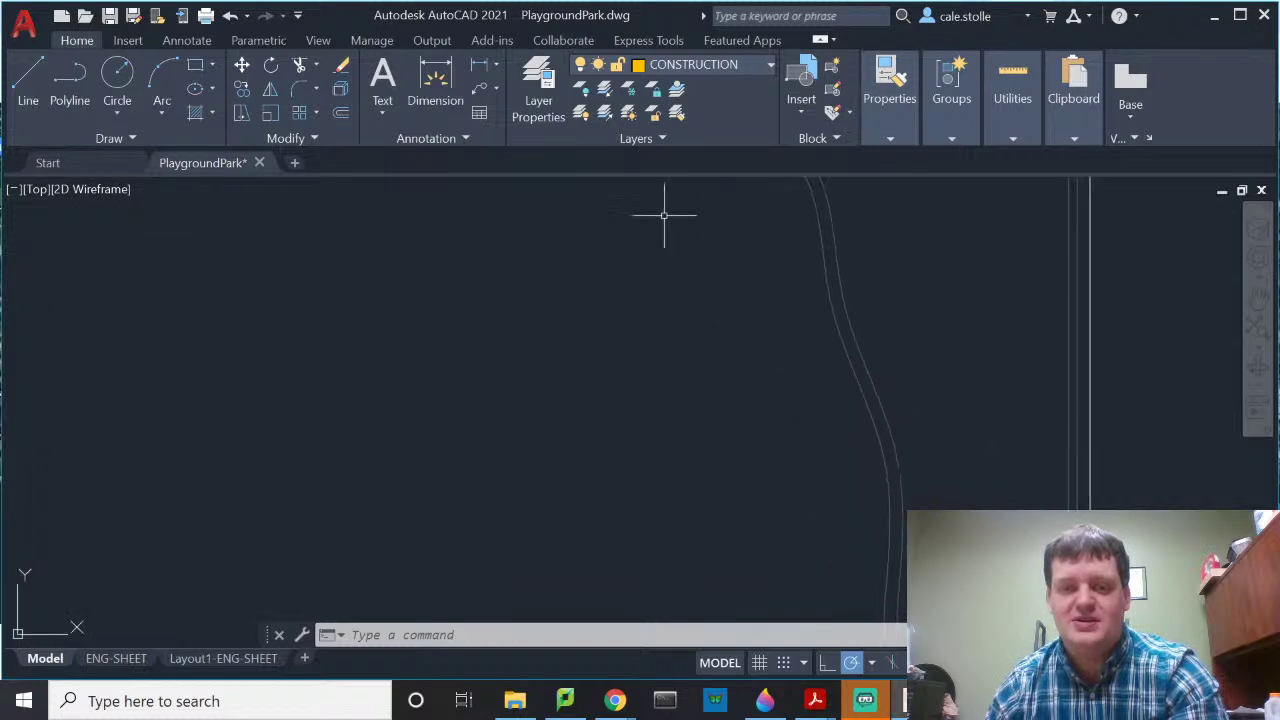
scroll(795, 410, down, 2)
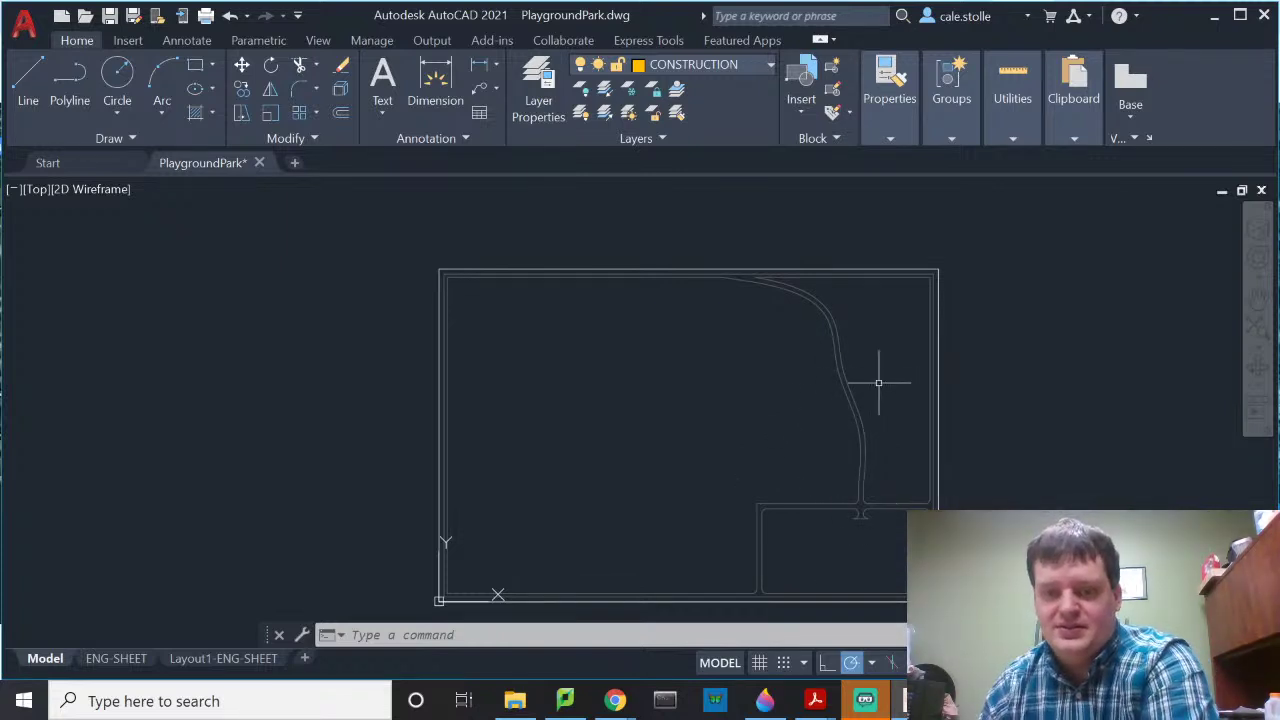
scroll(838, 372, up, 5)
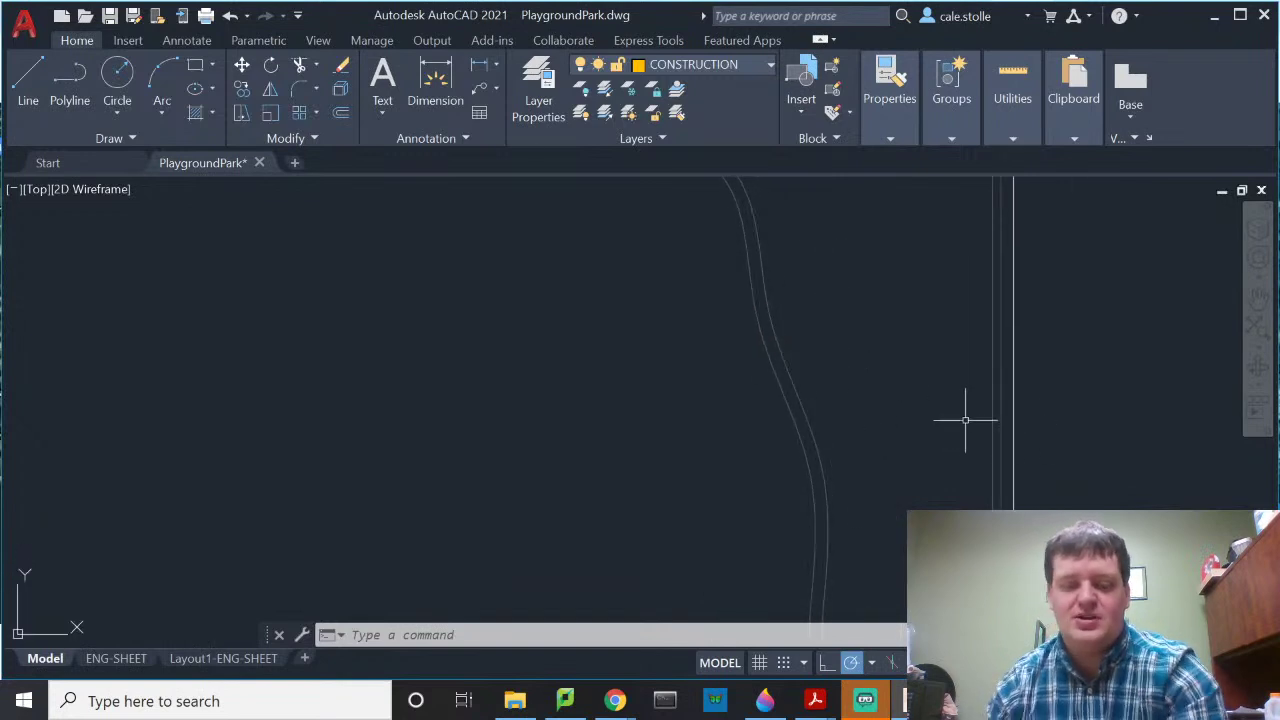
text(l)
Step: Draw a line from the path corner 1440 units up, then left to the curved sidewalk
key(Return)
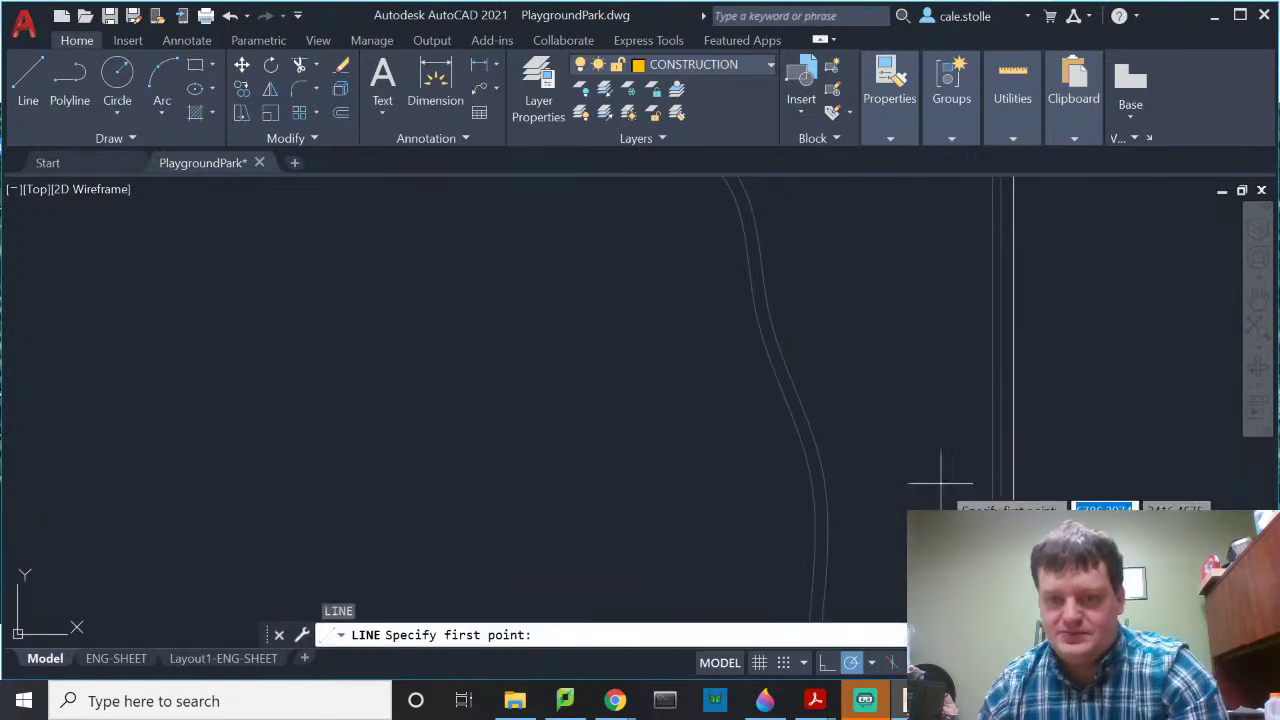
middle_drag(970, 366, 931, 220)
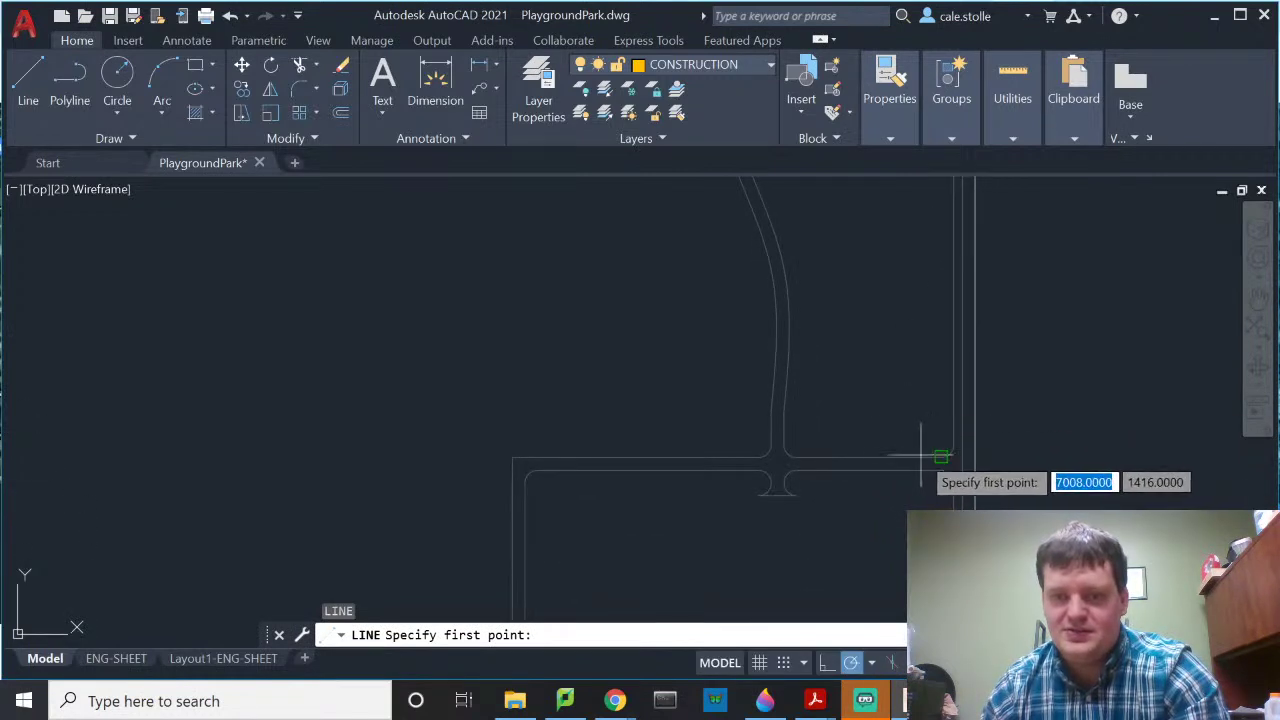
click(941, 456)
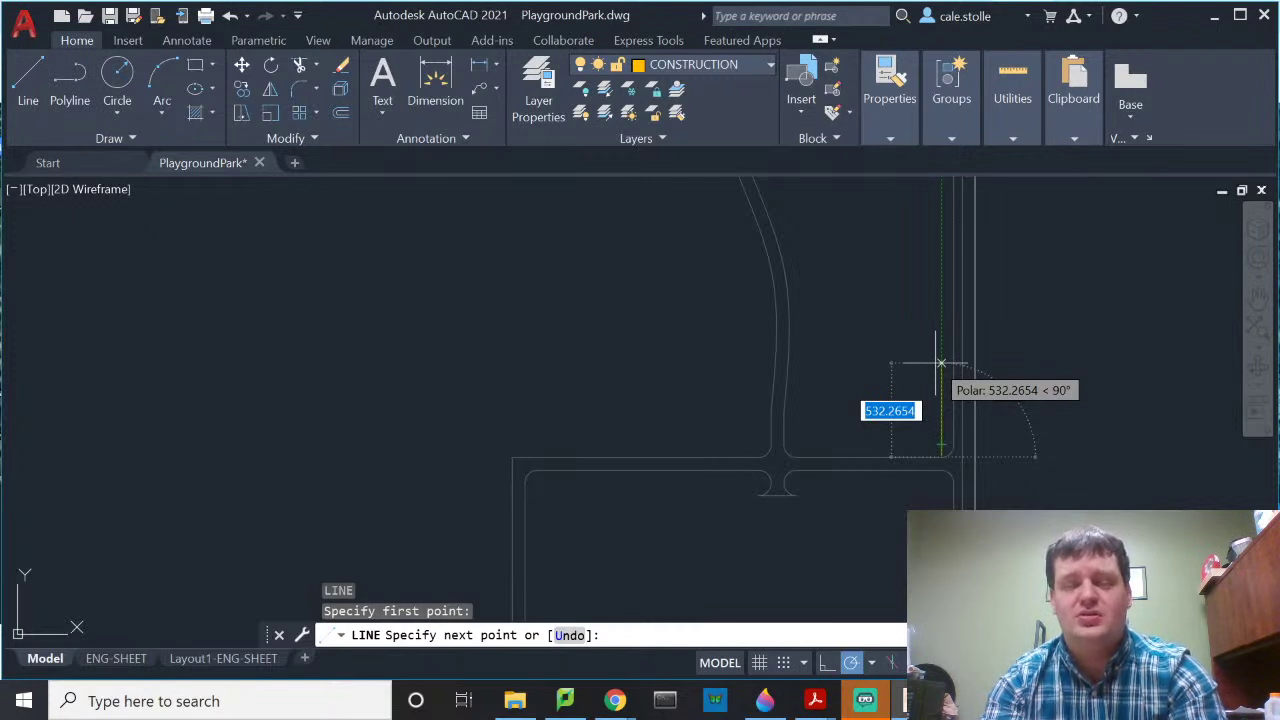
key(BackSpace)
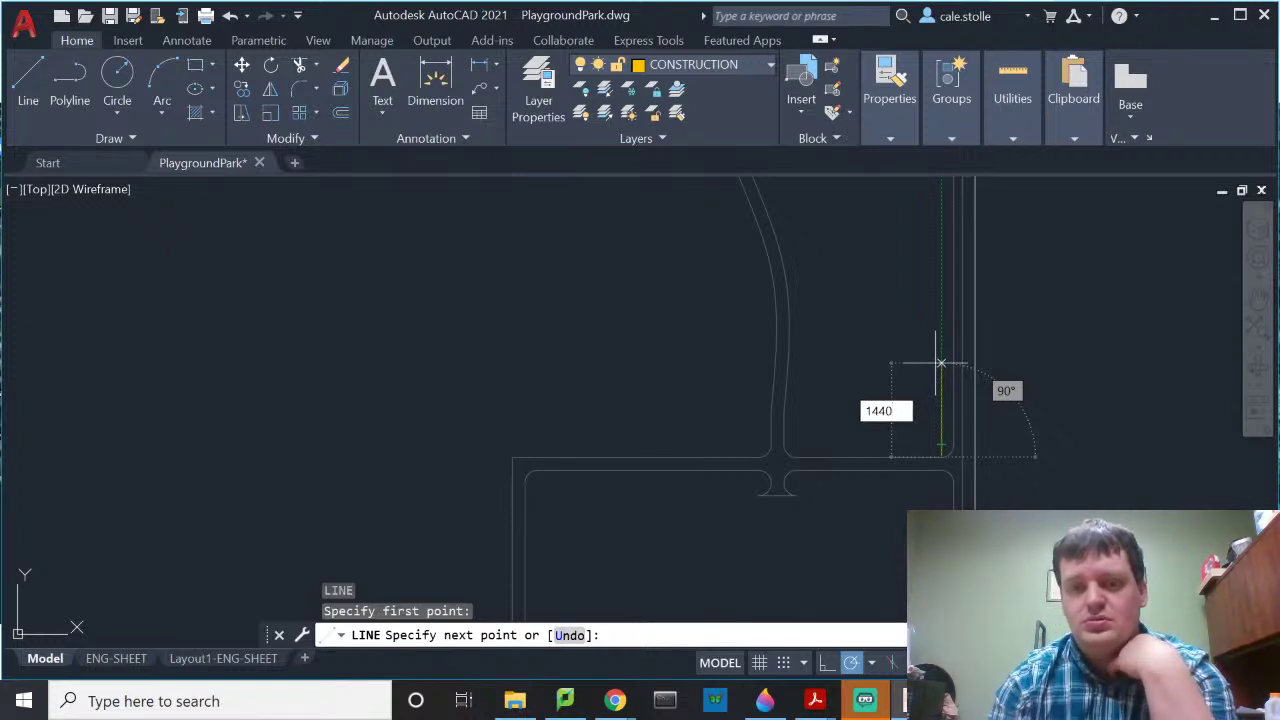
key(Return)
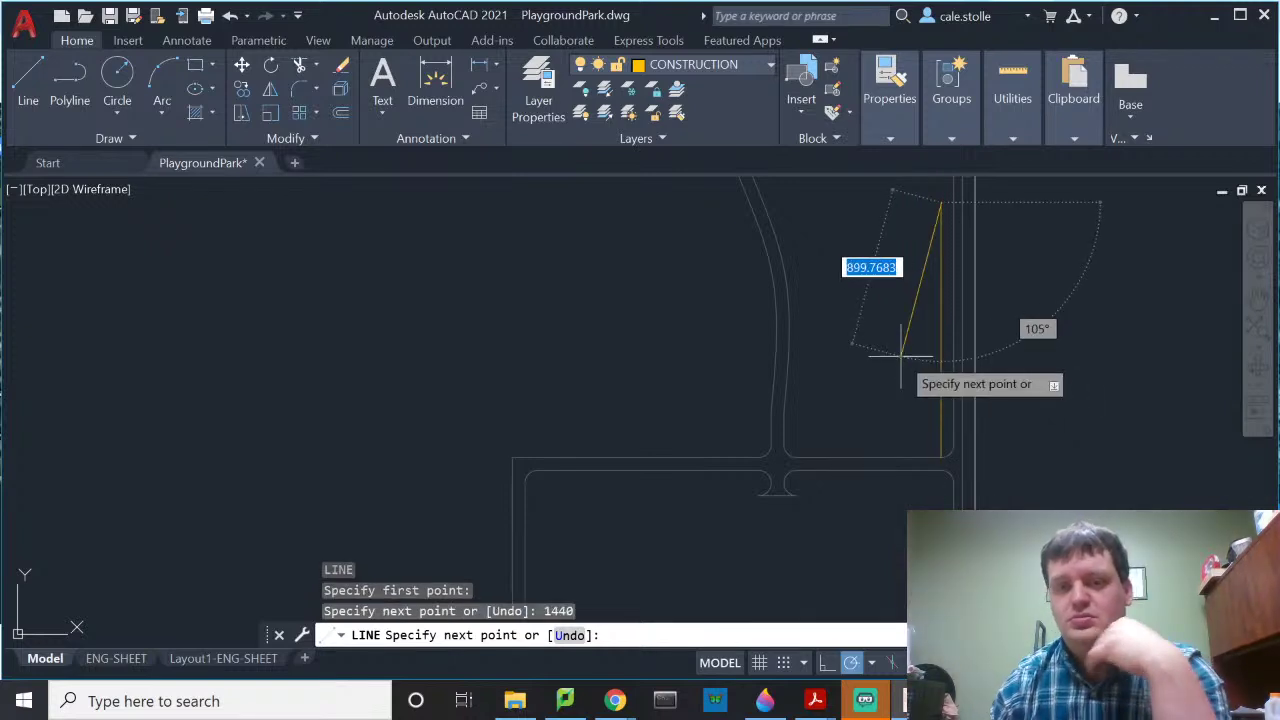
click(765, 203)
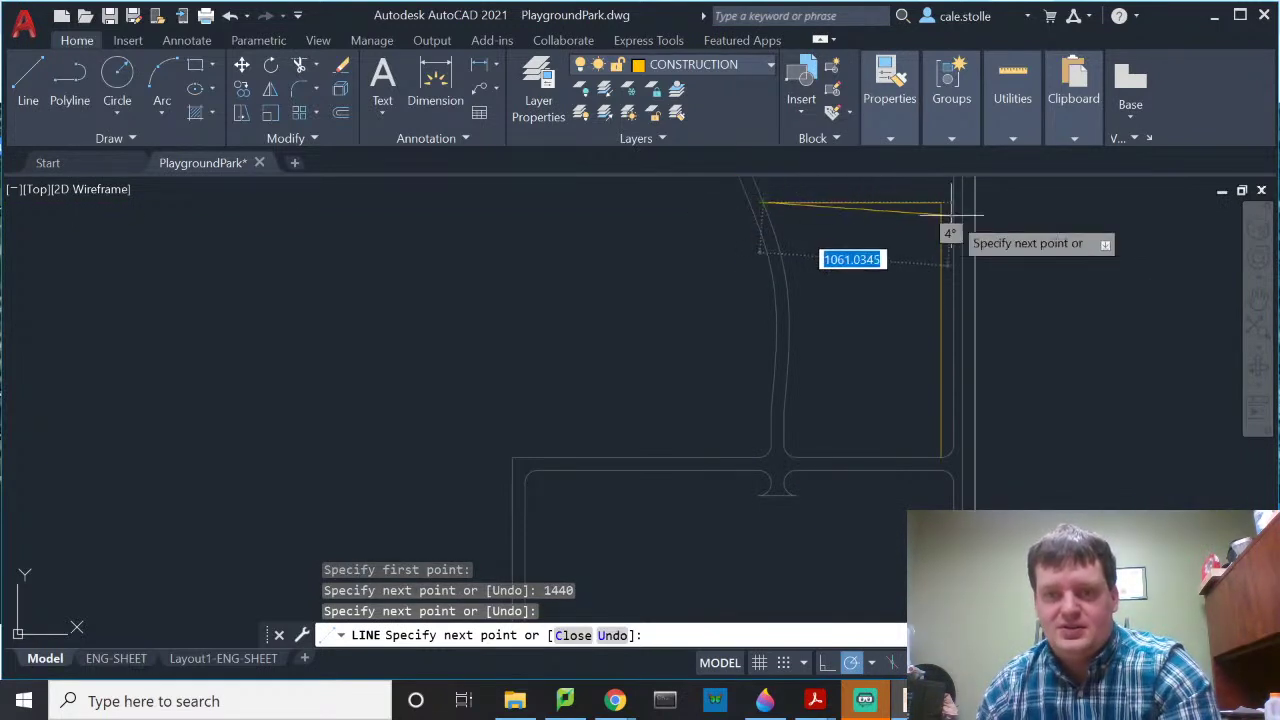
key(Escape)
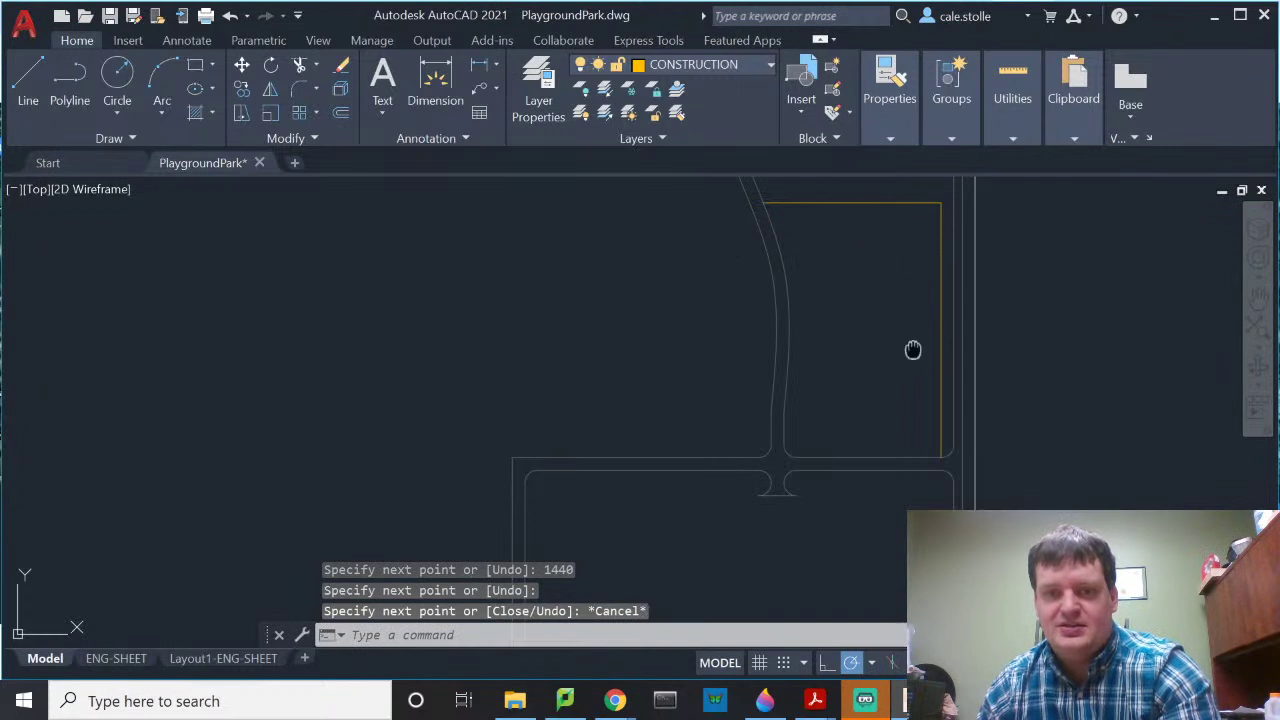
Step: Erase the unneeded vertical line segment
middle_drag(913, 349, 930, 615)
middle_drag(886, 420, 900, 510)
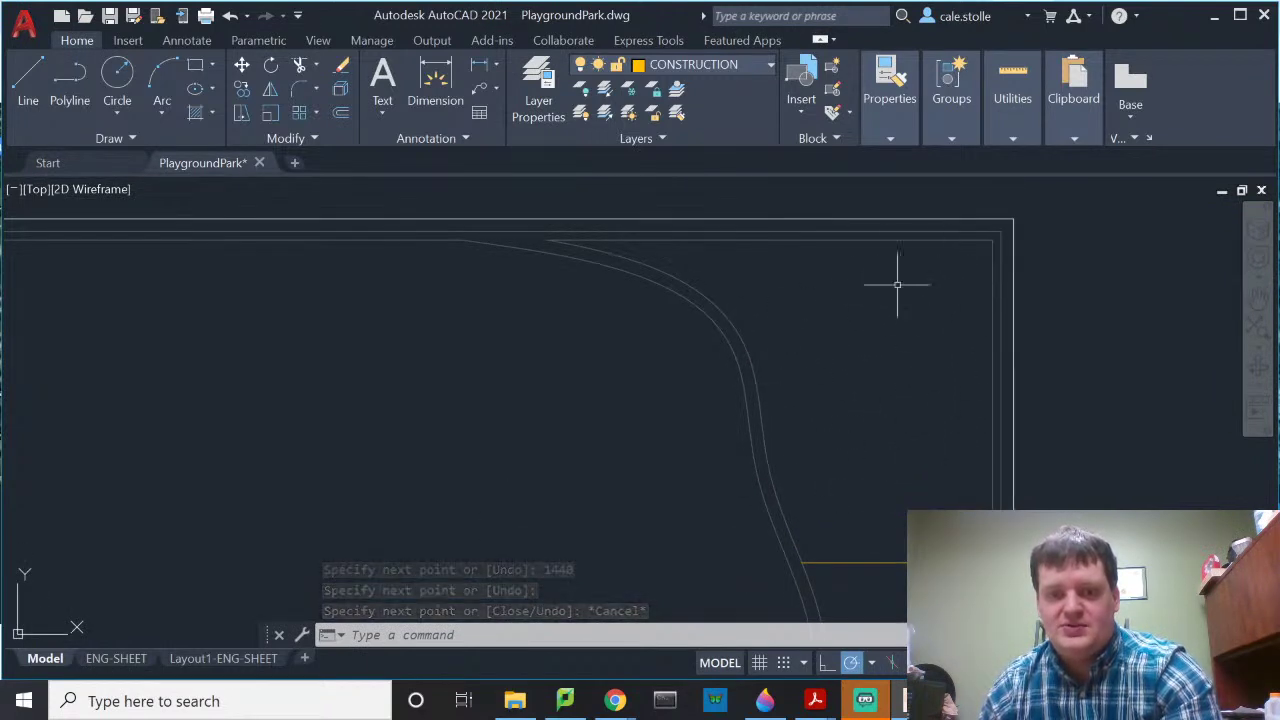
mouse_move(950, 462)
middle_down()
mouse_move(940, 449)
mouse_move(966, 300)
middle_up()
mouse_move(937, 437)
middle_down()
mouse_move(937, 386)
mouse_move(963, 352)
middle_up()
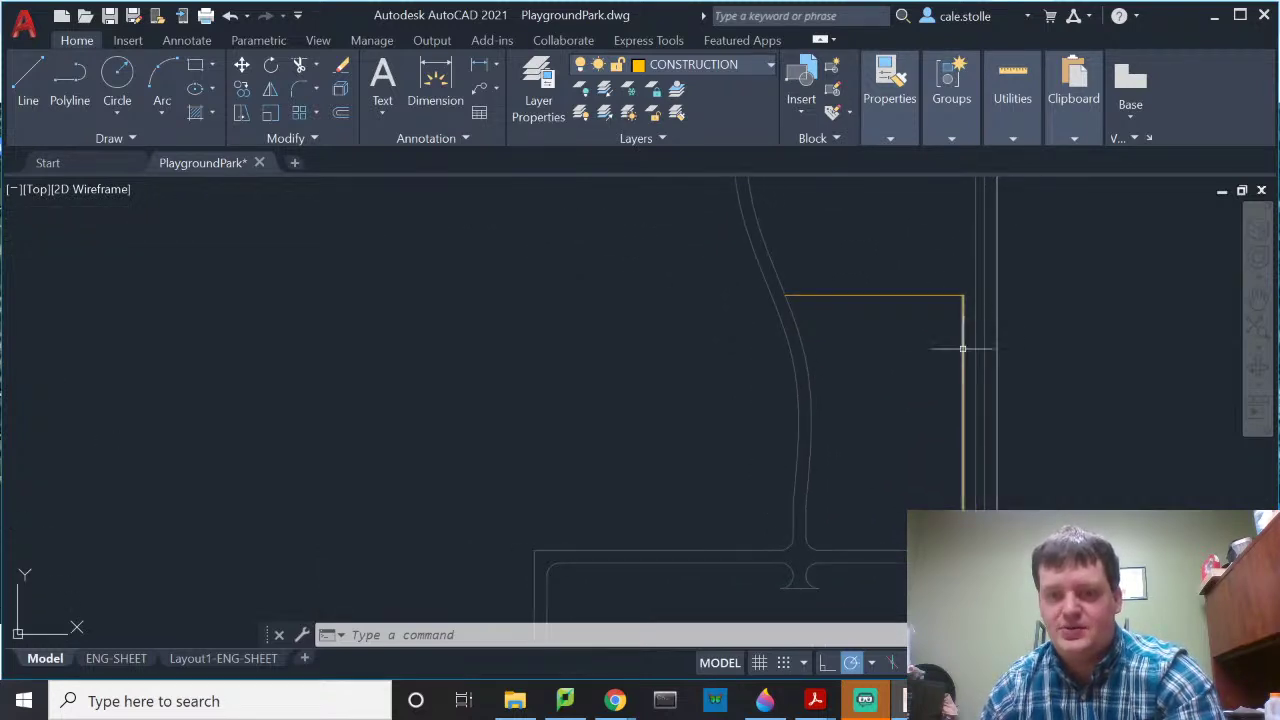
key(Delete)
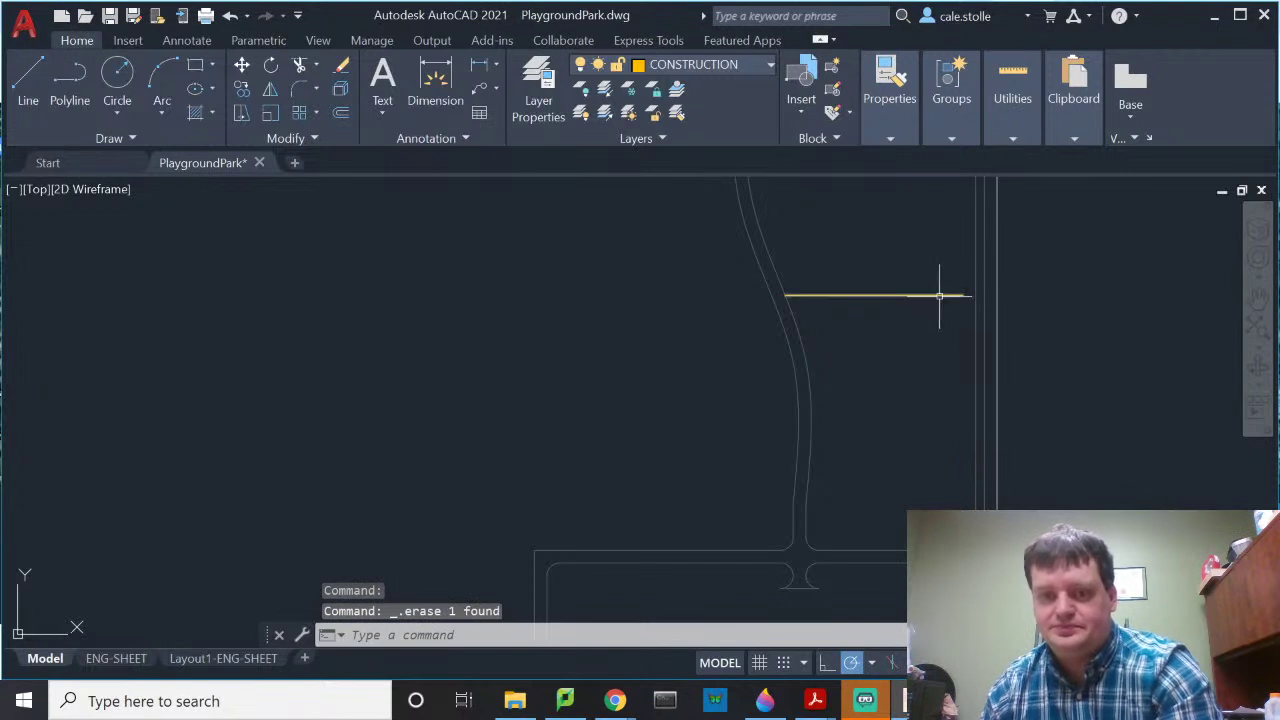
Step: Offset the new horizontal line 72 units upward
click(940, 296)
scroll(965, 294, up, 4)
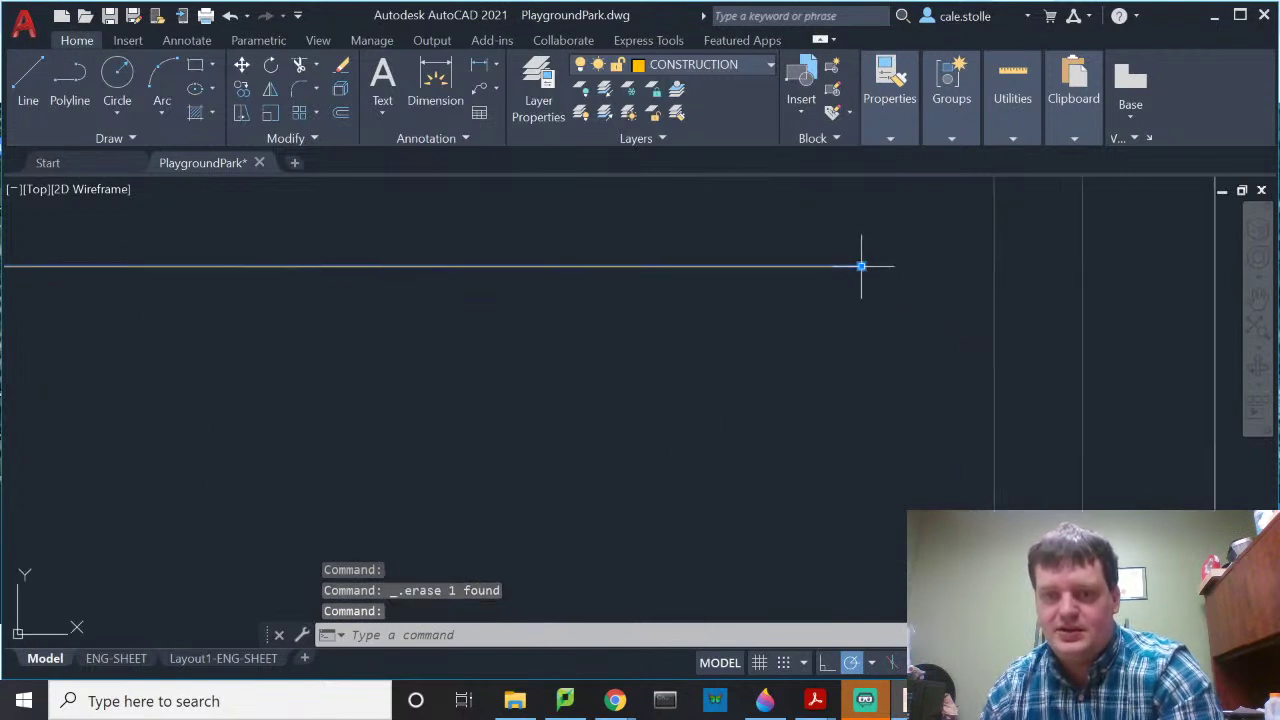
click(861, 266)
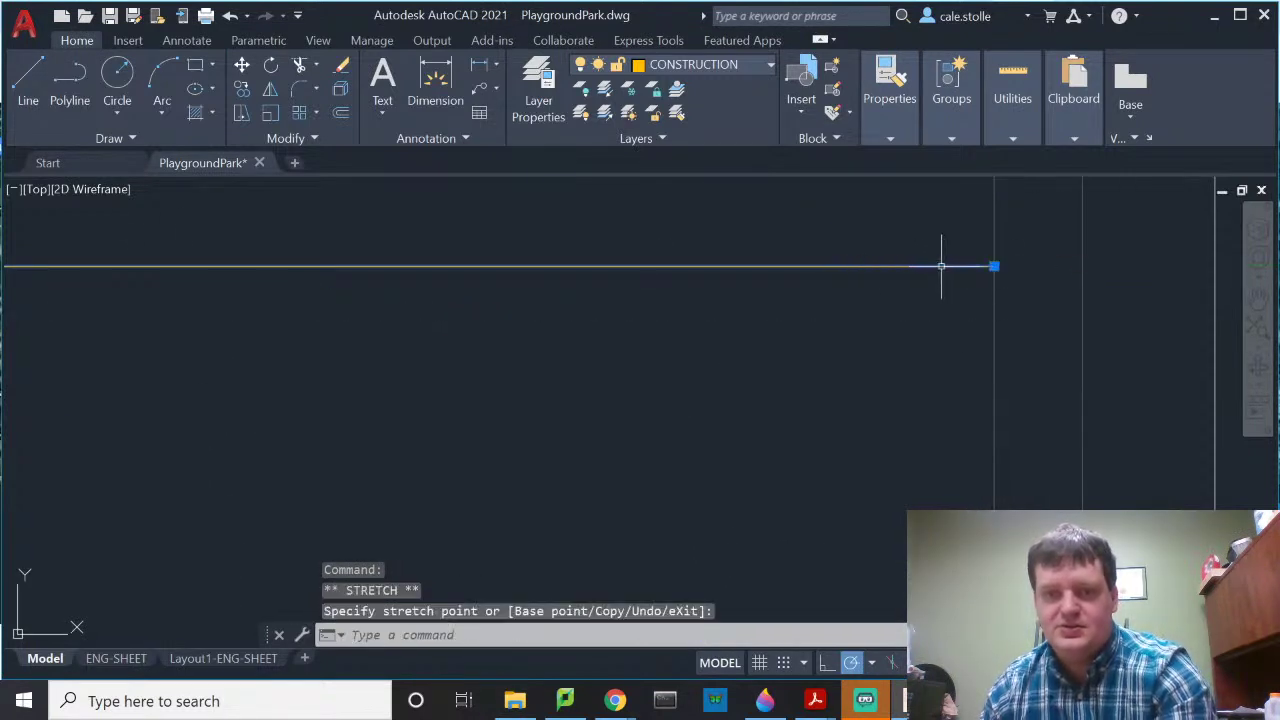
key(Escape)
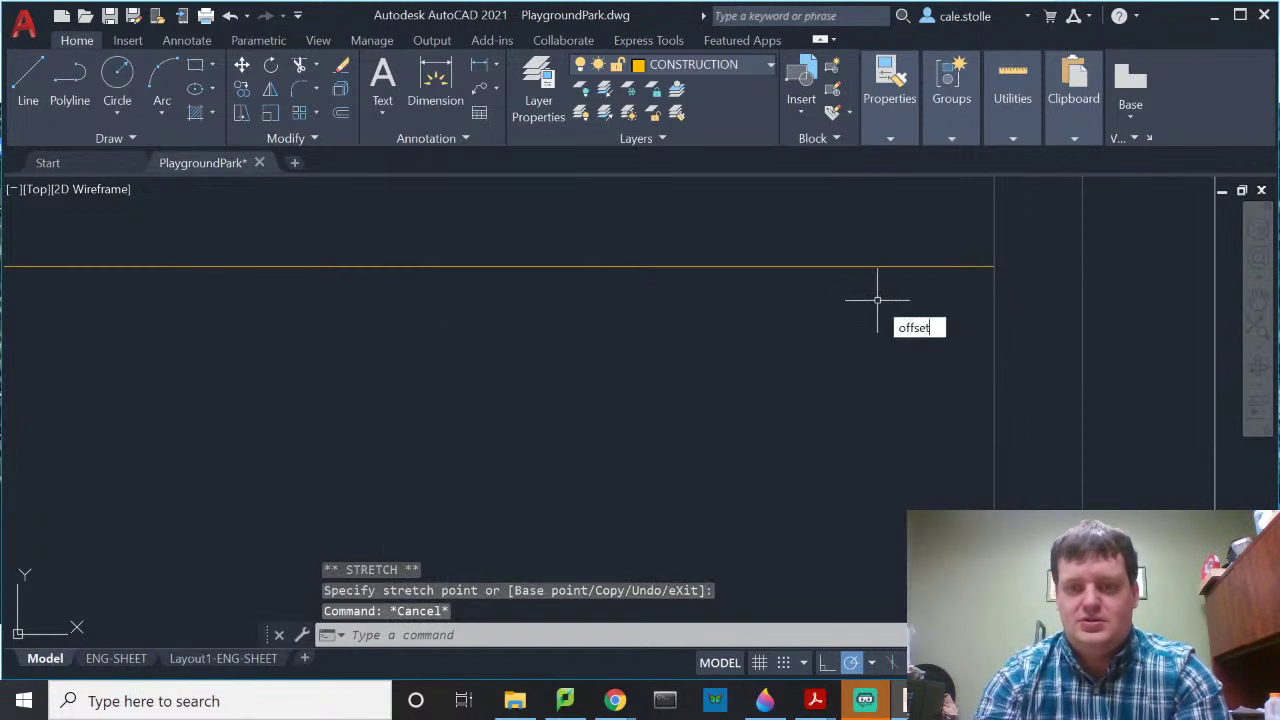
key(Return)
key(Return)
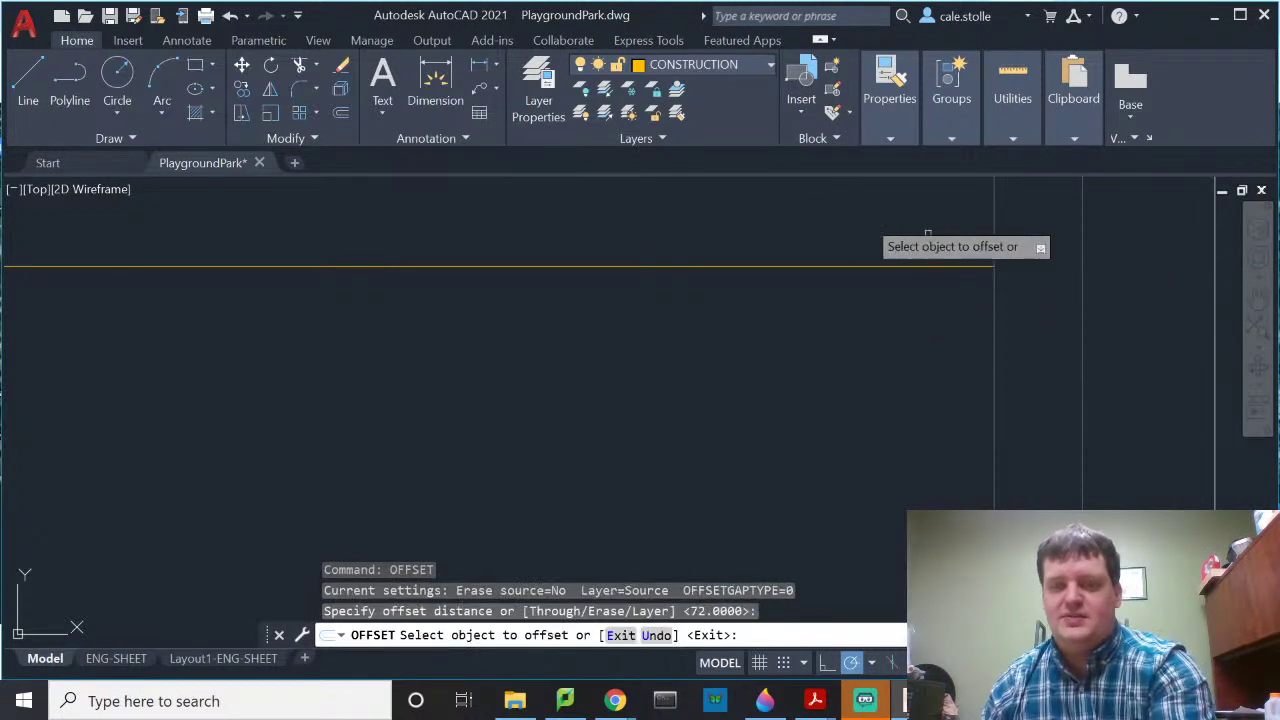
click(808, 266)
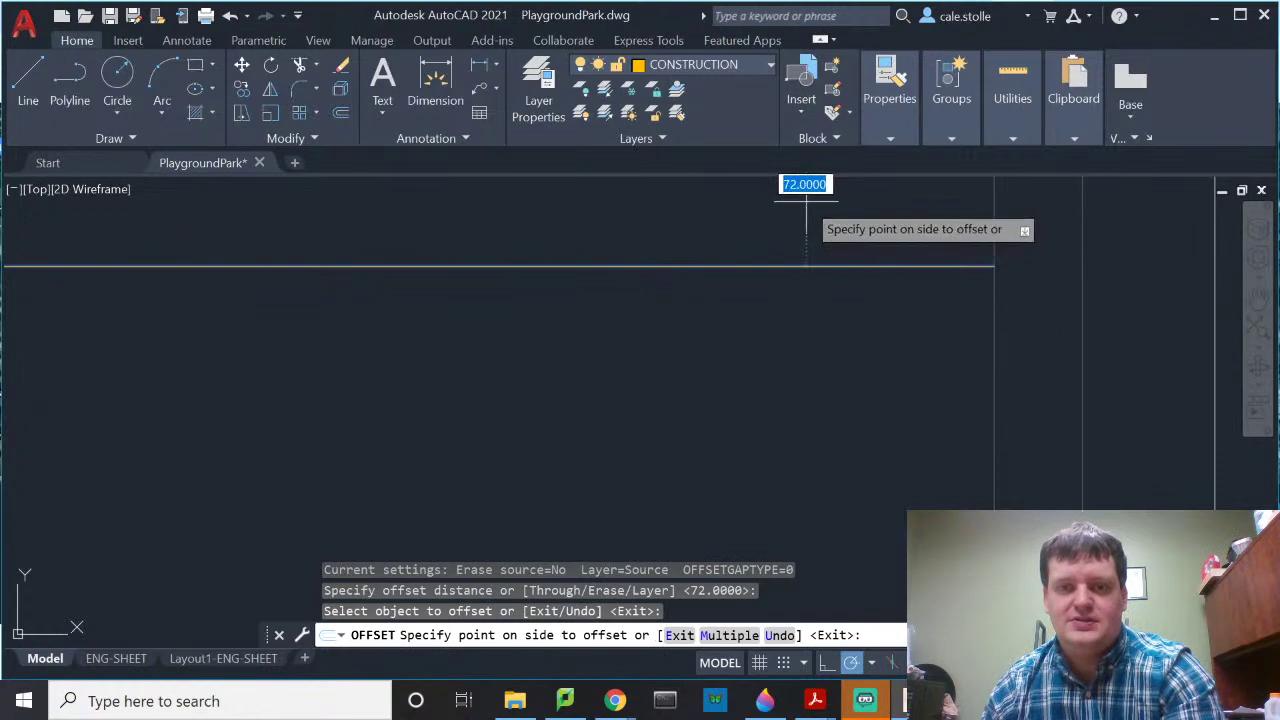
click(822, 242)
scroll(663, 314, down, 2)
middle_drag(663, 314, 895, 357)
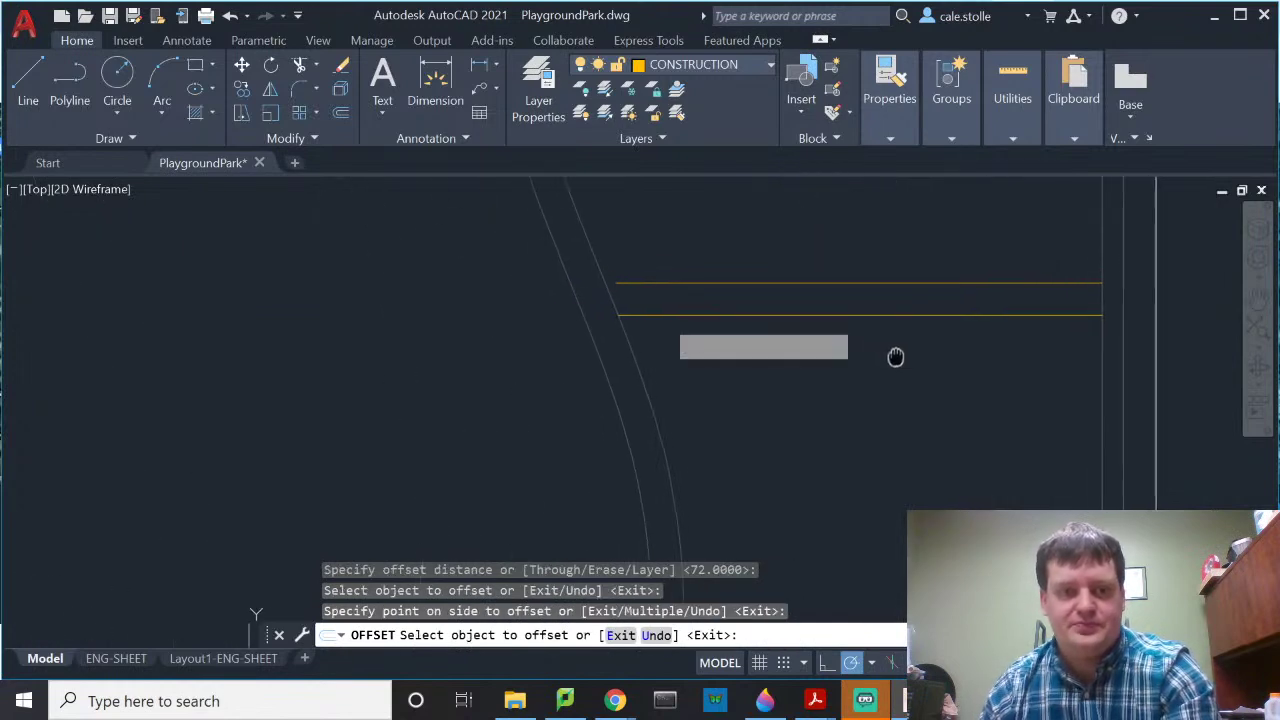
key(Escape)
Step: Stretch the offset line's left endpoint onto the curved sidewalk
click(633, 283)
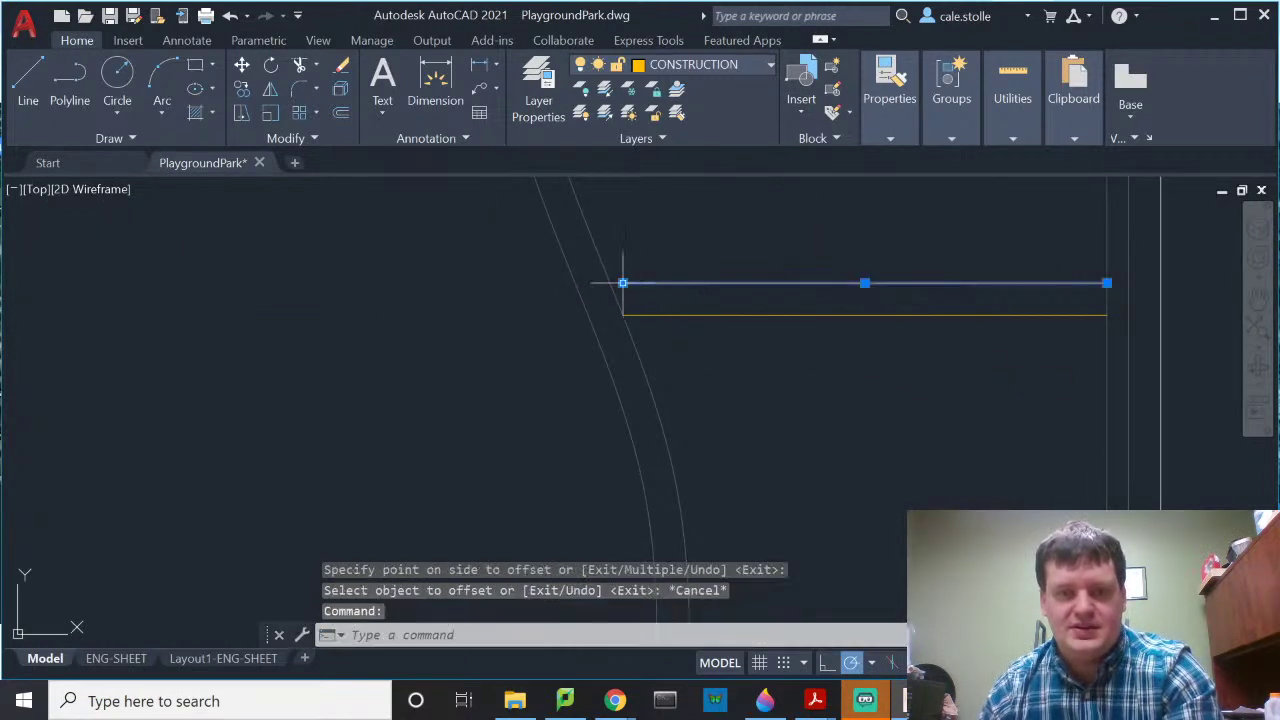
scroll(632, 280, up, 3)
click(640, 271)
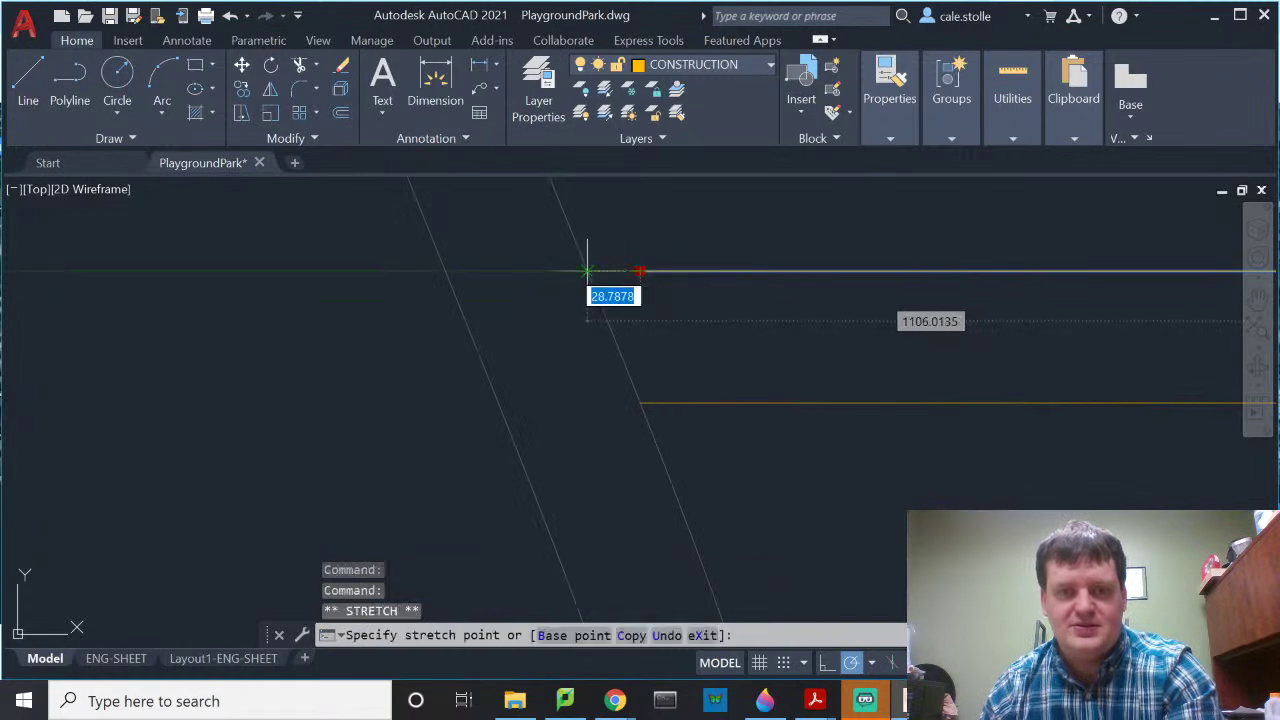
click(588, 271)
key(Escape)
scroll(762, 291, down, 4)
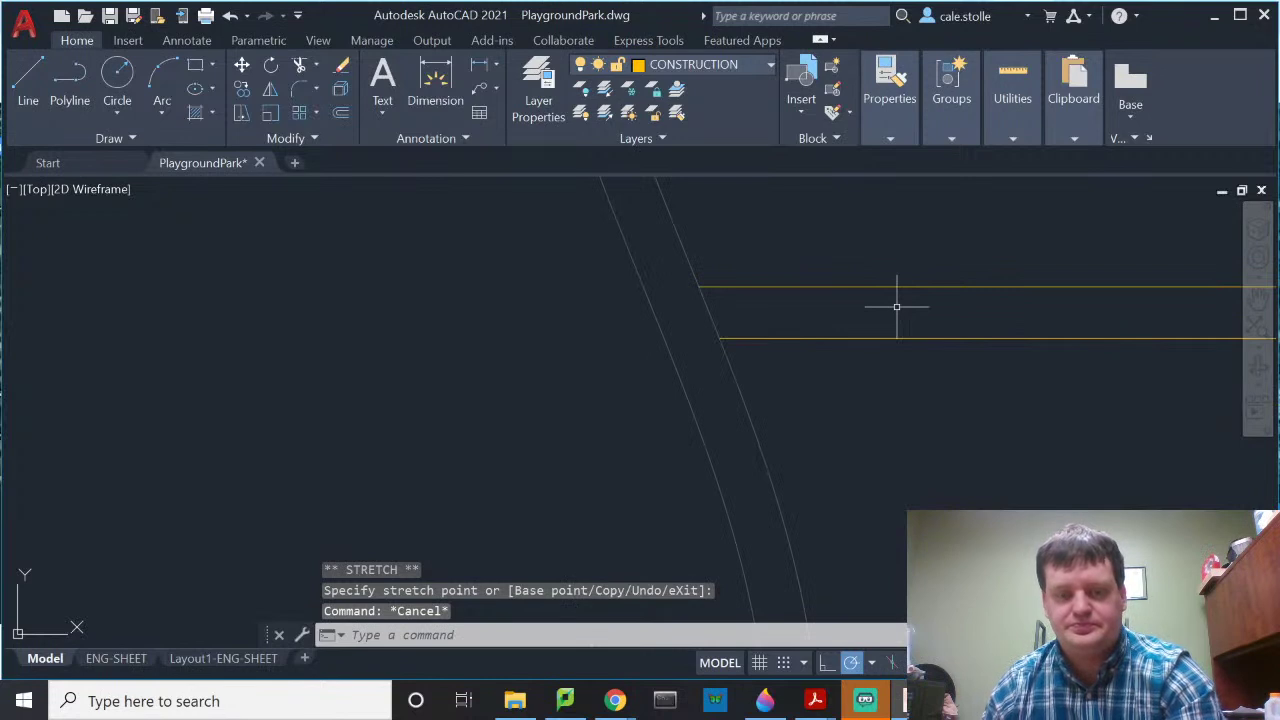
scroll(901, 383, down, 5)
mouse_move(906, 380)
middle_down()
mouse_move(666, 343)
mouse_move(710, 403)
middle_up()
scroll(740, 360, up, 3)
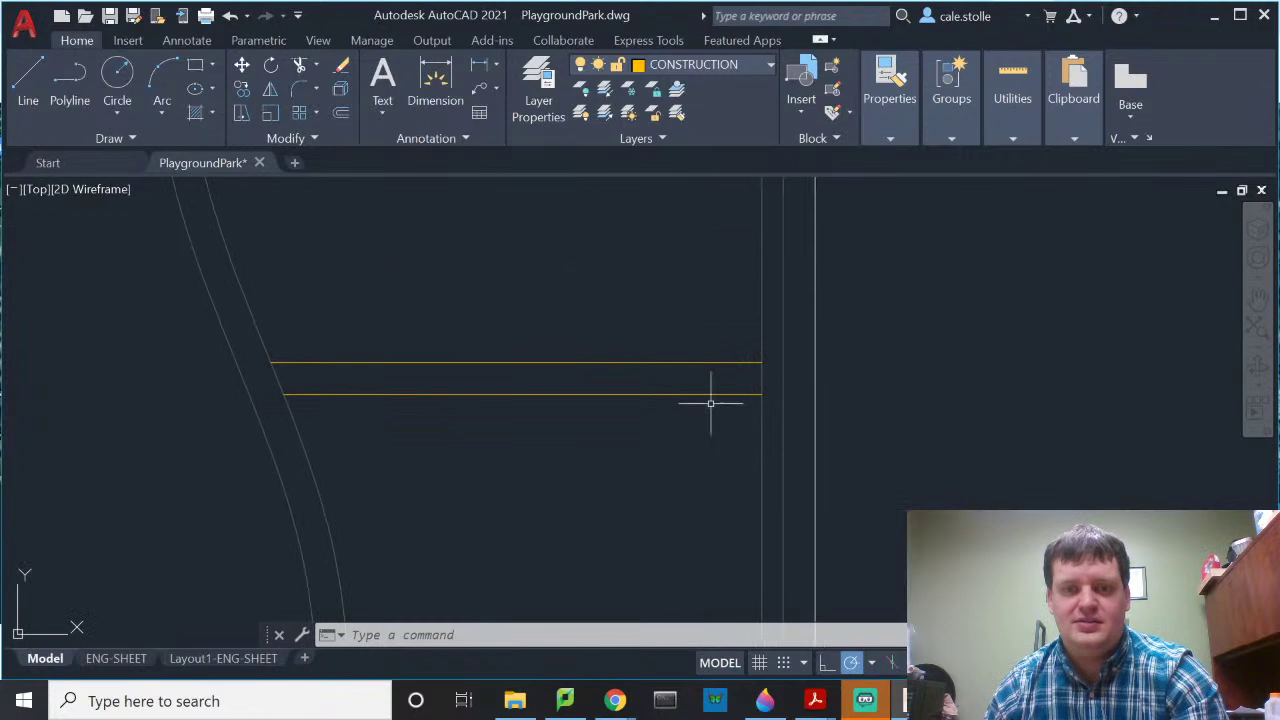
Step: Move both horizontal lines onto the Pavement-Sidewalk layer
click(722, 66)
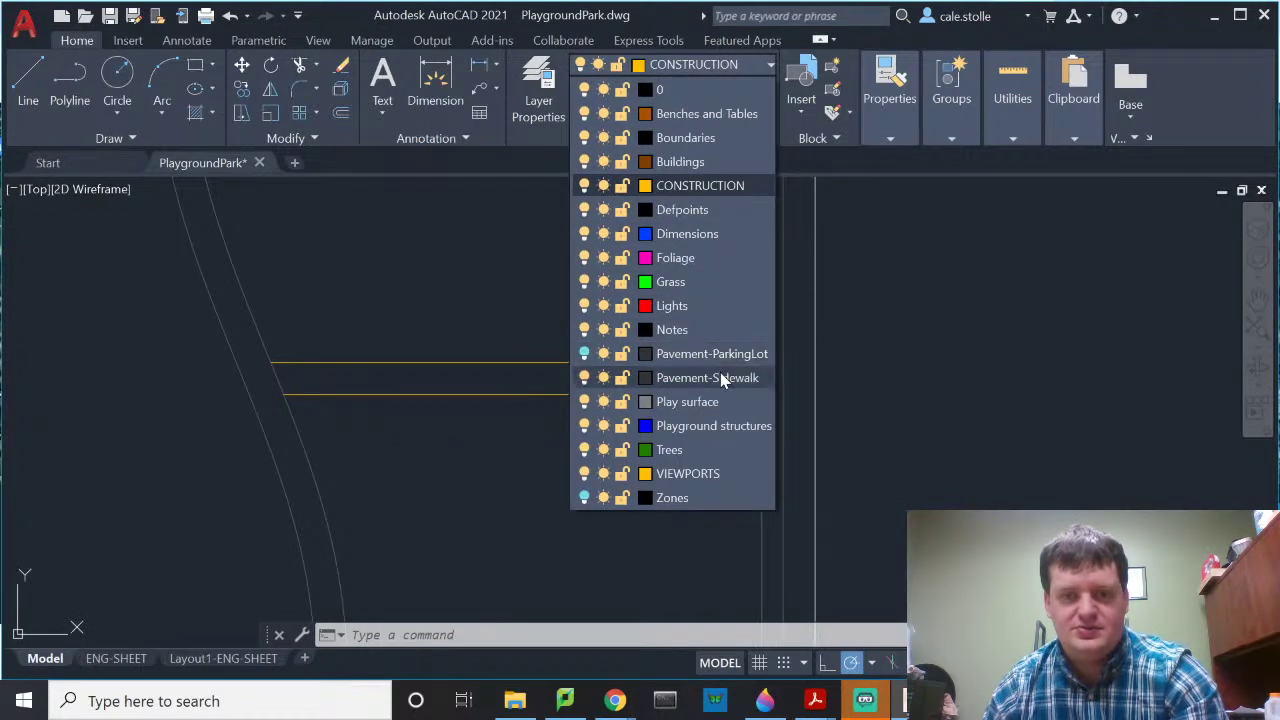
click(720, 378)
click(705, 436)
click(646, 350)
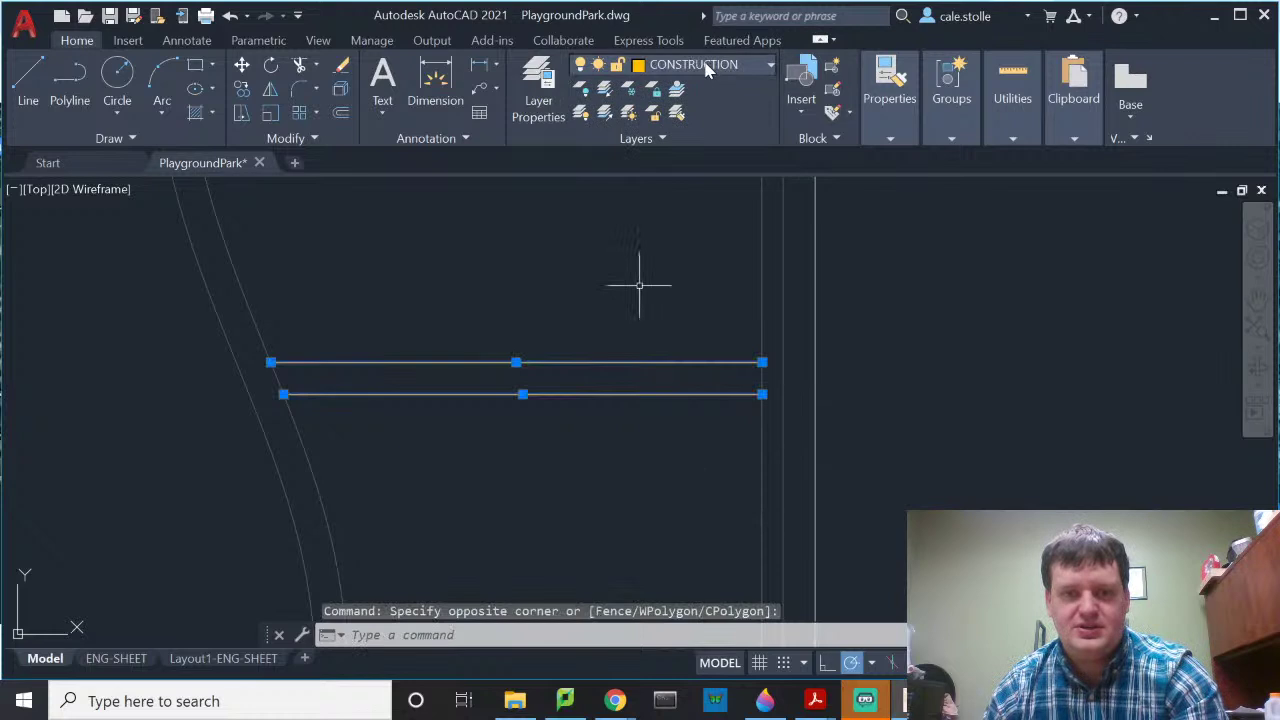
click(708, 65)
click(728, 376)
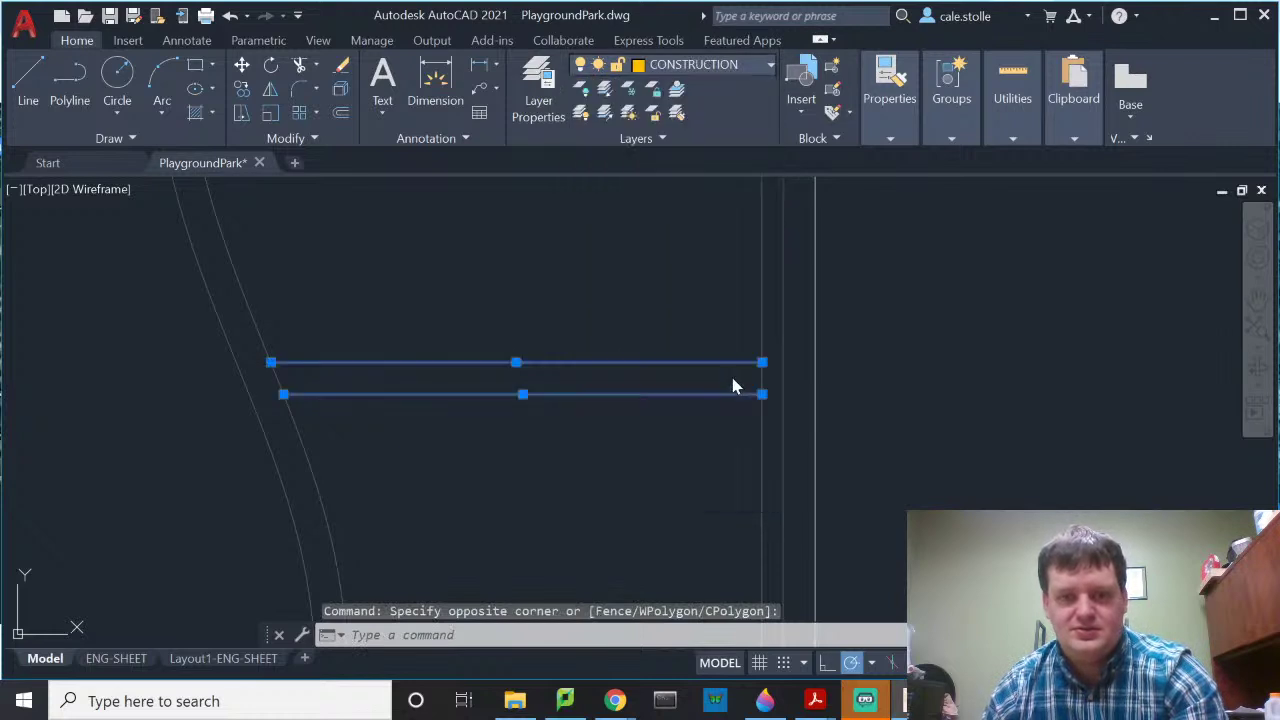
key(Escape)
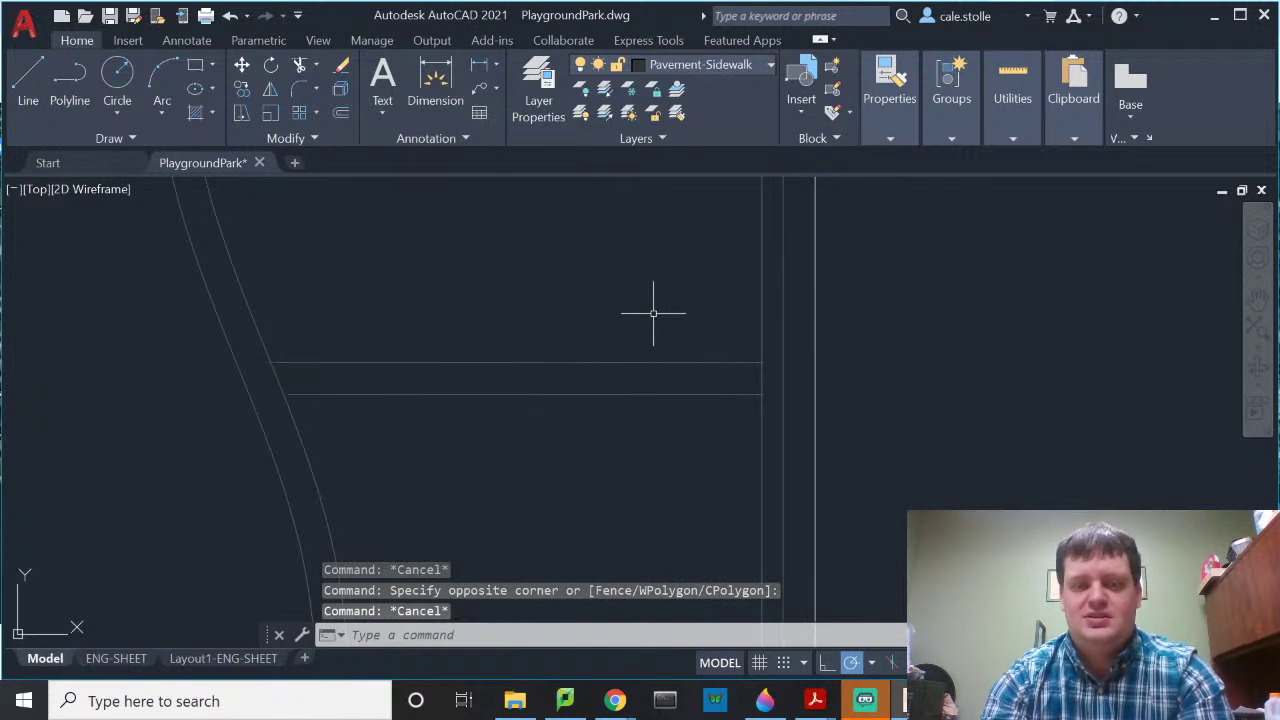
Step: Trim the curved sidewalk's inner edge between the two horizontal branch lines
text(ttr)
key(Return)
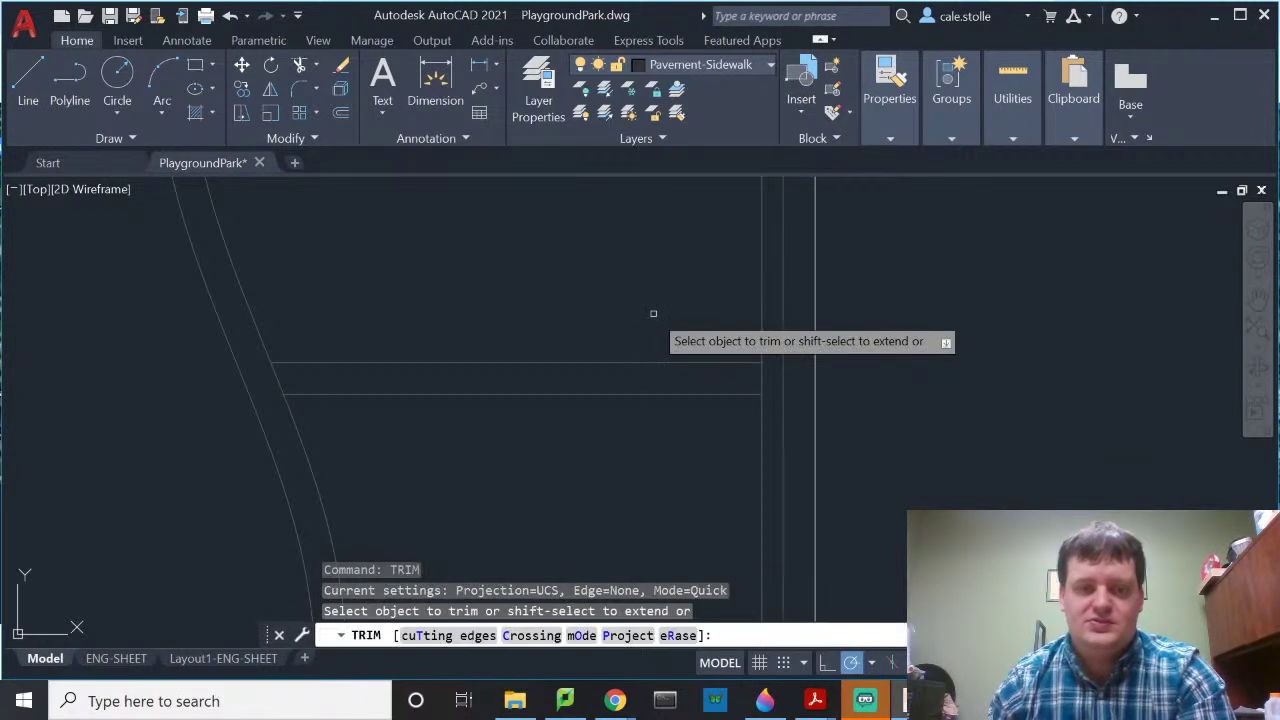
click(372, 318)
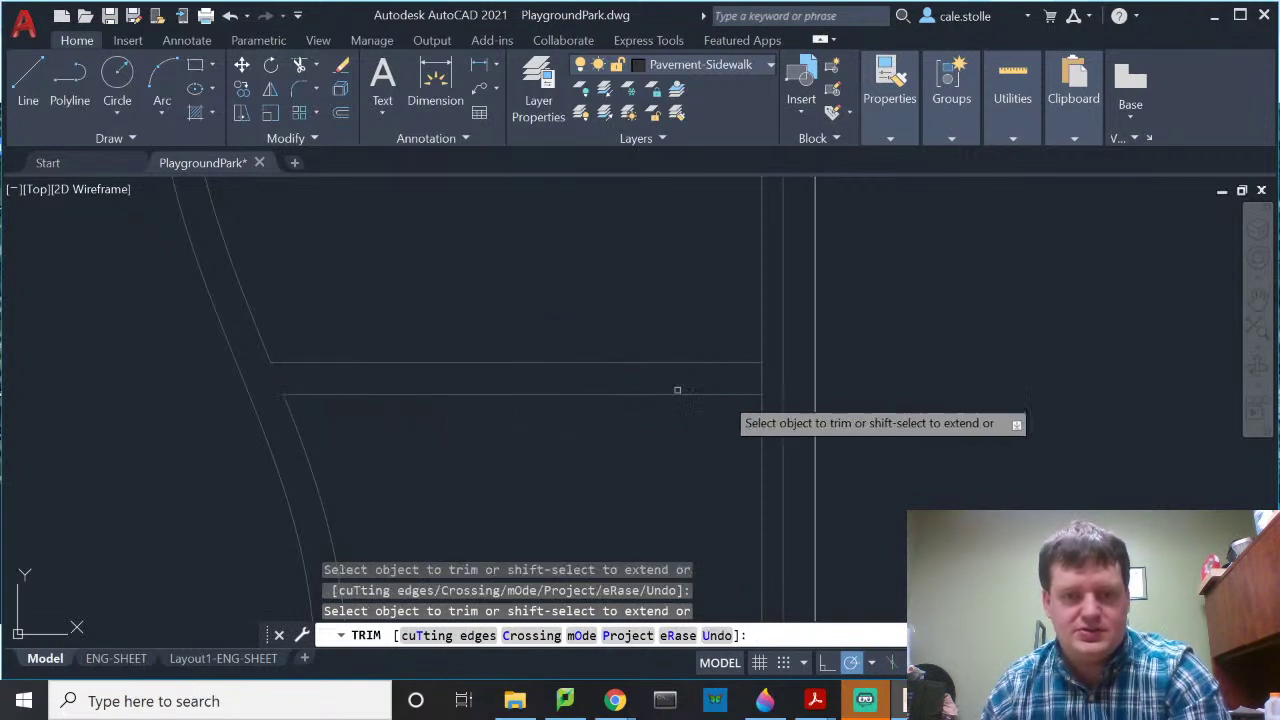
scroll(549, 297, down, 4)
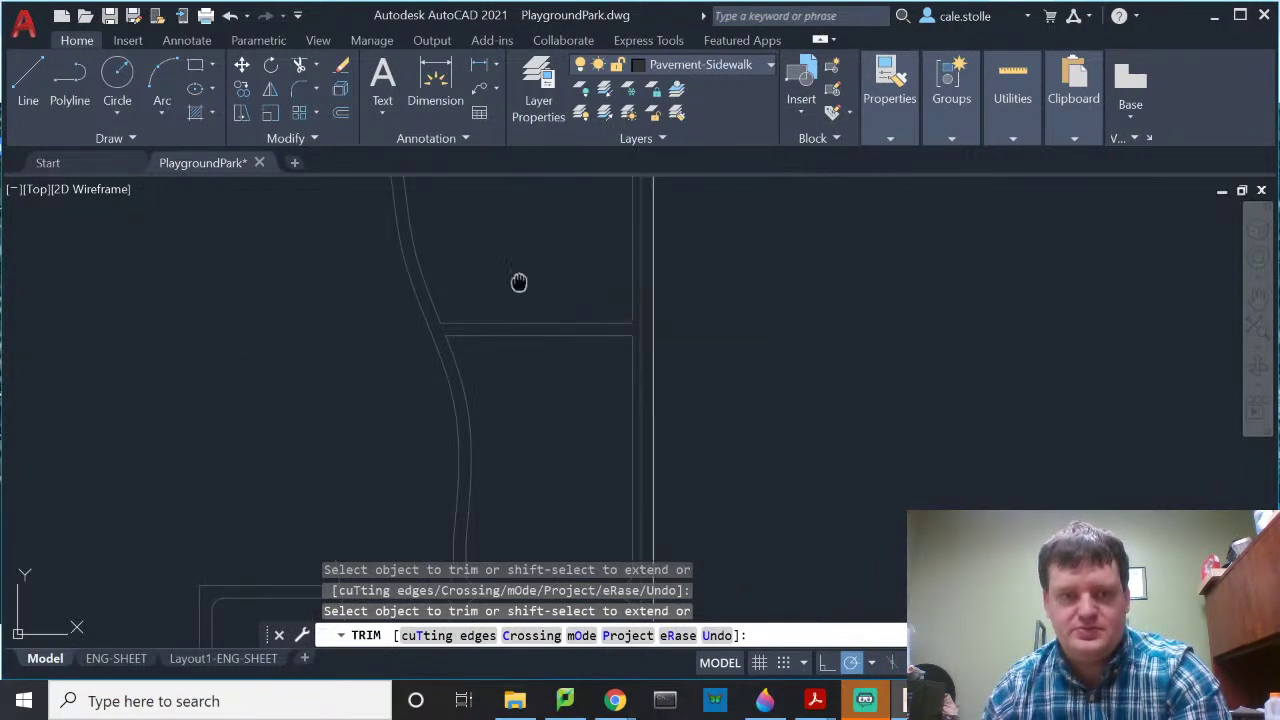
mouse_move(517, 280)
middle_down()
mouse_move(674, 494)
mouse_move(754, 526)
mouse_move(671, 464)
mouse_move(606, 237)
mouse_move(615, 324)
mouse_move(691, 466)
mouse_move(694, 449)
middle_up()
key(Escape)
key(Escape)
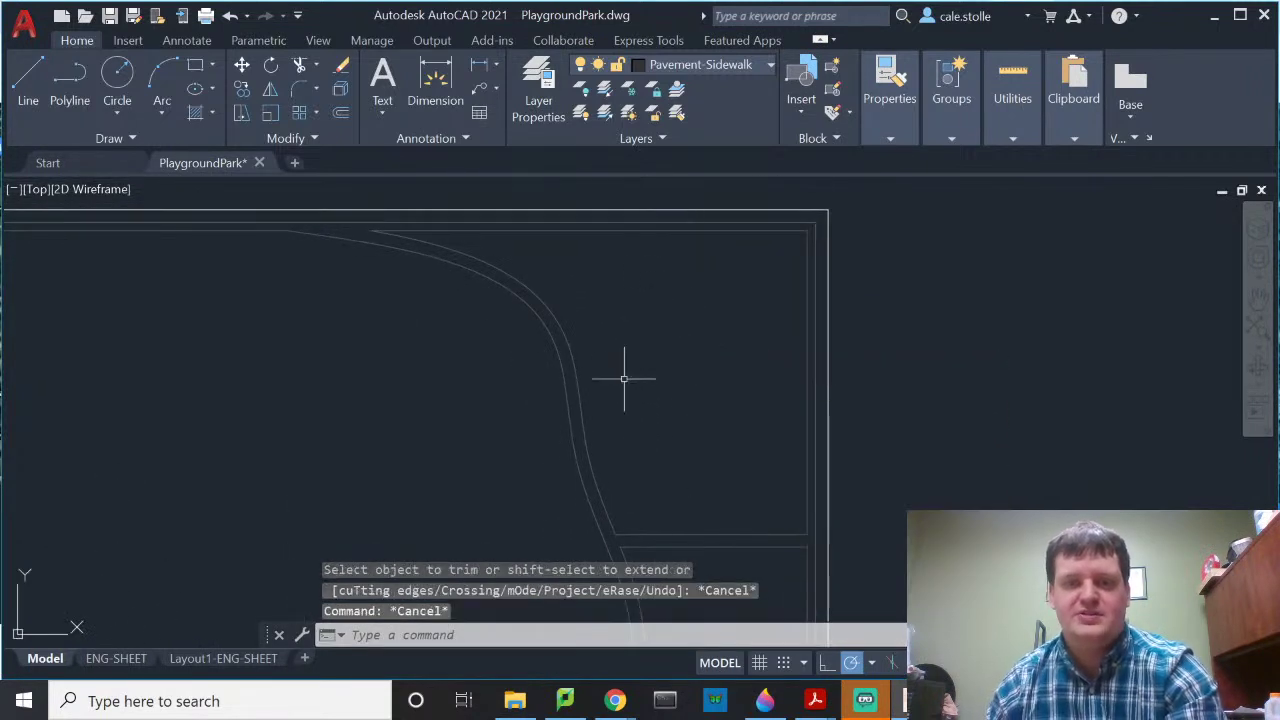
scroll(643, 251, up, 2)
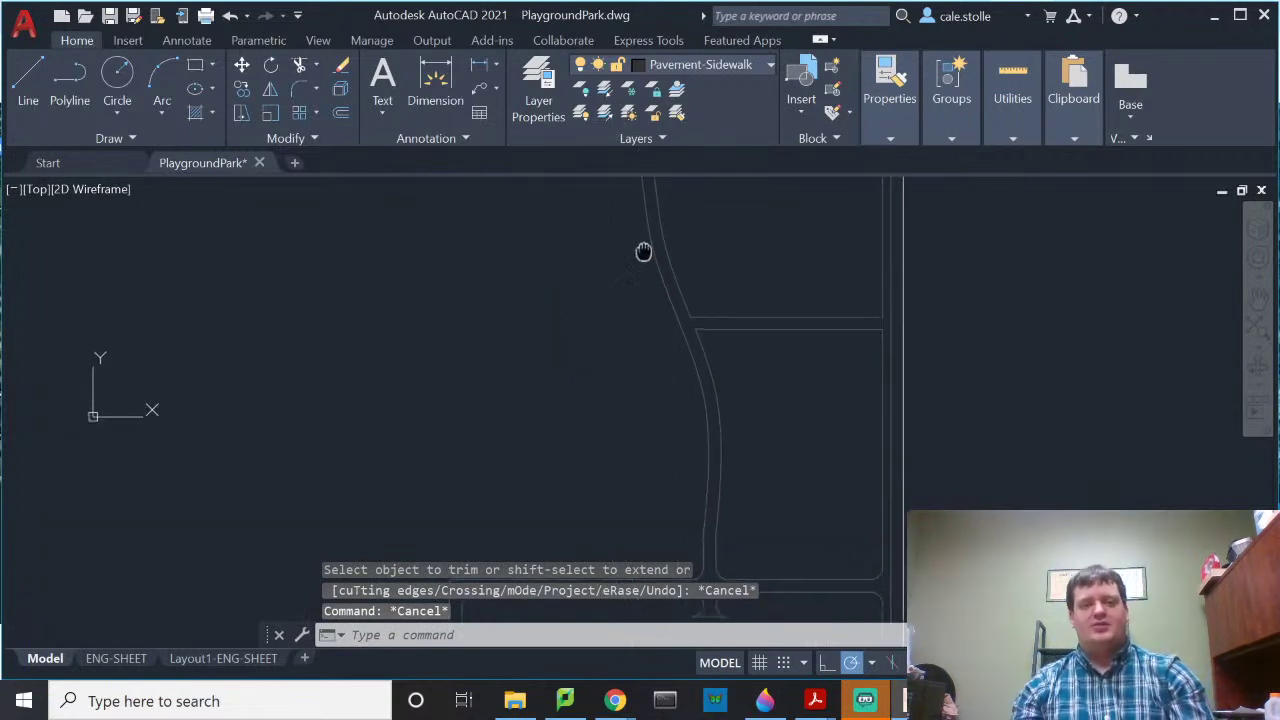
scroll(783, 289, down, 3)
middle_drag(783, 289, 741, 413)
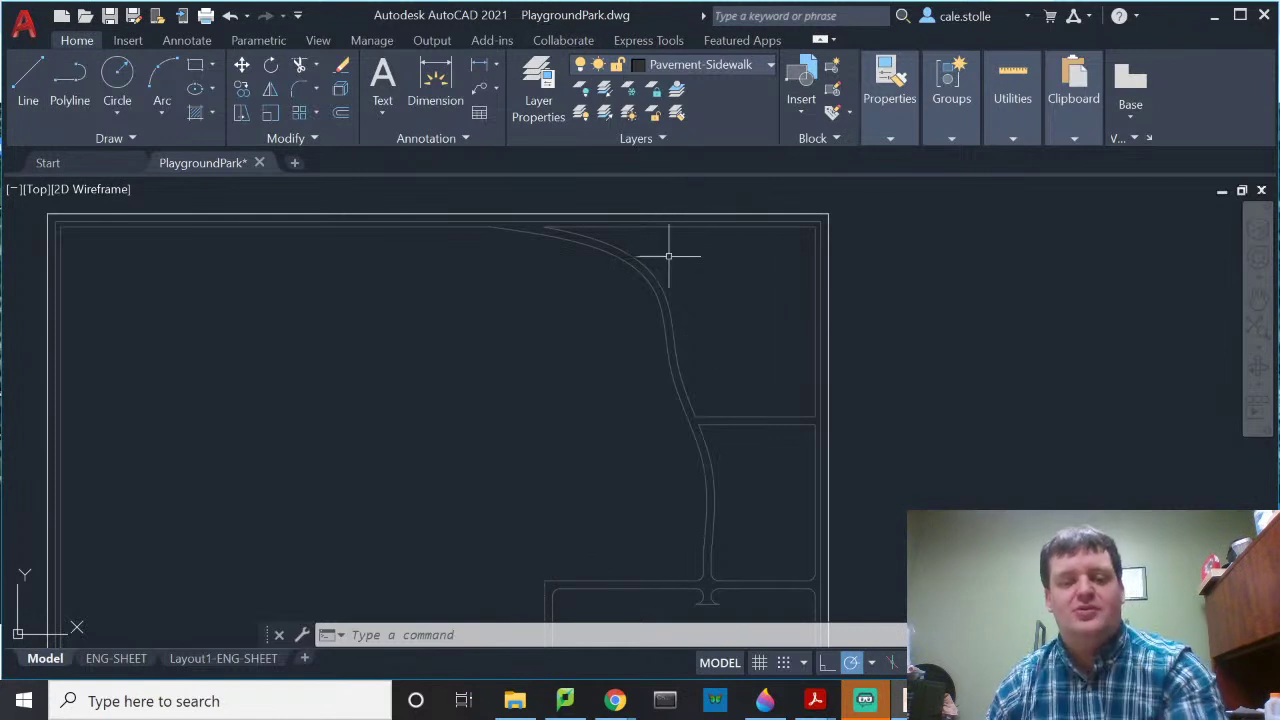
Step: Start a spline with its first point 480 along the top boundary
text(pline)
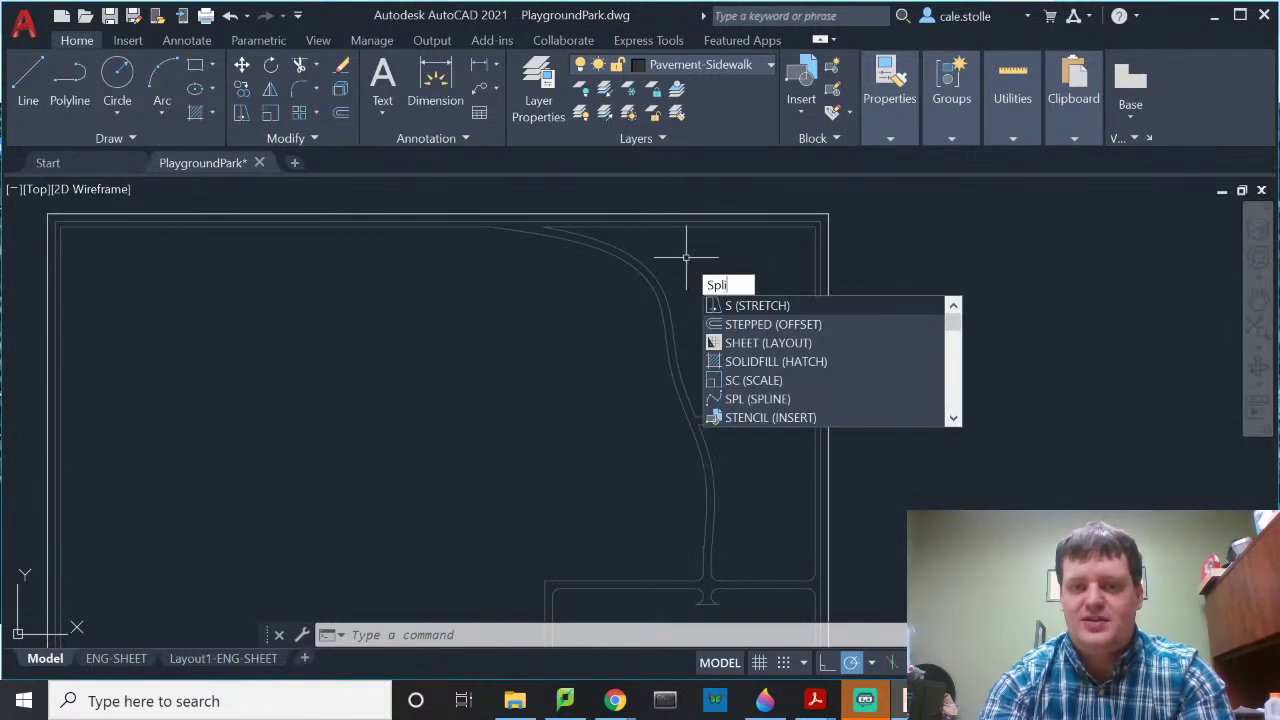
key(Return)
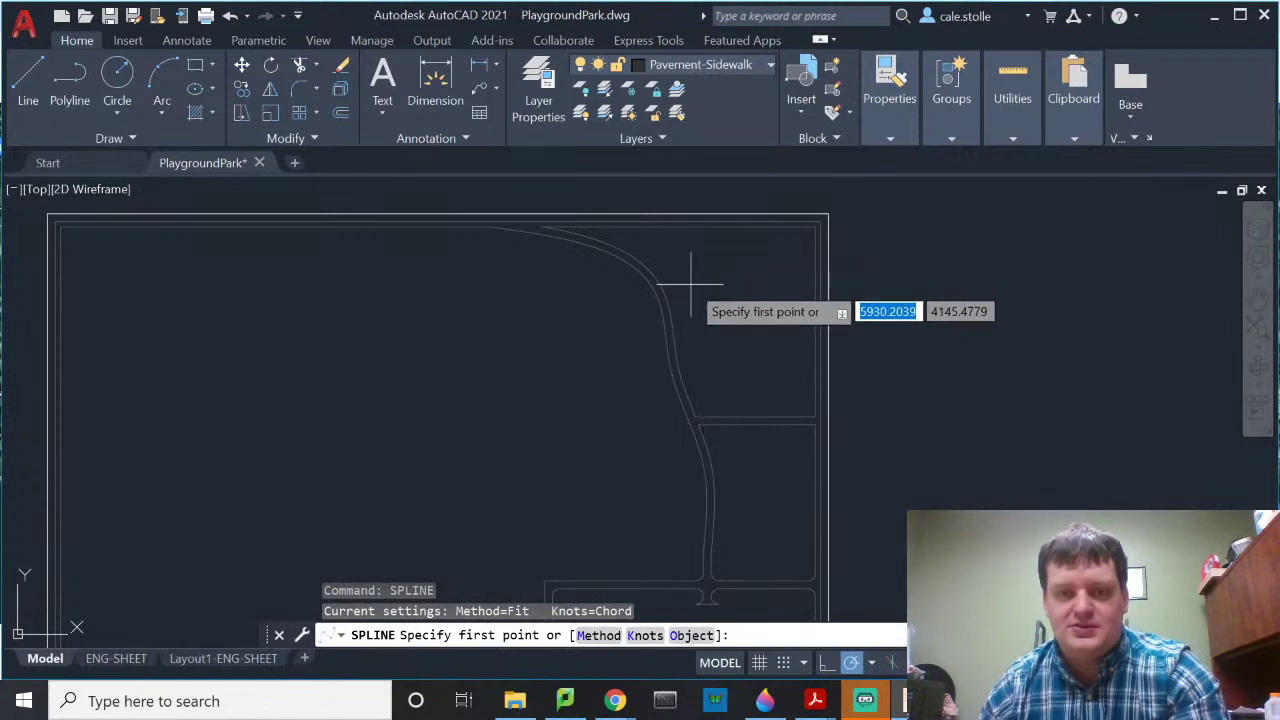
scroll(765, 232, up, 5)
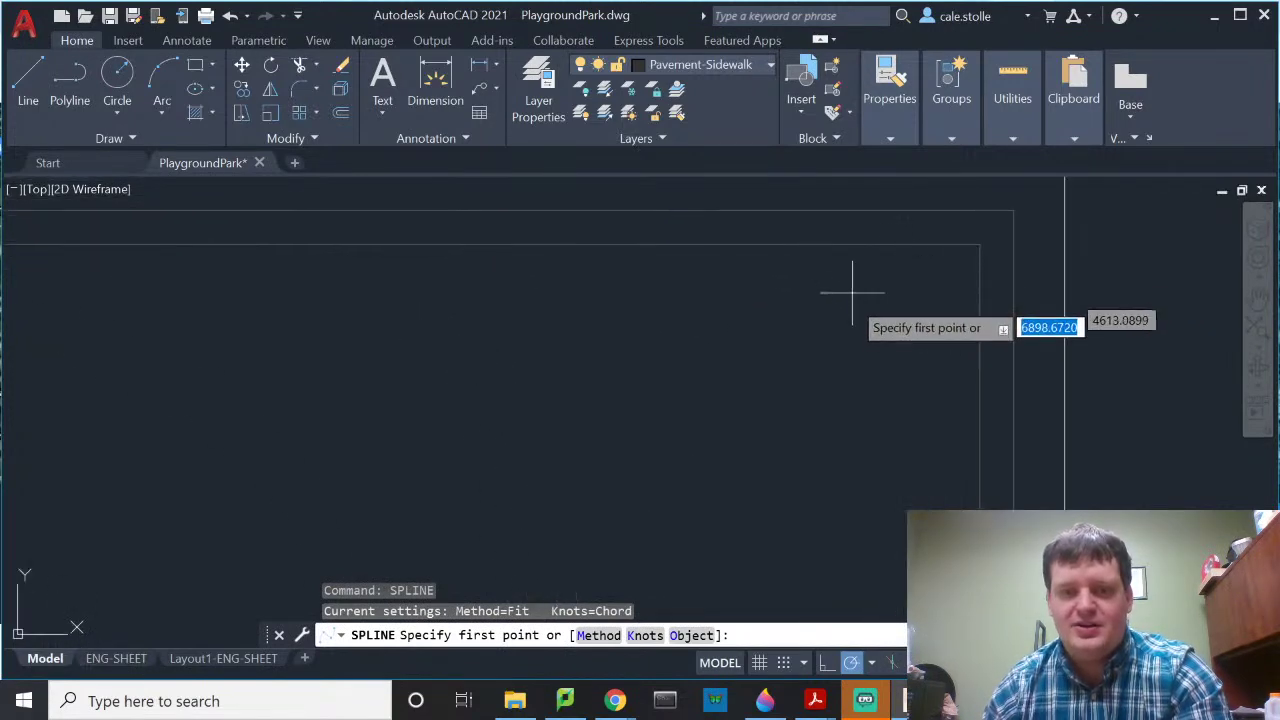
scroll(849, 286, up, 1)
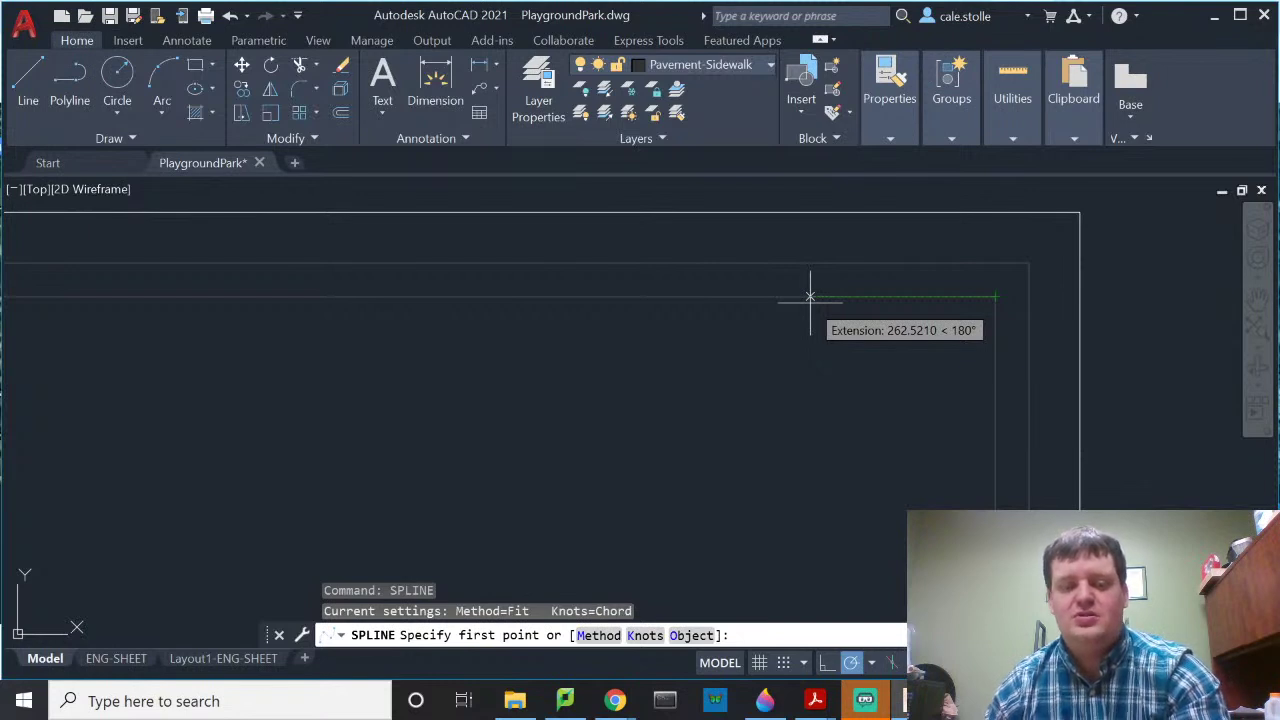
text(4)
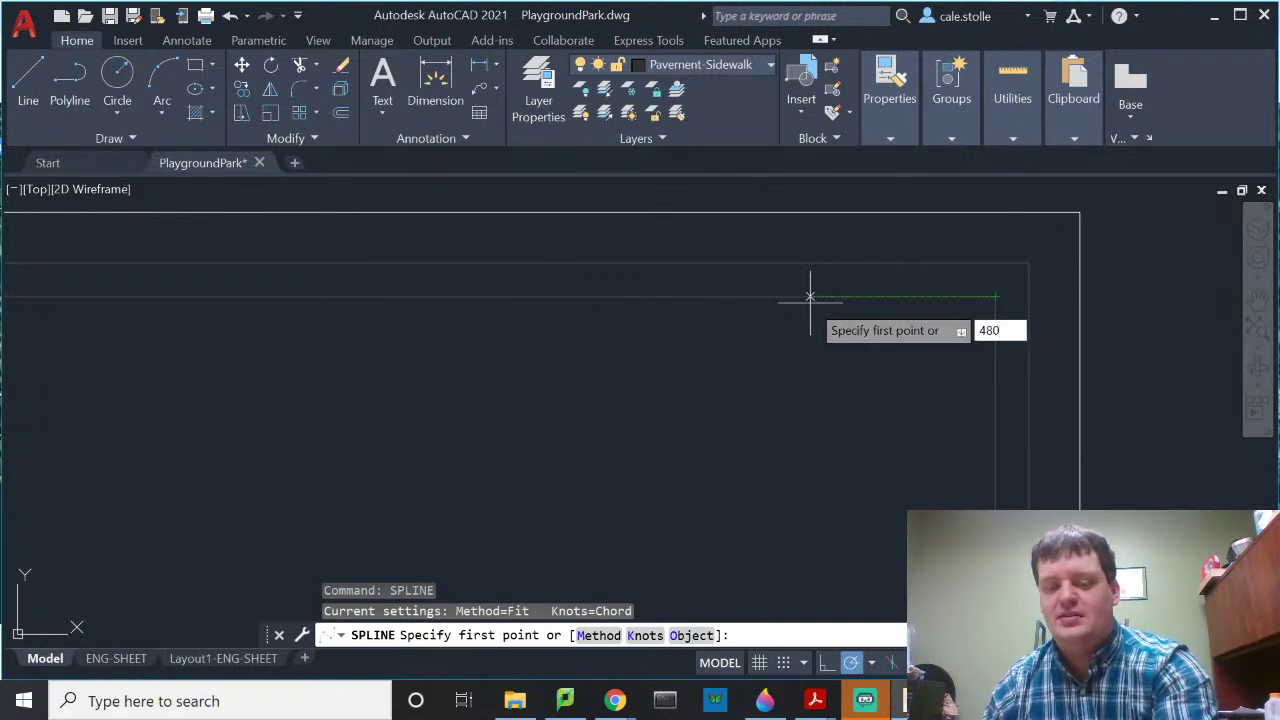
text(80)
key(Return)
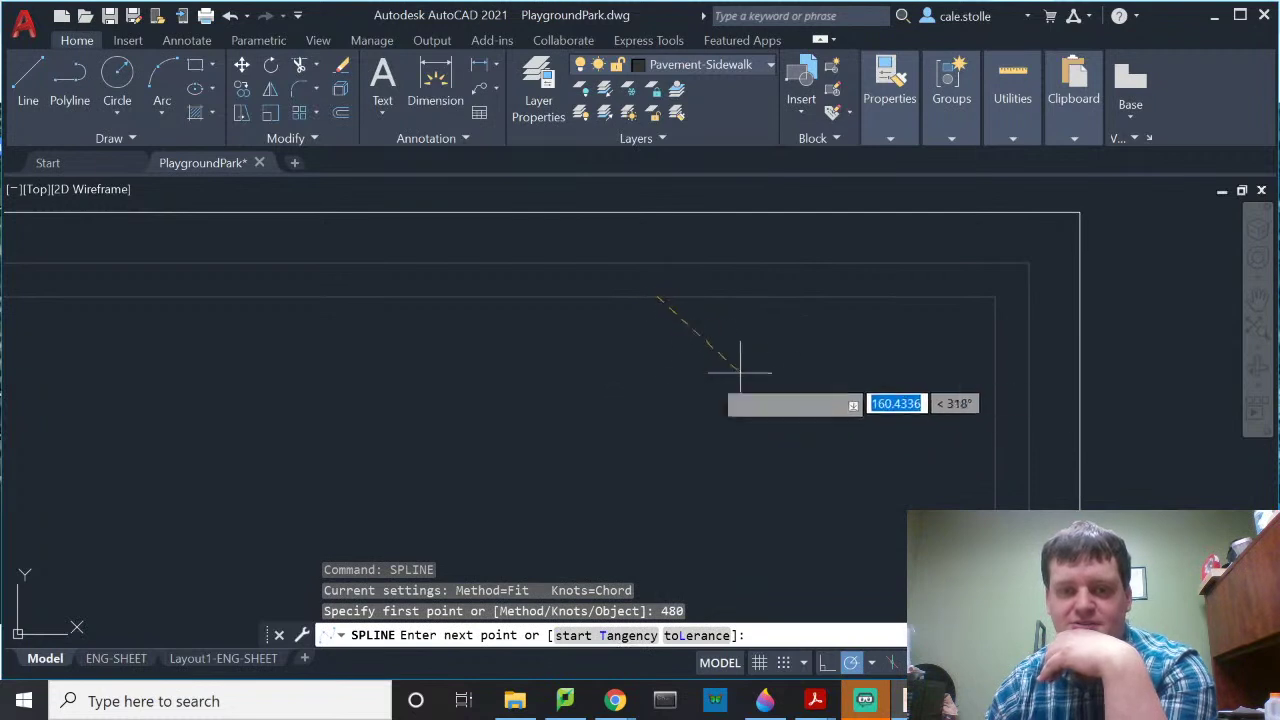
Step: Place the spline's fit points across the existing curved path, ending at the lower rectangle's corner
scroll(690, 390, down, 2)
middle_drag(677, 440, 747, 286)
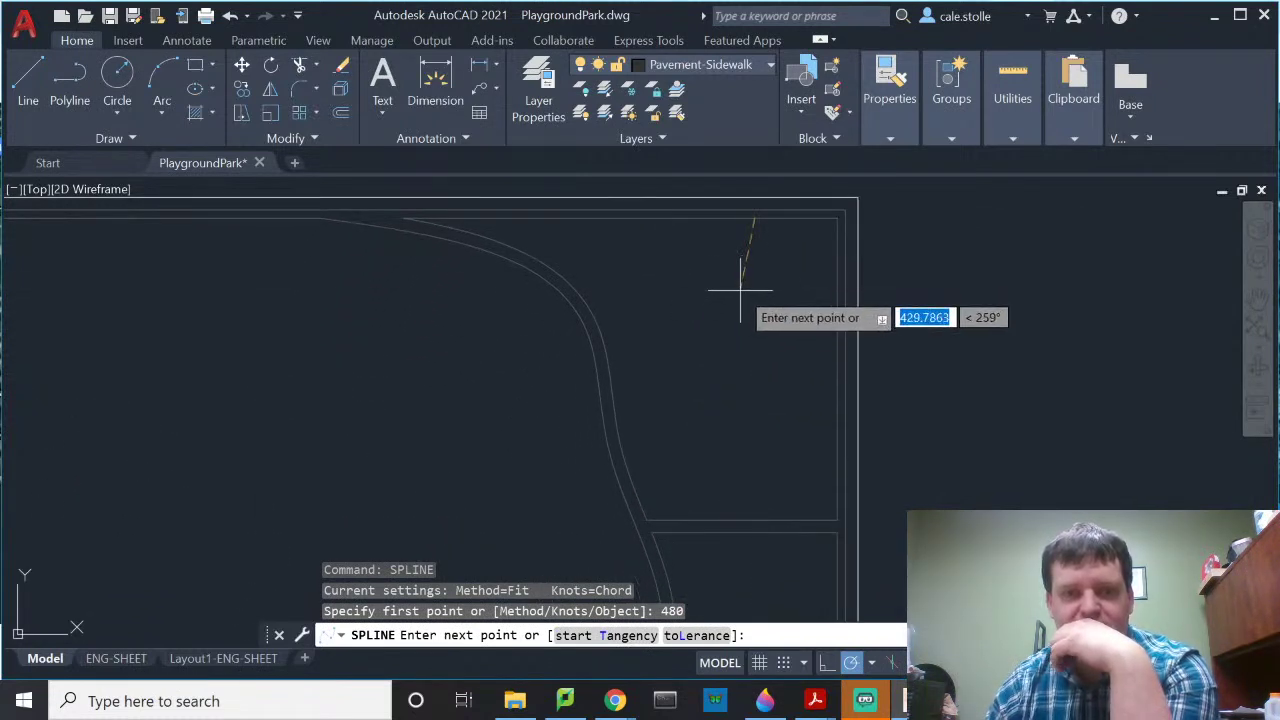
click(754, 323)
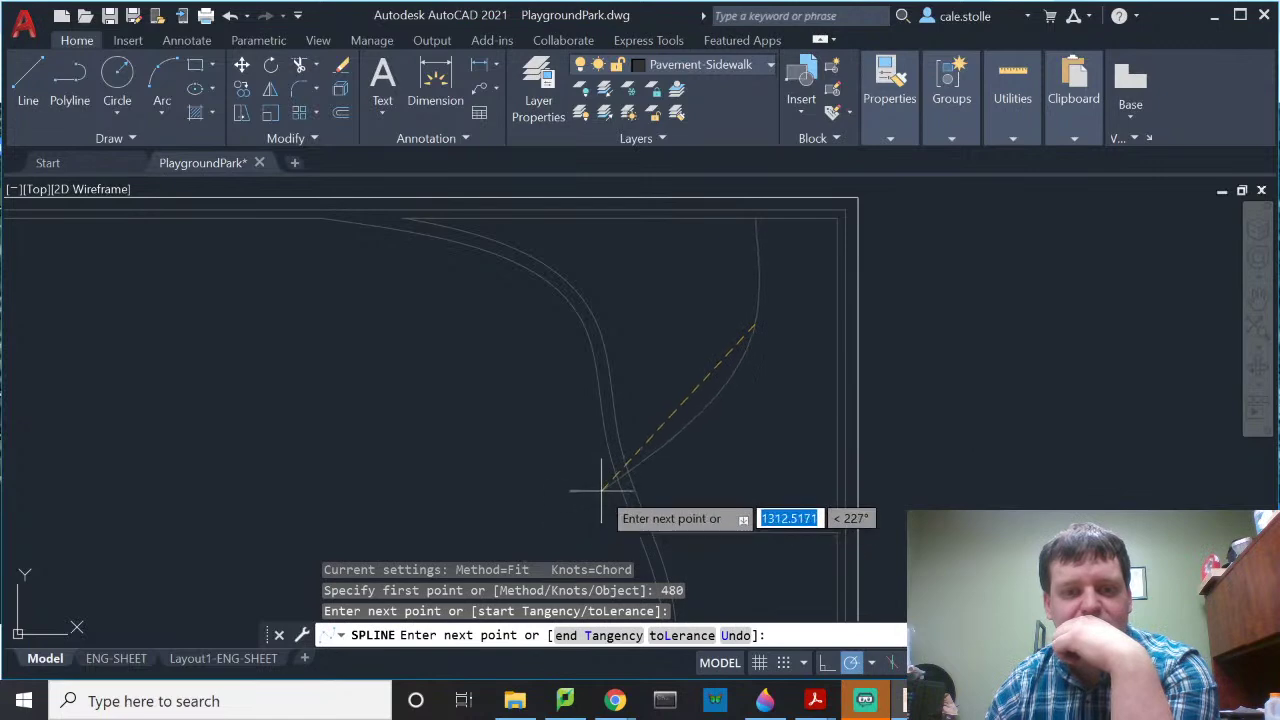
mouse_move(600, 495)
middle_down()
mouse_move(583, 274)
mouse_move(602, 216)
middle_up()
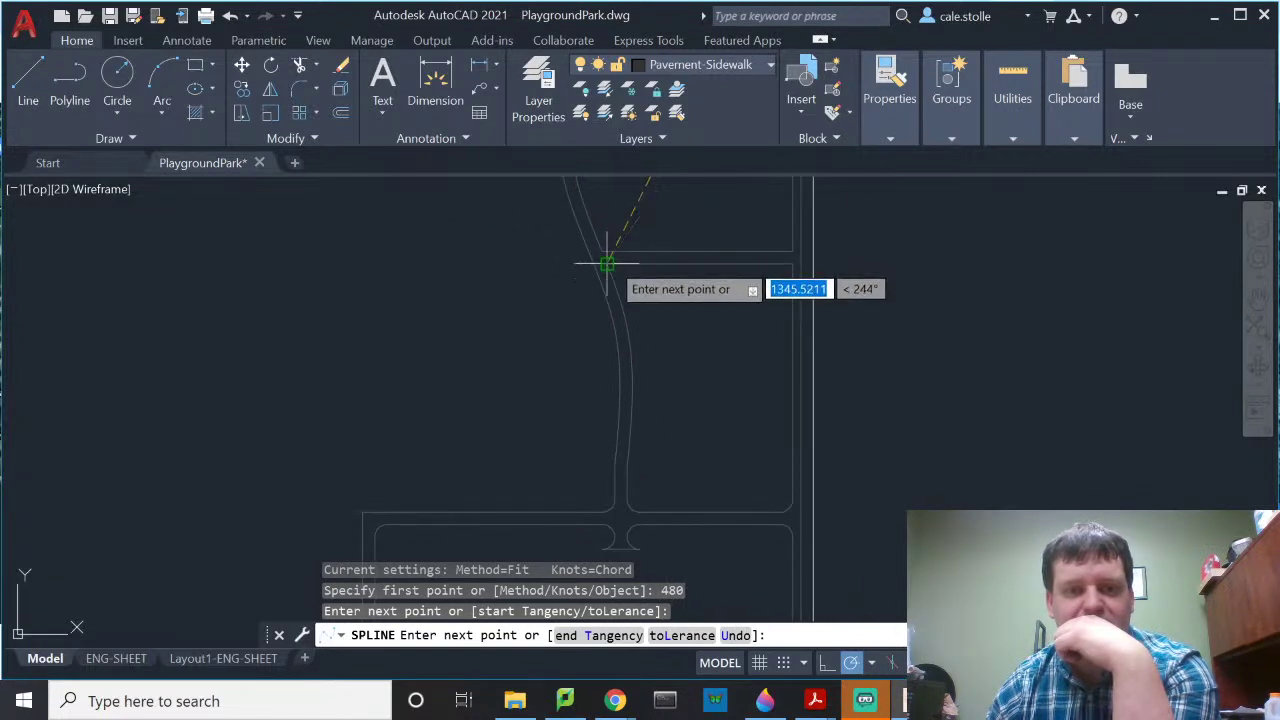
click(606, 265)
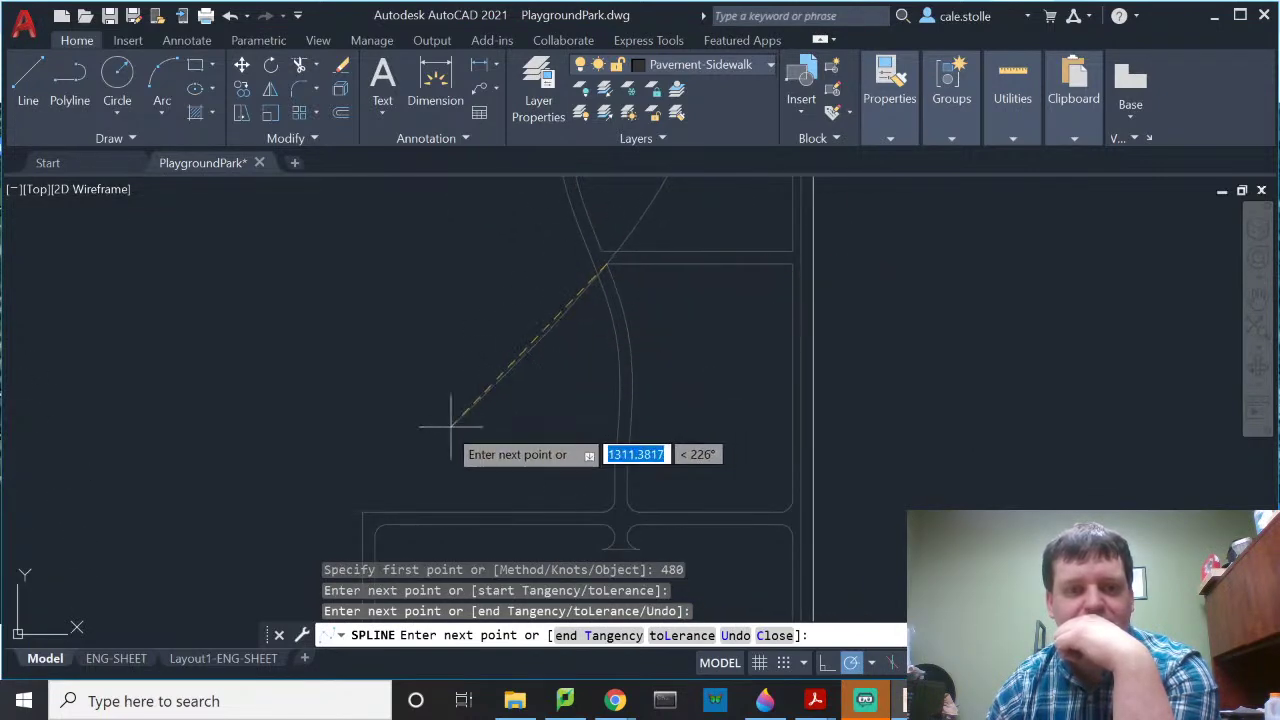
click(424, 382)
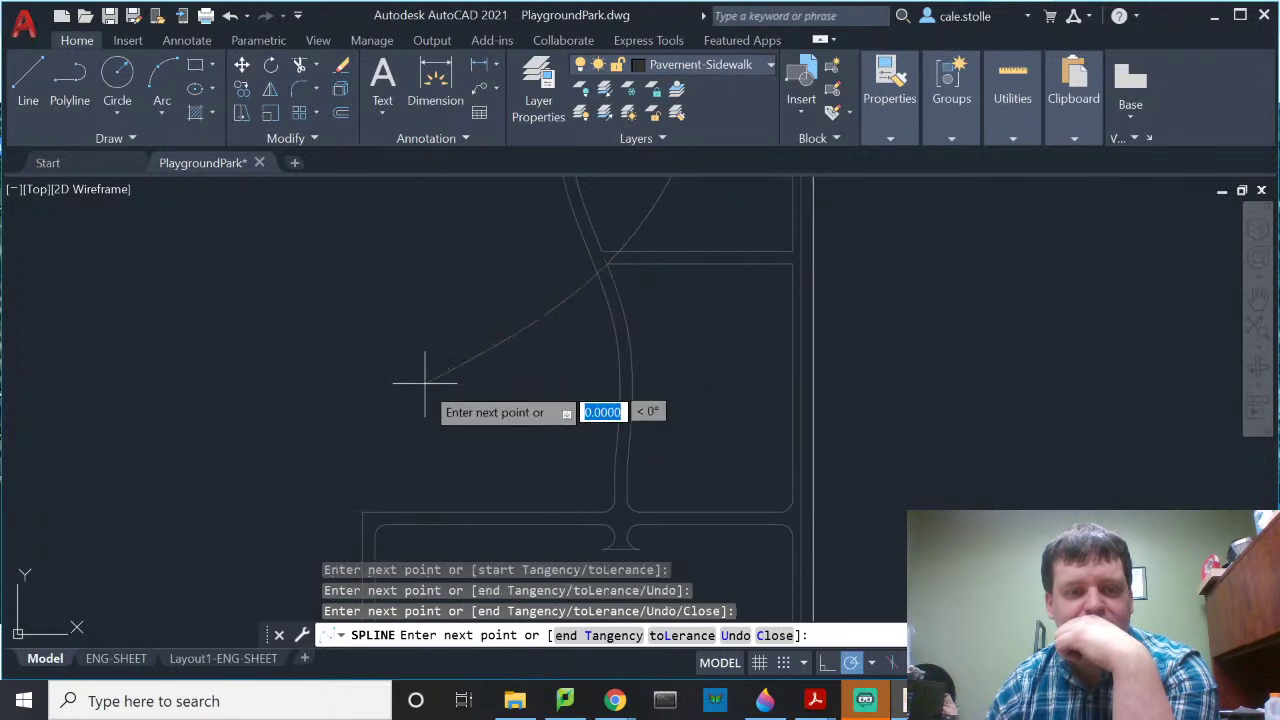
scroll(379, 491, up, 5)
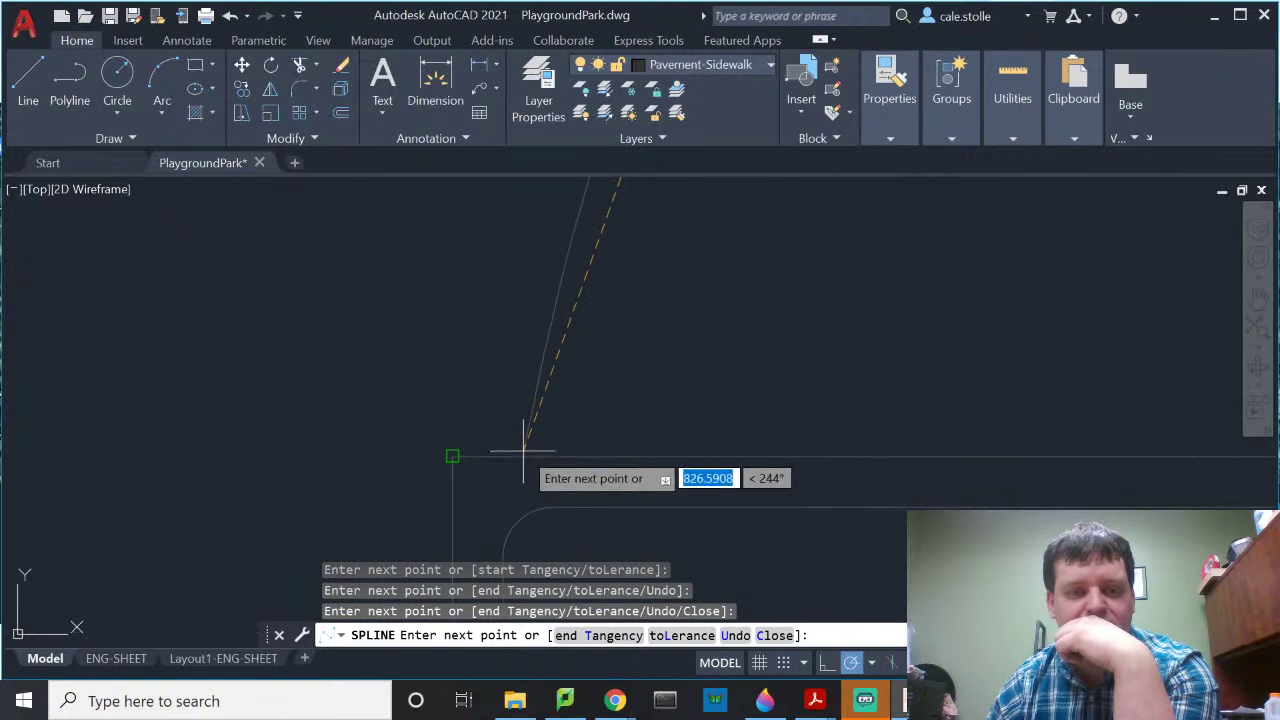
scroll(523, 437, down, 2)
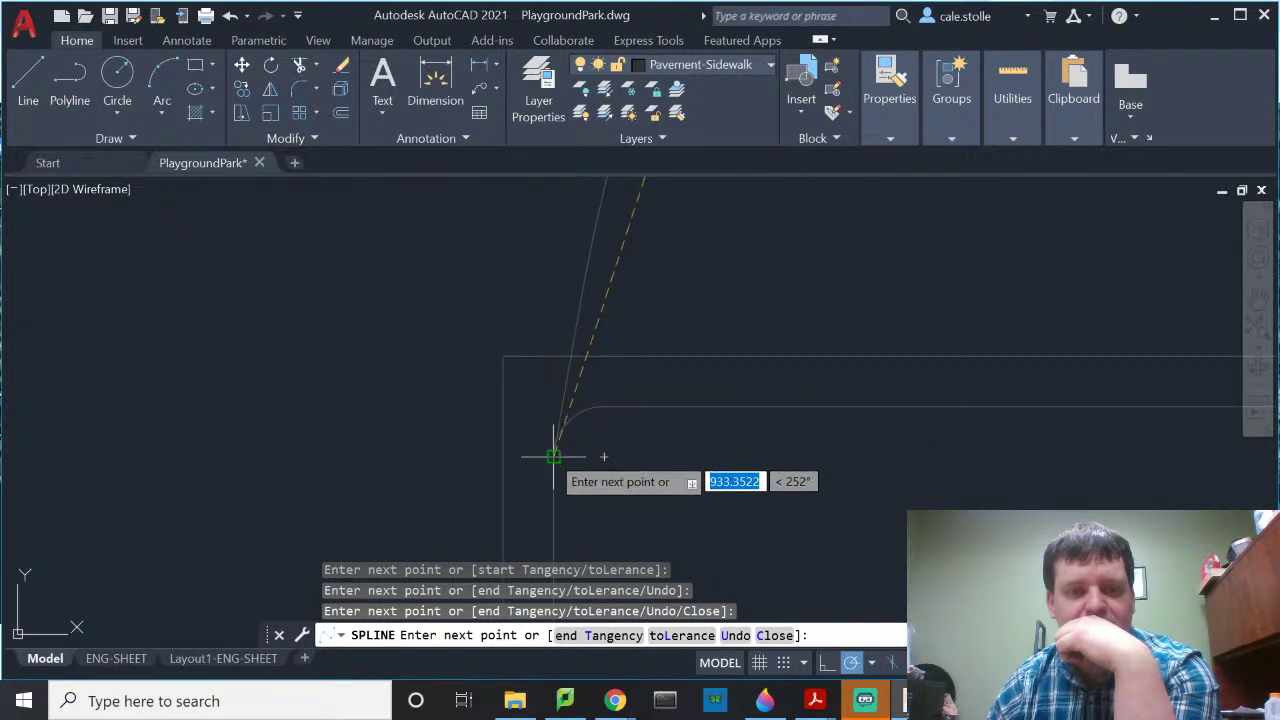
click(556, 355)
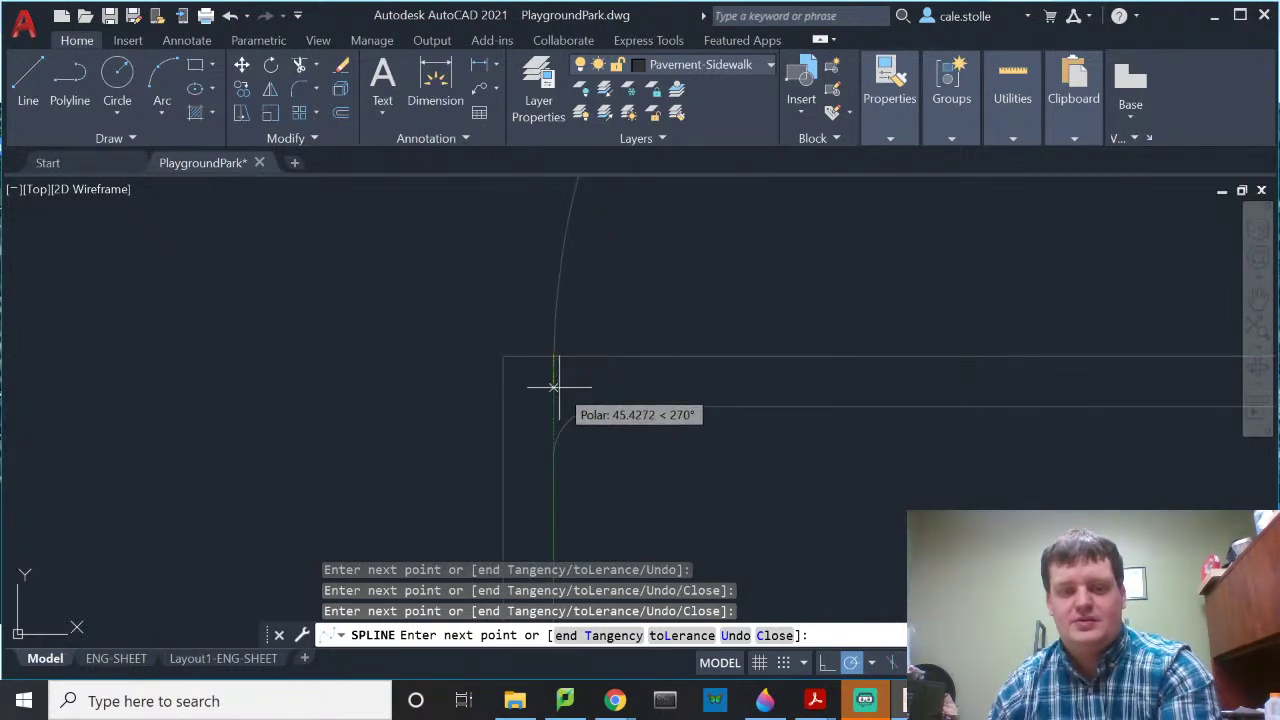
key(Return)
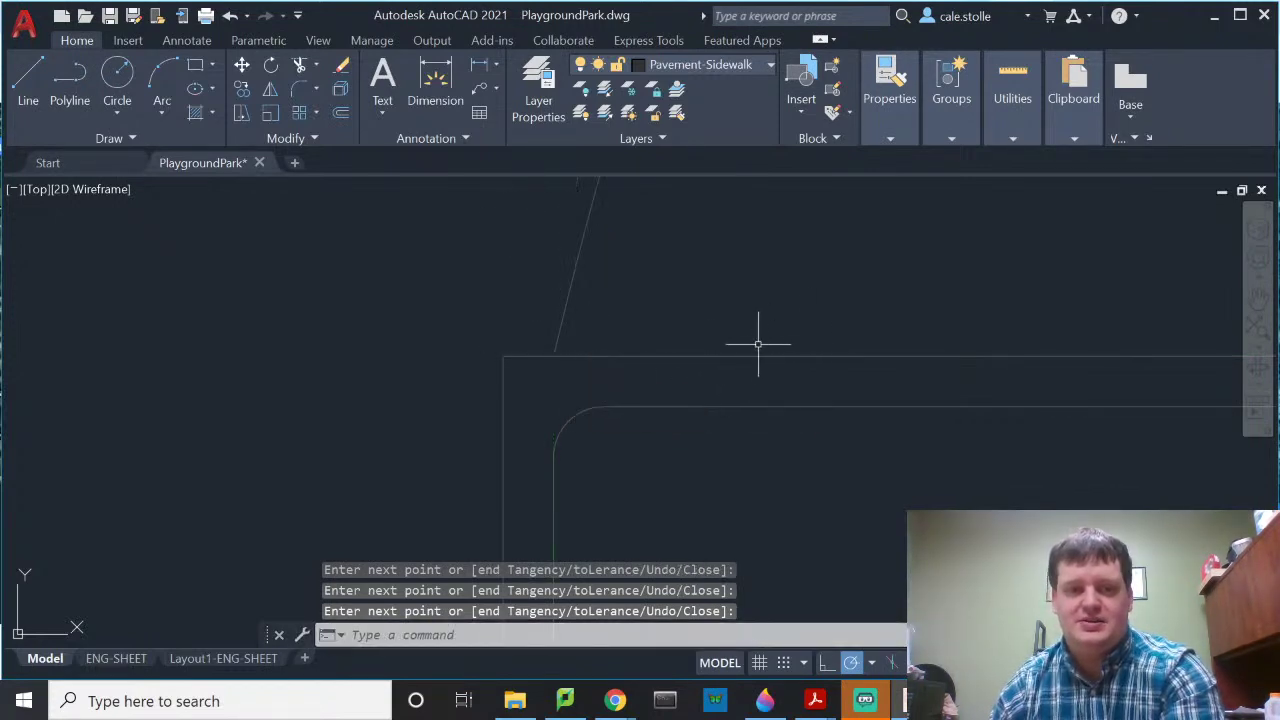
Step: View the whole site and select the new S-shaped spline
scroll(758, 344, down, 6)
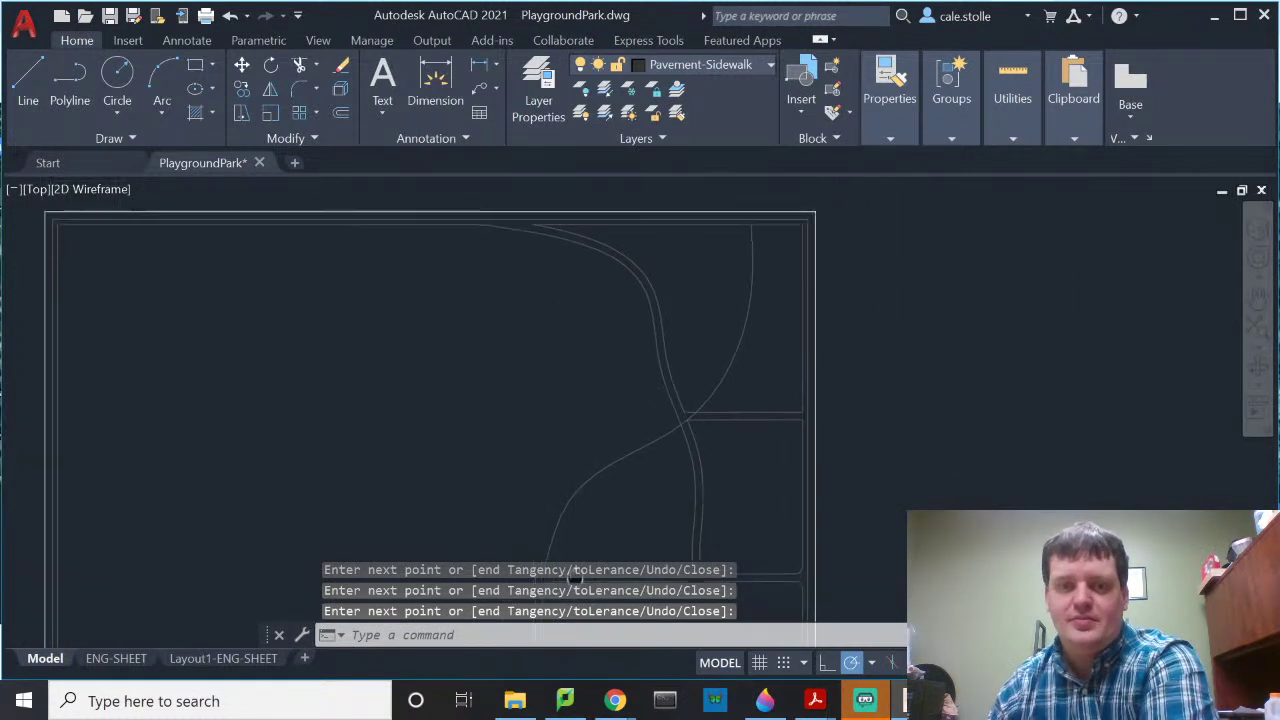
middle_drag(573, 578, 651, 363)
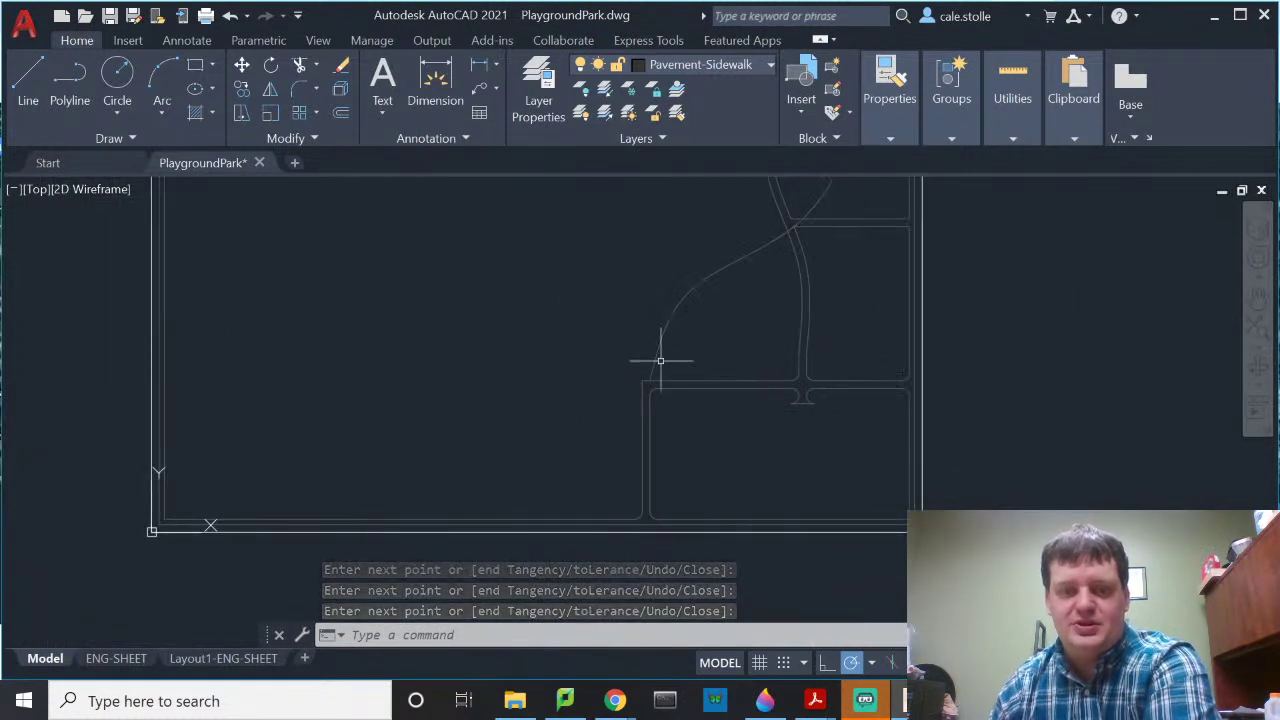
scroll(668, 343, up, 4)
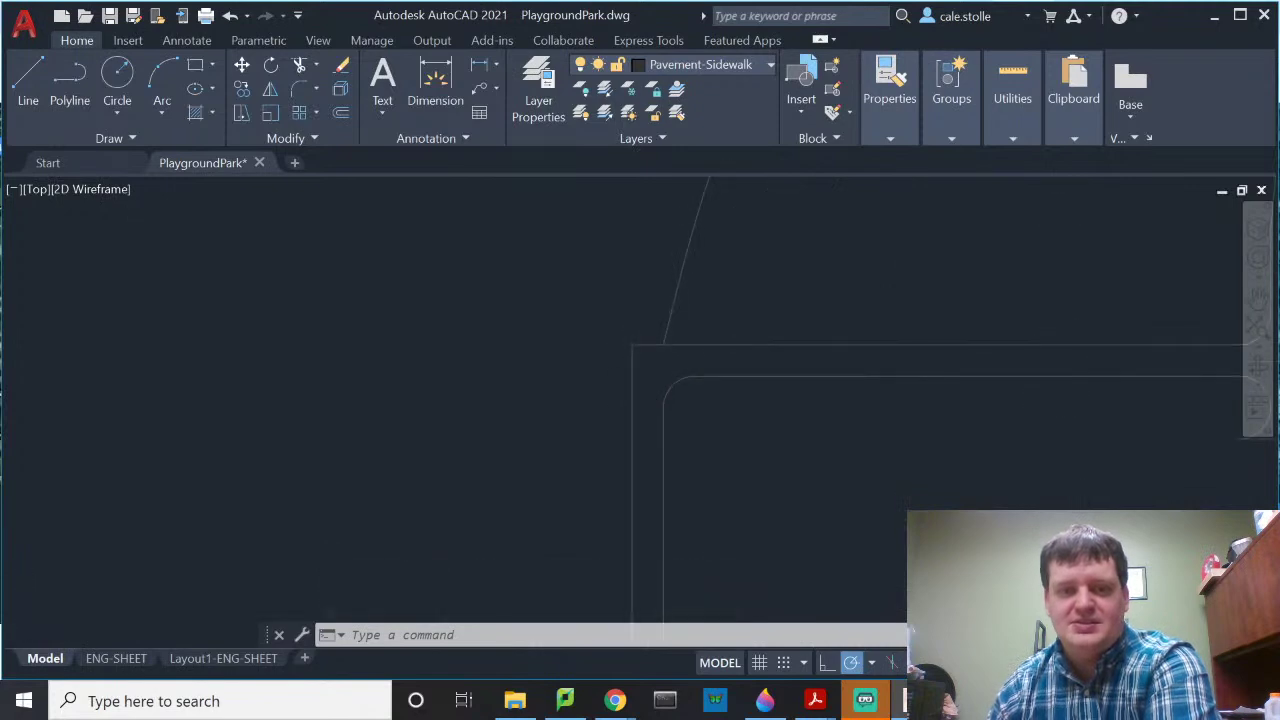
scroll(709, 323, down, 3)
scroll(660, 477, up, 3)
middle_drag(697, 403, 668, 453)
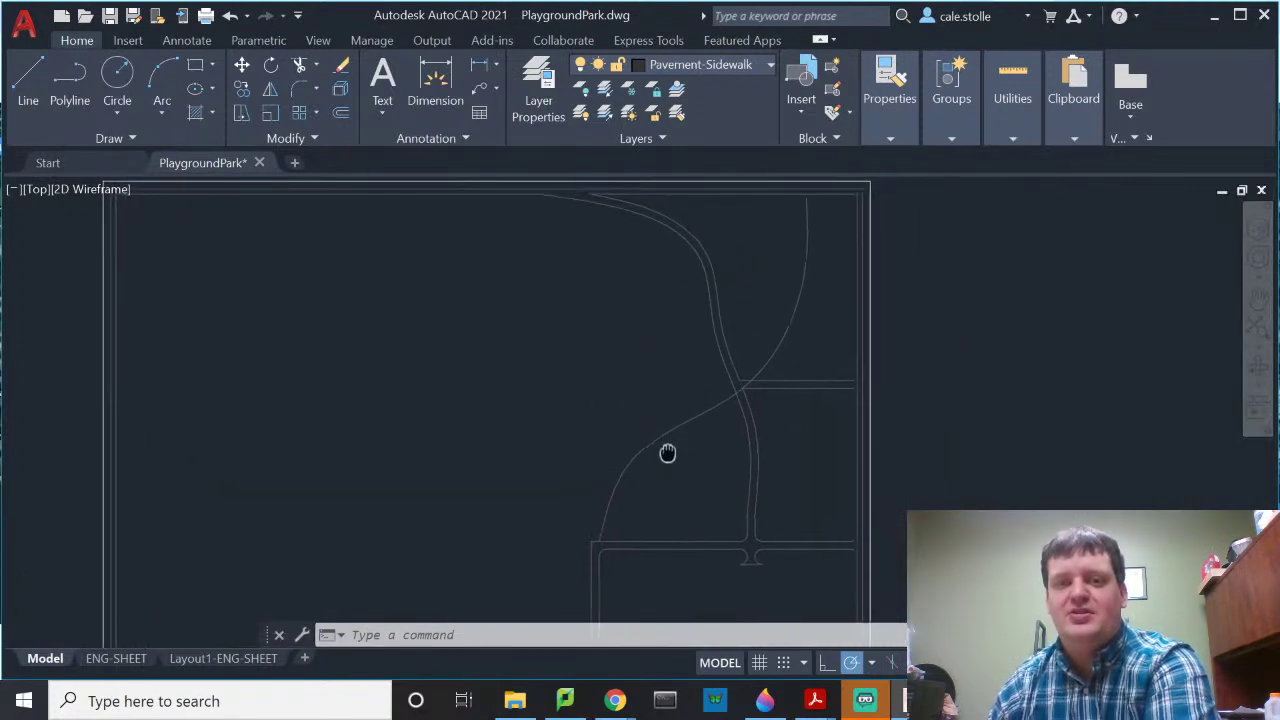
mouse_move(718, 336)
middle_down()
mouse_move(660, 345)
mouse_move(670, 335)
middle_up()
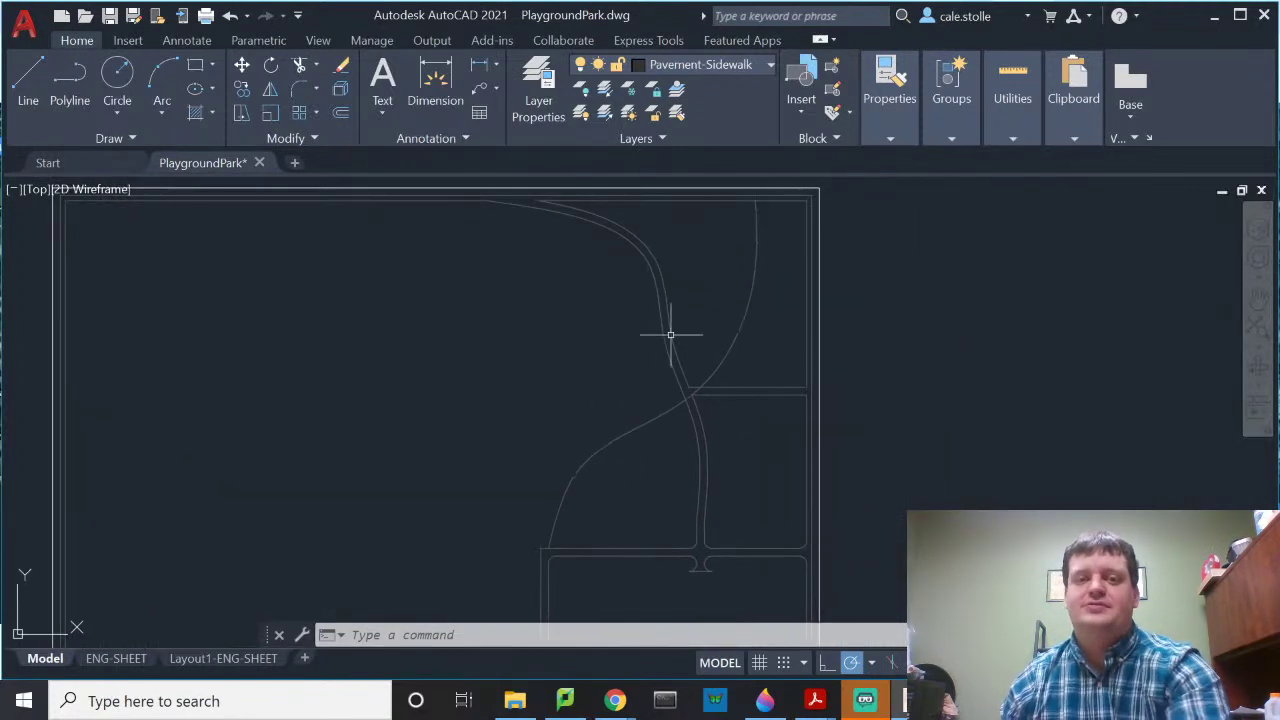
click(752, 287)
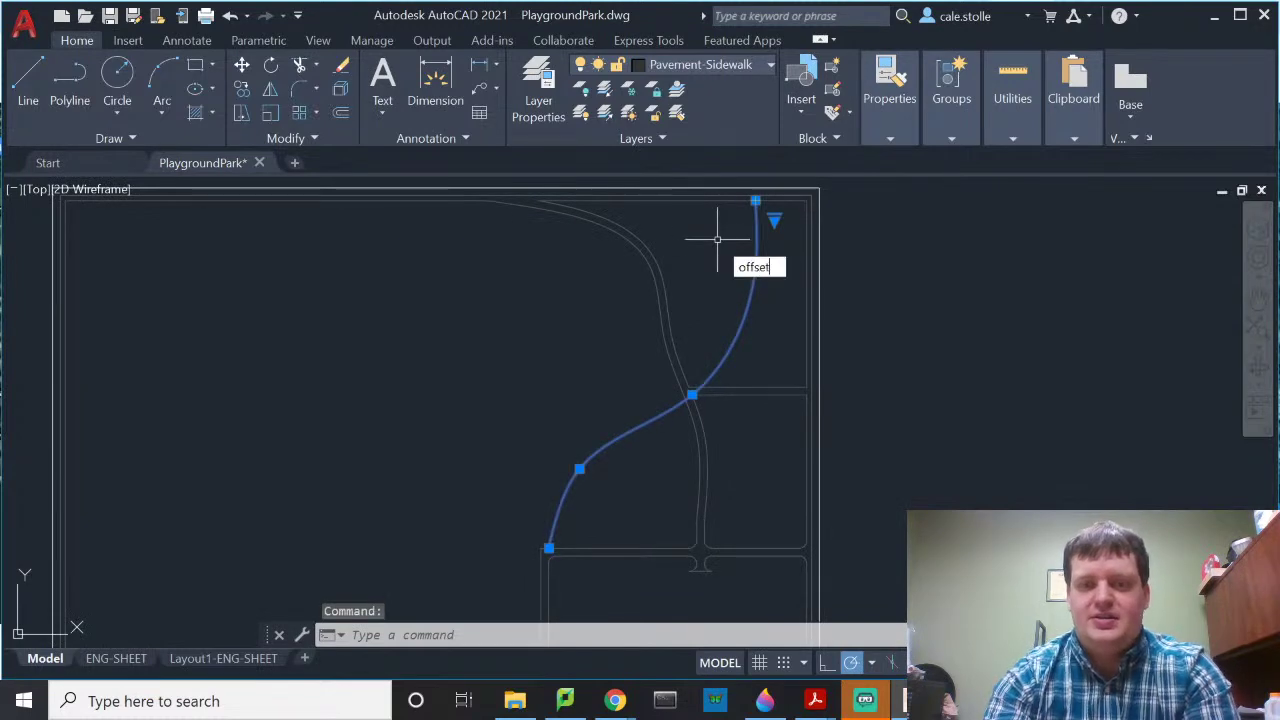
Step: Offset the S-shaped spline 72 units to one side, creating its parallel sidewalk edge
key(Return)
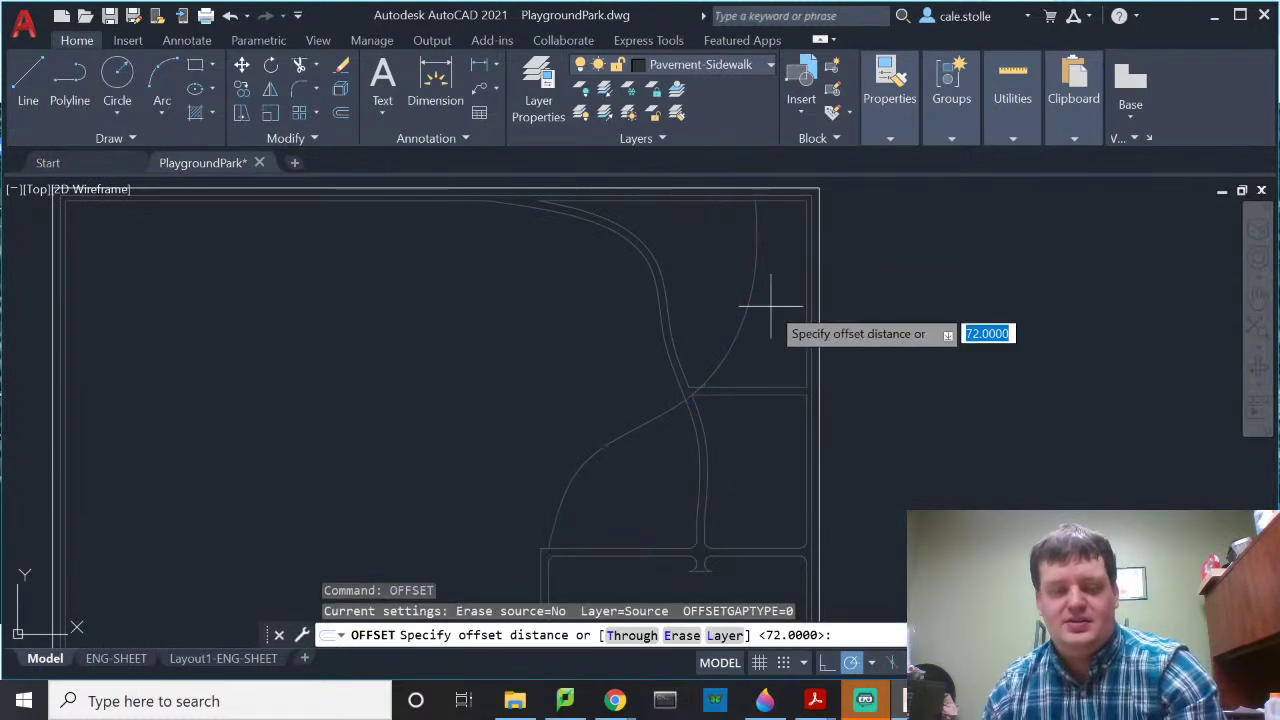
key(Return)
click(667, 316)
click(530, 357)
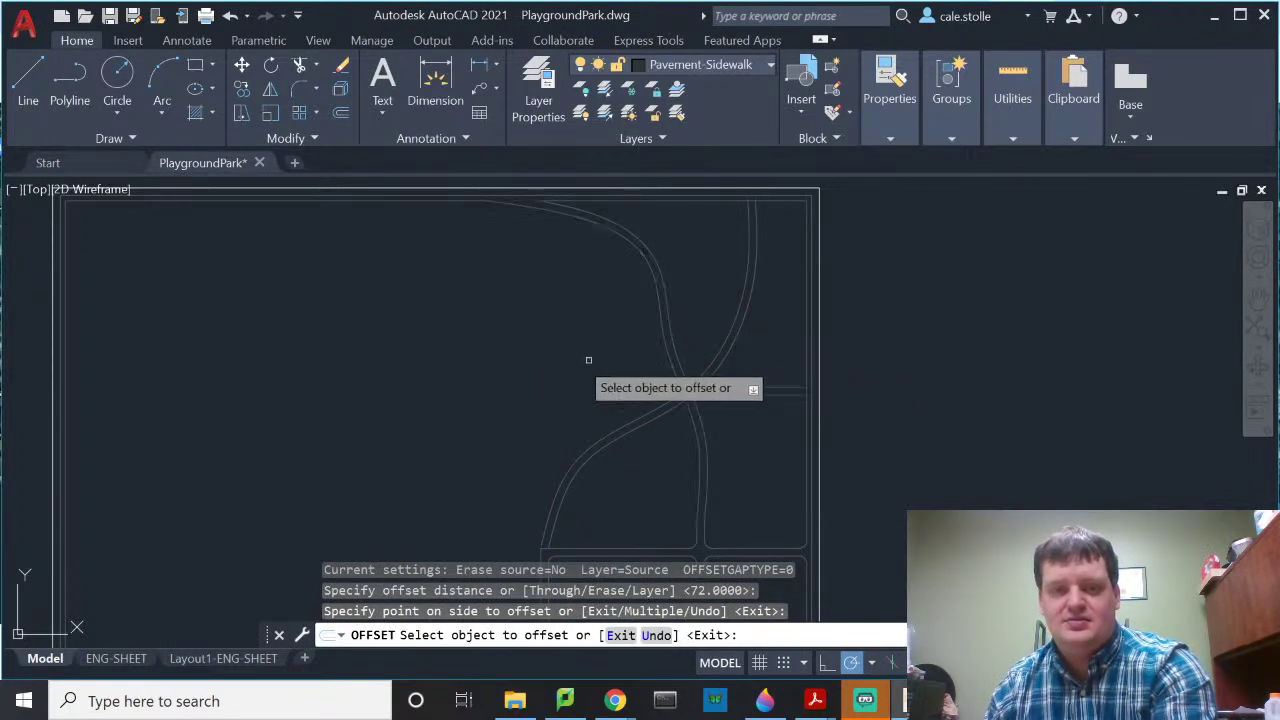
key(Escape)
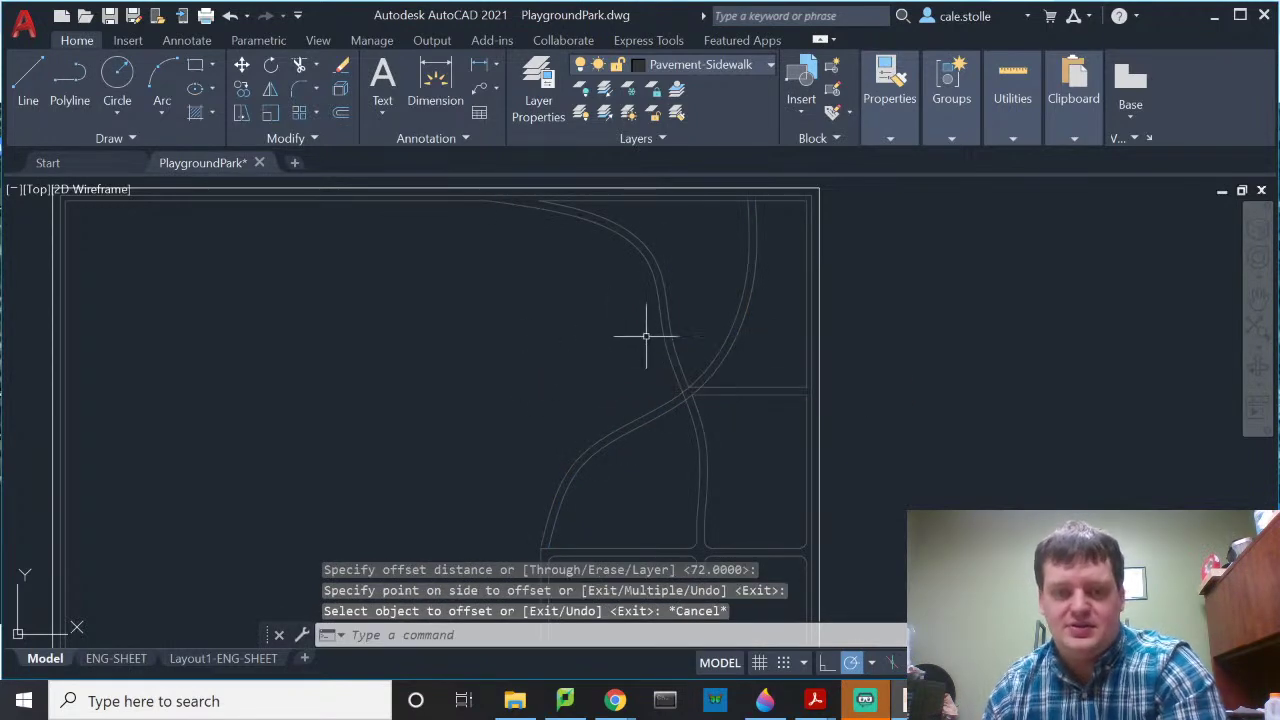
scroll(690, 400, up, 2)
scroll(680, 337, down, 5)
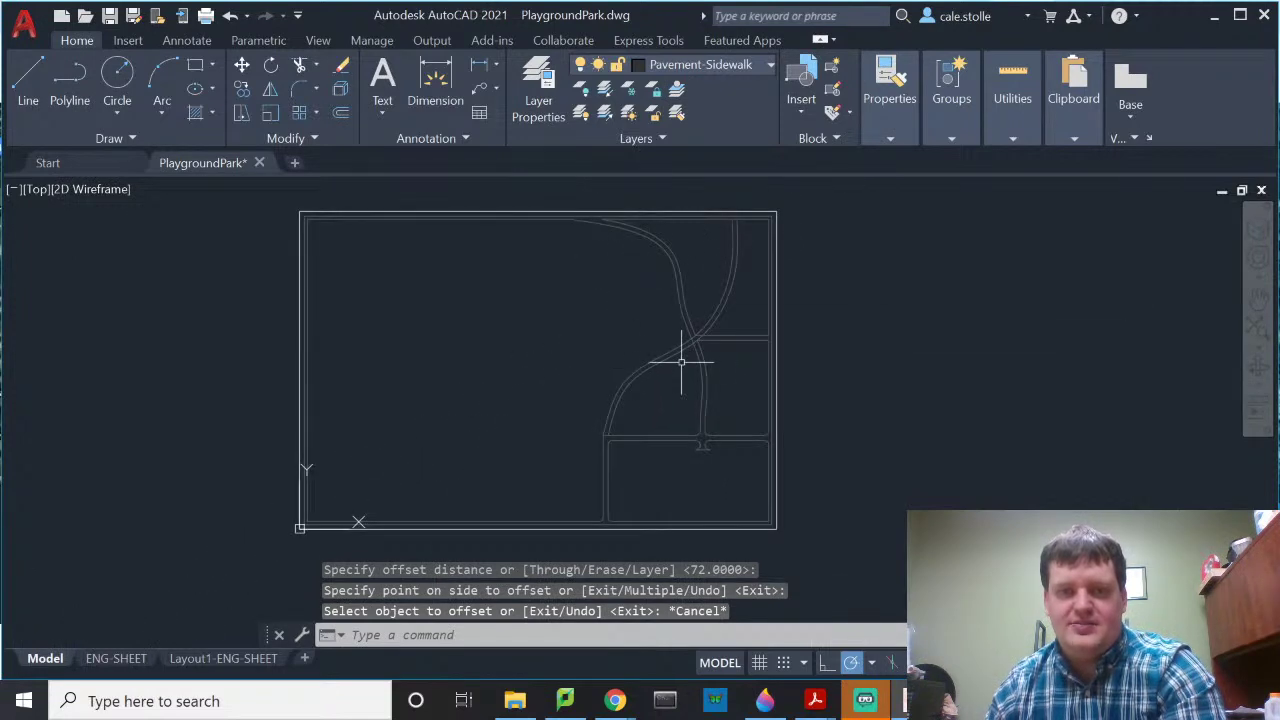
middle_drag(681, 362, 683, 391)
scroll(737, 289, up, 6)
middle_drag(737, 289, 737, 445)
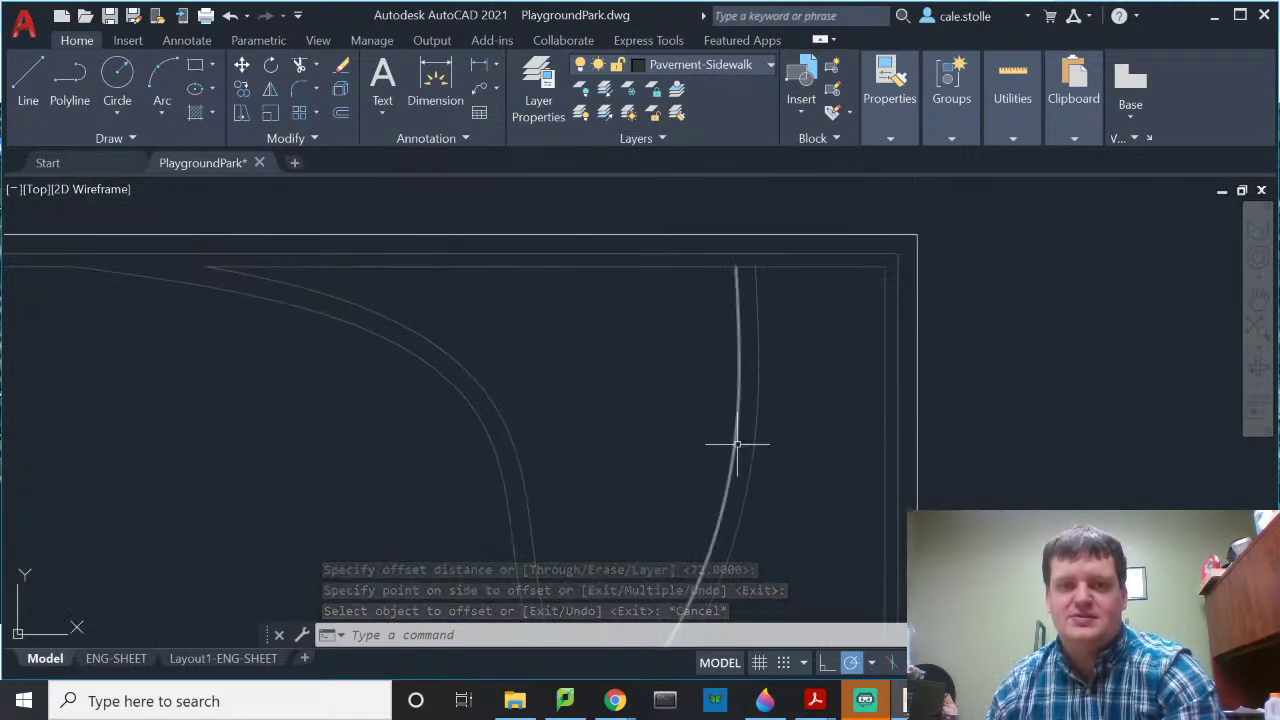
Step: Stretch the new vertical sidewalk line's top end to the park perimeter
text(tr)
key(Return)
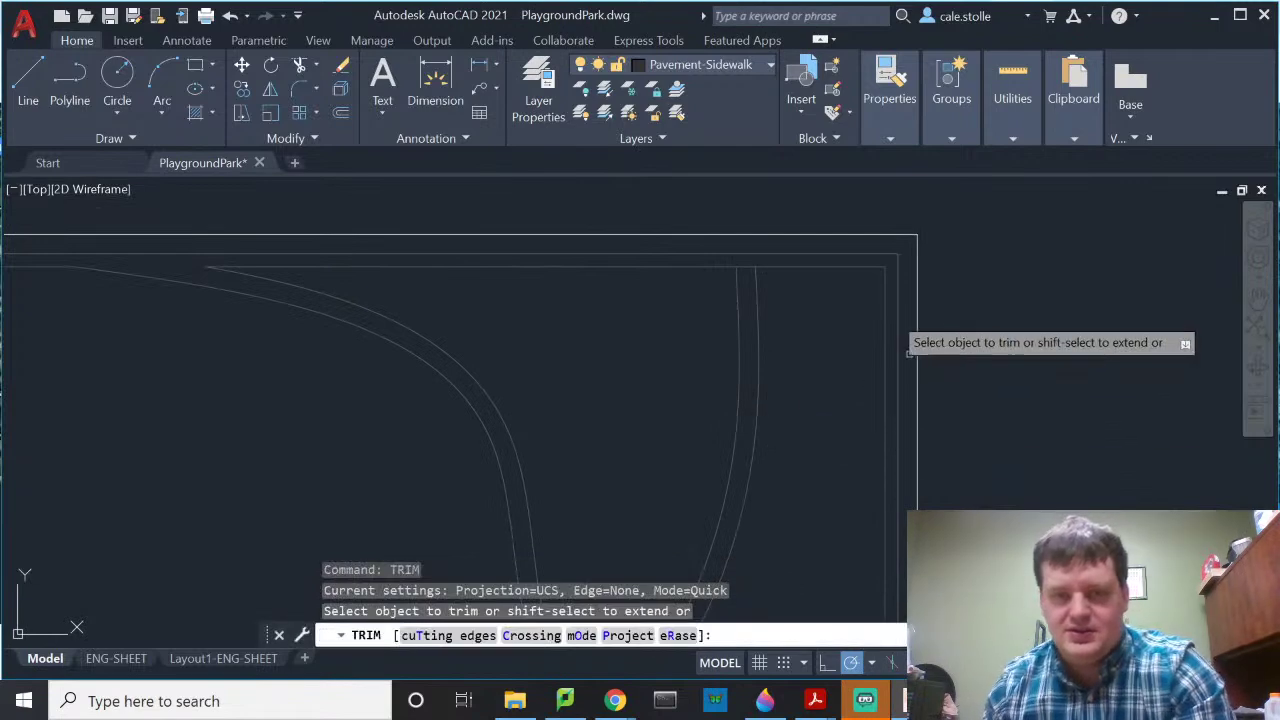
scroll(696, 276, up, 3)
scroll(1011, 403, up, 3)
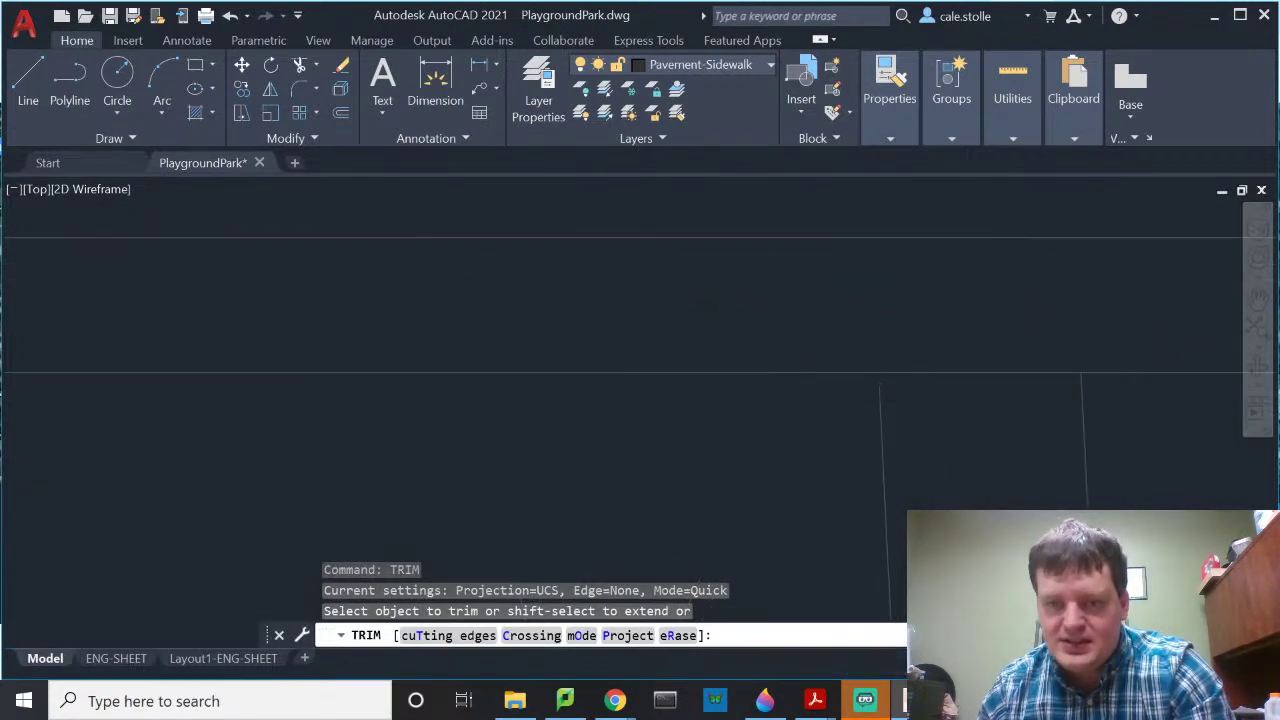
scroll(910, 400, up, 3)
key(Escape)
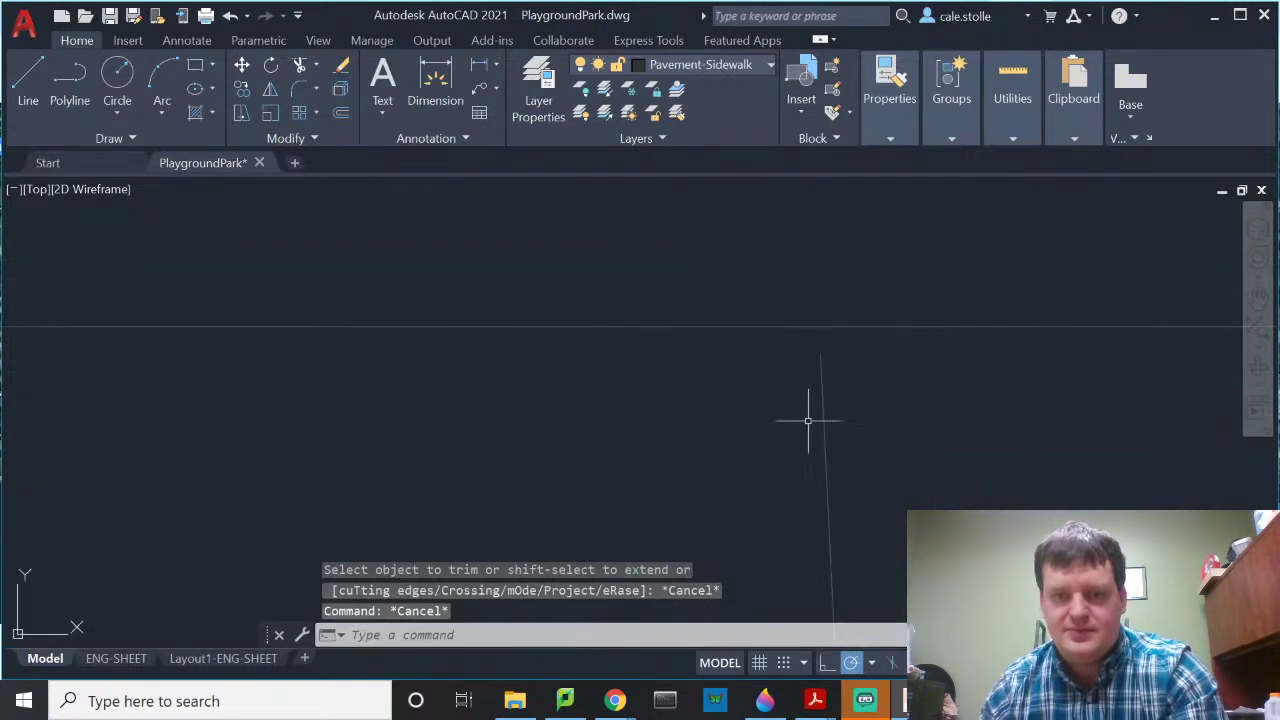
click(824, 412)
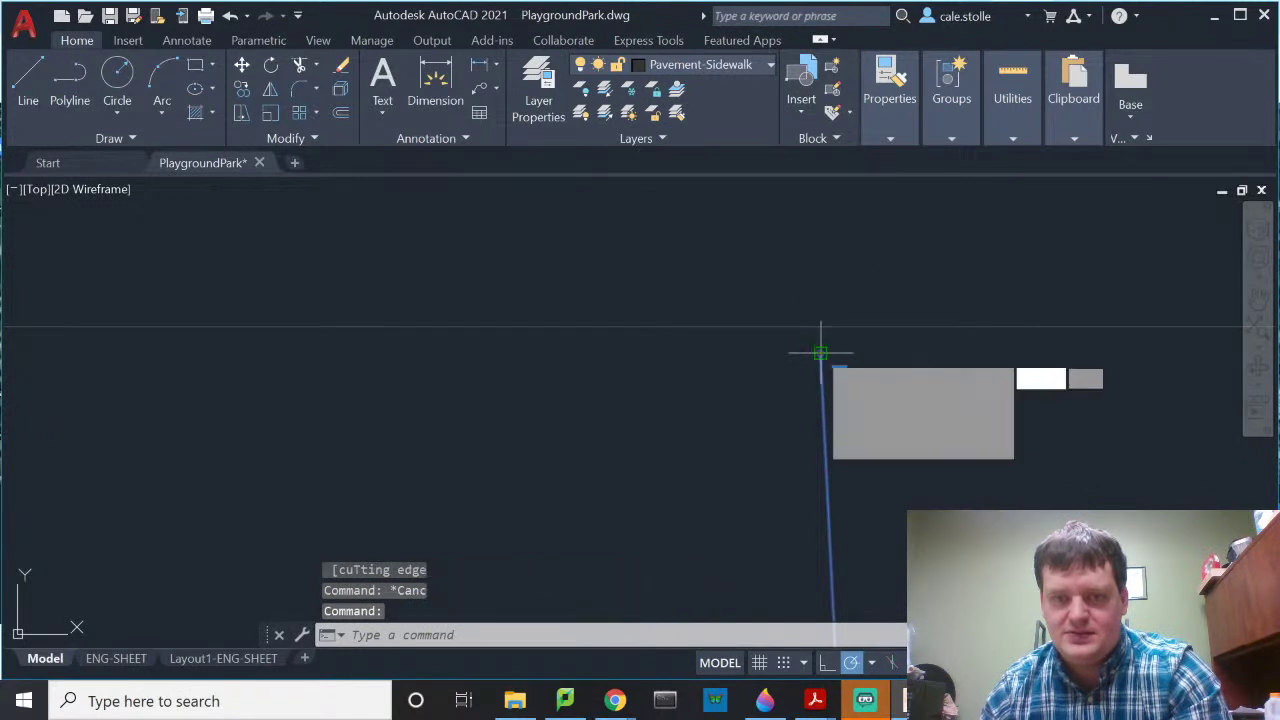
click(818, 348)
key(Escape)
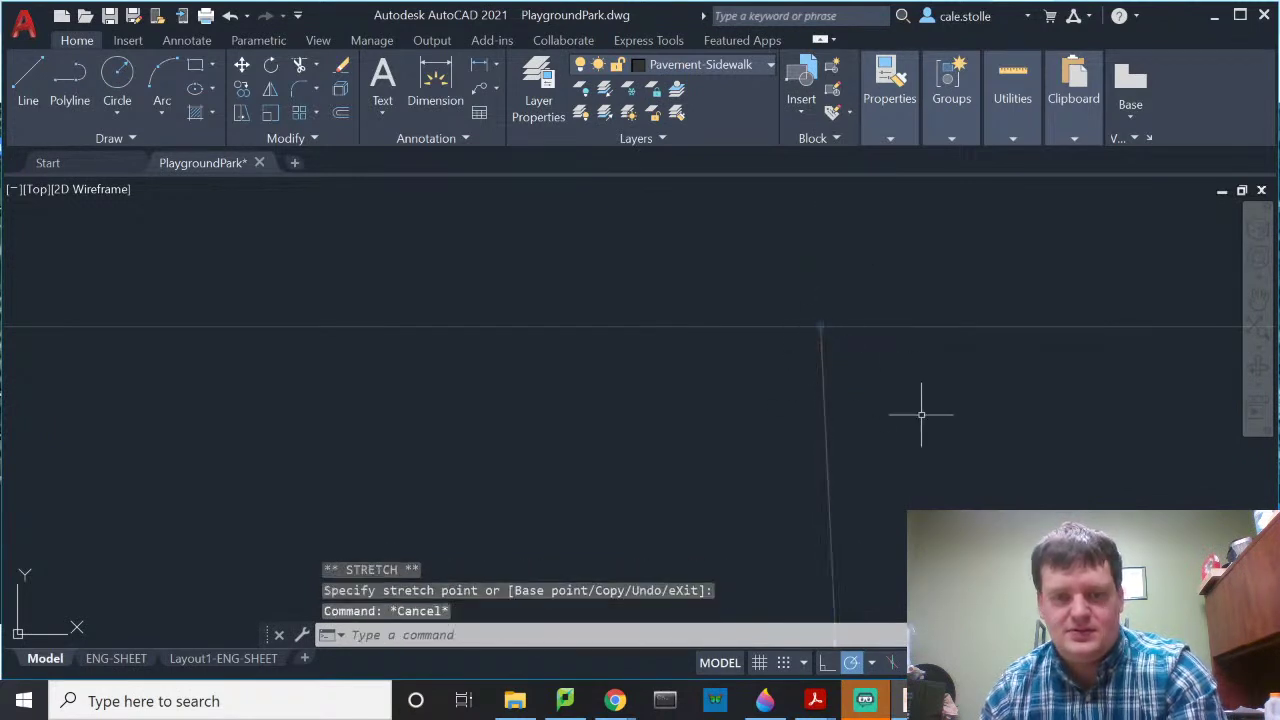
Step: Trim the sidewalk line past the perimeter and the overlapping pieces at the path intersection
scroll(914, 414, up, 2)
scroll(907, 424, down, 2)
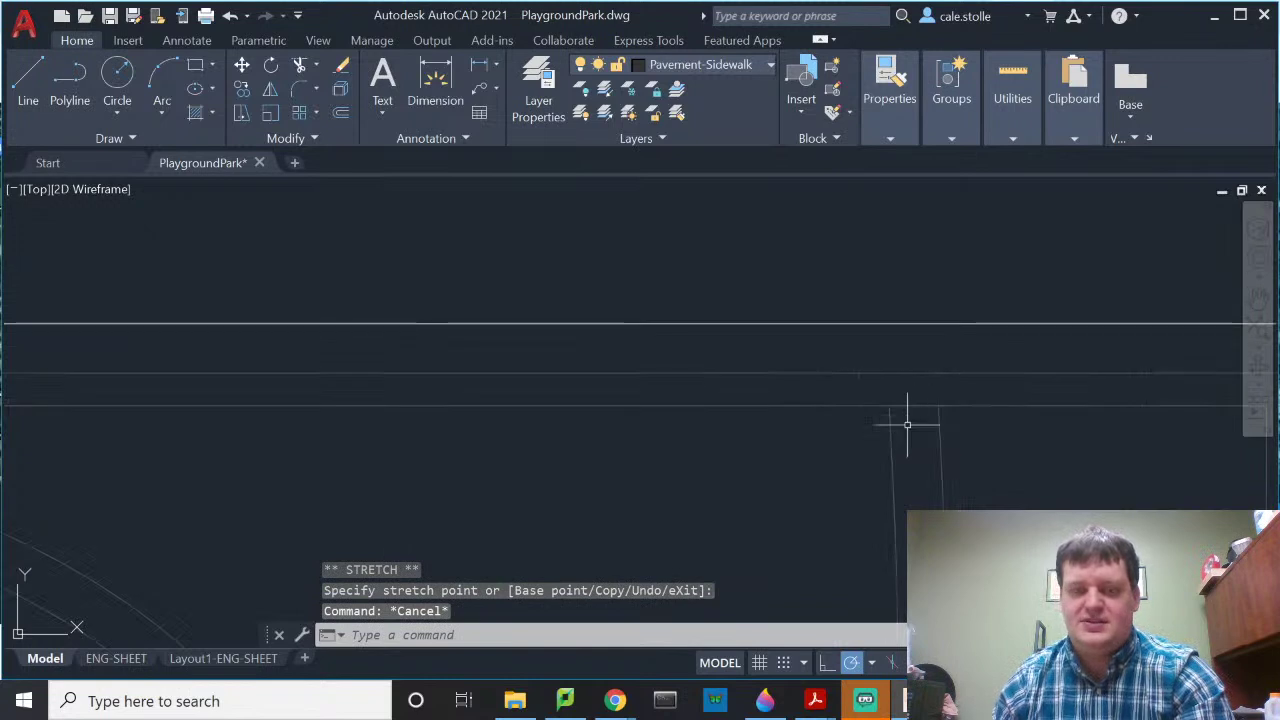
text(tr)
key(Return)
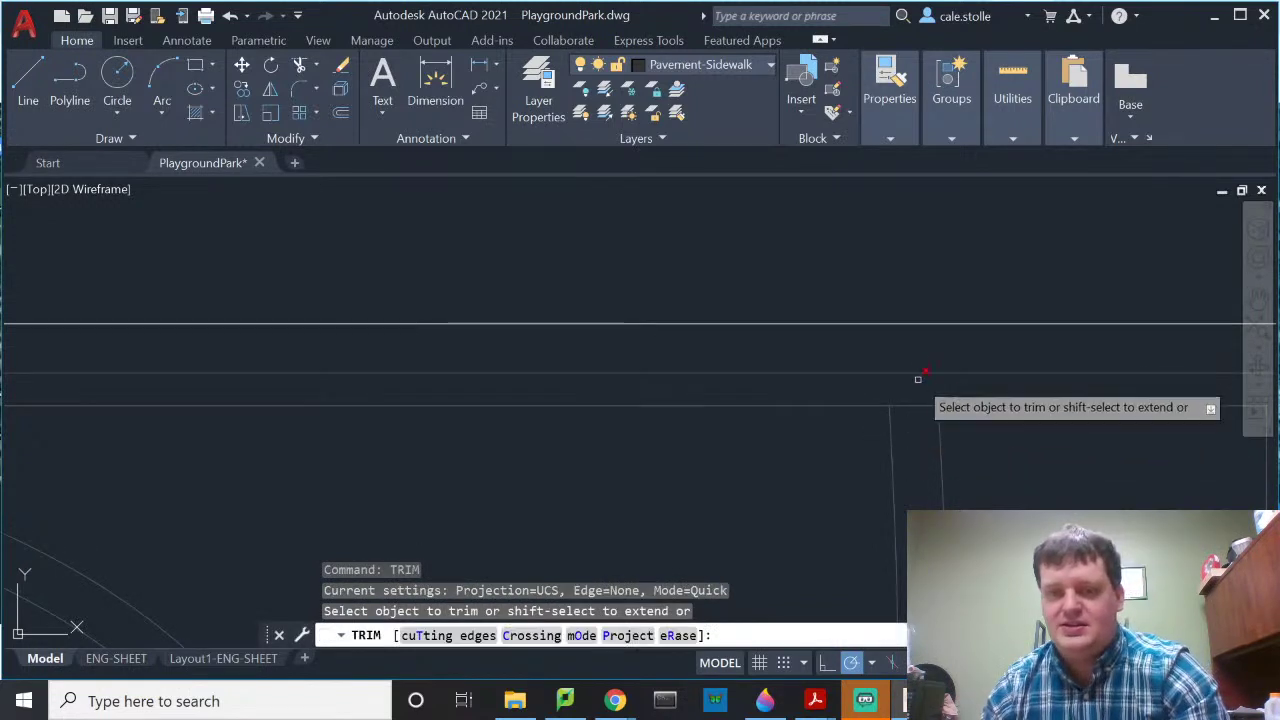
click(912, 407)
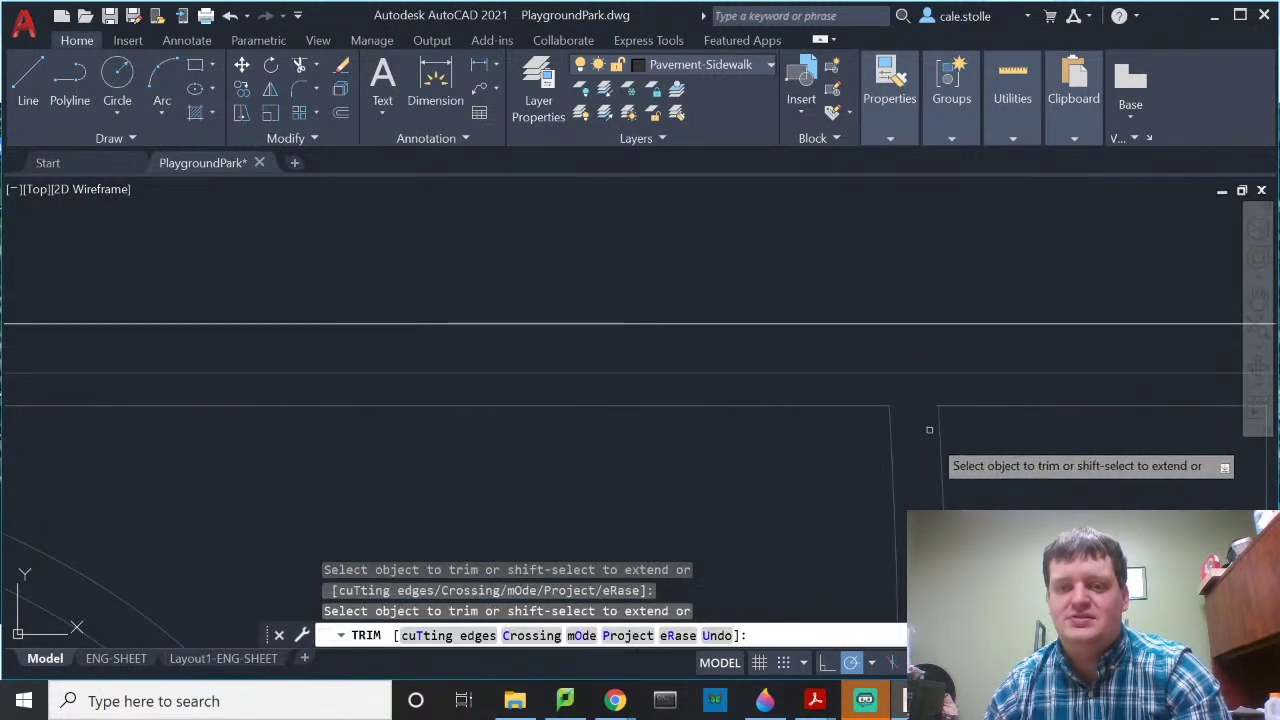
middle_drag(880, 513, 880, 320)
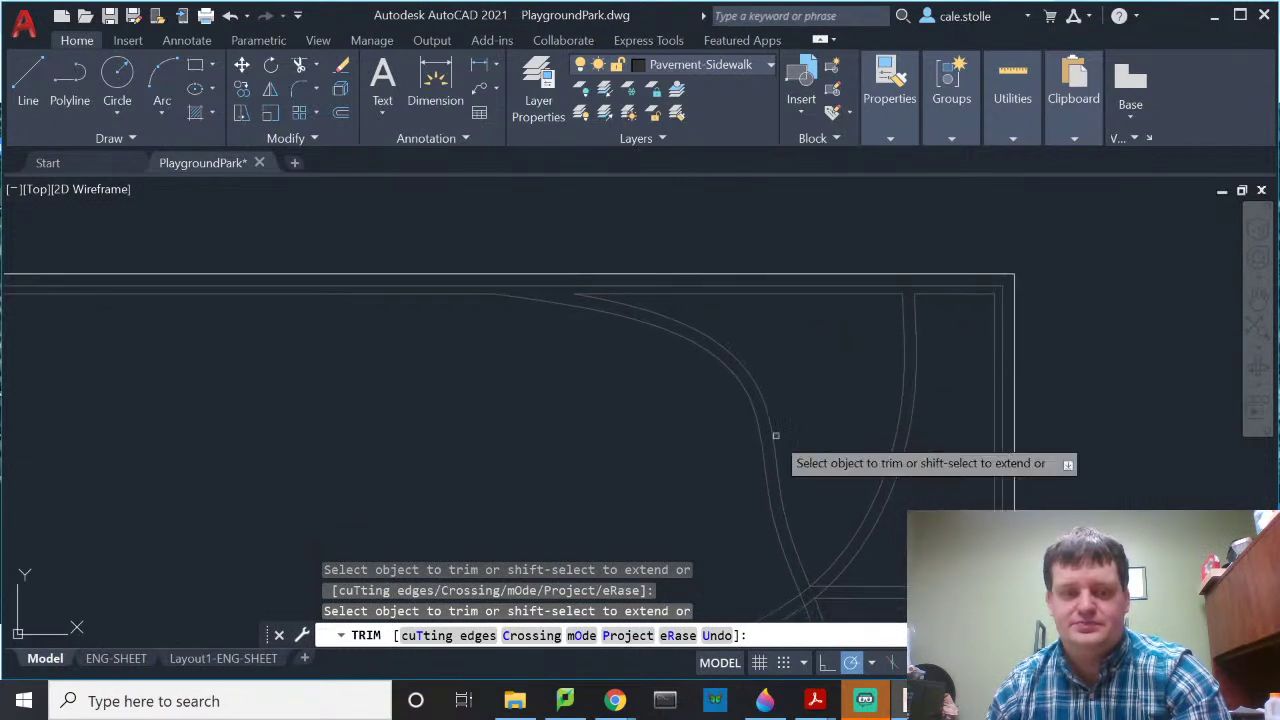
scroll(790, 420, up, 5)
scroll(949, 491, up, 2)
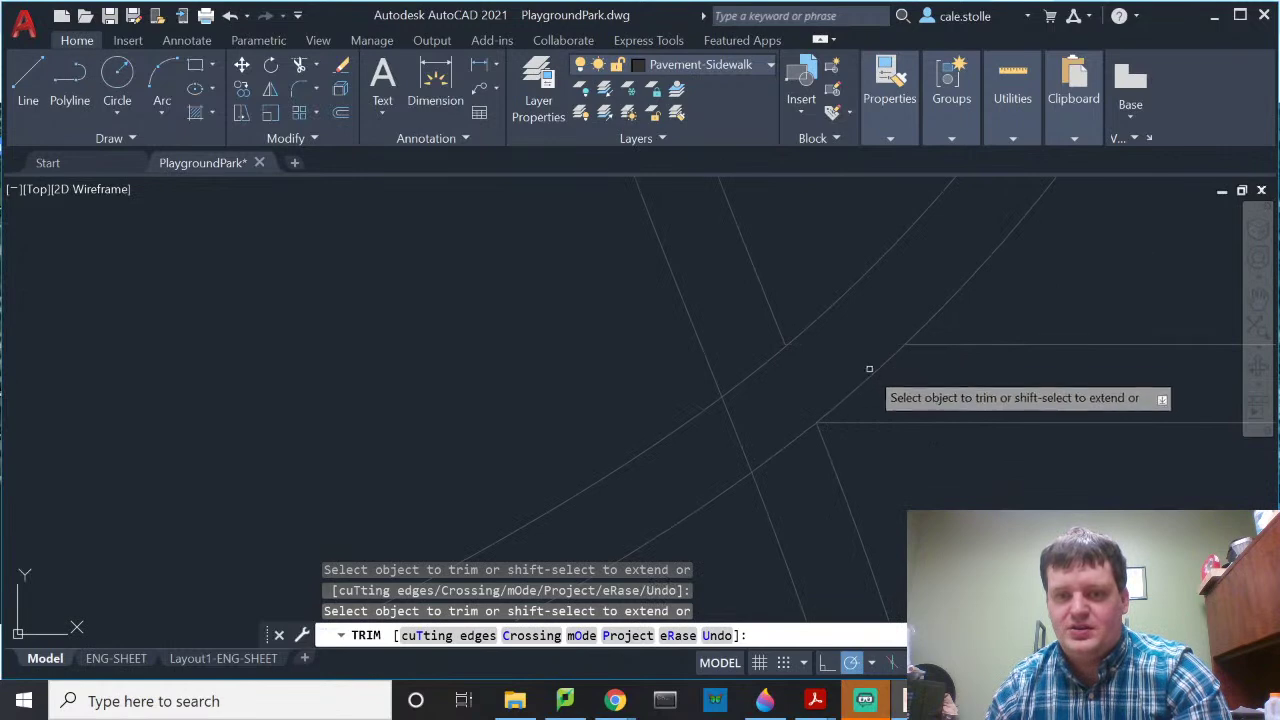
click(795, 435)
click(757, 372)
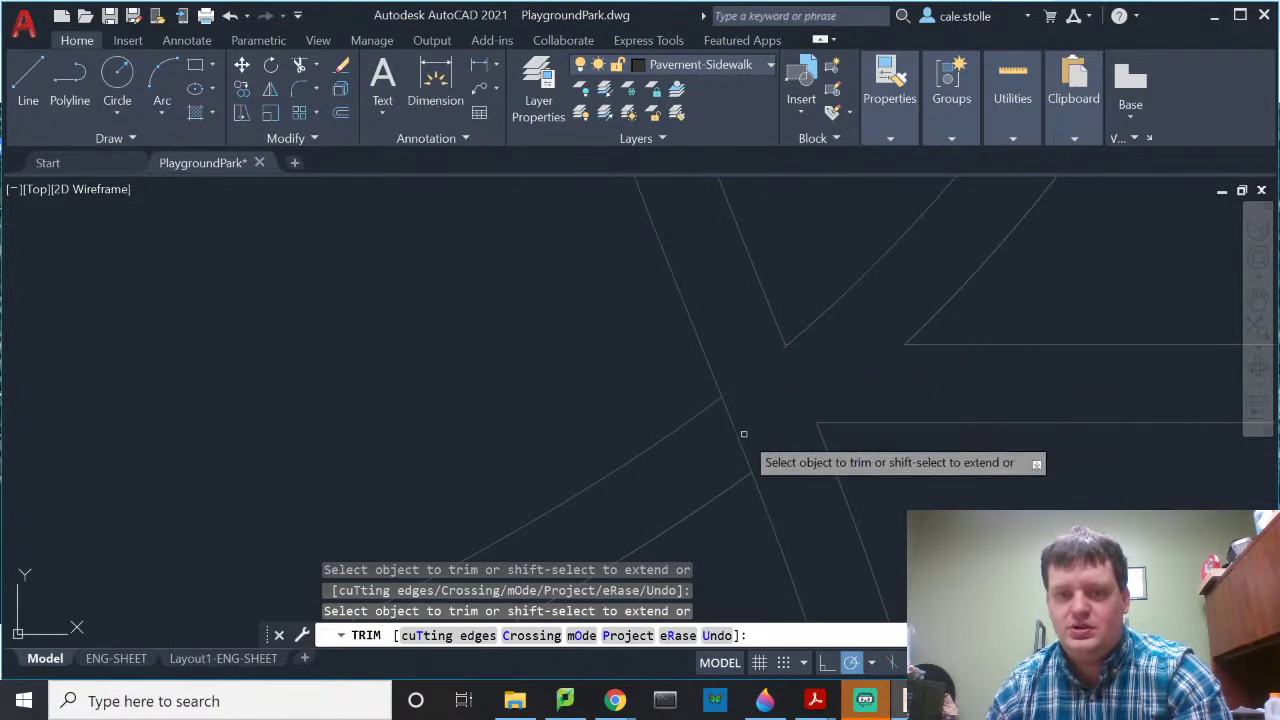
scroll(766, 403, down, 2)
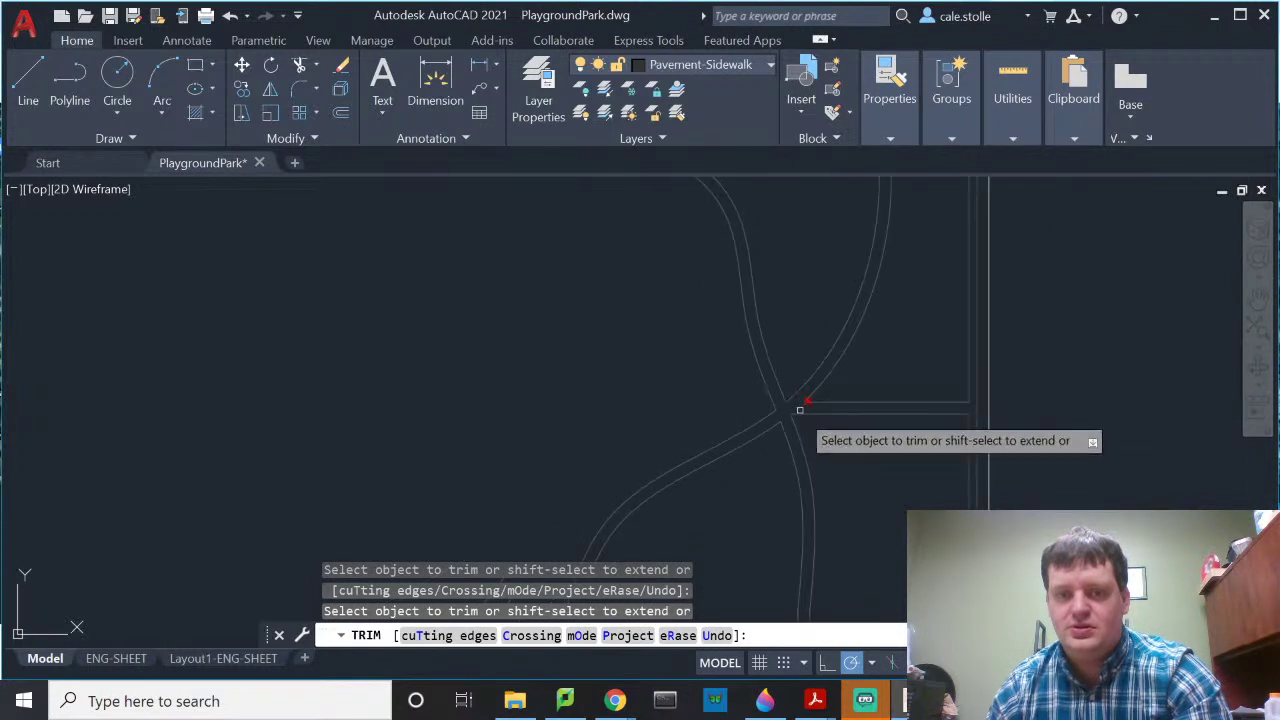
mouse_move(746, 451)
middle_down()
mouse_move(903, 340)
mouse_move(891, 504)
mouse_move(920, 384)
middle_up()
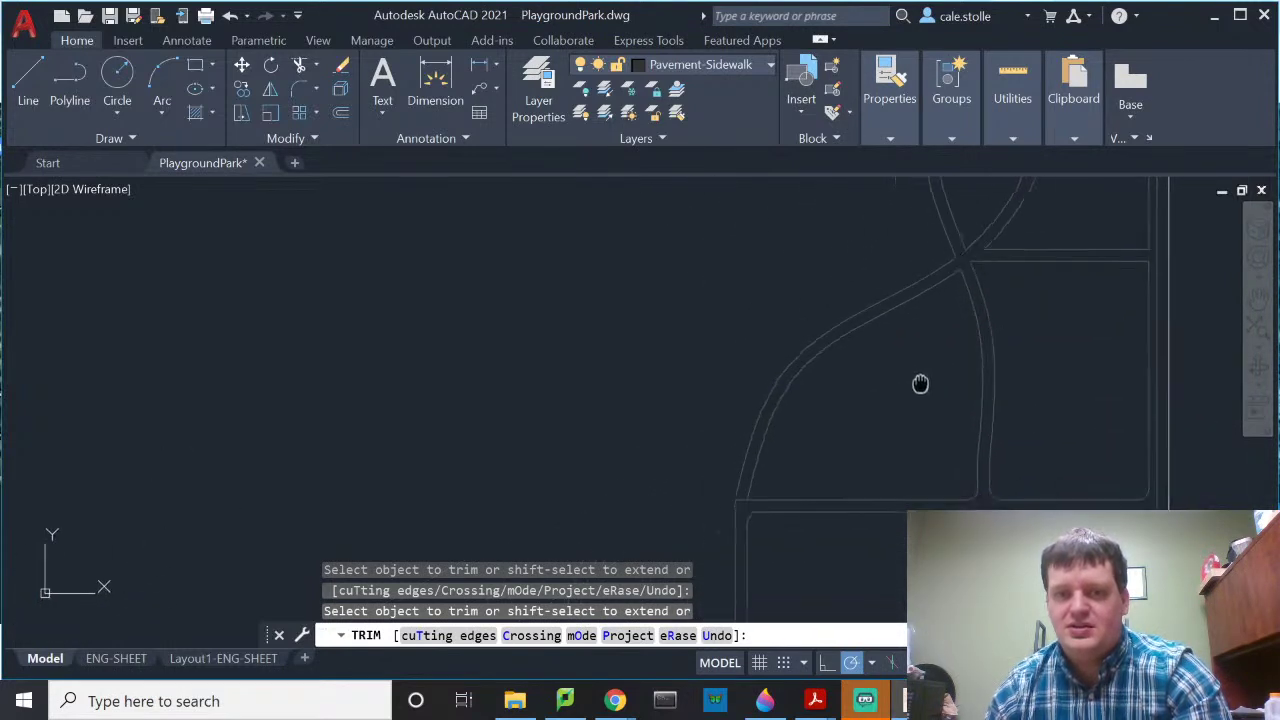
scroll(920, 384, up, 5)
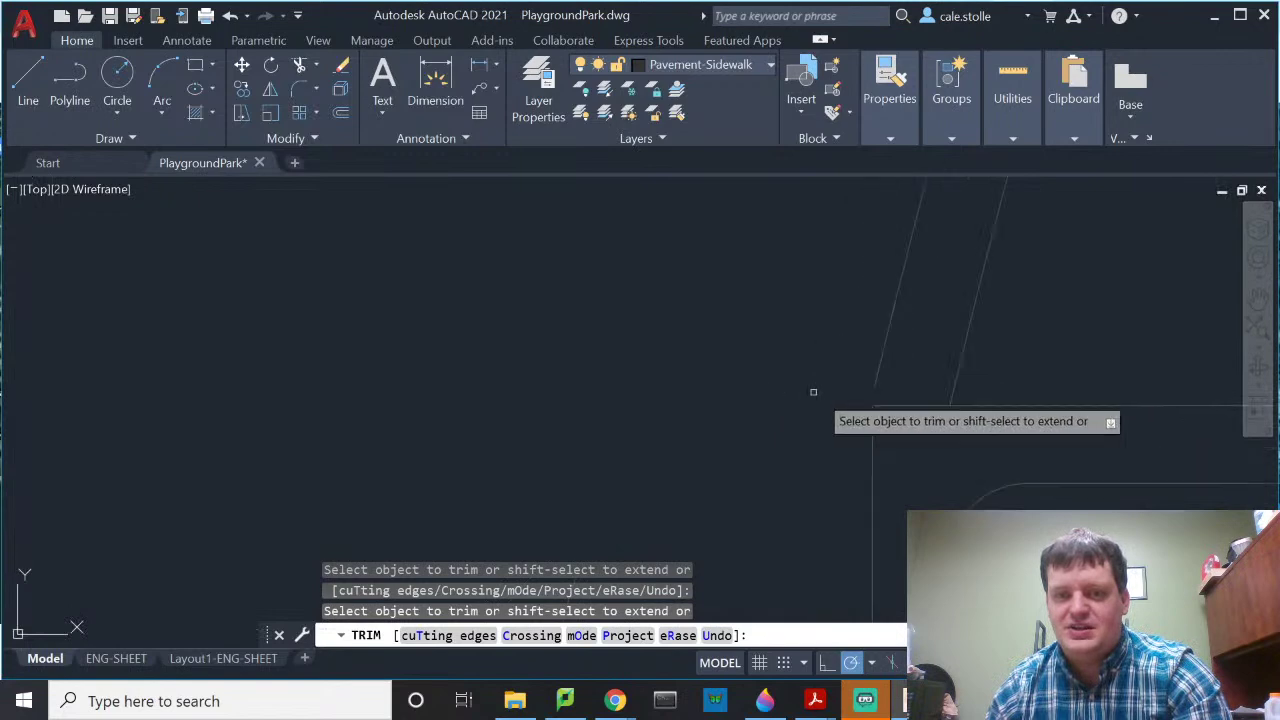
scroll(913, 400, up, 5)
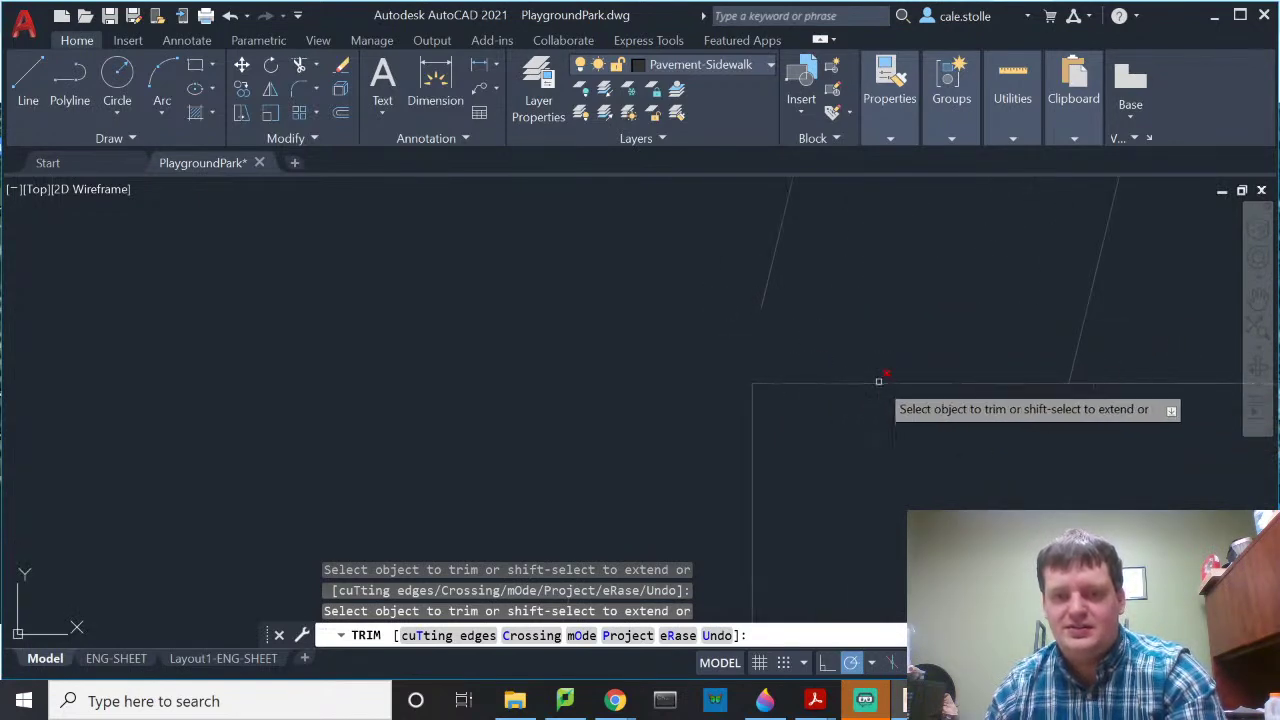
Step: Stretch the slanted sidewalk edge's end down to meet the vertical edge line
key(Escape)
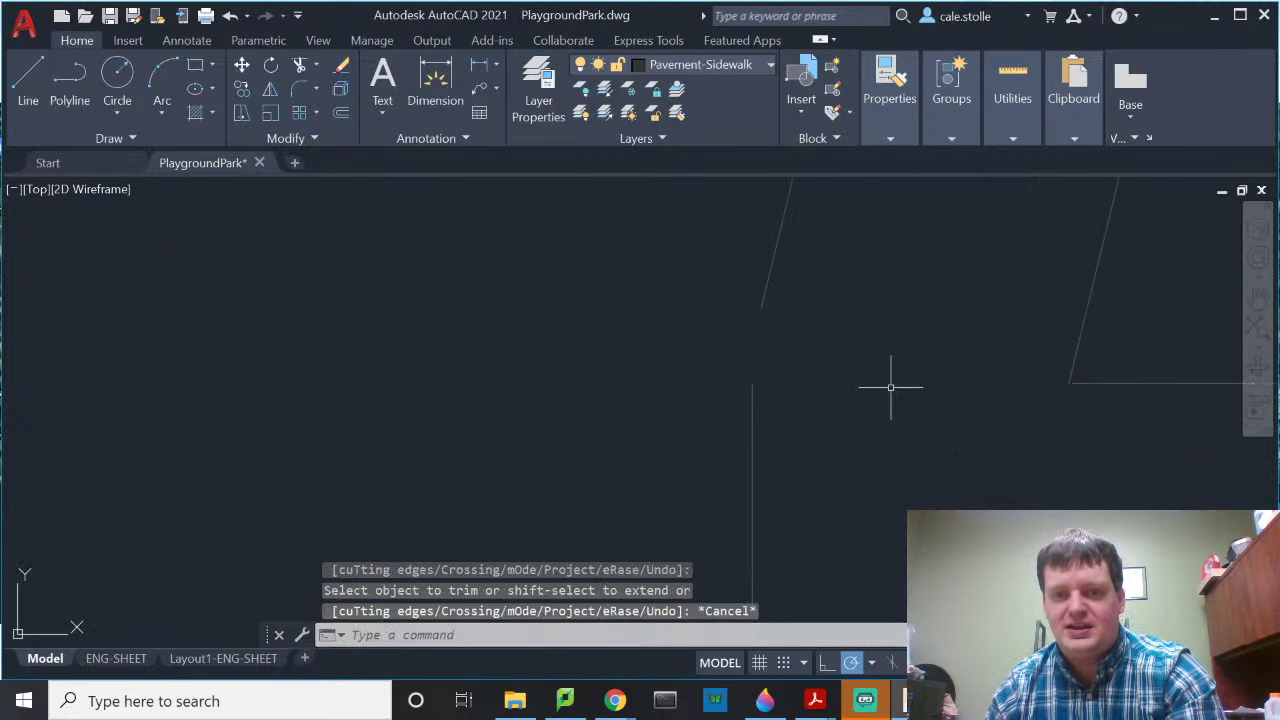
click(757, 306)
click(762, 308)
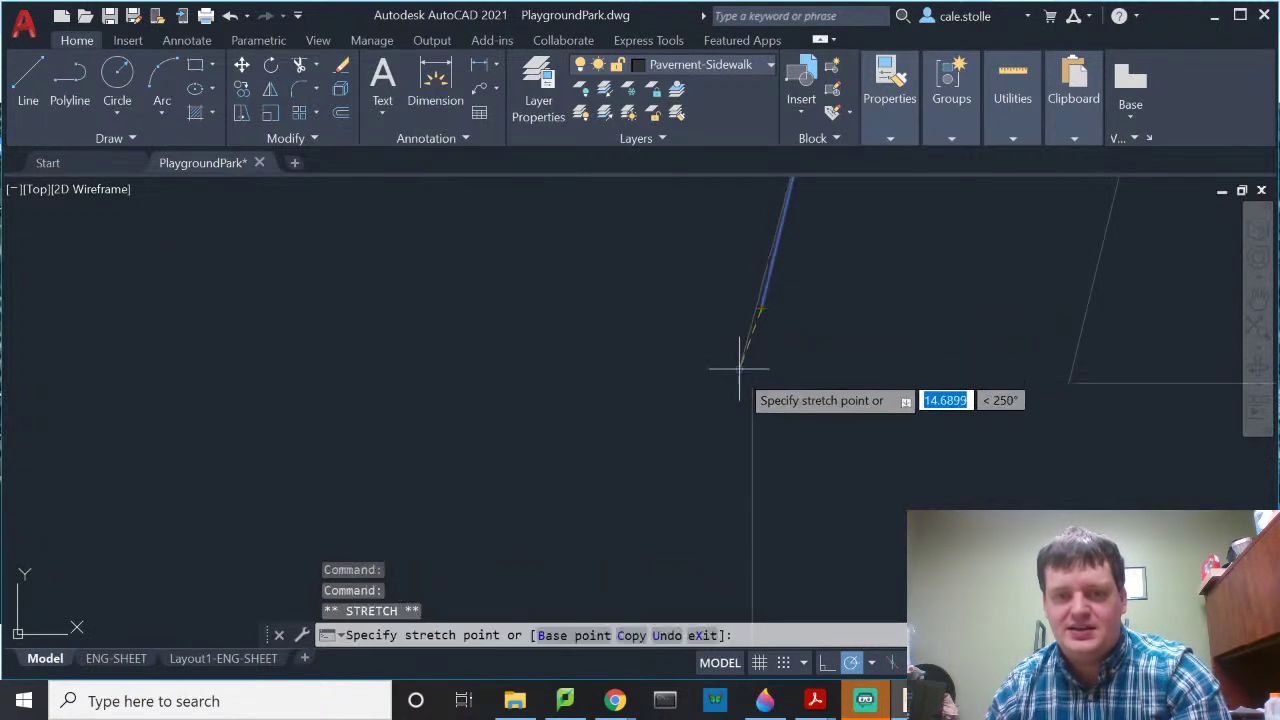
key(Escape)
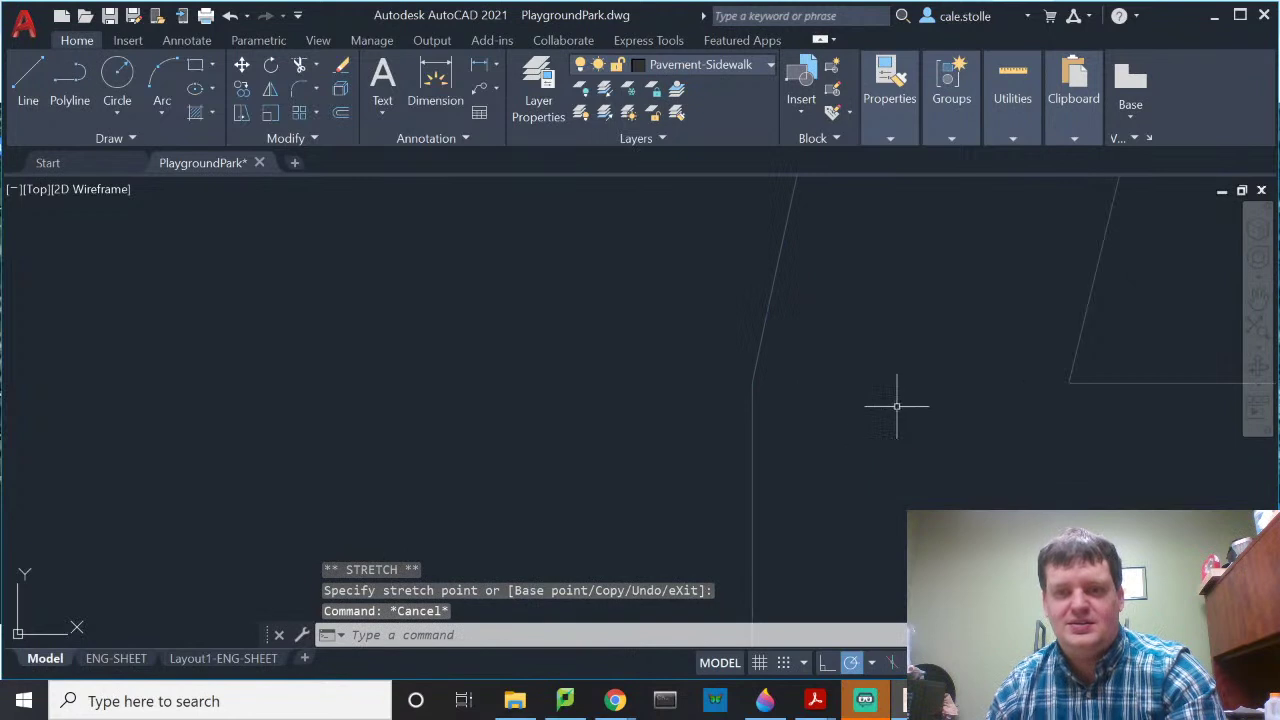
scroll(905, 400, down, 3)
scroll(1020, 370, down, 5)
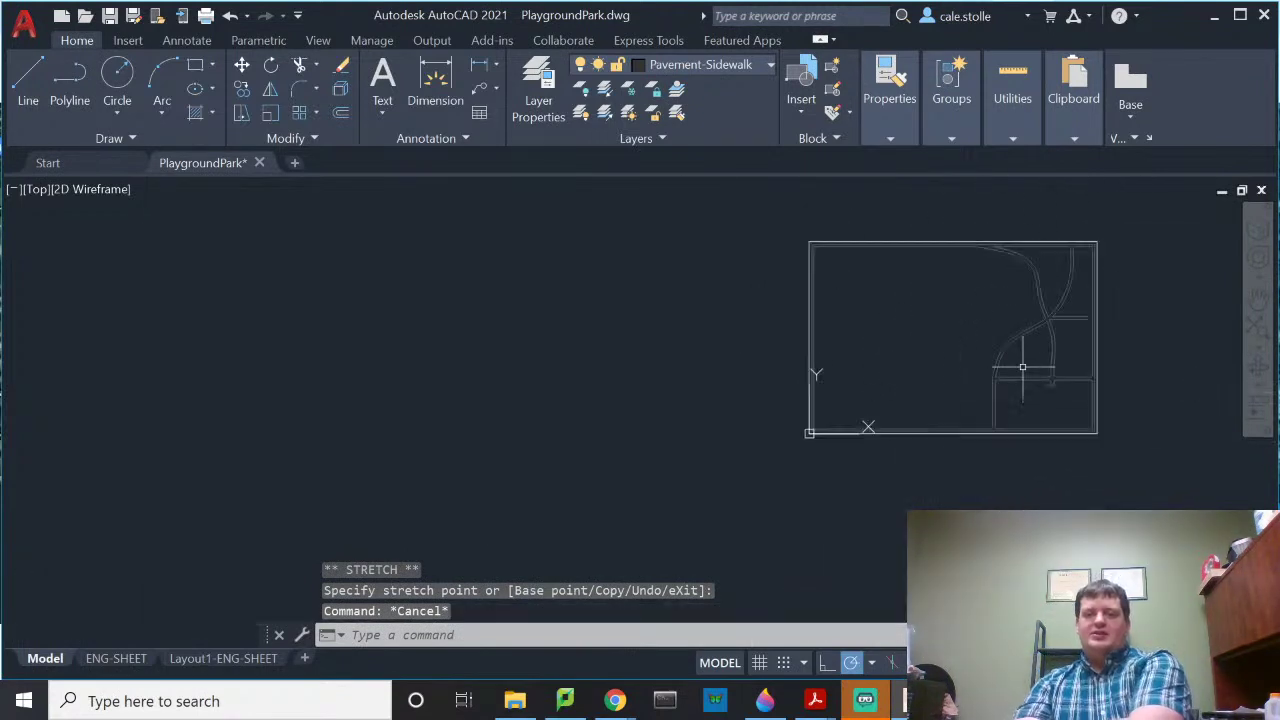
middle_drag(1014, 366, 871, 371)
scroll(892, 350, up, 5)
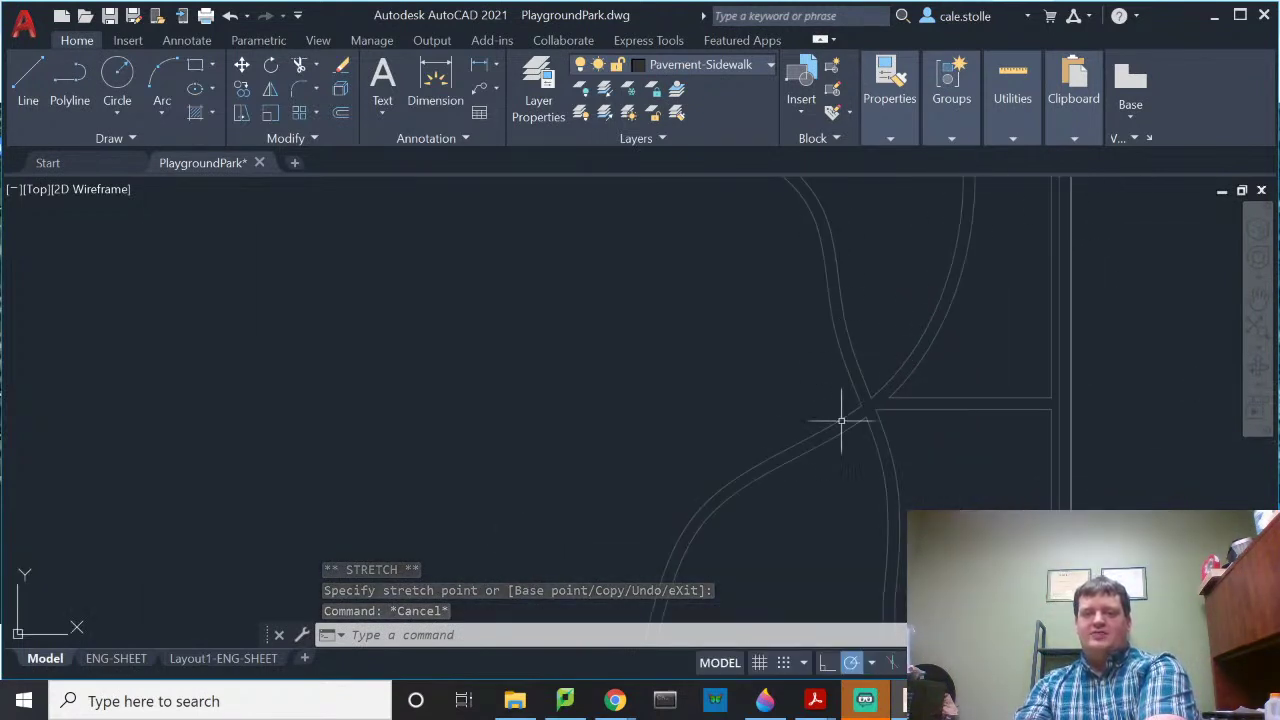
scroll(860, 360, down, 4)
scroll(848, 358, up, 2)
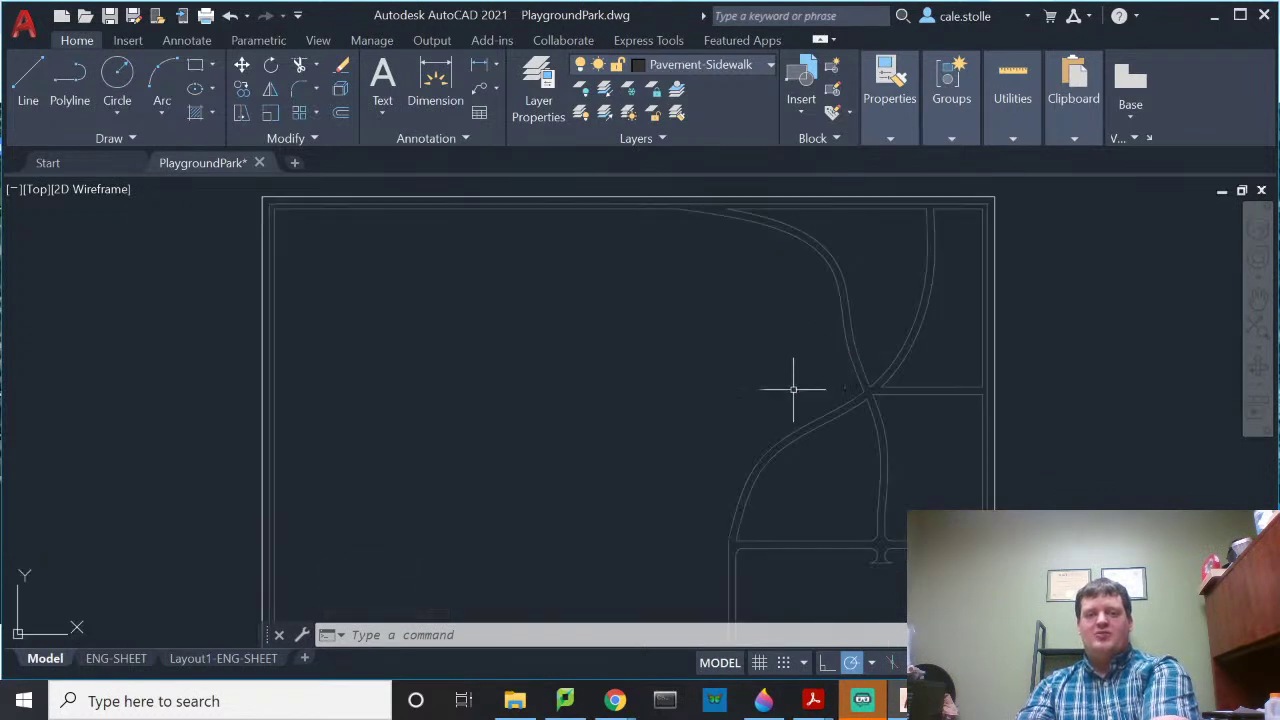
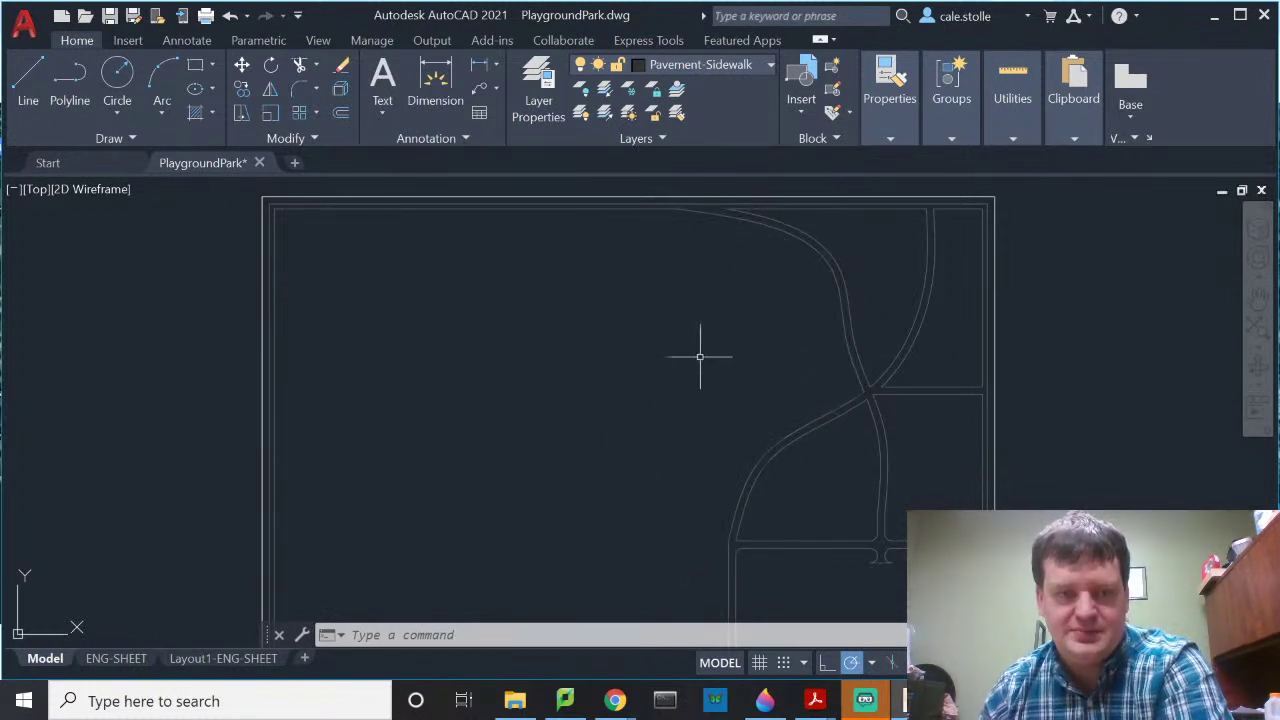
Step: Turn on the Zones layer and pan across the diagonal-line, grass, brick and stone hatches
click(746, 70)
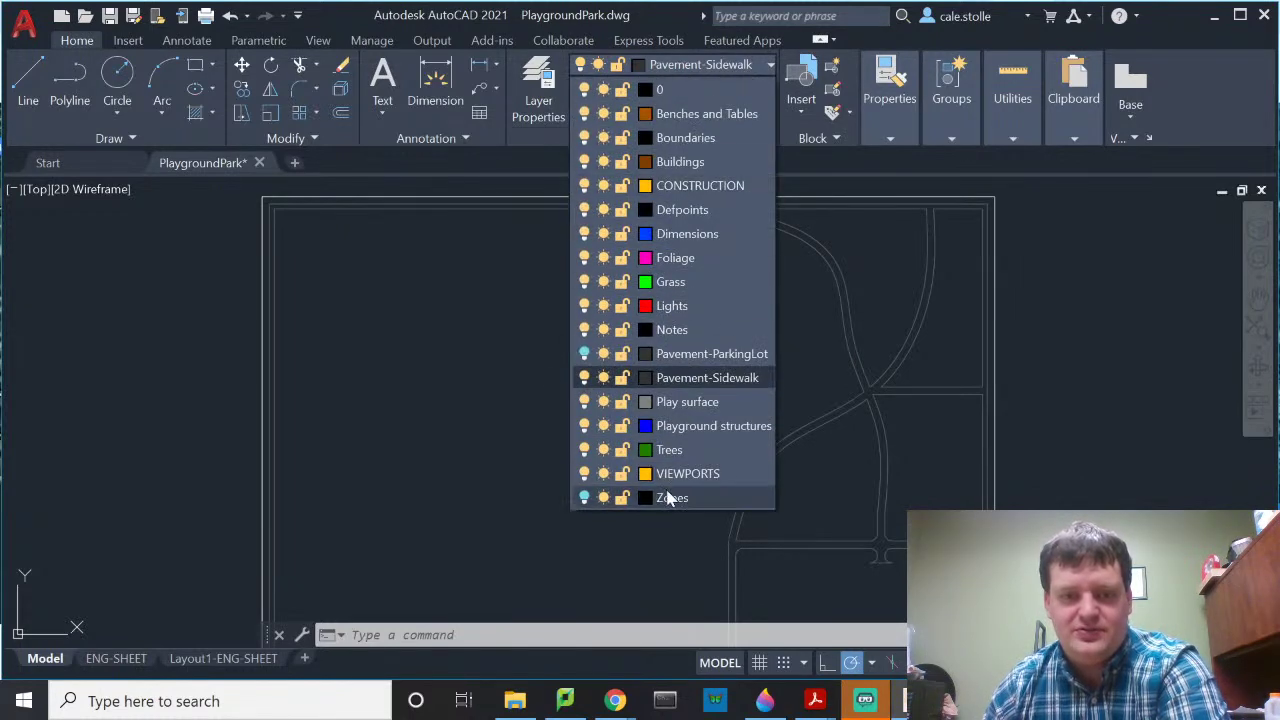
click(584, 497)
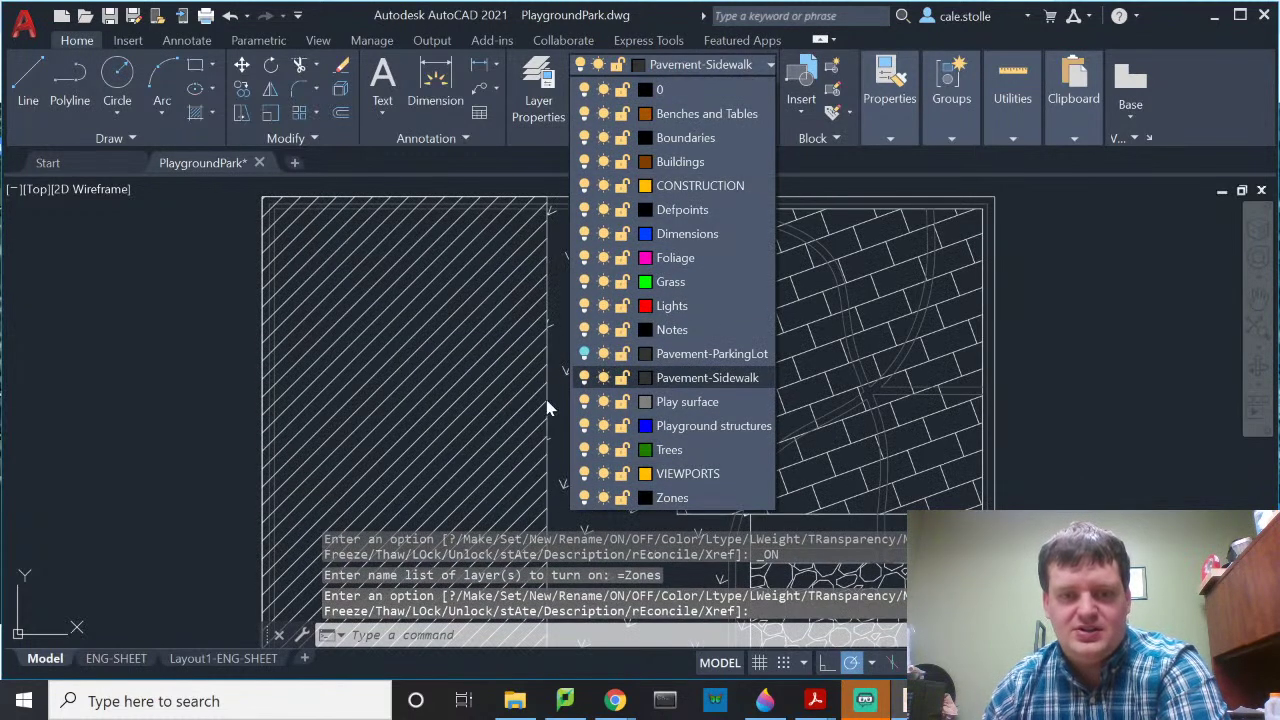
click(205, 284)
middle_drag(589, 434, 677, 277)
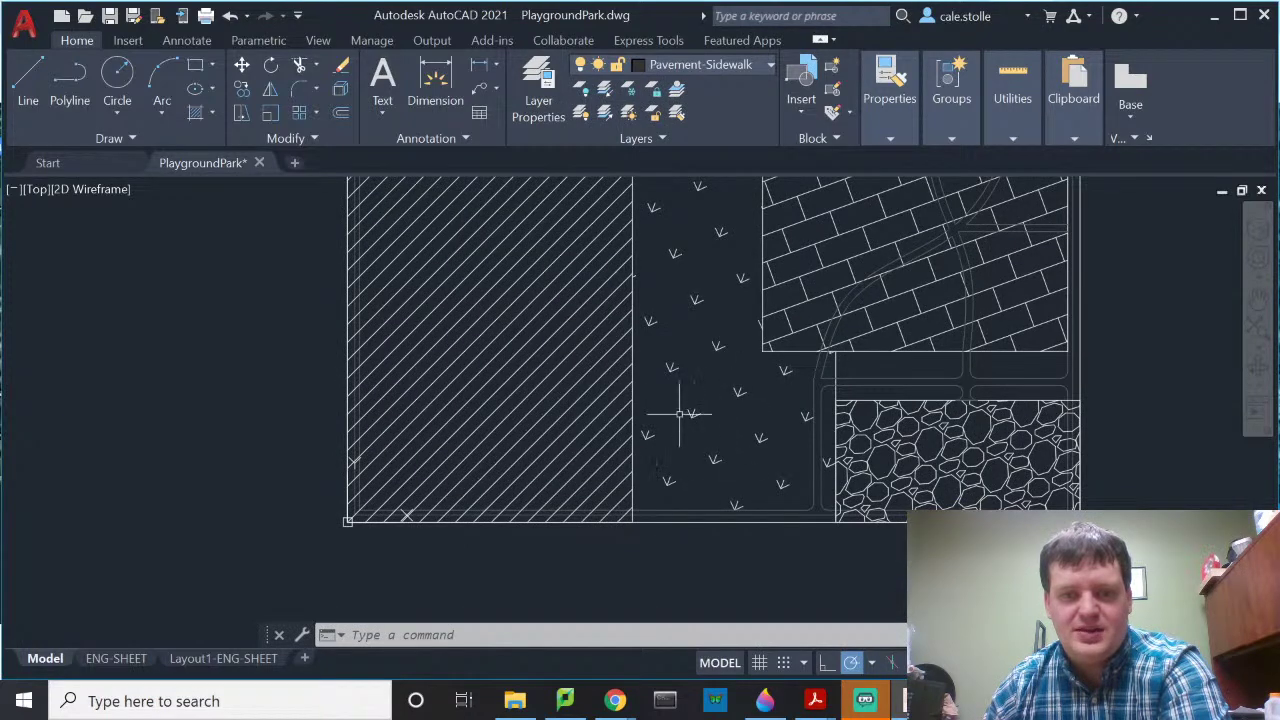
middle_drag(736, 419, 835, 526)
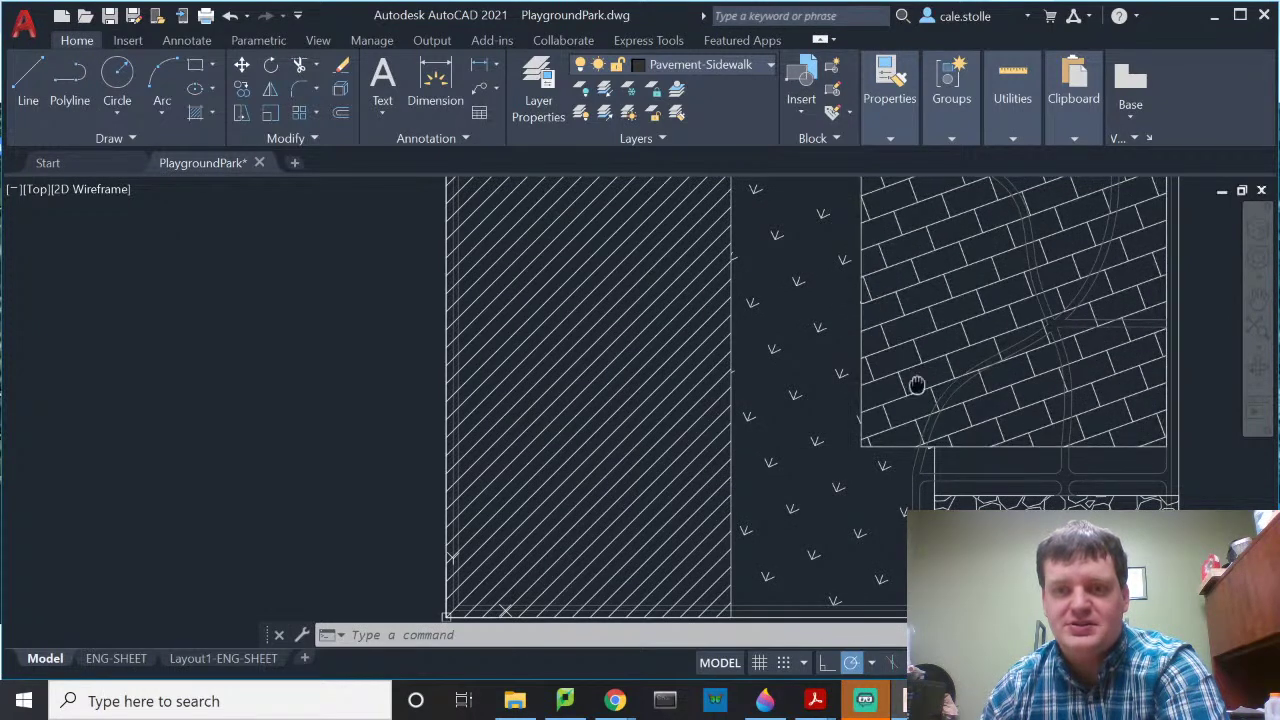
middle_drag(903, 431, 919, 461)
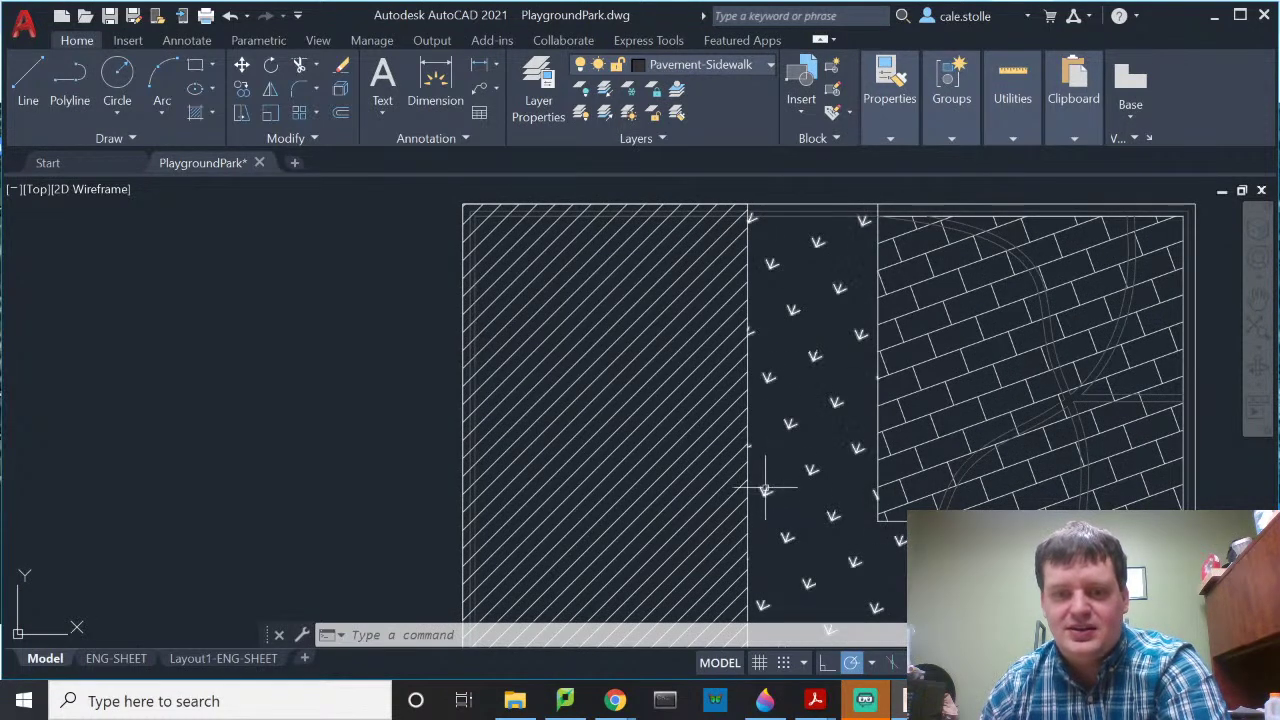
mouse_move(757, 568)
middle_down()
mouse_move(777, 420)
mouse_move(912, 335)
mouse_move(840, 462)
middle_up()
middle_drag(836, 289, 826, 412)
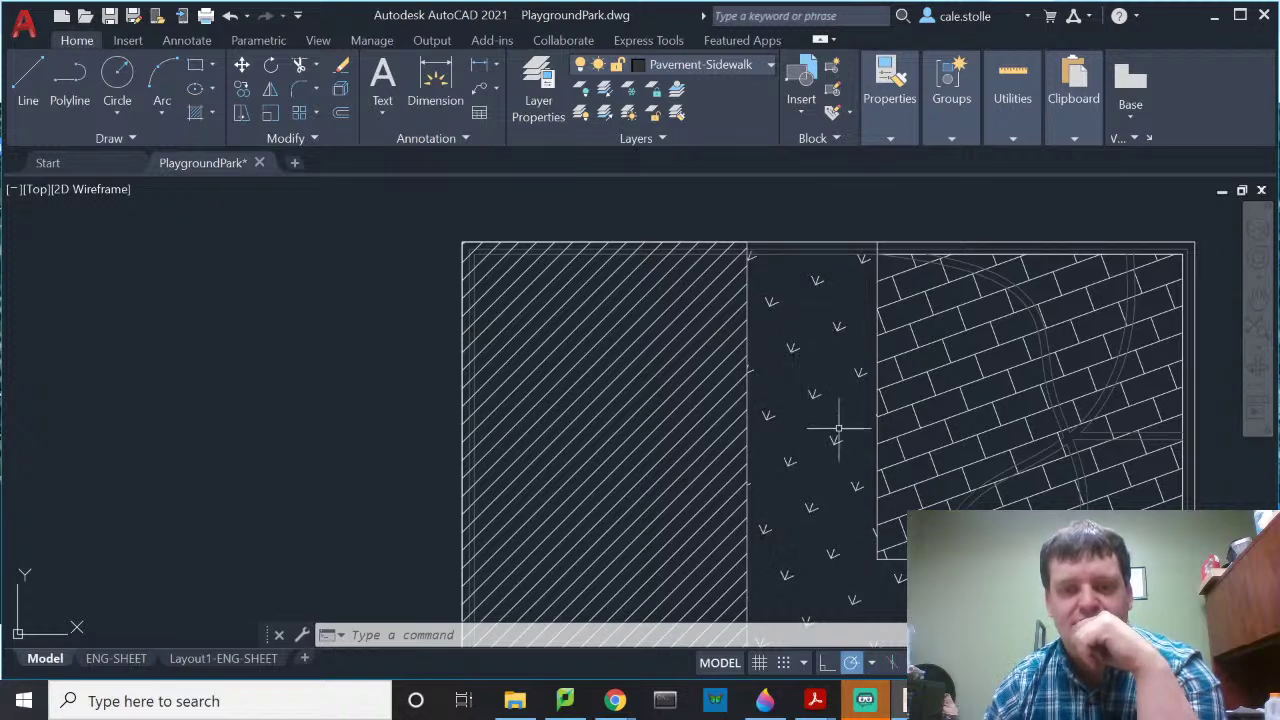
middle_drag(838, 430, 823, 281)
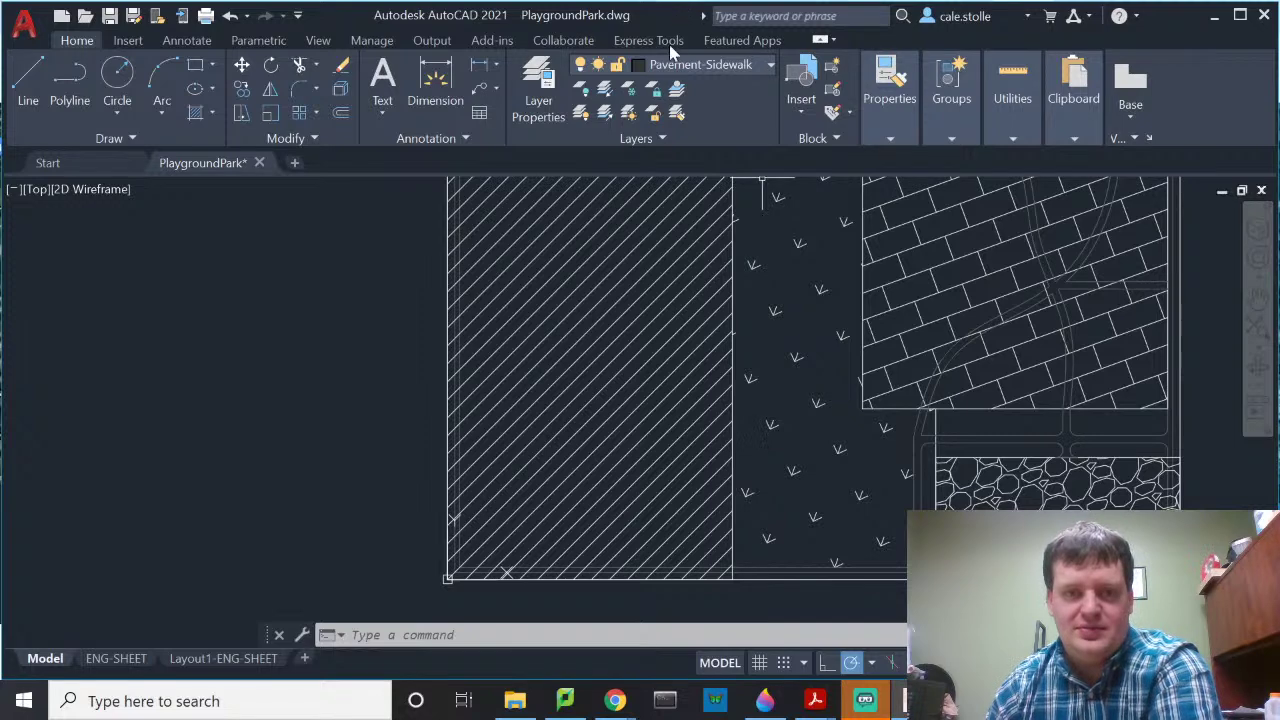
Step: Make CONSTRUCTION the current layer and start a line at the hatch corner
click(693, 66)
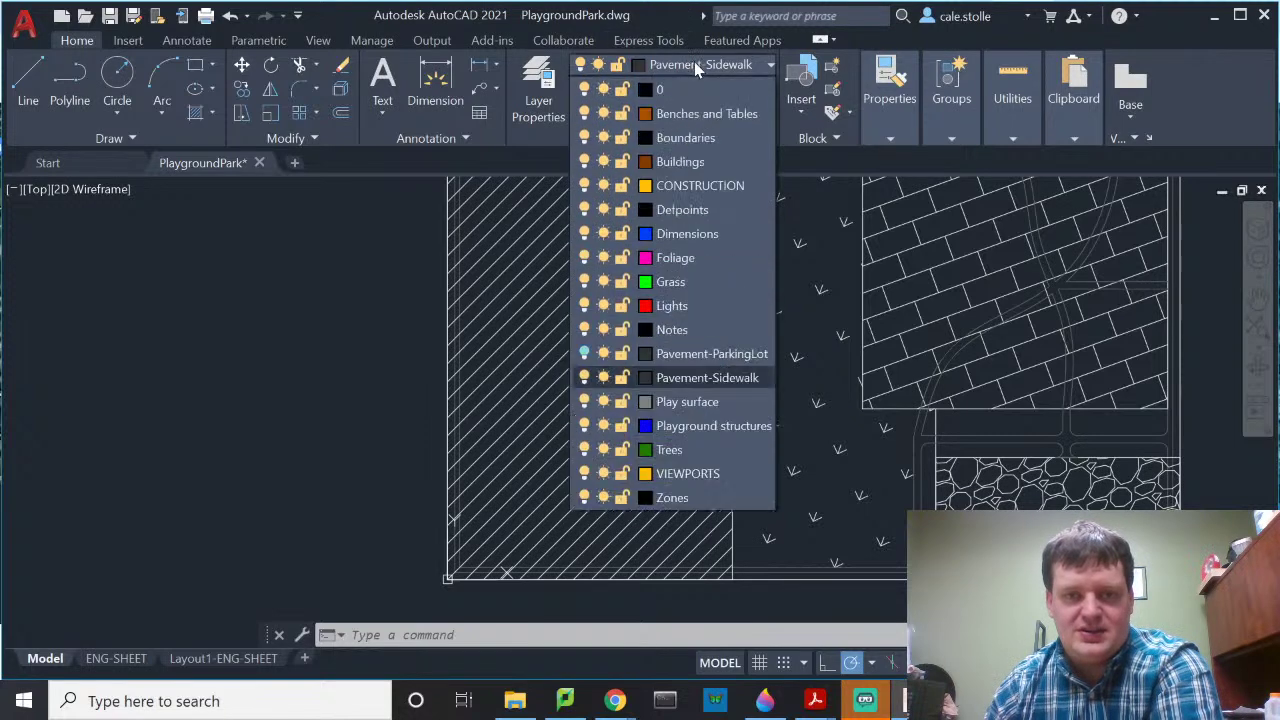
click(692, 188)
key(l)
key(Return)
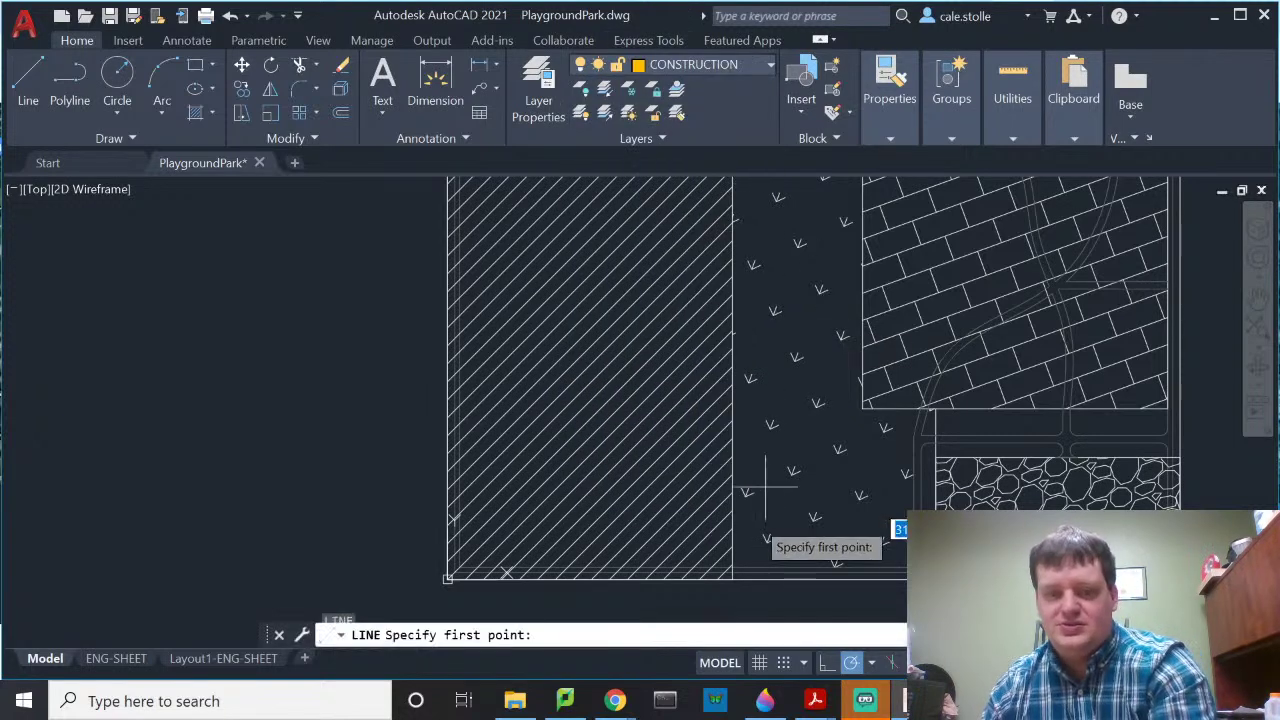
scroll(740, 580, up, 8)
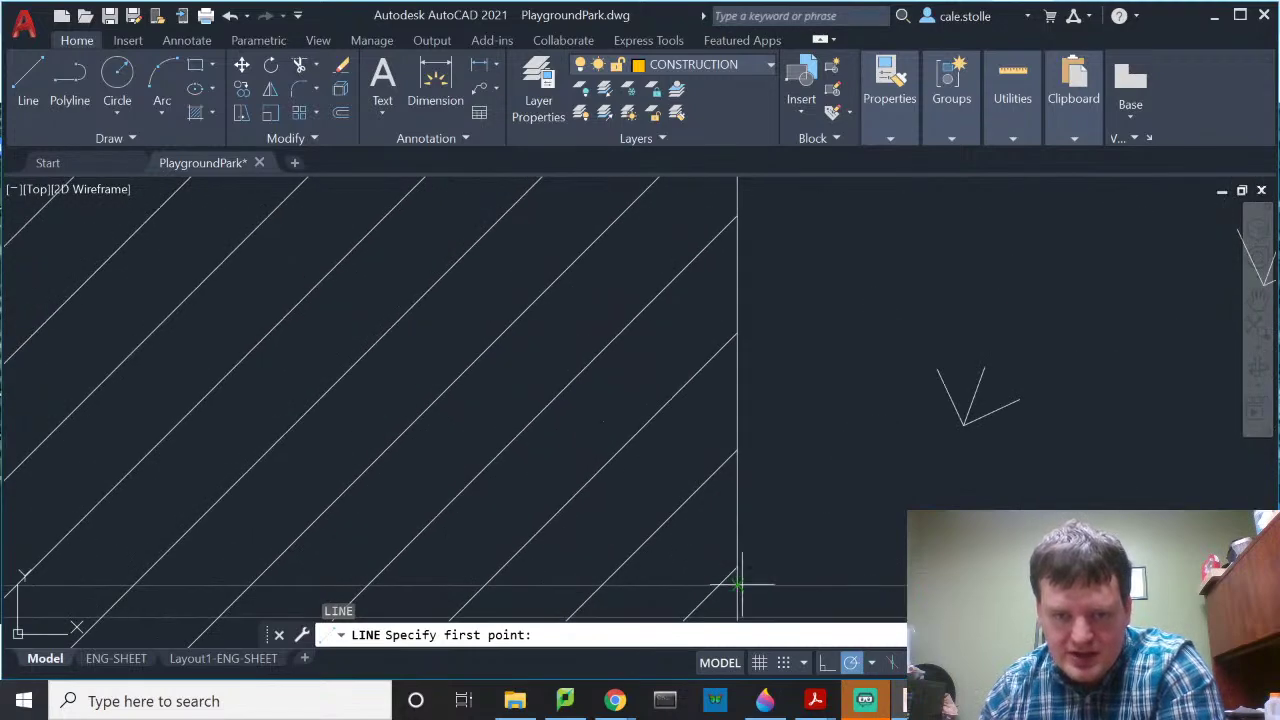
click(738, 580)
key(Return)
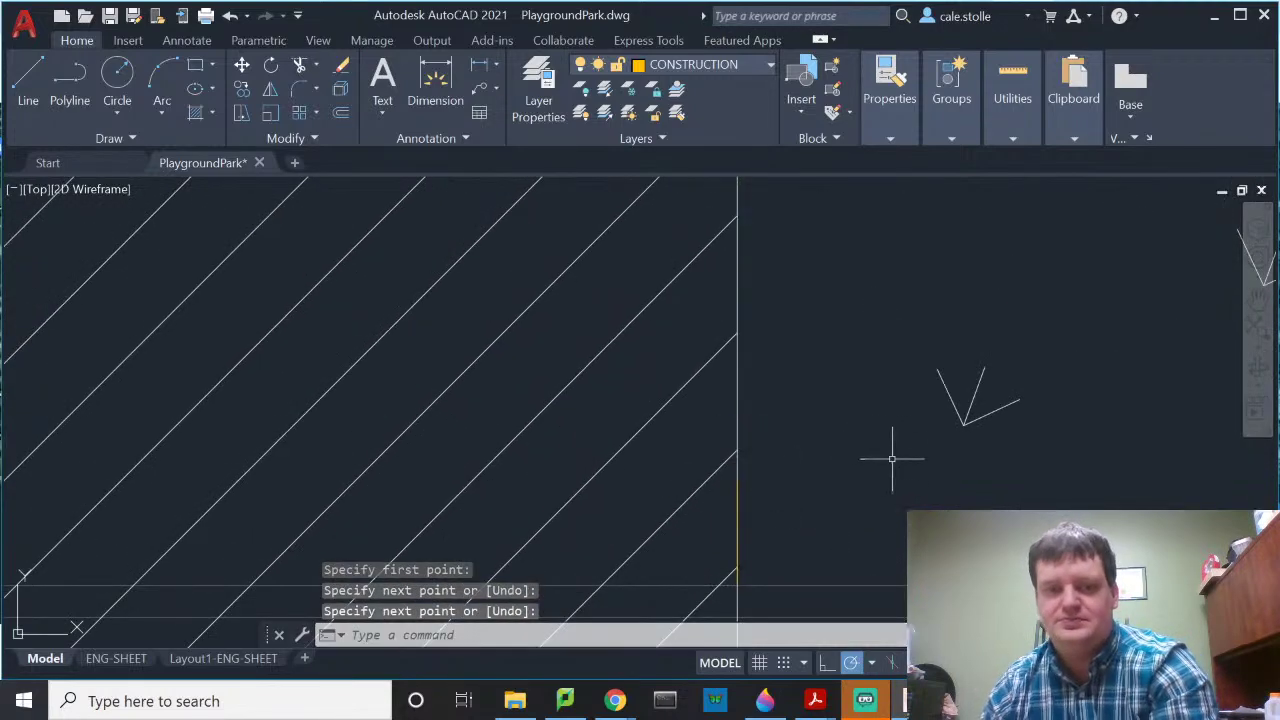
scroll(886, 437, down, 7)
scroll(882, 360, down, 4)
middle_drag(880, 331, 875, 527)
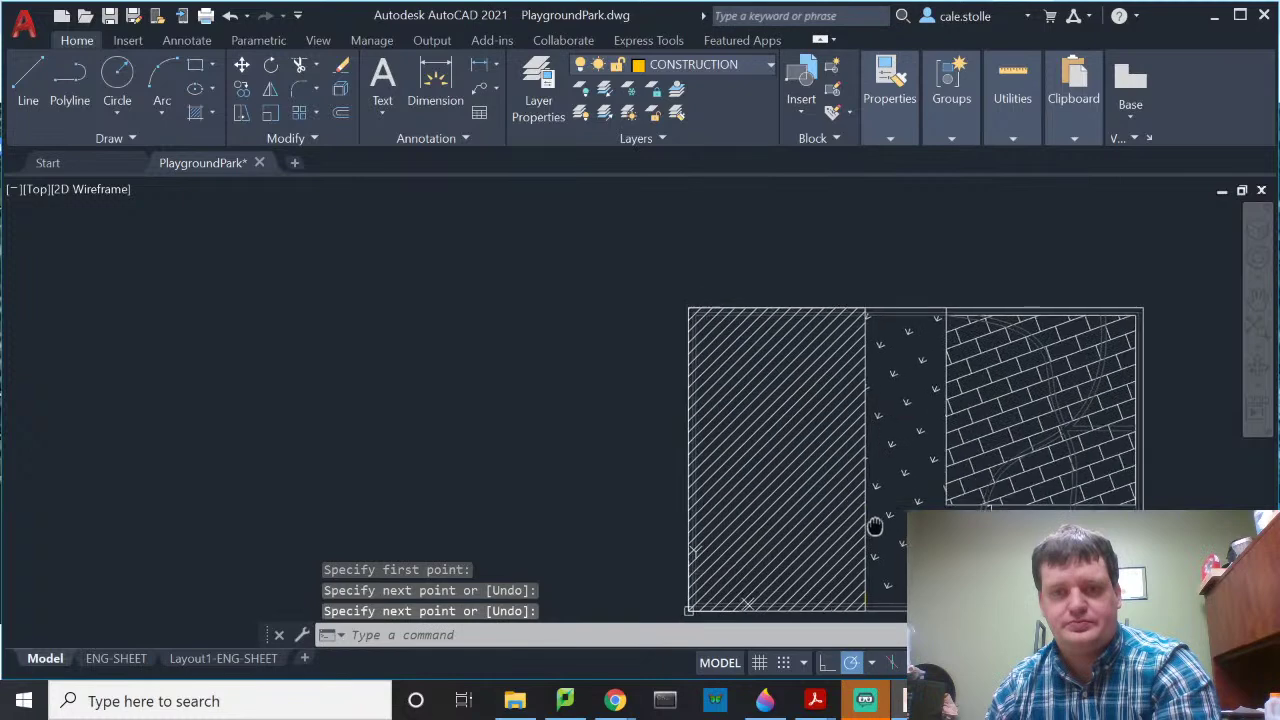
scroll(872, 470, up, 4)
Step: Draw a short line down from the diagonal-hatched zone's top-right corner
key(Return)
middle_drag(880, 343, 870, 394)
scroll(870, 394, up, 5)
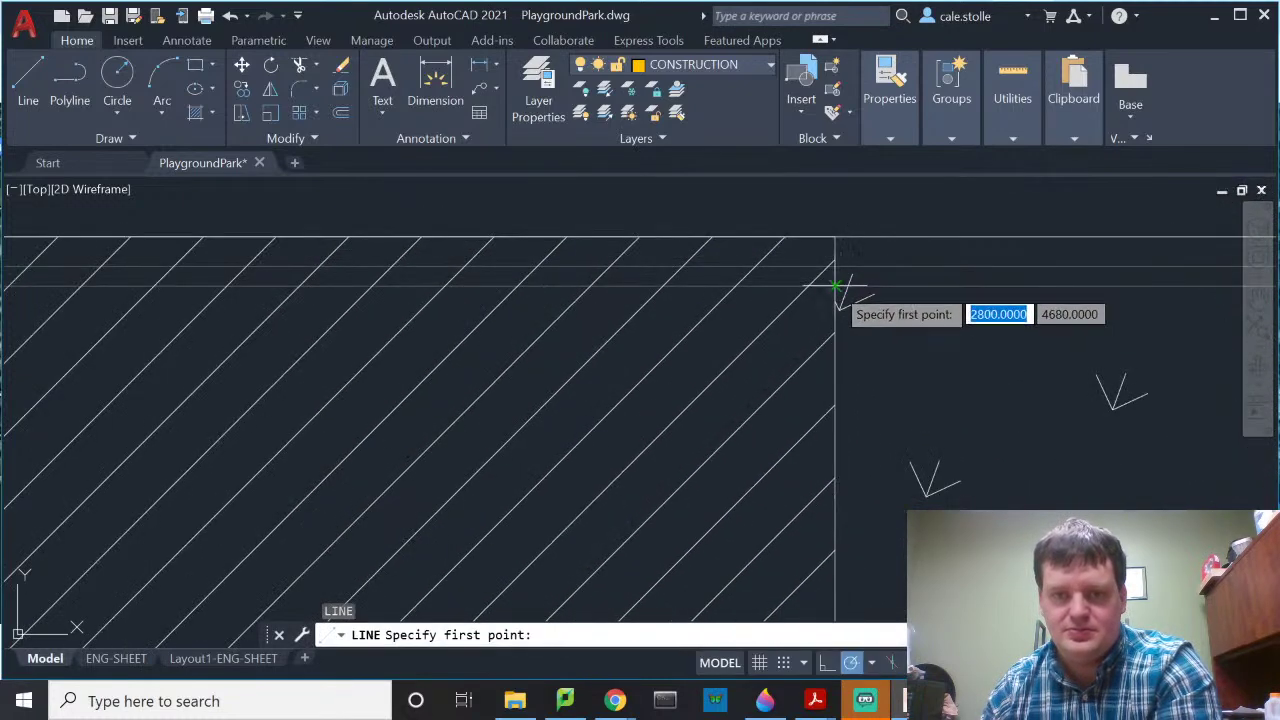
click(835, 333)
click(840, 405)
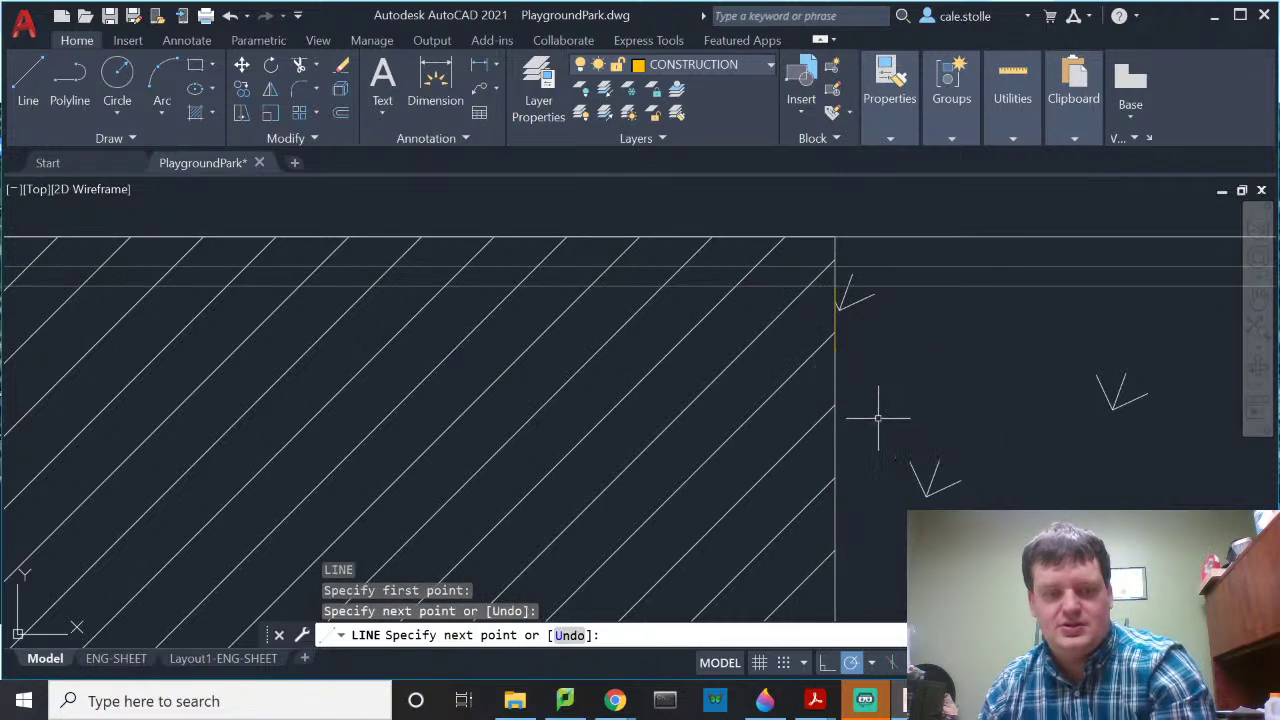
key(Escape)
Step: Make Pavement-Sidewalk the current layer again
scroll(908, 423, down, 3)
scroll(905, 435, down, 2)
middle_drag(905, 435, 800, 285)
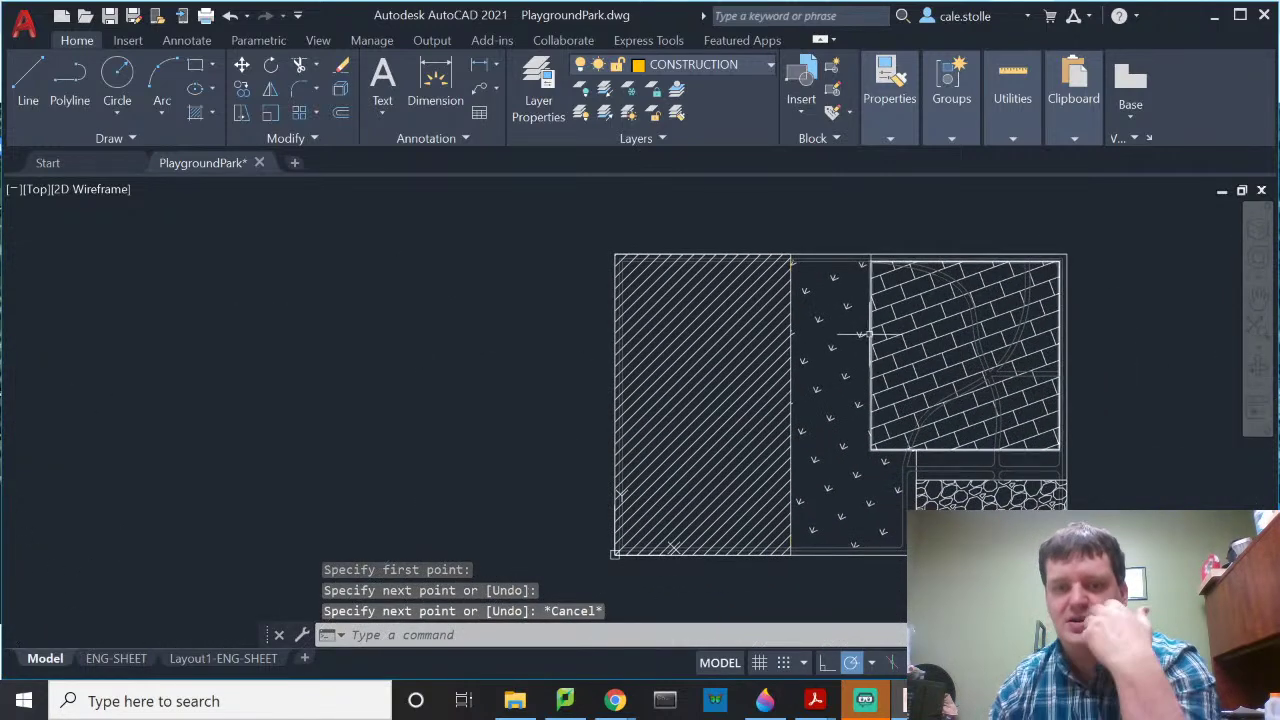
click(716, 68)
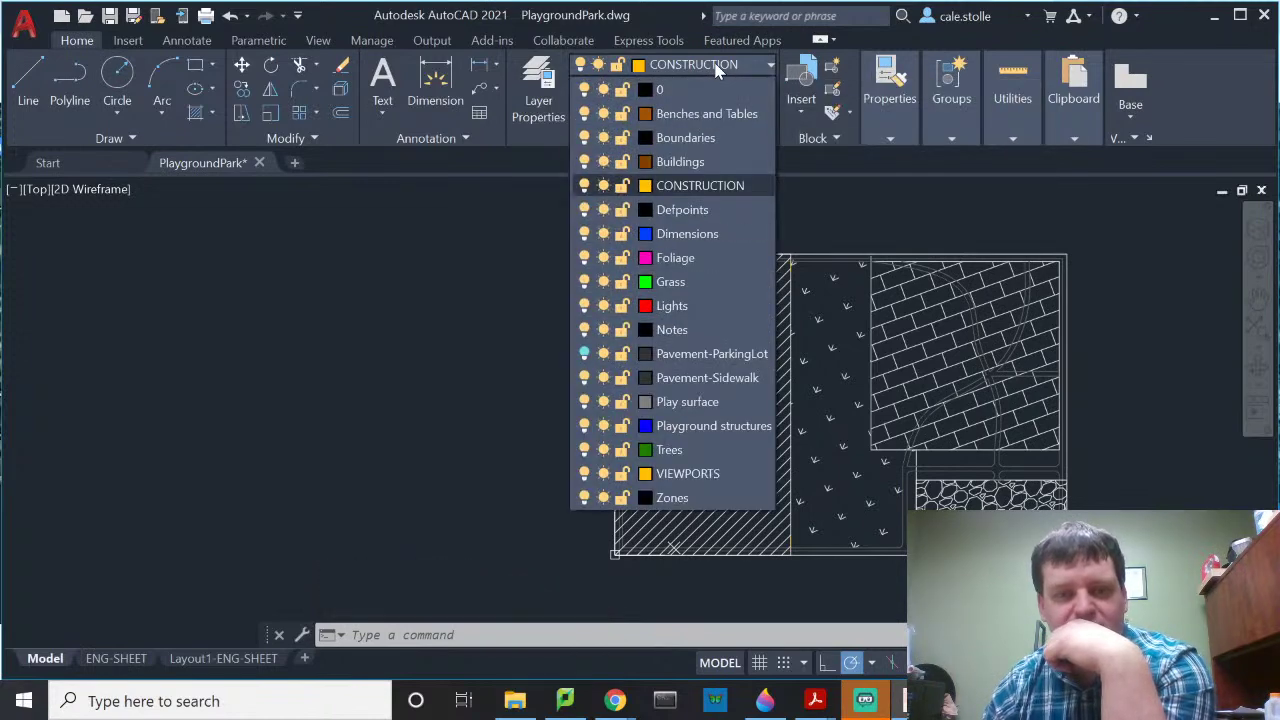
click(712, 377)
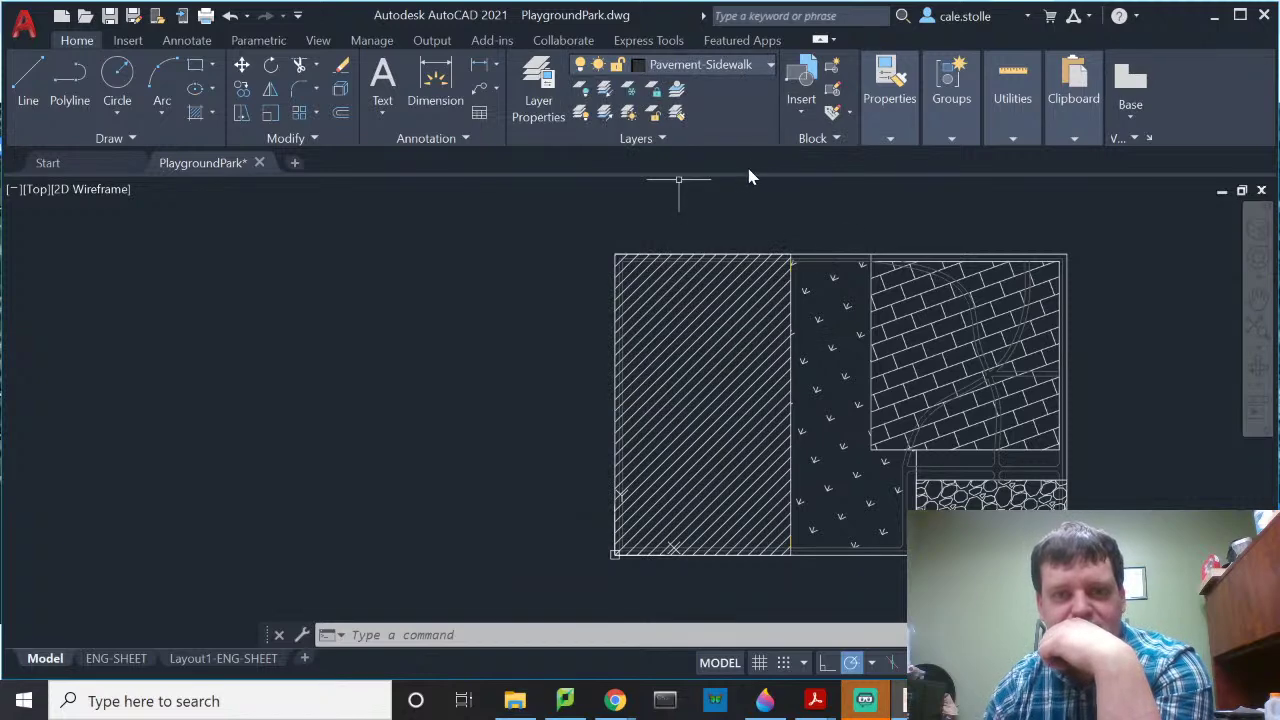
Step: Turn off the Zones layer and zoom in on the sidewalk junction
click(720, 65)
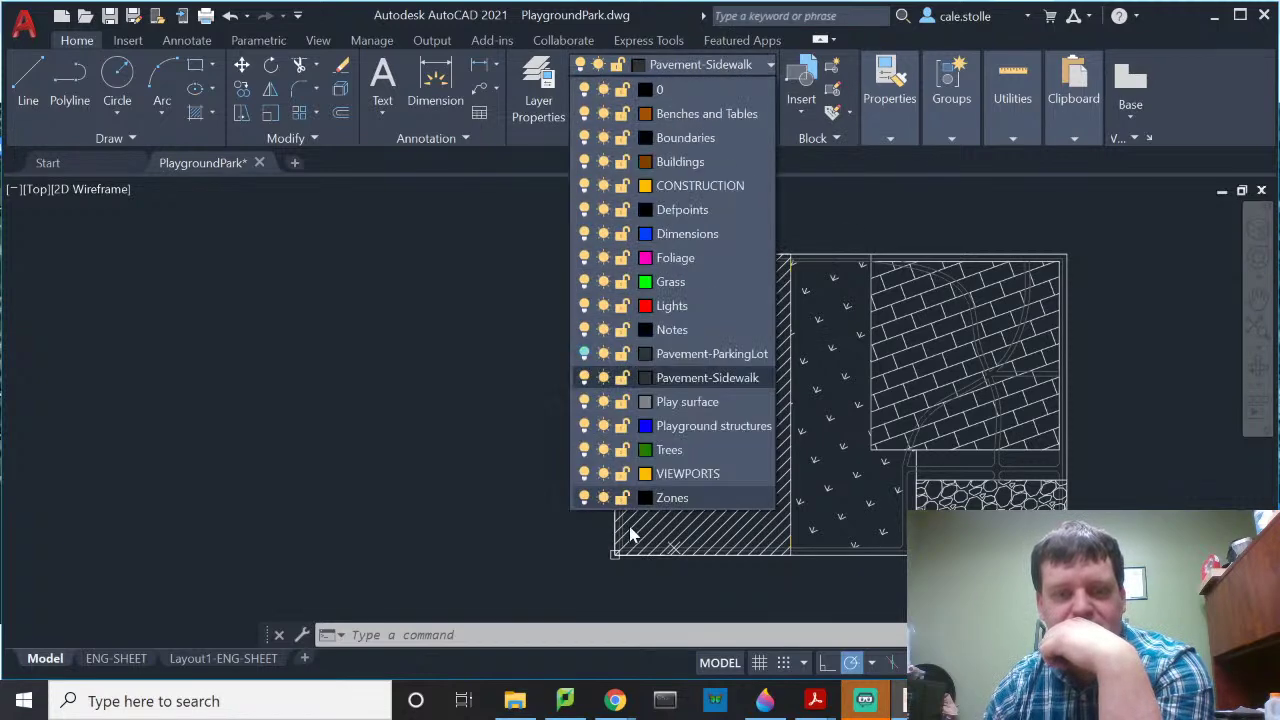
click(585, 497)
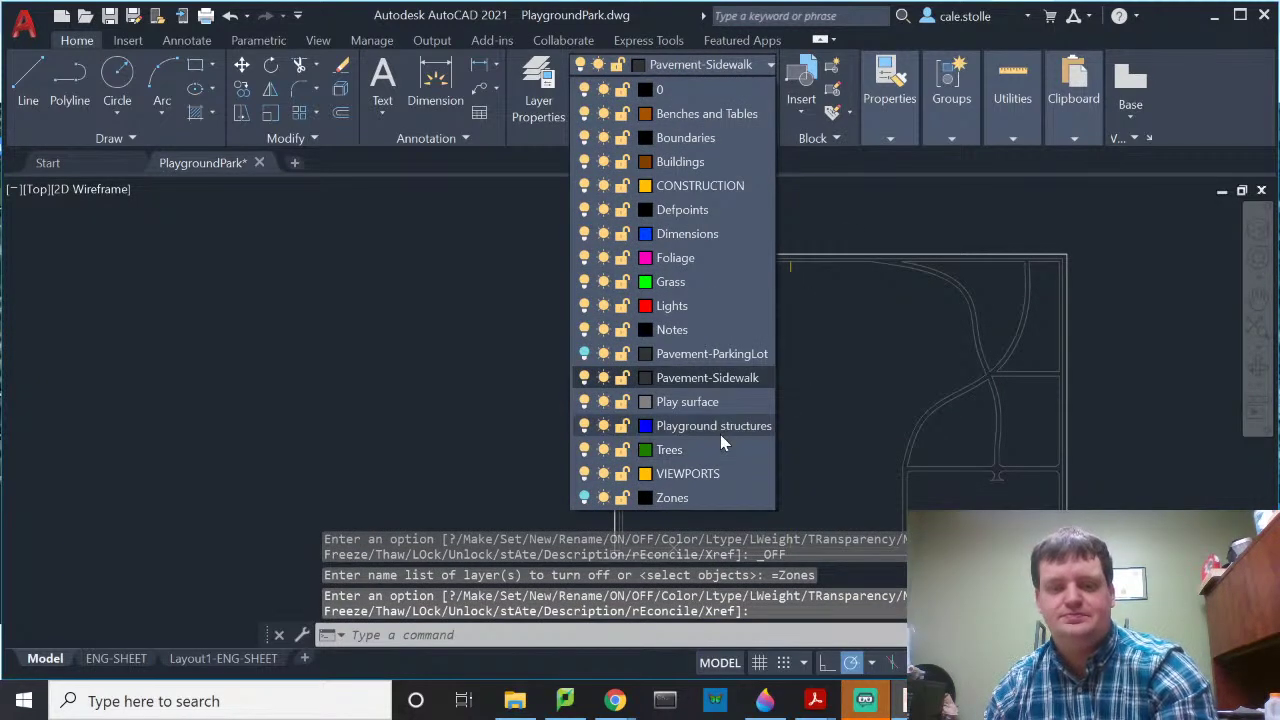
mouse_move(886, 371)
middle_down()
mouse_move(660, 203)
mouse_move(697, 279)
middle_up()
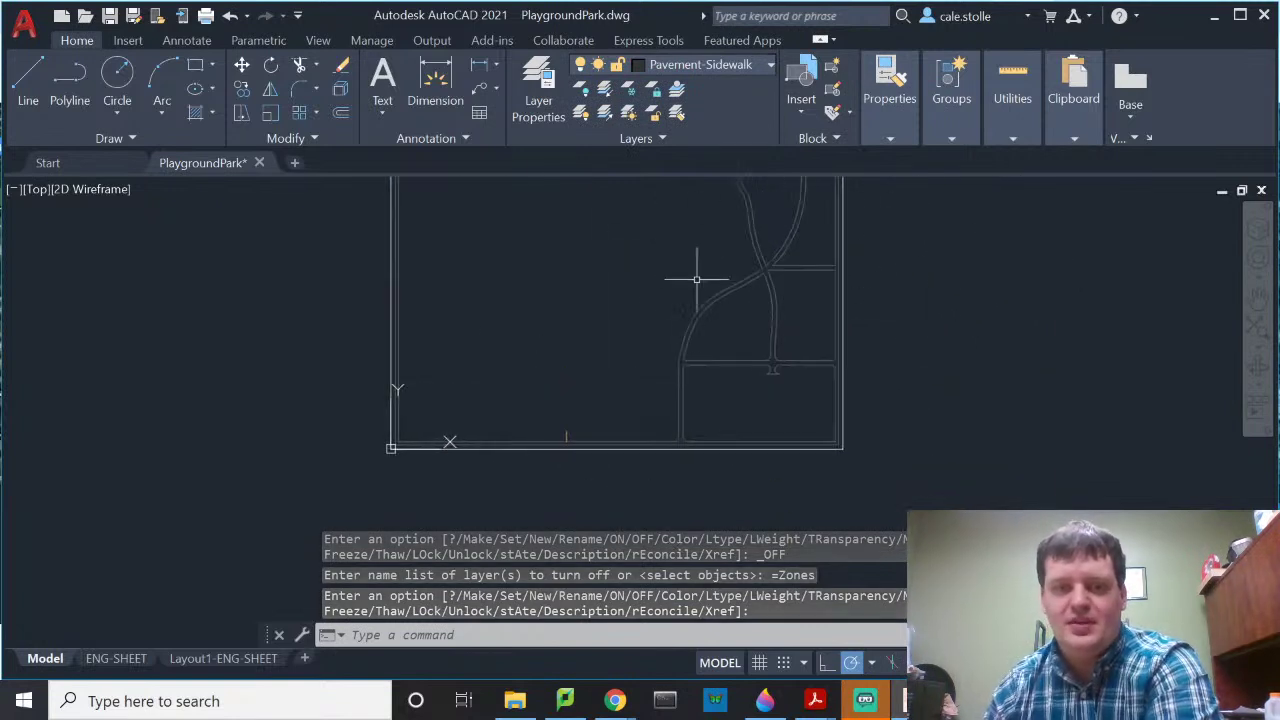
scroll(714, 347, up, 4)
mouse_move(737, 380)
middle_down()
mouse_move(817, 410)
mouse_move(850, 330)
middle_up()
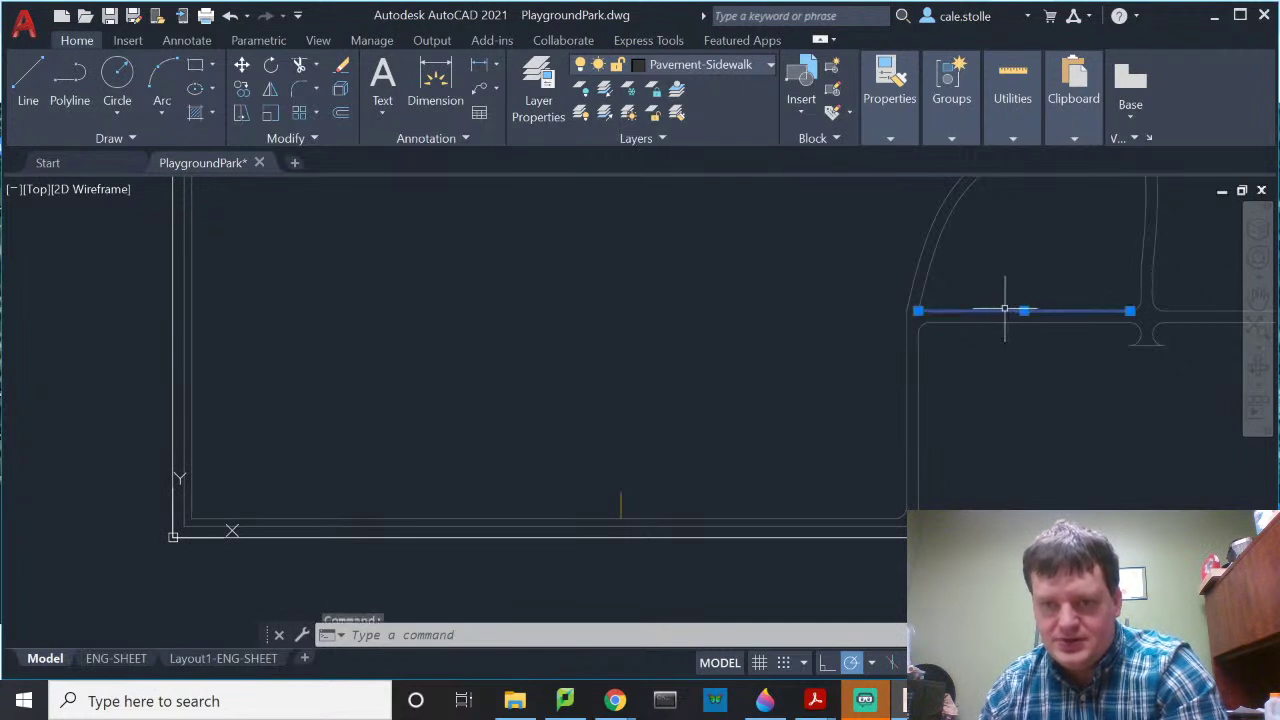
Step: Stretch the upper sidewalk edge line's left end to the construction mark
click(918, 311)
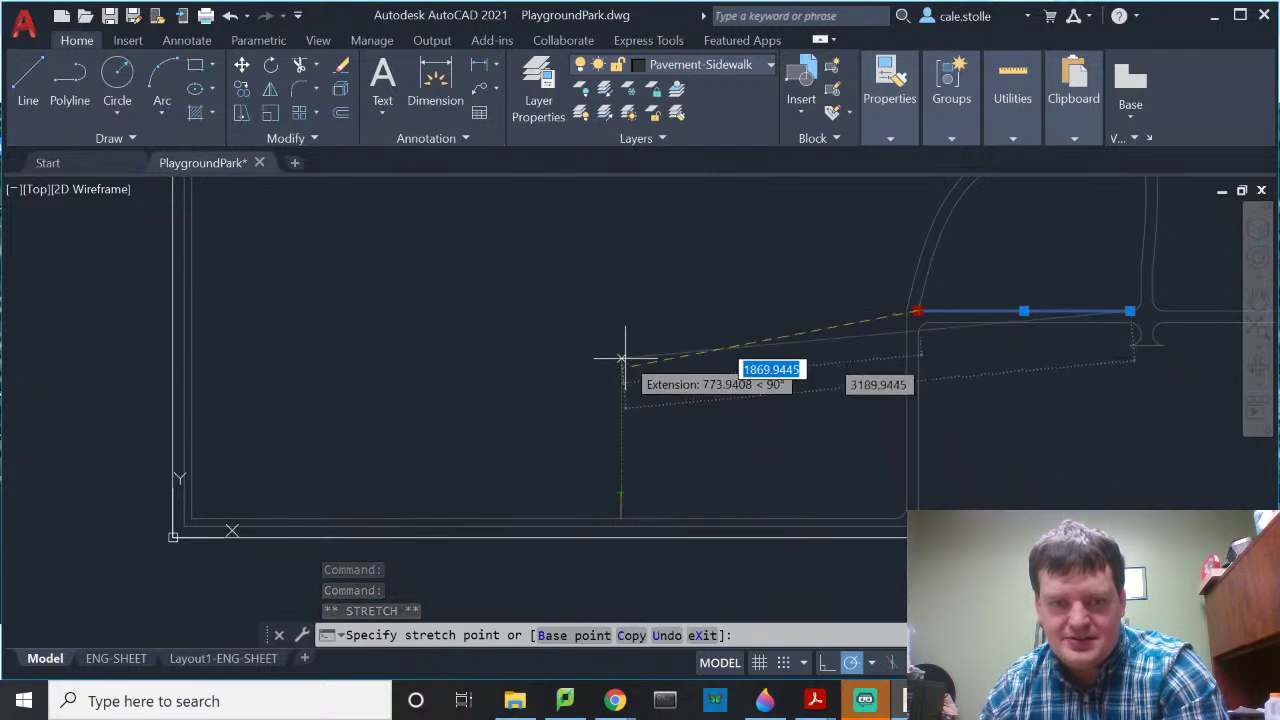
click(621, 311)
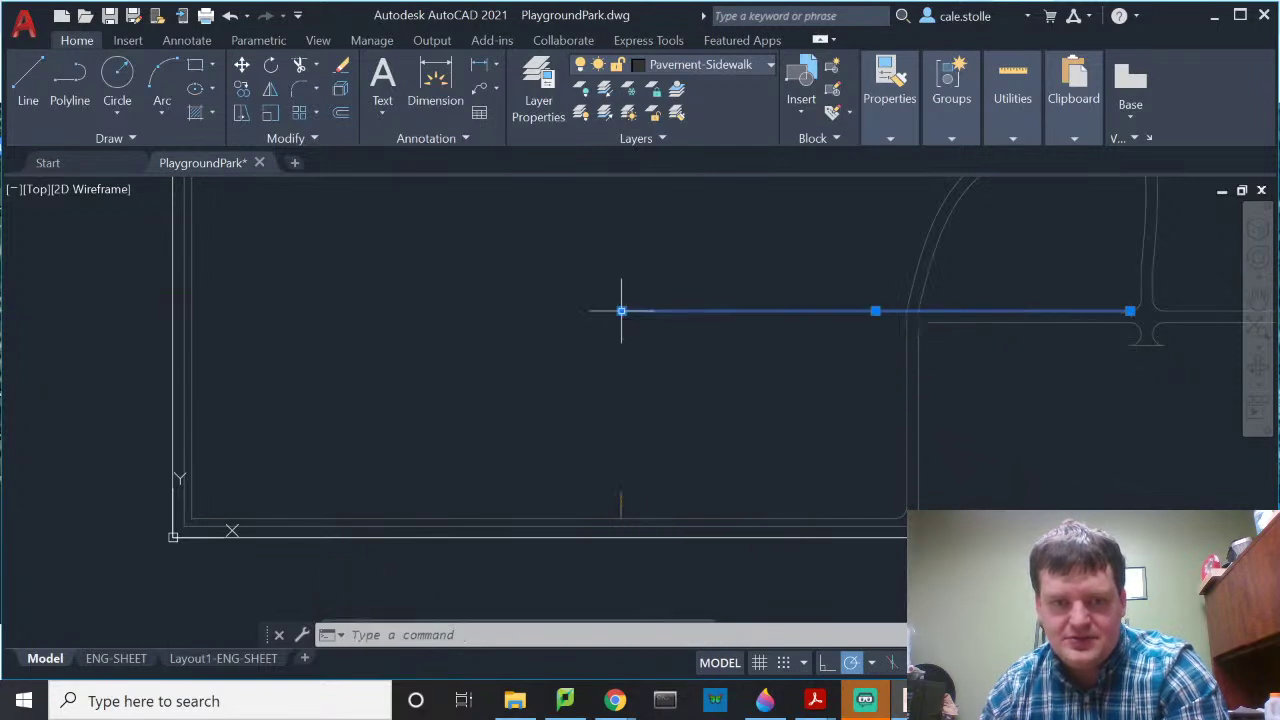
key(Escape)
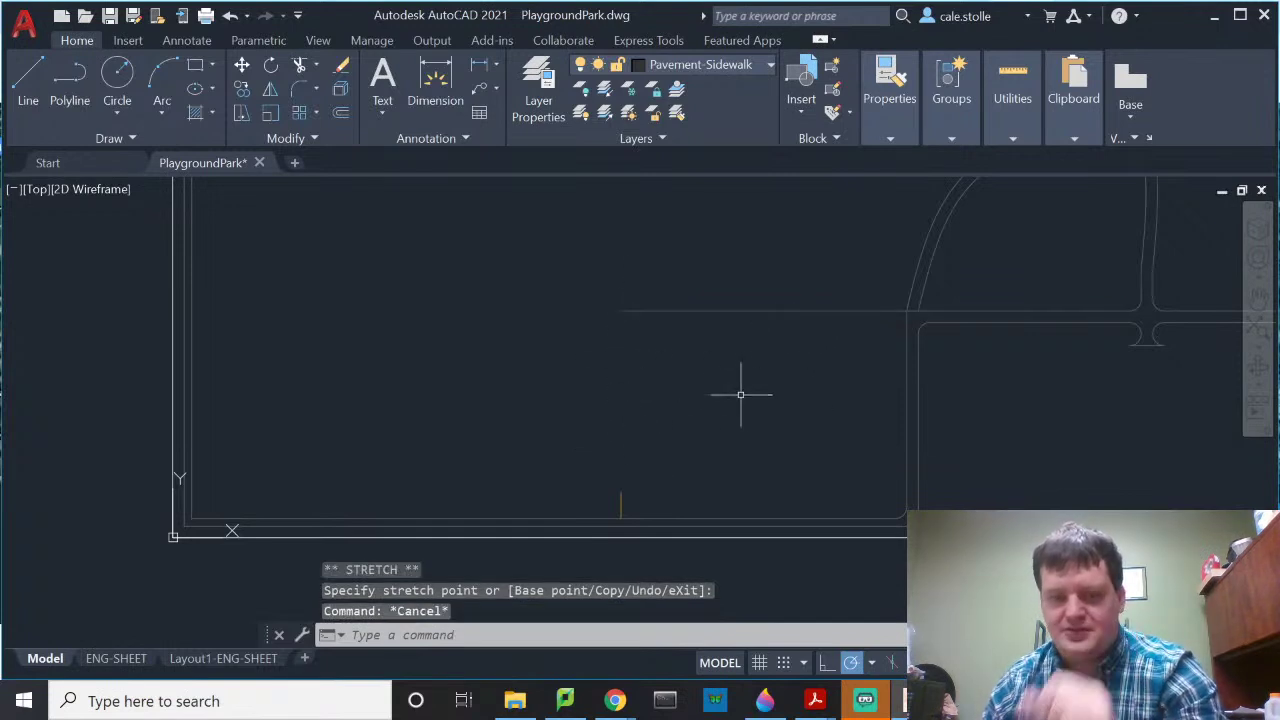
text(l)
key(Return)
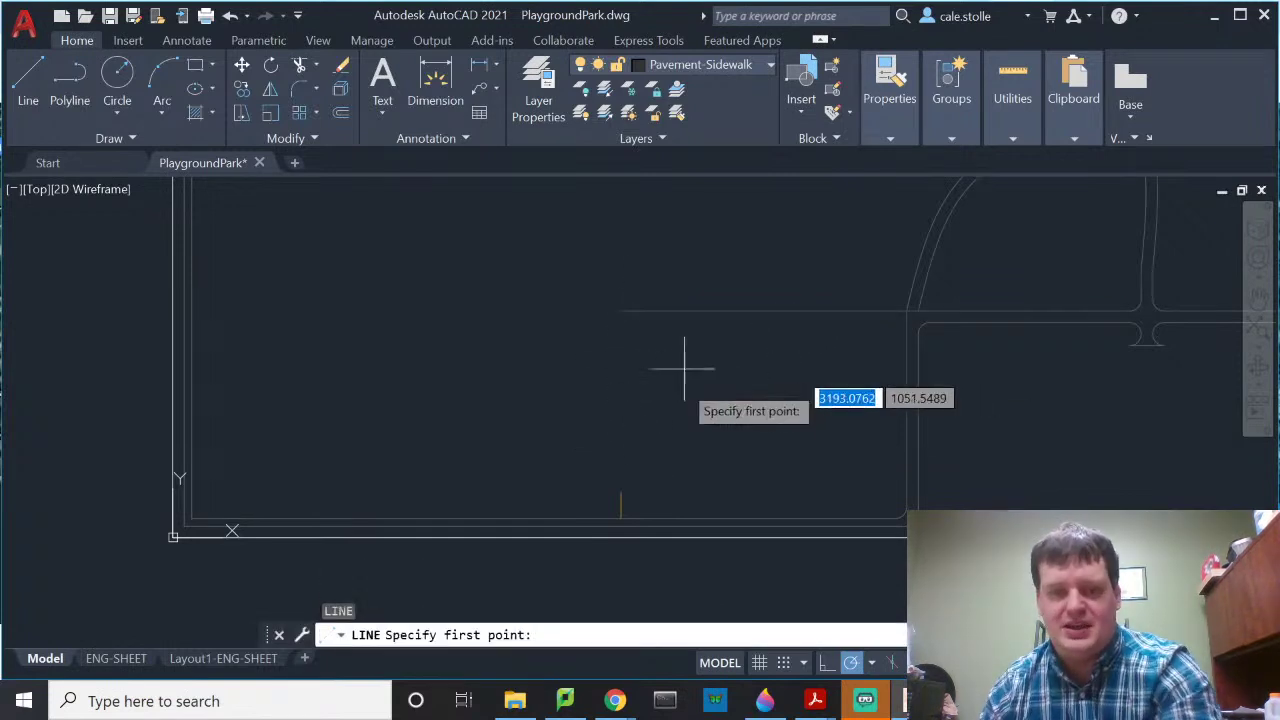
Step: Draw a vertical line up from the construction mark and stretch the lower edge line to it
click(621, 520)
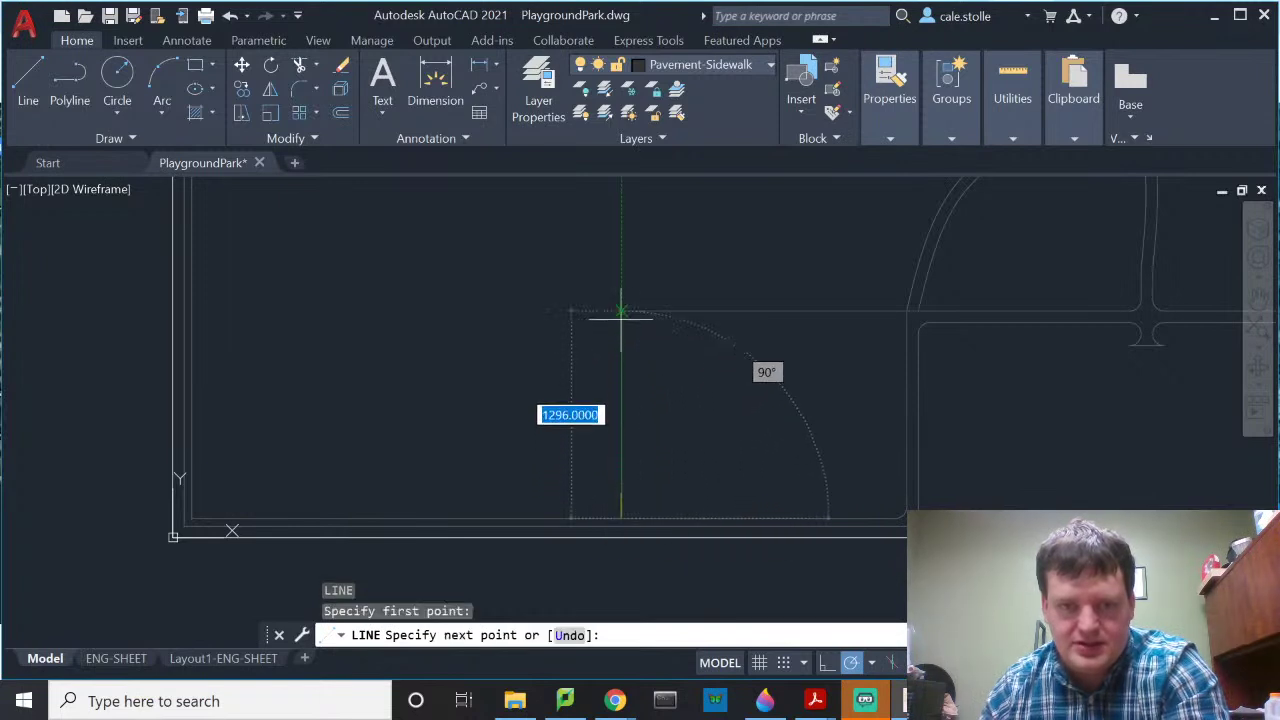
click(621, 310)
key(Return)
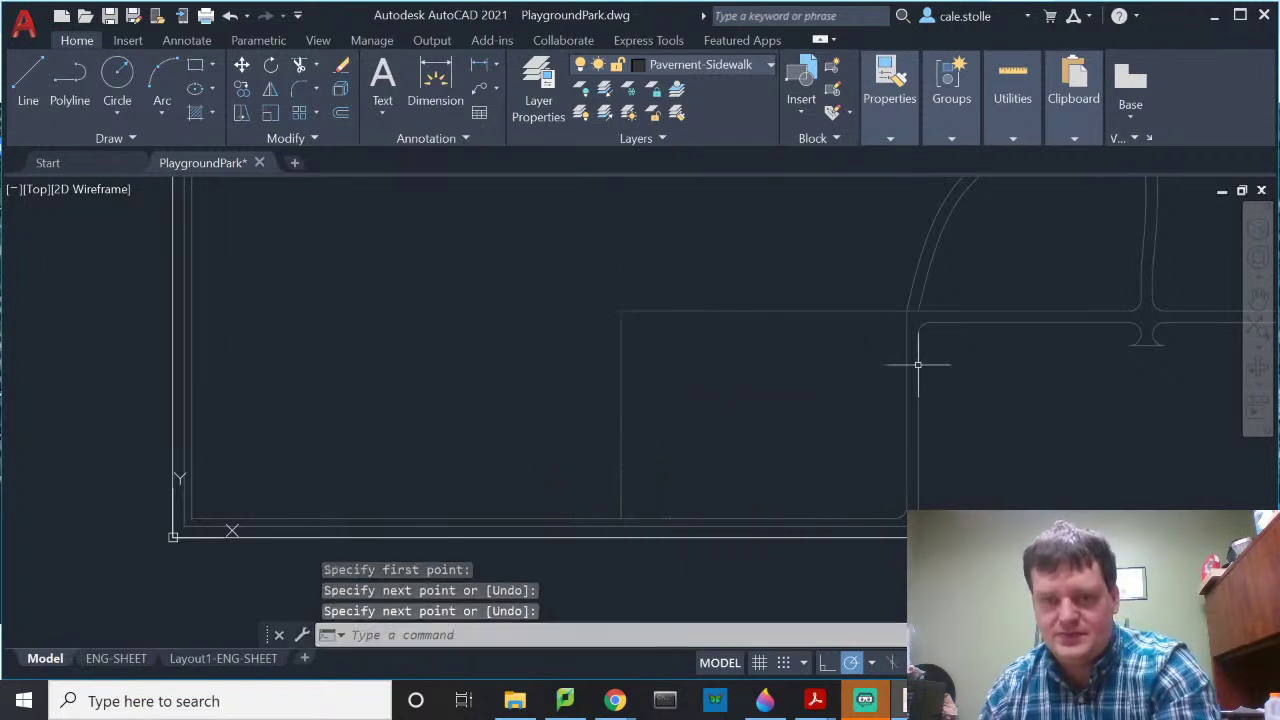
click(929, 322)
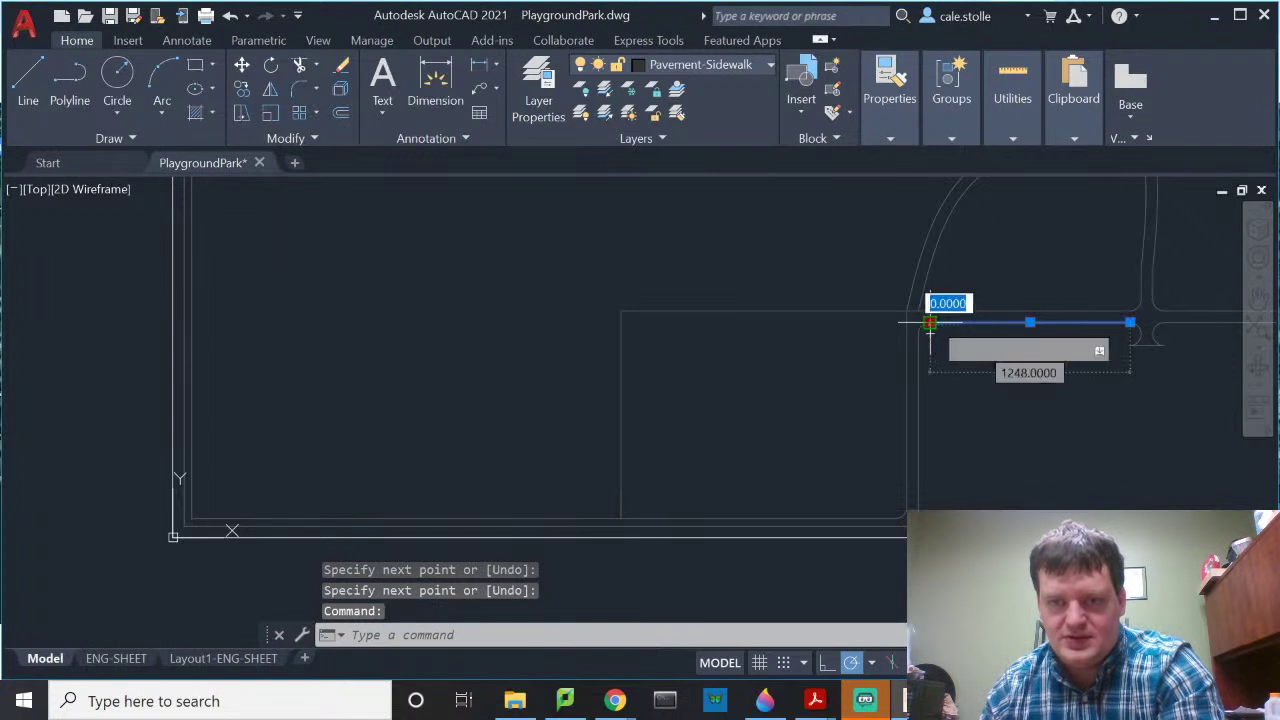
click(929, 322)
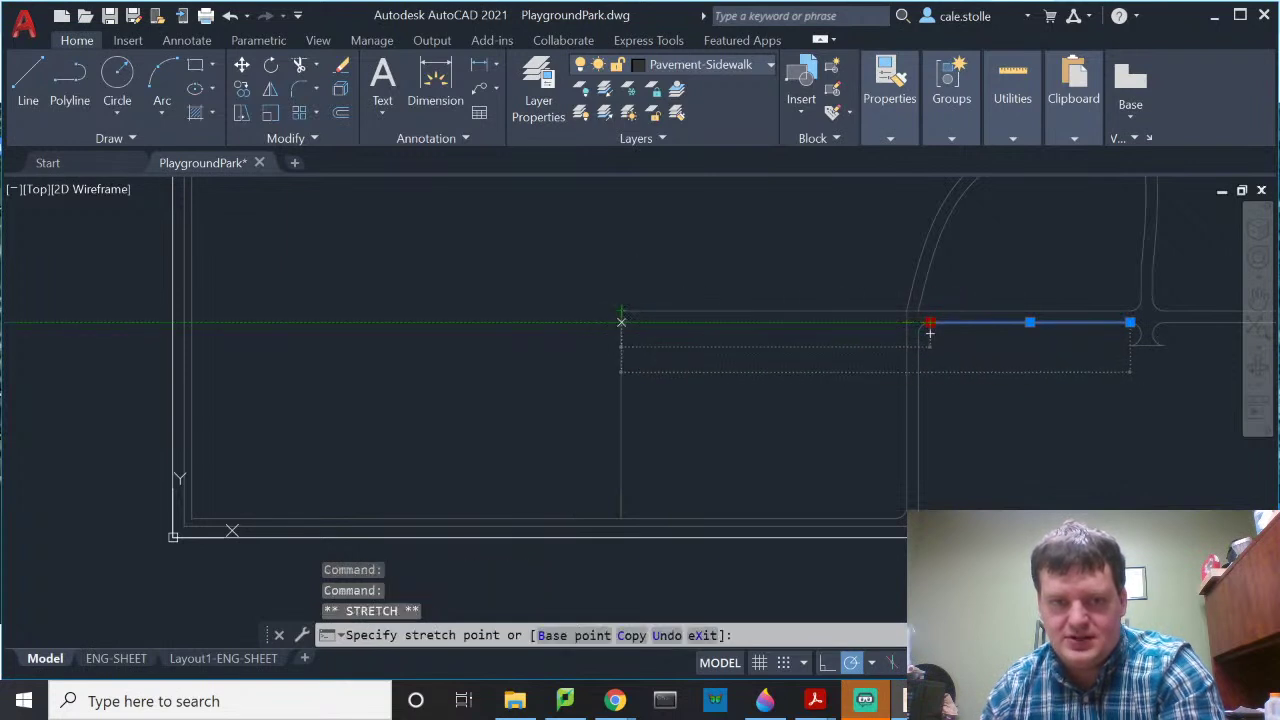
click(621, 320)
key(Escape)
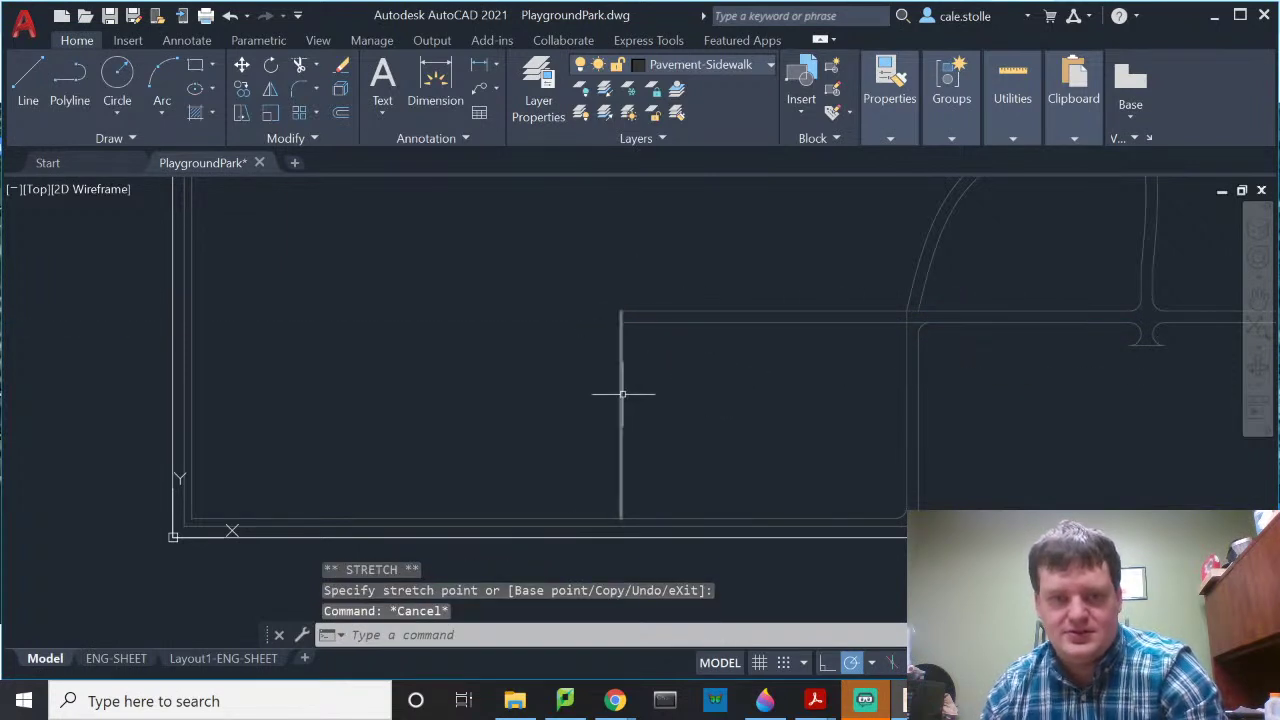
Step: Offset the vertical sidewalk line 72 units to the right
click(622, 394)
key(Return)
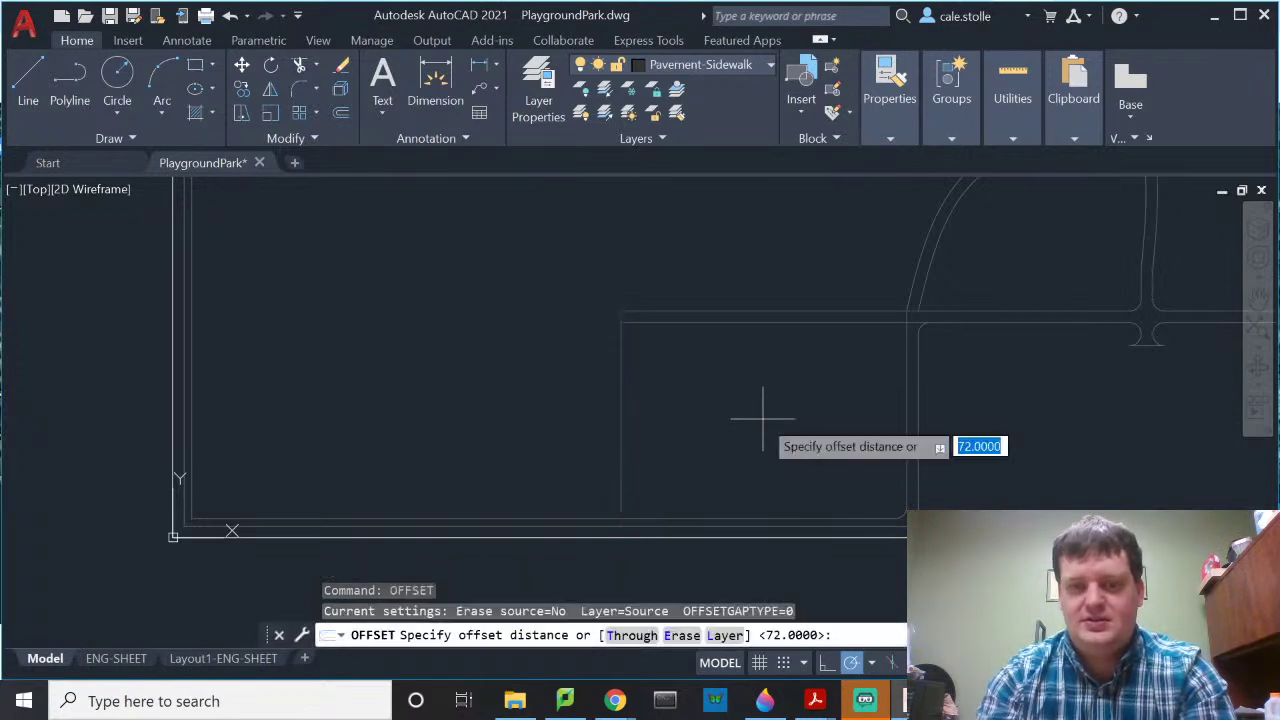
key(Return)
click(694, 407)
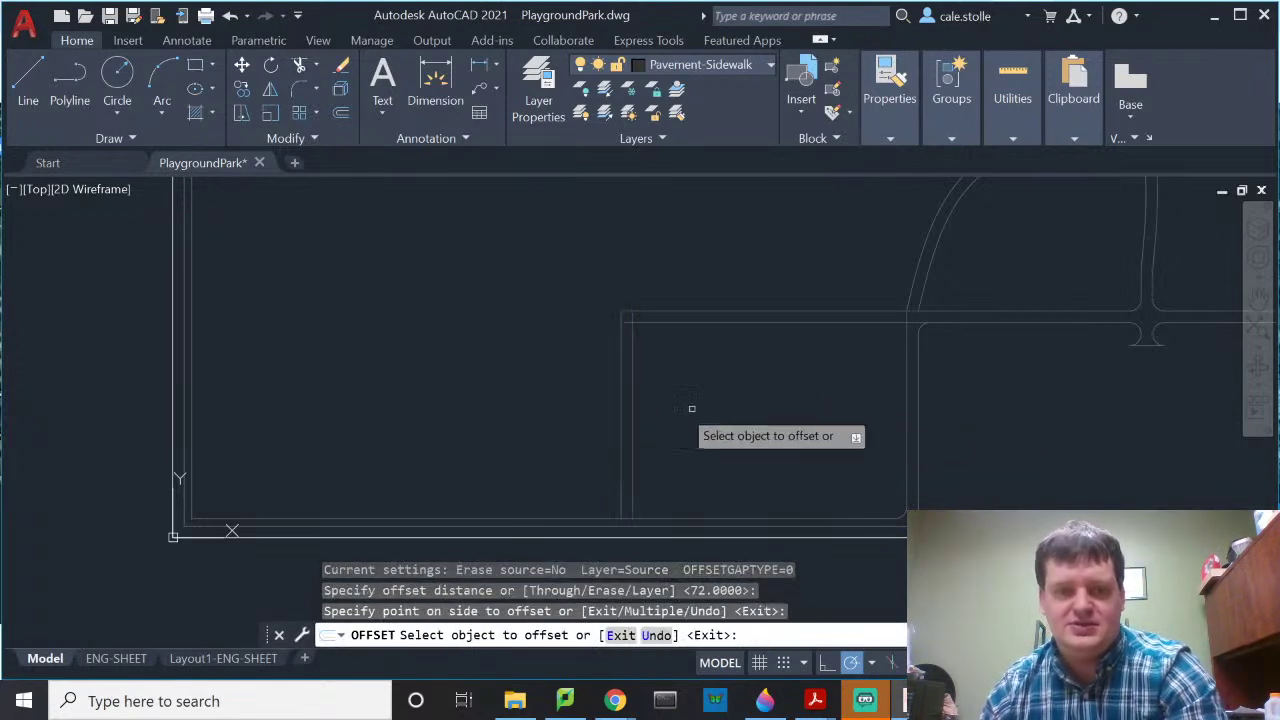
key(Escape)
scroll(620, 310, up, 3)
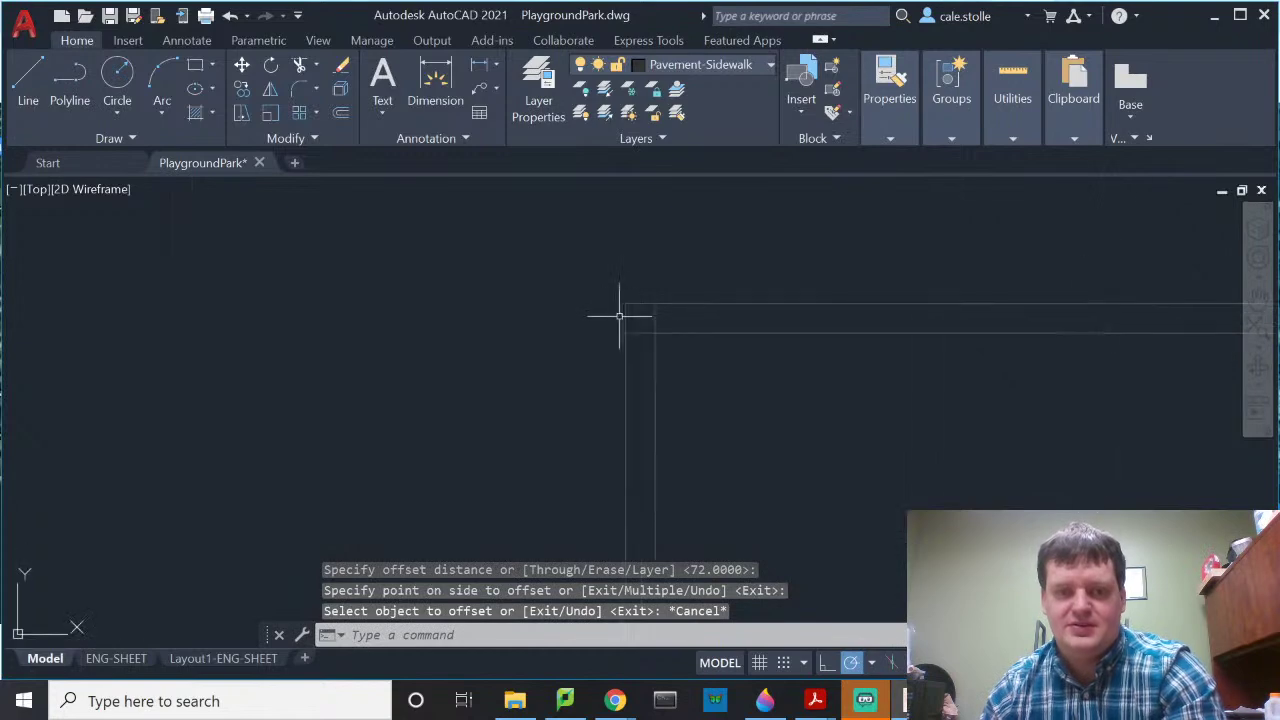
Step: Trim the overlapping edge segment at the junction
text(tr)
key(Return)
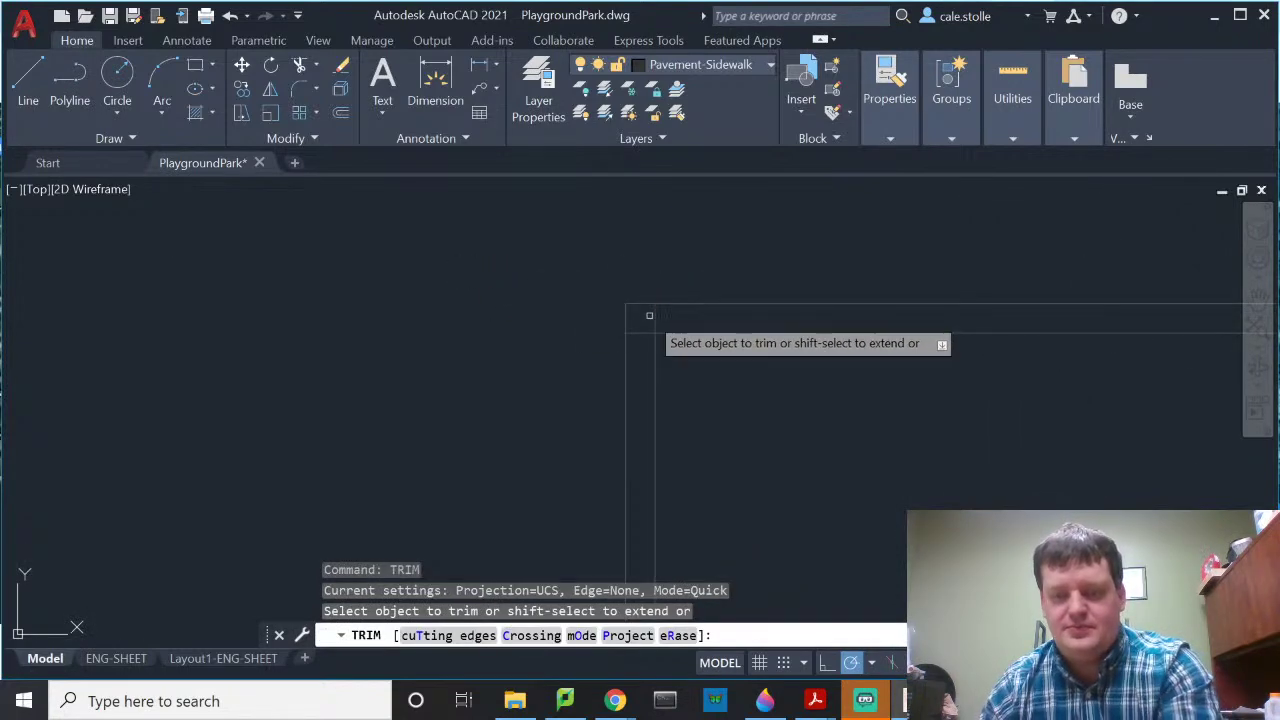
click(652, 318)
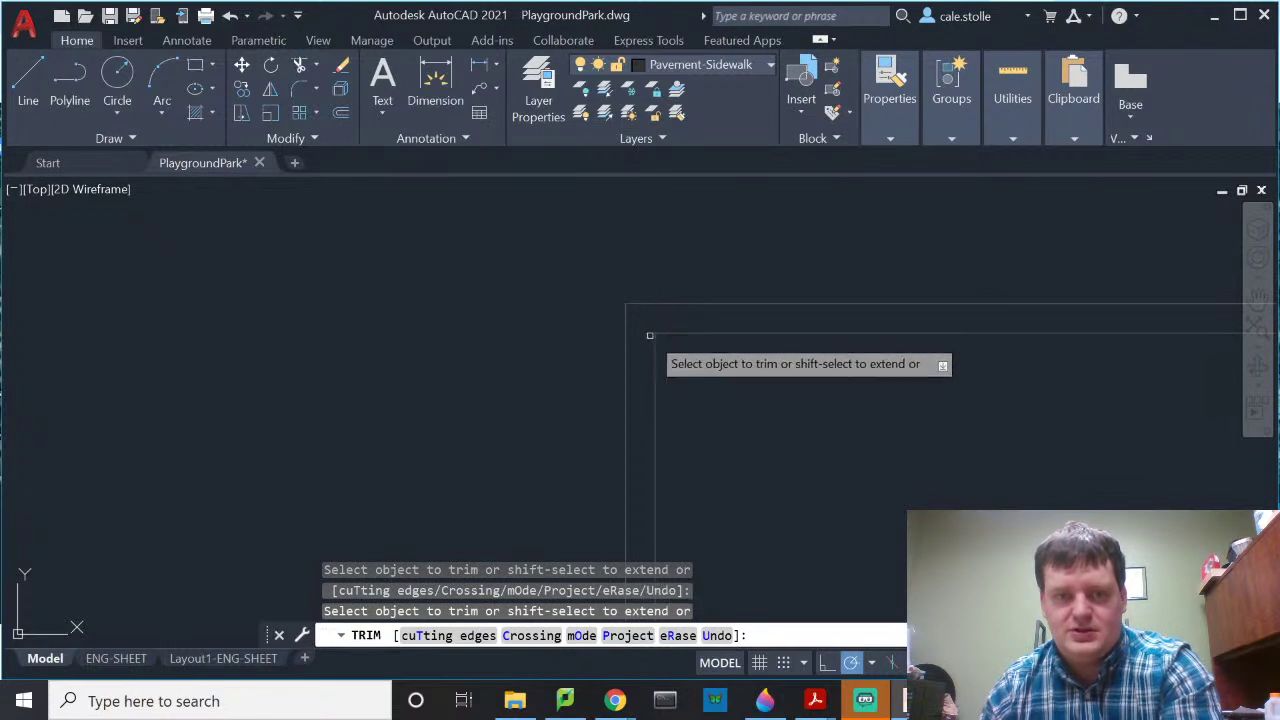
scroll(692, 441, down, 2)
scroll(692, 441, up, 6)
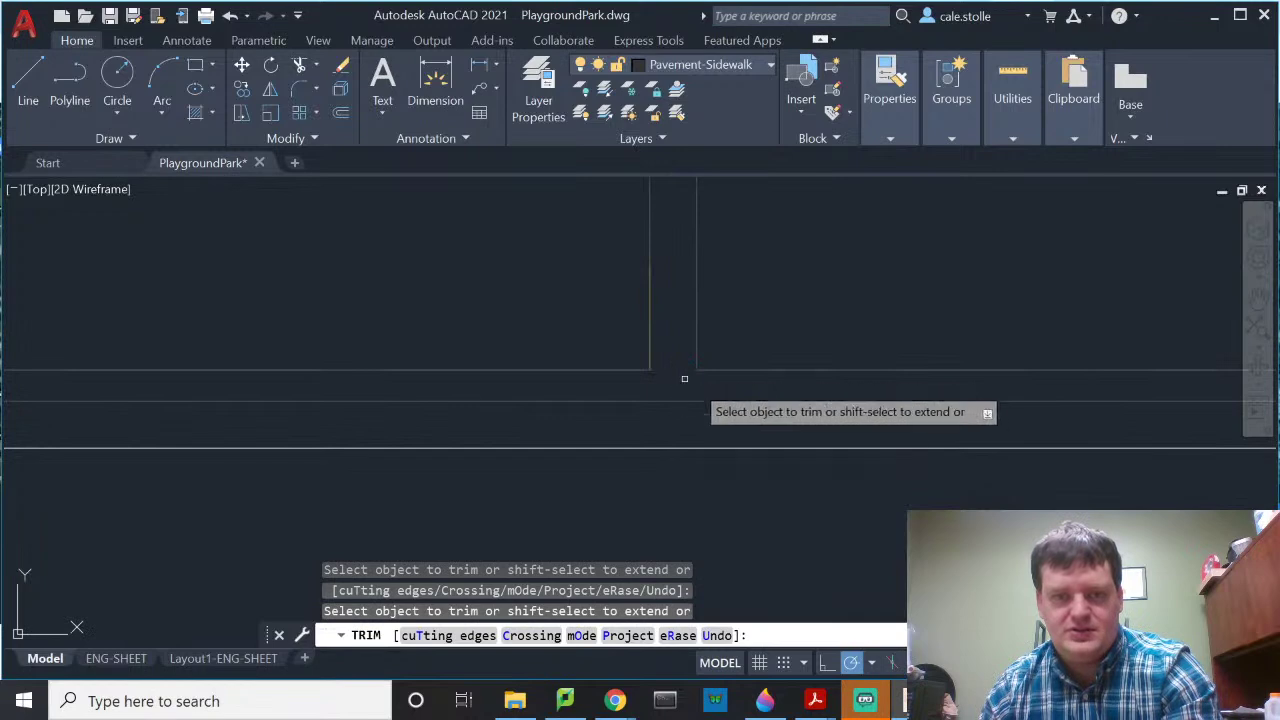
key(Escape)
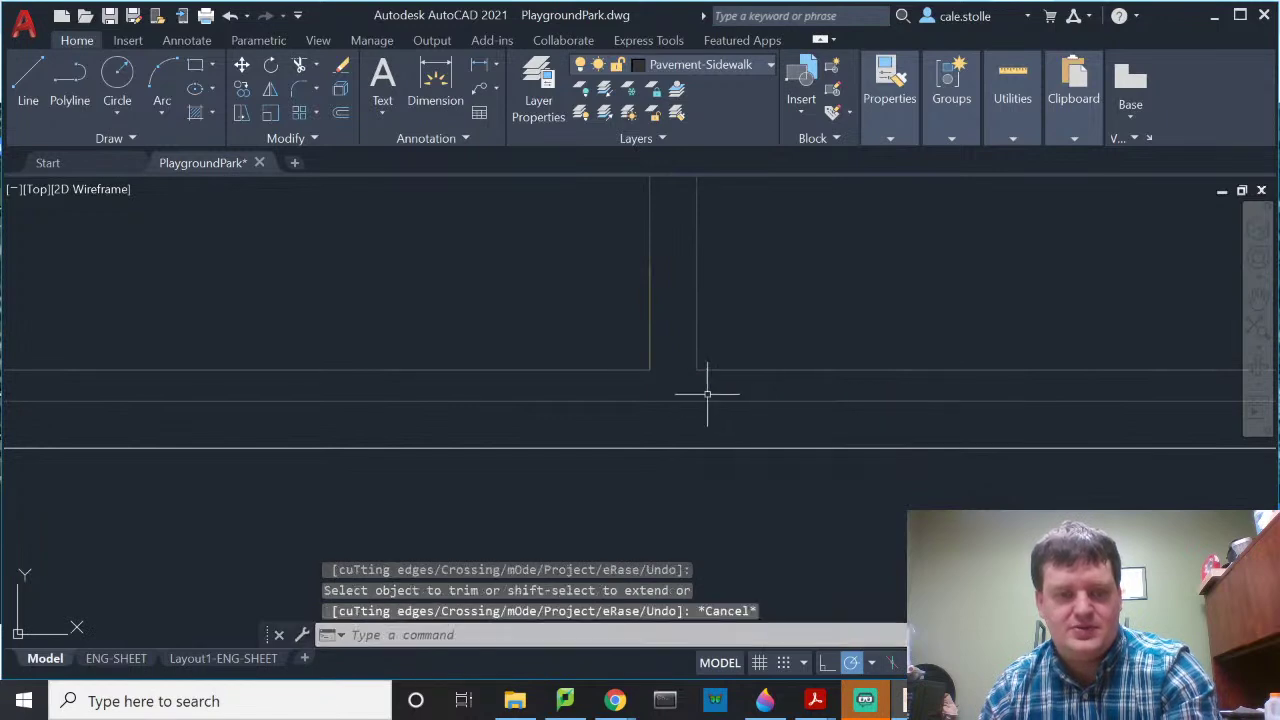
Step: Window-select and delete the stray construction guide line
click(712, 69)
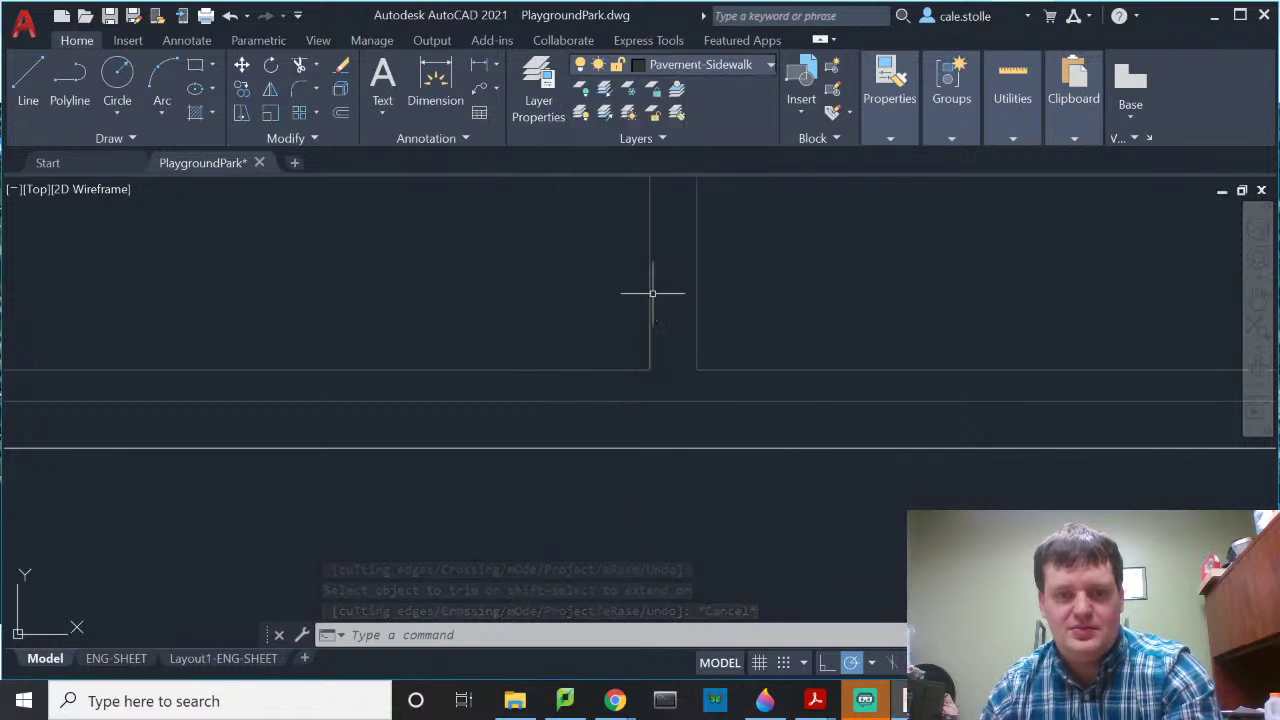
click(623, 244)
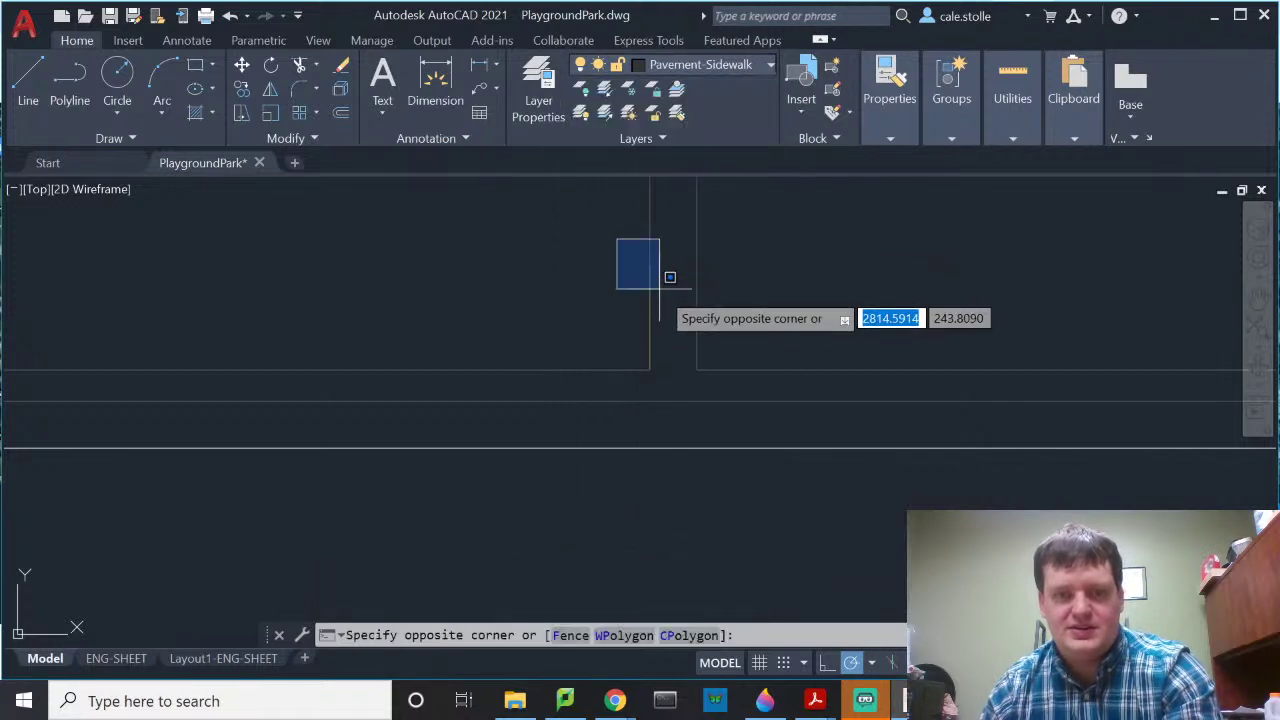
click(678, 384)
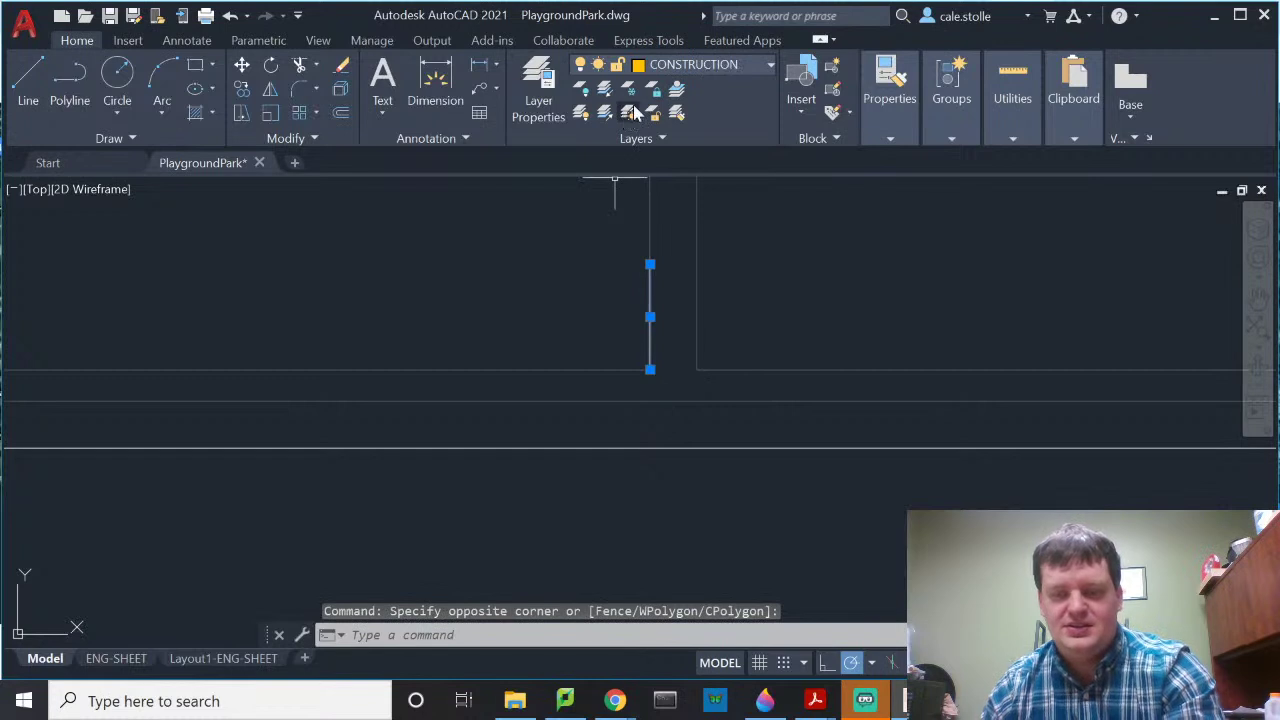
key(Delete)
scroll(700, 176, down, 3)
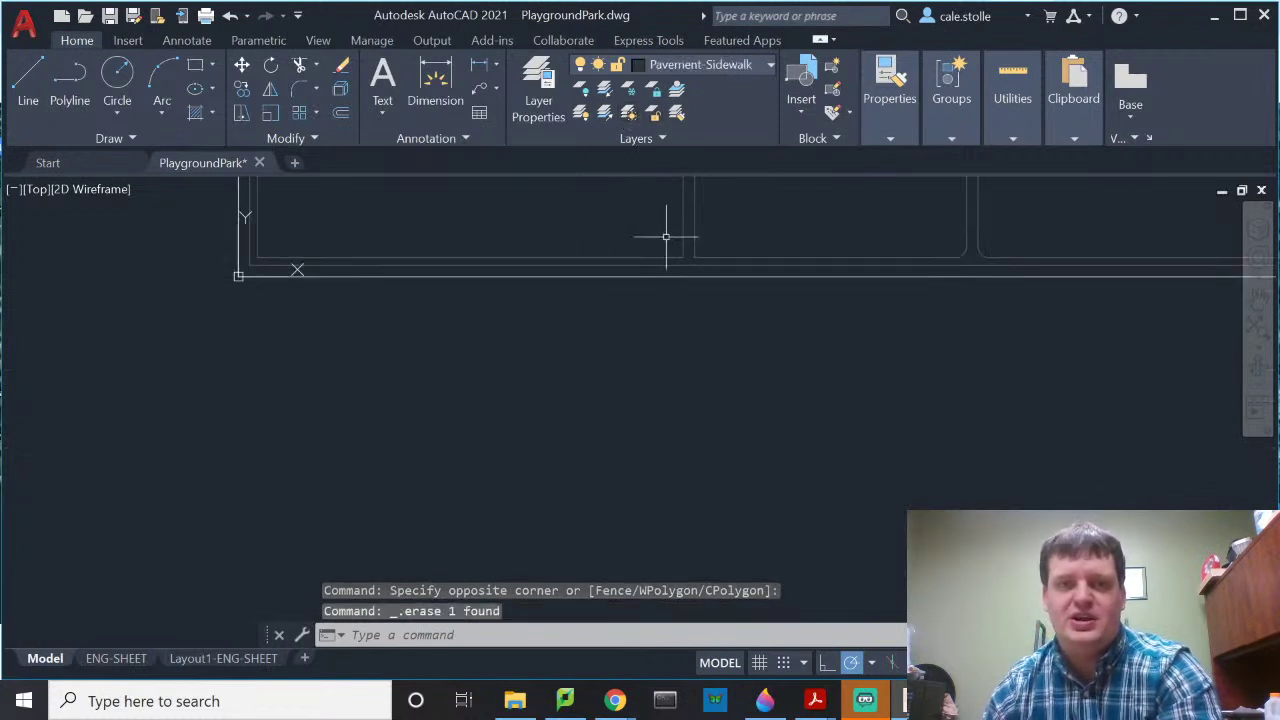
Step: Draw a vertical branch line from the top boundary down to the lower sidewalk
mouse_move(666, 237)
middle_down()
mouse_move(733, 356)
mouse_move(731, 380)
mouse_move(721, 305)
middle_up()
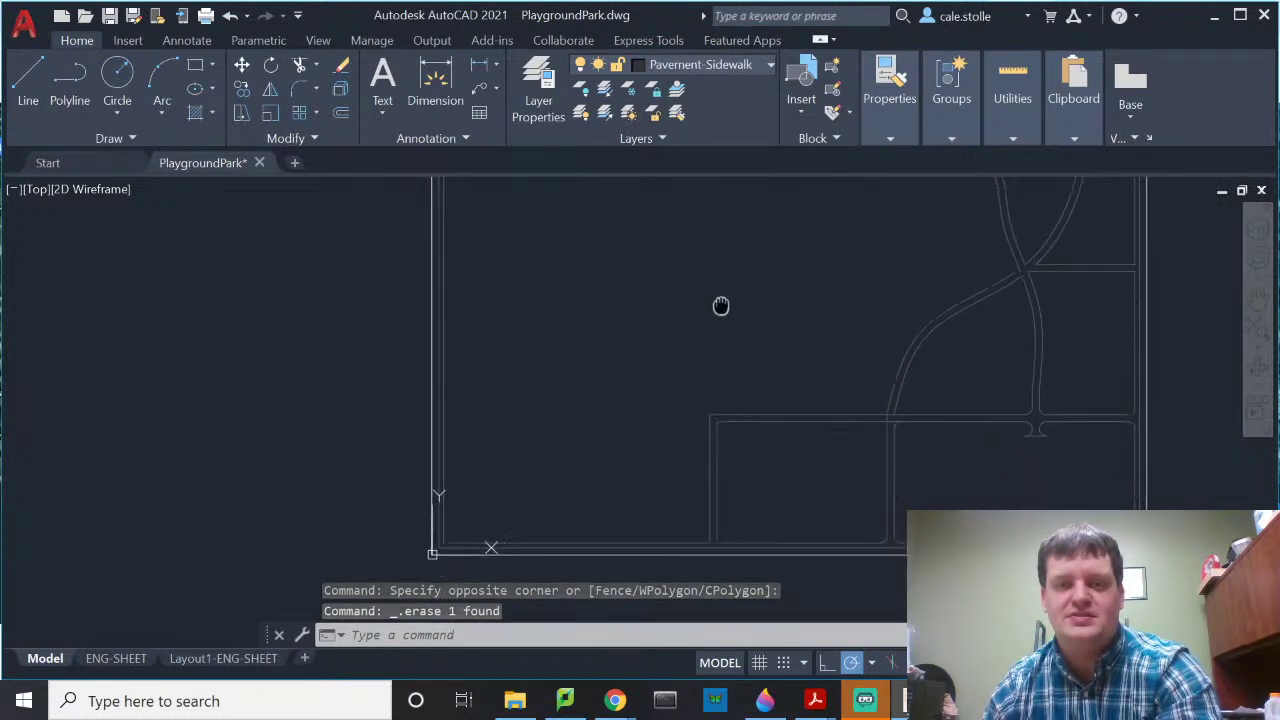
scroll(765, 417, up, 2)
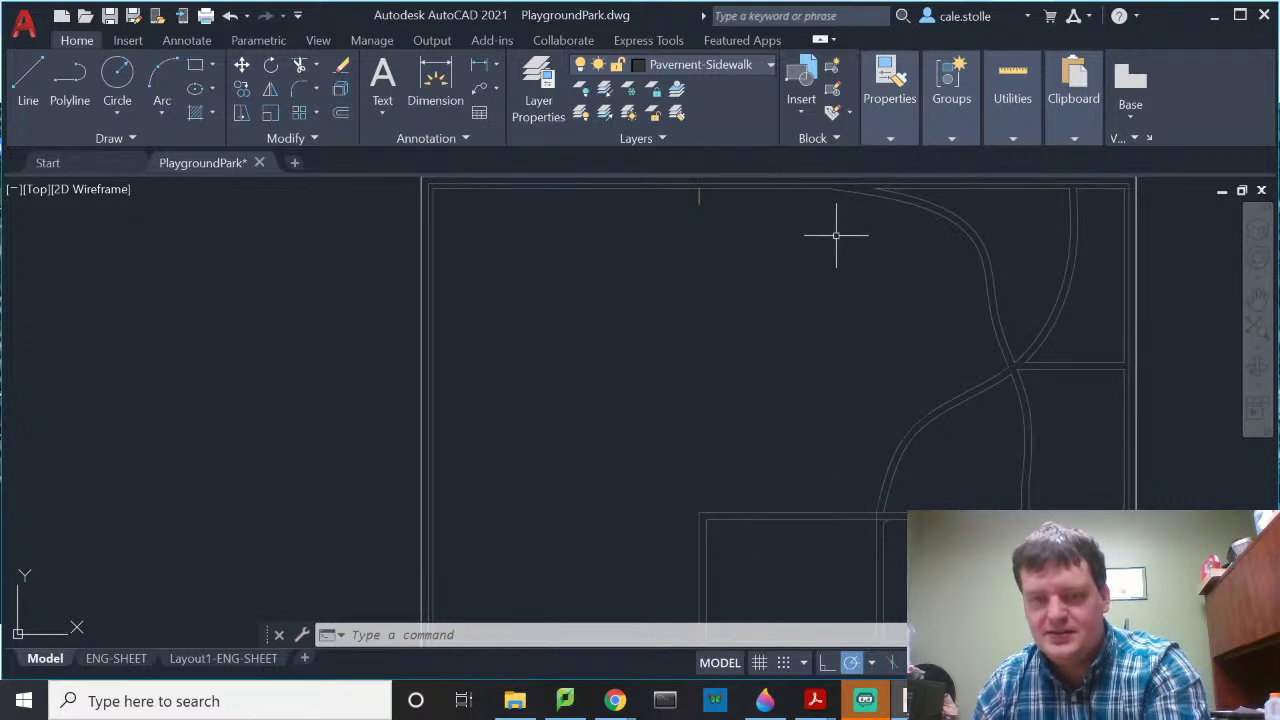
text(l)
key(Return)
click(827, 188)
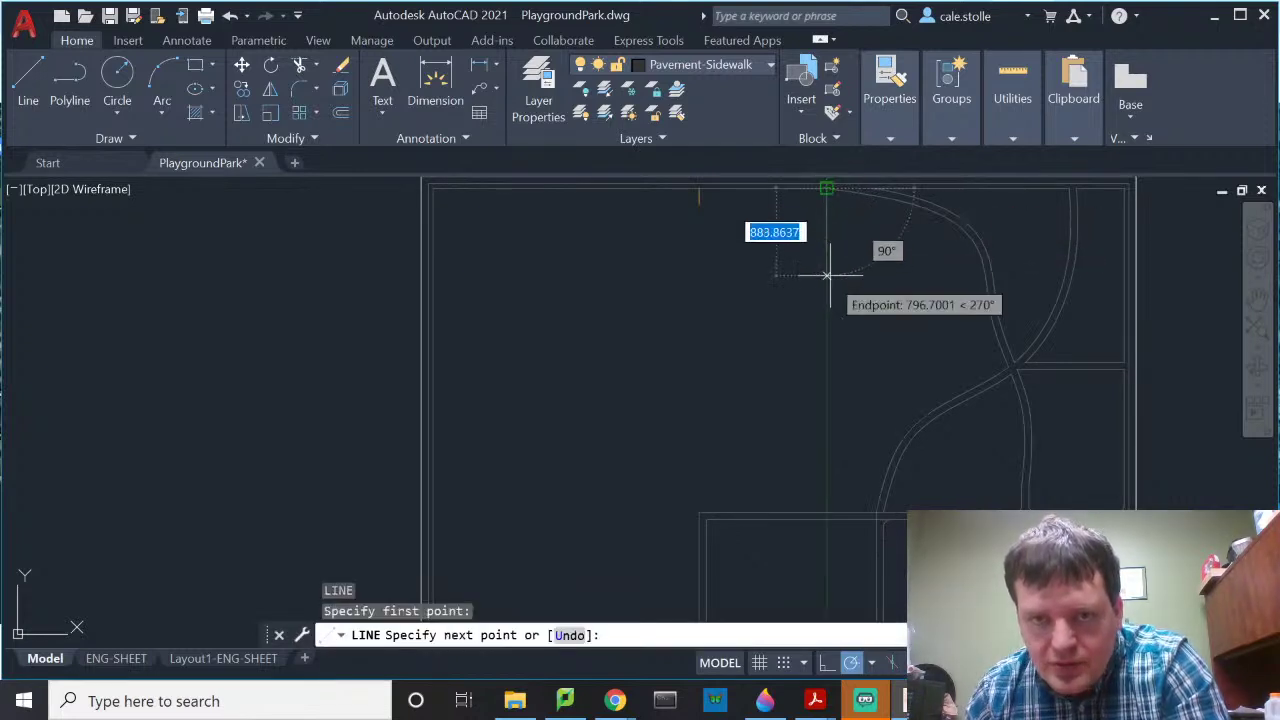
click(826, 512)
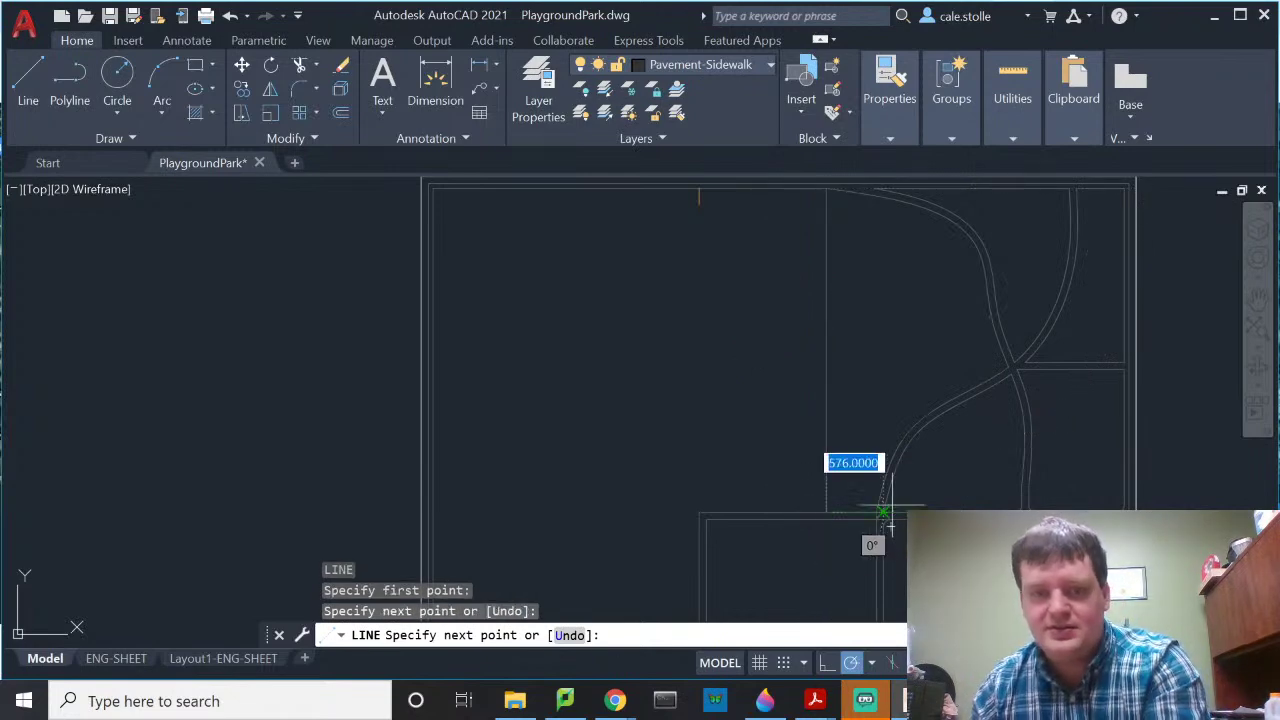
key(Return)
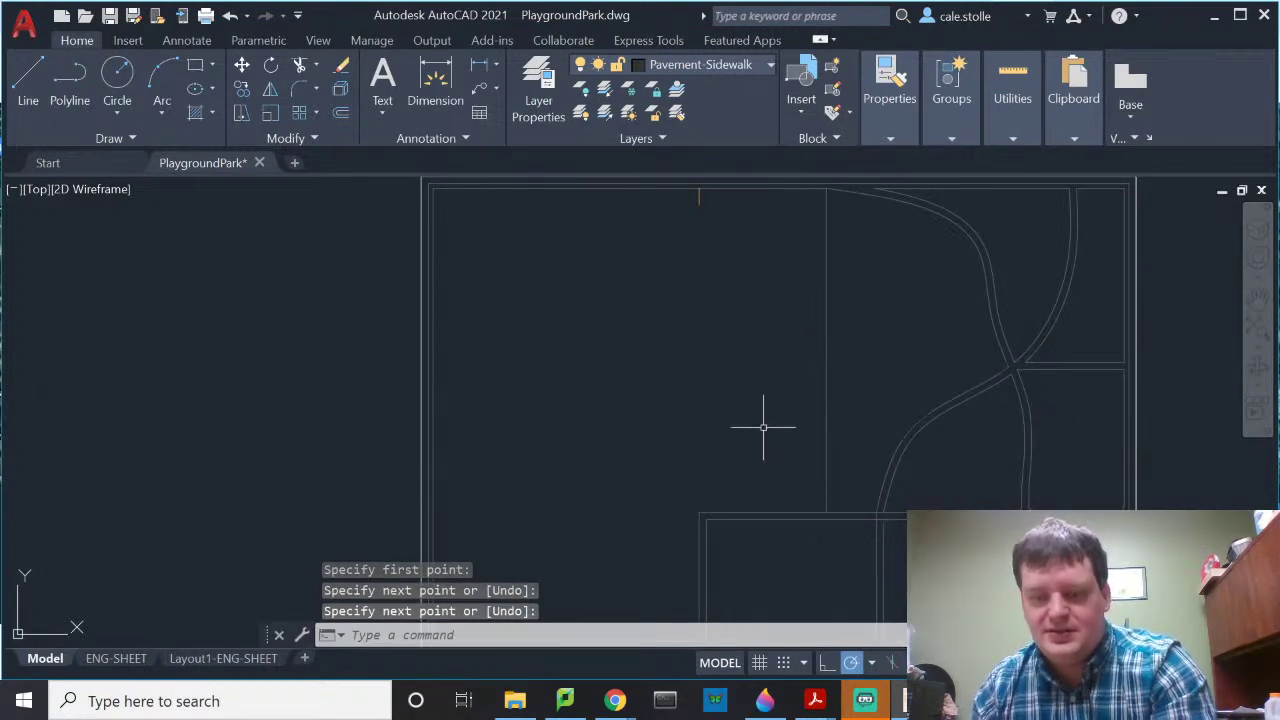
key(Return)
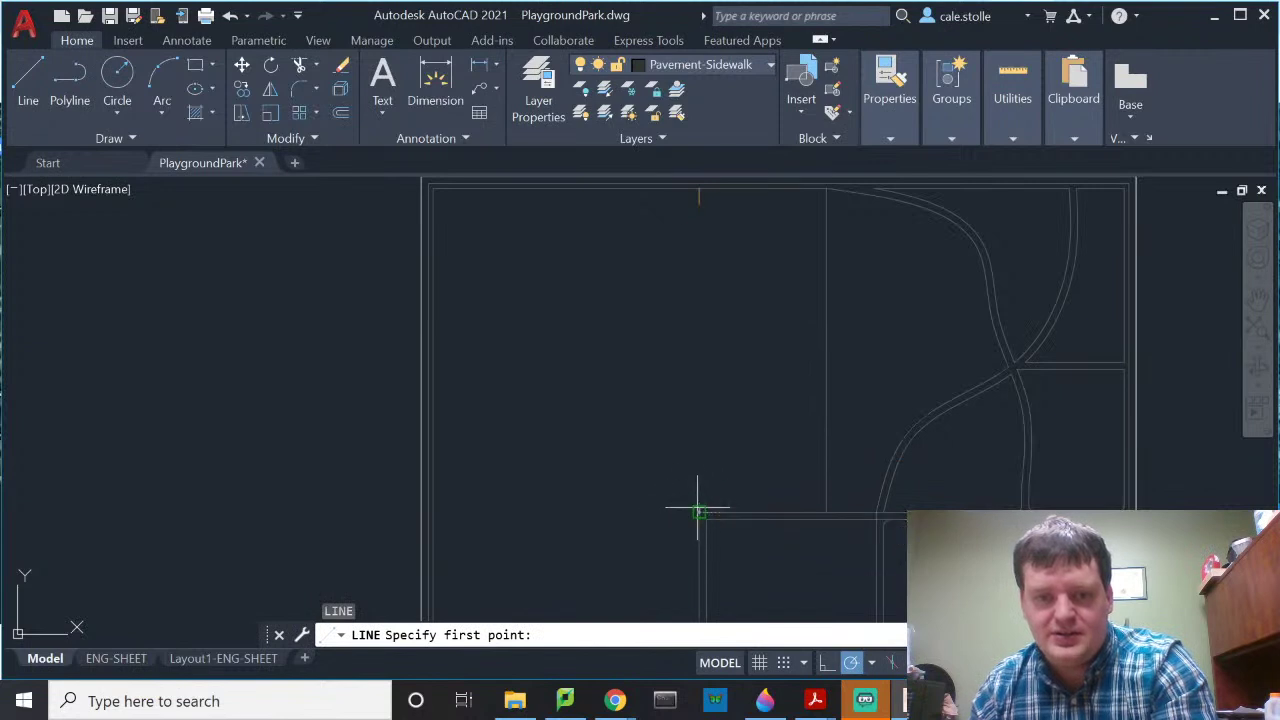
click(699, 511)
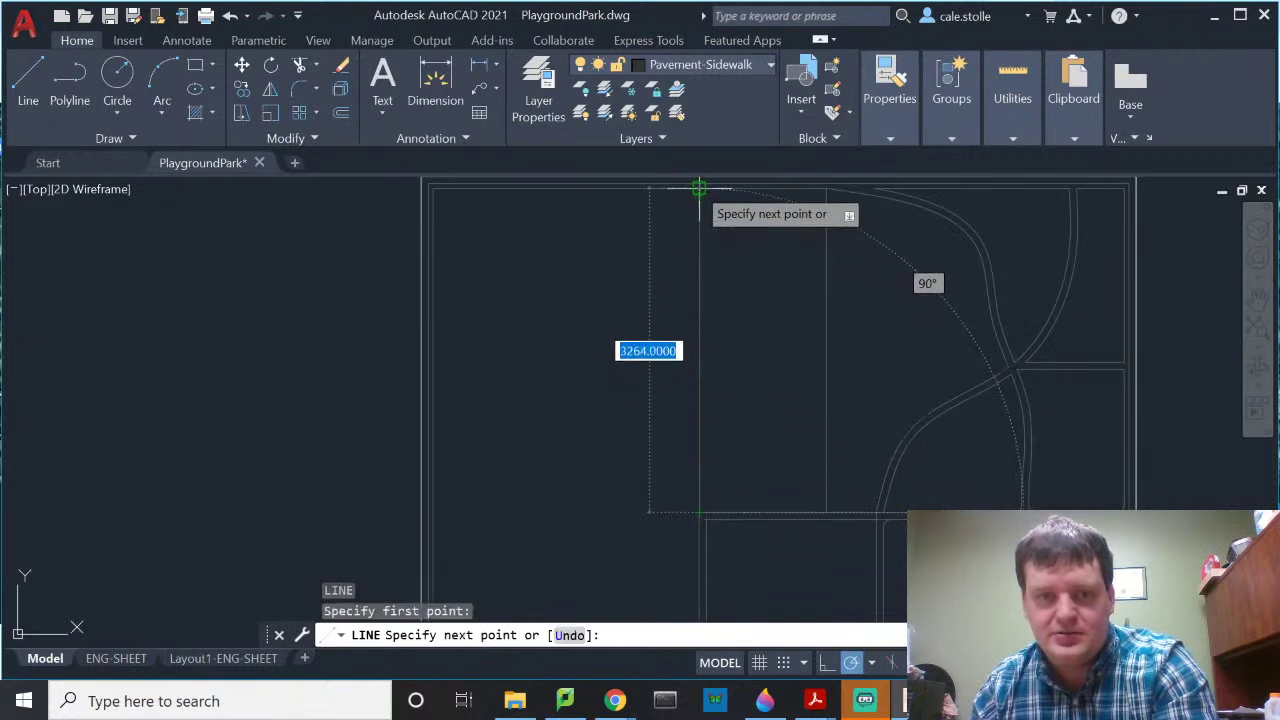
key(Escape)
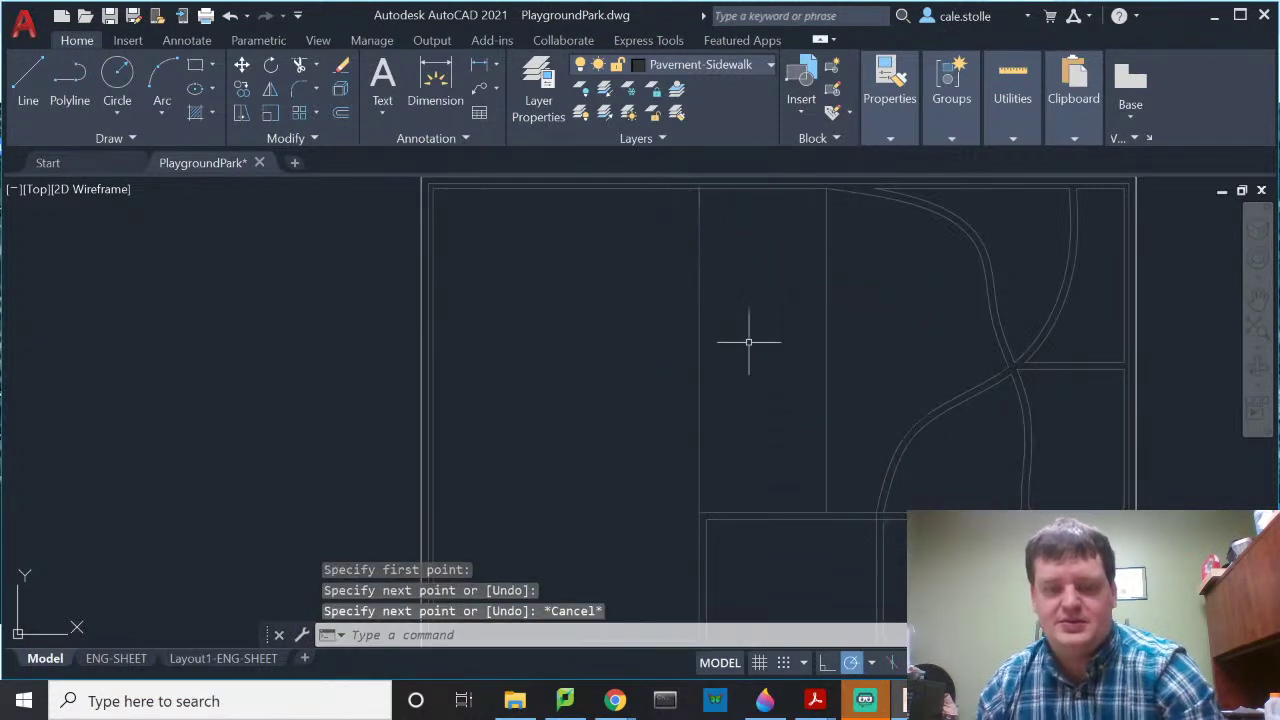
key(Return)
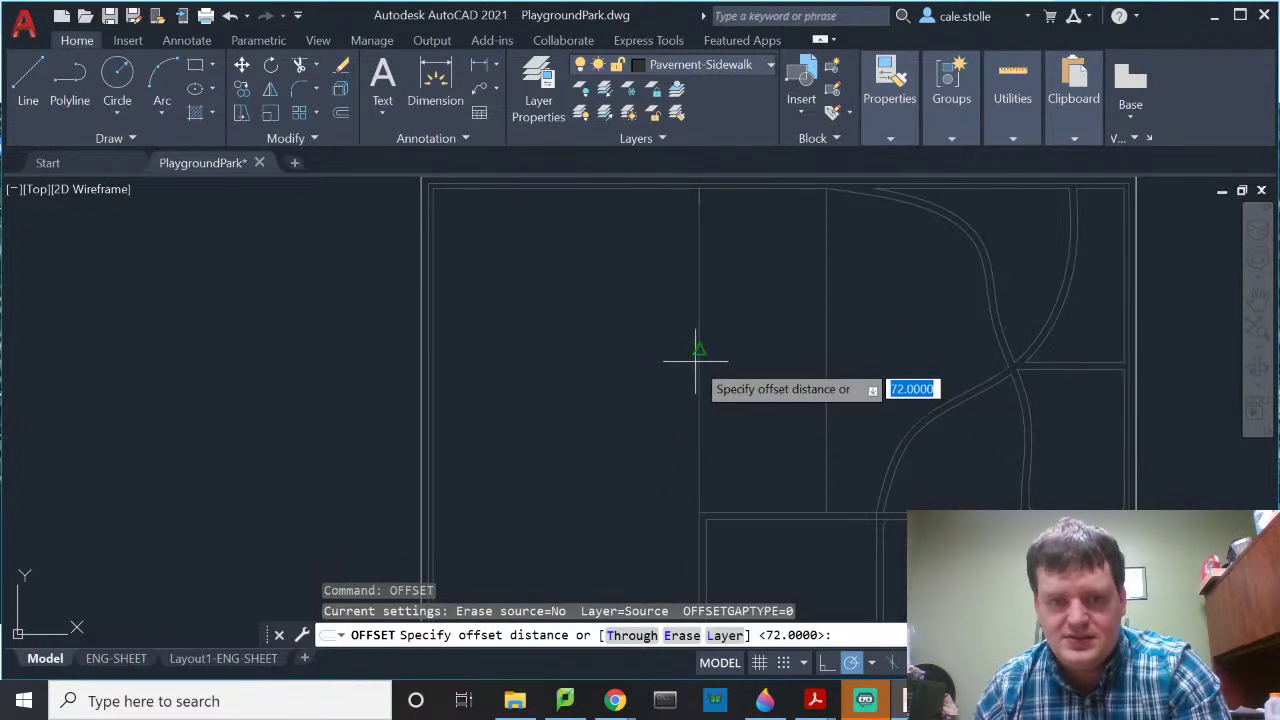
Step: Offset both vertical branch lines 72 units to their right
key(Return)
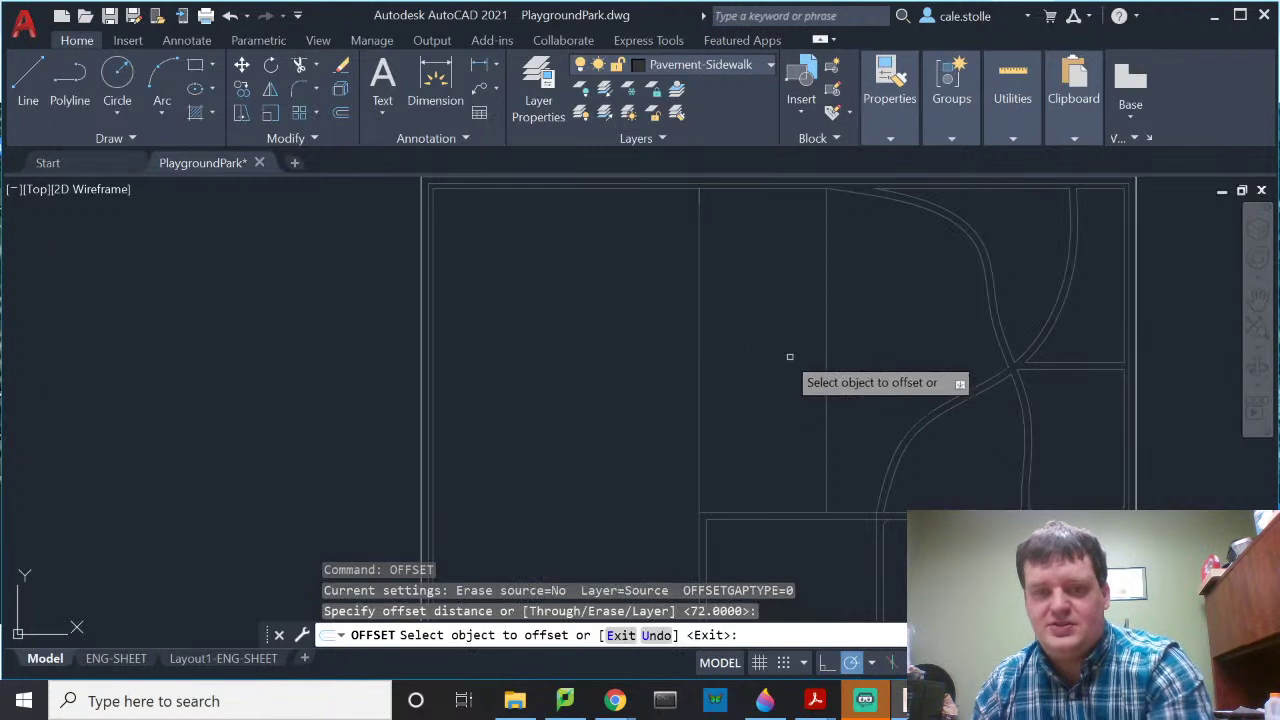
click(700, 362)
click(735, 362)
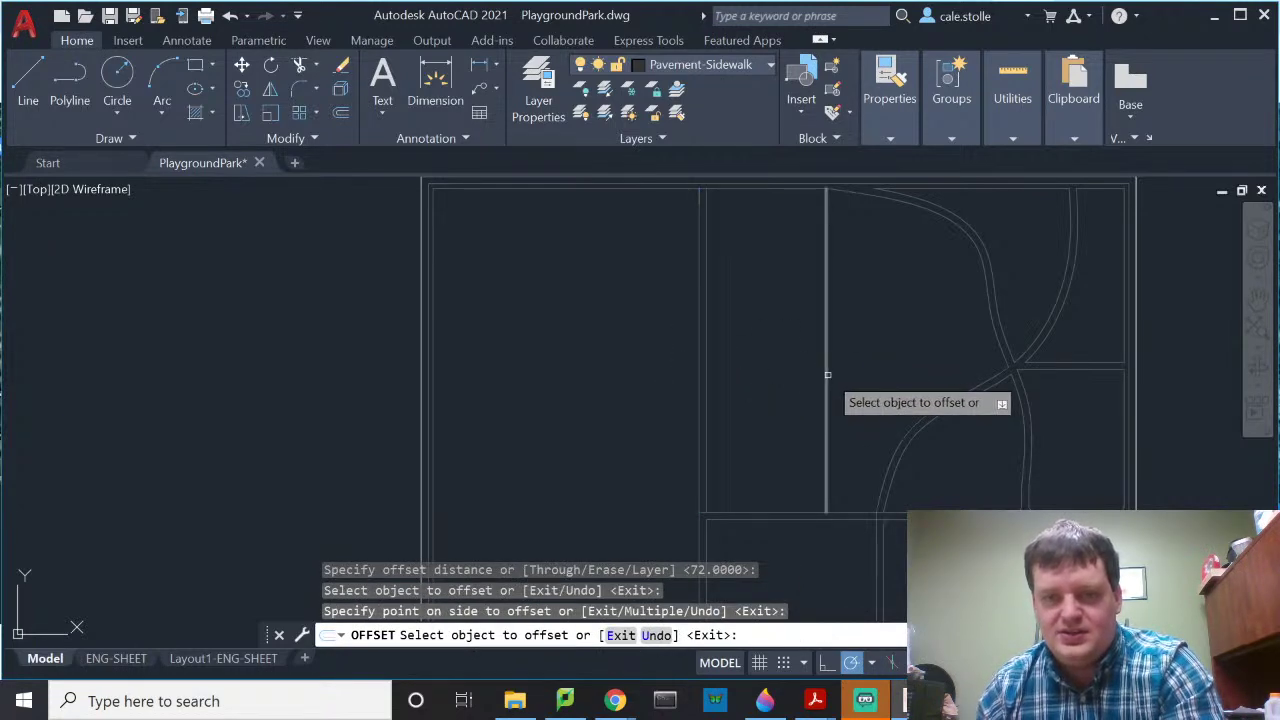
click(827, 375)
click(870, 347)
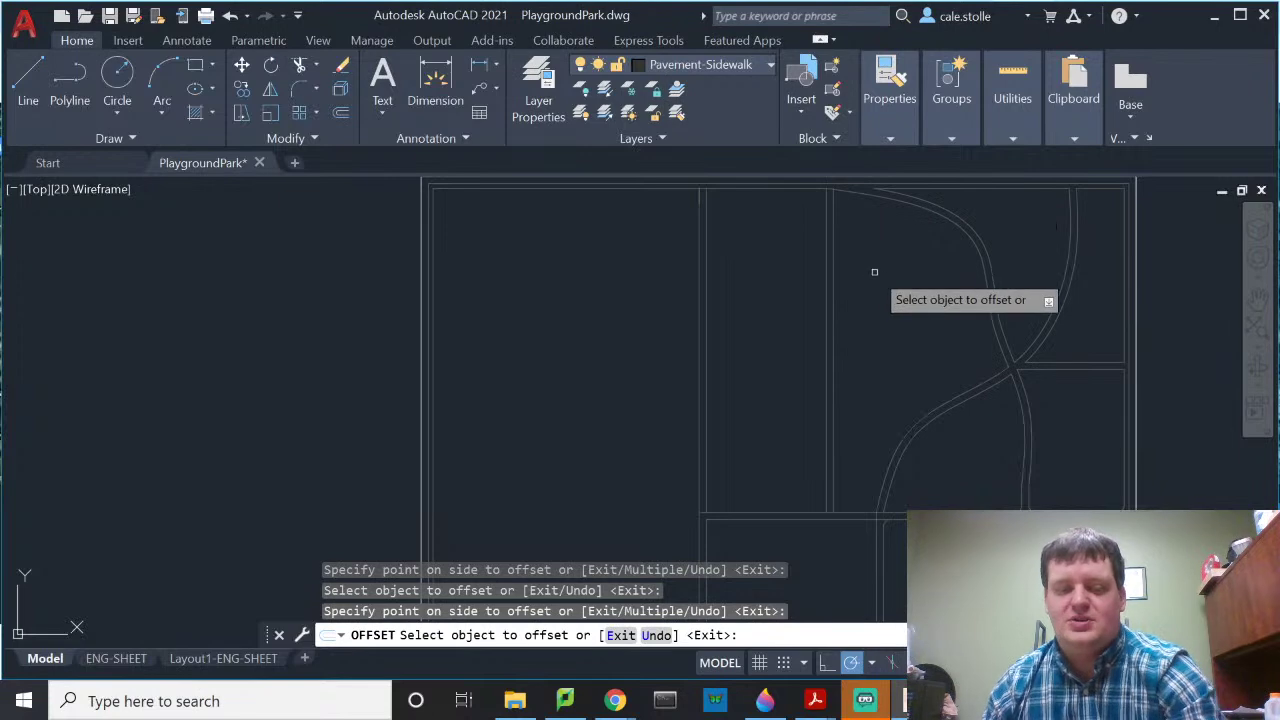
key(Escape)
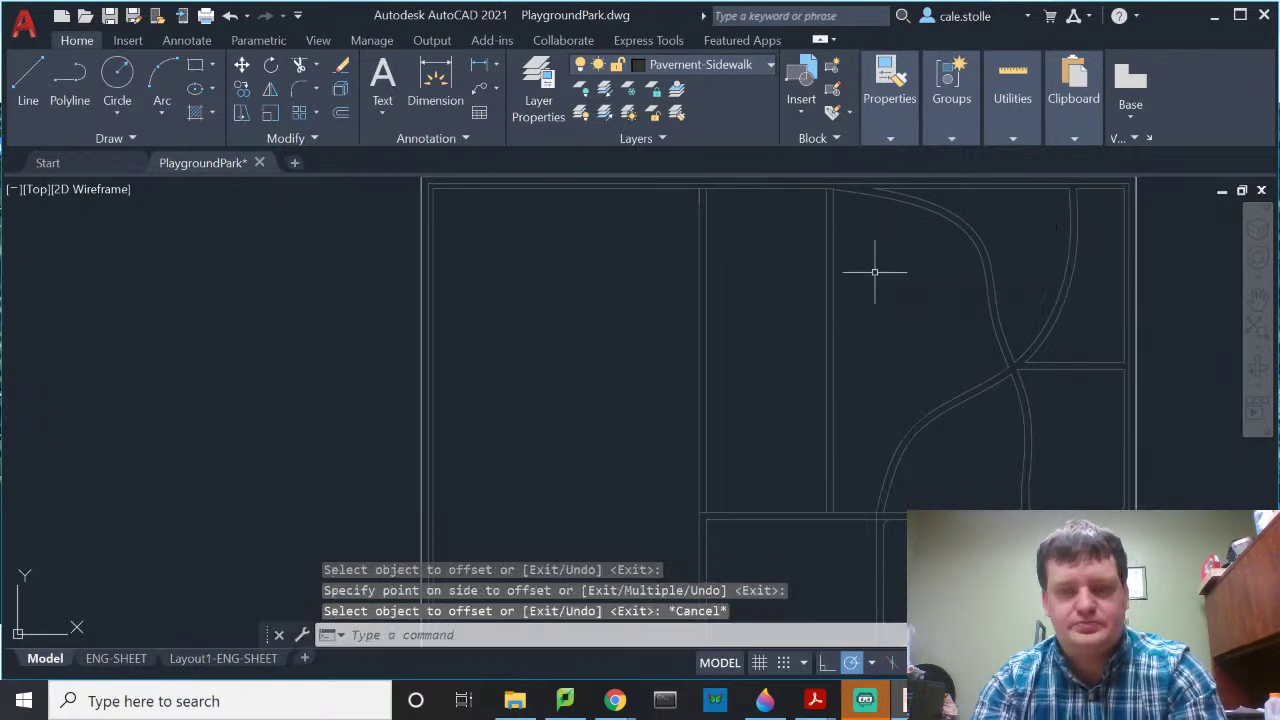
Step: Trim an overlapping branch line at the sidewalk junction
text(tr)
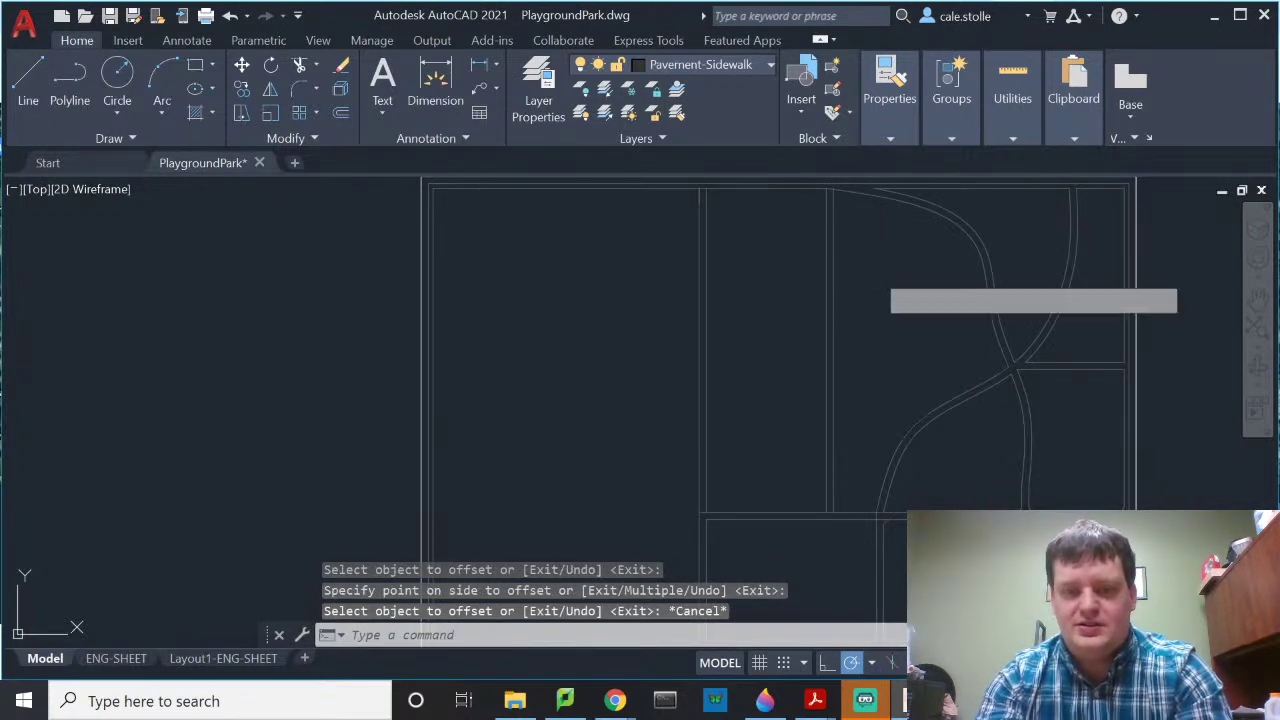
key(Return)
scroll(810, 495, up, 5)
middle_drag(865, 550, 860, 291)
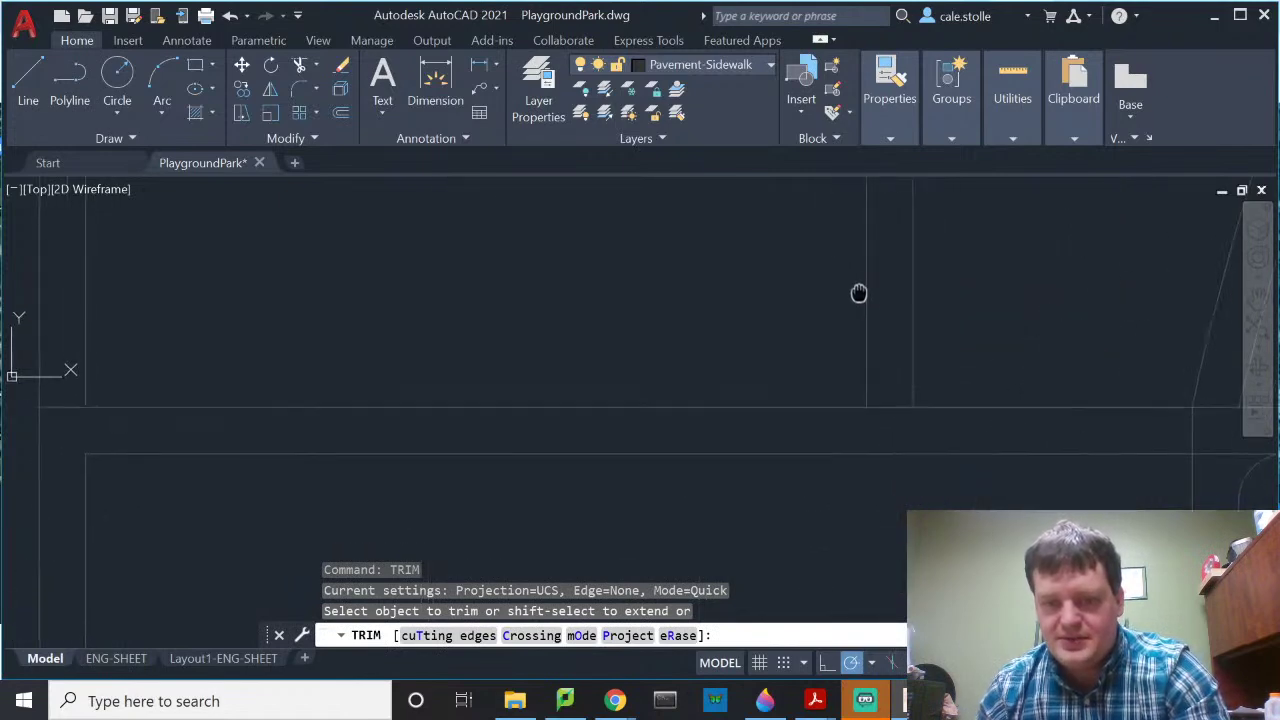
click(903, 406)
Step: Fence-trim the remaining crossing lines where the branch meets the sidewalk
scroll(619, 372, down, 2)
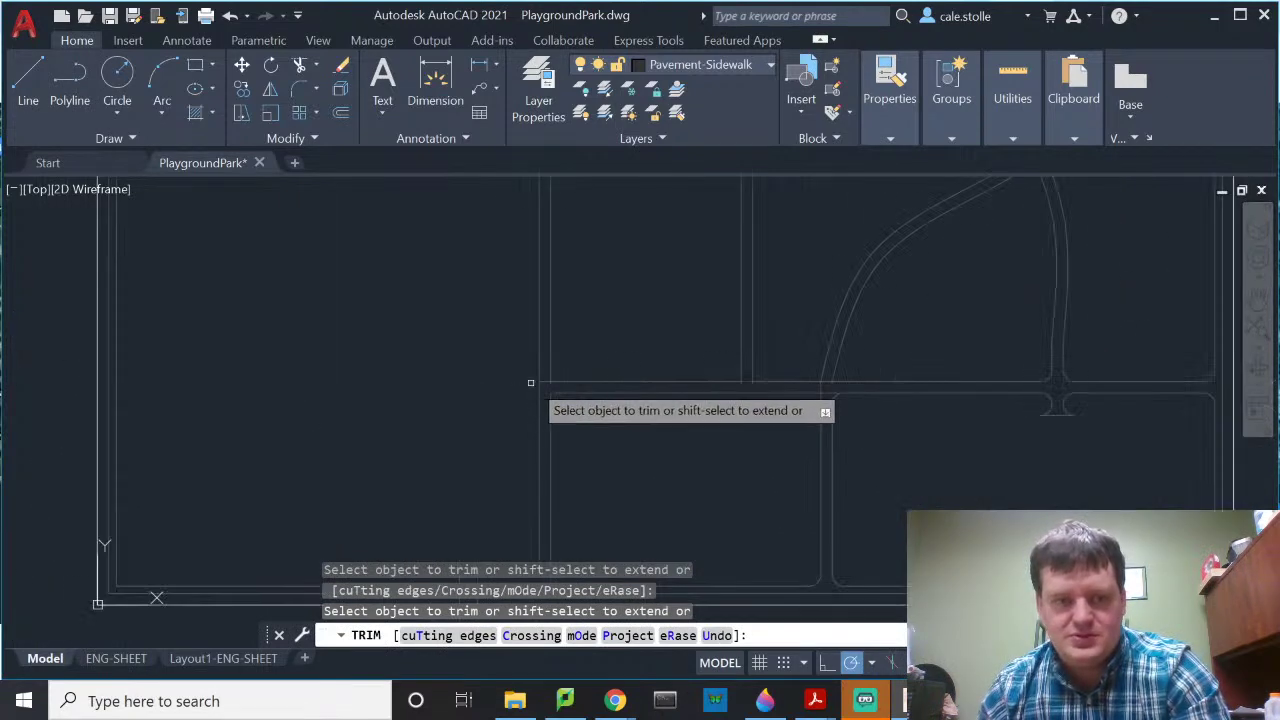
scroll(555, 380, up, 1)
scroll(680, 386, down, 4)
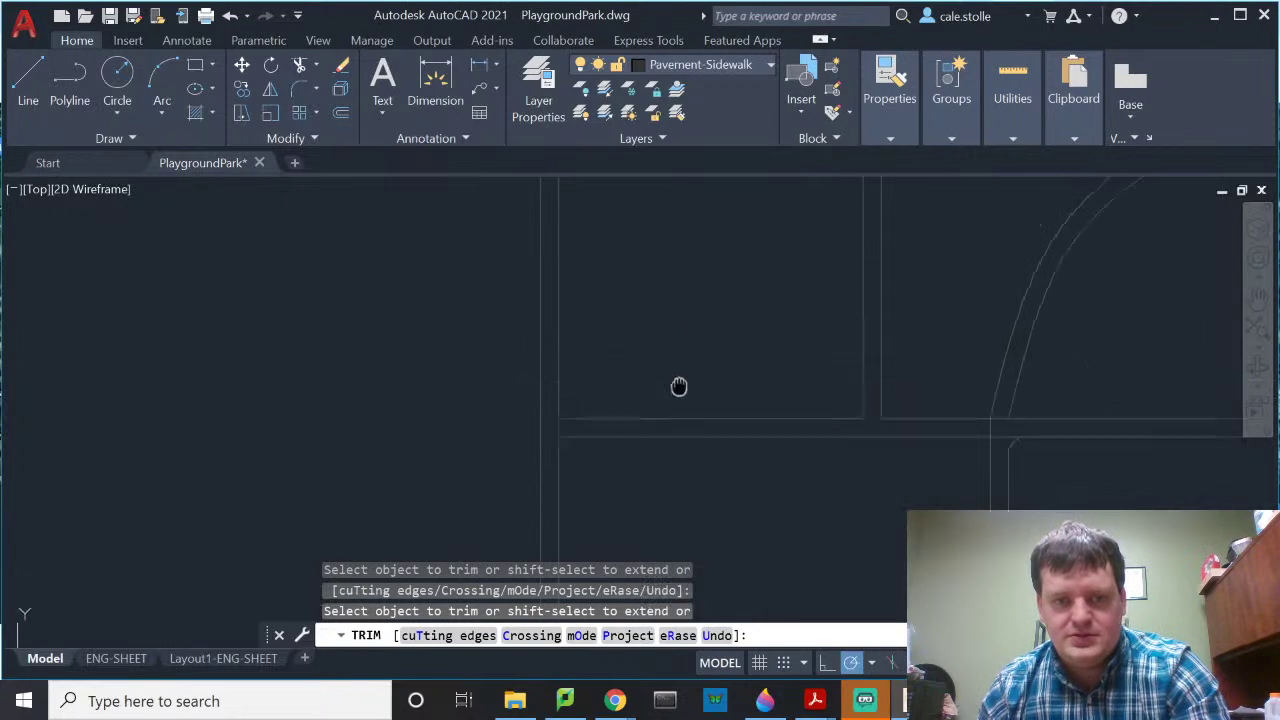
scroll(770, 300, up, 5)
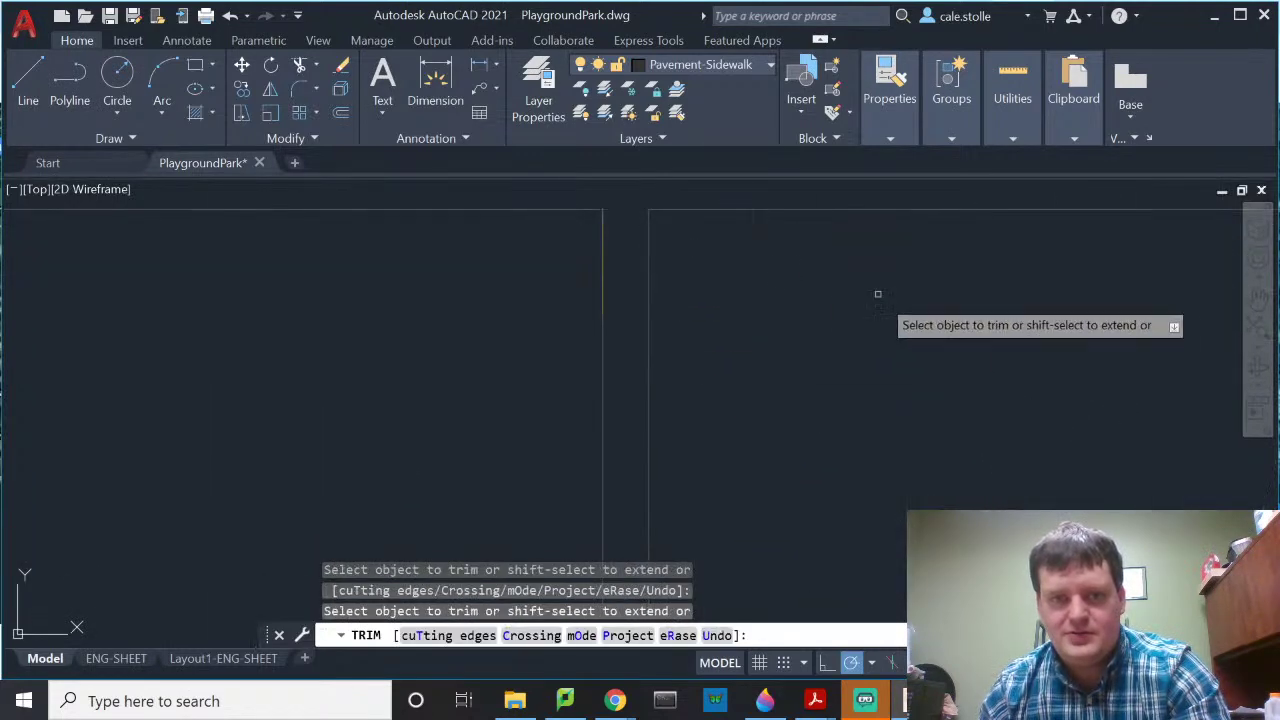
scroll(429, 323, down, 3)
scroll(857, 266, up, 3)
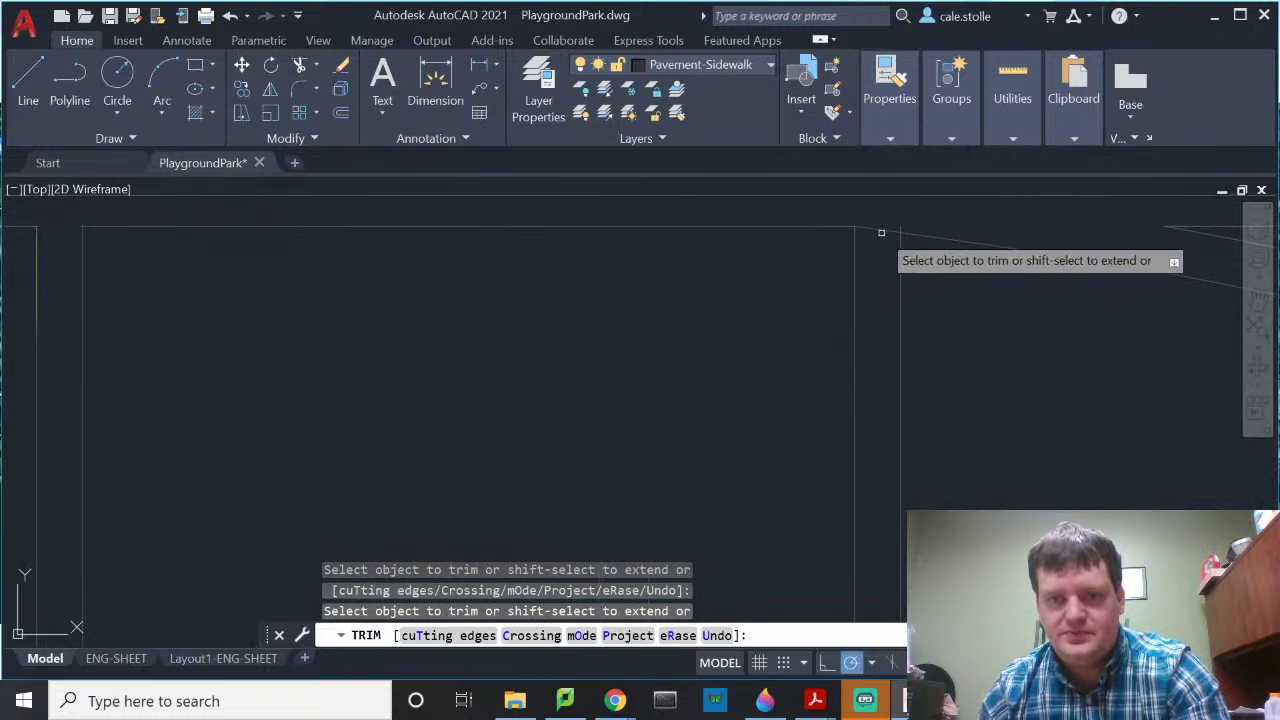
double_click(880, 237)
key(Return)
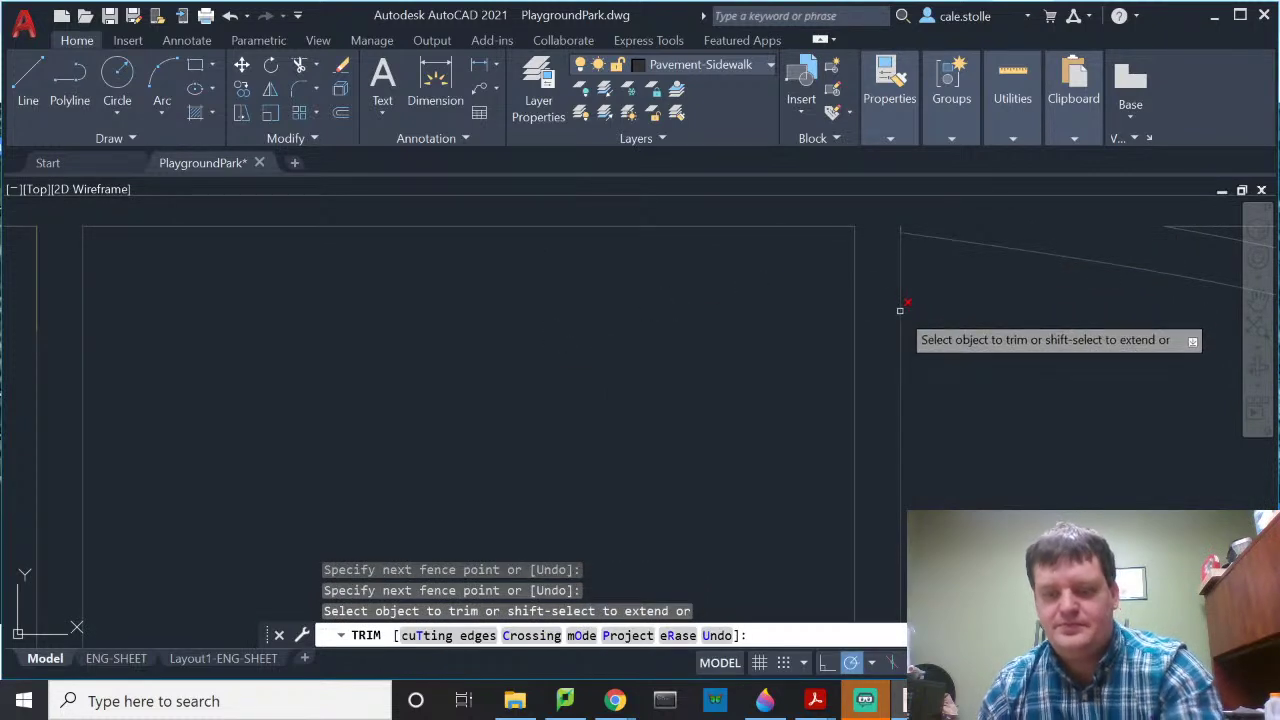
scroll(903, 220, up, 4)
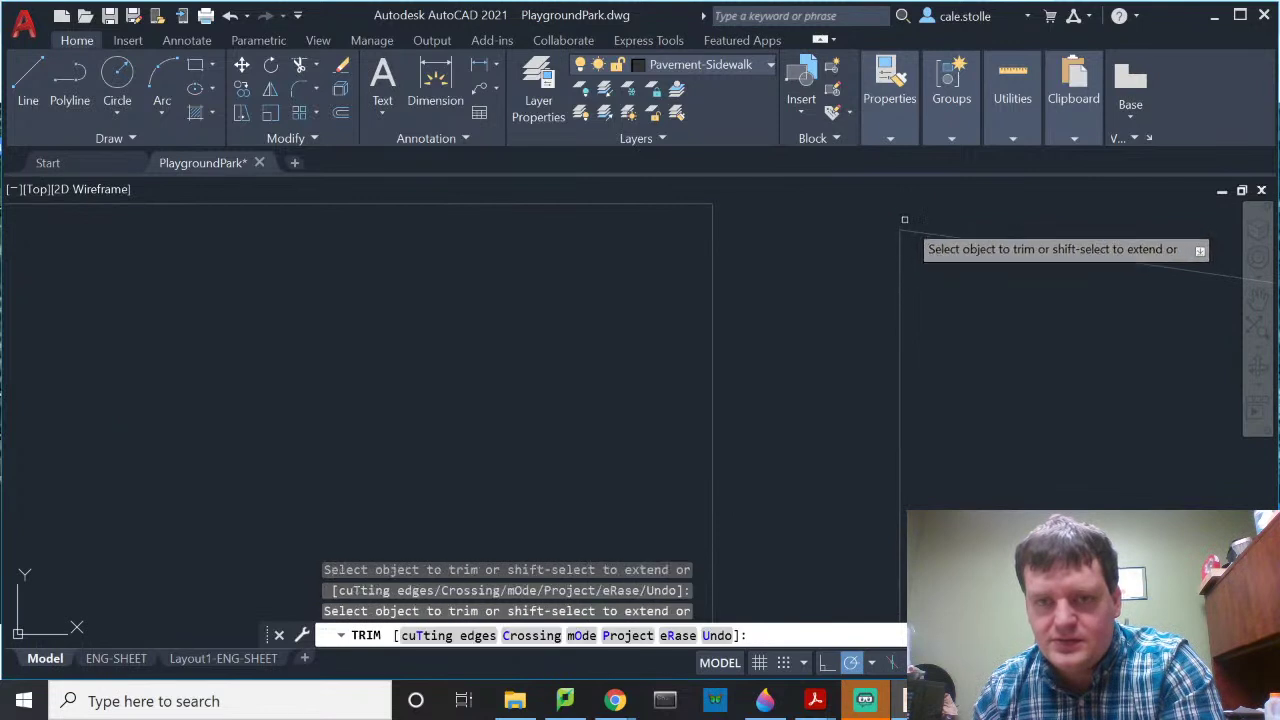
key(Escape)
Step: Pan to the boundary's lower-left corner by the rounded road corner
scroll(998, 334, down, 4)
scroll(998, 334, down, 3)
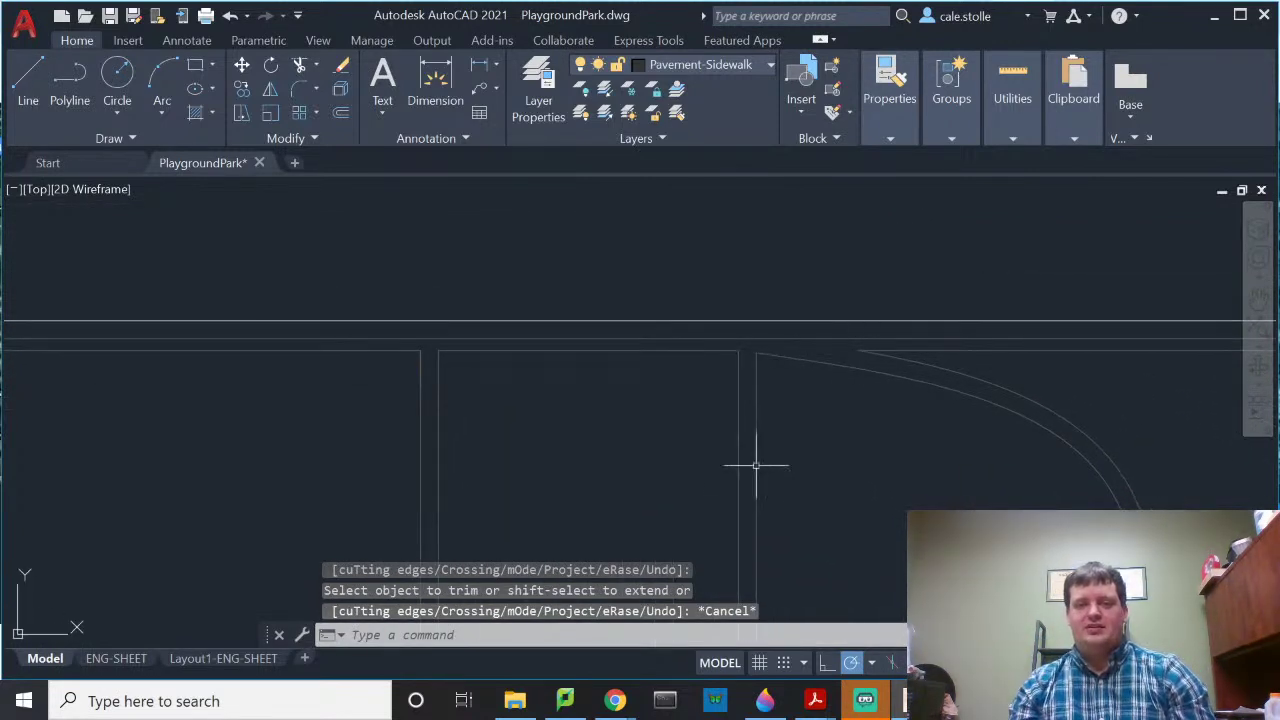
scroll(814, 274, down, 4)
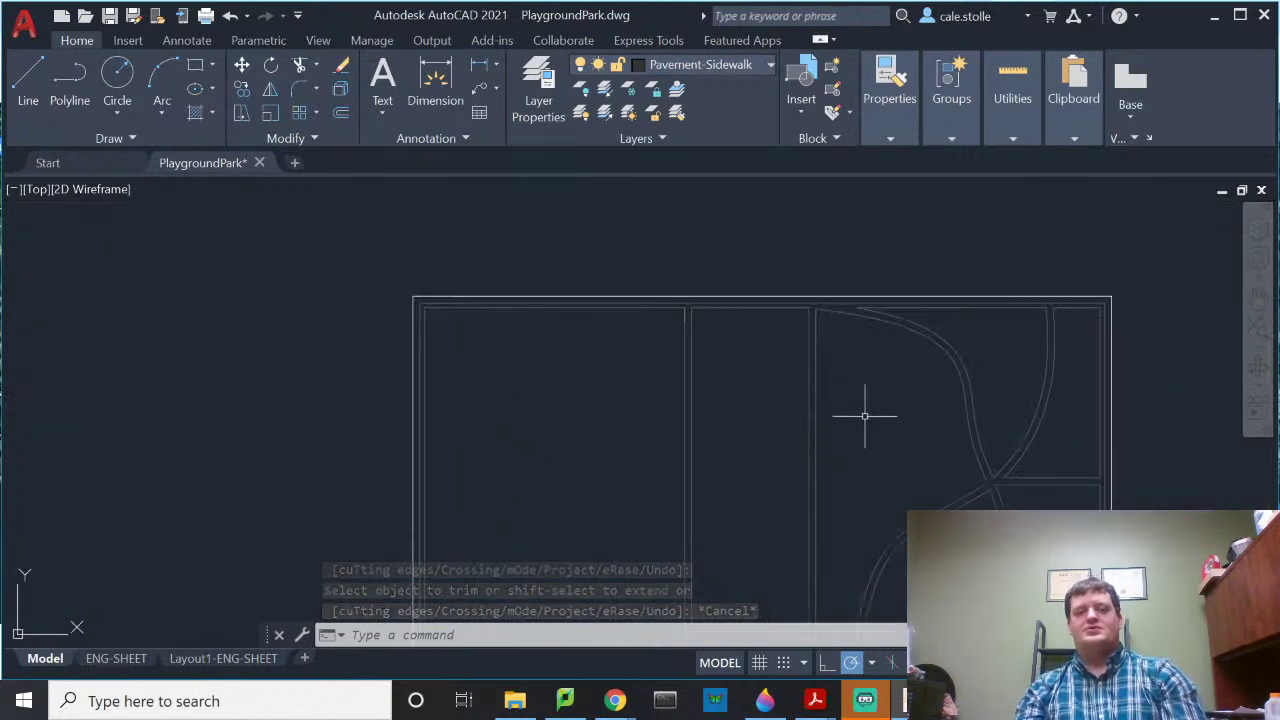
middle_drag(877, 423, 883, 398)
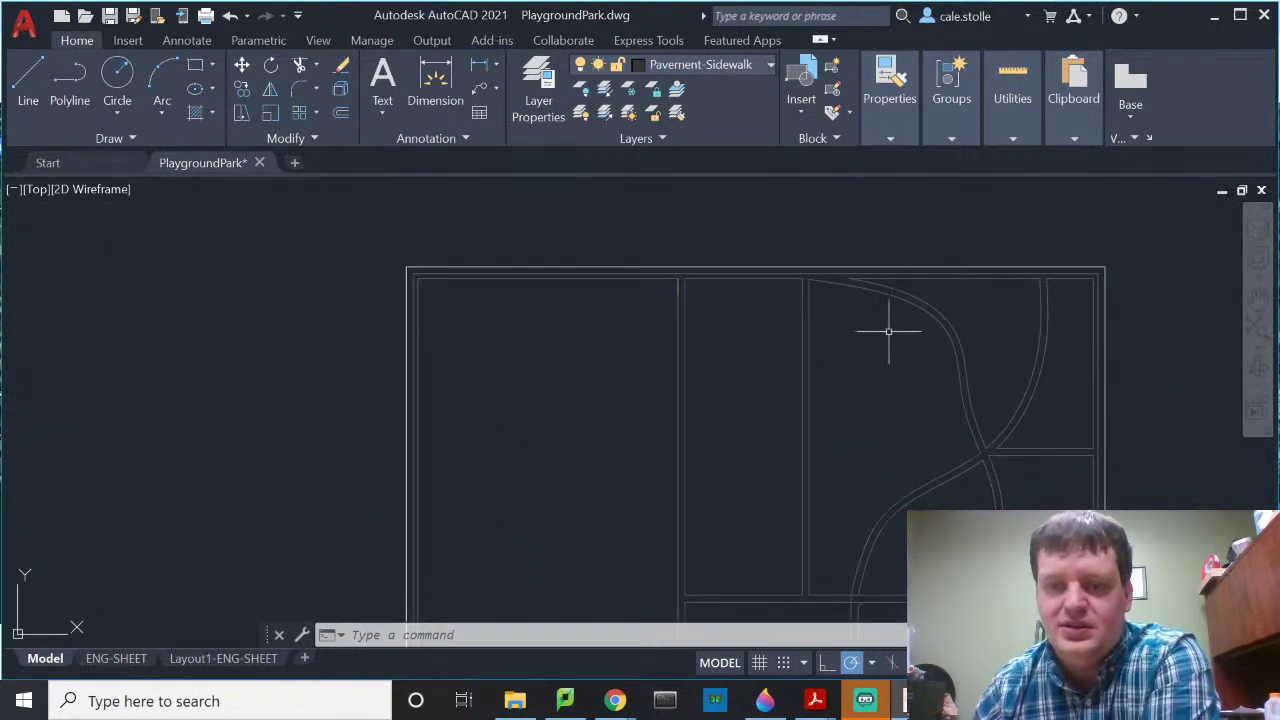
middle_drag(824, 402, 880, 294)
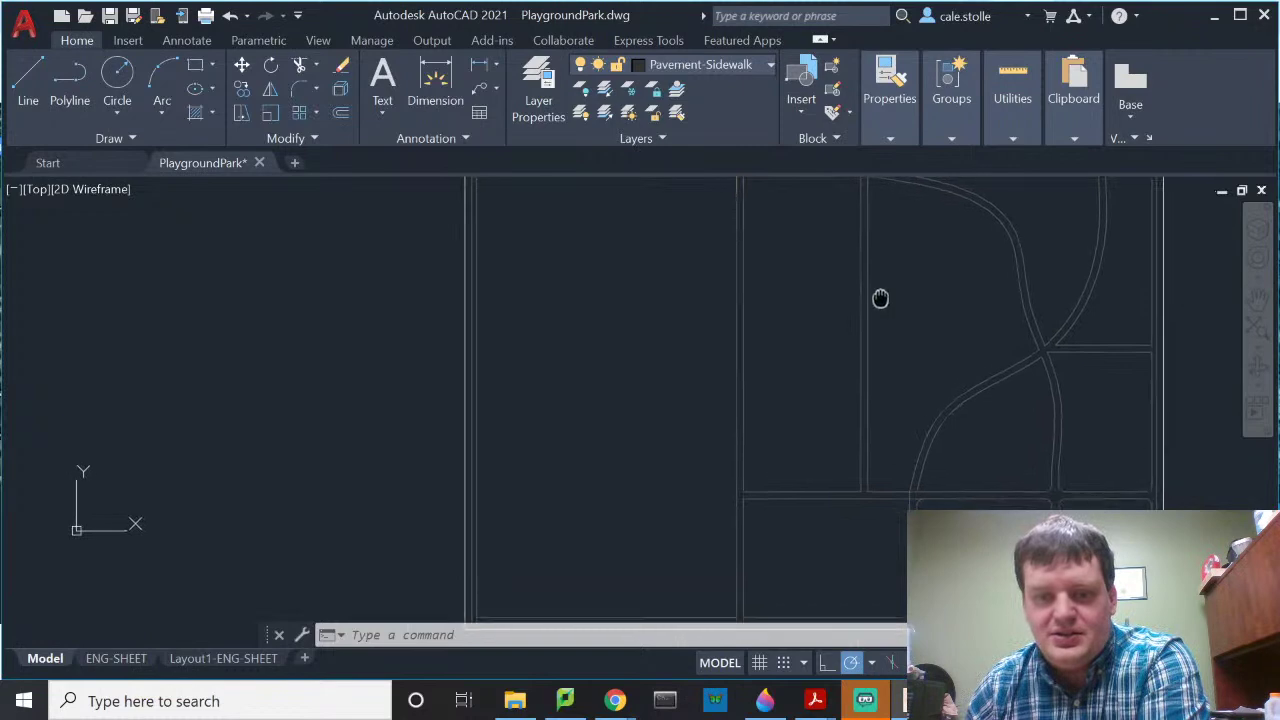
middle_drag(817, 363, 810, 297)
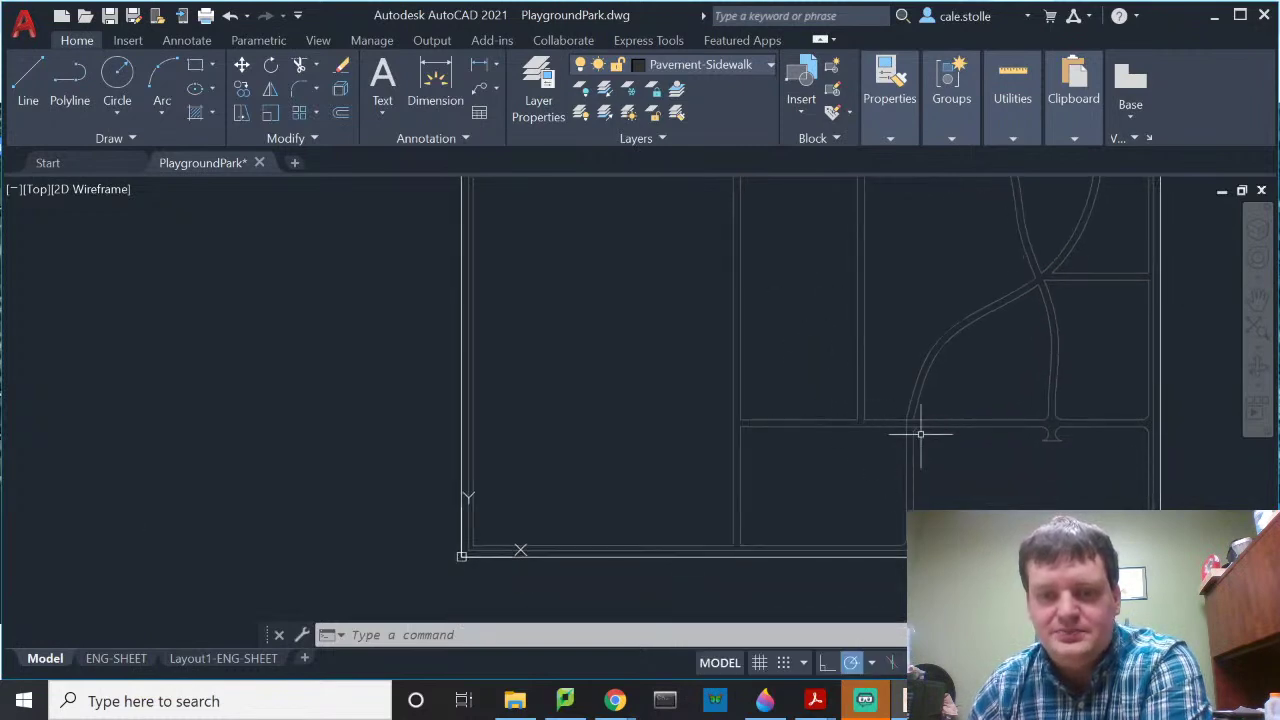
scroll(920, 434, up, 8)
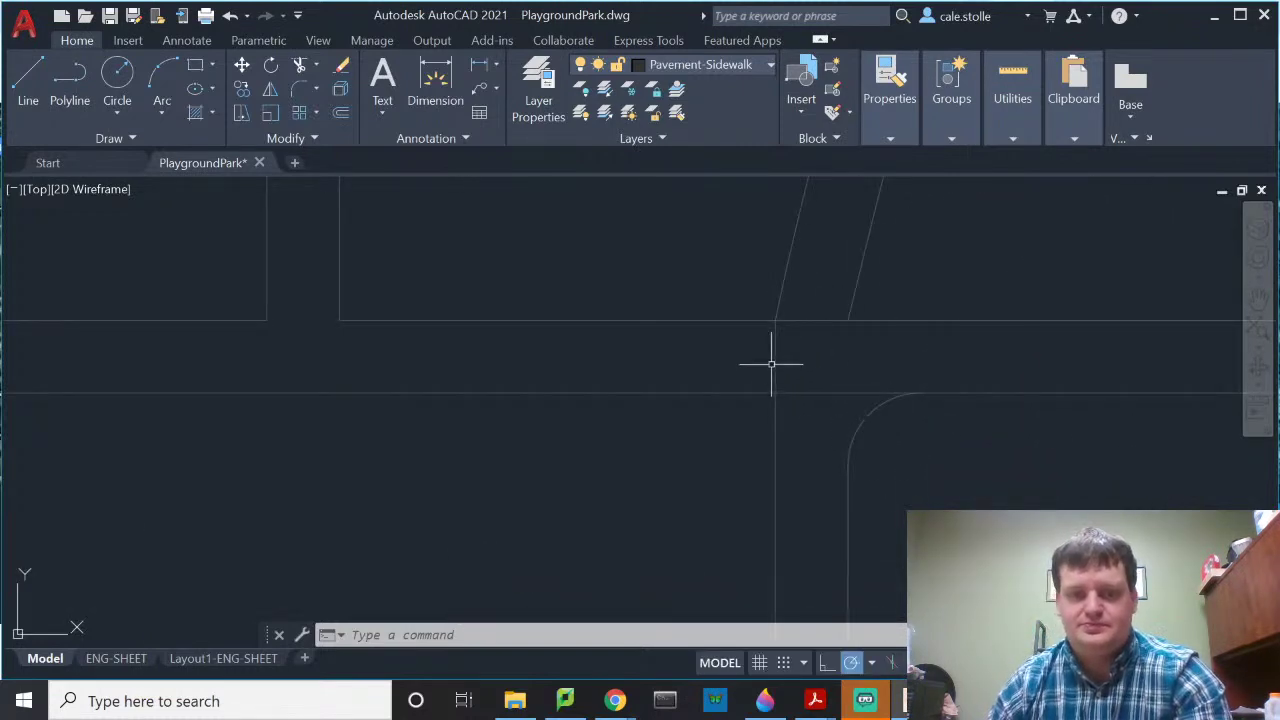
Step: Trim the vertical segment, the horizontal piece between the angled lines, and the short corner segment
key(Return)
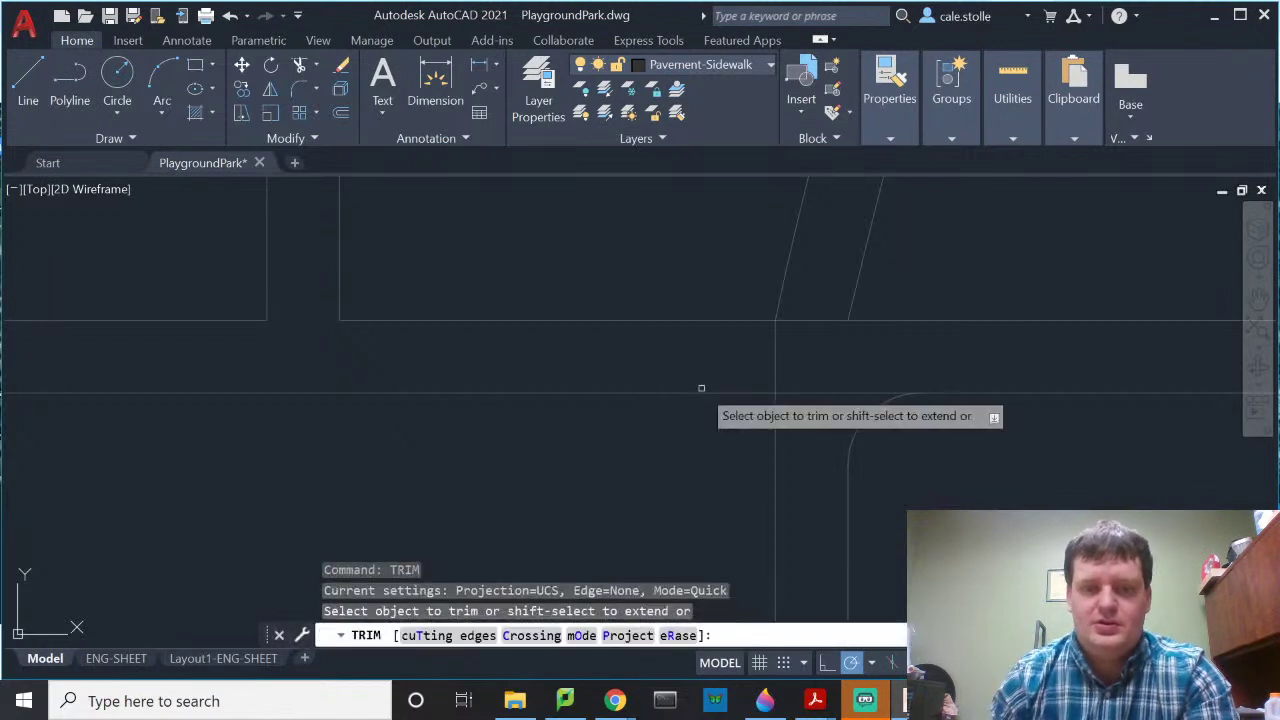
click(774, 357)
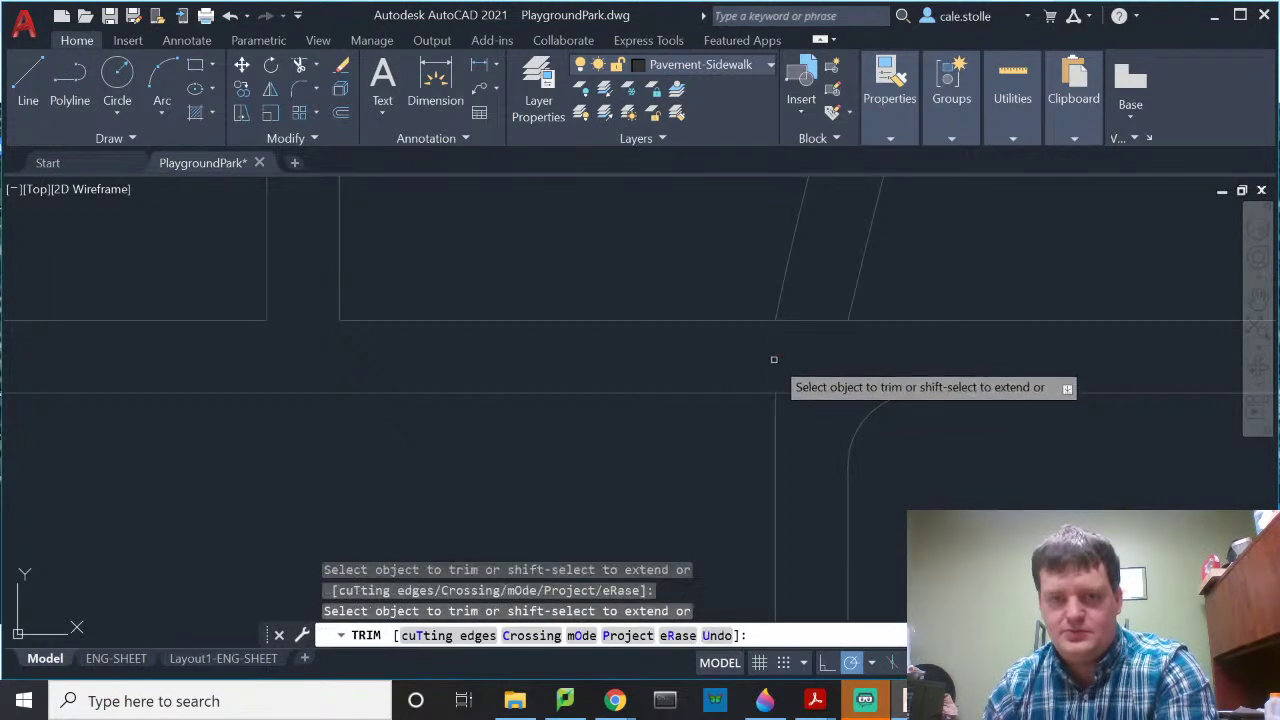
click(809, 320)
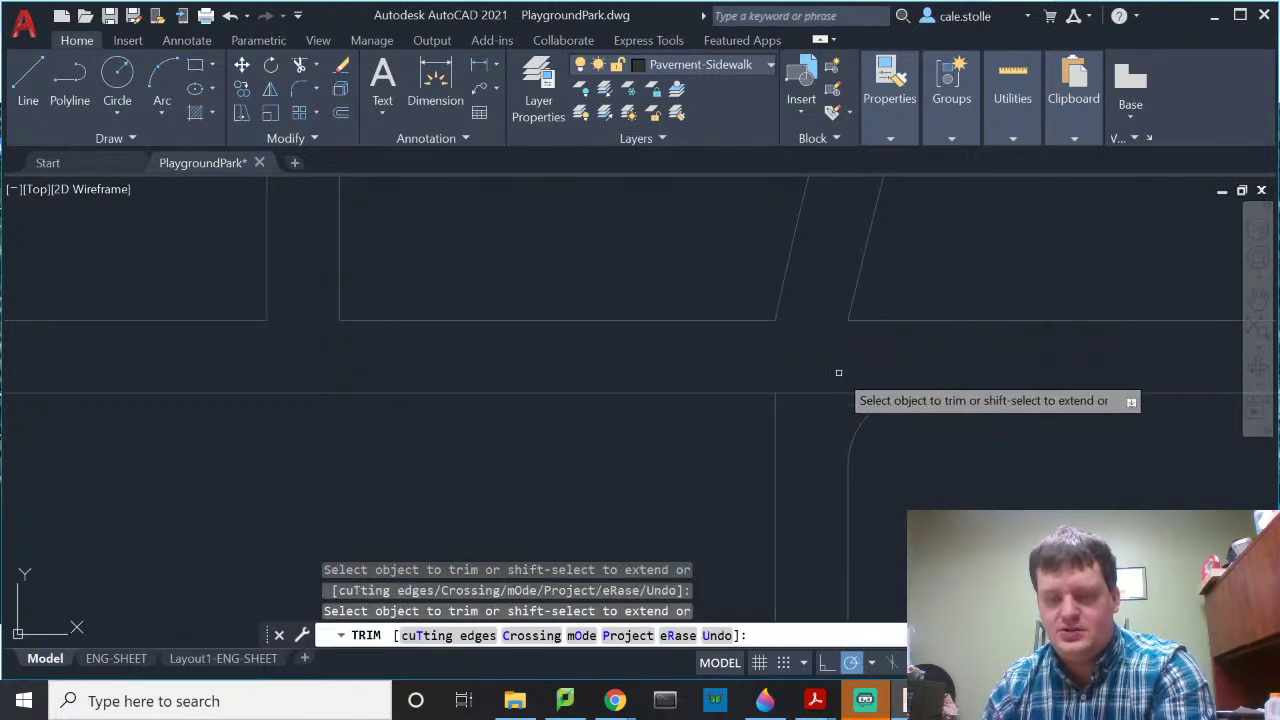
scroll(909, 225, down, 5)
scroll(913, 291, up, 4)
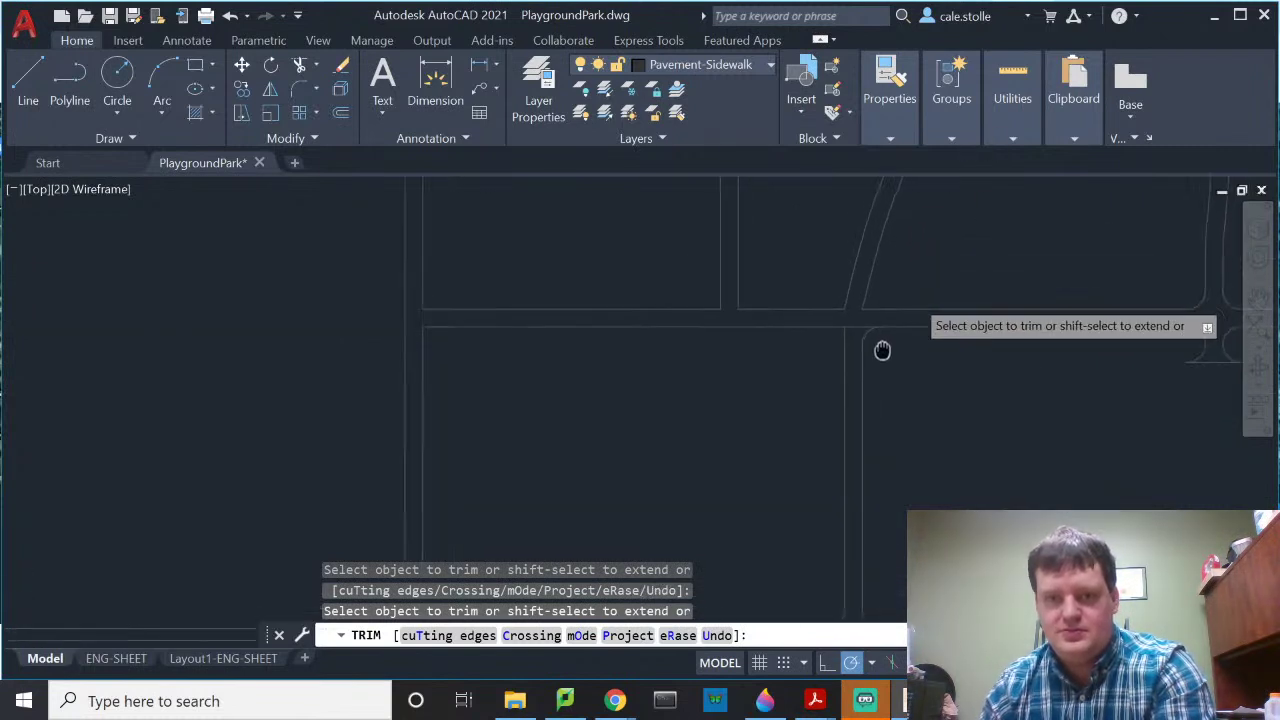
click(786, 330)
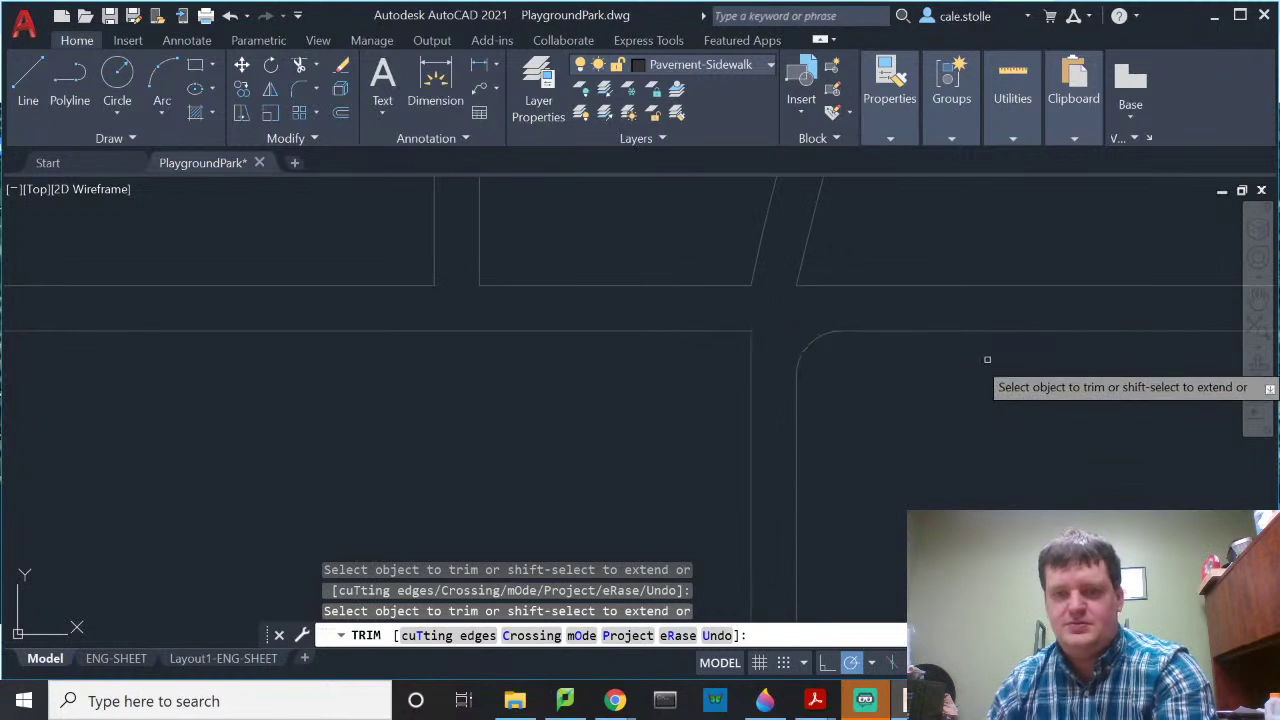
key(Return)
scroll(971, 346, down, 2)
scroll(920, 408, down, 3)
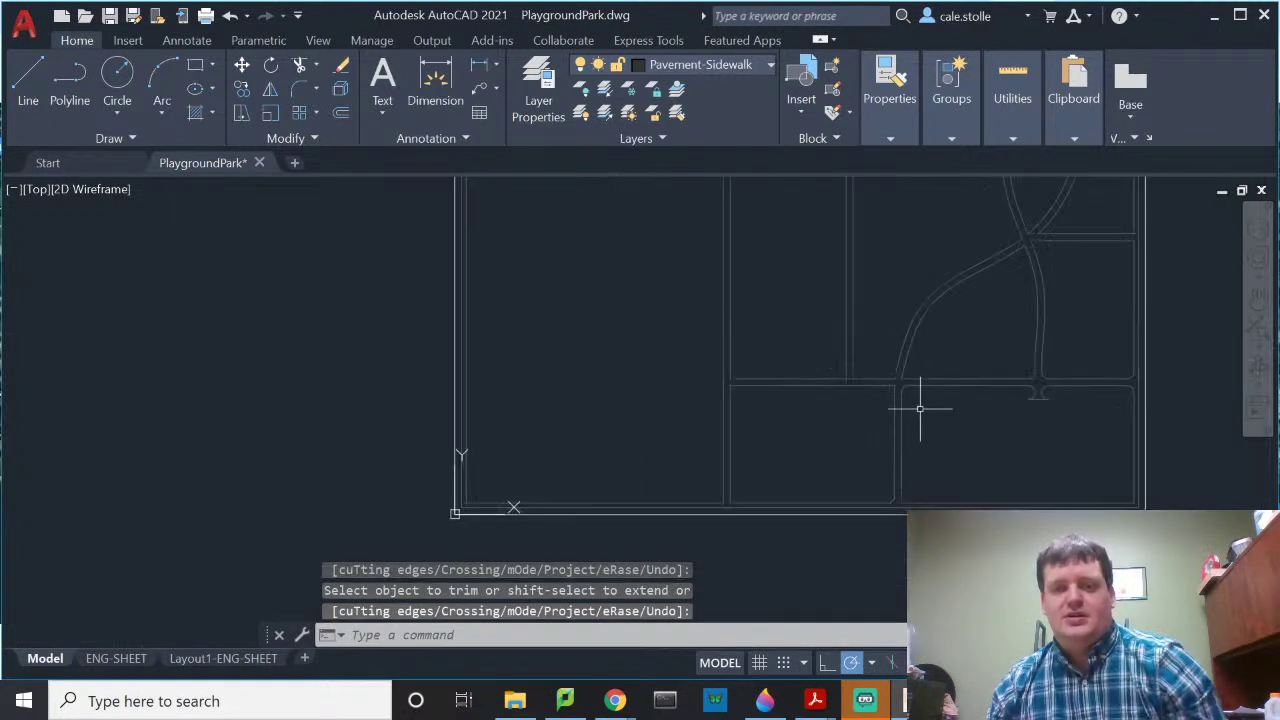
mouse_move(814, 334)
middle_down()
mouse_move(731, 406)
mouse_move(723, 463)
mouse_move(824, 442)
mouse_move(849, 395)
middle_up()
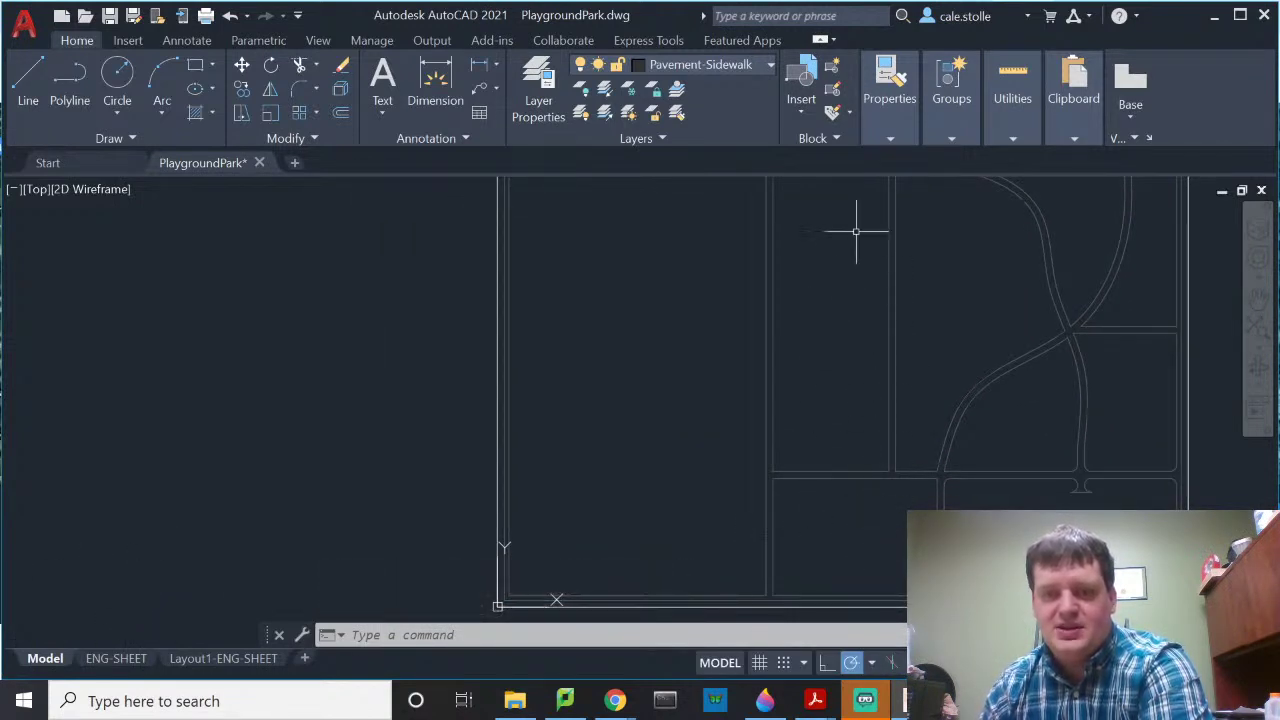
Step: Draw a horizontal centreline ending at the vertical branch edge
scroll(839, 336, up, 3)
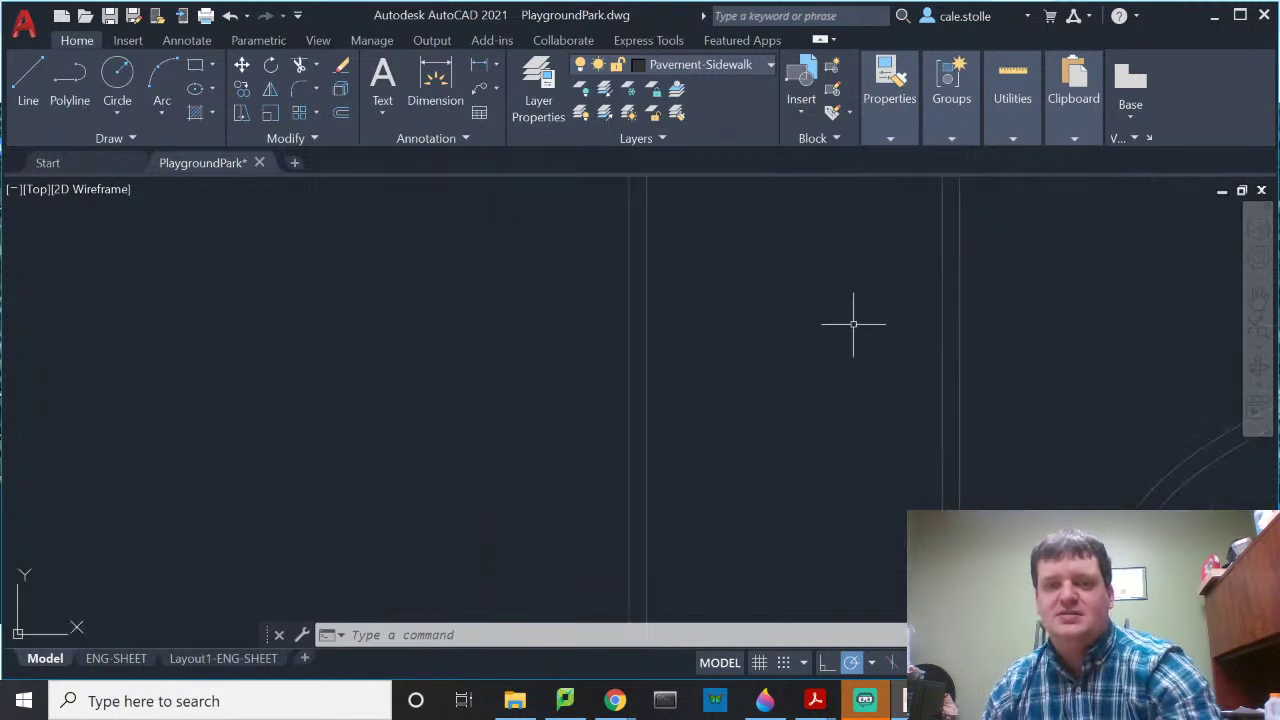
text(l)
key(Return)
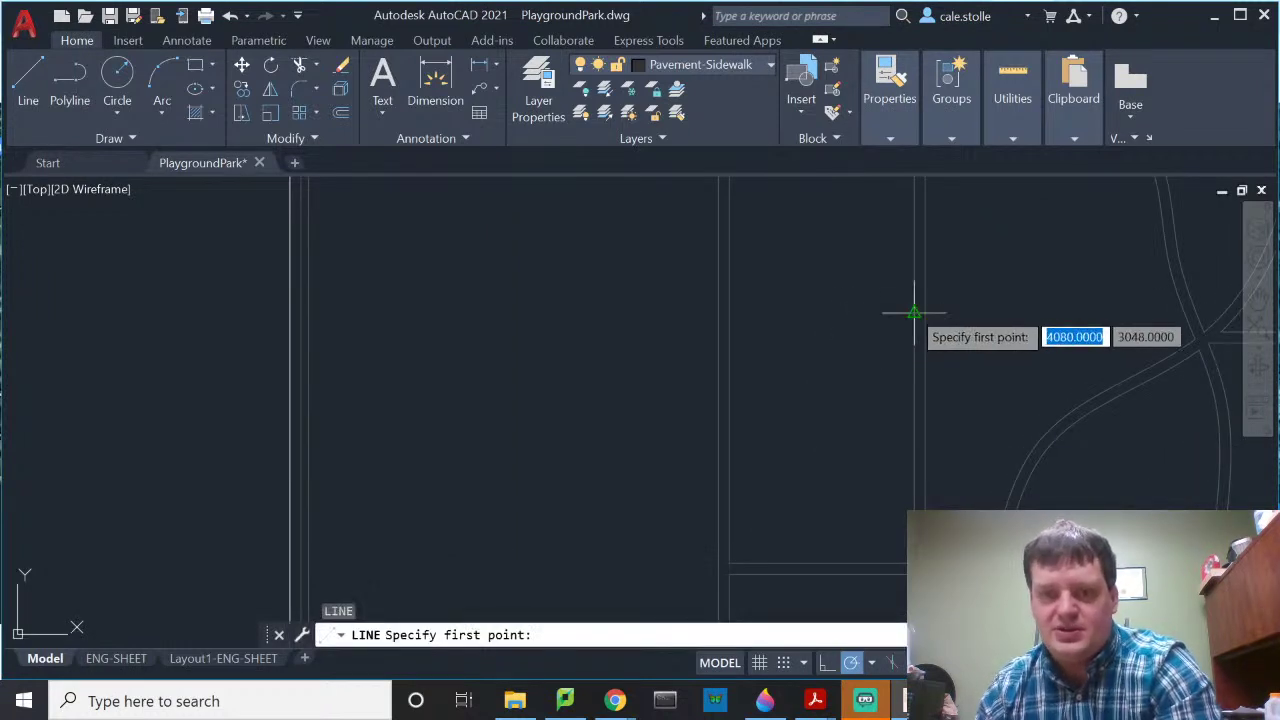
click(914, 313)
click(729, 313)
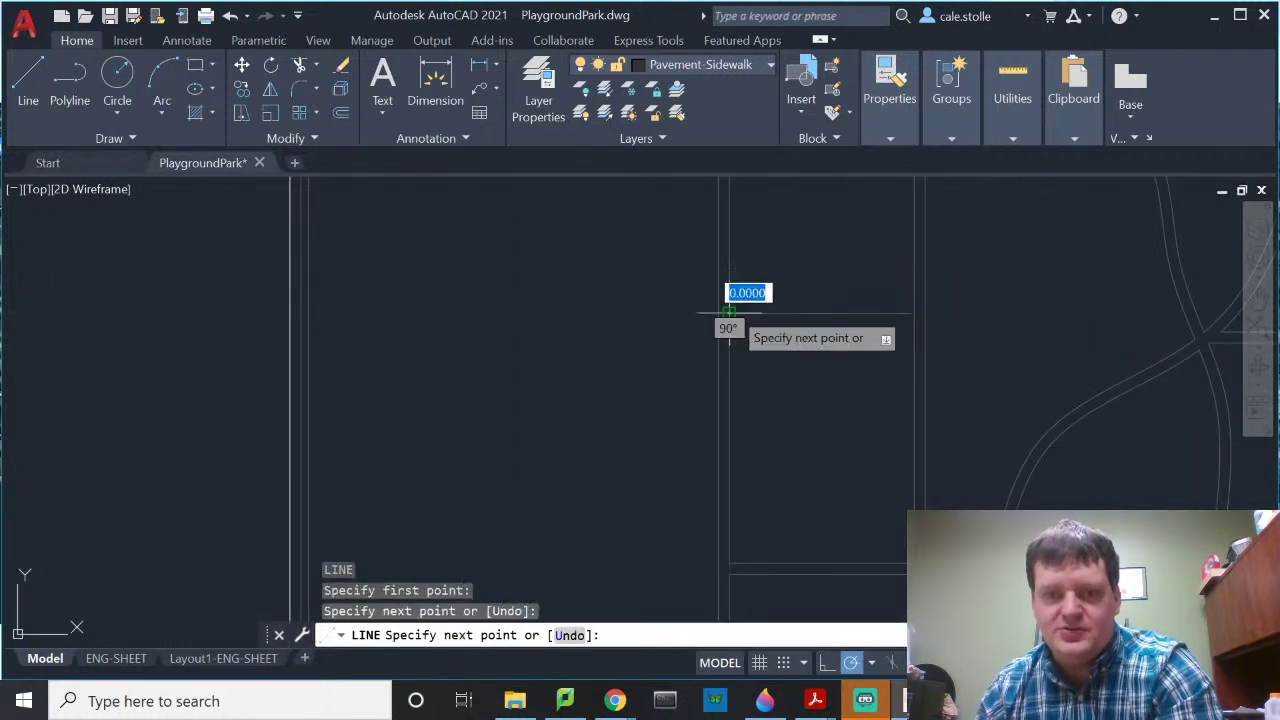
key(Escape)
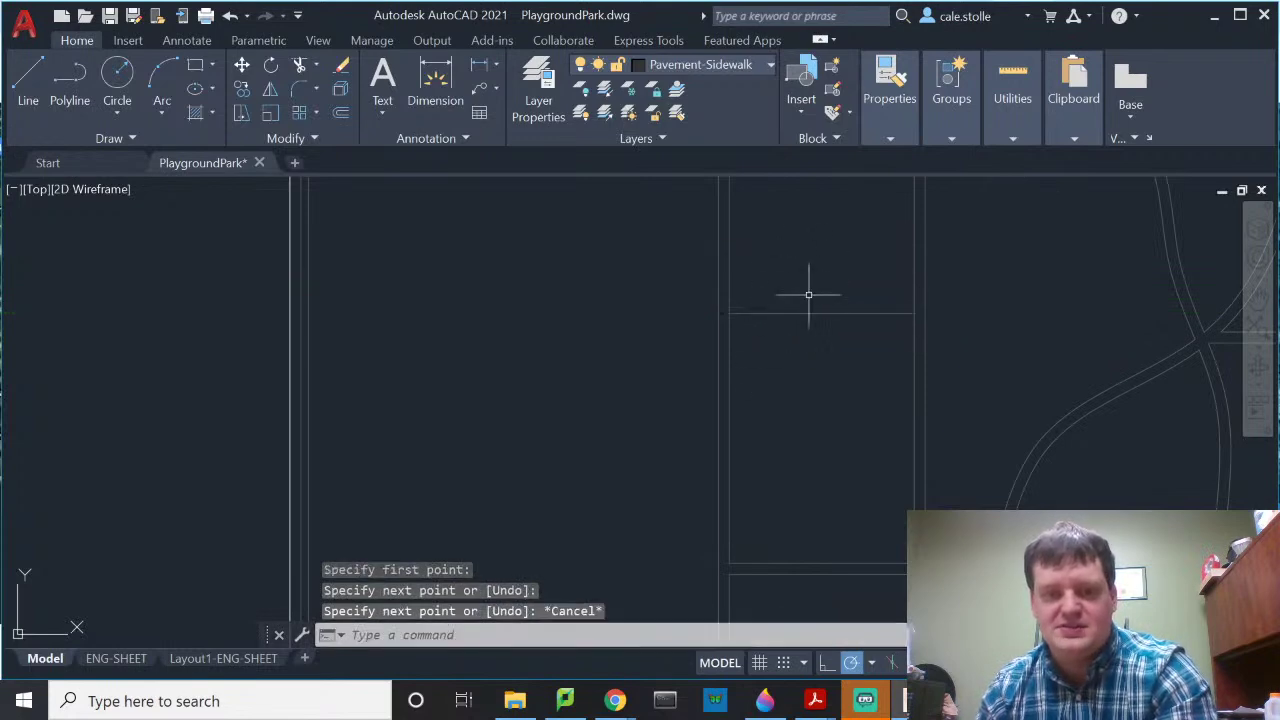
Step: Offset the centreline 36 units both above and below
scroll(808, 295, up, 4)
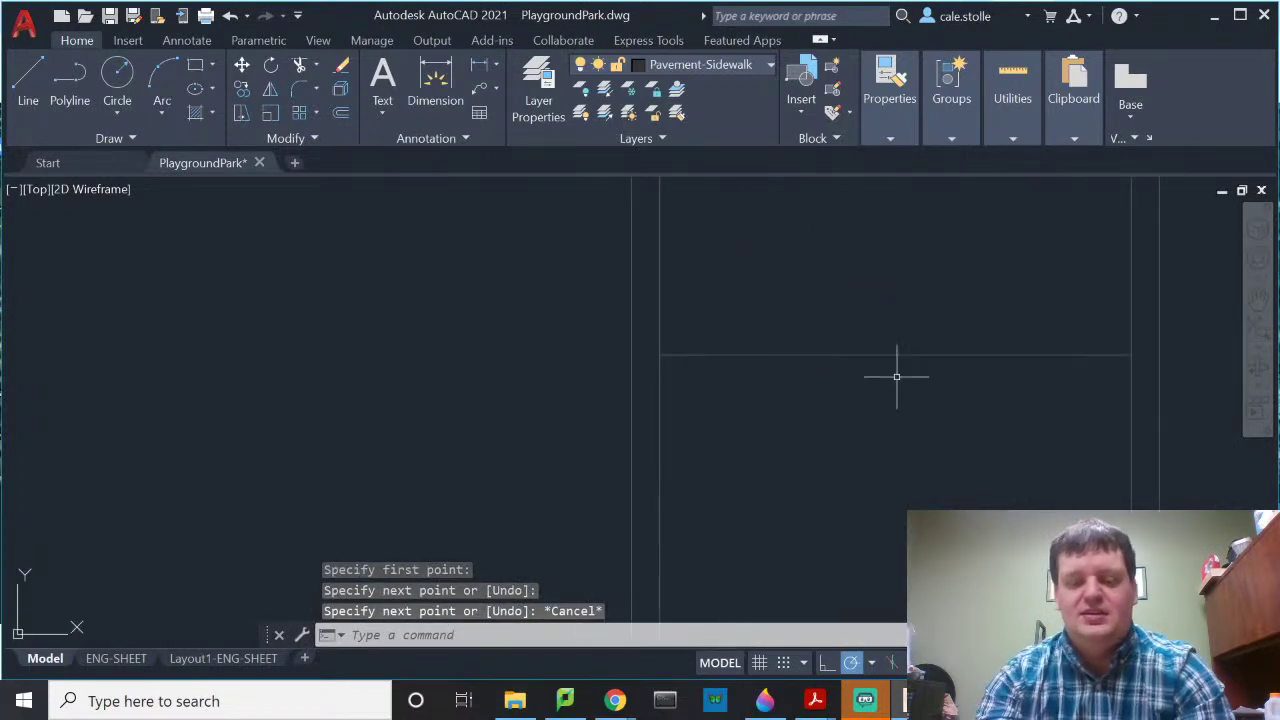
text(offset)
key(Return)
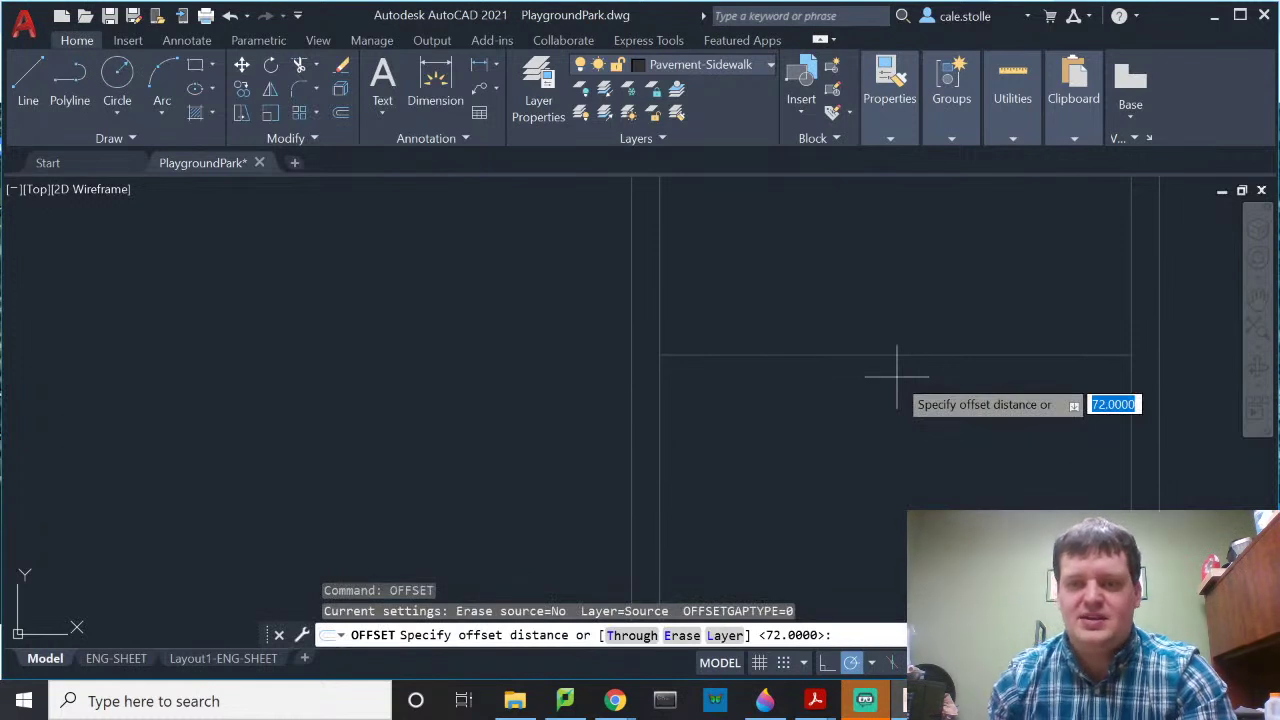
text(36)
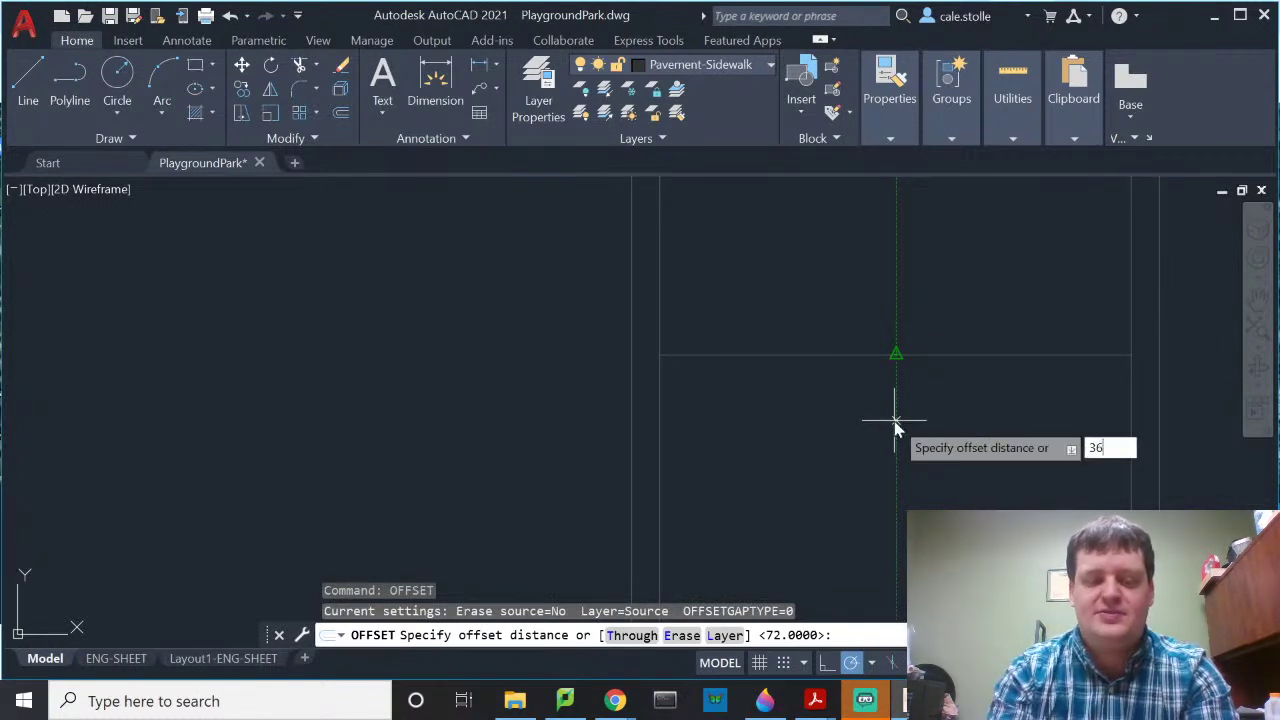
key(Return)
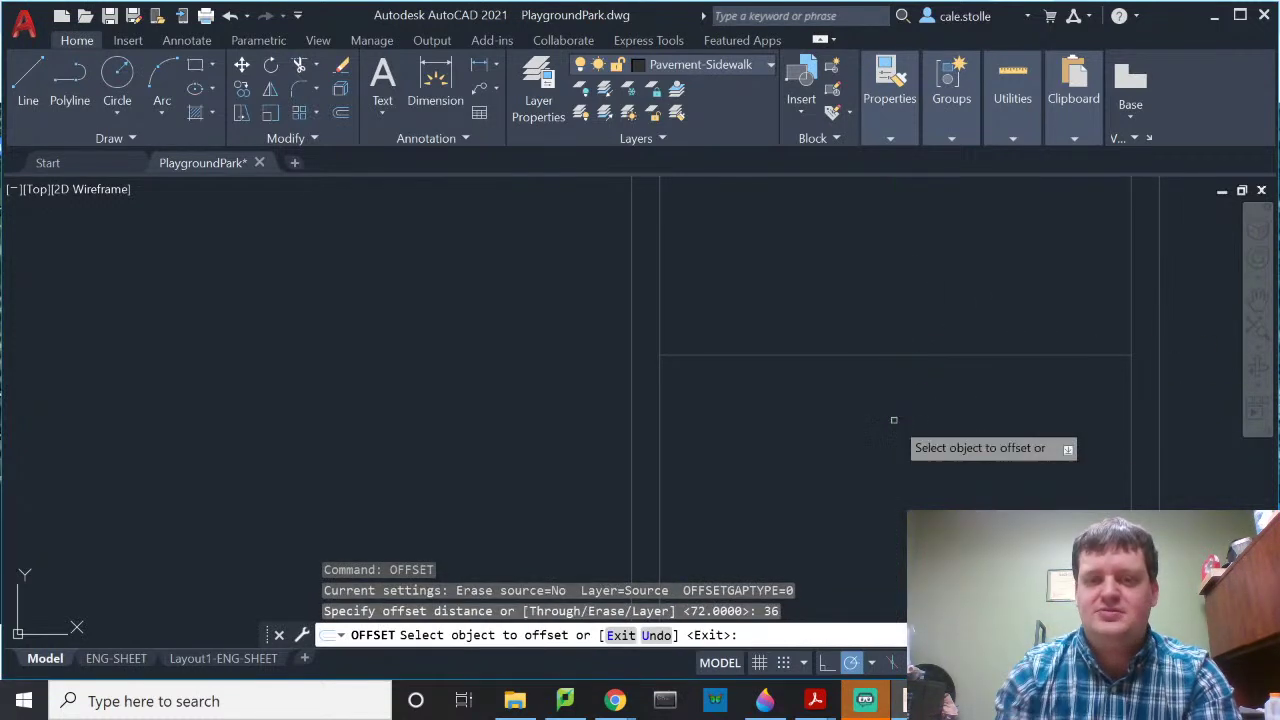
click(857, 354)
click(863, 297)
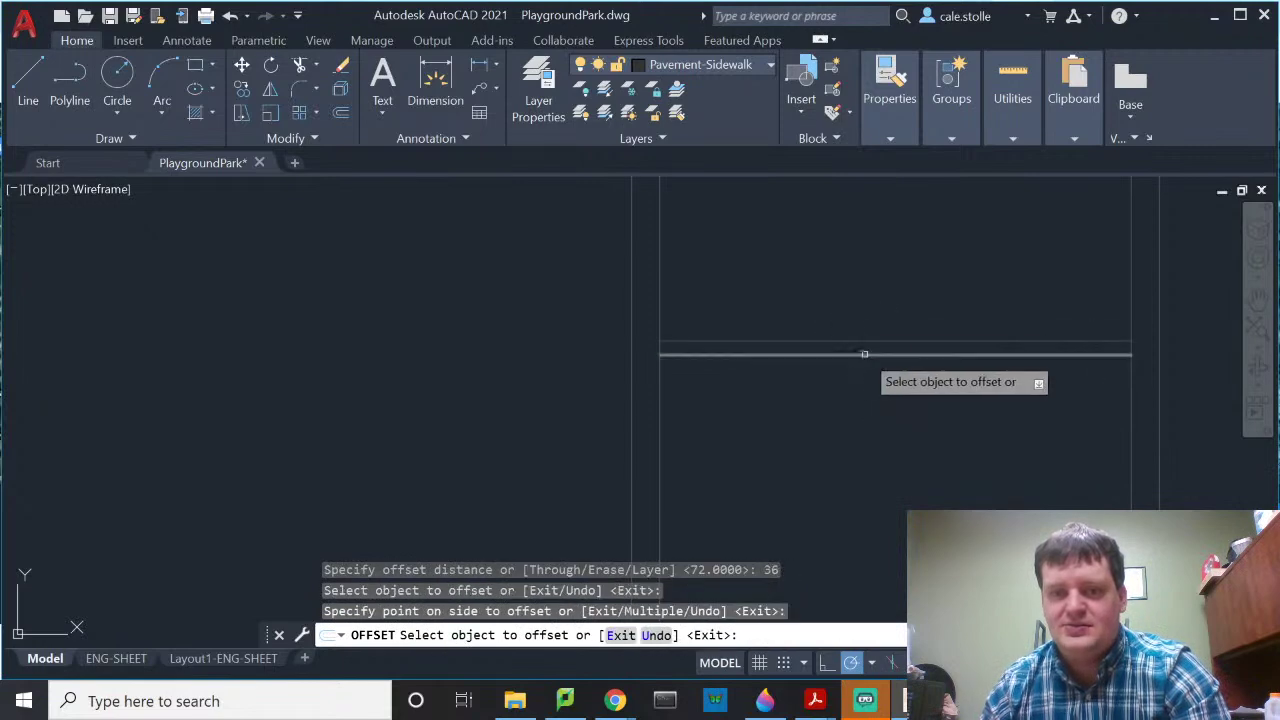
click(864, 354)
click(875, 430)
key(Escape)
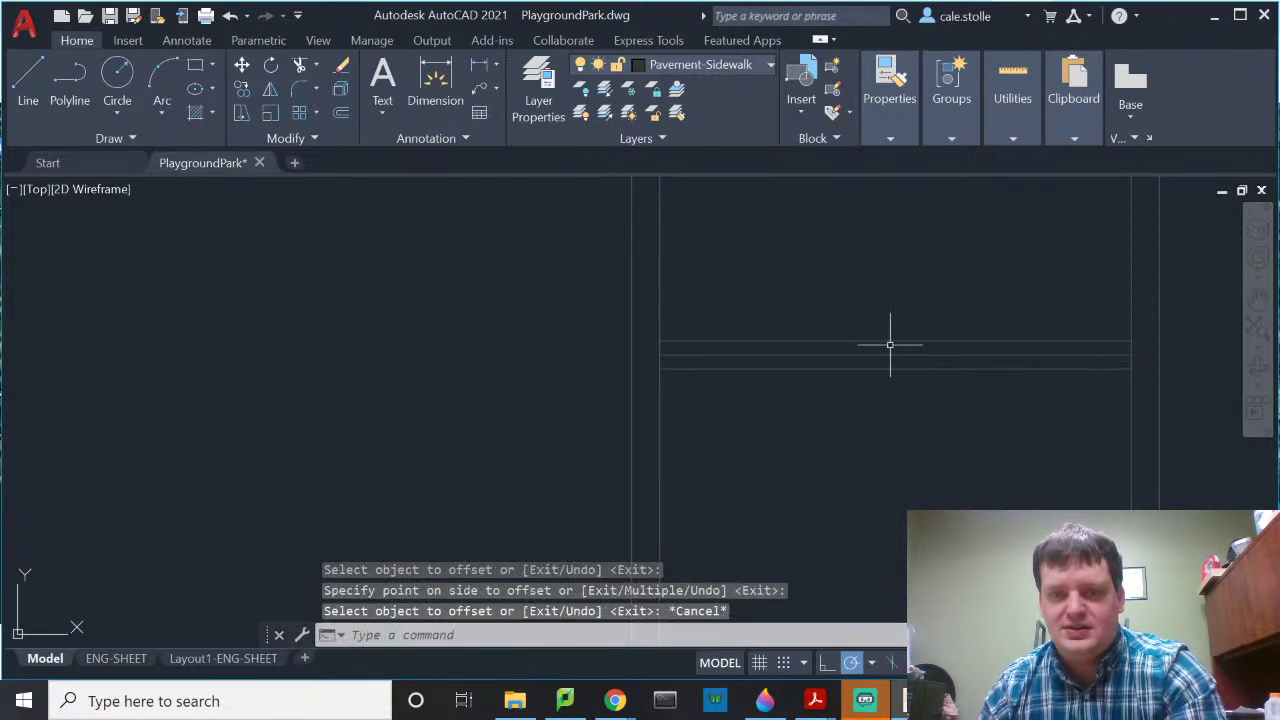
Step: Delete the original centreline
click(883, 354)
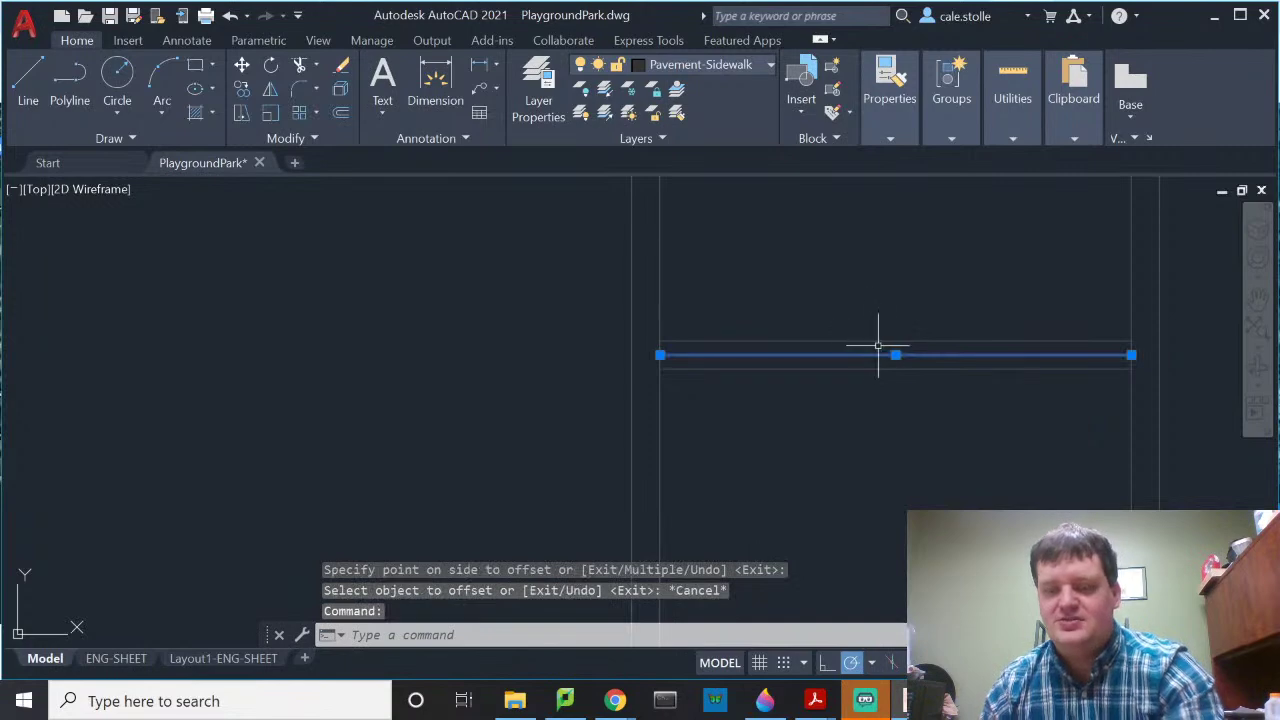
key(Delete)
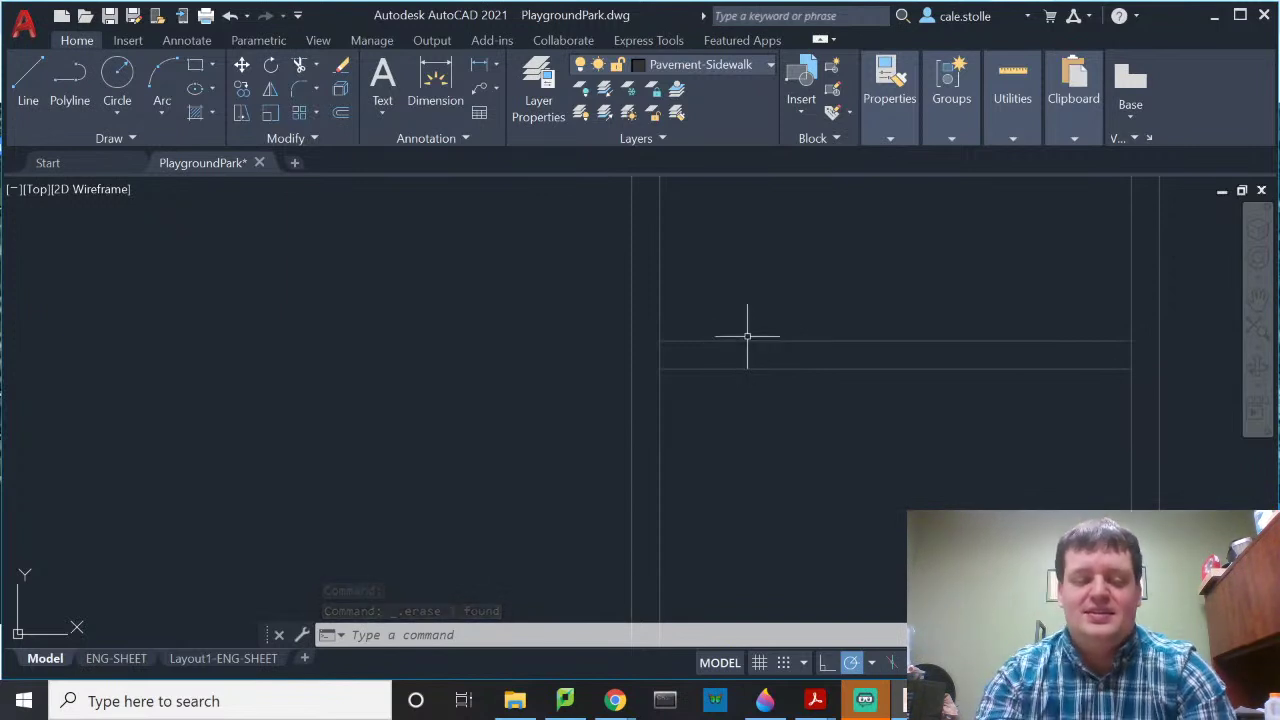
text(trim)
key(Return)
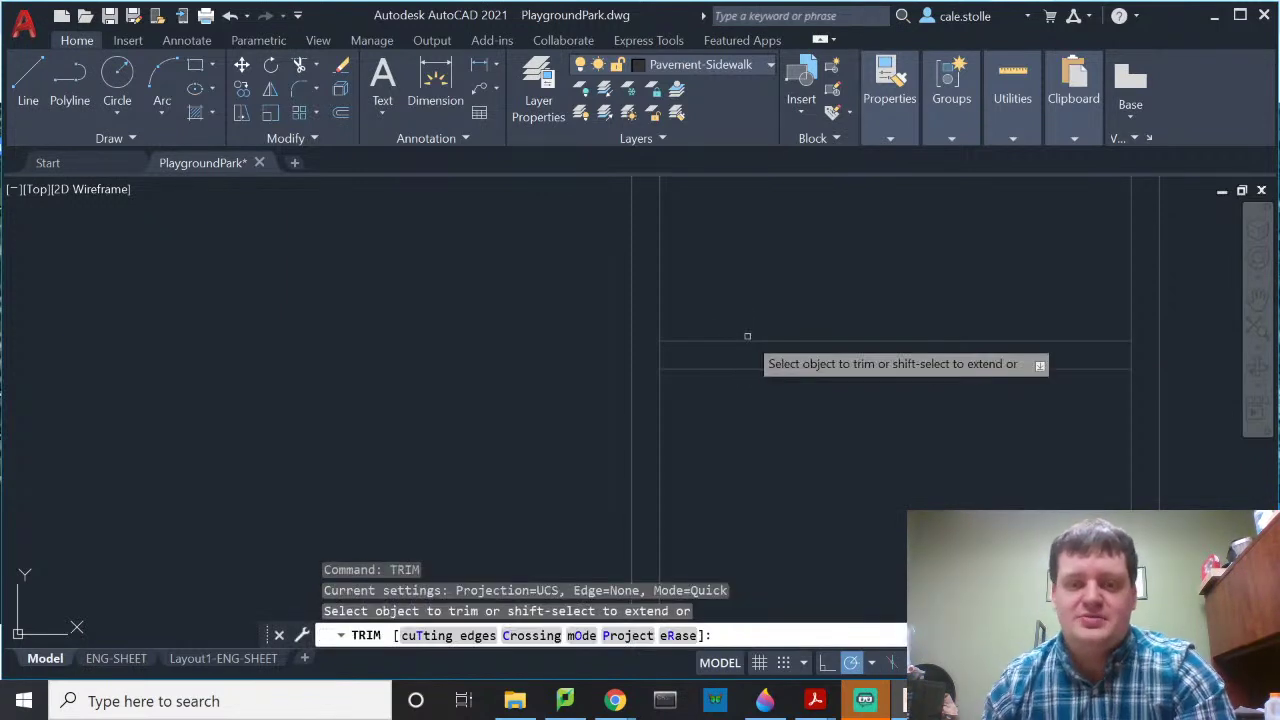
Step: Trim the vertical line between the new sidewalk edges and zoom out to the whole plan
click(659, 352)
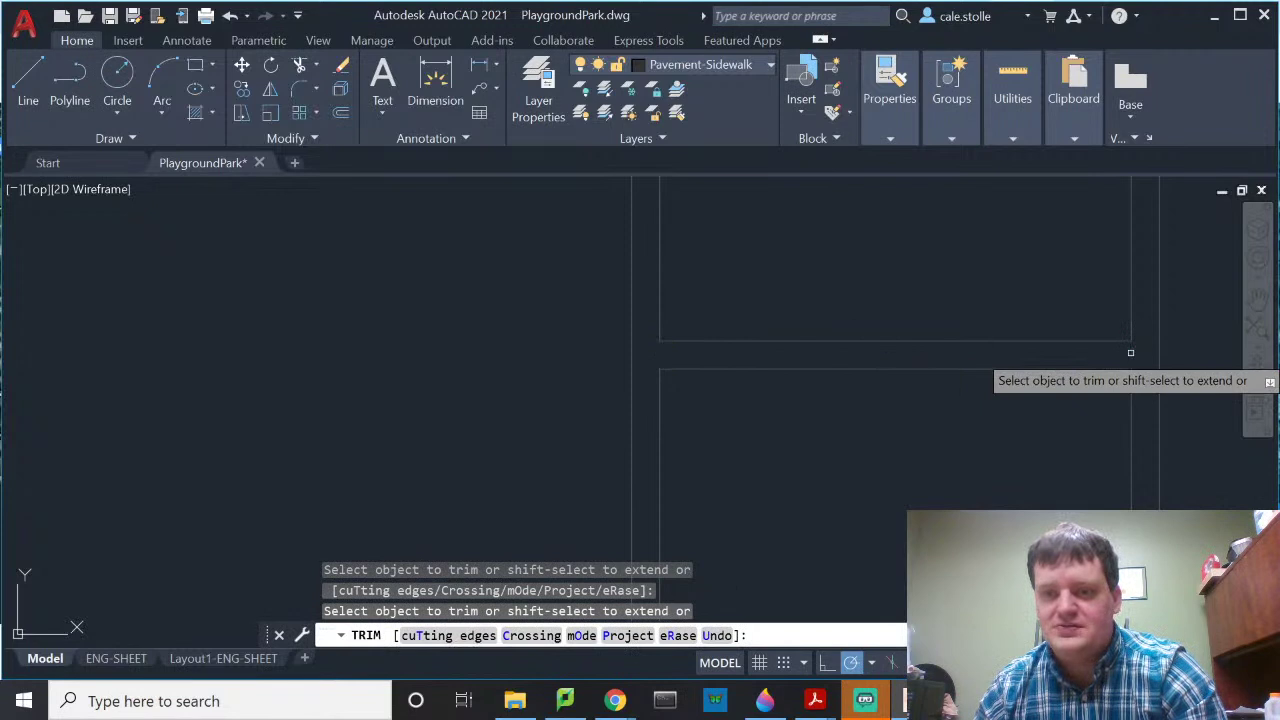
key(Escape)
scroll(1149, 357, down, 4)
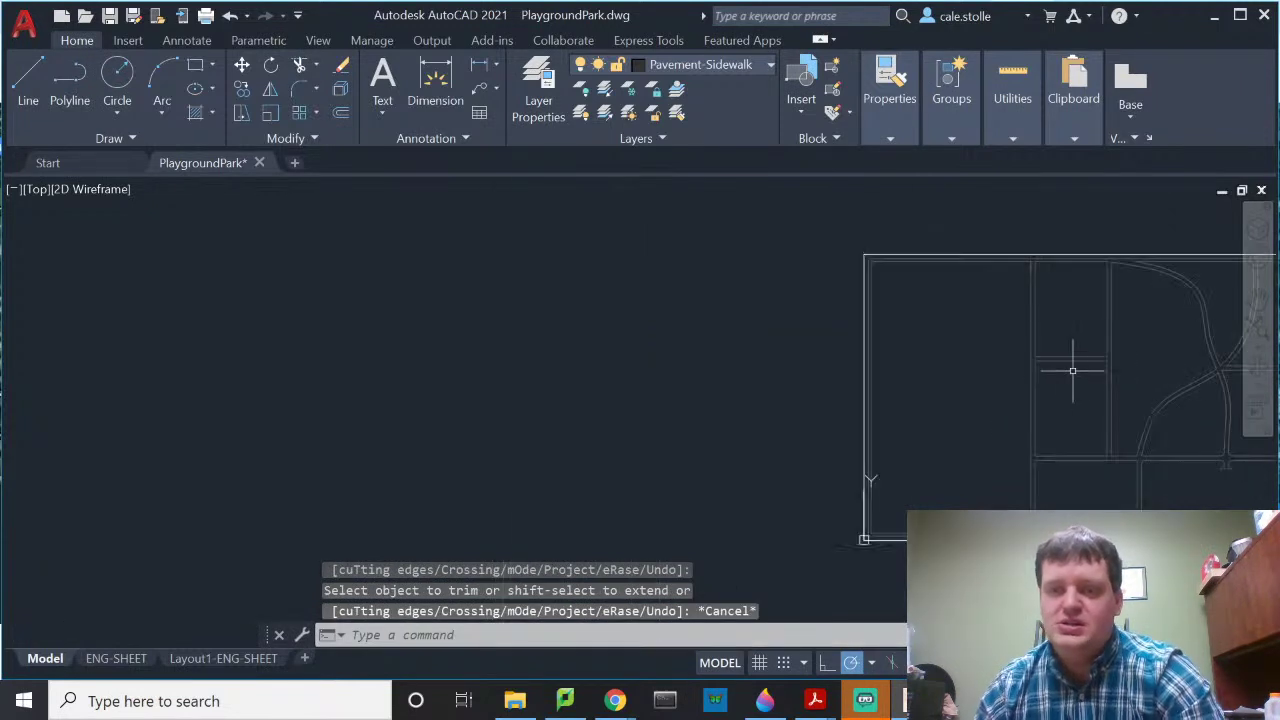
mouse_move(1072, 371)
middle_down()
mouse_move(966, 366)
mouse_move(890, 408)
middle_up()
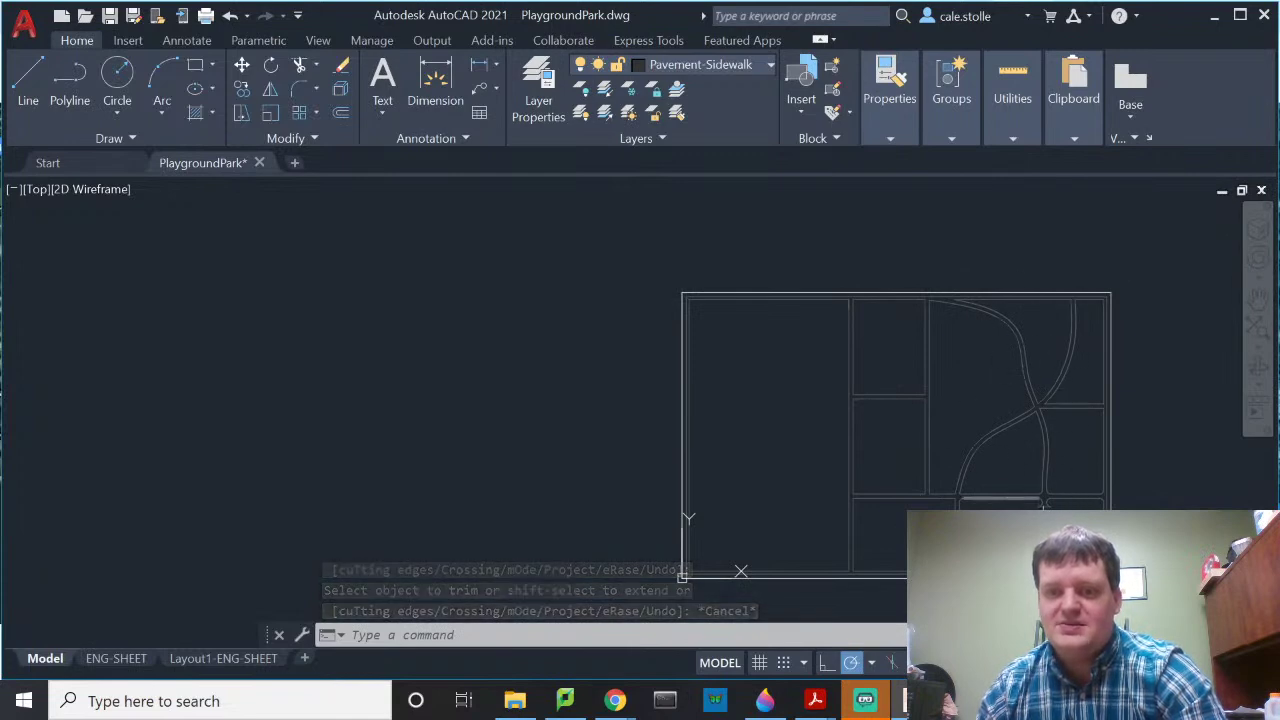
mouse_move(908, 426)
middle_down()
mouse_move(894, 394)
mouse_move(906, 372)
middle_up()
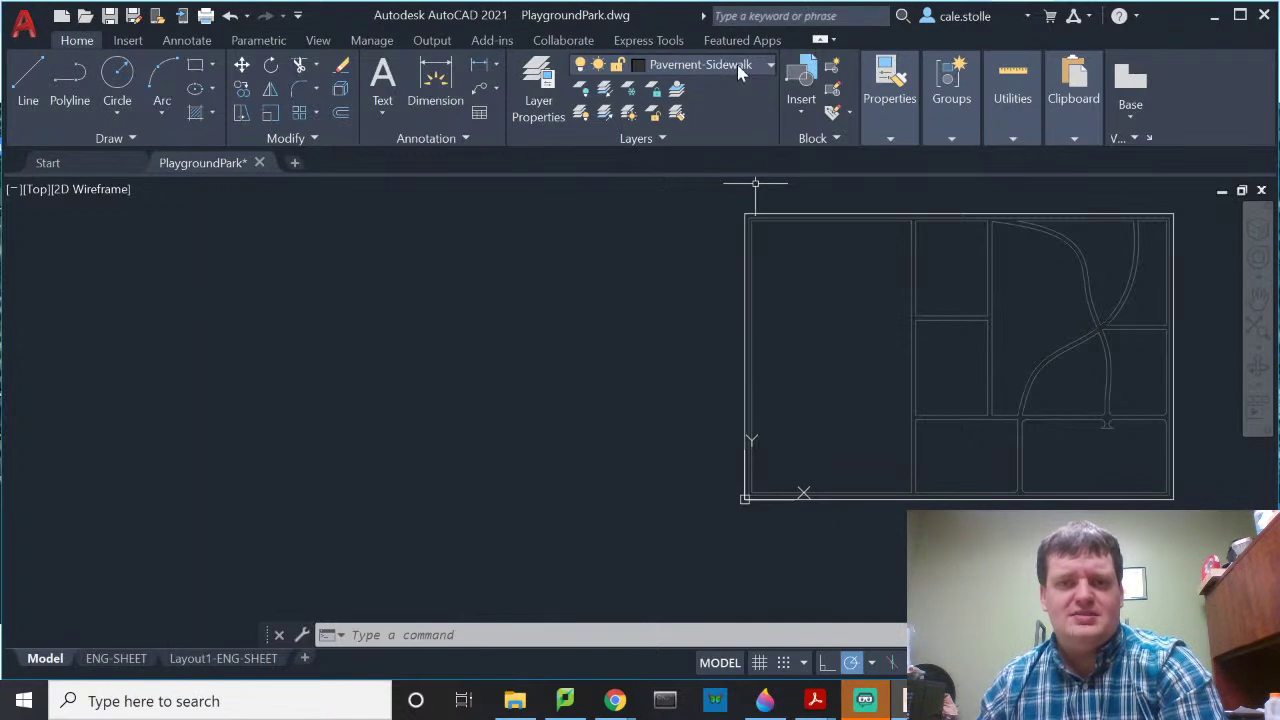
Step: Create a new layer named Lake and give it colour index 140 (cyan)
click(545, 104)
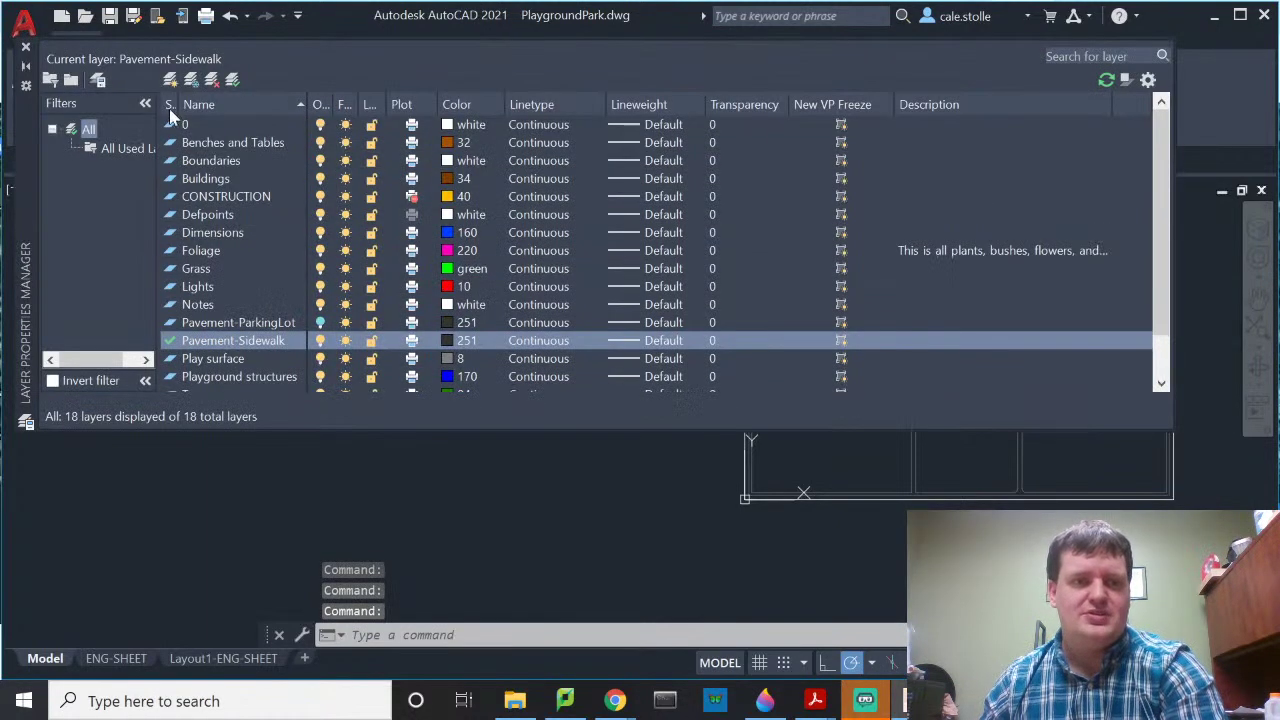
click(171, 81)
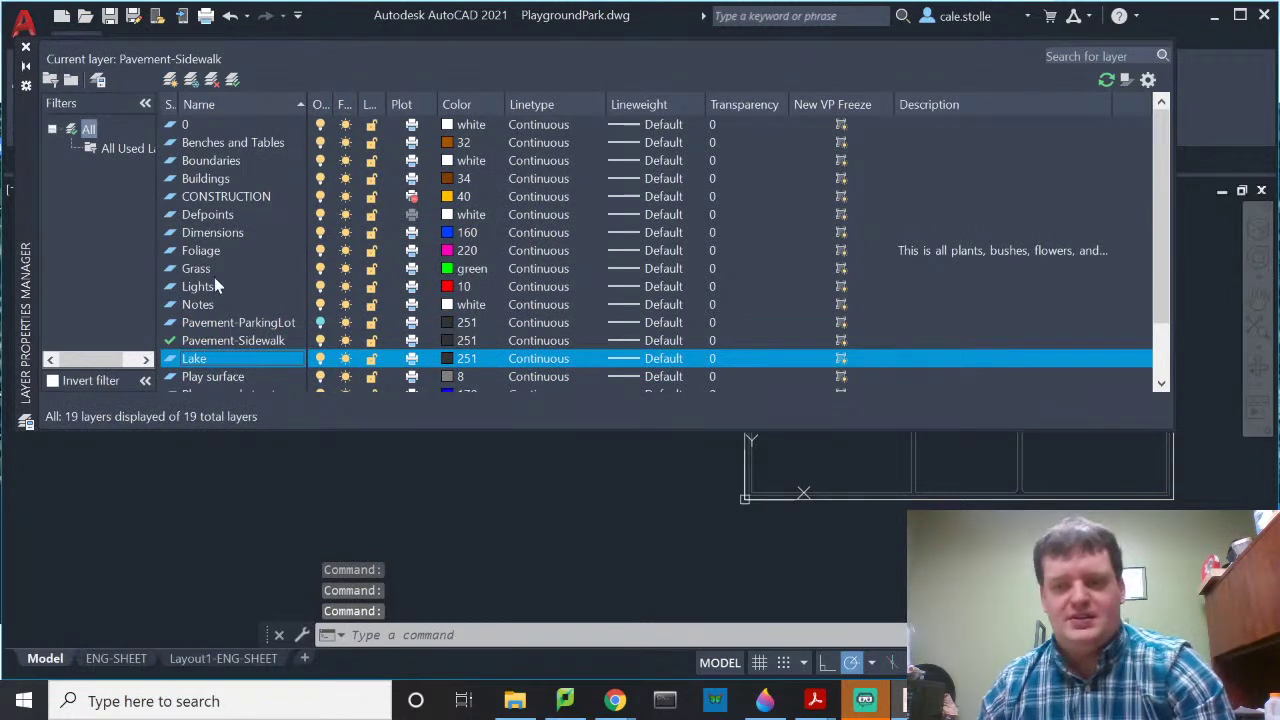
click(458, 359)
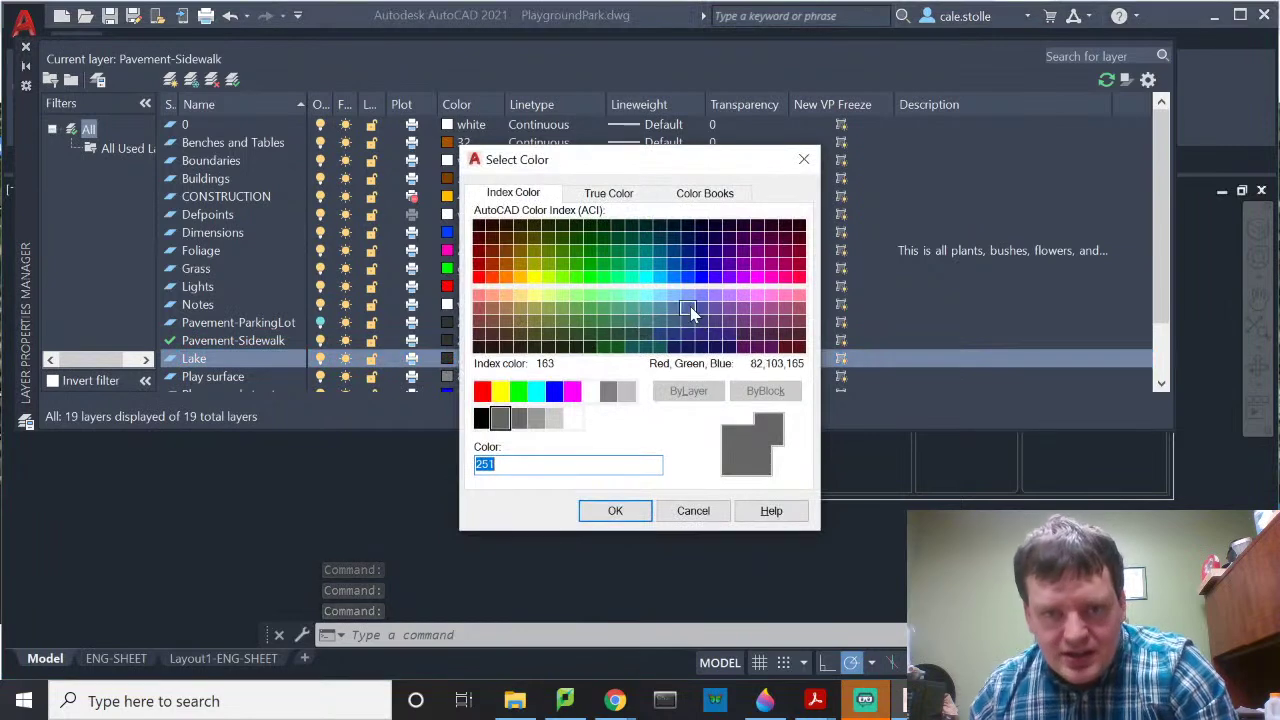
click(660, 277)
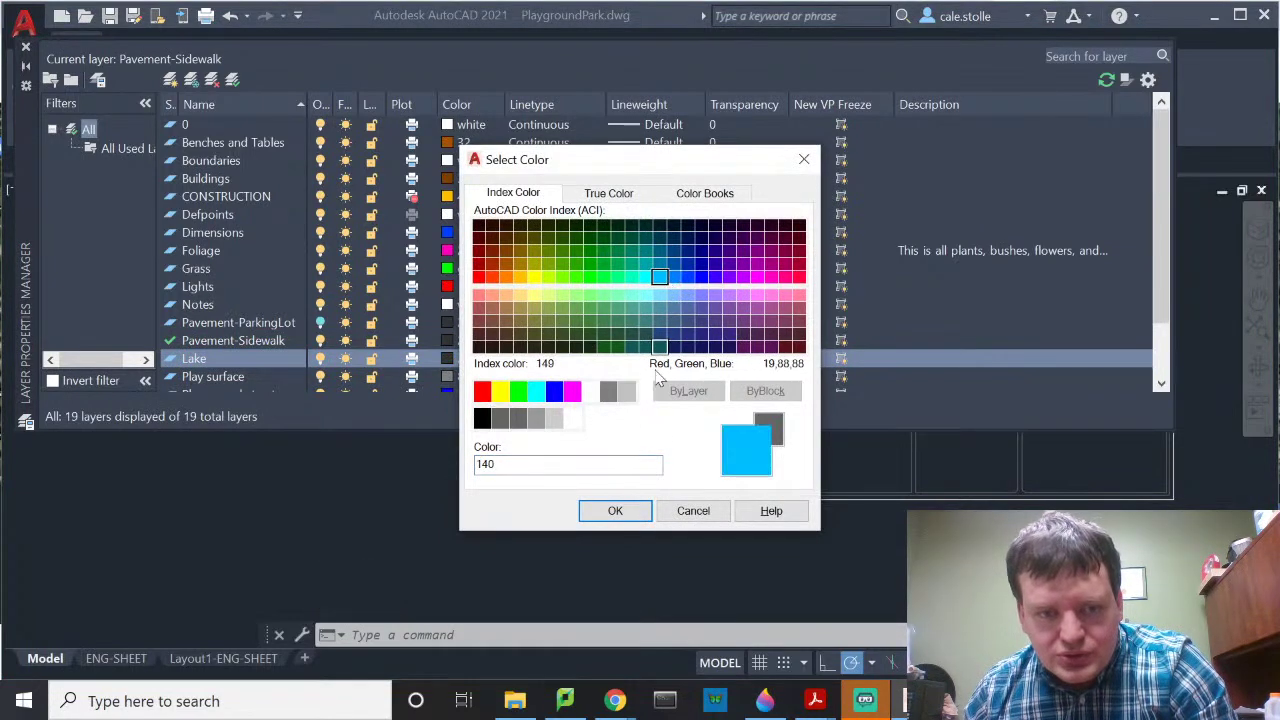
click(617, 512)
scroll(491, 318, down, 2)
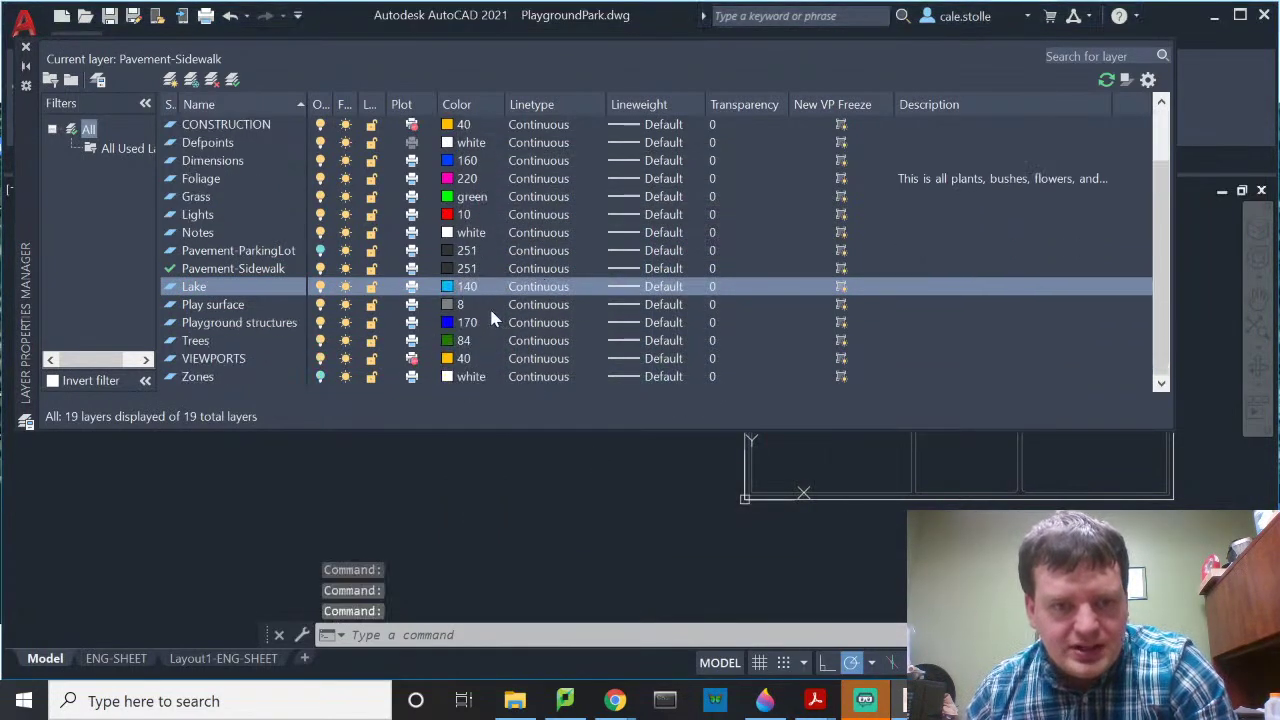
scroll(489, 306, up, 2)
scroll(488, 305, down, 2)
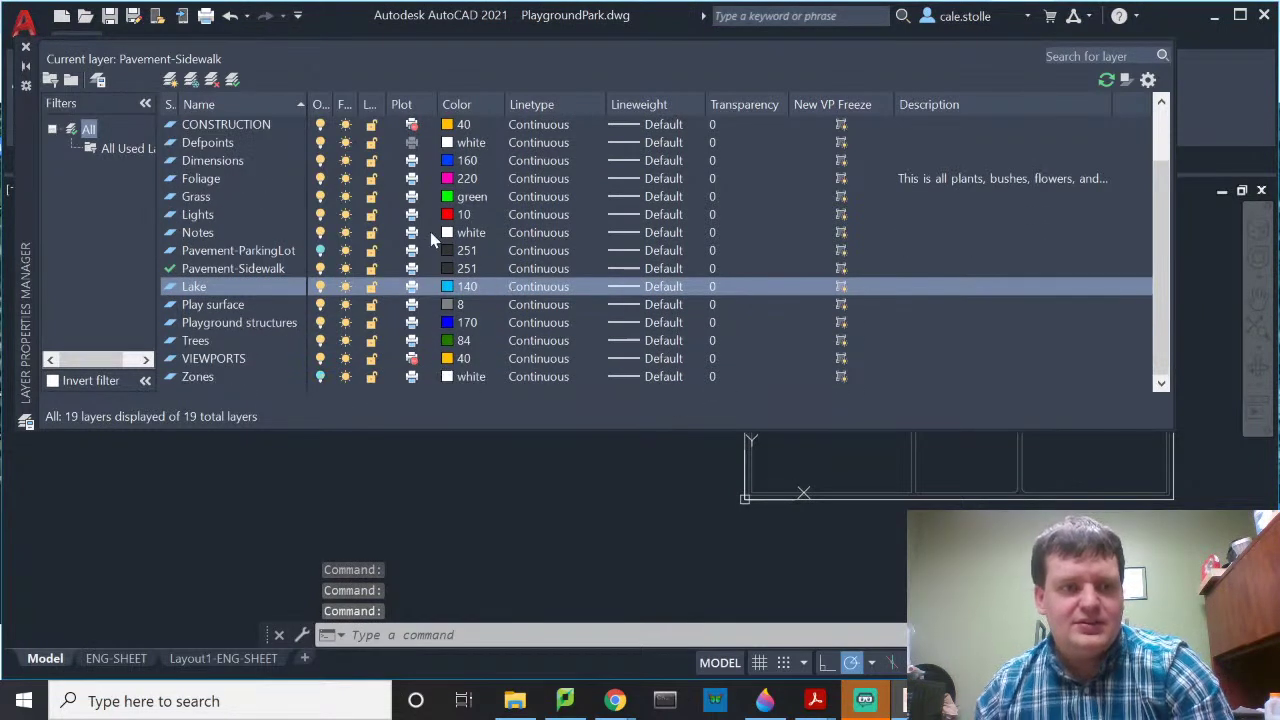
Step: Make Lake the current layer from the ribbon layer list and centre the empty left parcel
click(26, 49)
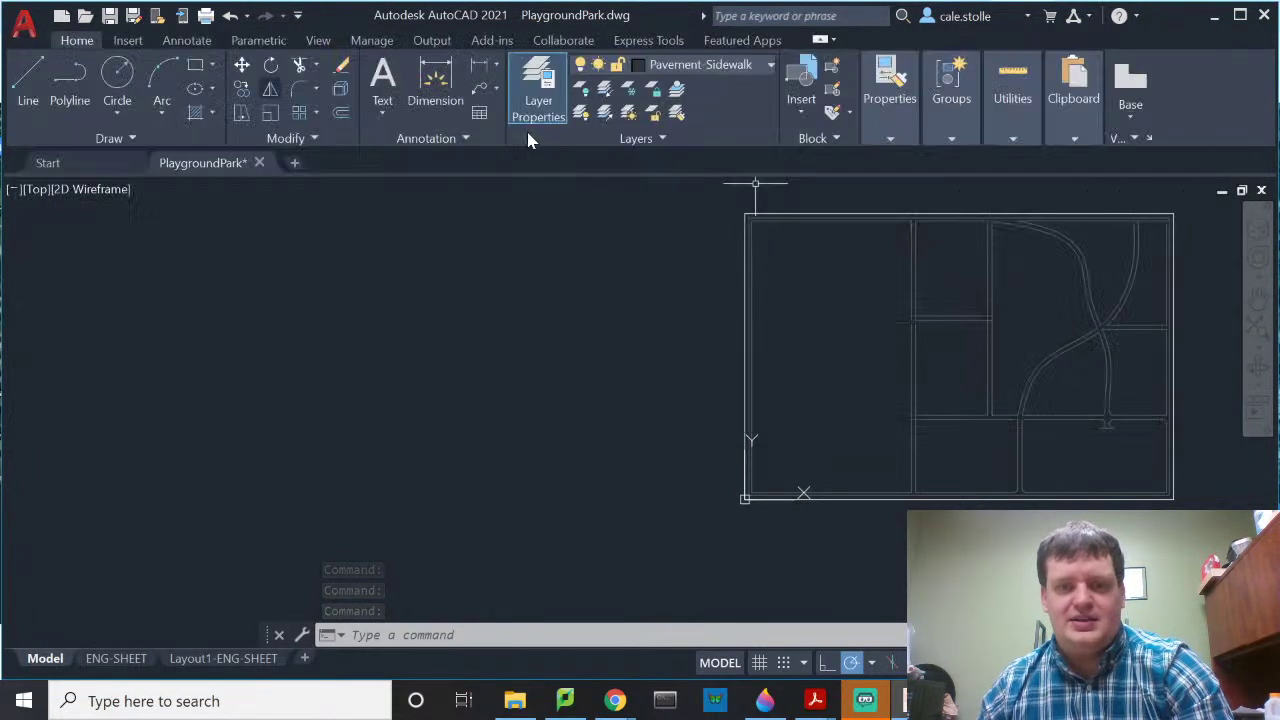
click(737, 66)
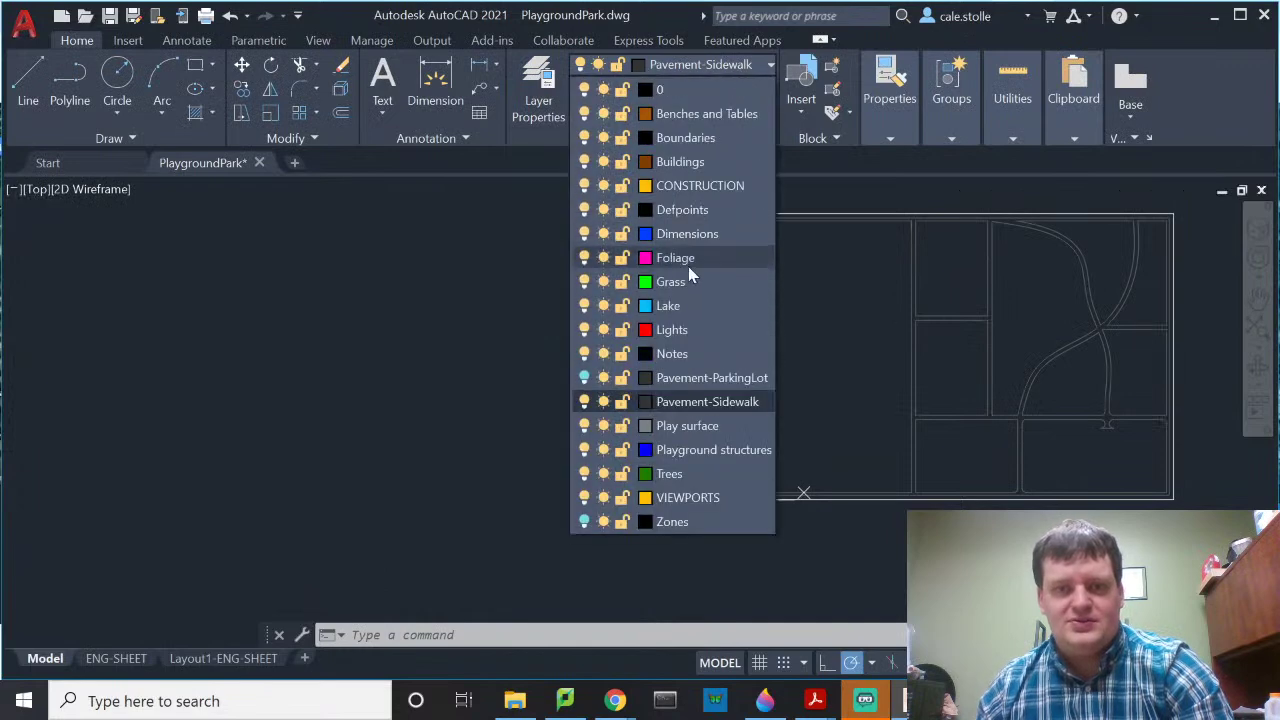
click(686, 295)
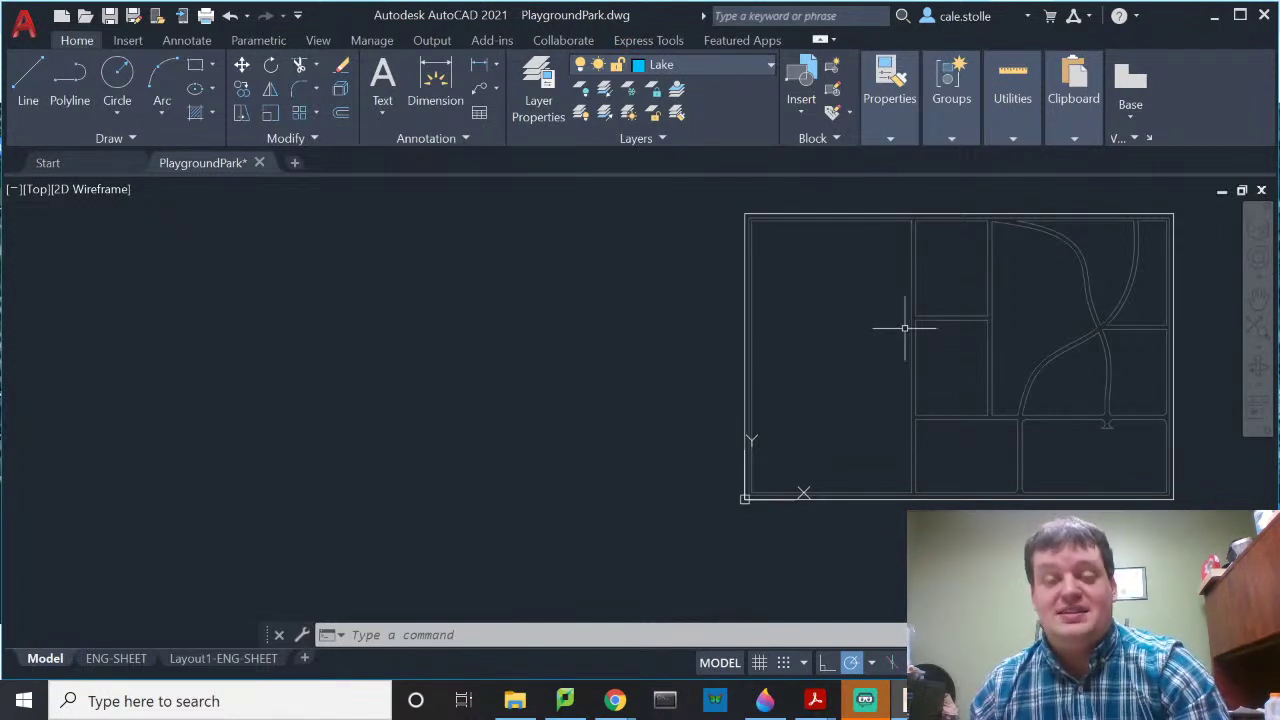
scroll(828, 405, up, 3)
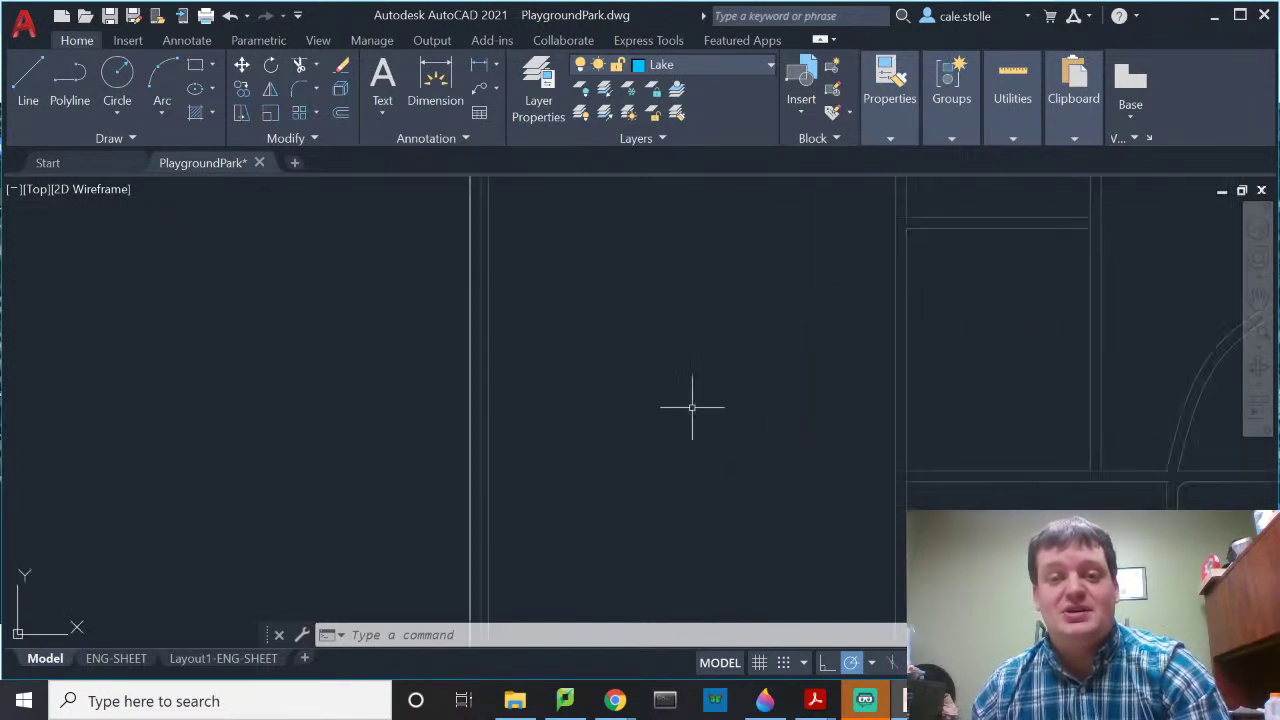
scroll(691, 403, down, 1)
mouse_move(691, 403)
middle_down()
mouse_move(693, 438)
mouse_move(721, 444)
middle_up()
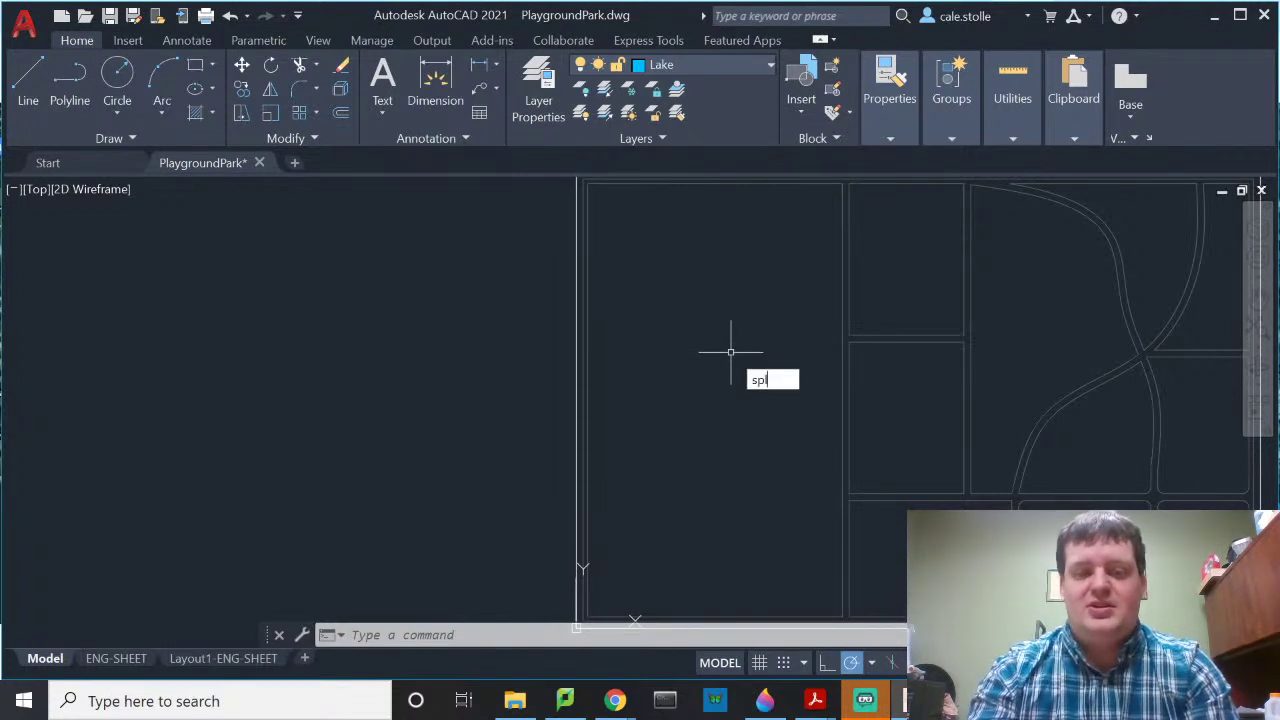
Step: Draw a closed spline lake outline through fit points around the left parcel
key(Return)
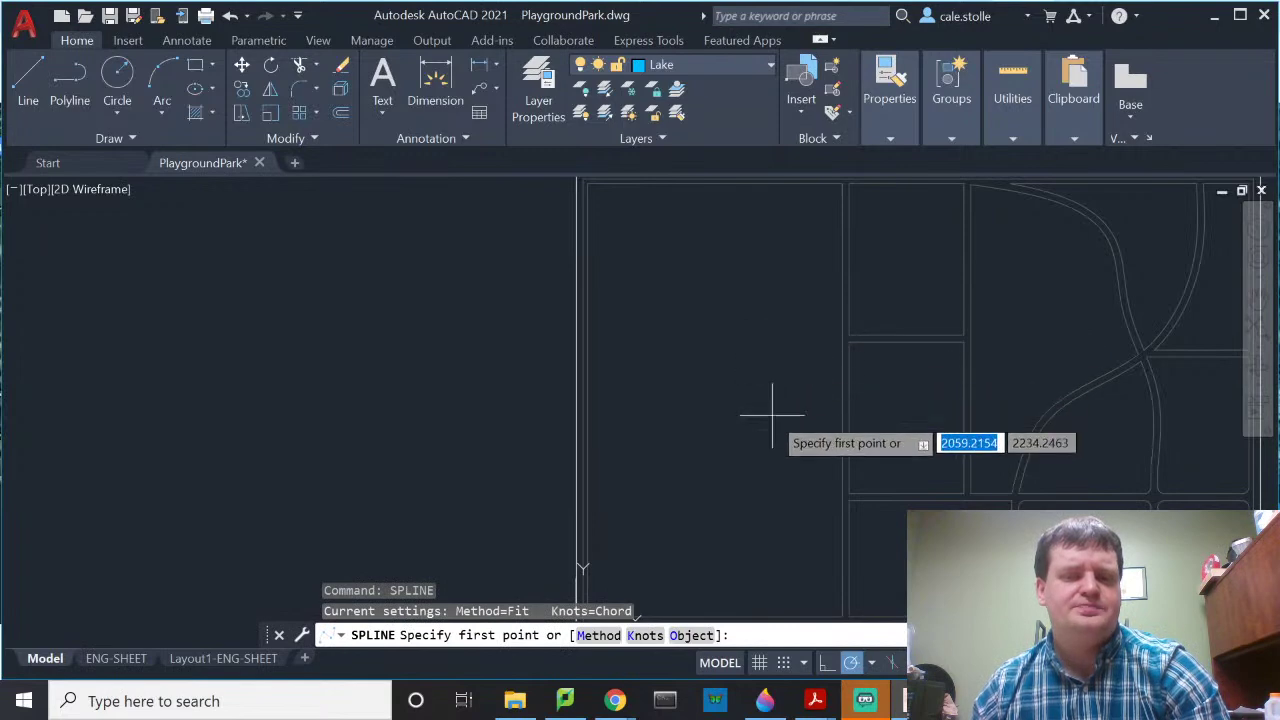
click(762, 558)
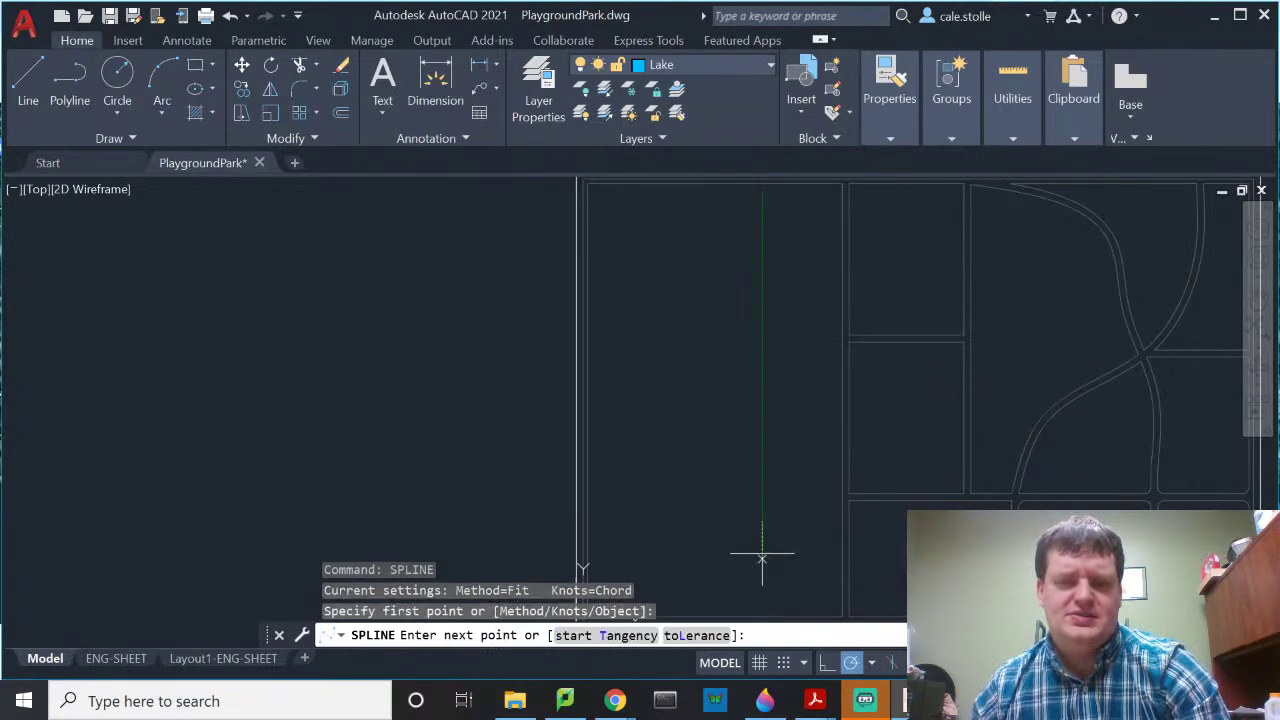
click(752, 420)
click(786, 346)
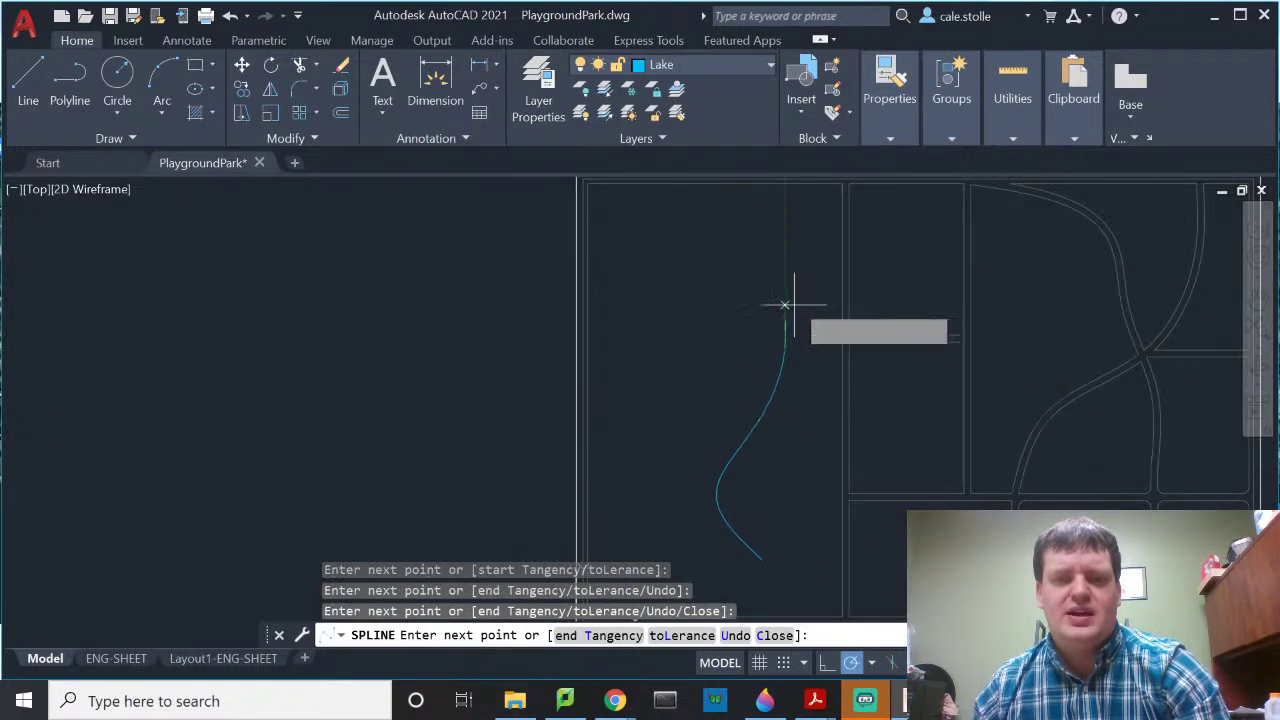
click(785, 264)
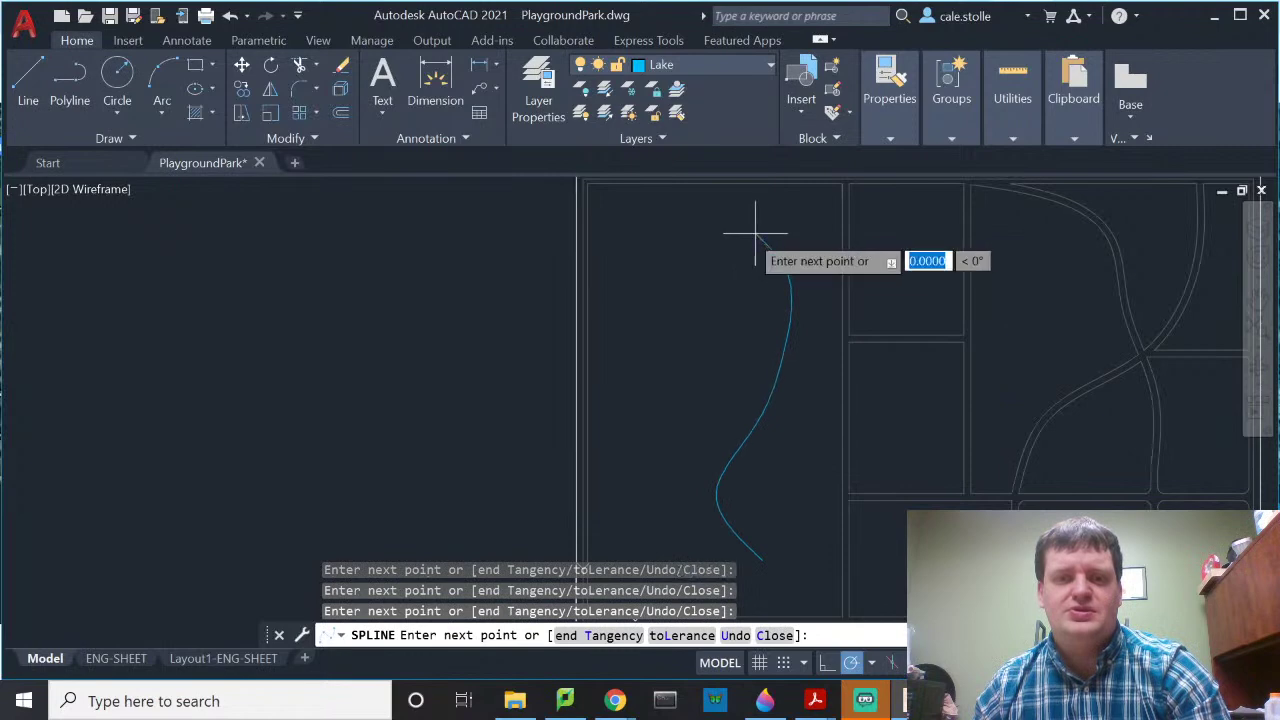
click(752, 231)
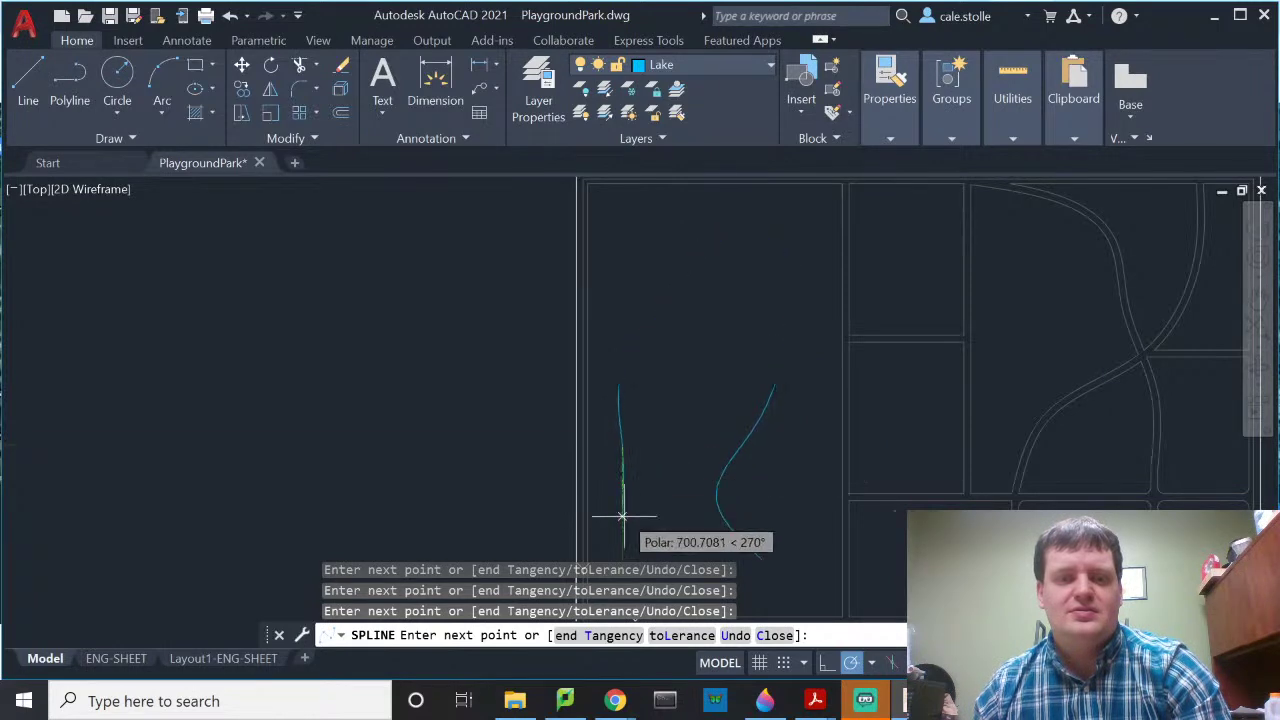
mouse_move(655, 537)
middle_down()
mouse_move(697, 483)
mouse_move(689, 382)
middle_up()
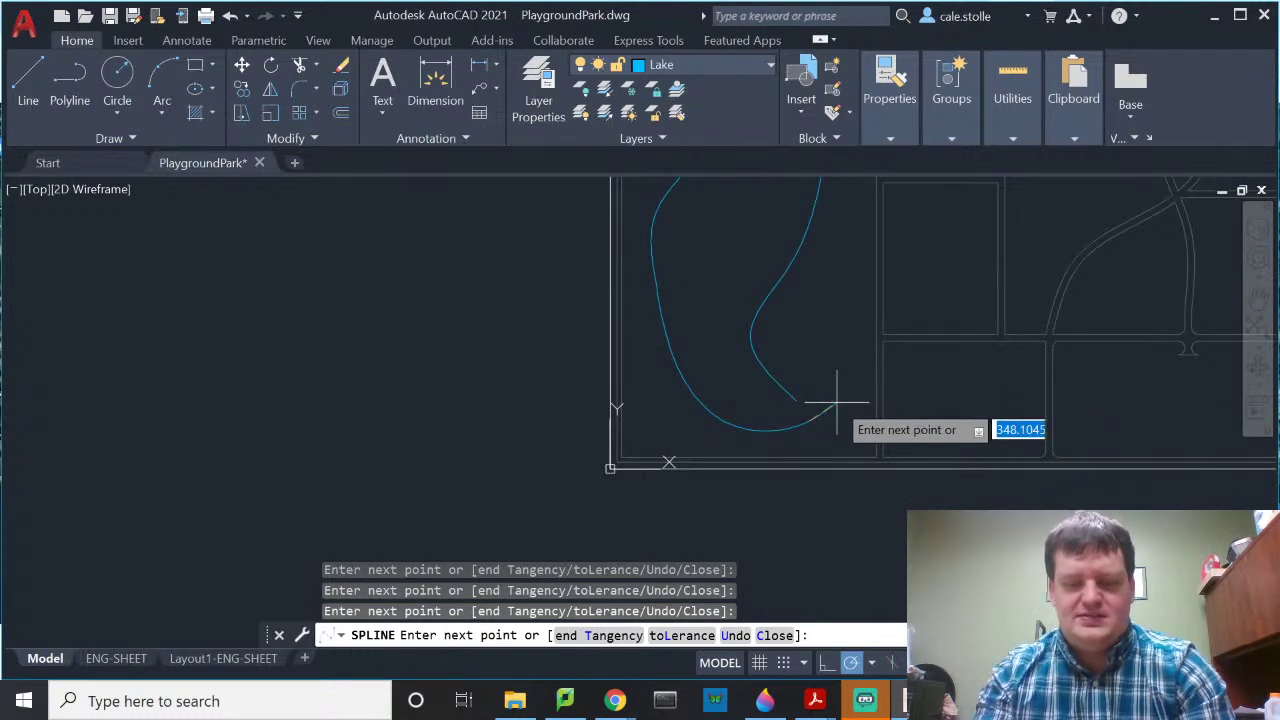
key(Return)
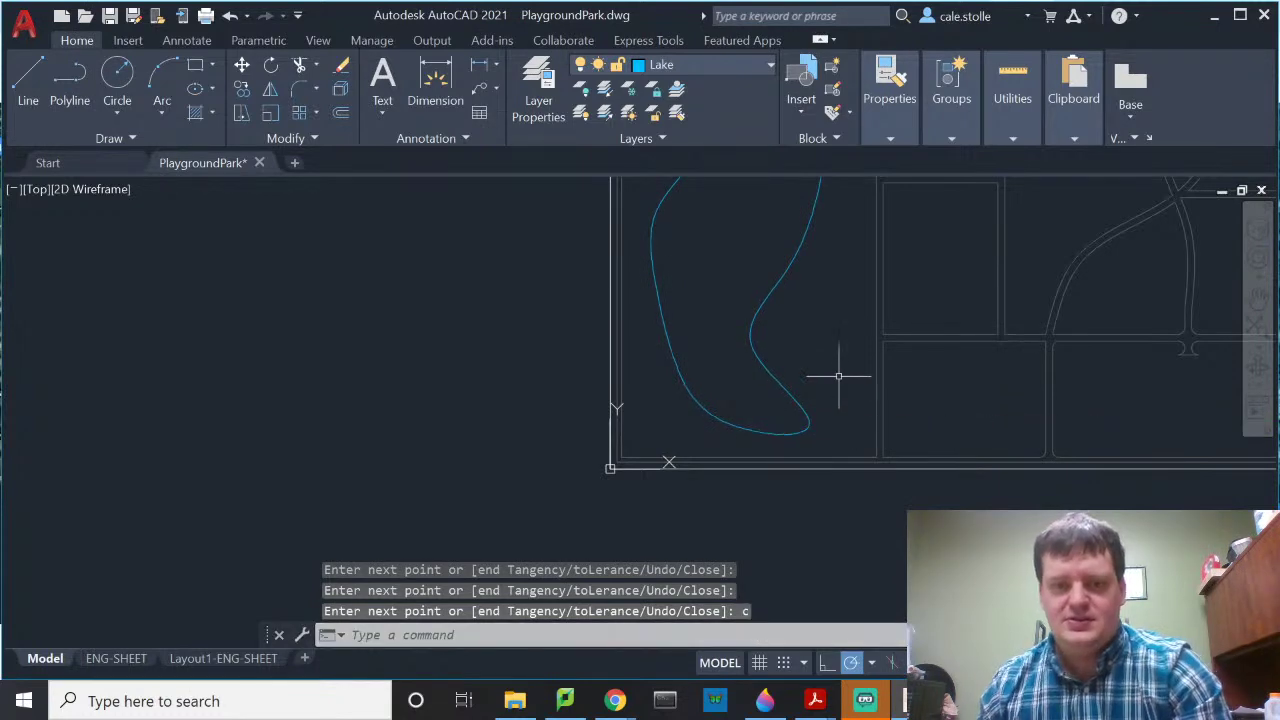
scroll(736, 351, down, 2)
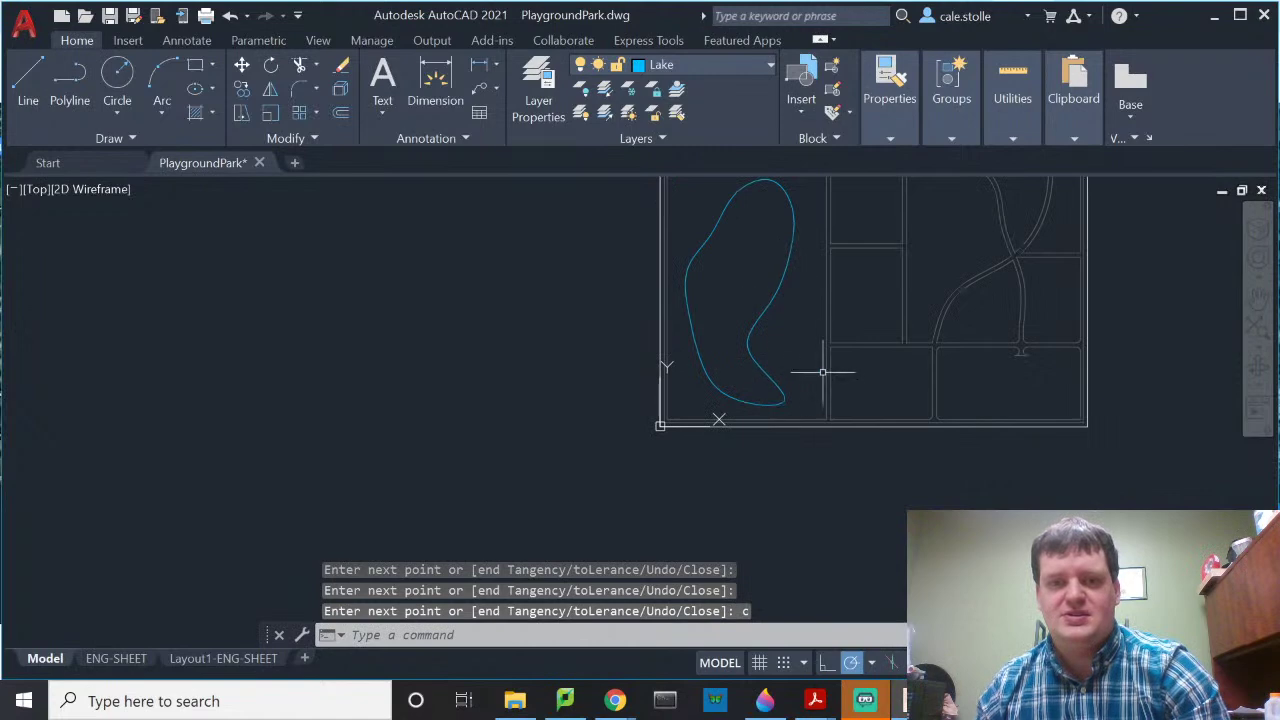
middle_drag(831, 366, 671, 417)
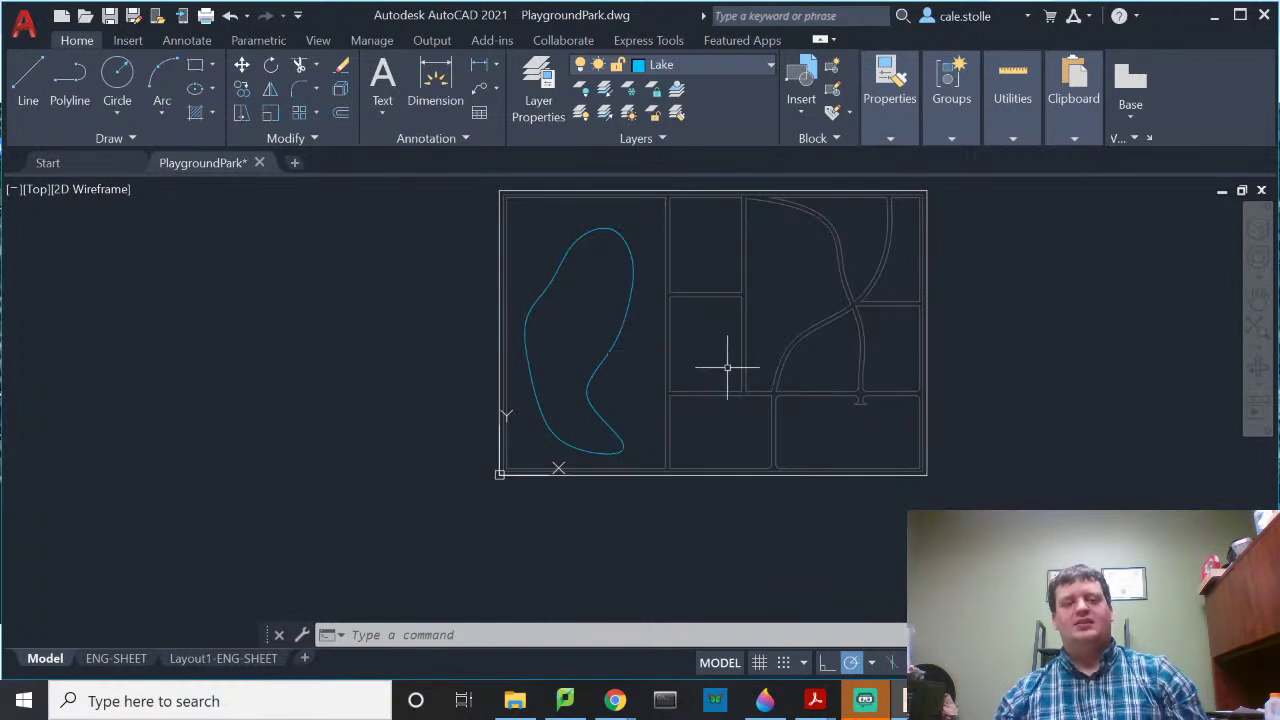
Step: Switch the current layer back to Pavement-Sidewalk and frame the lake's right edge
click(734, 72)
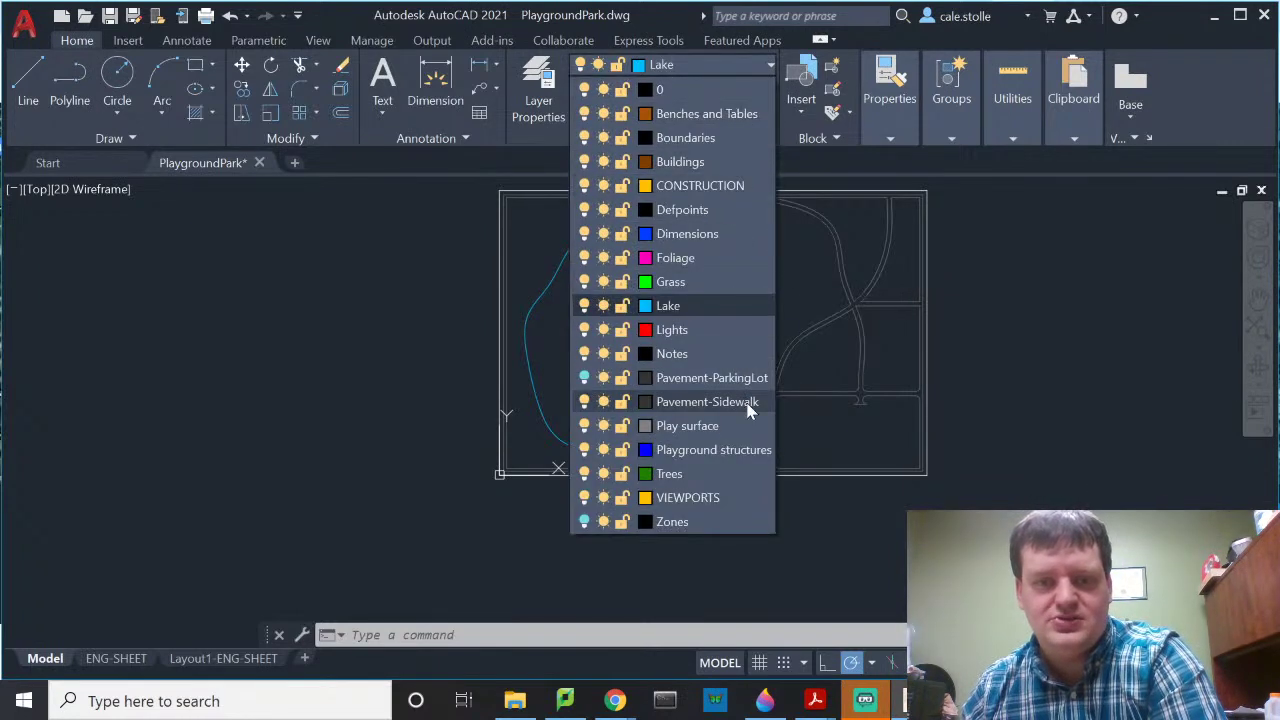
click(747, 406)
middle_drag(614, 329, 707, 306)
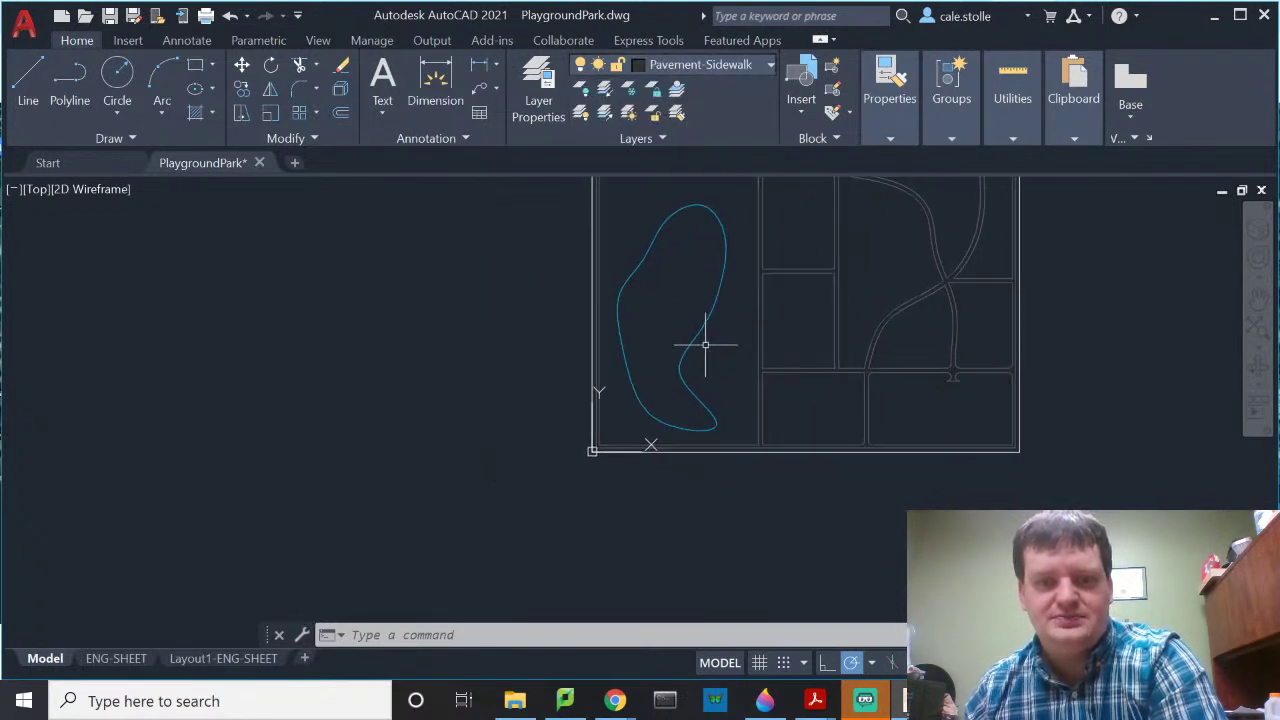
scroll(705, 345, up, 3)
middle_drag(790, 356, 798, 398)
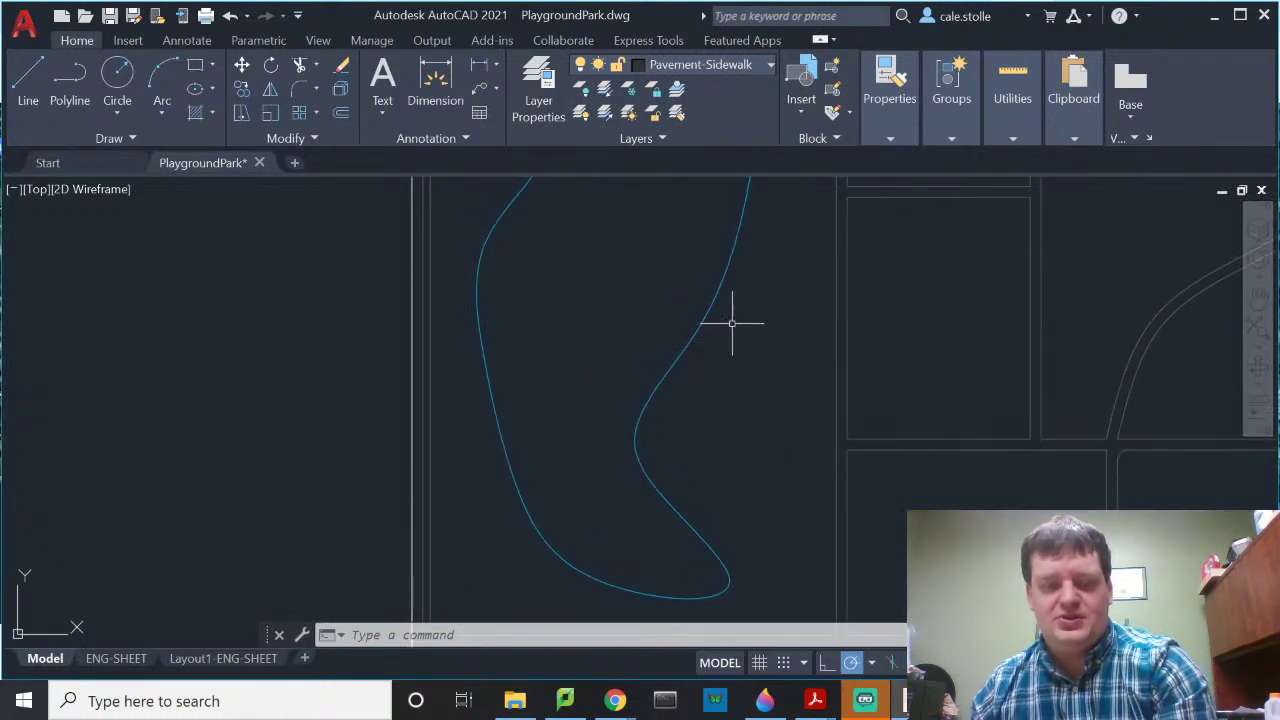
Step: Start a spline at the east sidewalk and place its next point westward across the lake
text(splin)
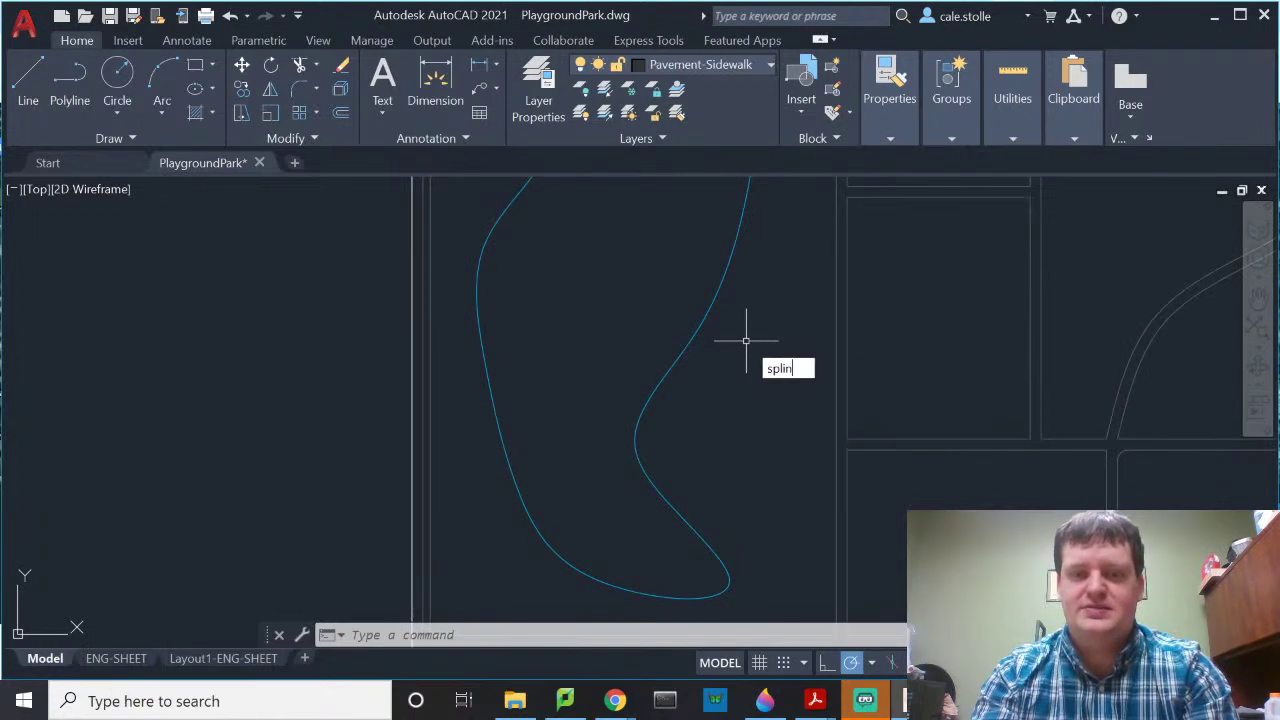
text(e)
key(Return)
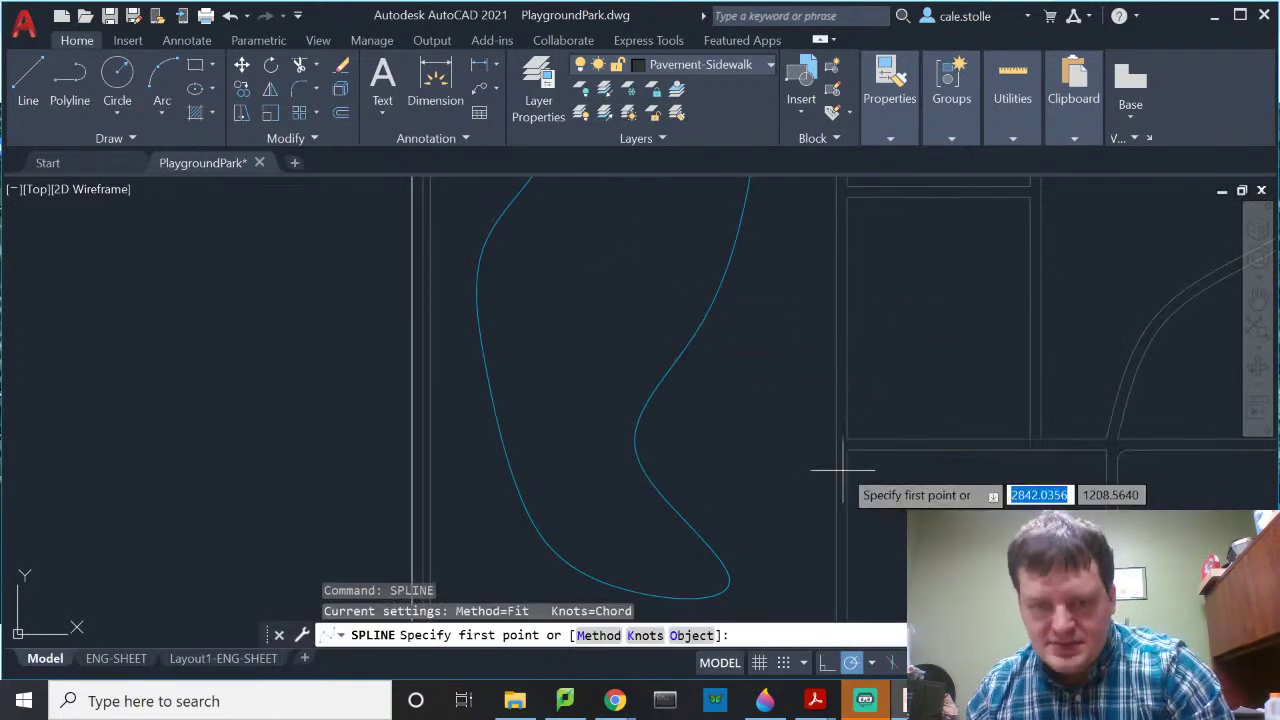
scroll(845, 443, up, 5)
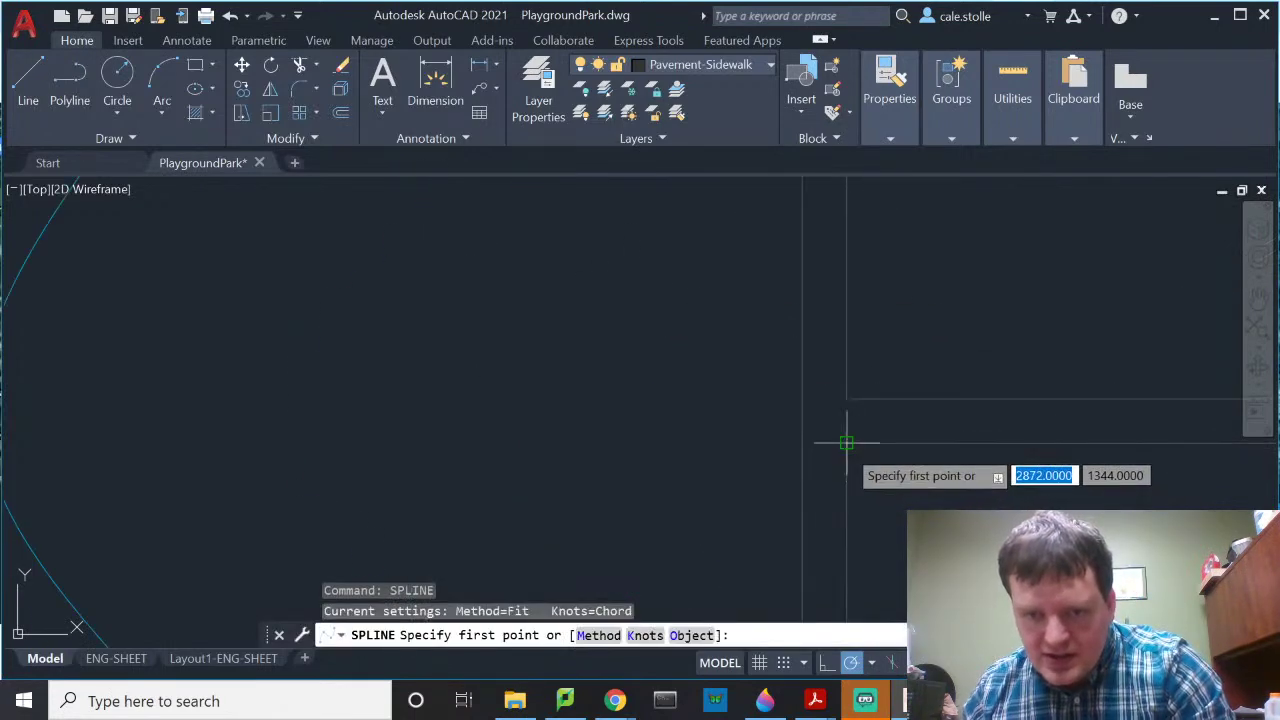
click(845, 443)
scroll(610, 395, down, 4)
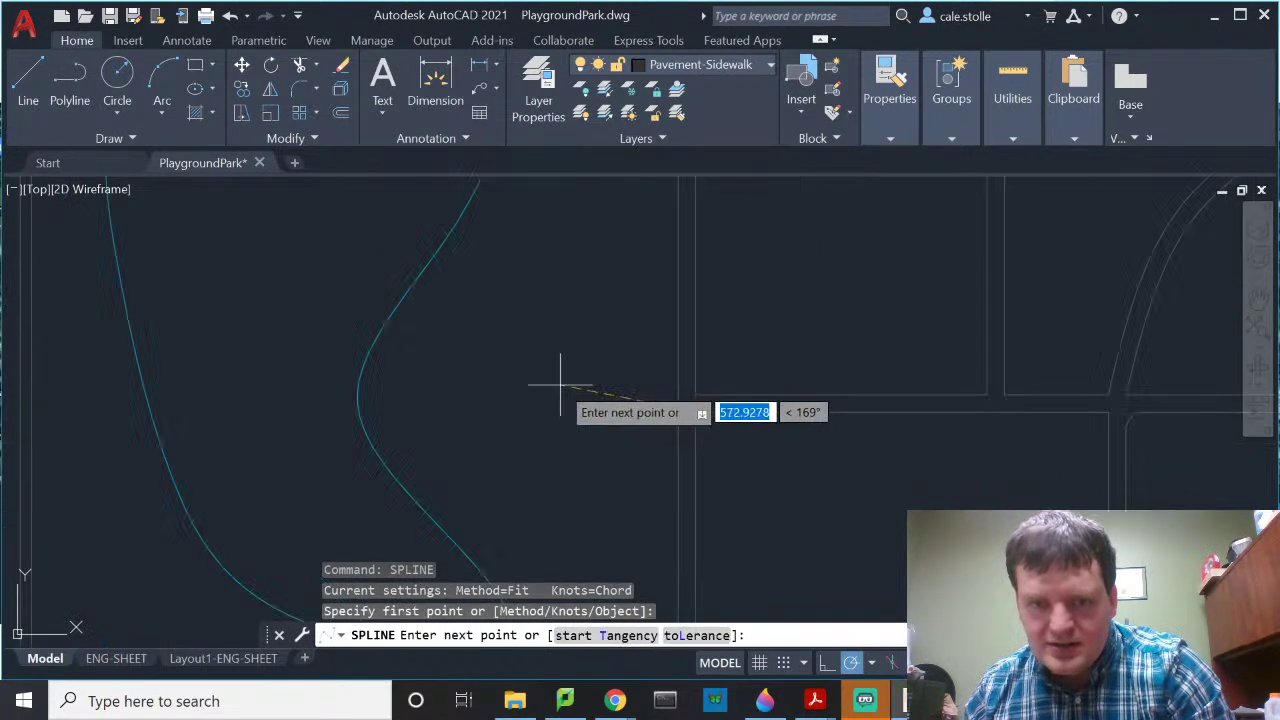
scroll(540, 370, down, 2)
scroll(655, 432, up, 3)
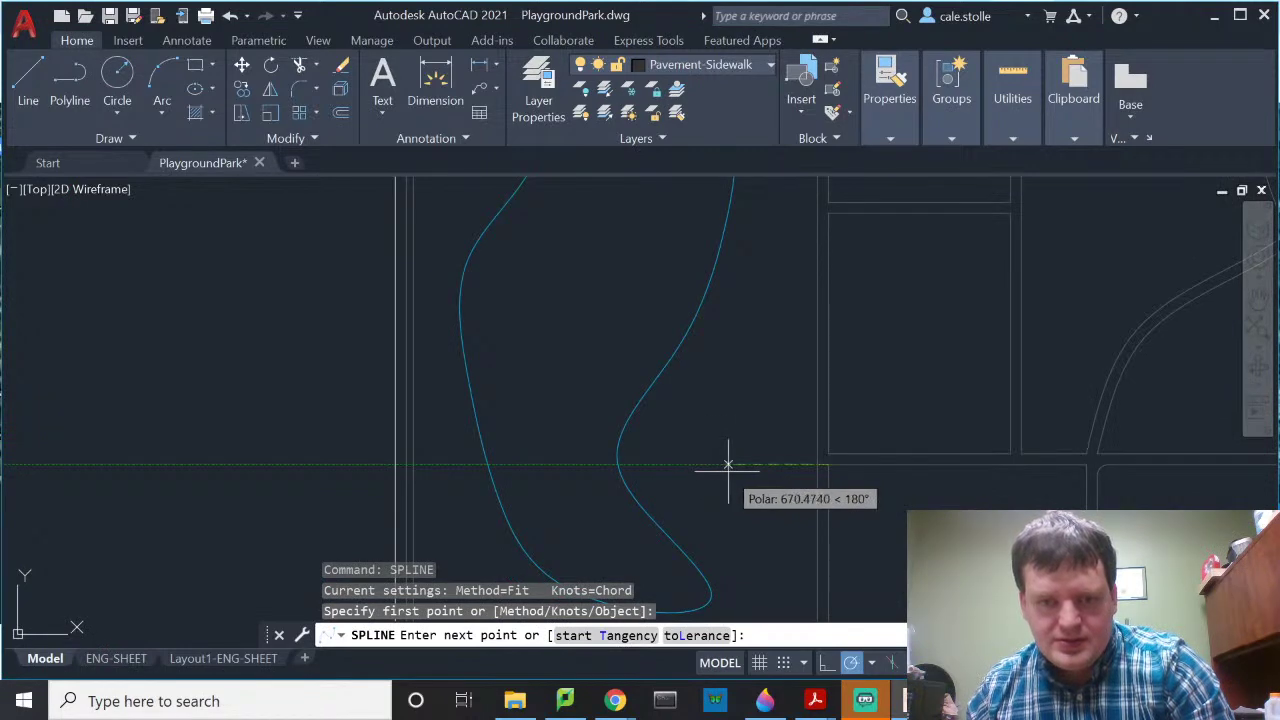
click(728, 464)
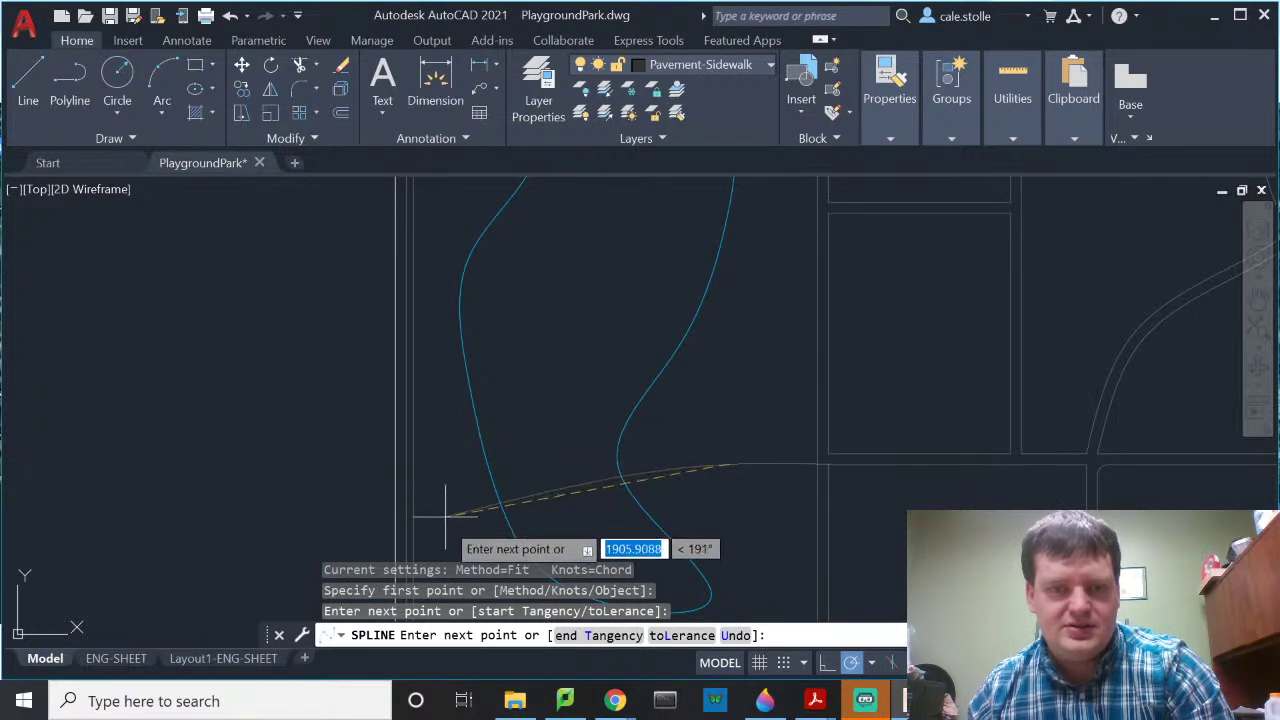
Step: Finish the sidewalk spline with a final point at 720 units, then select it
mouse_move(452, 533)
middle_down()
mouse_move(519, 501)
mouse_move(585, 437)
middle_up()
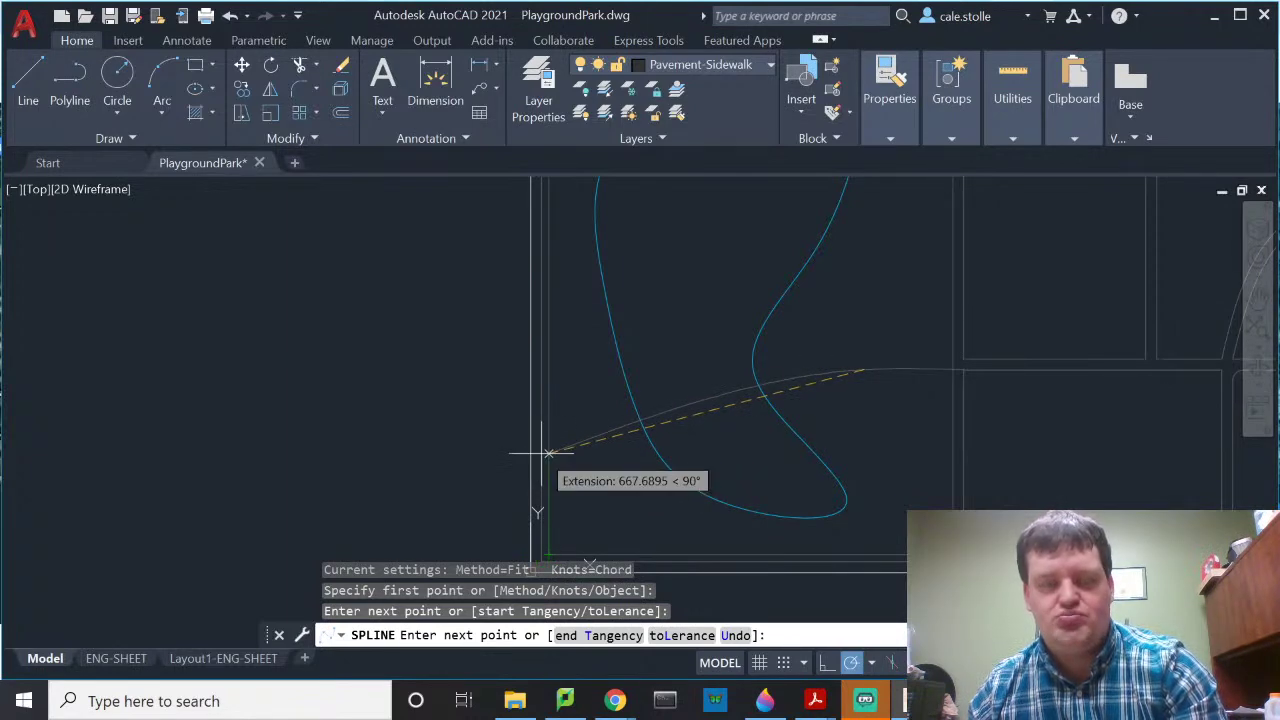
text(7)
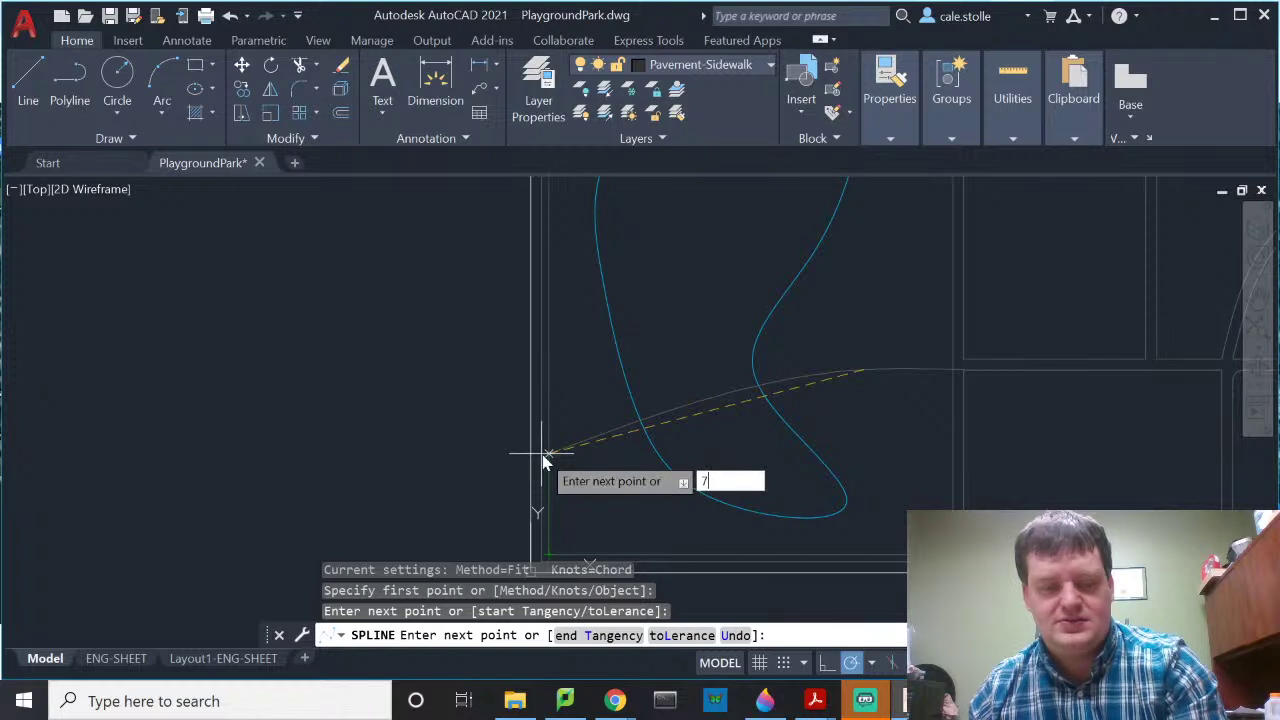
text(20)
key(Return)
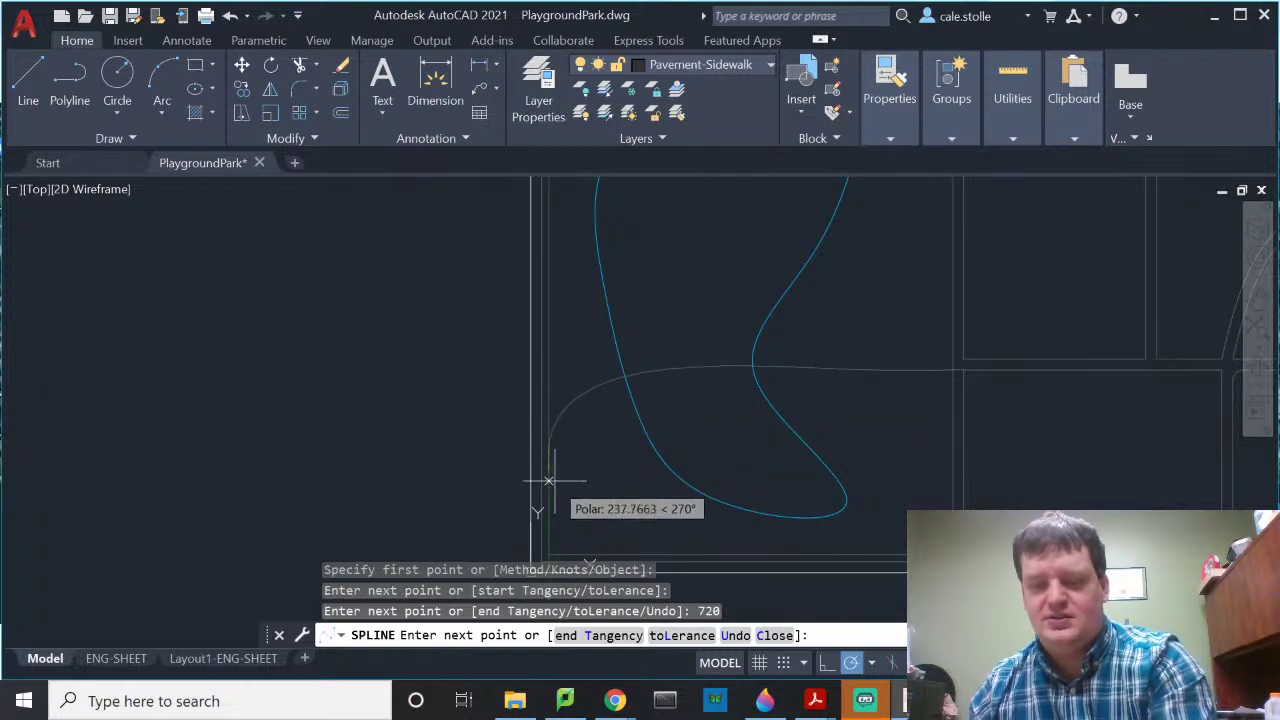
key(Return)
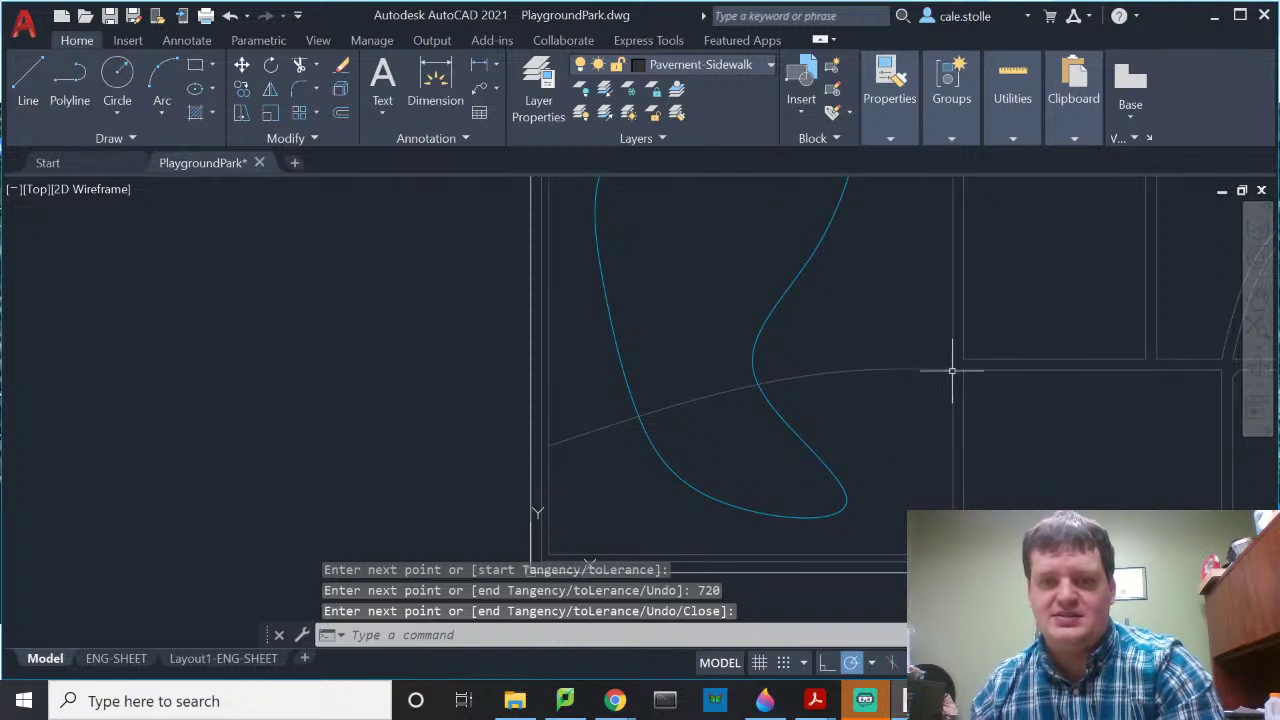
click(863, 370)
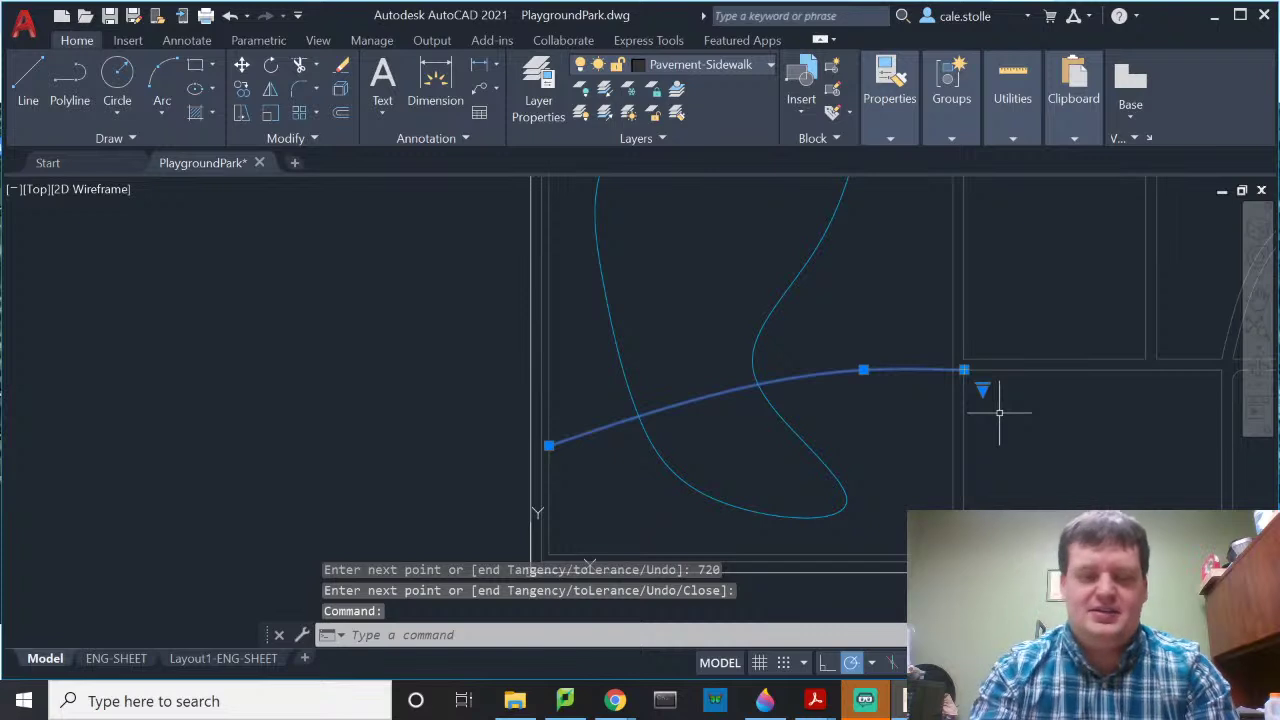
Step: Offset the new sidewalk spline 72 units to its upper side
key(Return)
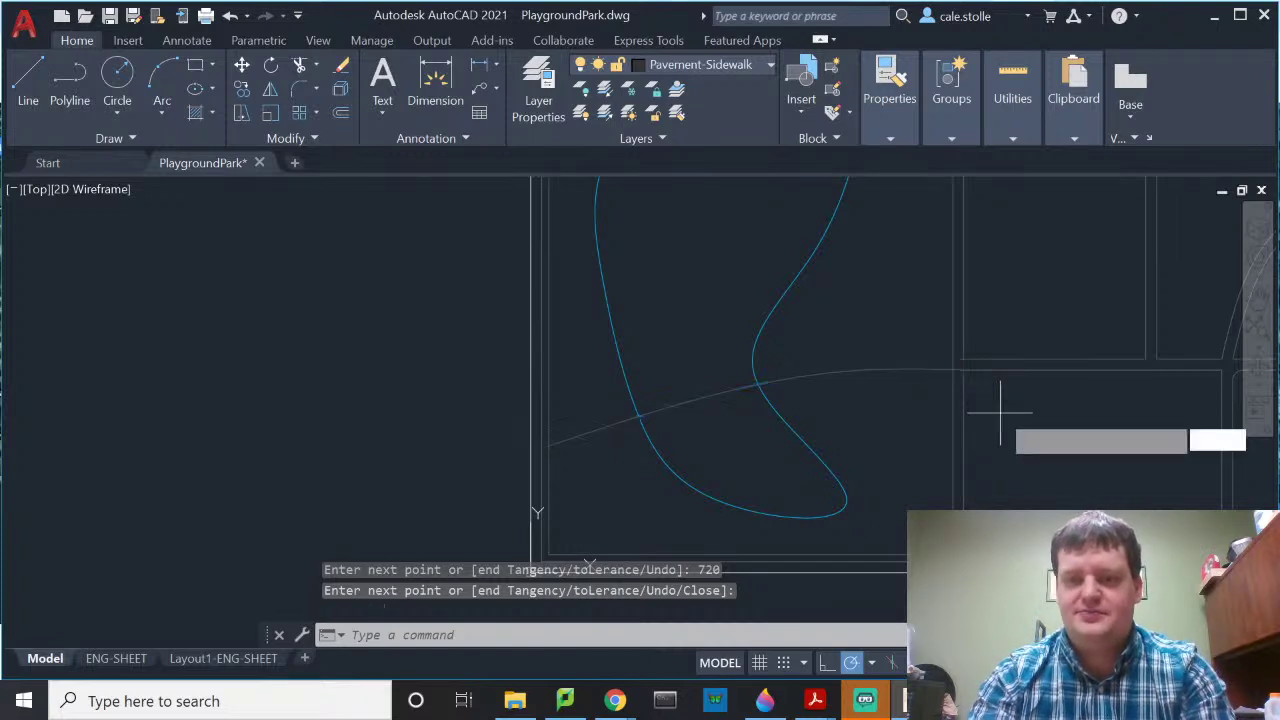
text(7)
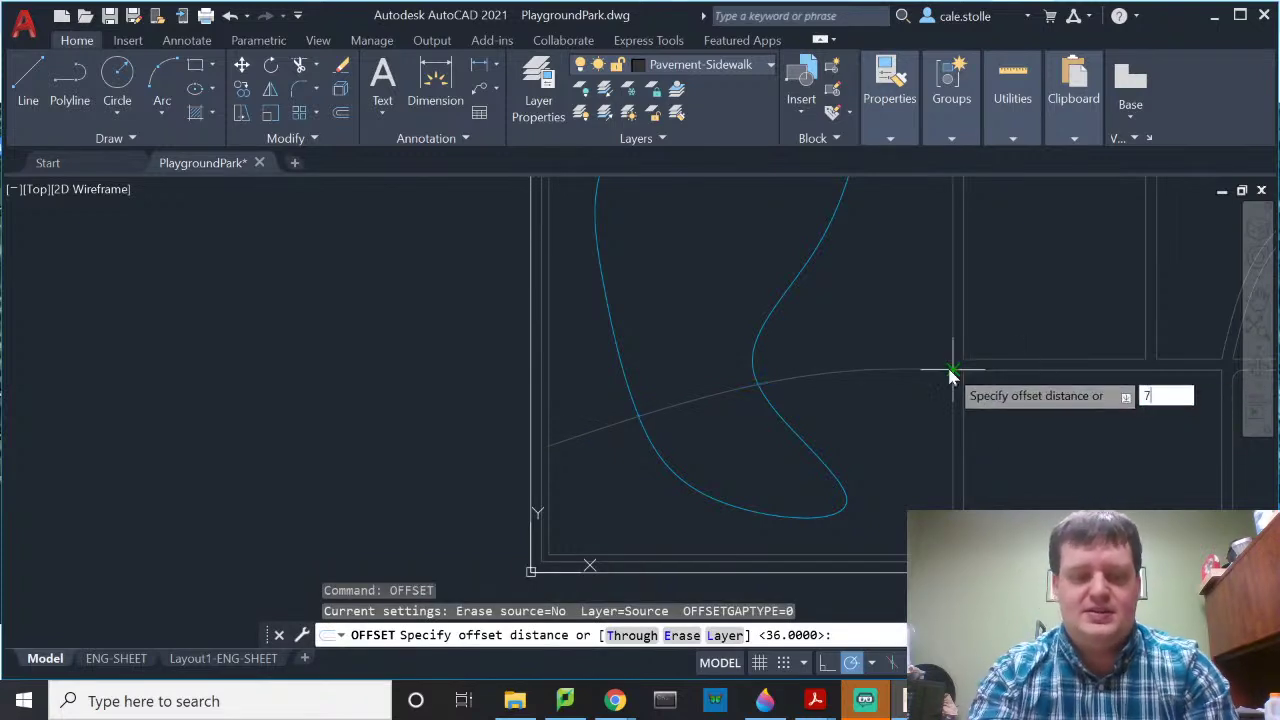
text(2)
key(Return)
click(951, 370)
click(882, 316)
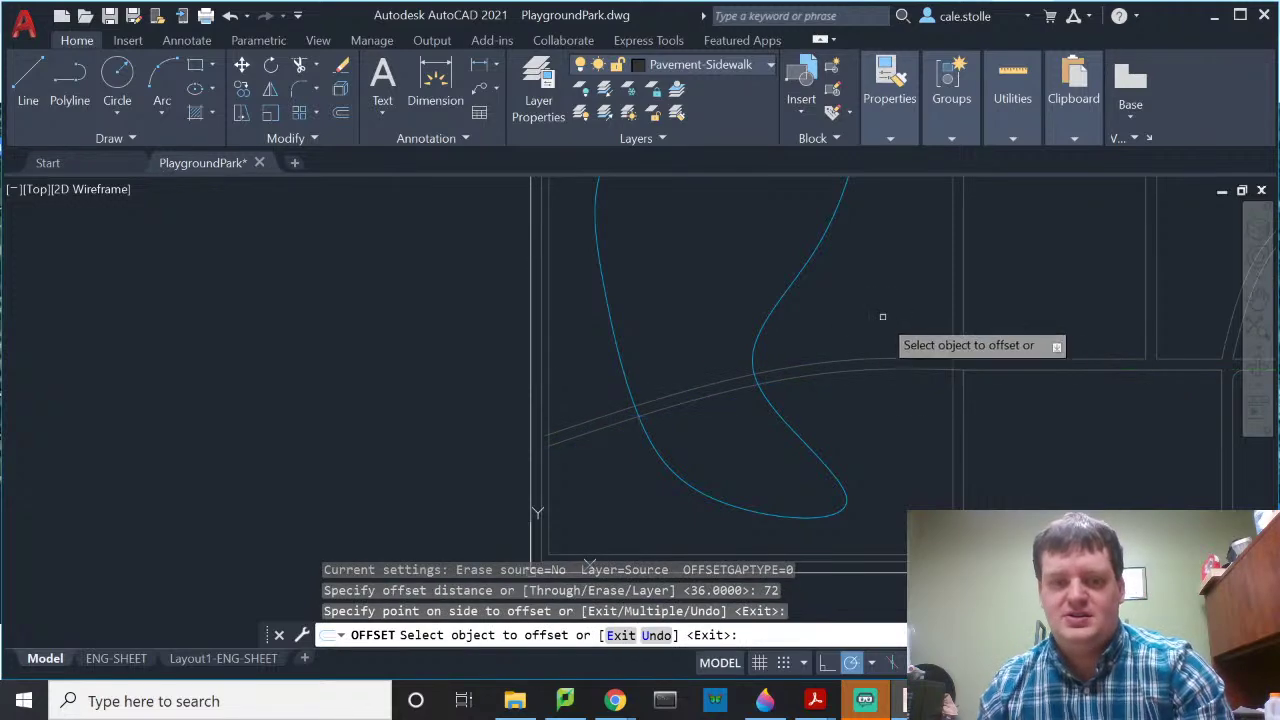
key(Return)
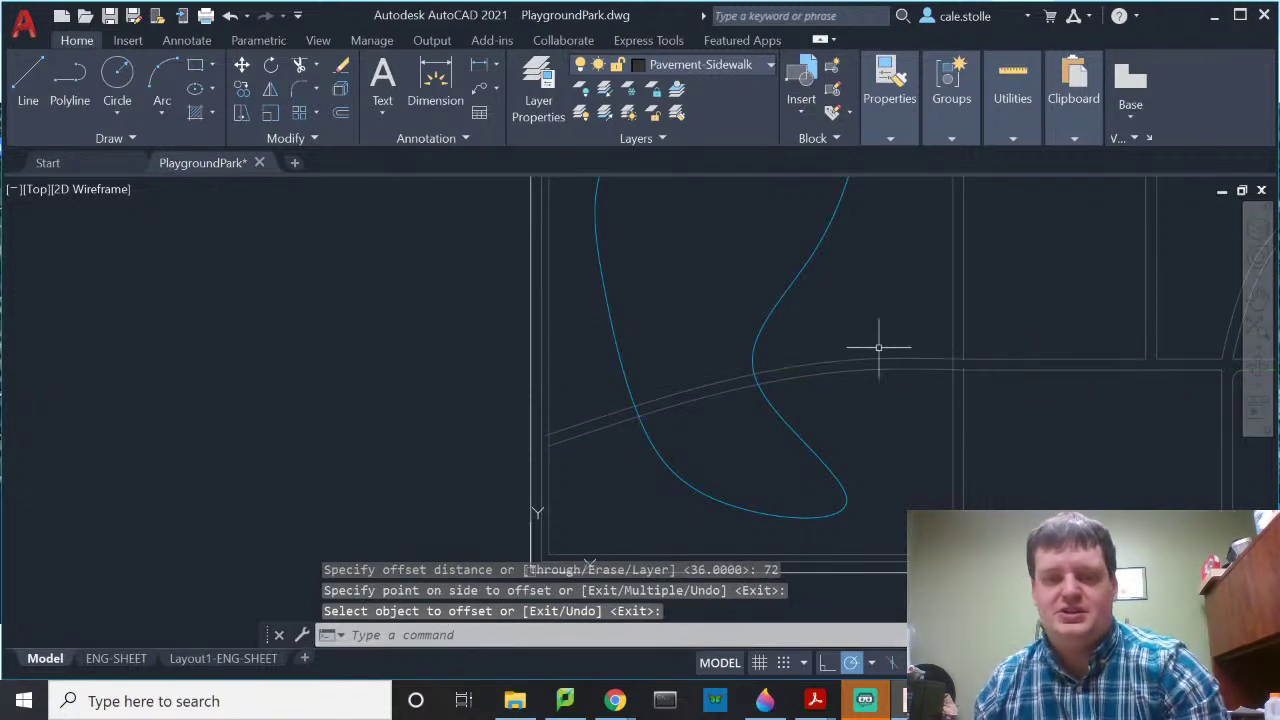
Step: Pan around the lake outline to check the new sidewalk edges
mouse_move(878, 347)
middle_down()
mouse_move(823, 443)
mouse_move(828, 458)
middle_up()
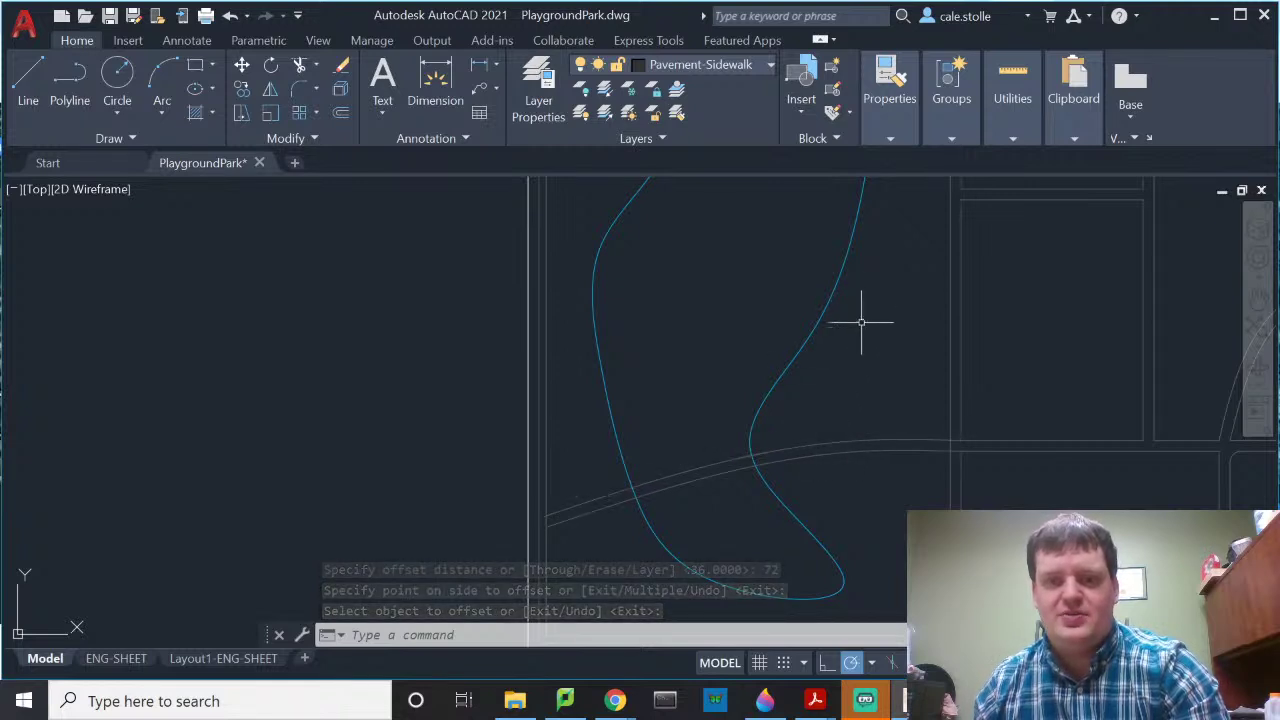
middle_drag(861, 322, 863, 471)
middle_drag(897, 279, 896, 312)
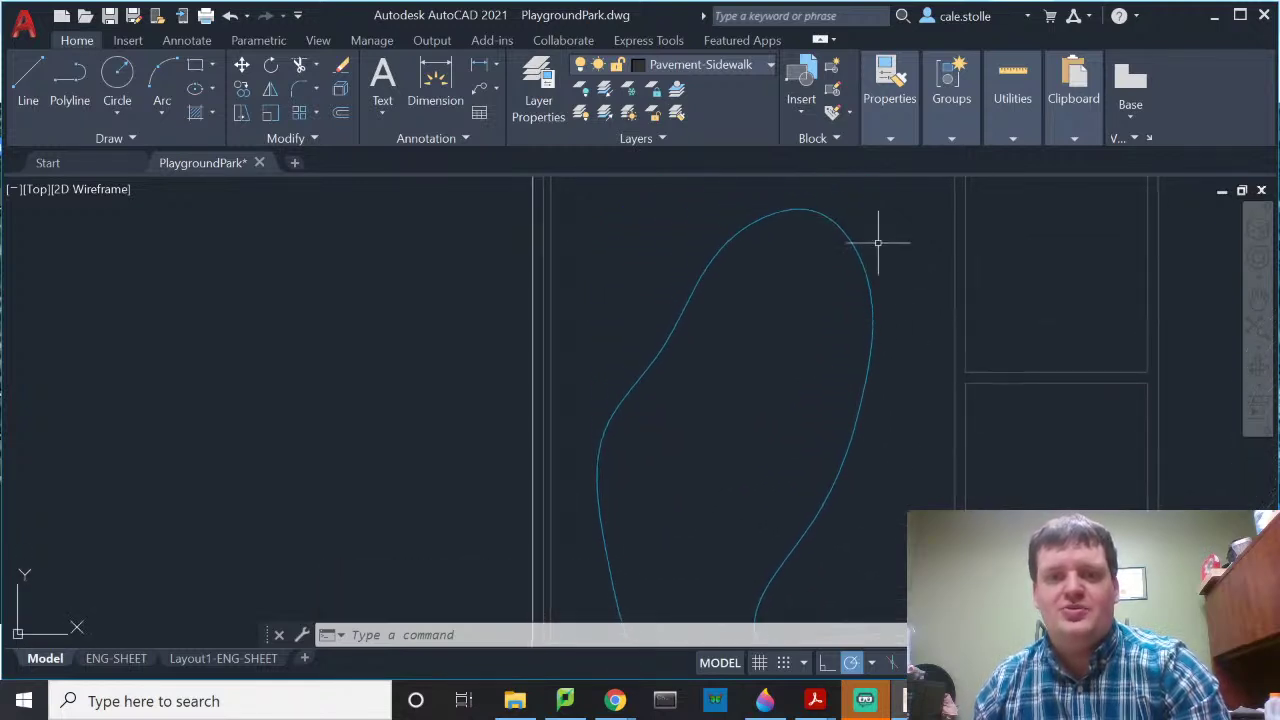
middle_drag(730, 201, 731, 283)
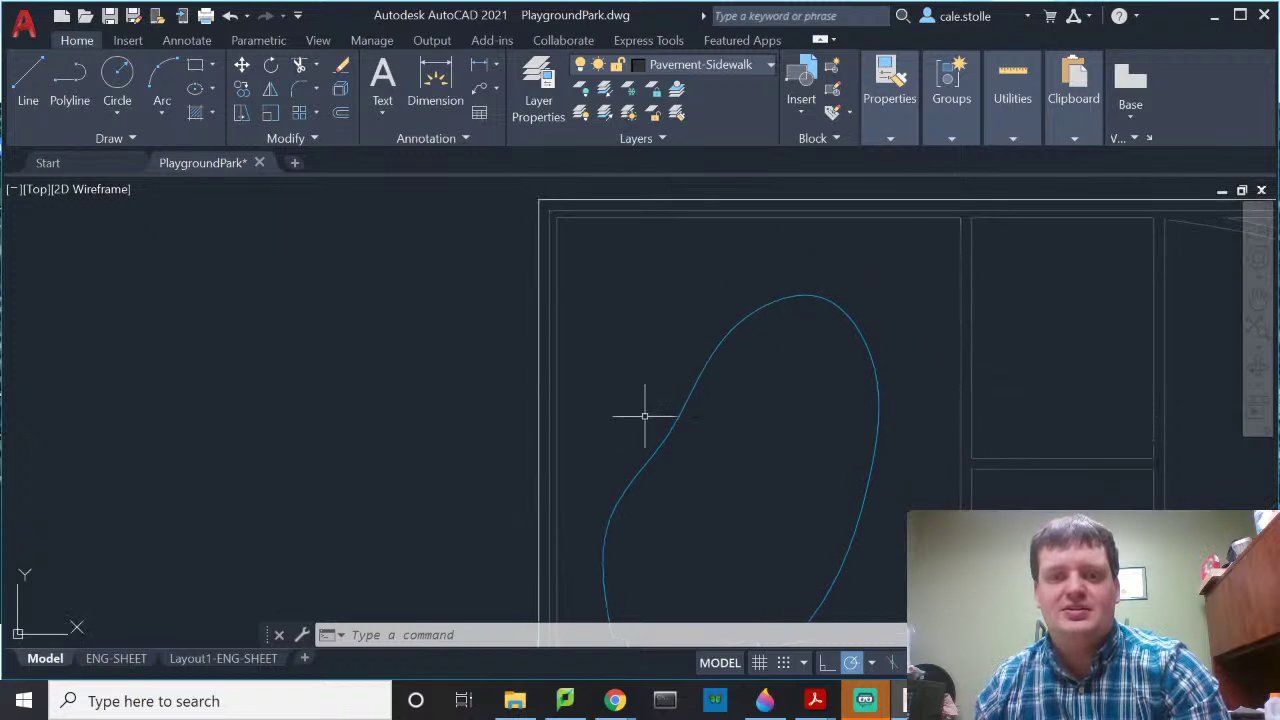
mouse_move(598, 515)
middle_down()
mouse_move(686, 317)
mouse_move(692, 250)
middle_up()
mouse_move(703, 489)
middle_down()
mouse_move(723, 517)
mouse_move(686, 390)
middle_up()
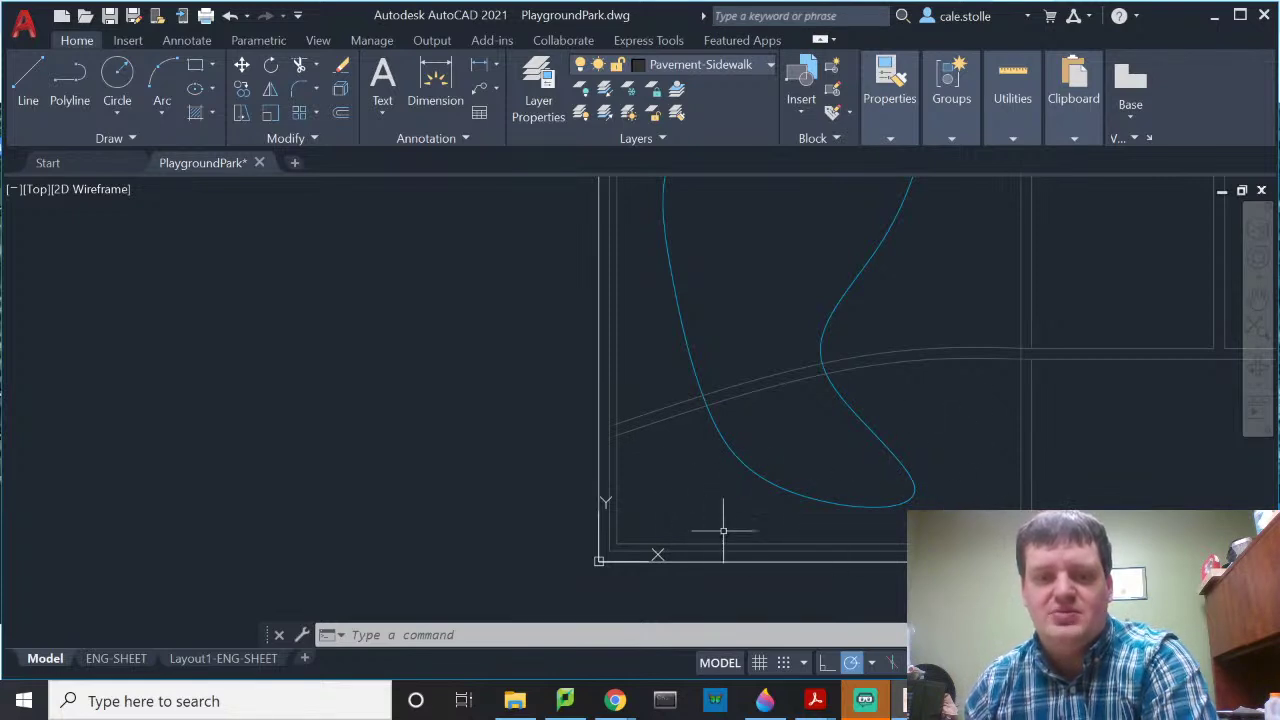
mouse_move(907, 428)
middle_down()
mouse_move(937, 478)
mouse_move(915, 548)
middle_up()
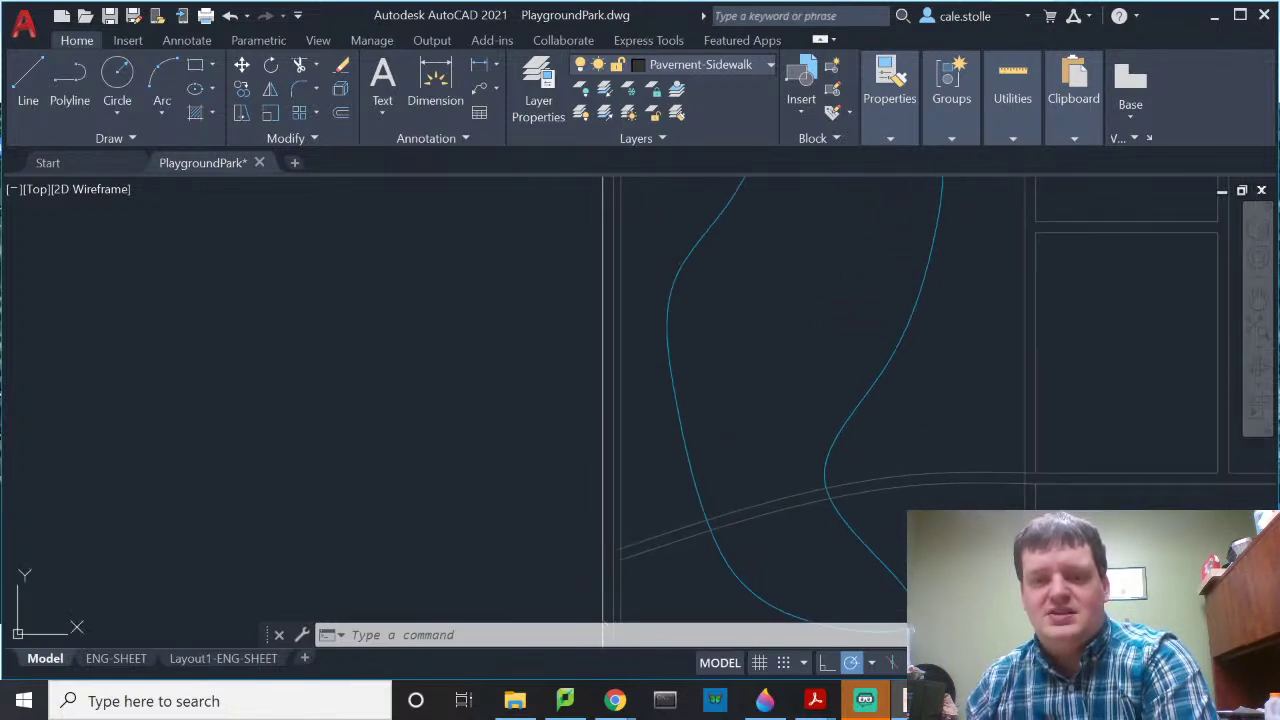
Step: Start and cancel a spline twice, then bring up the Home tab layer list
middle_drag(883, 494, 828, 510)
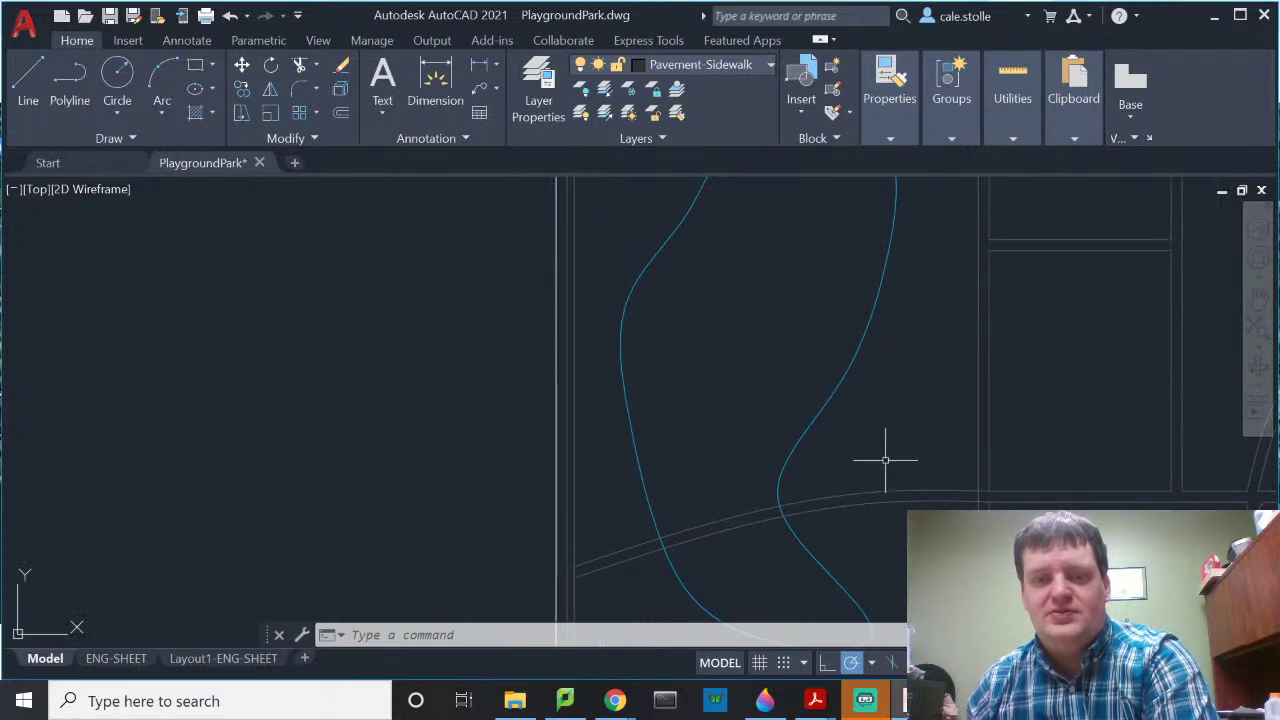
scroll(885, 460, up, 2)
scroll(886, 443, down, 4)
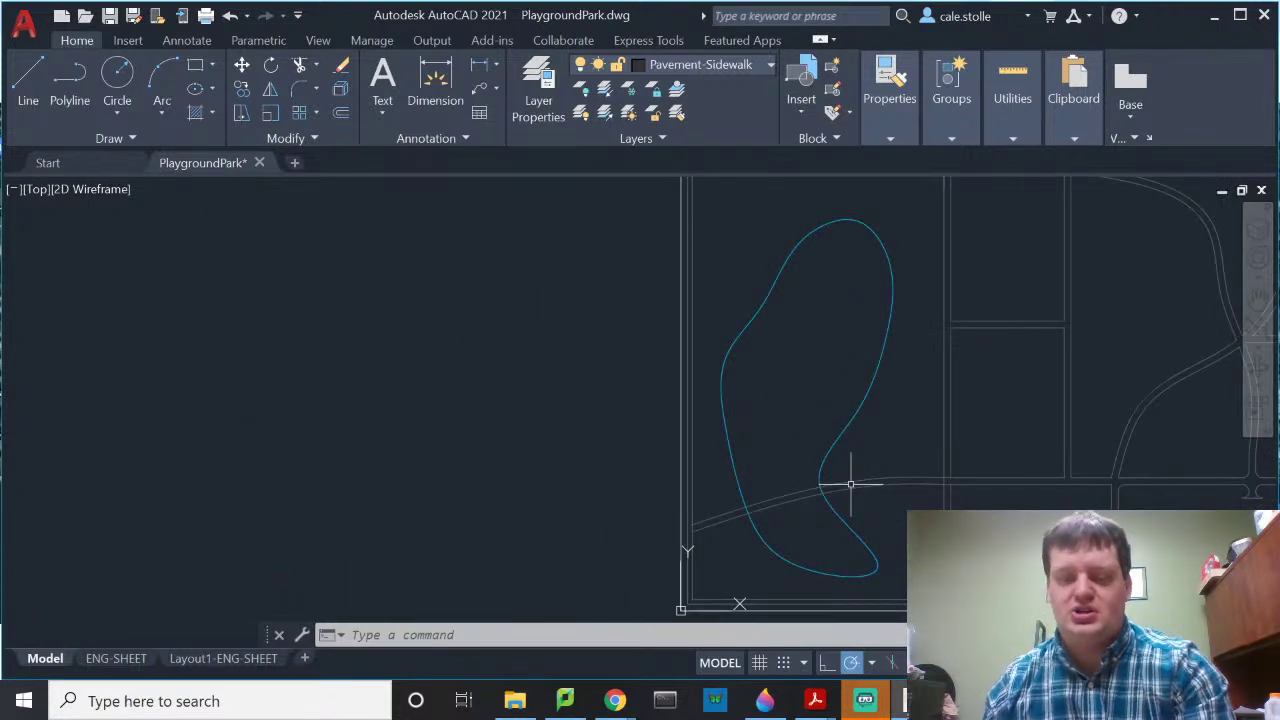
text(e)
key(Return)
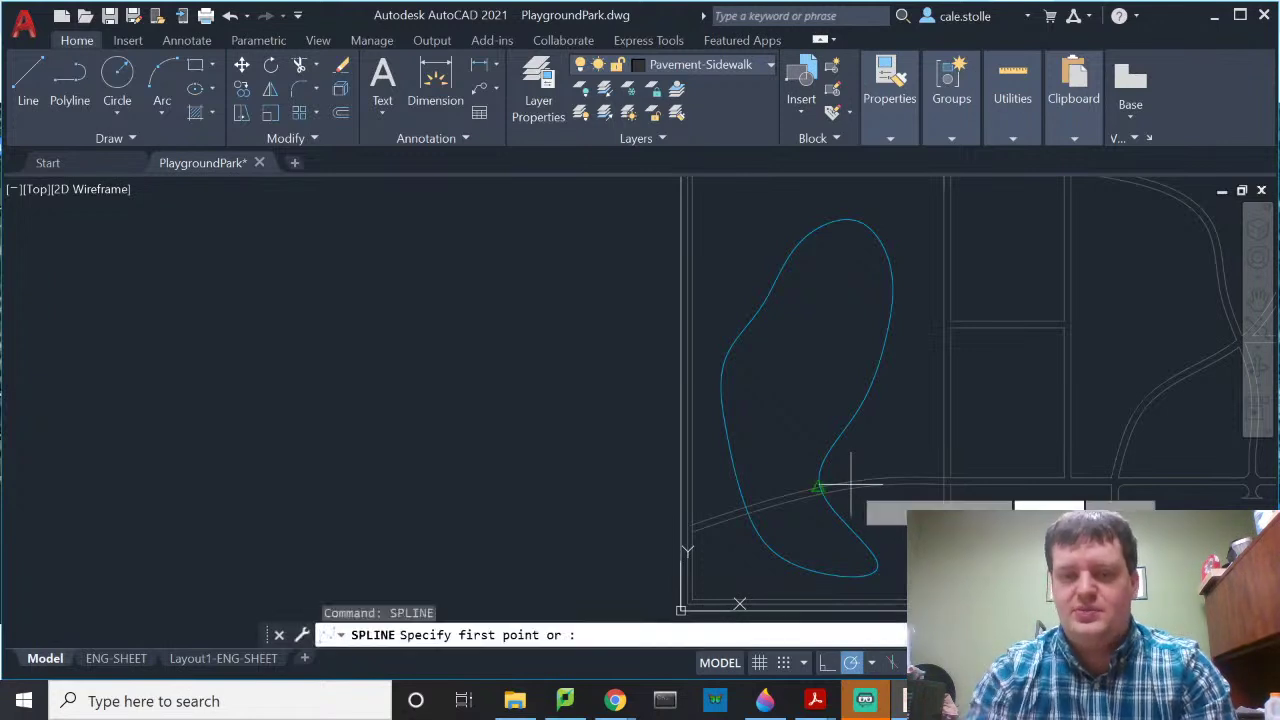
scroll(886, 540, up, 3)
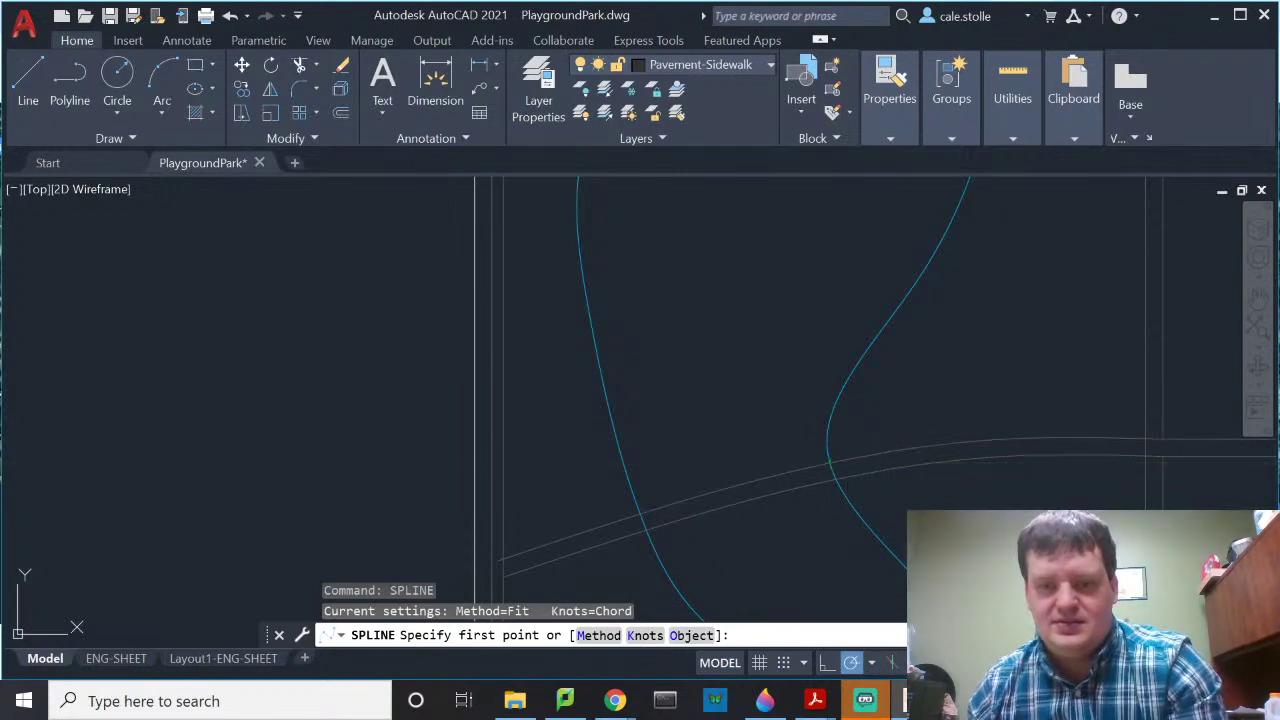
key(Escape)
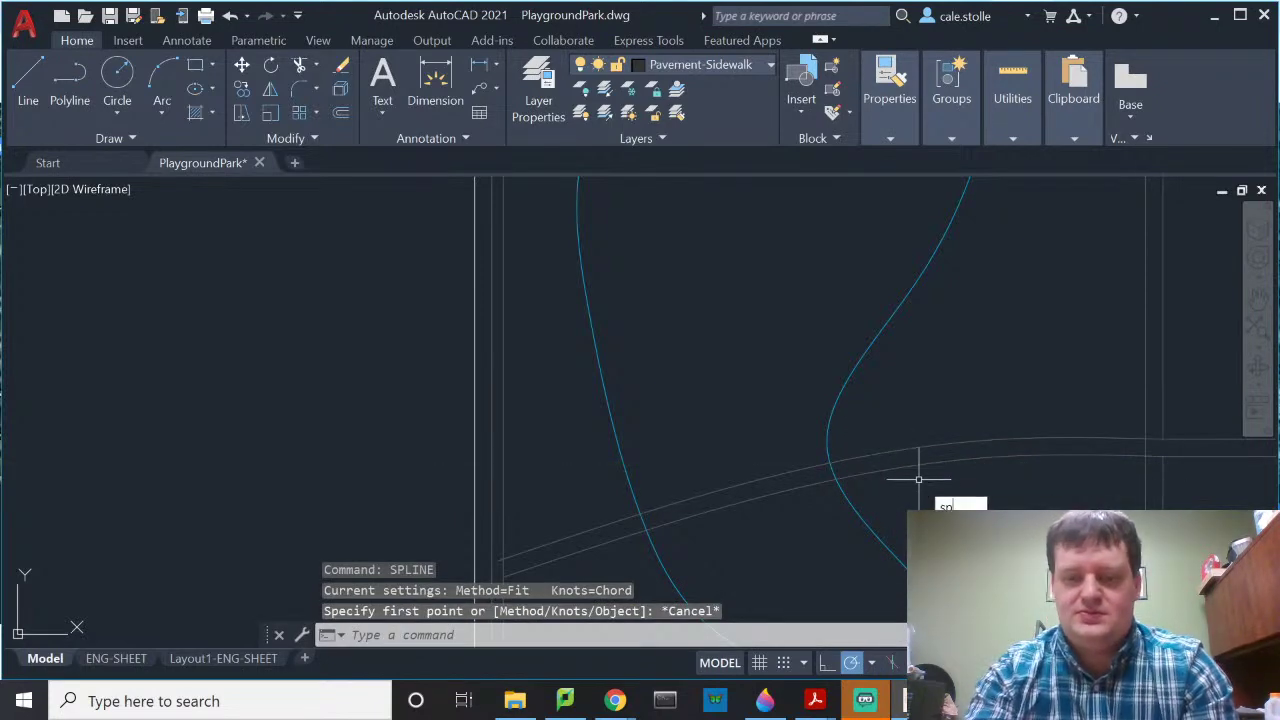
text(spline)
key(Return)
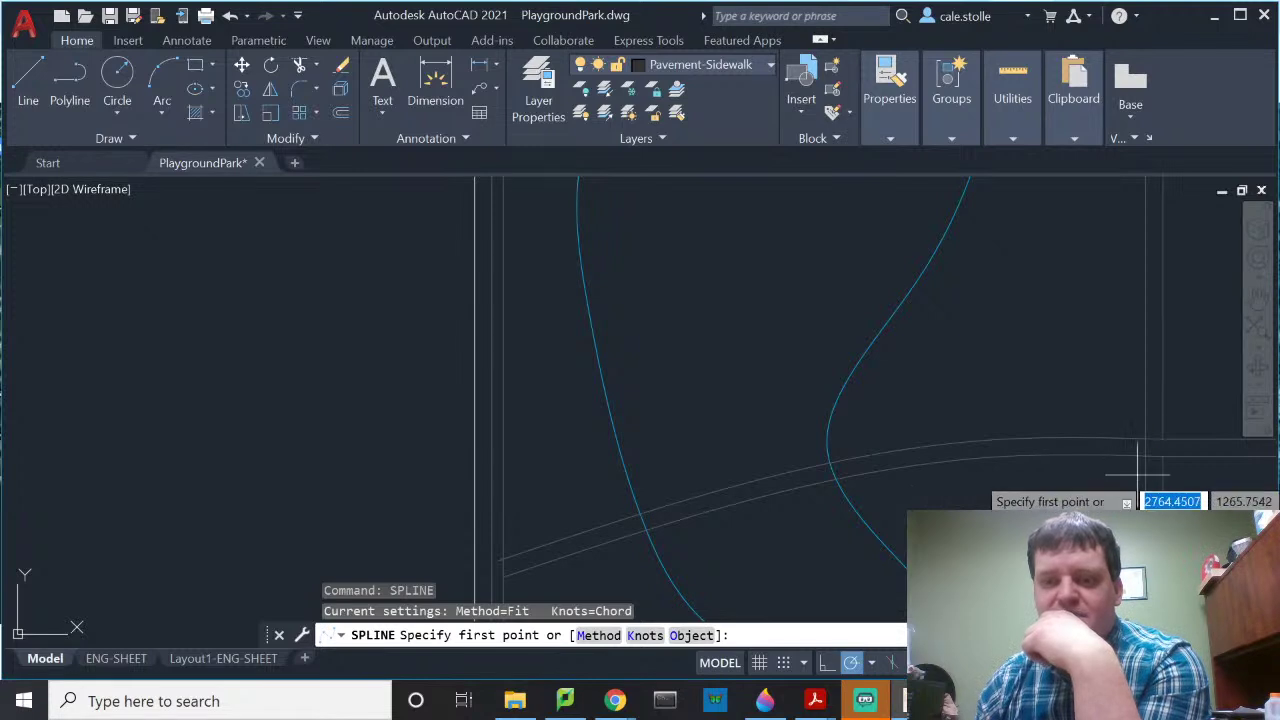
key(Escape)
key(Escape)
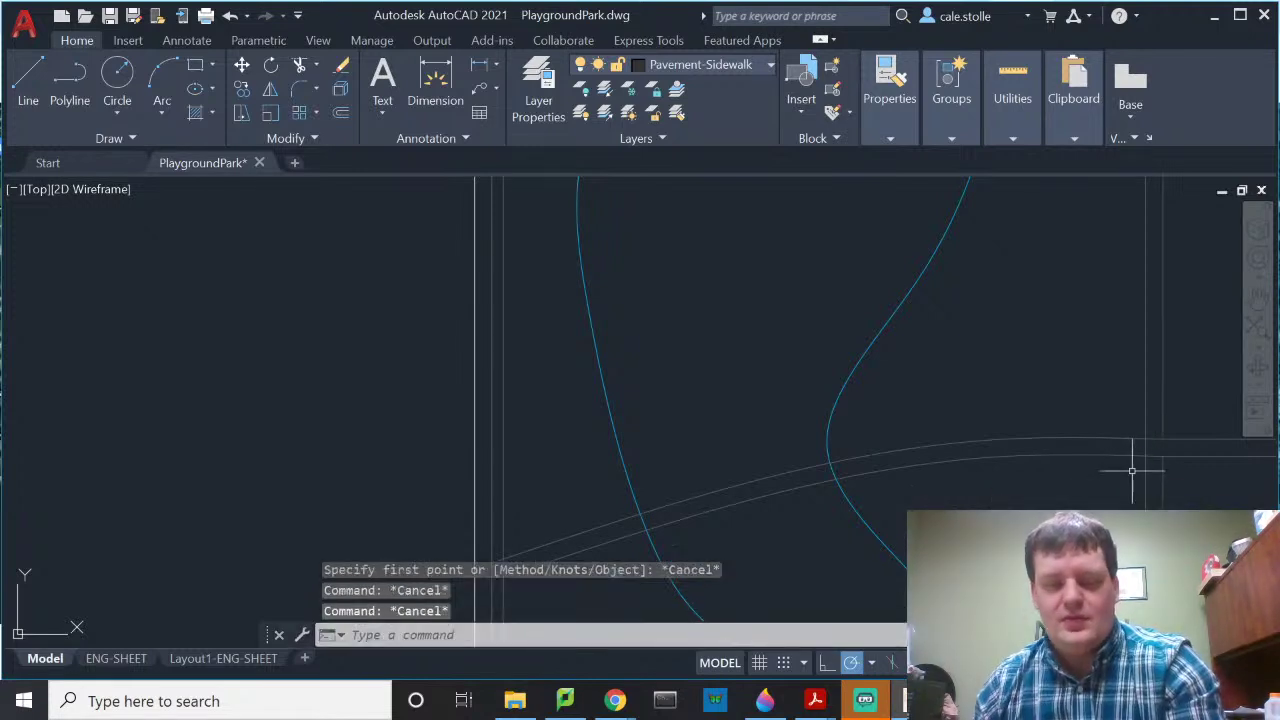
click(728, 64)
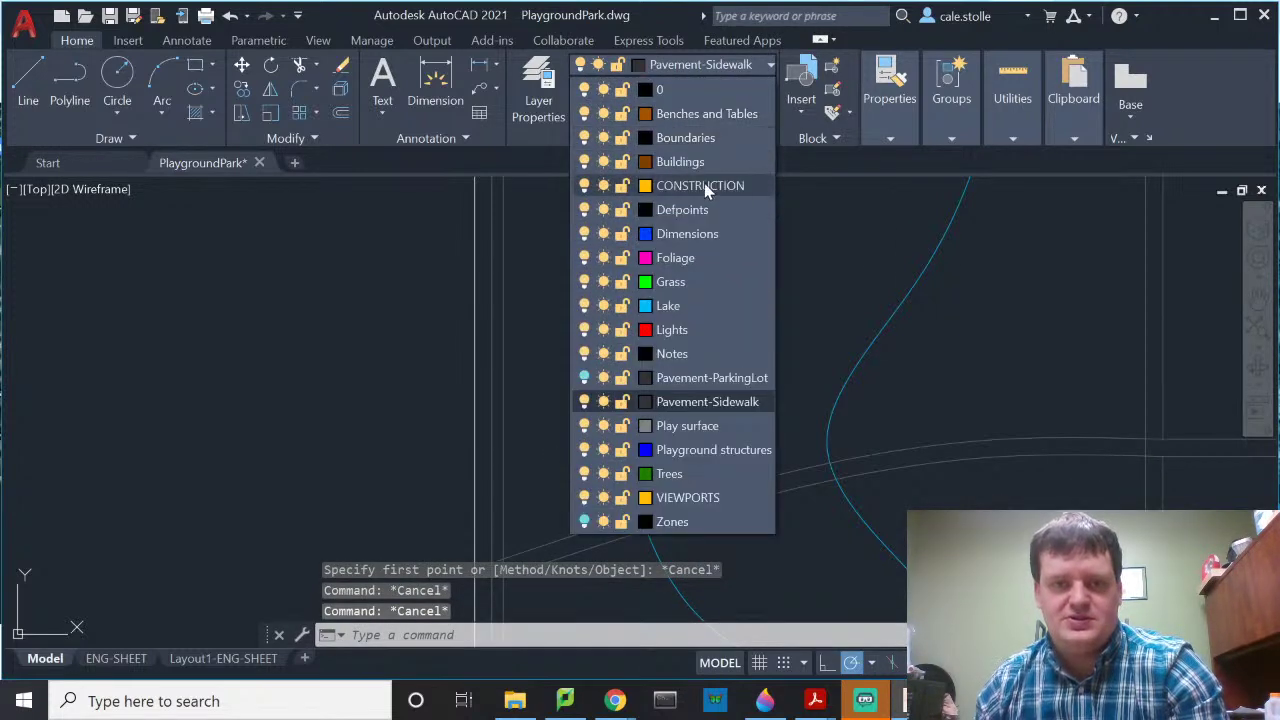
Step: On the CONSTRUCTION layer, draw a 960-unit line left and a 240-unit line down from the sidewalk intersection
click(700, 187)
text(l)
key(Return)
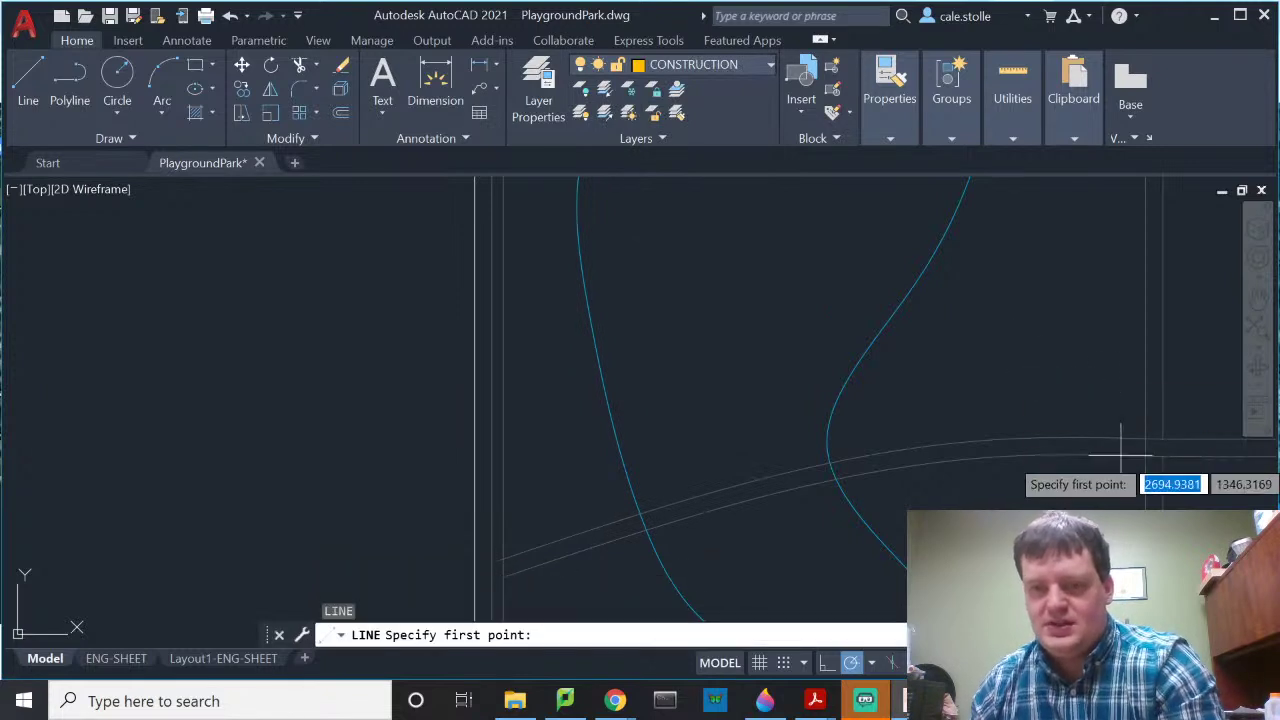
click(1145, 437)
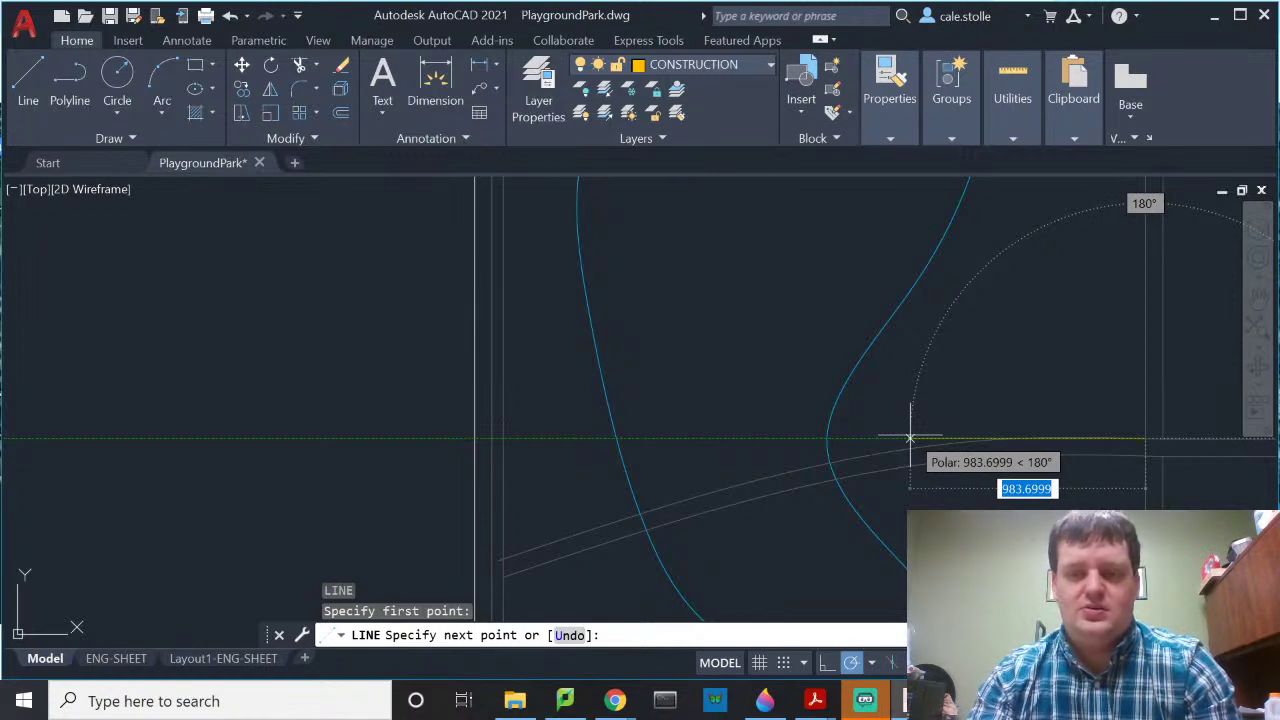
text(9)
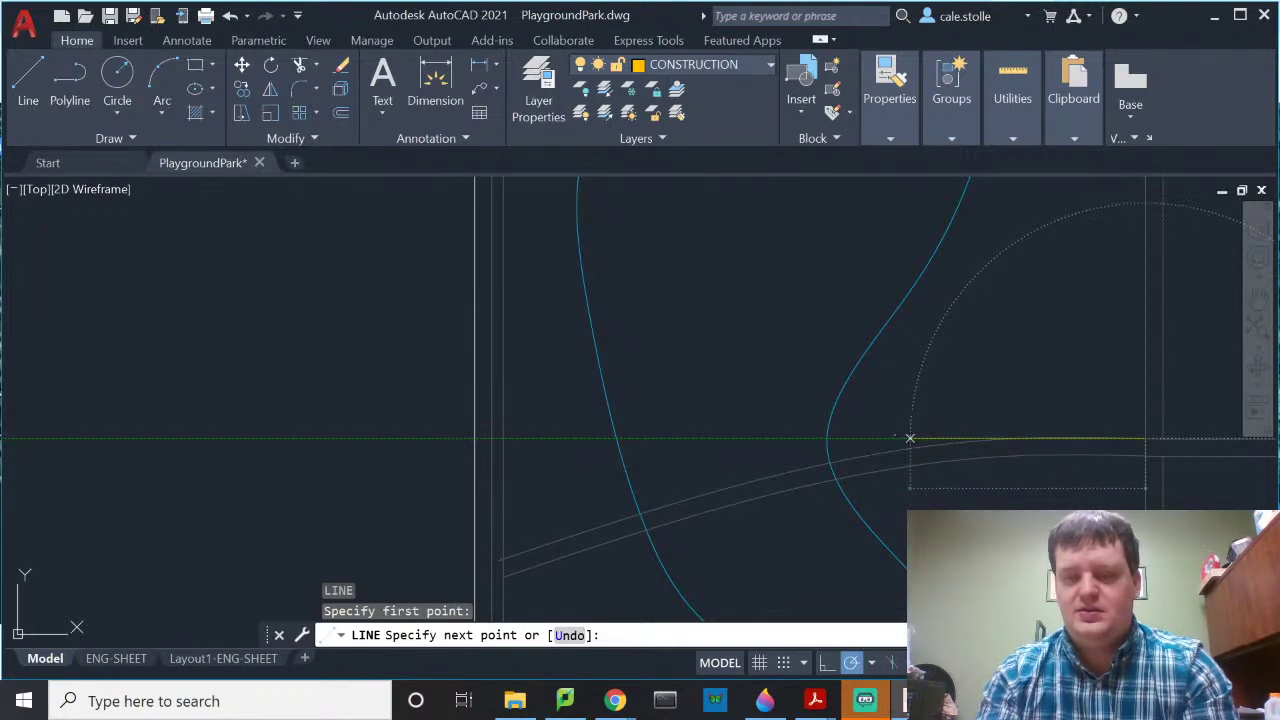
text(60)
key(Return)
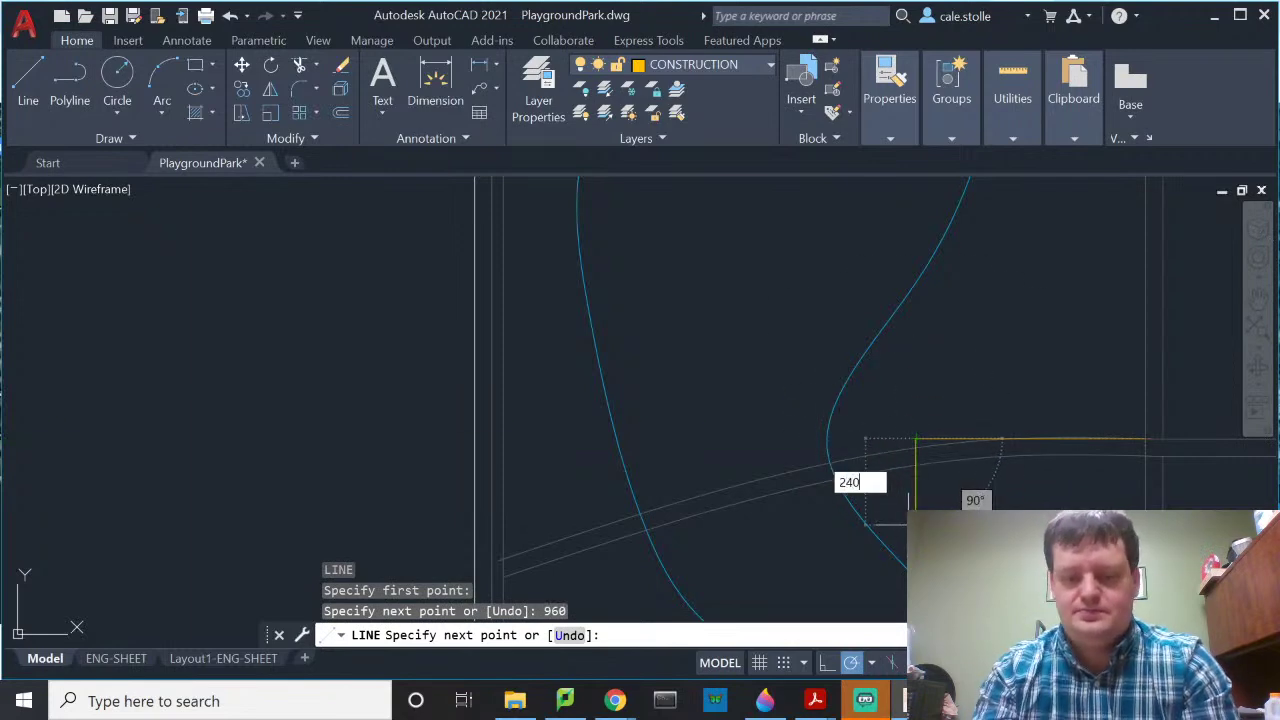
key(Return)
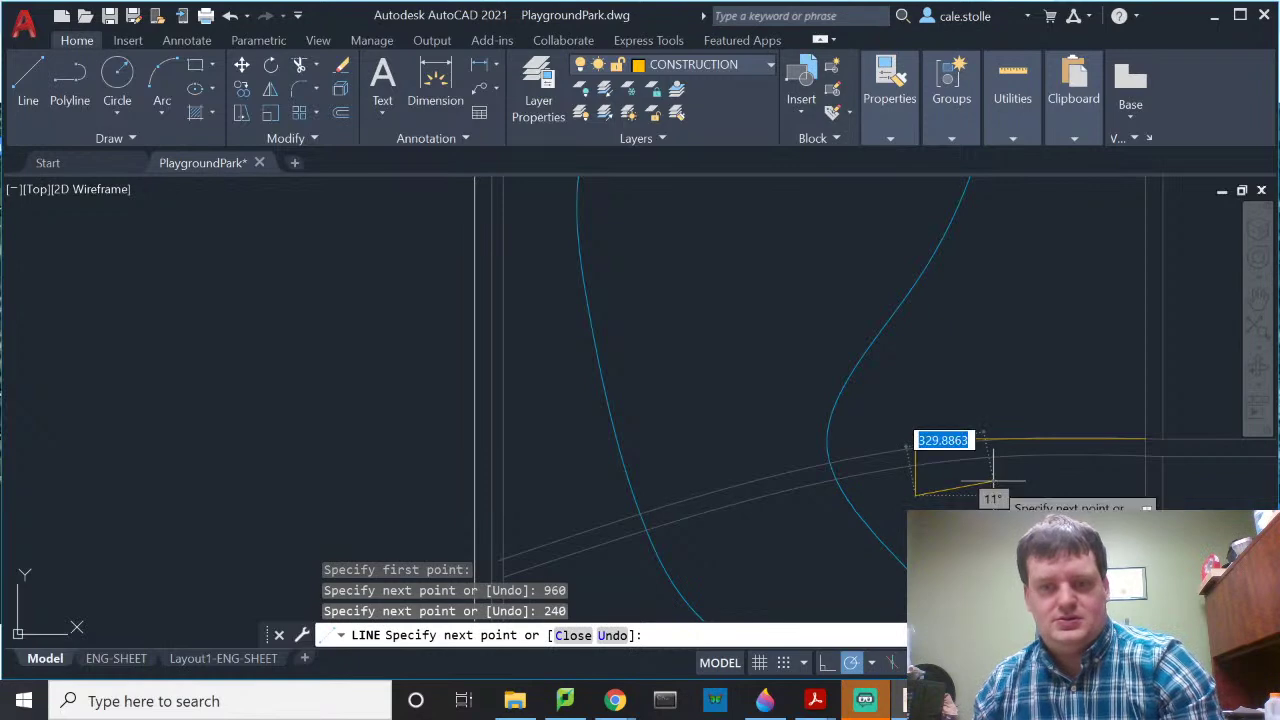
key(Escape)
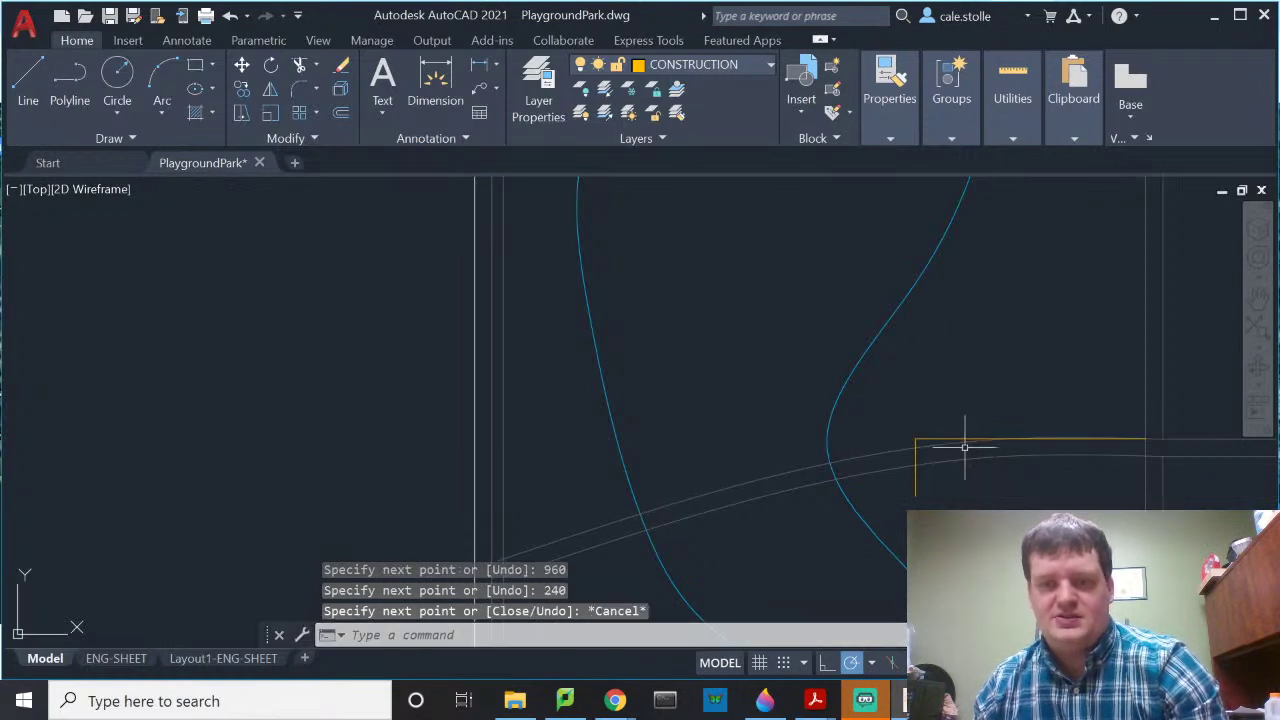
click(719, 66)
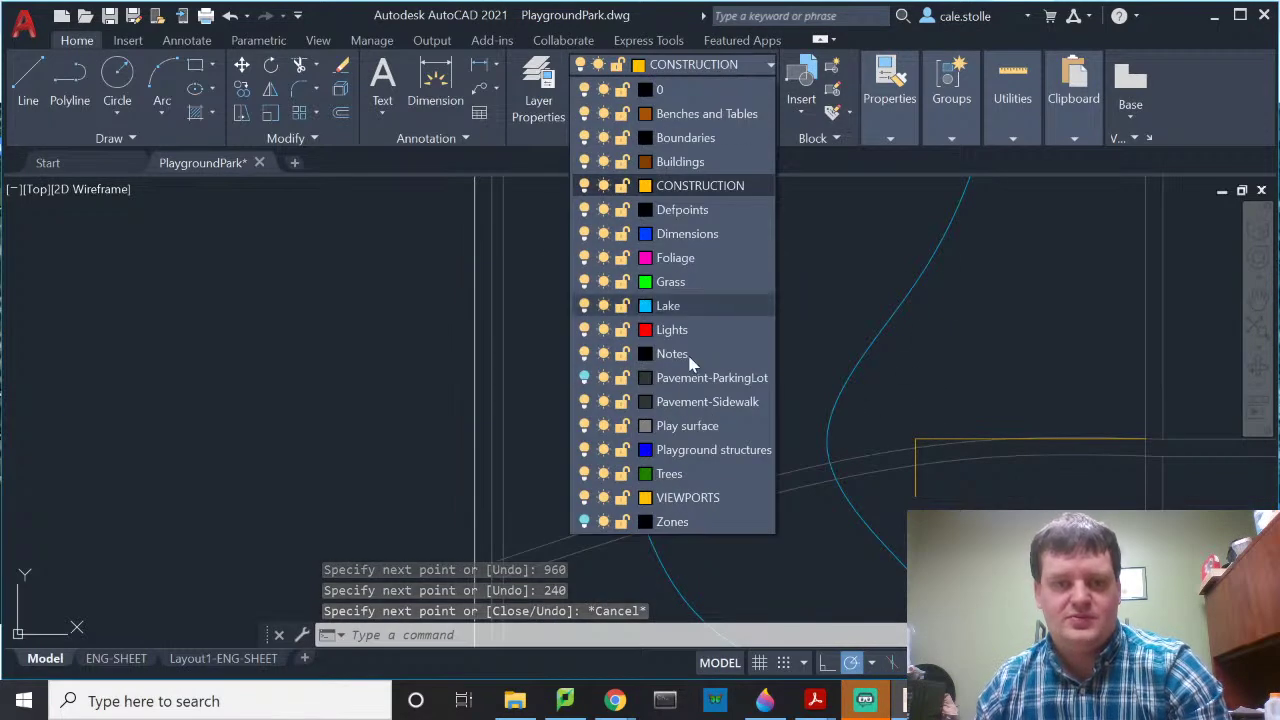
Step: Make Pavement-Sidewalk current and start a spline from the yellow corner up the lake's east side
click(713, 402)
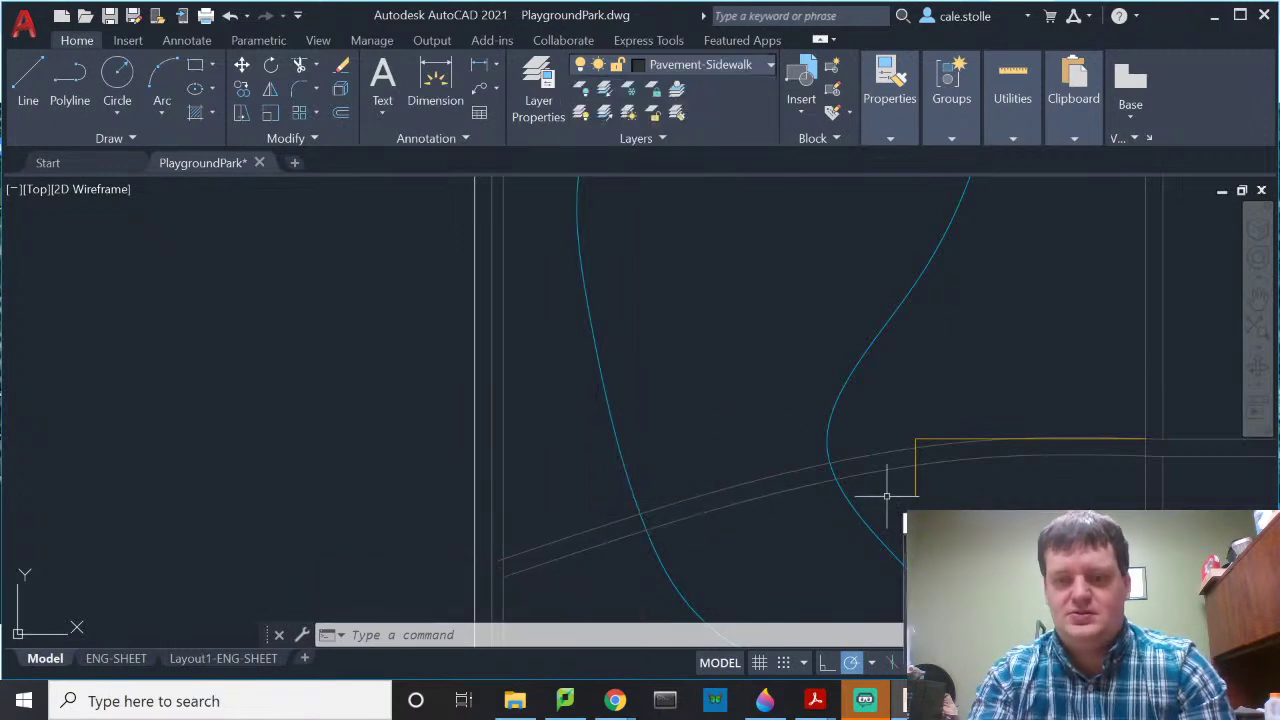
text(spl)
key(Return)
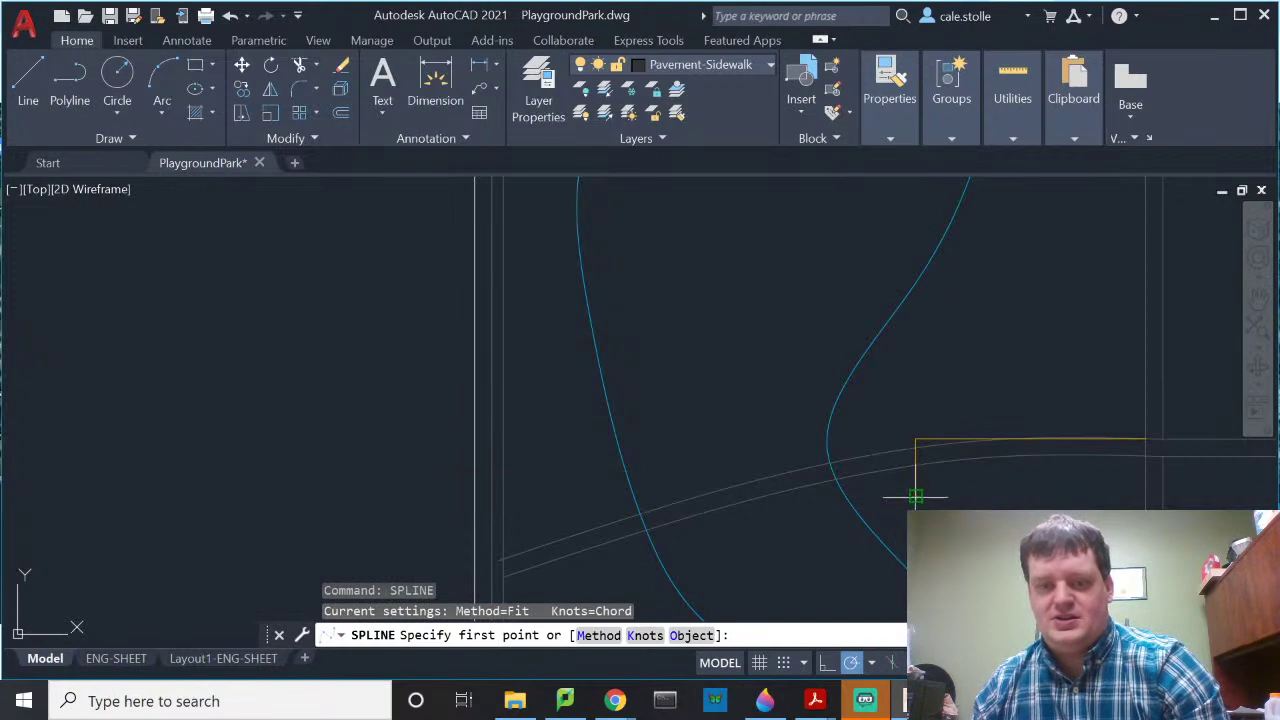
click(916, 496)
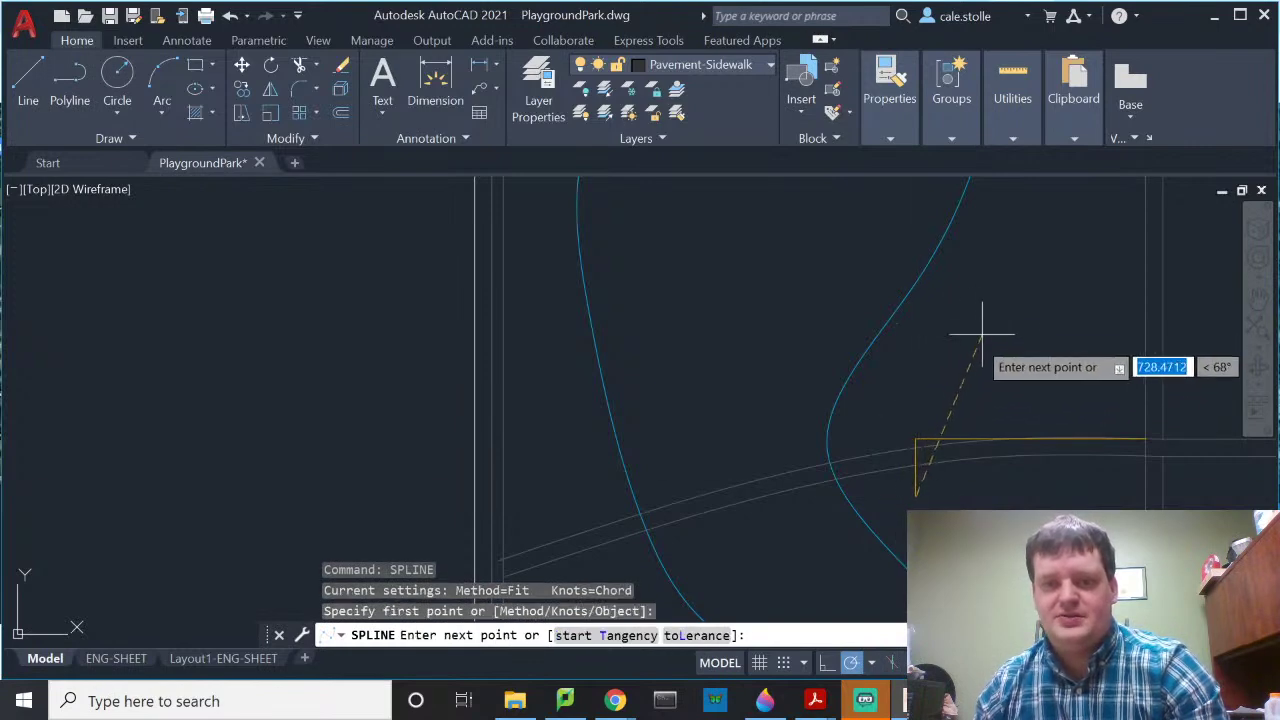
click(895, 411)
scroll(951, 309, down, 3)
middle_drag(997, 303, 885, 419)
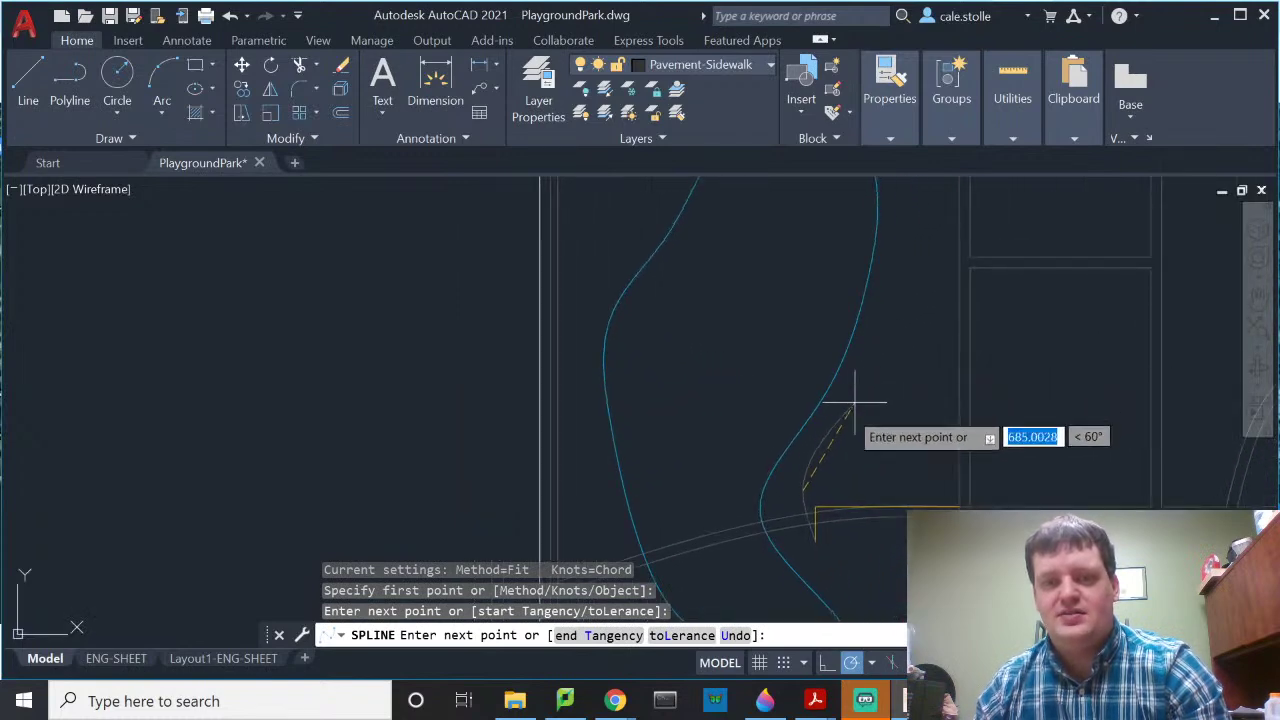
click(891, 305)
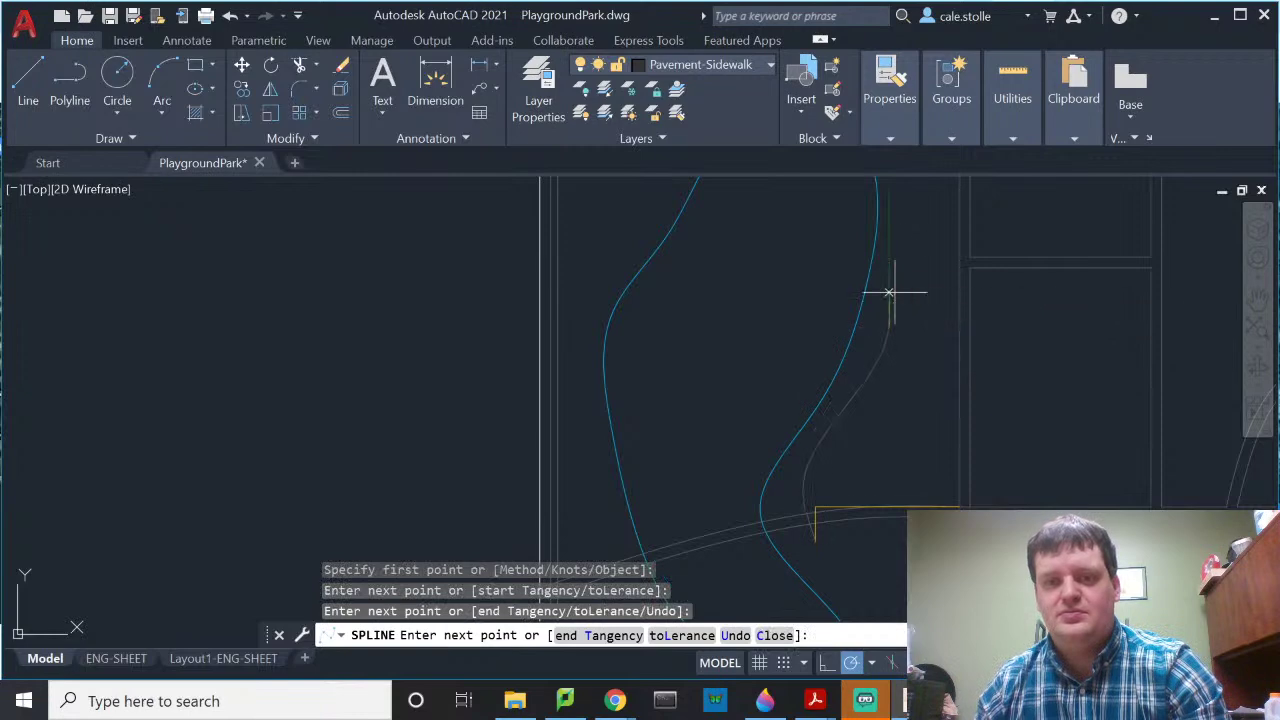
middle_drag(894, 240, 869, 330)
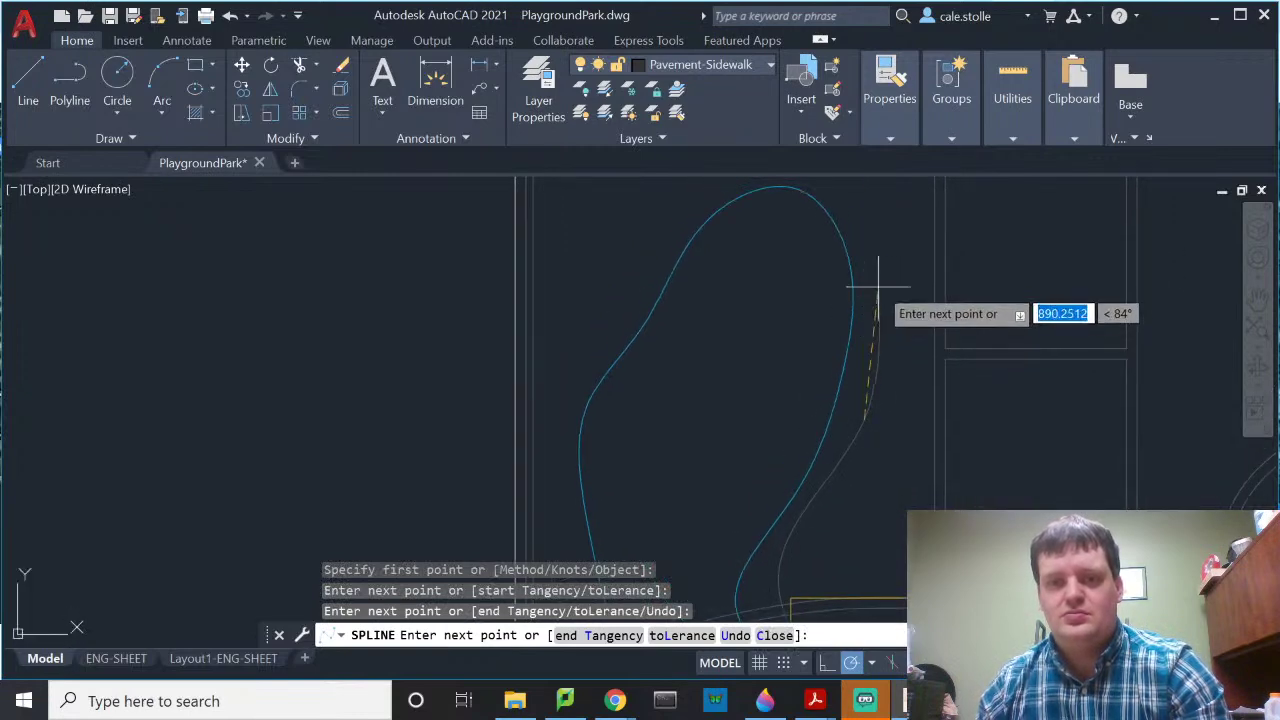
click(890, 278)
Step: Carry the spline around the lake's top and down its west side to the existing sidewalk
middle_drag(871, 234, 858, 358)
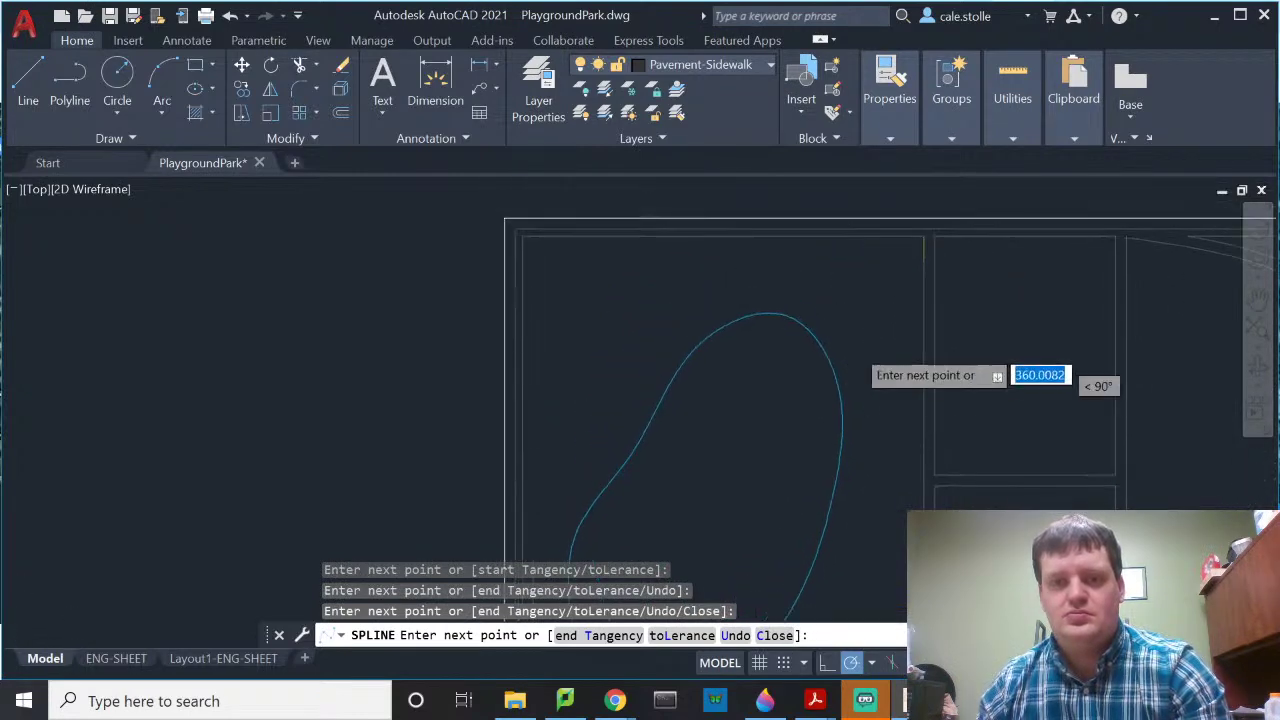
click(810, 289)
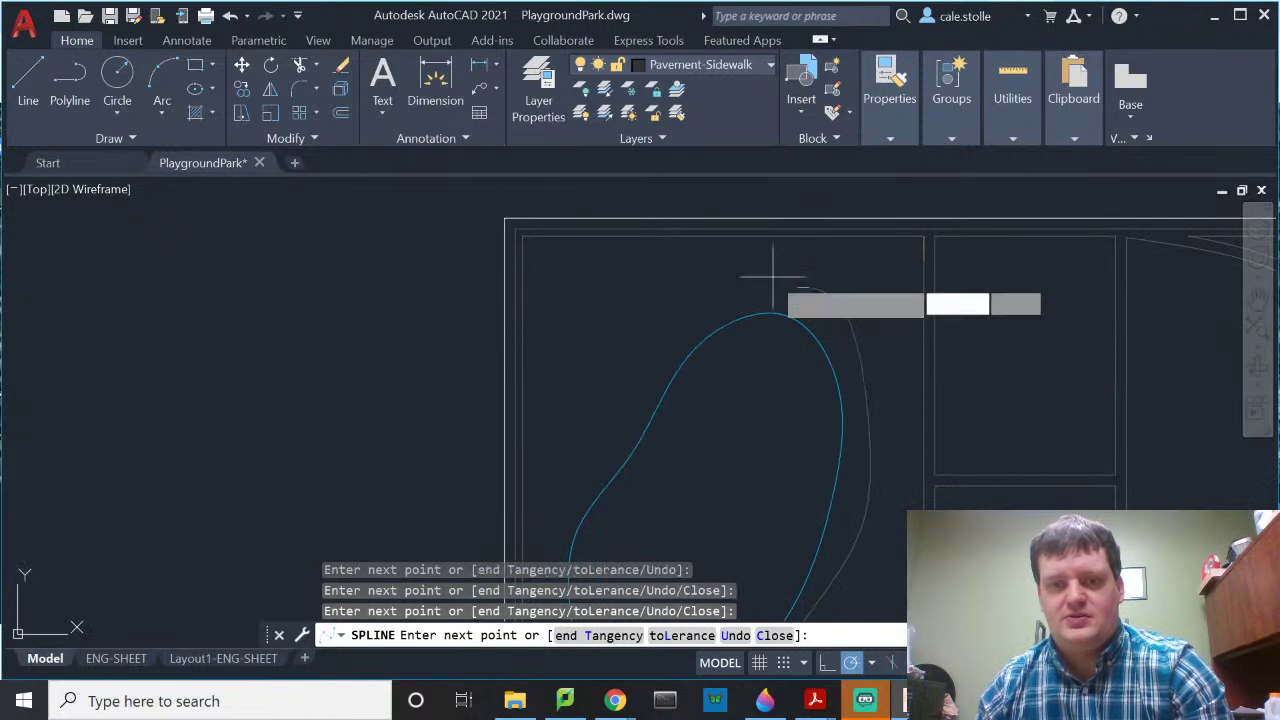
click(672, 312)
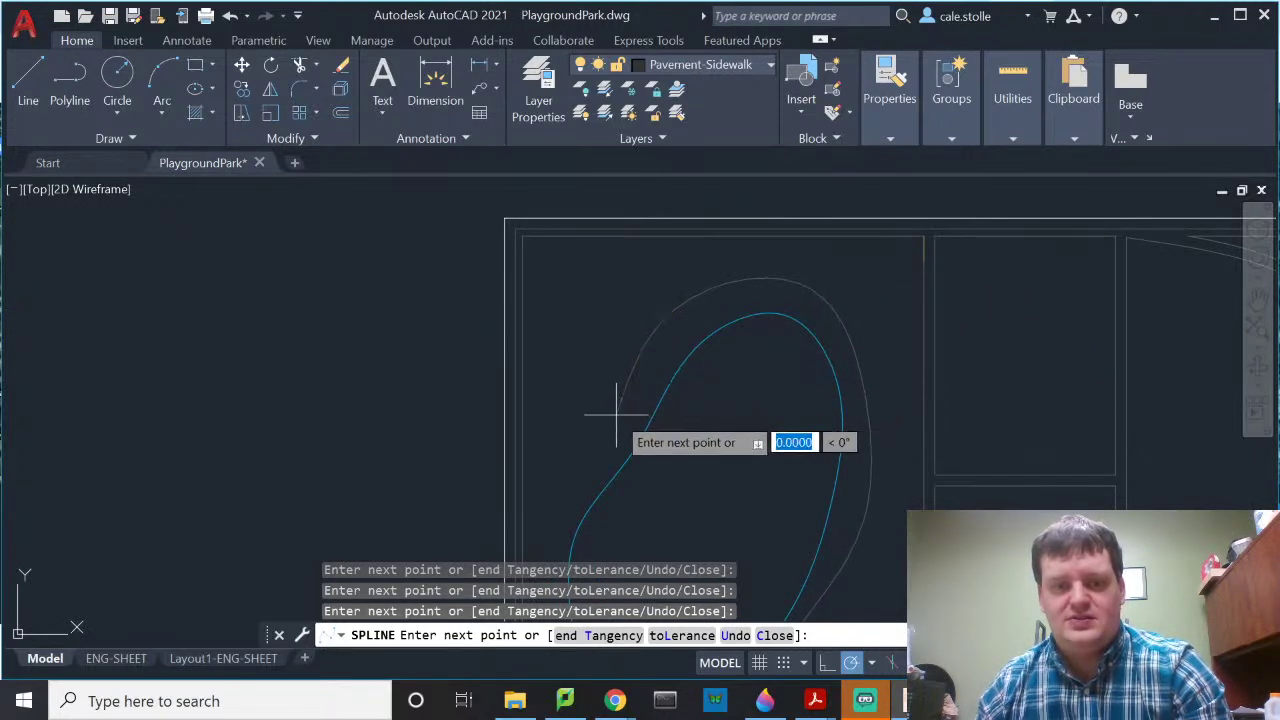
scroll(700, 317, up, 3)
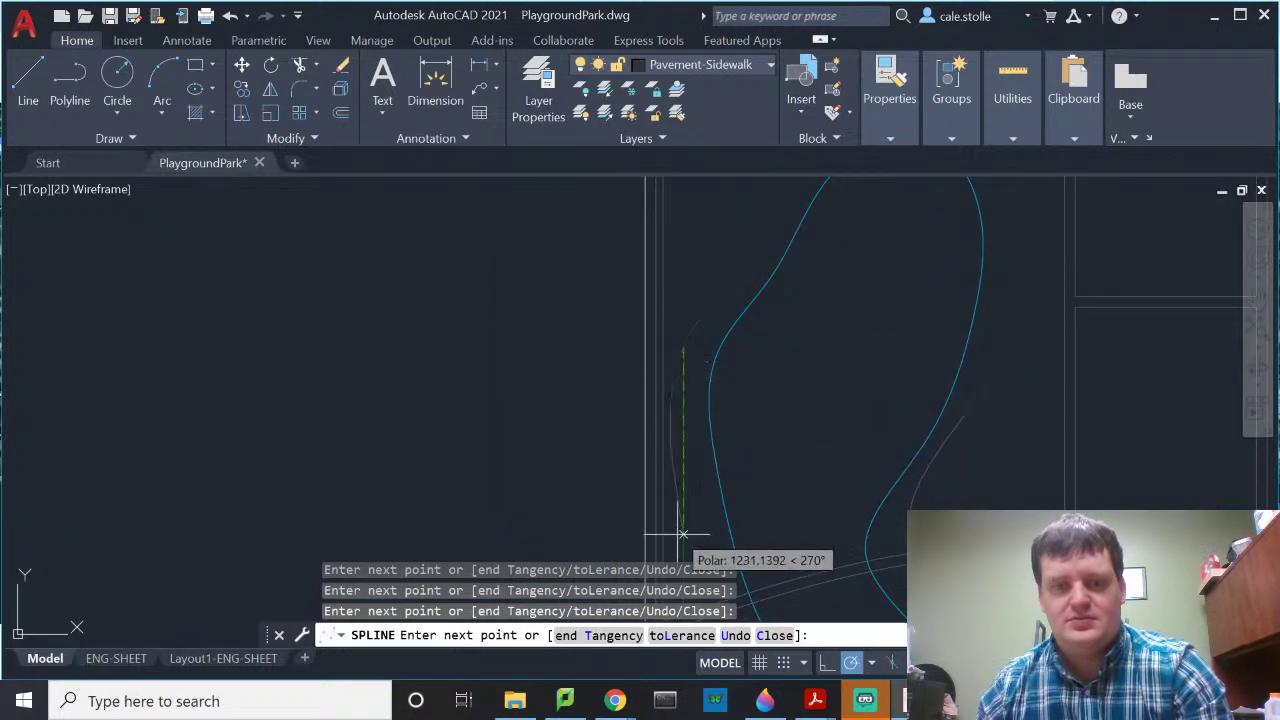
middle_drag(686, 543, 728, 367)
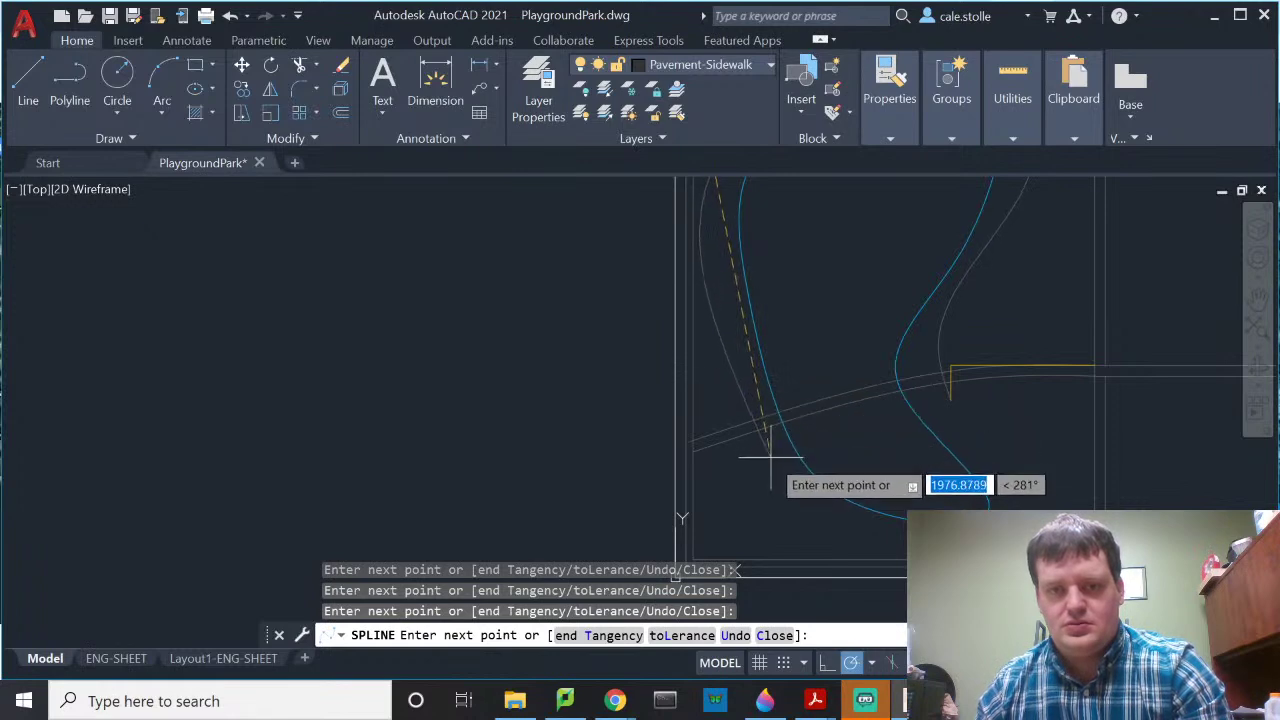
click(745, 388)
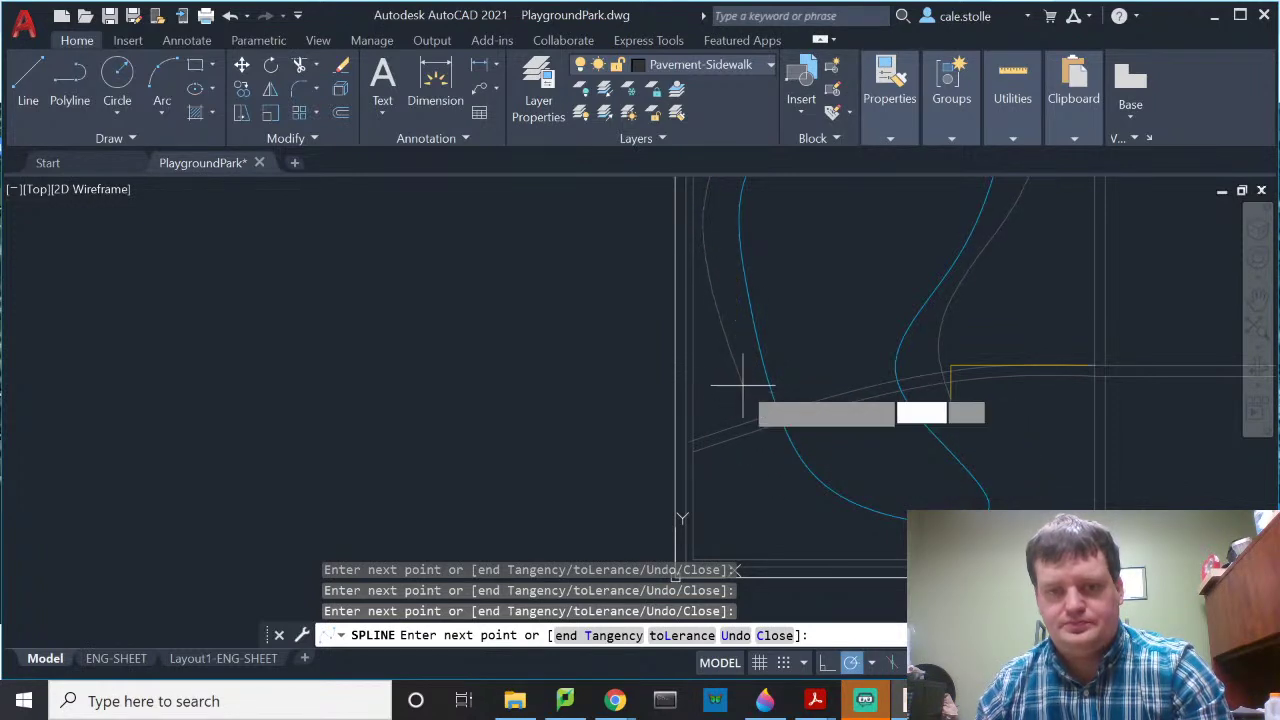
click(770, 492)
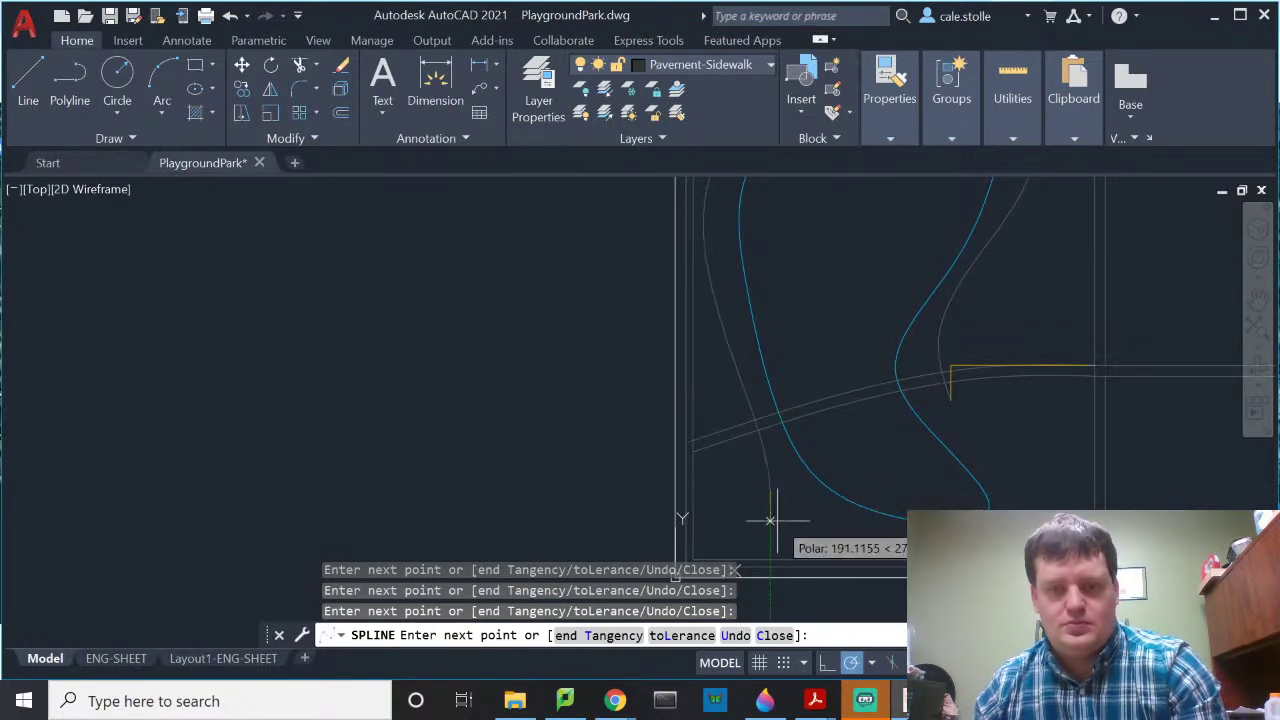
key(Return)
scroll(749, 491, up, 2)
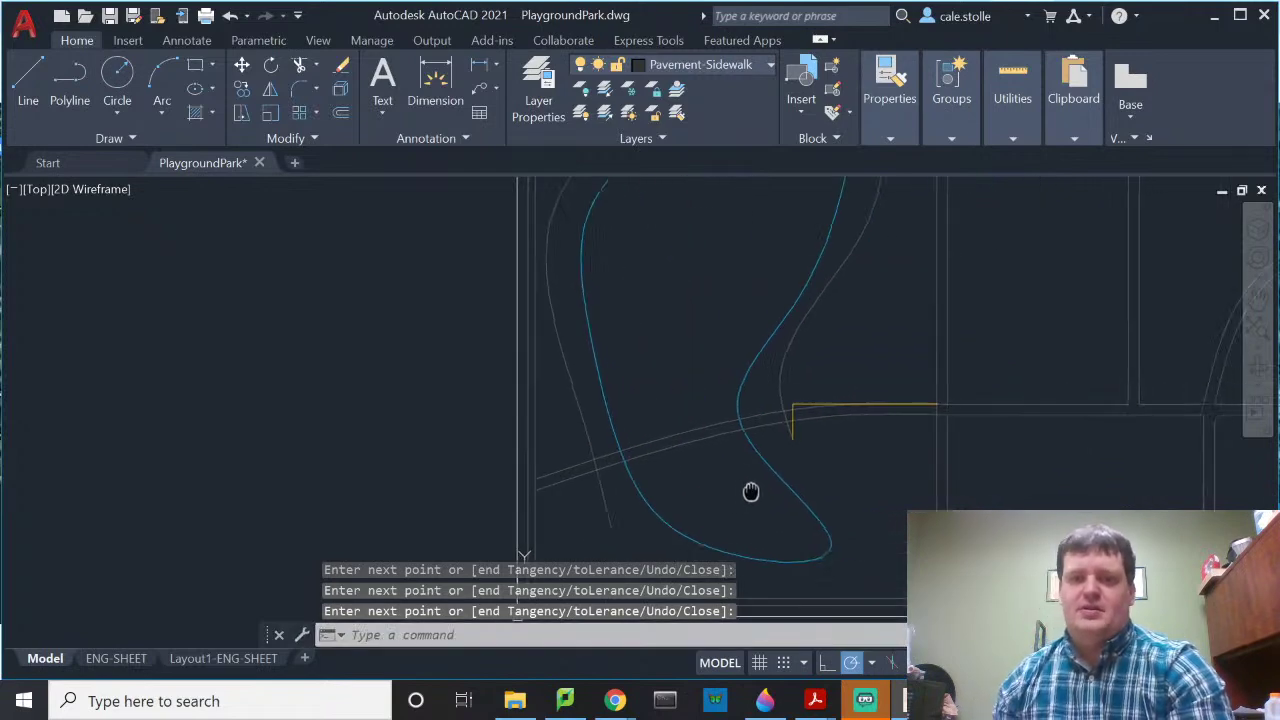
scroll(800, 400, up, 3)
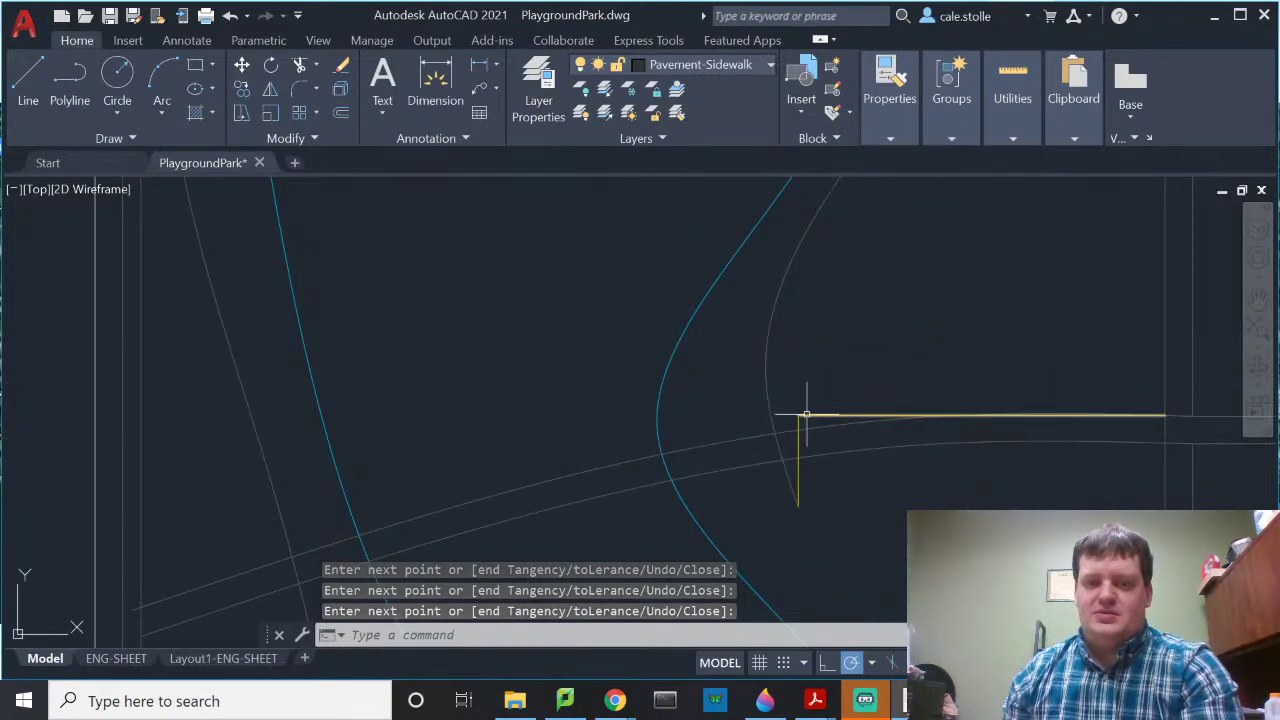
click(806, 414)
Step: Erase the yellow CONSTRUCTION corner lines and start OFFSET with the 72-unit distance
click(800, 494)
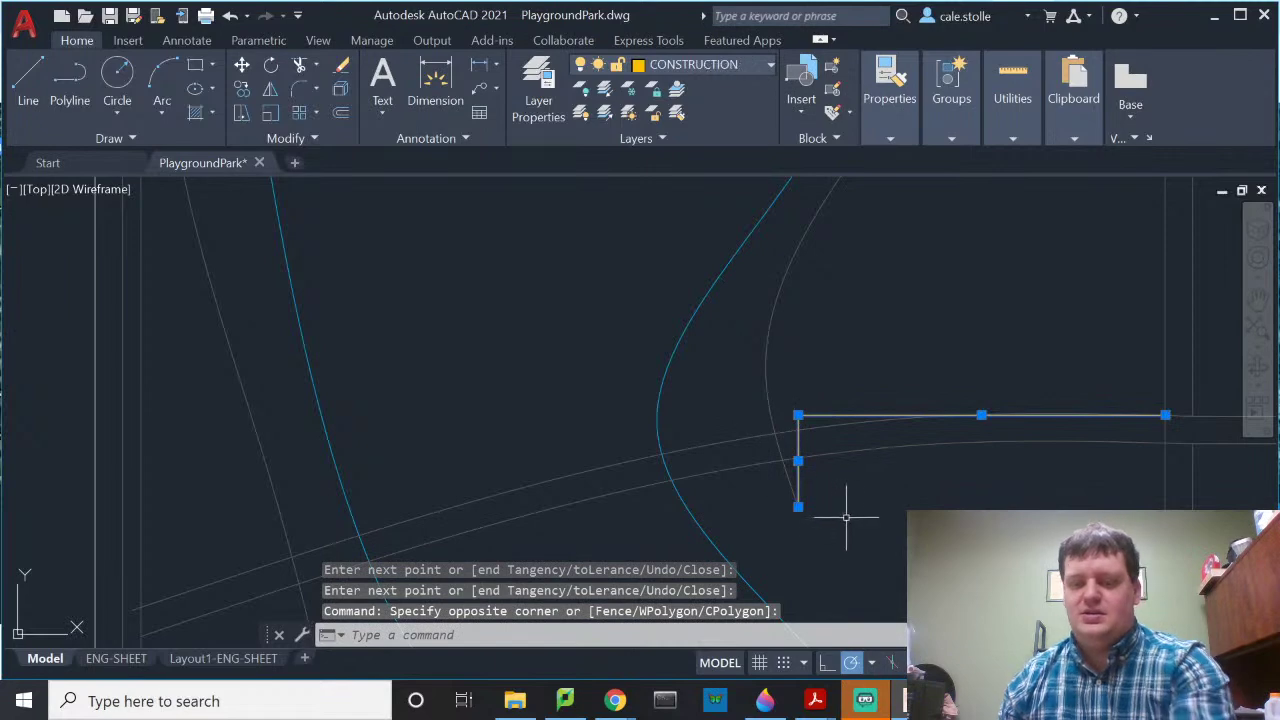
key(Delete)
scroll(840, 505, down, 1)
scroll(843, 488, down, 1)
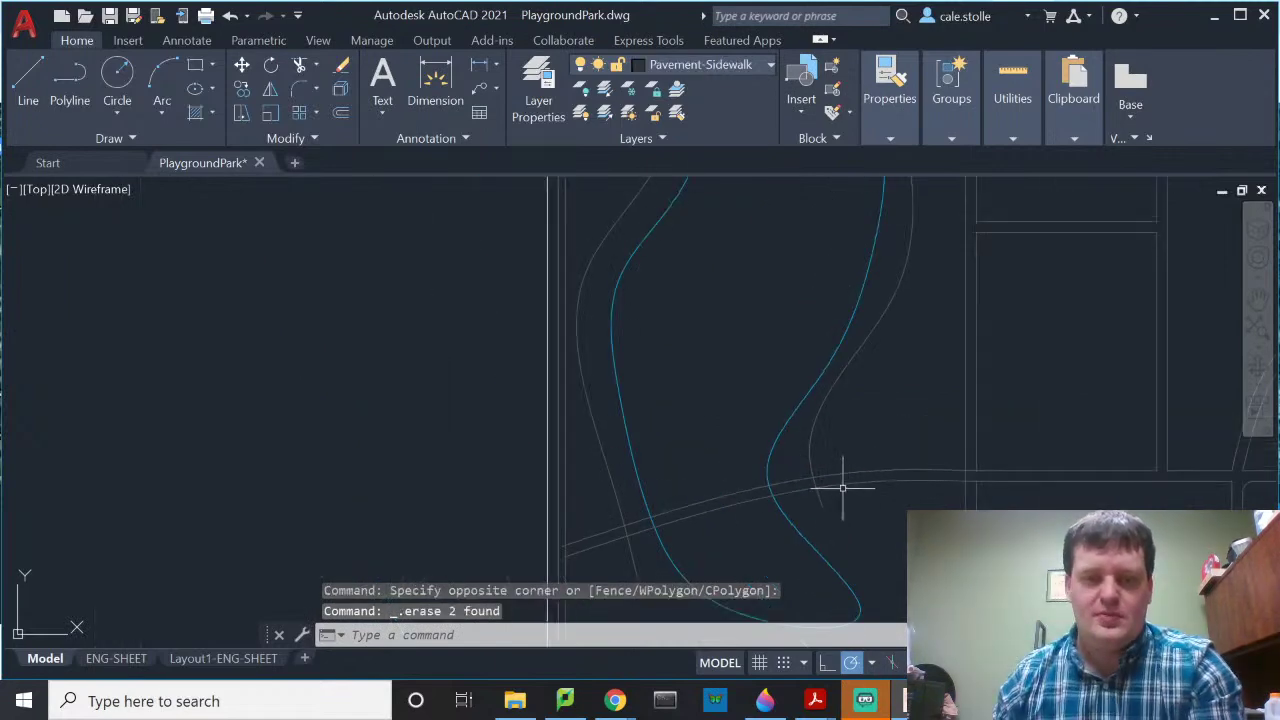
scroll(848, 527, down, 1)
scroll(845, 515, up, 1)
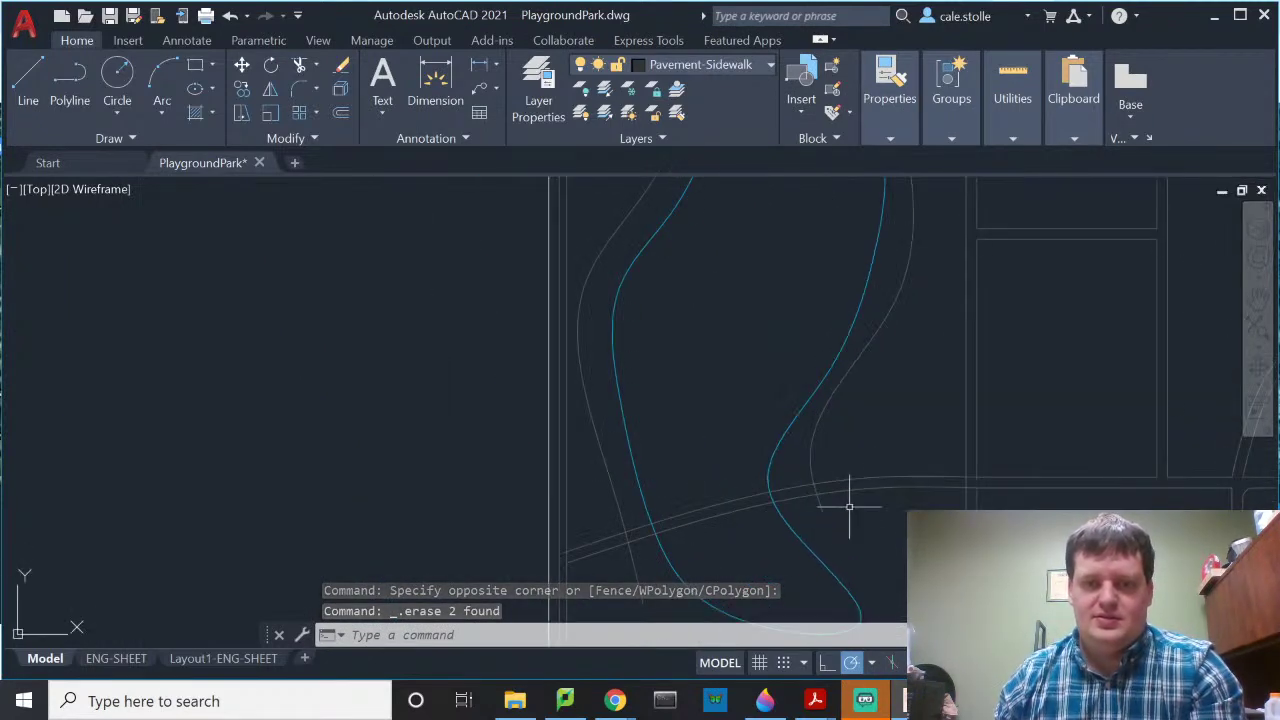
text(off)
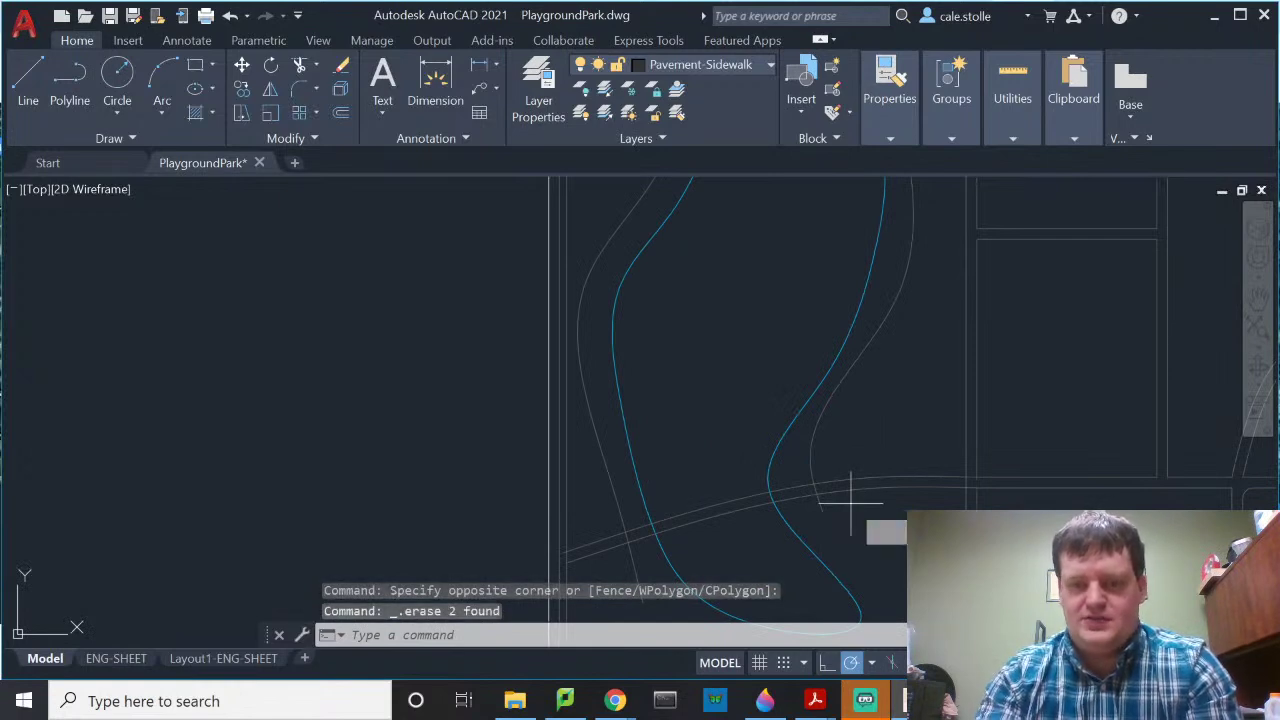
key(Return)
key(Return)
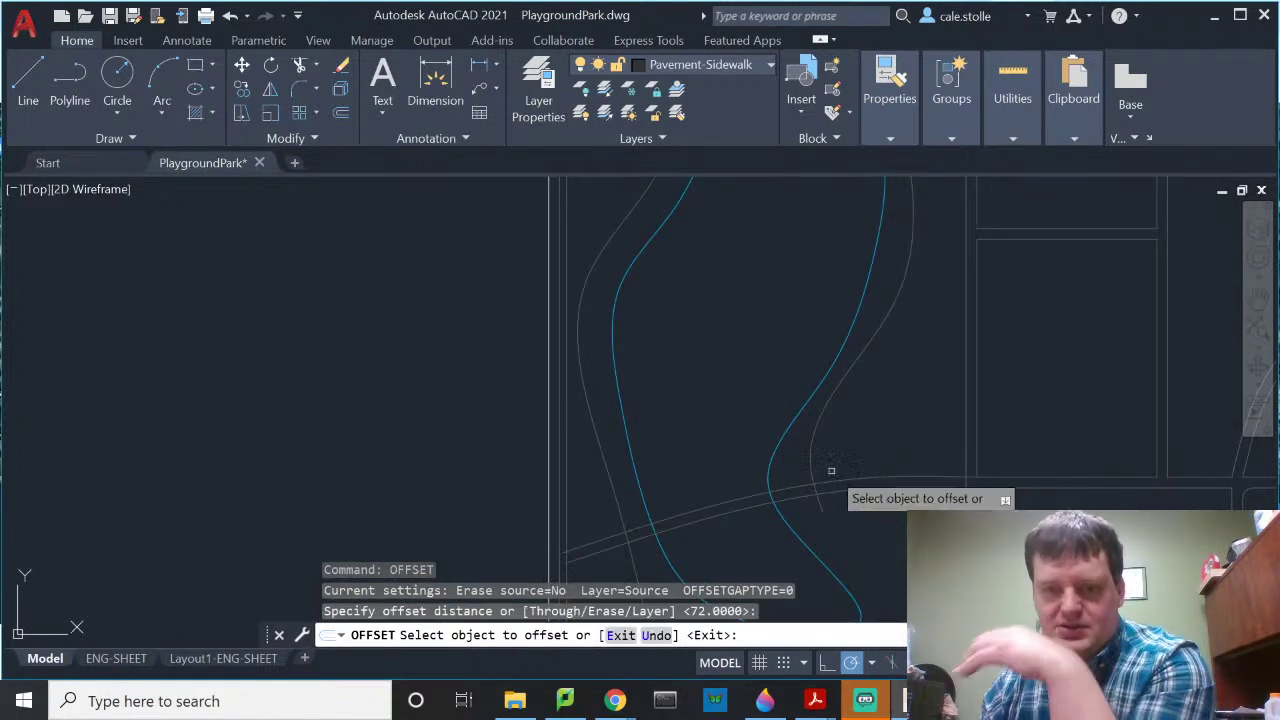
Step: Offset the new sidewalk spline 72 units to its right to form the path's second edge
click(819, 450)
click(868, 436)
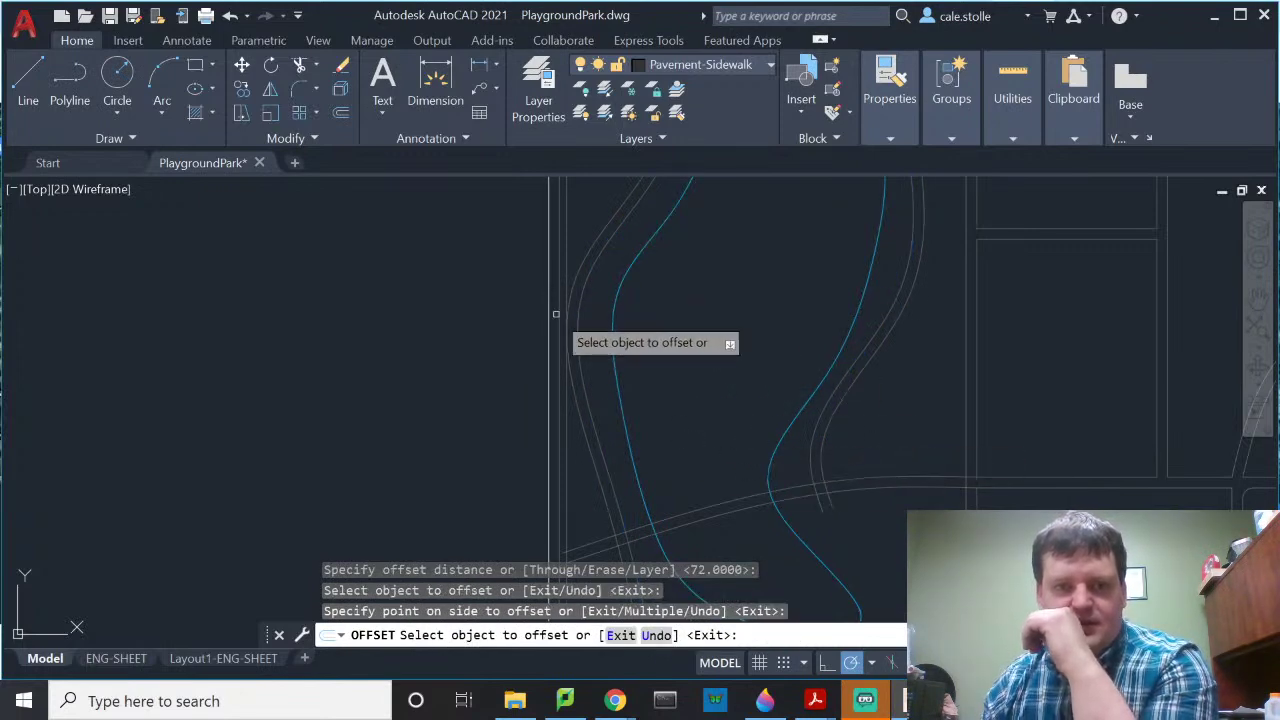
scroll(558, 318, up, 4)
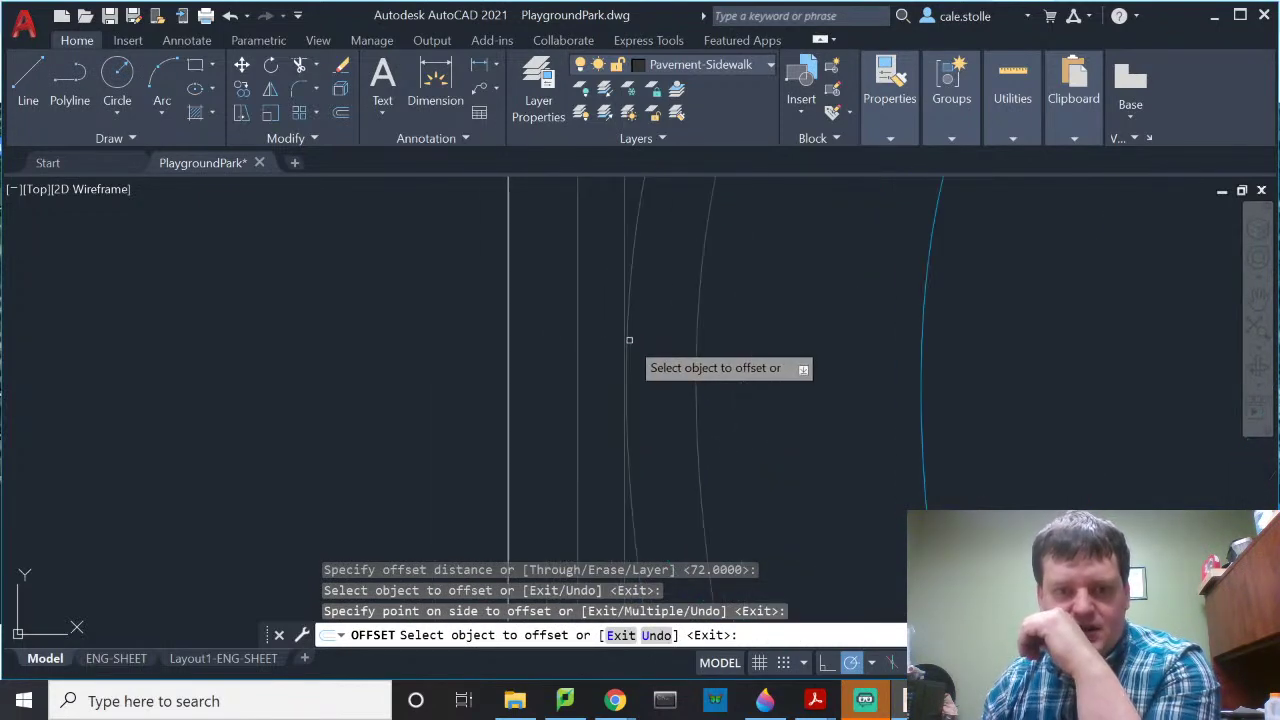
middle_drag(629, 340, 614, 423)
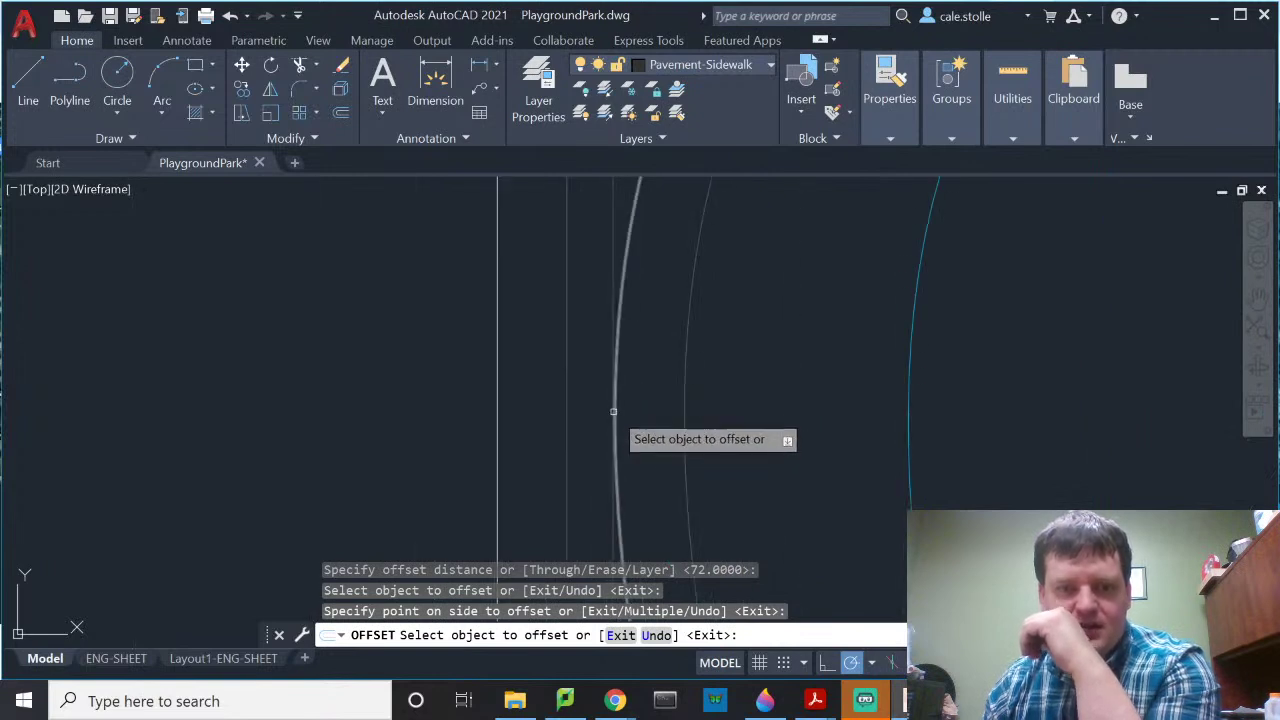
scroll(613, 411, down, 3)
key(Escape)
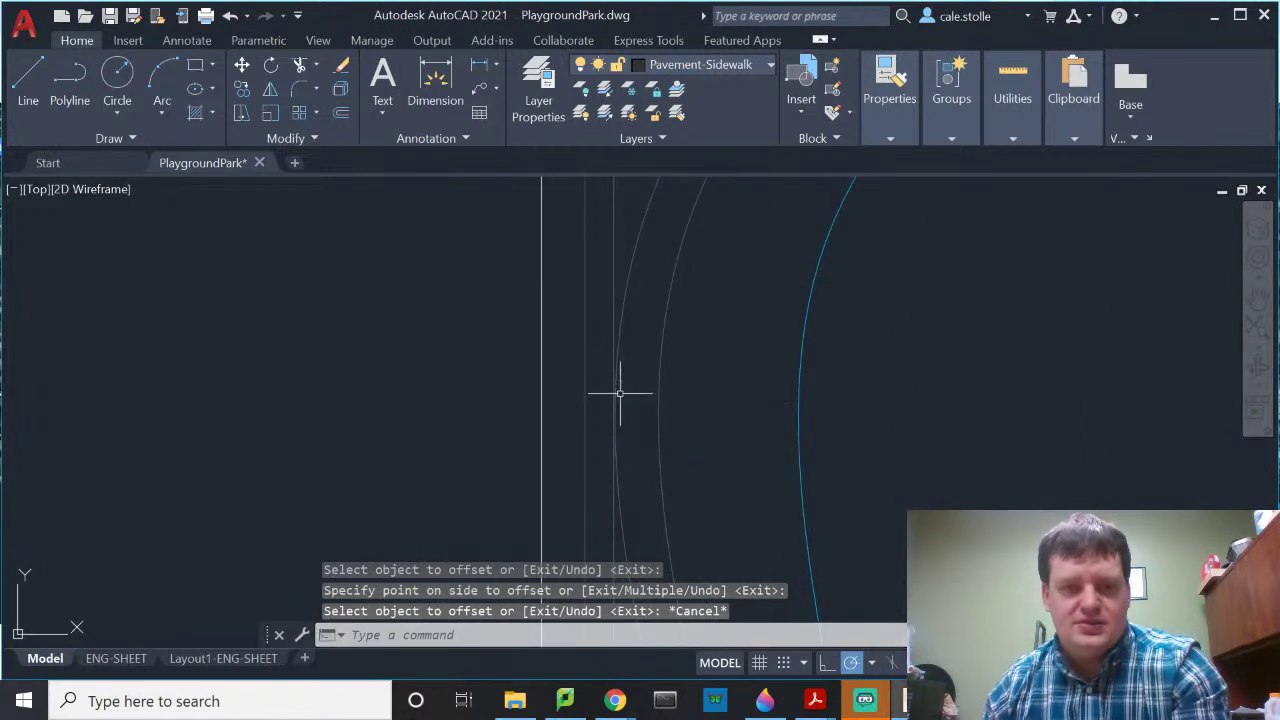
click(616, 388)
Step: Nudge one fit point on the sidewalk curve to adjust its shape
scroll(612, 402, up, 2)
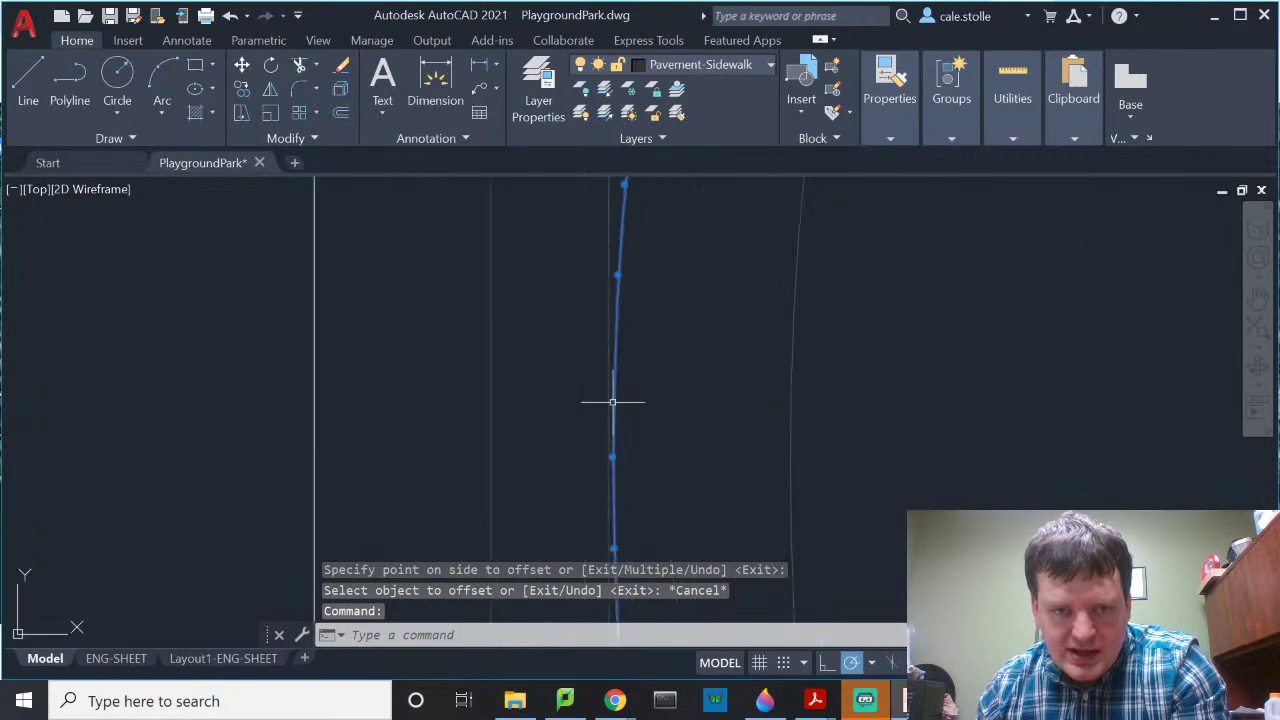
click(609, 453)
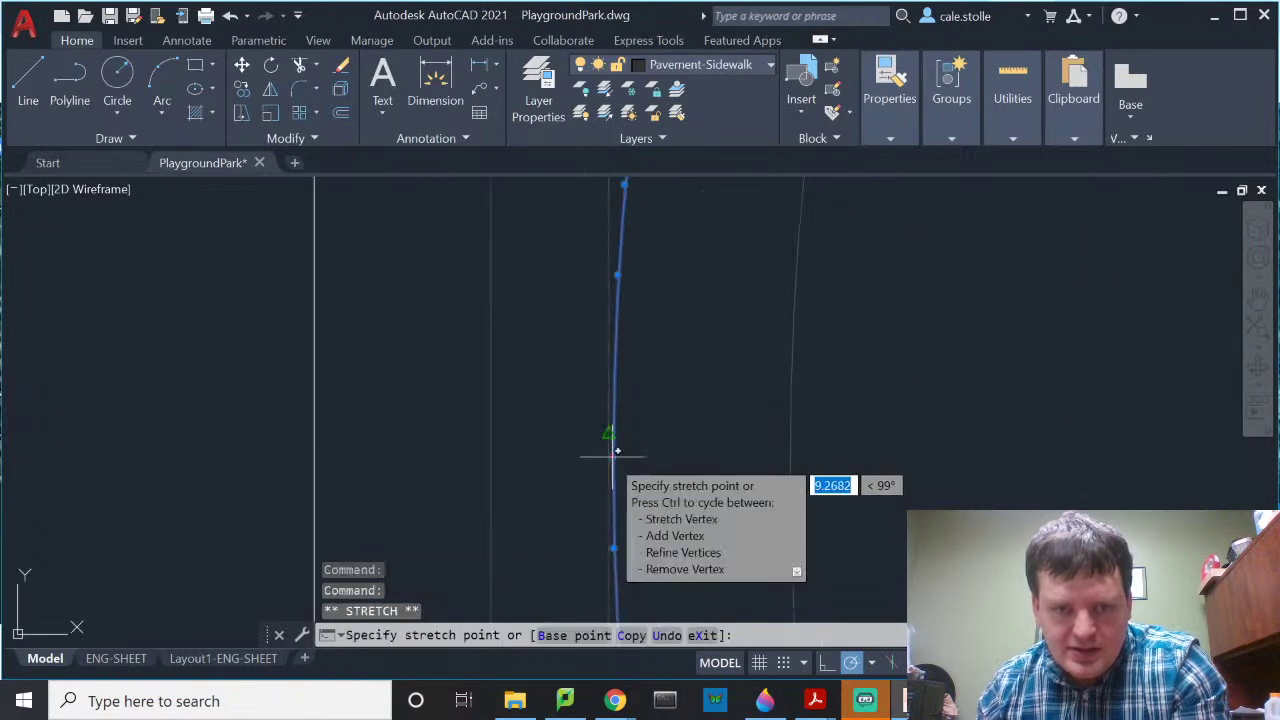
click(613, 444)
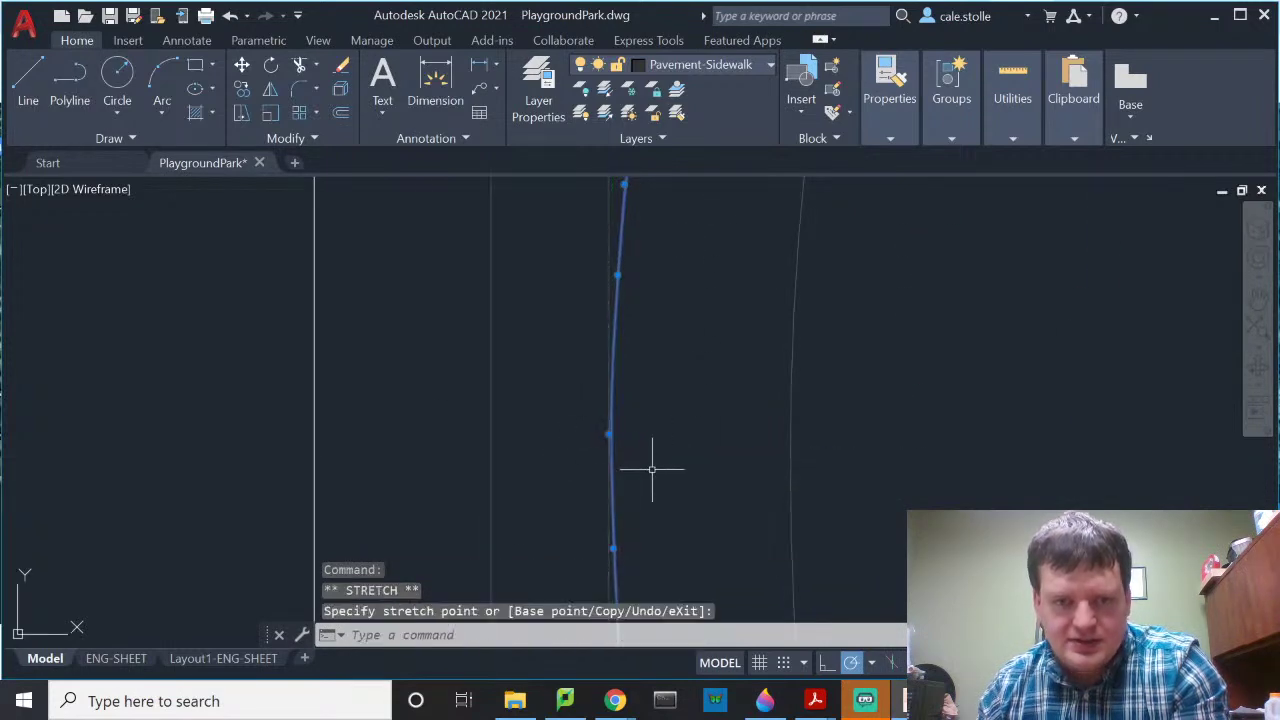
key(Escape)
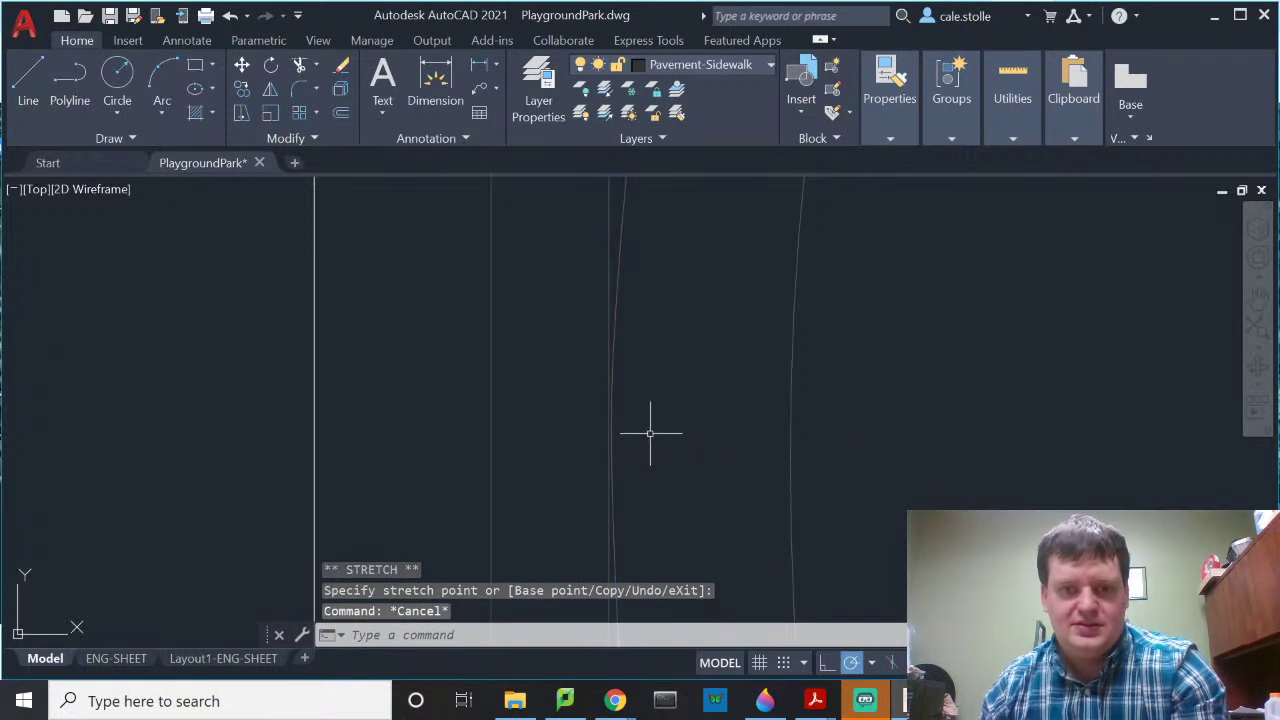
scroll(650, 433, up, 2)
scroll(551, 444, down, 5)
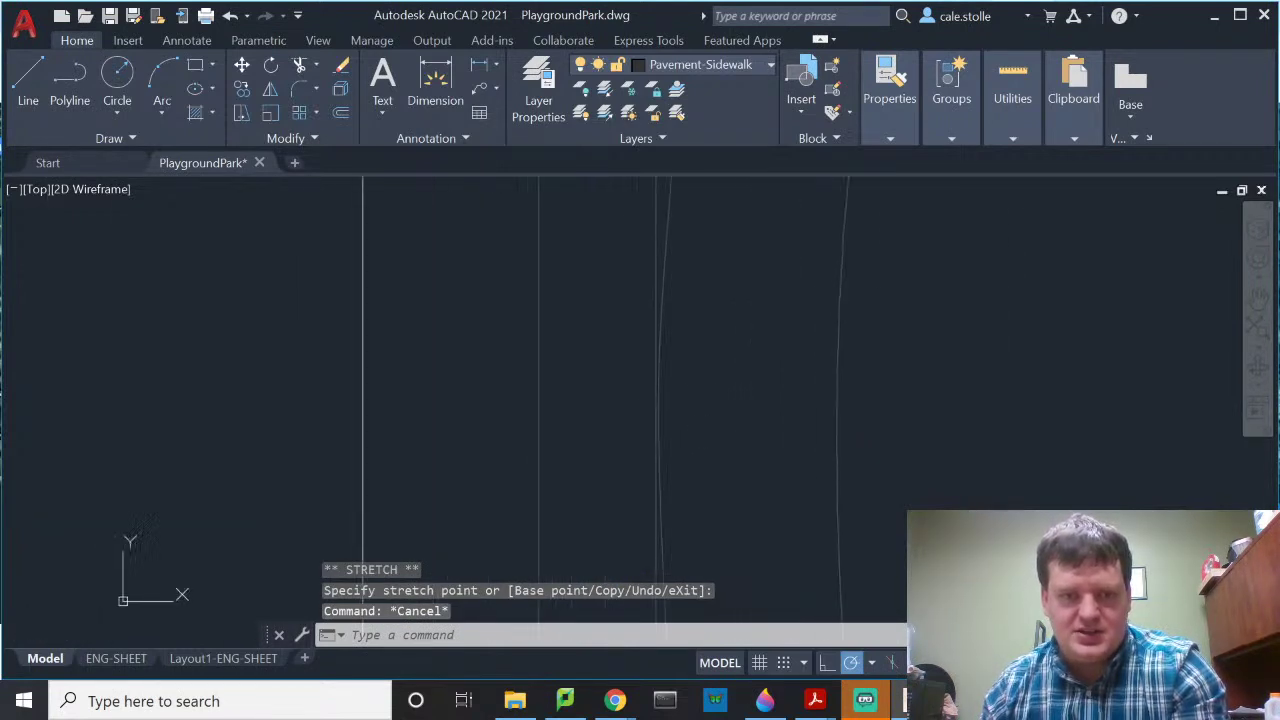
key(Escape)
Step: Pull the north–south curve's middle grip slightly left so it bows, then view the whole plan
click(663, 335)
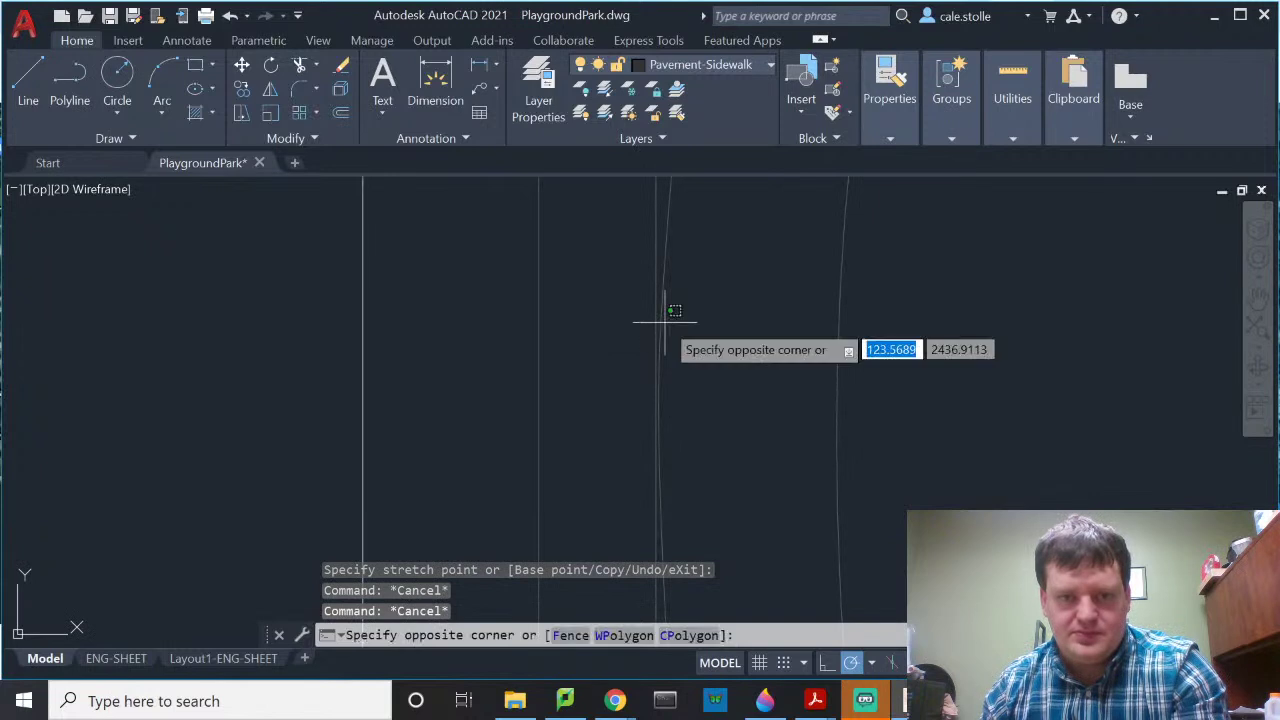
click(660, 322)
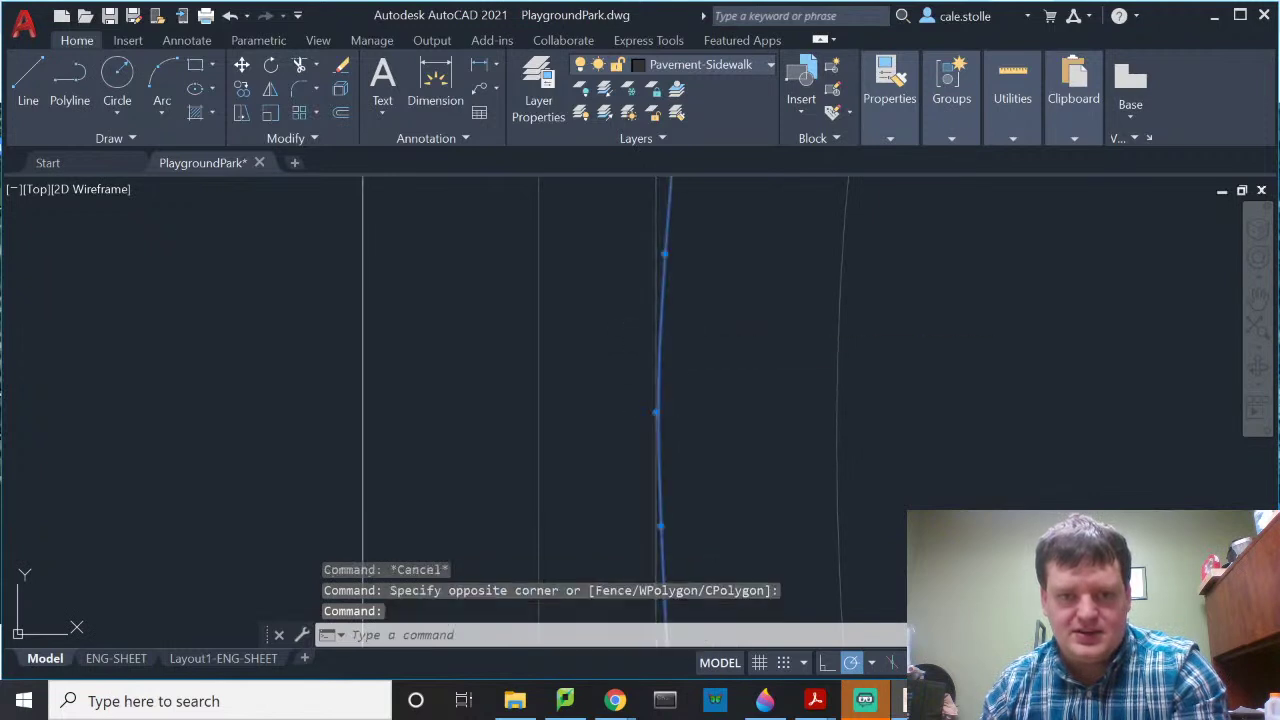
click(655, 411)
click(640, 411)
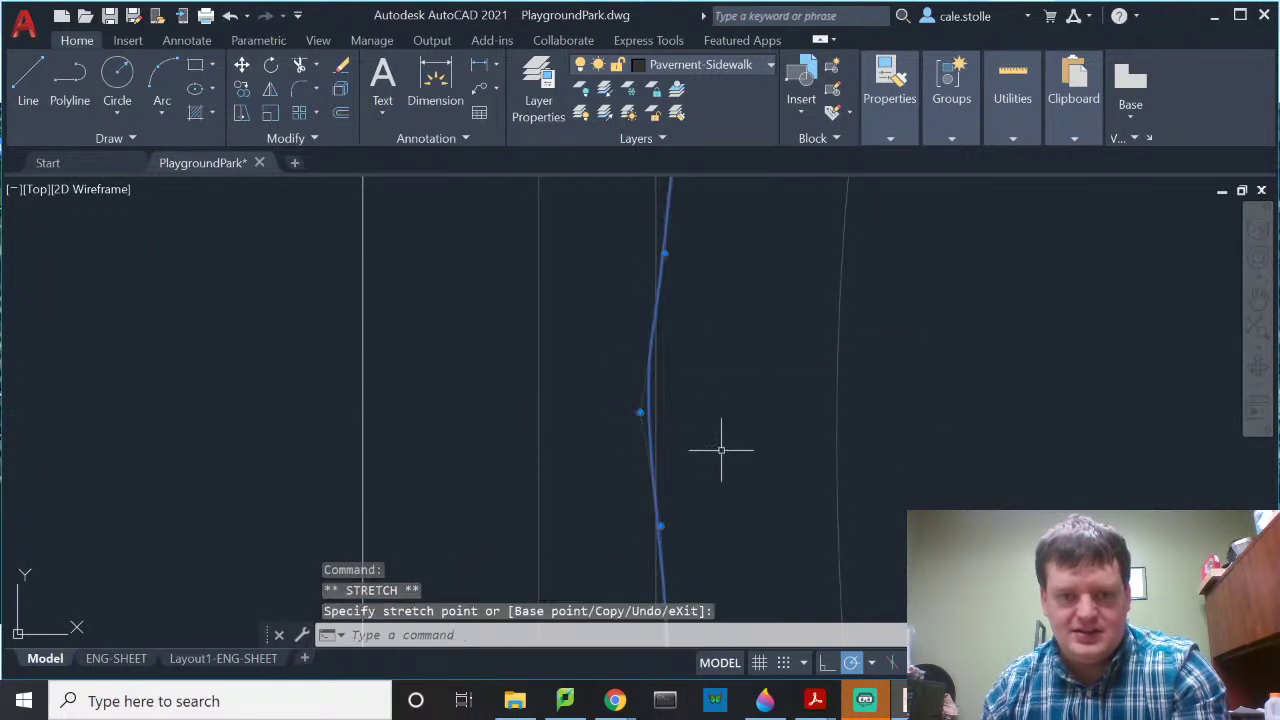
key(Escape)
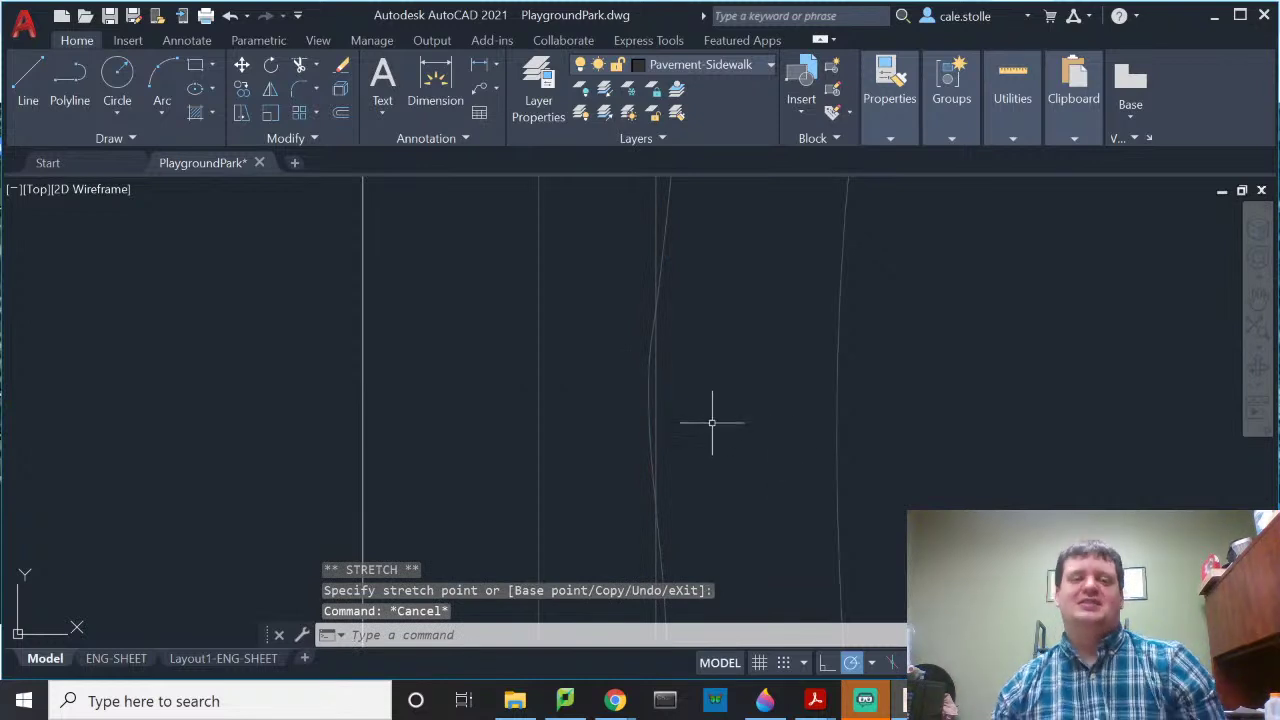
scroll(714, 423, down, 2)
scroll(737, 423, up, 2)
middle_drag(777, 434, 537, 400)
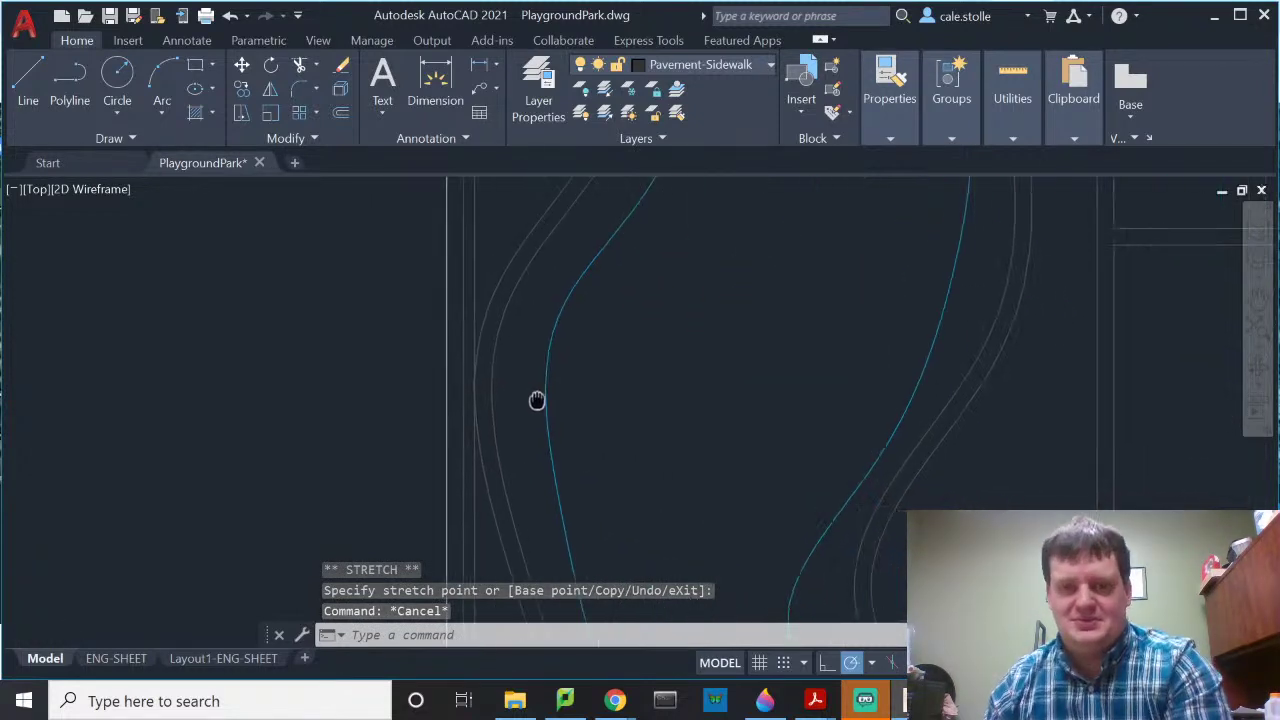
scroll(706, 417, down, 5)
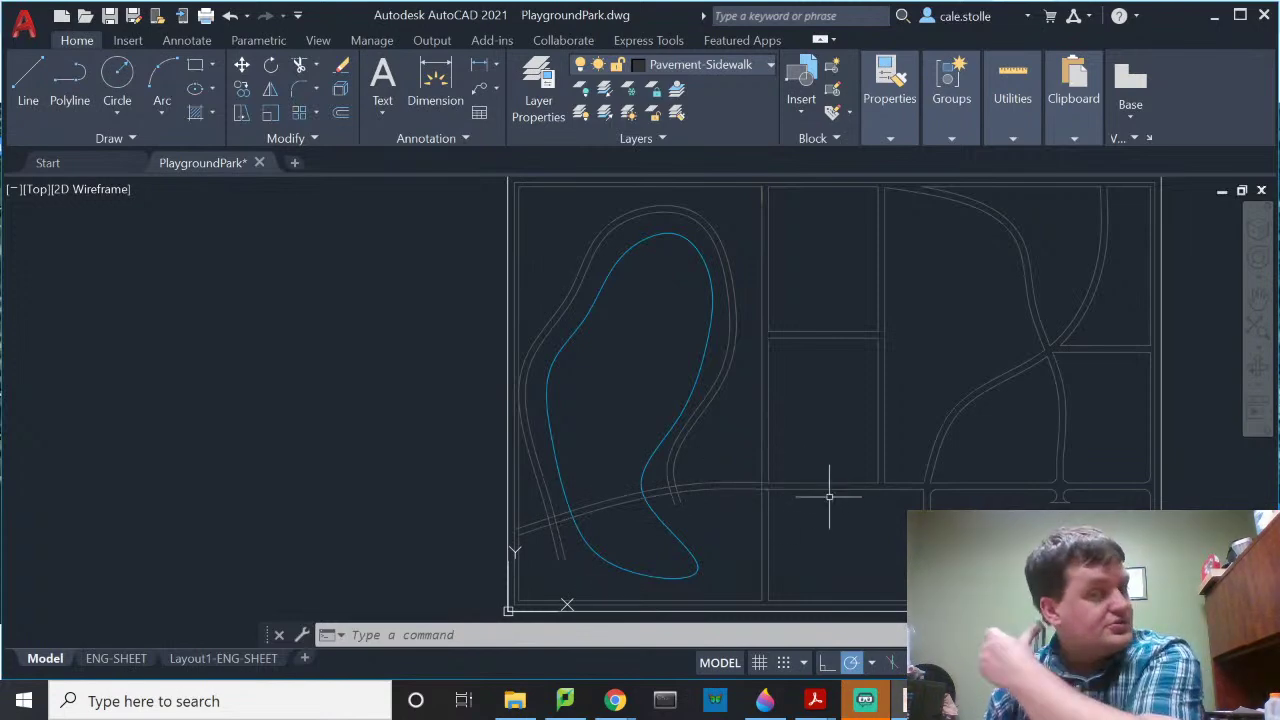
Step: Trim the steep sidewalk lines and the segments past the crossing south of the lake
mouse_move(718, 367)
middle_down()
mouse_move(743, 437)
mouse_move(733, 353)
middle_up()
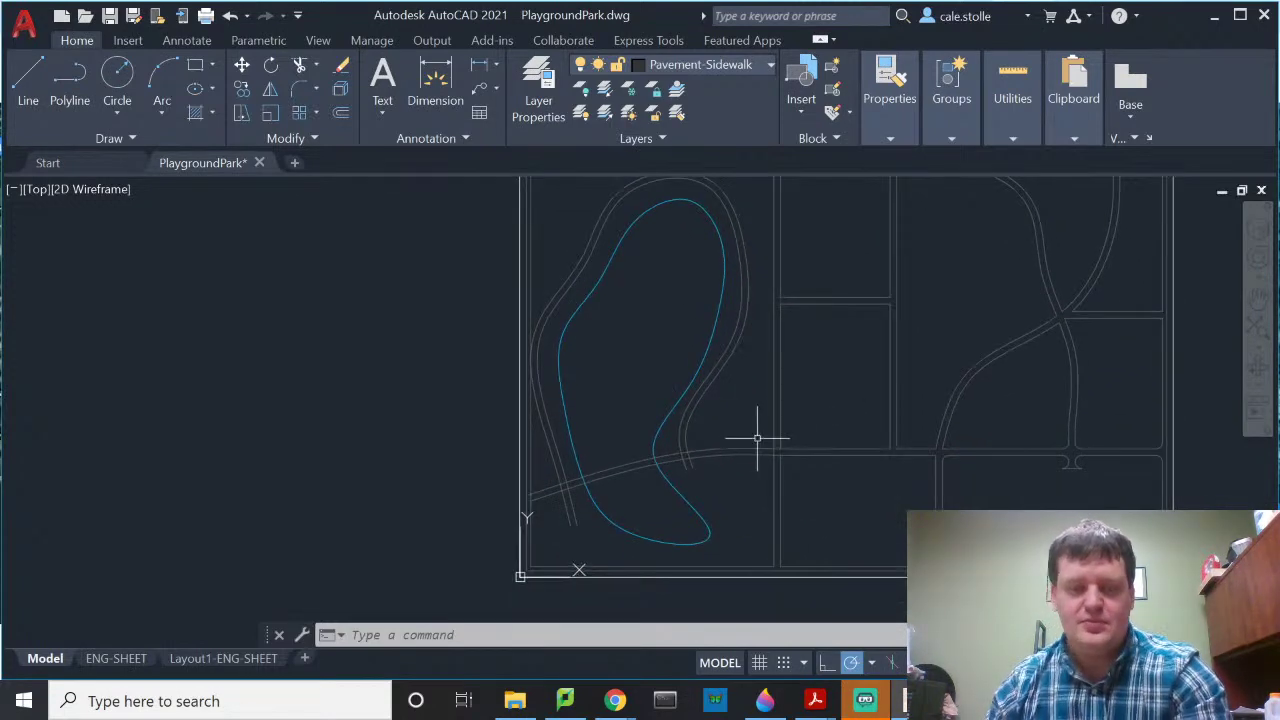
key(Return)
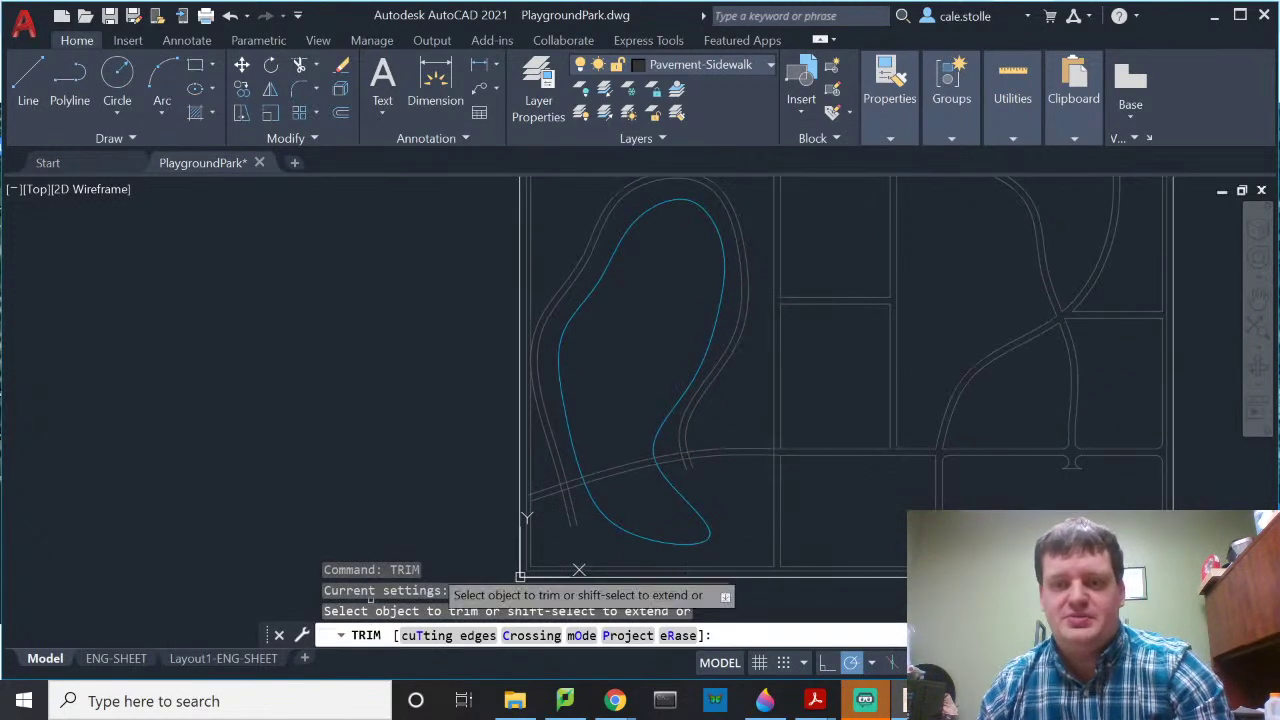
scroll(685, 455, up, 6)
scroll(817, 515, up, 3)
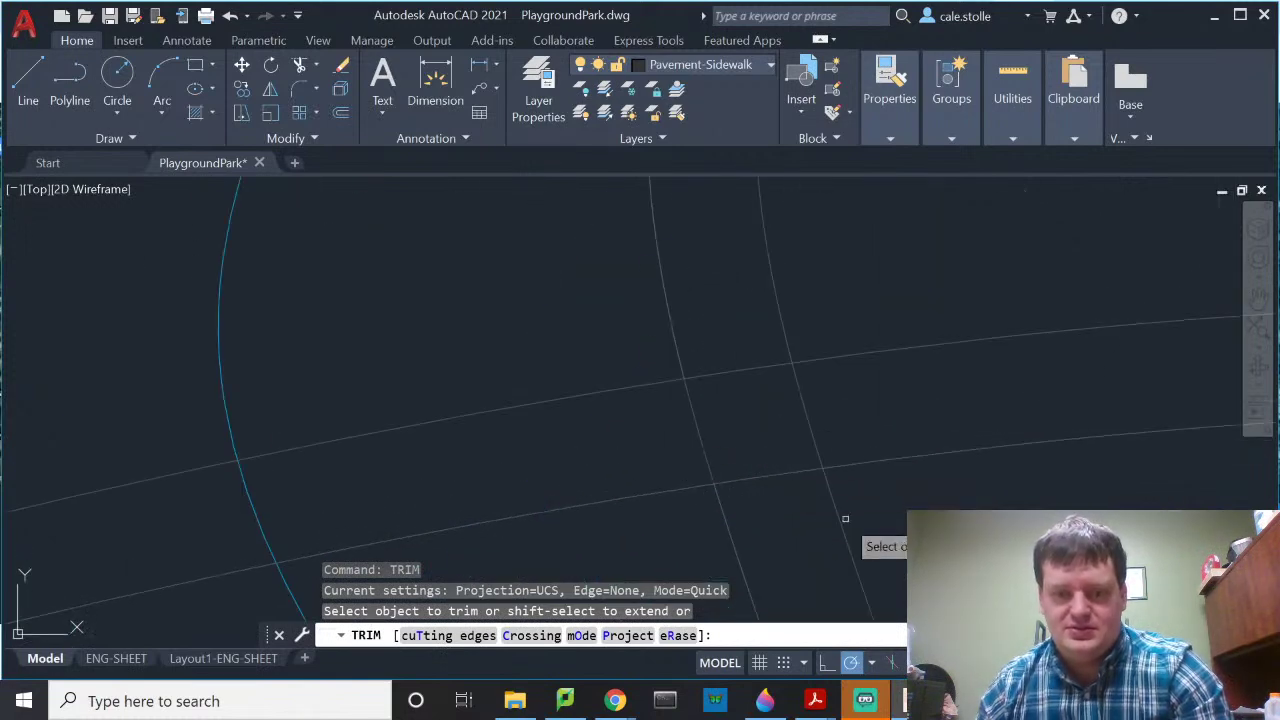
click(843, 517)
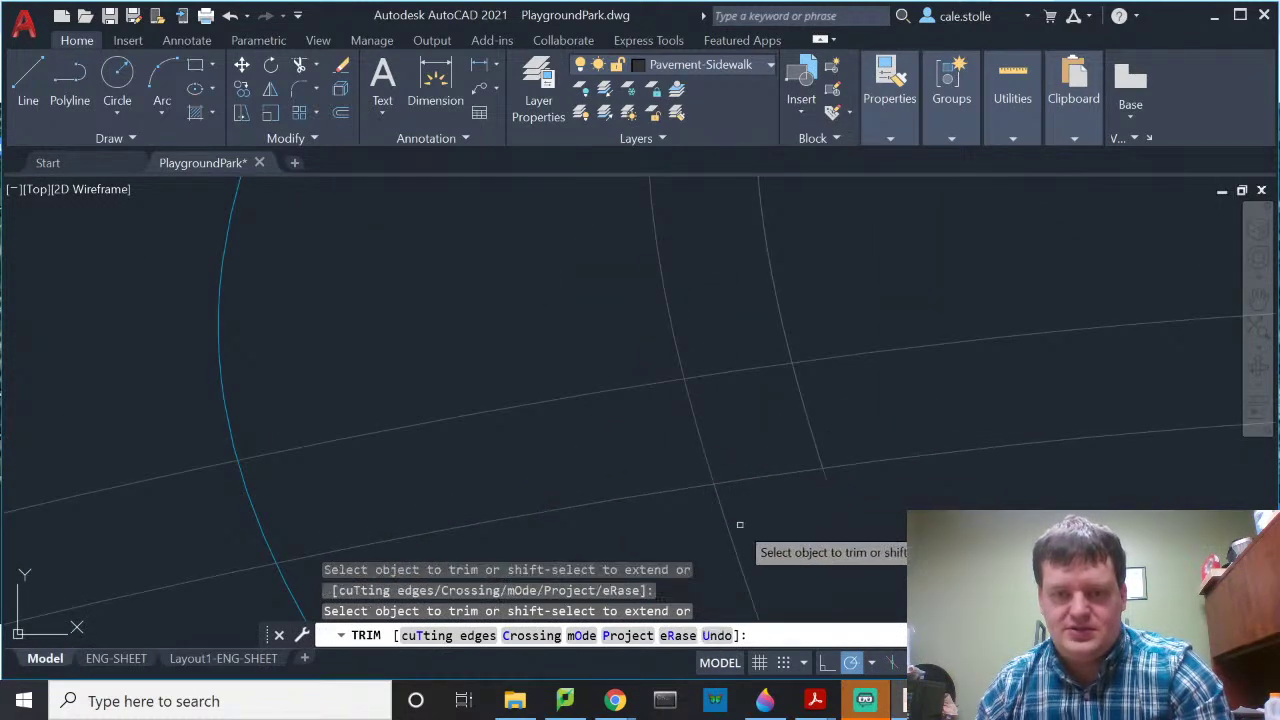
click(701, 429)
click(801, 409)
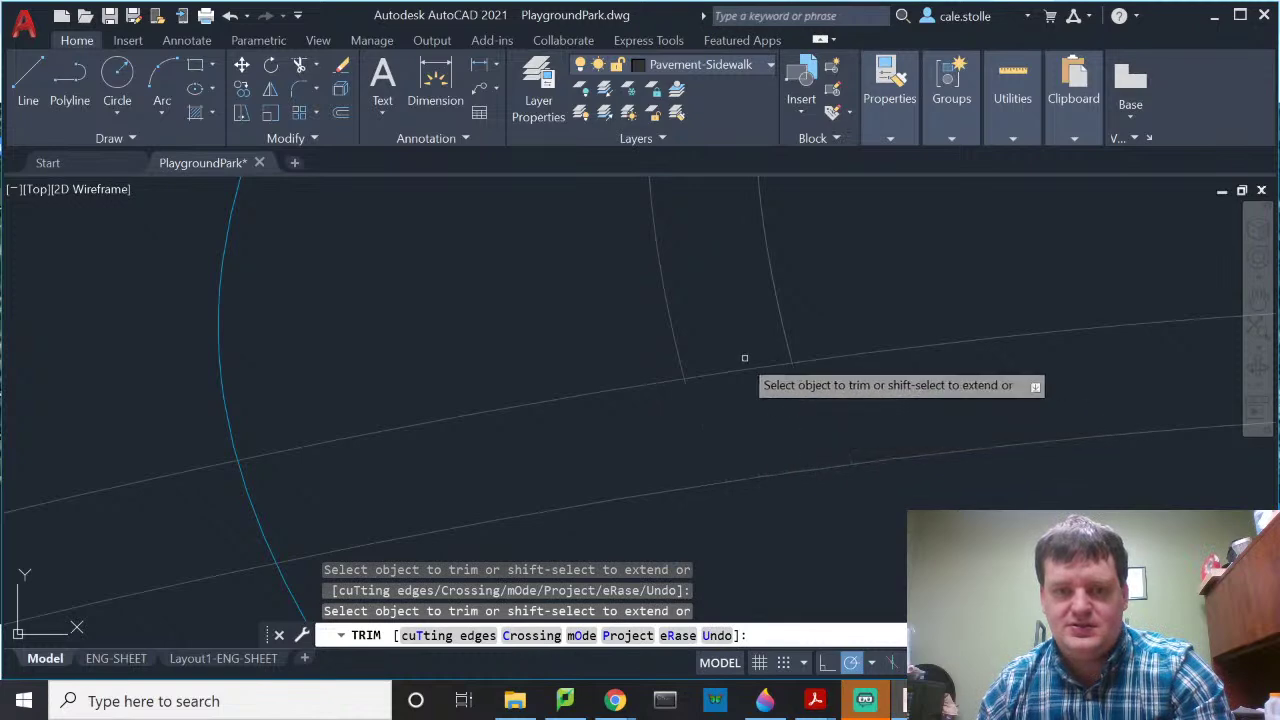
drag(737, 366, 734, 377)
scroll(734, 377, down, 5)
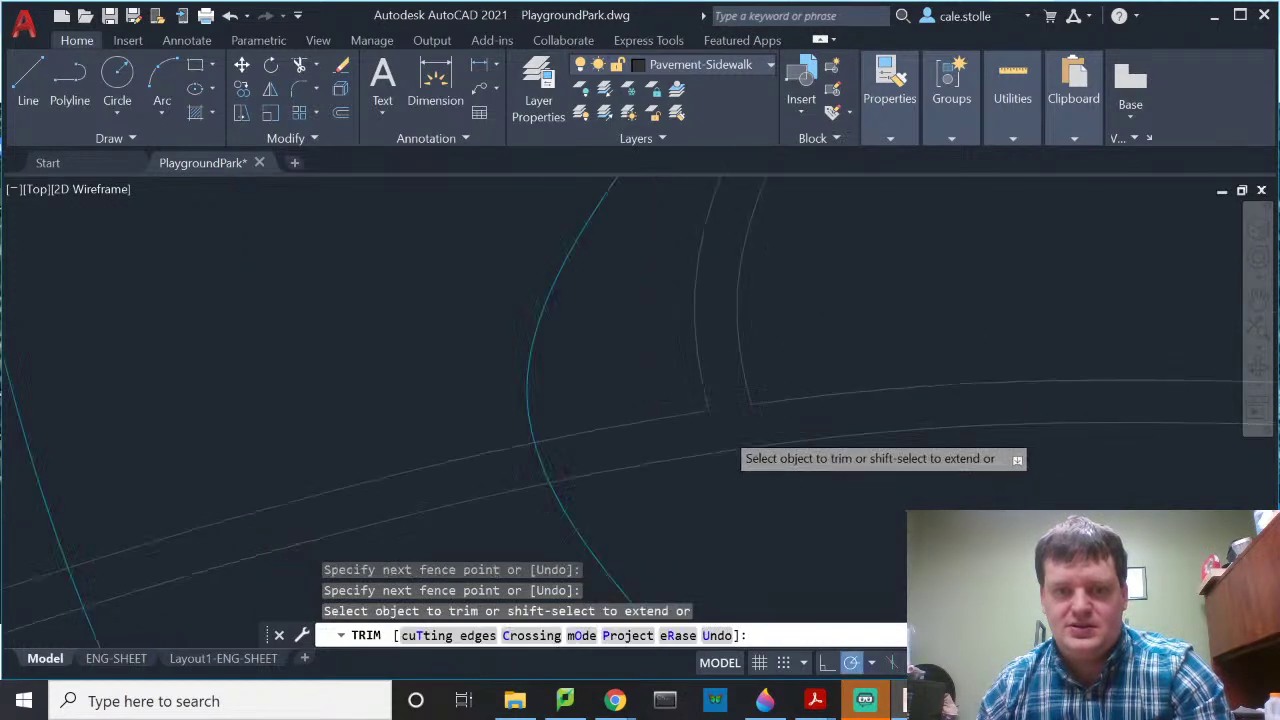
scroll(754, 443, up, 3)
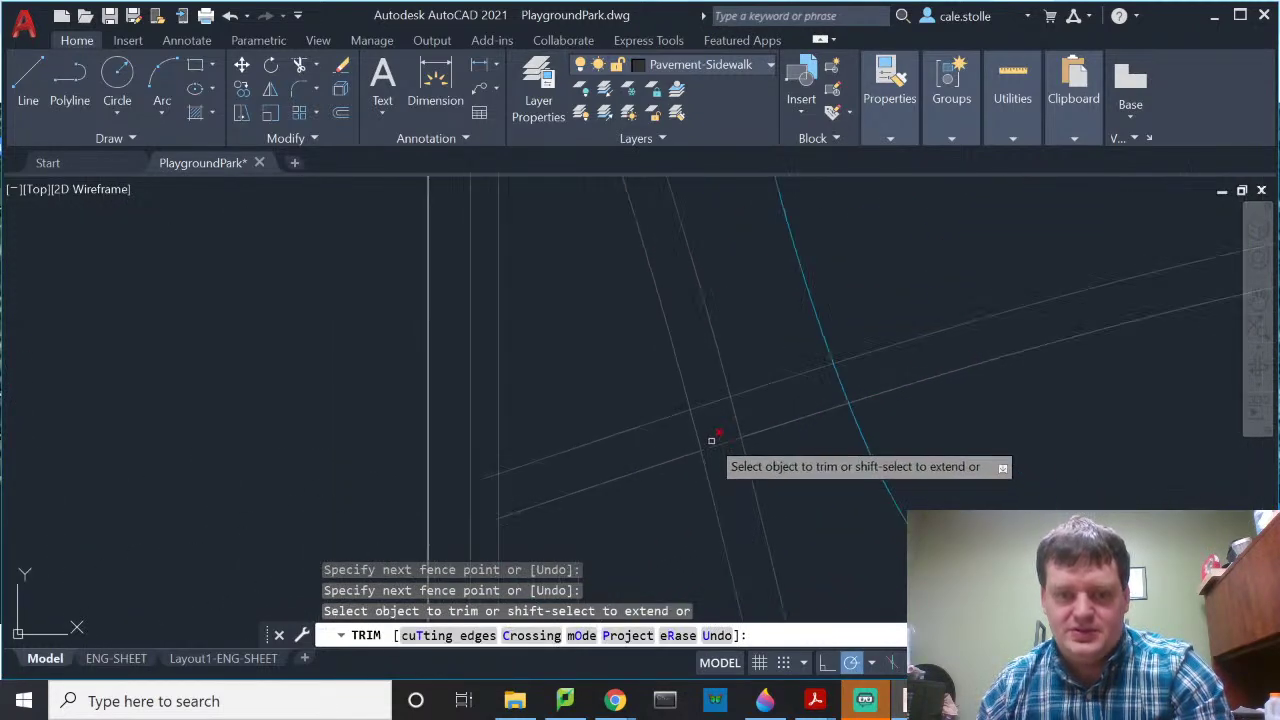
mouse_move(709, 380)
mouse_down()
mouse_move(723, 443)
mouse_move(751, 453)
mouse_move(665, 428)
mouse_move(694, 442)
mouse_up()
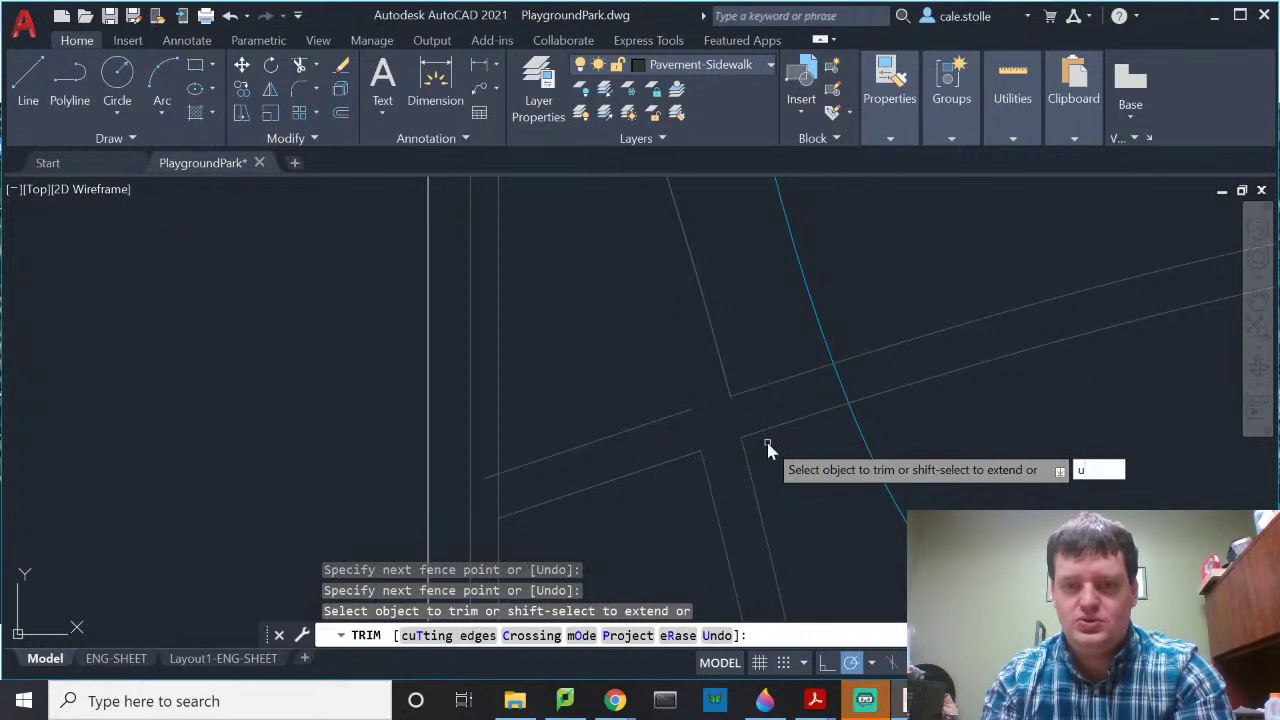
Step: Undo the last, mistaken trim and end the TRIM command
text(u)
key(Return)
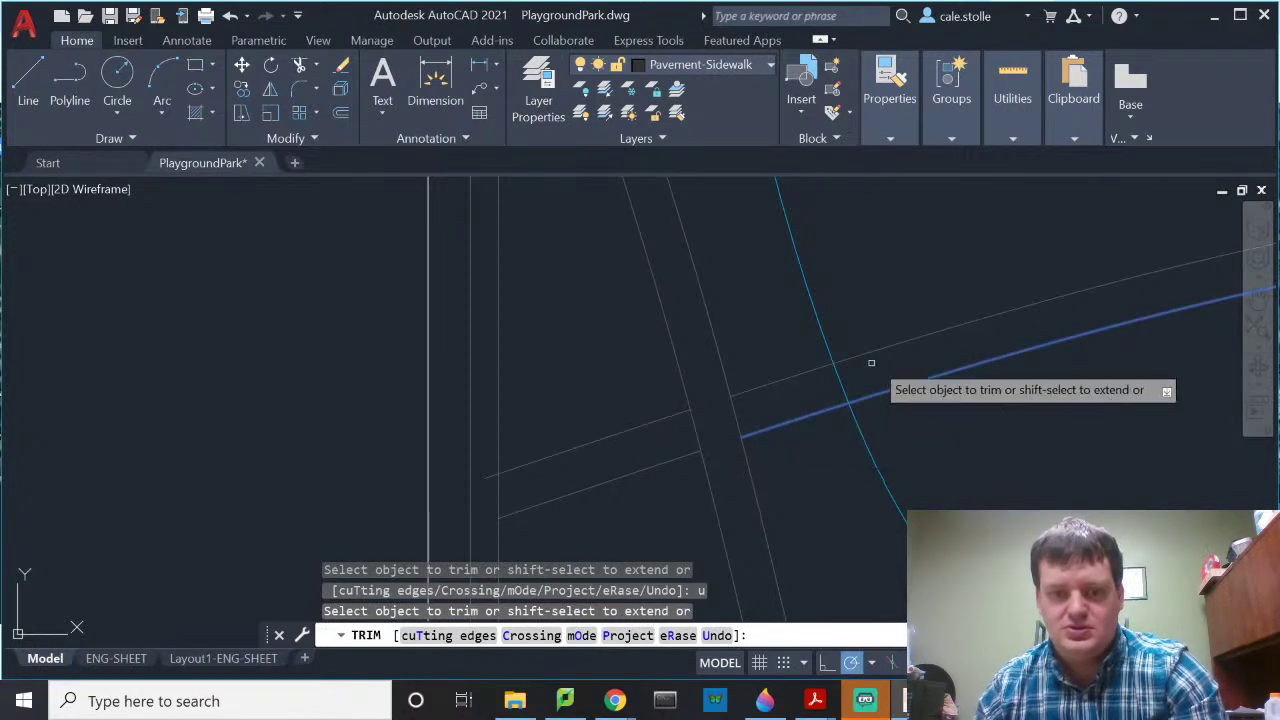
scroll(928, 476, down, 3)
scroll(829, 451, up, 1)
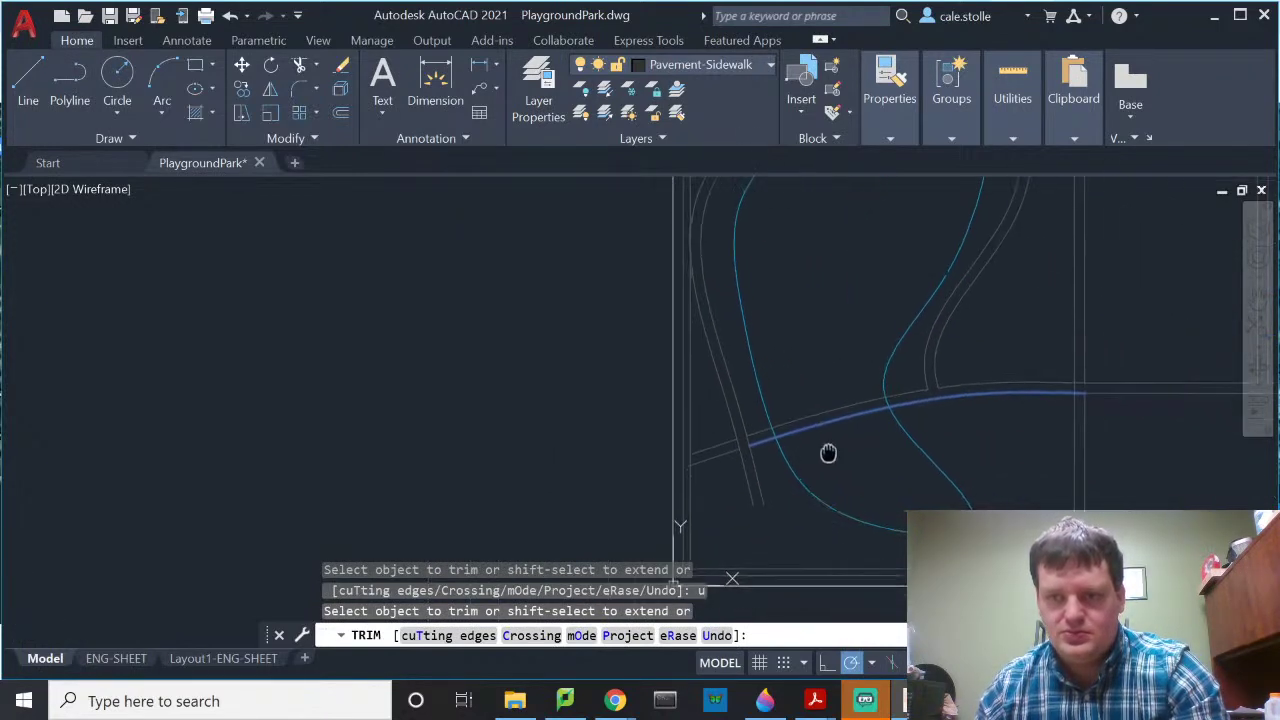
scroll(794, 443, down, 1)
scroll(800, 429, up, 4)
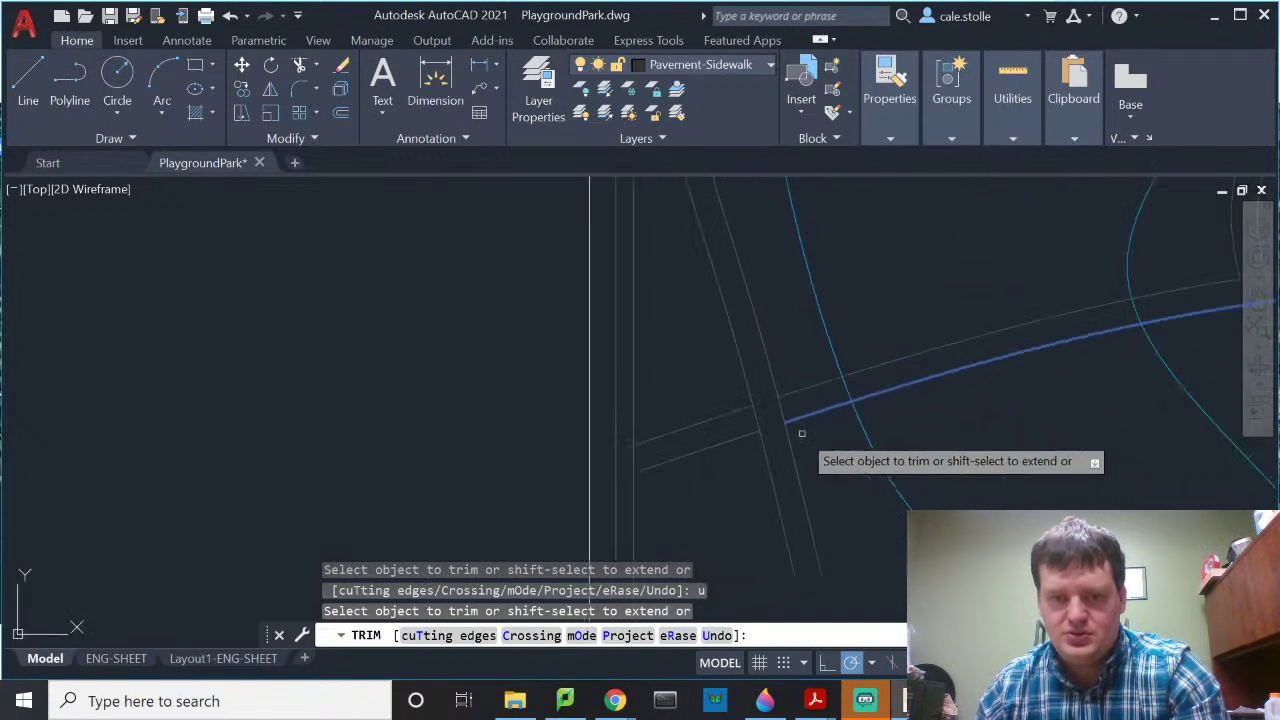
key(Escape)
key(Escape)
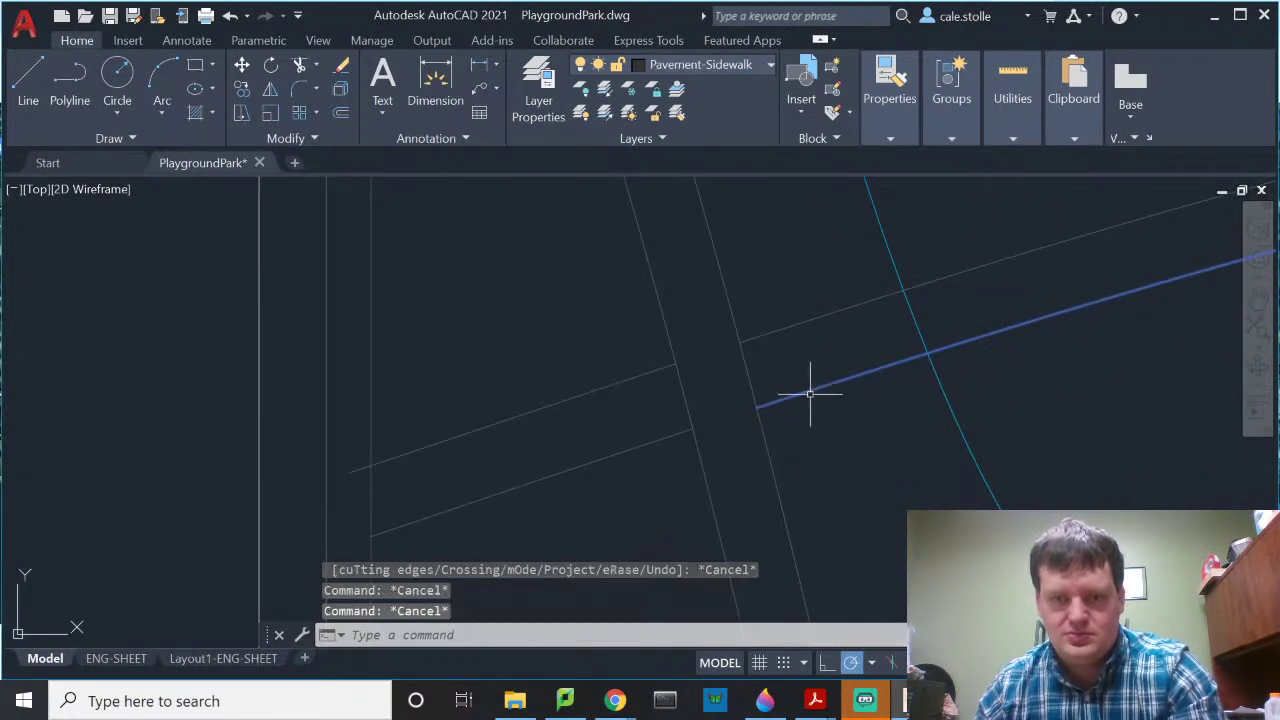
Step: Window-select the lower sidewalk line segments at the junction, then deselect them
click(808, 378)
click(823, 402)
click(812, 406)
click(840, 430)
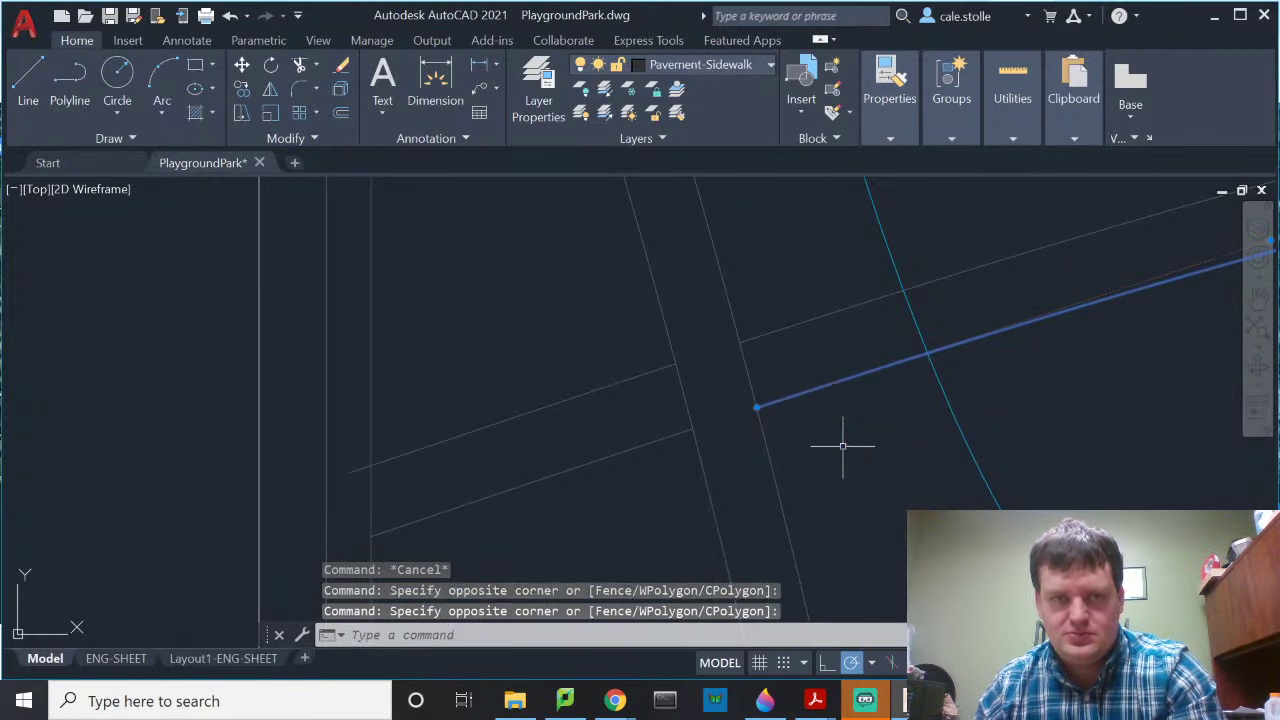
key(Escape)
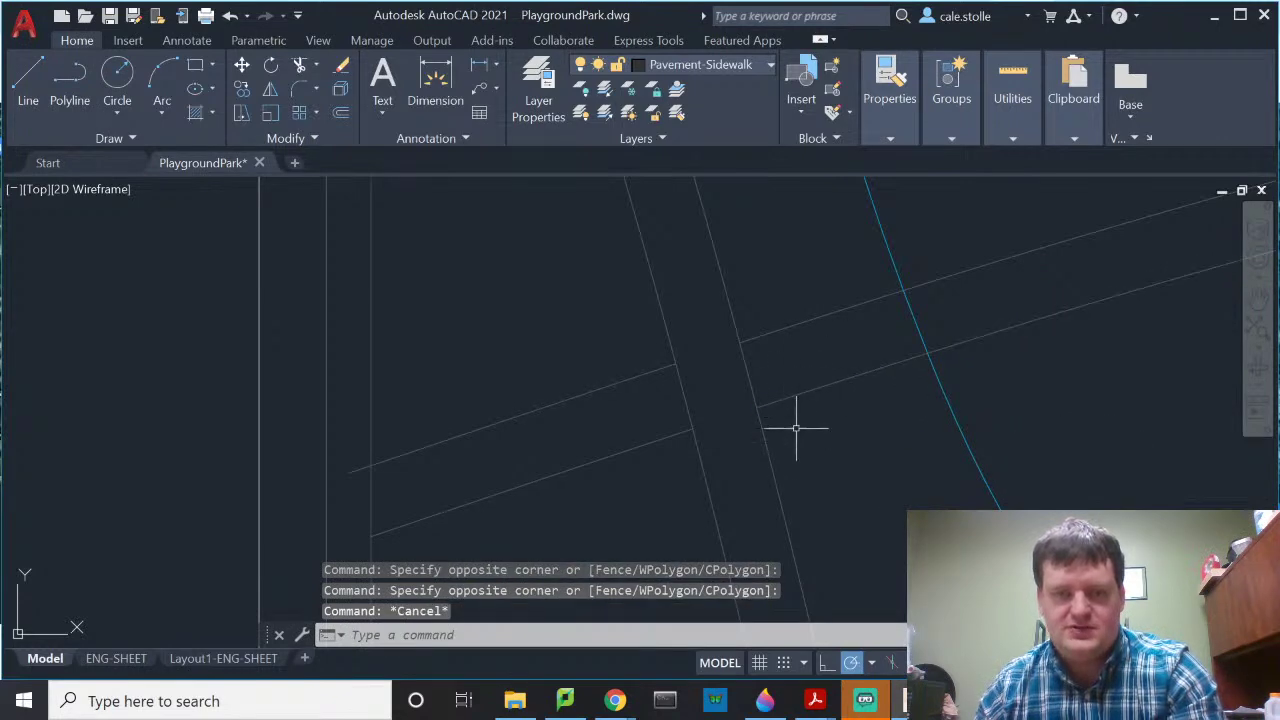
Step: Trim the near-vertical line and the short segment inside the junction with TR
text(t)
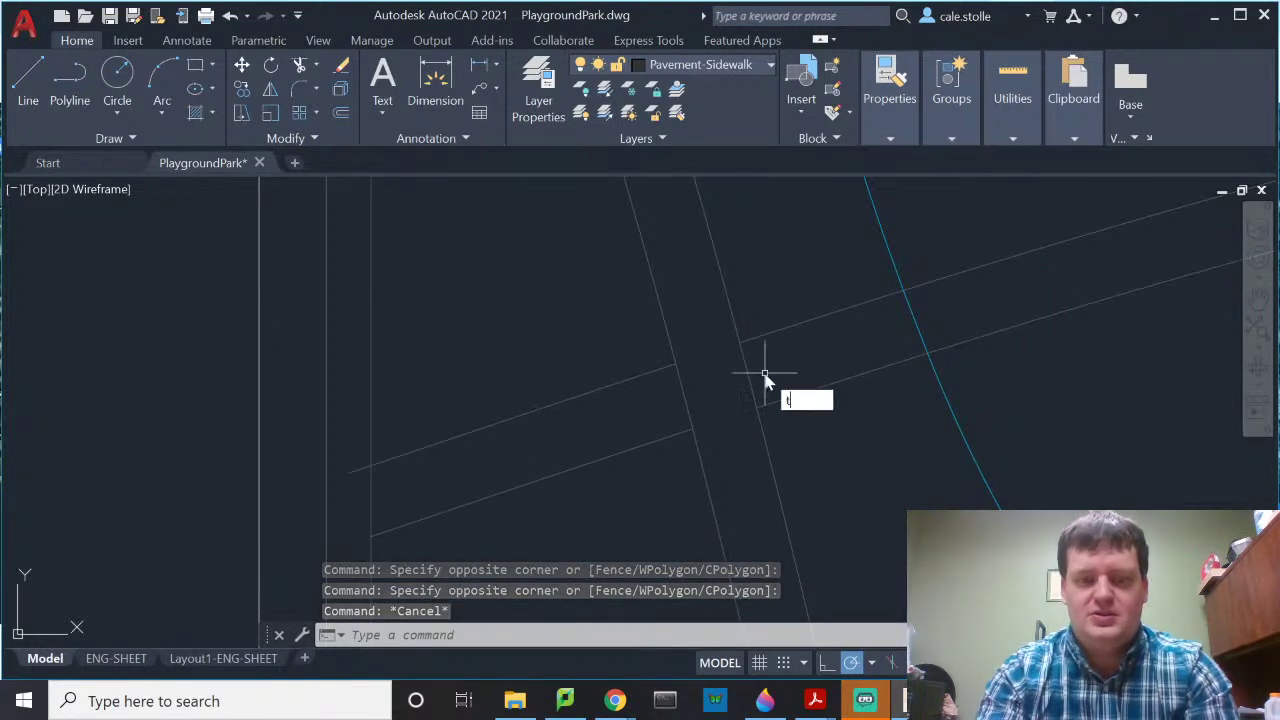
text(r)
key(Return)
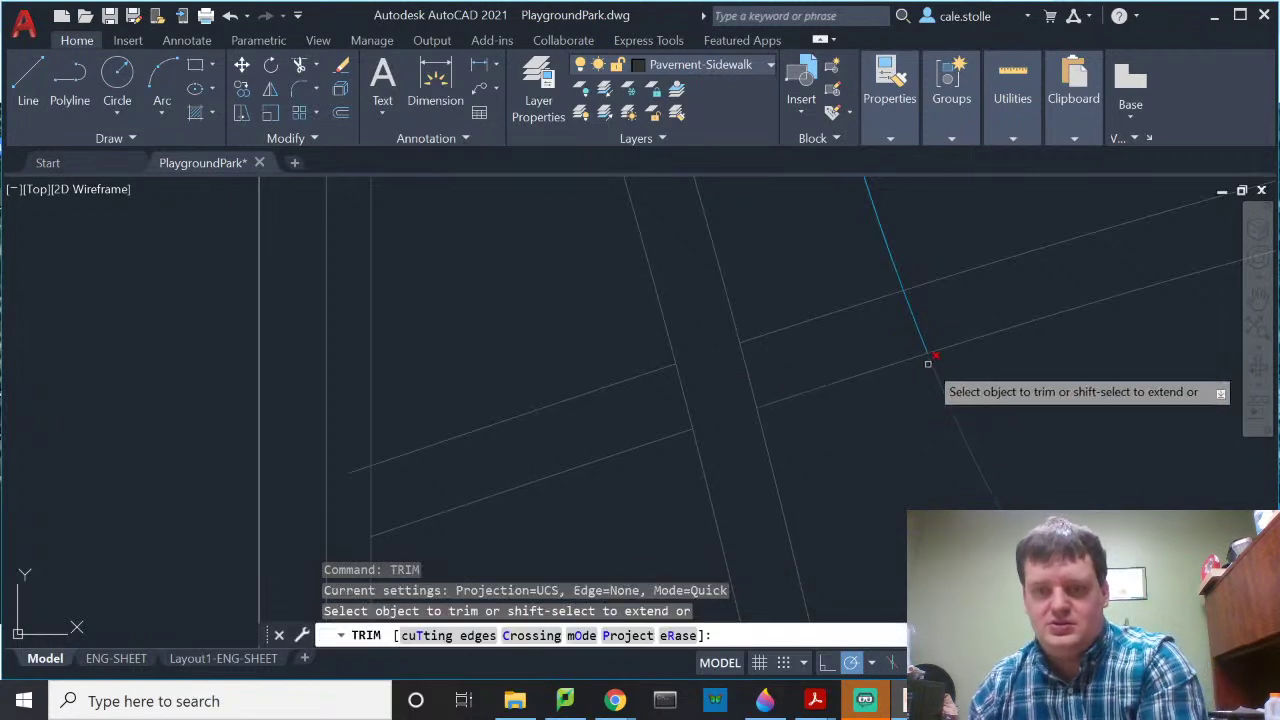
click(770, 455)
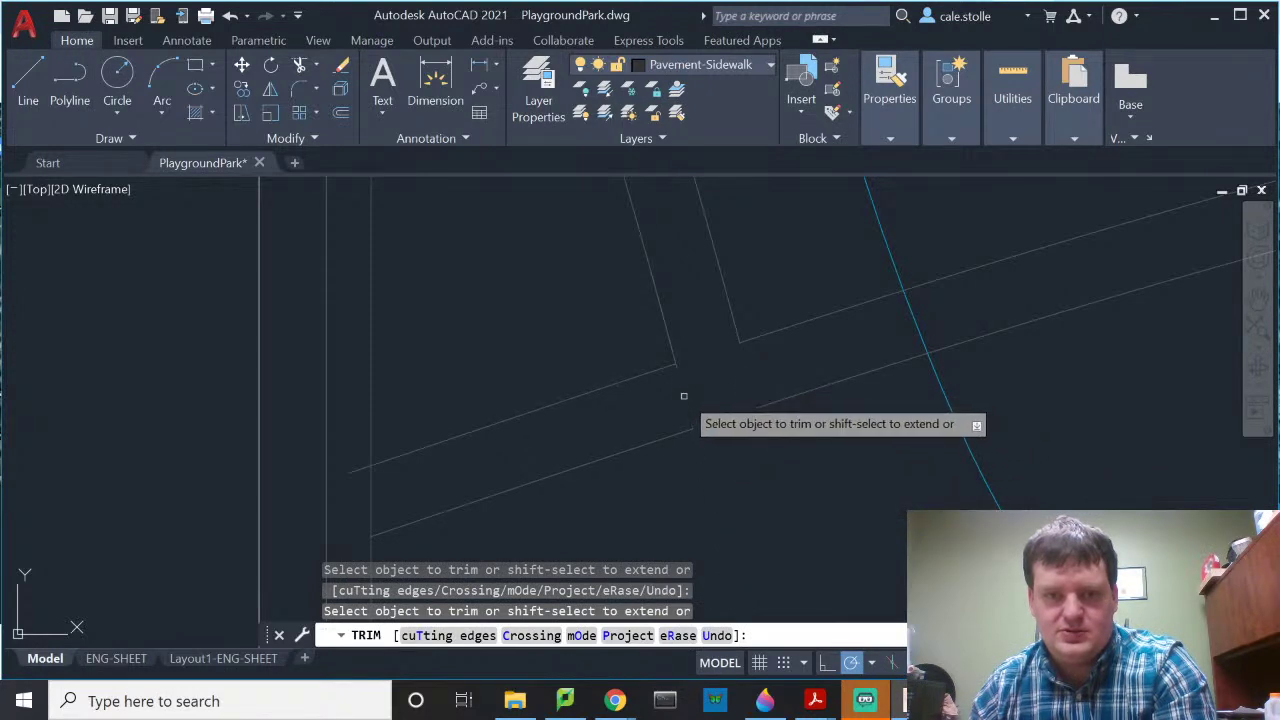
click(684, 397)
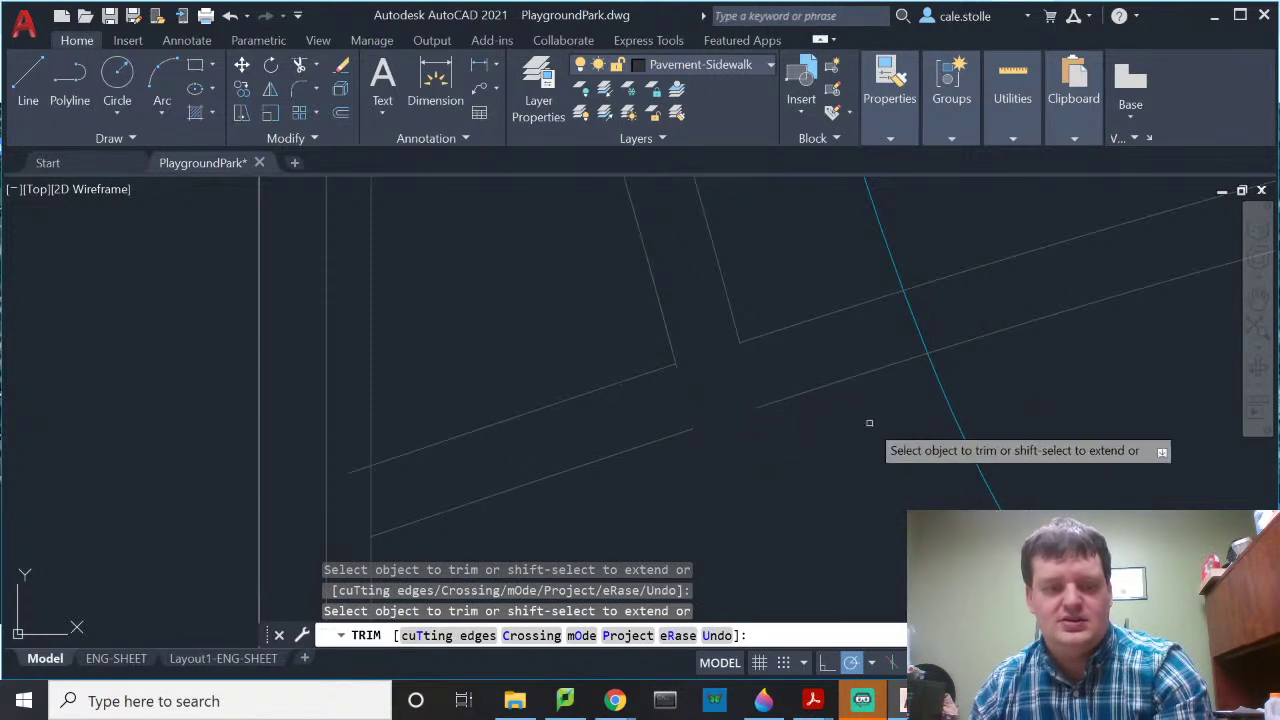
key(Escape)
scroll(840, 420, down, 3)
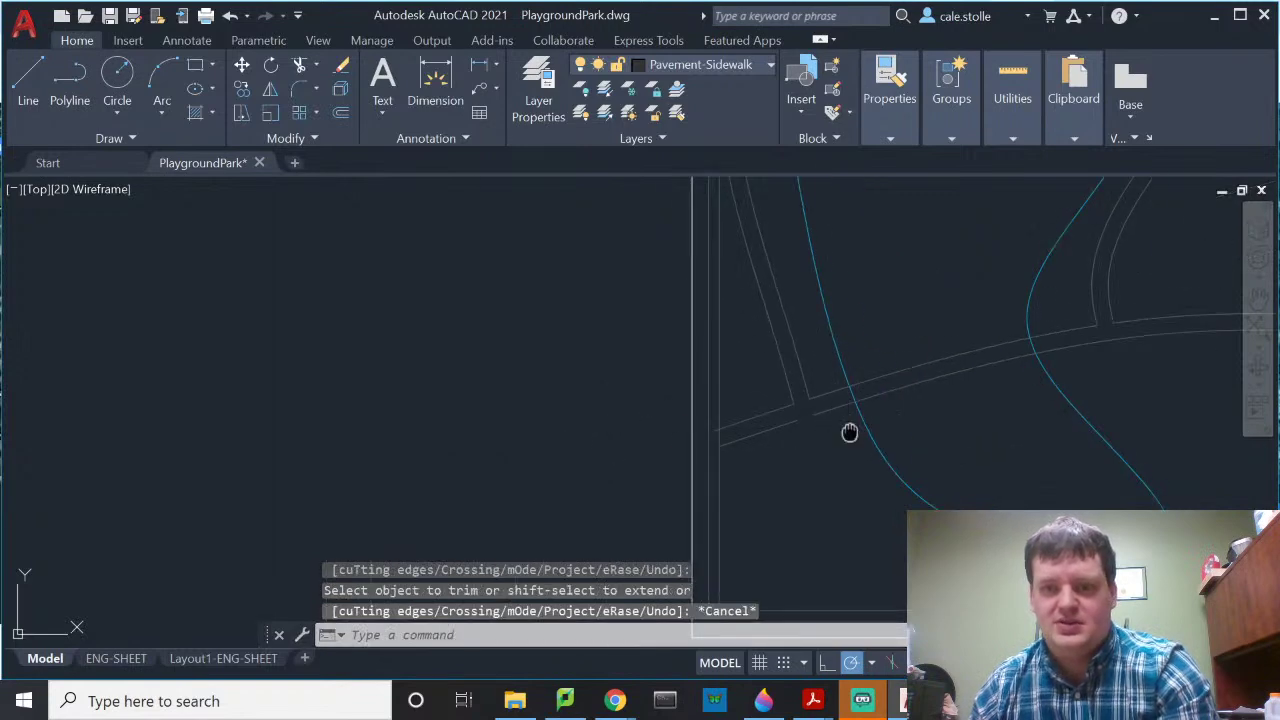
middle_drag(849, 432, 754, 411)
scroll(669, 406, up, 4)
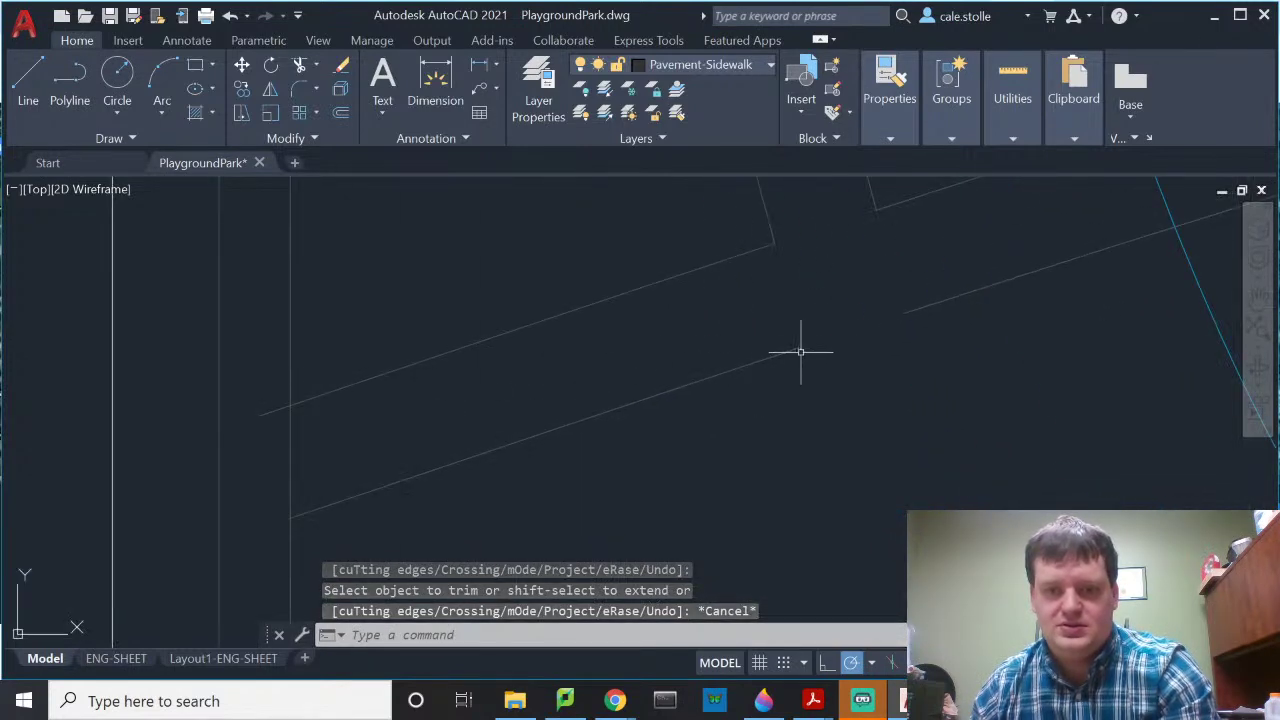
Step: Adjust the lower diagonal sidewalk line's end point by its grip, then zoom out
click(800, 350)
click(800, 348)
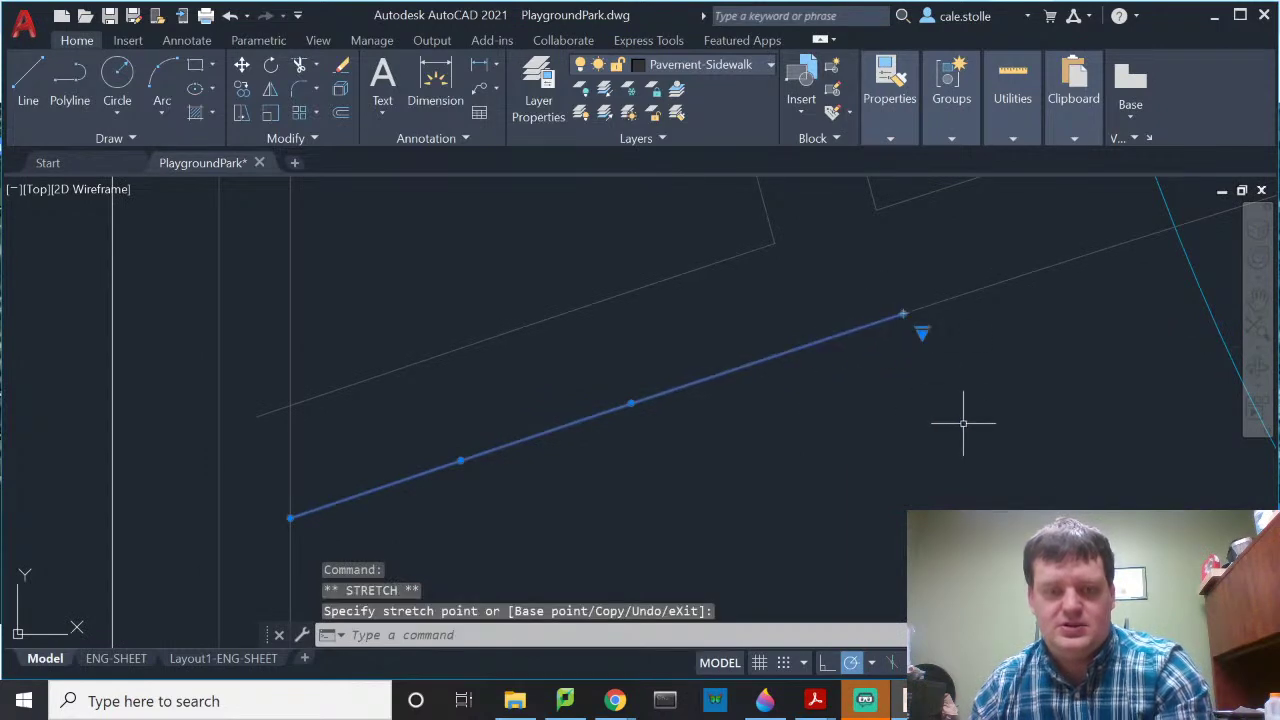
key(Escape)
scroll(963, 410, down, 5)
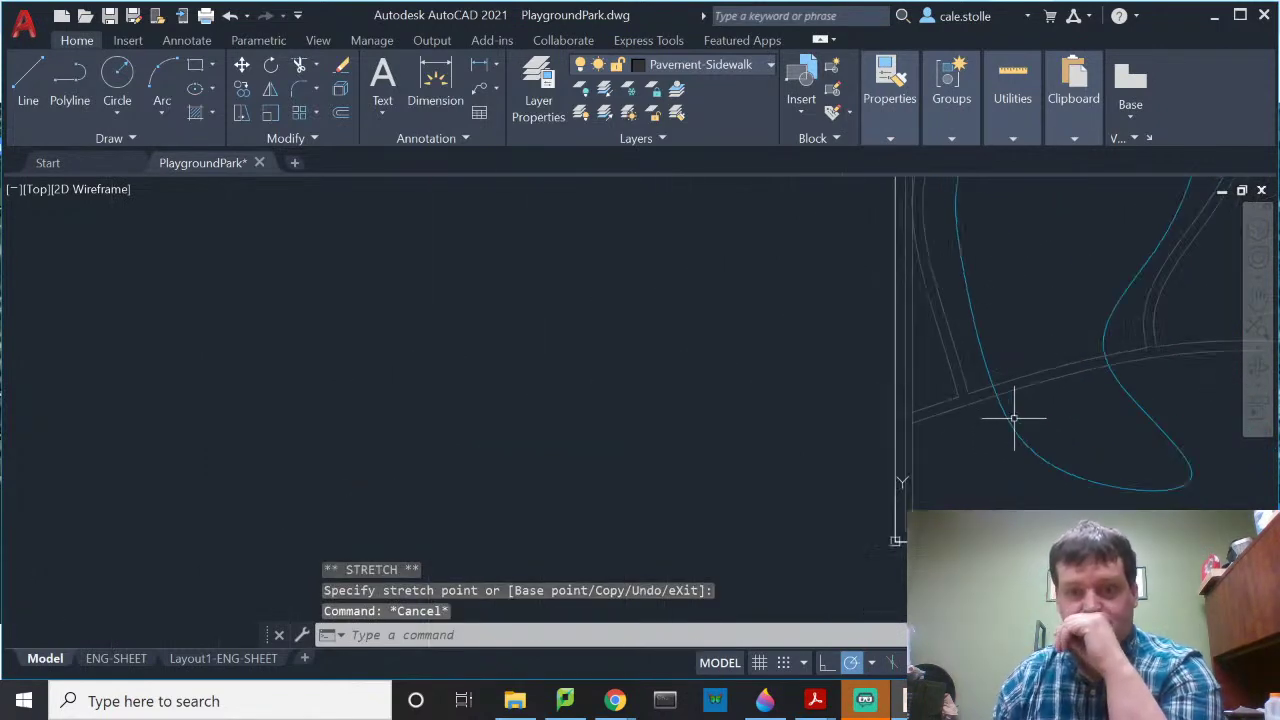
scroll(1013, 418, down, 5)
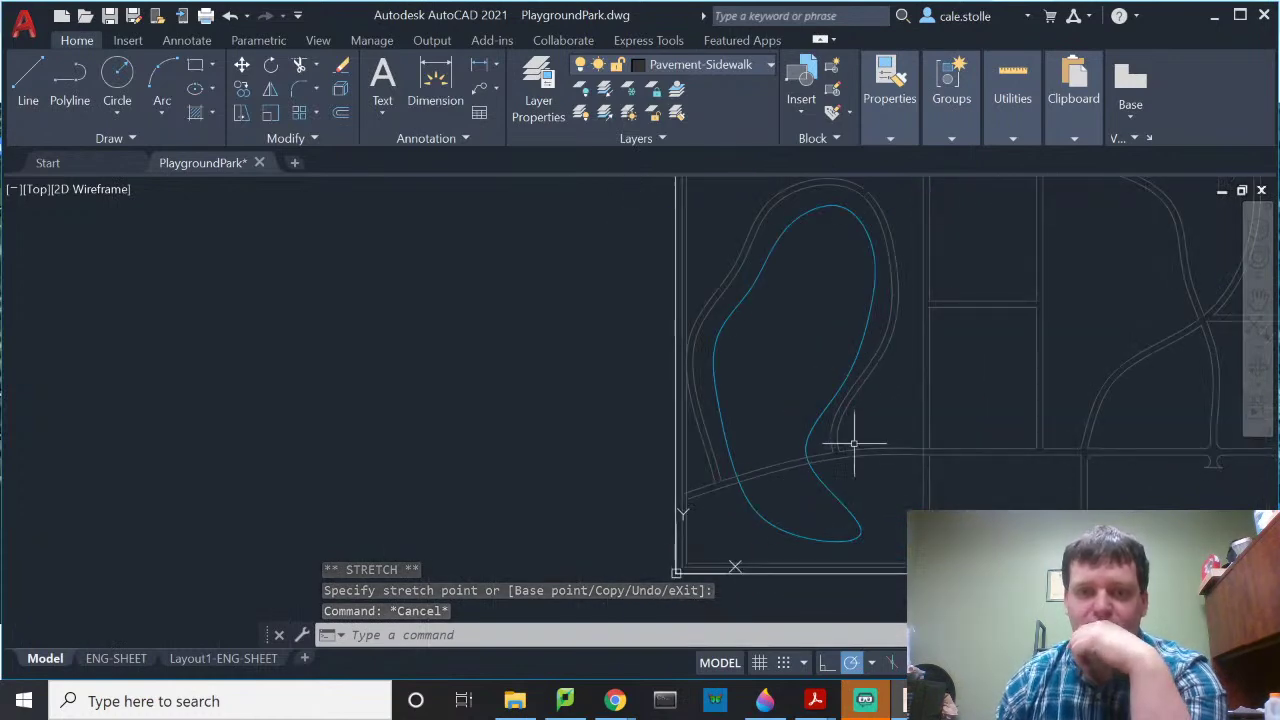
scroll(880, 480, up, 6)
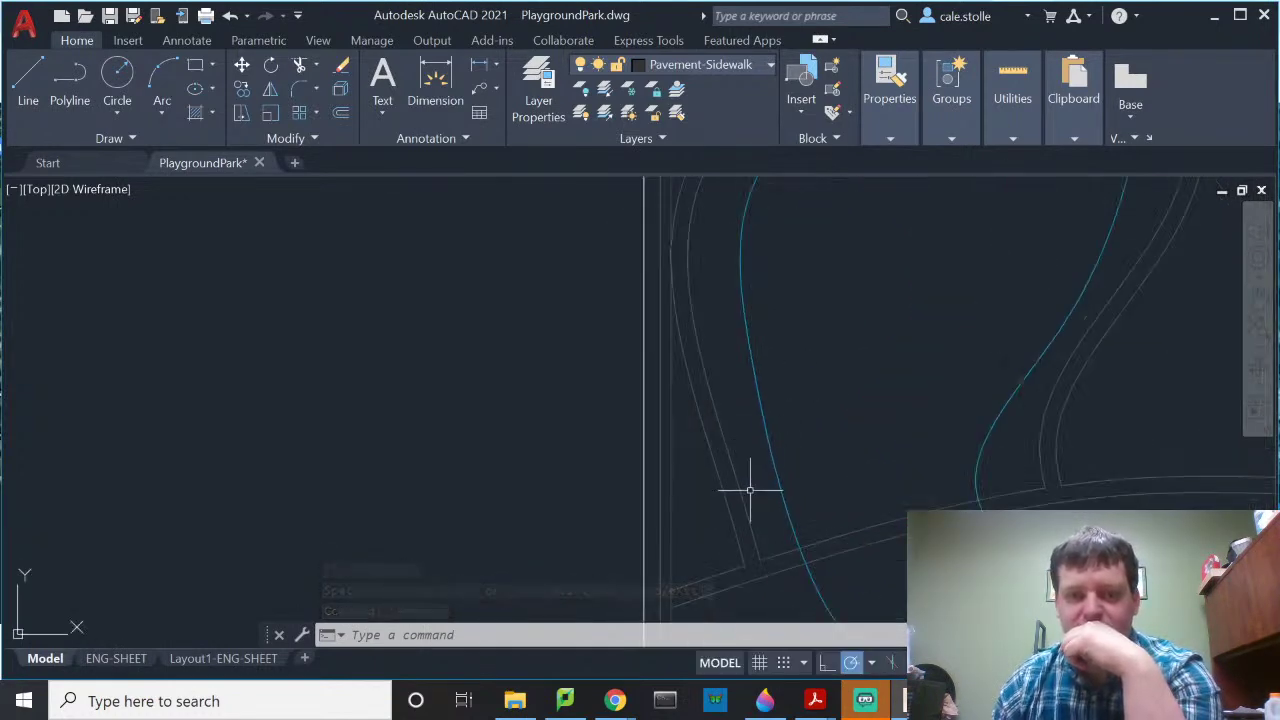
scroll(780, 450, down, 3)
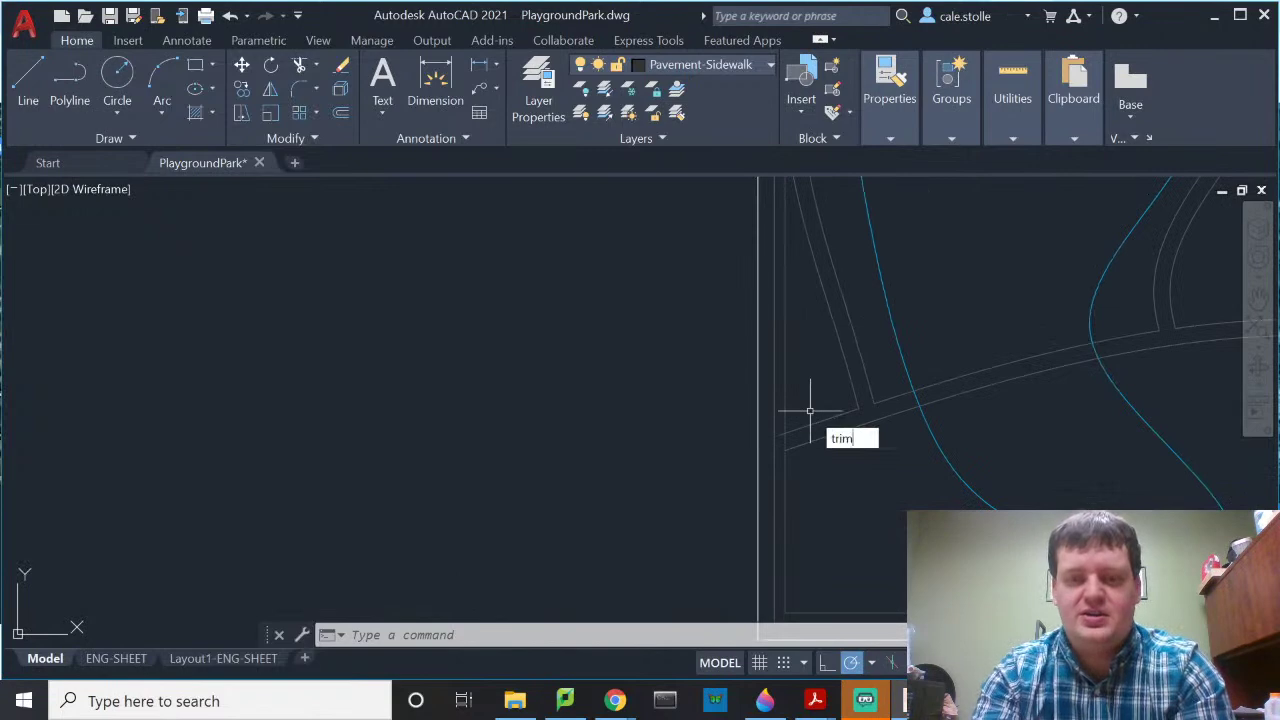
Step: Trim off the short overhanging line end at the junction, then bring the lake's top into view
key(Return)
scroll(760, 423, up, 3)
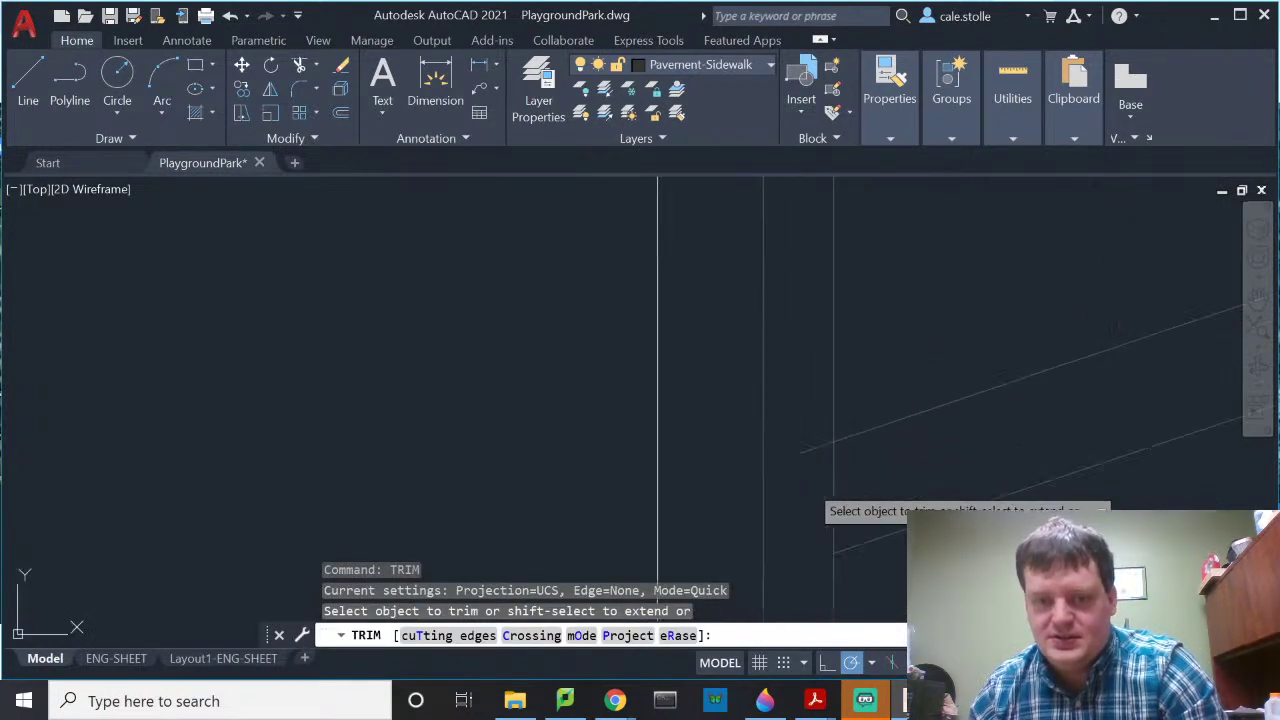
click(819, 450)
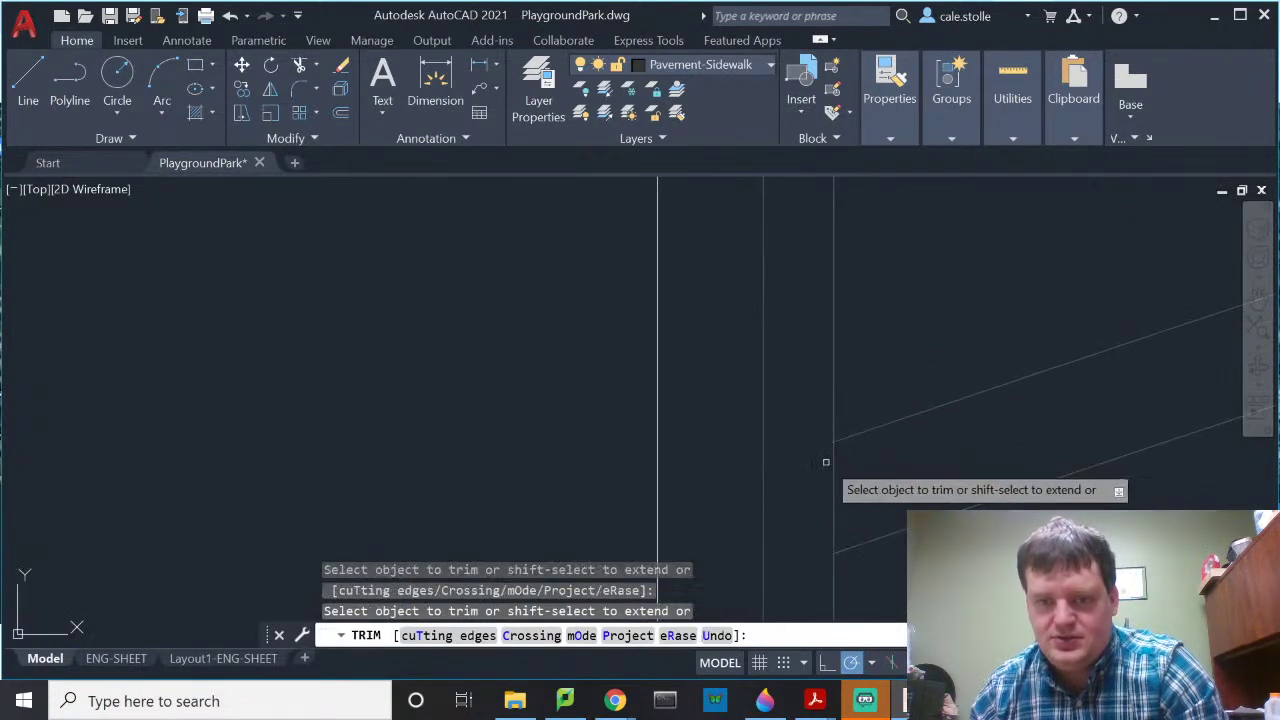
scroll(874, 366, down, 5)
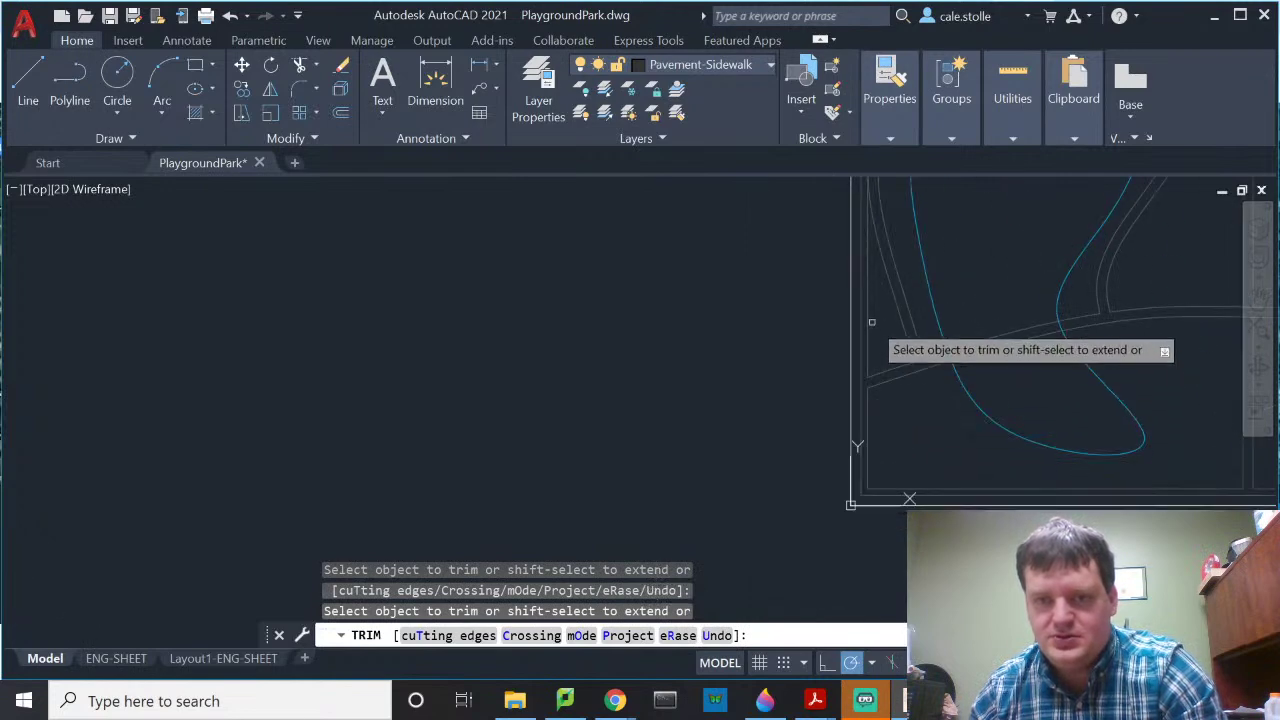
scroll(880, 405, up, 5)
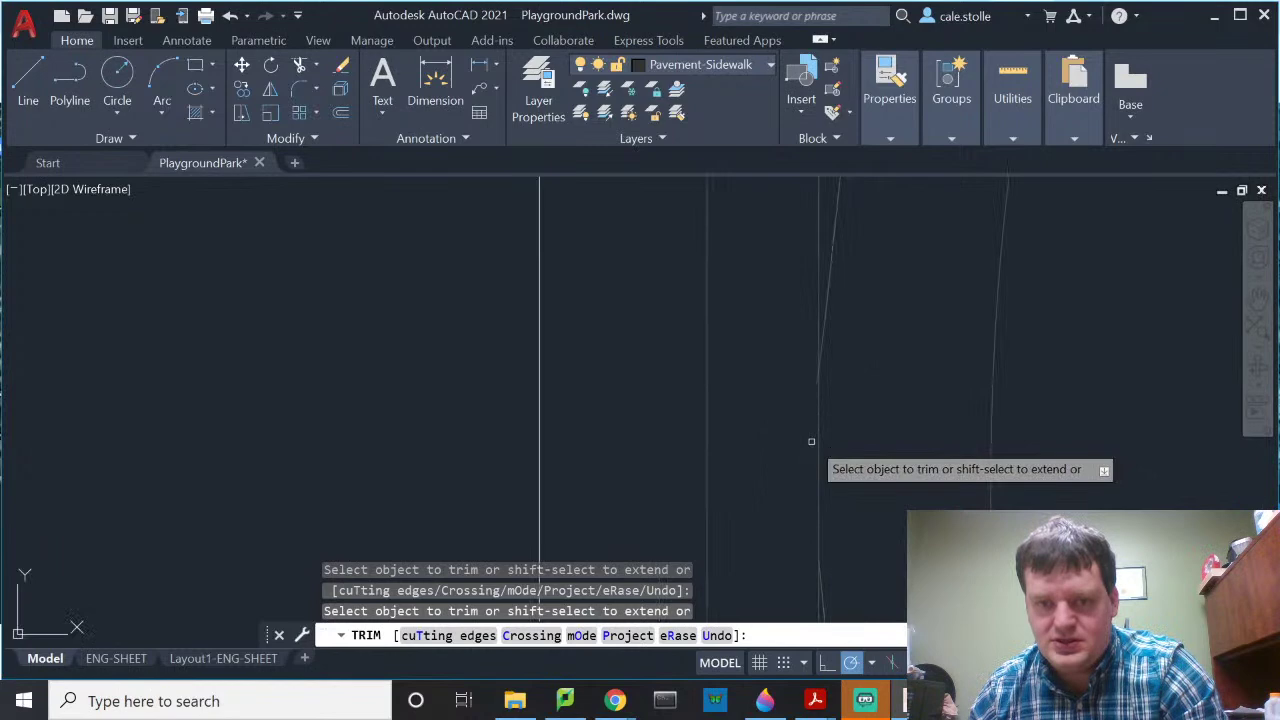
scroll(860, 436, down, 4)
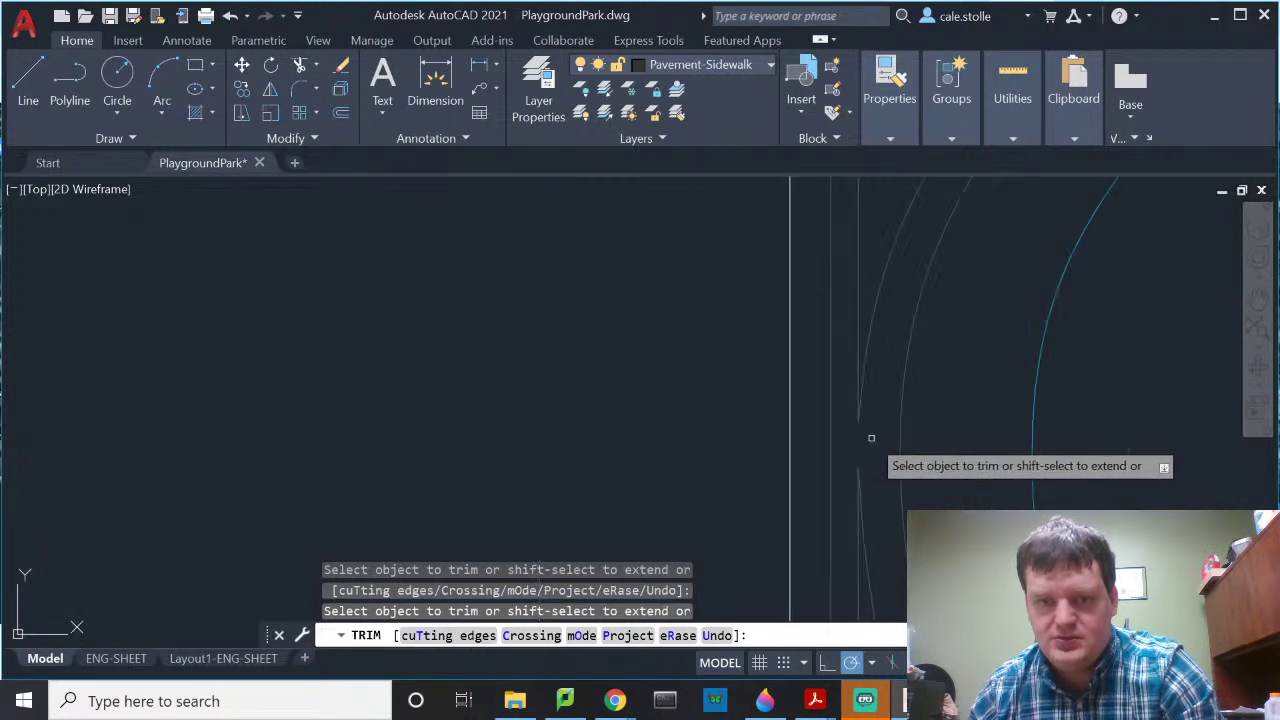
key(Escape)
scroll(960, 436, down, 6)
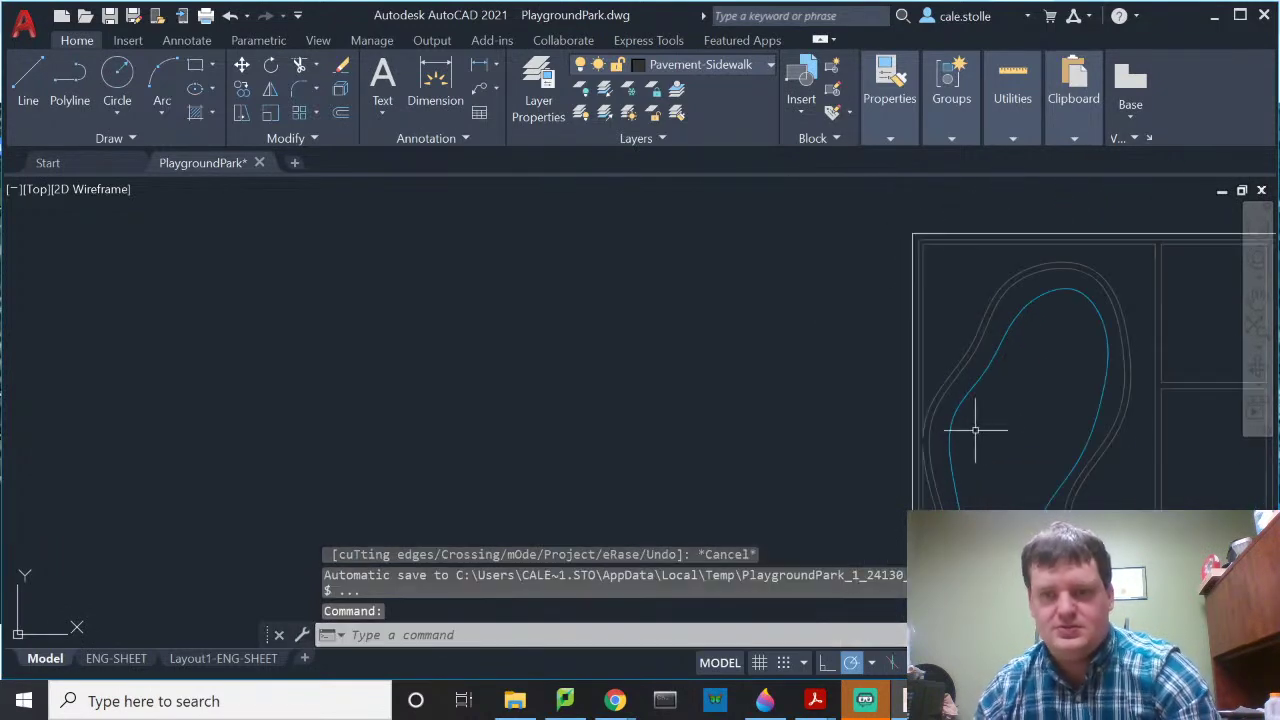
mouse_move(983, 429)
middle_down()
mouse_move(760, 380)
mouse_move(768, 455)
middle_up()
scroll(740, 336, up, 5)
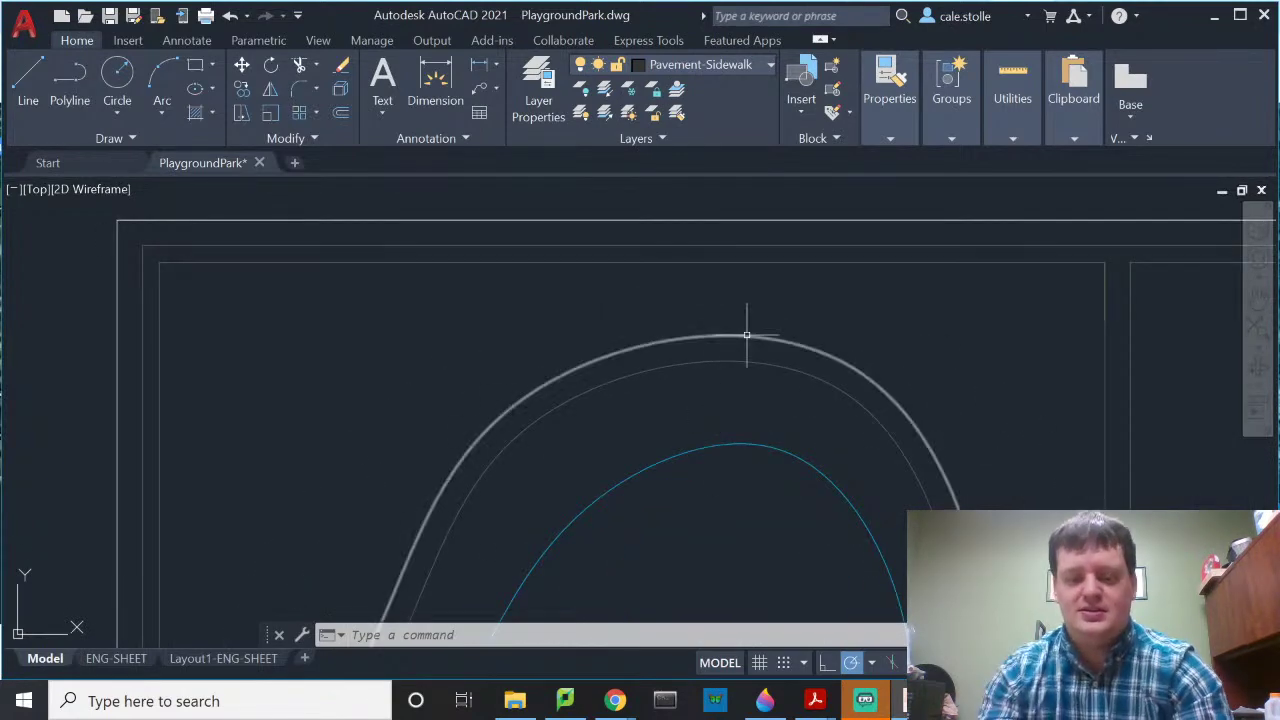
Step: Make CONSTRUCTION the current layer, abandoning a premature line command
text(l)
key(Return)
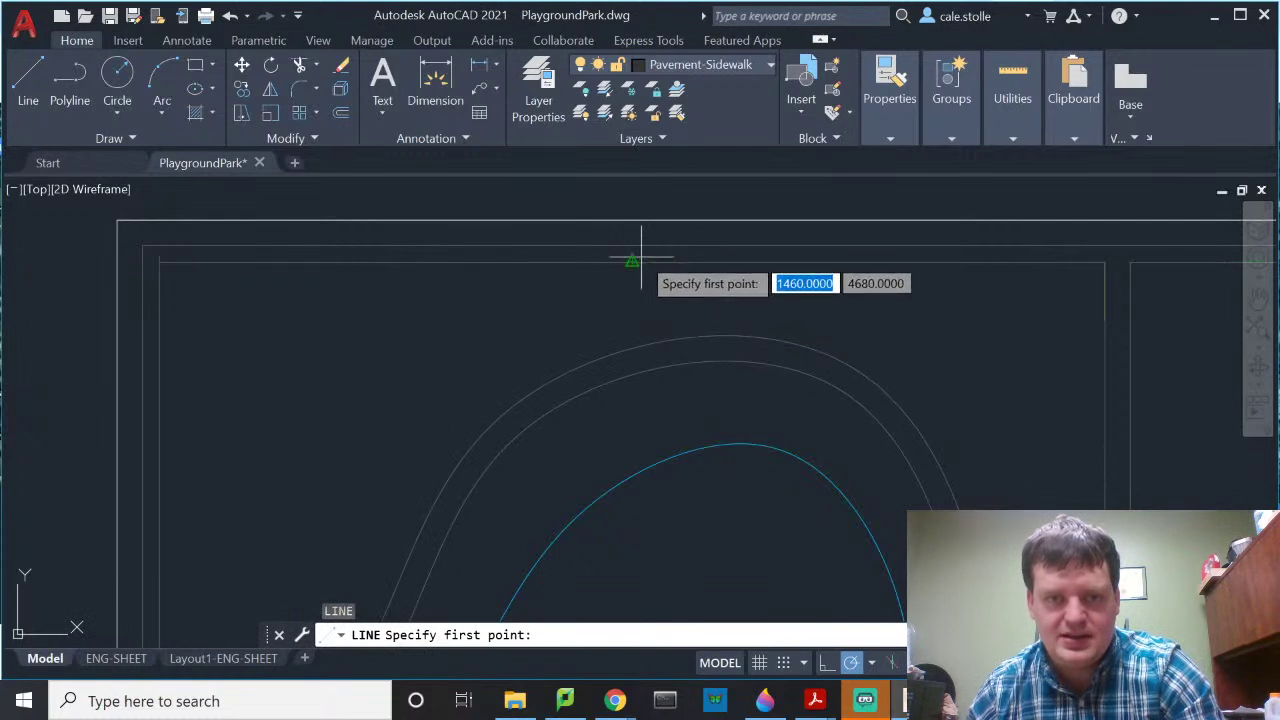
key(Escape)
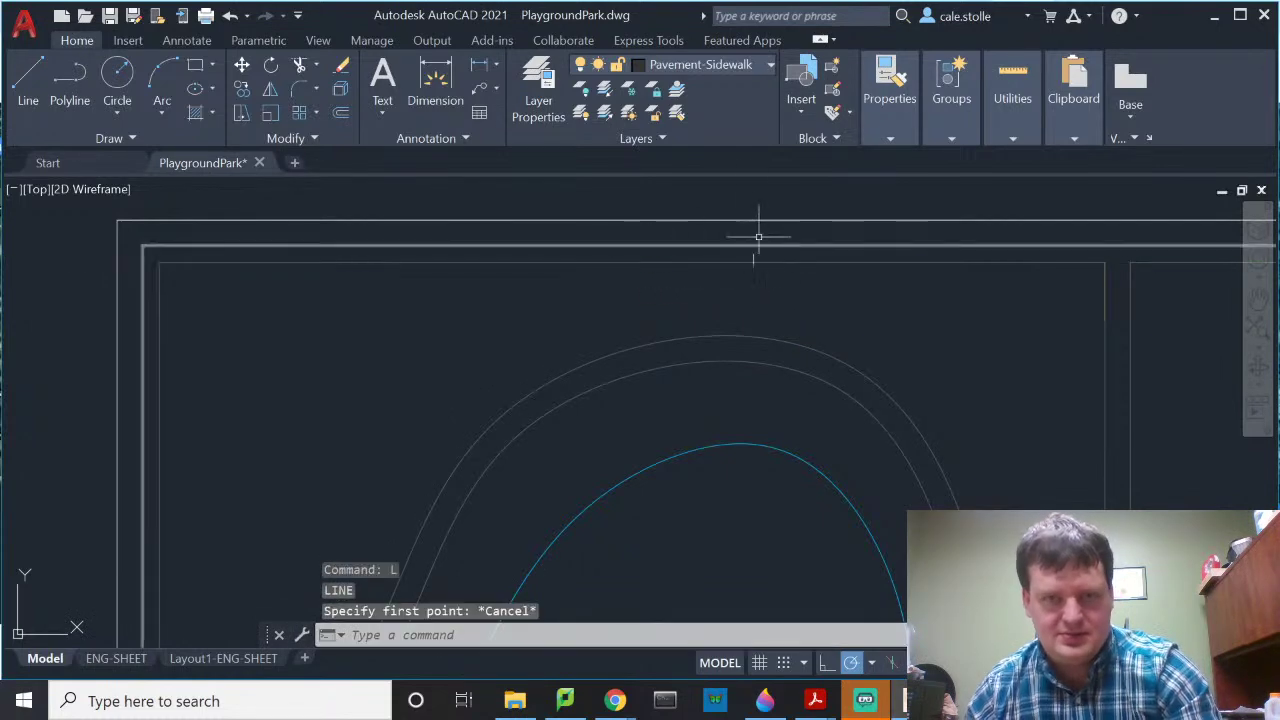
click(703, 68)
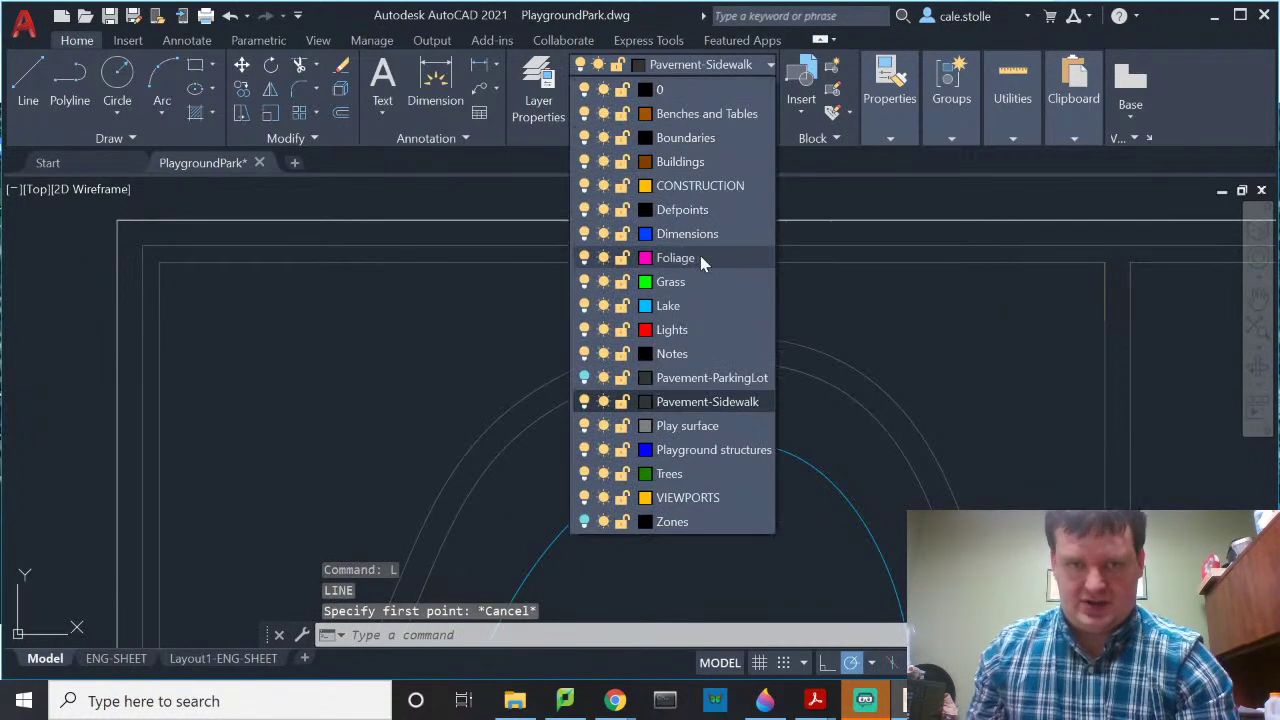
click(688, 183)
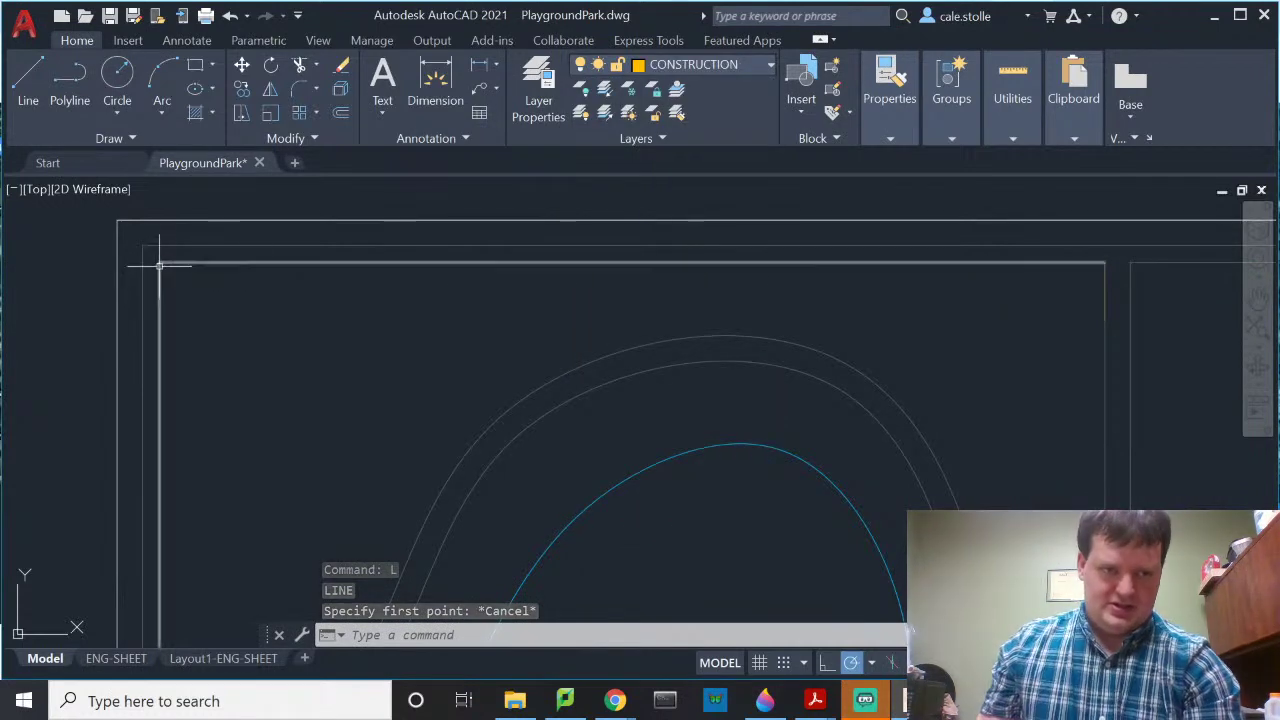
Step: Start a line at the inner border's top-left corner
text(l)
key(Return)
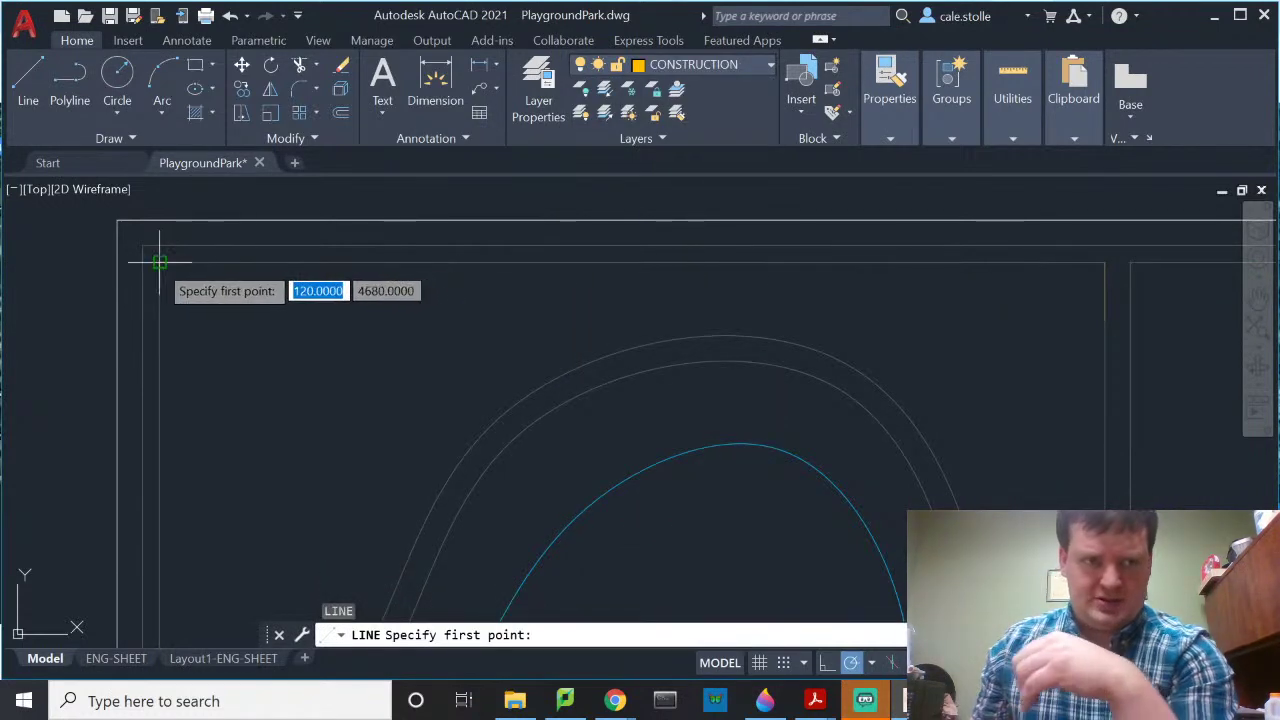
click(159, 263)
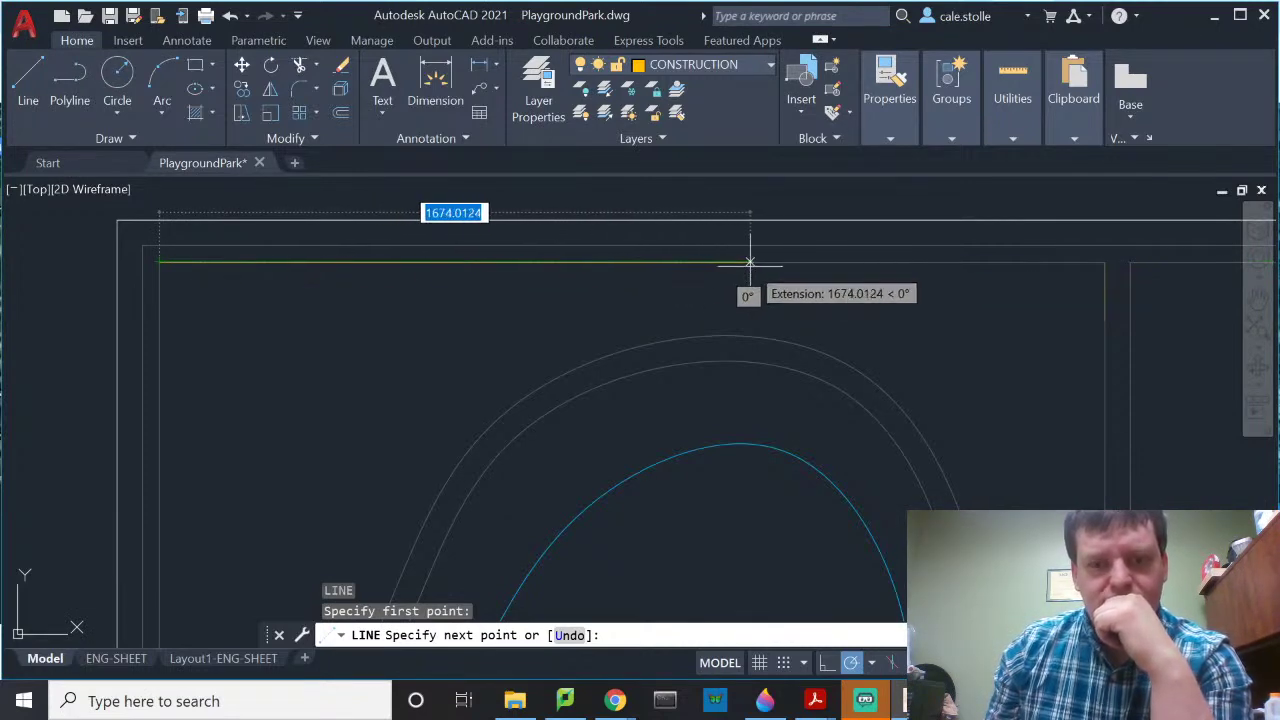
key(super)
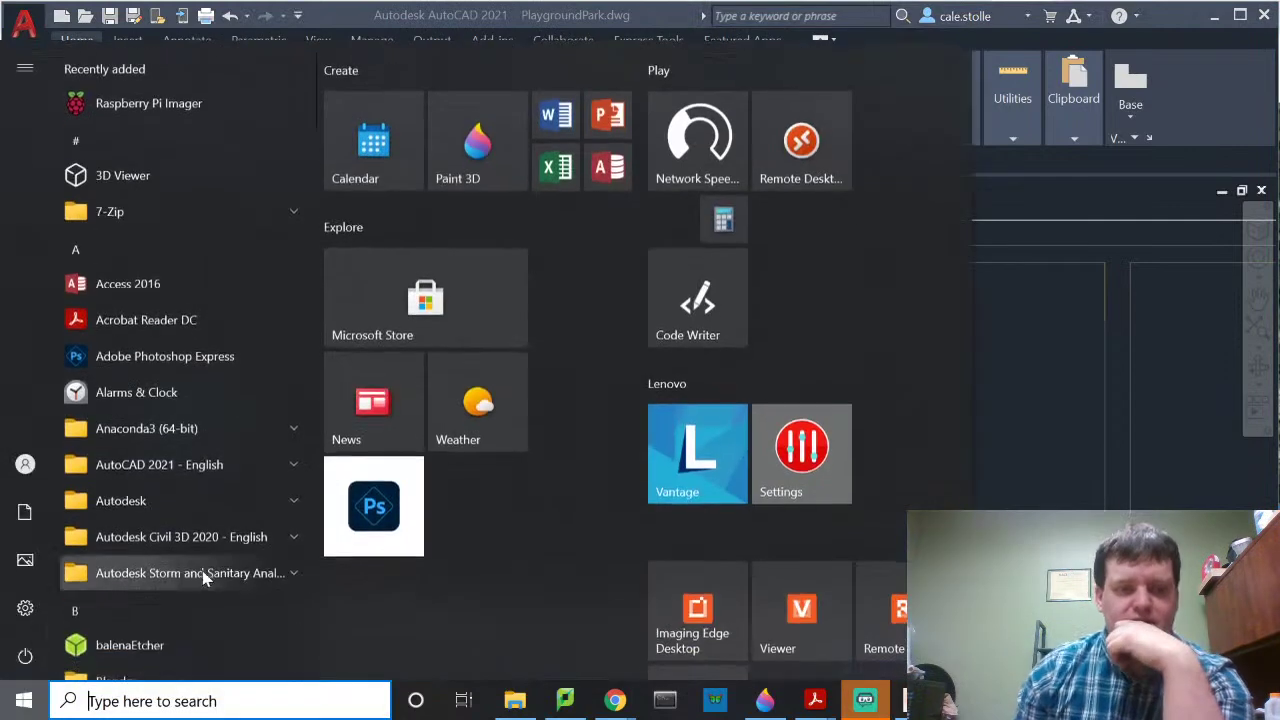
Step: Work out the line length 150 × 12 = 1,800 in Calculator and return to AutoCAD
scroll(184, 562, down, 4)
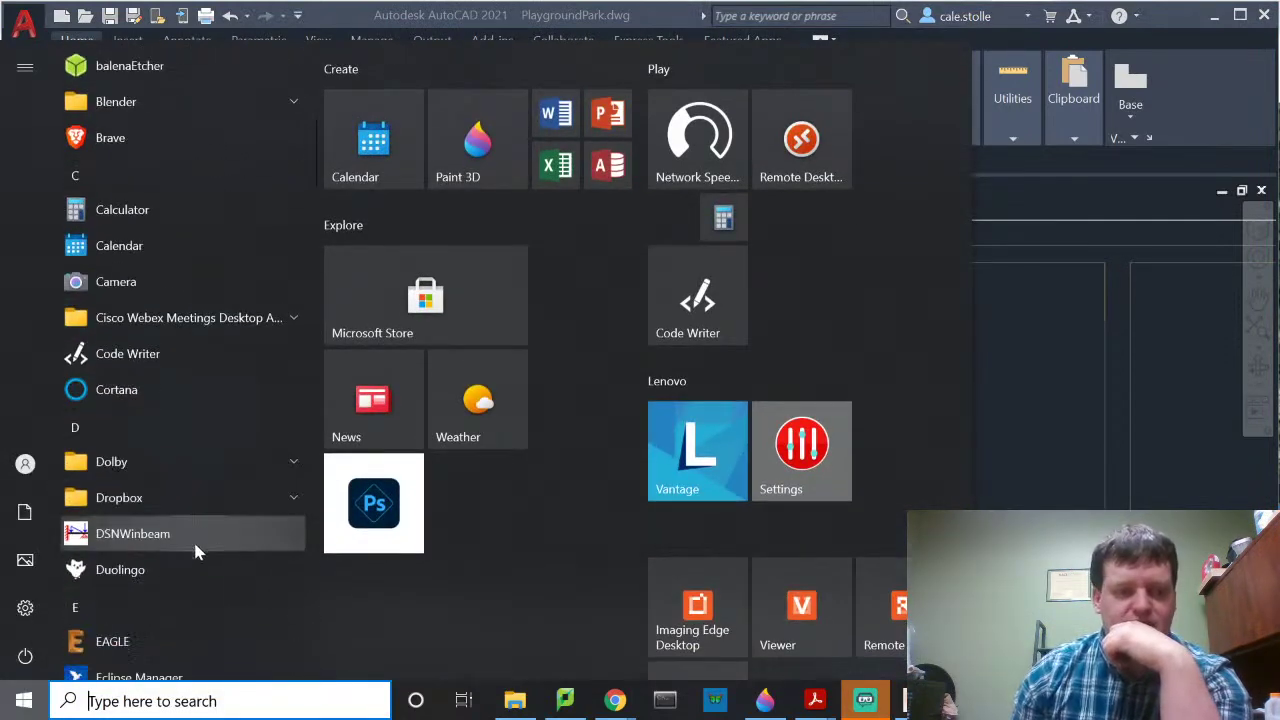
click(177, 211)
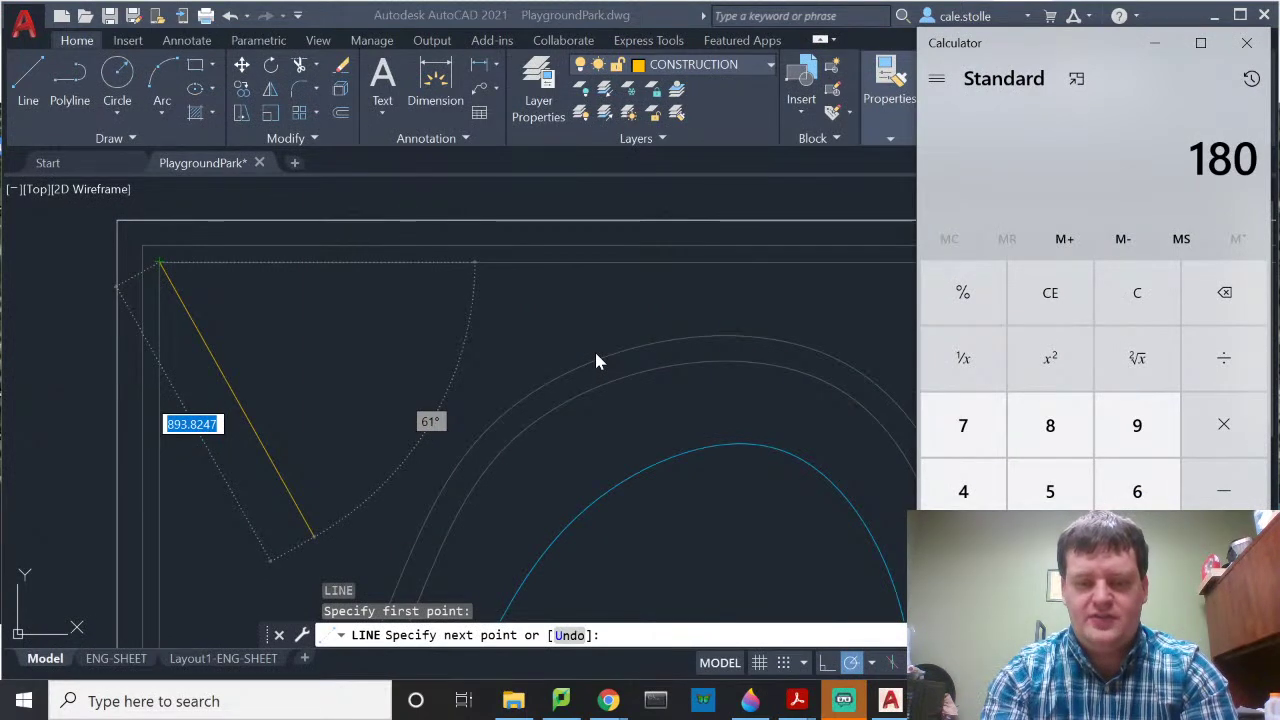
key(asterisk)
text(12)
key(Return)
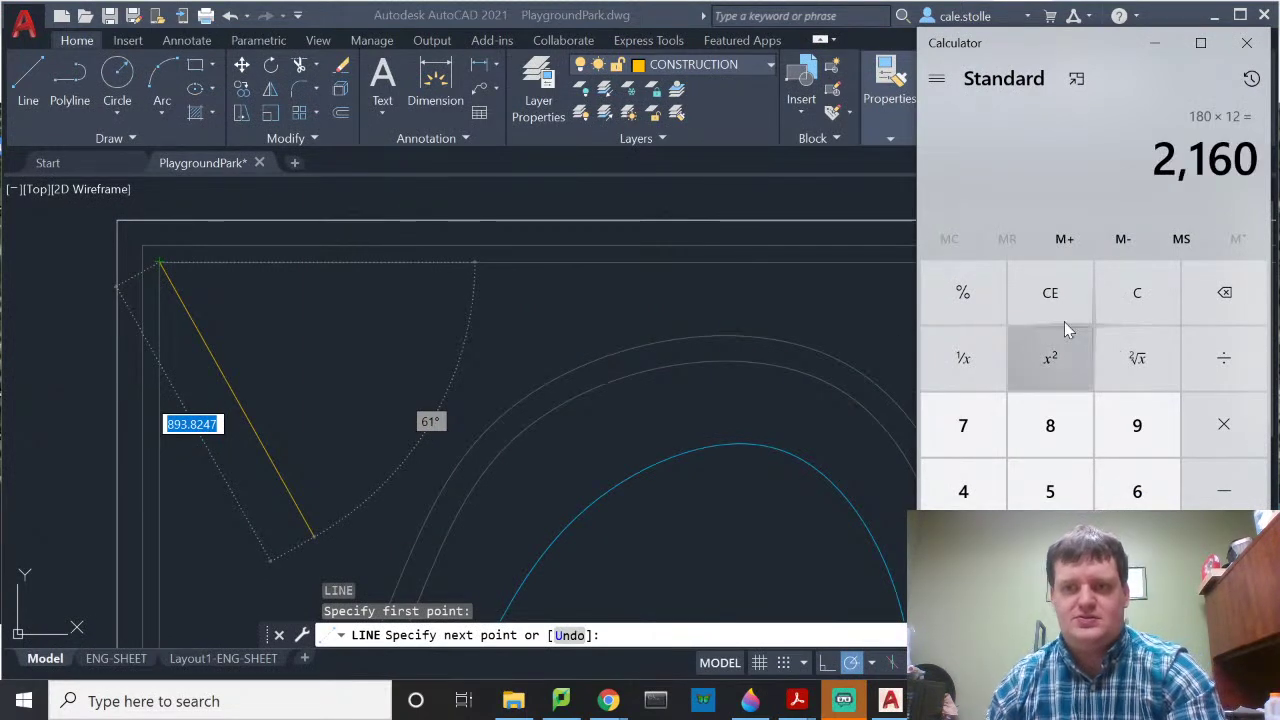
click(704, 215)
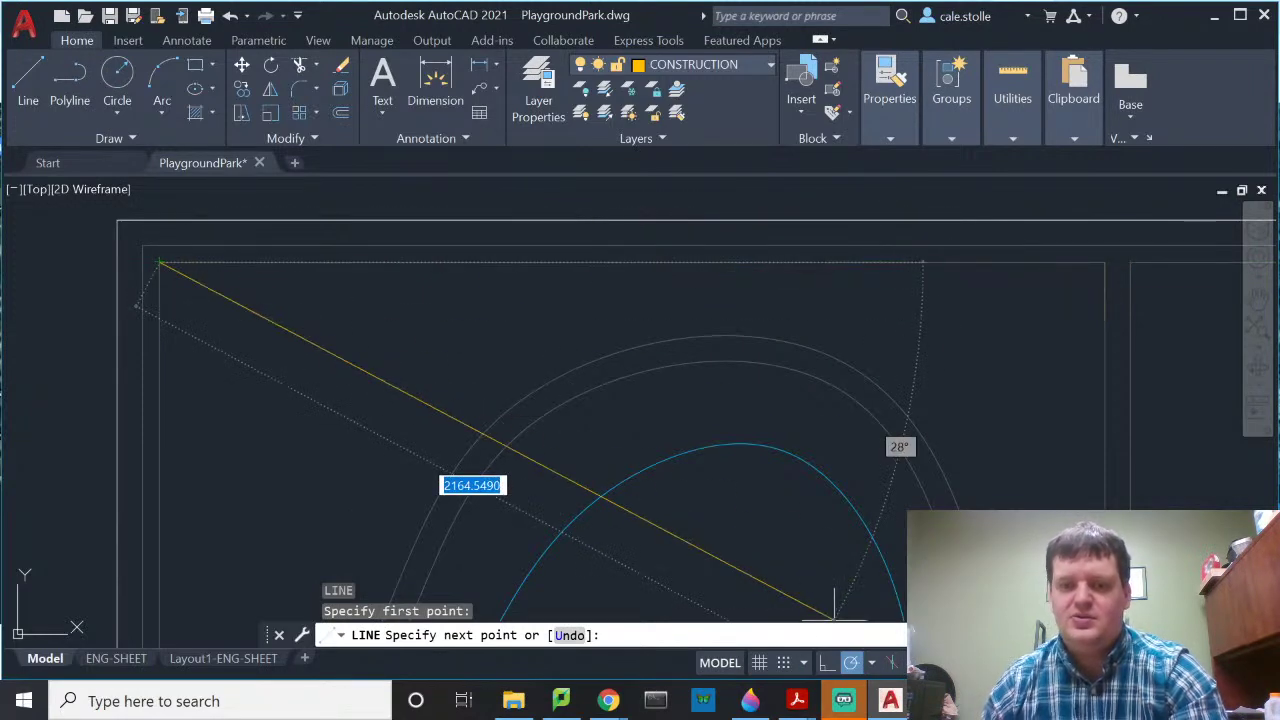
key(alt+Tab)
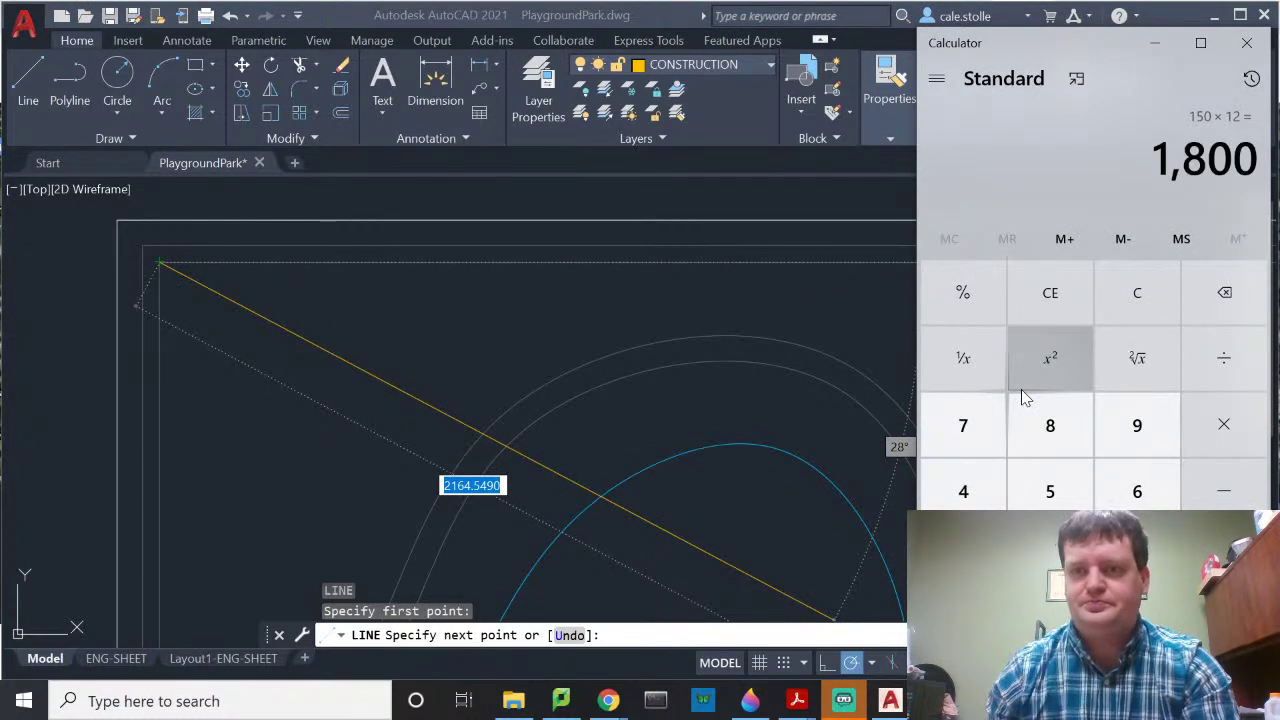
key(Escape)
key(alt+Tab)
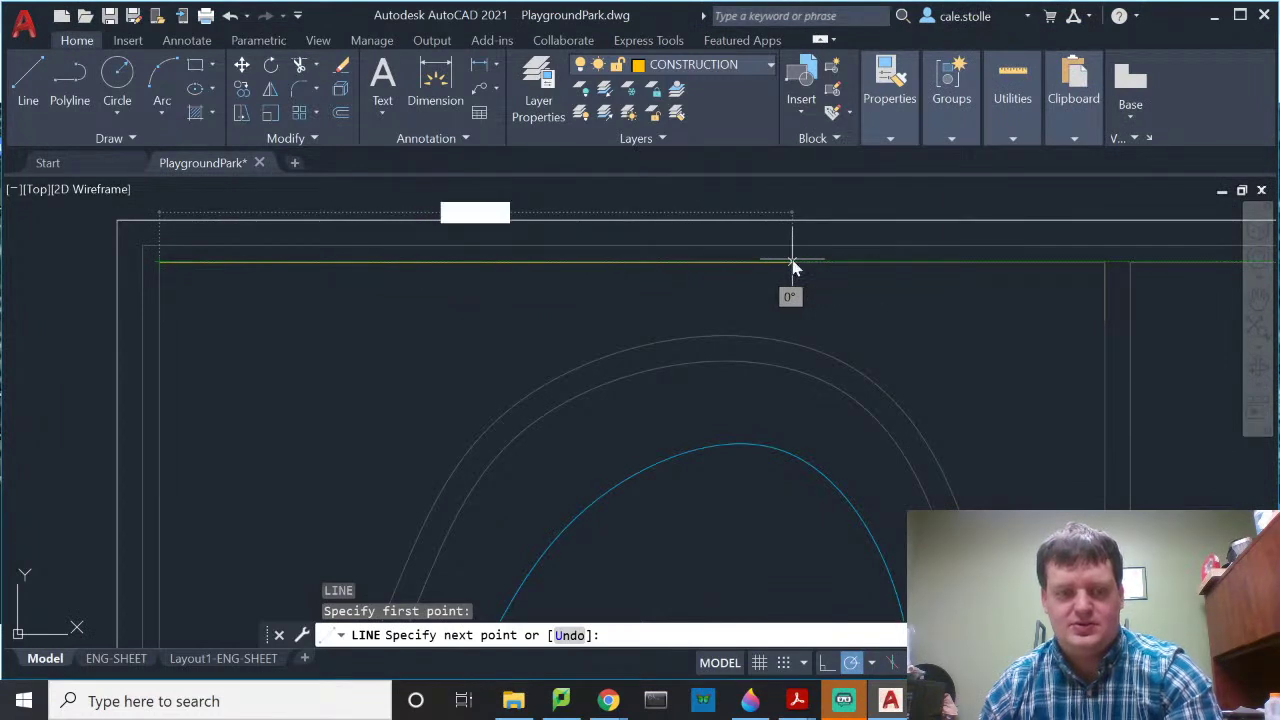
Step: Draw the 1800-long top line and a vertical segment down to the sidewalk arc
key(Return)
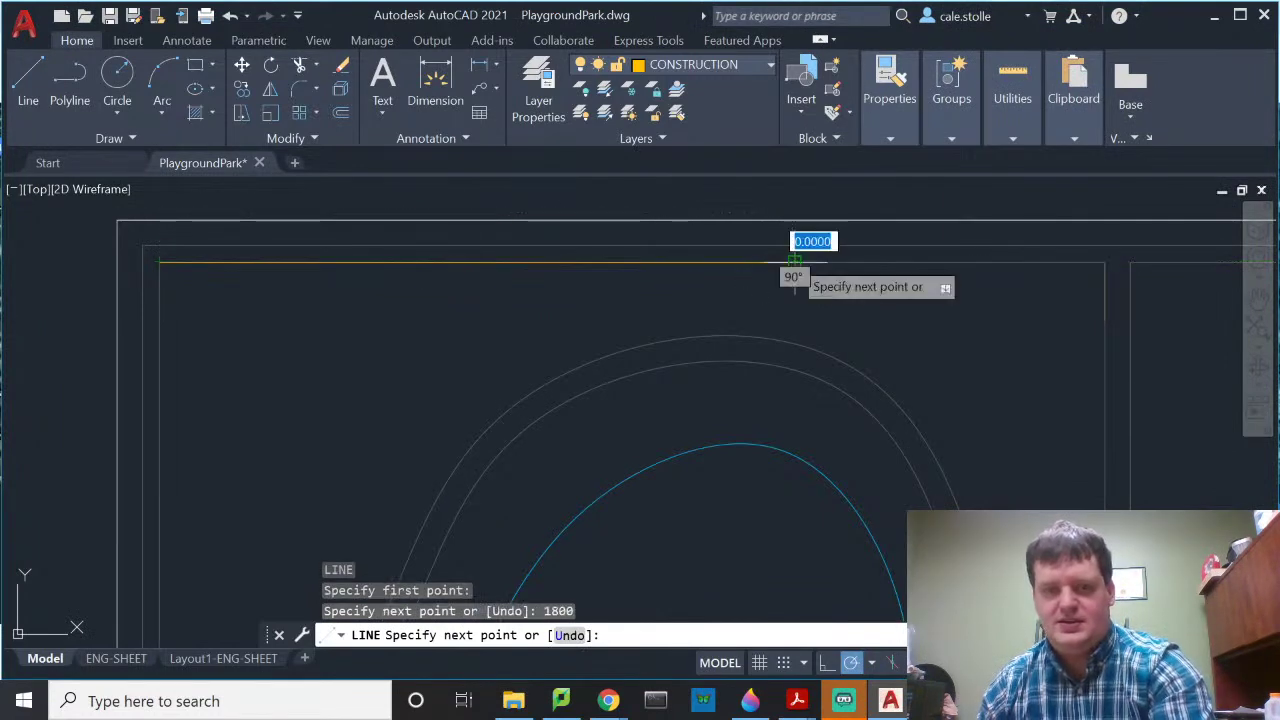
click(794, 343)
key(Return)
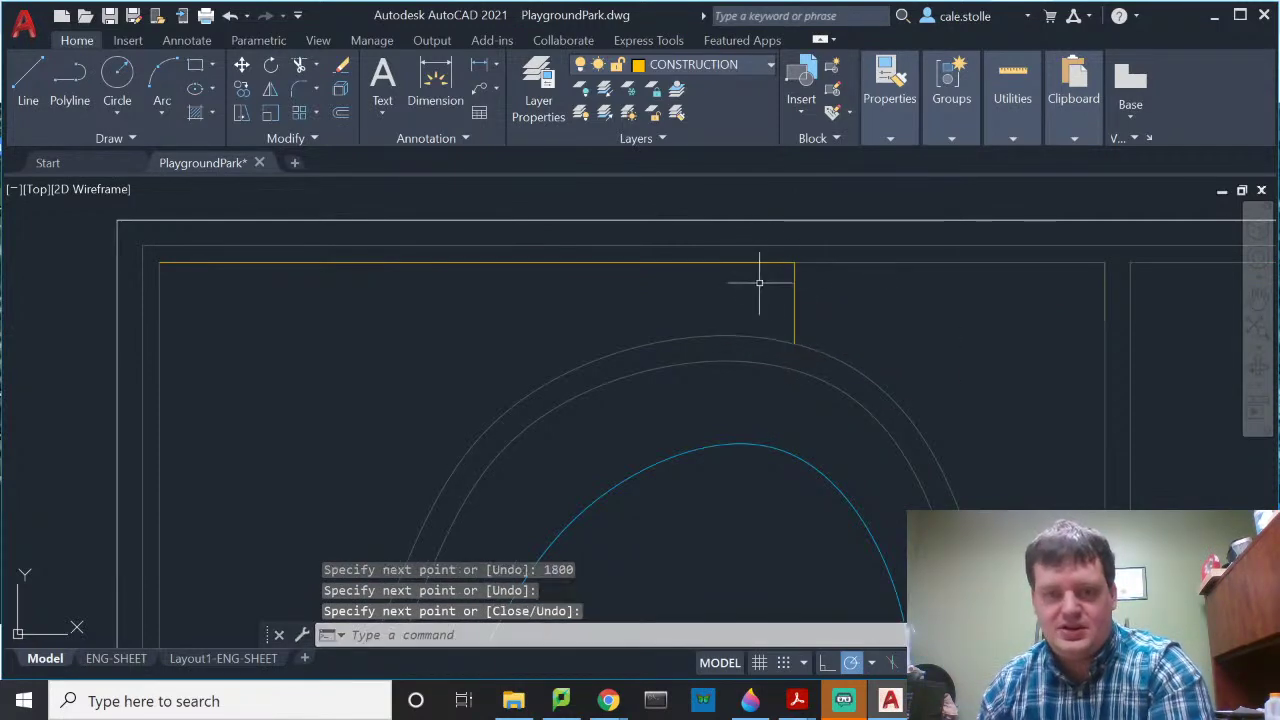
scroll(768, 298, up, 4)
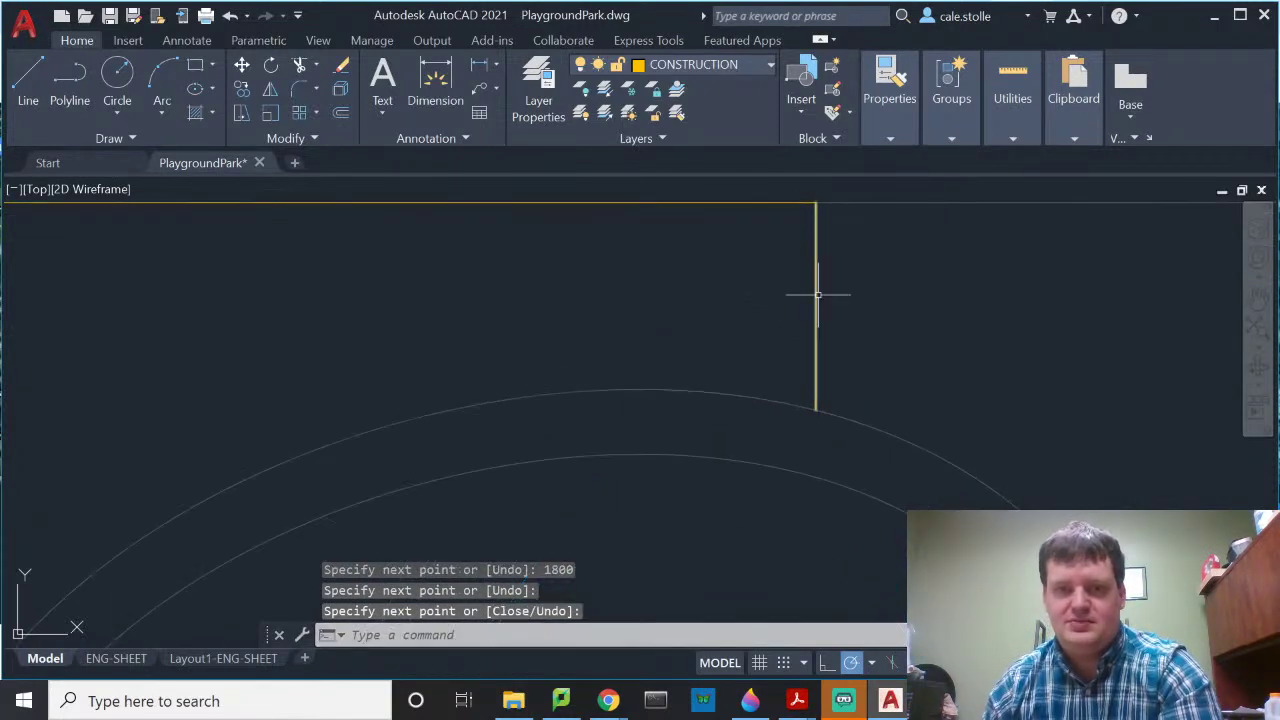
Step: Move the vertical line to the Pavement-Sidewalk layer and erase the top construction line
click(817, 290)
click(699, 64)
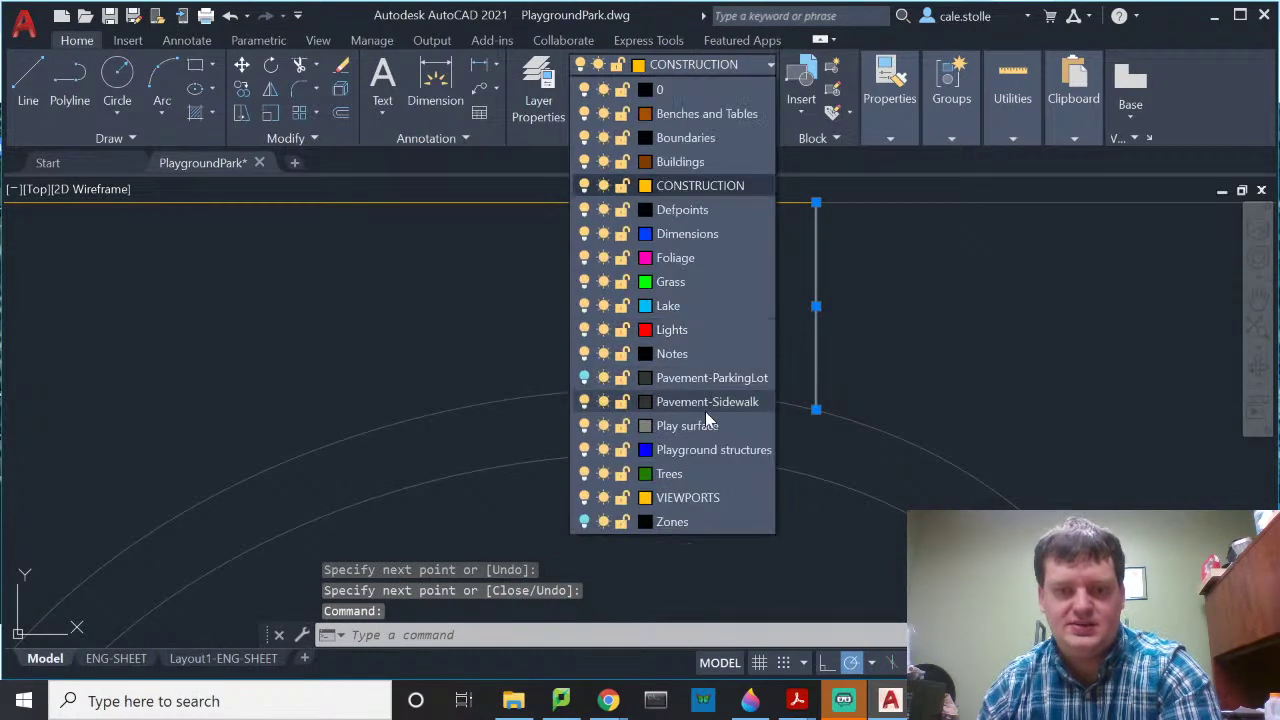
click(707, 405)
key(Escape)
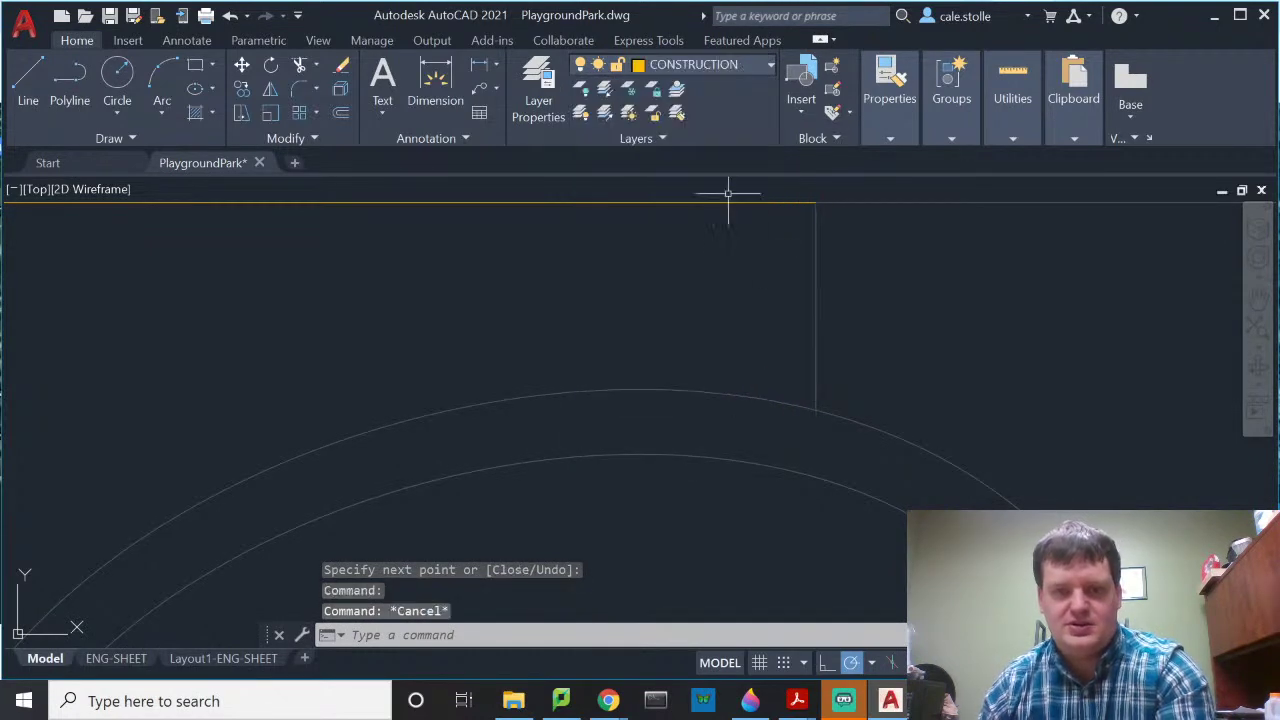
click(709, 200)
click(709, 225)
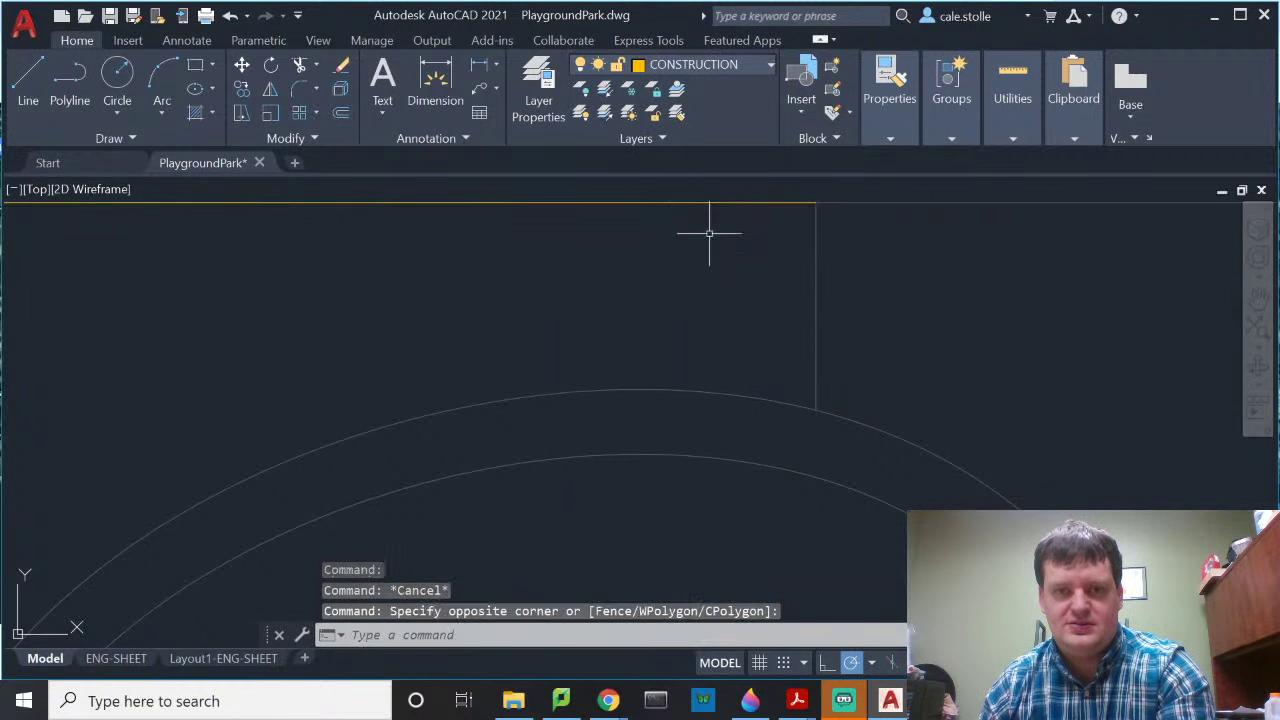
click(707, 201)
key(Delete)
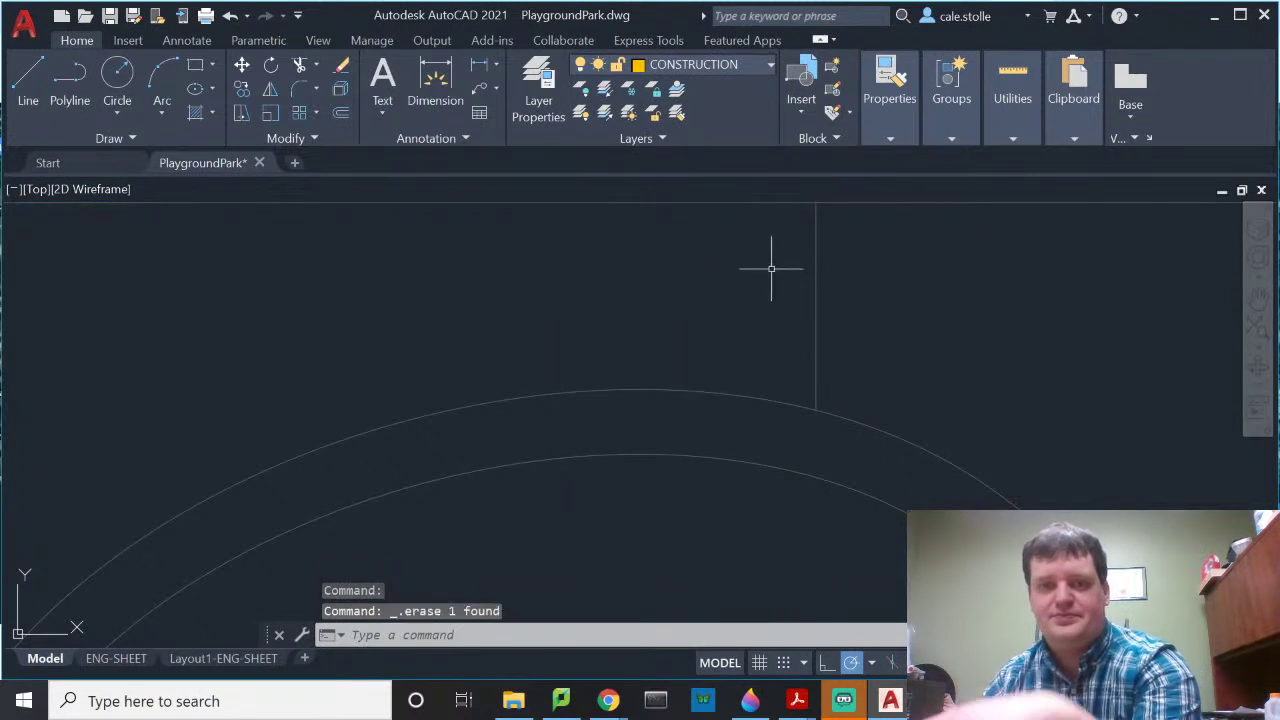
scroll(775, 265, down, 3)
Step: Offset the vertical sidewalk line 72 units to the left
click(786, 280)
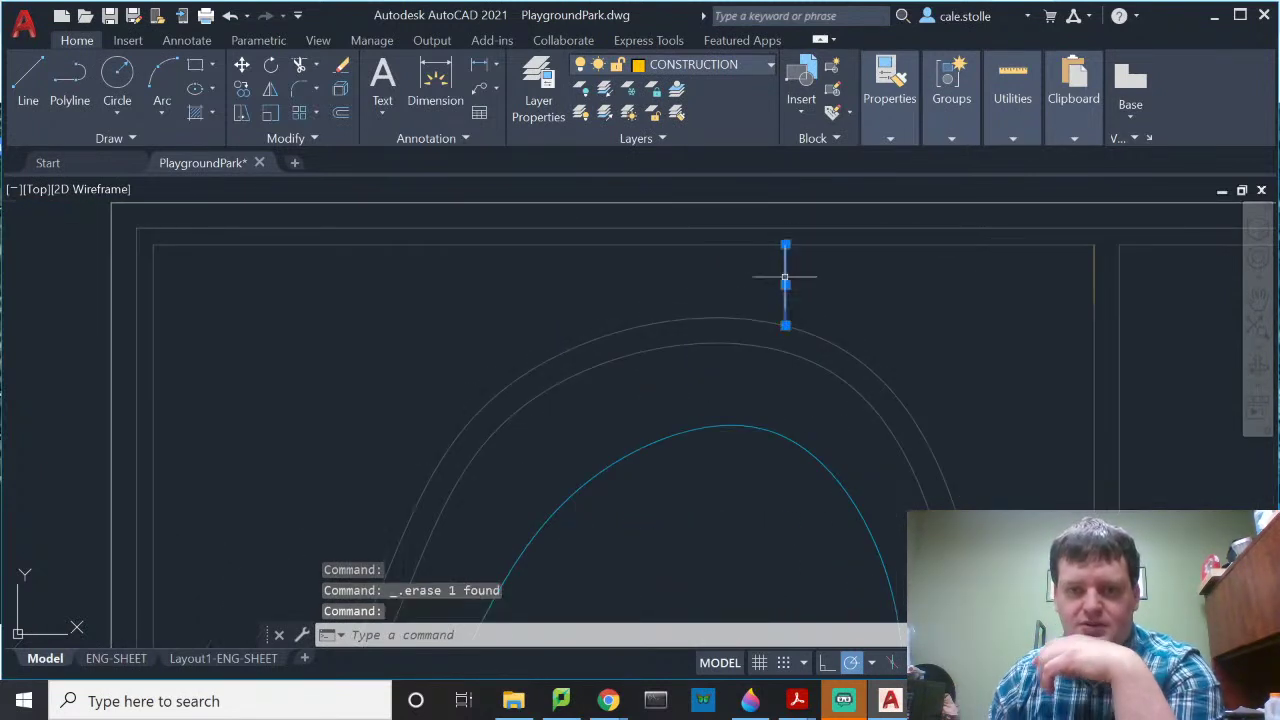
text(offset)
key(Return)
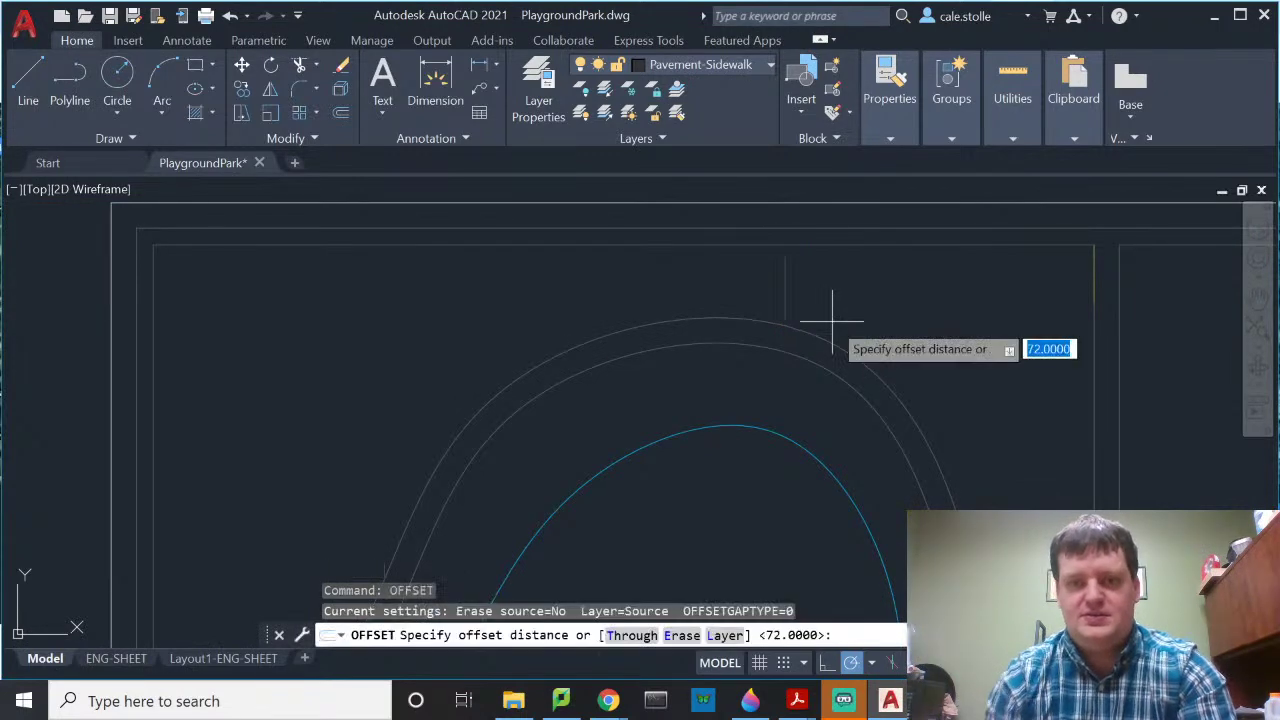
key(Return)
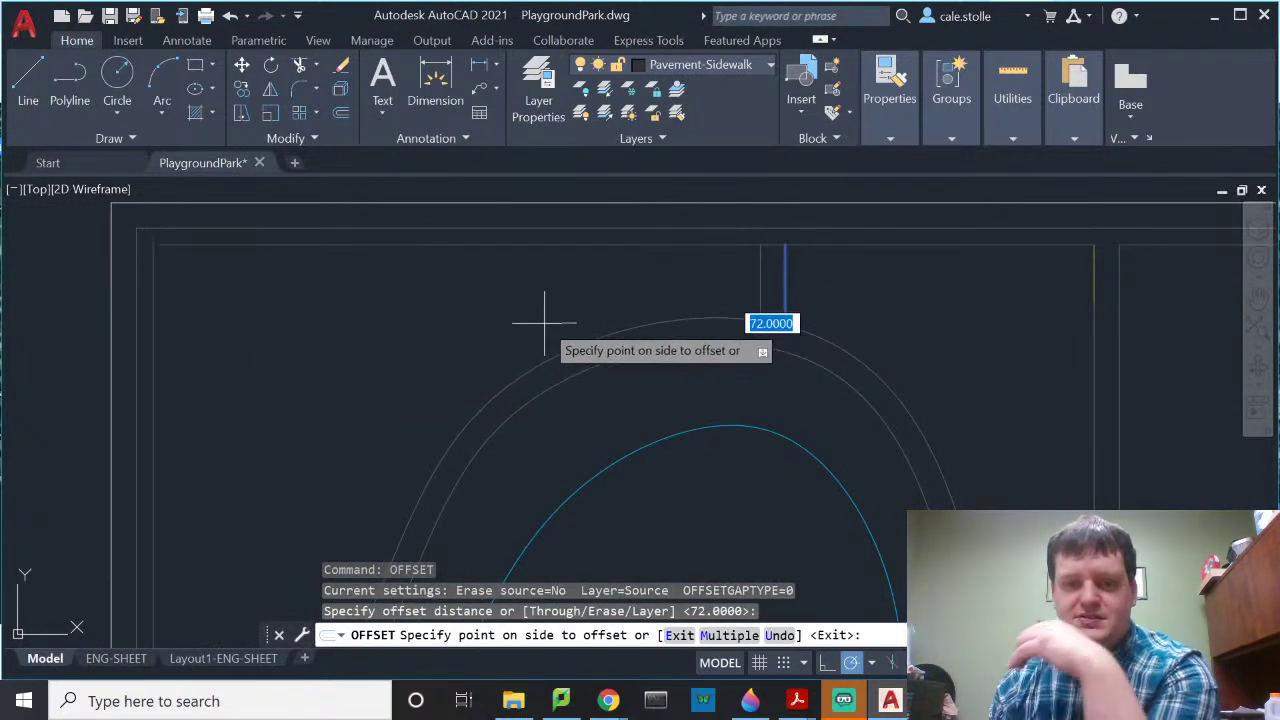
click(568, 302)
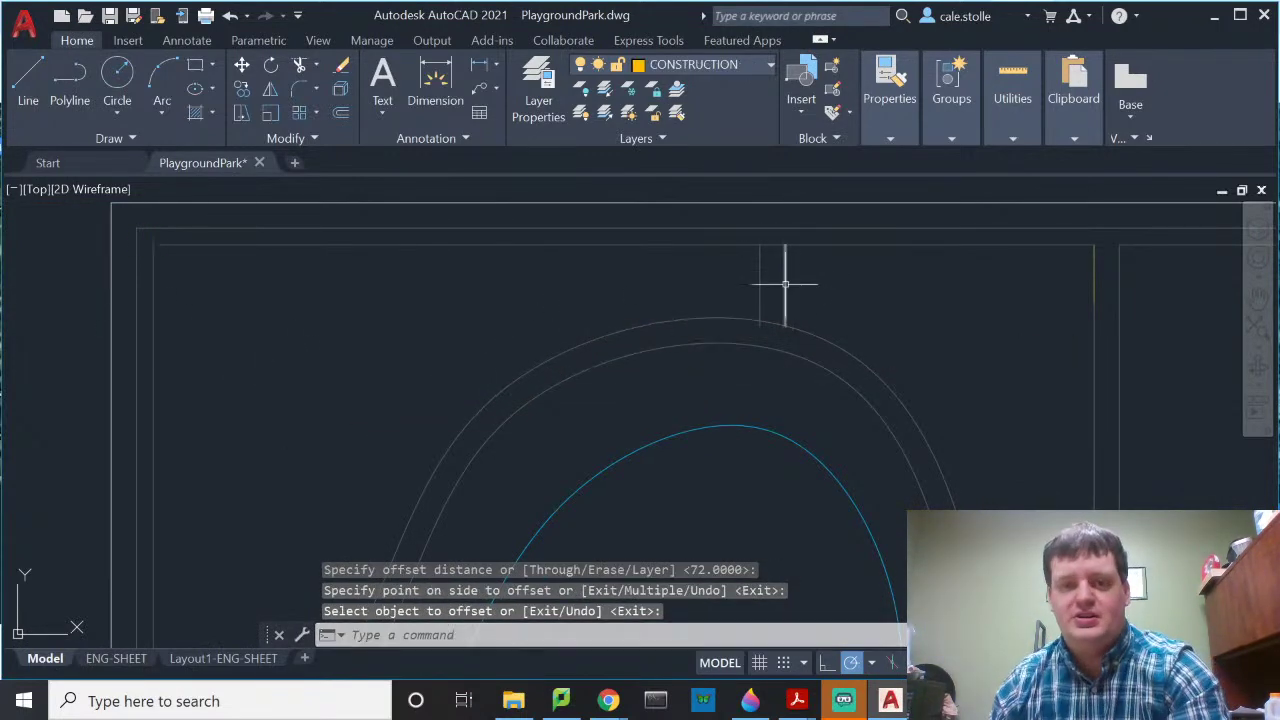
scroll(790, 290, up, 3)
middle_drag(771, 266, 760, 374)
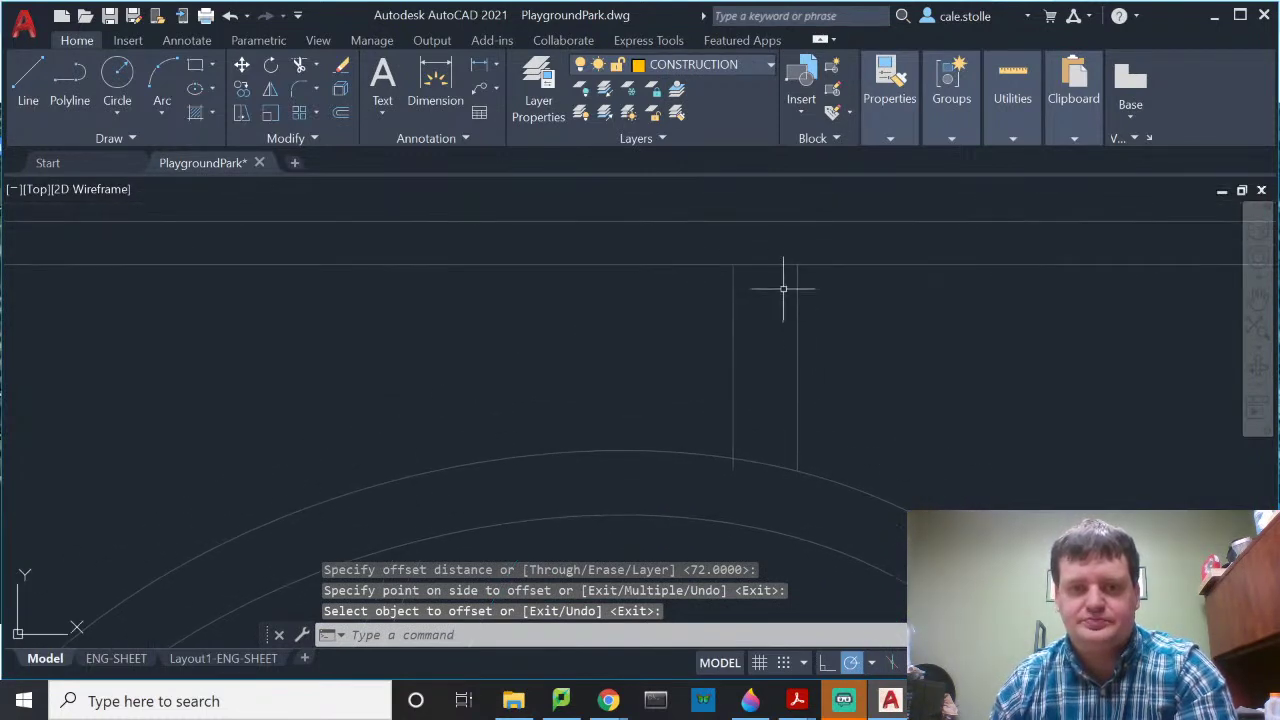
Step: Trim the segment between the branch lines and the stub below the curved path
text(tr)
key(Return)
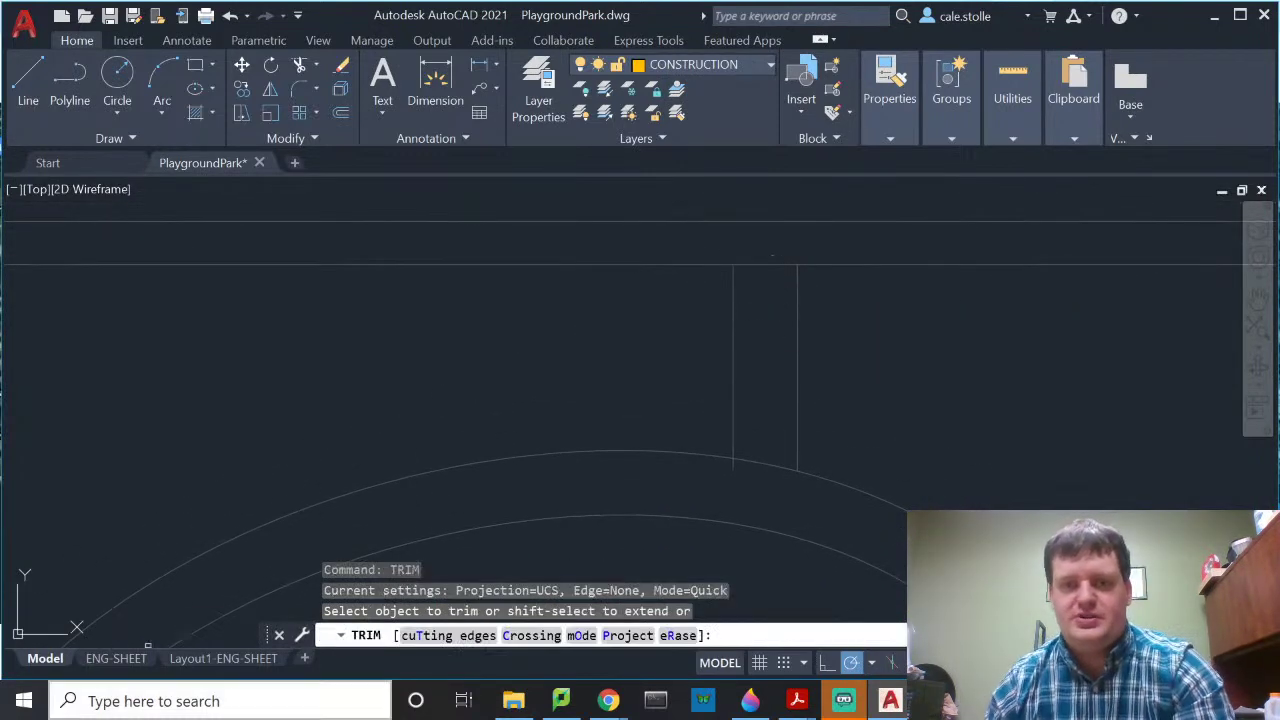
click(777, 265)
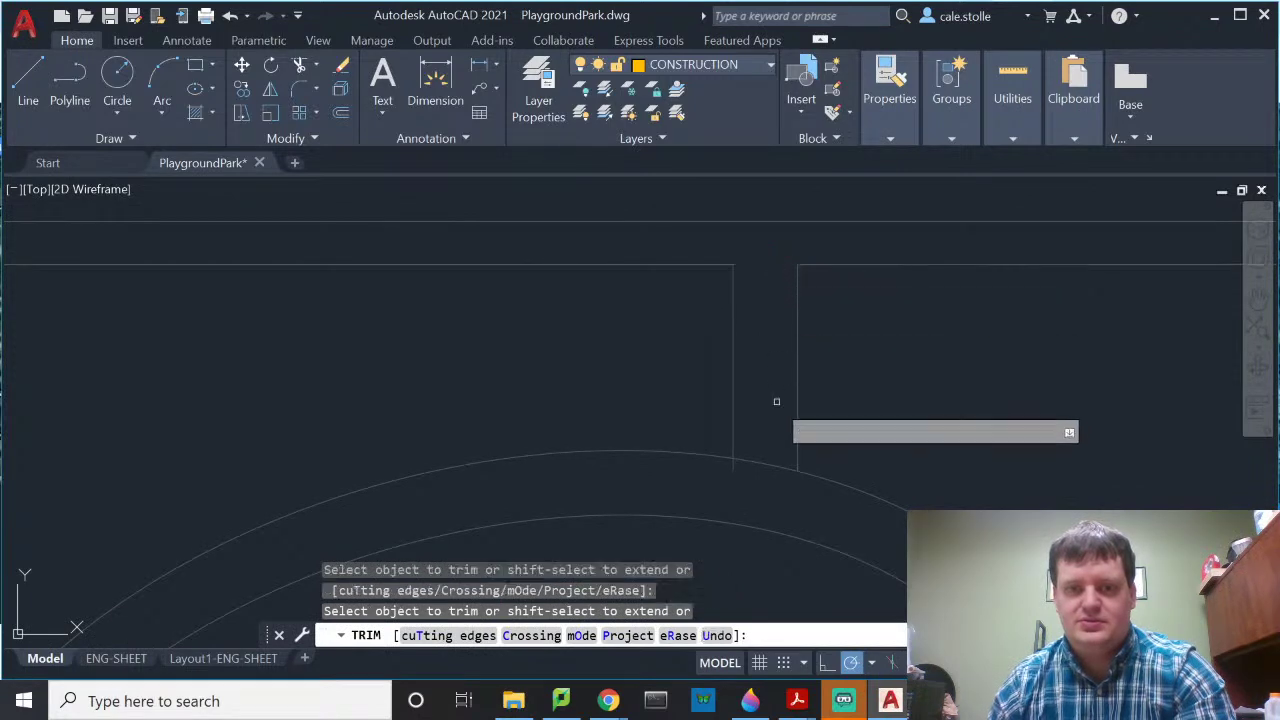
click(731, 466)
key(Escape)
scroll(817, 500, down, 4)
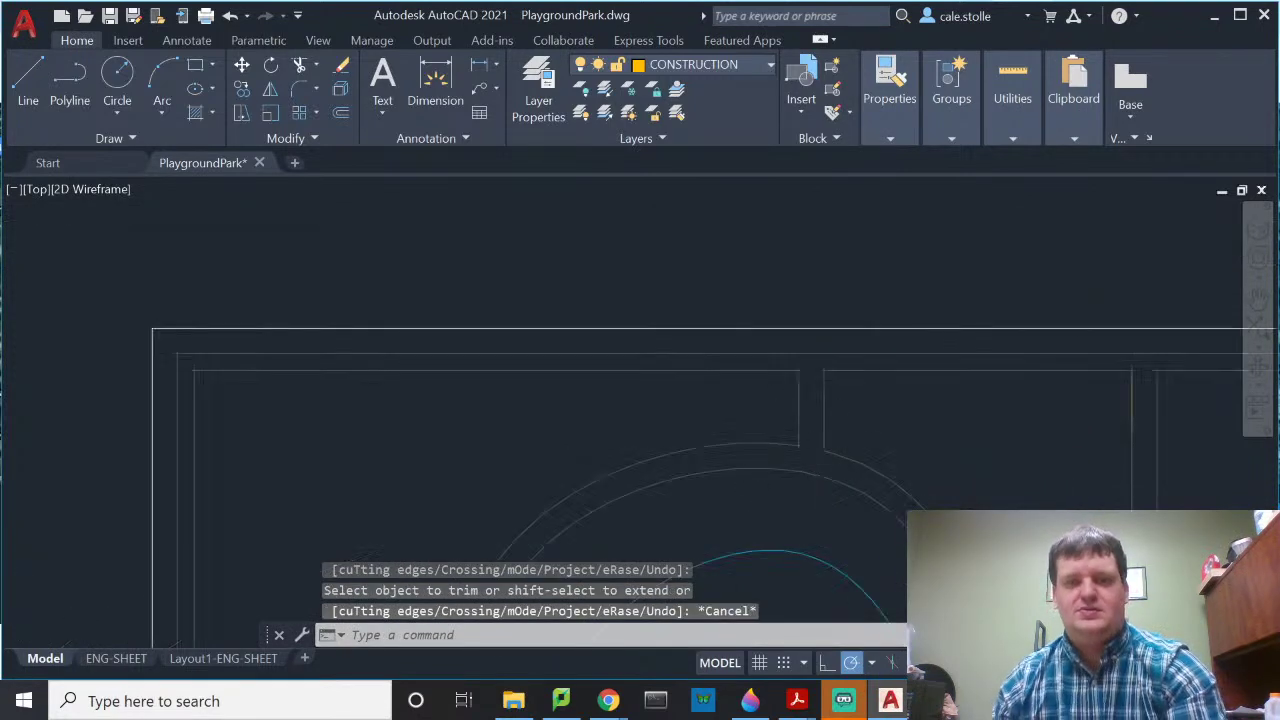
middle_drag(890, 527, 669, 366)
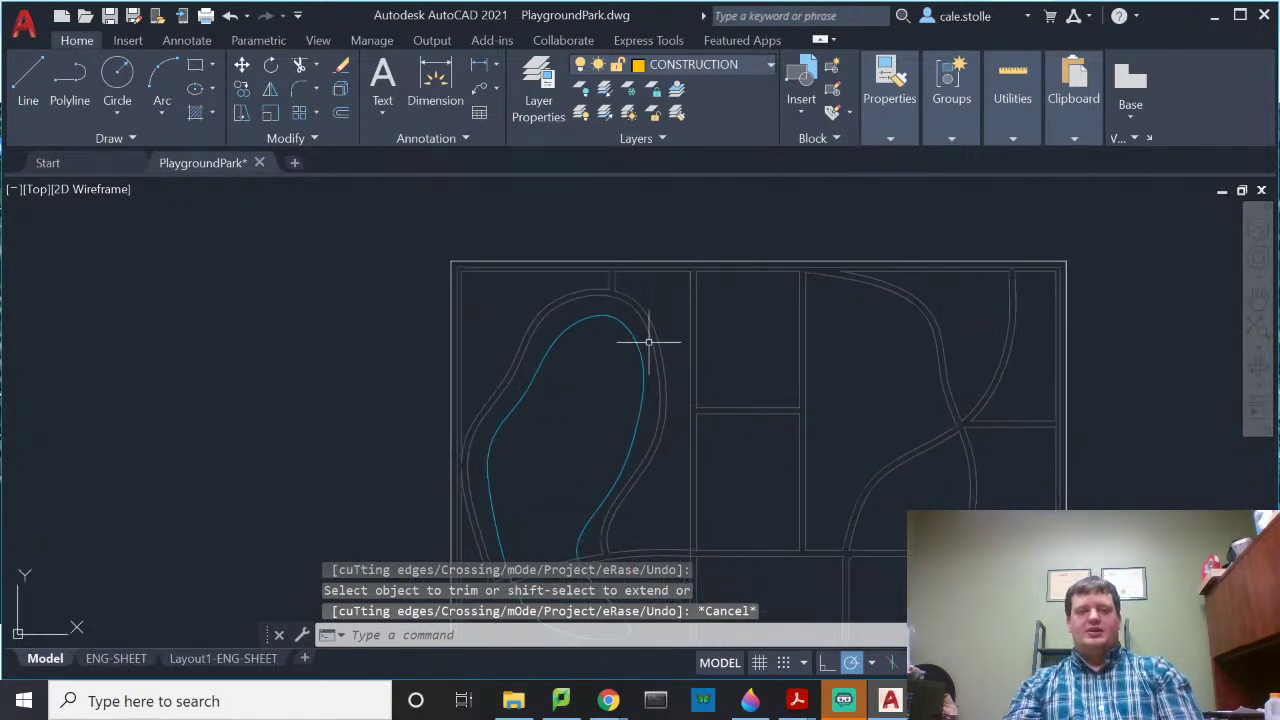
Step: Briefly make Play surface the current layer
scroll(717, 300, up, 2)
scroll(785, 284, up, 1)
middle_drag(790, 318, 772, 304)
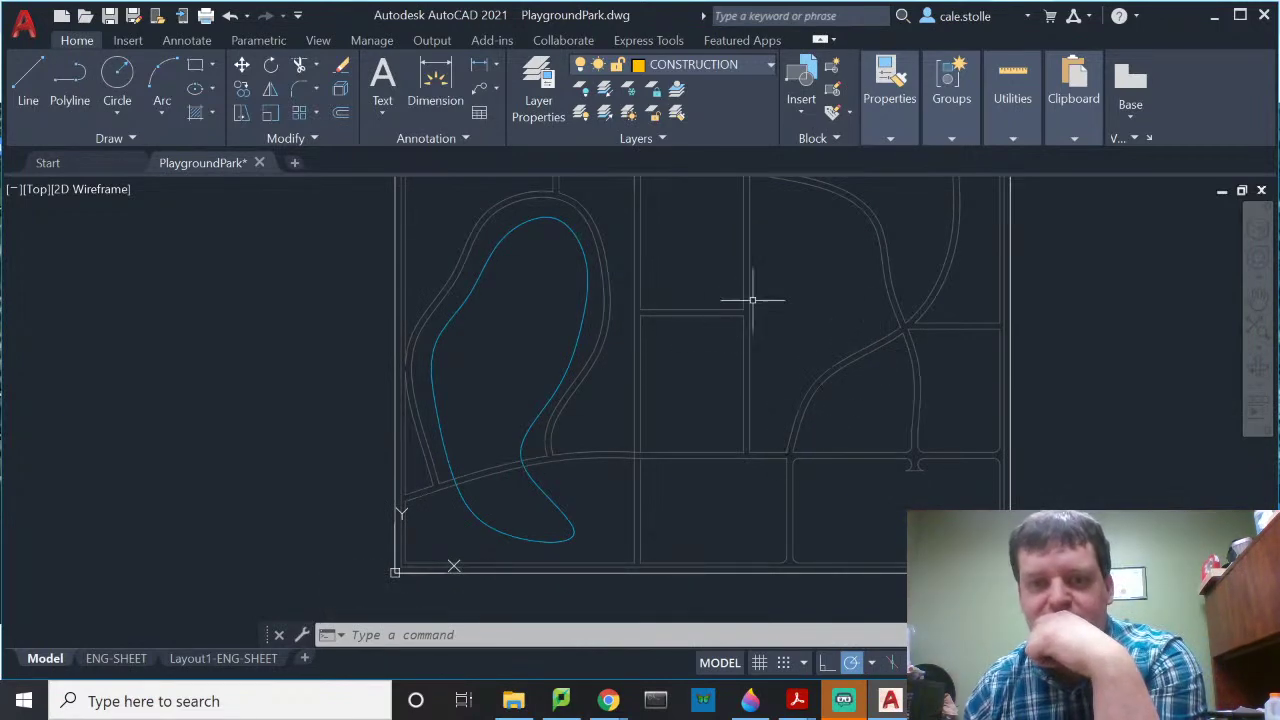
middle_drag(819, 272, 809, 370)
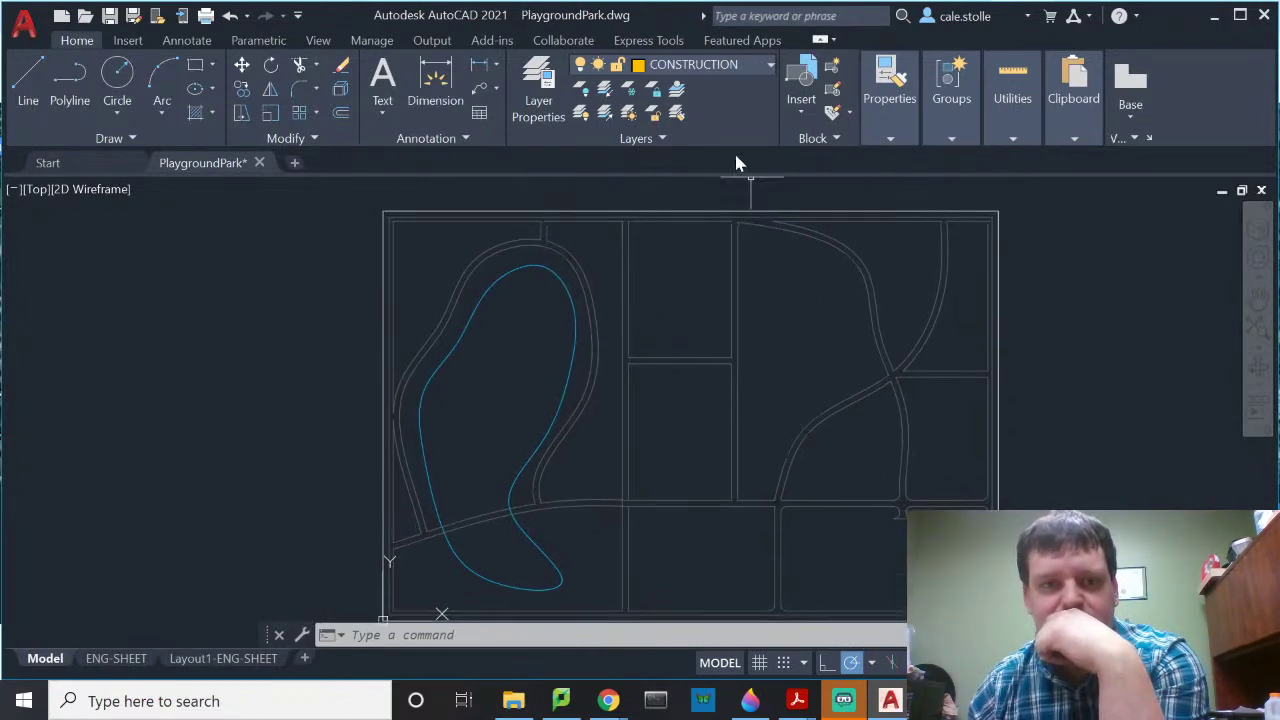
click(725, 63)
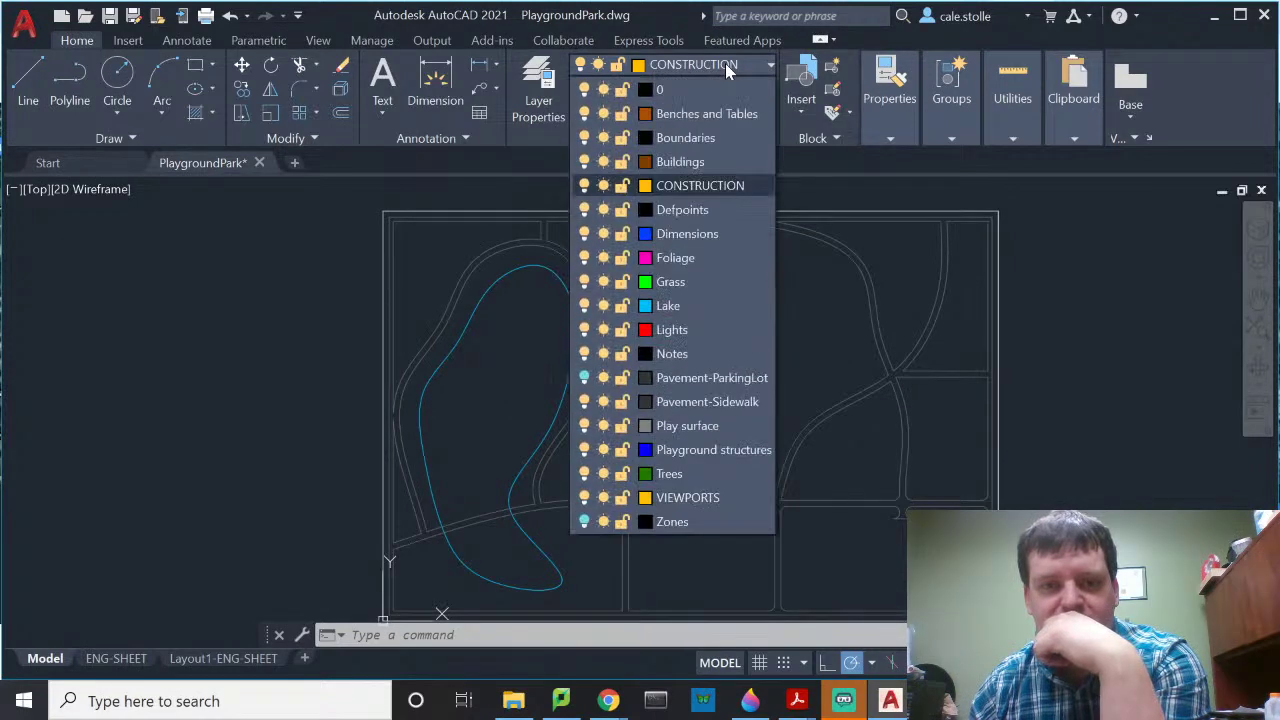
click(727, 425)
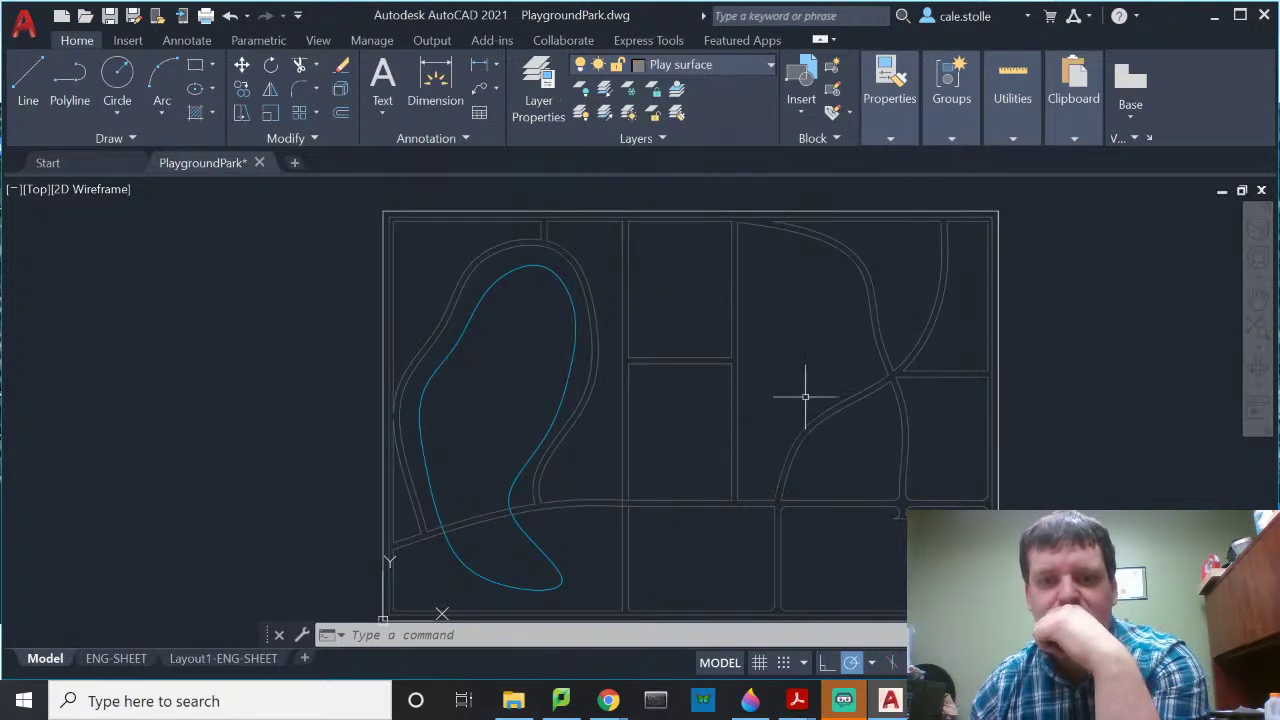
Step: Set Pavement-ParkingLot as the current layer and turn it back on, then recentre the layout
click(694, 68)
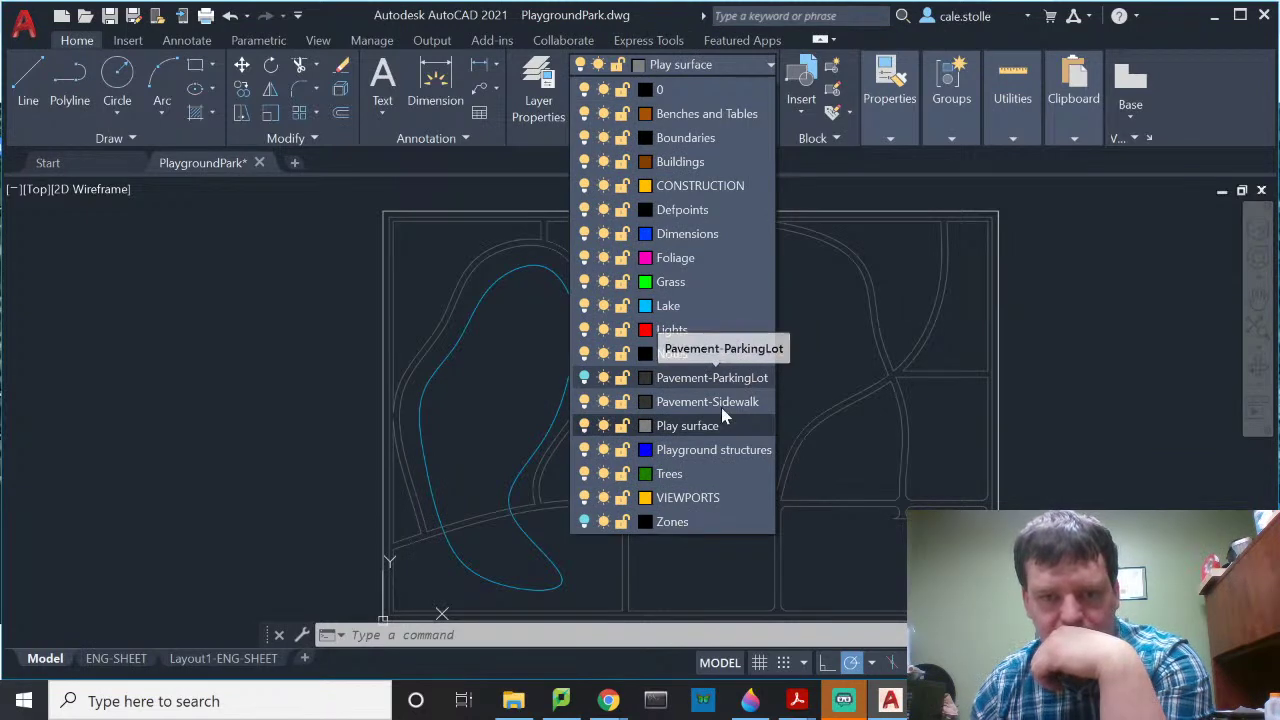
click(730, 380)
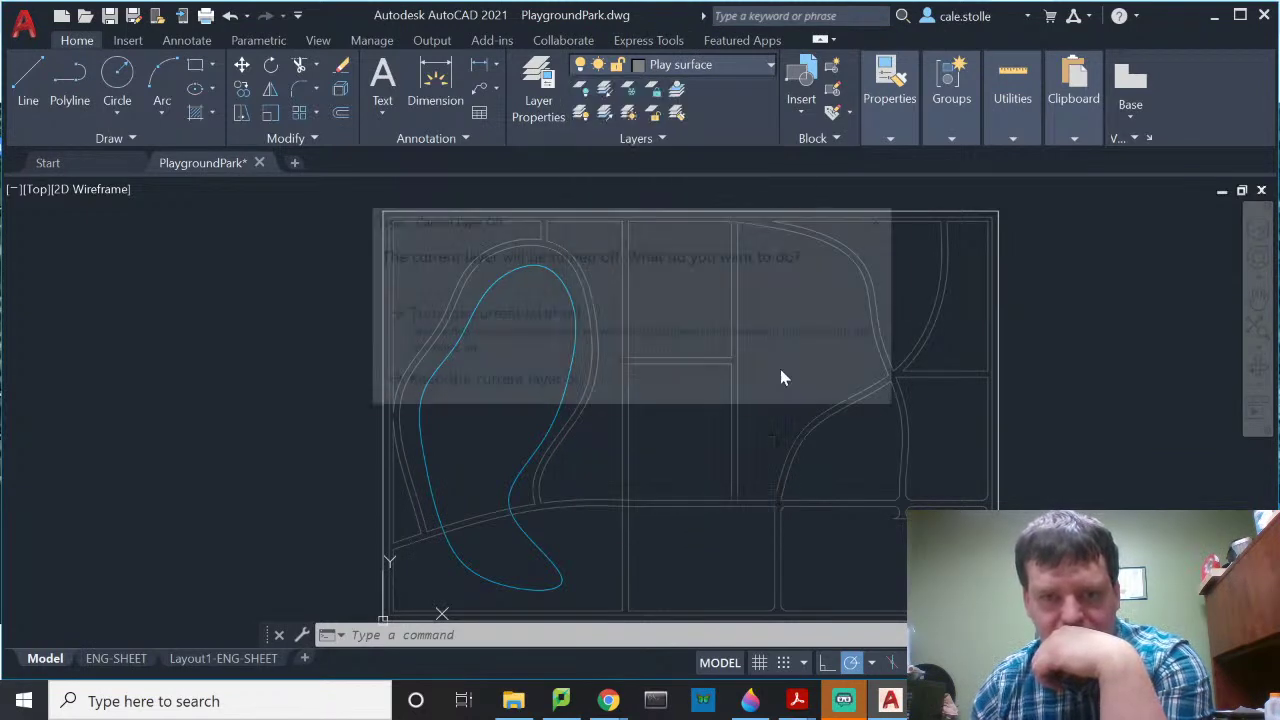
click(582, 337)
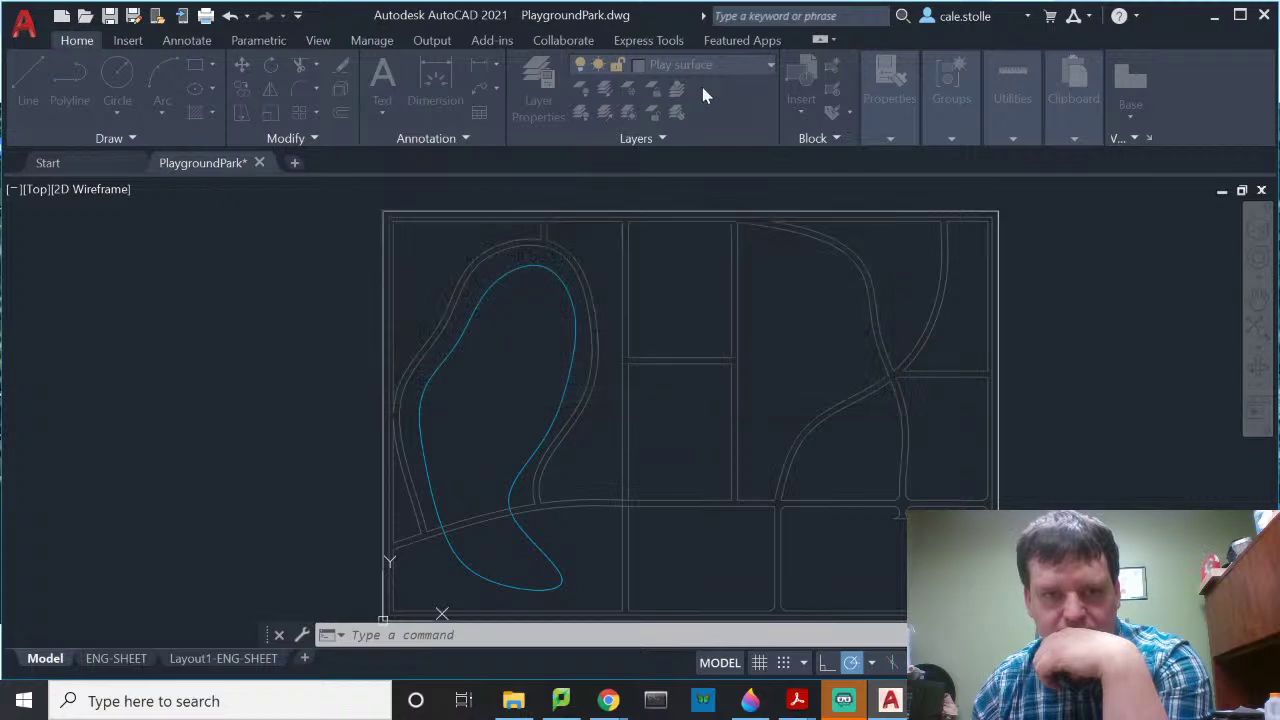
click(700, 64)
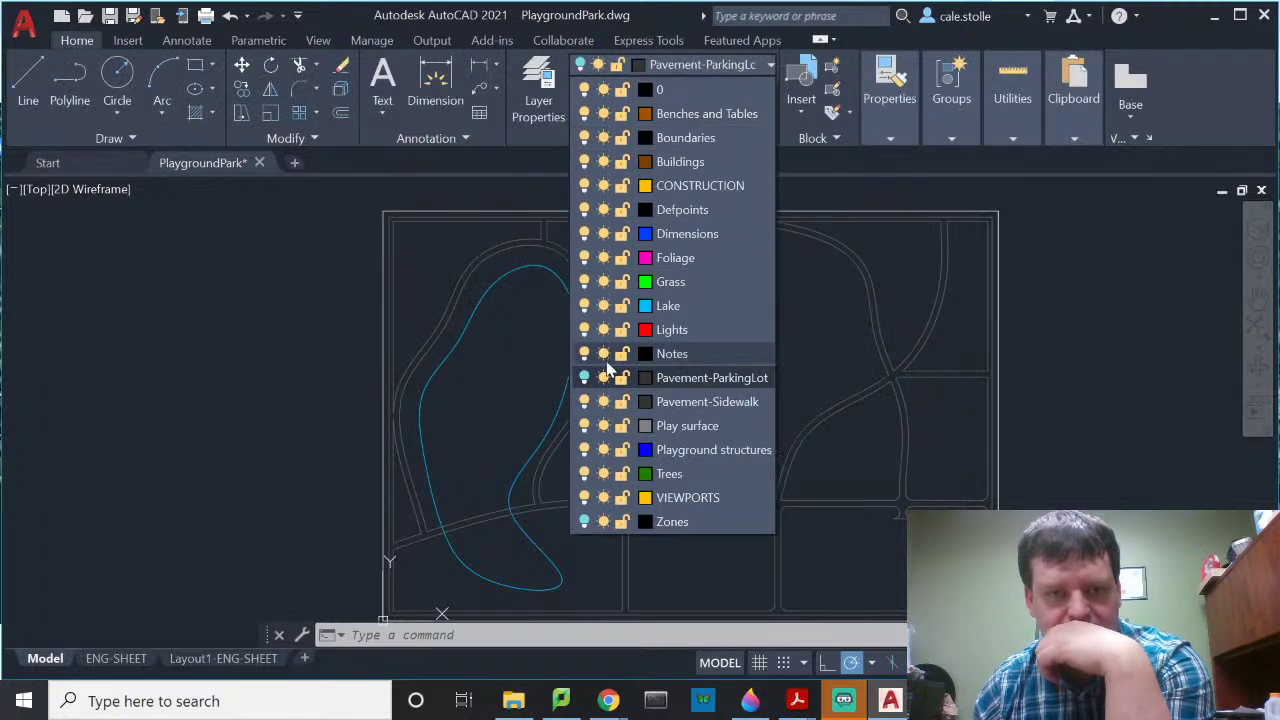
click(584, 377)
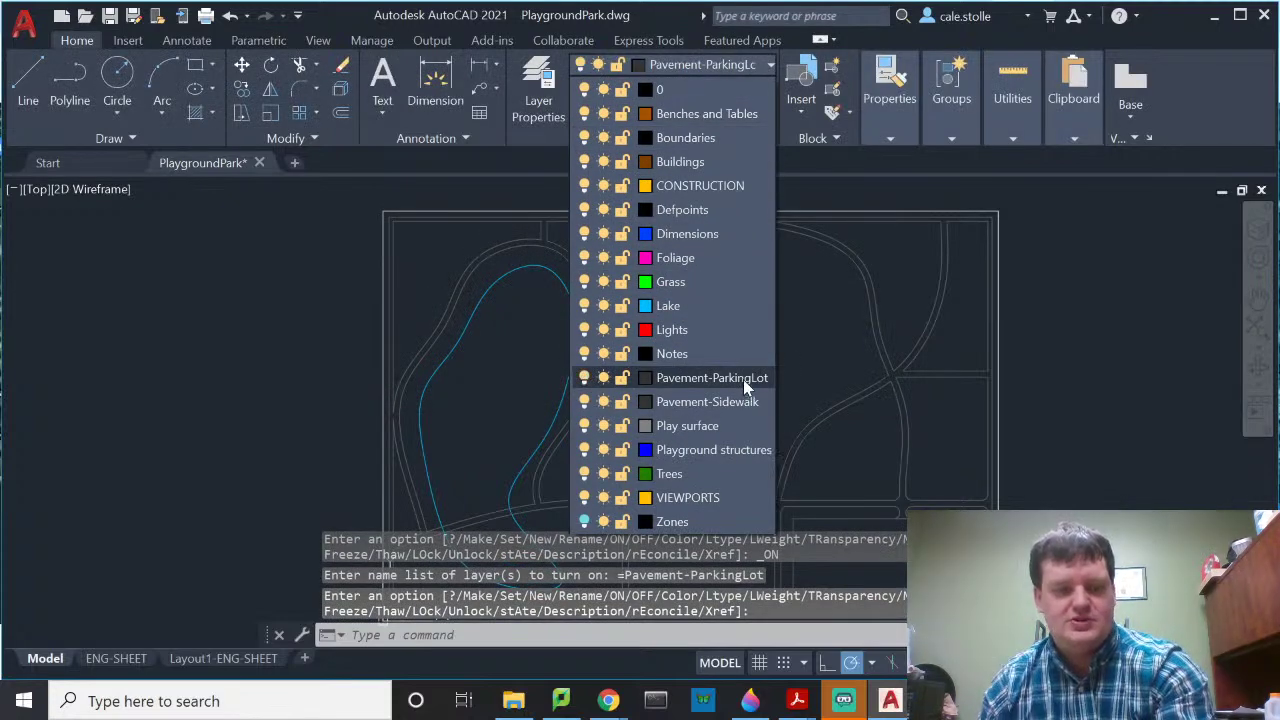
middle_drag(866, 351, 751, 270)
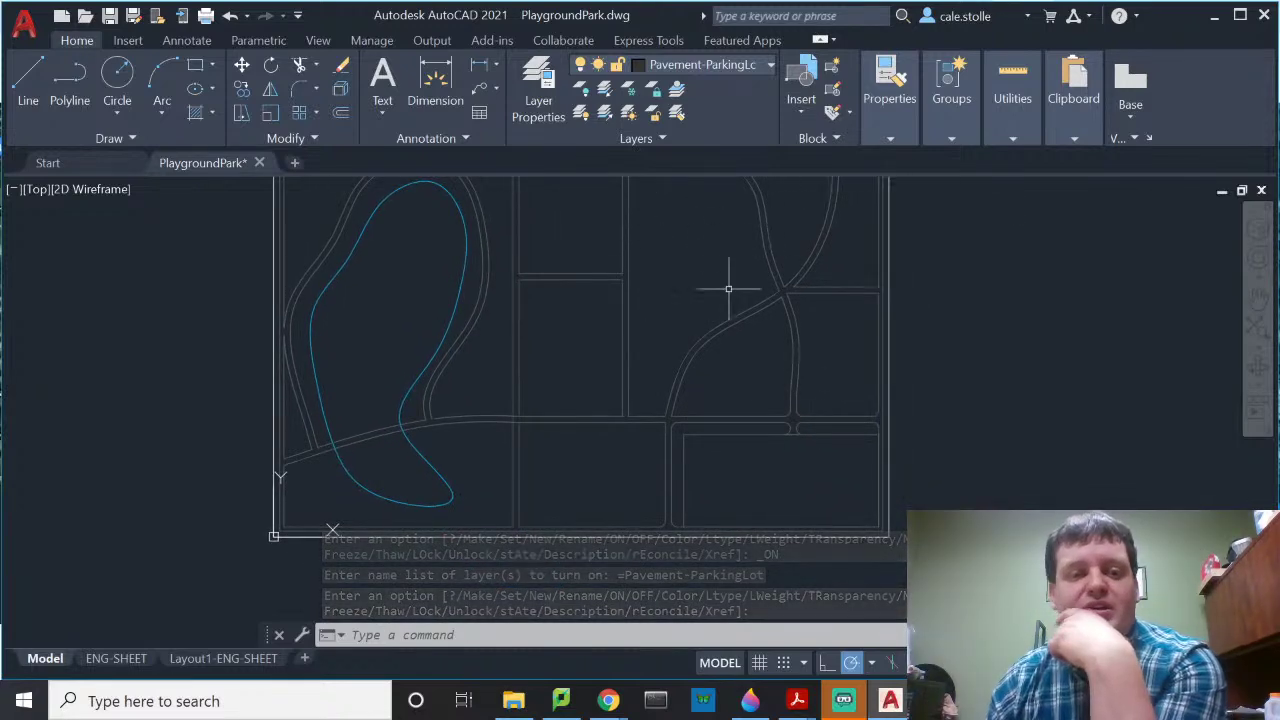
scroll(700, 330, down, 1)
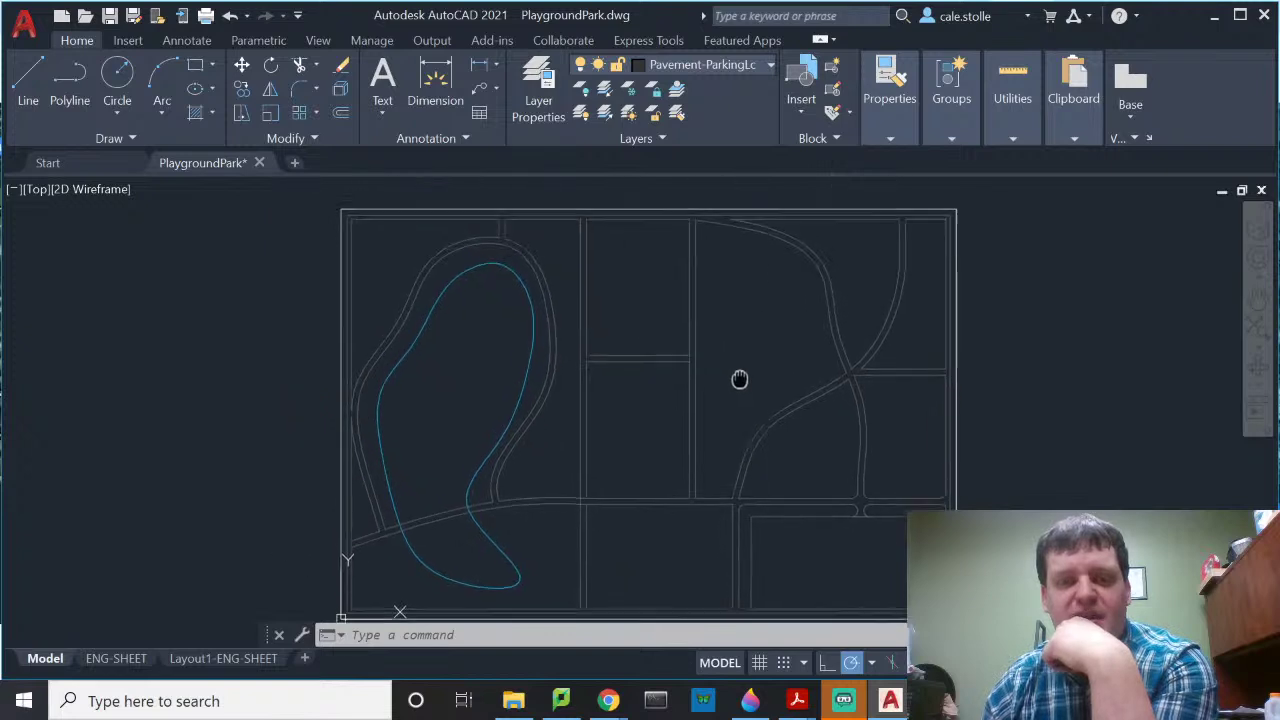
scroll(740, 377, up, 1)
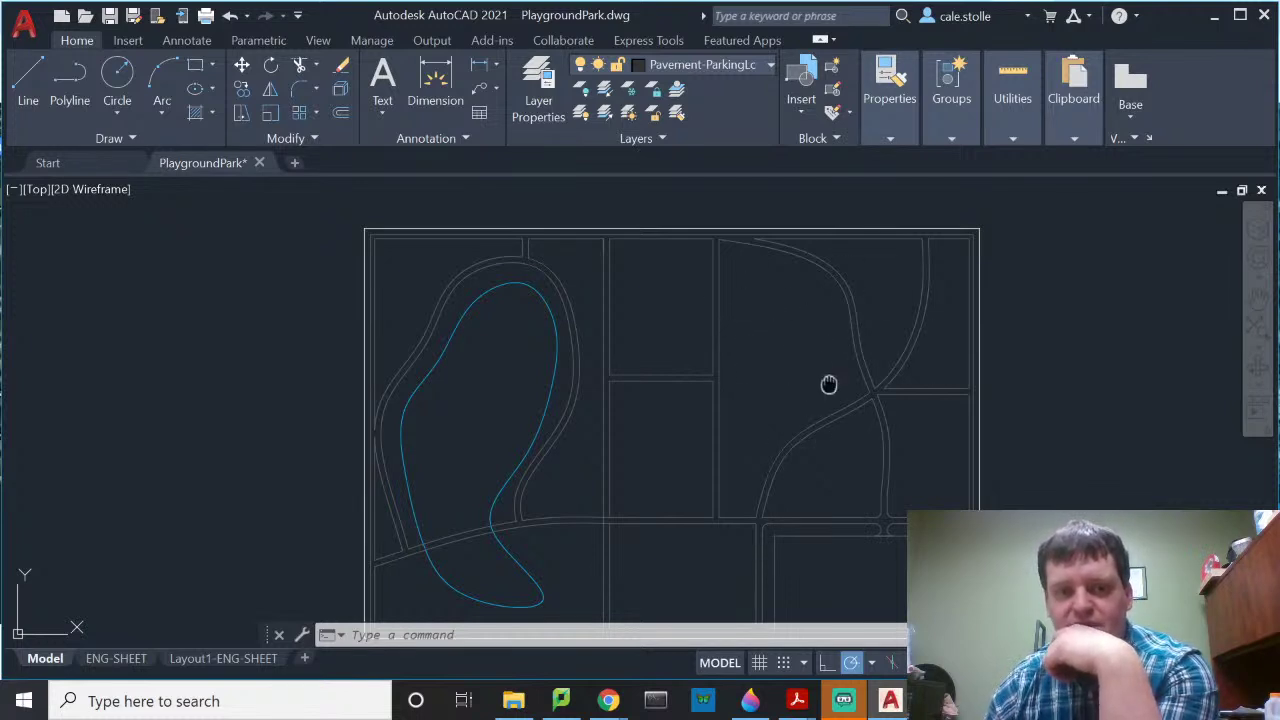
middle_drag(829, 384, 739, 358)
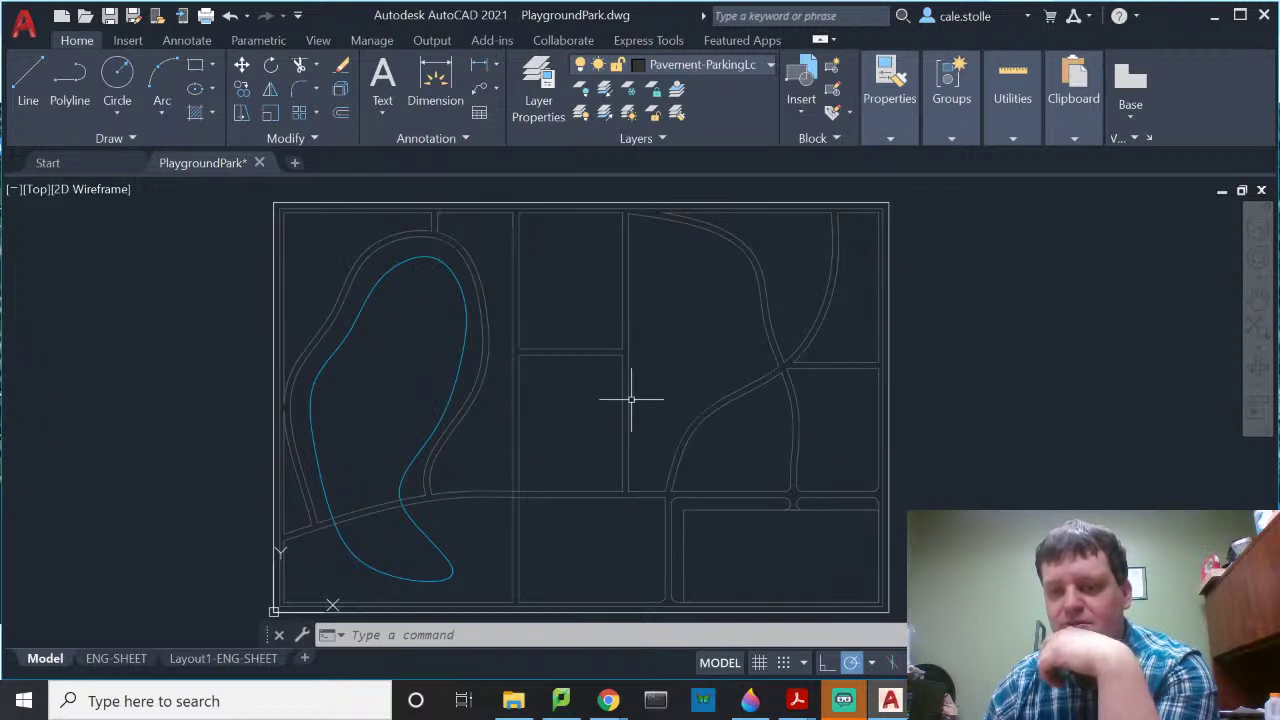
mouse_move(703, 333)
middle_down()
mouse_move(707, 382)
mouse_move(729, 363)
mouse_move(783, 423)
middle_up()
scroll(707, 382, up, 4)
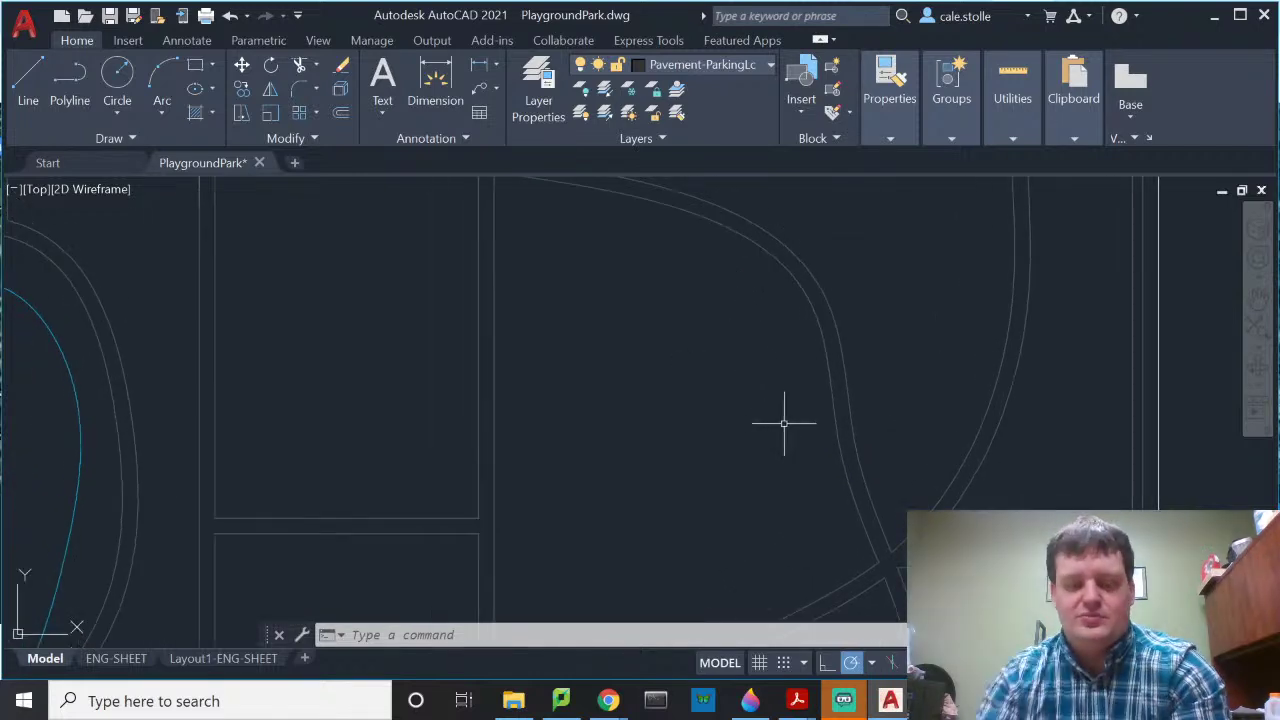
Step: Draw a 1440 by 2400 rectangle with REC, cornered in the upper-right block
text(rec)
key(Return)
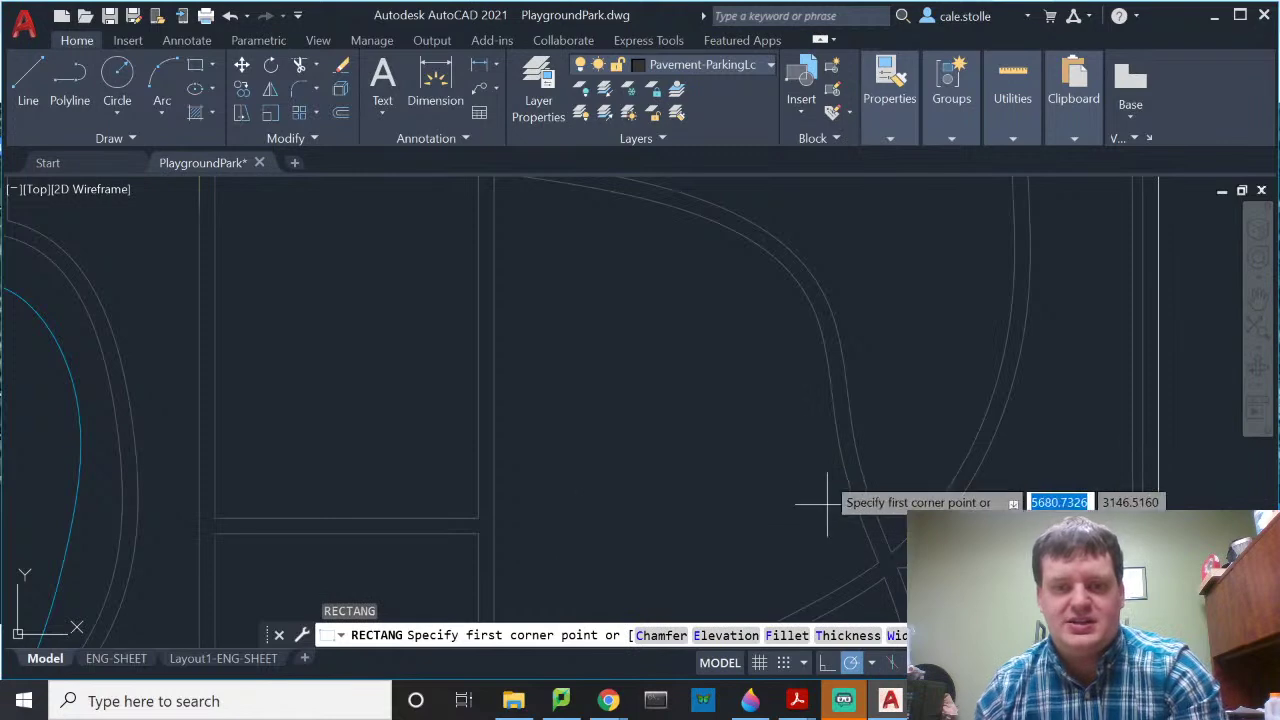
click(530, 272)
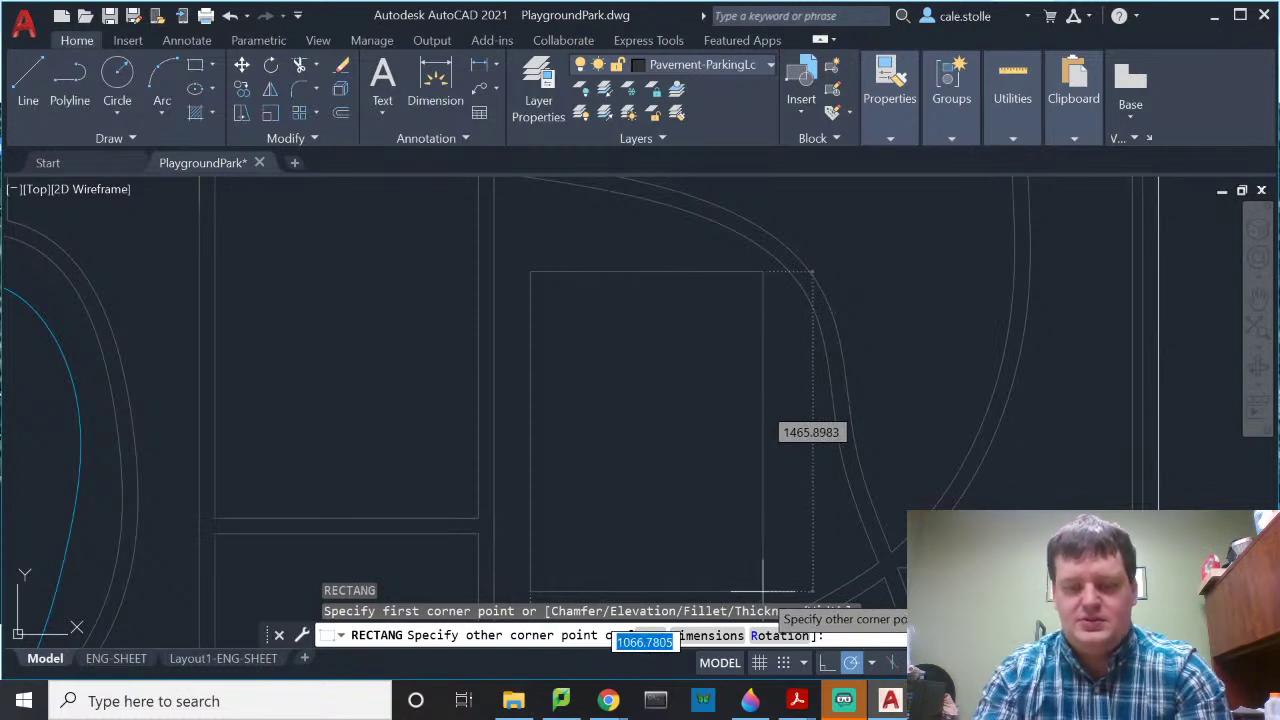
text(d)
key(Return)
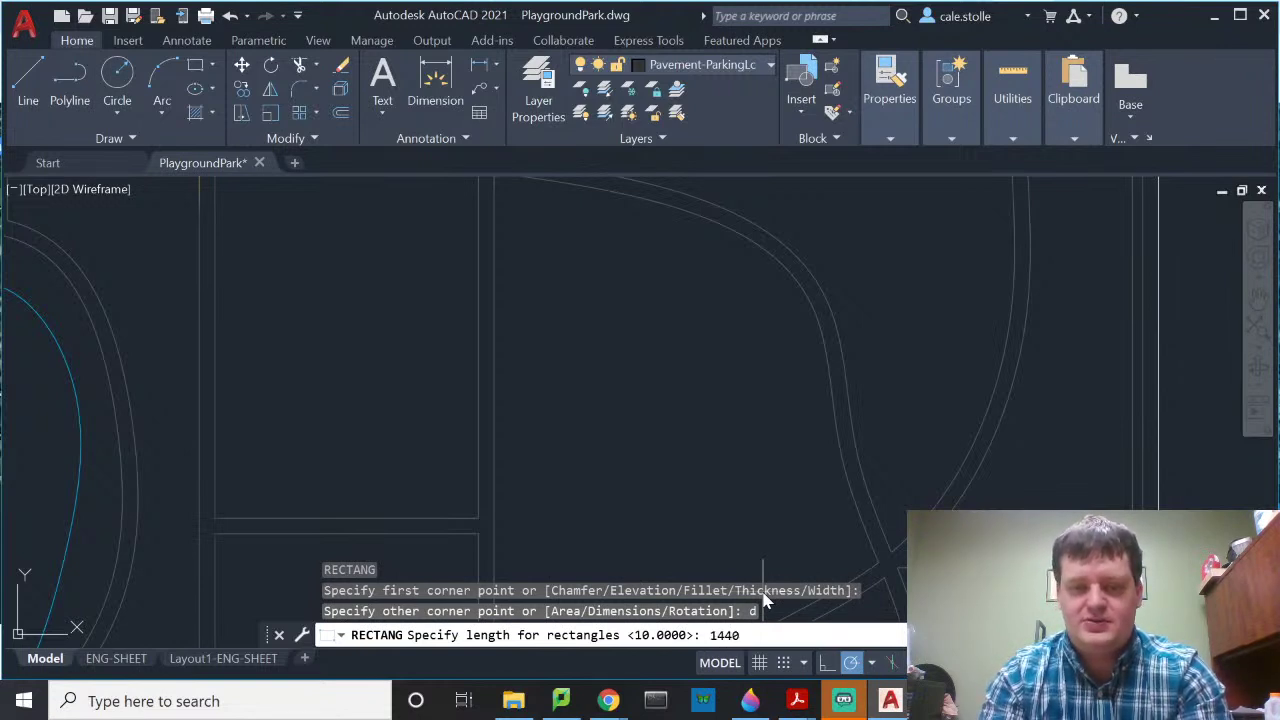
key(Return)
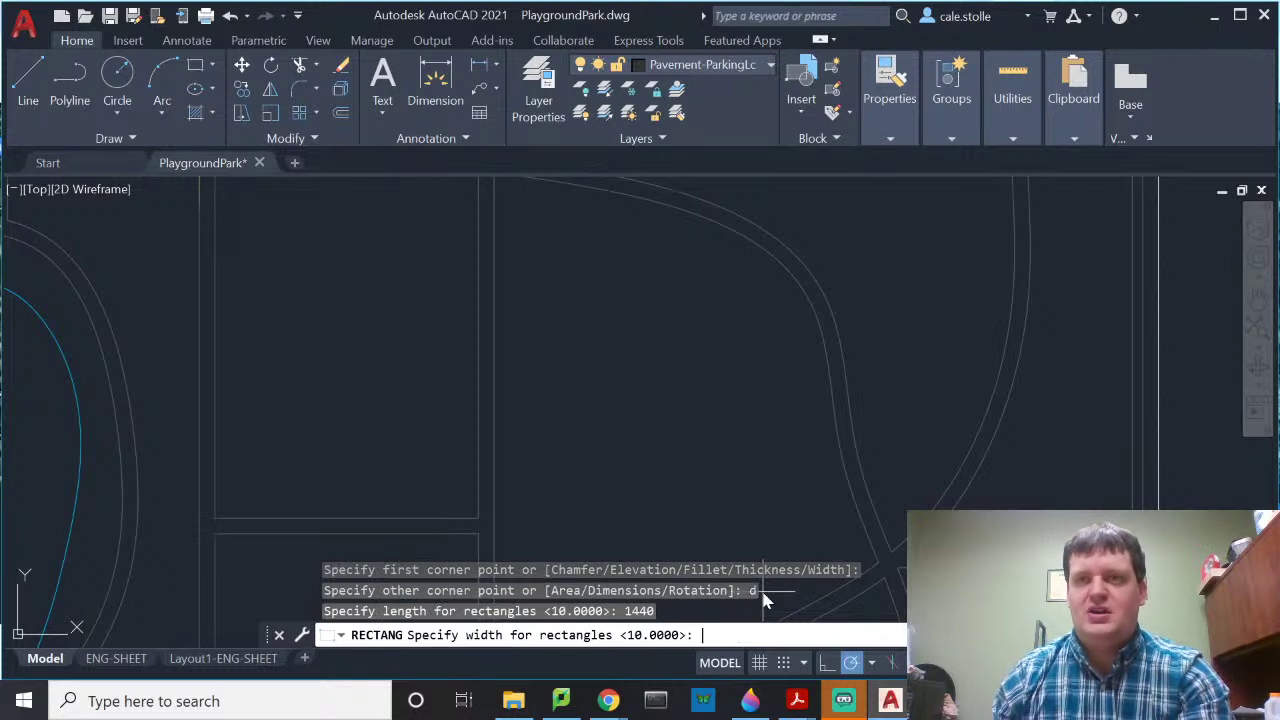
text(2400)
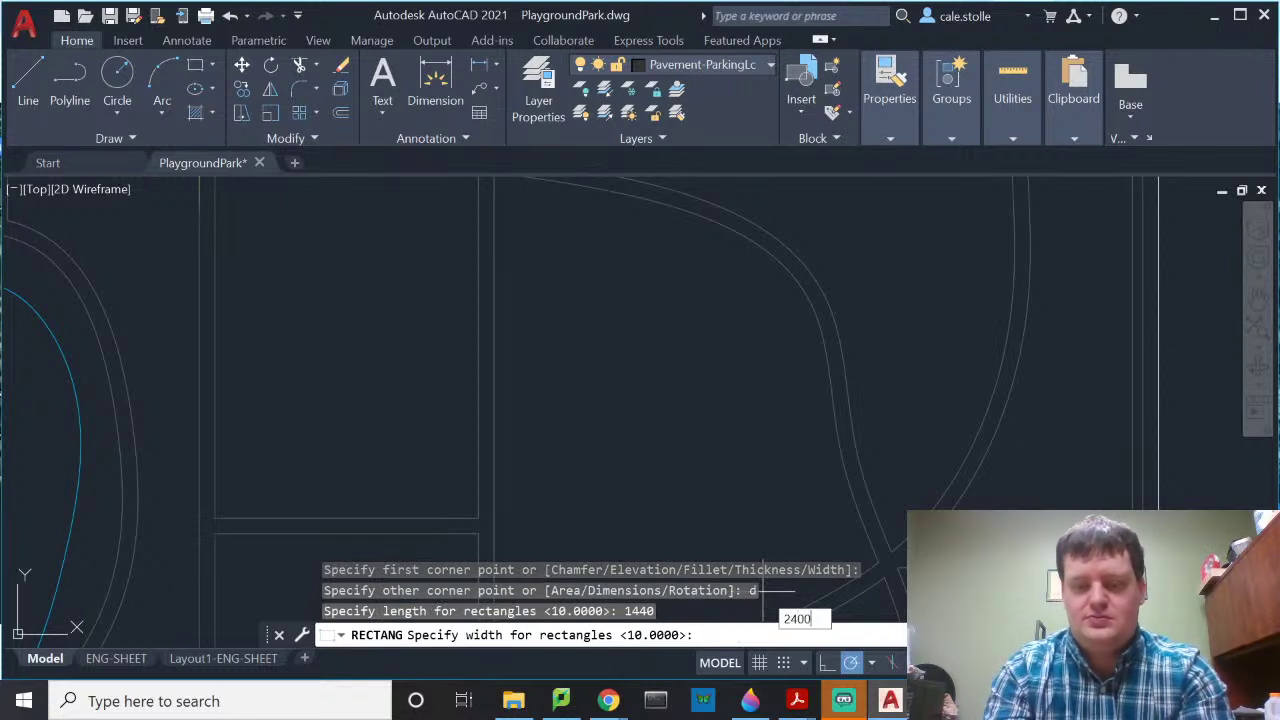
key(Return)
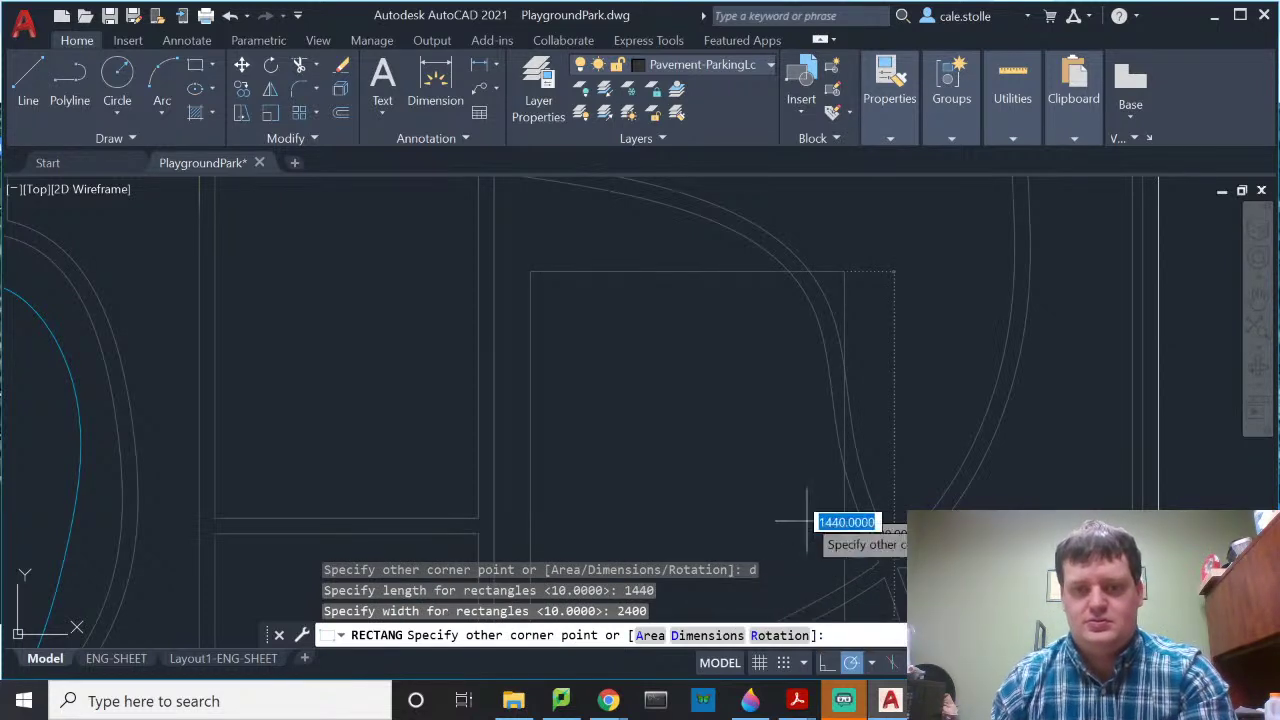
click(784, 481)
Step: Select the parking-lot rectangle and grab its bottom midpoint grip to reshape it
scroll(806, 503, down, 4)
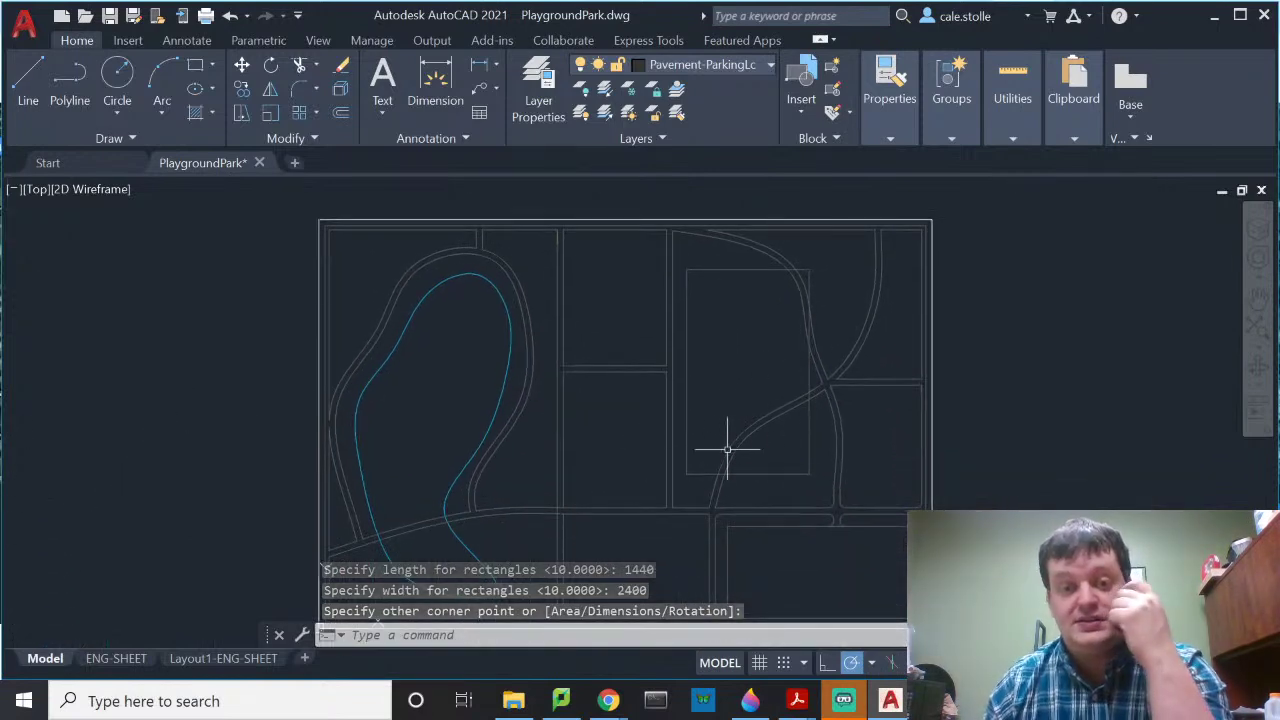
click(765, 472)
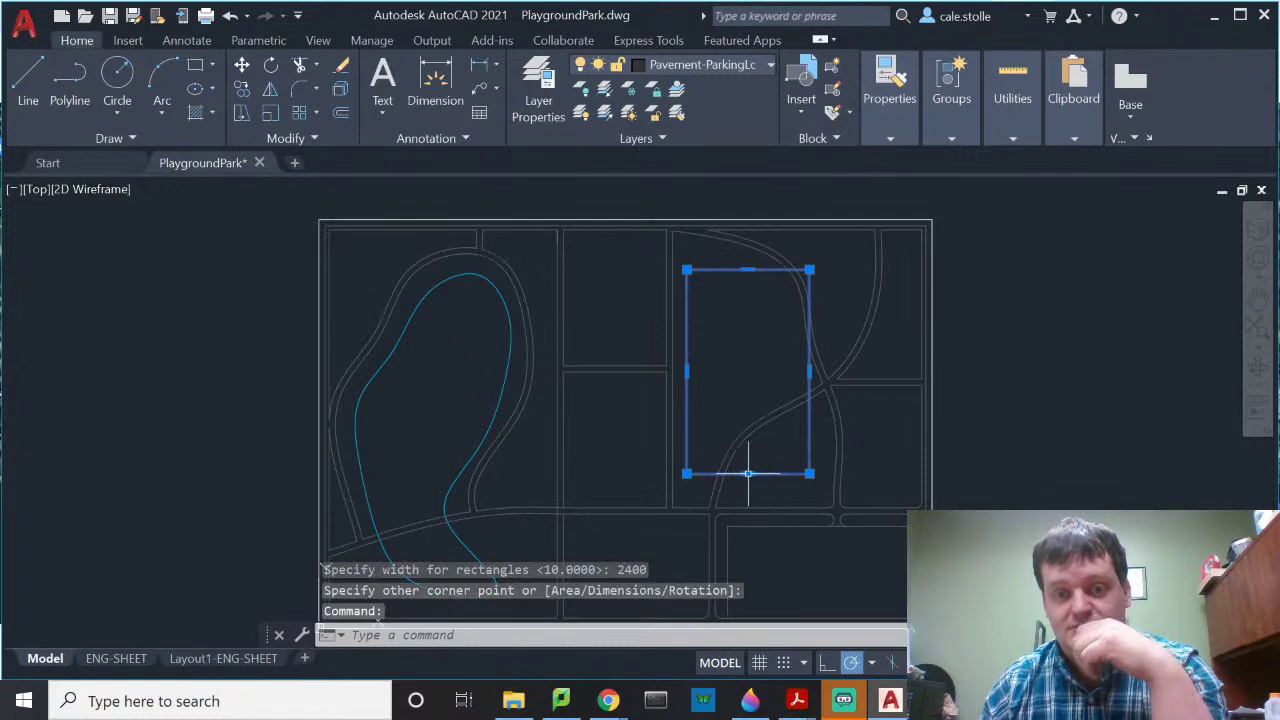
click(748, 473)
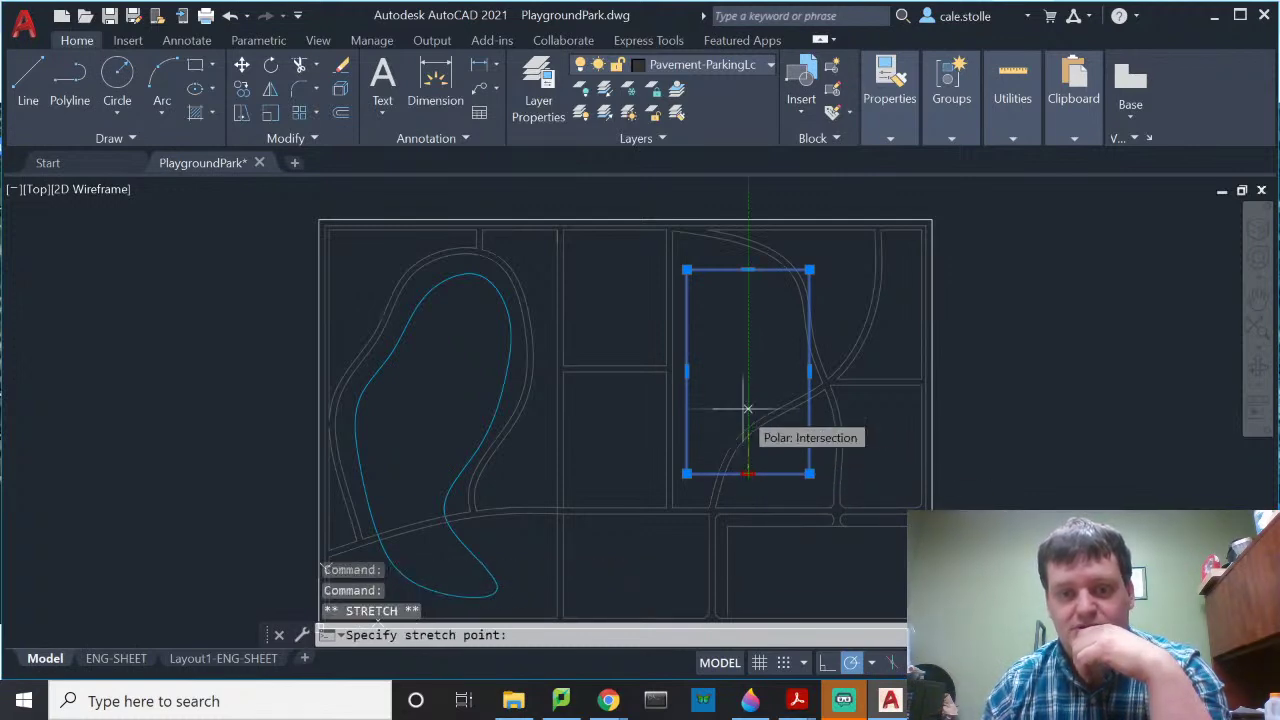
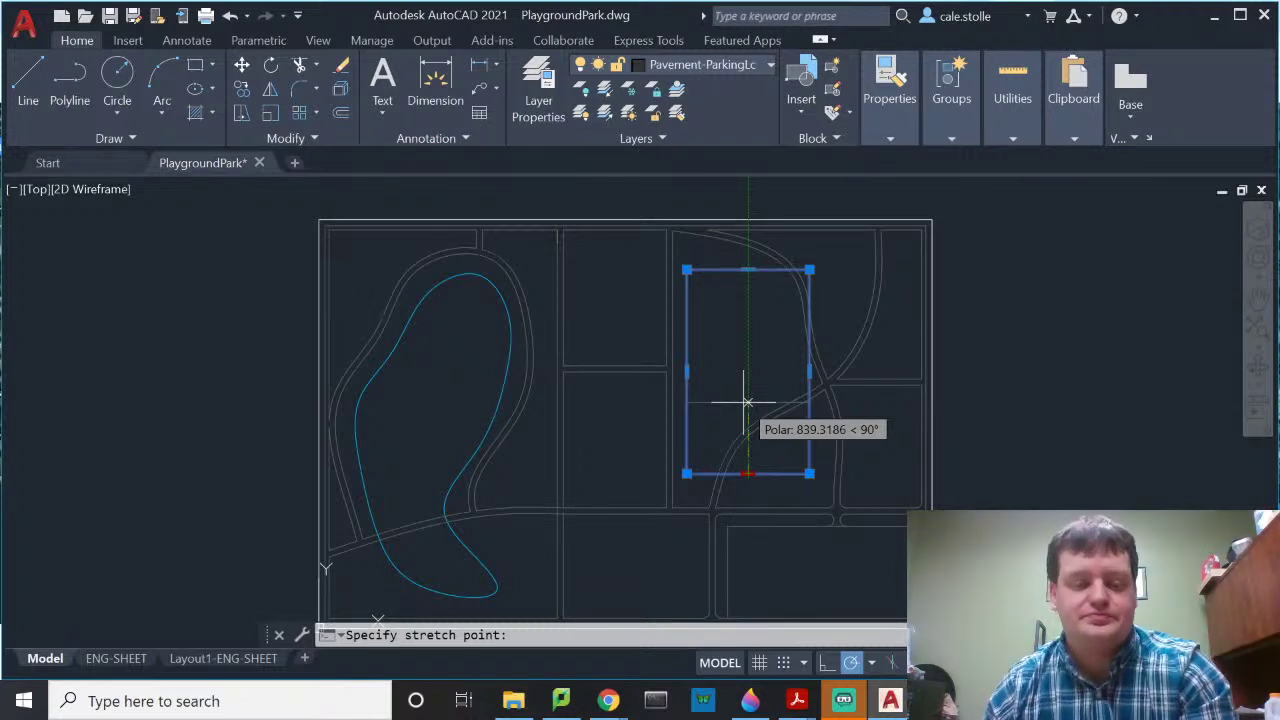
Step: Grip-stretch the upper-right rectangle's bottom up 960 and its right side in 480
text(960)
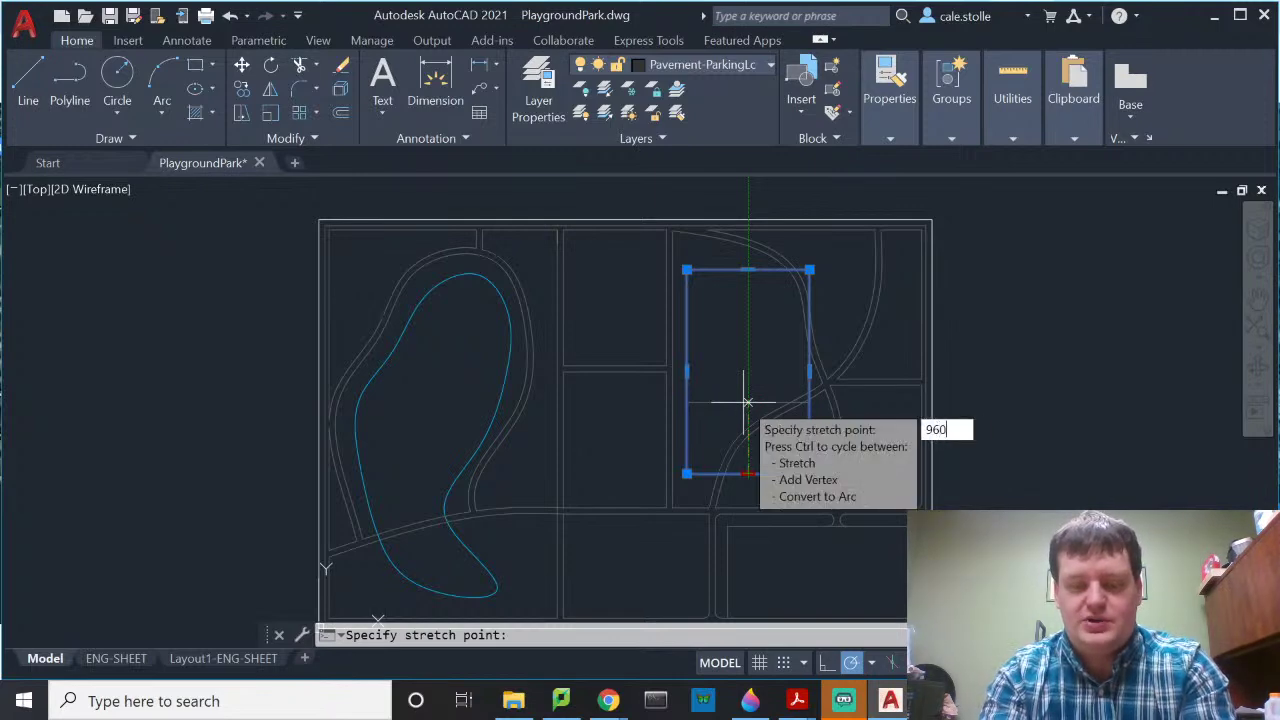
key(Return)
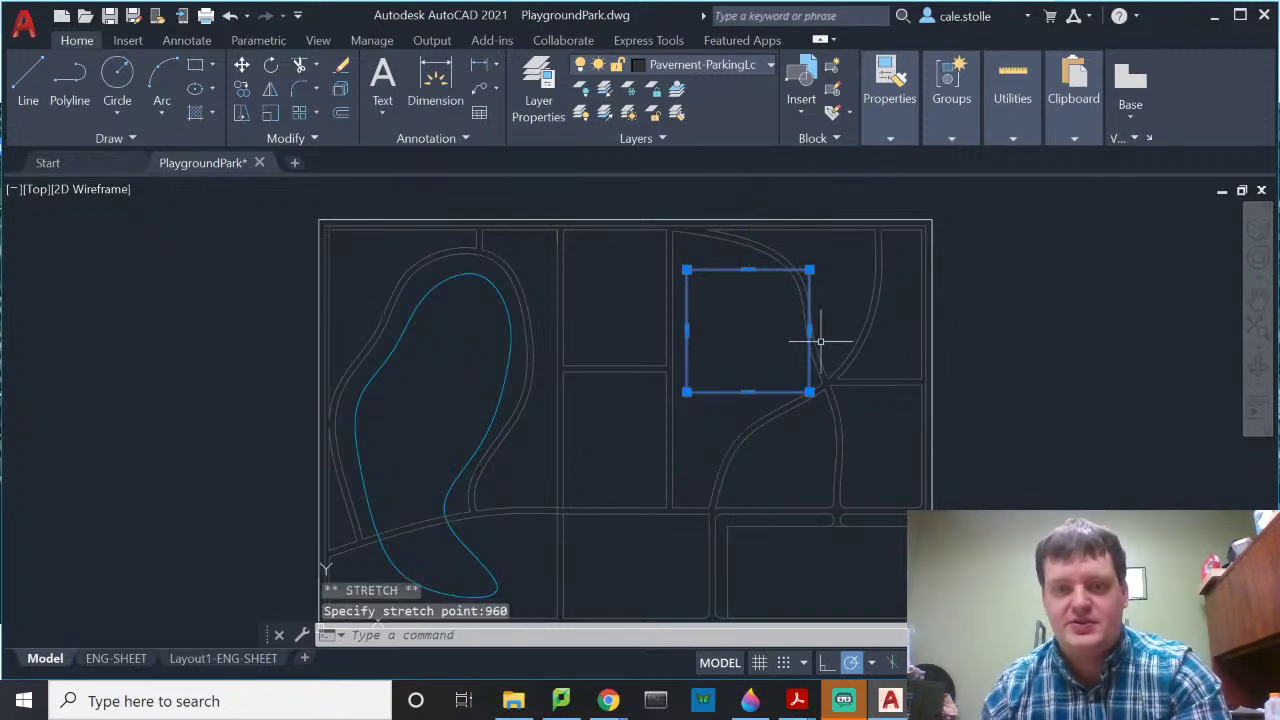
click(810, 331)
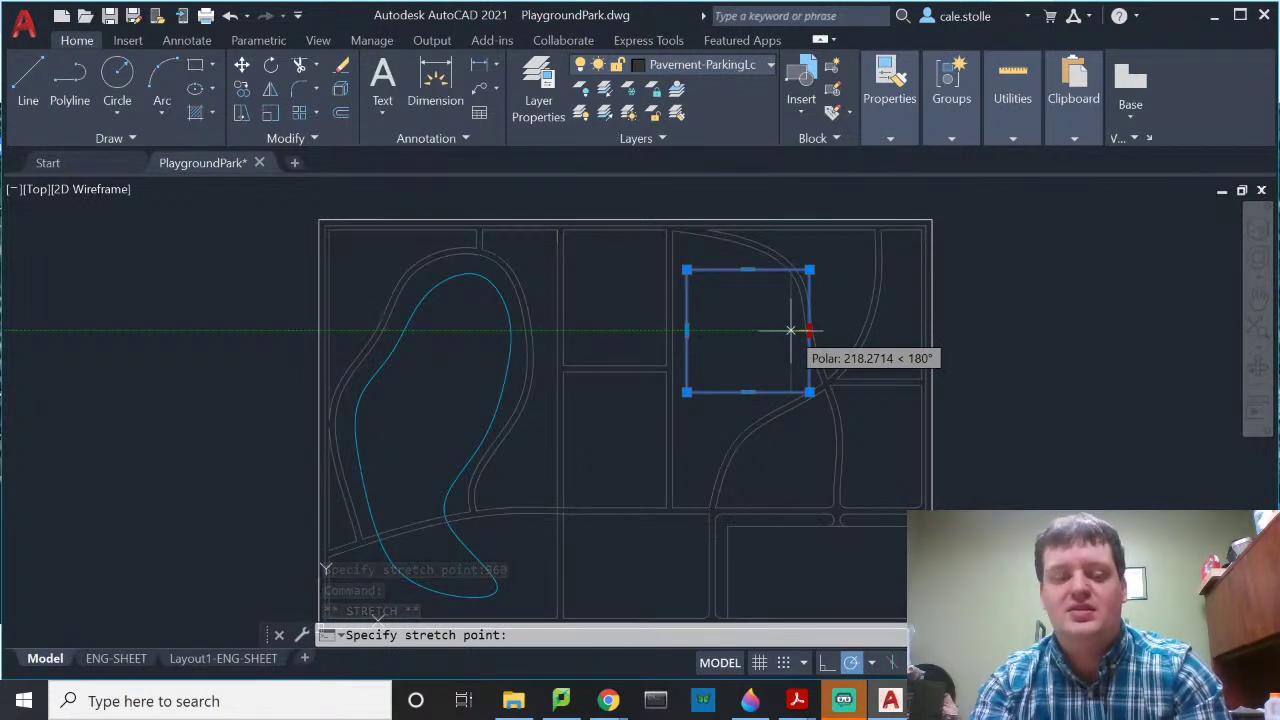
text(480)
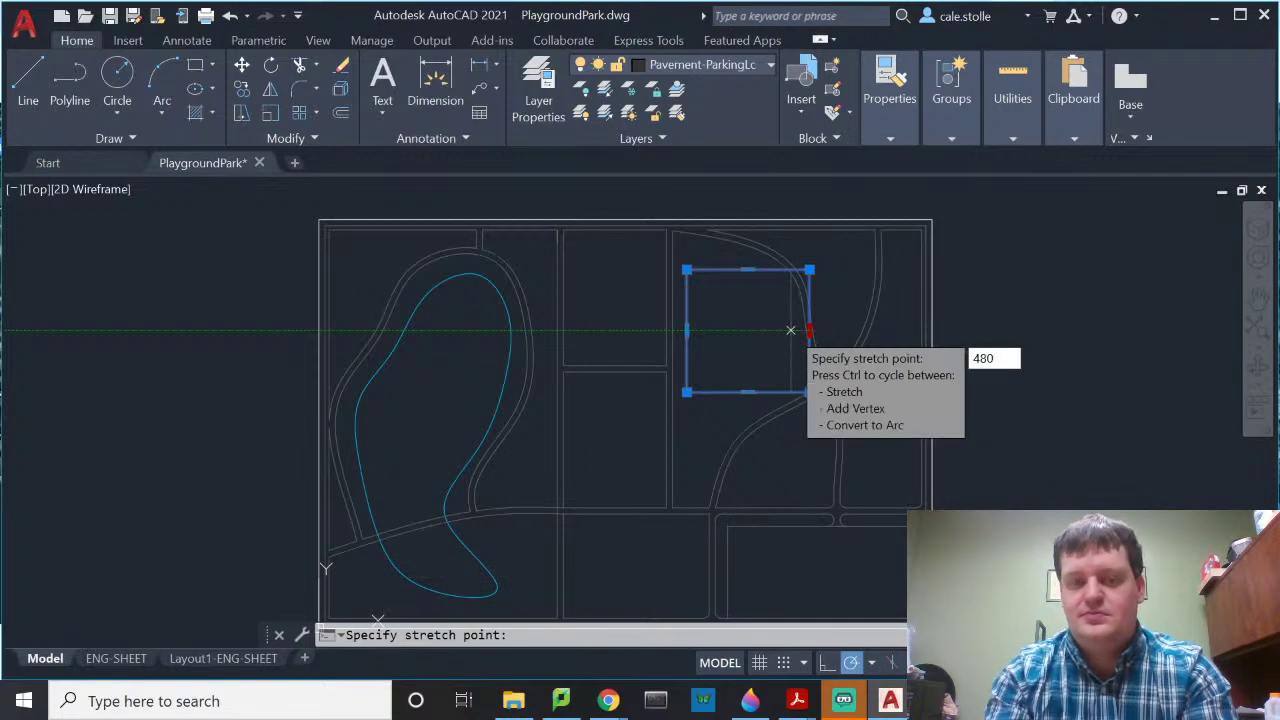
key(Return)
key(Escape)
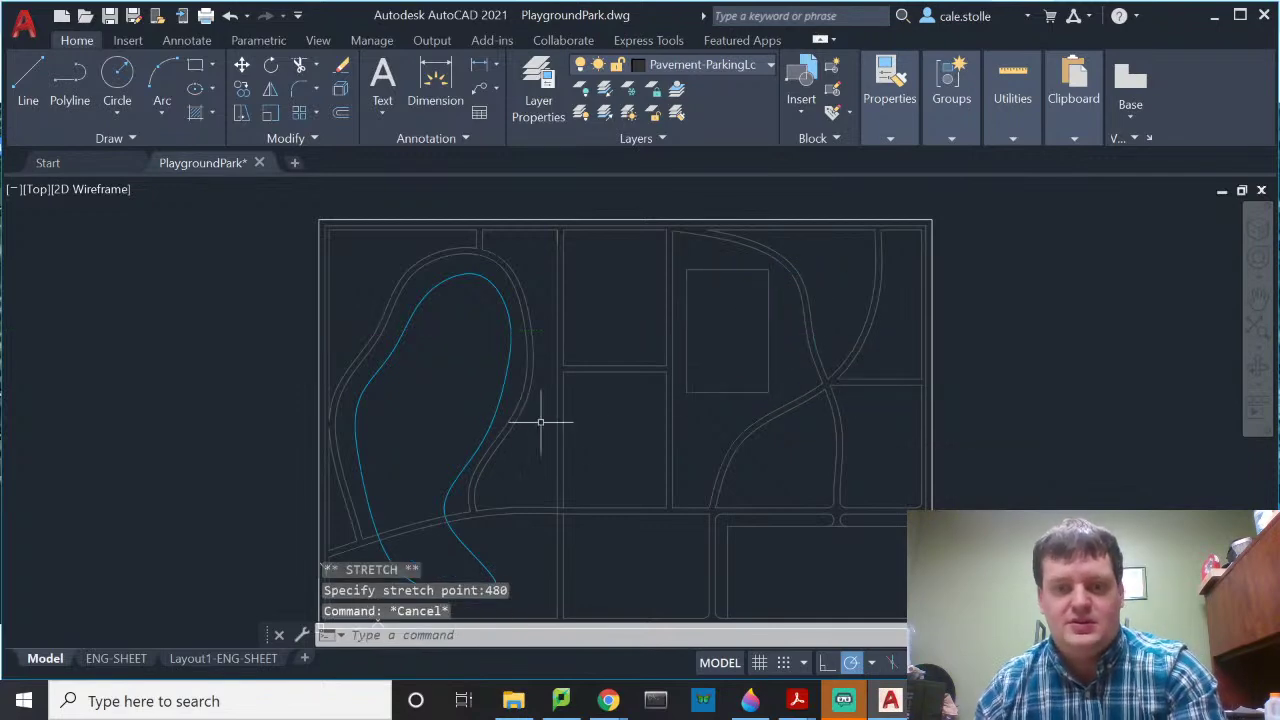
scroll(734, 383, up, 3)
scroll(751, 414, down, 2)
scroll(844, 328, down, 1)
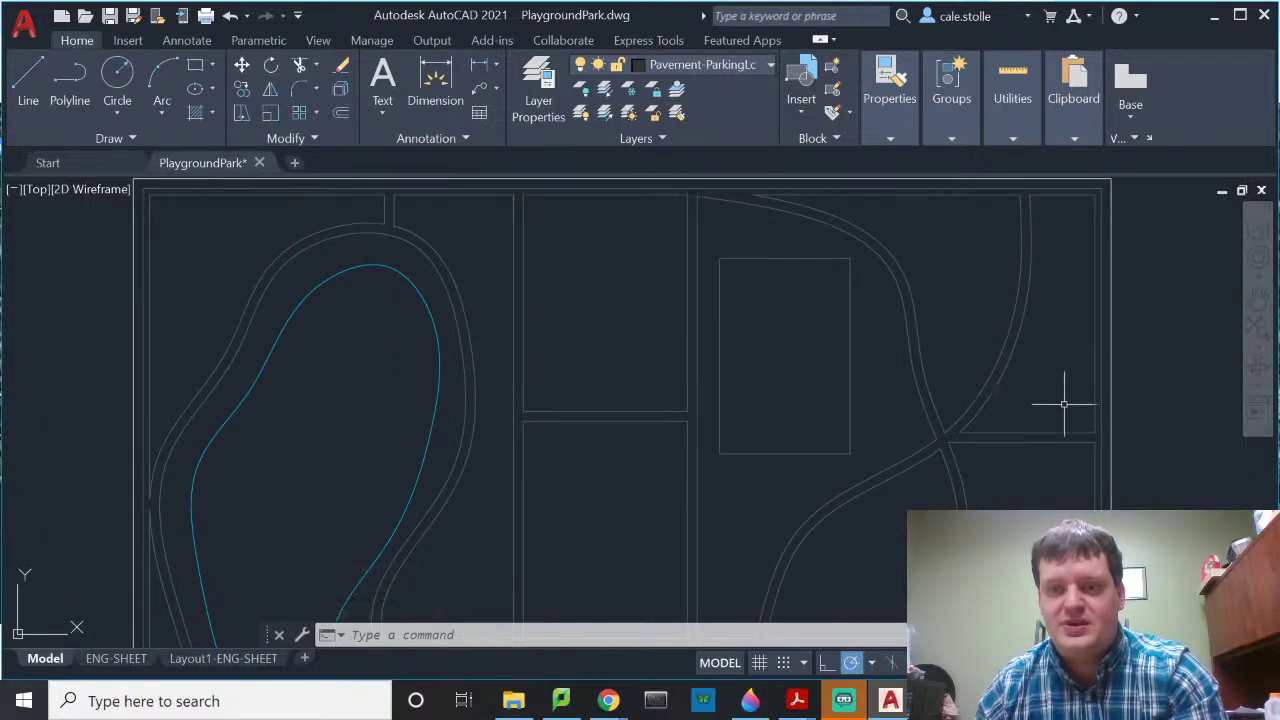
scroll(1034, 363, down, 3)
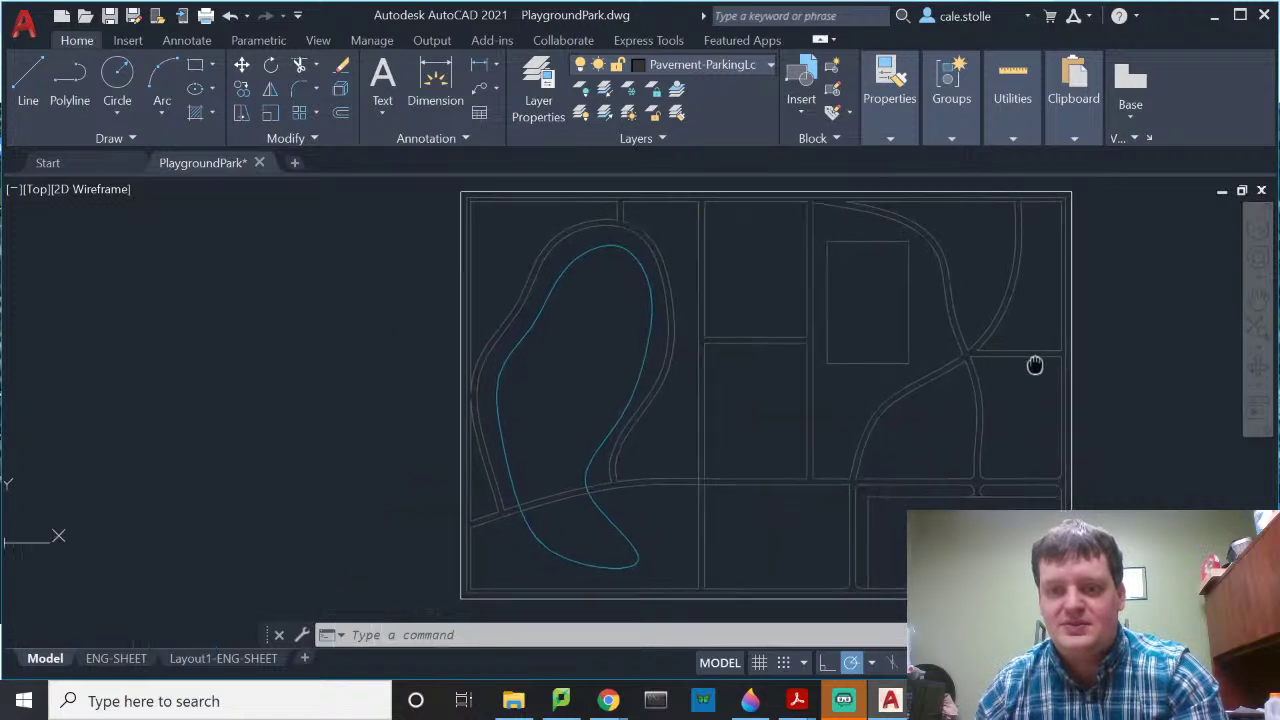
scroll(909, 371, up, 5)
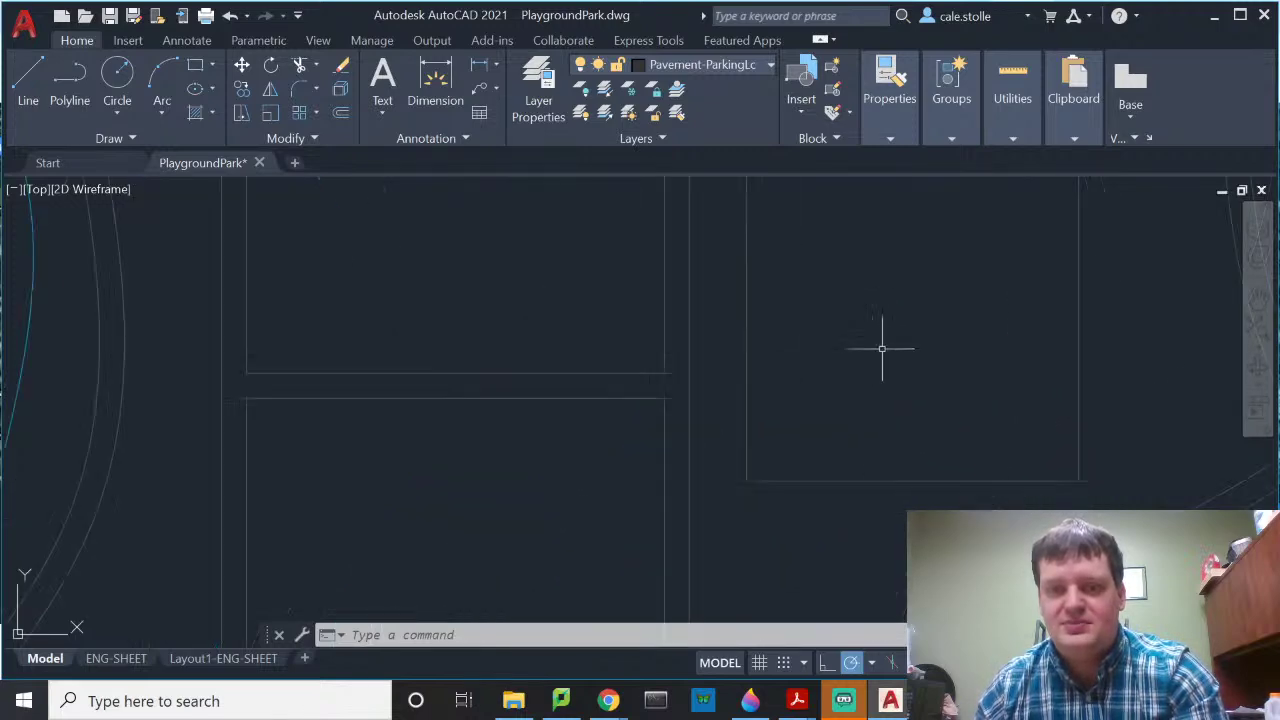
scroll(846, 400, down, 1)
scroll(836, 397, down, 3)
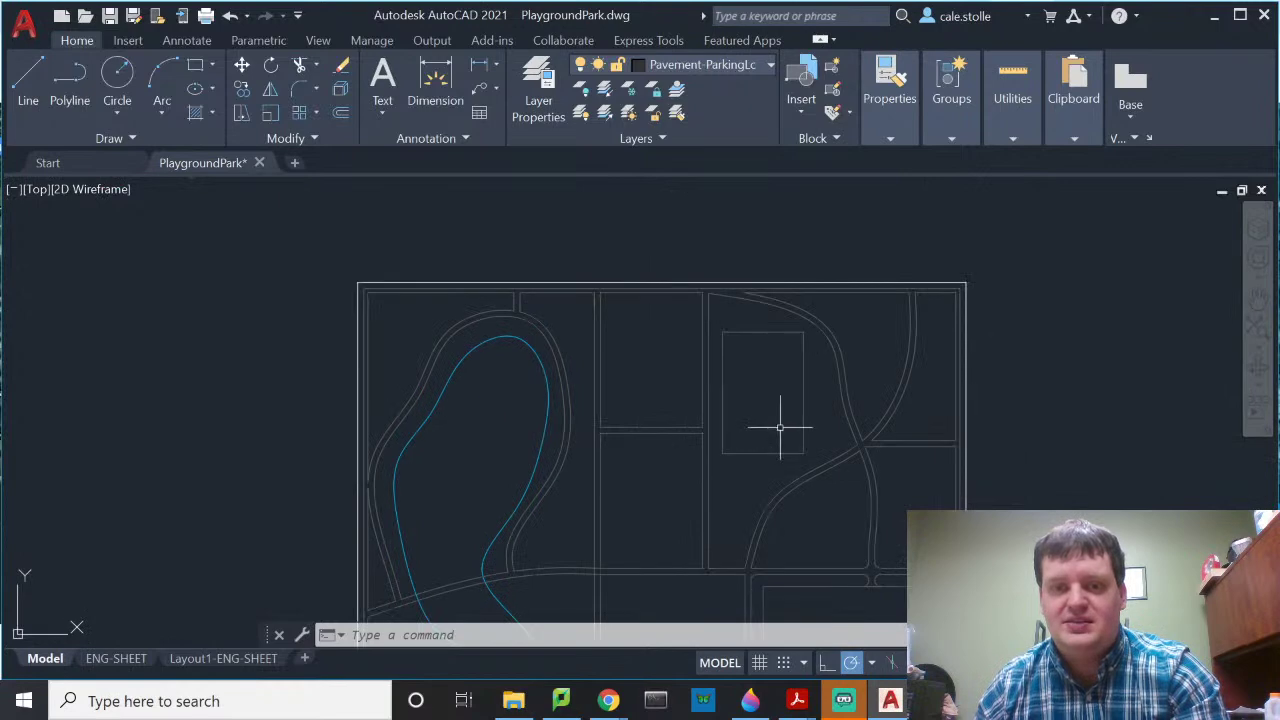
scroll(780, 429, up, 1)
Step: Rotate the rectangle 20 degrees about its top-left corner
click(792, 457)
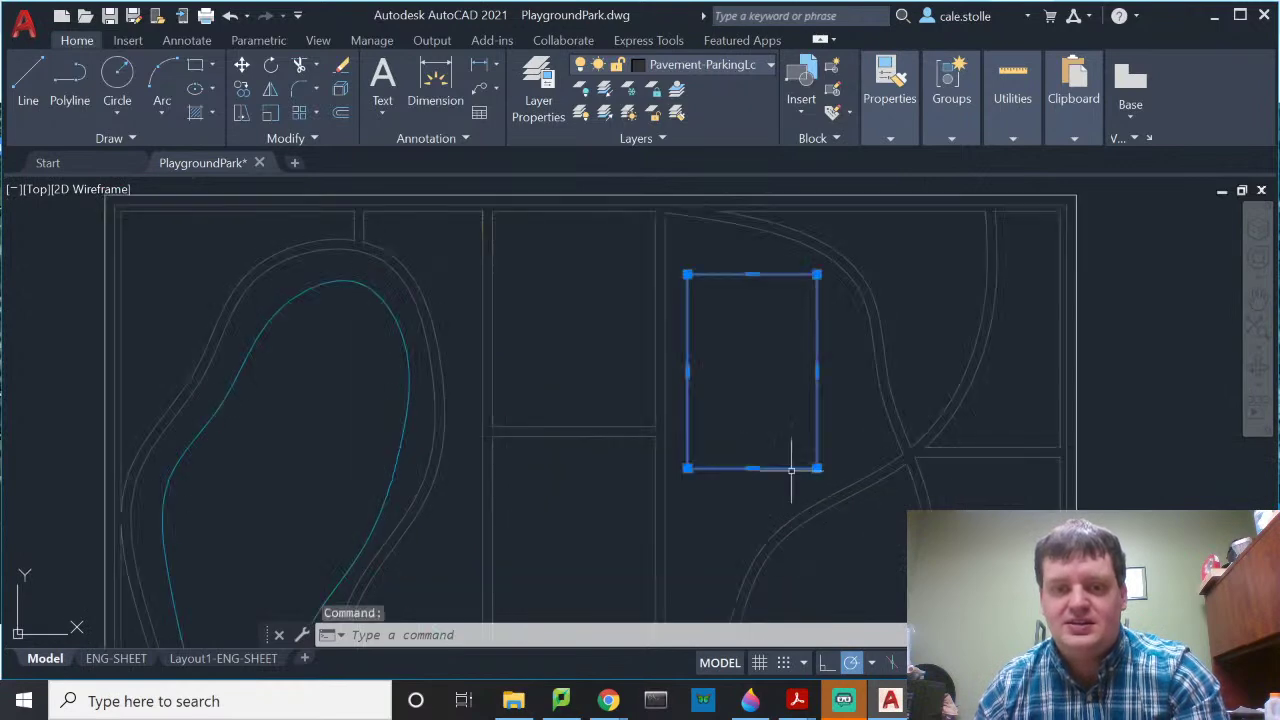
text(ro)
key(Return)
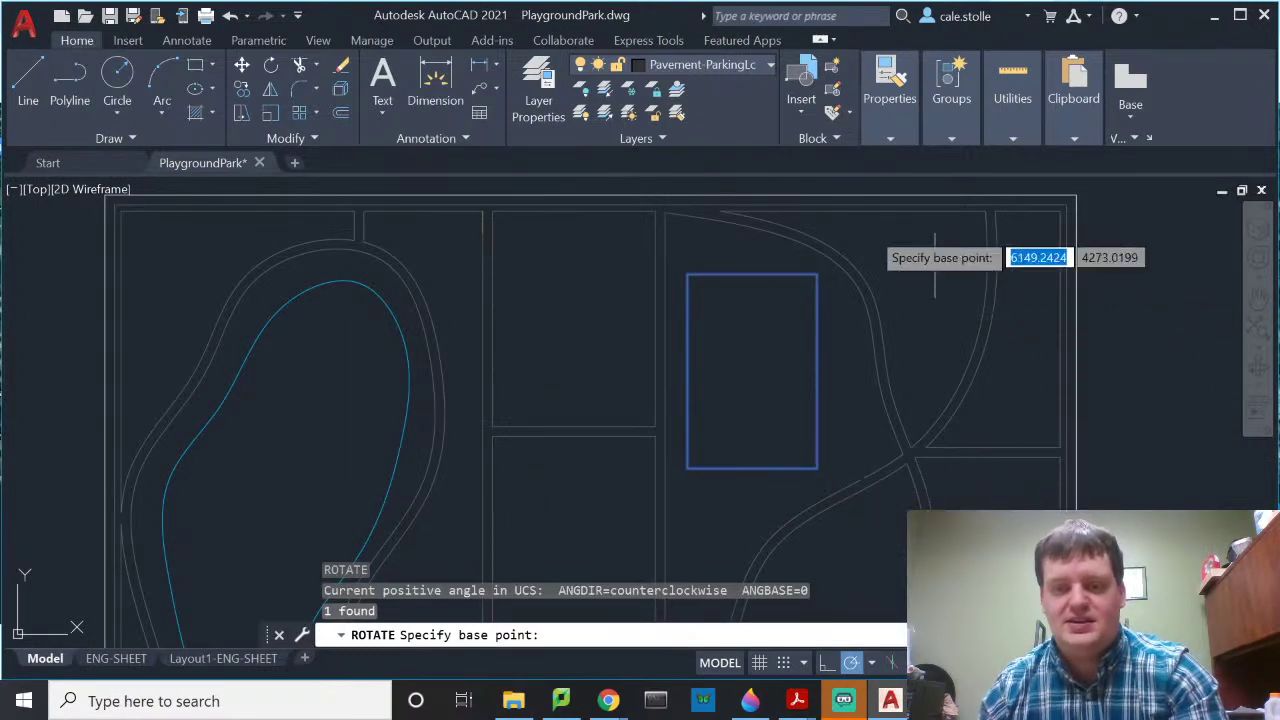
click(687, 274)
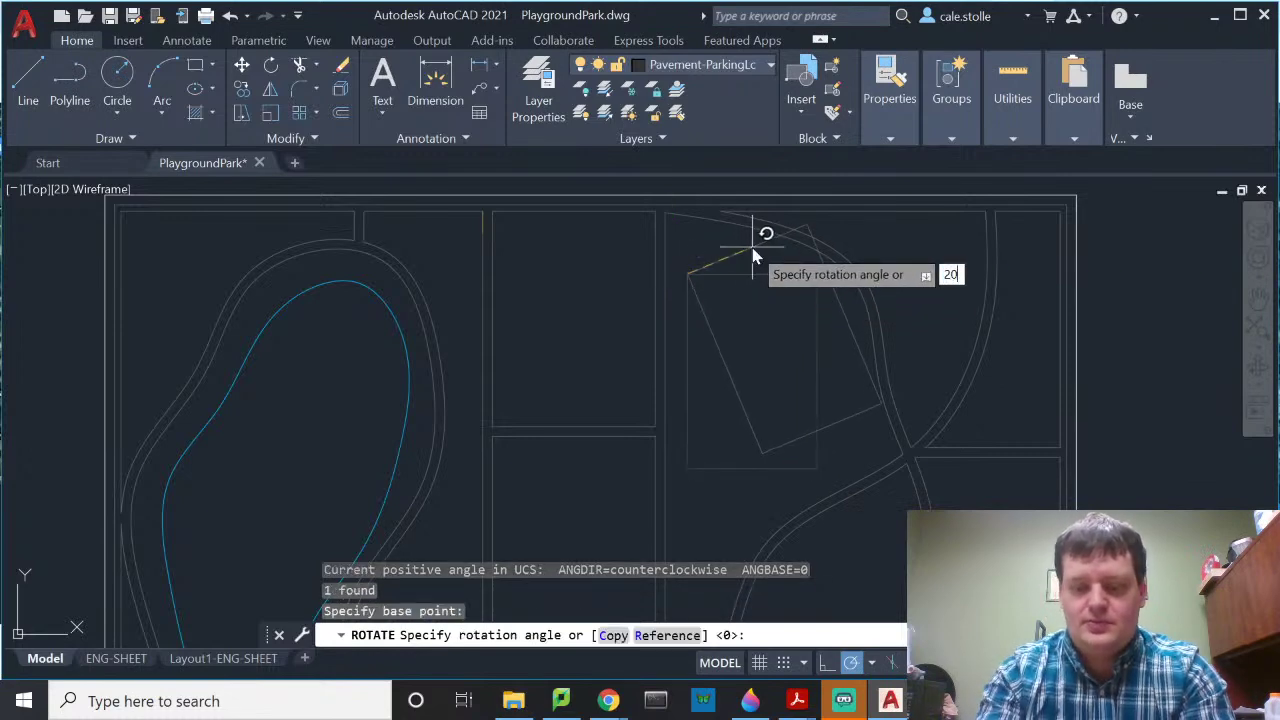
key(Return)
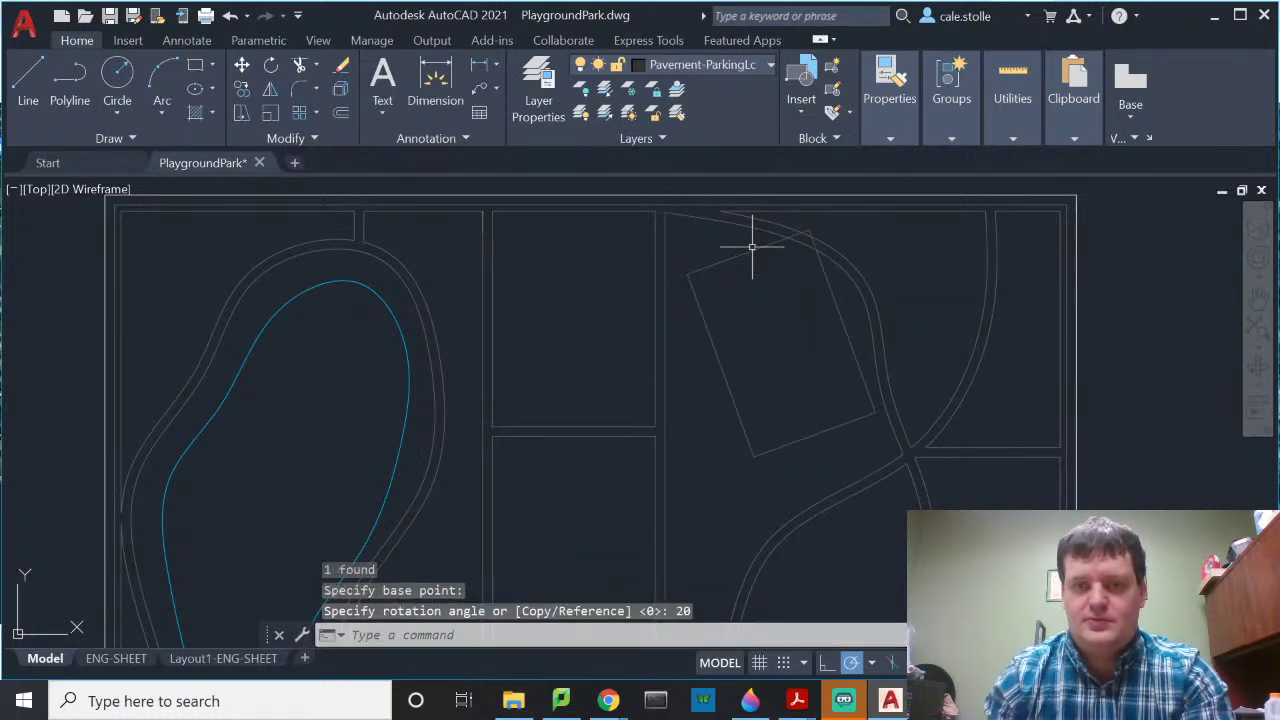
Step: Move the rotated rectangle down to sit beside the curving path
click(734, 389)
text(m)
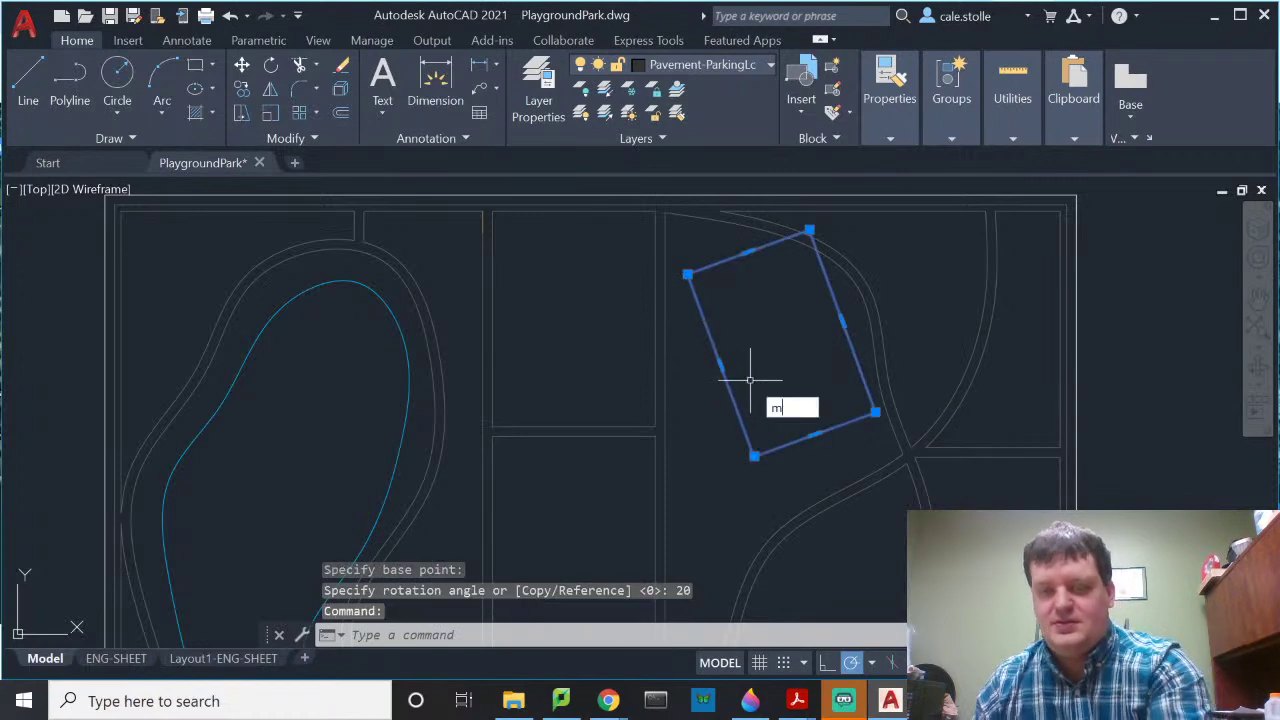
key(Return)
click(771, 330)
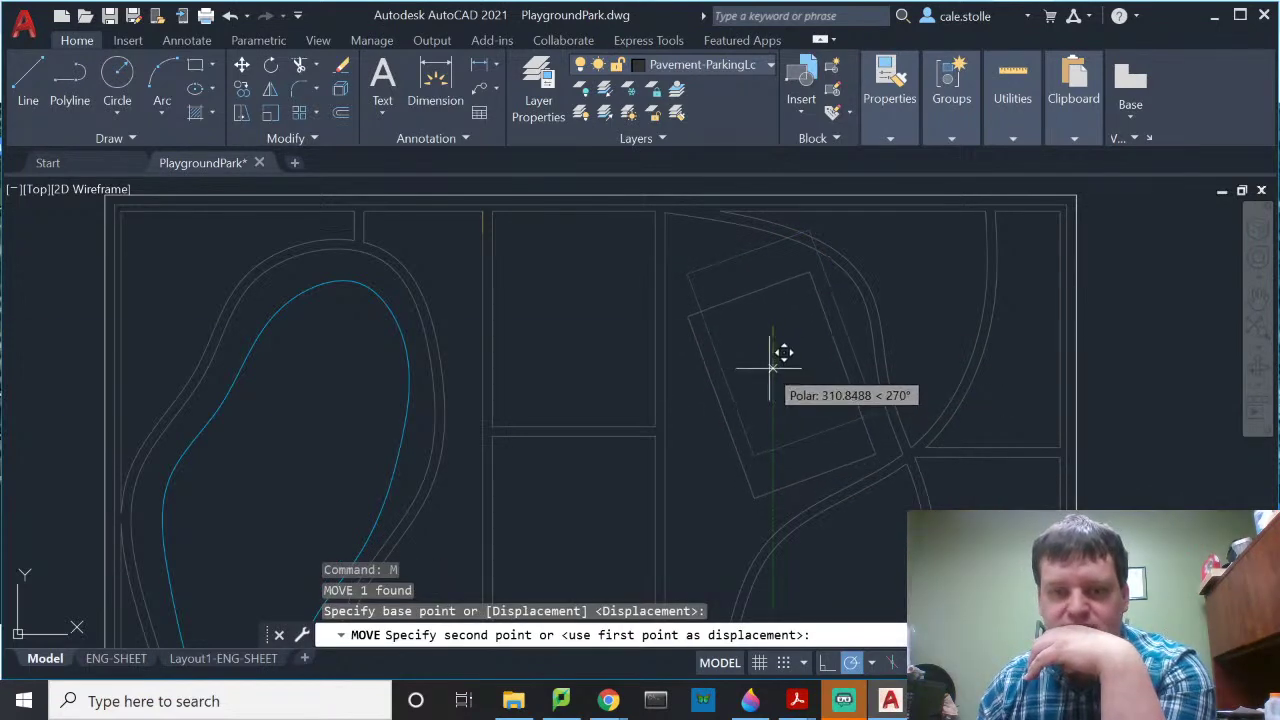
click(793, 368)
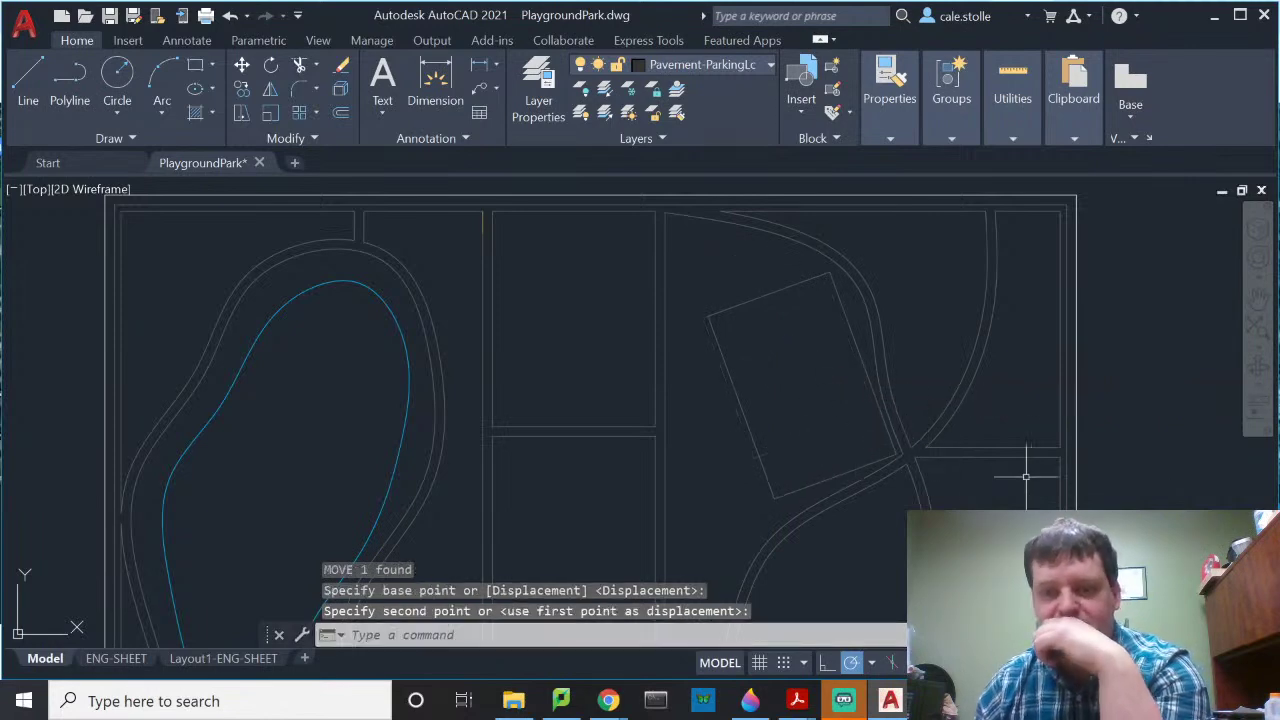
mouse_move(999, 517)
middle_down()
mouse_move(943, 386)
mouse_move(843, 506)
mouse_move(864, 494)
mouse_move(858, 432)
middle_up()
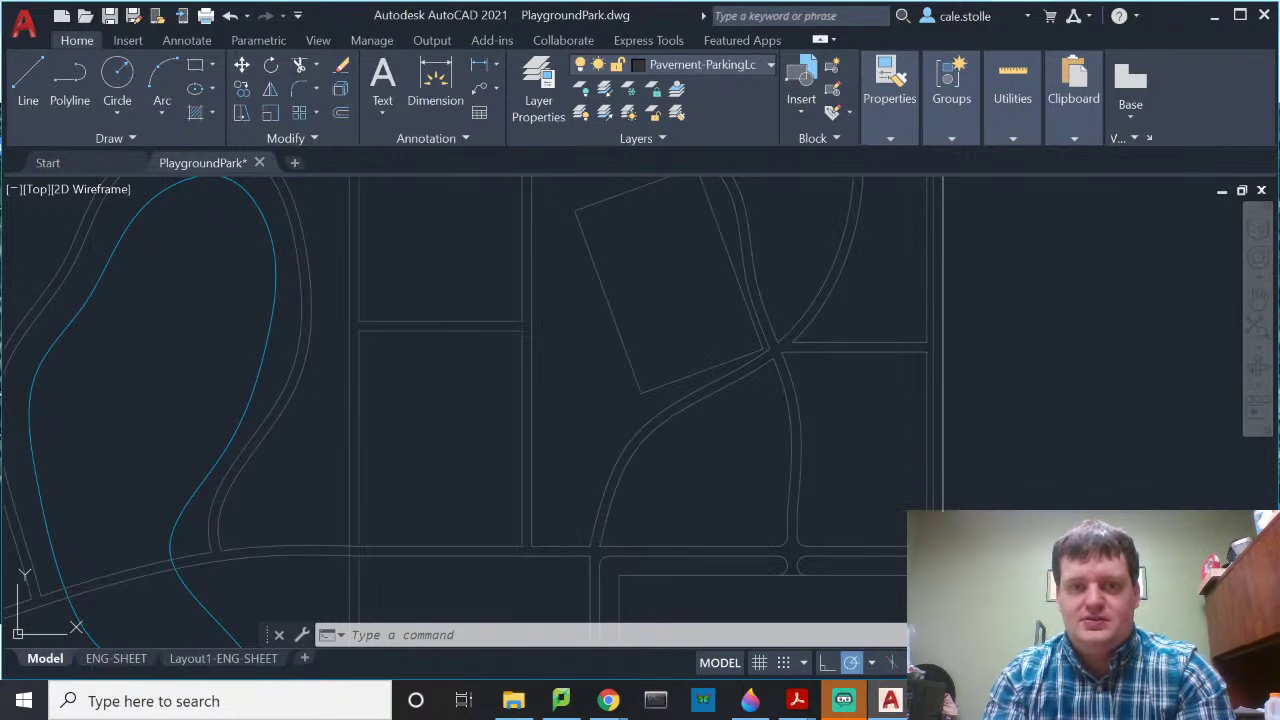
Step: Draw a circle of radius 480 in the right-hand lot
text(c)
key(Return)
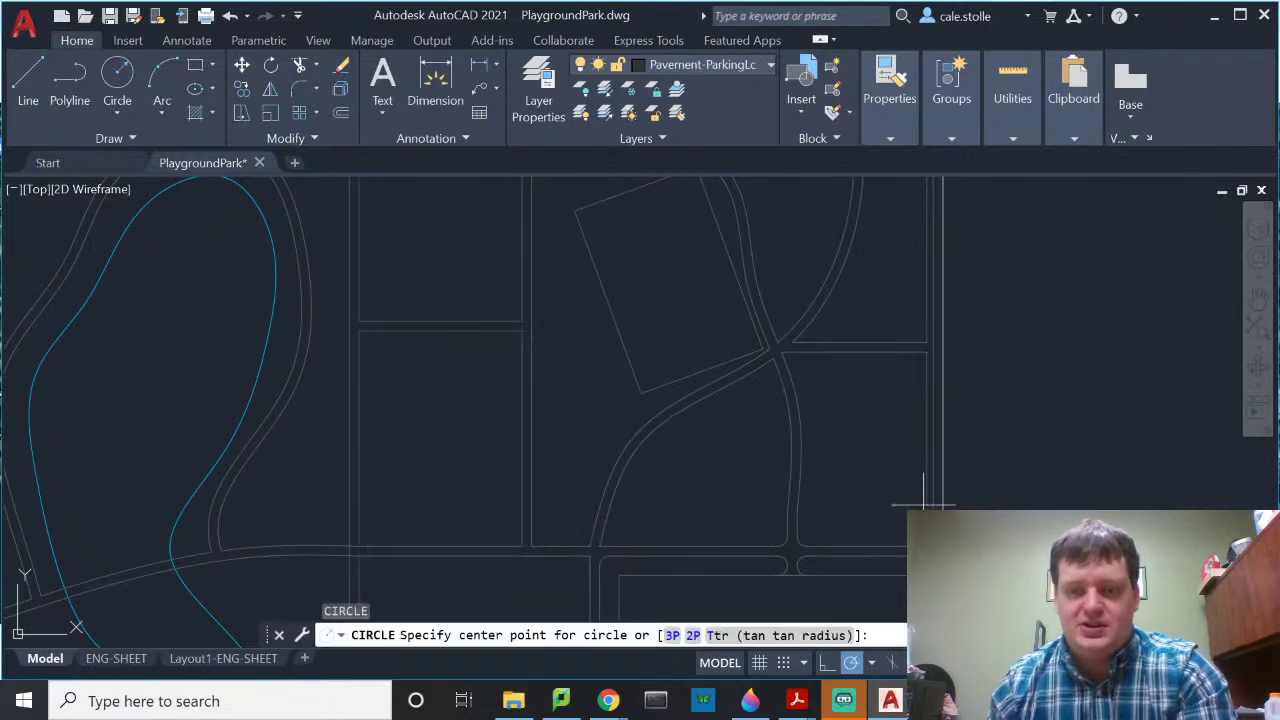
click(864, 471)
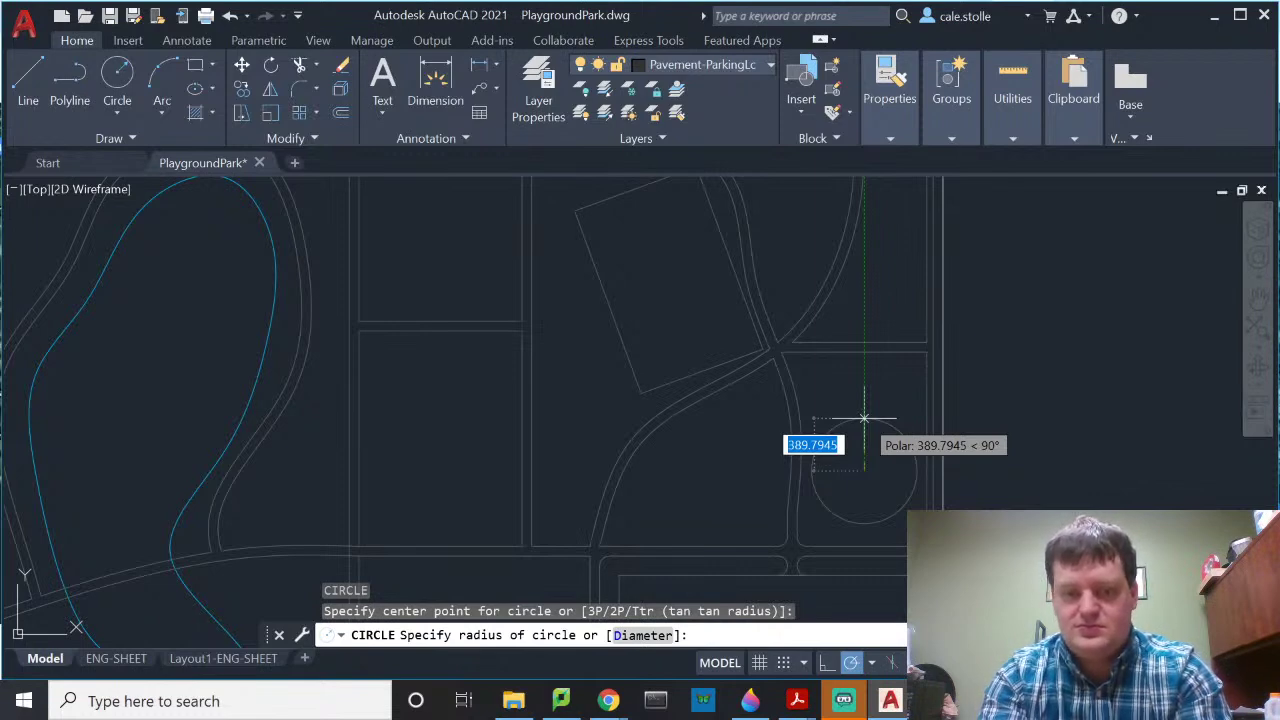
text(480)
key(Return)
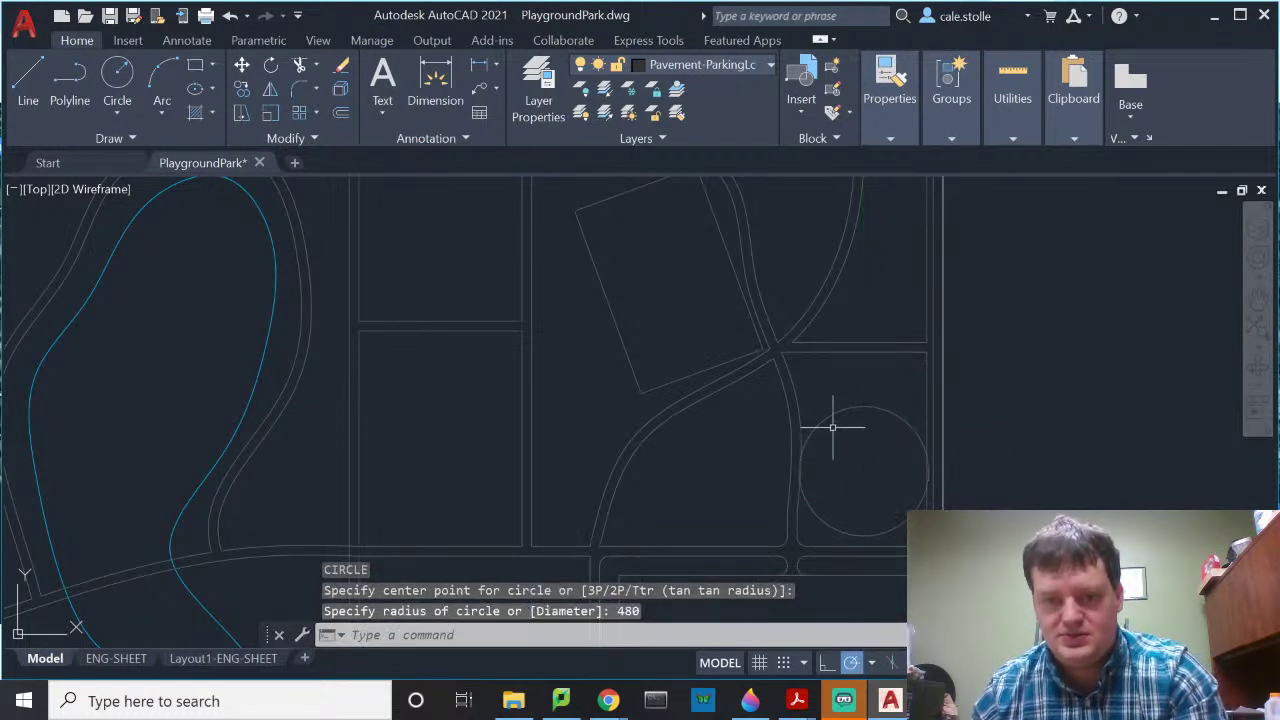
Step: Drag the circle left into the lot between the two curved paths
click(904, 430)
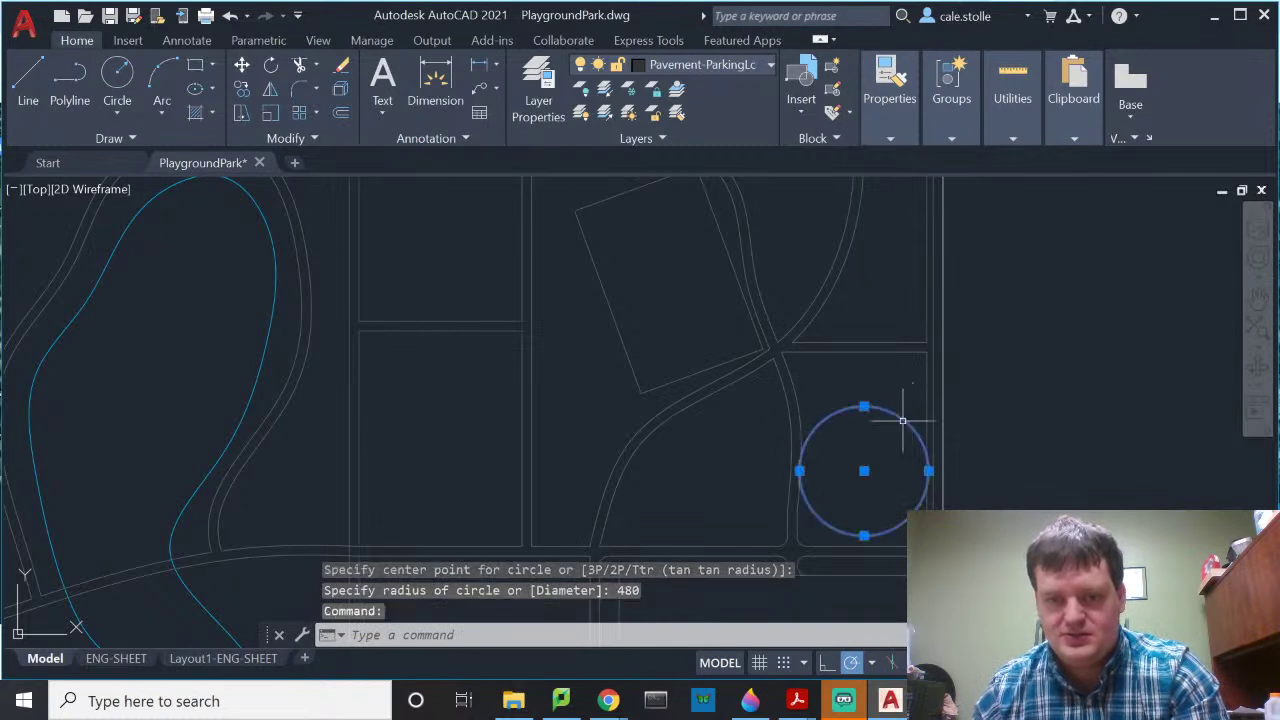
ctrl+drag(904, 420, 757, 426)
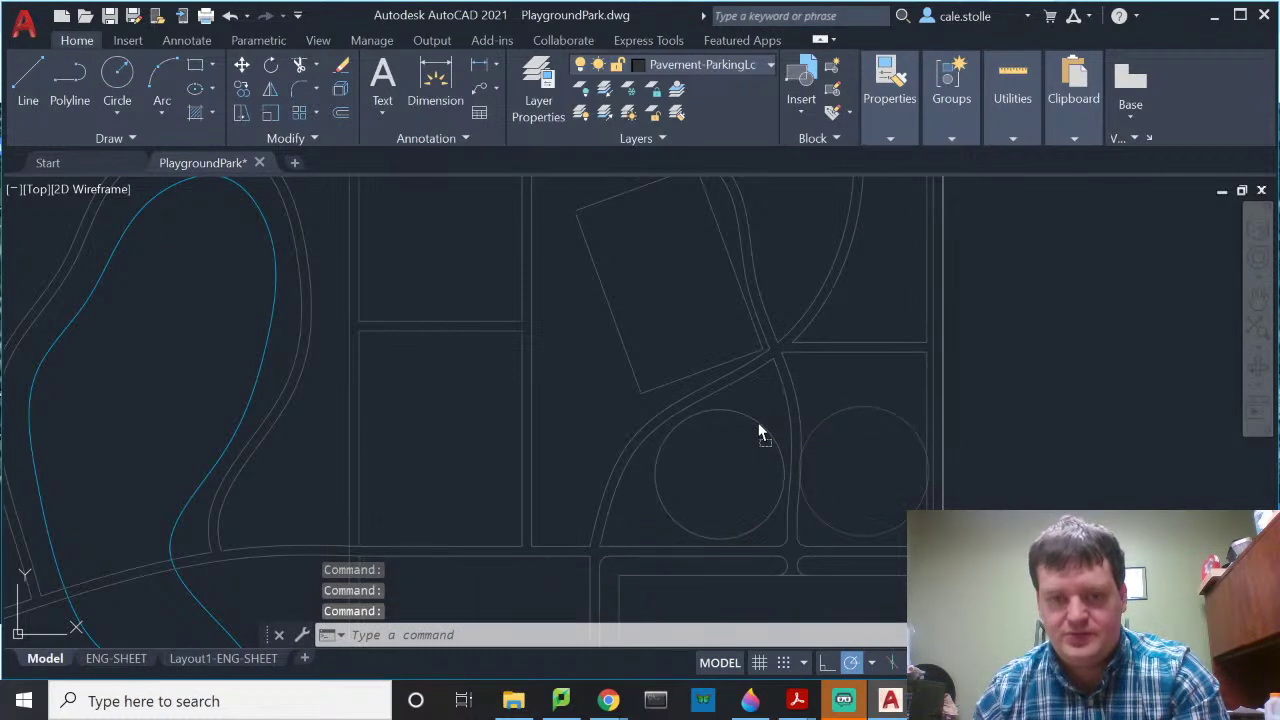
drag(760, 432, 763, 425)
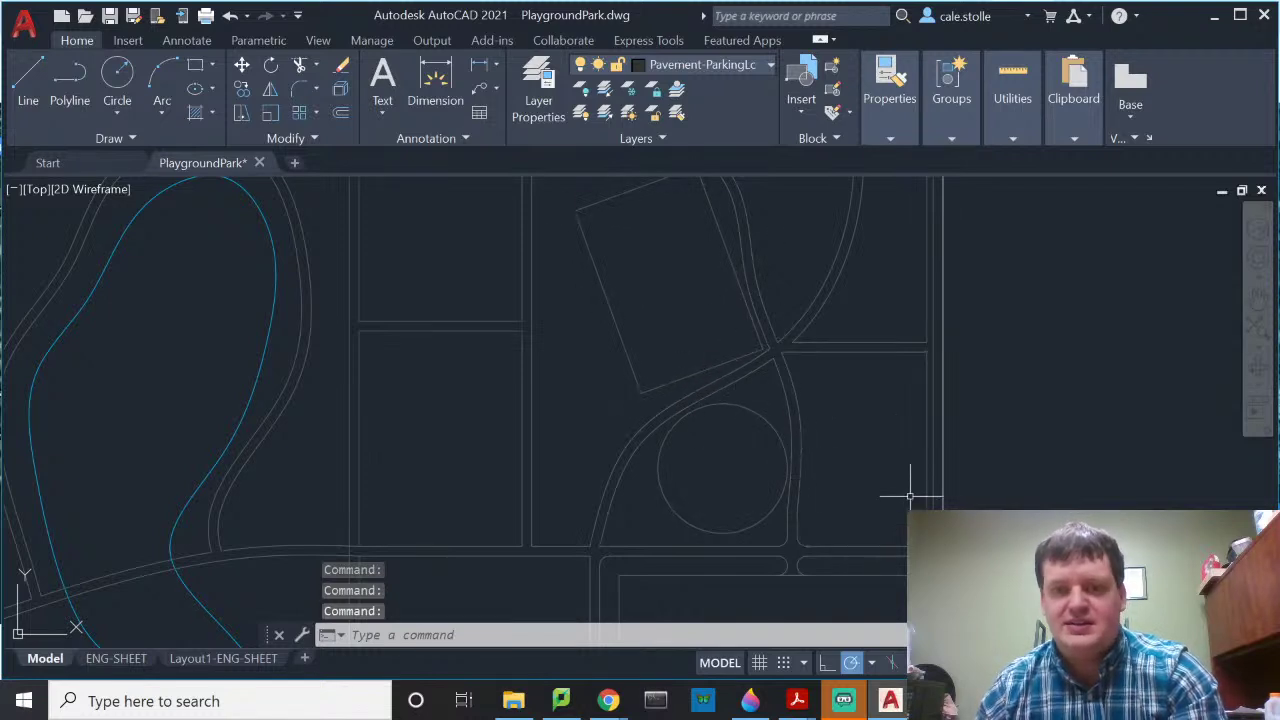
middle_drag(602, 392, 654, 420)
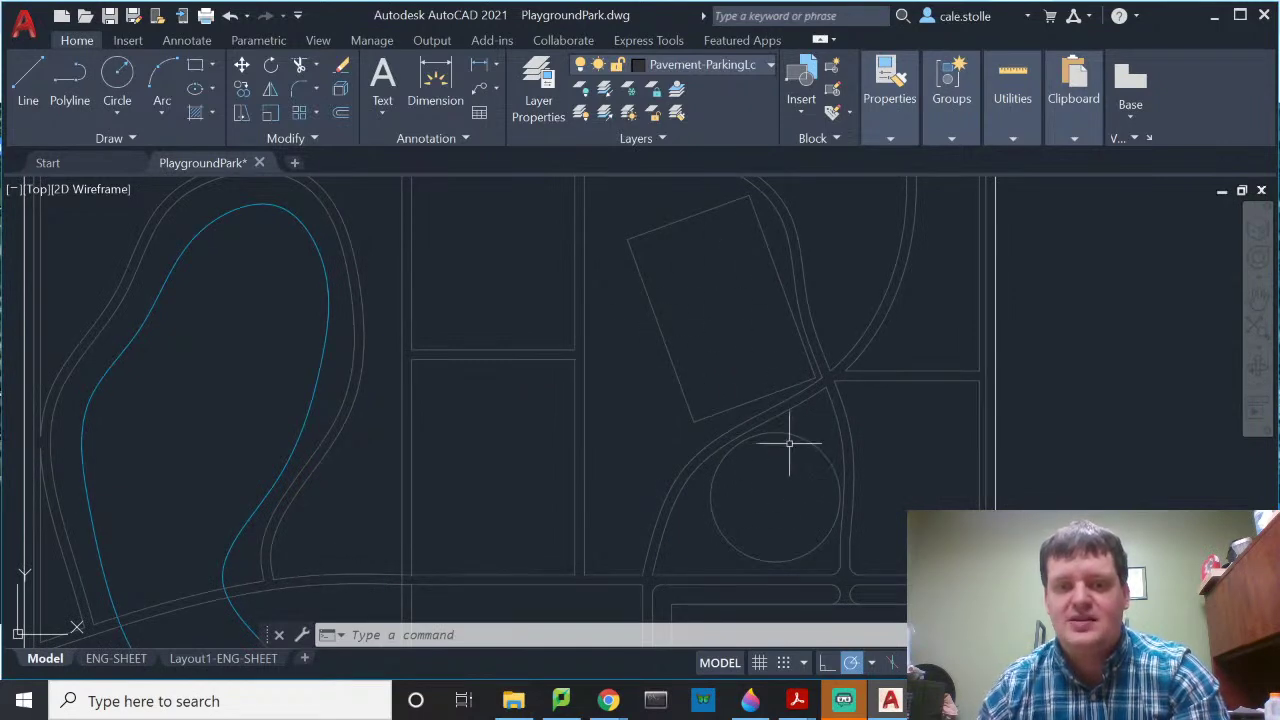
mouse_move(930, 395)
middle_down()
mouse_move(911, 429)
mouse_move(917, 380)
middle_up()
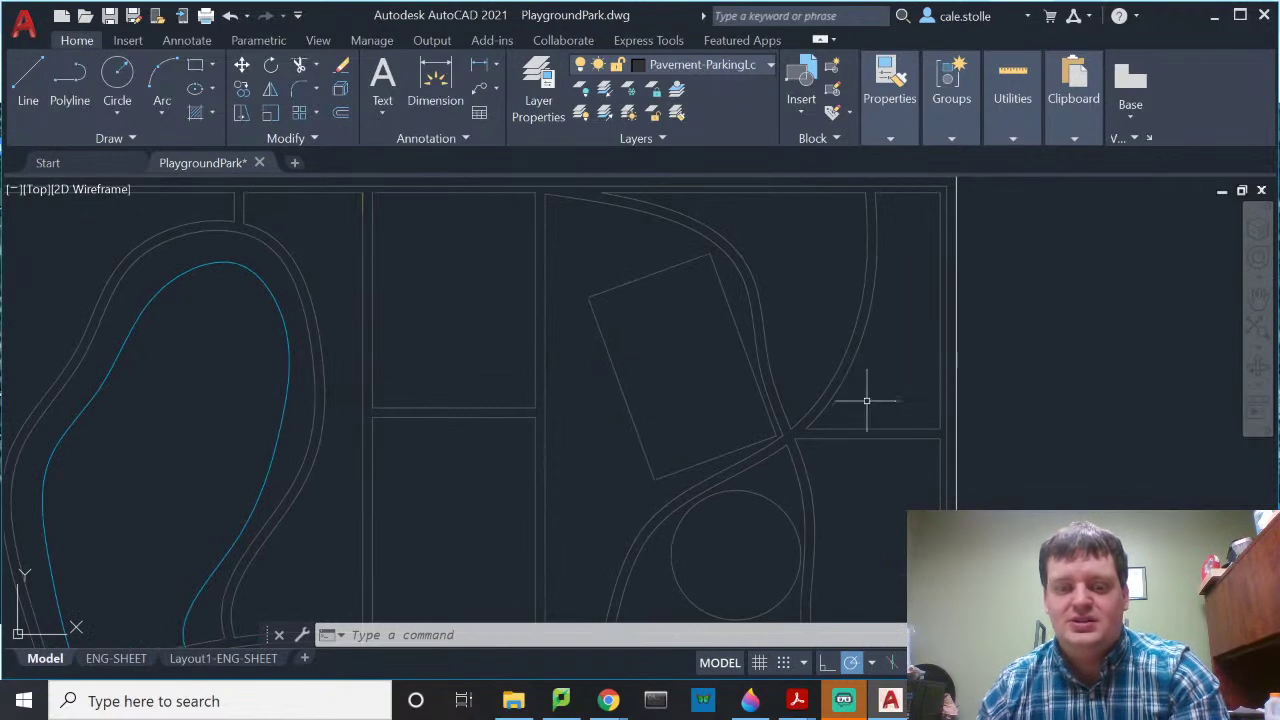
text(ec)
key(Return)
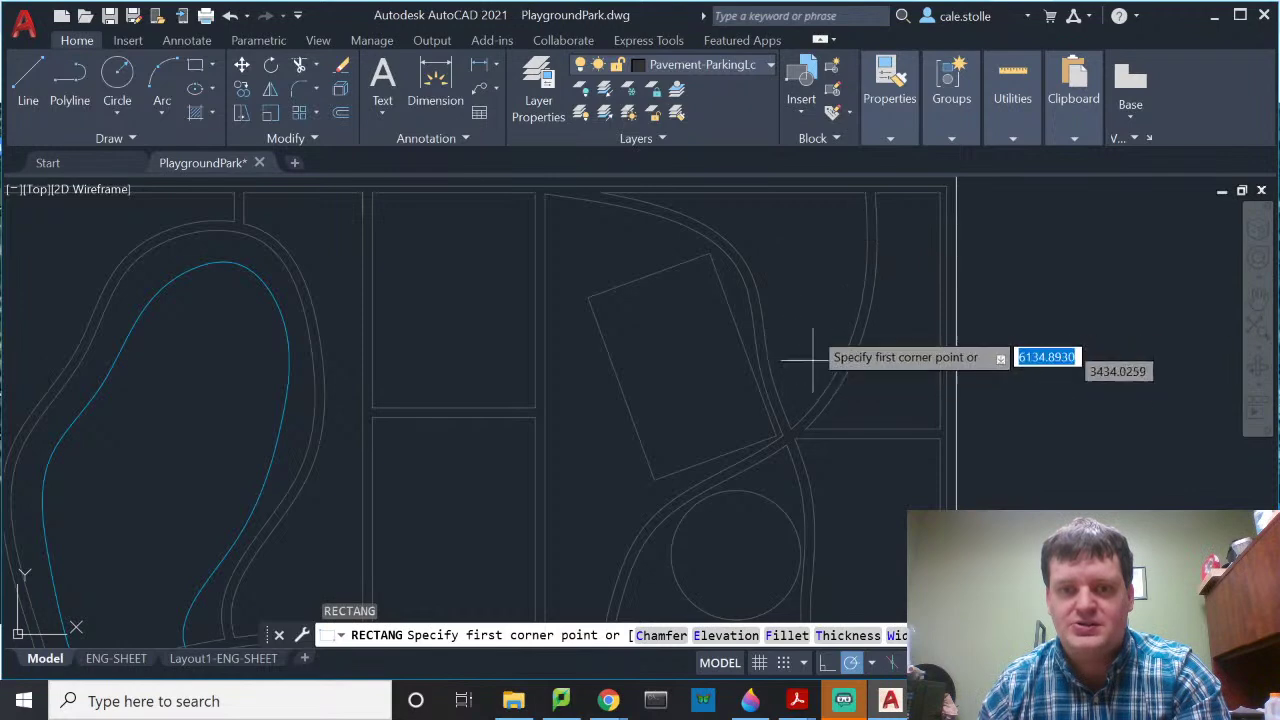
Step: Draw a 480 by 1200 rectangle in the top-right lot using the Dimensions option
click(868, 320)
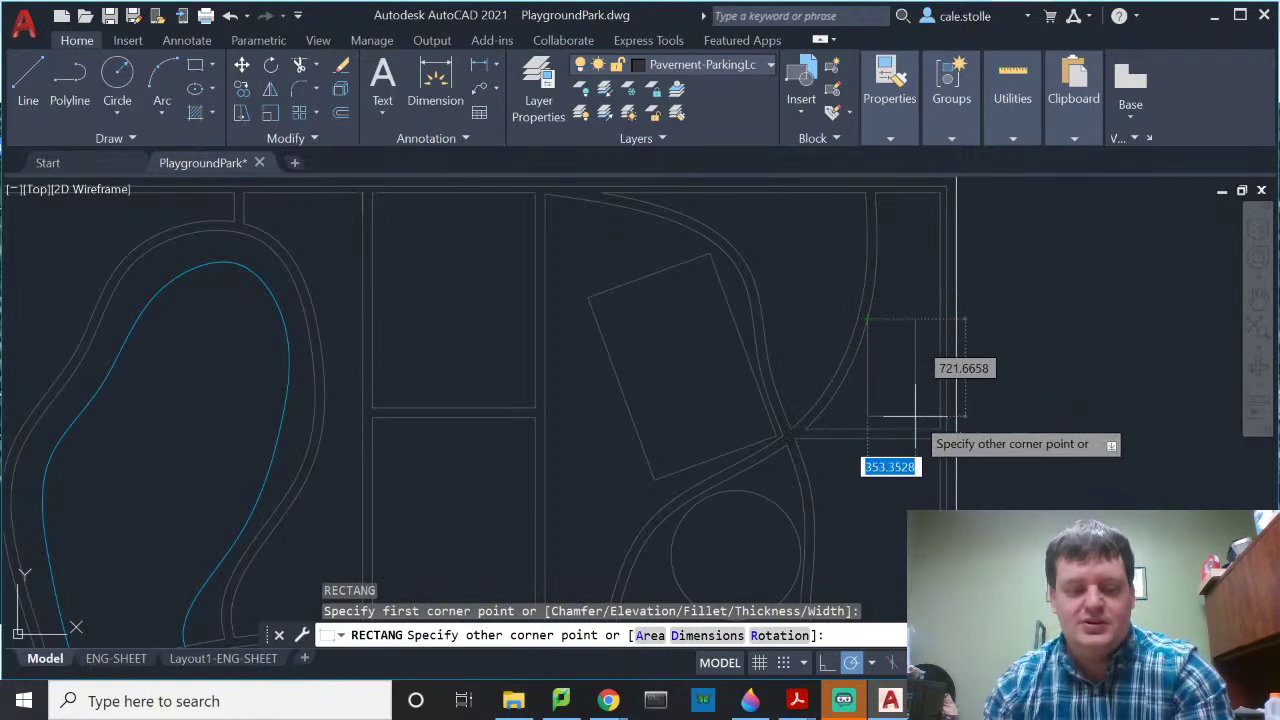
text(d)
key(Return)
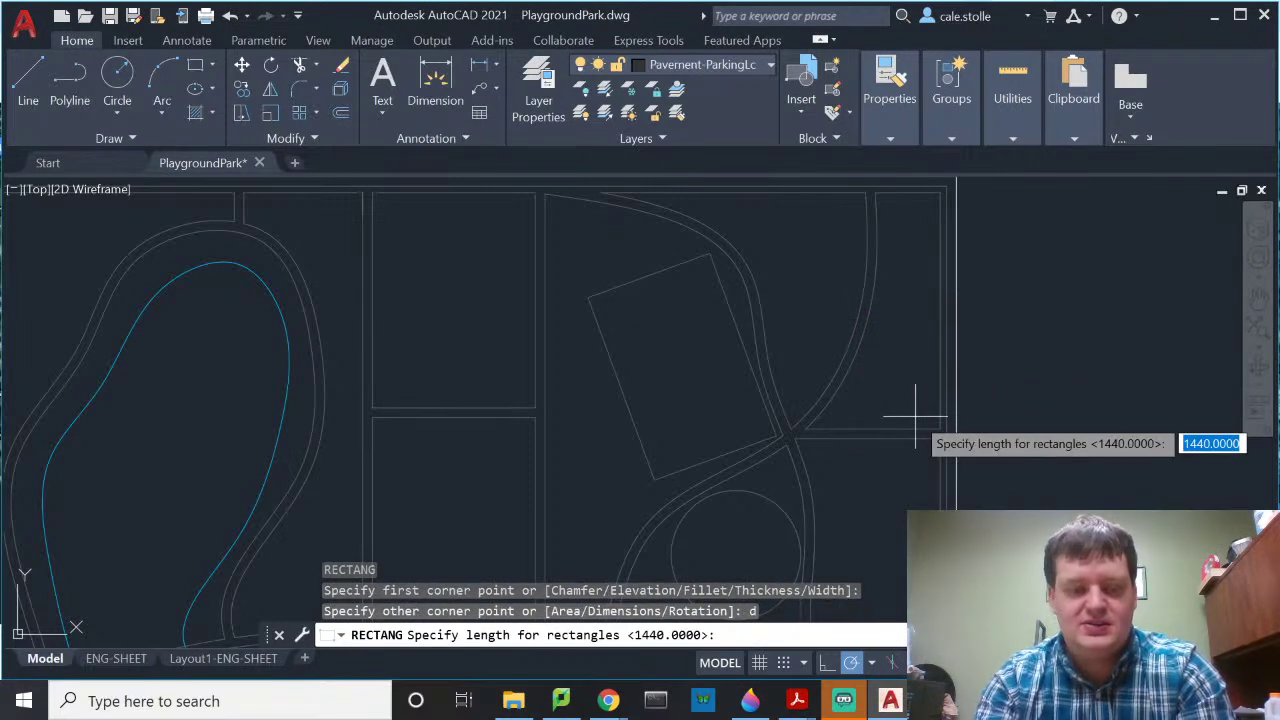
key(Return)
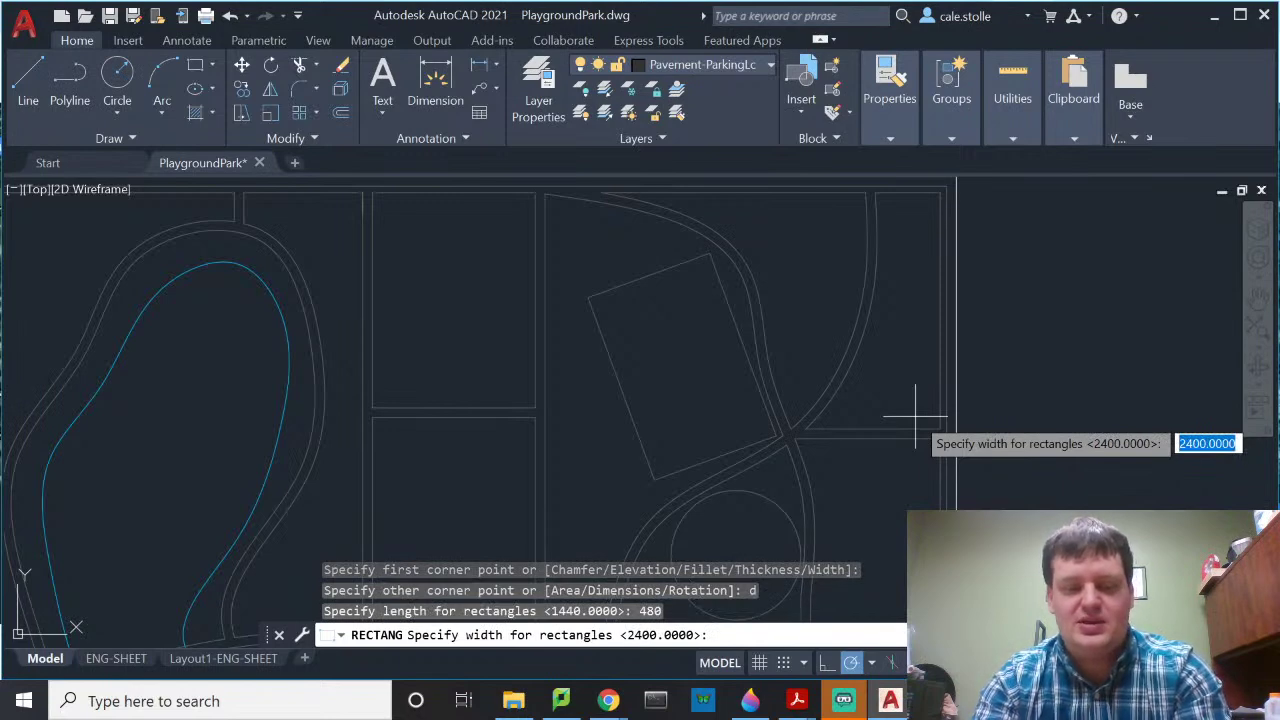
text(1200)
key(Return)
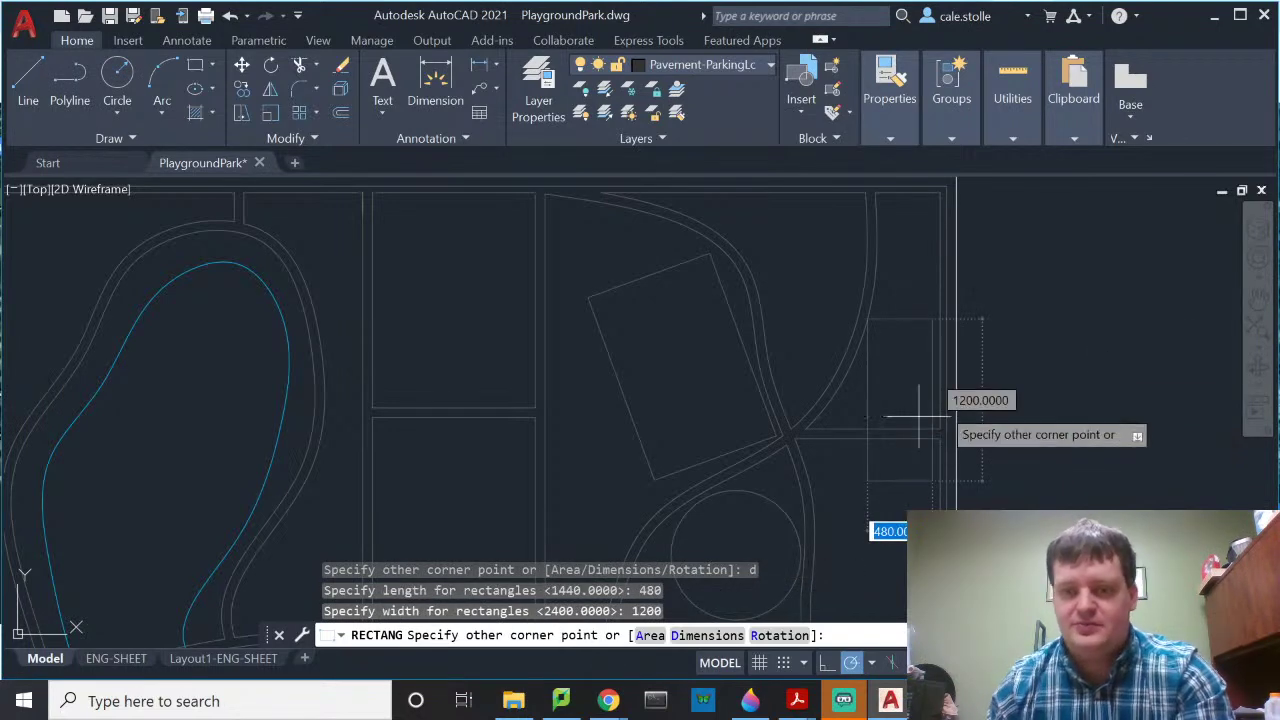
click(925, 349)
click(925, 349)
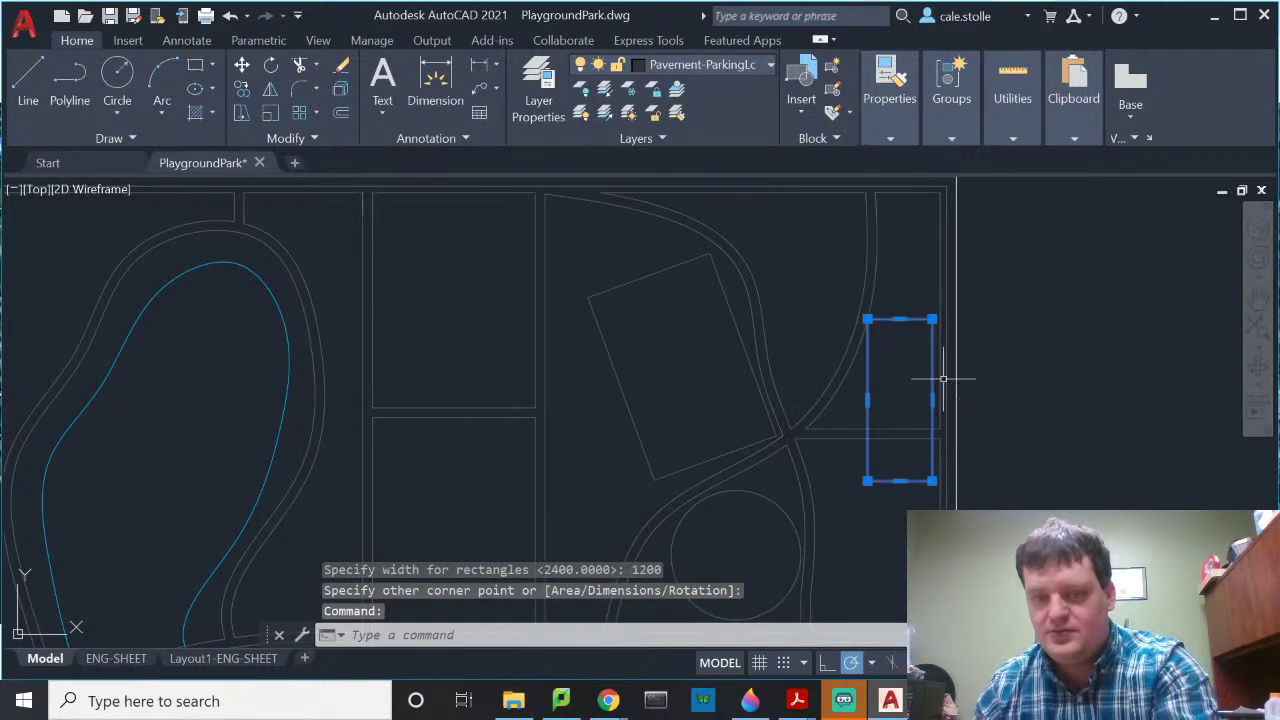
Step: Move the tall rectangle into the narrow right-hand lot beside the curved path
text(m)
key(Return)
click(932, 481)
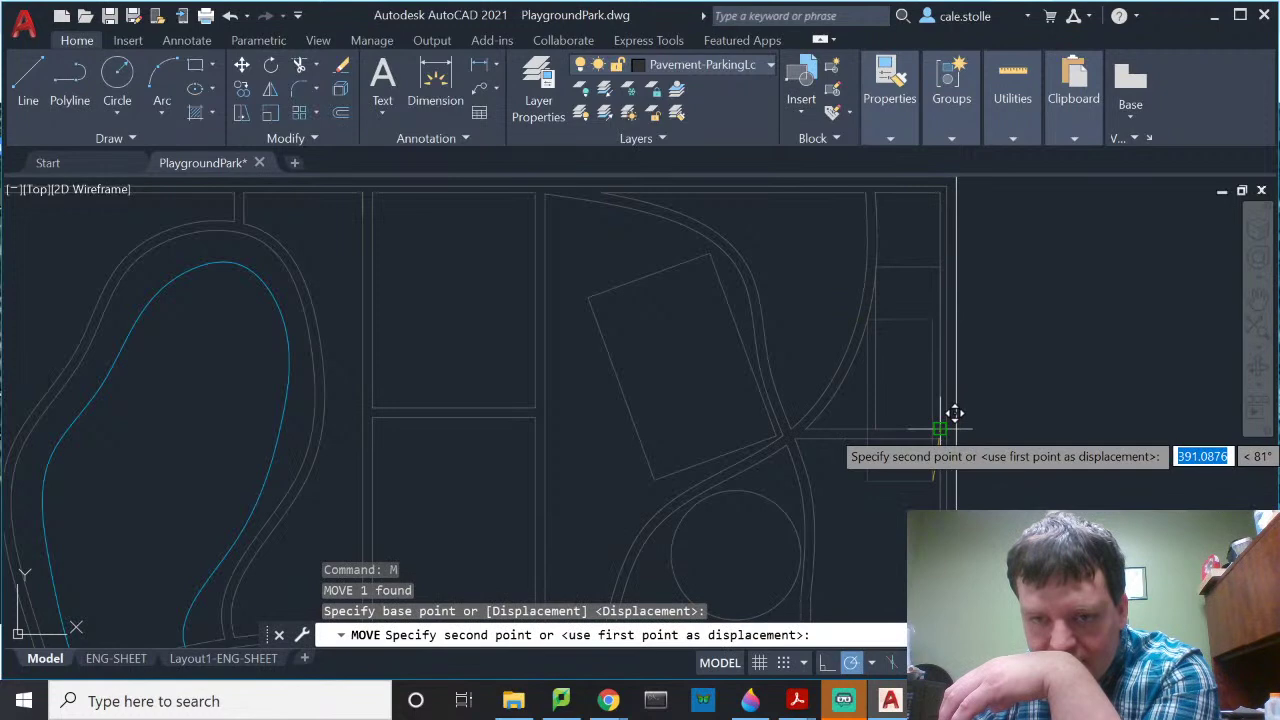
click(950, 455)
scroll(886, 271, up, 5)
scroll(866, 323, down, 5)
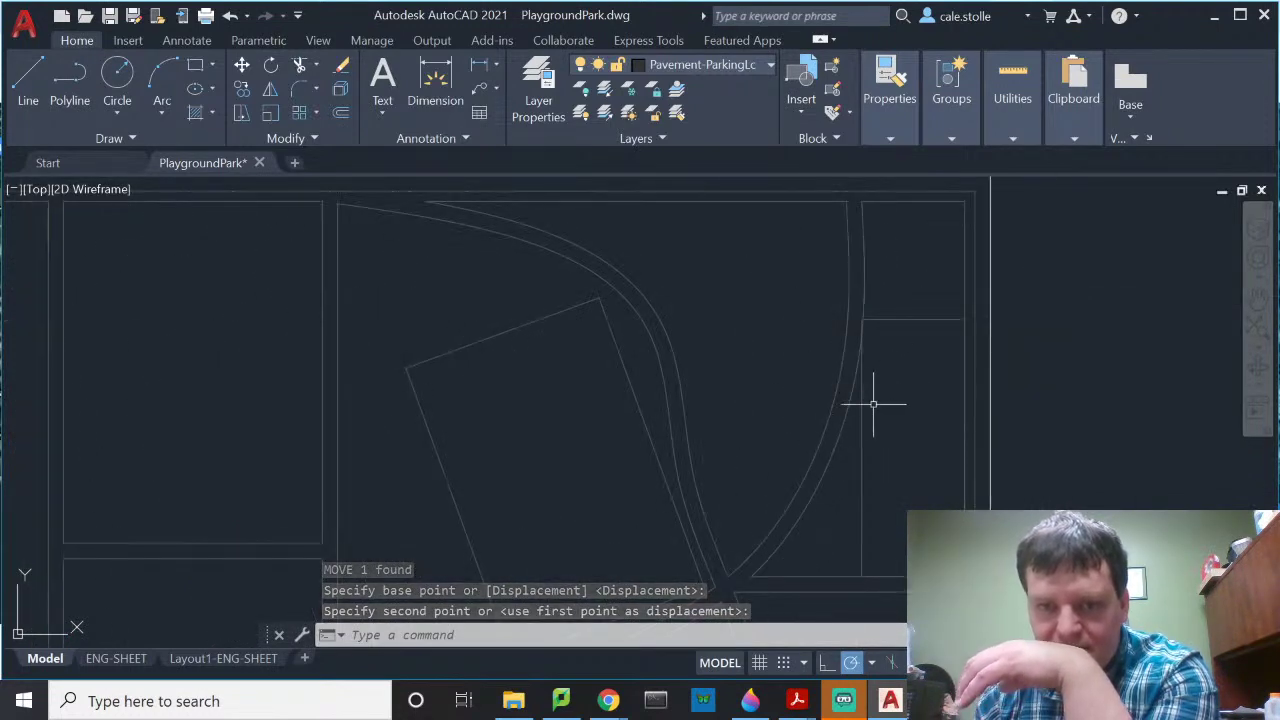
scroll(868, 335, up, 5)
scroll(868, 335, down, 5)
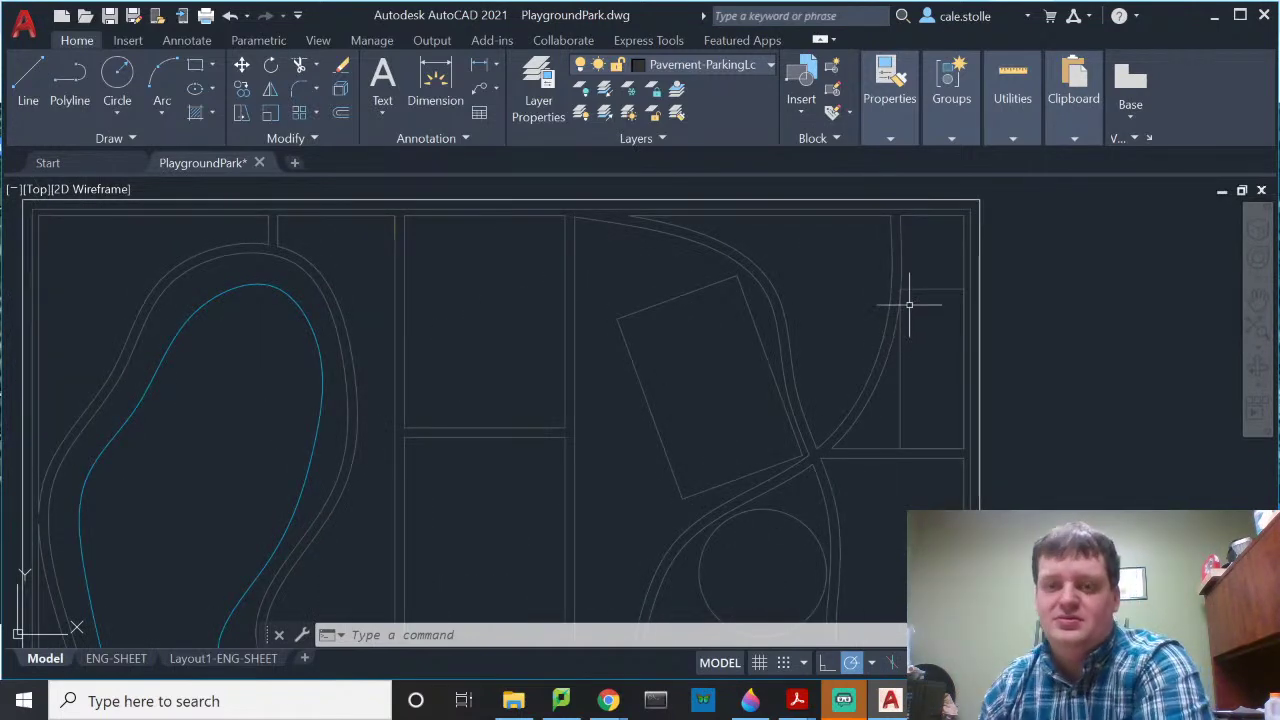
scroll(932, 278, up, 5)
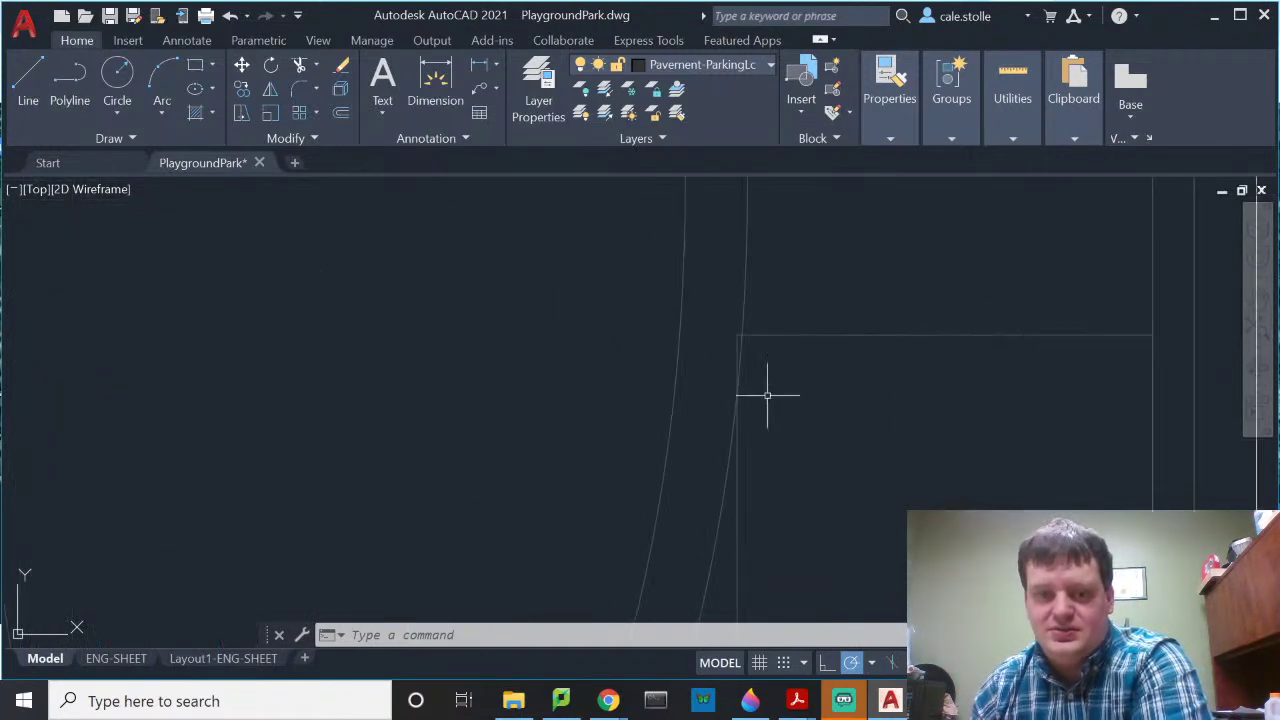
scroll(767, 395, up, 4)
middle_drag(800, 289, 783, 384)
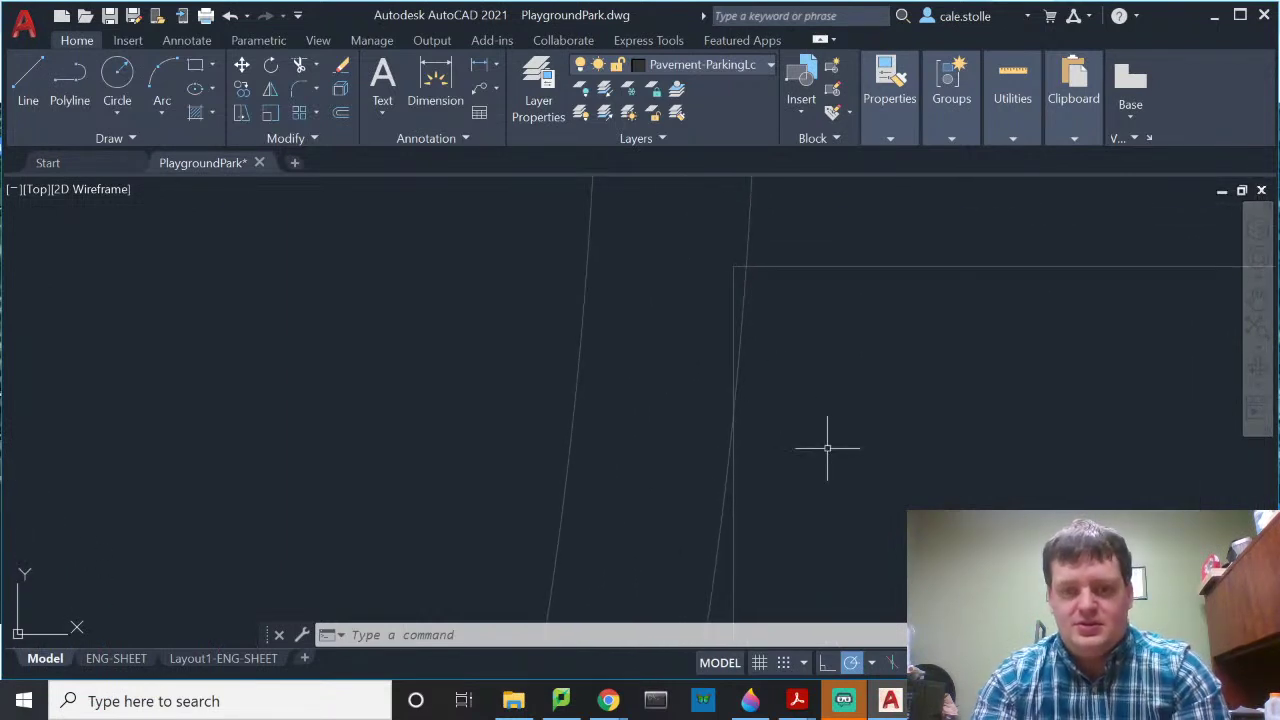
Step: Trim the line piece overhanging the curved path at the lot corner
key(Return)
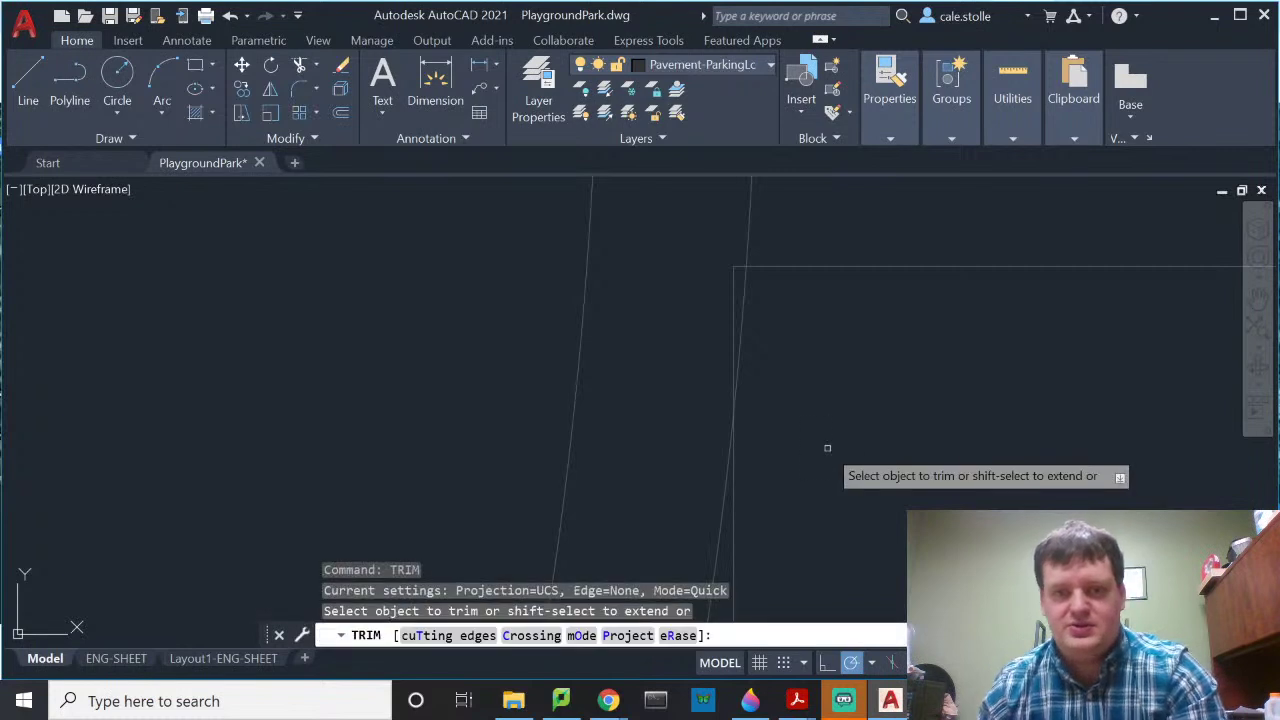
click(733, 288)
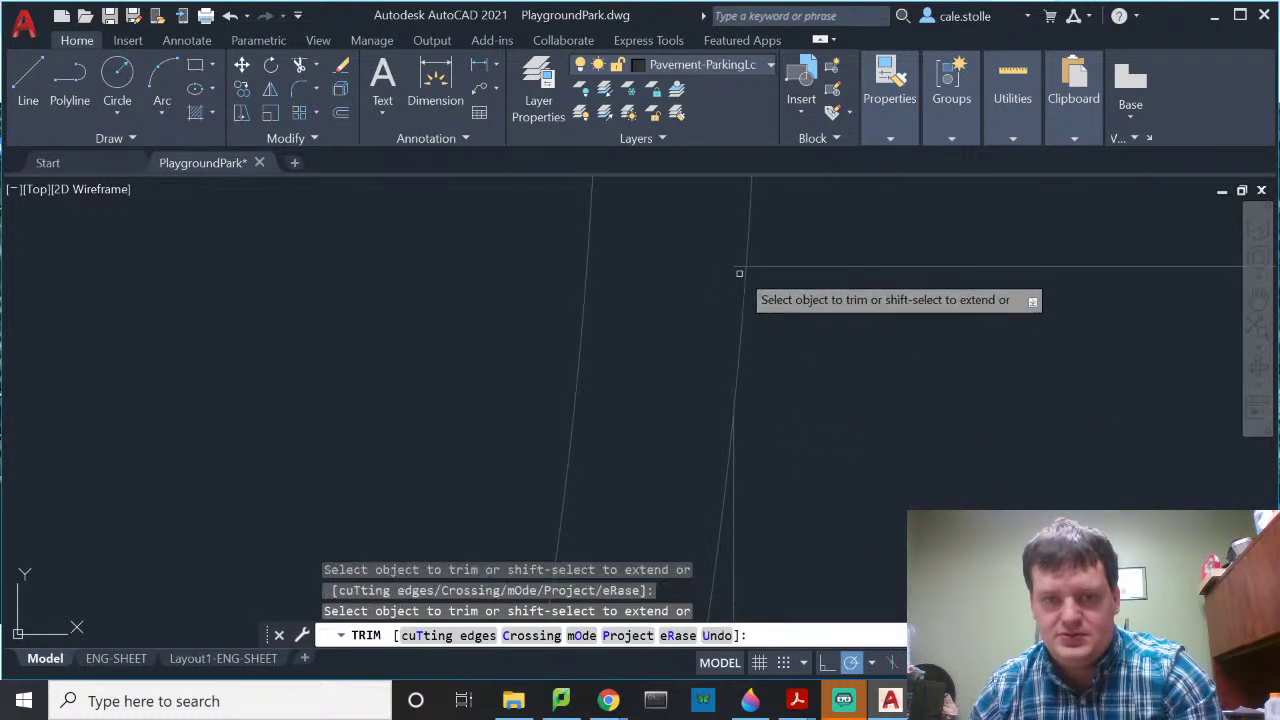
key(Escape)
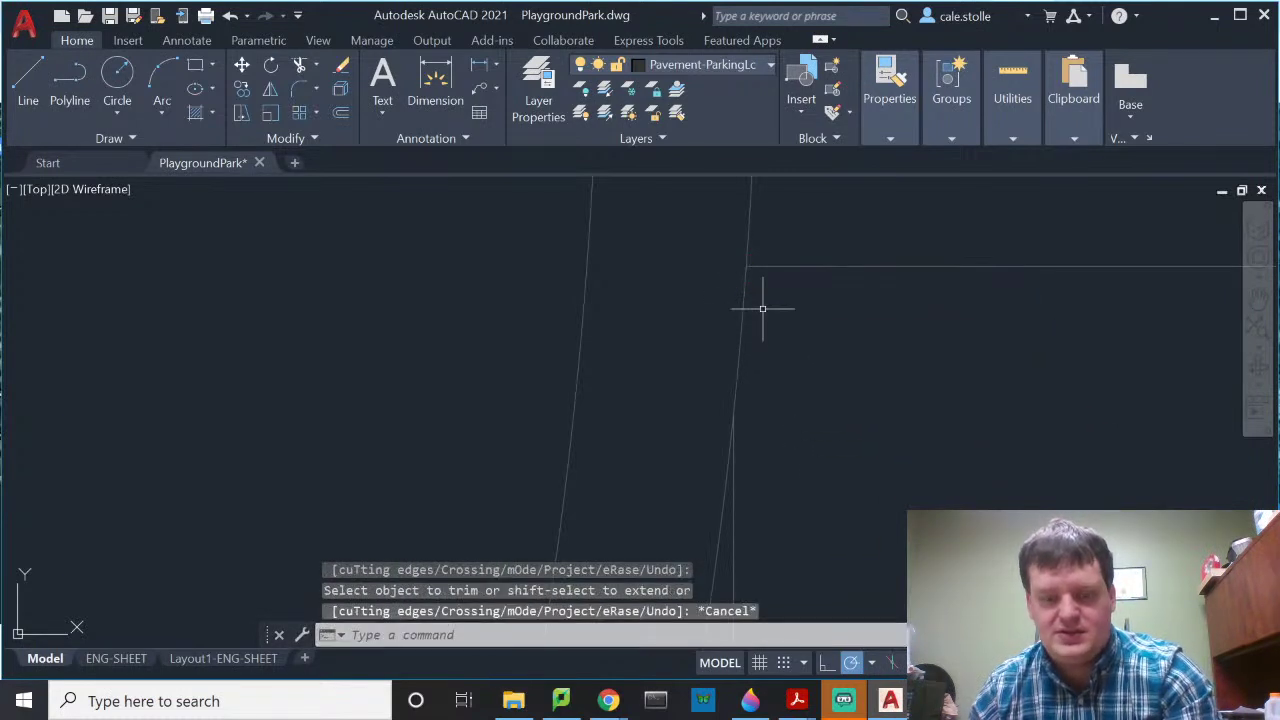
Step: Draw a short closing line from the lot corner down along the path edge
text(l)
key(Return)
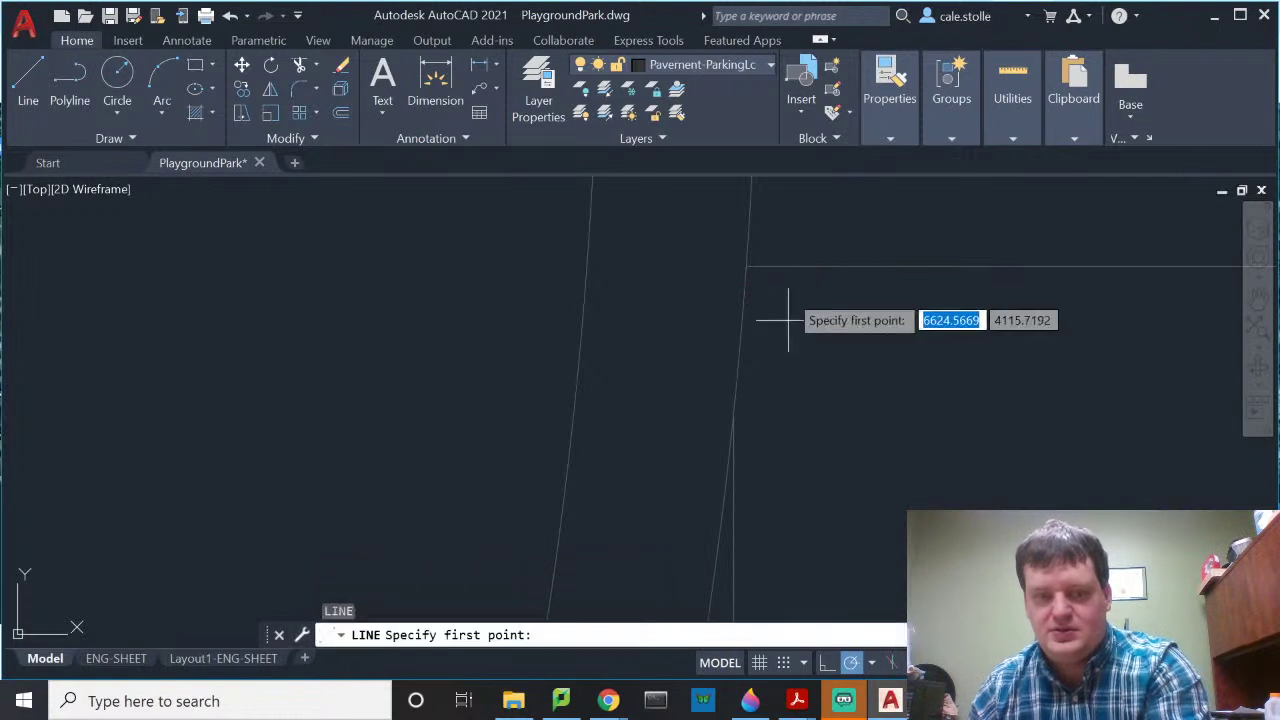
click(747, 268)
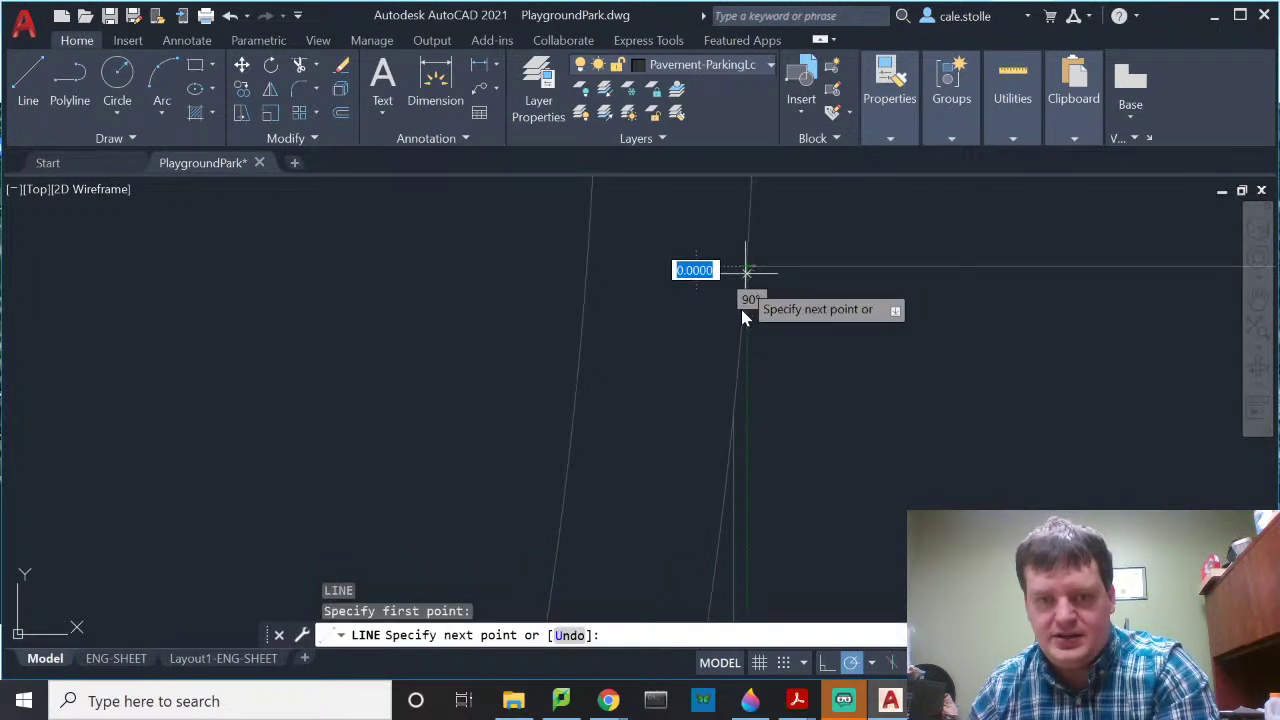
click(737, 410)
key(Escape)
Step: Zoom out and pan to the lower middle lots, then start a new rectangle
scroll(960, 434, down, 5)
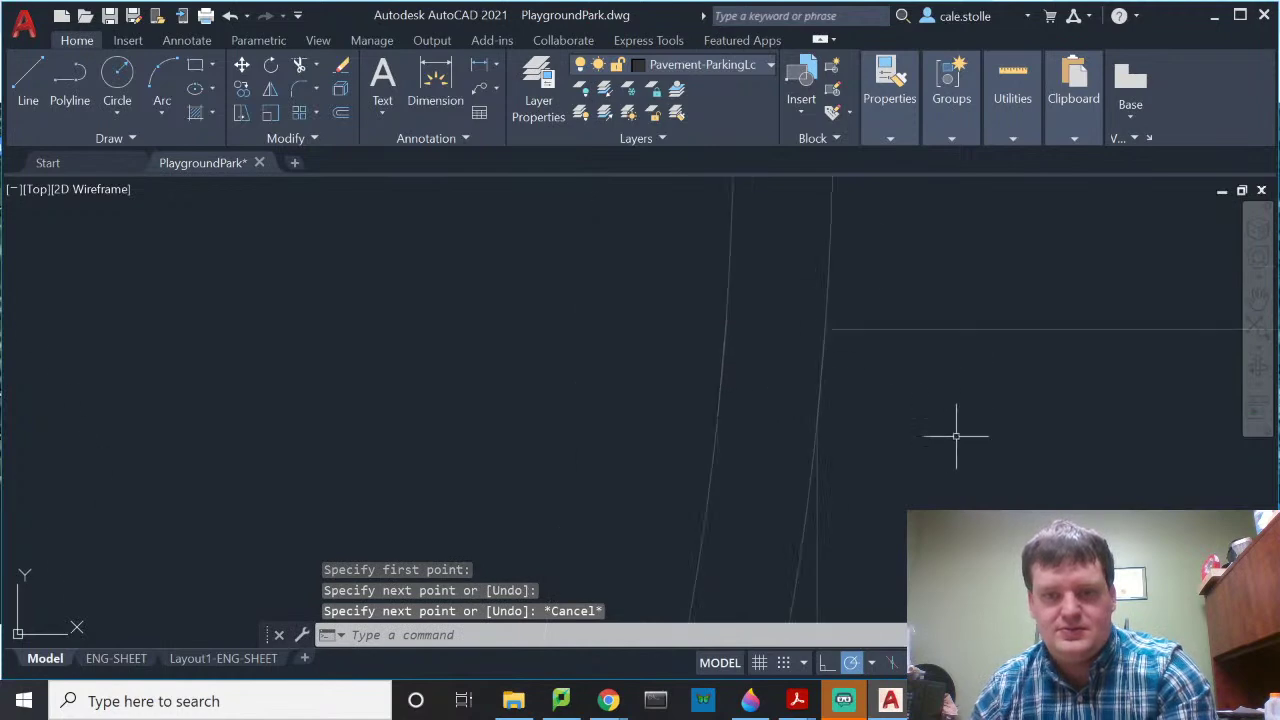
scroll(973, 435, down, 8)
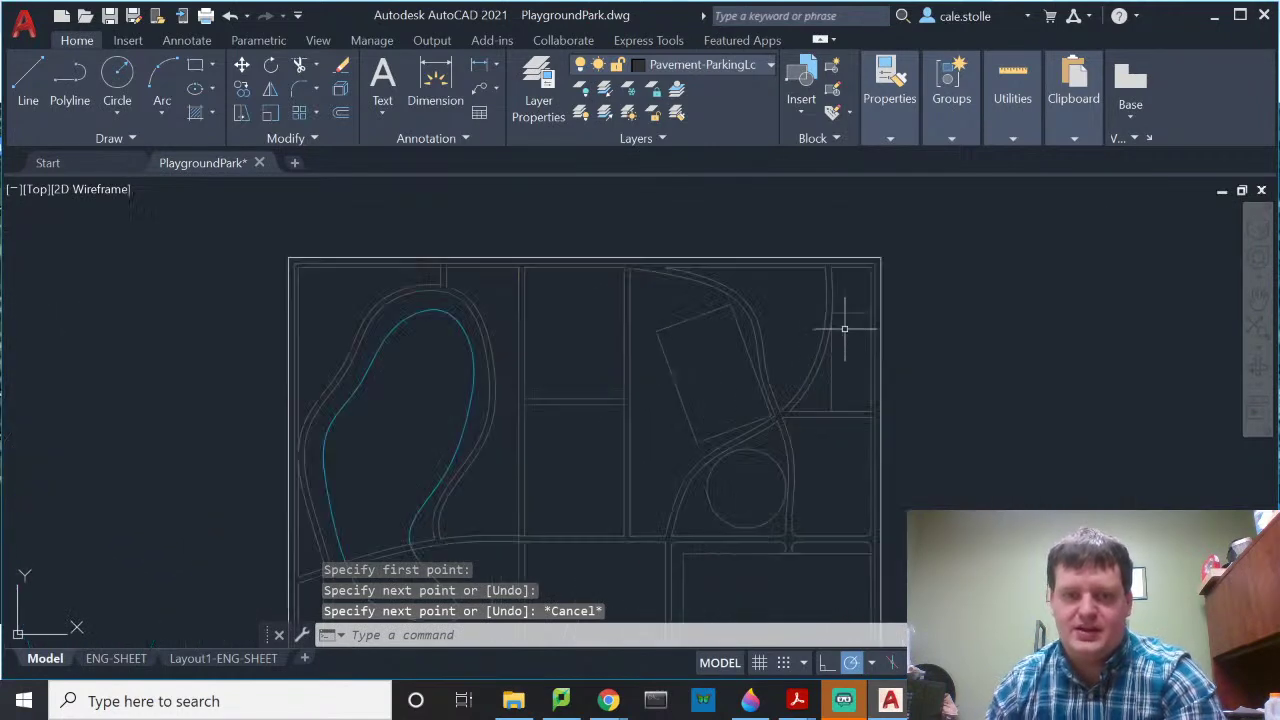
middle_drag(761, 349, 737, 309)
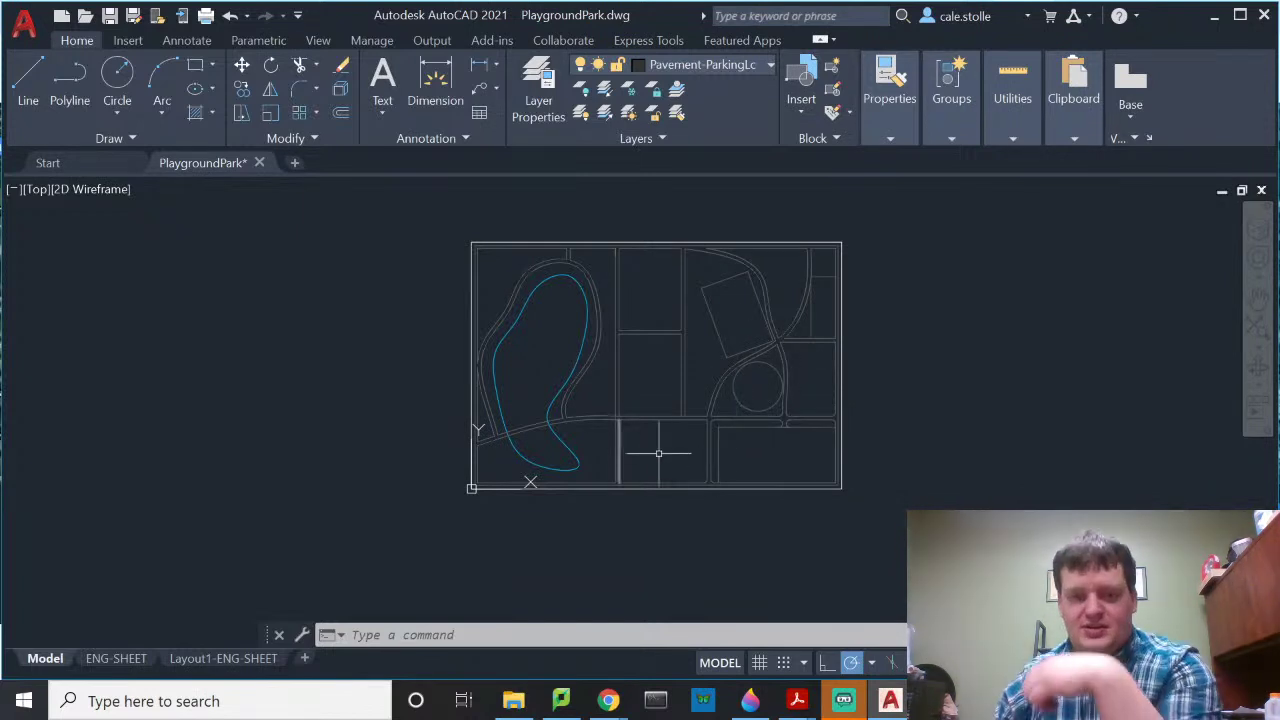
scroll(630, 391, up, 4)
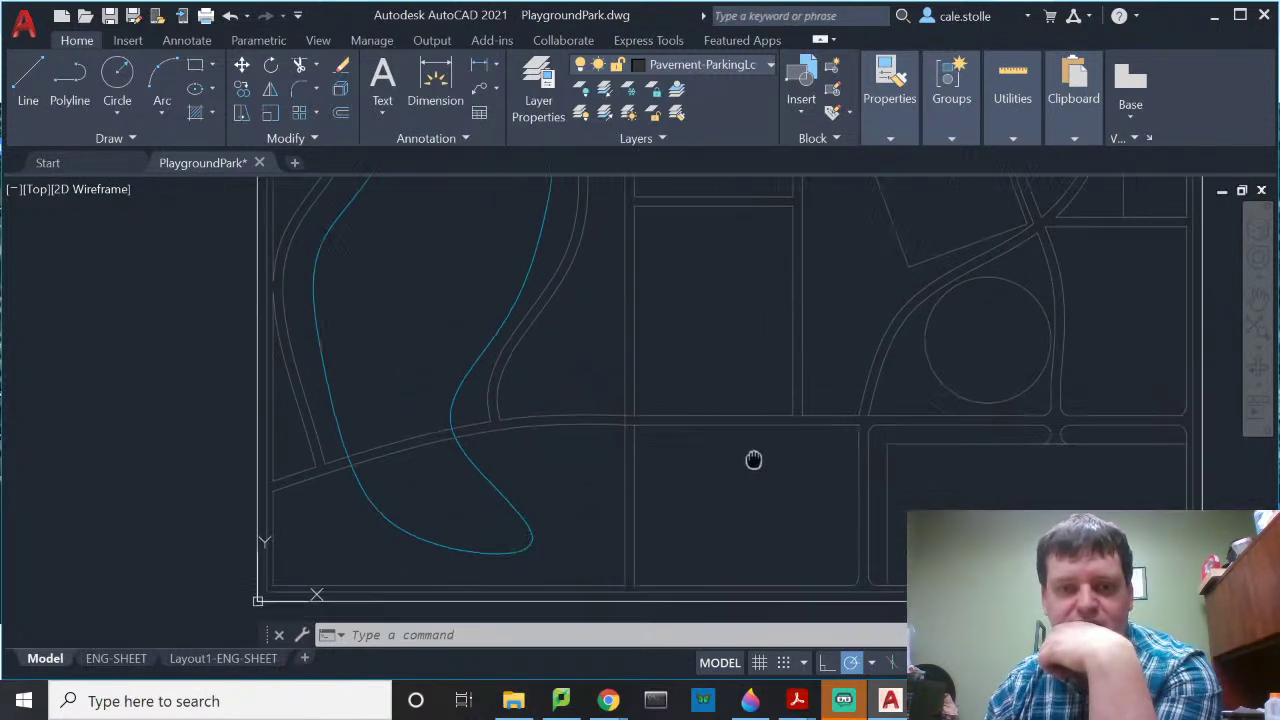
middle_drag(797, 401, 694, 308)
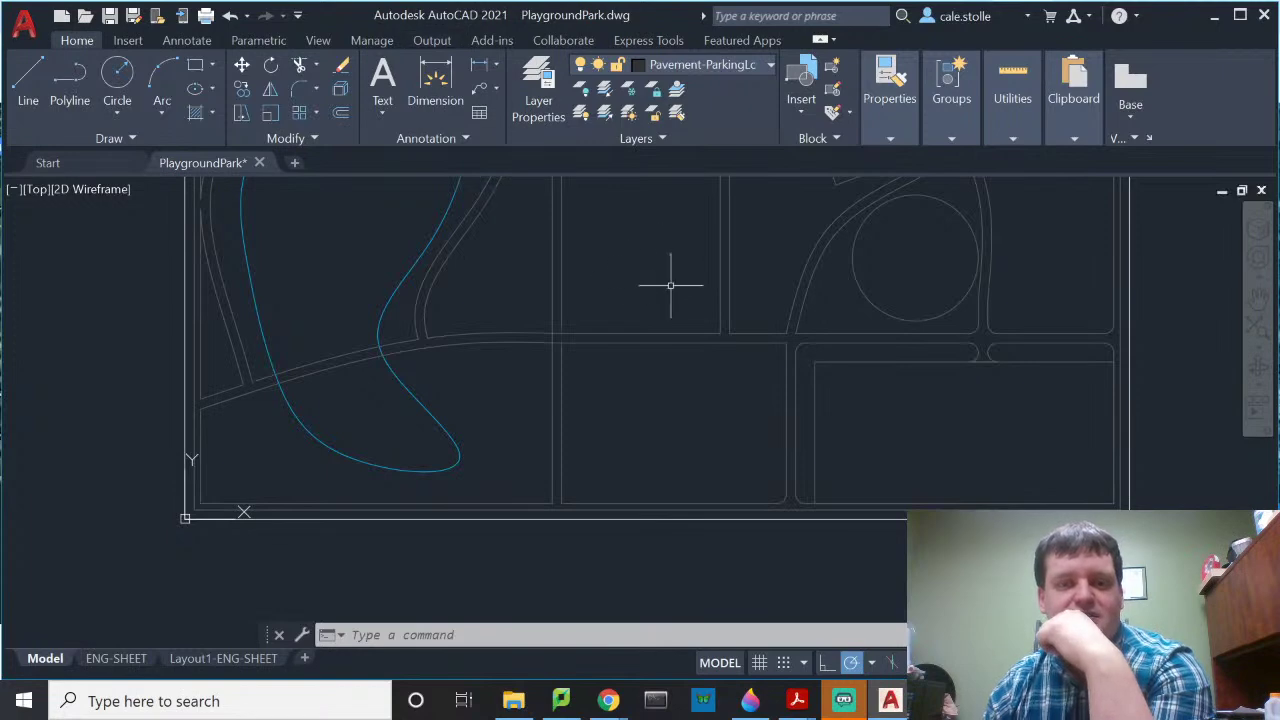
mouse_move(682, 266)
middle_down()
mouse_move(703, 433)
mouse_move(640, 191)
mouse_move(657, 316)
middle_up()
scroll(691, 431, down, 2)
scroll(731, 252, up, 2)
middle_drag(680, 420, 689, 311)
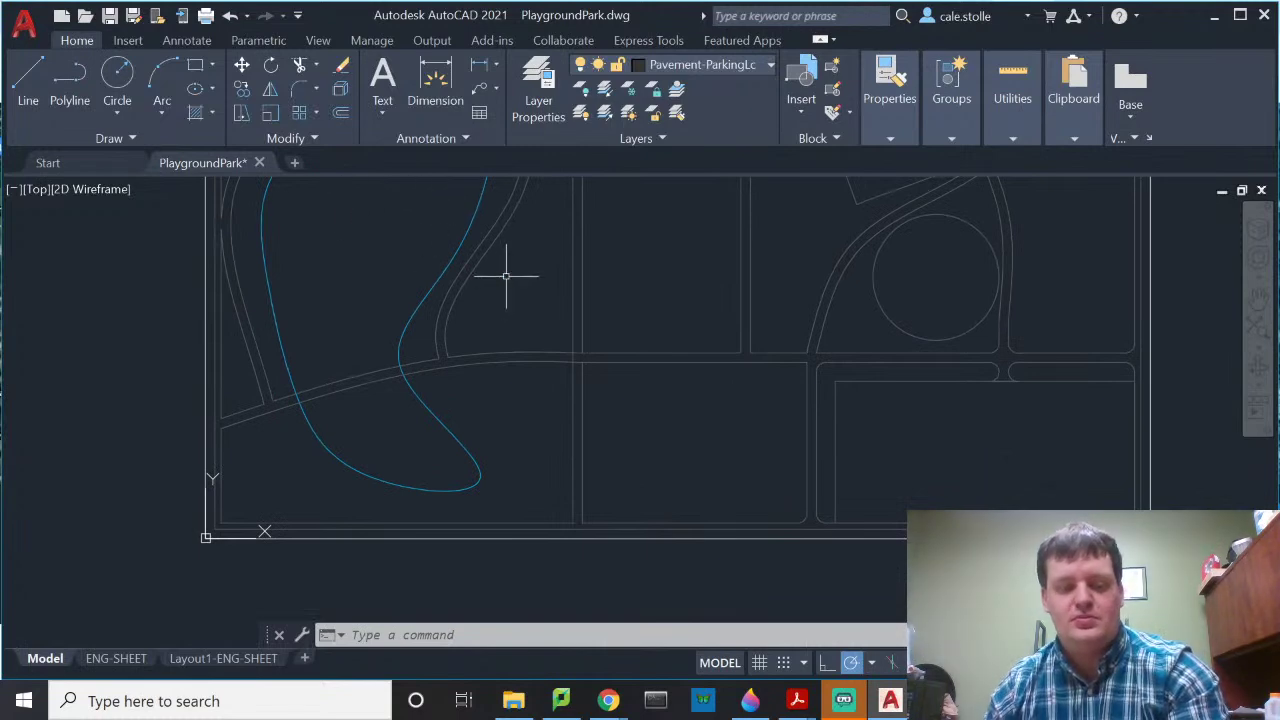
text(c)
key(Return)
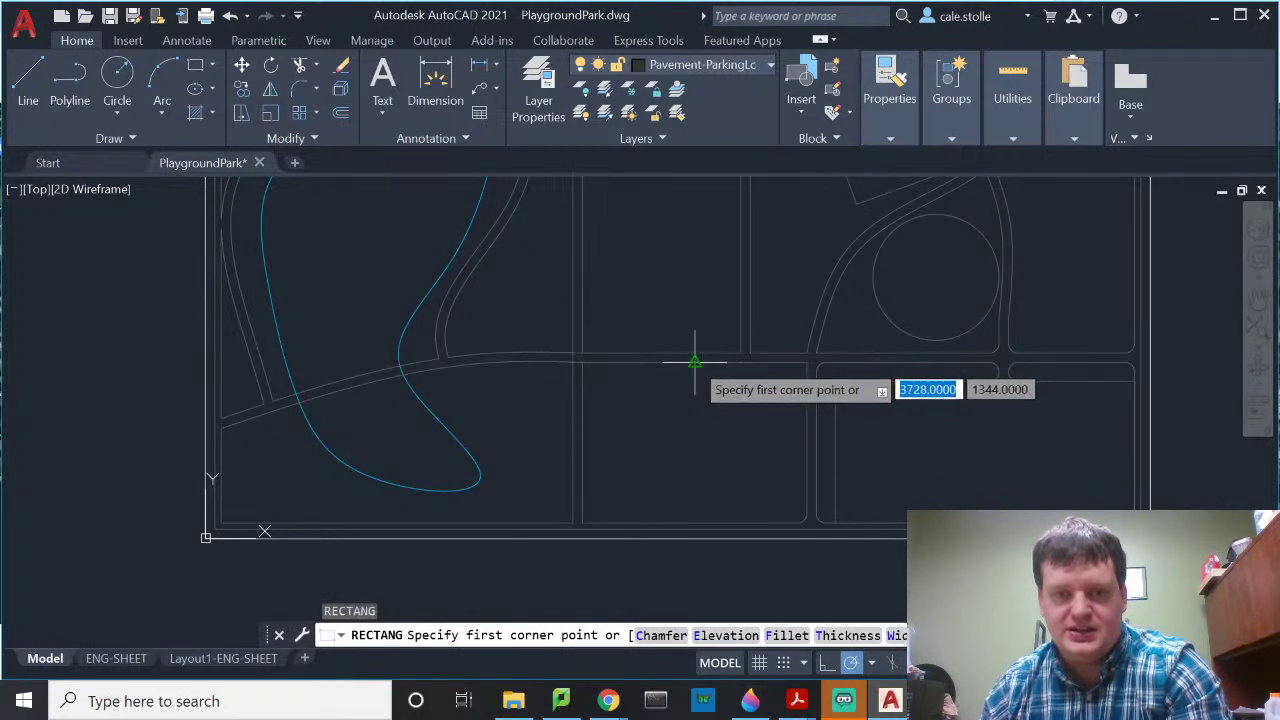
Step: Draw a 720 by 480 rectangle in the lower middle lot
click(605, 407)
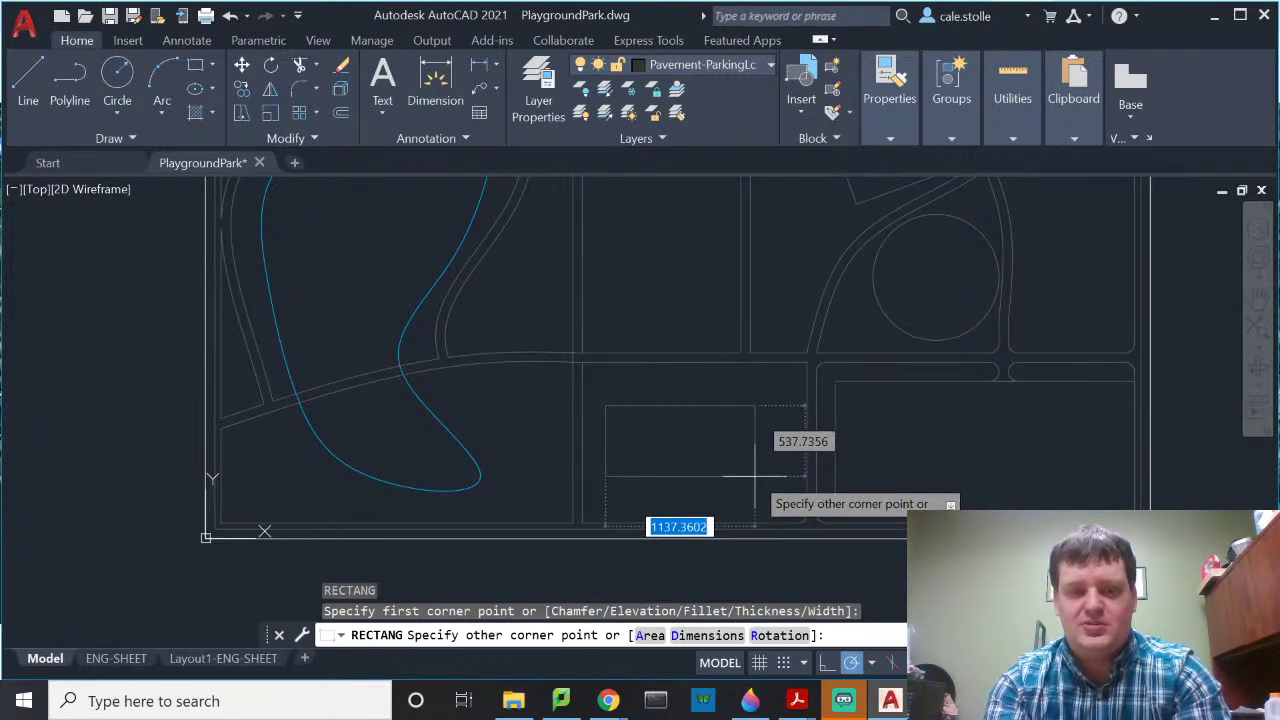
text(720)
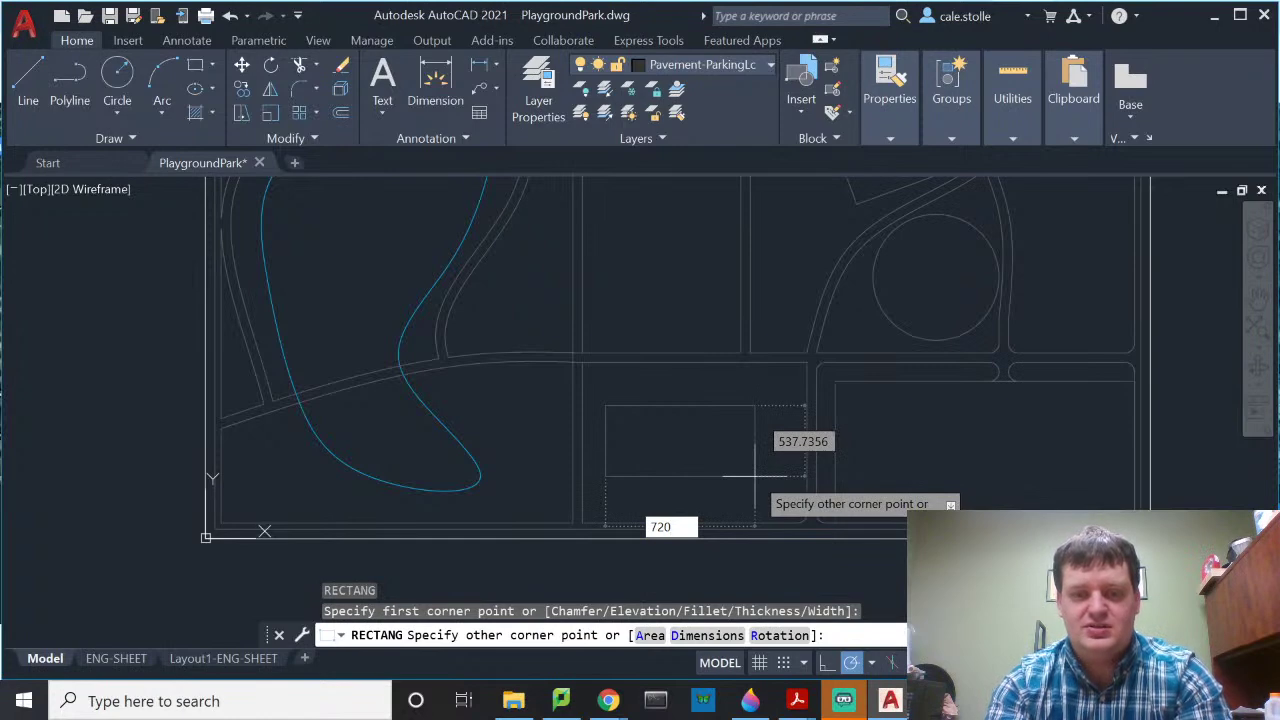
key(Tab)
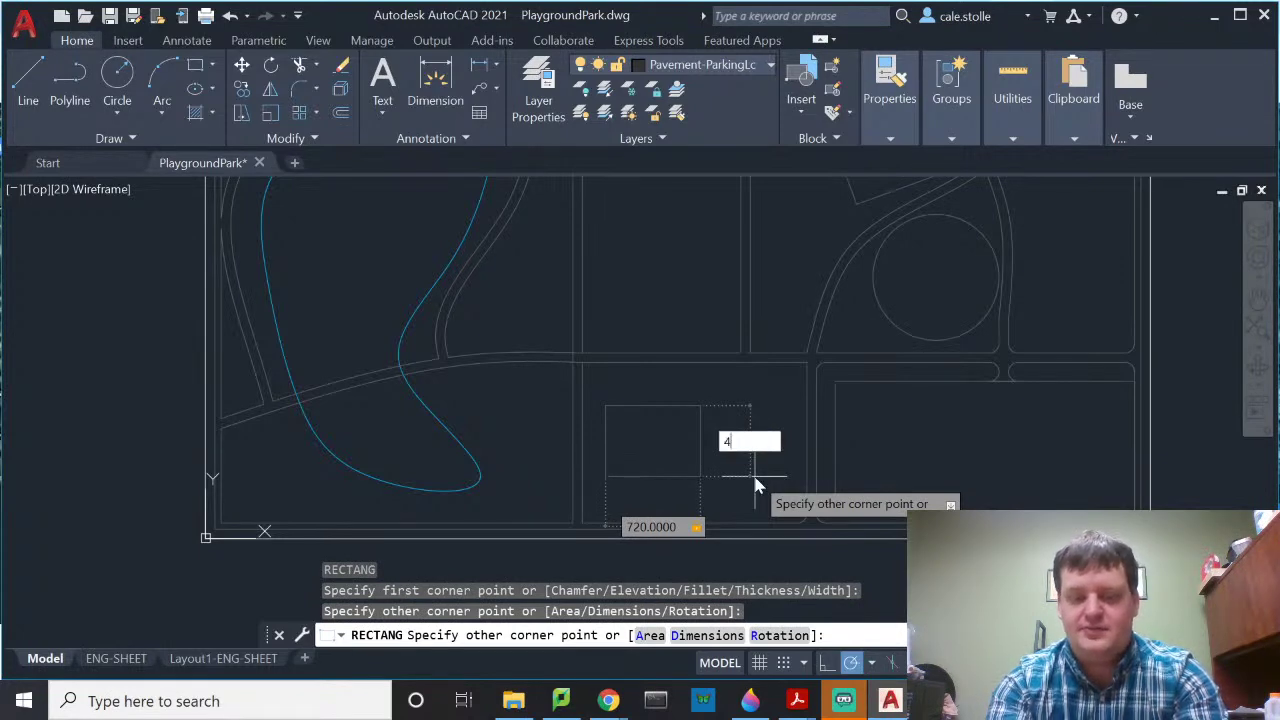
key(Return)
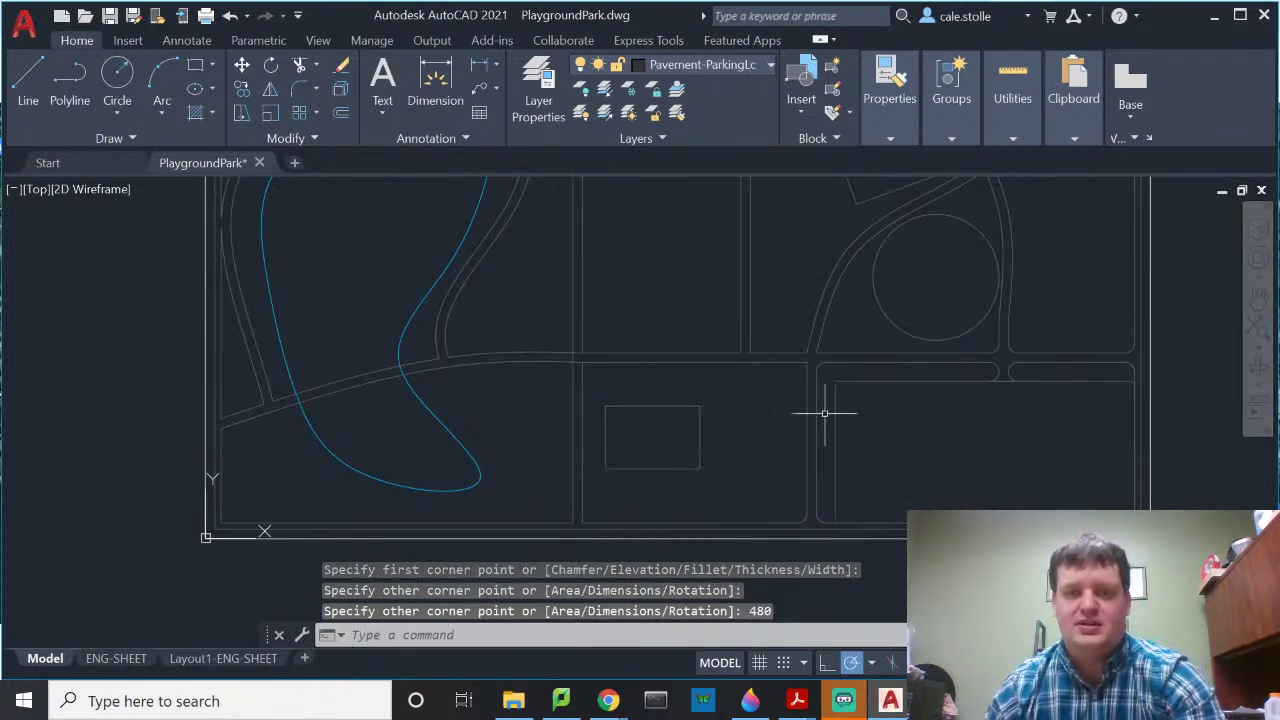
Step: Move the 720 by 480 rectangle slightly up and right within the lot
click(646, 406)
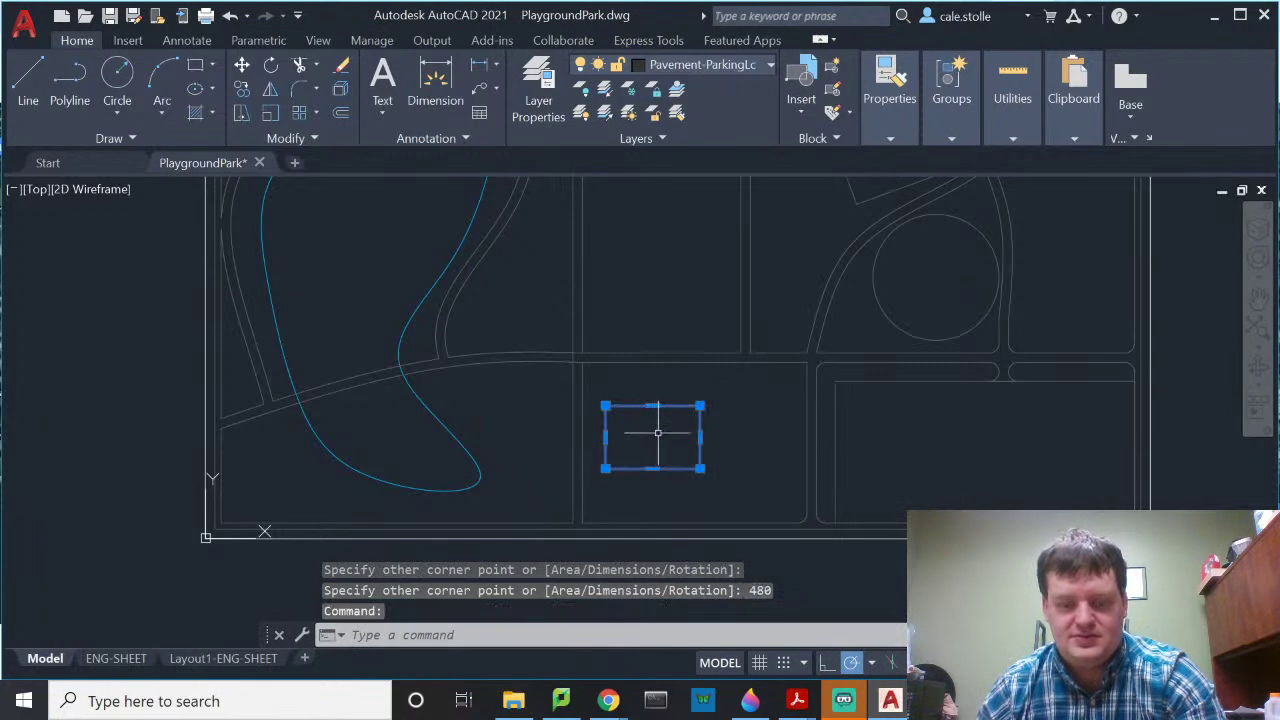
text(m)
key(Return)
click(649, 436)
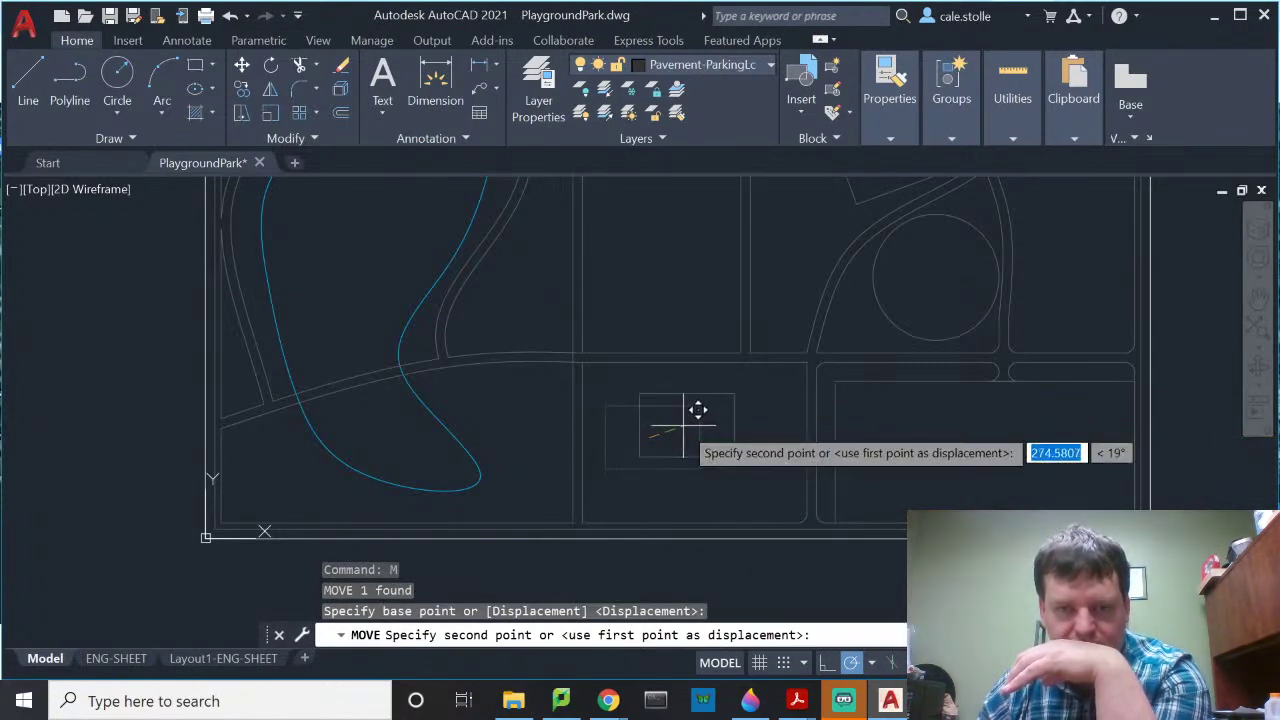
click(690, 420)
key(Escape)
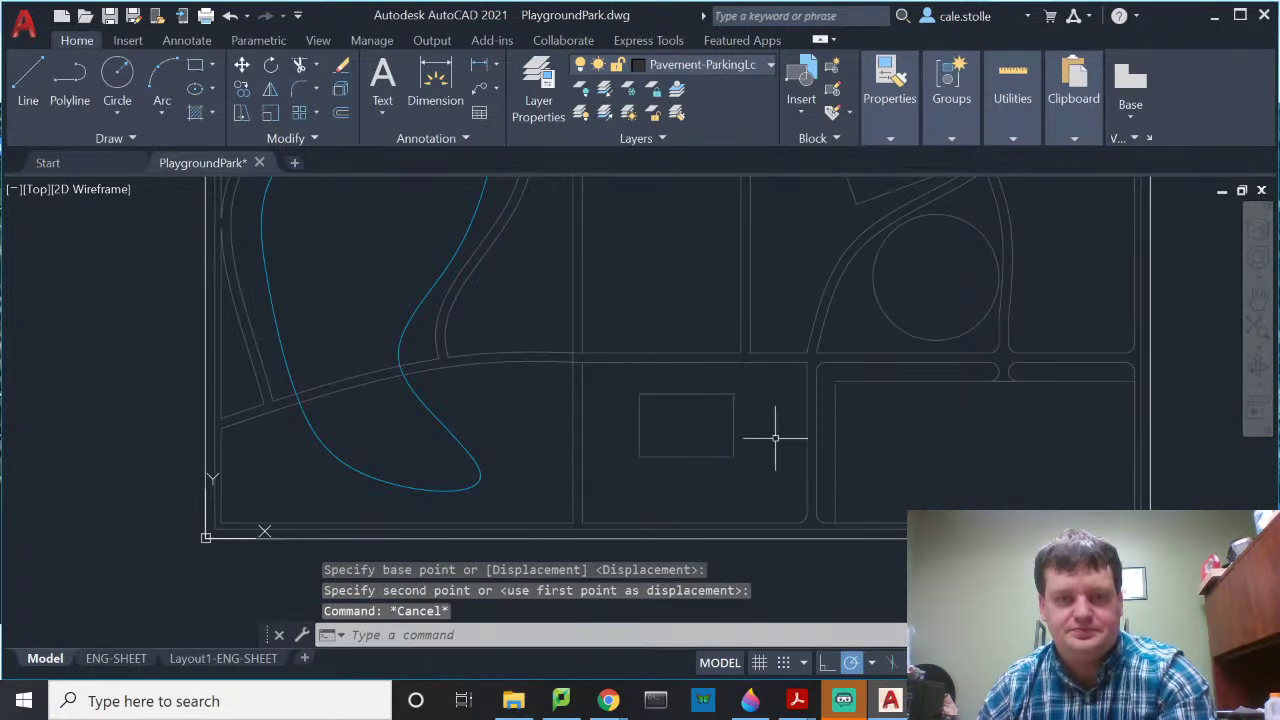
mouse_move(775, 437)
middle_down()
mouse_move(749, 466)
mouse_move(773, 483)
middle_up()
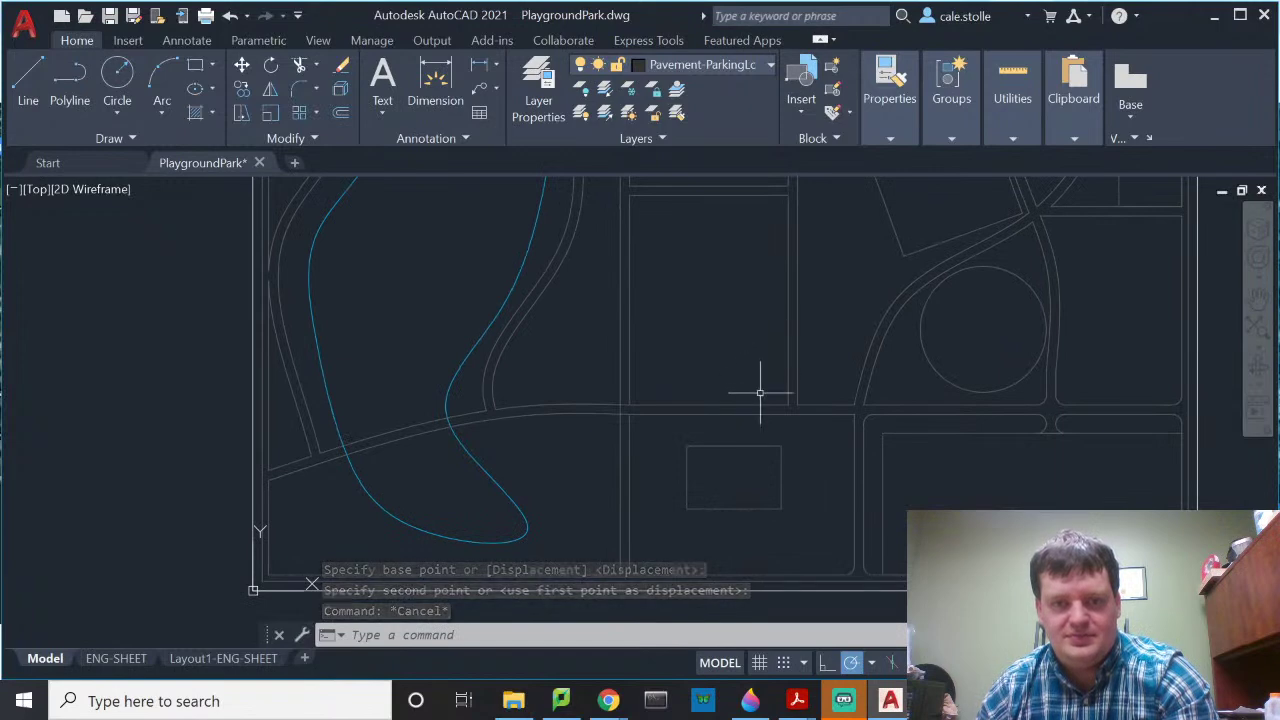
Step: Draw a 240 by 480 rectangle in the middle lot above the long path
mouse_move(745, 347)
middle_down()
mouse_move(811, 469)
mouse_move(829, 478)
middle_up()
text(rec)
key(Return)
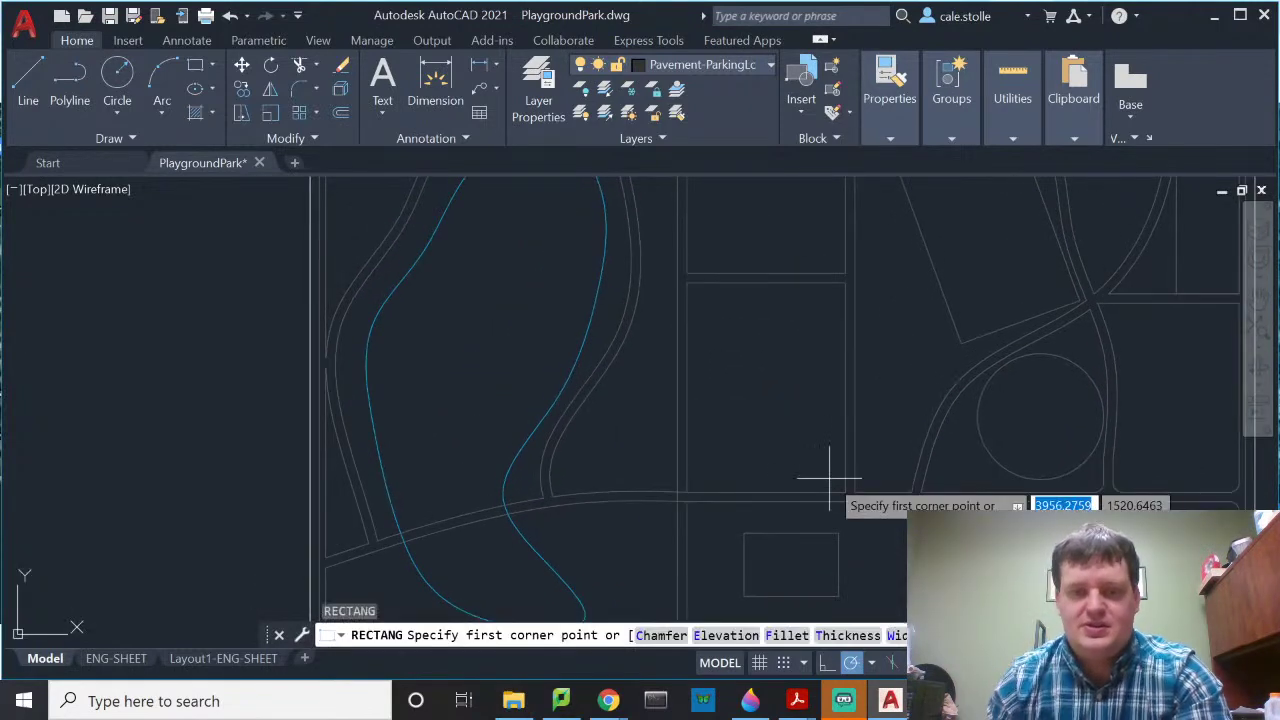
click(735, 338)
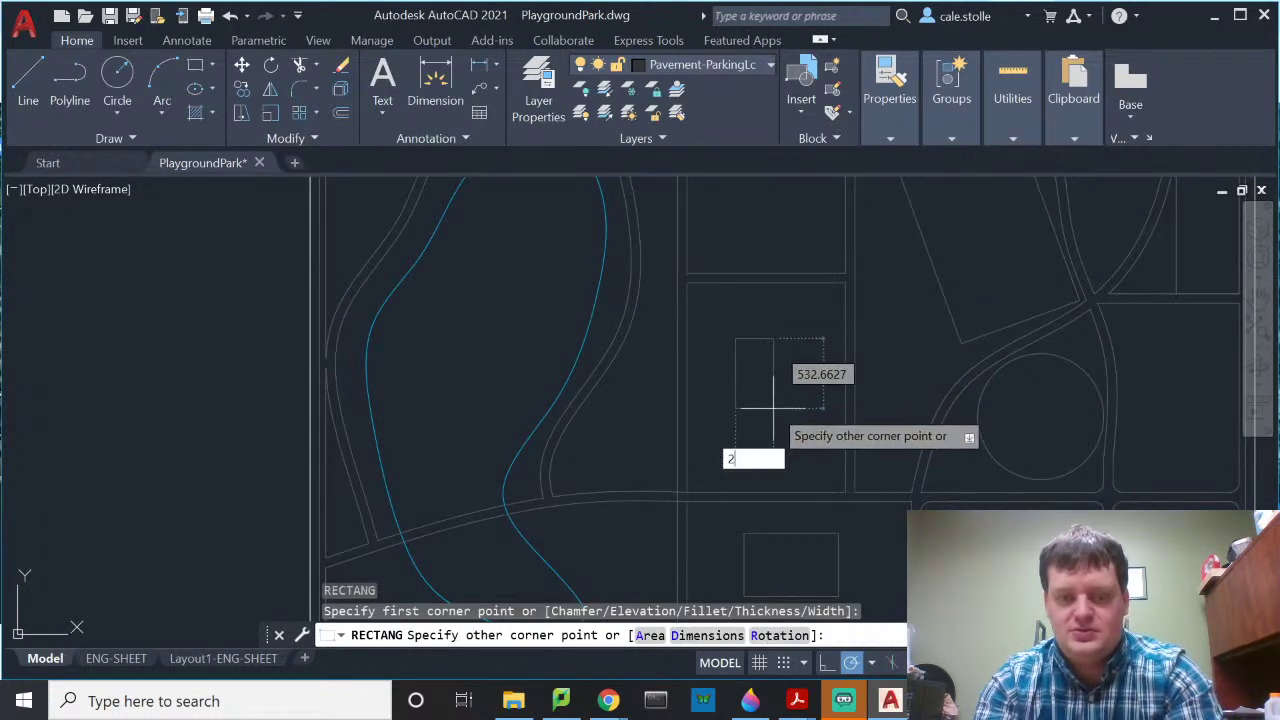
text(240)
key(Tab)
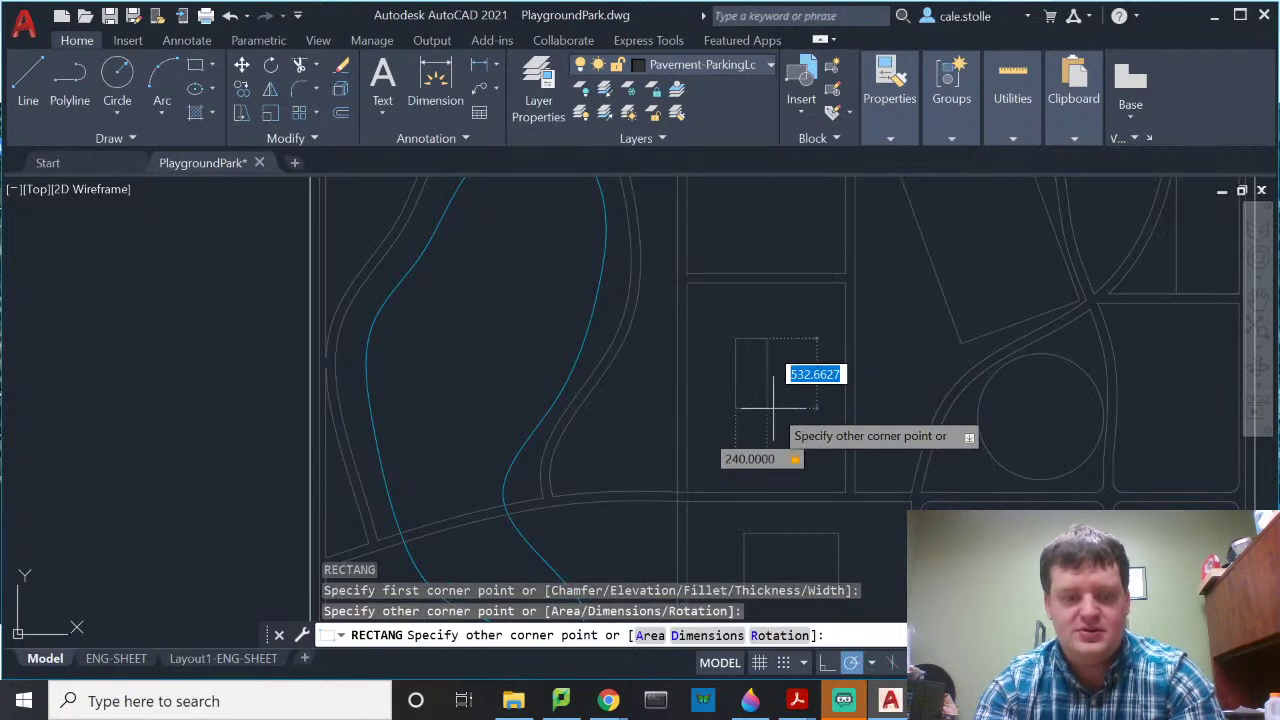
text(480)
key(Return)
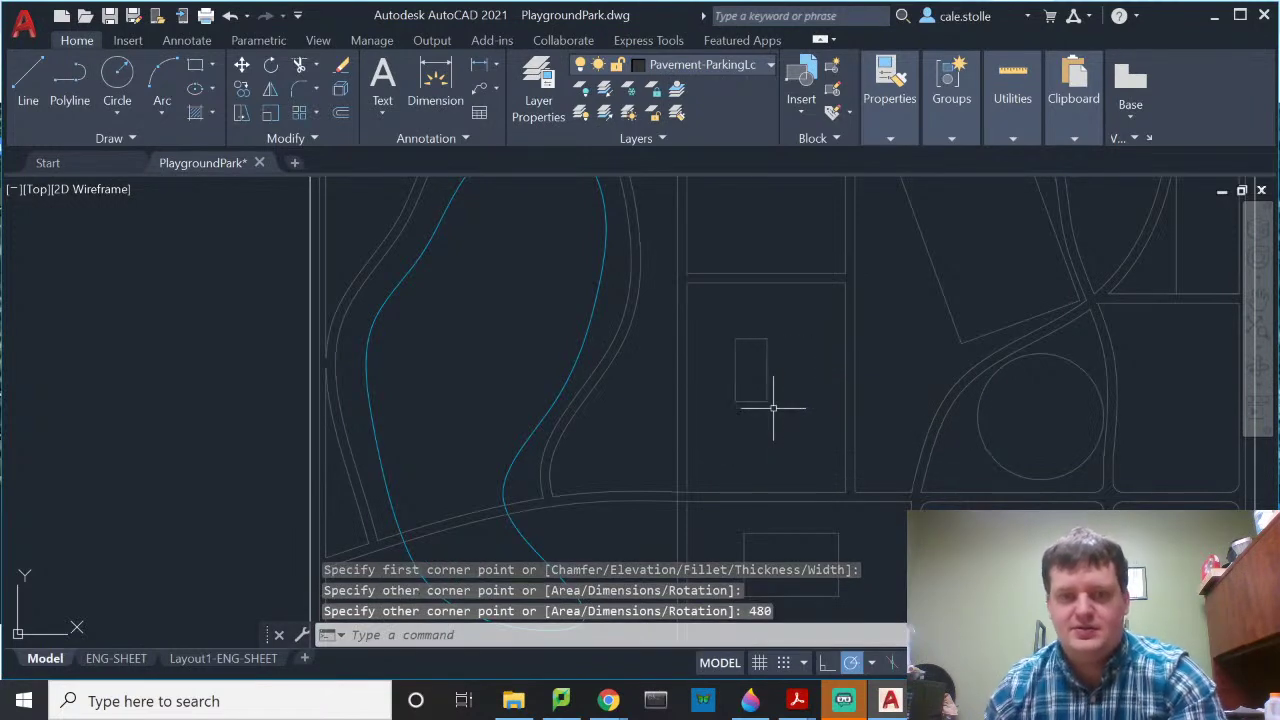
click(784, 420)
click(766, 369)
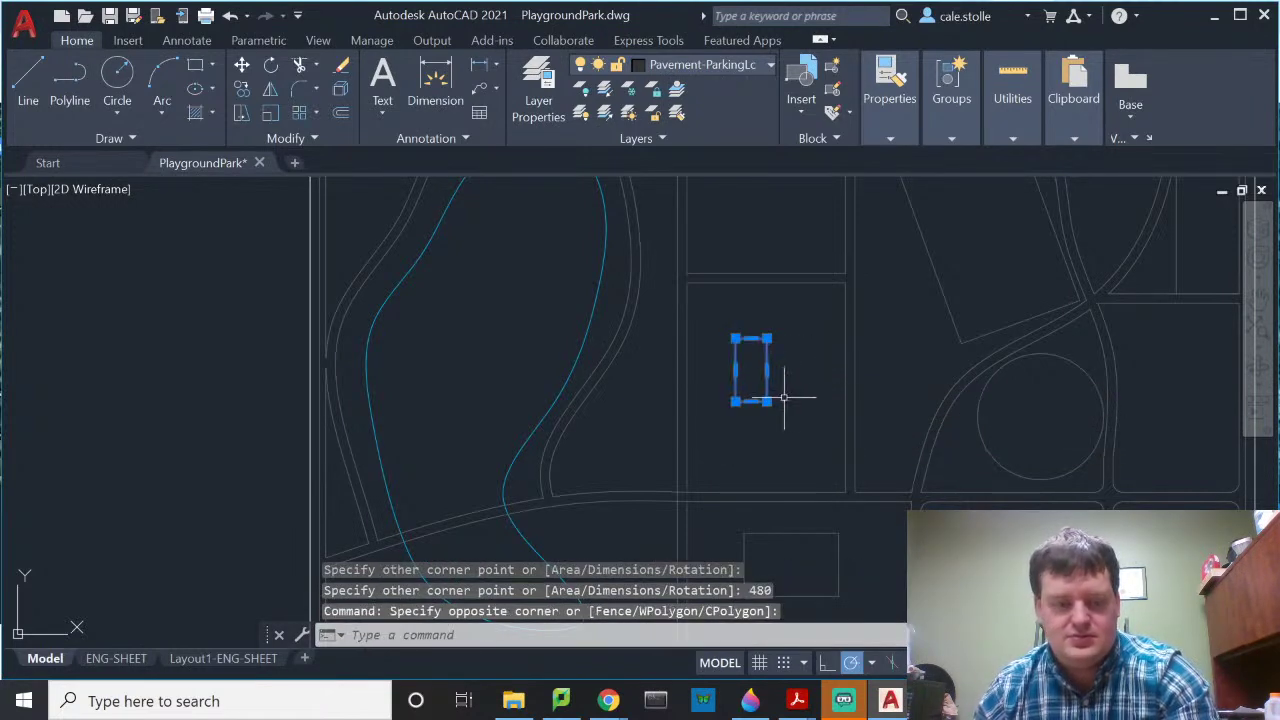
text(co)
key(Return)
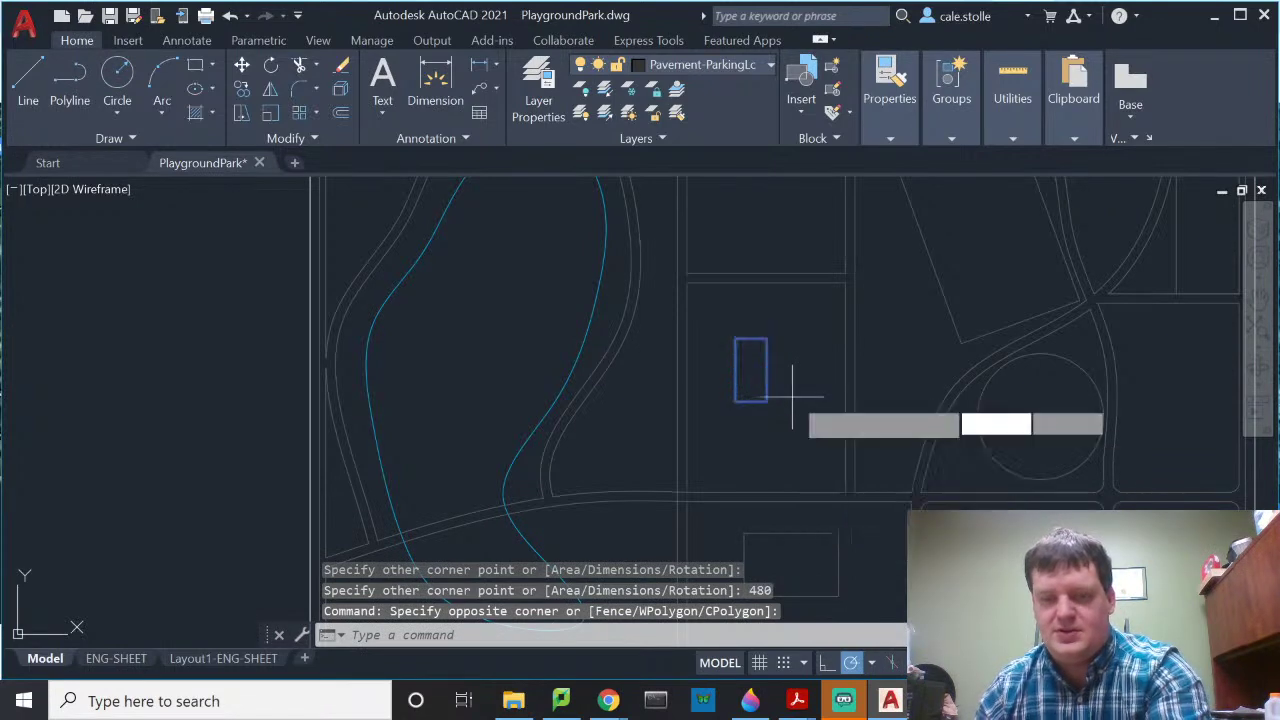
Step: Copy the 240 by 480 rectangle straight up into the lot above
middle_drag(786, 423, 792, 407)
click(738, 524)
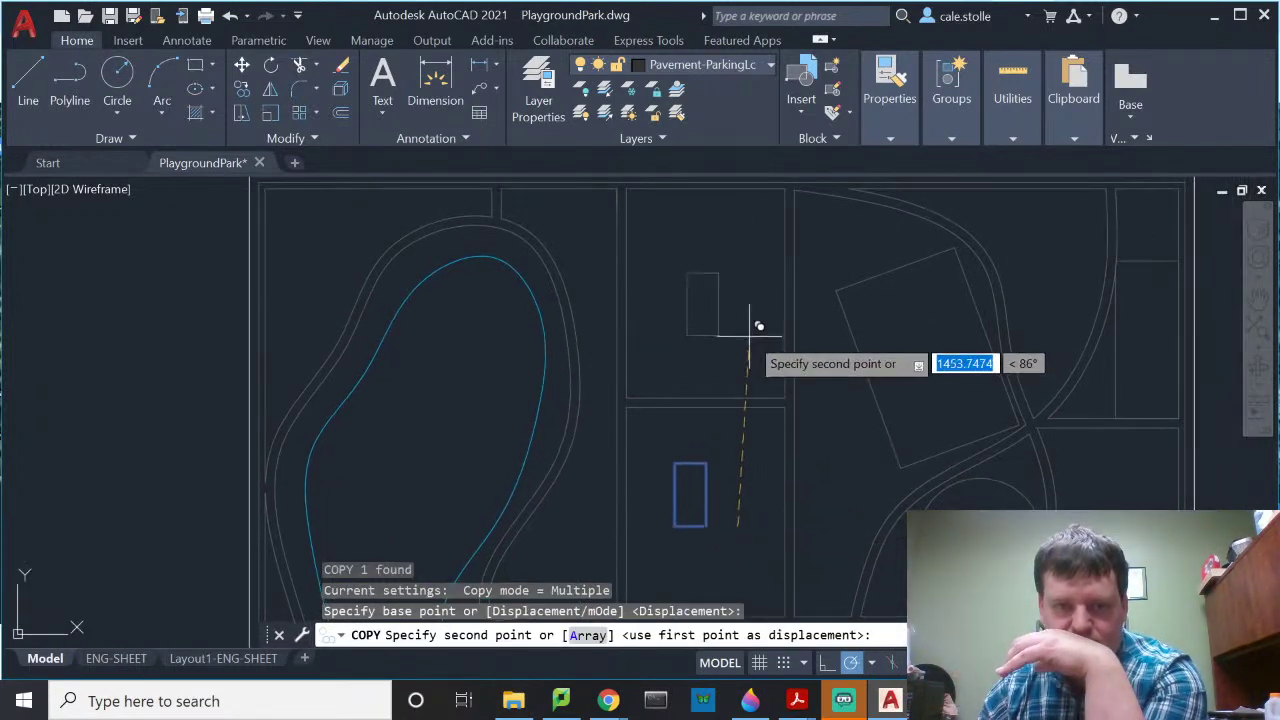
click(738, 324)
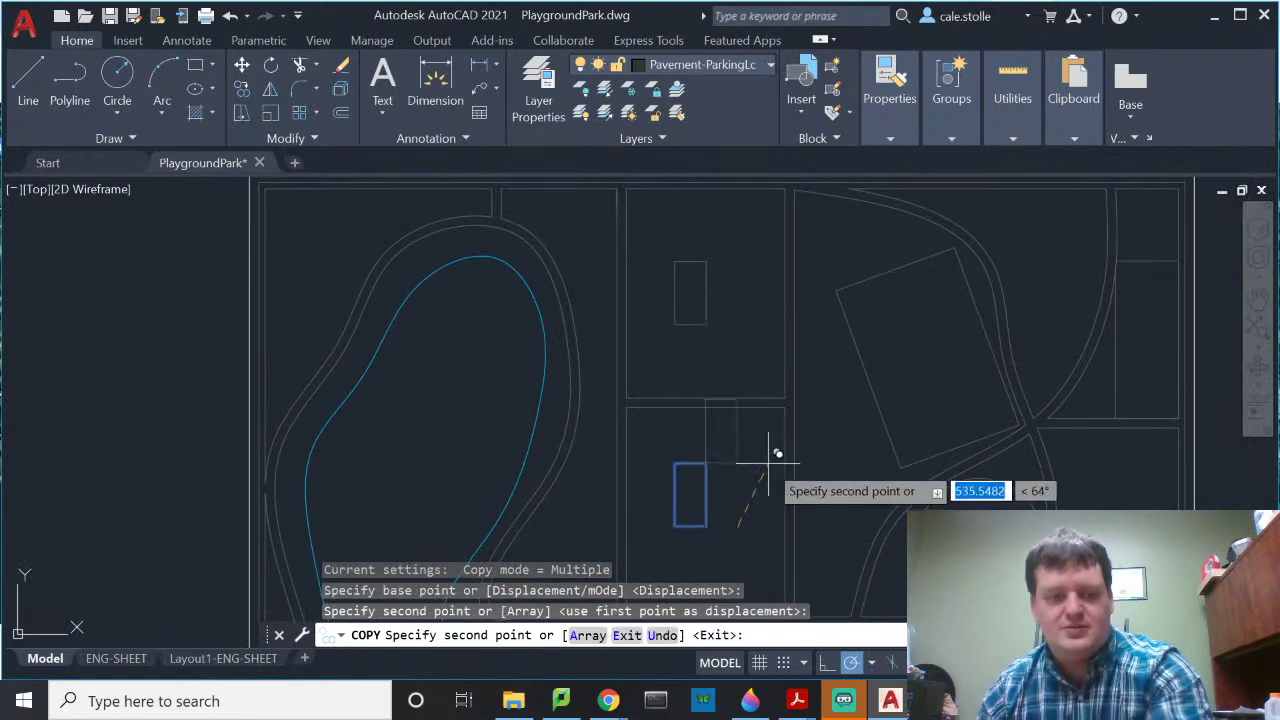
key(Escape)
Step: Shift the copied rectangle right within the upper lot
click(711, 285)
click(680, 274)
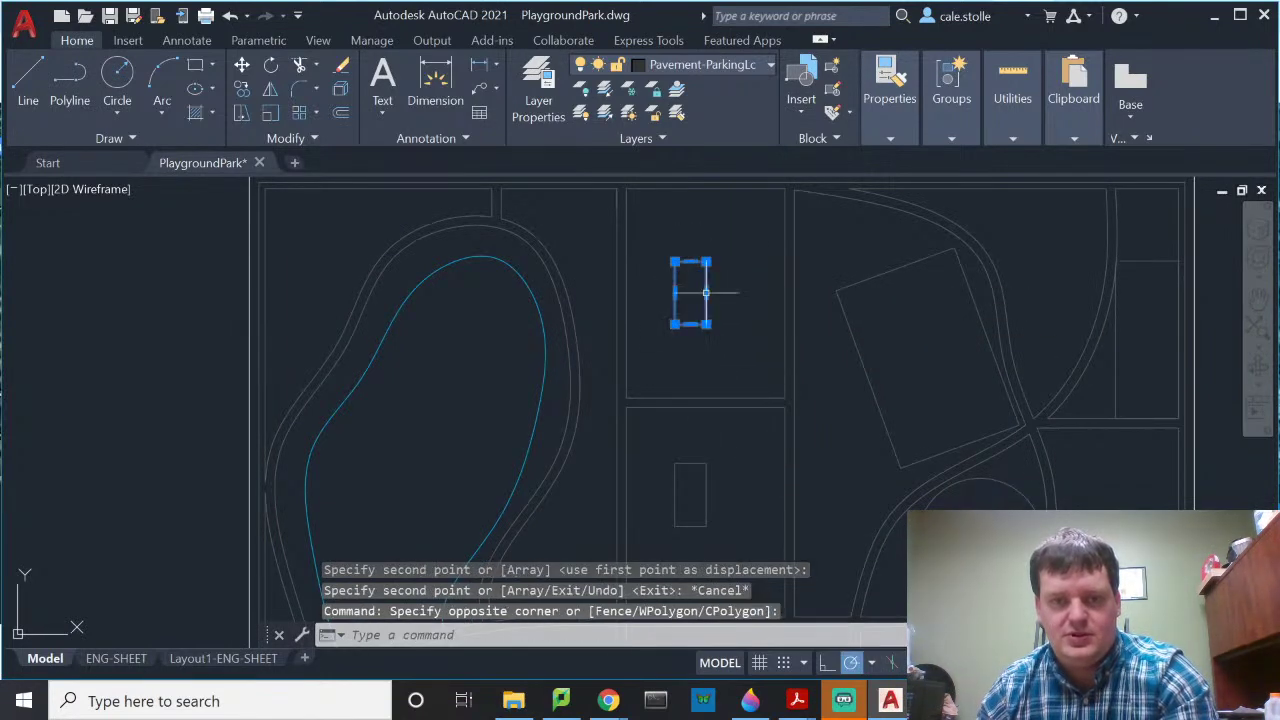
key(Return)
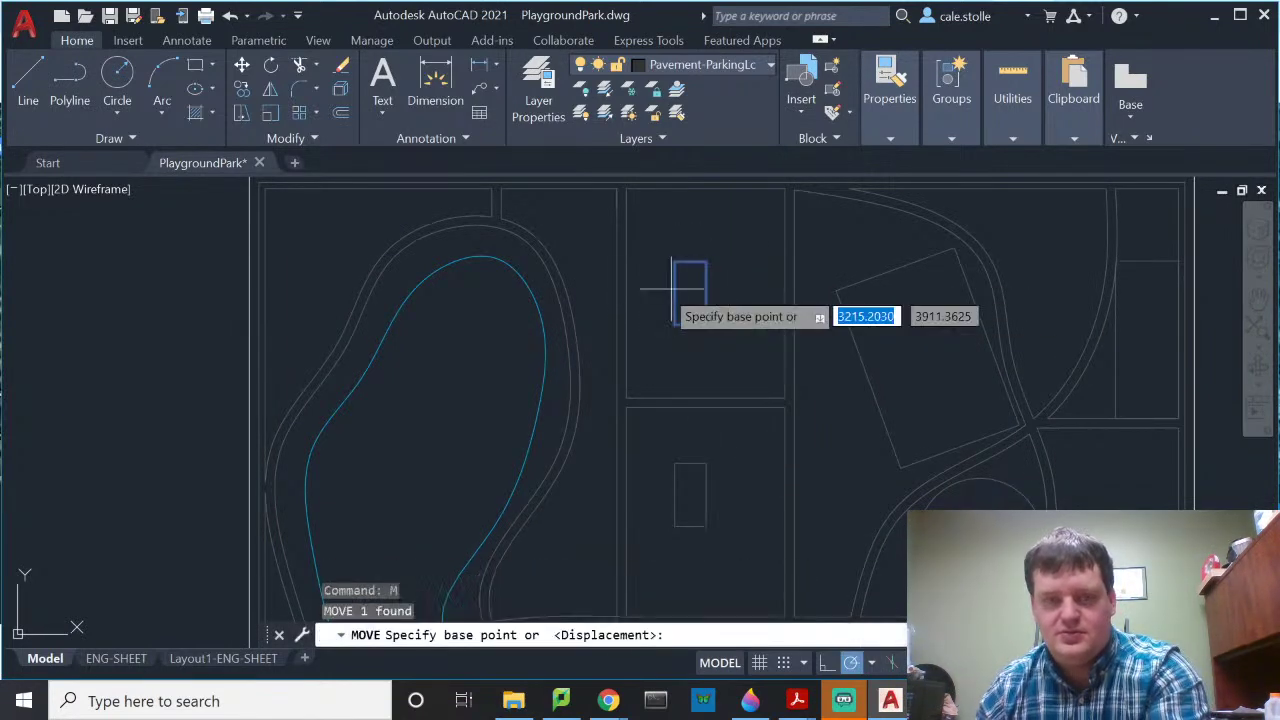
click(662, 231)
click(698, 232)
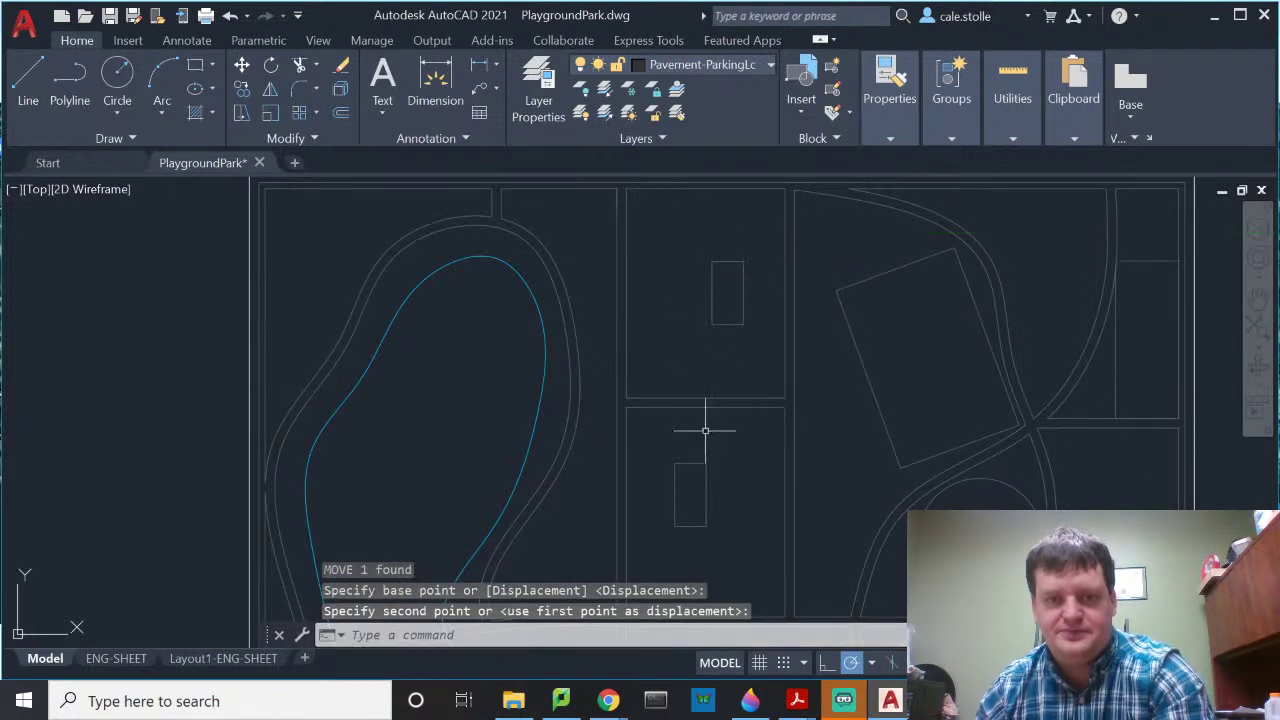
Step: Nudge the original small rectangle slightly left within the middle lot
middle_drag(714, 505, 751, 397)
click(751, 397)
click(739, 401)
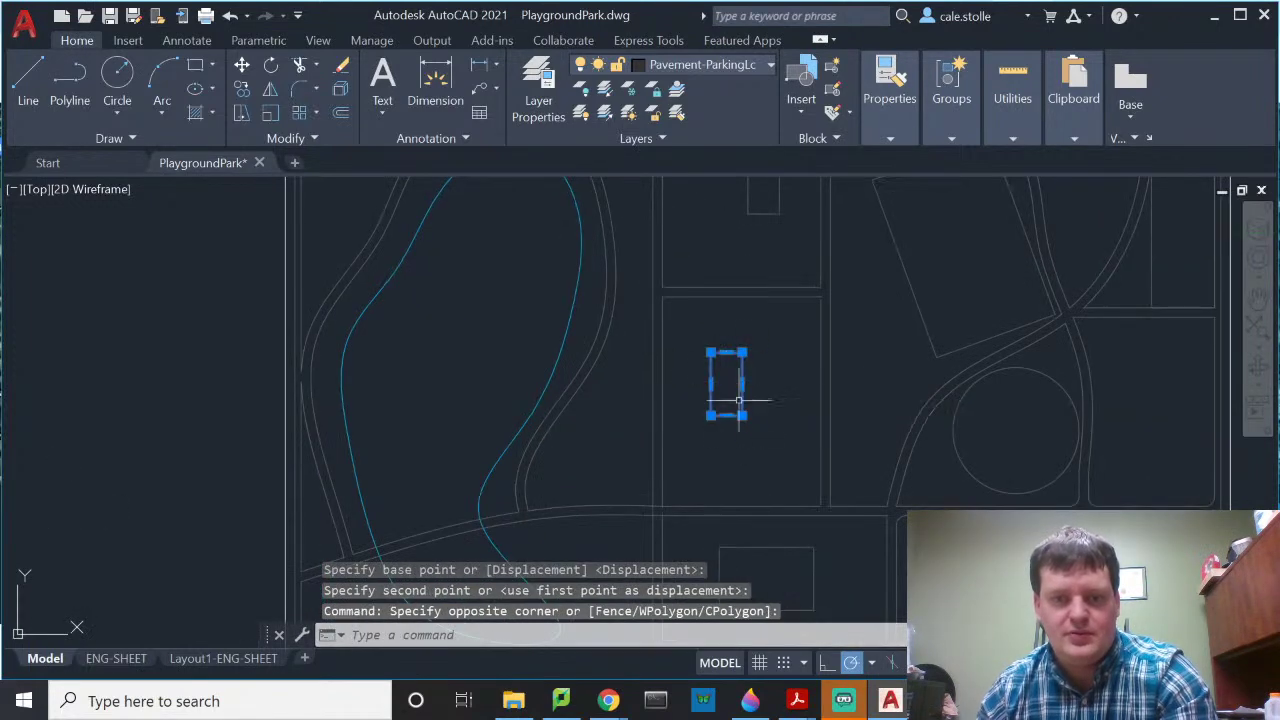
text(m)
key(Return)
click(777, 388)
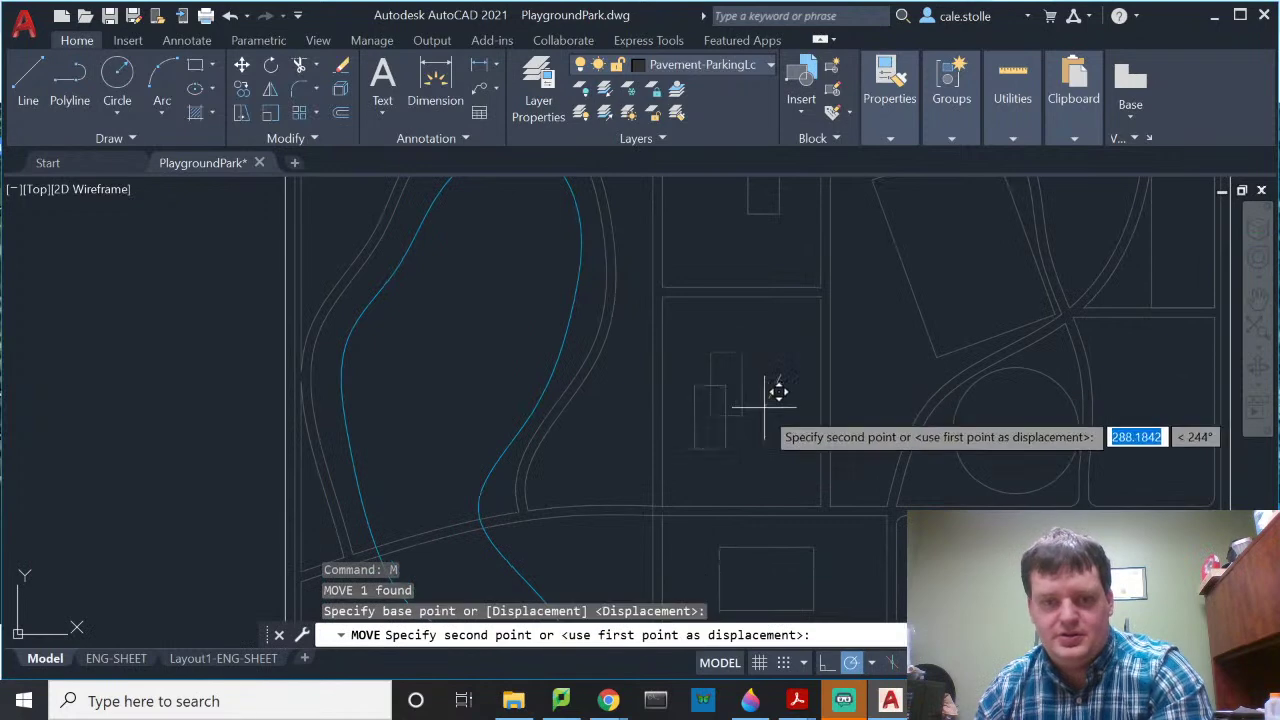
click(768, 389)
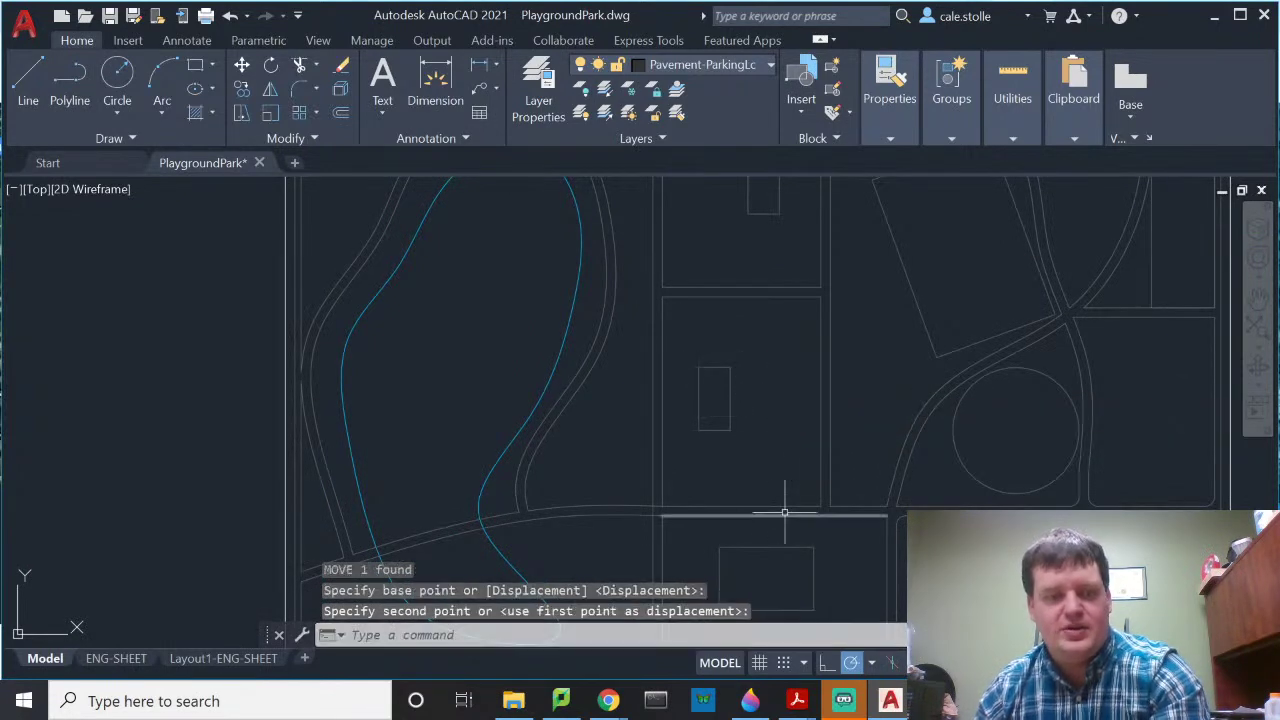
scroll(784, 512, down, 5)
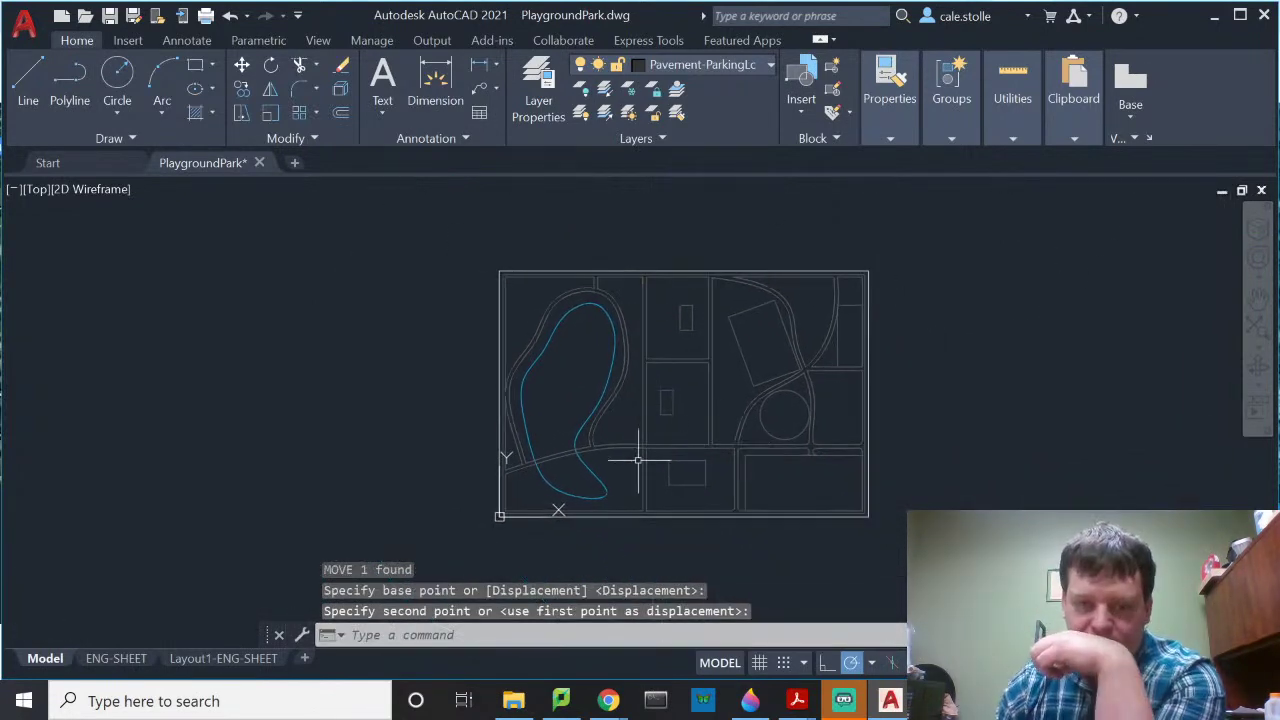
scroll(638, 460, up, 4)
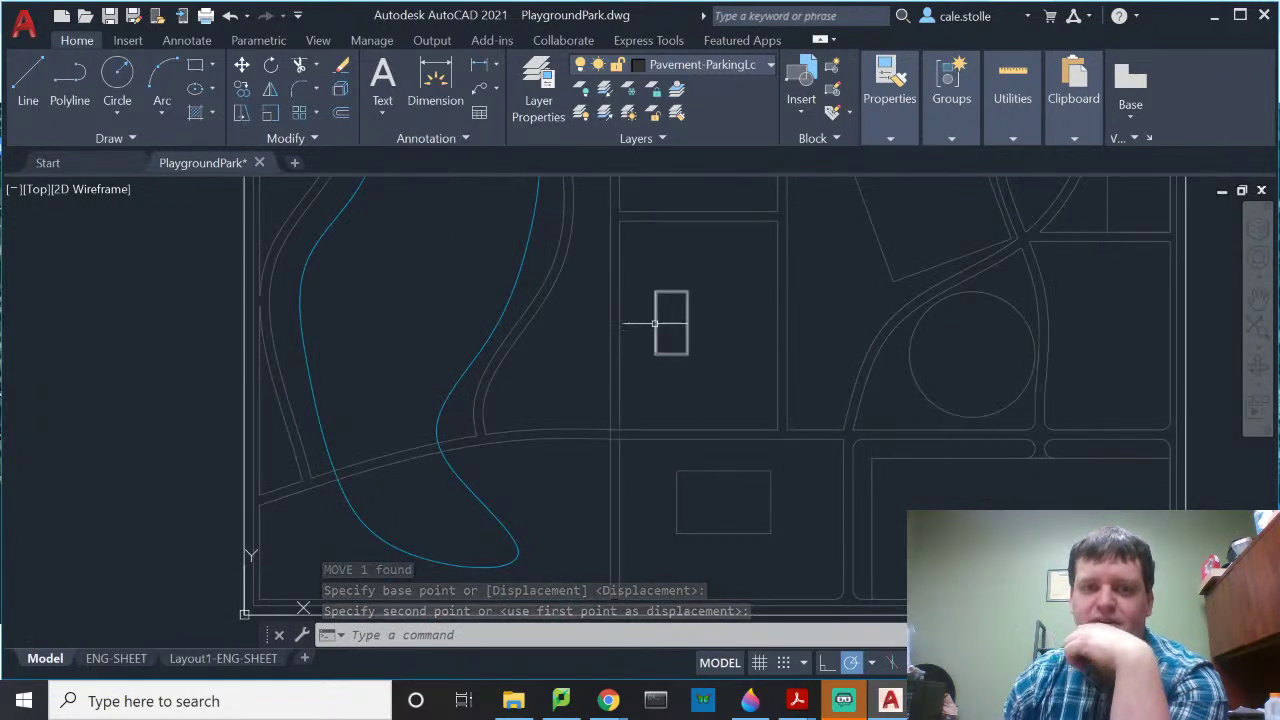
scroll(709, 377, down, 2)
scroll(851, 314, up, 2)
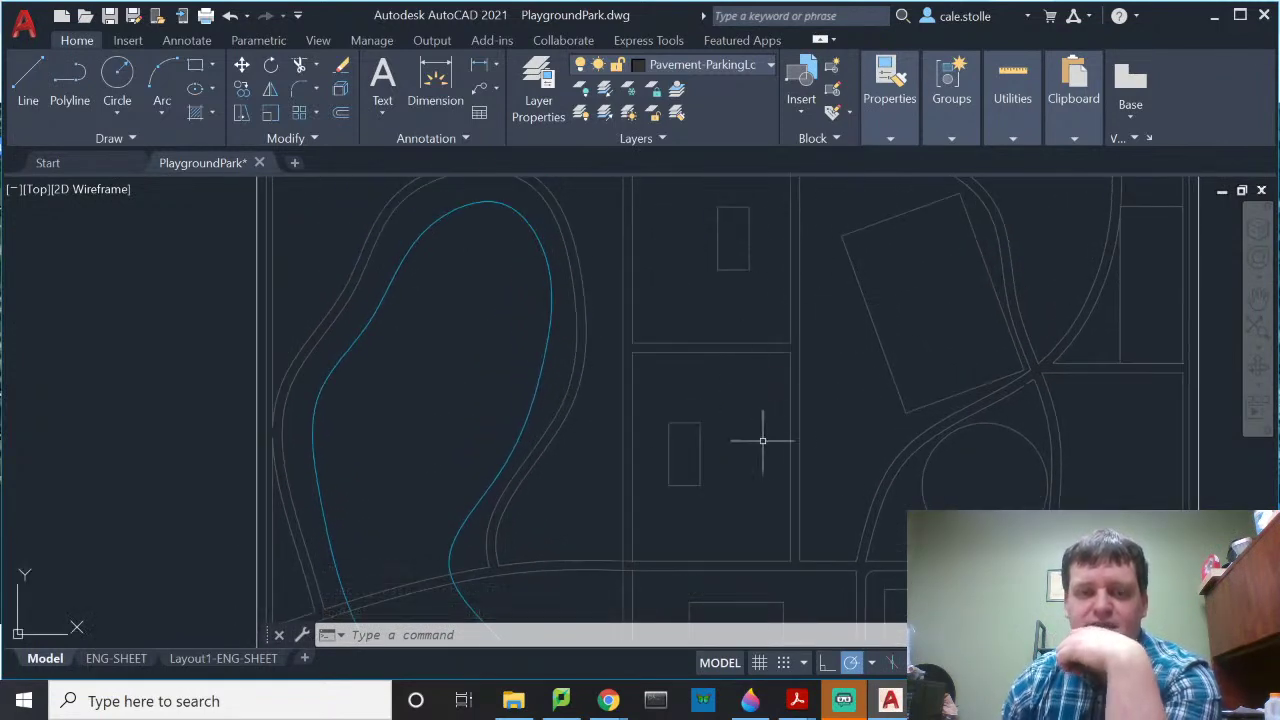
Step: Make Pavement-Sidewalk current and draw a connector from the upper rectangle to the sidewalk
click(724, 69)
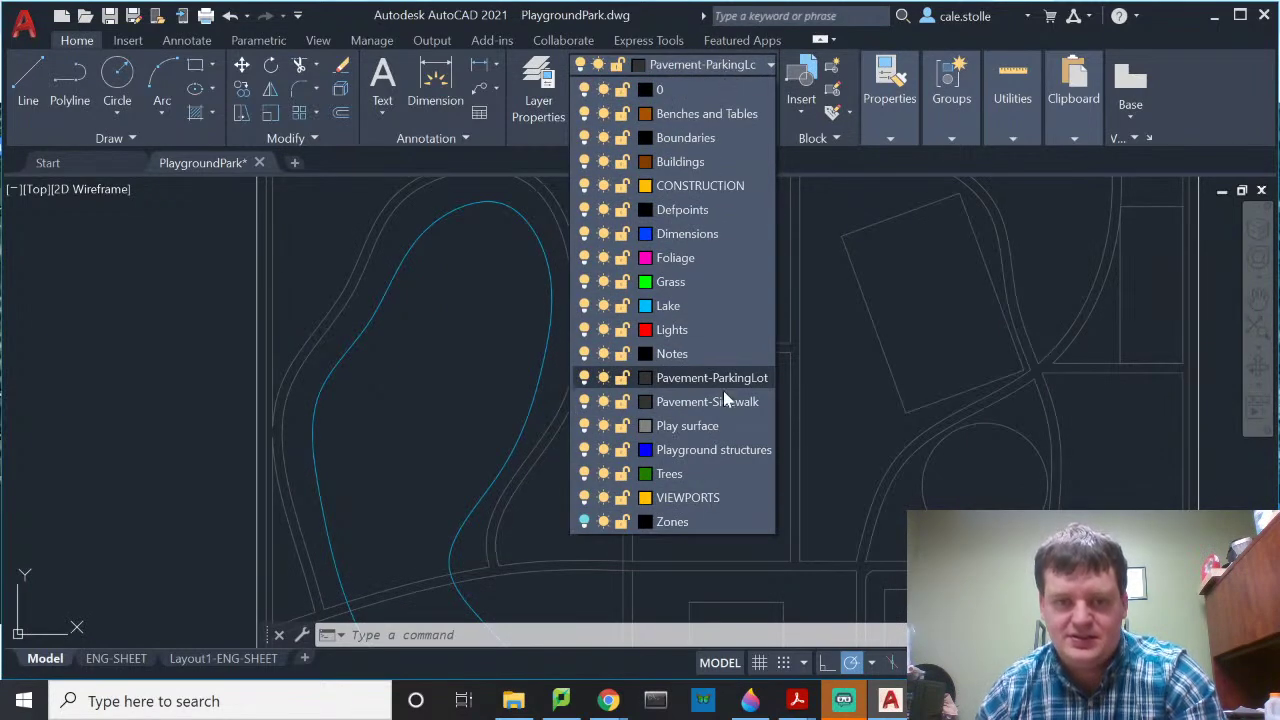
key(Escape)
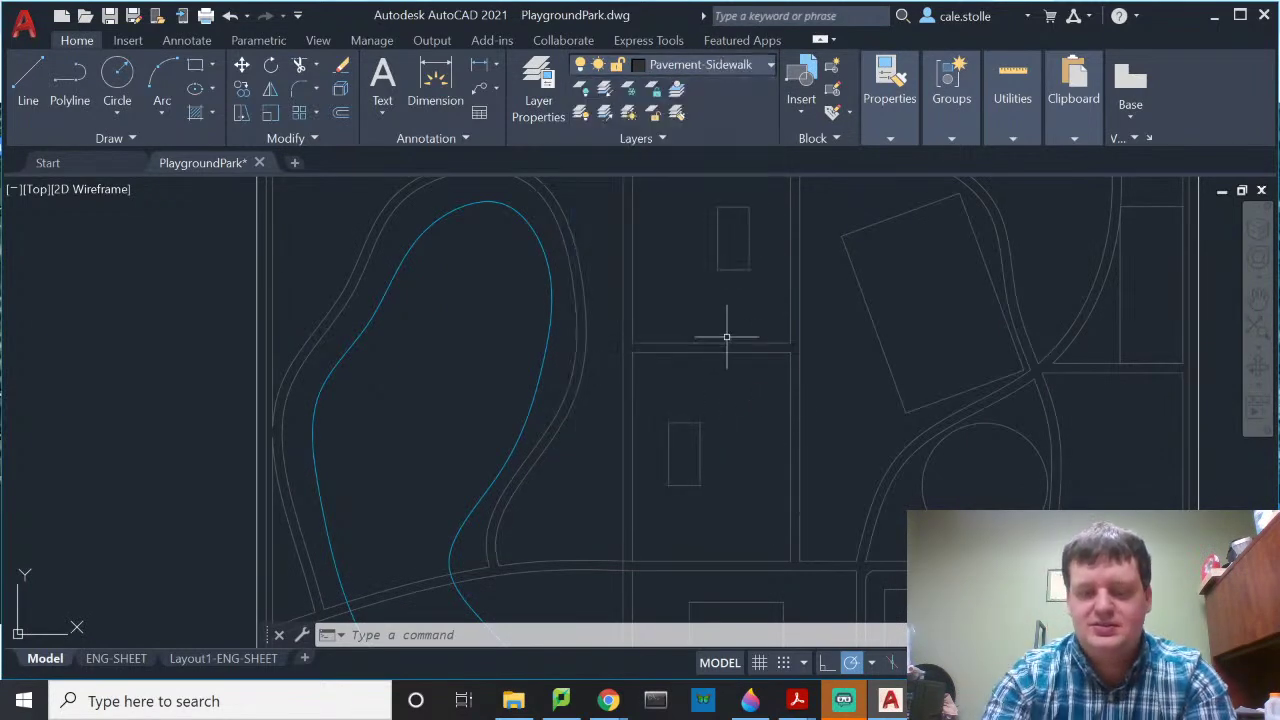
text(l)
key(Return)
scroll(770, 265, up, 6)
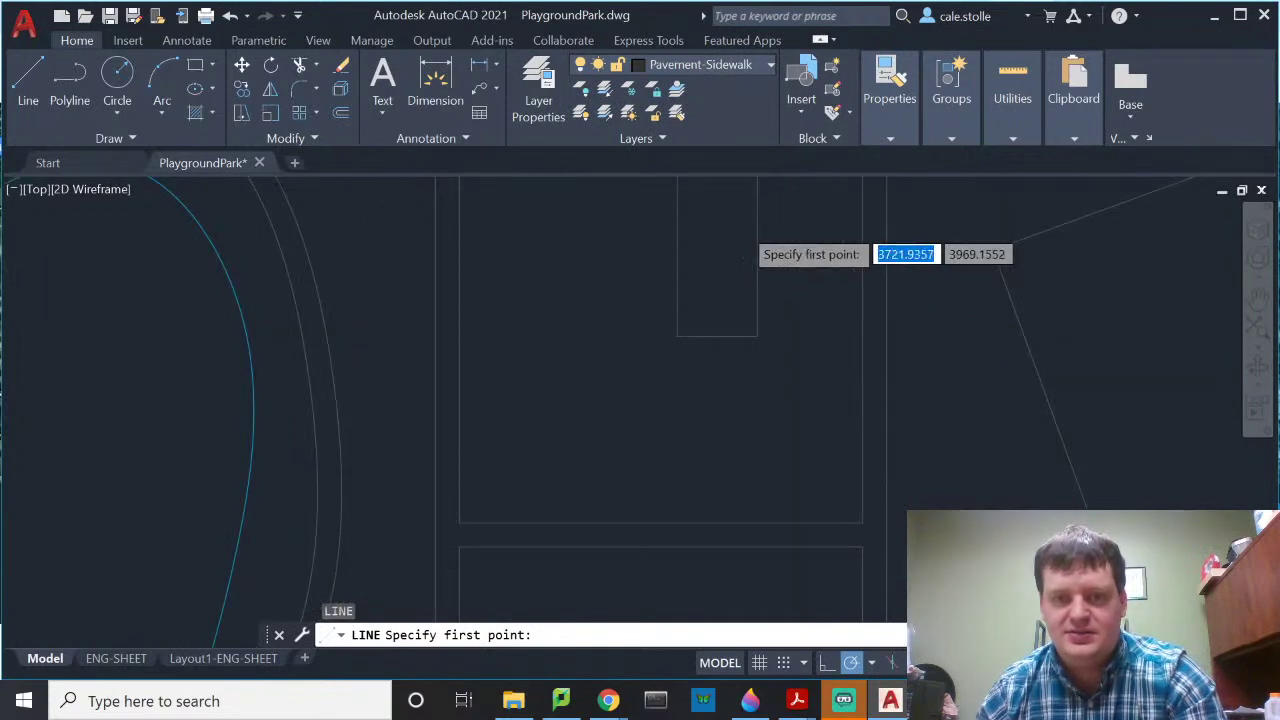
click(765, 272)
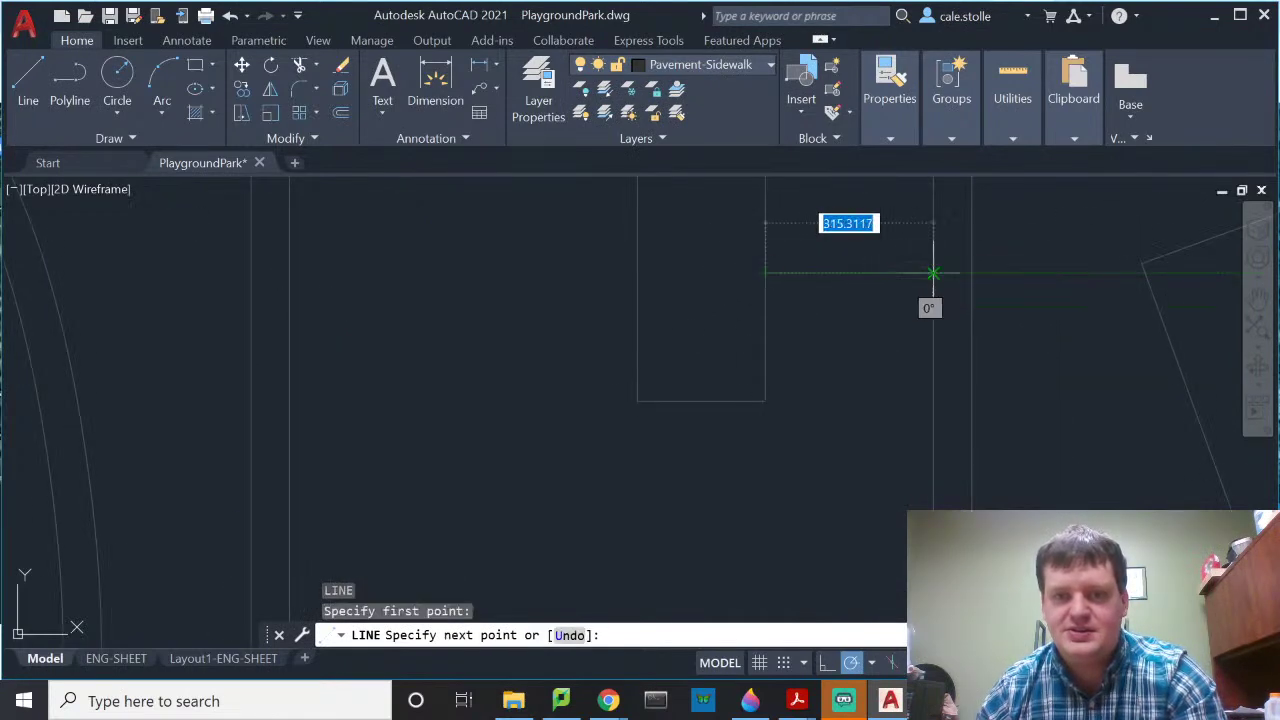
click(933, 272)
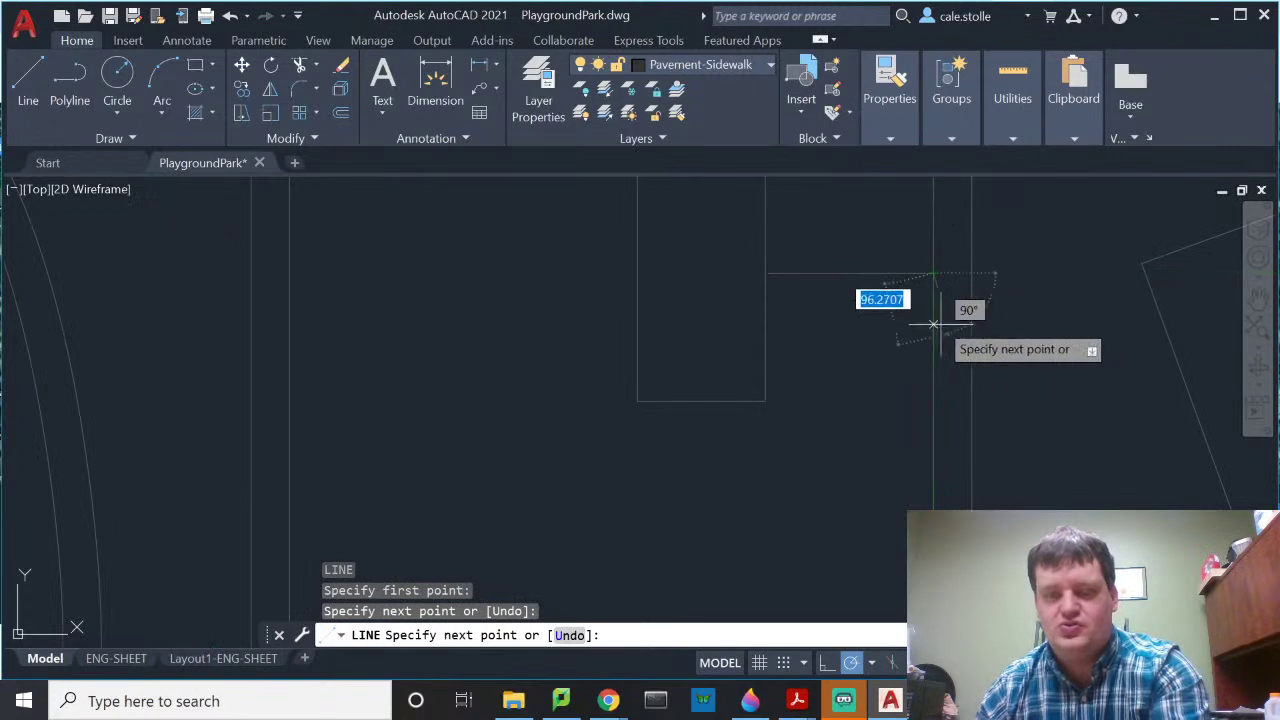
key(Return)
Step: Draw two more connector lines linking the sidewalk edges to the rectangles below
scroll(880, 386, down, 5)
scroll(860, 410, up, 3)
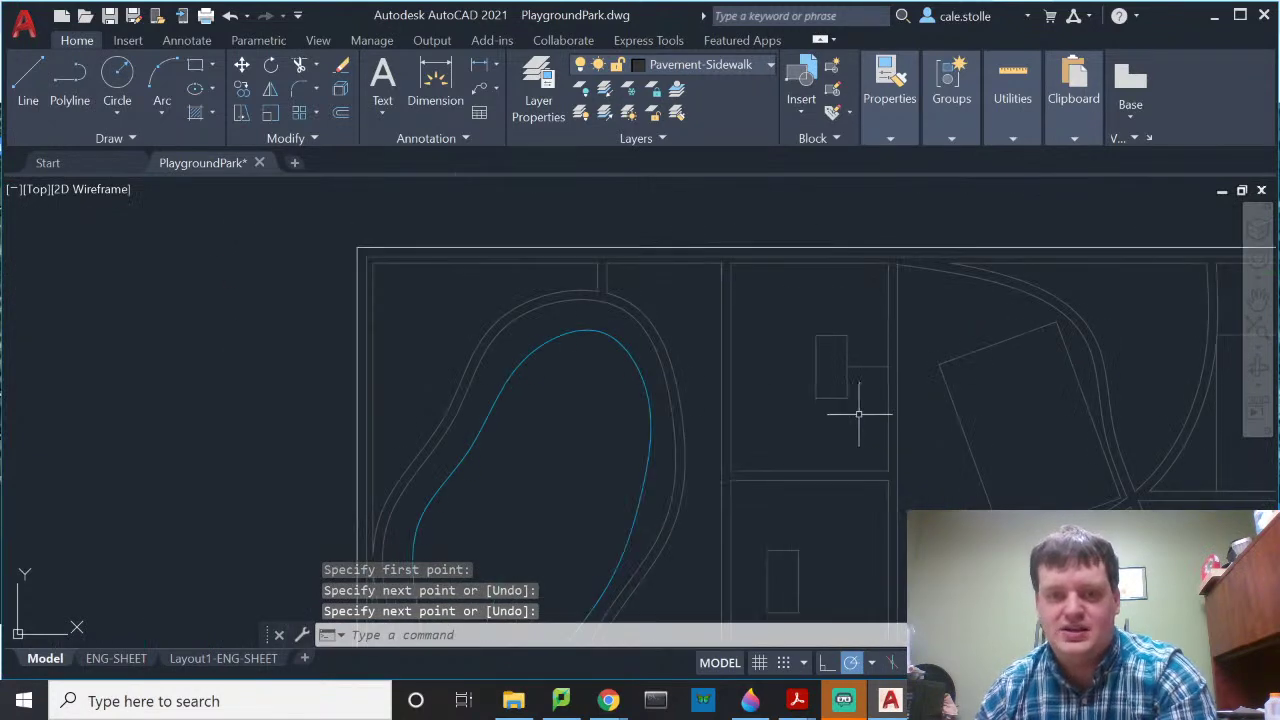
key(Return)
click(845, 363)
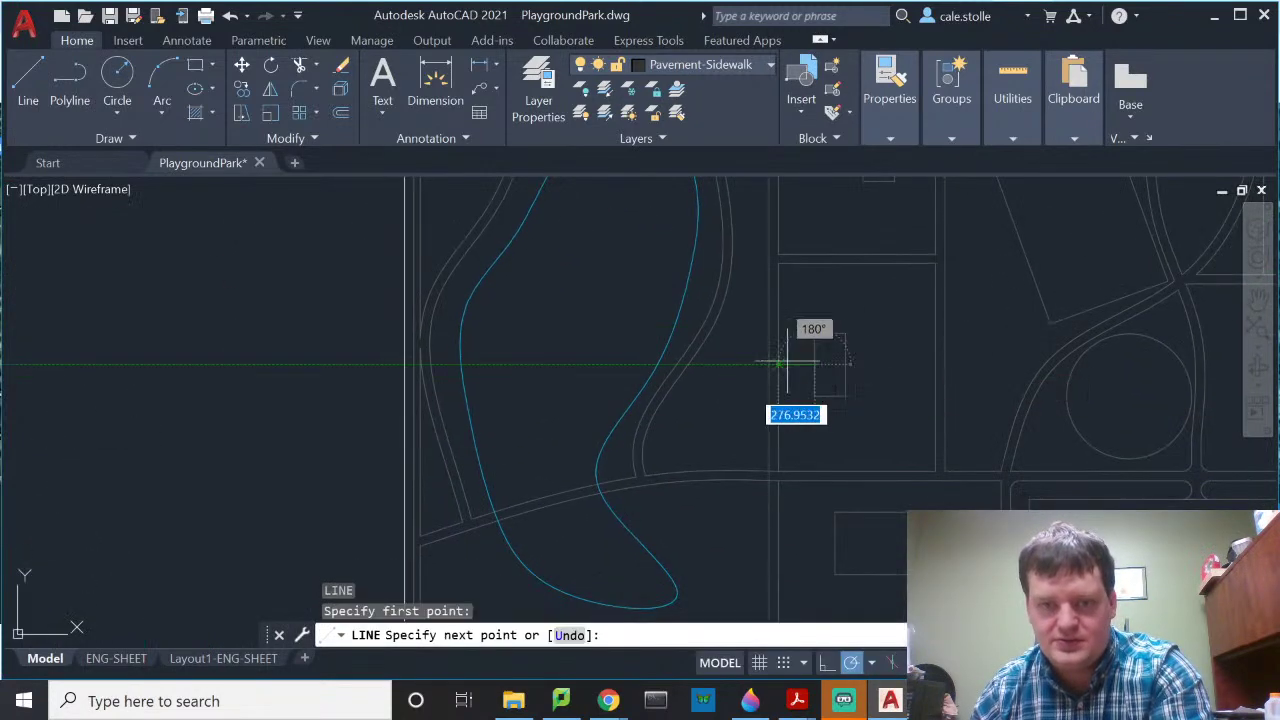
click(779, 364)
key(Return)
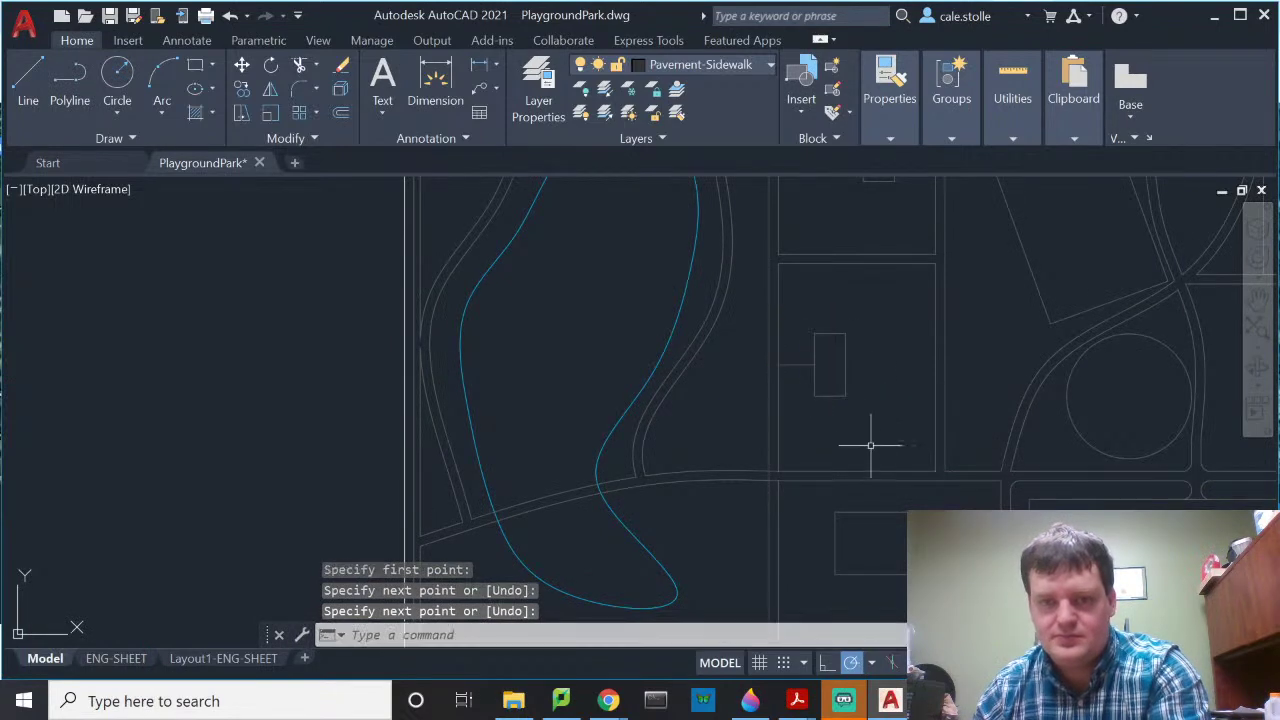
key(Return)
click(882, 512)
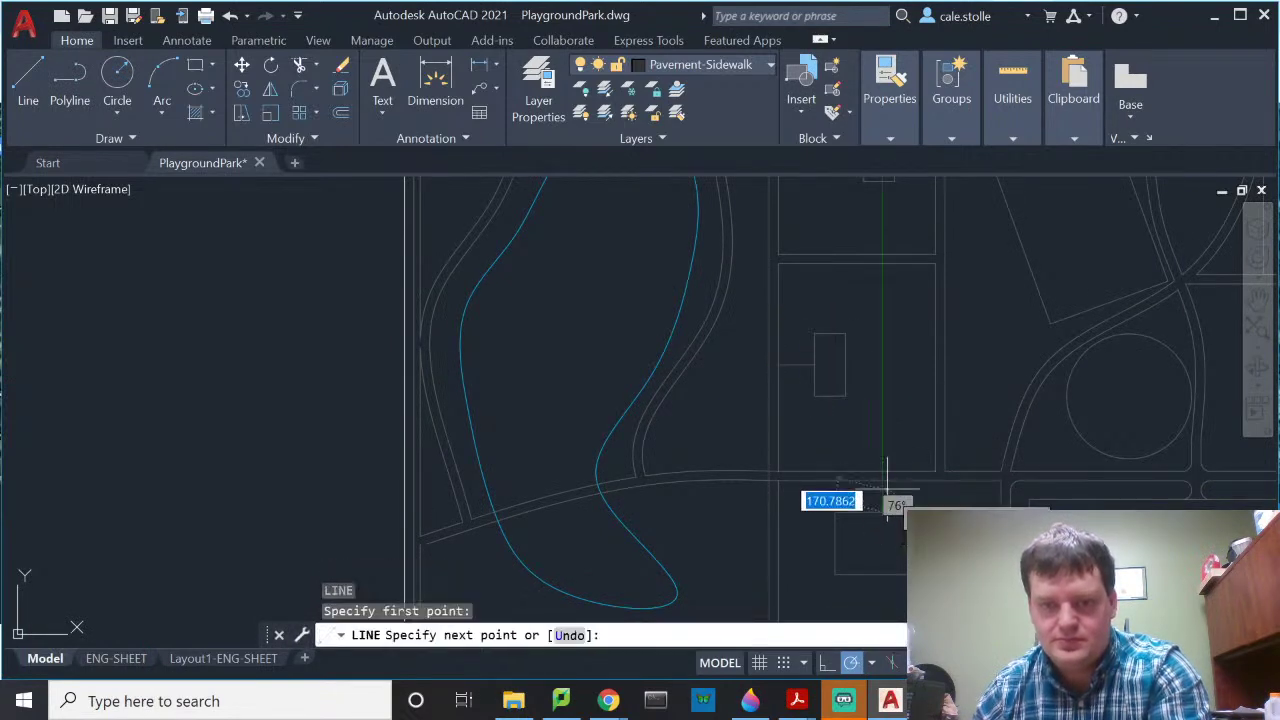
scroll(890, 484, up, 4)
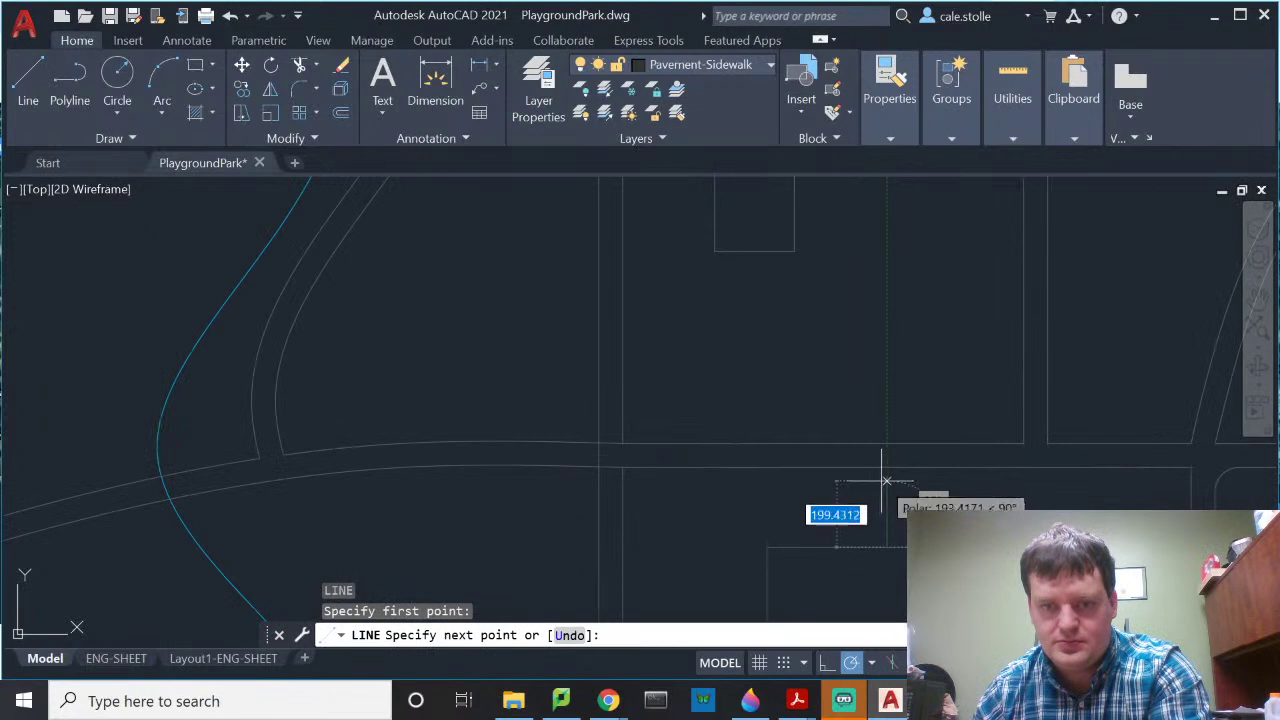
key(Return)
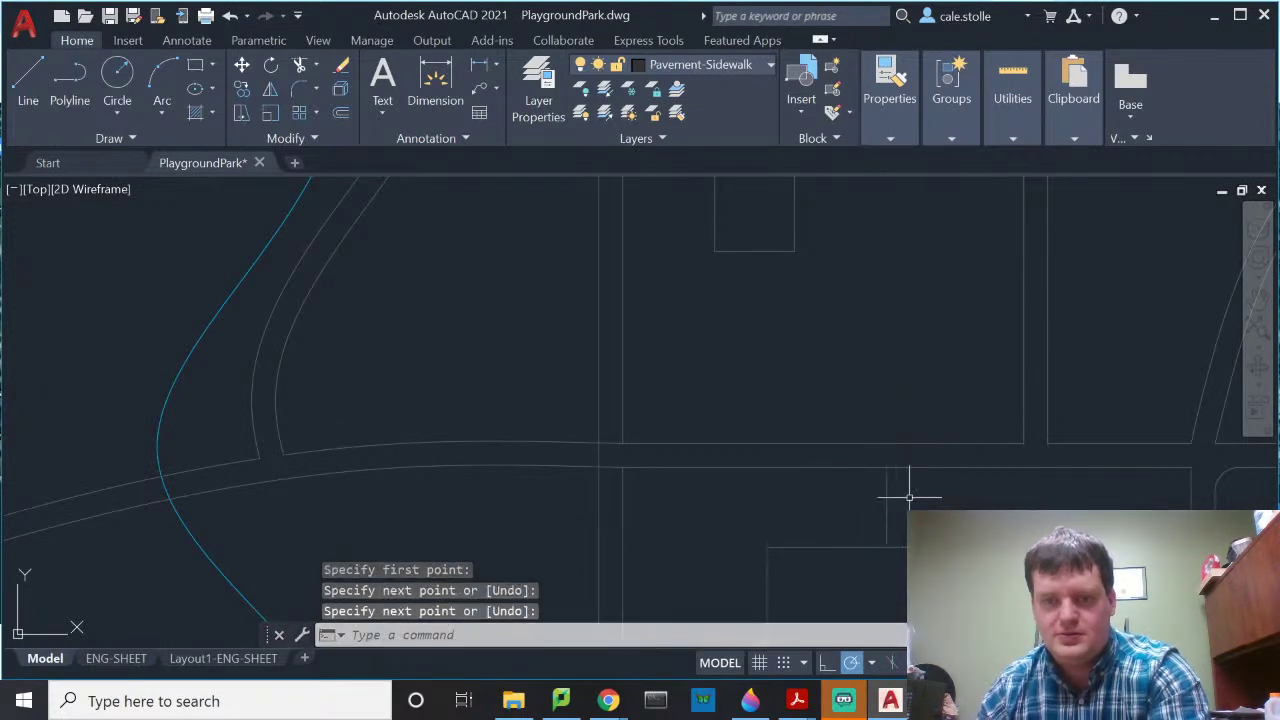
Step: Offset the vertical connector lines and the short horizontal connector into parallel walkway edges
text(o)
key(Return)
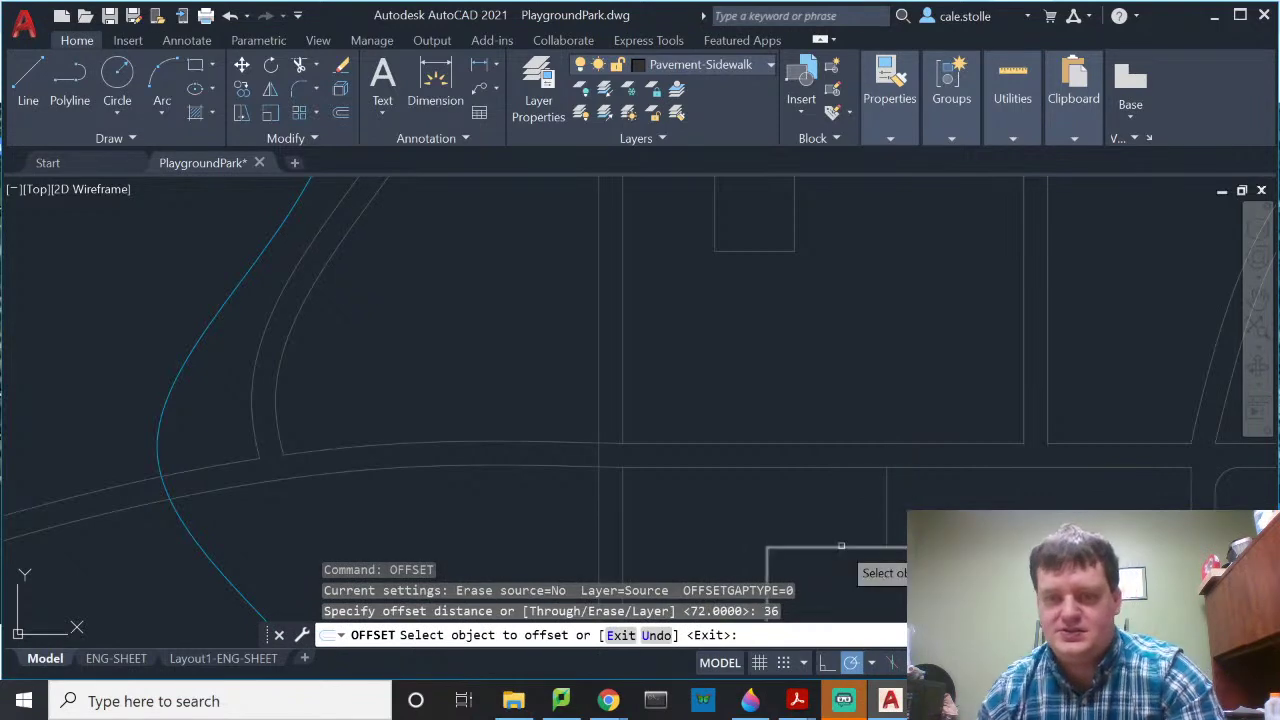
click(888, 508)
click(895, 508)
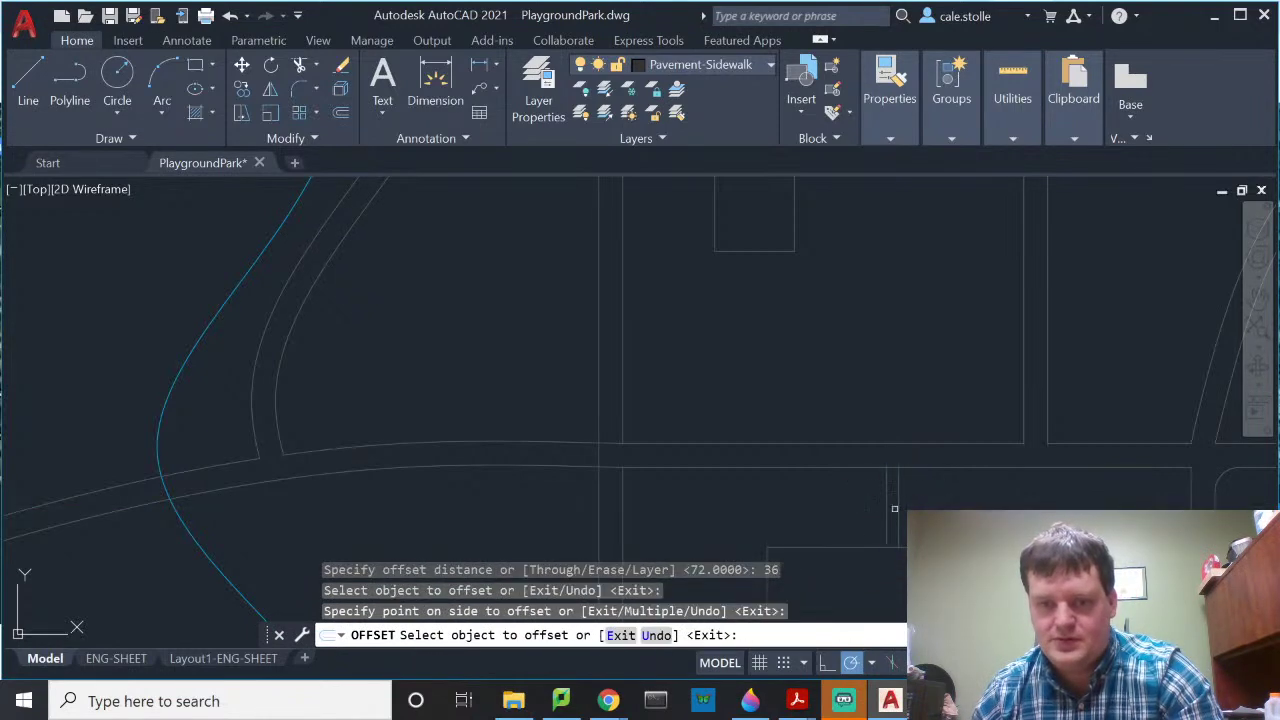
click(886, 508)
click(849, 506)
middle_drag(744, 221, 834, 466)
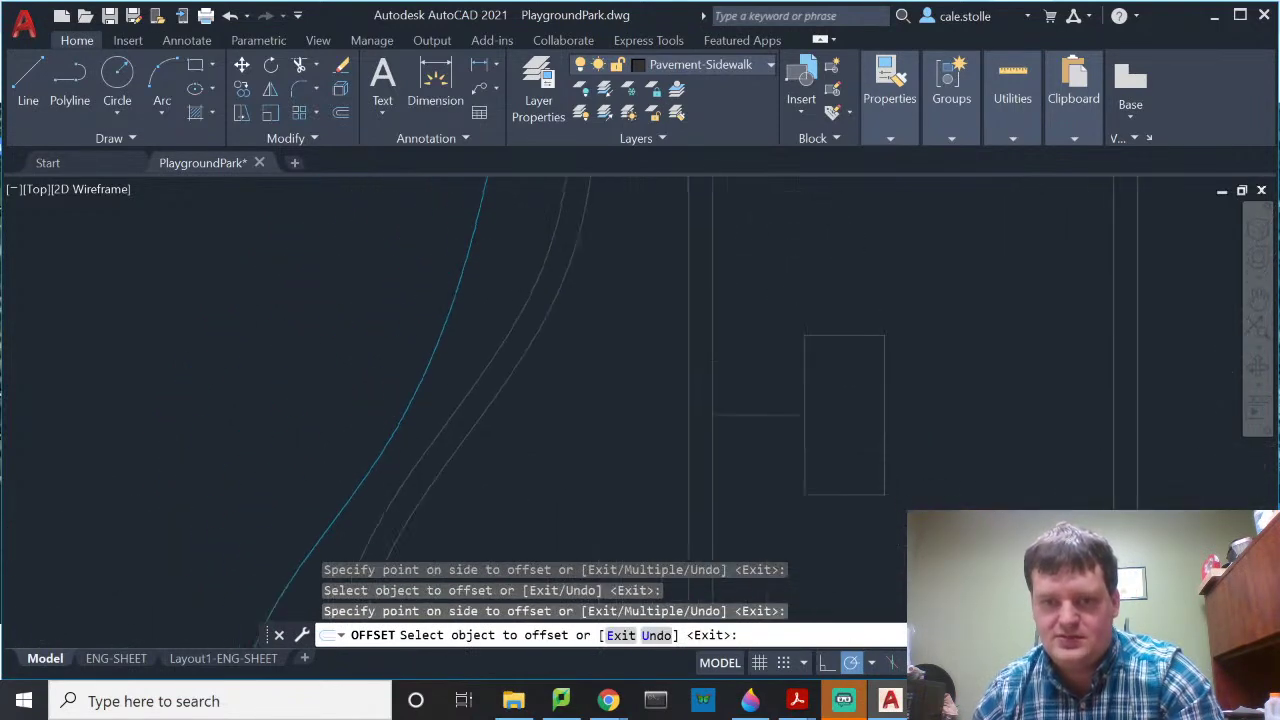
click(762, 414)
click(751, 394)
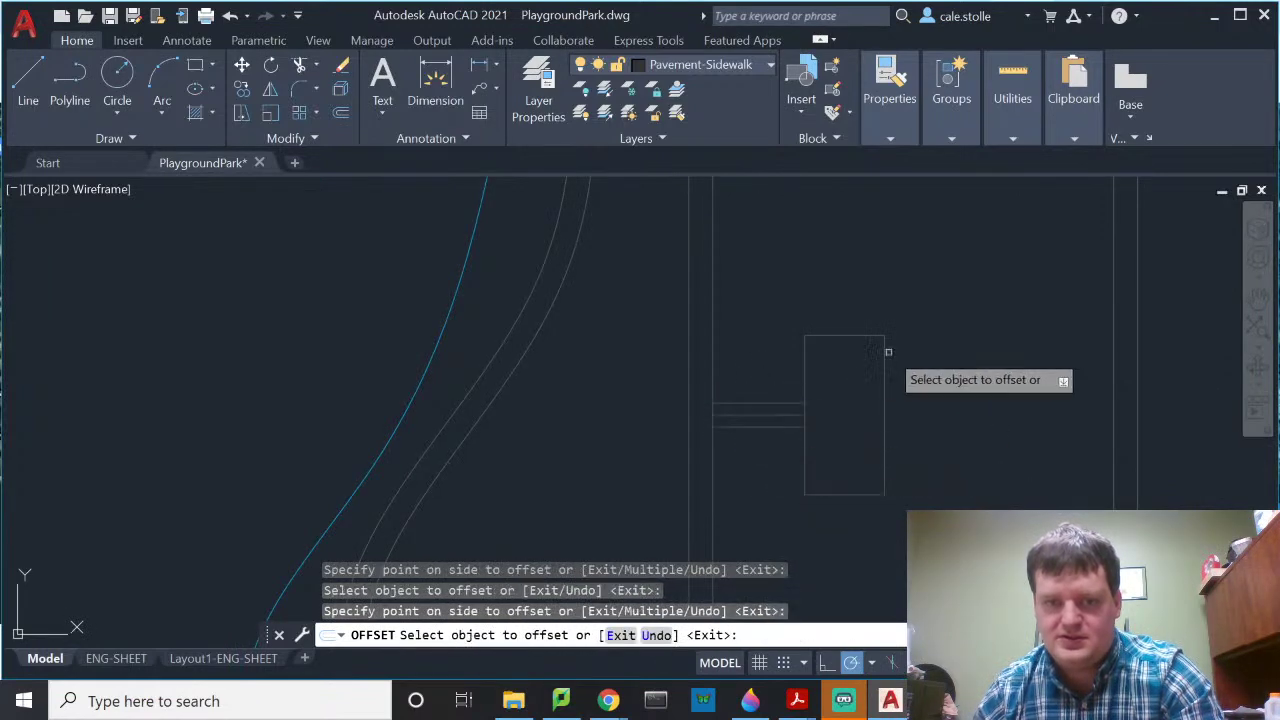
Step: Offset the next horizontal connector line to both sides to form paired walkway lines
scroll(900, 350, down, 4)
scroll(908, 348, up, 6)
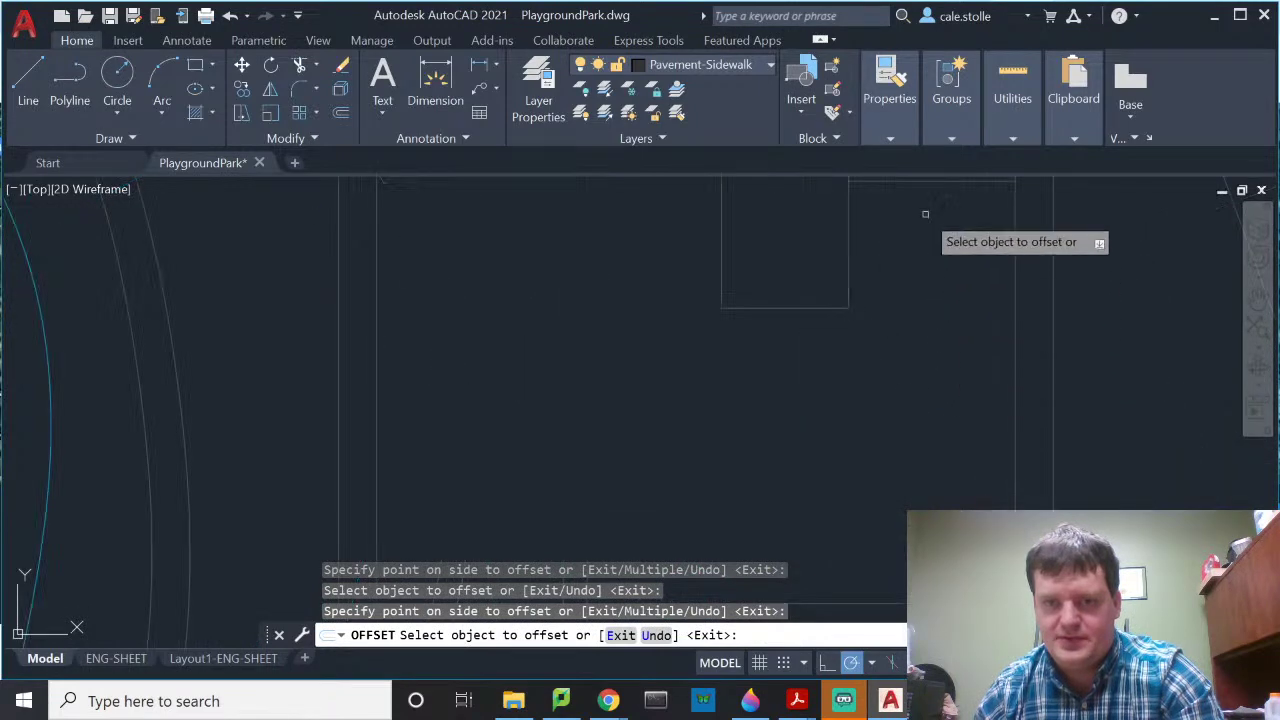
middle_drag(923, 290, 922, 485)
click(936, 350)
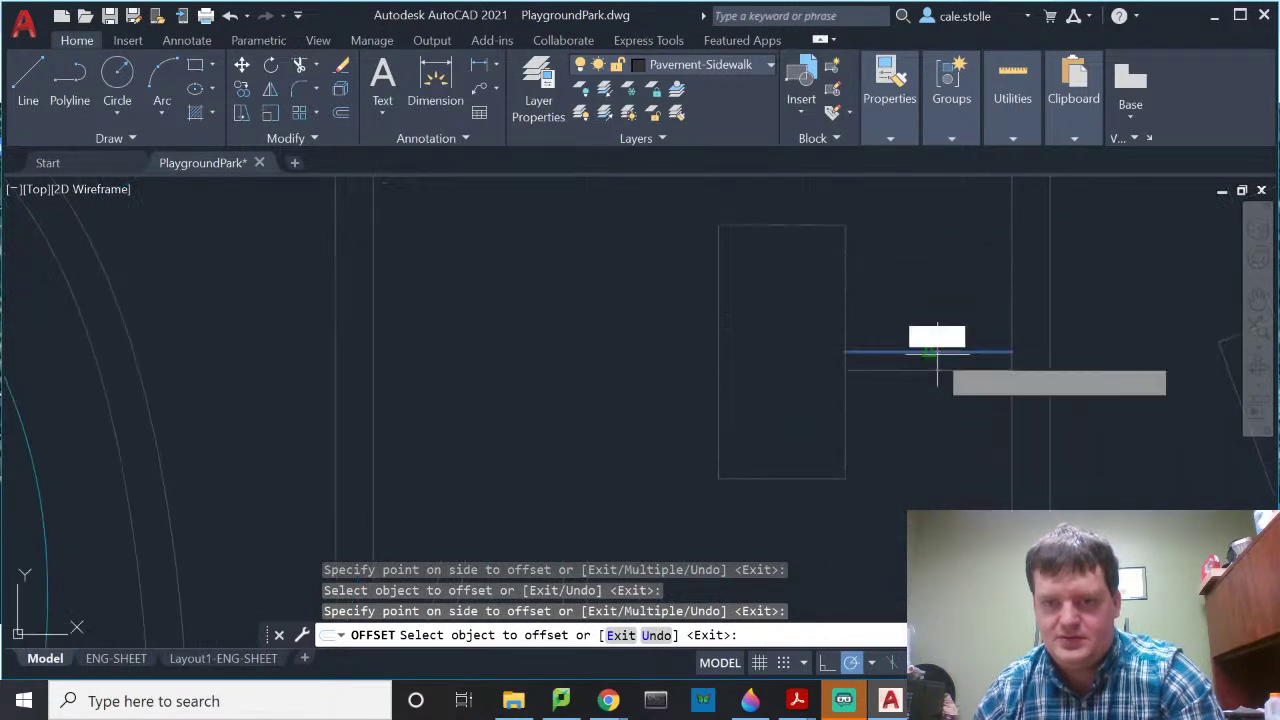
click(928, 318)
click(960, 342)
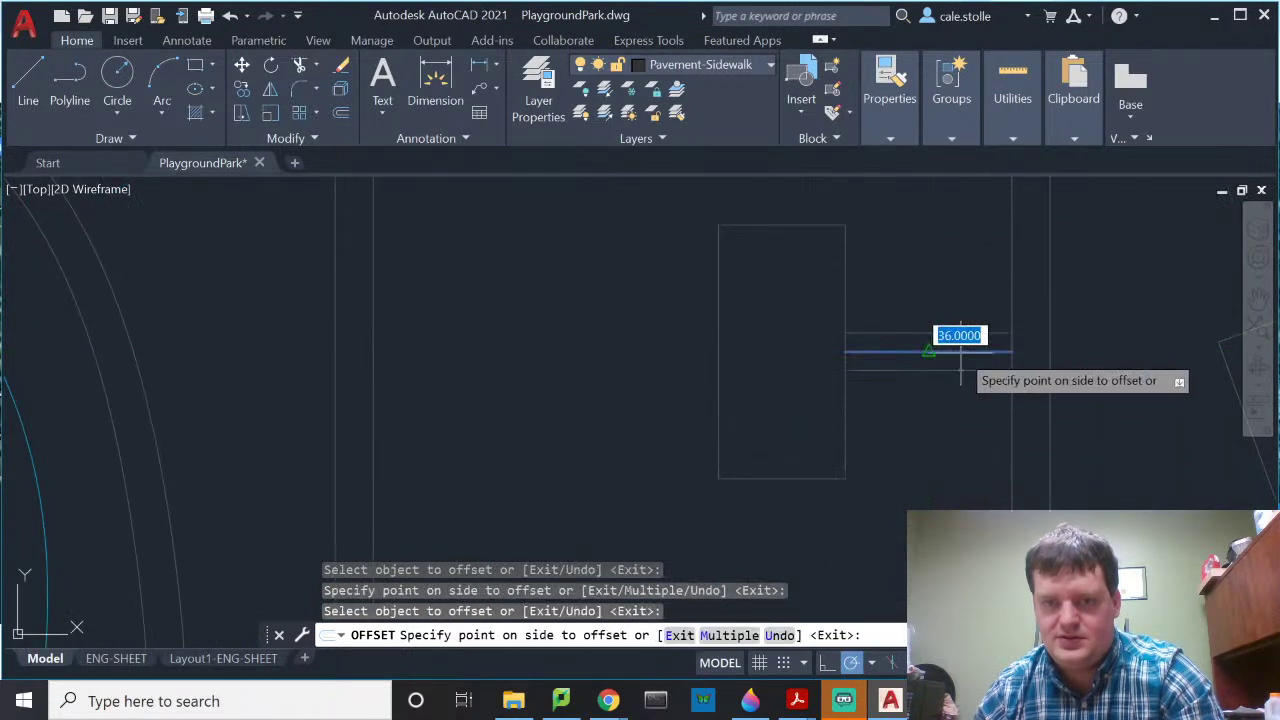
click(957, 421)
key(Escape)
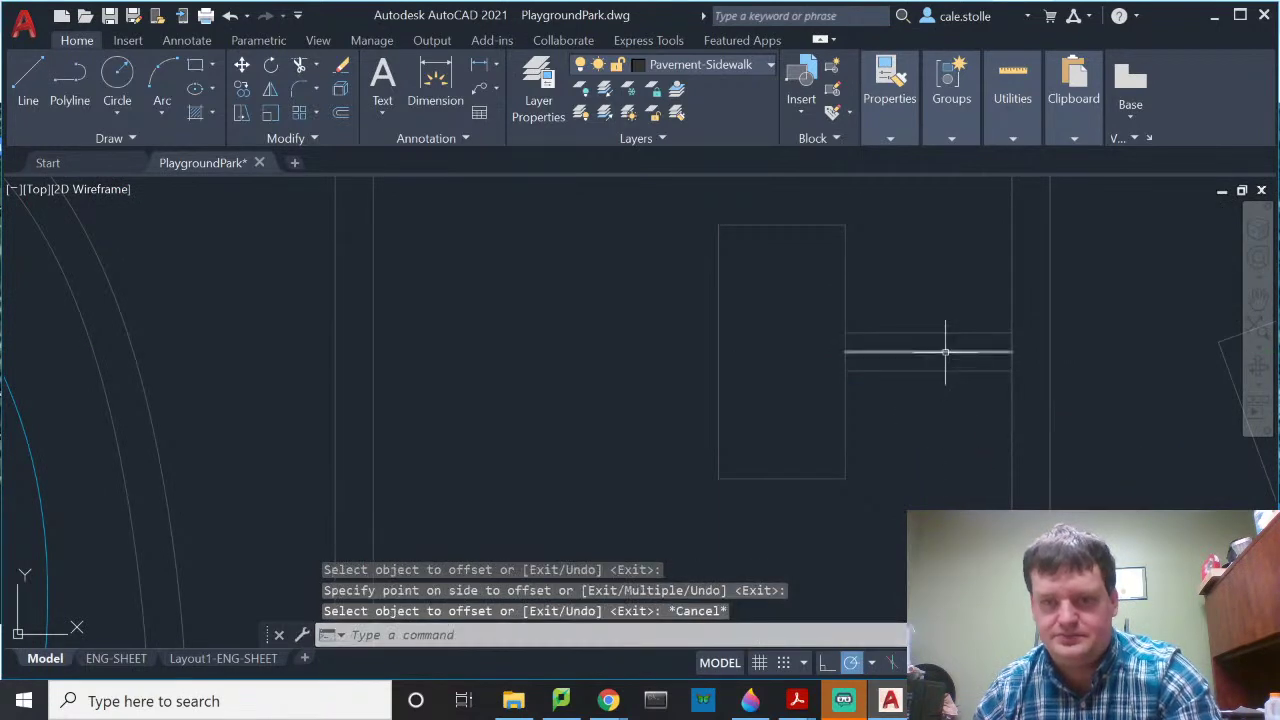
Step: Erase the middle connector line plus the stray horizontal and vertical lines beside the rectangle
click(945, 352)
key(Delete)
scroll(900, 366, down, 5)
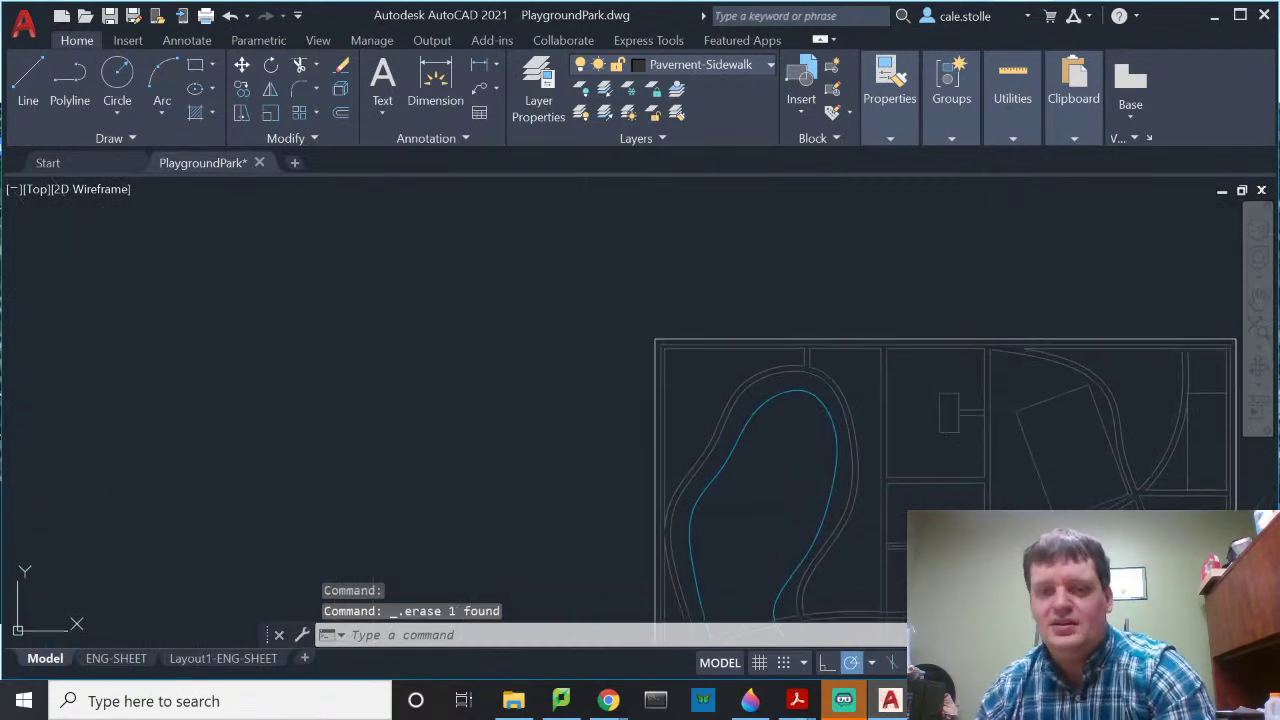
scroll(873, 447, up, 4)
scroll(873, 447, up, 4)
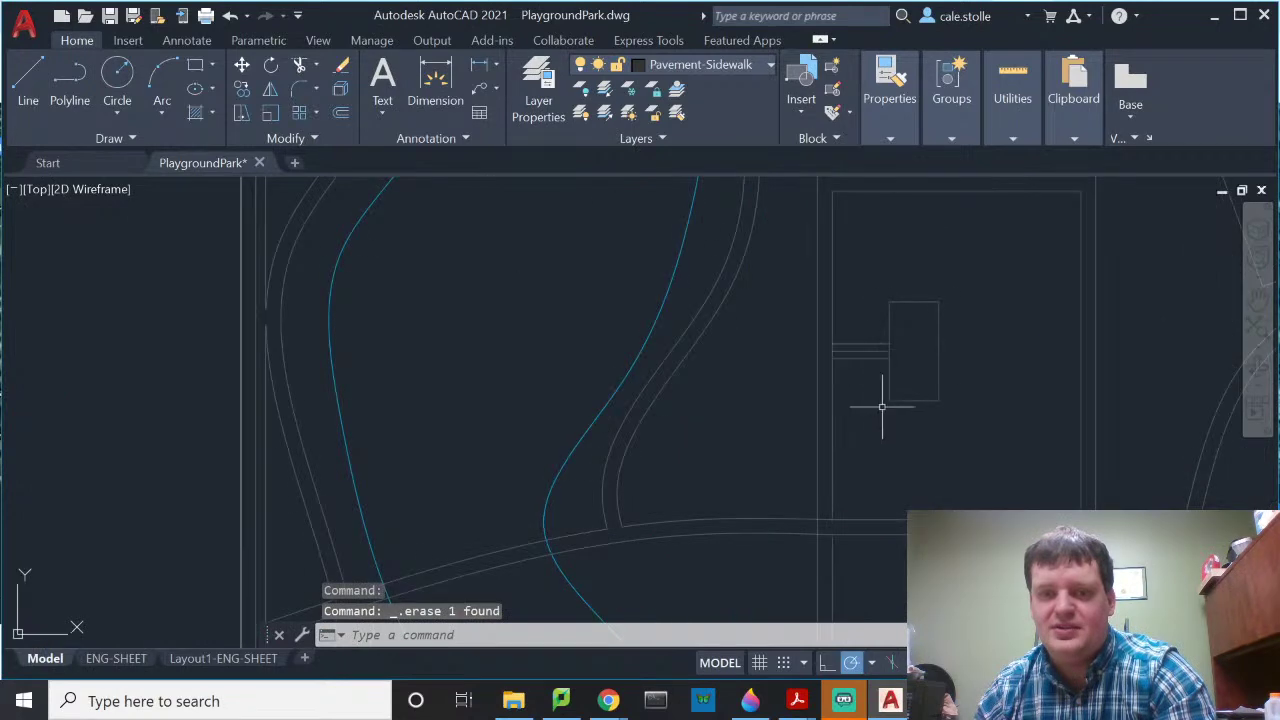
click(875, 347)
key(Delete)
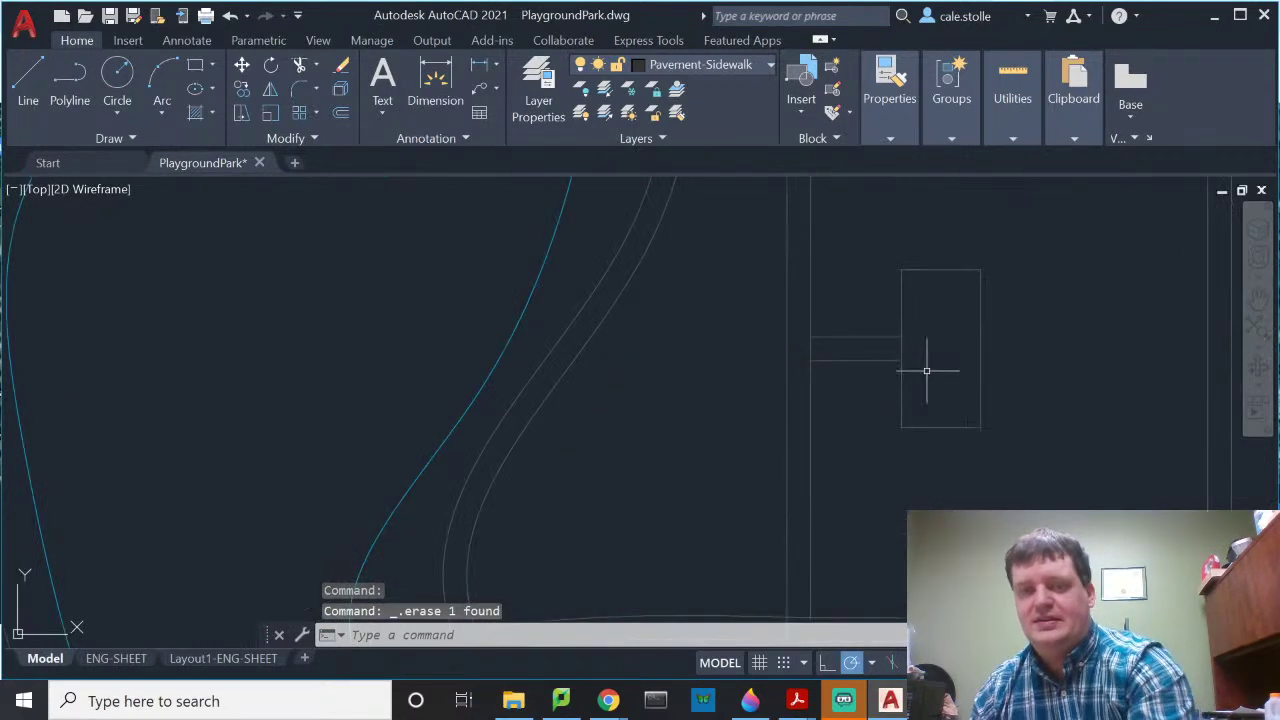
scroll(915, 420, down, 5)
scroll(908, 396, up, 5)
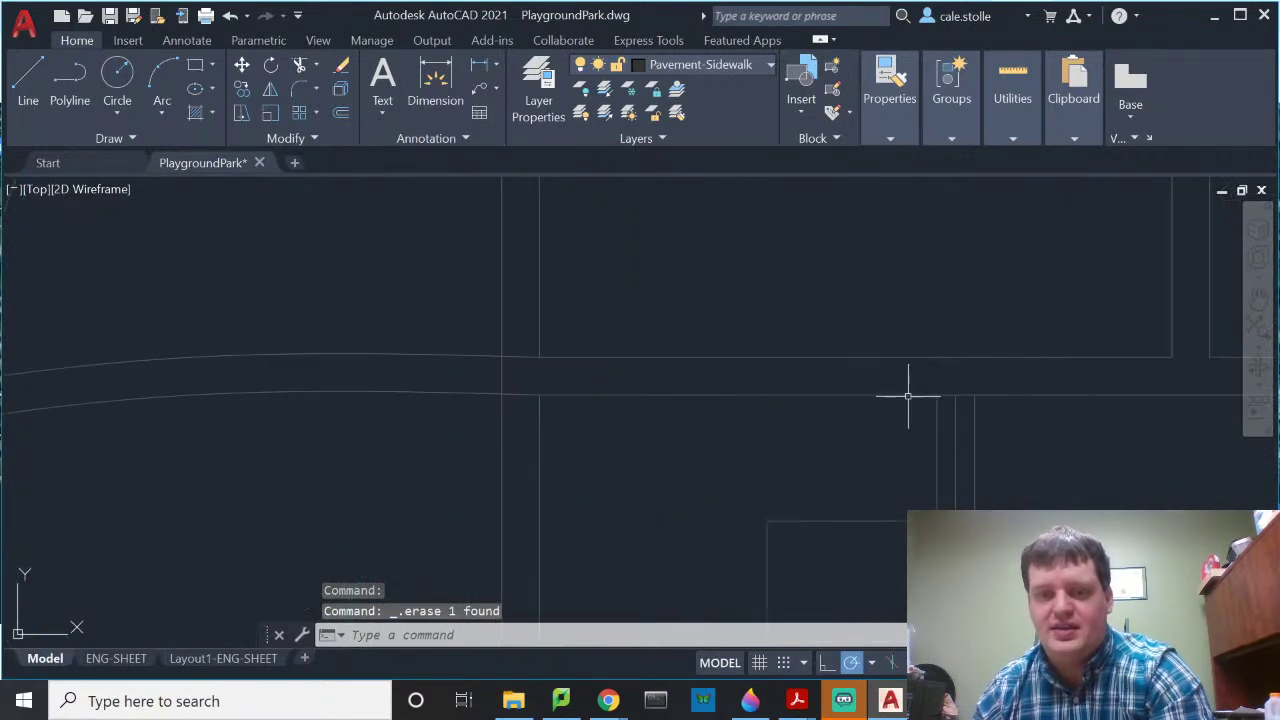
click(955, 431)
key(Delete)
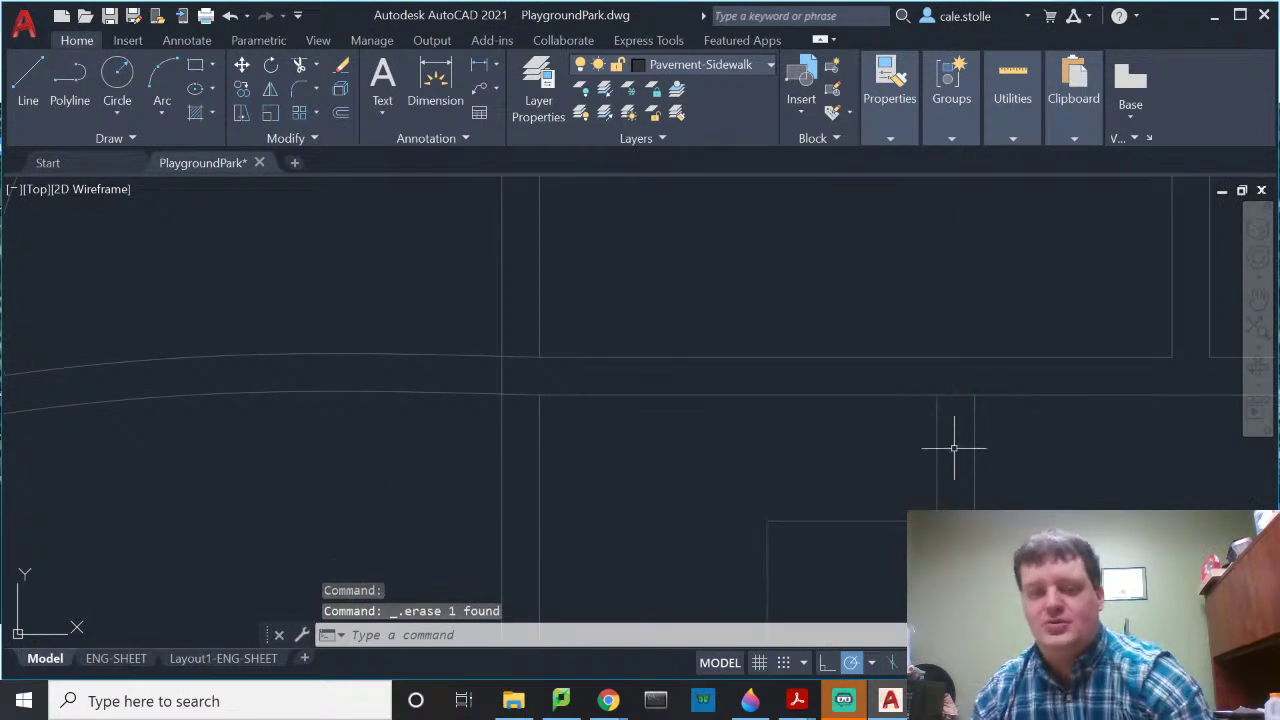
Step: Trim the three short line pieces at the connectors, including the vertical between the sidewalk edges and the rectangle's end
key(Return)
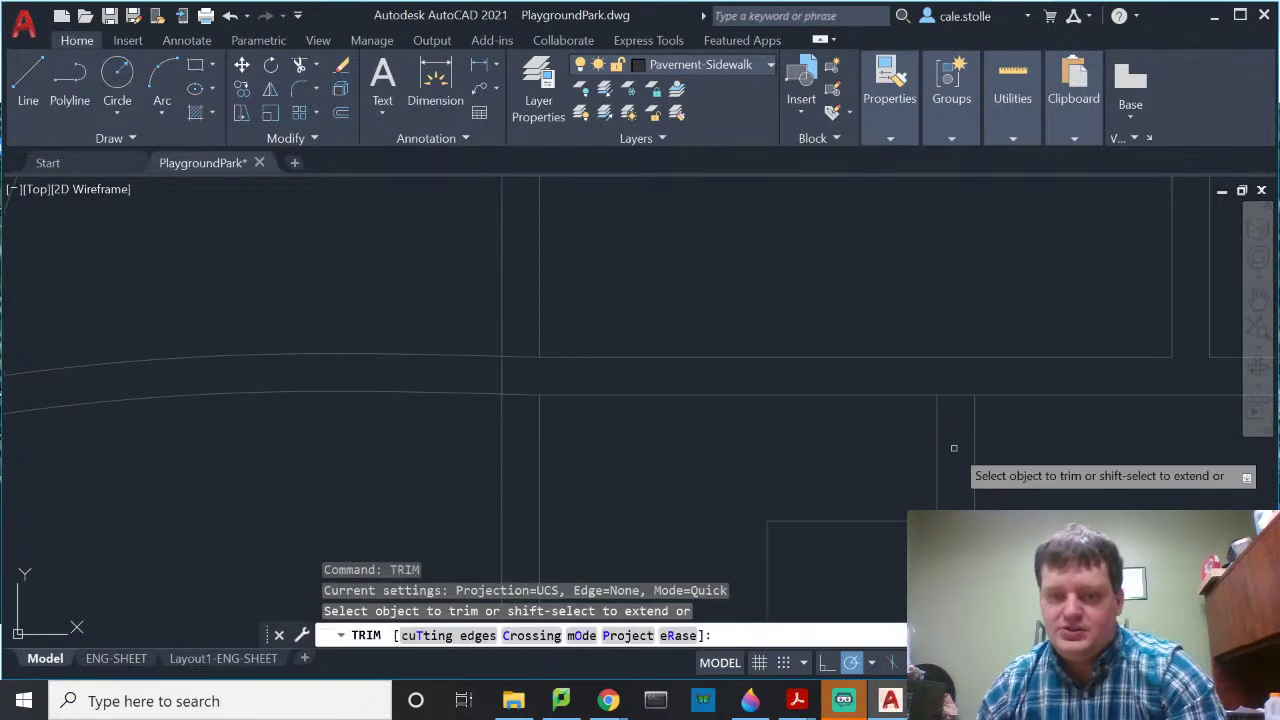
click(956, 392)
scroll(994, 314, down, 4)
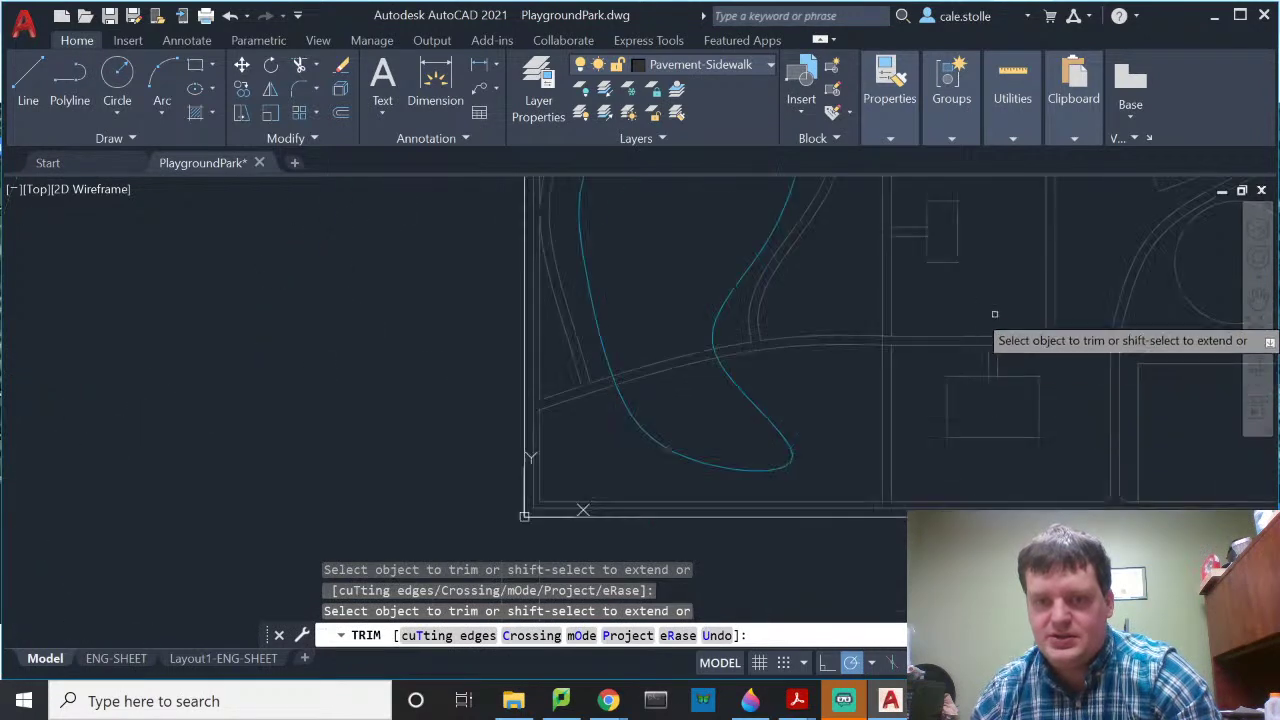
scroll(907, 449, up, 5)
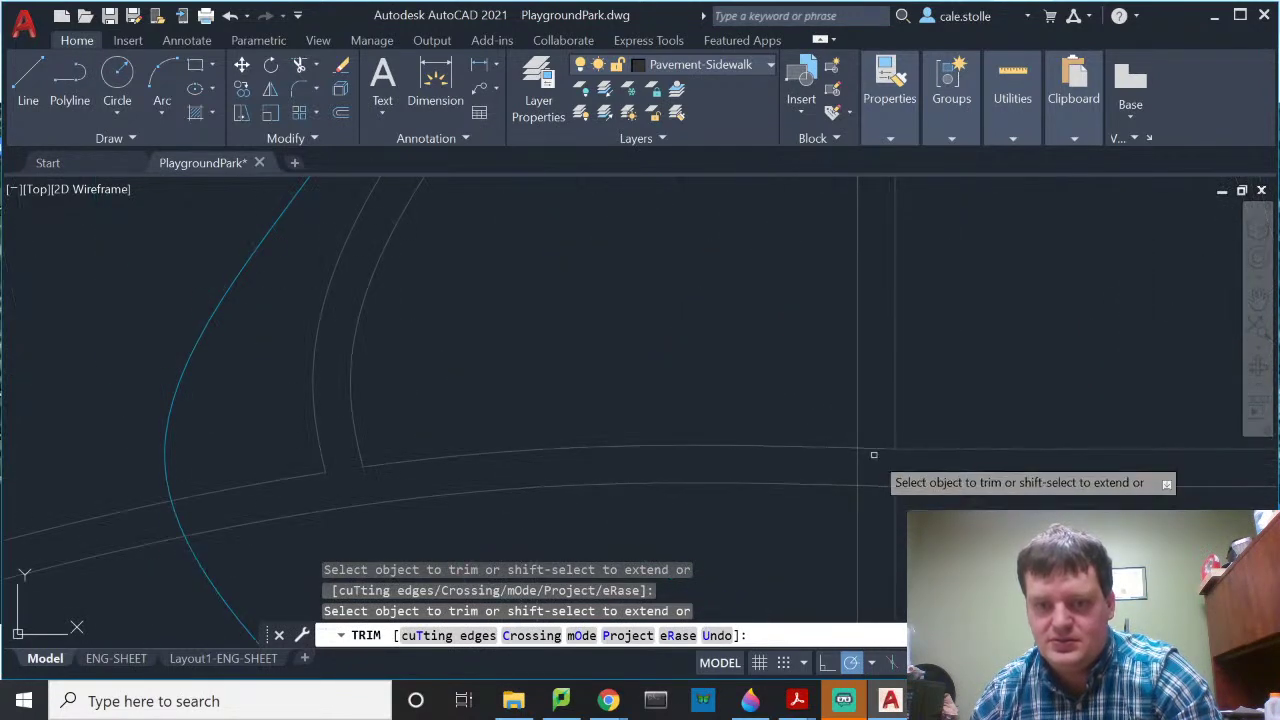
click(872, 474)
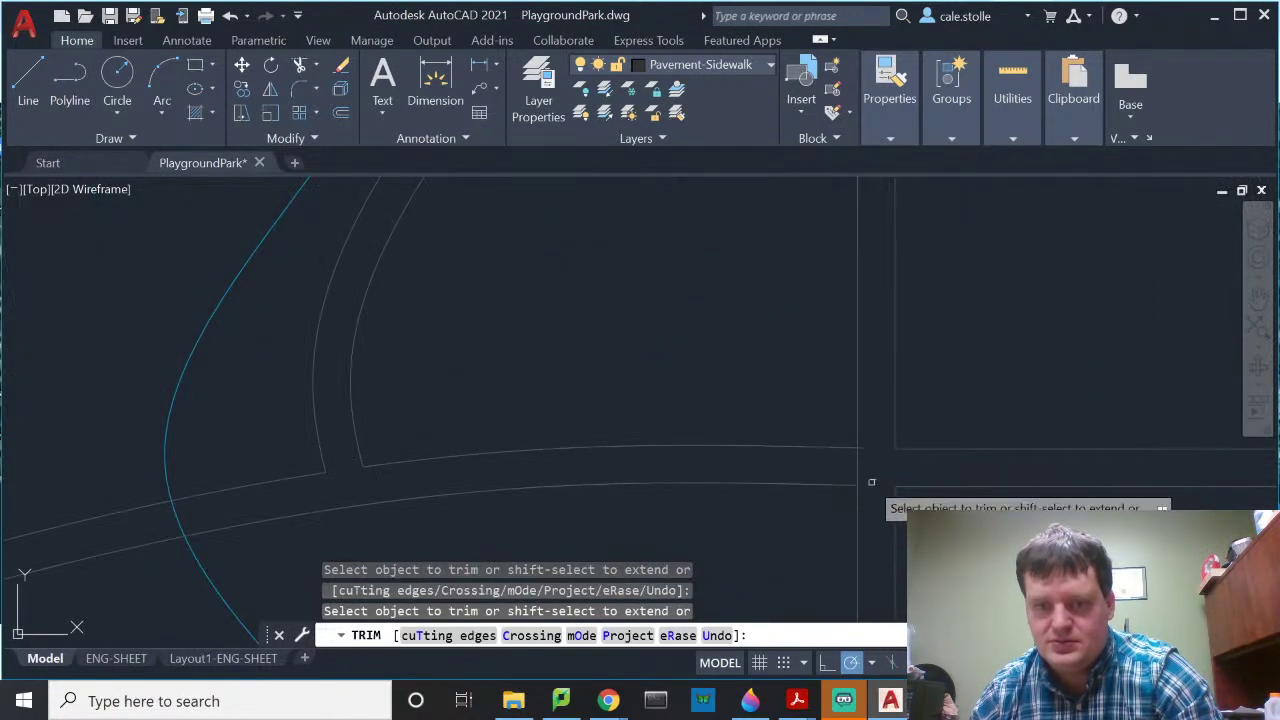
scroll(888, 390, down, 2)
scroll(871, 503, up, 2)
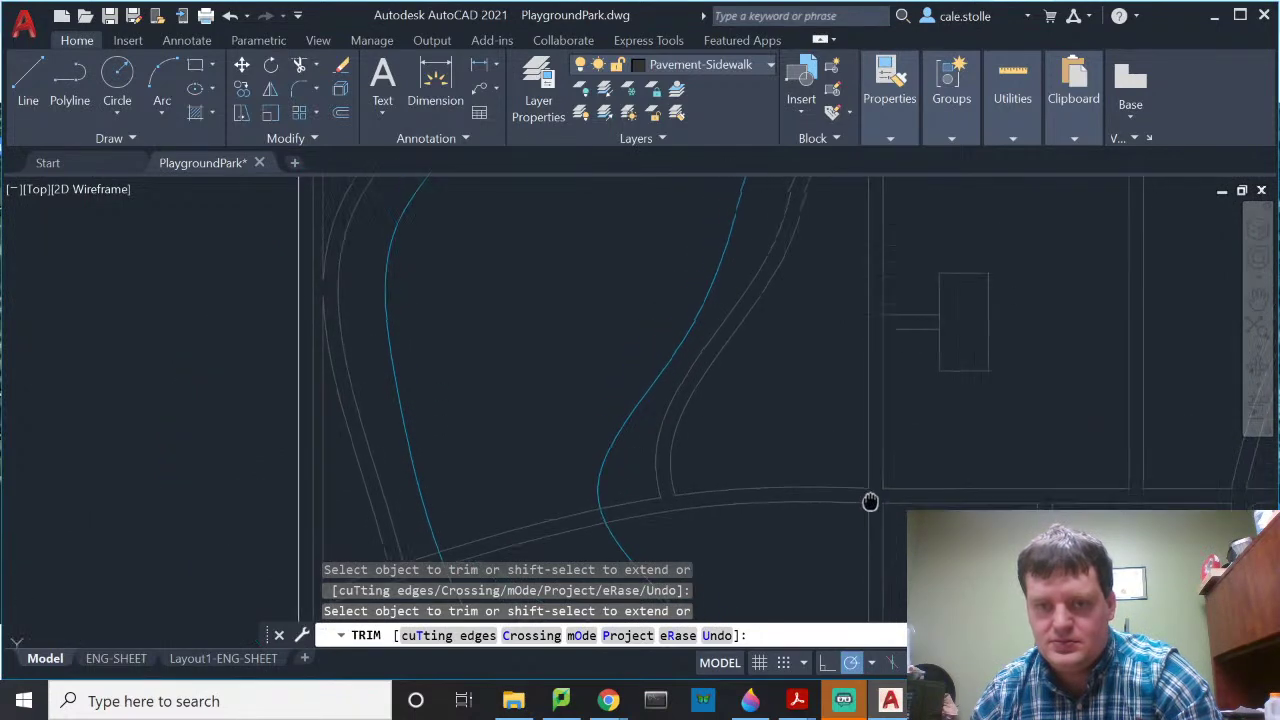
scroll(891, 349, up, 1)
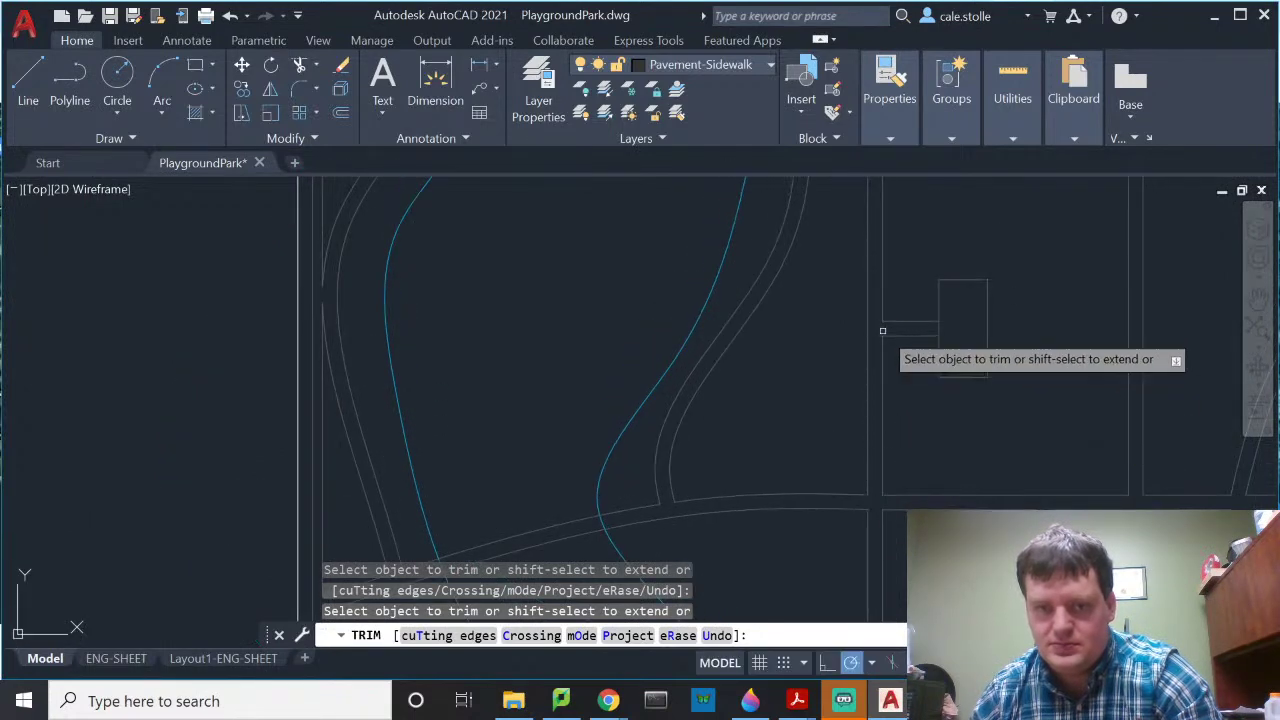
scroll(946, 274, up, 2)
middle_drag(958, 384, 894, 443)
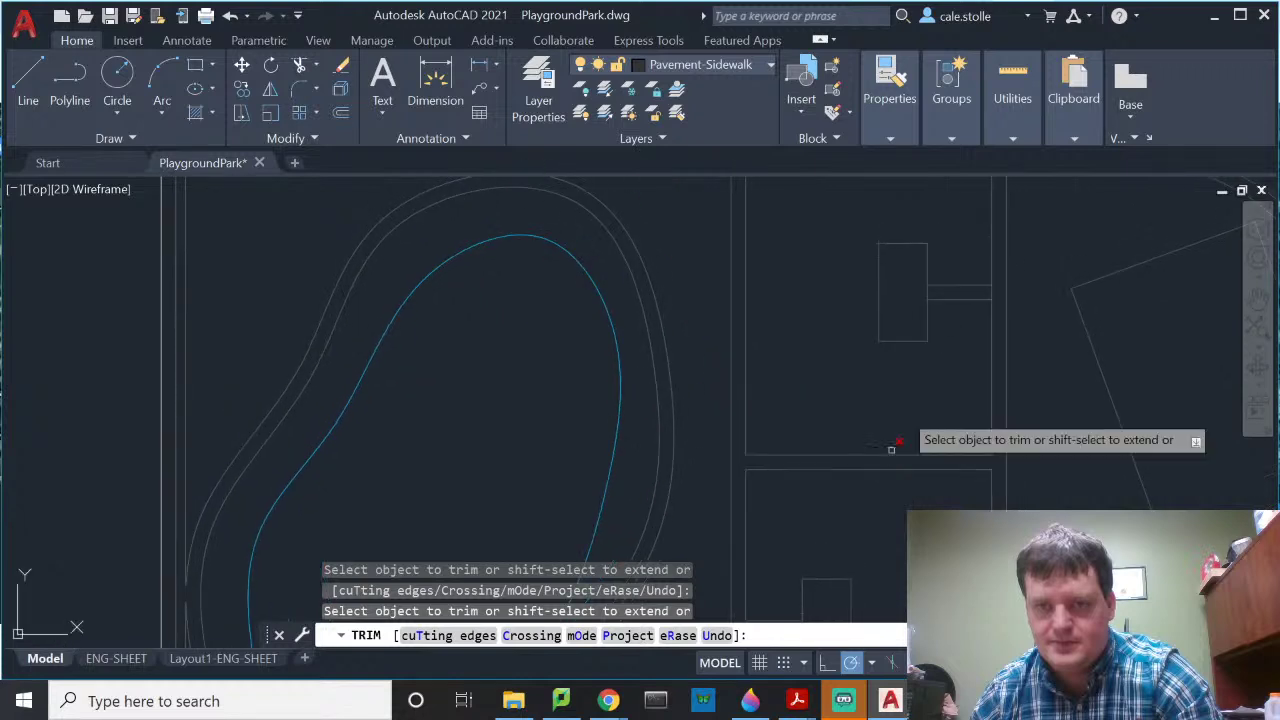
click(990, 291)
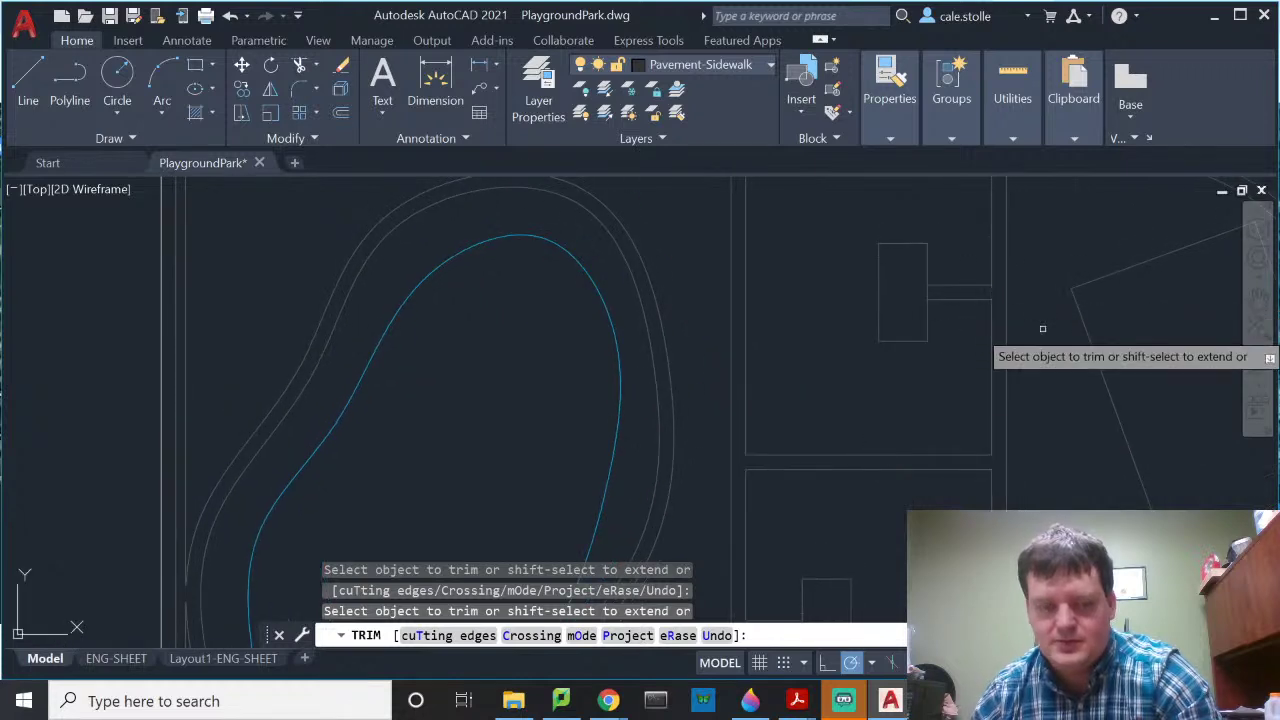
key(Escape)
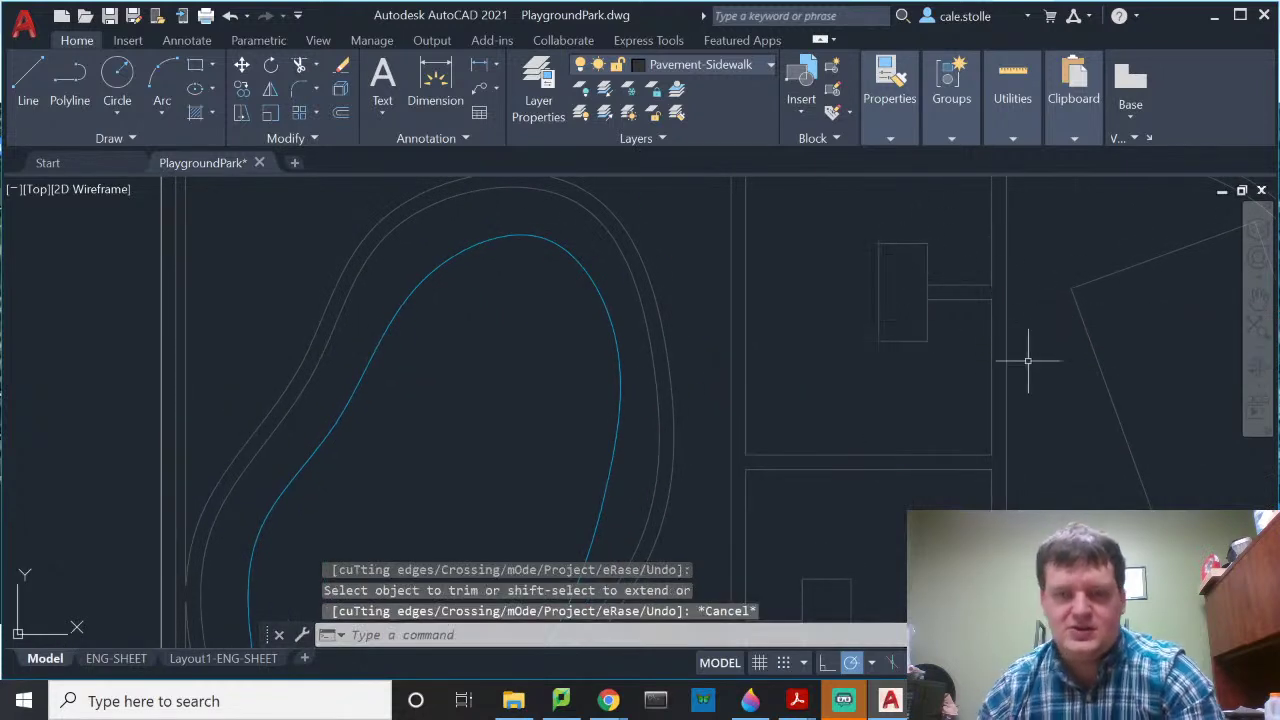
Step: Draw two short 72-unit vertical lines closing the first two connector path ends
text(l)
key(Return)
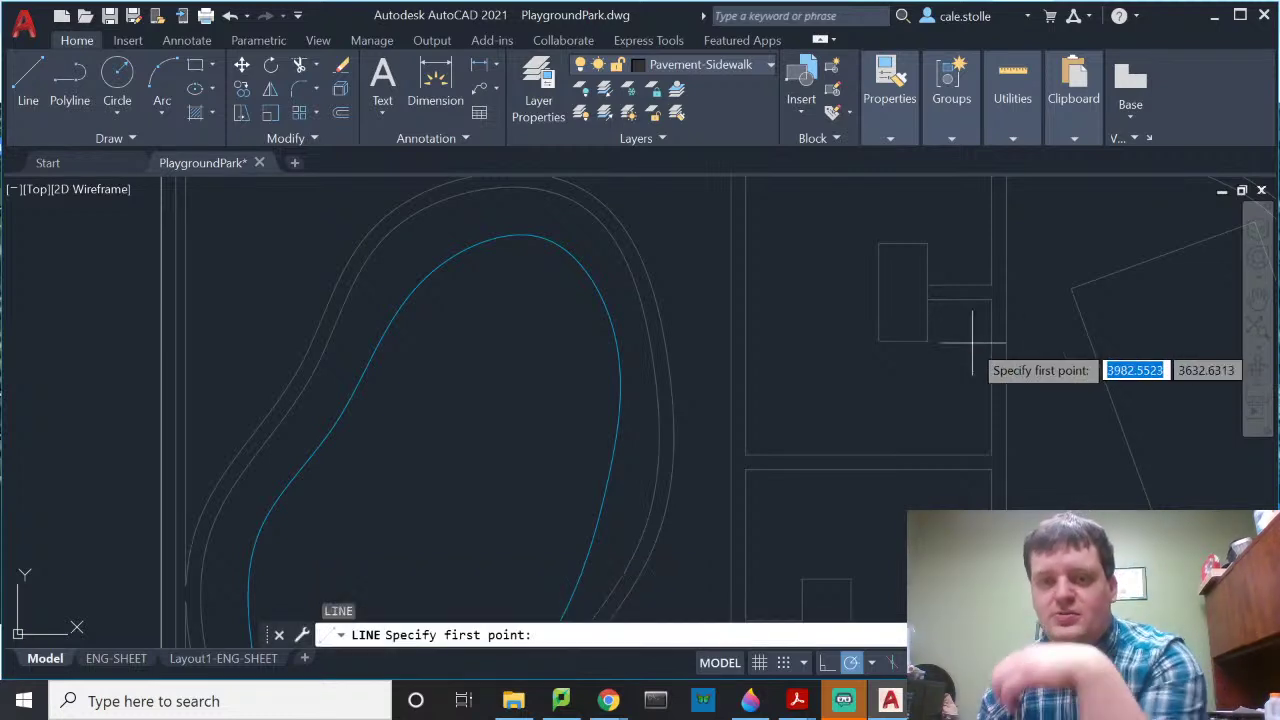
scroll(937, 288, up, 3)
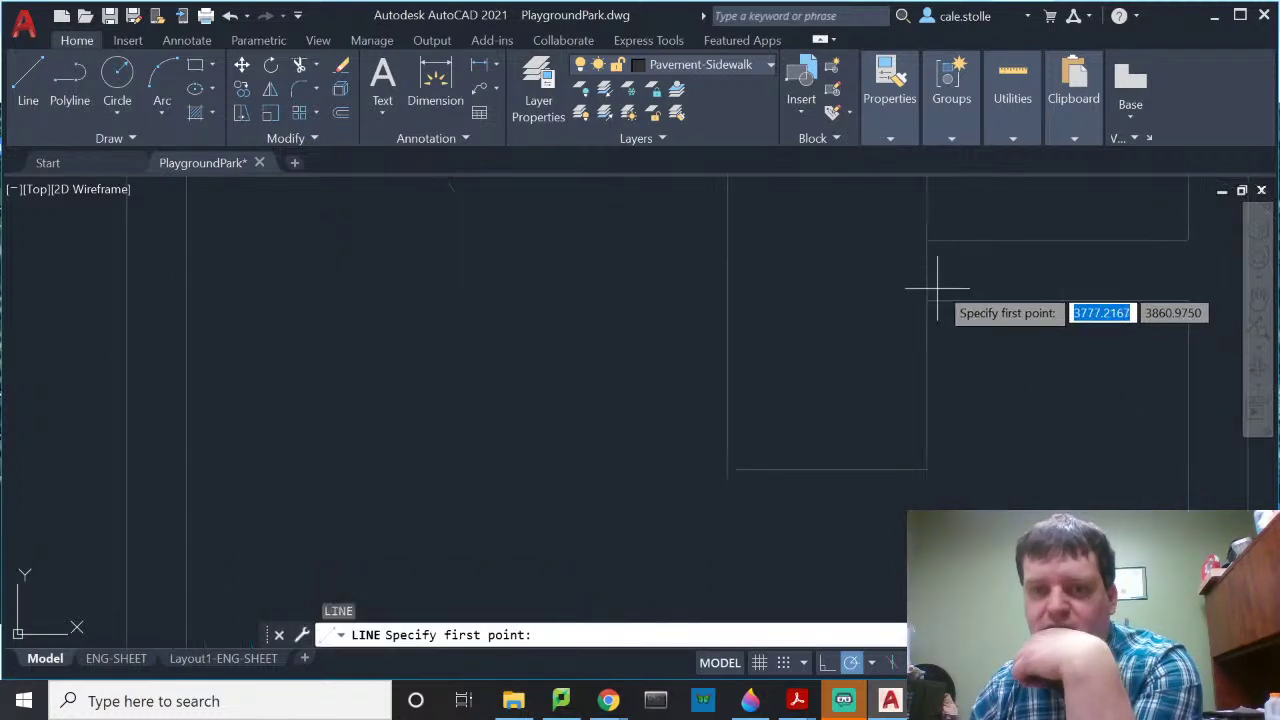
click(927, 240)
click(928, 300)
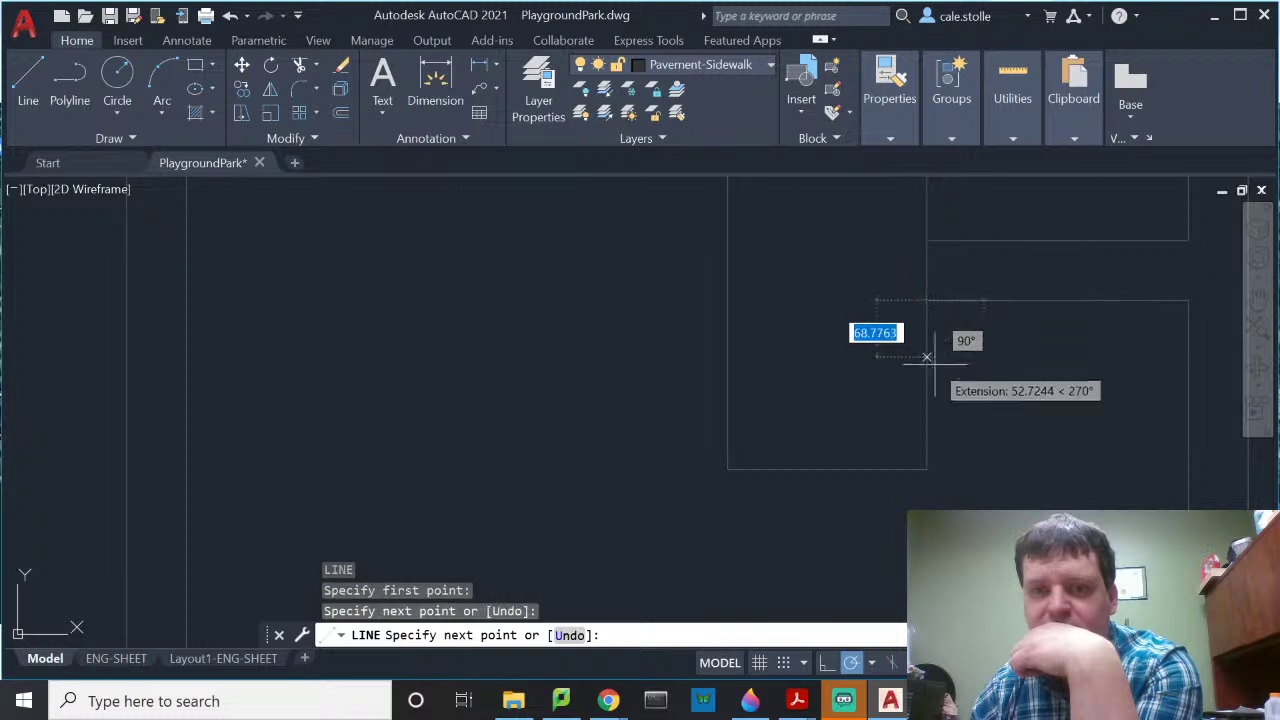
scroll(932, 360, down, 2)
key(Return)
scroll(930, 376, down, 4)
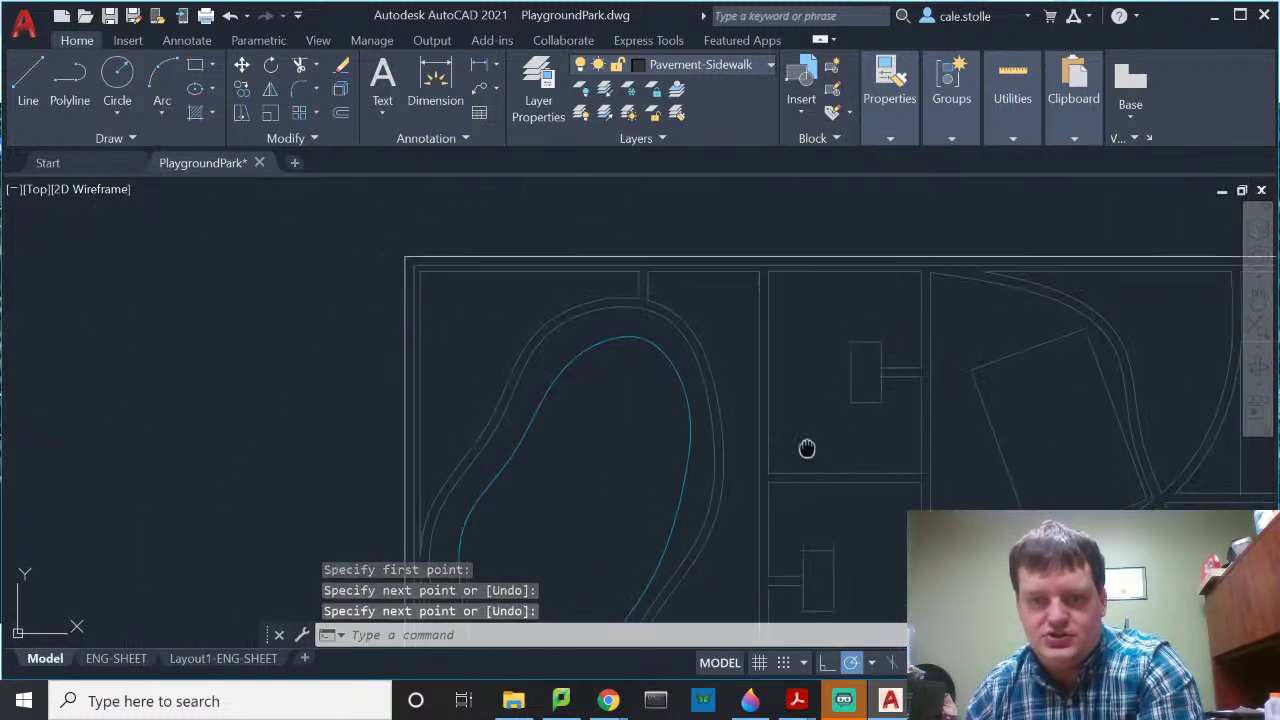
scroll(815, 330, up, 5)
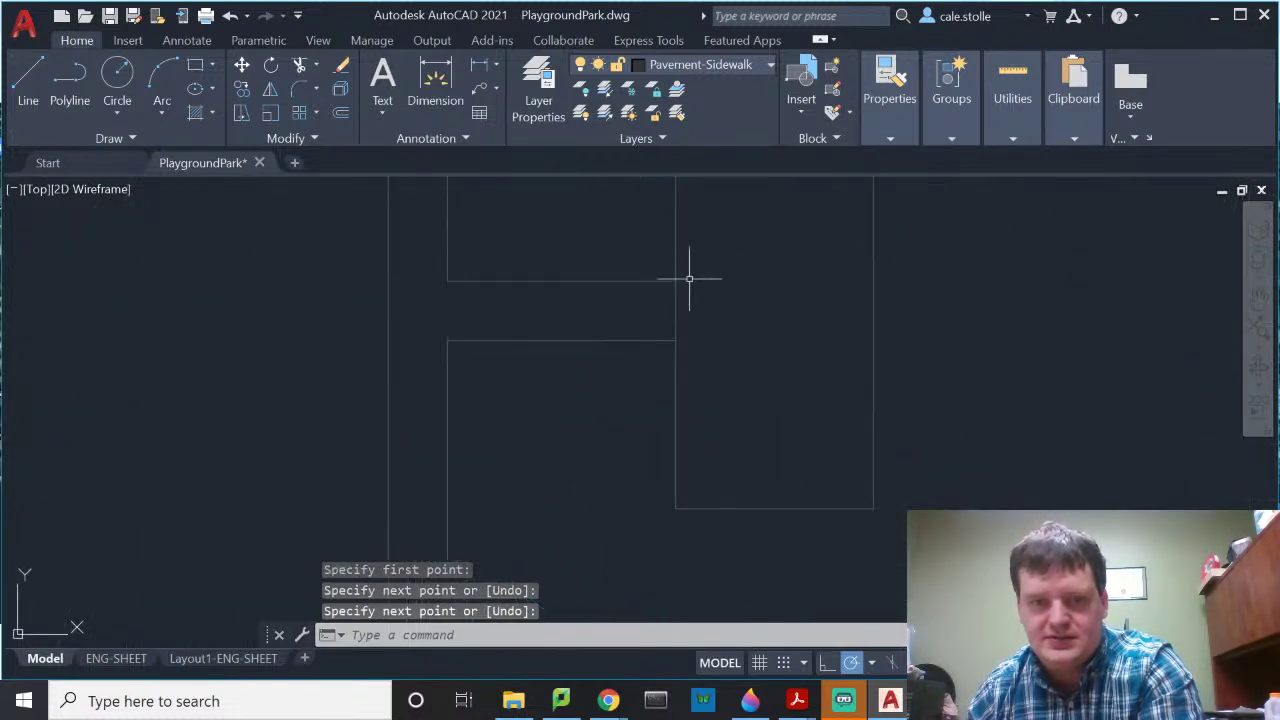
key(Return)
click(677, 280)
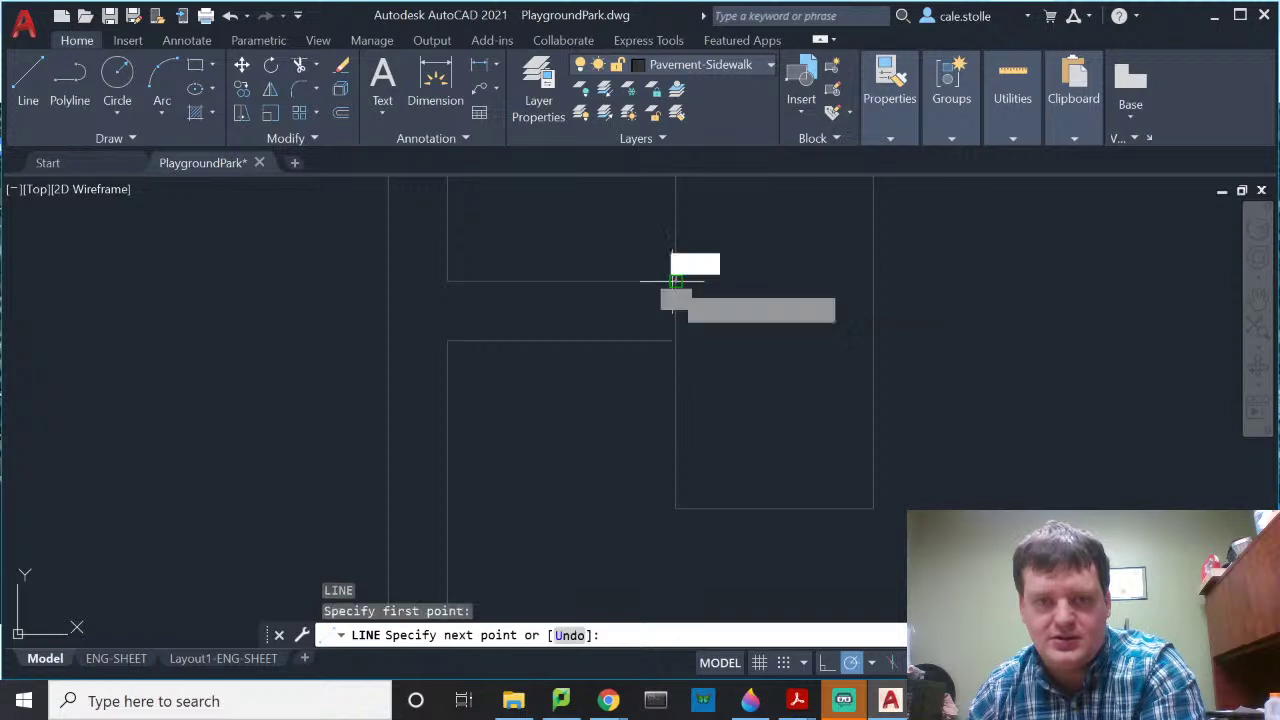
click(677, 341)
key(Return)
Step: Draw a closing line from the next lot rectangle's top edge
scroll(837, 391, down, 2)
middle_drag(837, 391, 843, 337)
scroll(842, 362, up, 5)
key(Return)
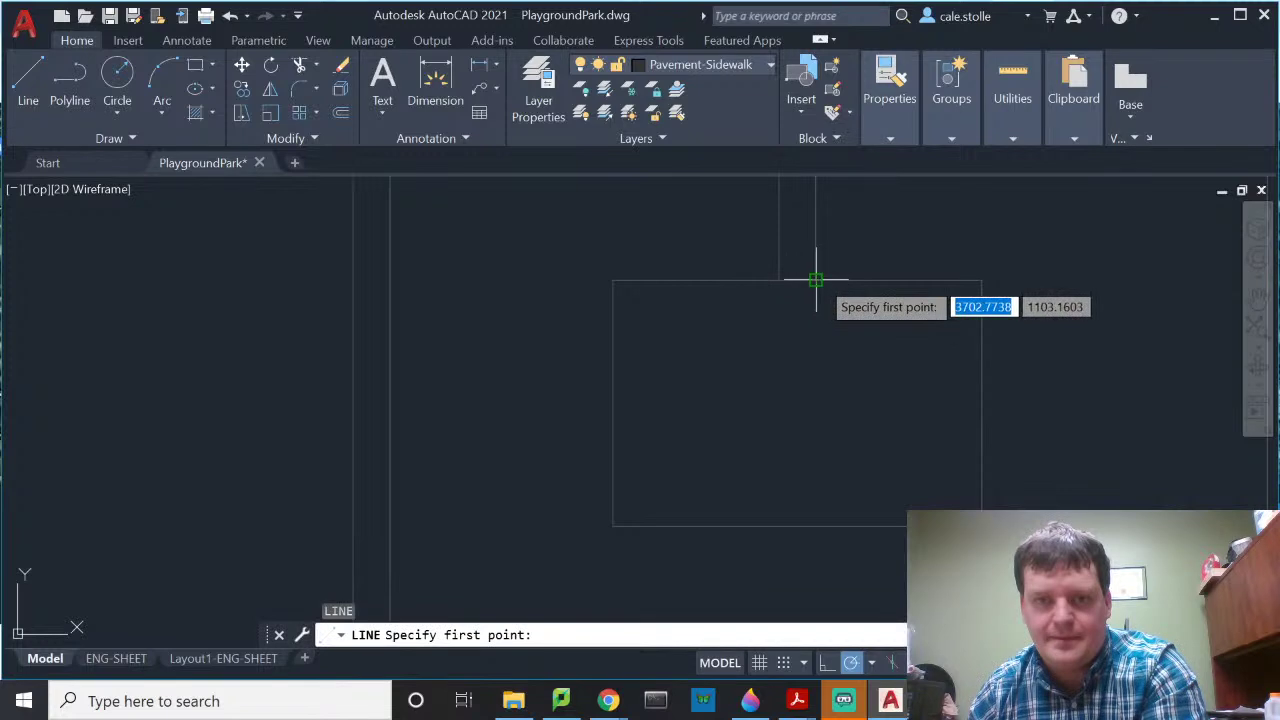
click(800, 279)
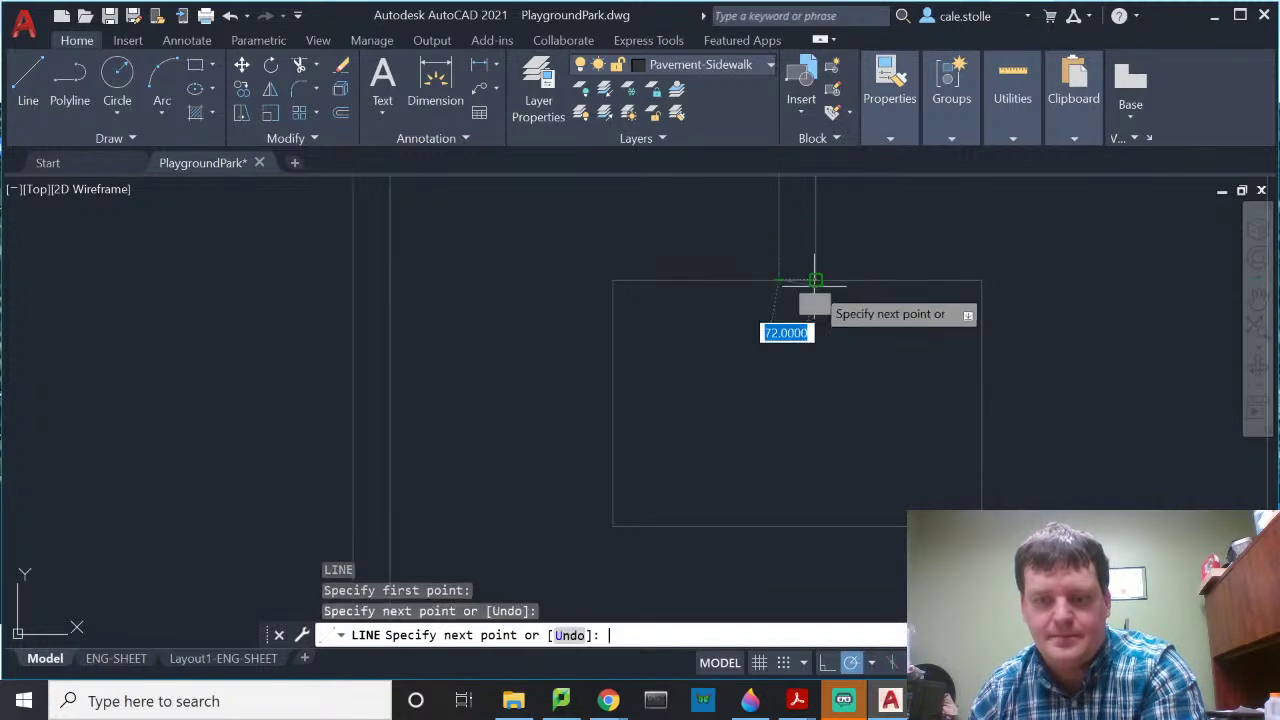
key(Return)
scroll(846, 286, down, 3)
middle_drag(846, 286, 851, 349)
scroll(826, 310, up, 1)
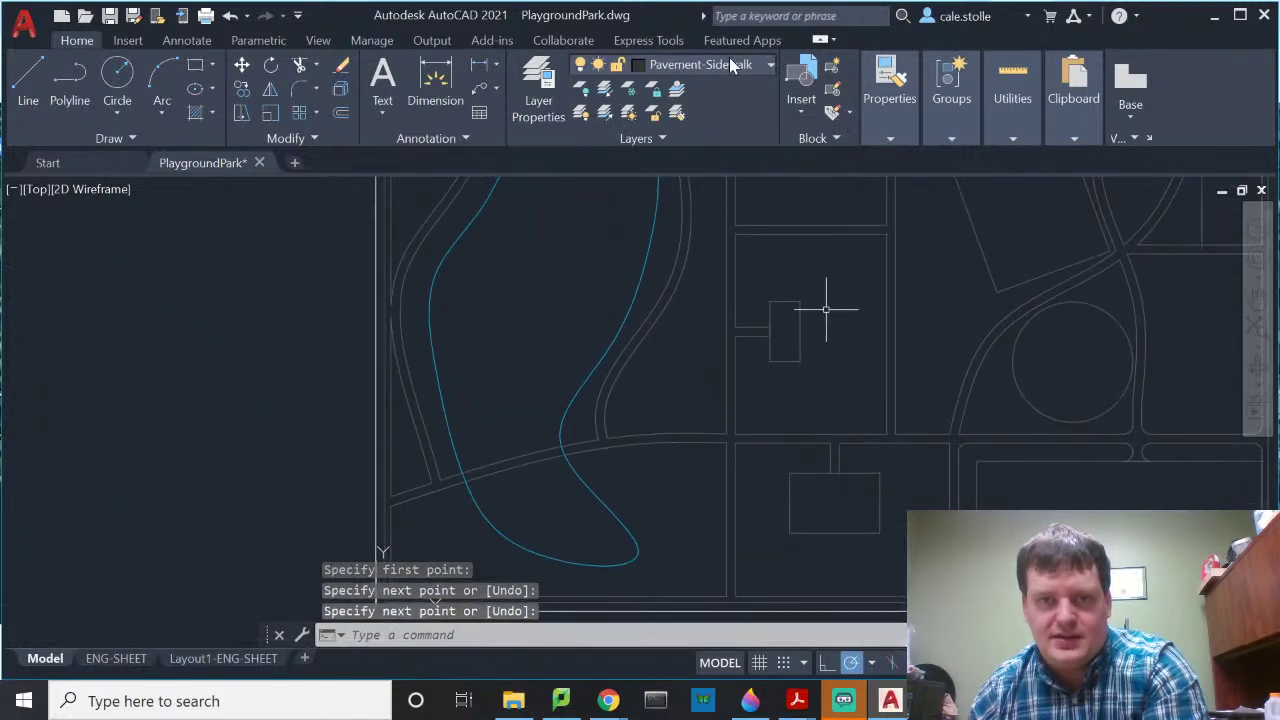
click(735, 66)
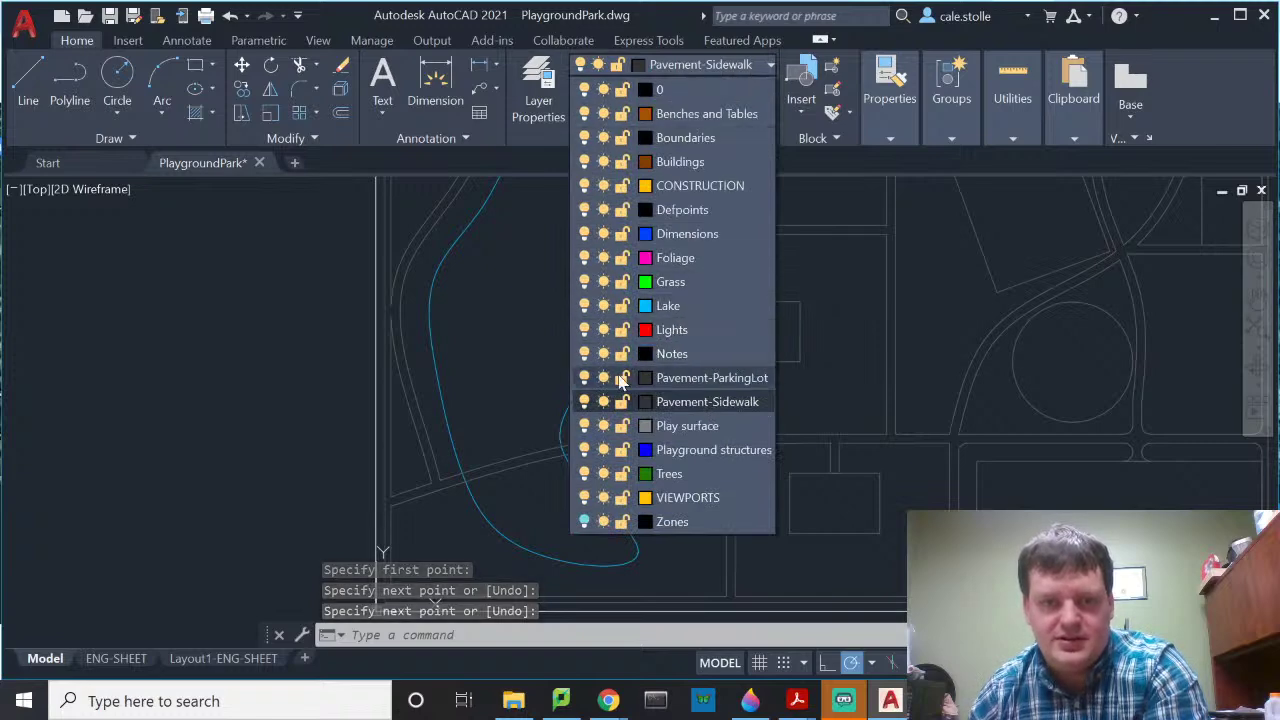
click(585, 378)
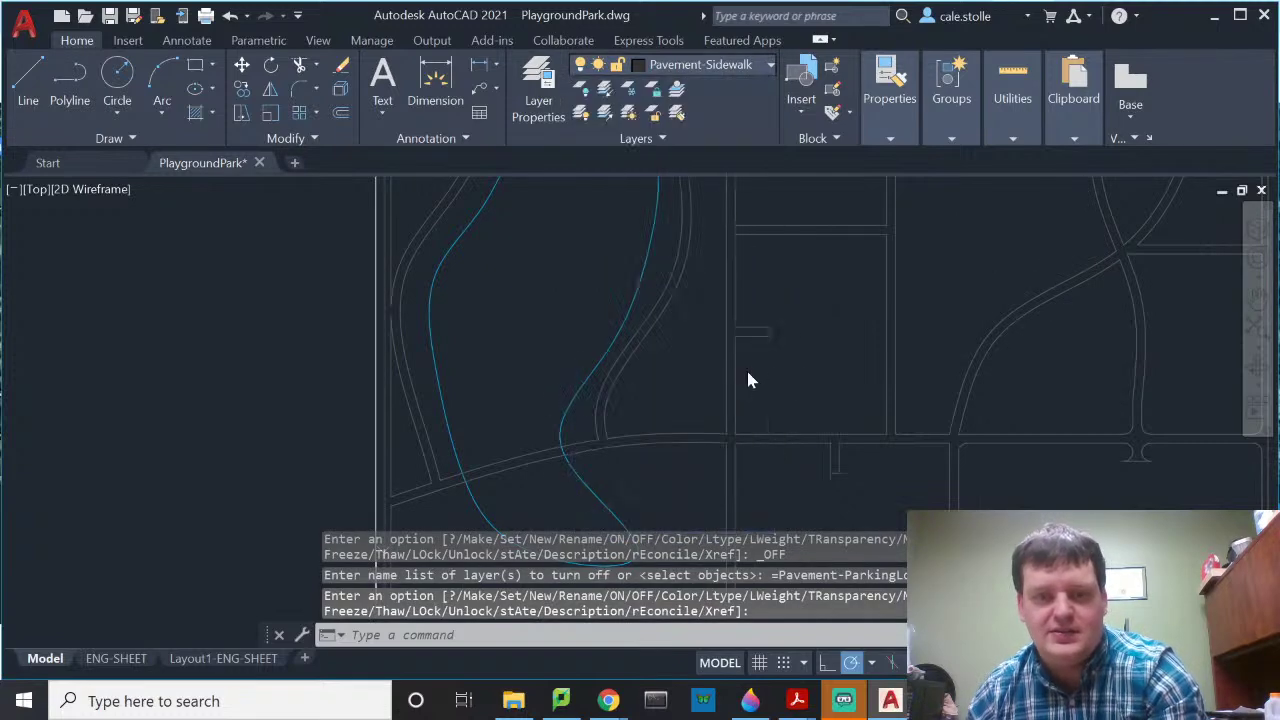
scroll(794, 281, down, 3)
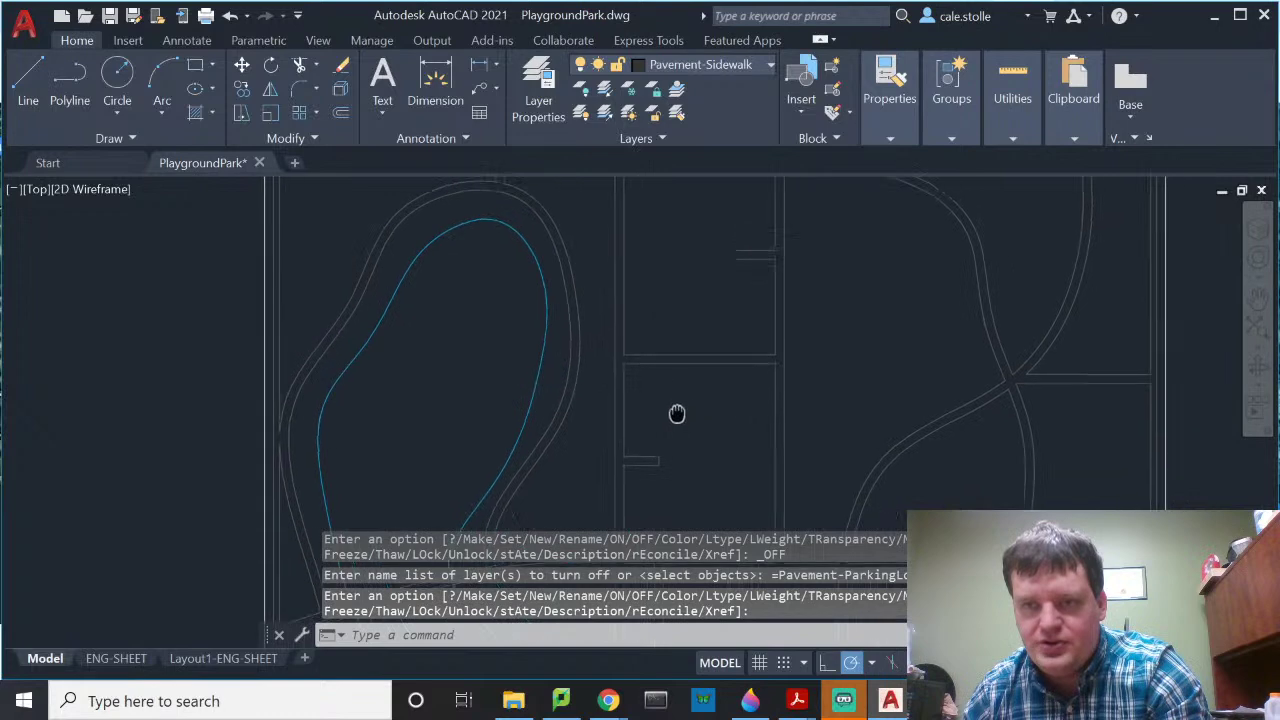
mouse_move(677, 417)
middle_down()
mouse_move(694, 474)
mouse_move(726, 429)
mouse_move(767, 285)
middle_up()
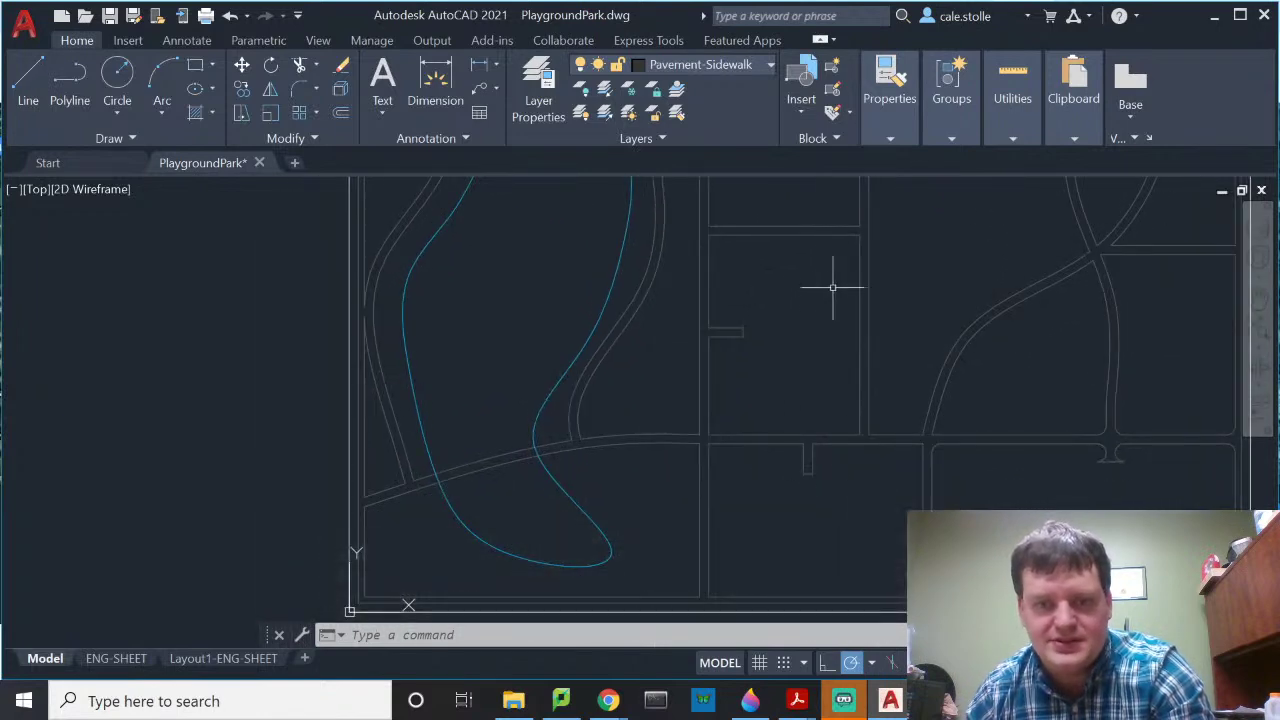
click(722, 62)
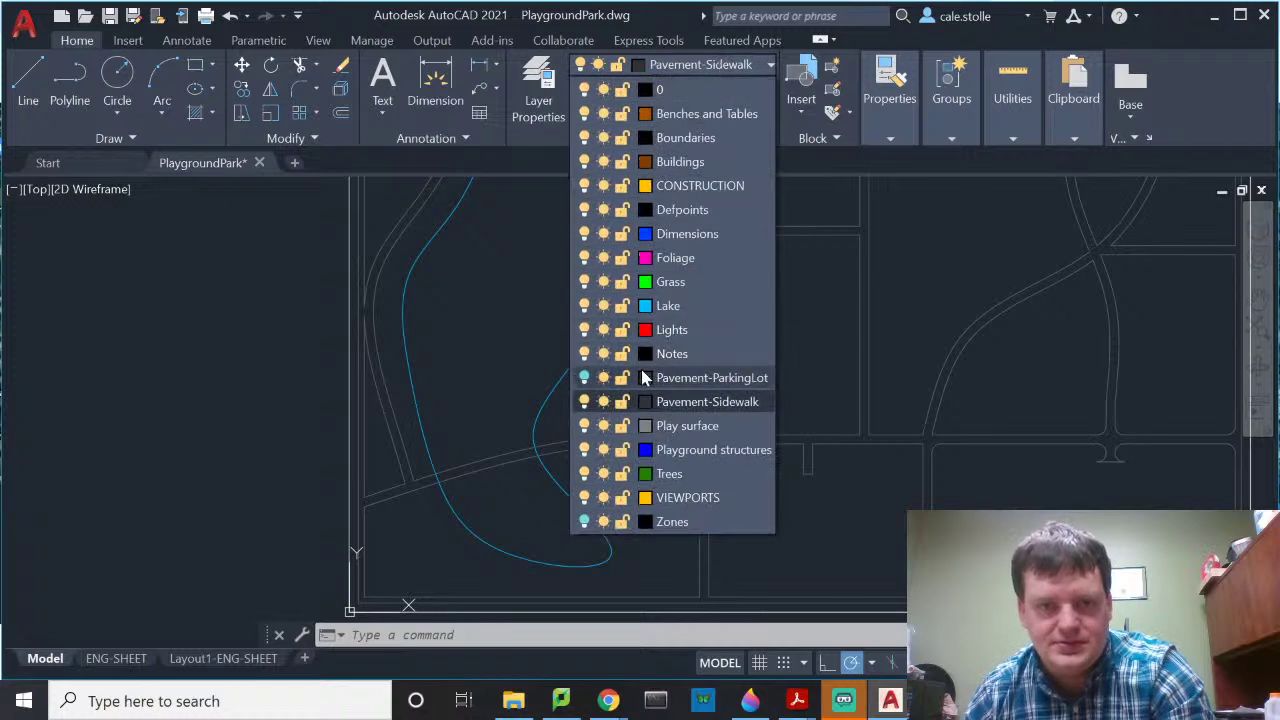
click(585, 381)
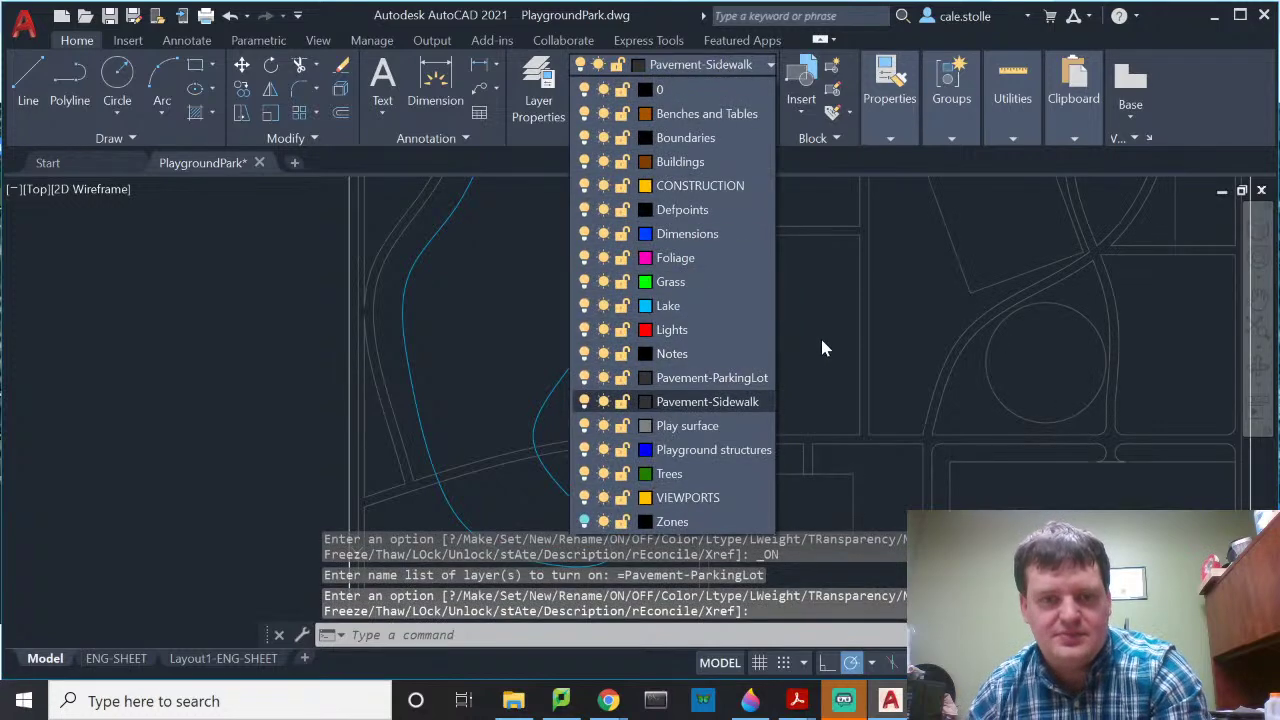
scroll(828, 307, down, 6)
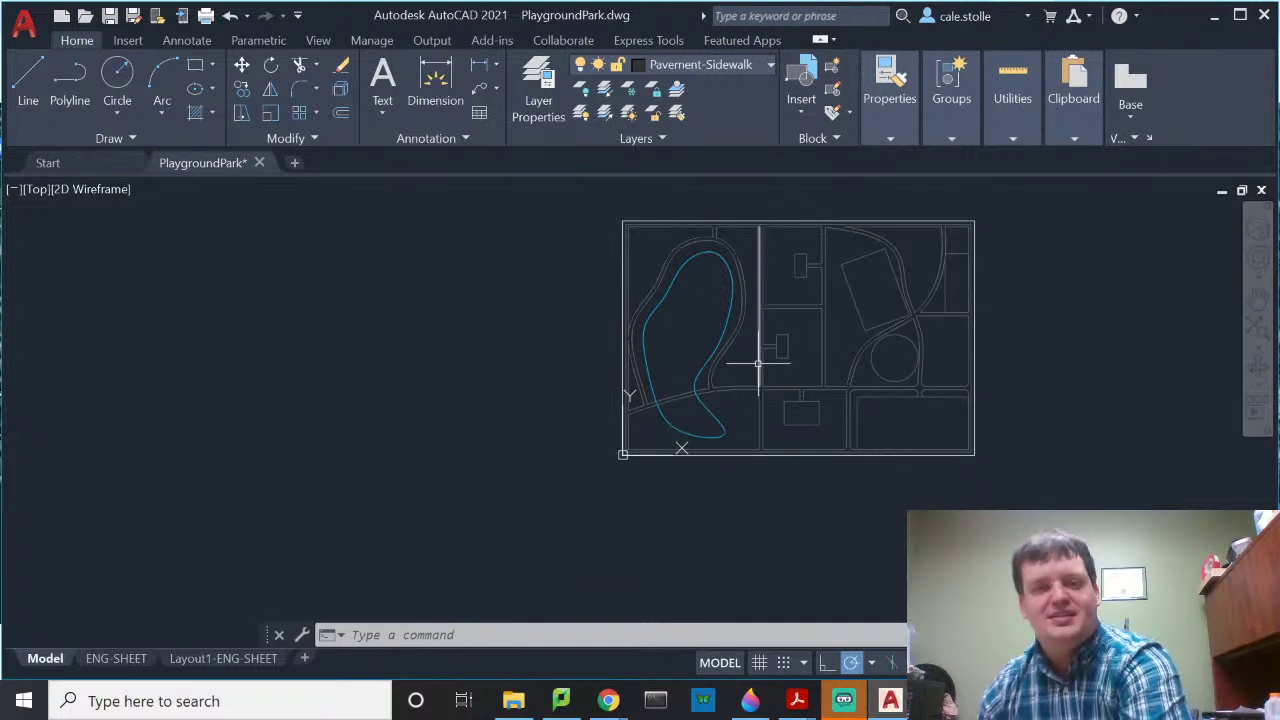
mouse_move(758, 363)
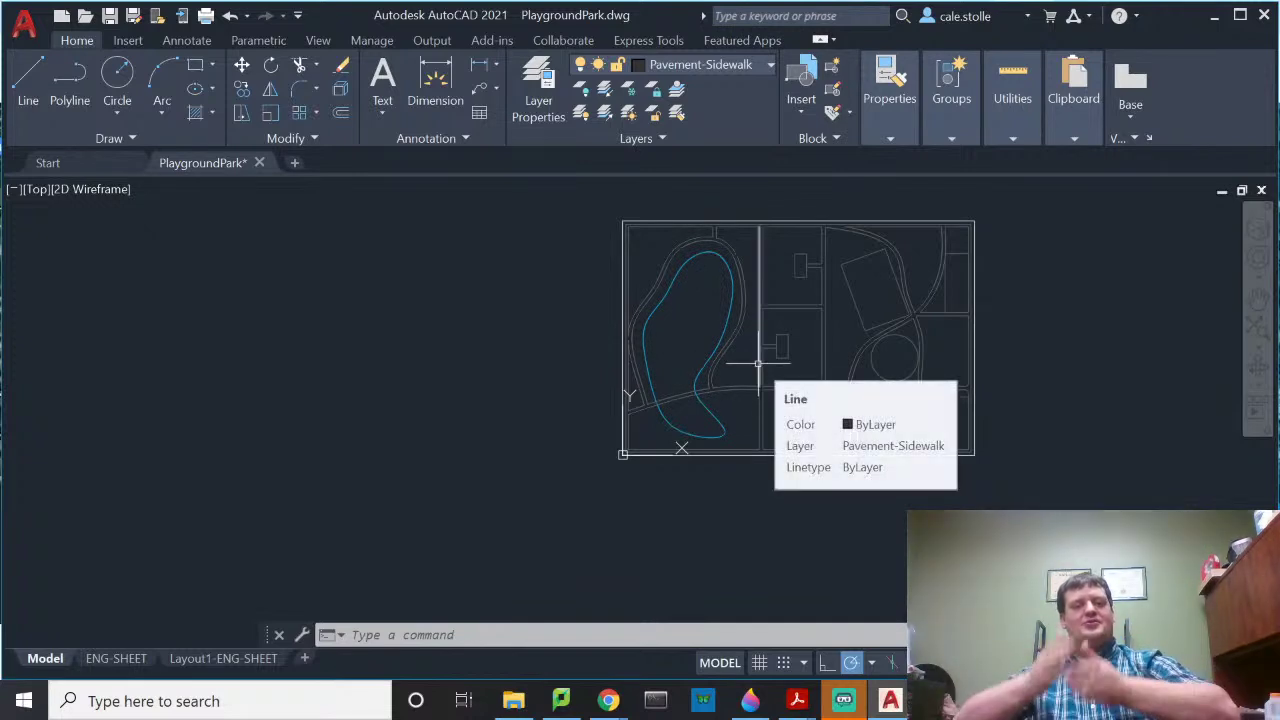